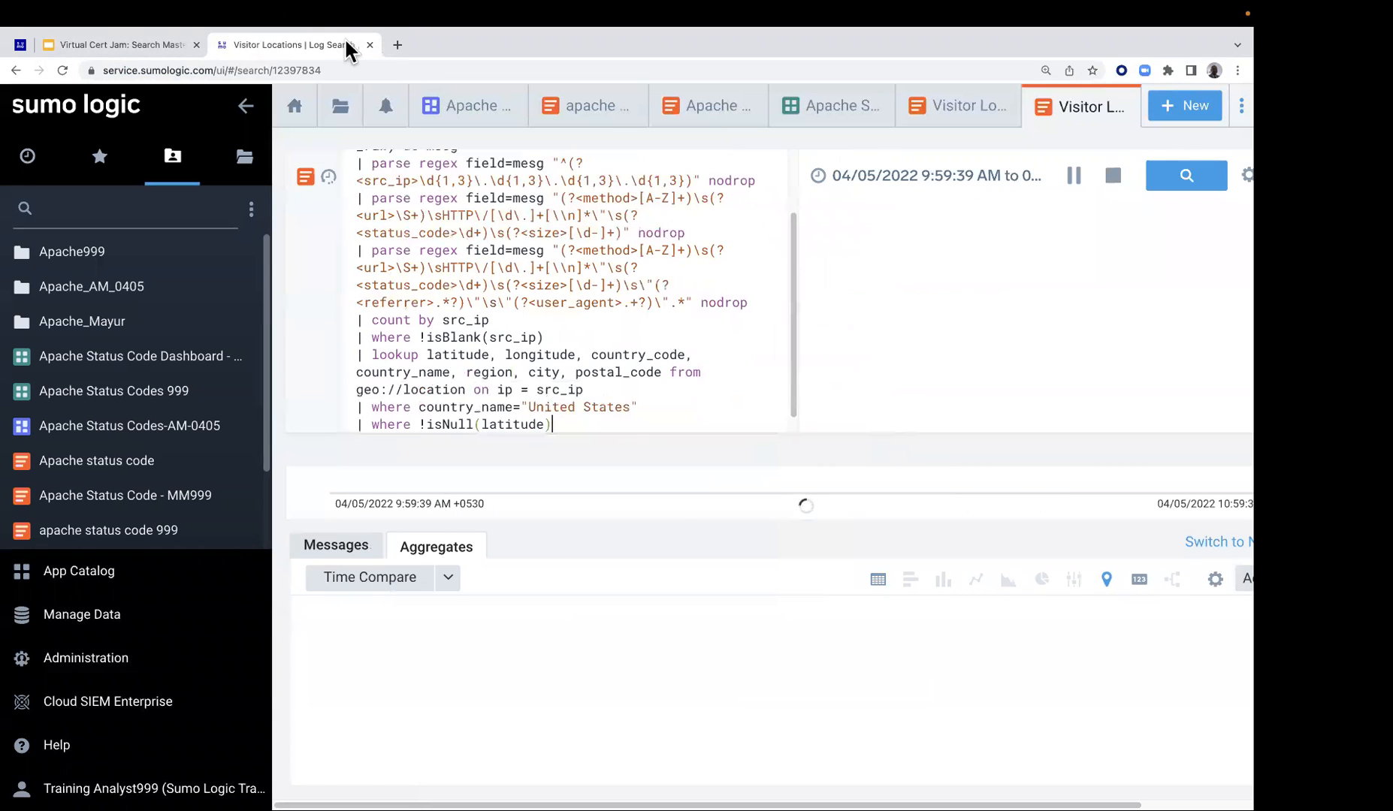
# Reopen service.sumologic.com in a fresh browser tab and sign out of the current training account
pyautogui.click(370, 45)
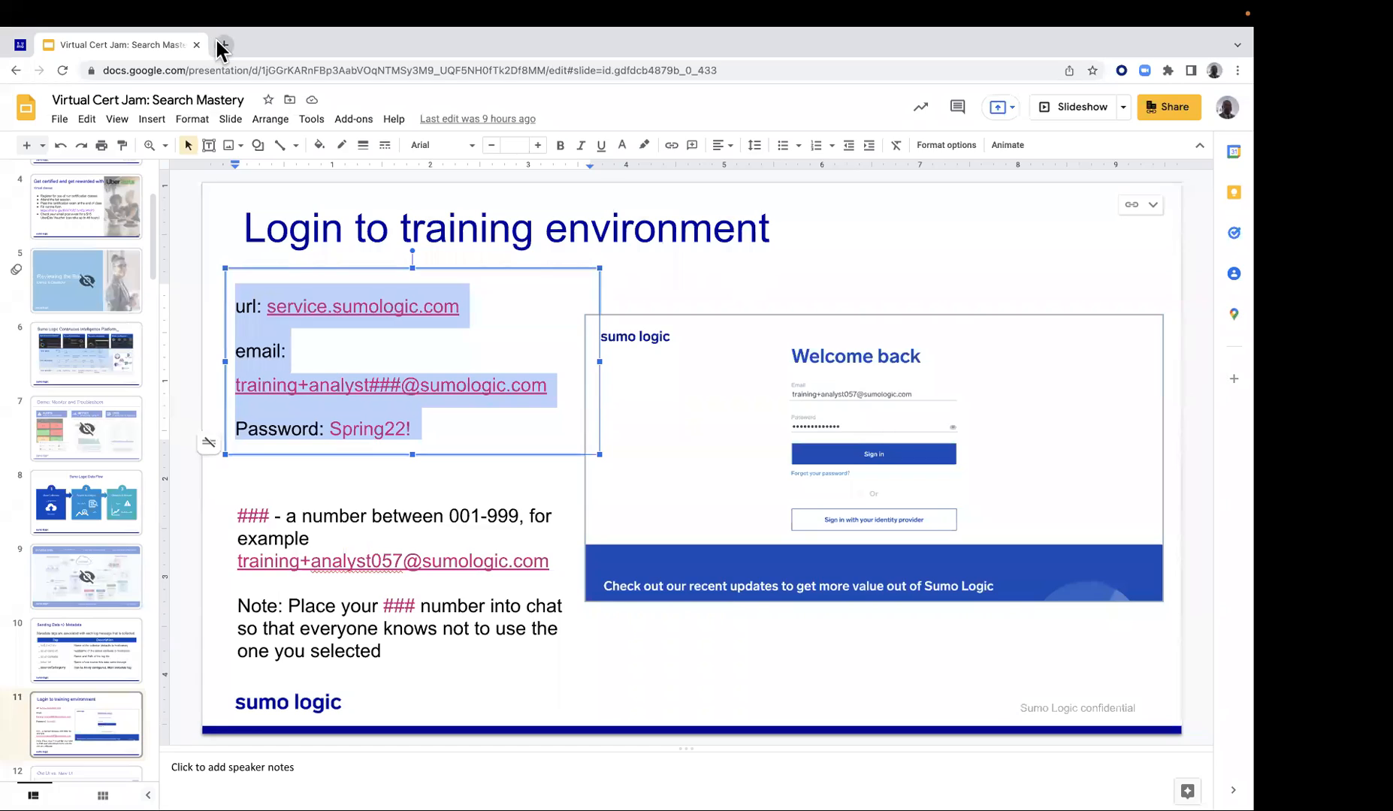
pyautogui.click(227, 45)
pyautogui.click(199, 70)
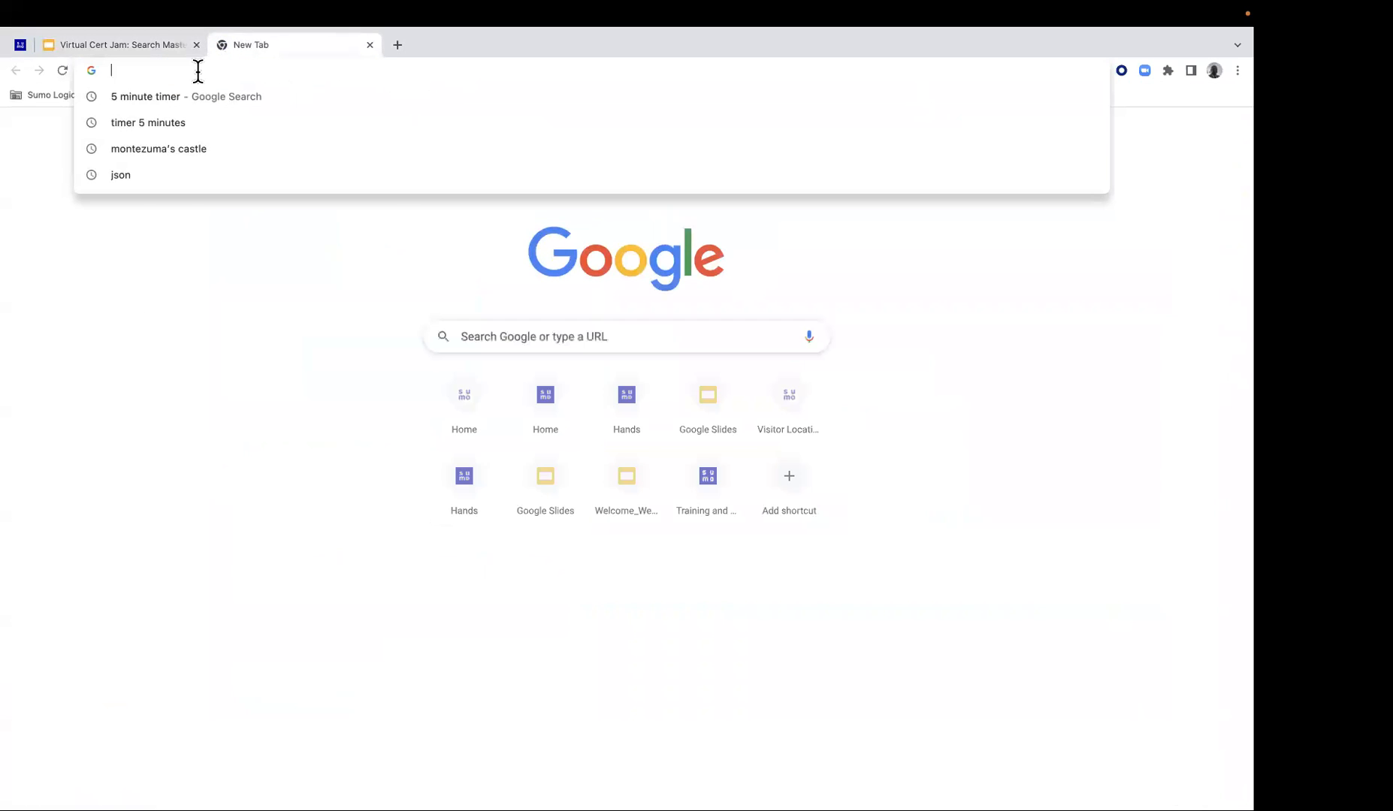
pyautogui.write('service.sumologic.com')
pyautogui.press('Return')
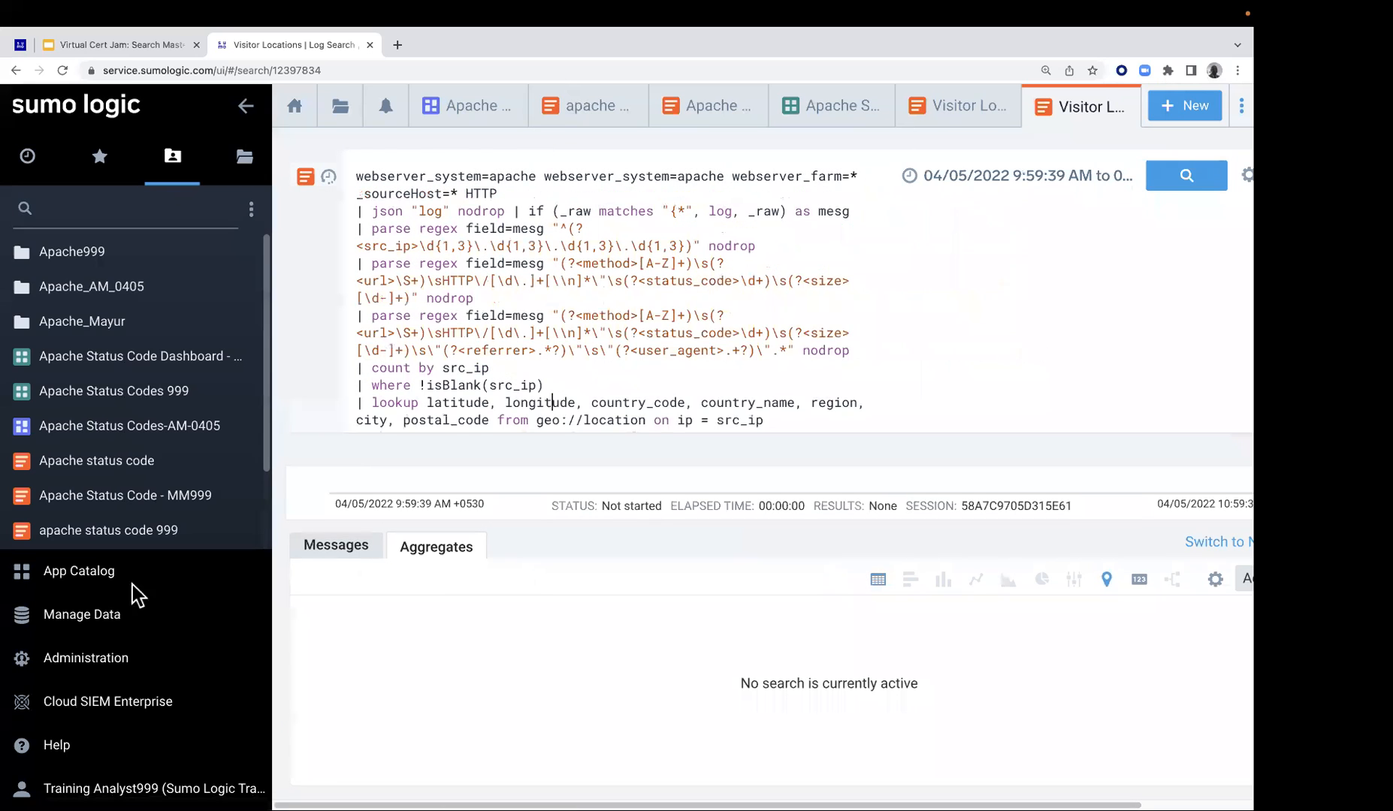
pyautogui.click(173, 789)
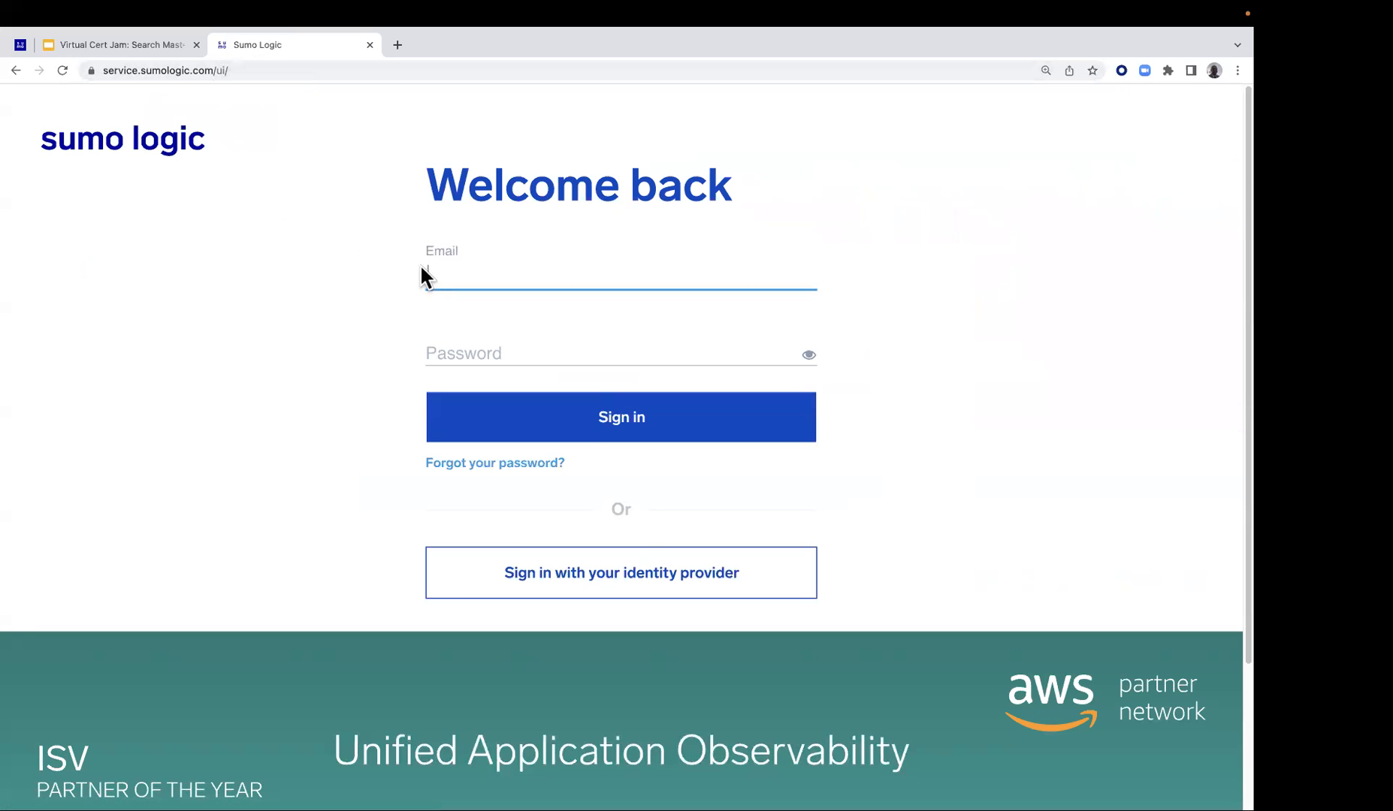
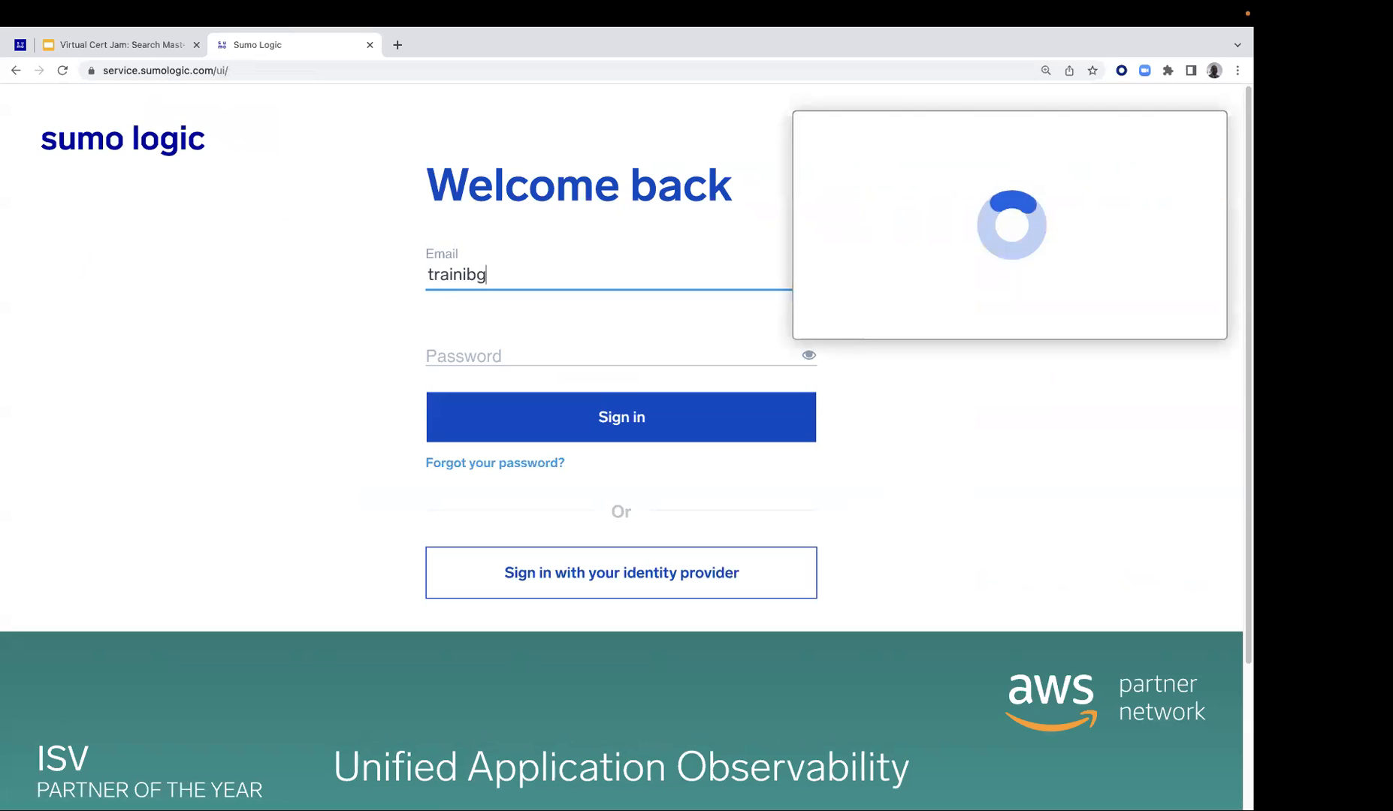
# Fill in the training analyst account's e-mail on the Sumo Logic sign-in page
pyautogui.click(599, 136)
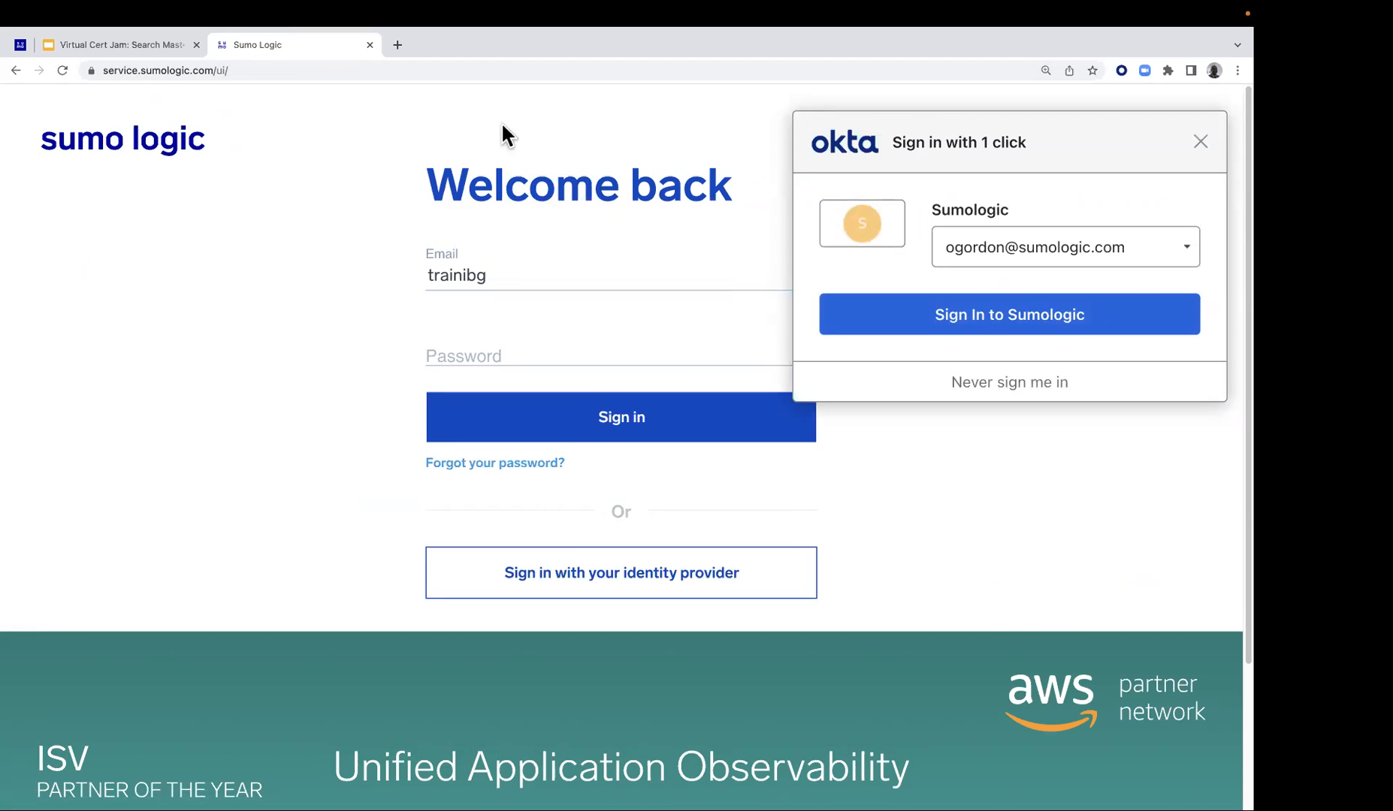
pyautogui.click(506, 272)
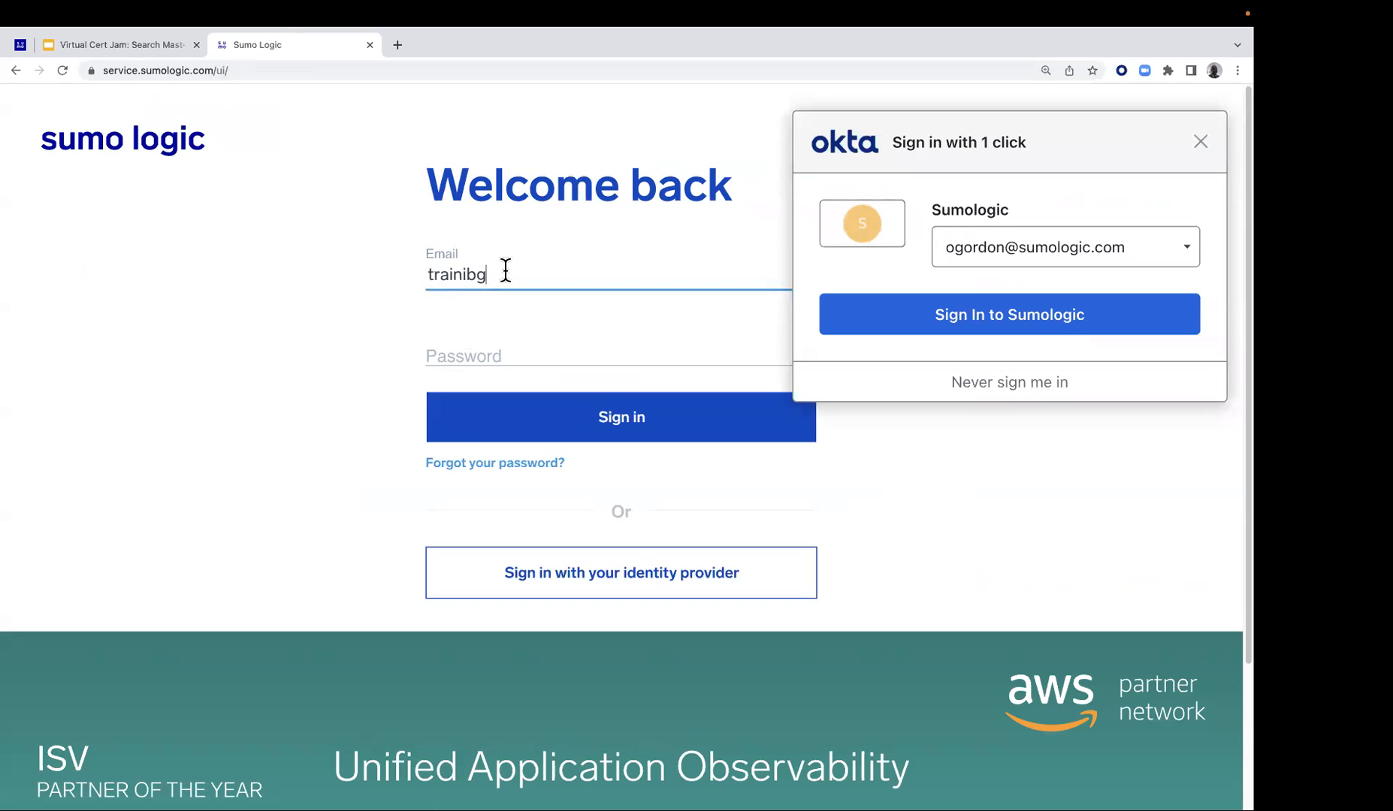
pyautogui.press('BackSpace')
pyautogui.press('BackSpace')
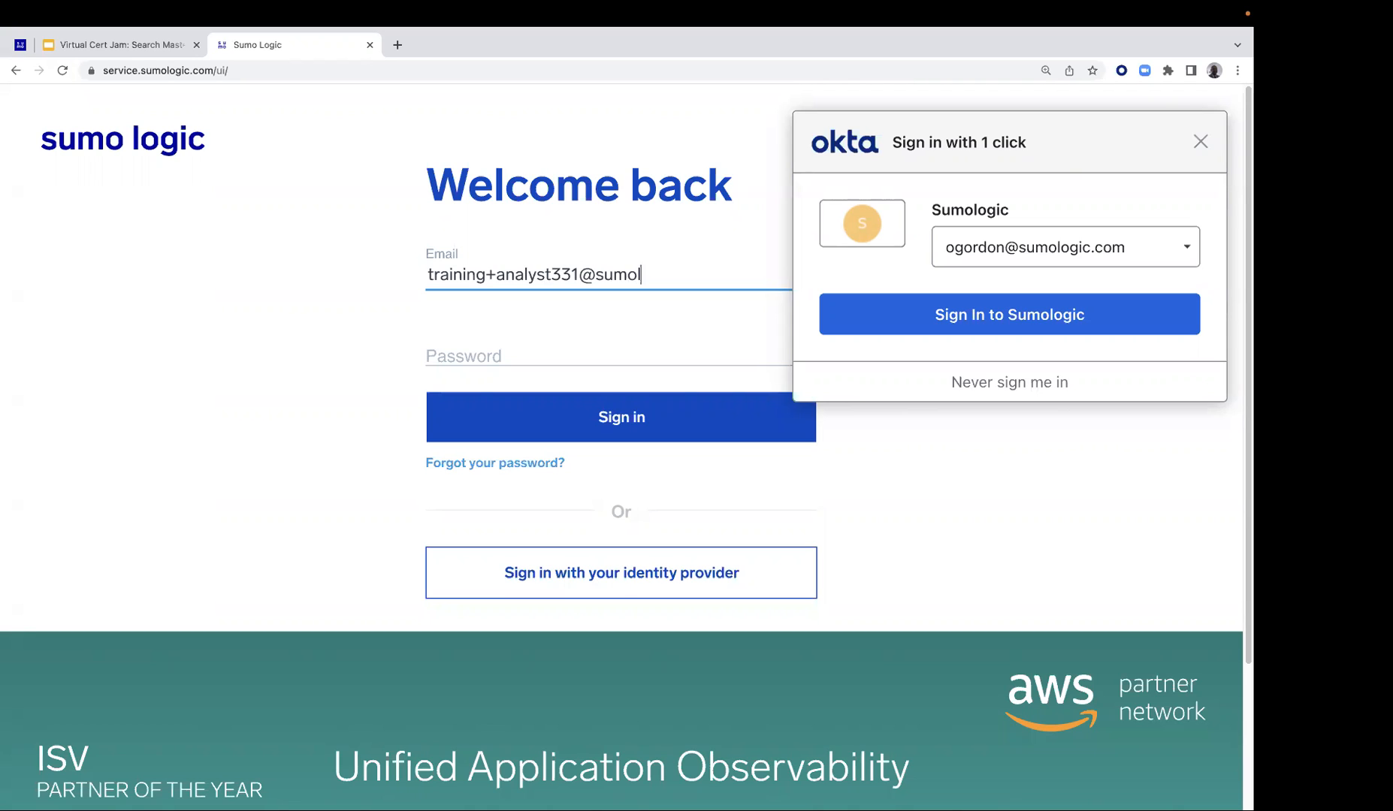
pyautogui.press('Tab')
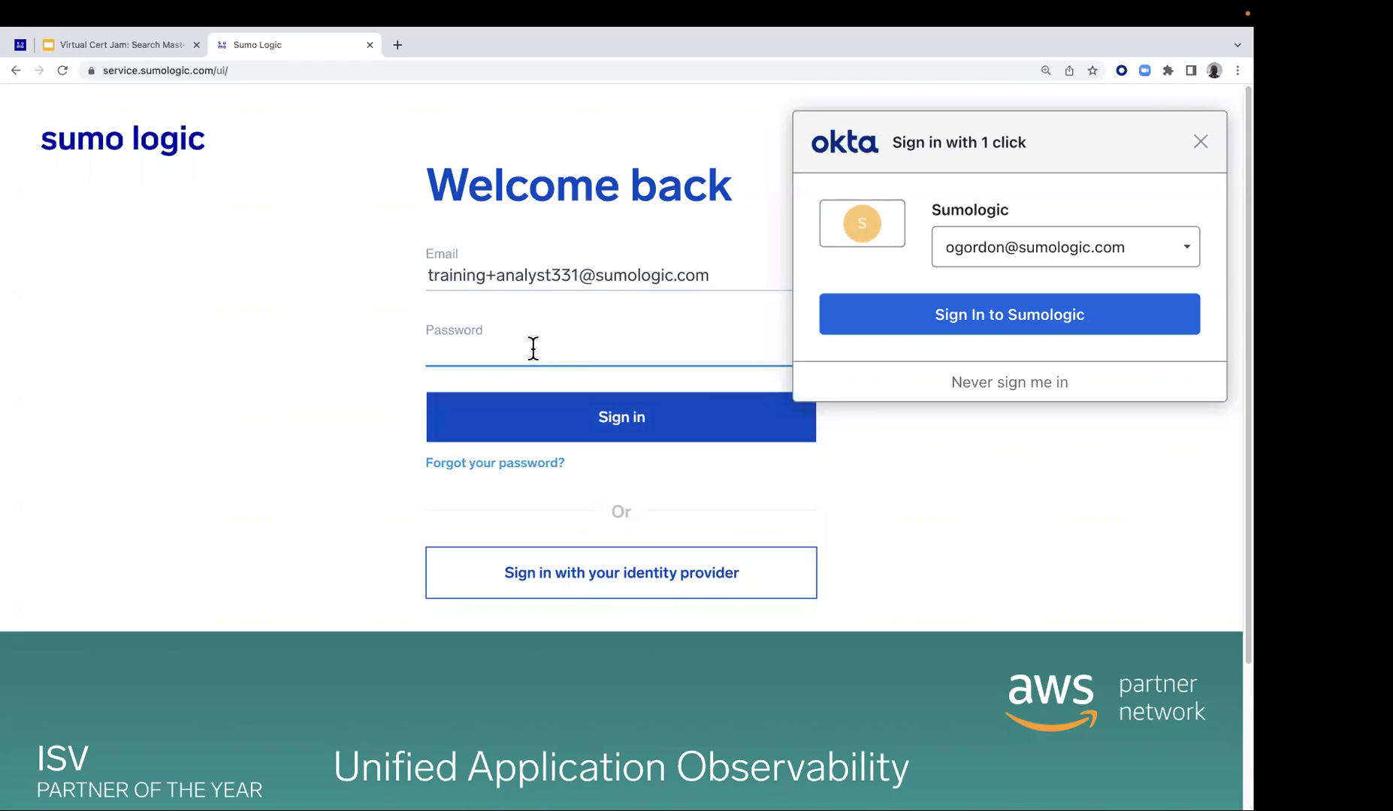
# Enter the account password, dismiss the Okta sign-in prompt and sign in to the training account
pyautogui.write('•••••••••')
pyautogui.click(1200, 142)
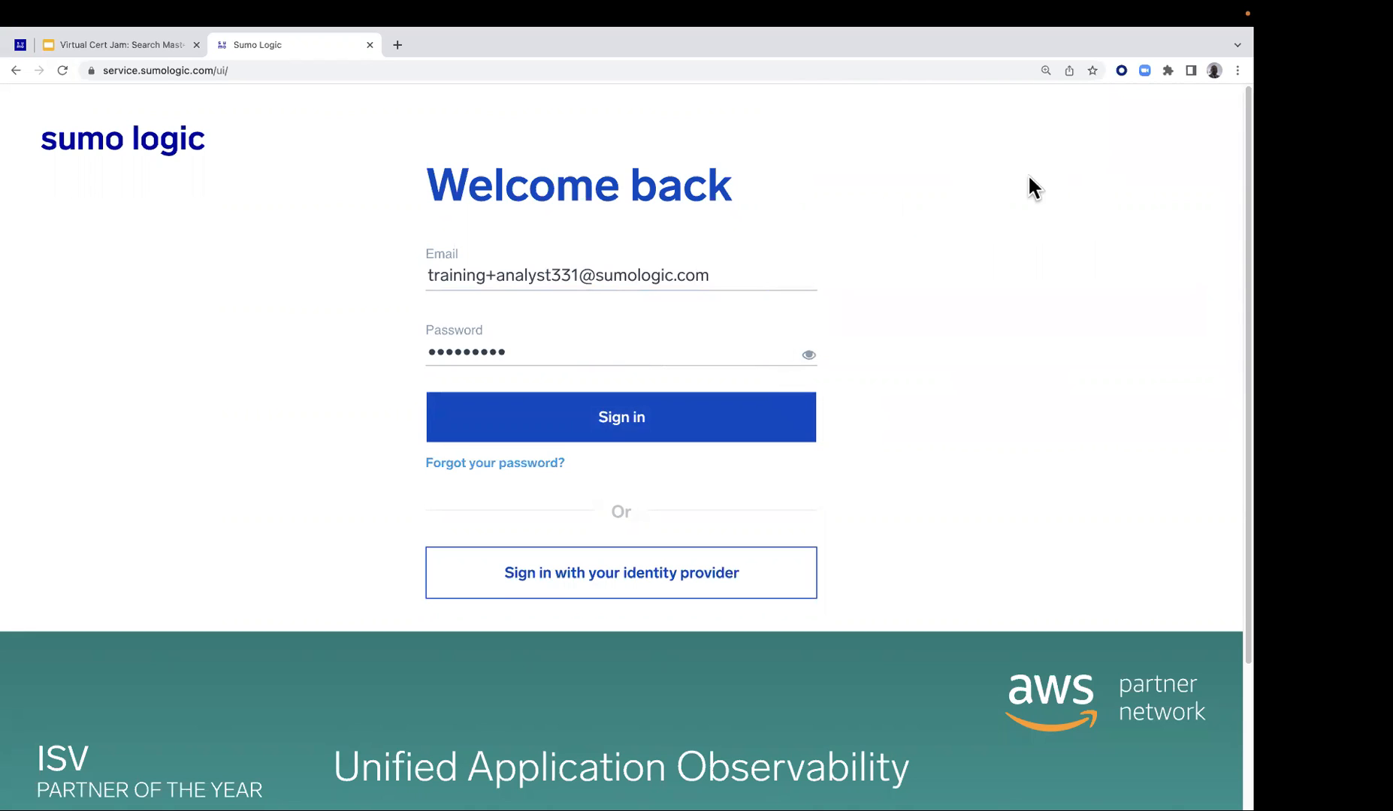
pyautogui.click(814, 359)
pyautogui.click(664, 417)
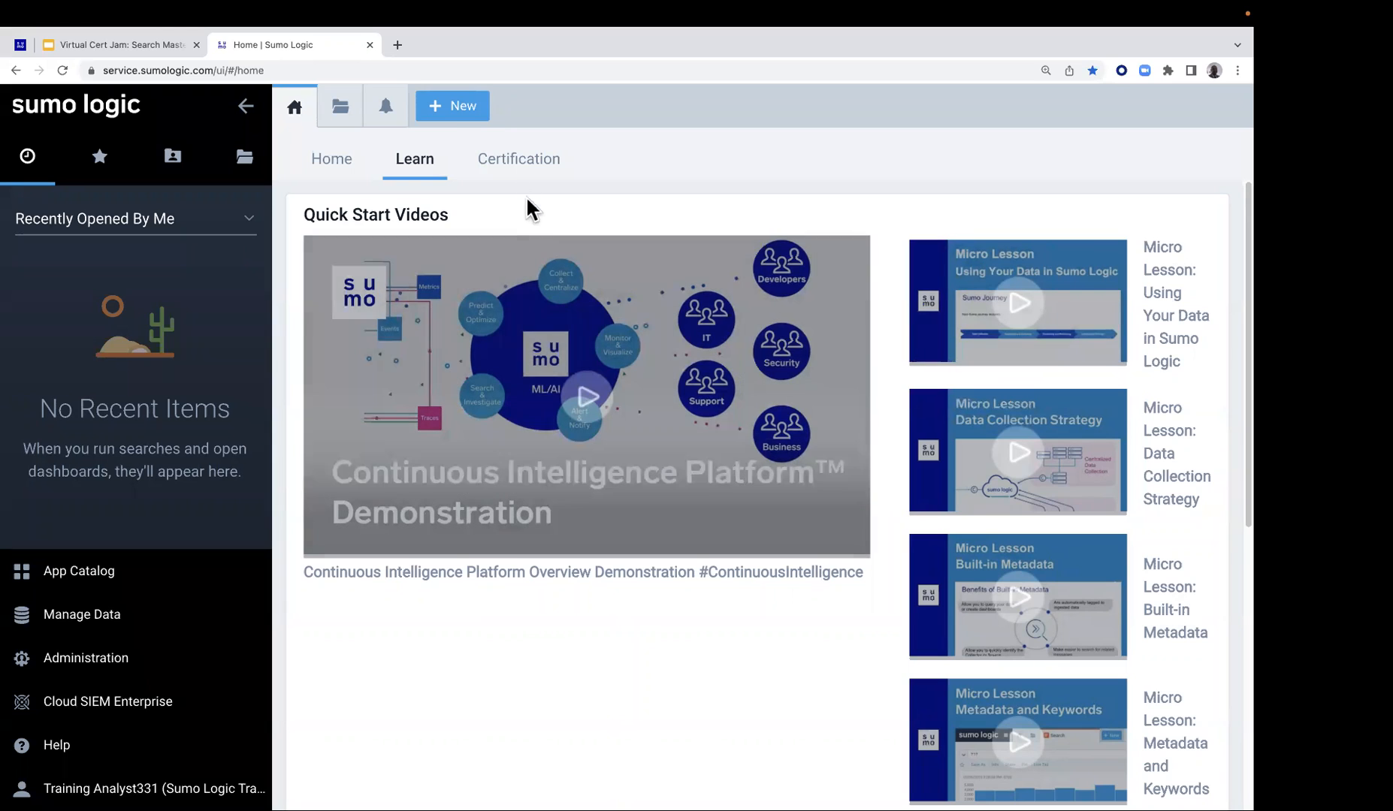
# Open a new log search, dismissing its introductory tour, and close all open tabs
pyautogui.click(449, 107)
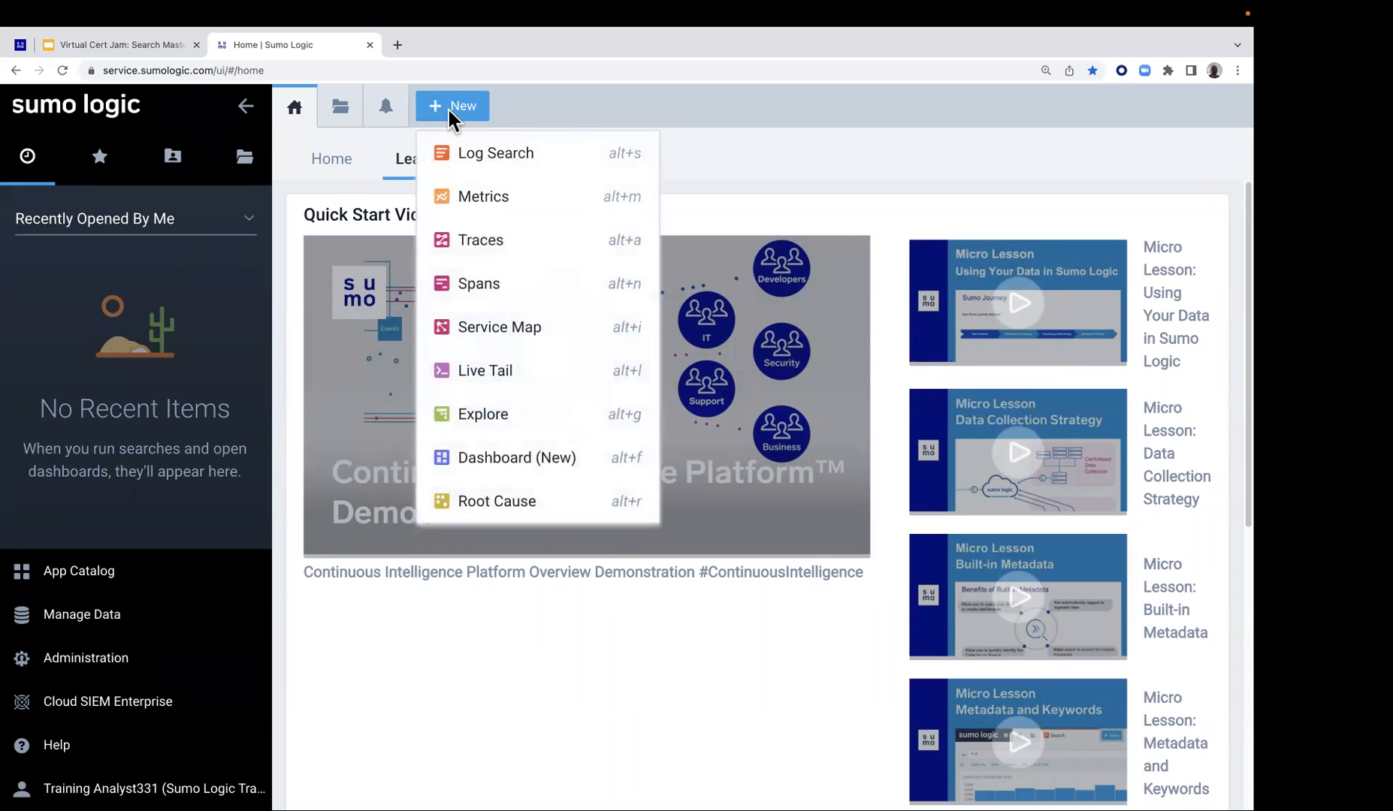
pyautogui.click(463, 105)
pyautogui.click(469, 111)
pyautogui.click(526, 155)
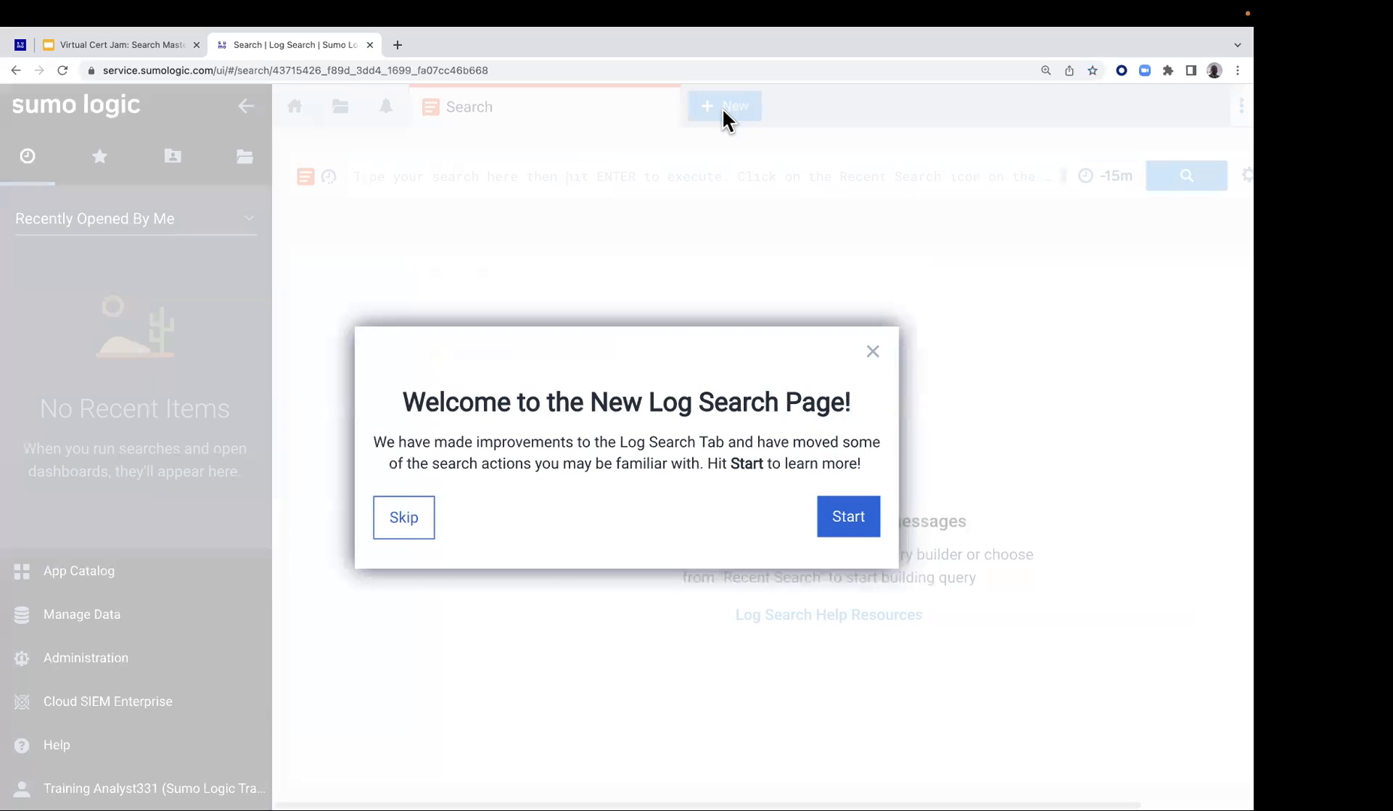
pyautogui.click(873, 353)
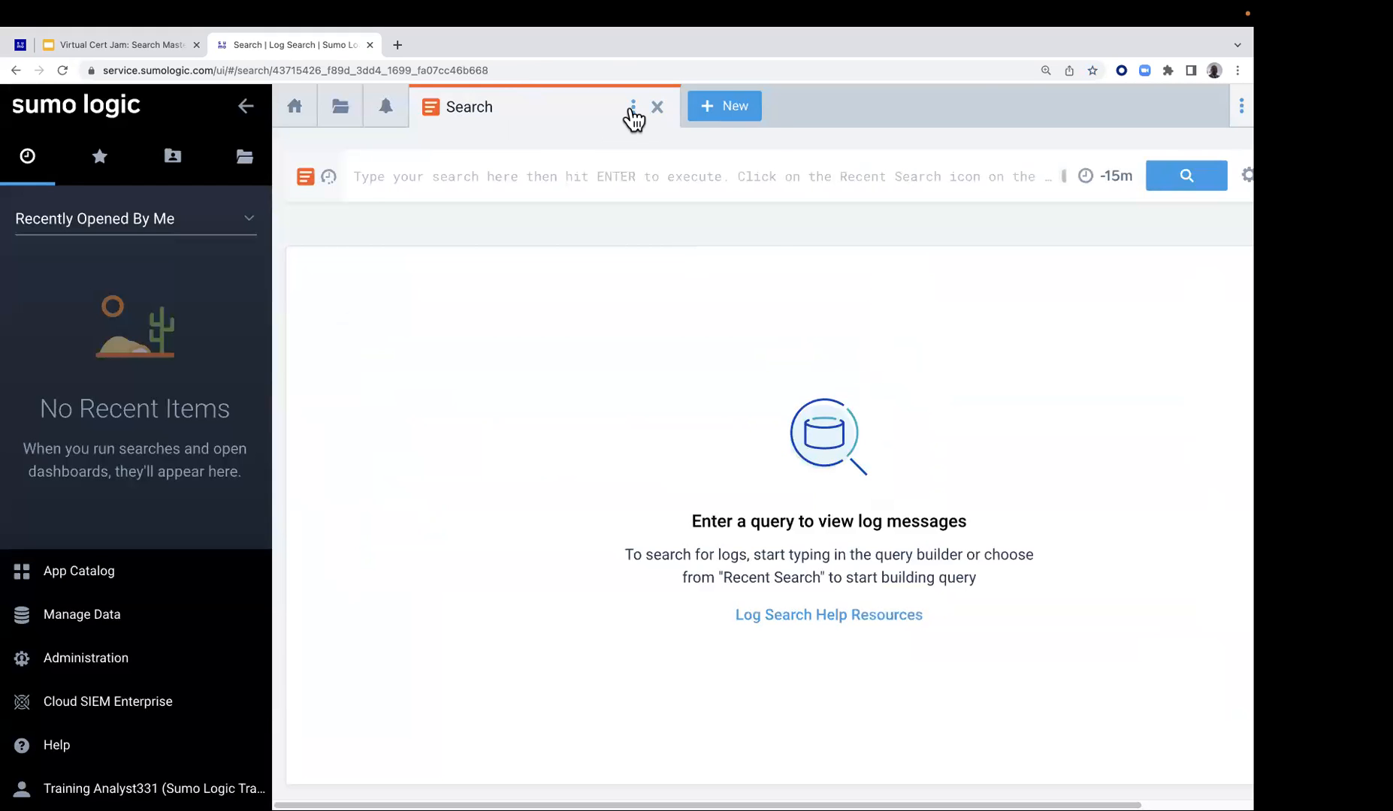
pyautogui.click(633, 105)
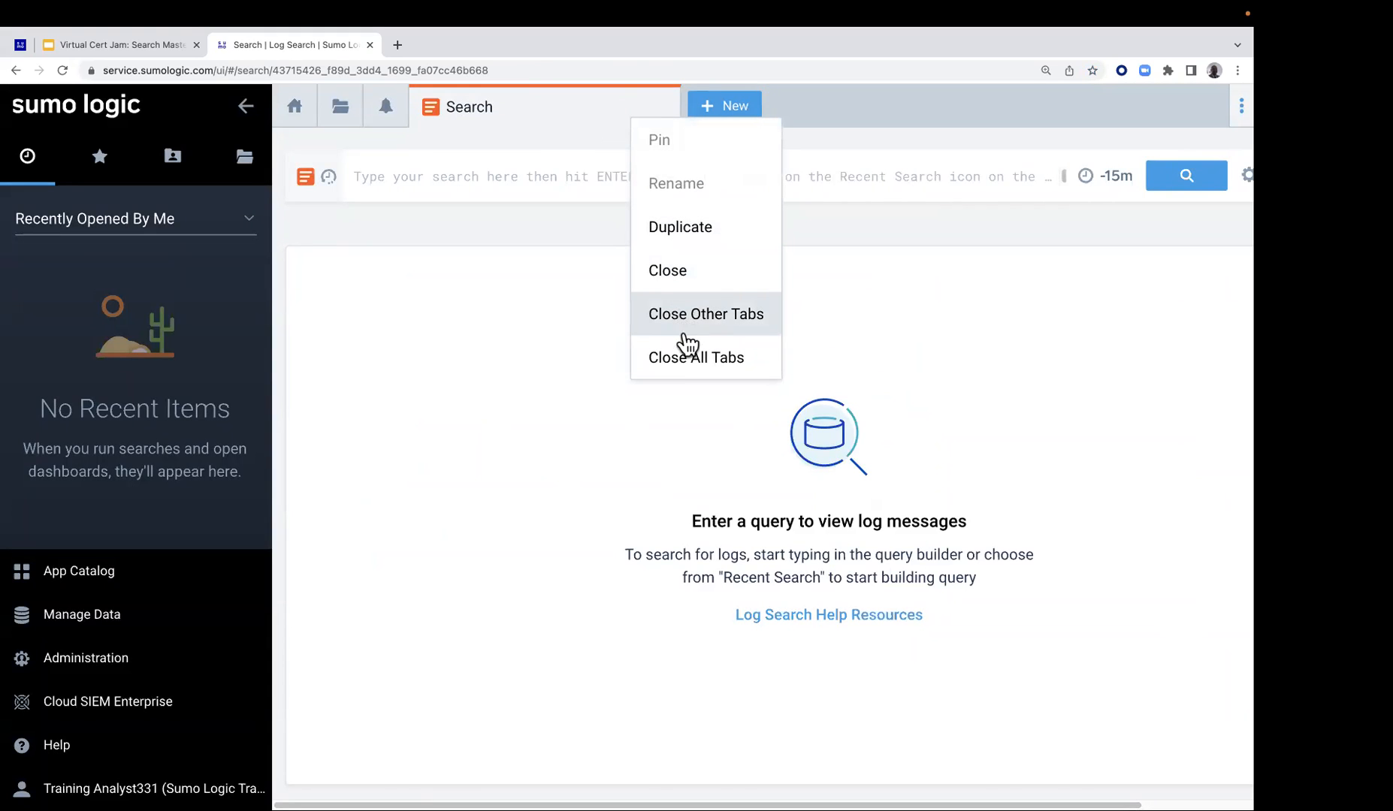
pyautogui.click(687, 360)
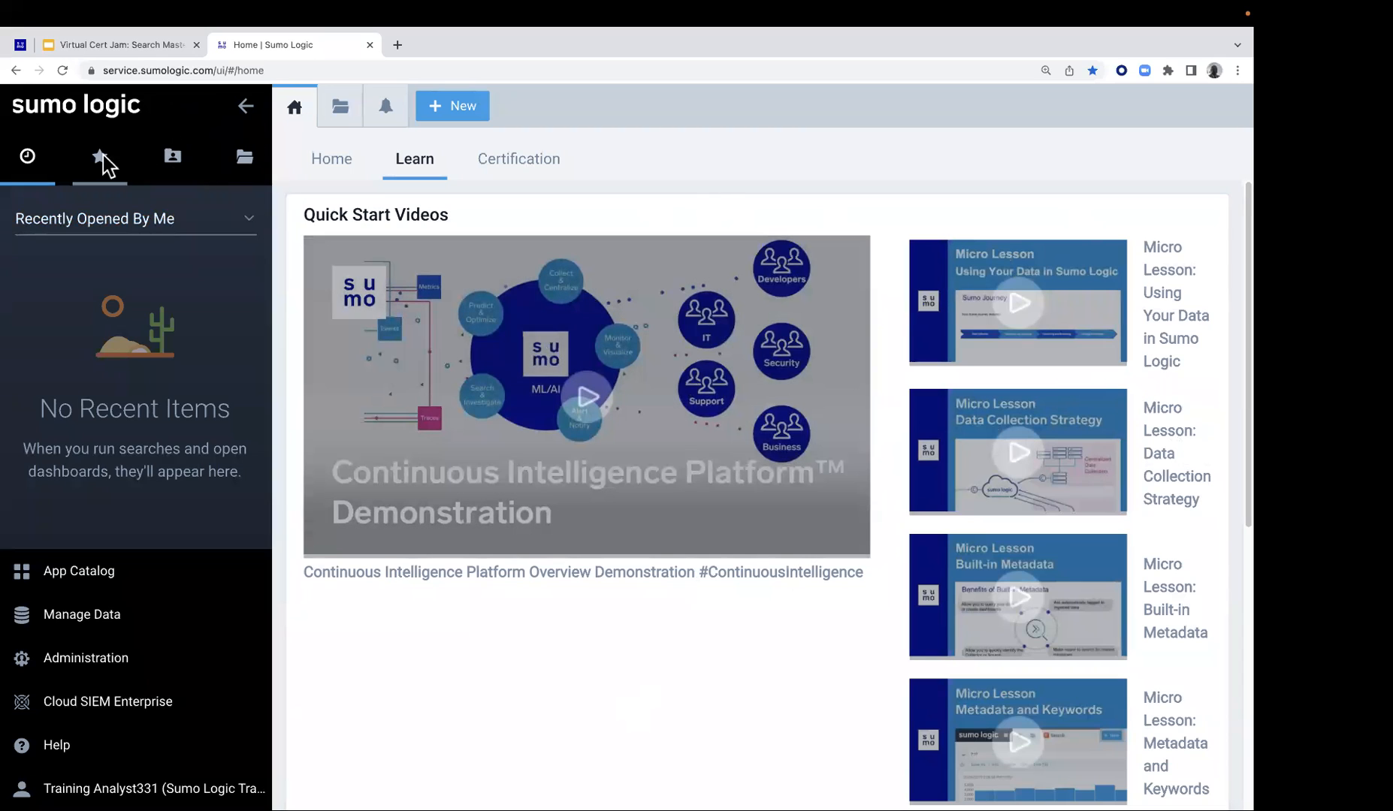
# Try collapsing and expanding the side navigation pane, leaving it collapsed to widen the page
pyautogui.click(245, 107)
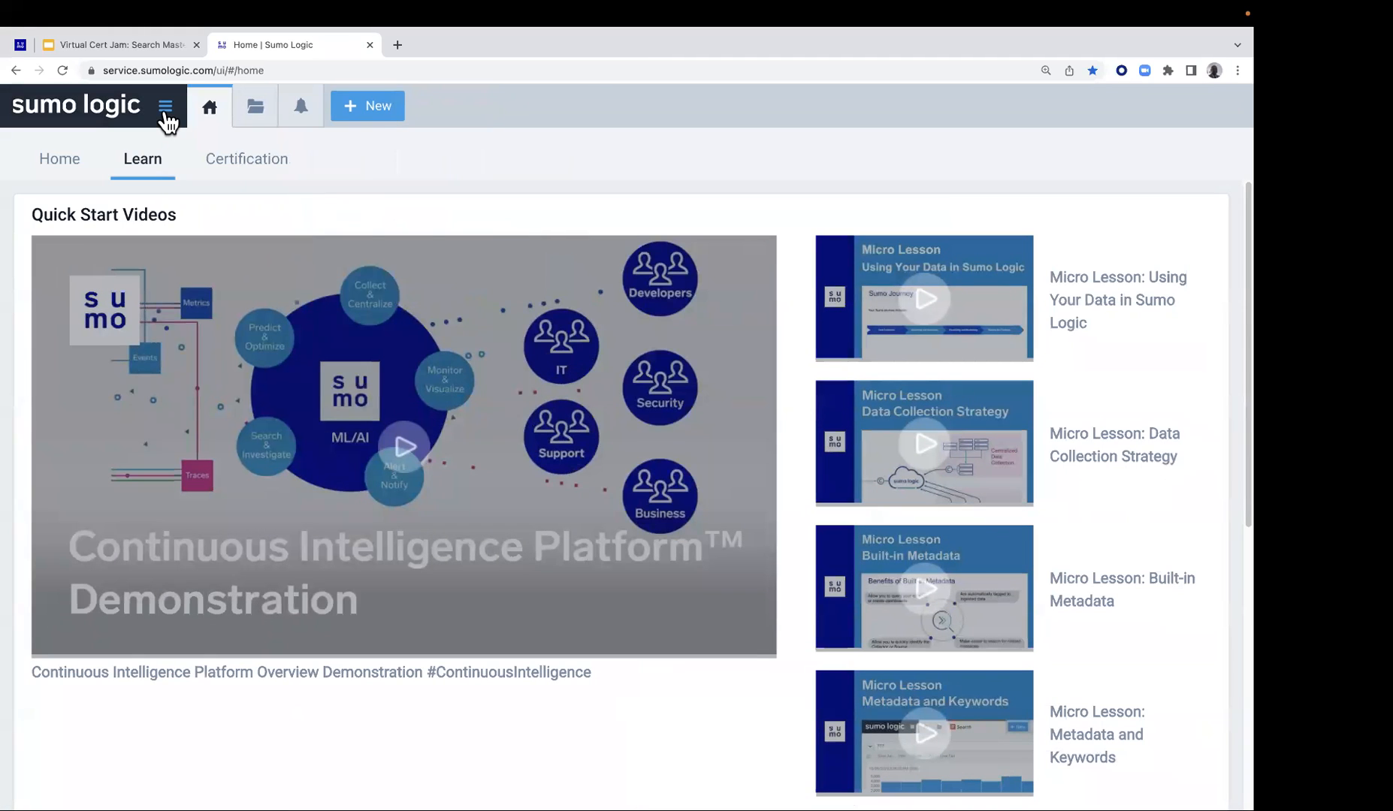
pyautogui.click(165, 107)
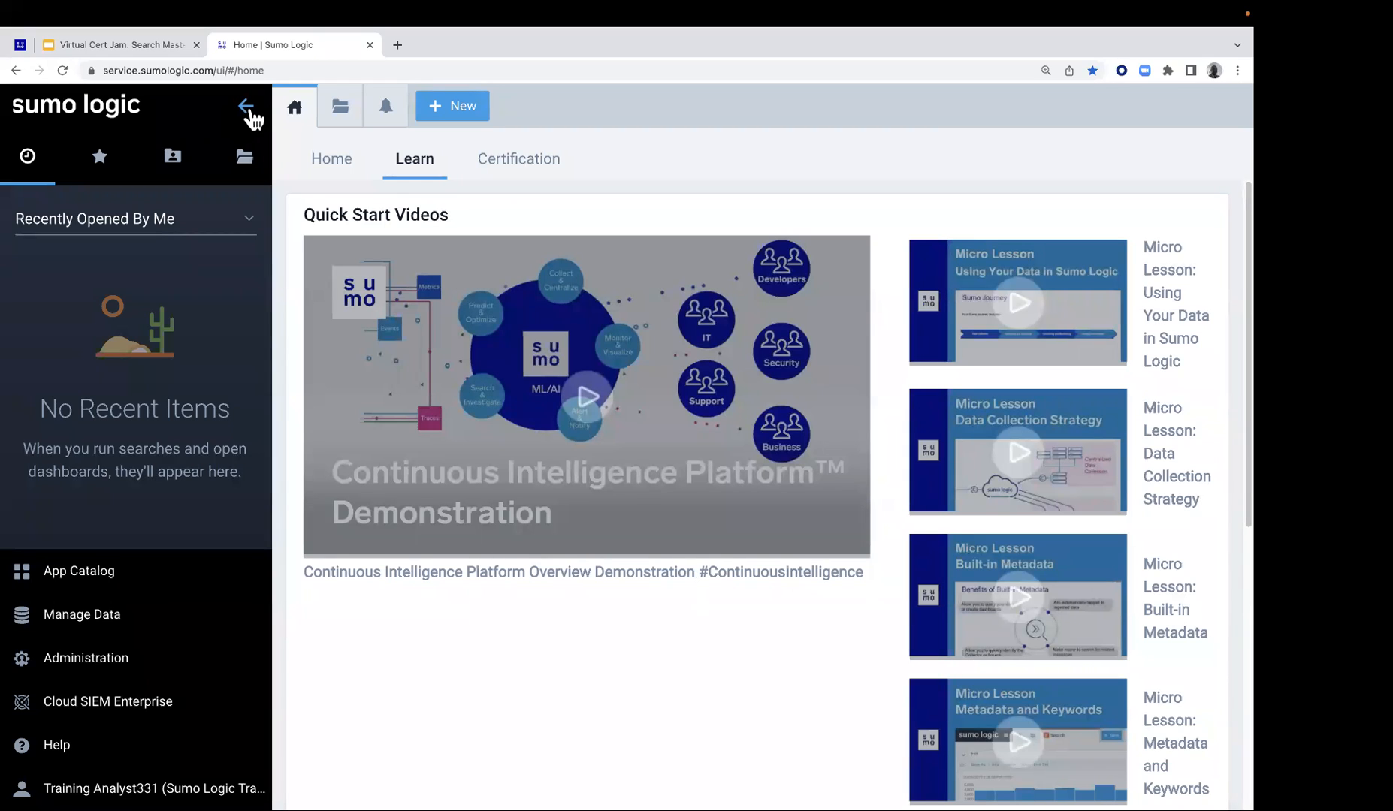
pyautogui.click(251, 111)
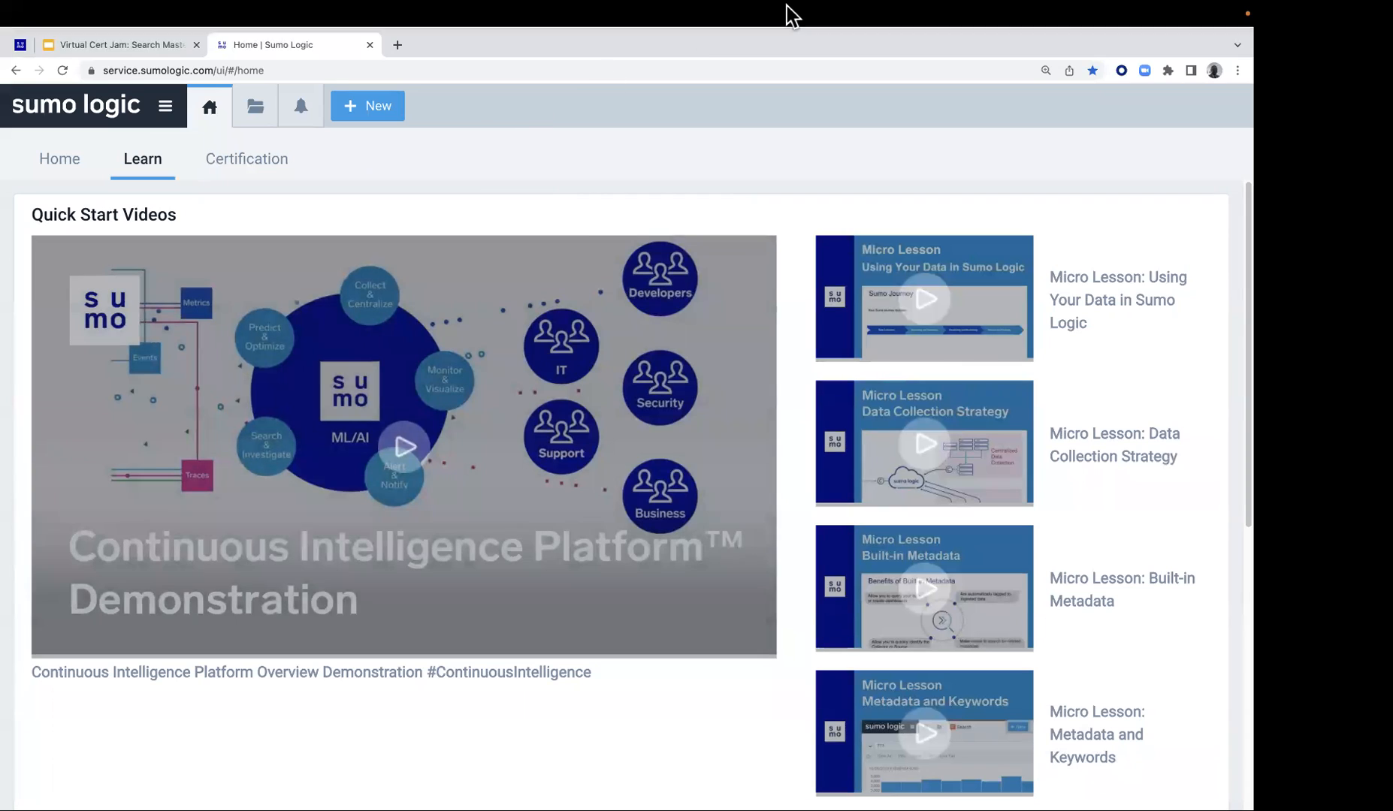
# Review the Learn page's quick start videos, Fundamentals and Administration hands-on labs, and help resources
pyautogui.moveTo(812, 11)
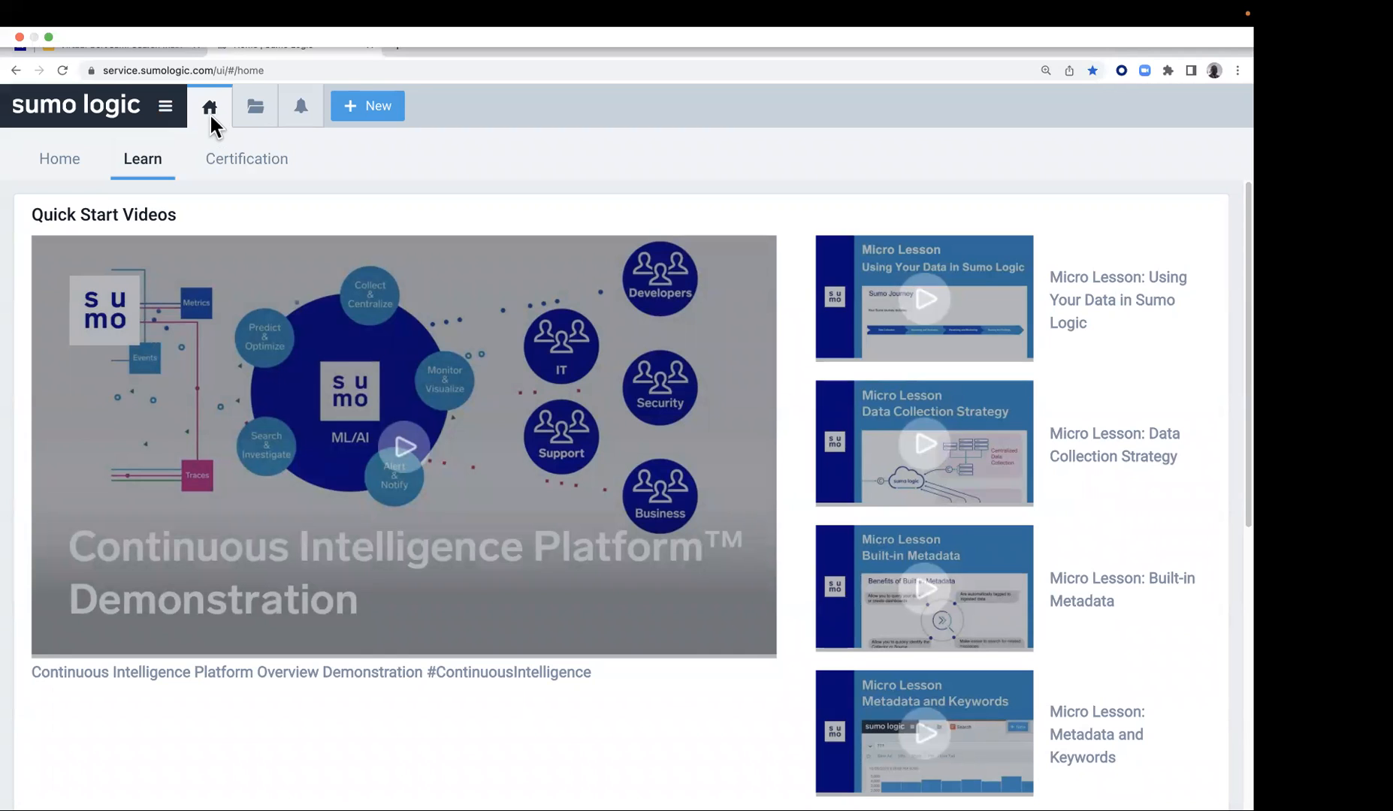
pyautogui.click(210, 119)
pyautogui.scroll(-5, 273, 320)
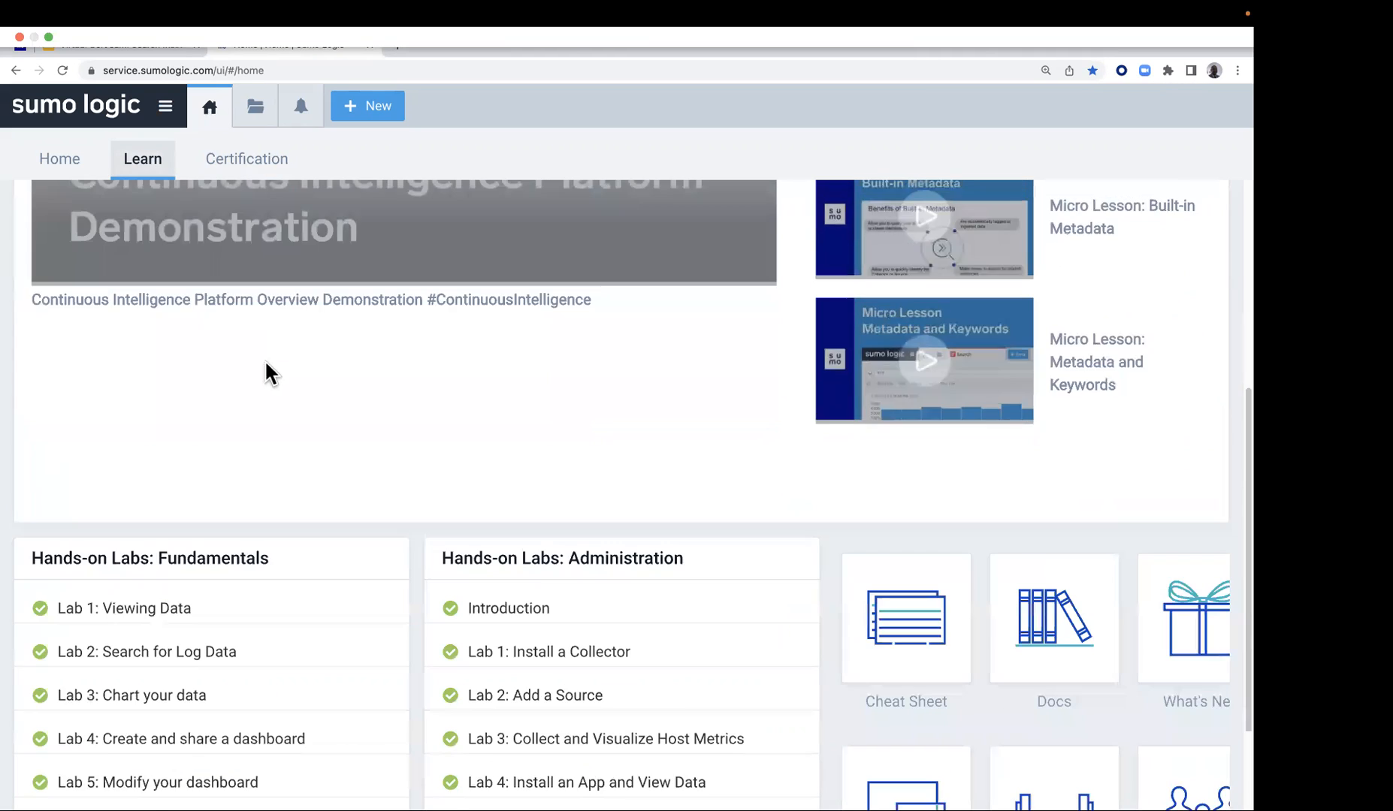
pyautogui.scroll(-2, 272, 374)
pyautogui.moveTo(154, 422); pyautogui.dragTo(289, 430)
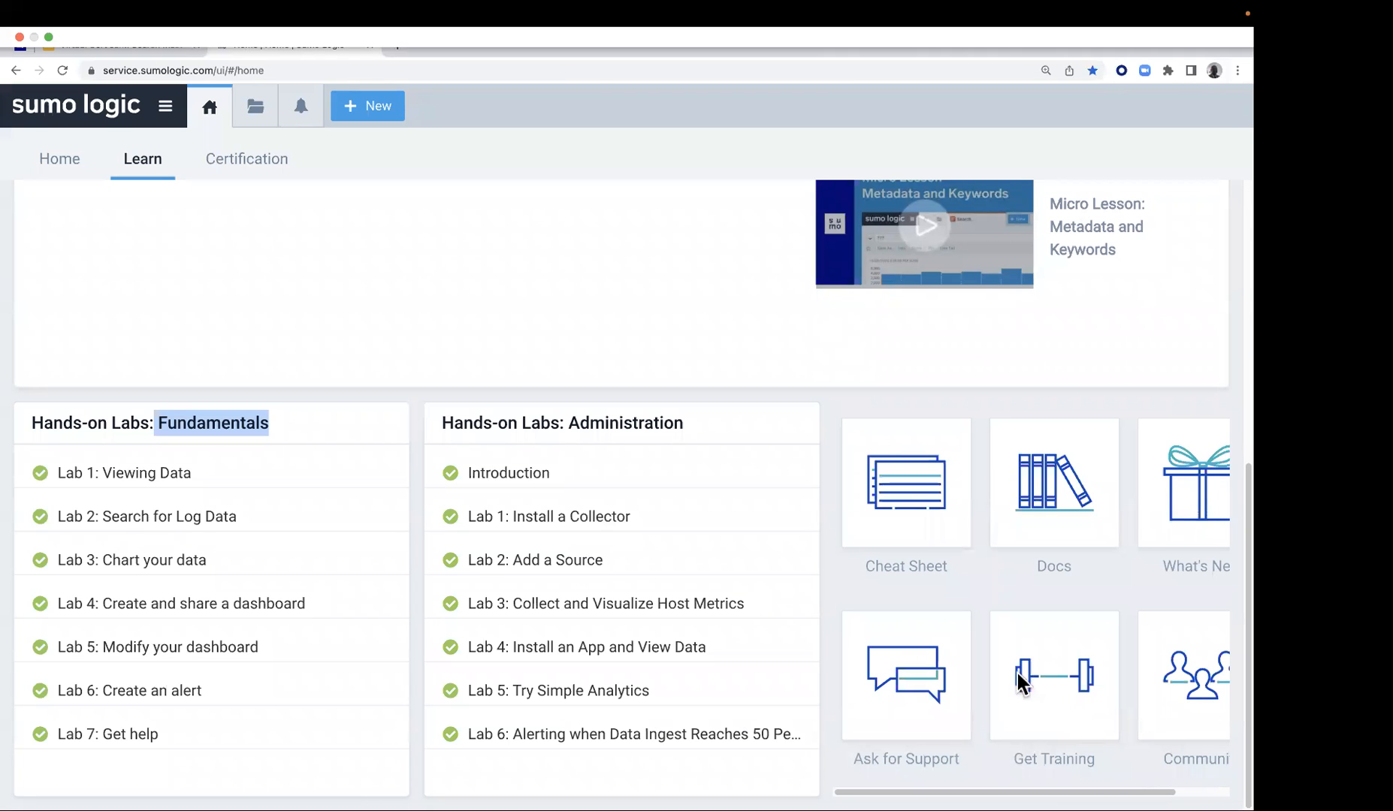
pyautogui.scroll(5, 699, 271)
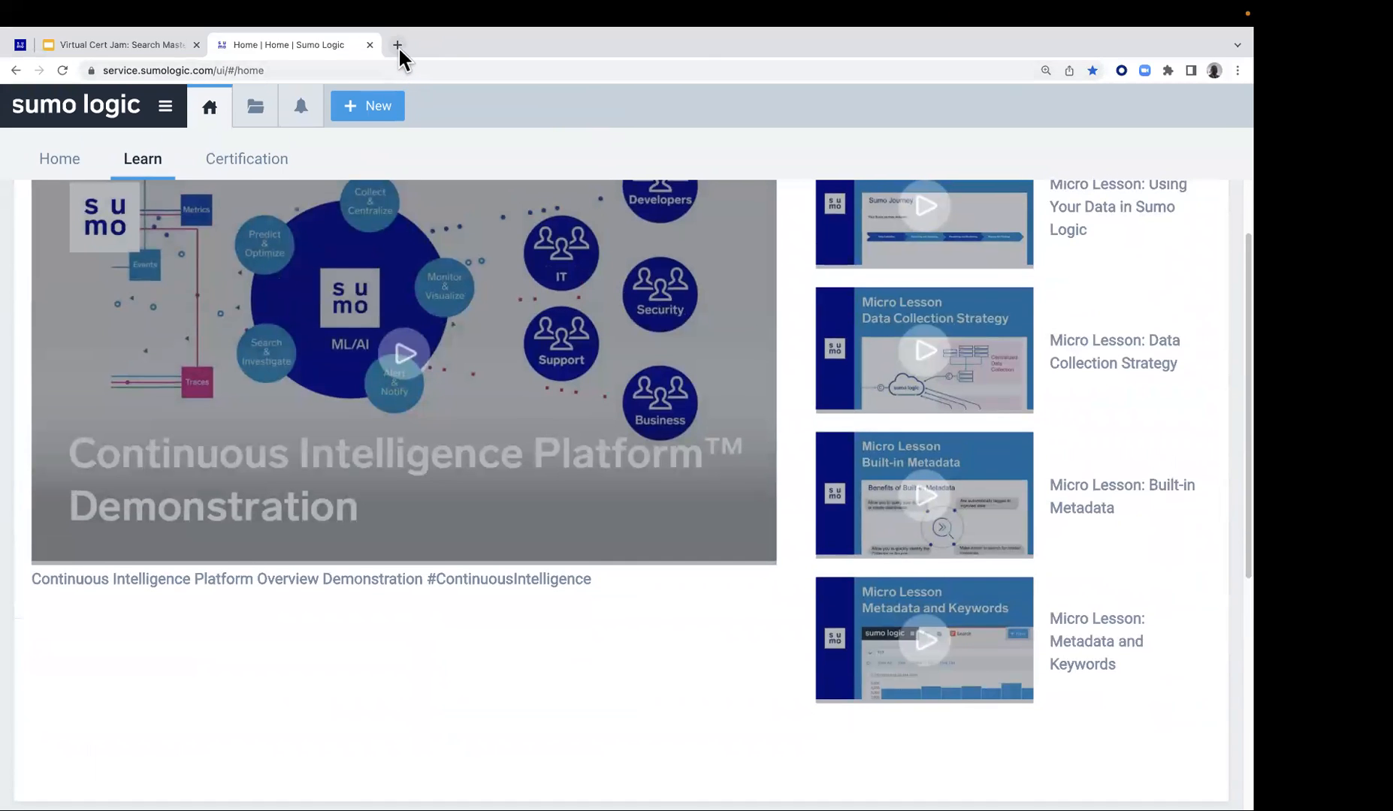
# Open the documentation site help.sumologic.com in a new browser tab
pyautogui.click(397, 45)
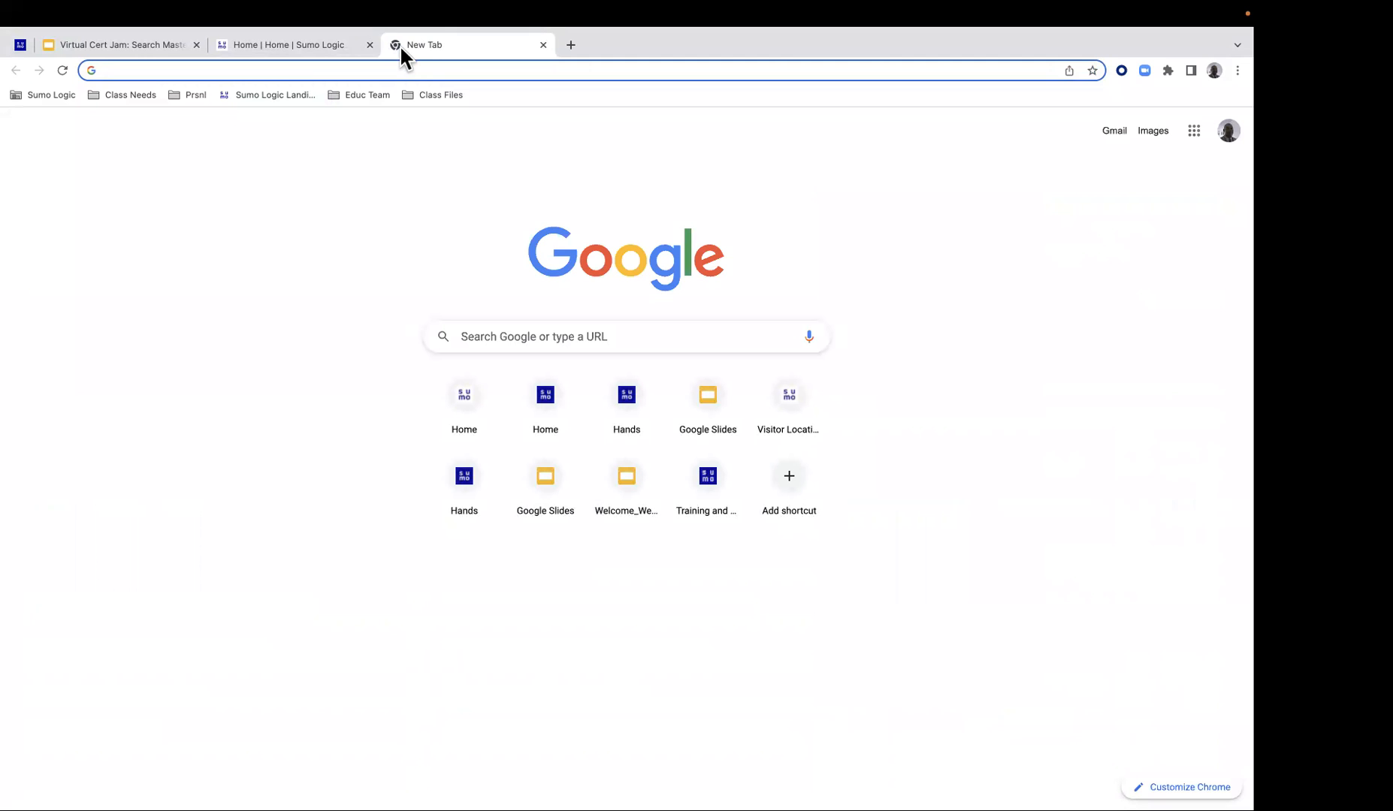
pyautogui.write('h')
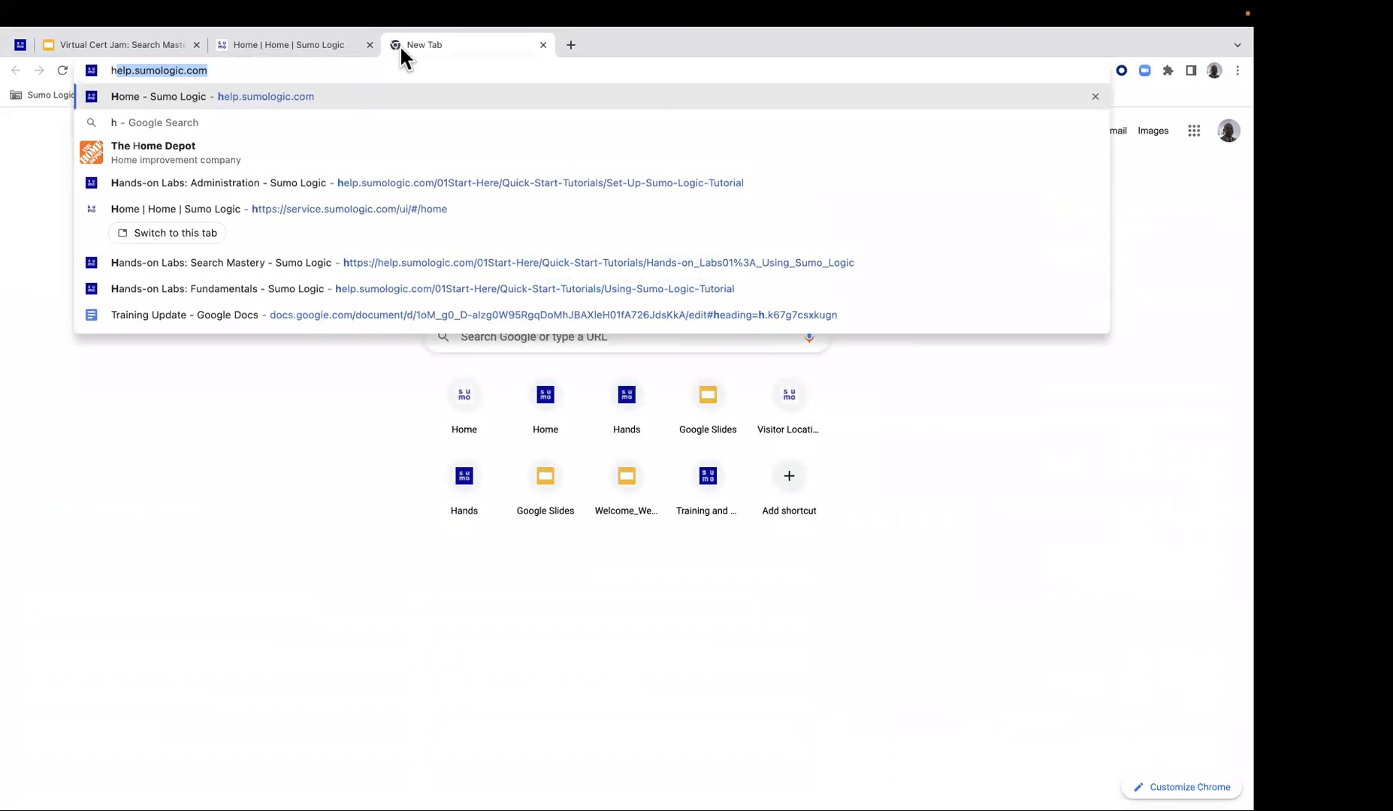
pyautogui.press('Return')
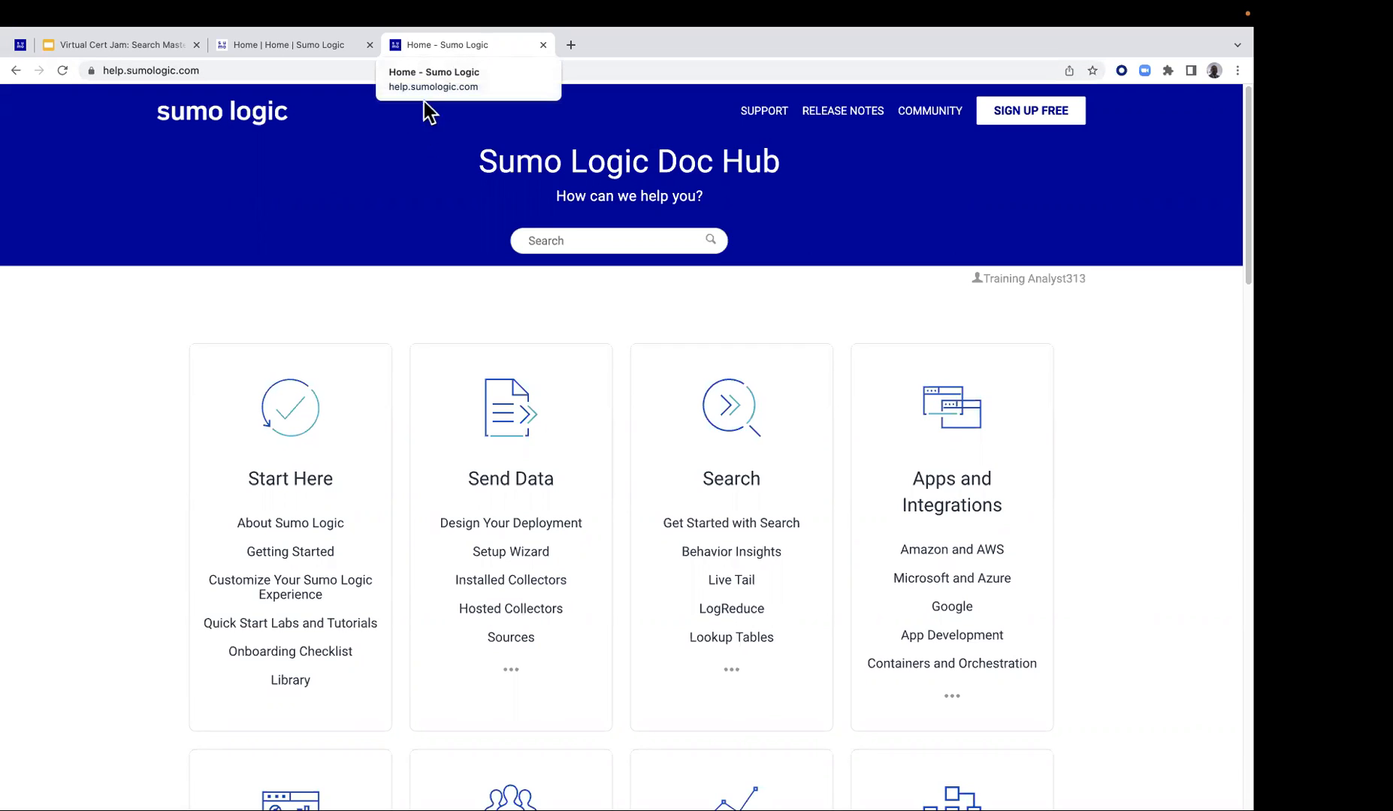
# Open the Search Mastery hands-on labs from Quick Start Labs and Tutorials under Start Here, and select the page's URL
pyautogui.click(289, 483)
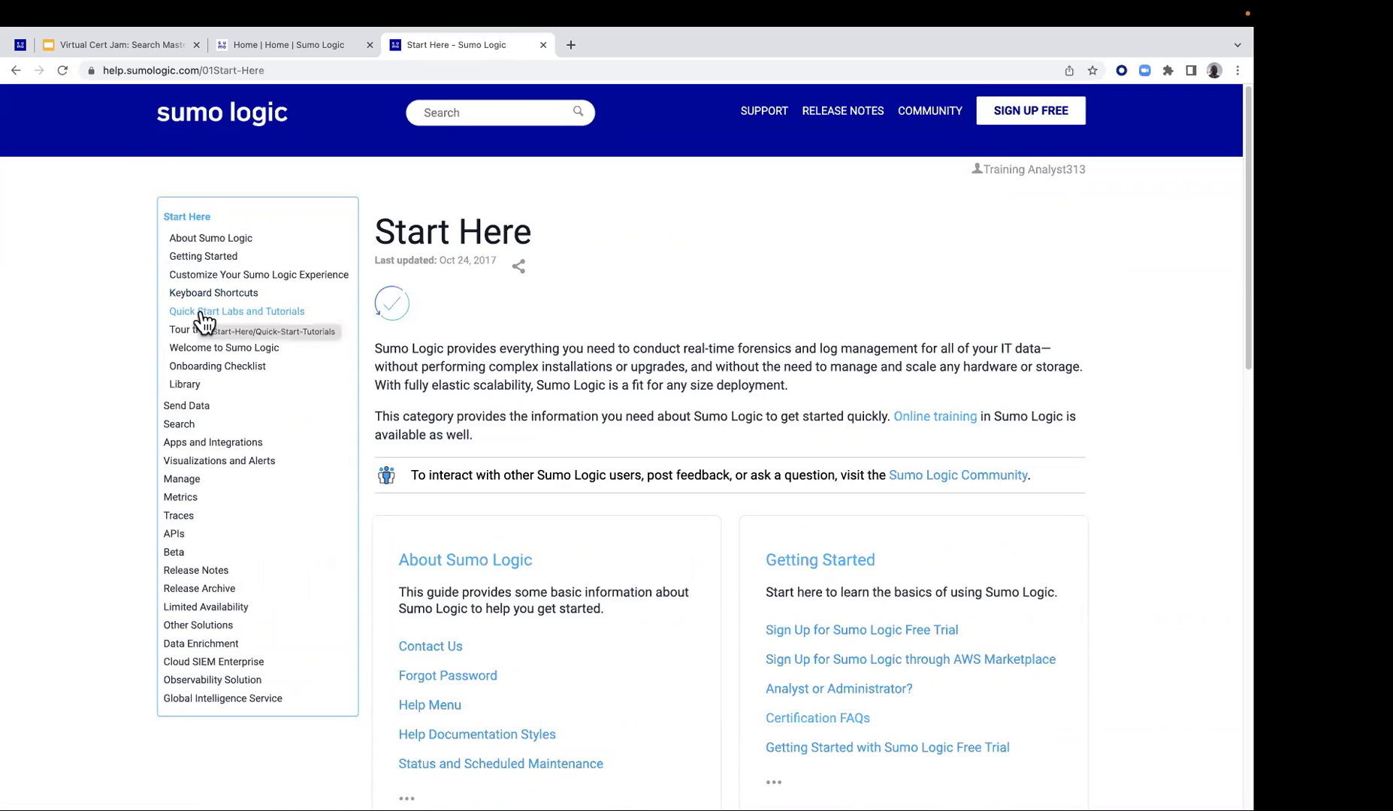
pyautogui.click(260, 316)
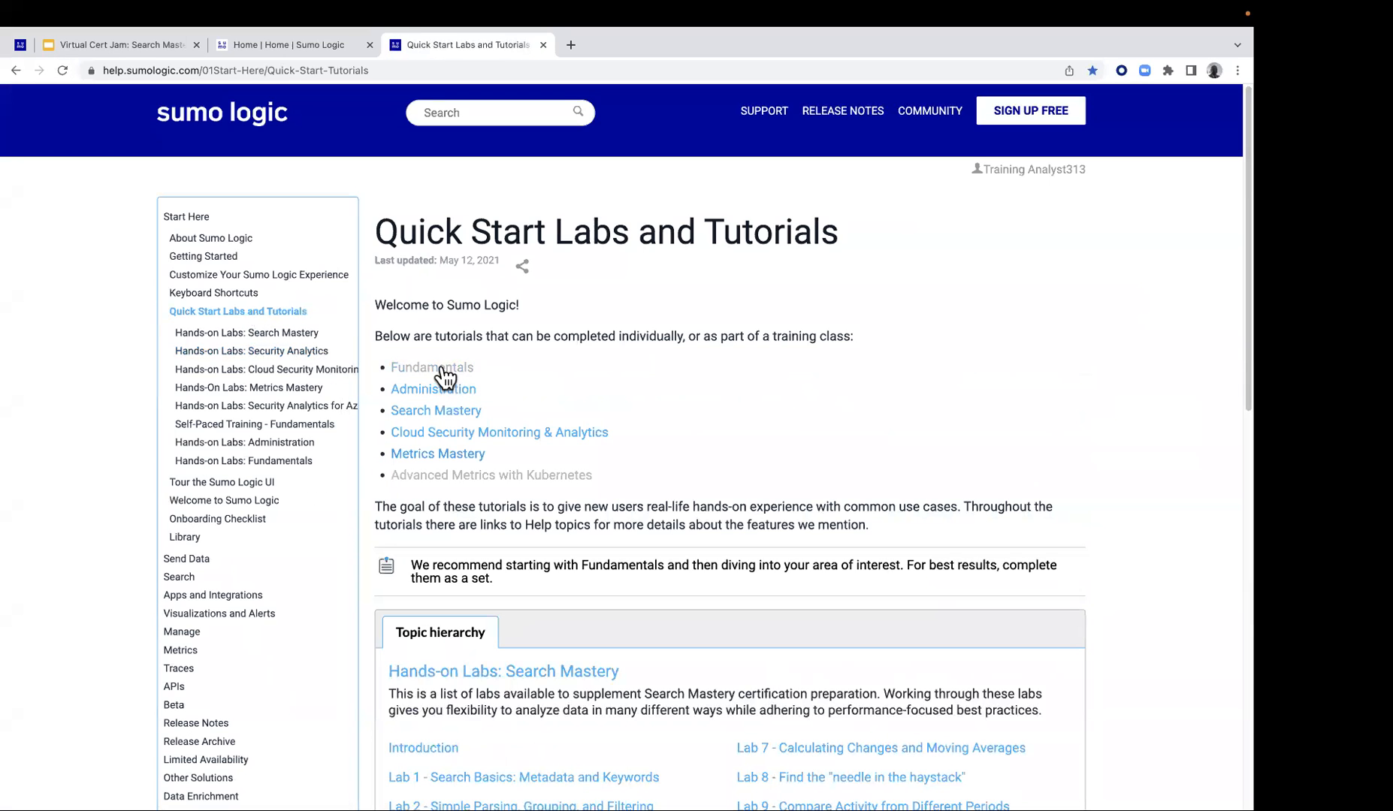
pyautogui.click(425, 417)
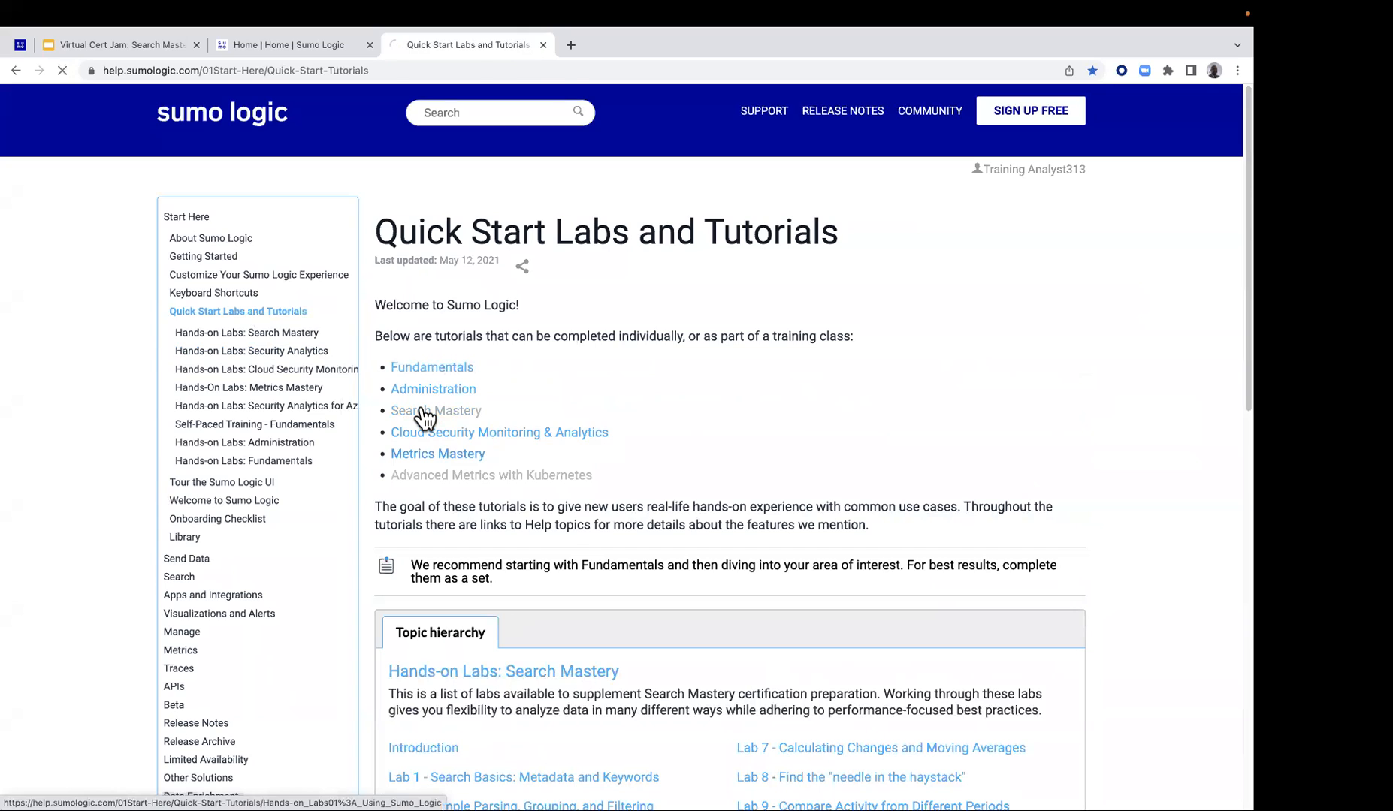
pyautogui.click(592, 70)
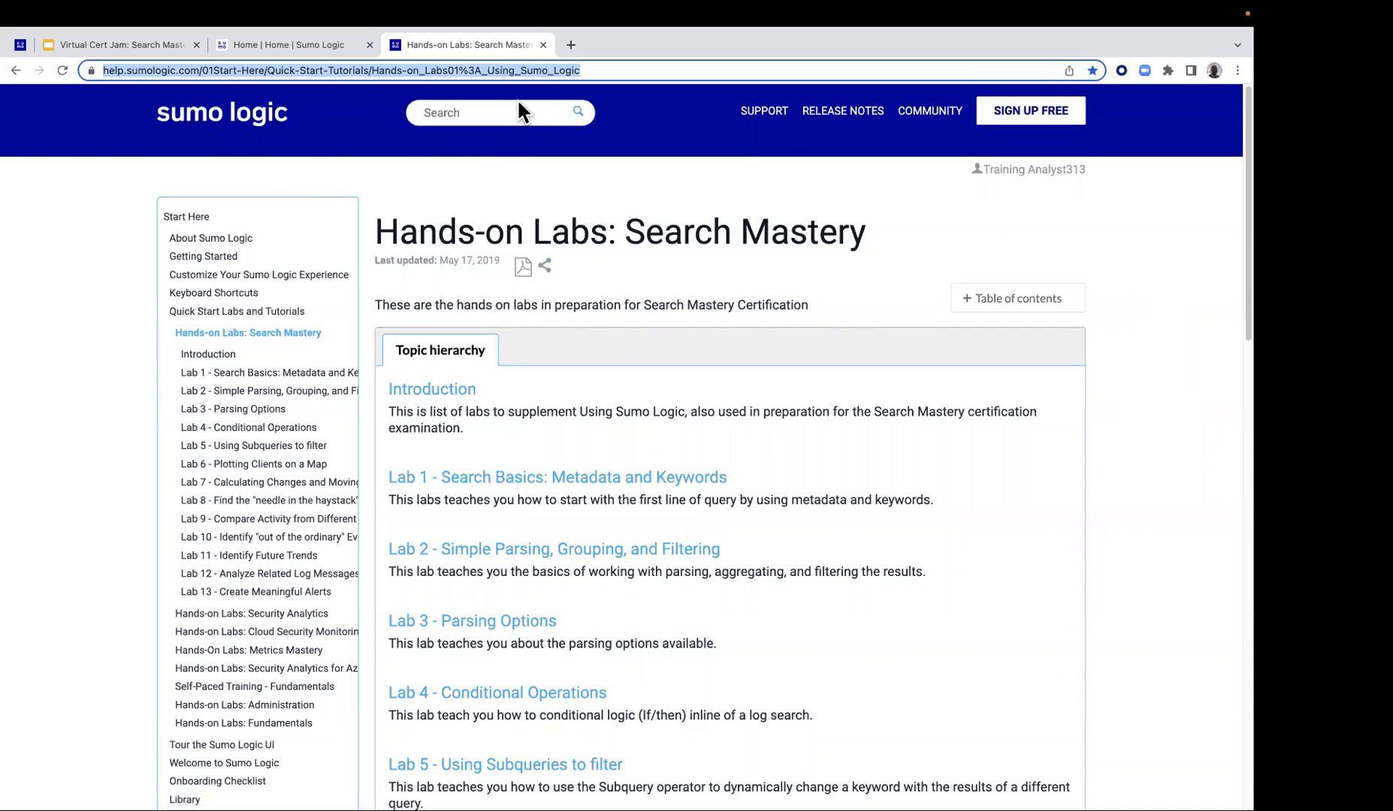
# Go from the Sumo Logic home's Certification page to the training portal and open Search Mastery Cert Jam under Recorded Live Training
pyautogui.click(288, 48)
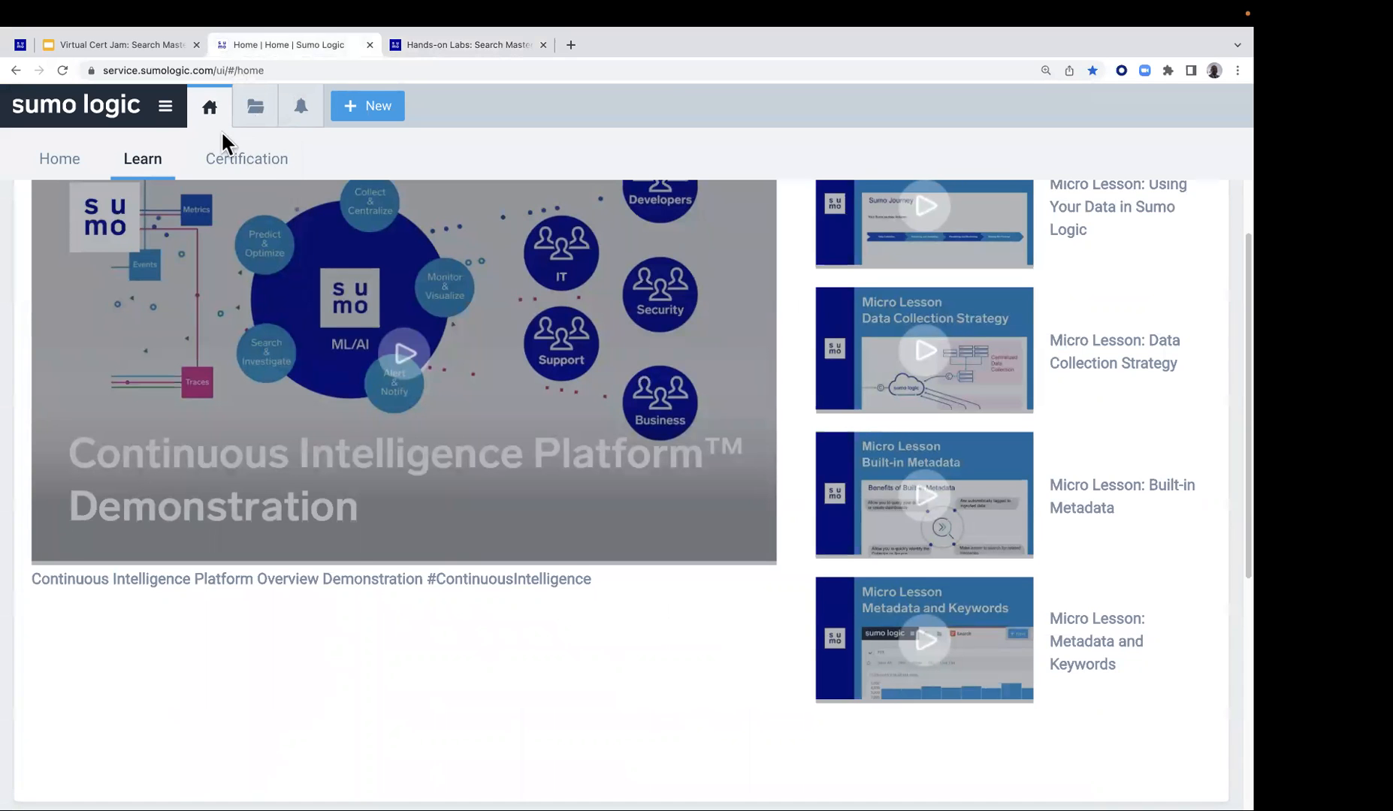
pyautogui.click(239, 161)
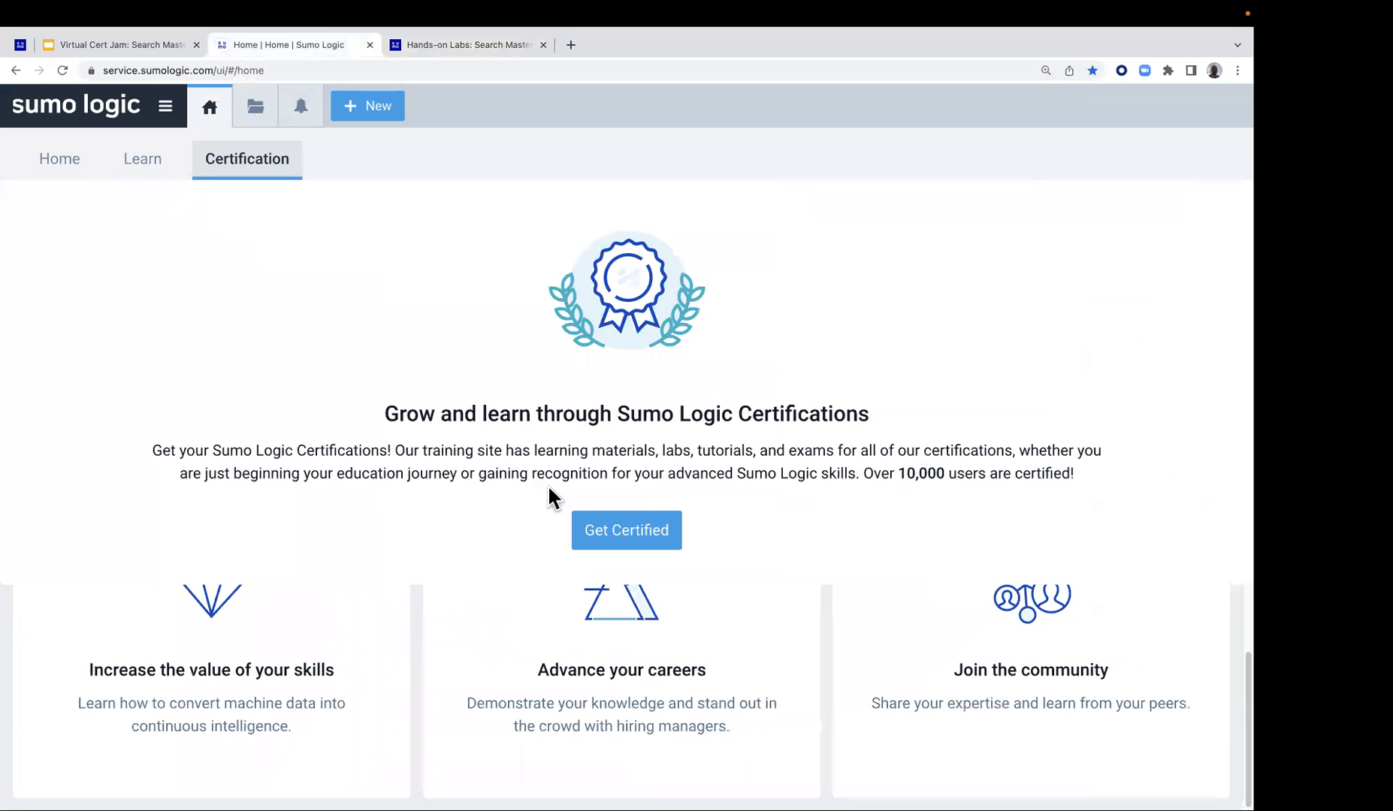
pyautogui.click(621, 532)
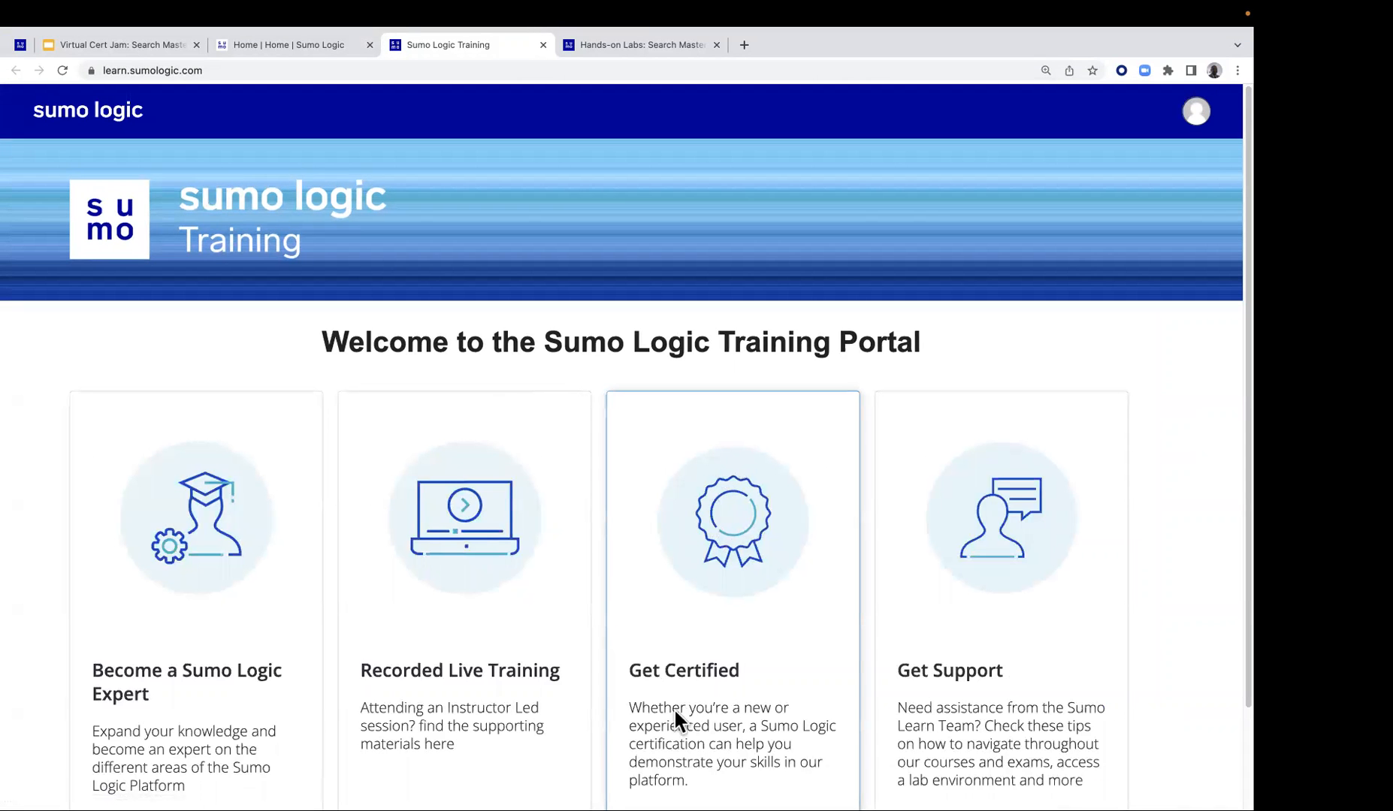
pyautogui.click(482, 668)
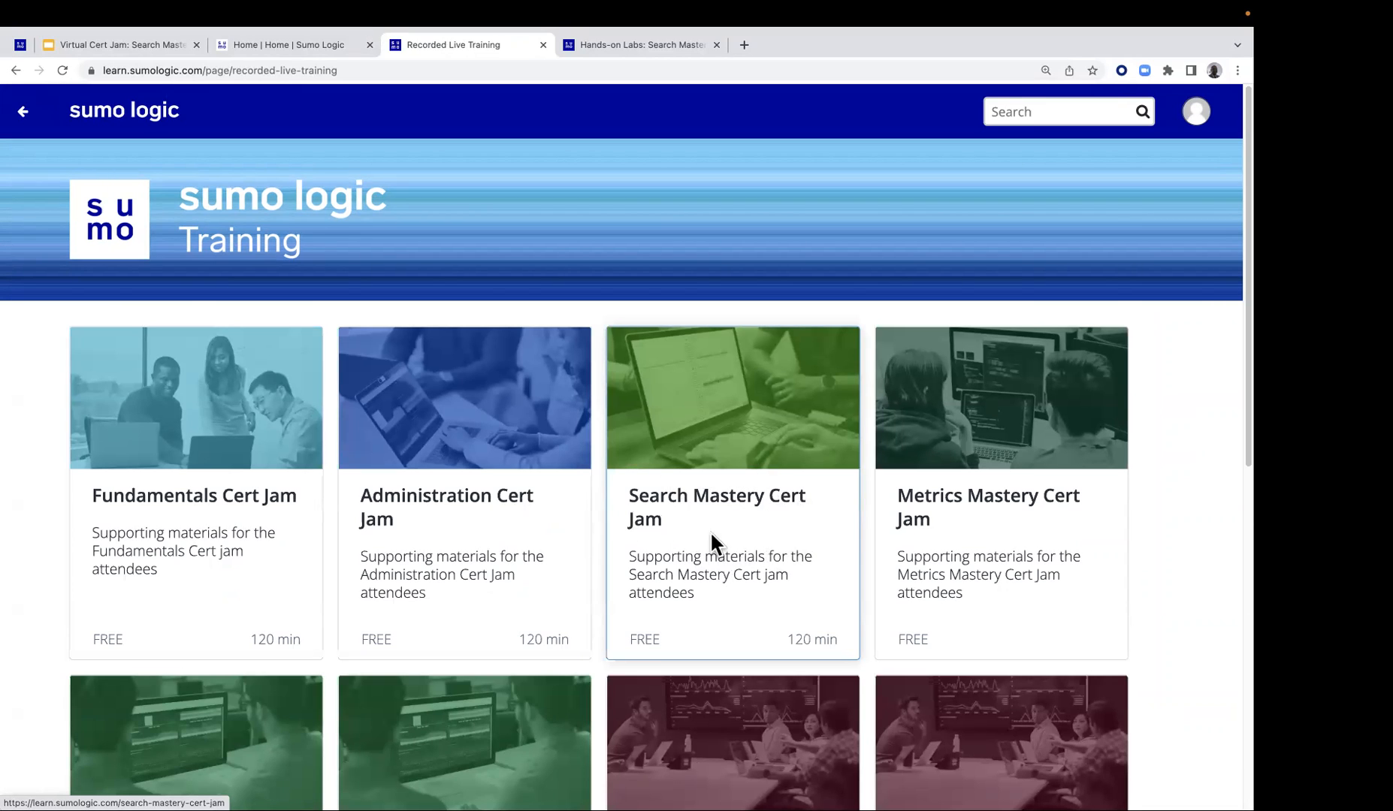
pyautogui.click(727, 514)
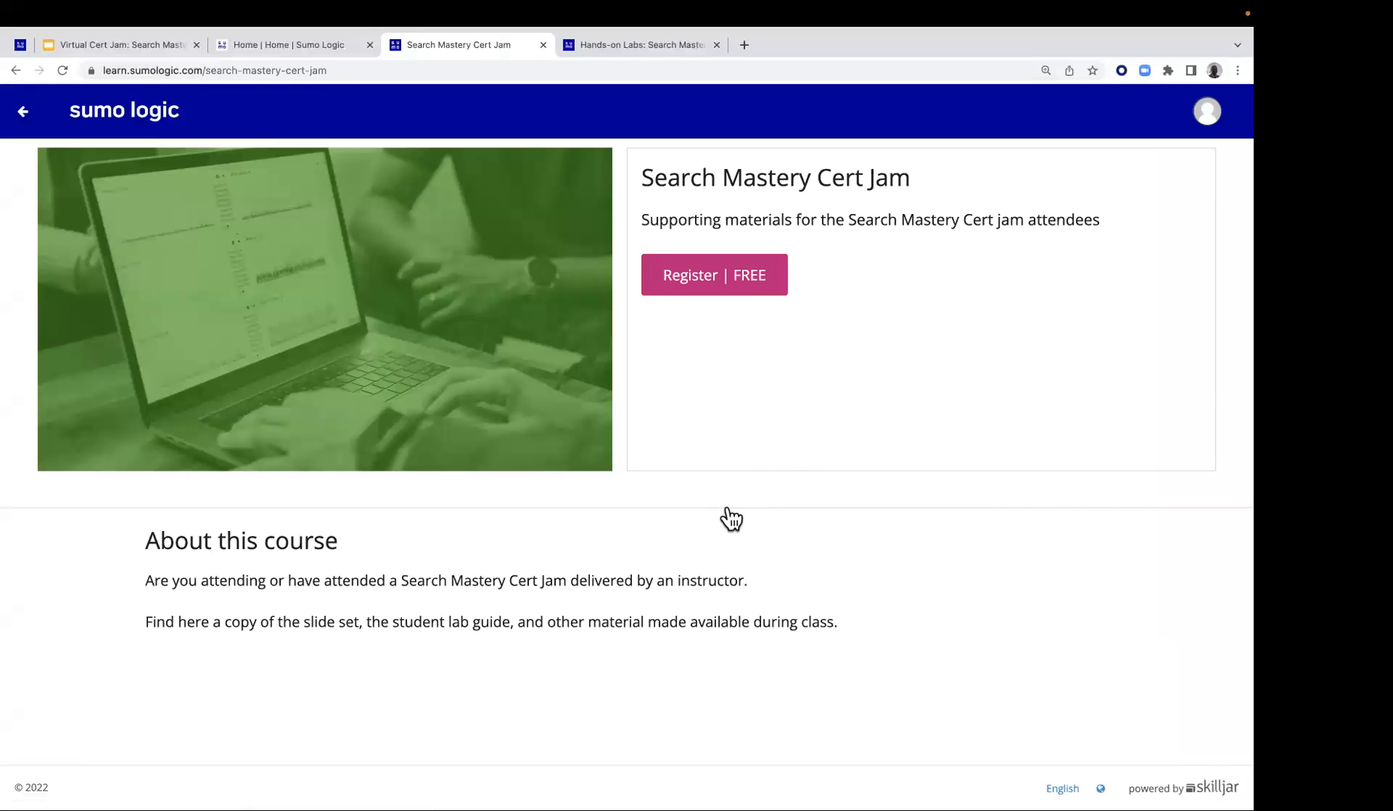
# Register for the free Search Mastery Cert Jam course, then start its class recording and pause it
pyautogui.click(729, 292)
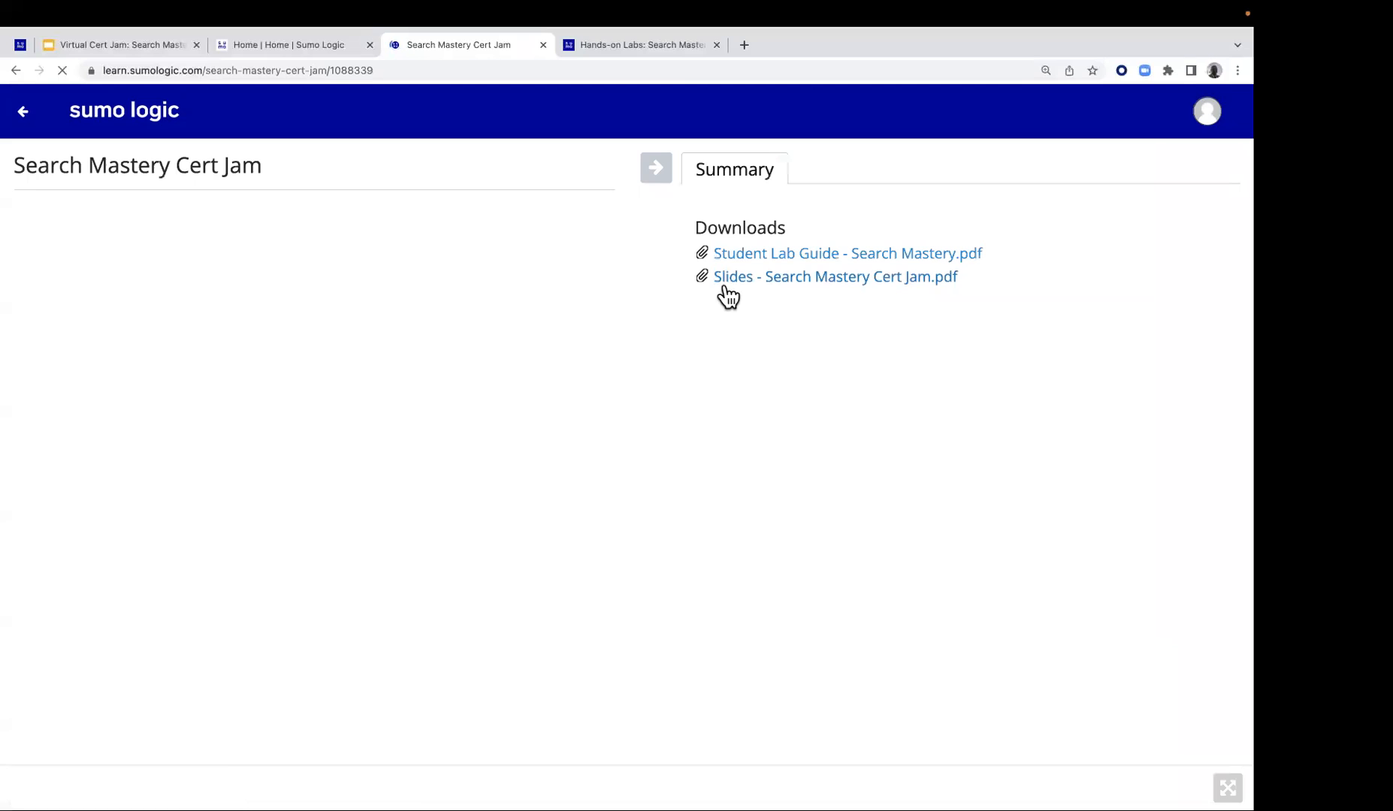
pyautogui.click(130, 365)
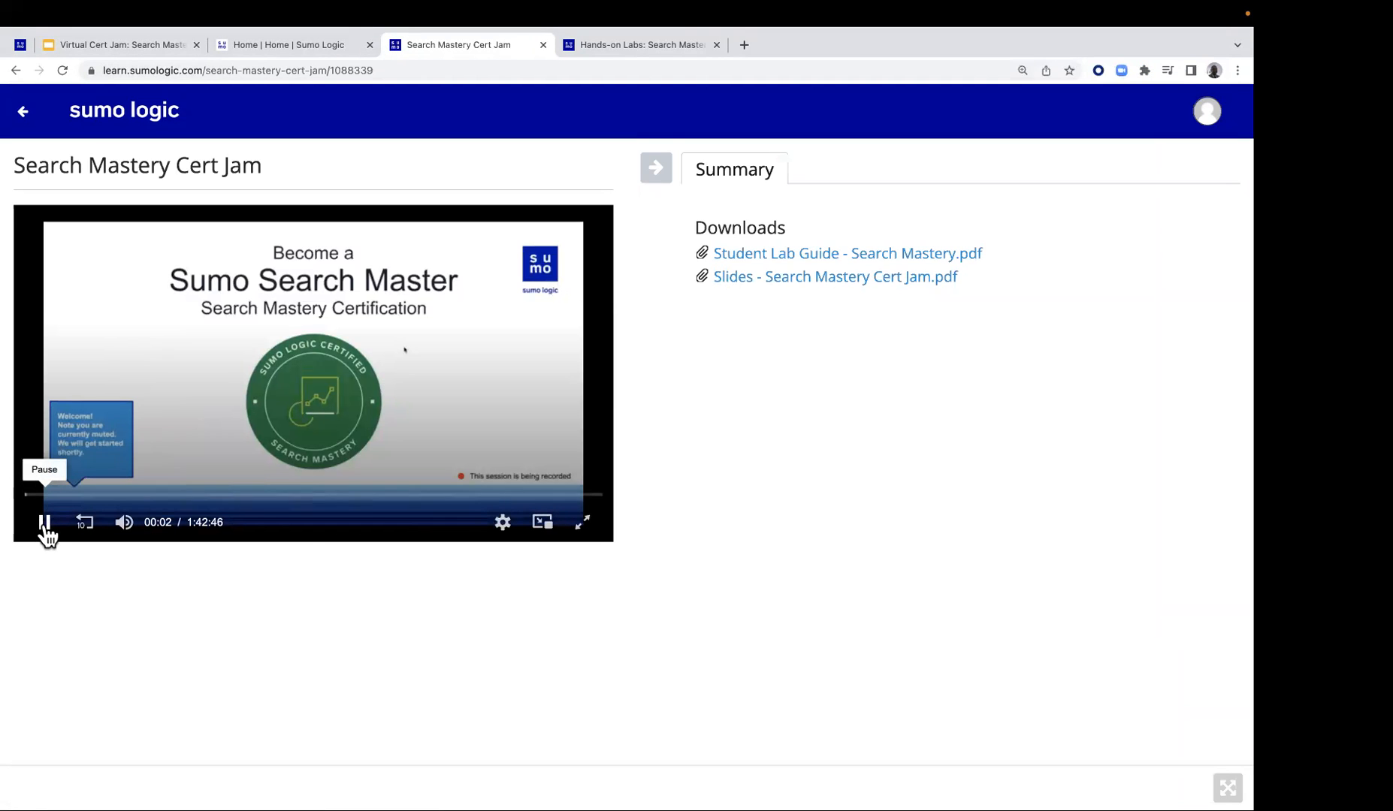
pyautogui.click(44, 524)
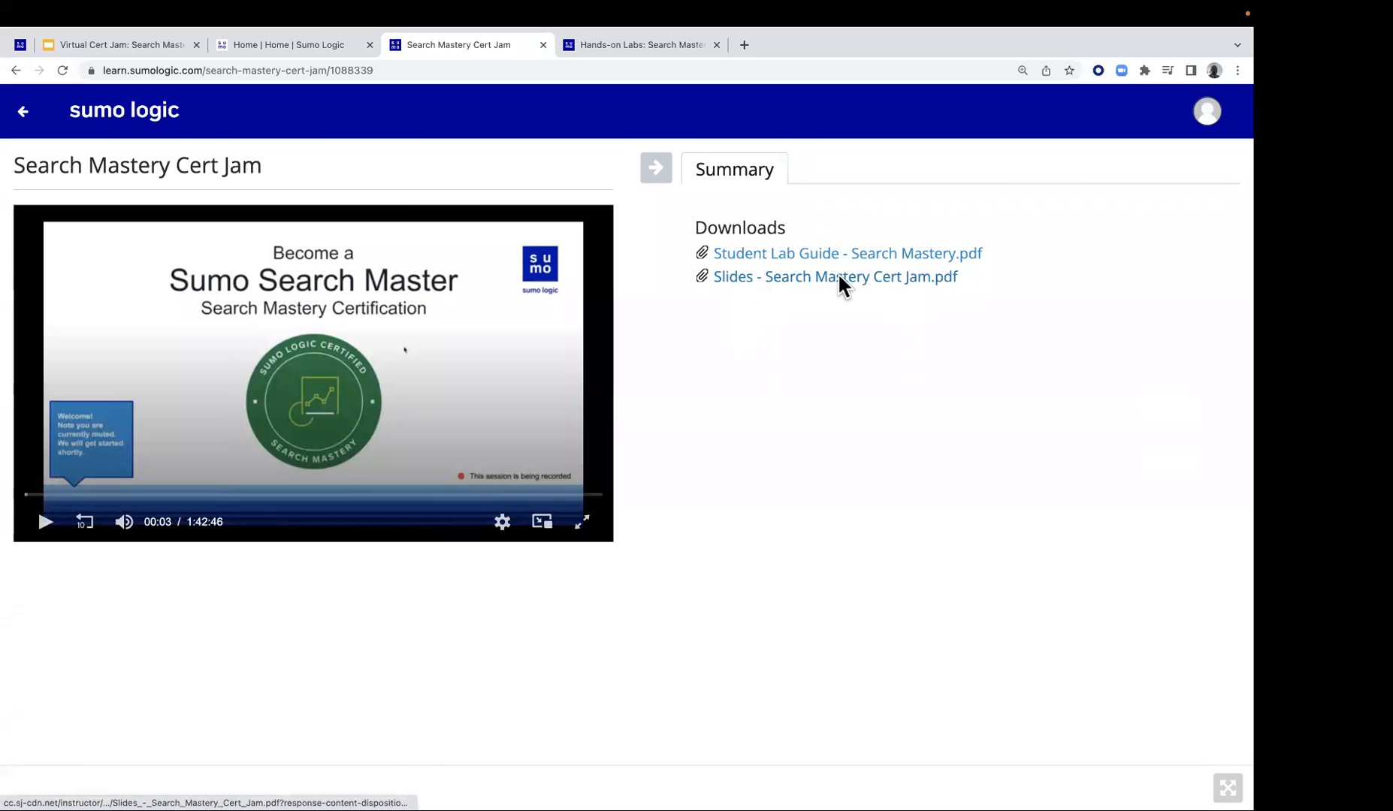
# Return to the training portal home, reopen the Recorded Live Training list, and close the training portal tab
pyautogui.click(22, 111)
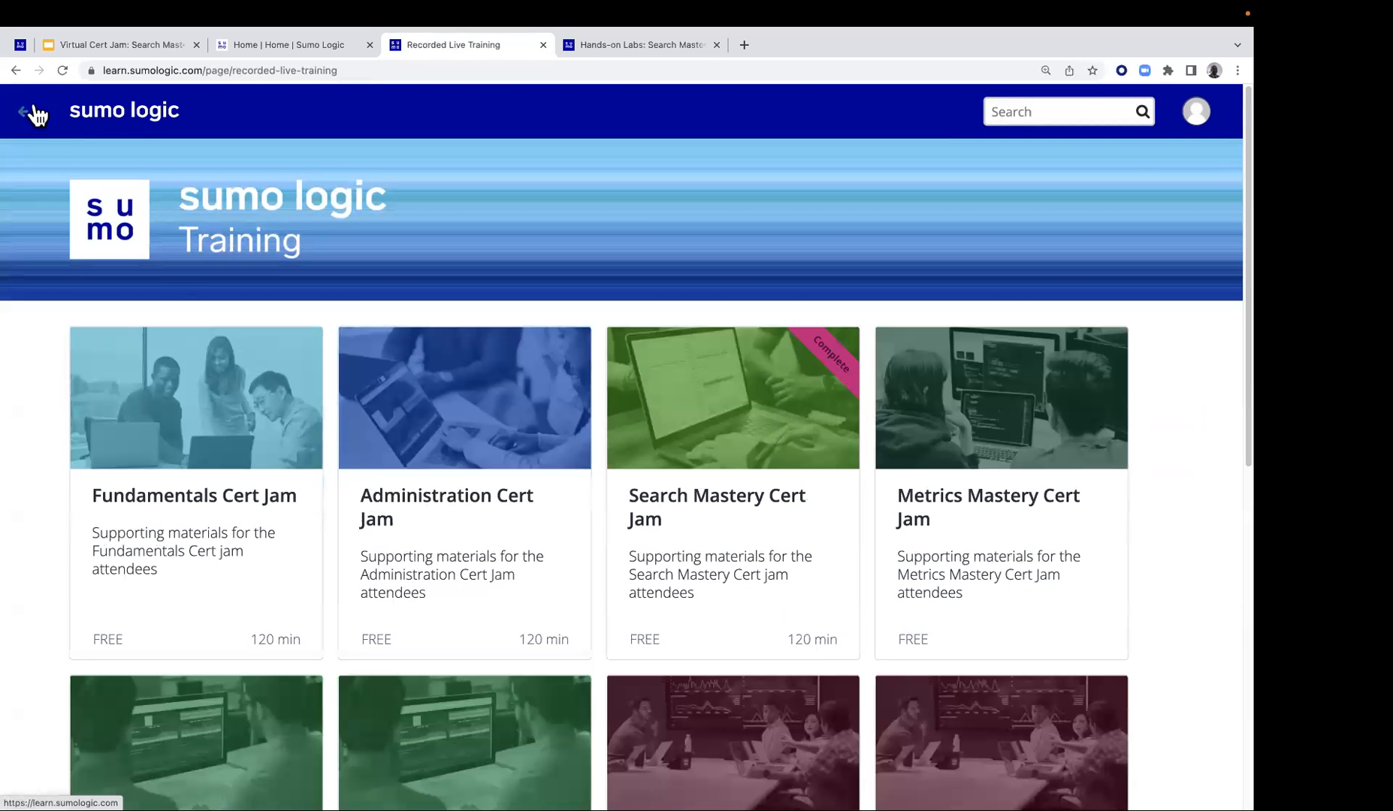
pyautogui.click(22, 118)
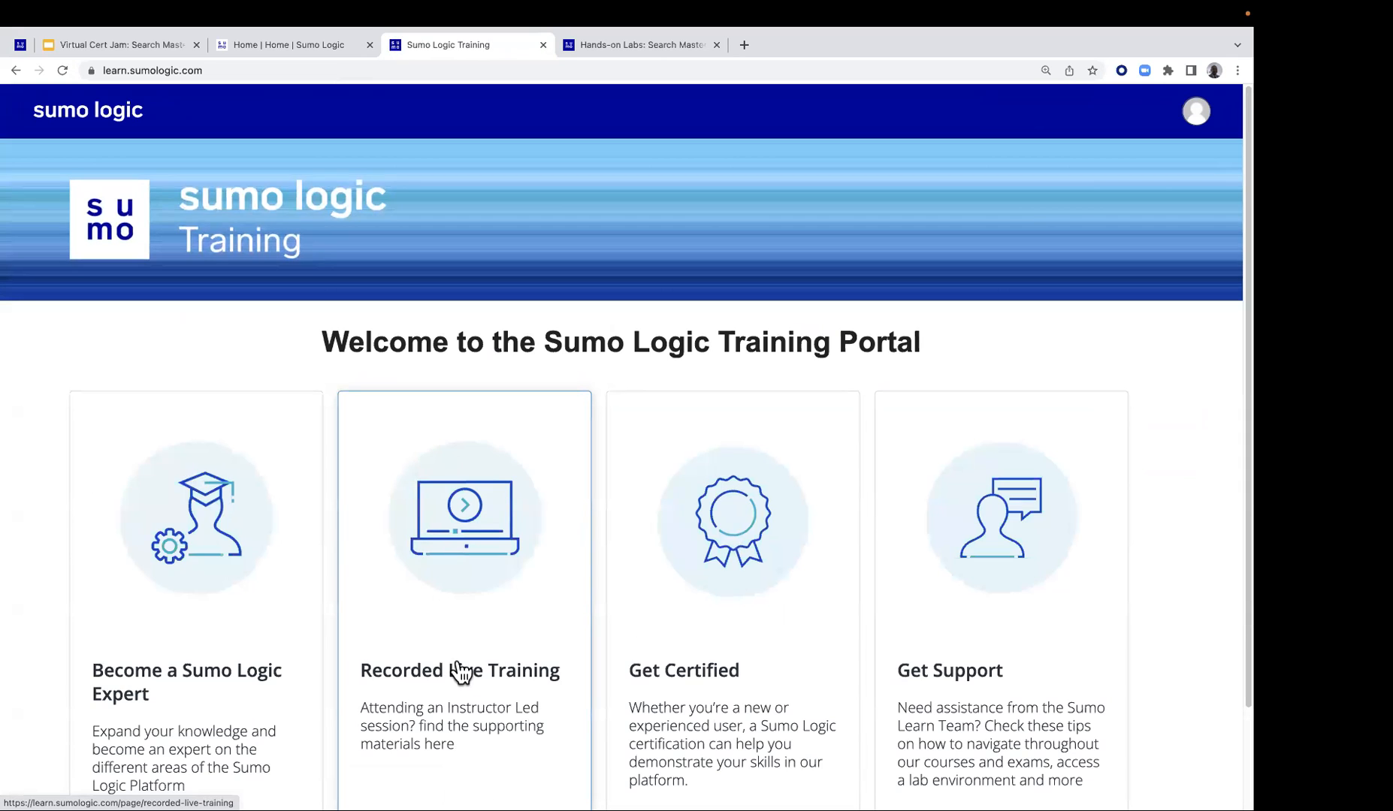
pyautogui.click(460, 664)
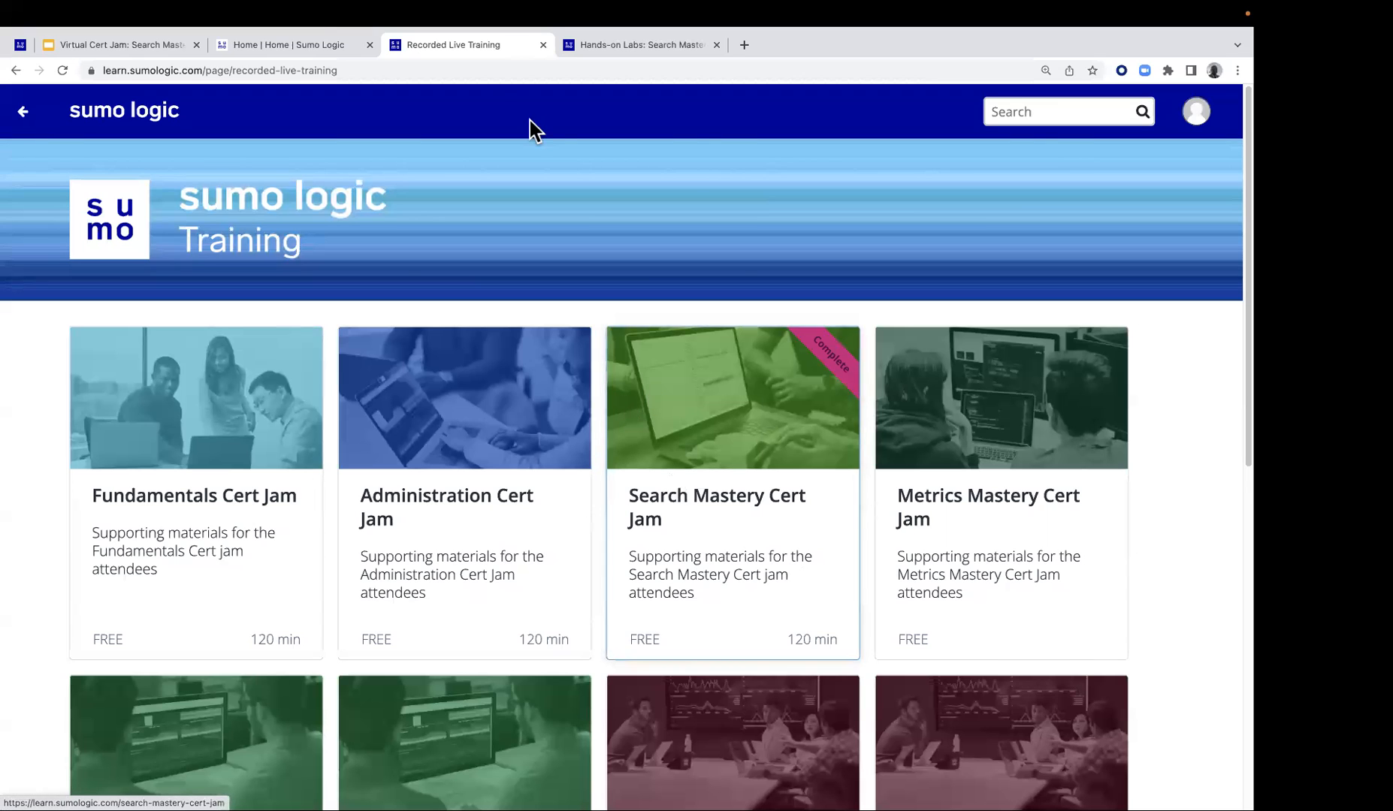
pyautogui.click(543, 46)
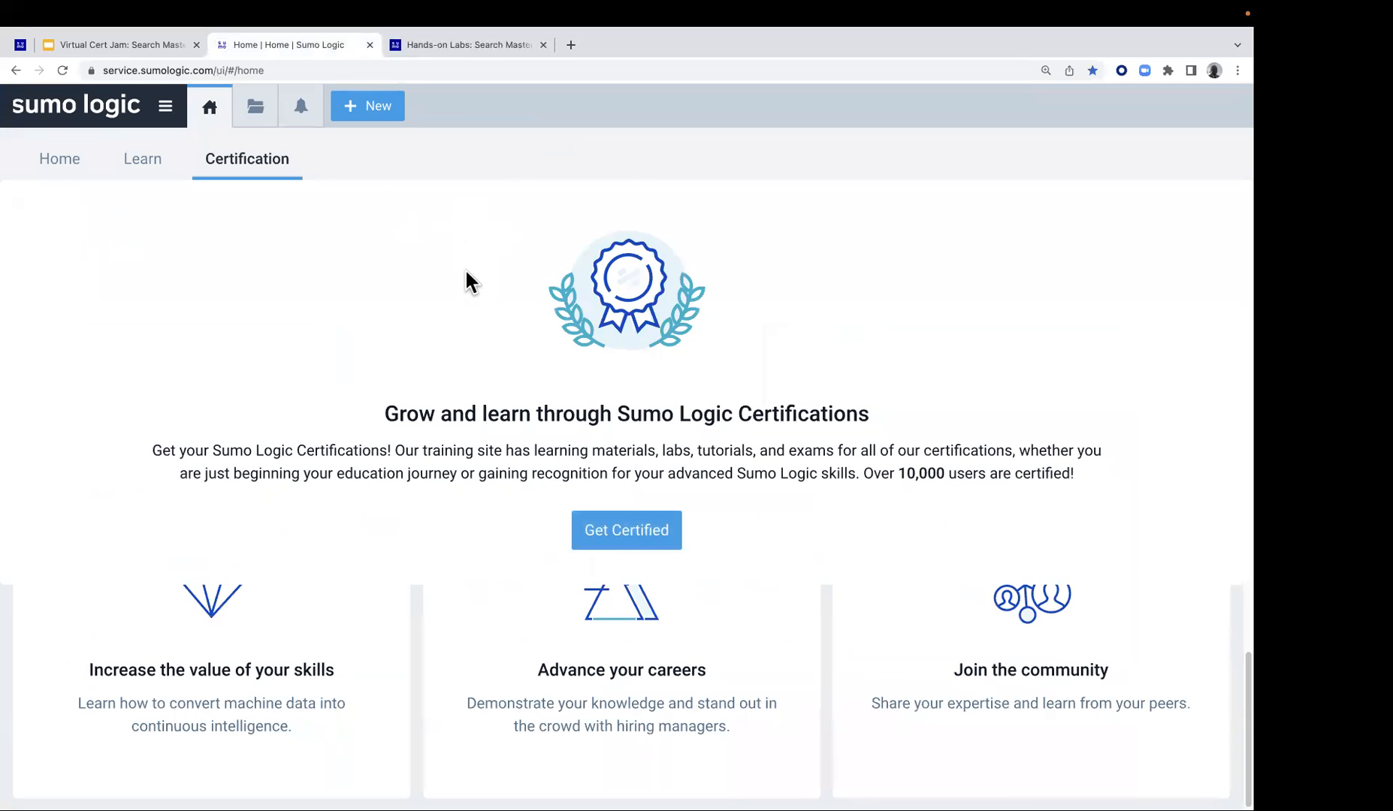
# Pin the Hands-on Labs: Search Mastery browser tab and switch between it and the Sumo Logic home tab
pyautogui.click(442, 47)
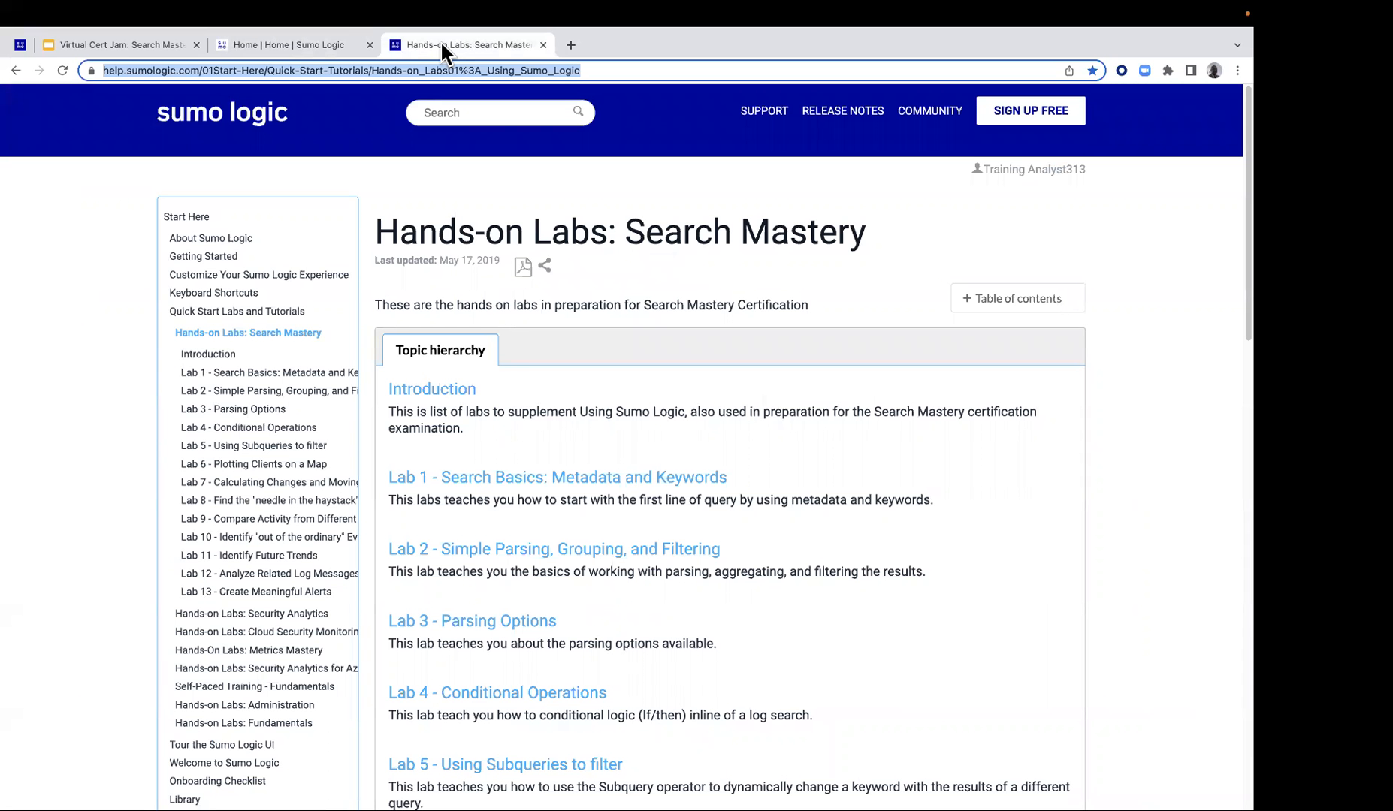
pyautogui.rightClick(441, 41)
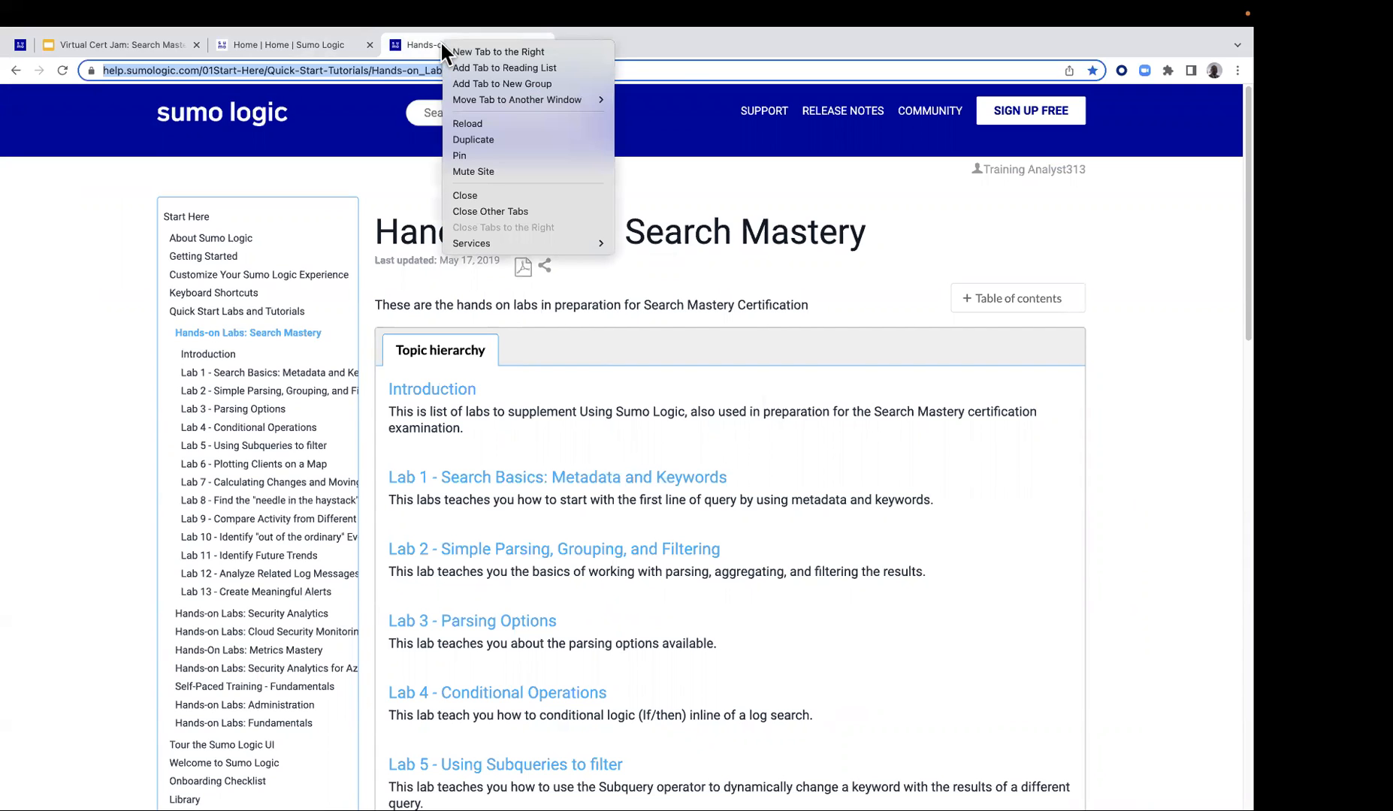
pyautogui.click(452, 153)
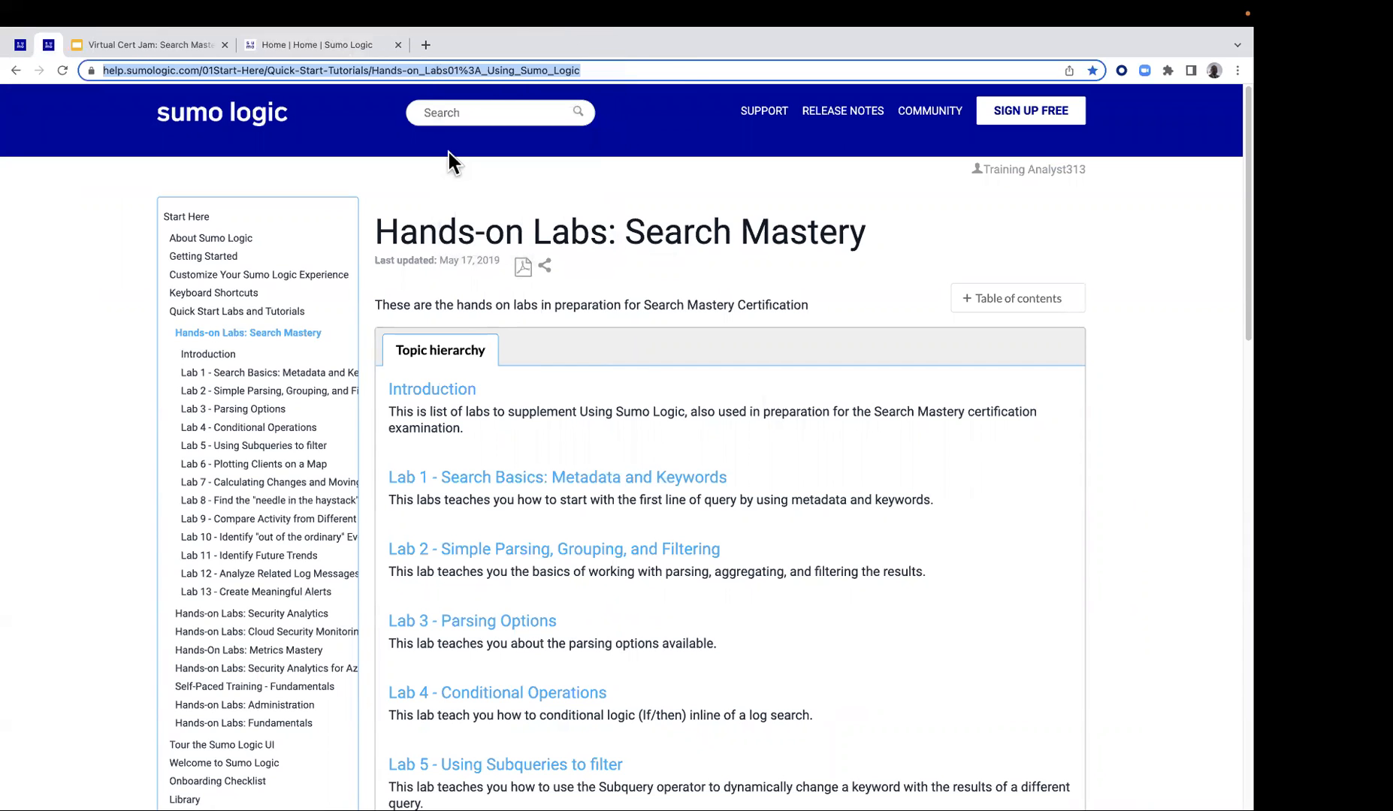
pyautogui.click(306, 45)
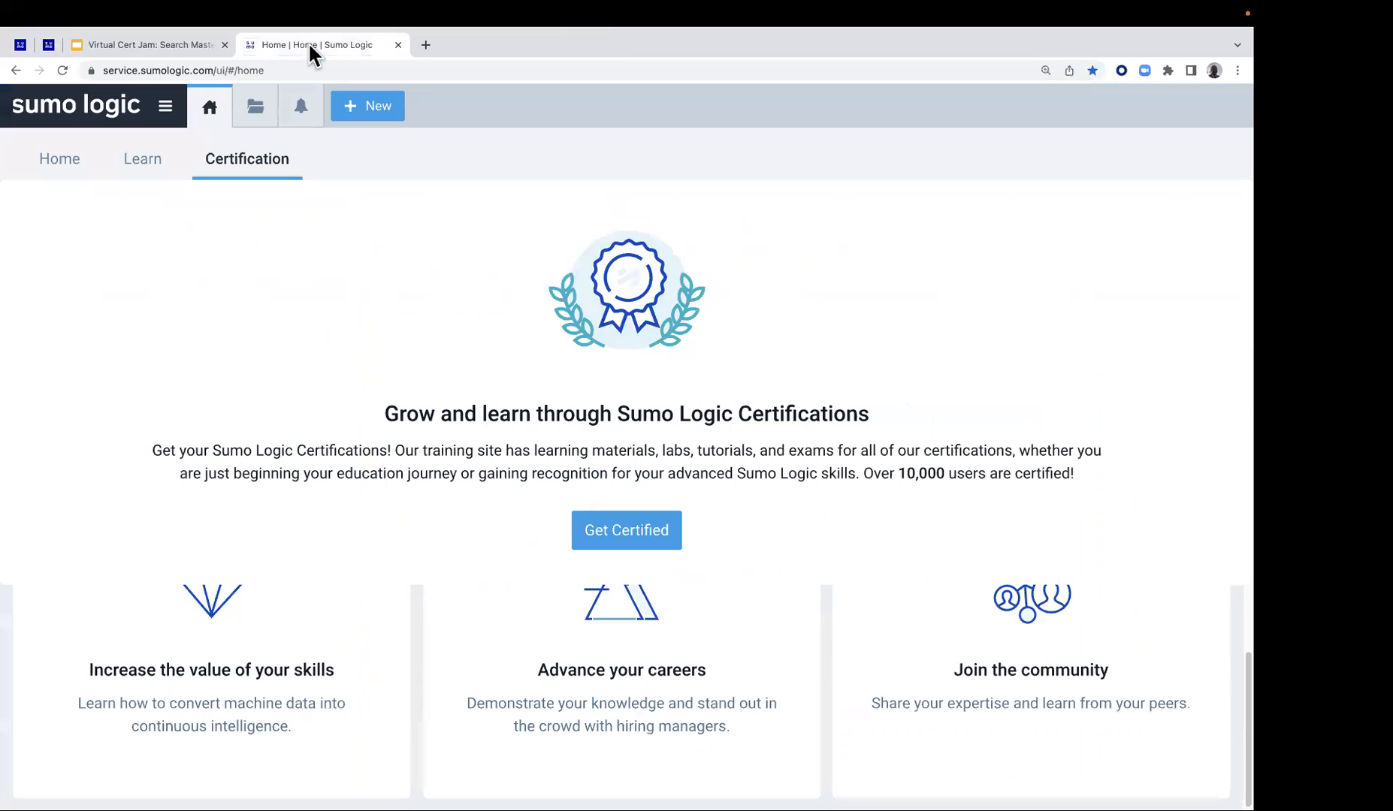
pyautogui.click(46, 44)
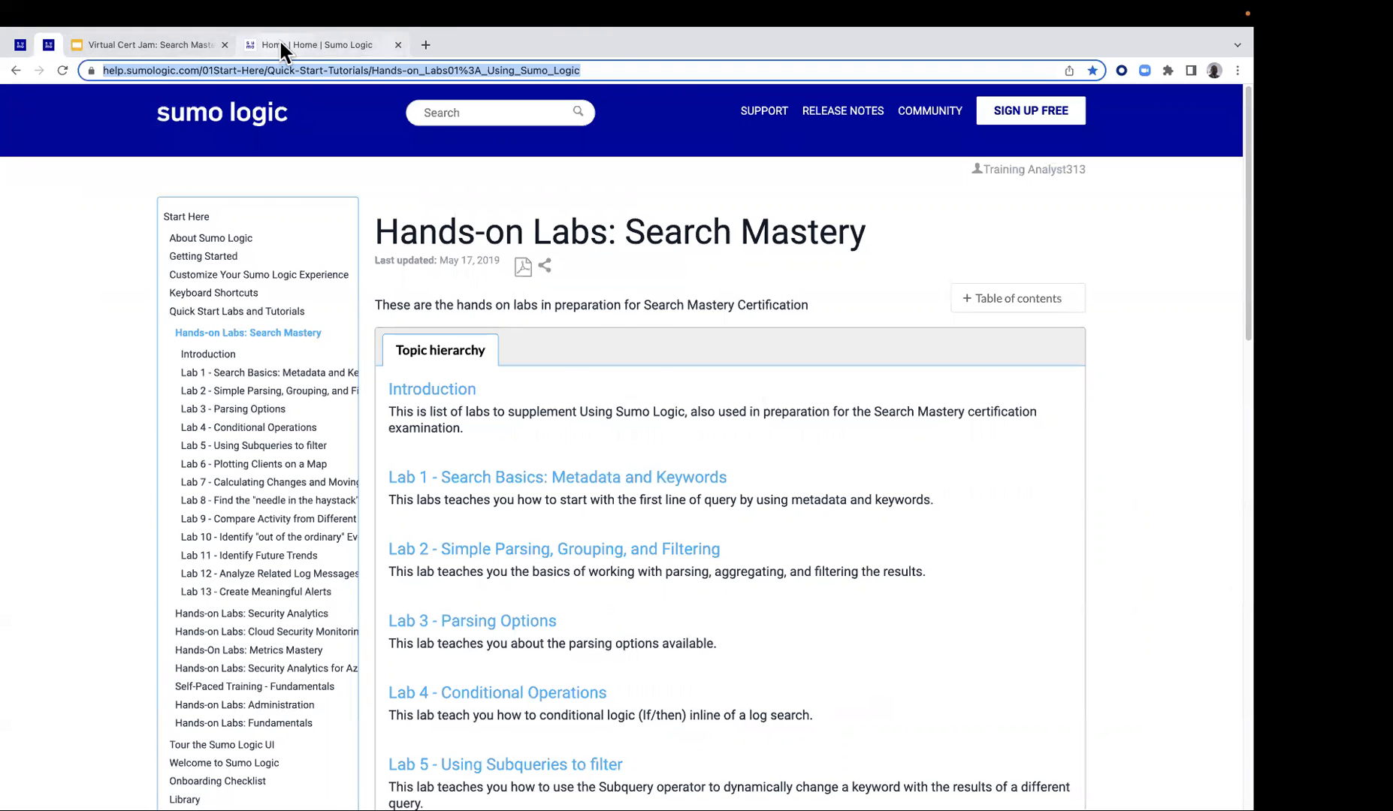
pyautogui.click(279, 43)
# Unpin and close the Lab 13 - Create Meaningful Alerts tab, and move the slides tab after the Sumo Logic home tab
pyautogui.click(18, 45)
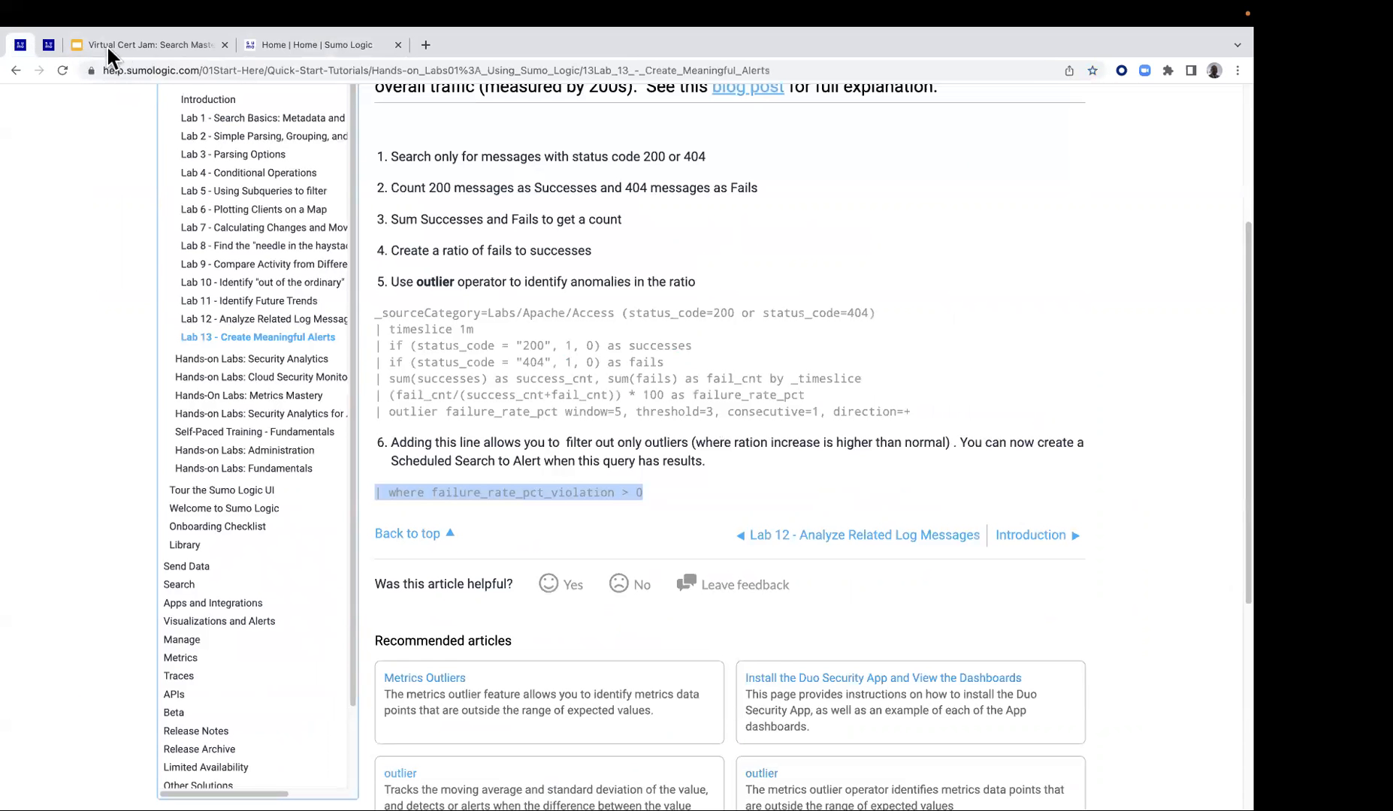
pyautogui.rightClick(22, 47)
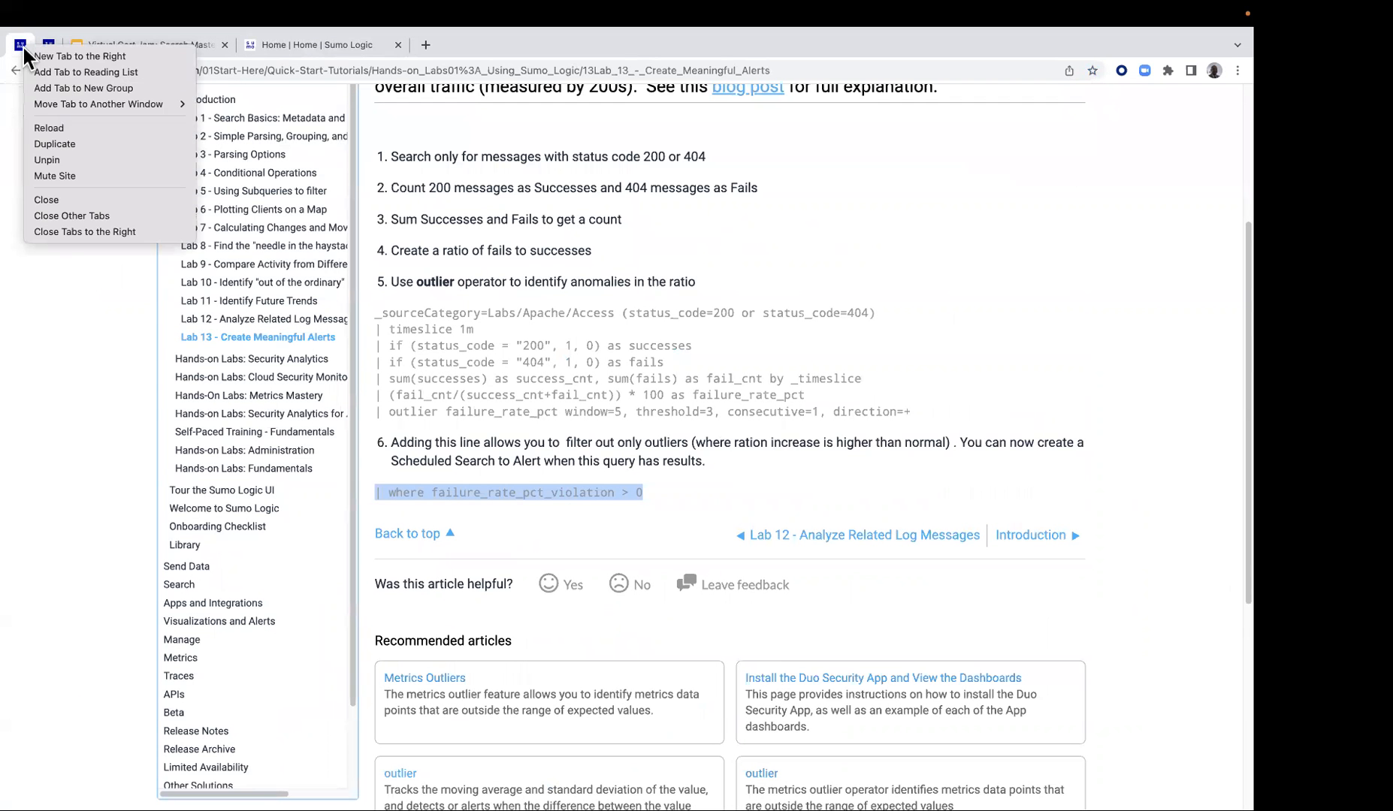
pyautogui.click(59, 160)
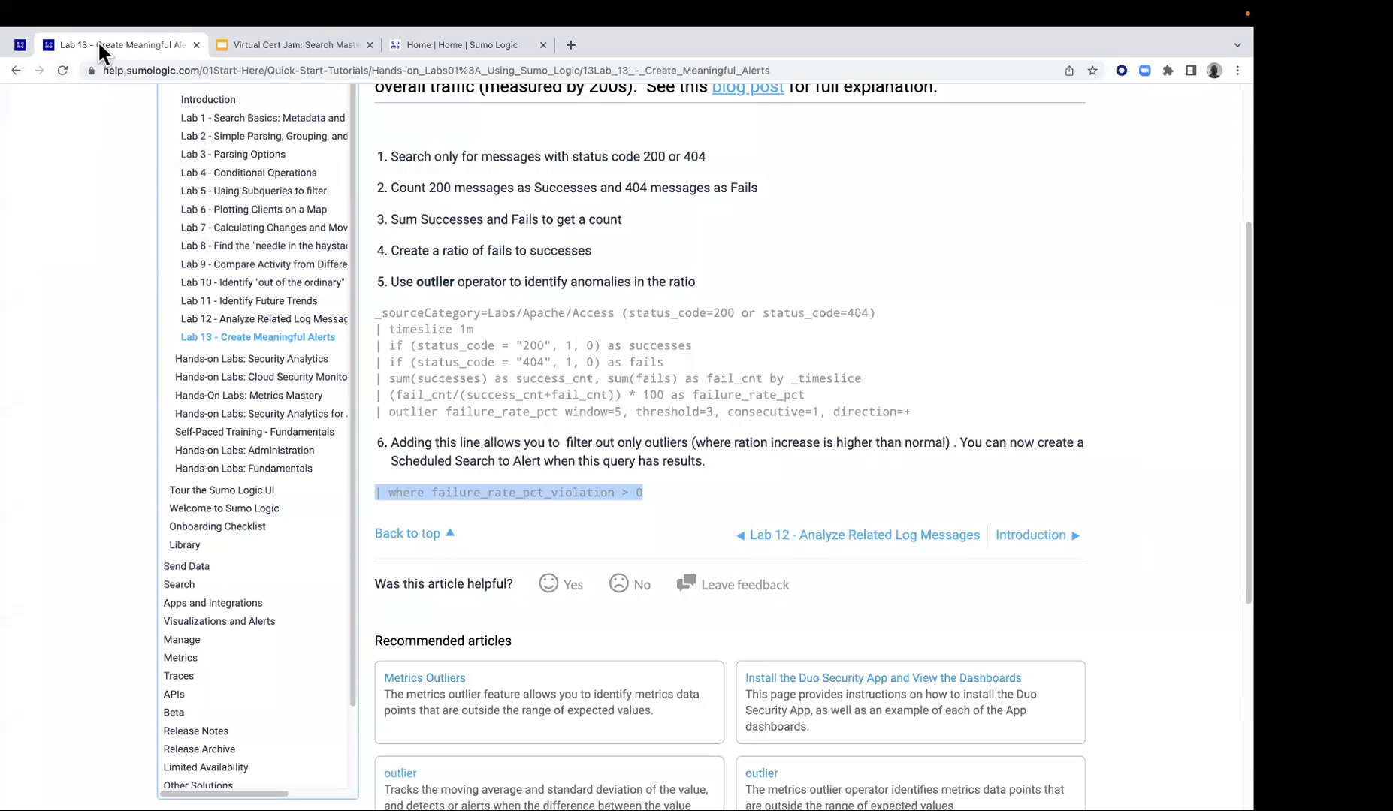
pyautogui.click(196, 45)
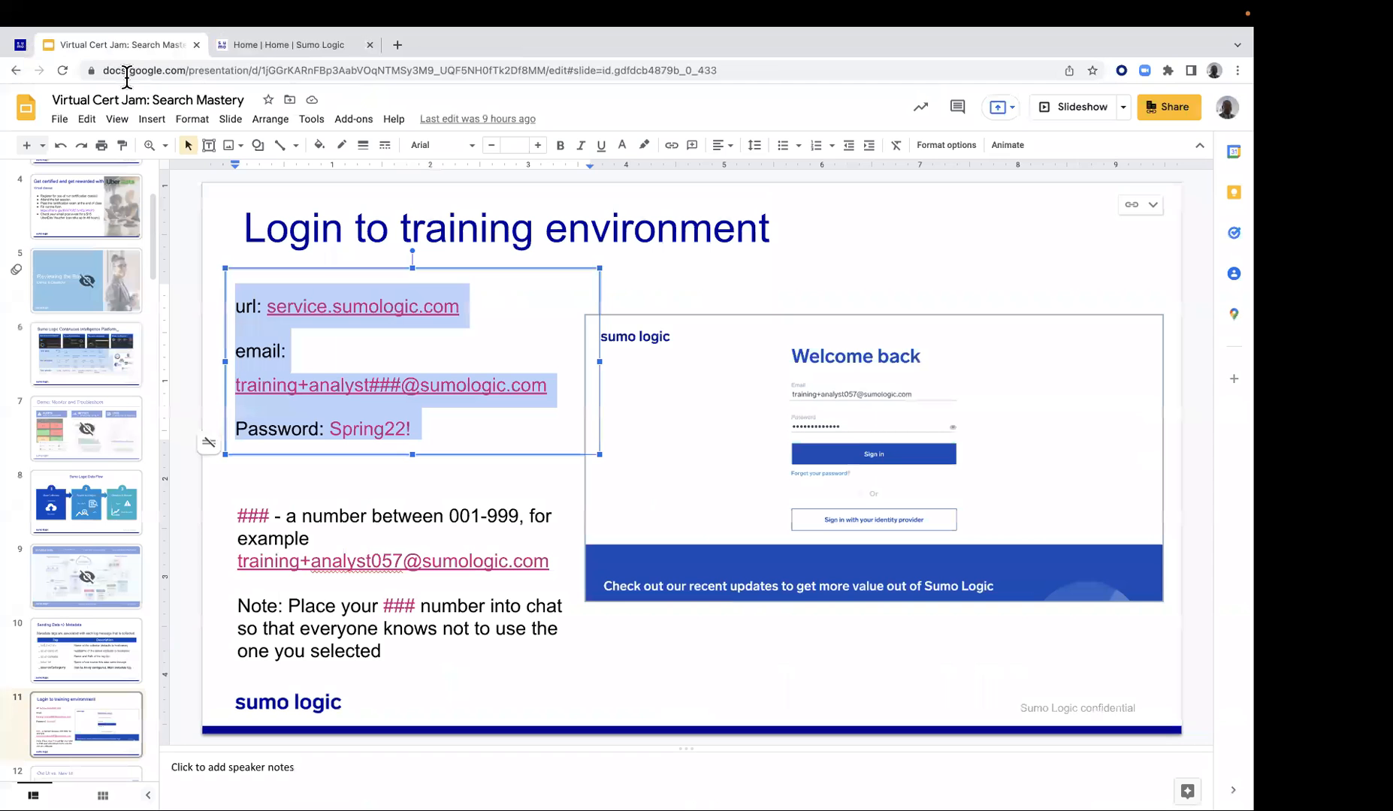
pyautogui.moveTo(134, 46); pyautogui.dragTo(302, 55)
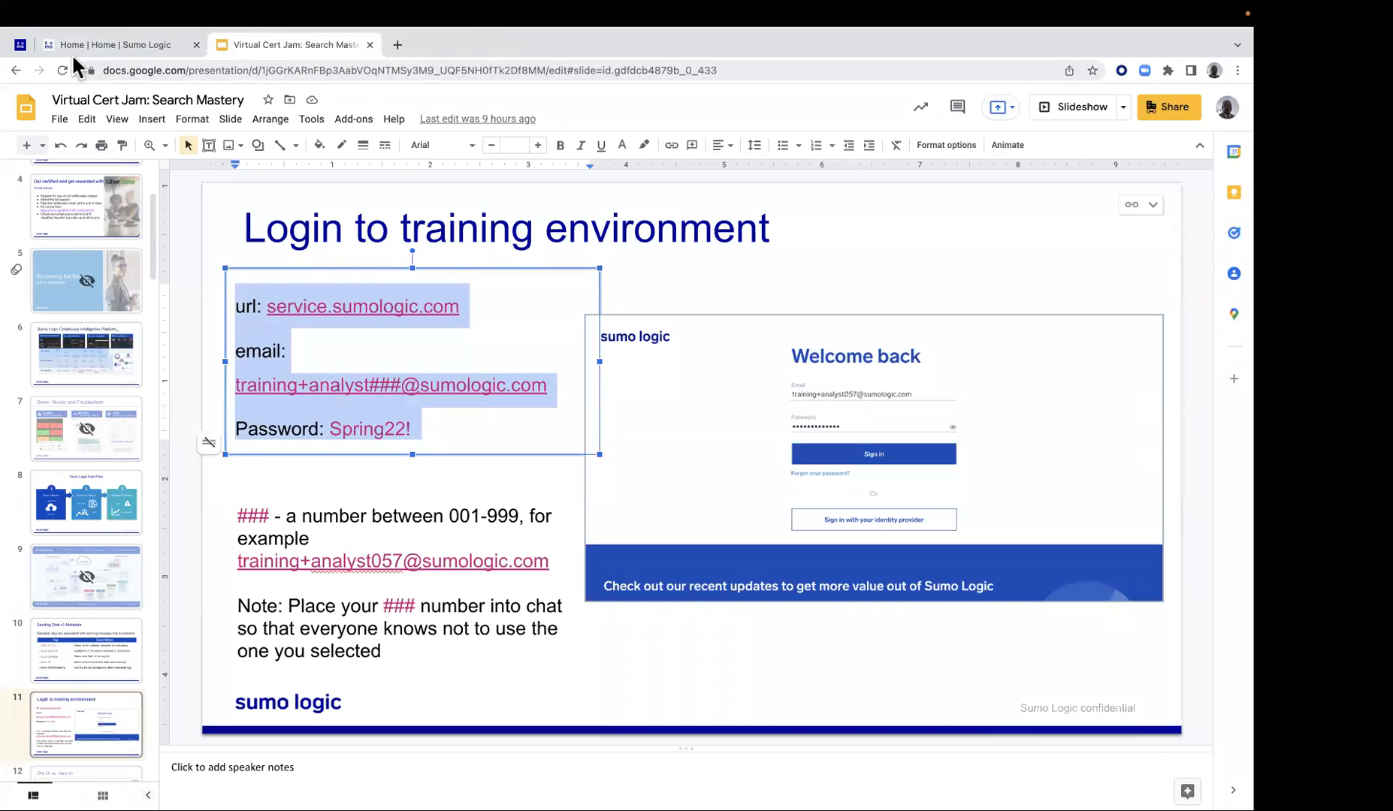
# Open Lab 1 - Search Basics: Metadata and Keywords from the labs page and copy its first query, _sourceCategory=Labs/Apache/Access
pyautogui.click(20, 47)
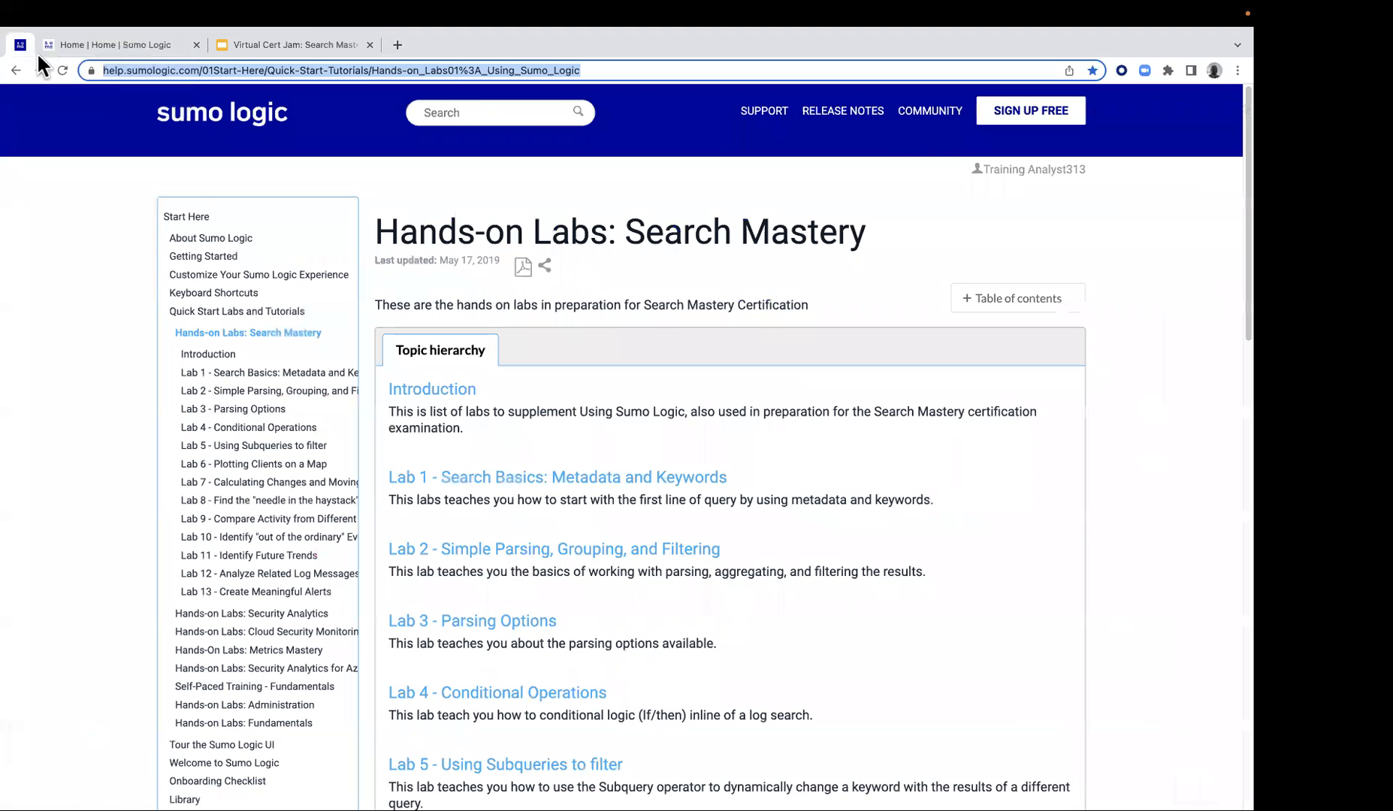
pyautogui.click(528, 489)
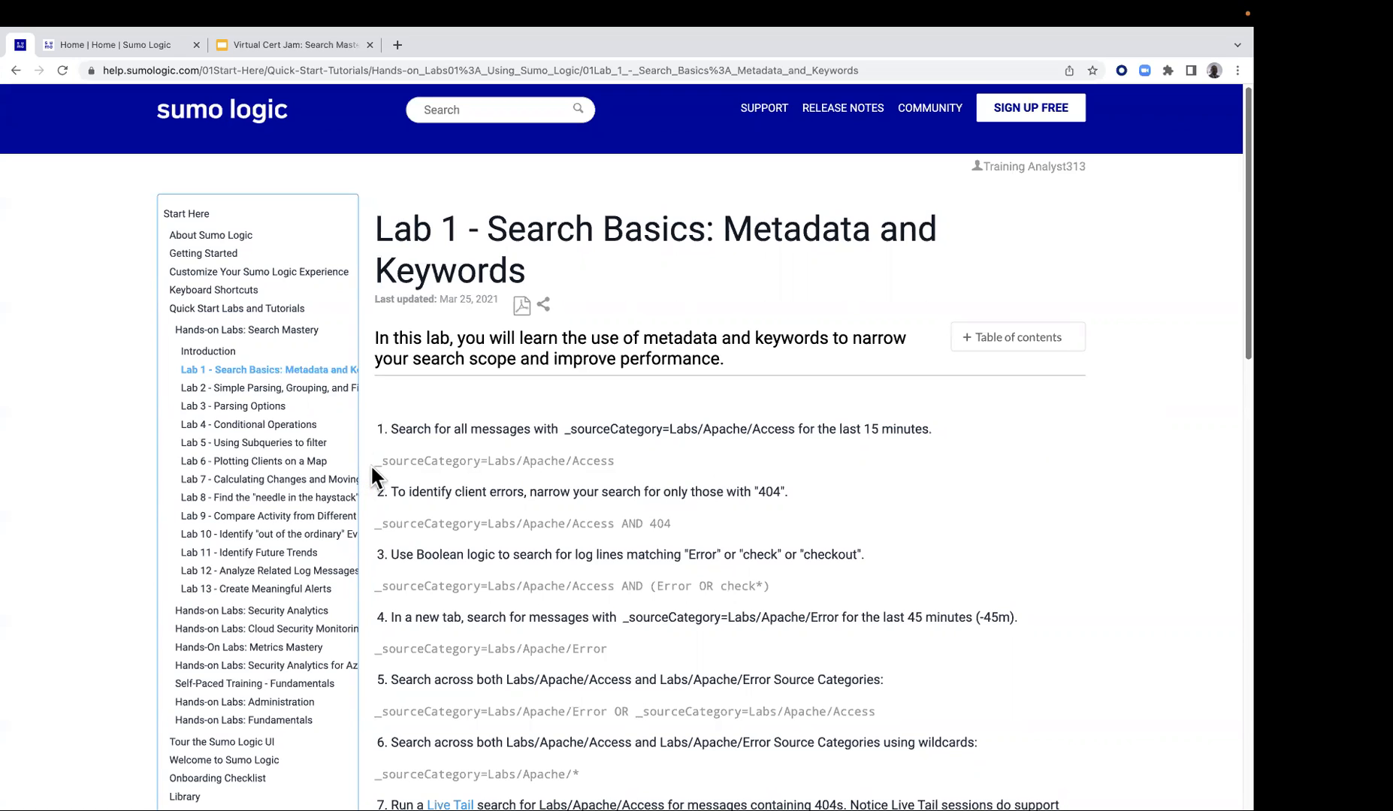
pyautogui.moveTo(374, 459); pyautogui.dragTo(614, 461)
pyautogui.rightClick(593, 455)
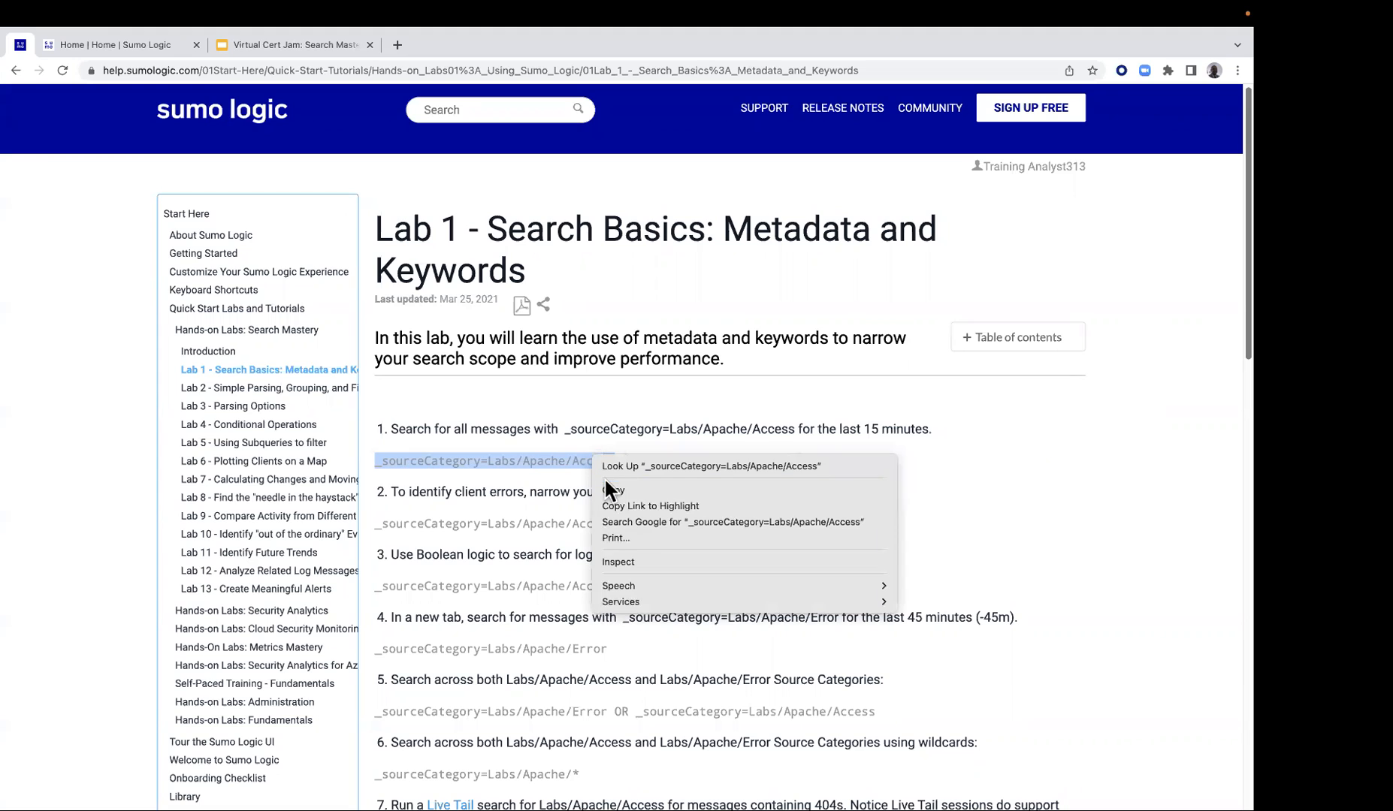
pyautogui.click(606, 489)
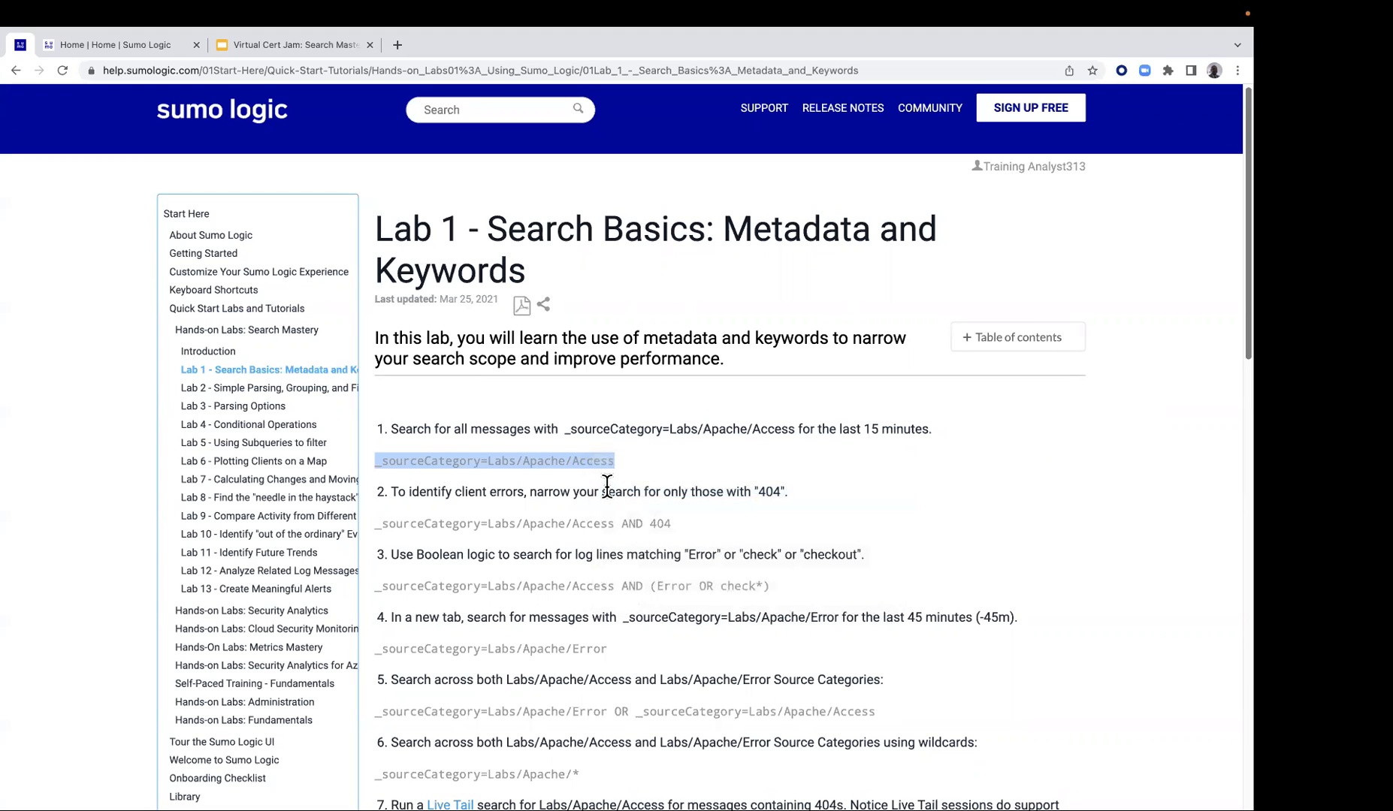
# Create a new log search in Sumo Logic and begin its query with the suggested _sourceCategory= metadata field
pyautogui.click(107, 43)
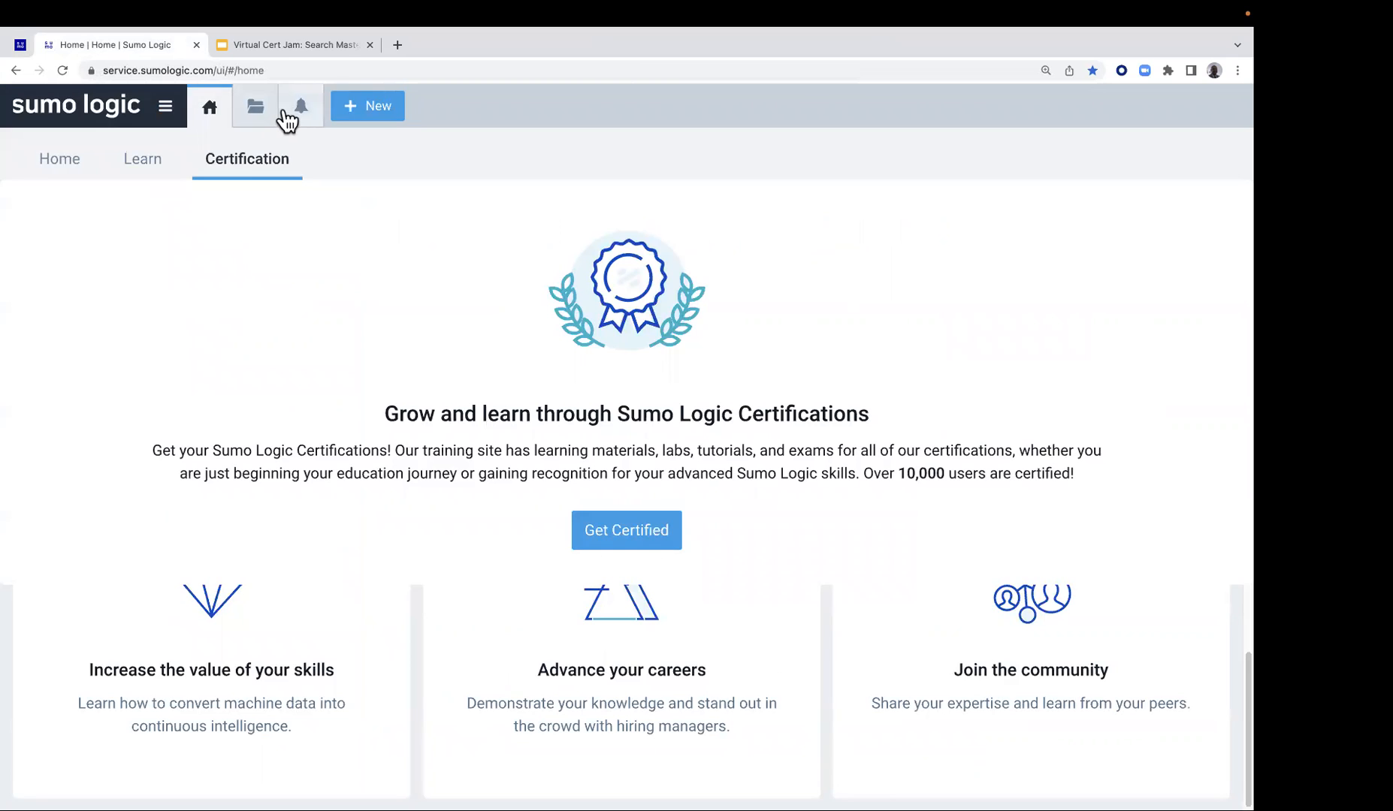
pyautogui.click(372, 109)
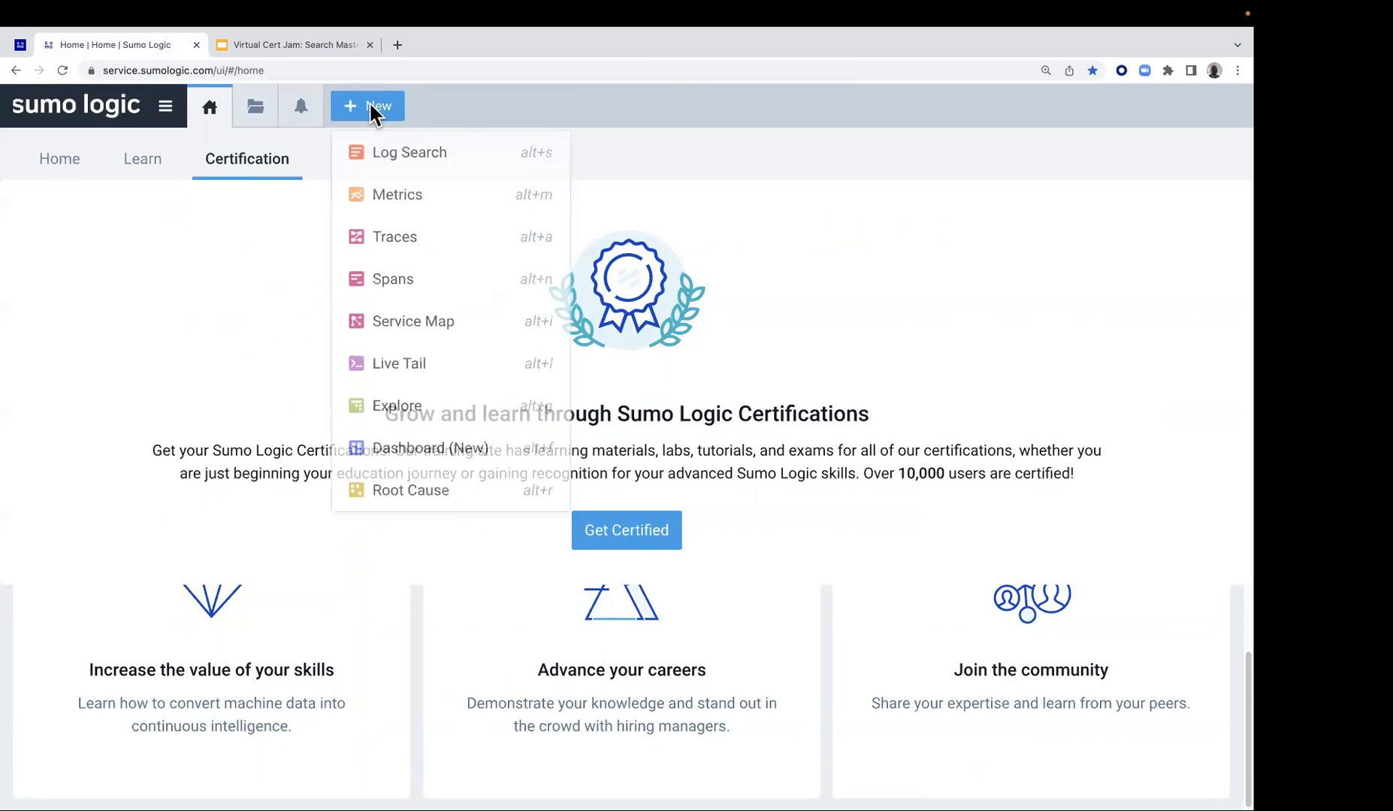
pyautogui.click(388, 143)
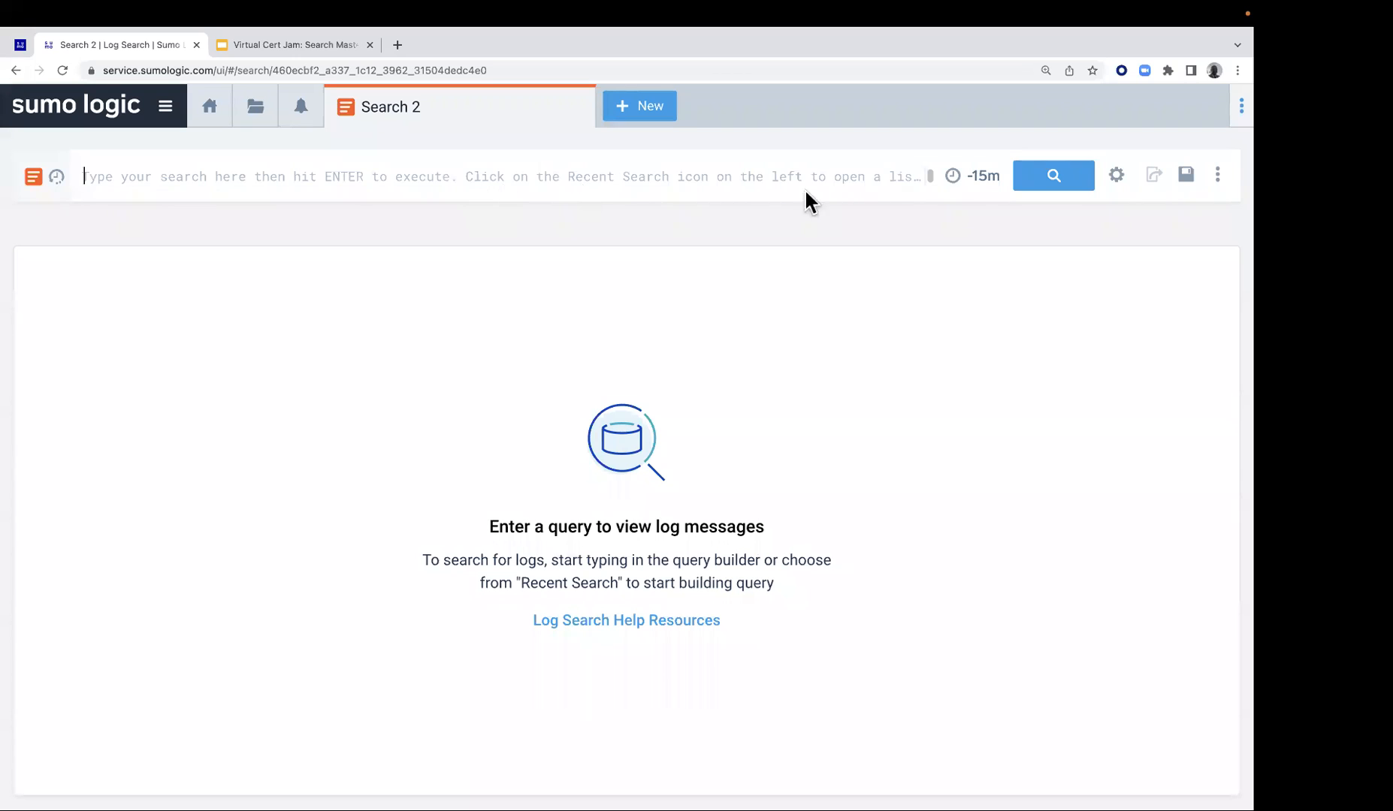
pyautogui.click(458, 176)
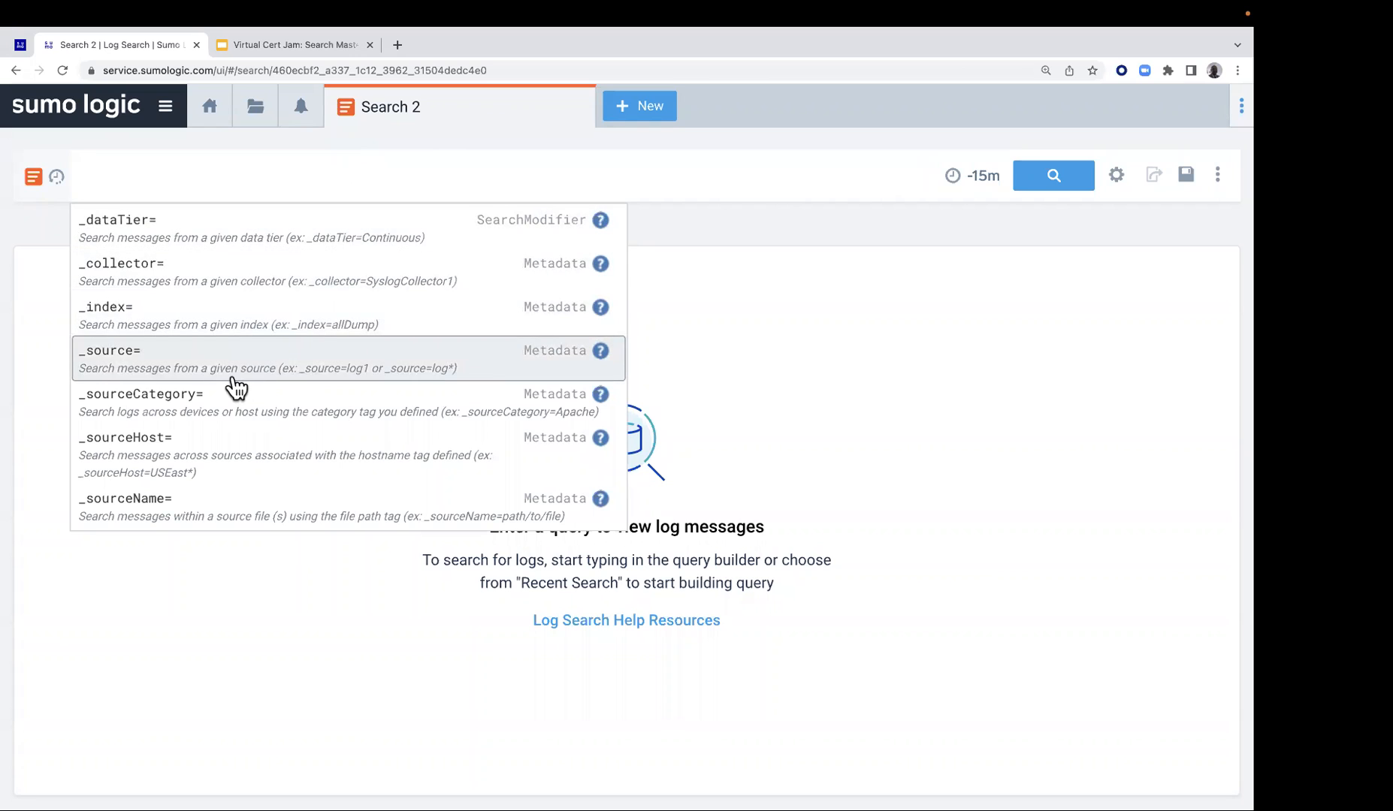
pyautogui.click(219, 405)
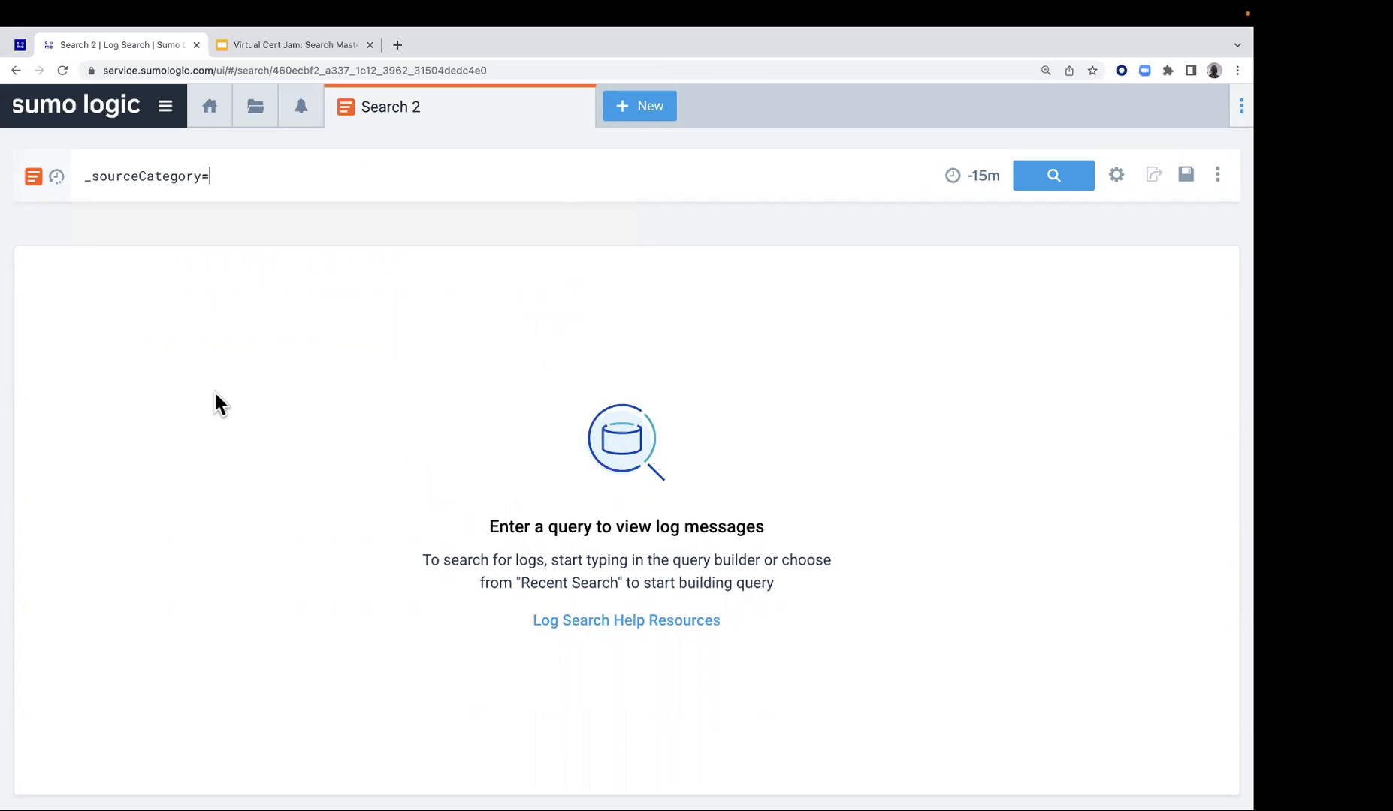
# Complete the query with the suggested source category Labs/Apache/Access, run the search, and look through the returned messages
pyautogui.click(267, 178)
pyautogui.click(240, 176)
pyautogui.write('la')
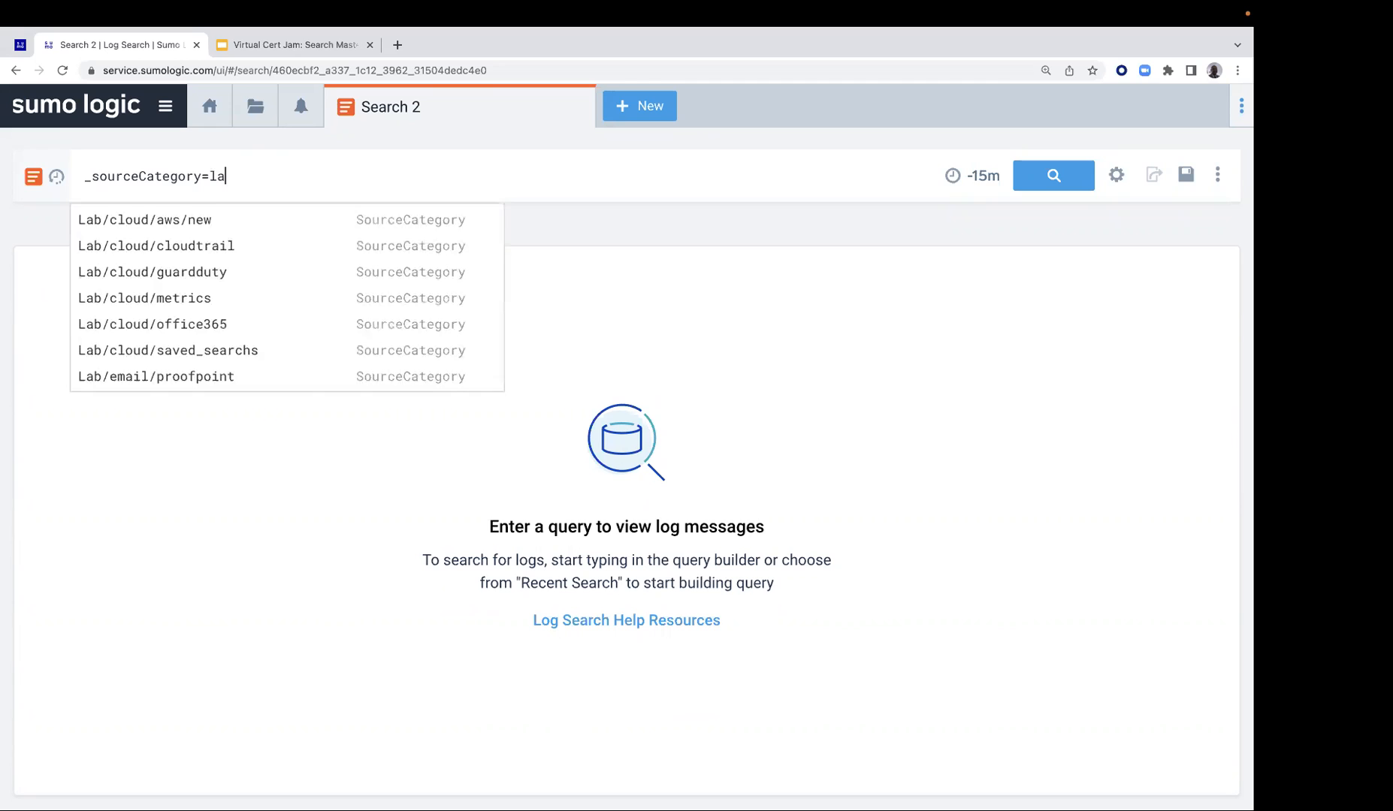
pyautogui.write('bs/')
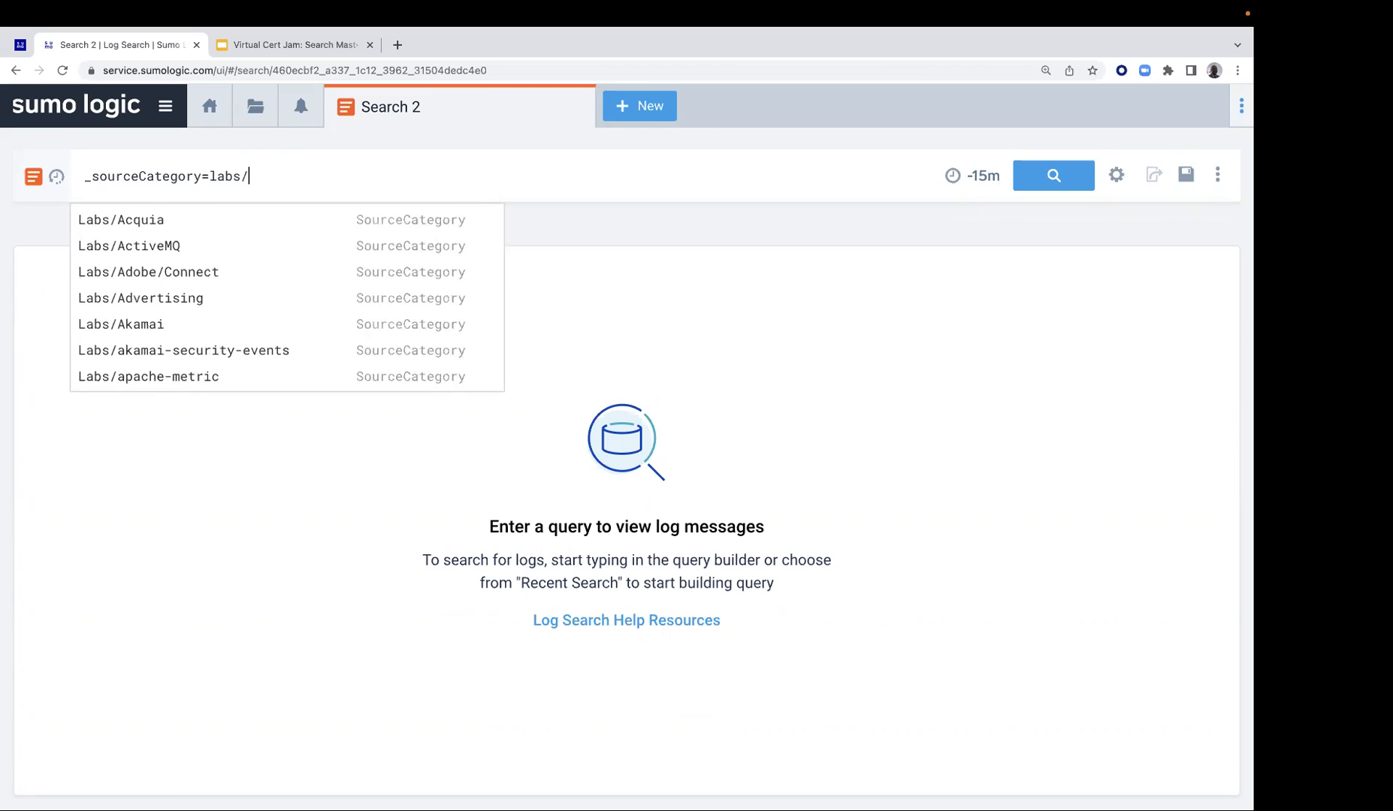
pyautogui.write('apacc')
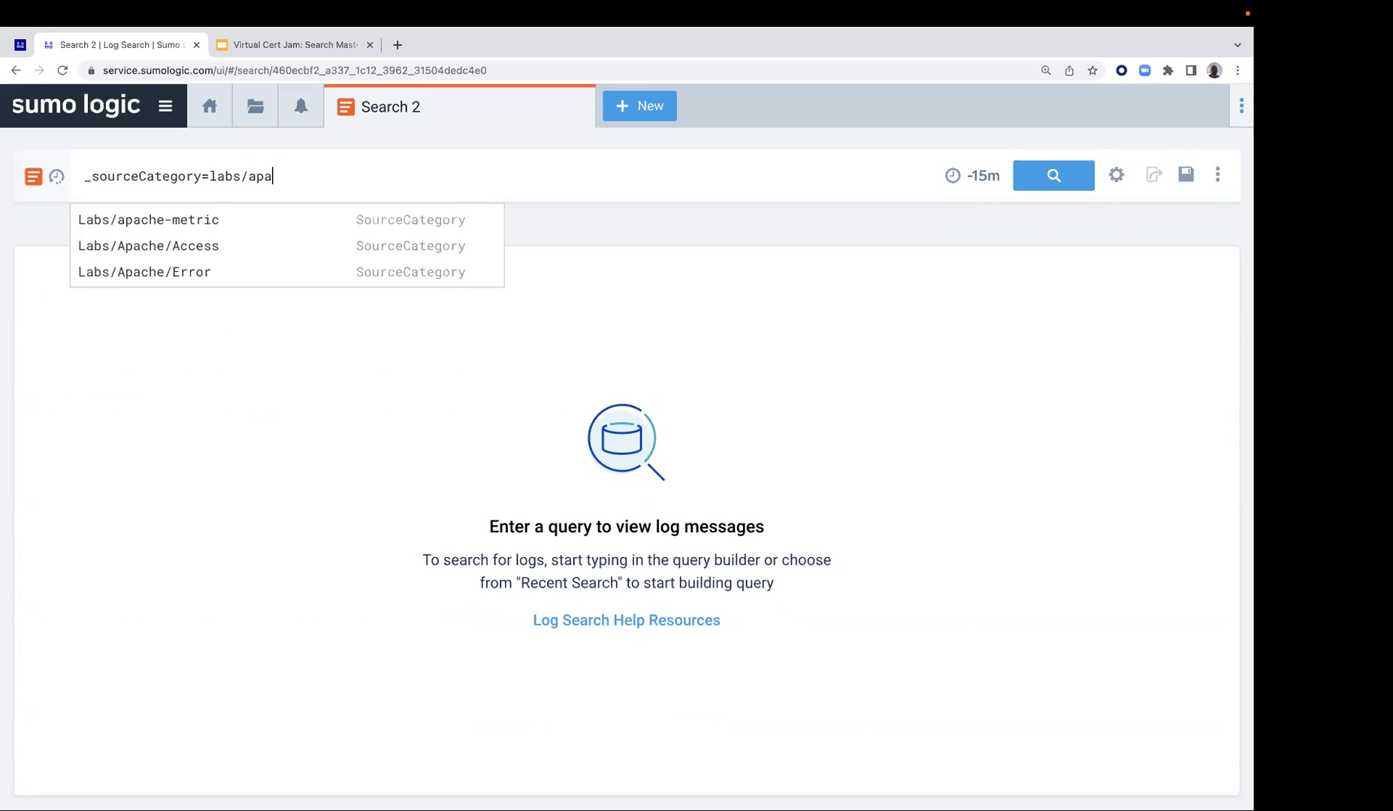
pyautogui.press('BackSpace')
pyautogui.press('BackSpace')
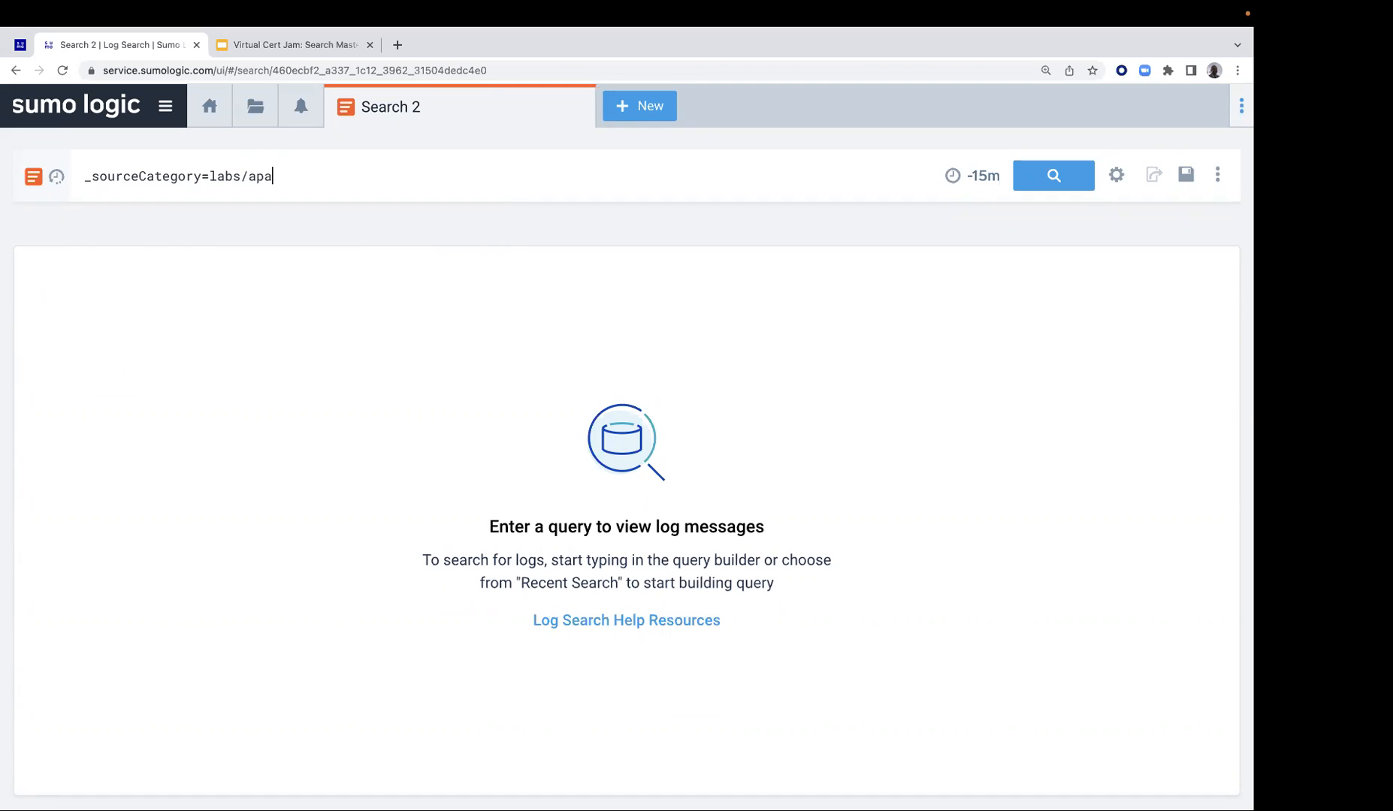
pyautogui.write('ch')
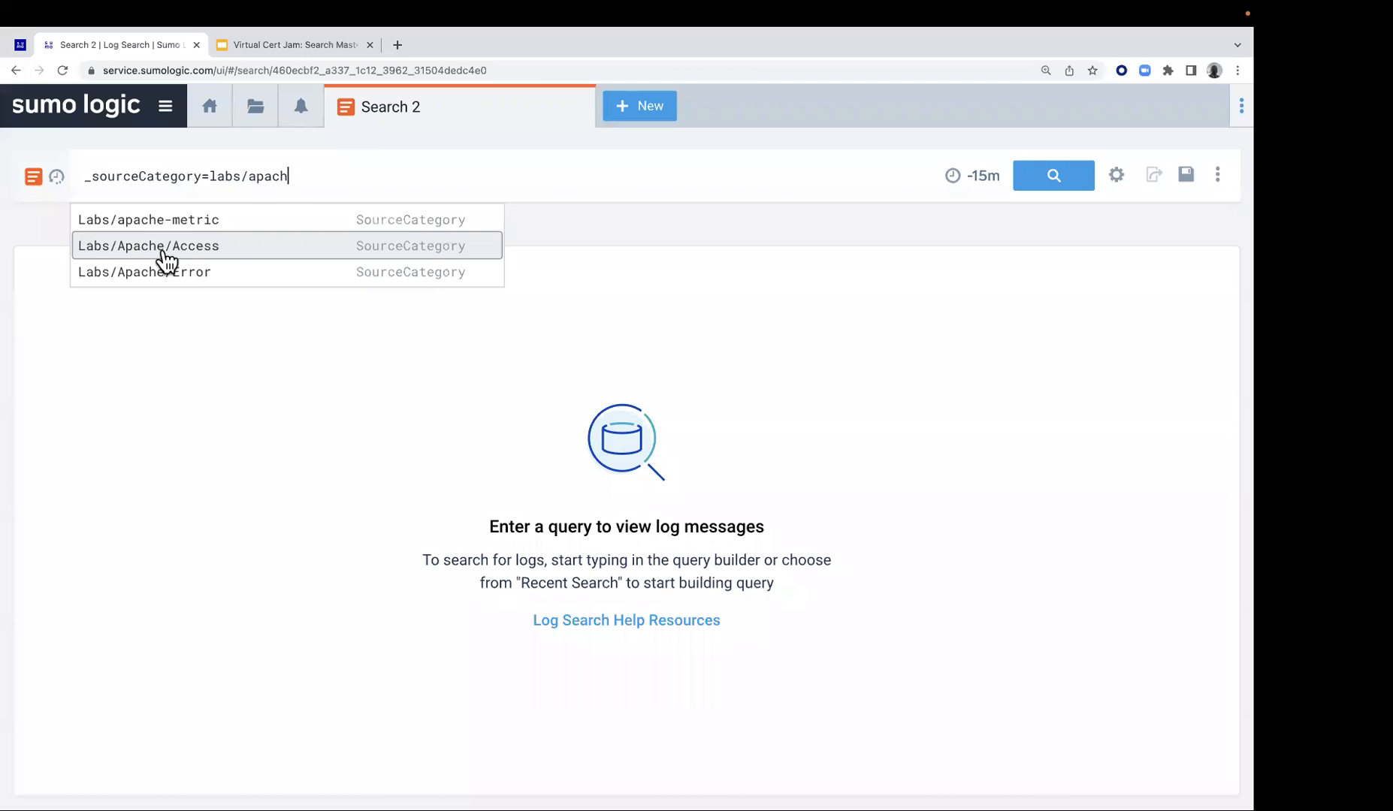
pyautogui.click(163, 253)
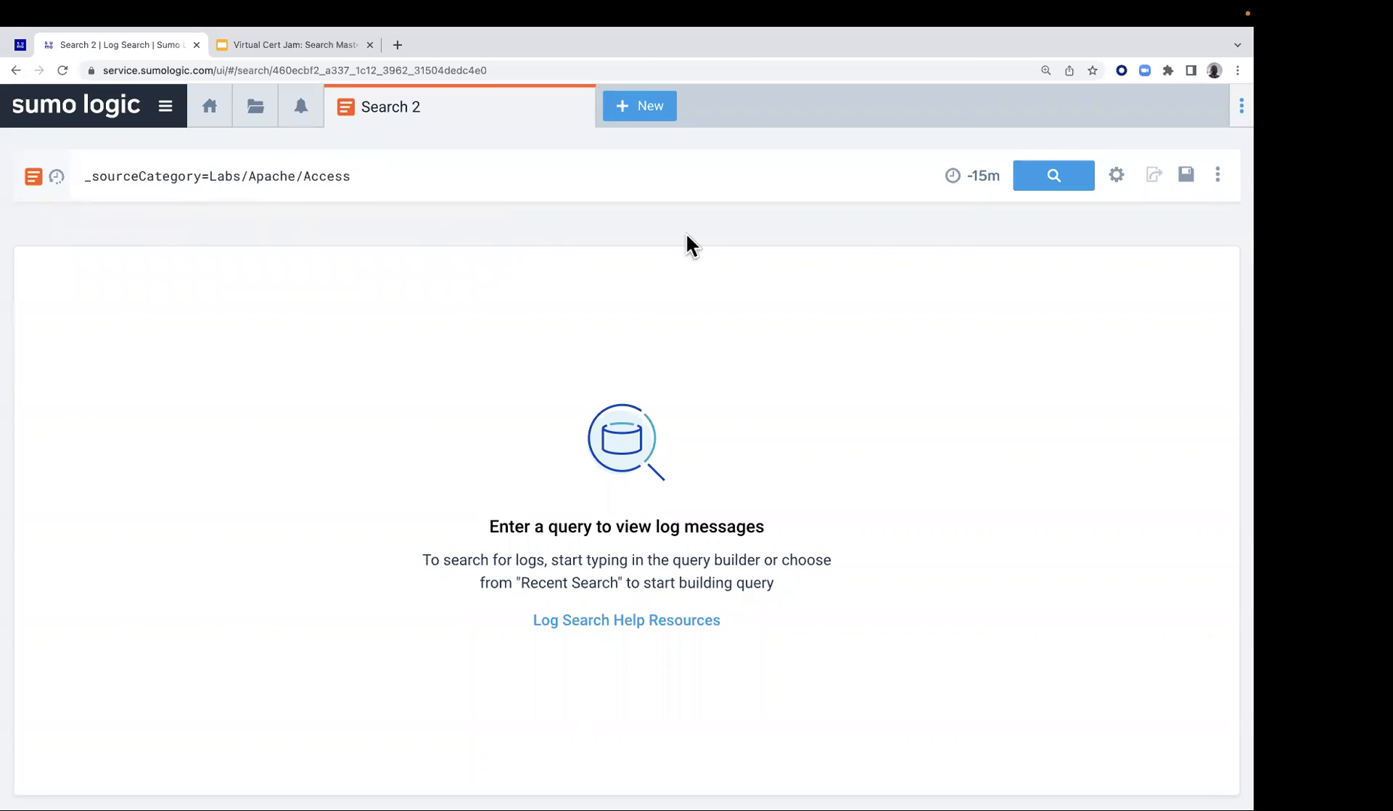
pyautogui.click(1051, 183)
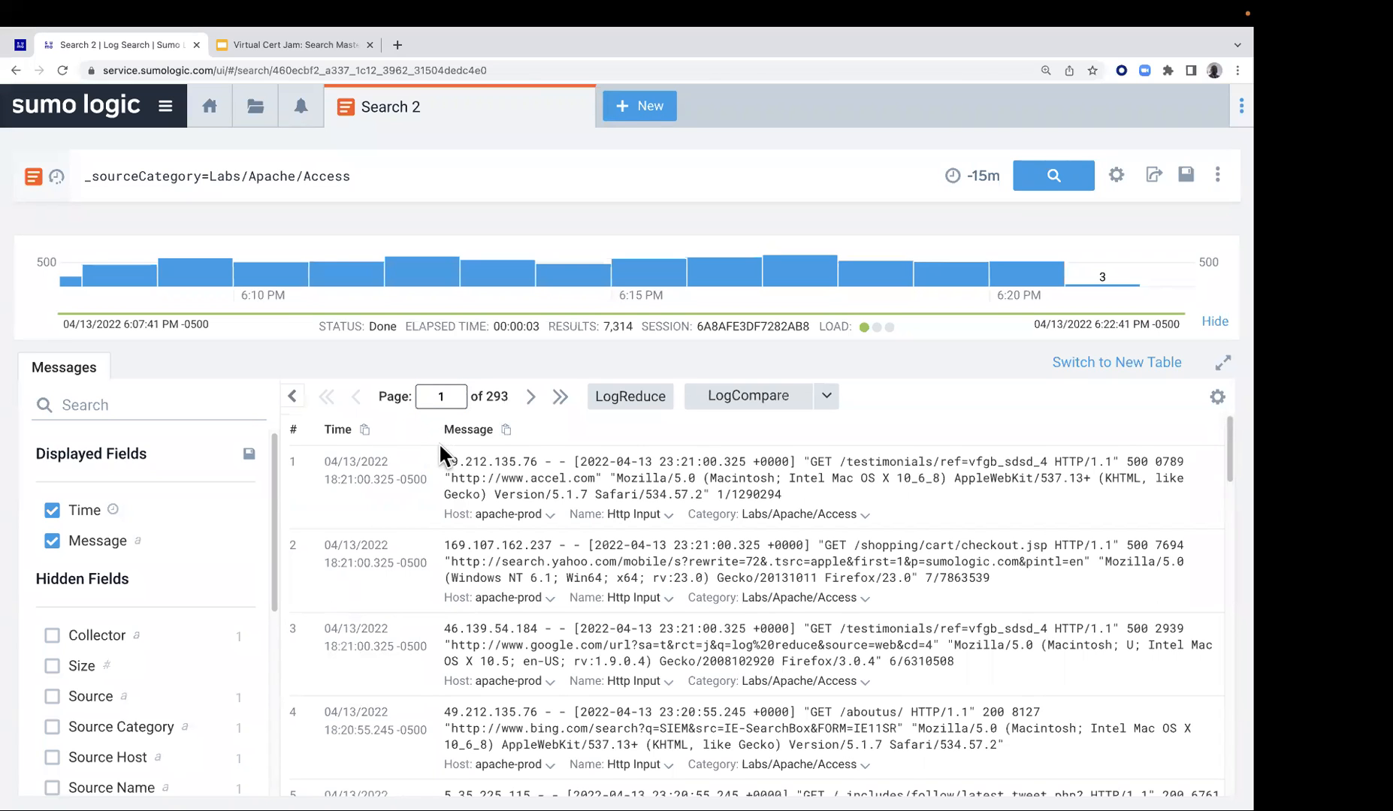
pyautogui.scroll(-15, 439, 526)
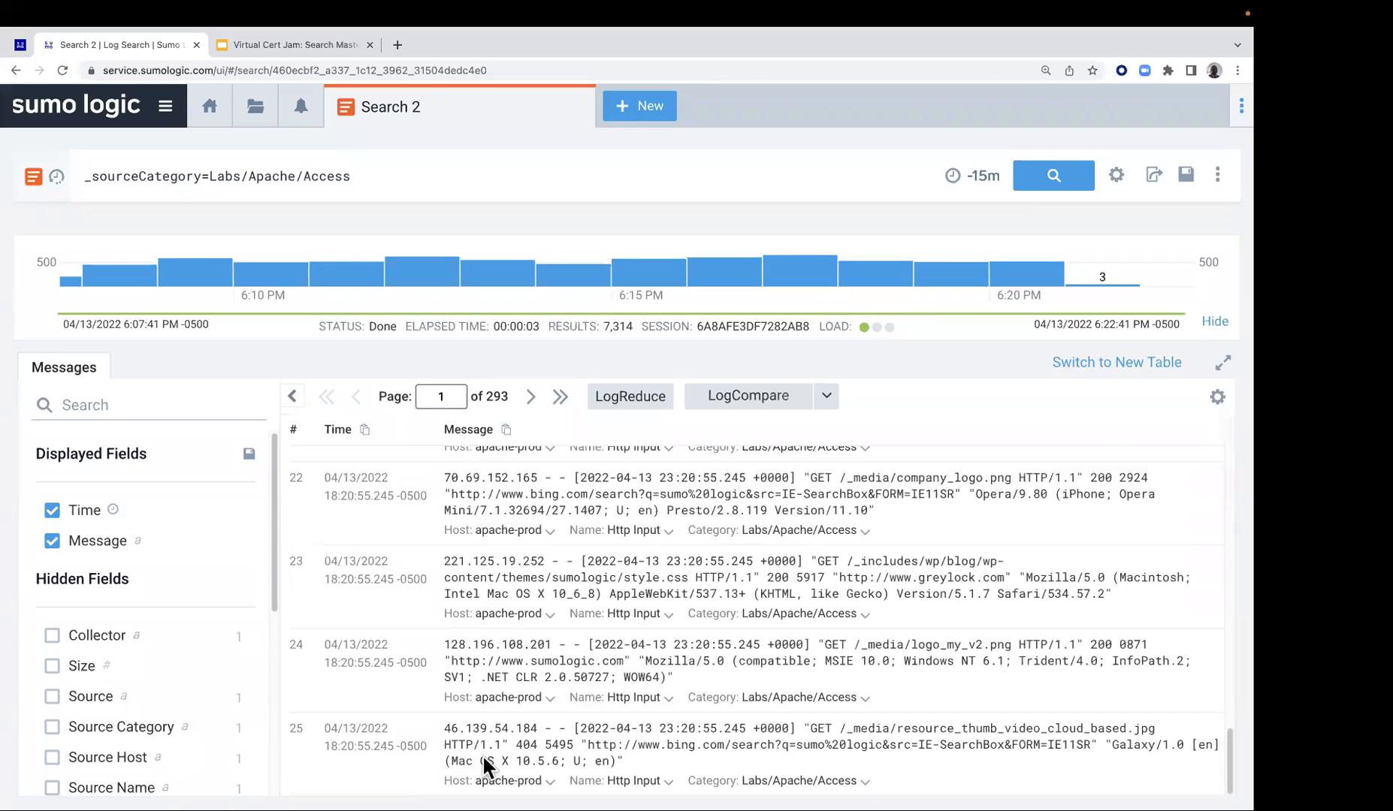
# Review the message display preferences for the search results, including sort order and messages per page, and close them without saving
pyautogui.scroll(15, 586, 599)
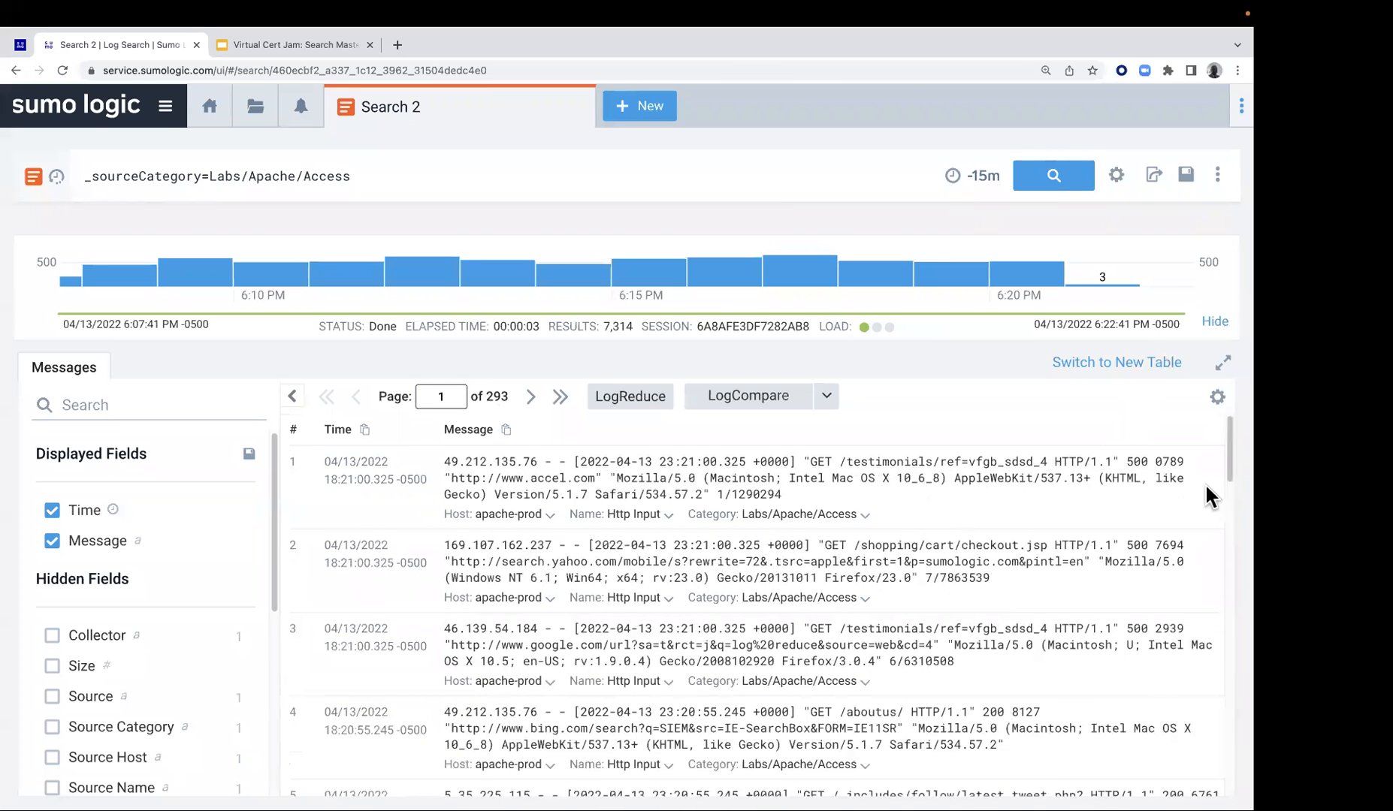
pyautogui.click(1217, 402)
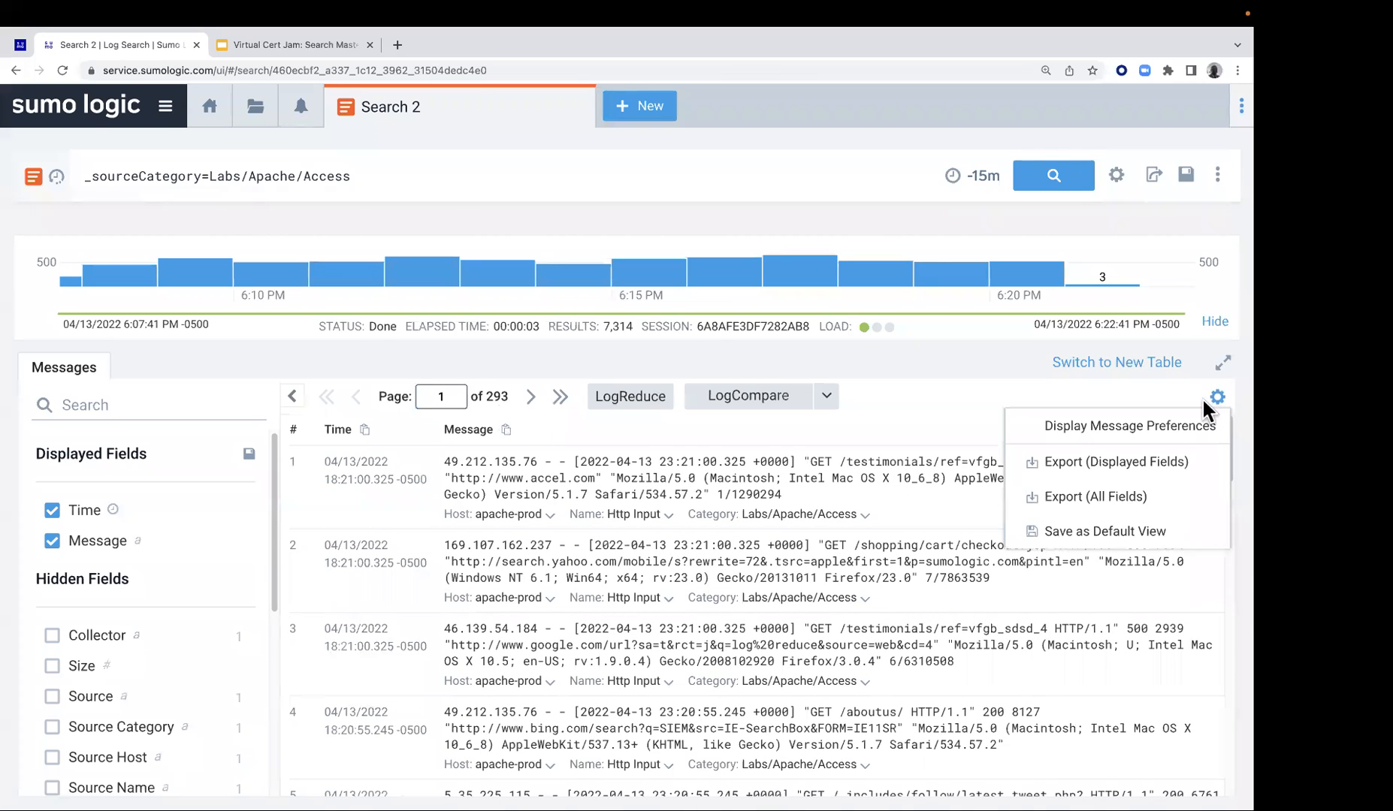
pyautogui.click(1108, 425)
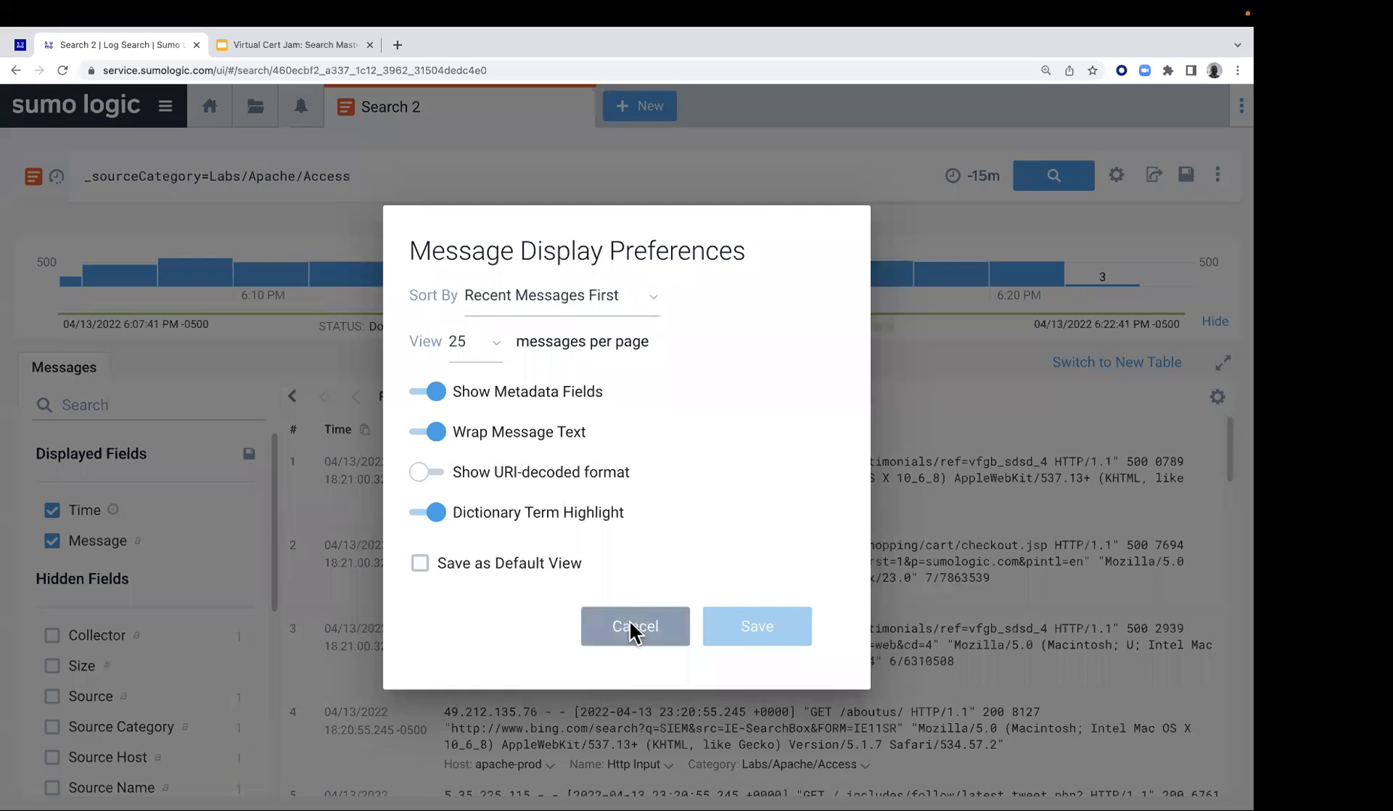
pyautogui.click(632, 629)
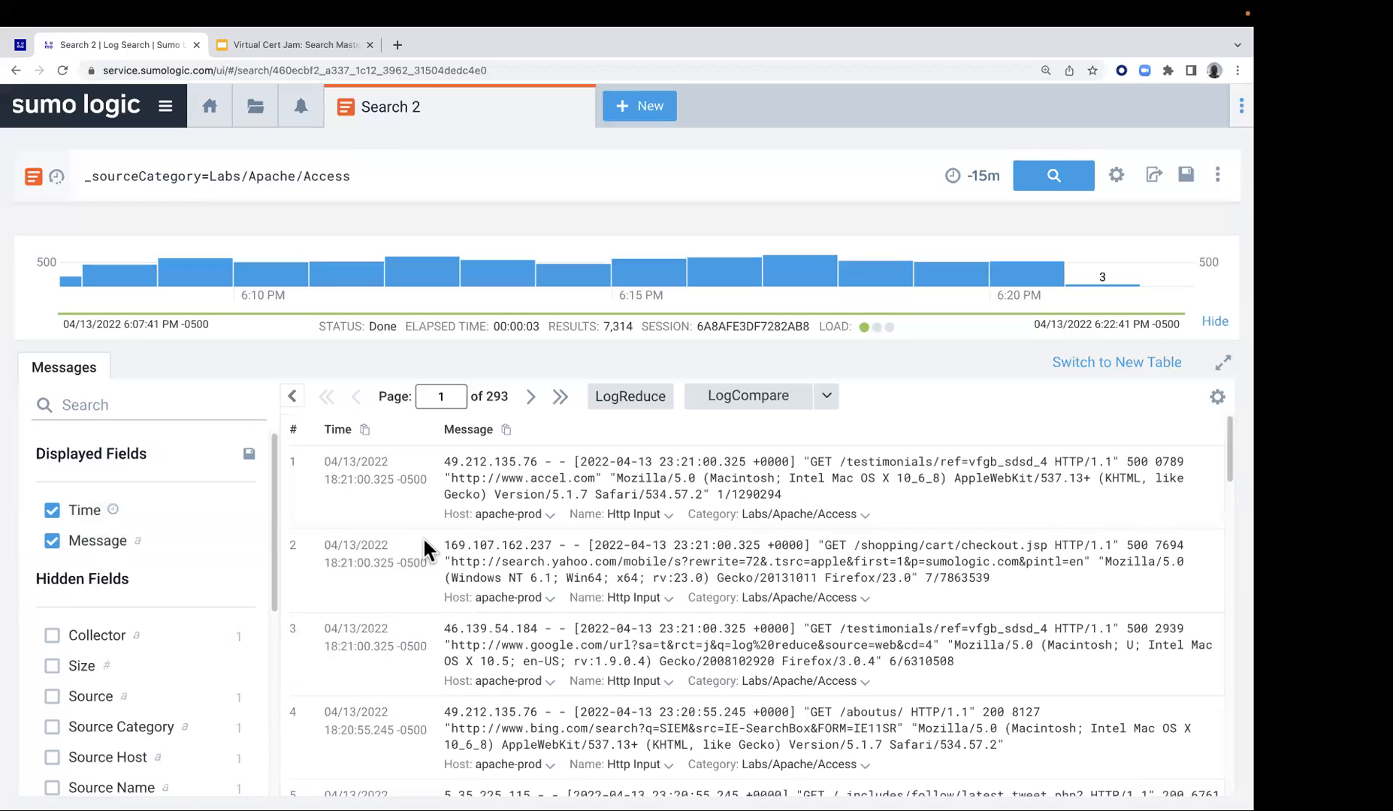
pyautogui.scroll(-5, 426, 542)
pyautogui.scroll(5, 426, 543)
# Check the second task on the Lab 1 page, add and 404 to the query, run the search, and look through the returned messages
pyautogui.click(20, 45)
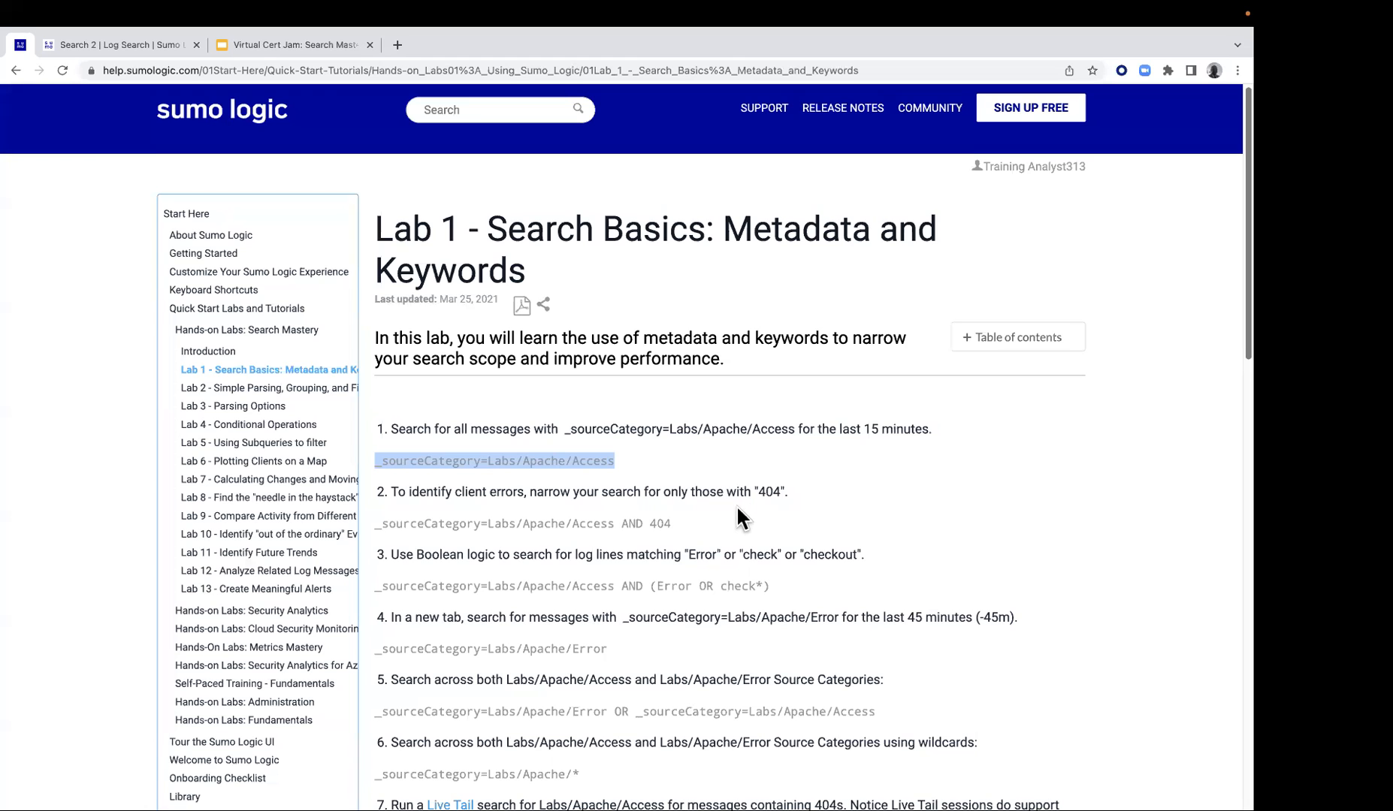
pyautogui.click(146, 44)
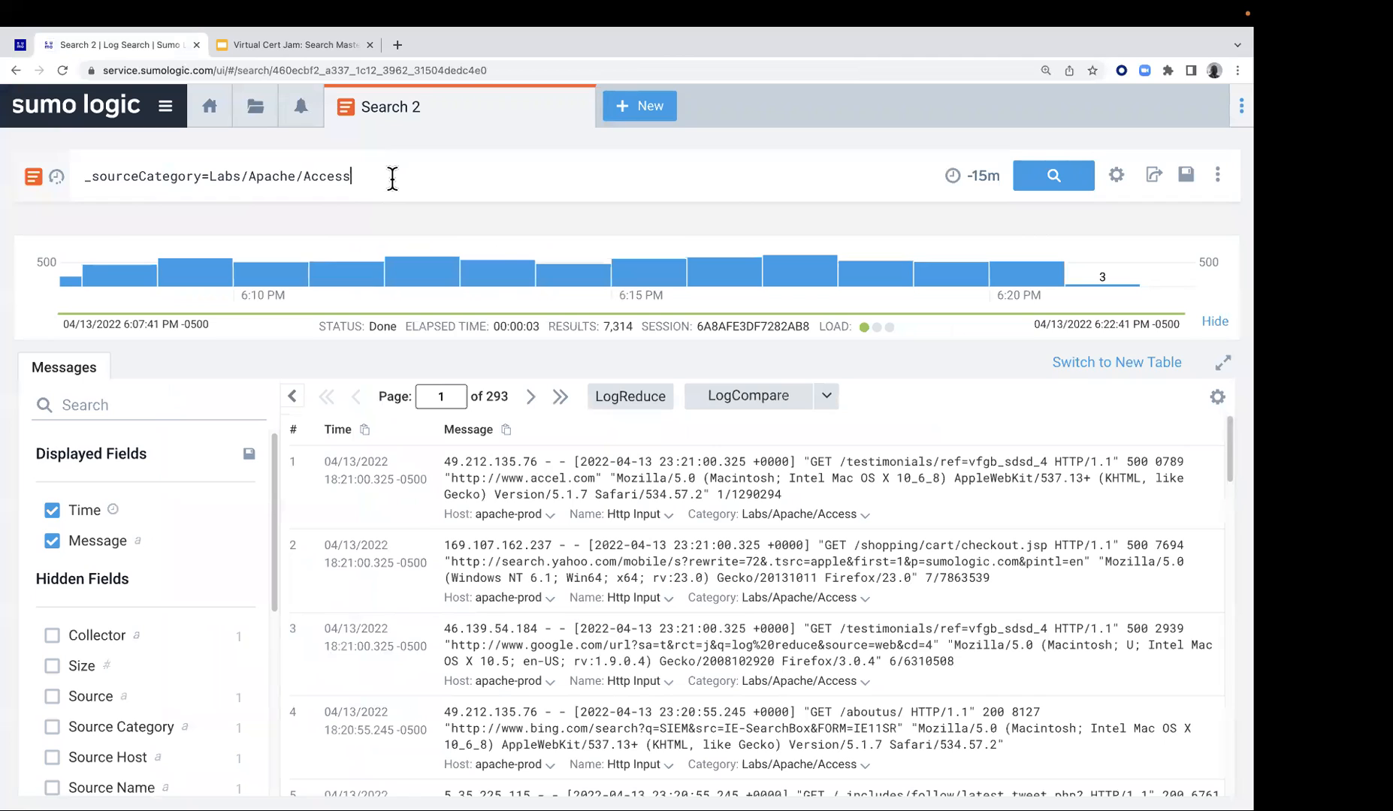
pyautogui.write('and')
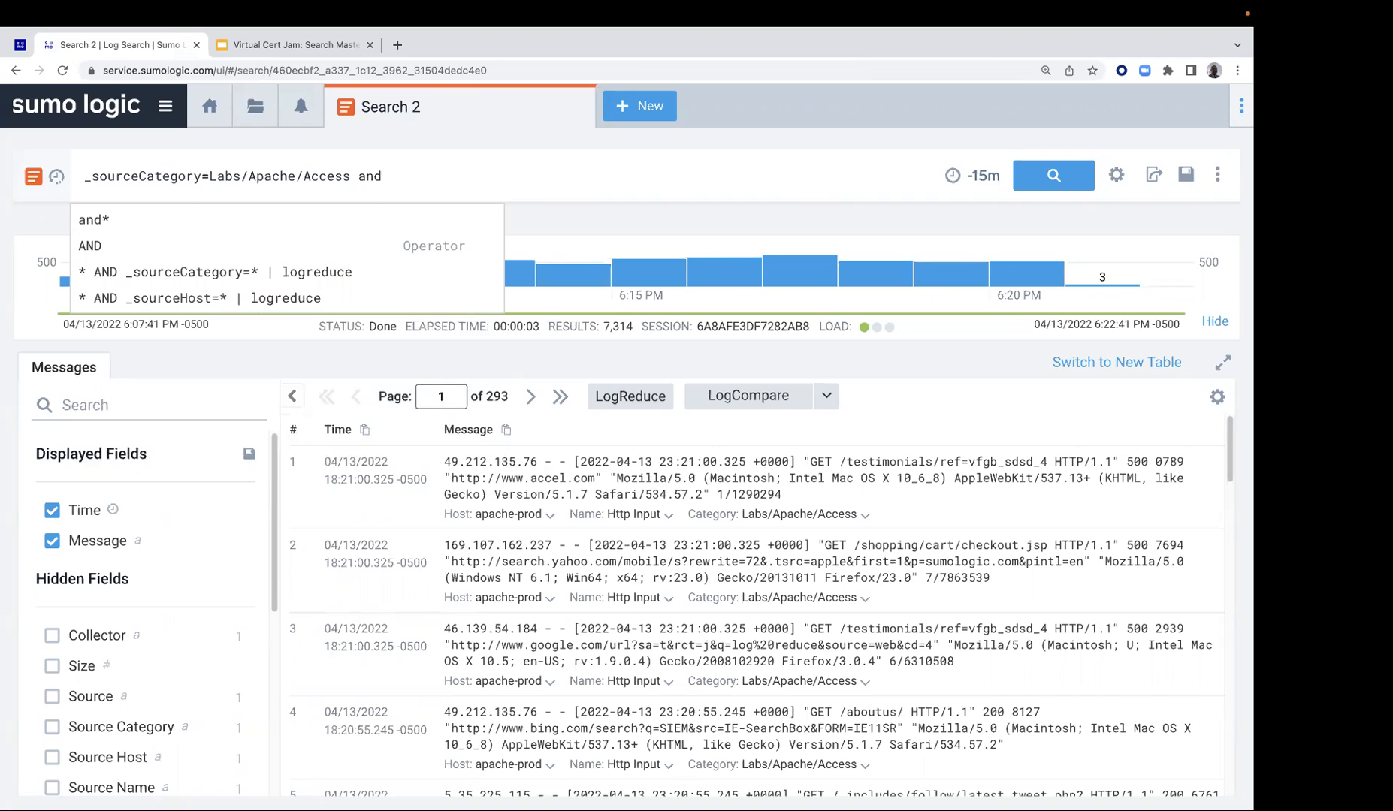
pyautogui.write('40')
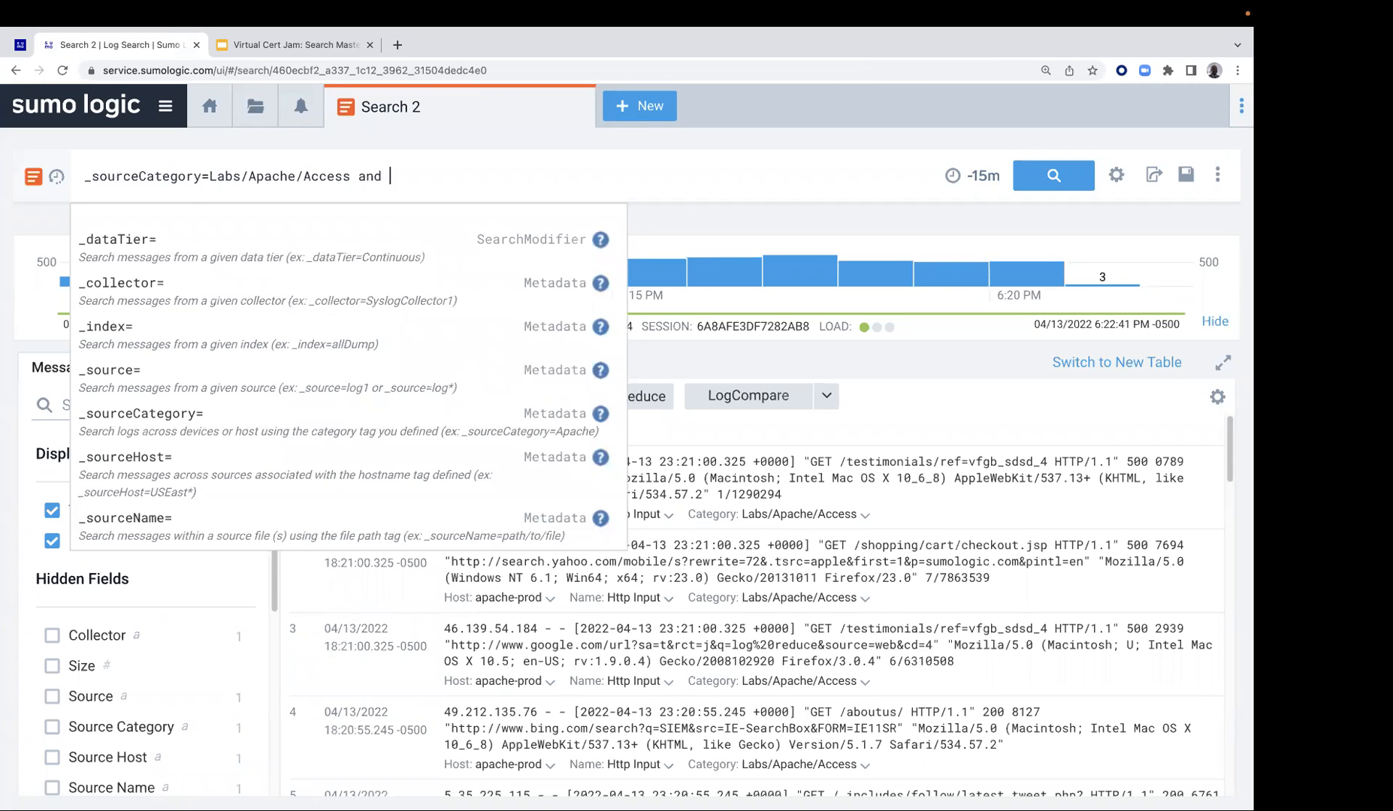
pyautogui.write('4')
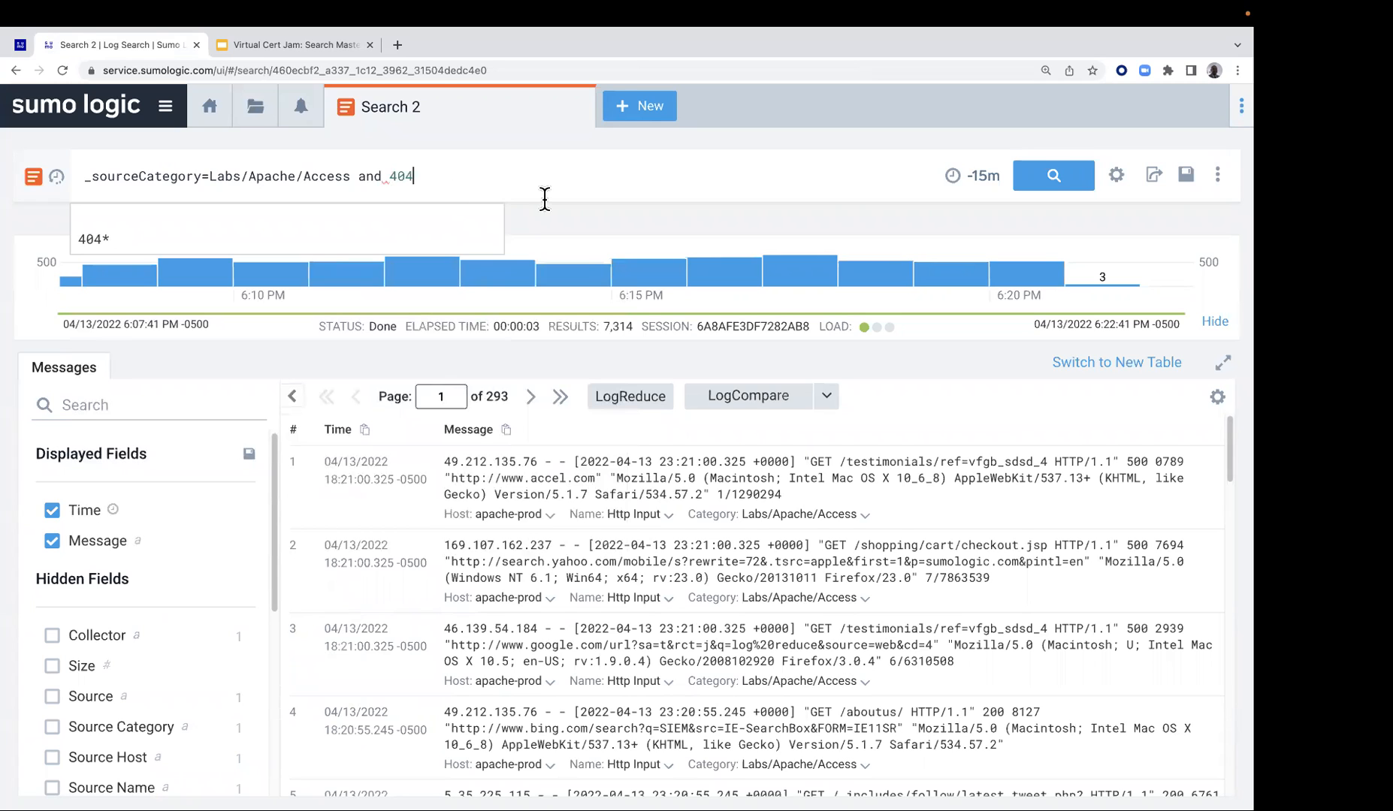
pyautogui.click(1054, 177)
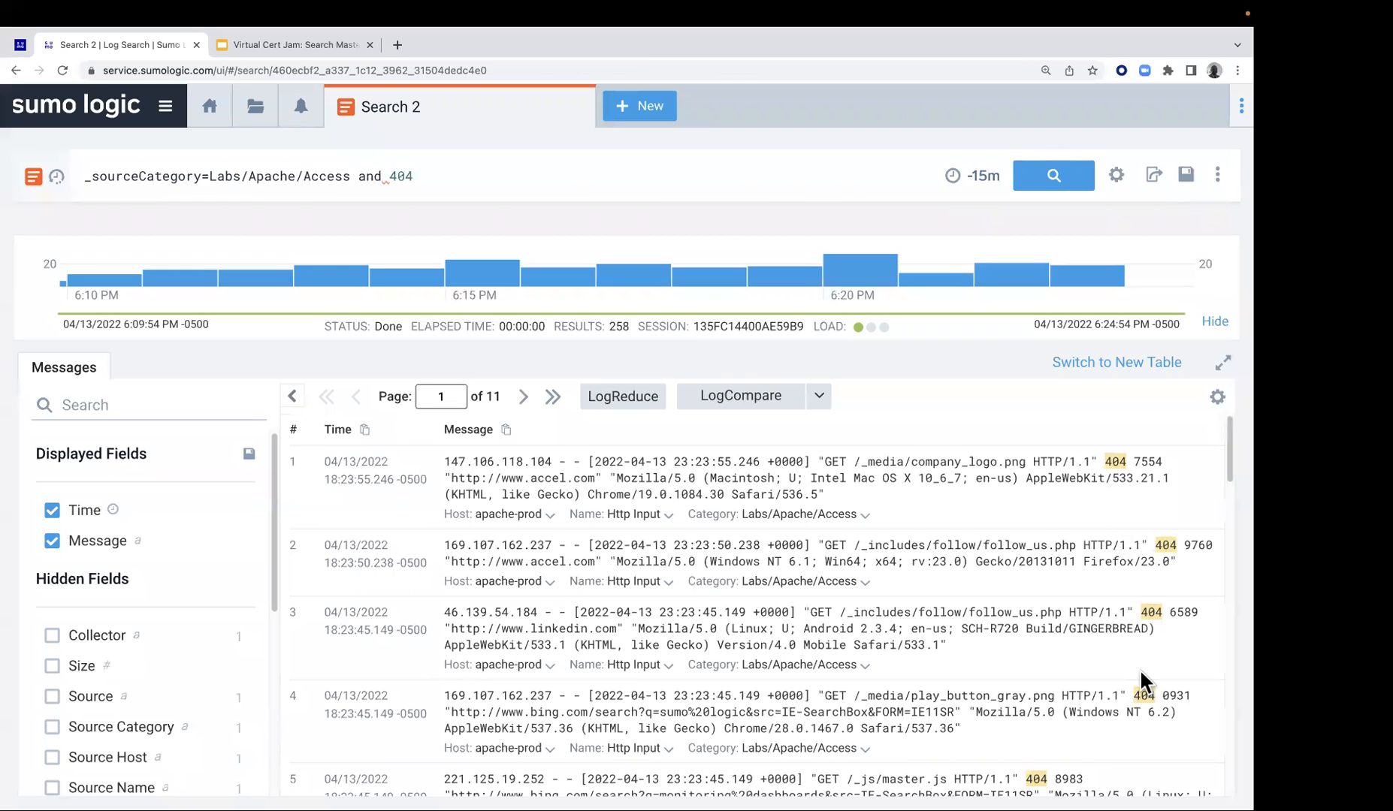
pyautogui.scroll(-1, 905, 564)
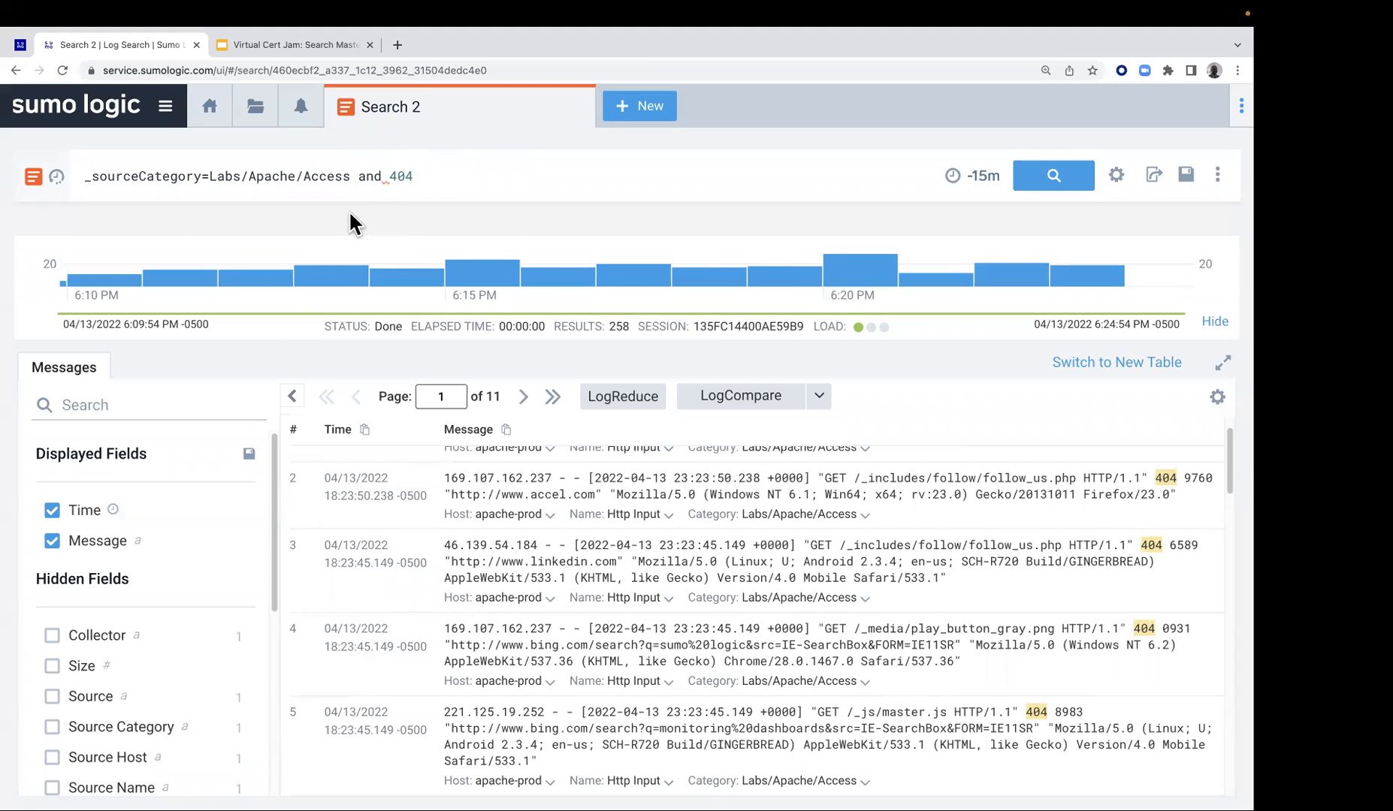
pyautogui.scroll(-5, 601, 571)
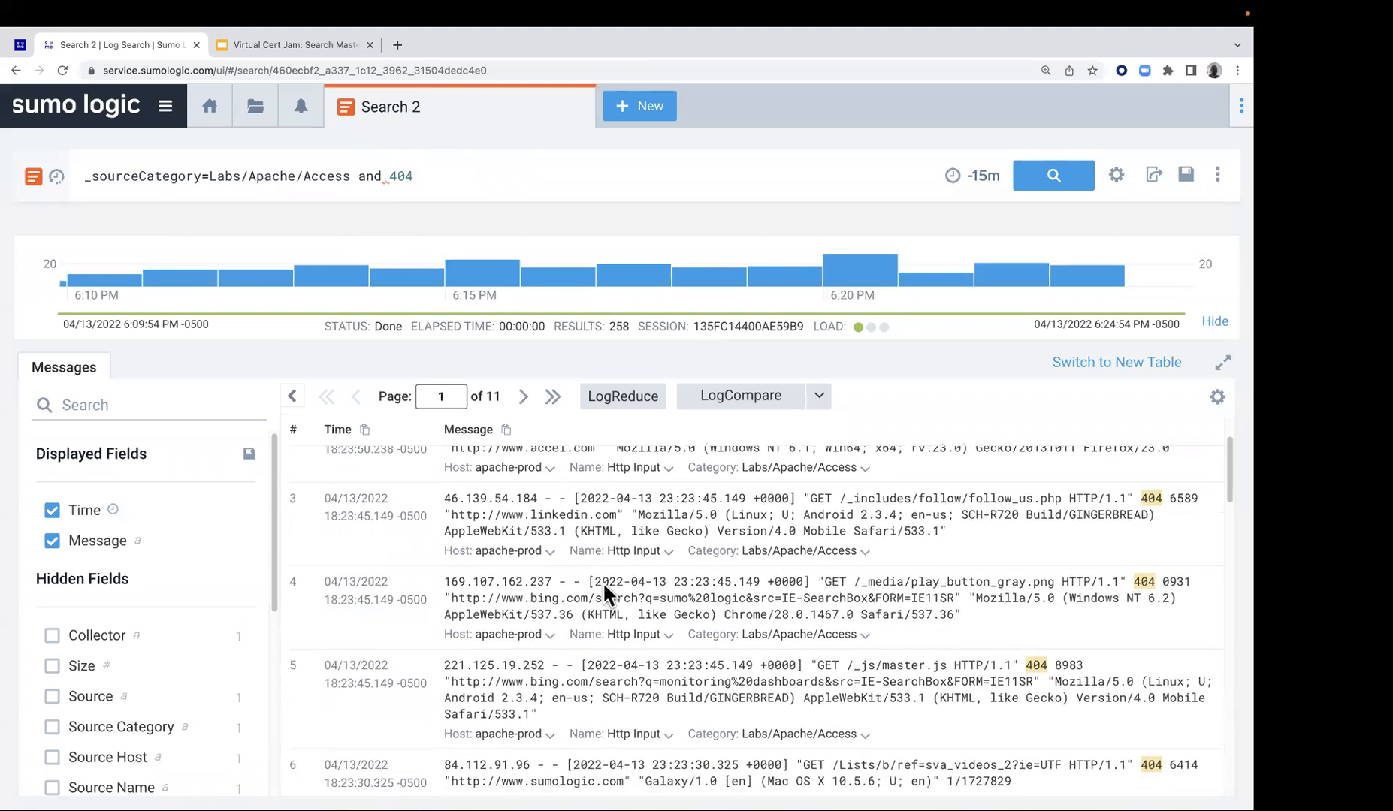
pyautogui.scroll(-14, 605, 590)
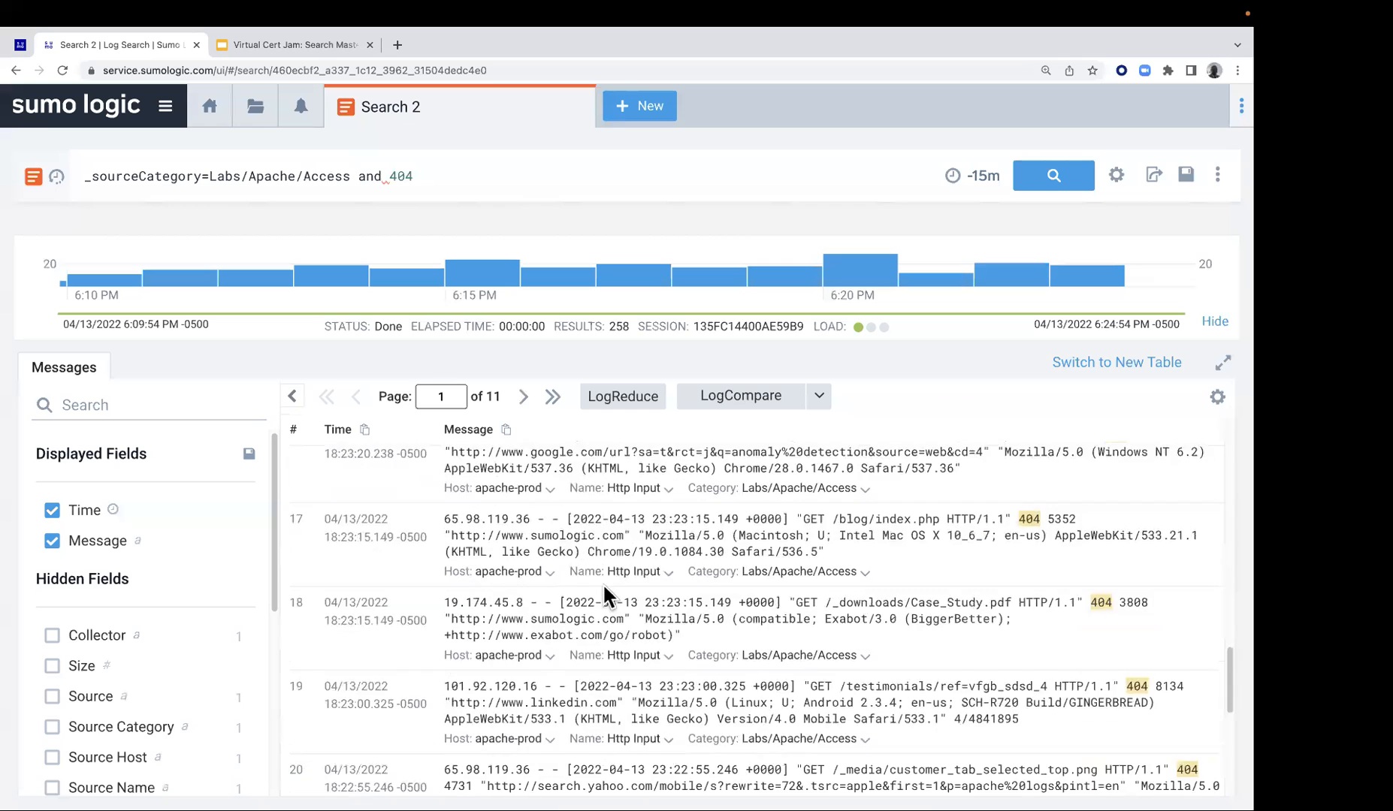
pyautogui.scroll(-1, 604, 595)
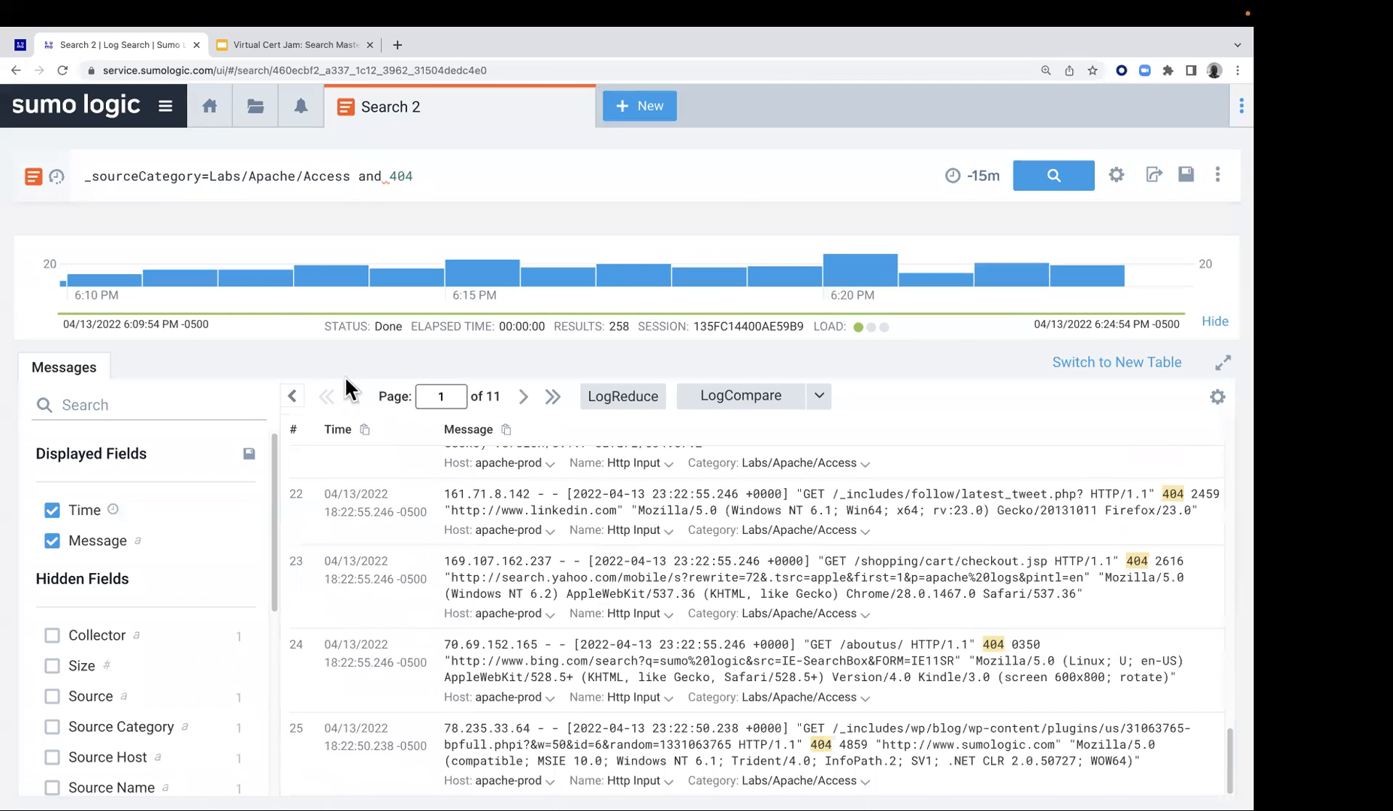
# Copy the keyword expression (Error OR check*) from the third query on the Lab 1 page
pyautogui.click(20, 45)
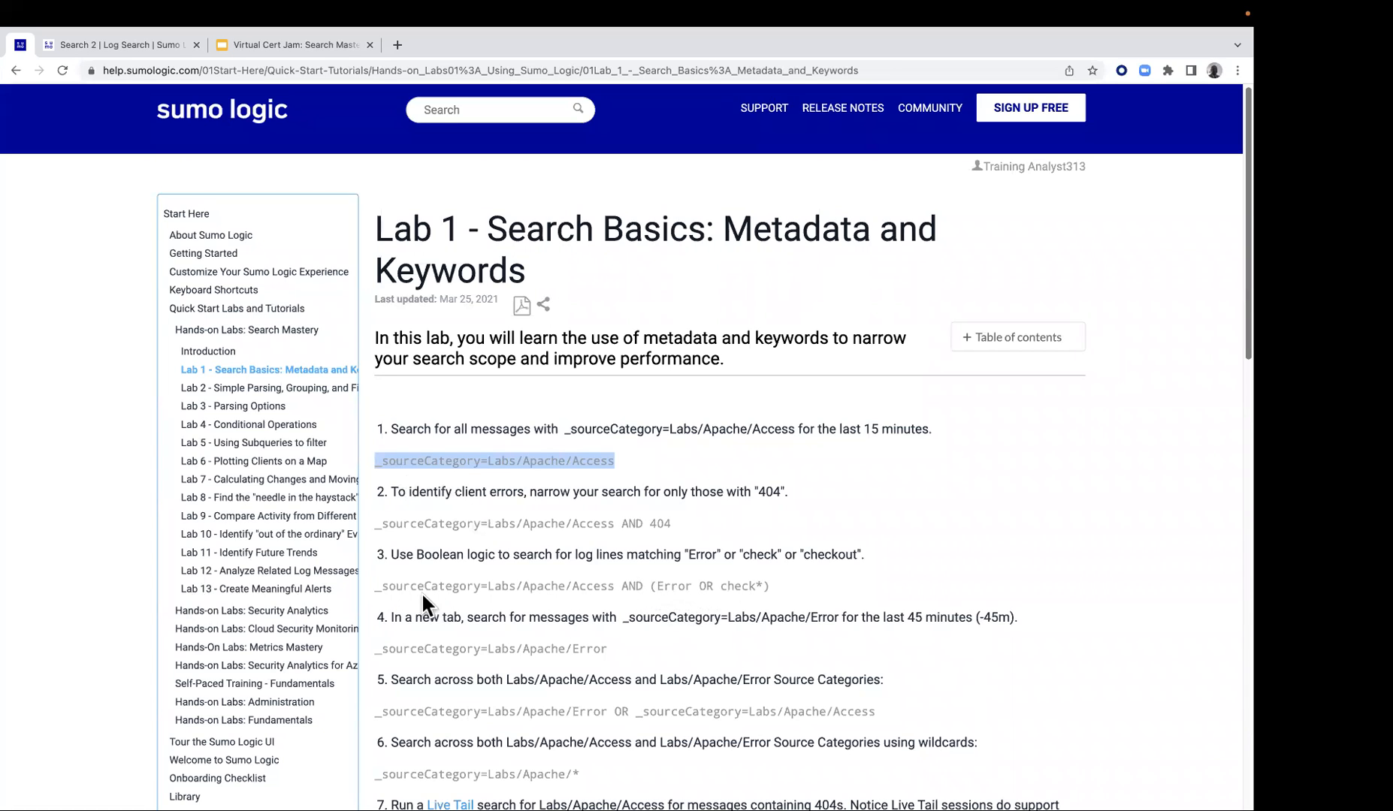
pyautogui.click(378, 585)
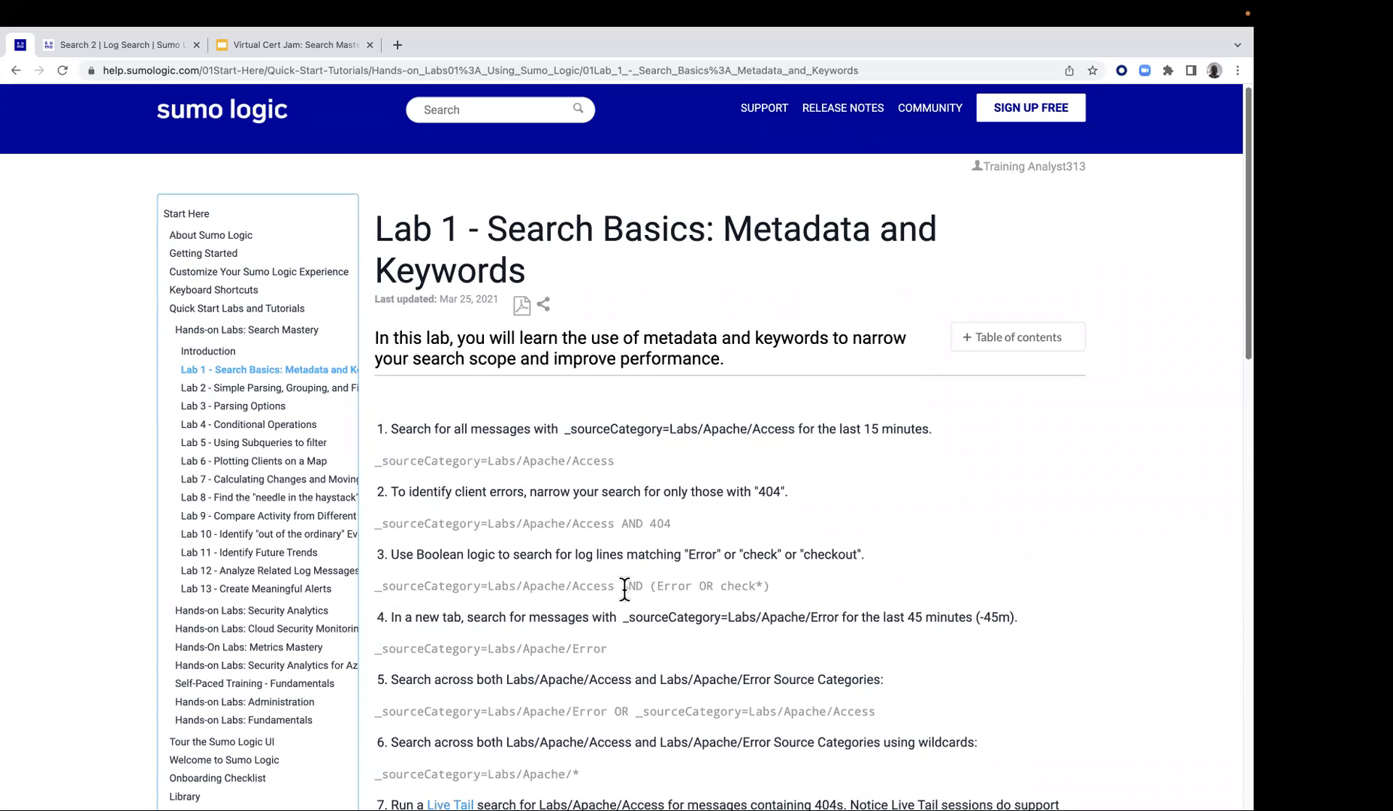
pyautogui.moveTo(651, 587); pyautogui.dragTo(775, 593)
pyautogui.press('super+c')
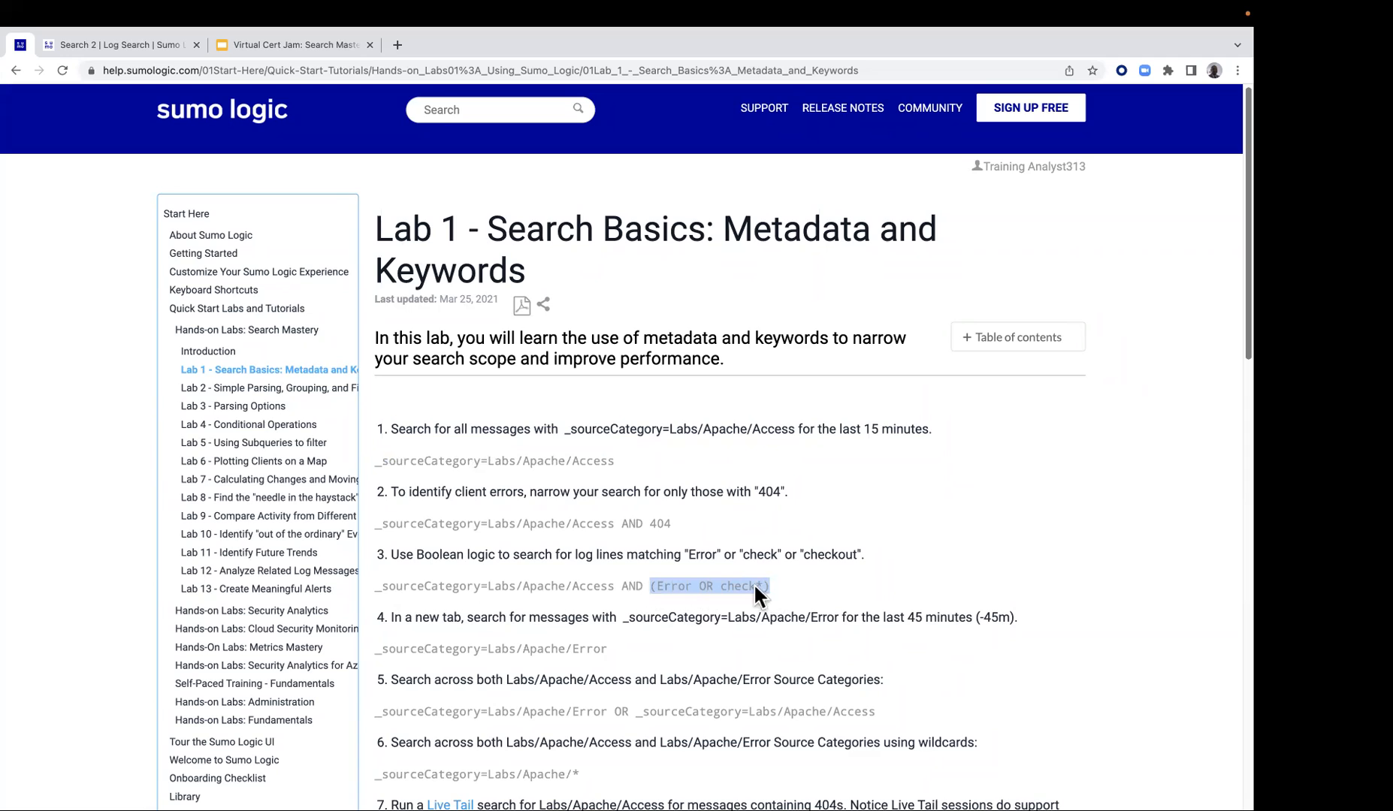
pyautogui.rightClick(761, 589)
pyautogui.click(778, 618)
# Replace 404 in the log search query with the copied (Error OR check*), run the search, and look through the matching messages
pyautogui.click(165, 46)
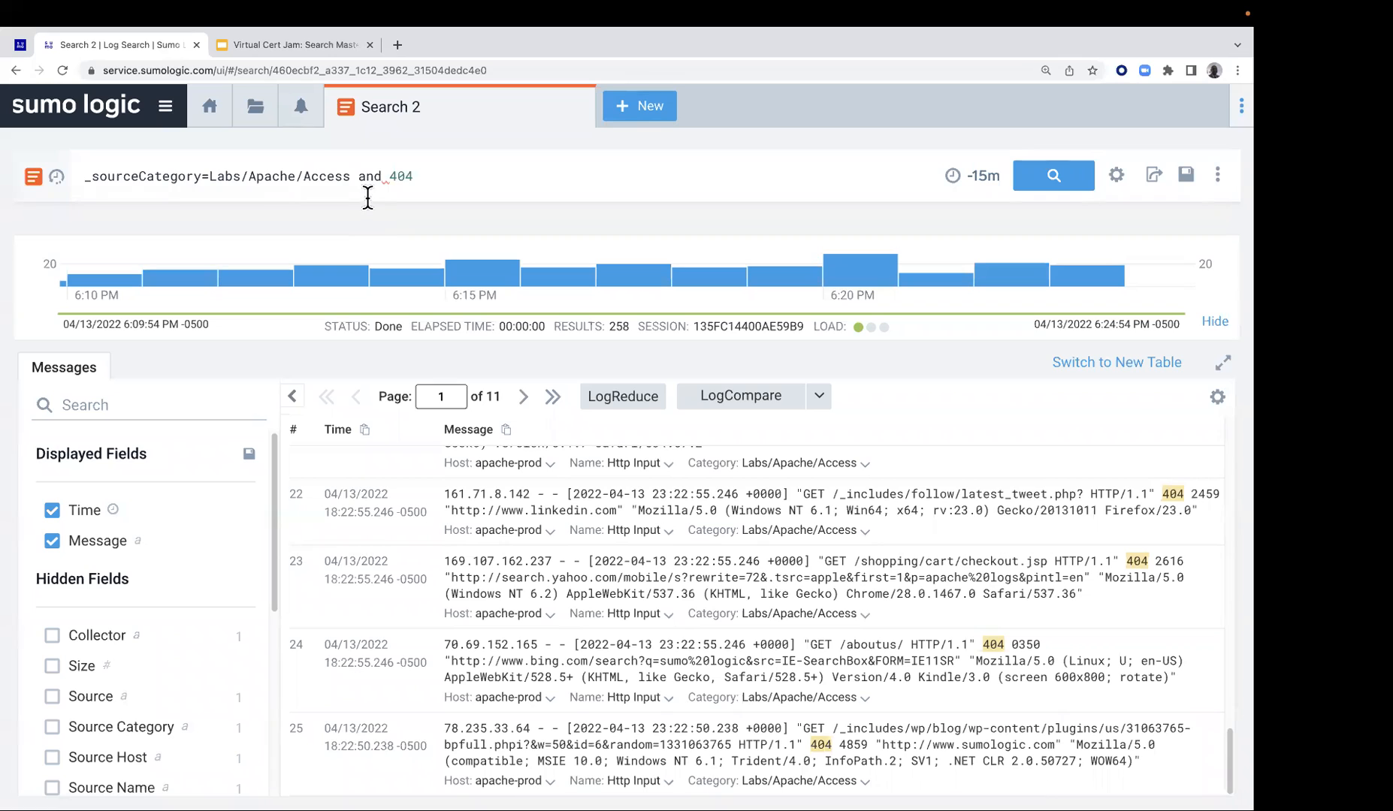
pyautogui.doubleClick(398, 177)
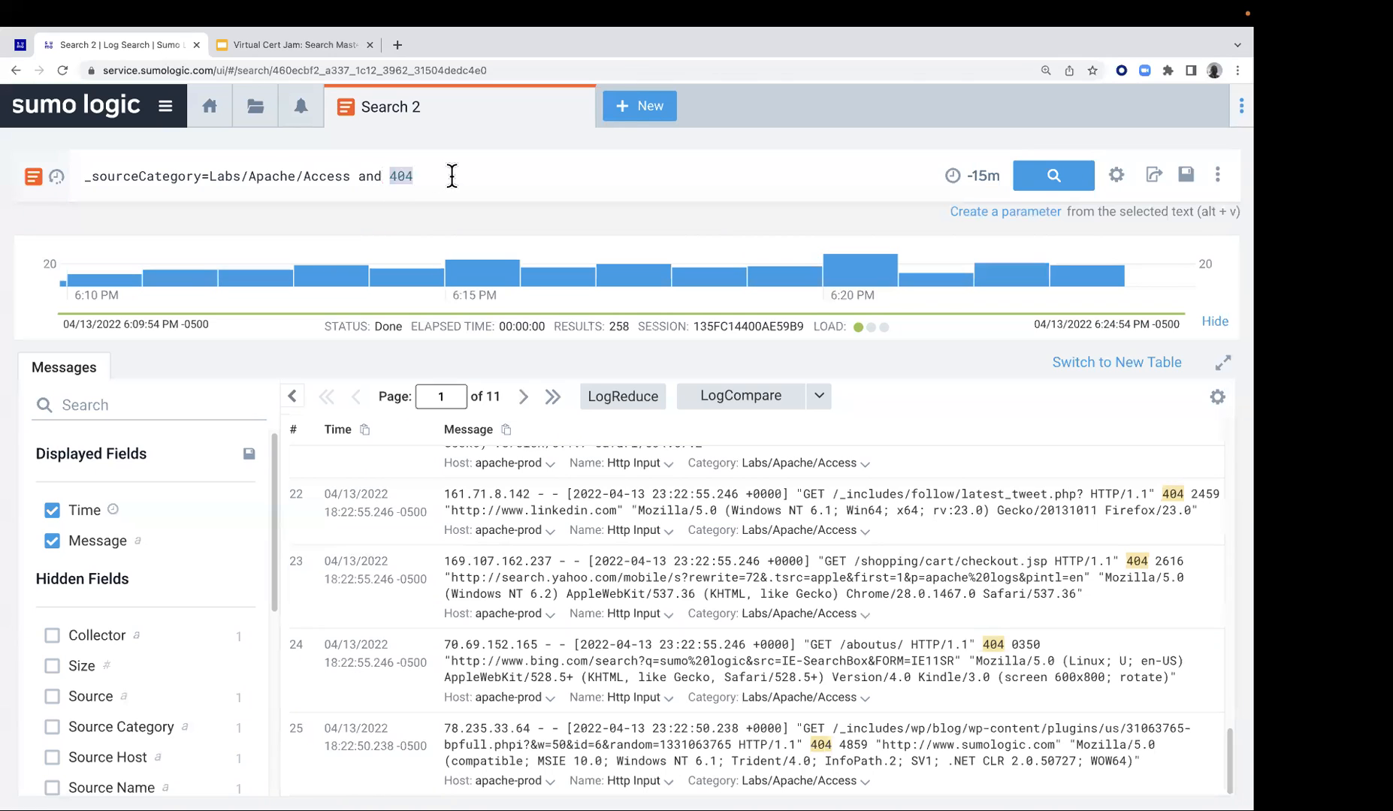
pyautogui.press('super+v')
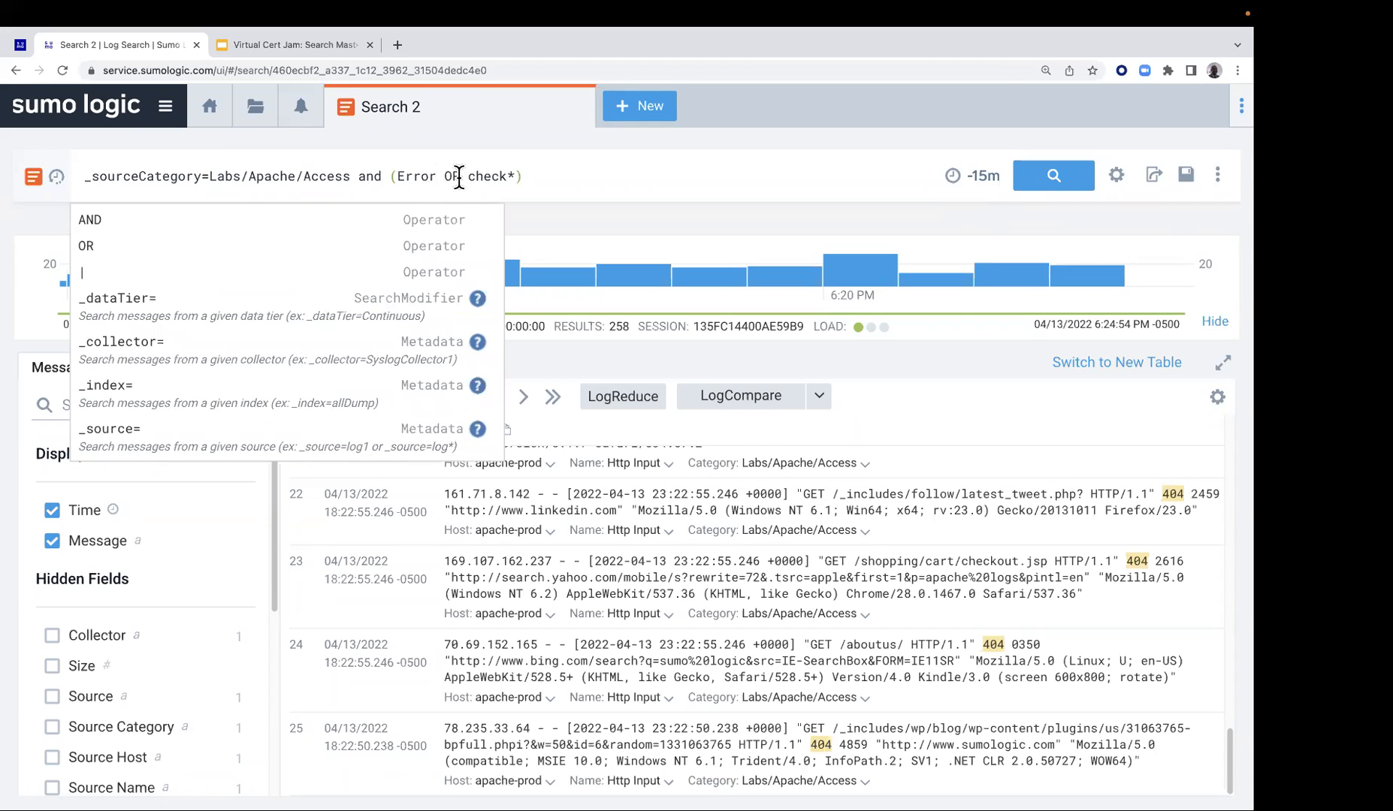
pyautogui.click(512, 176)
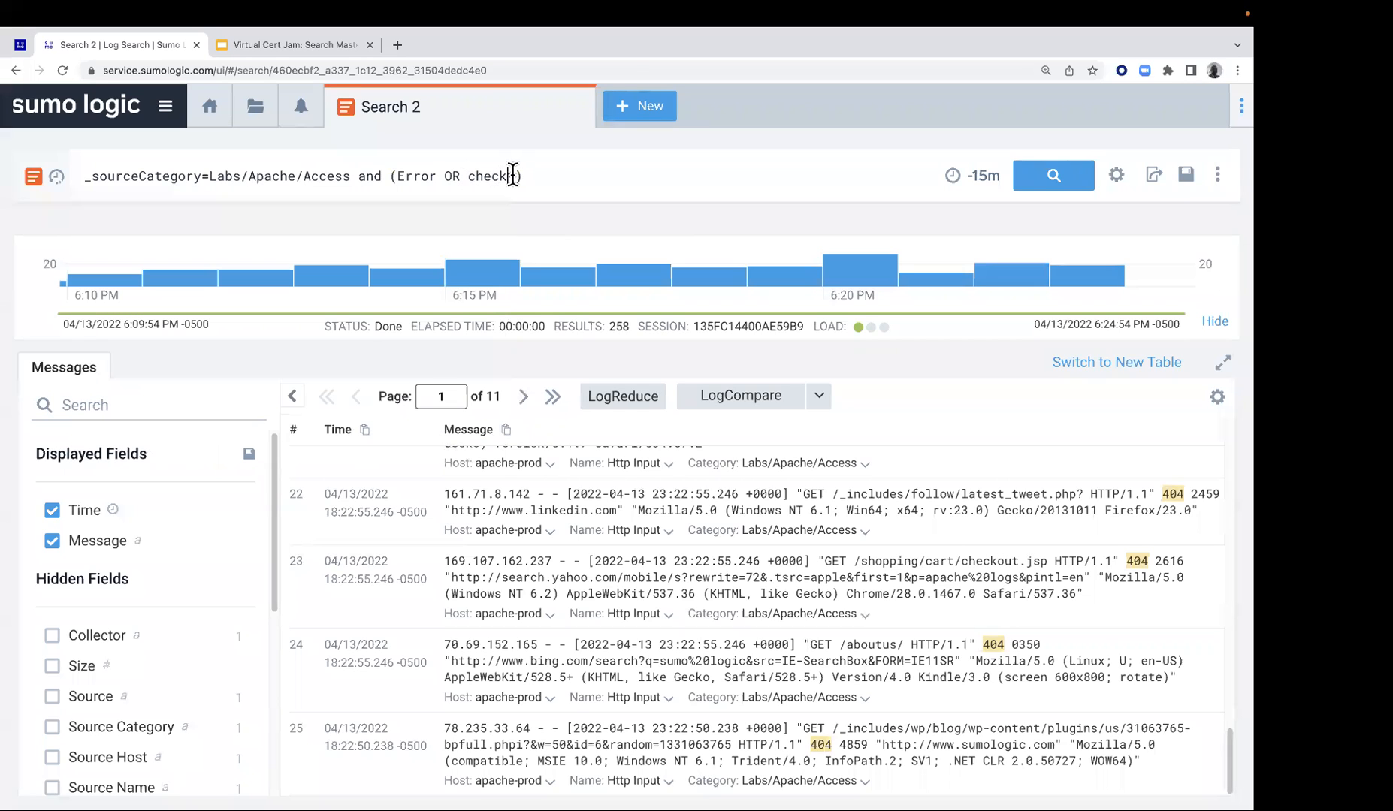
pyautogui.moveTo(512, 176); pyautogui.dragTo(520, 176)
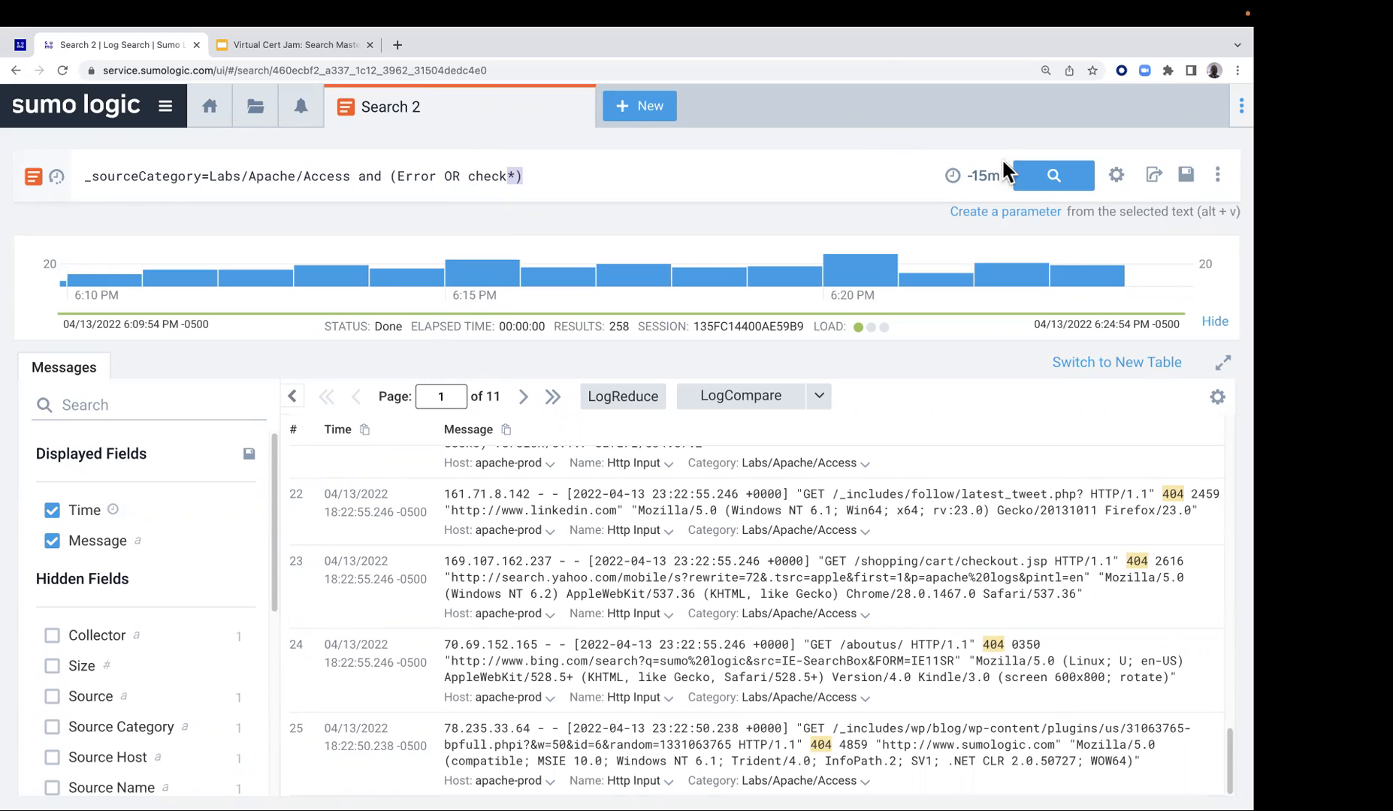
pyautogui.click(1057, 180)
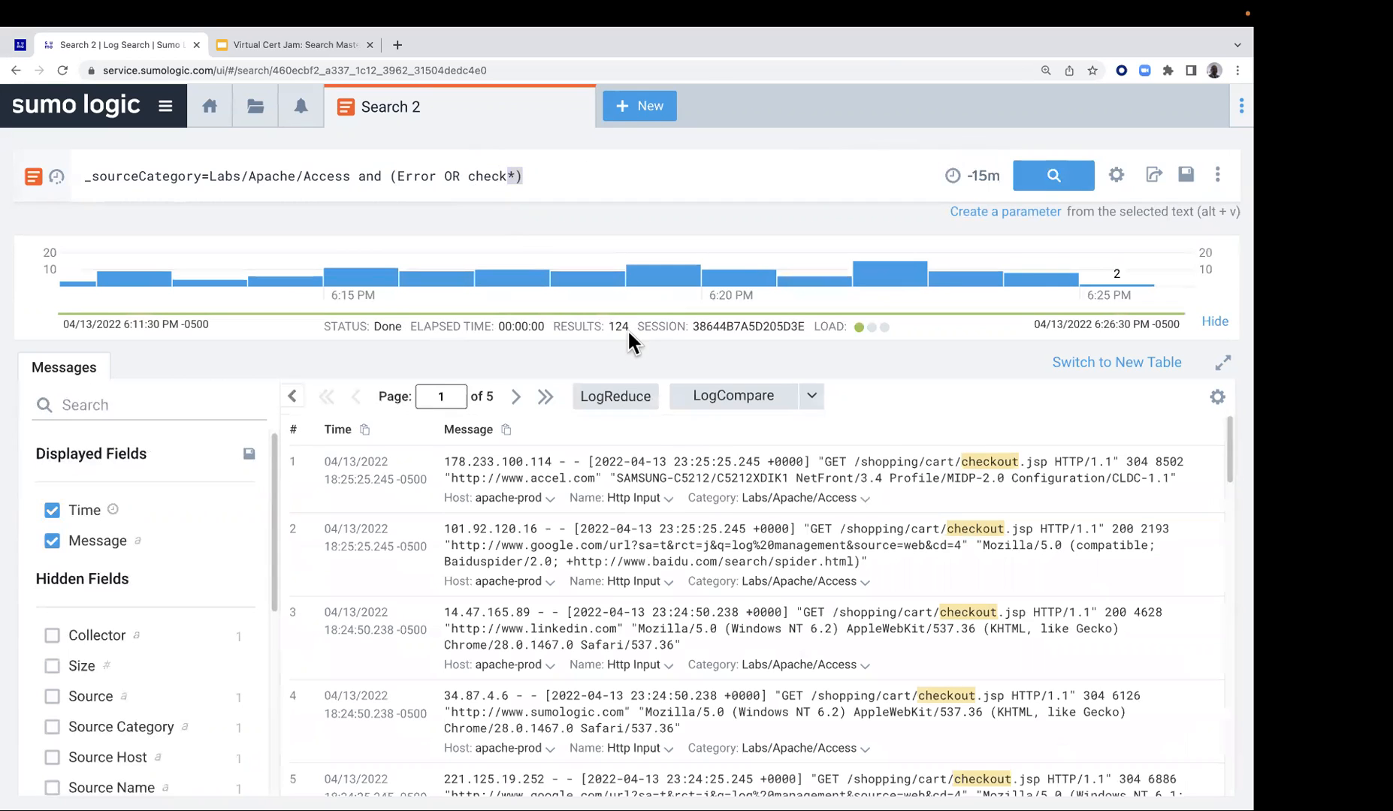
pyautogui.click(453, 396)
pyautogui.scroll(-4, 964, 461)
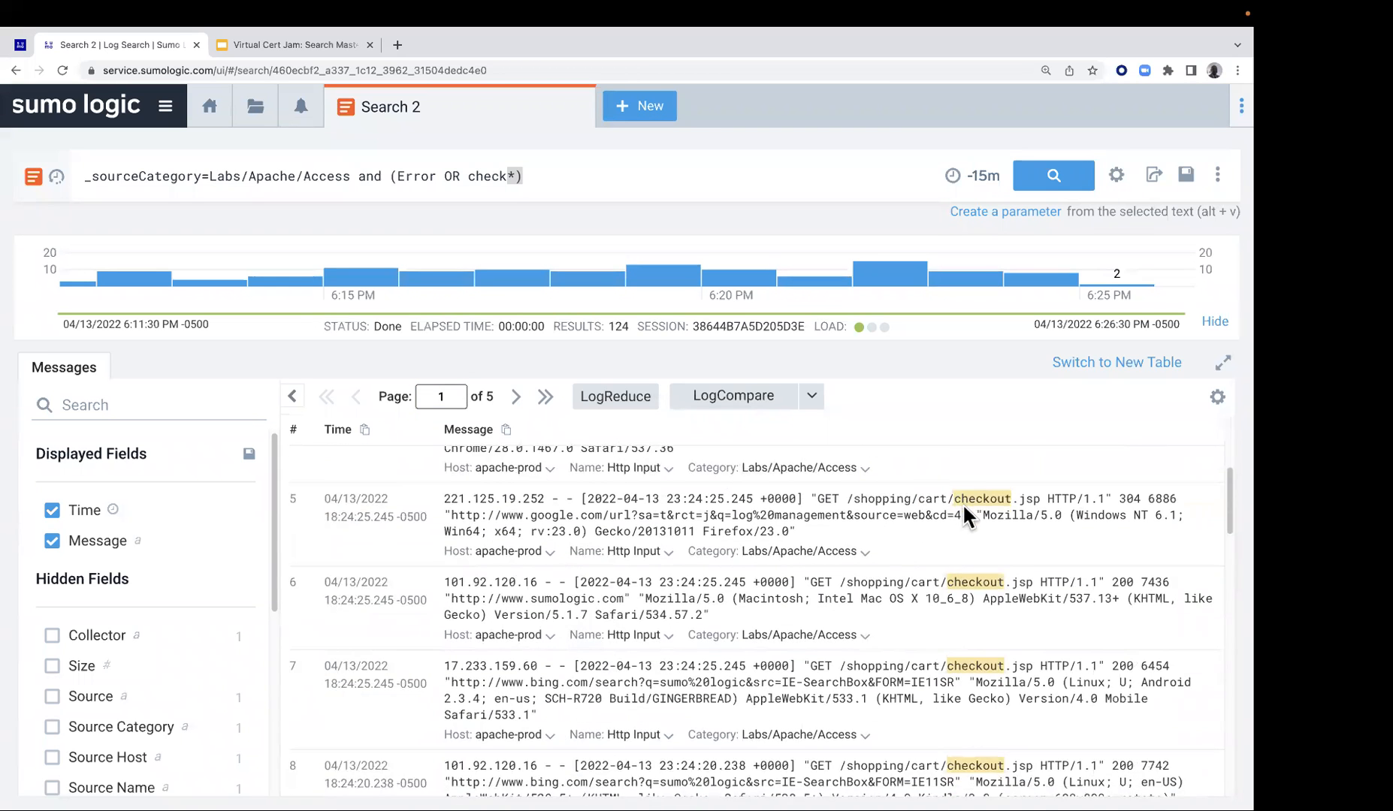
pyautogui.scroll(-2, 961, 504)
pyautogui.scroll(-10, 981, 589)
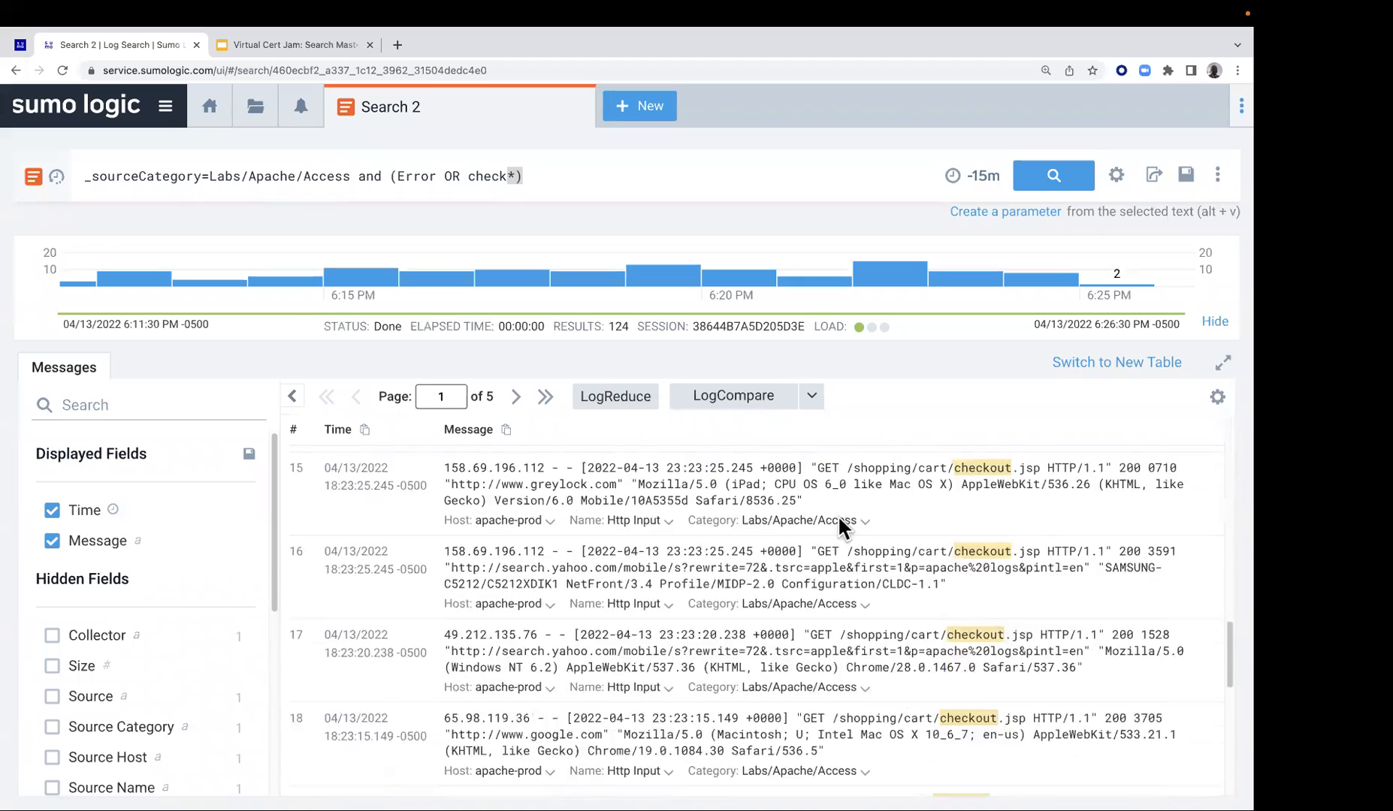
pyautogui.scroll(-2, 841, 525)
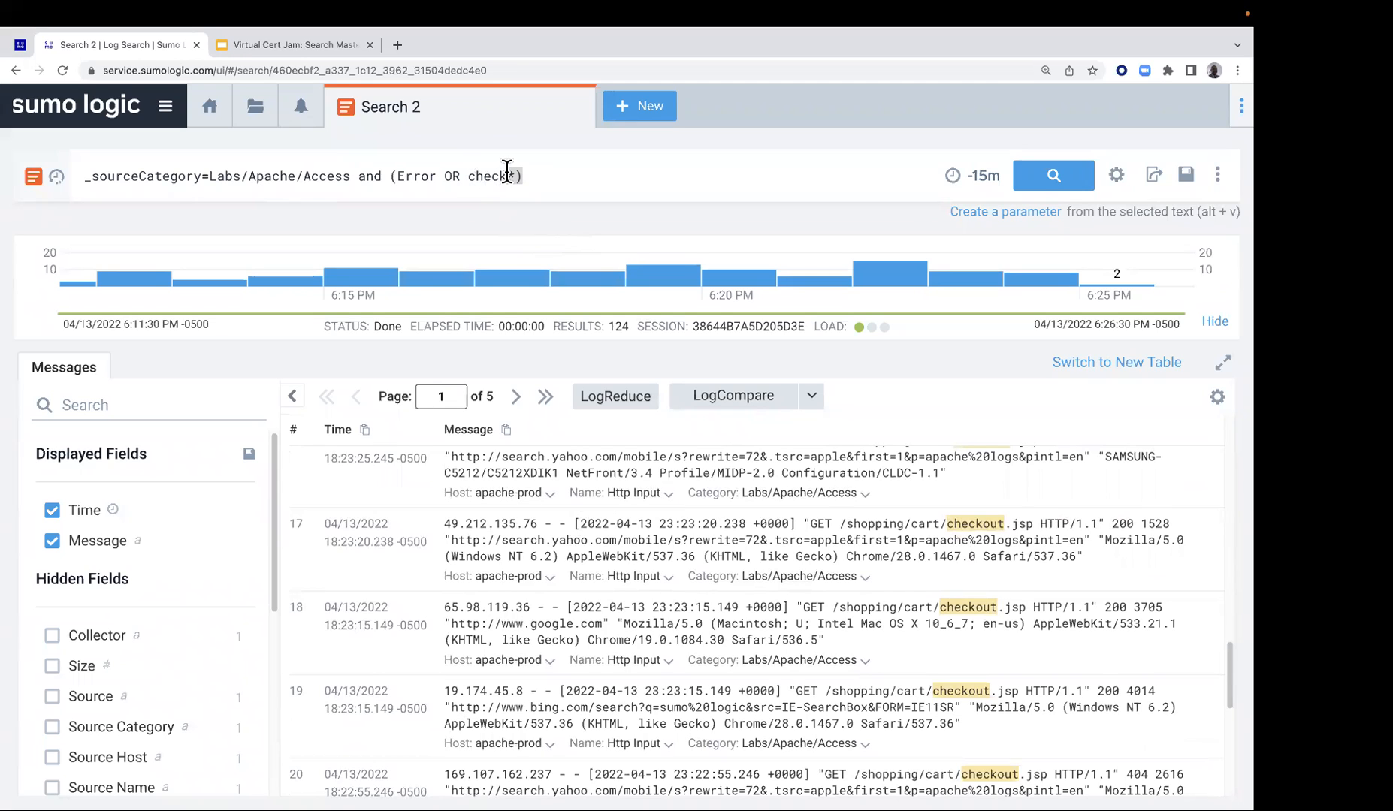
pyautogui.click(538, 173)
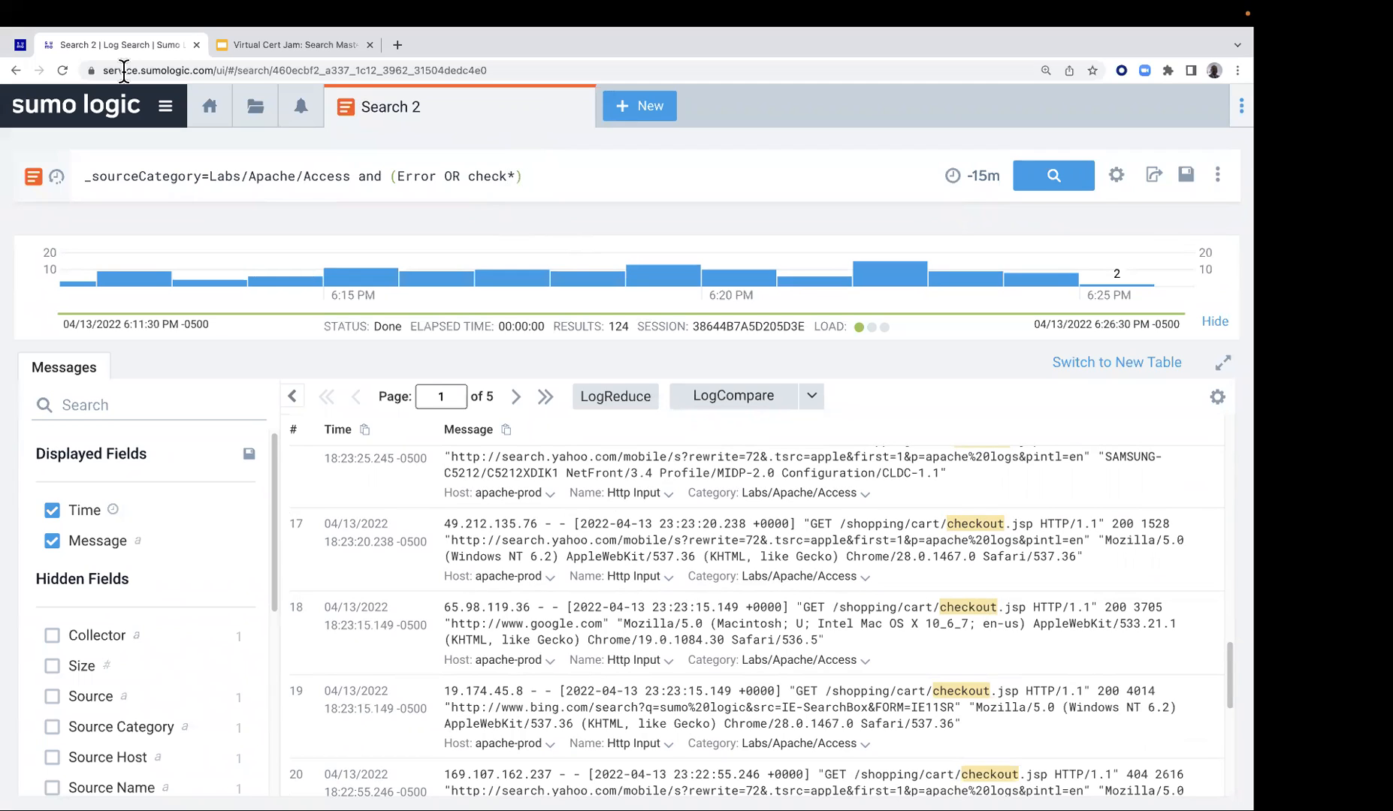
# Return to the Lab 1 page, read its remaining tasks, and copy the fourth query, _sourceCategory=Labs/Apache/Error
pyautogui.click(21, 45)
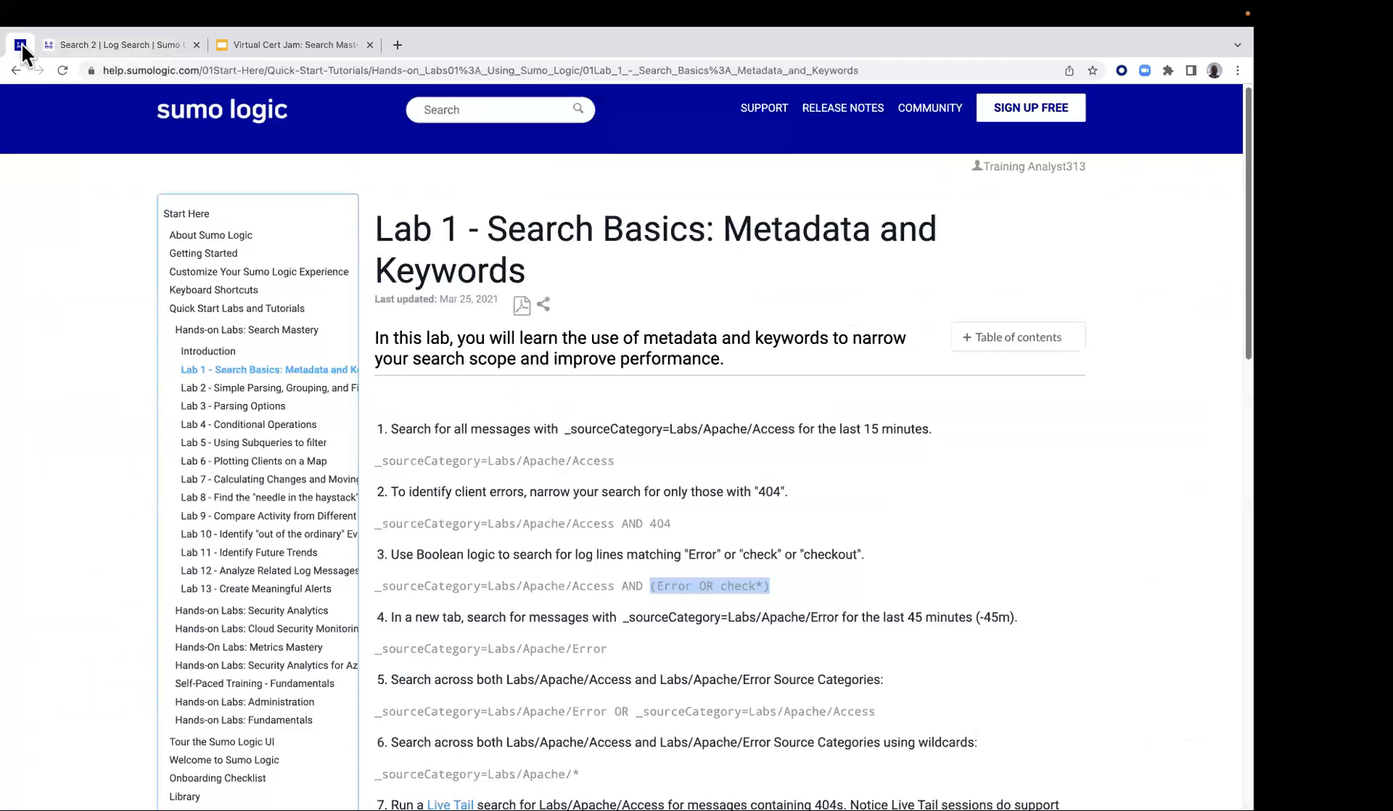
pyautogui.scroll(-3, 640, 502)
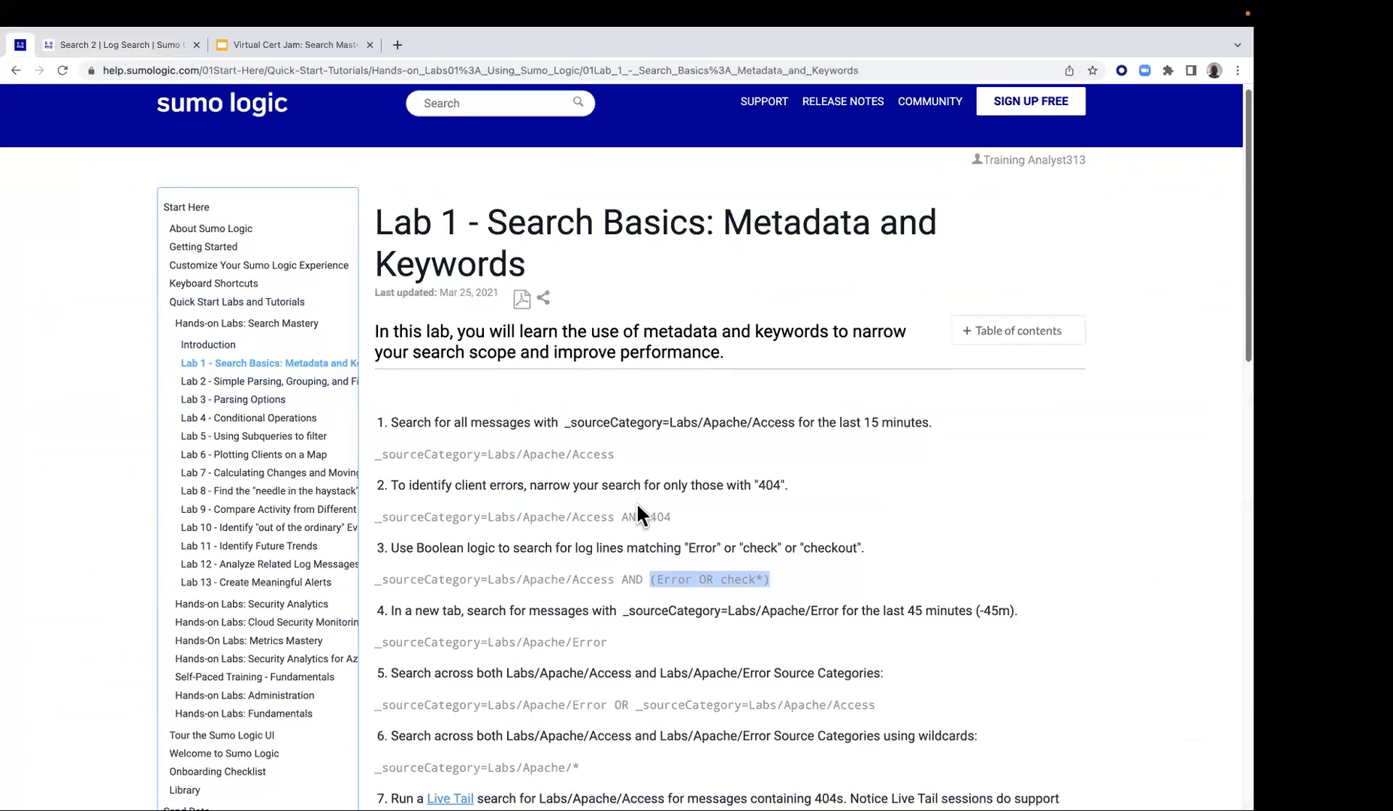
pyautogui.scroll(-3, 599, 498)
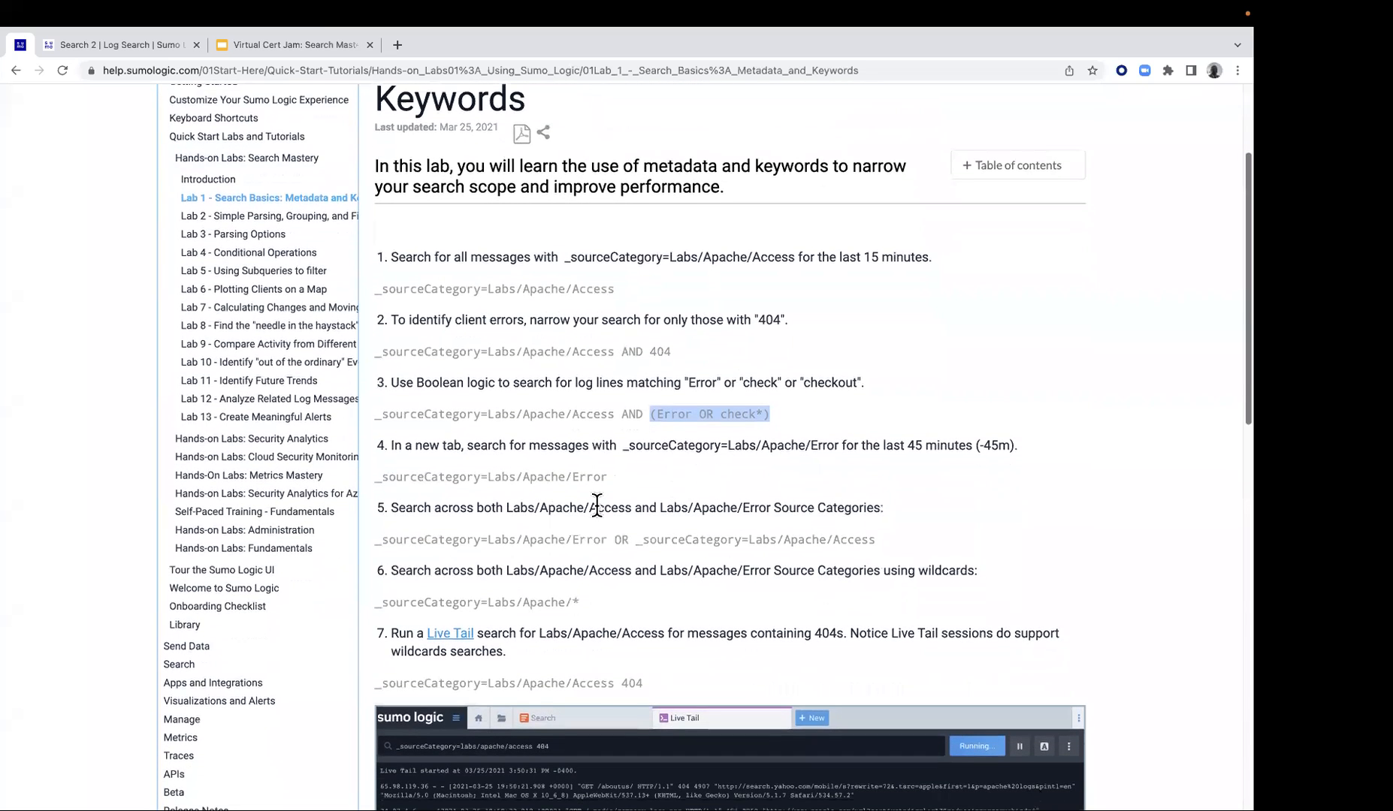
pyautogui.scroll(-1, 611, 505)
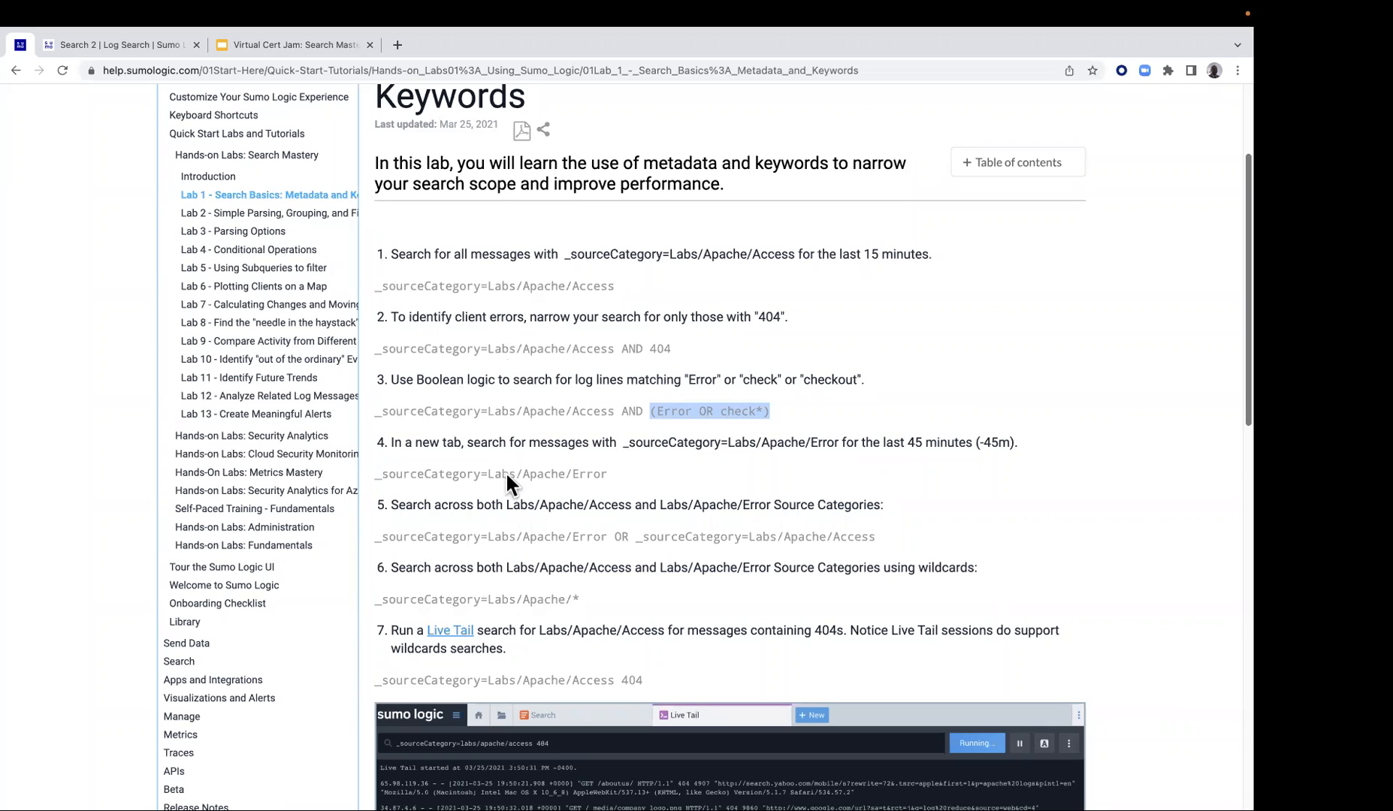
pyautogui.click(597, 454)
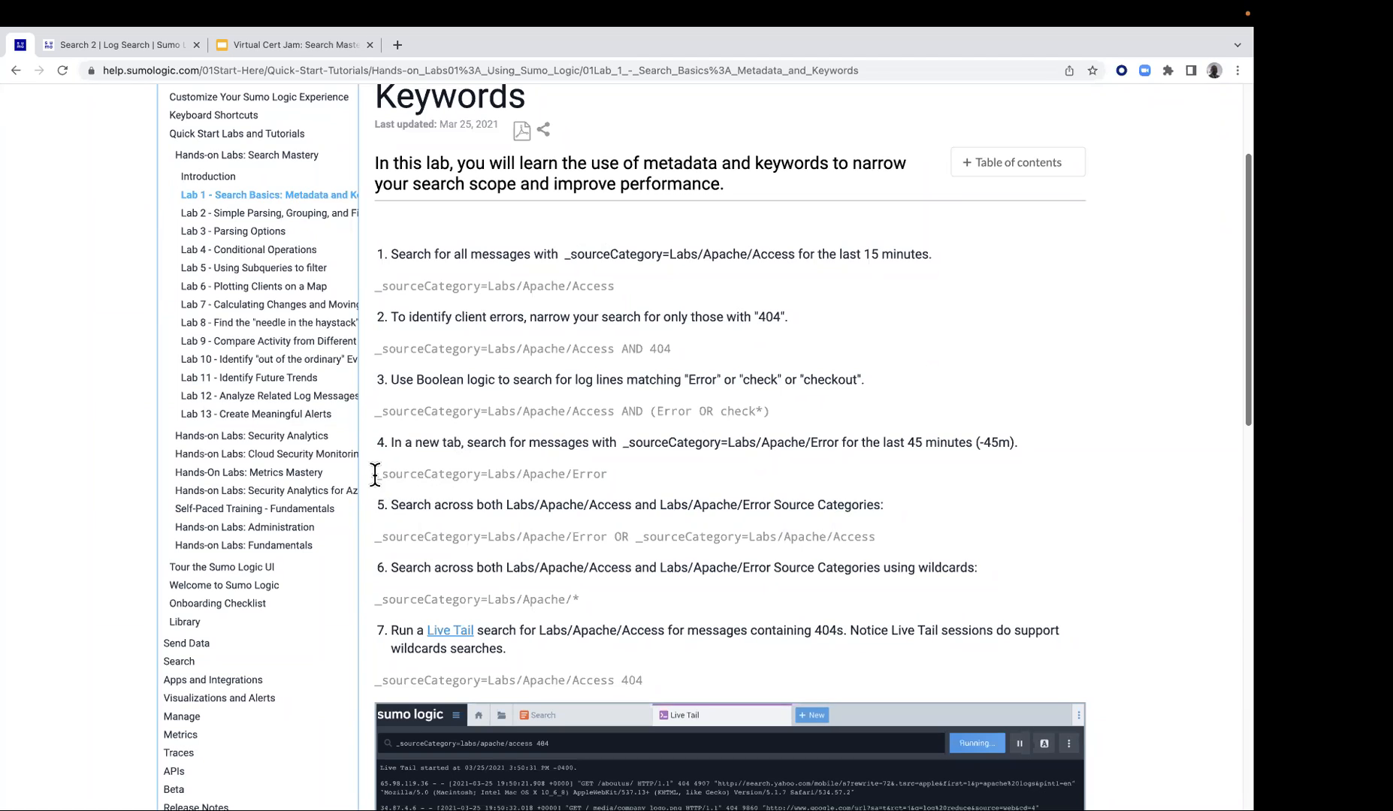
pyautogui.moveTo(376, 474); pyautogui.dragTo(608, 475)
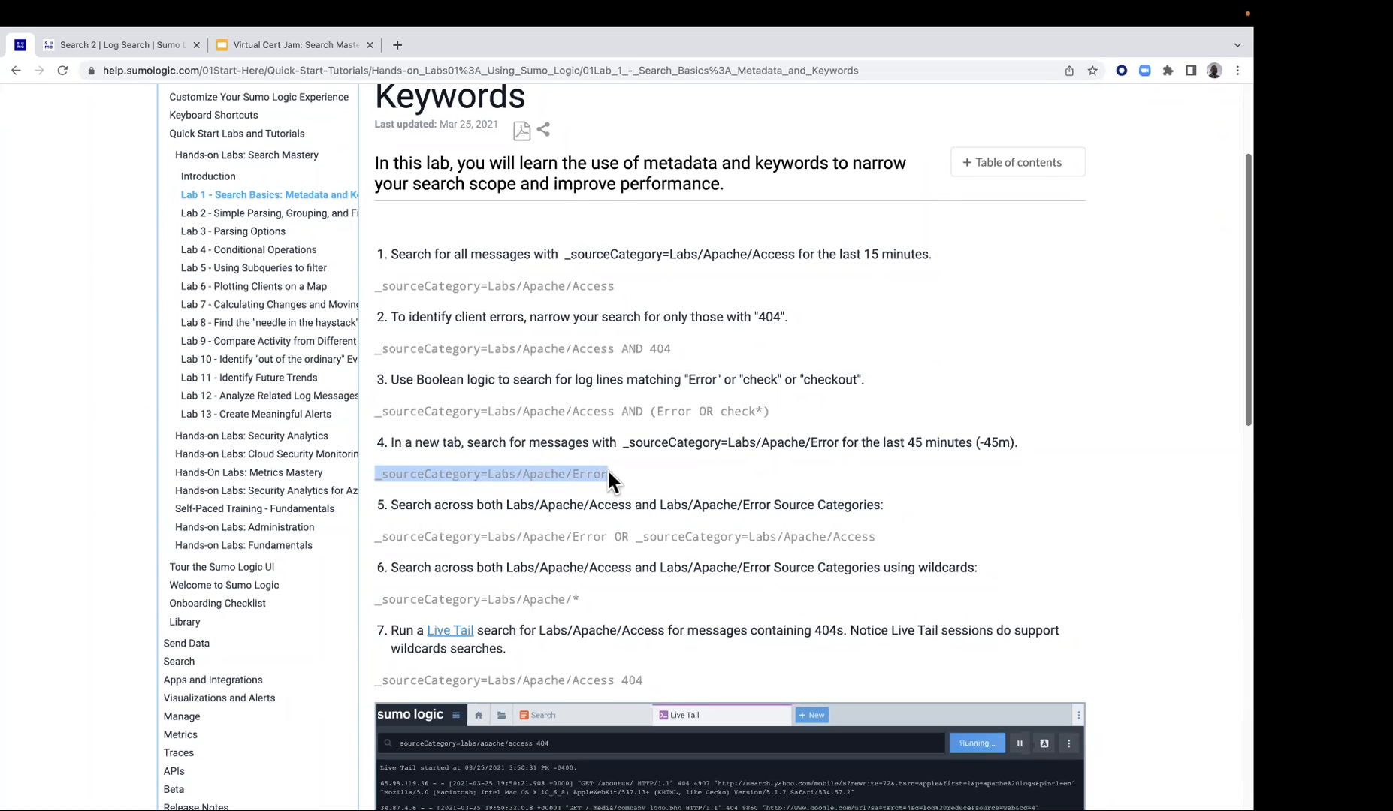
pyautogui.rightClick(538, 474)
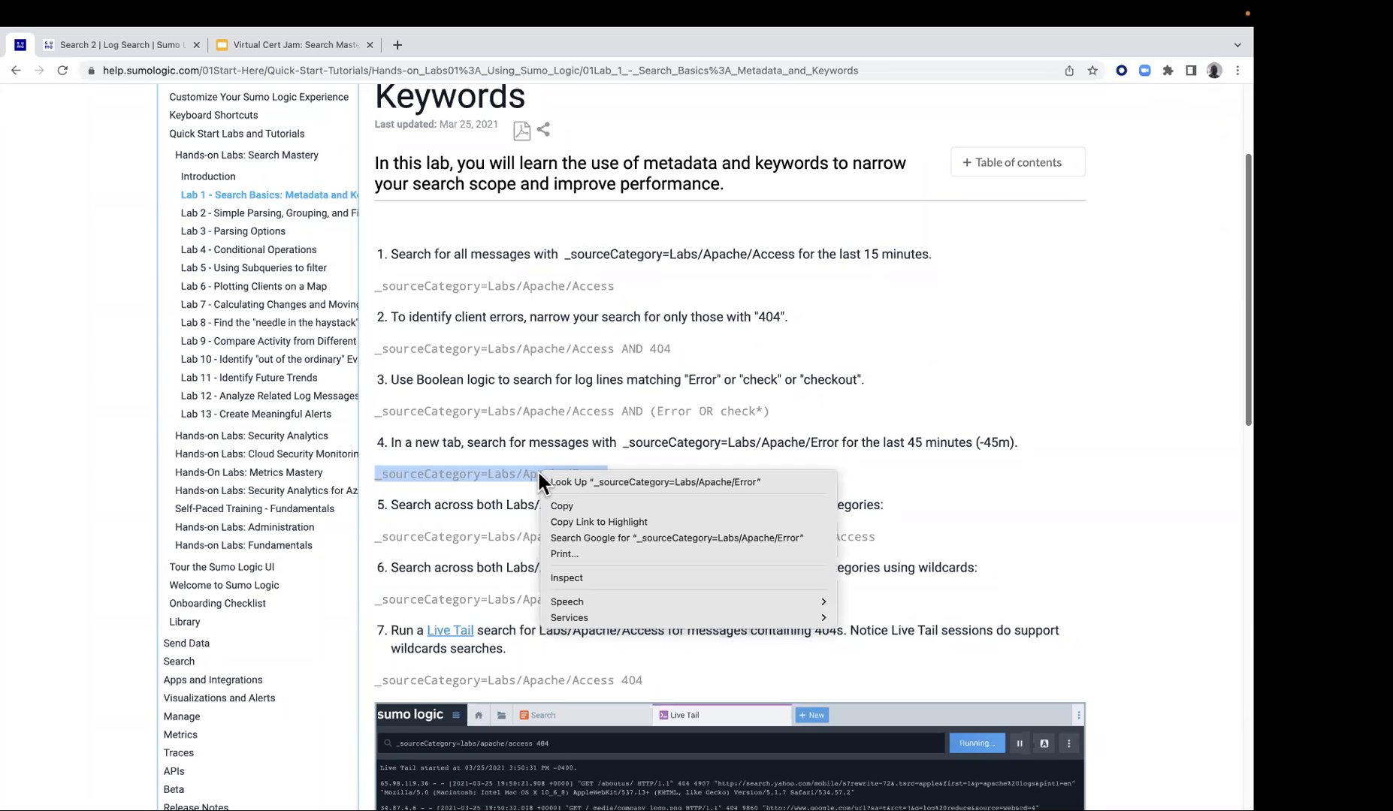
pyautogui.click(563, 506)
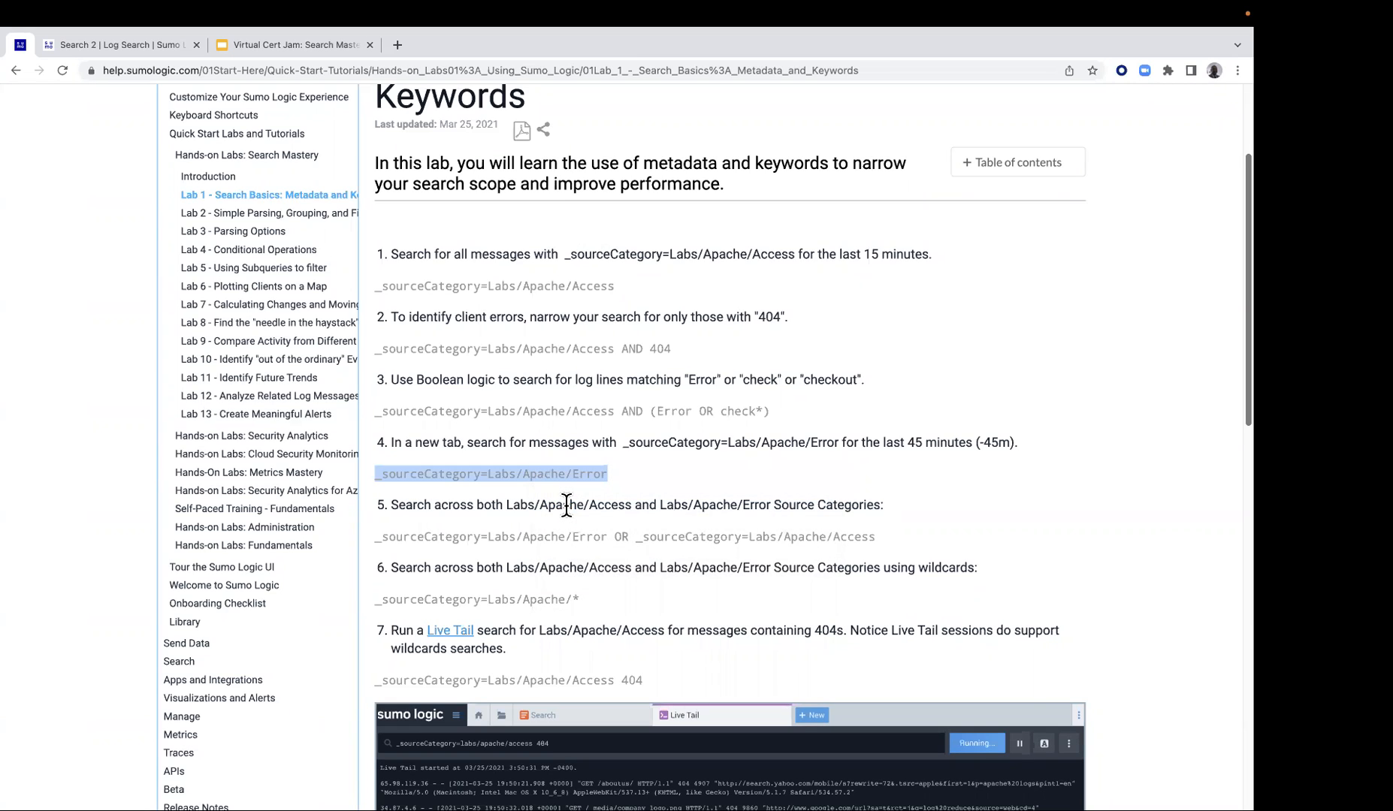
# Switch to Sumo Logic, open a new log search, and paste the copied query _sourceCategory=Labs/Apache/Error into it
pyautogui.click(123, 43)
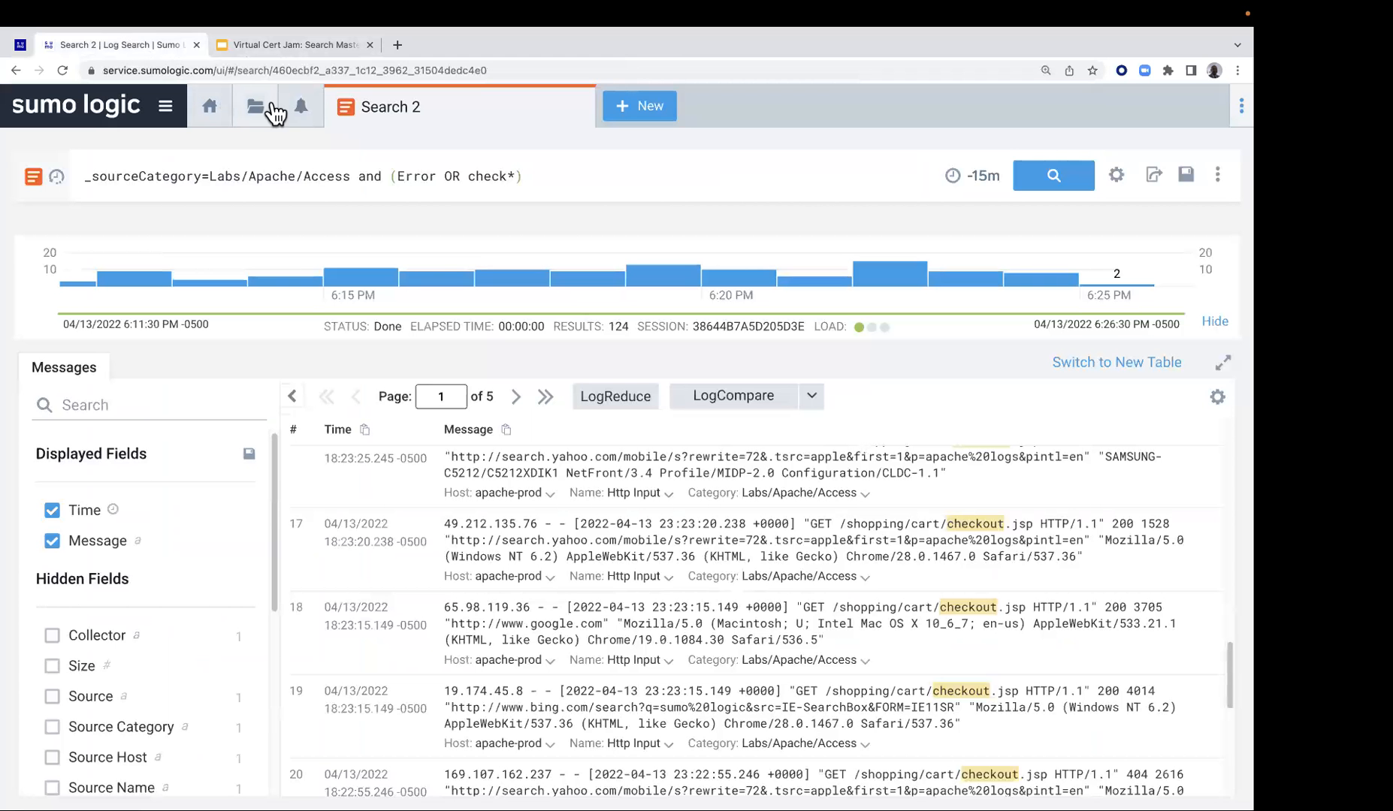
pyautogui.click(656, 109)
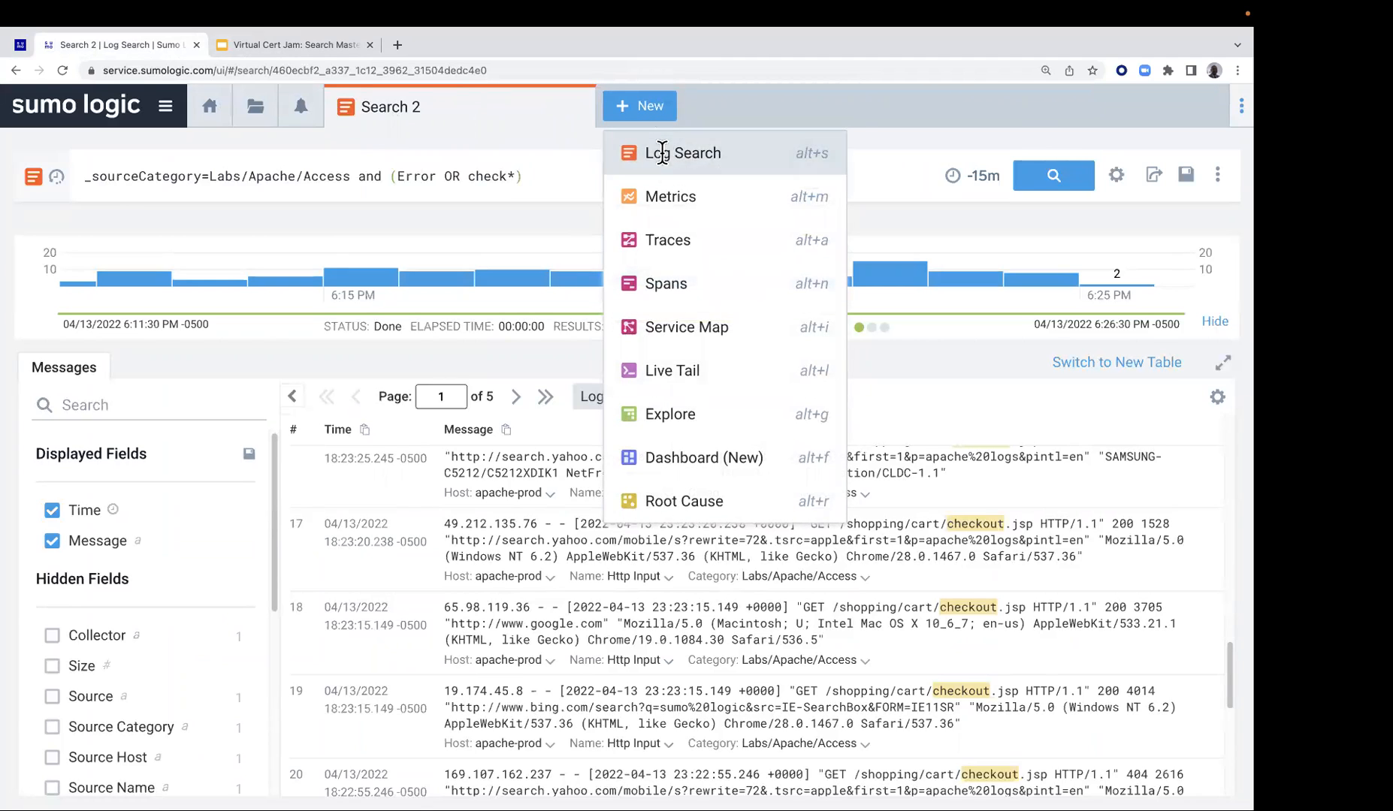
pyautogui.click(661, 152)
pyautogui.click(438, 178)
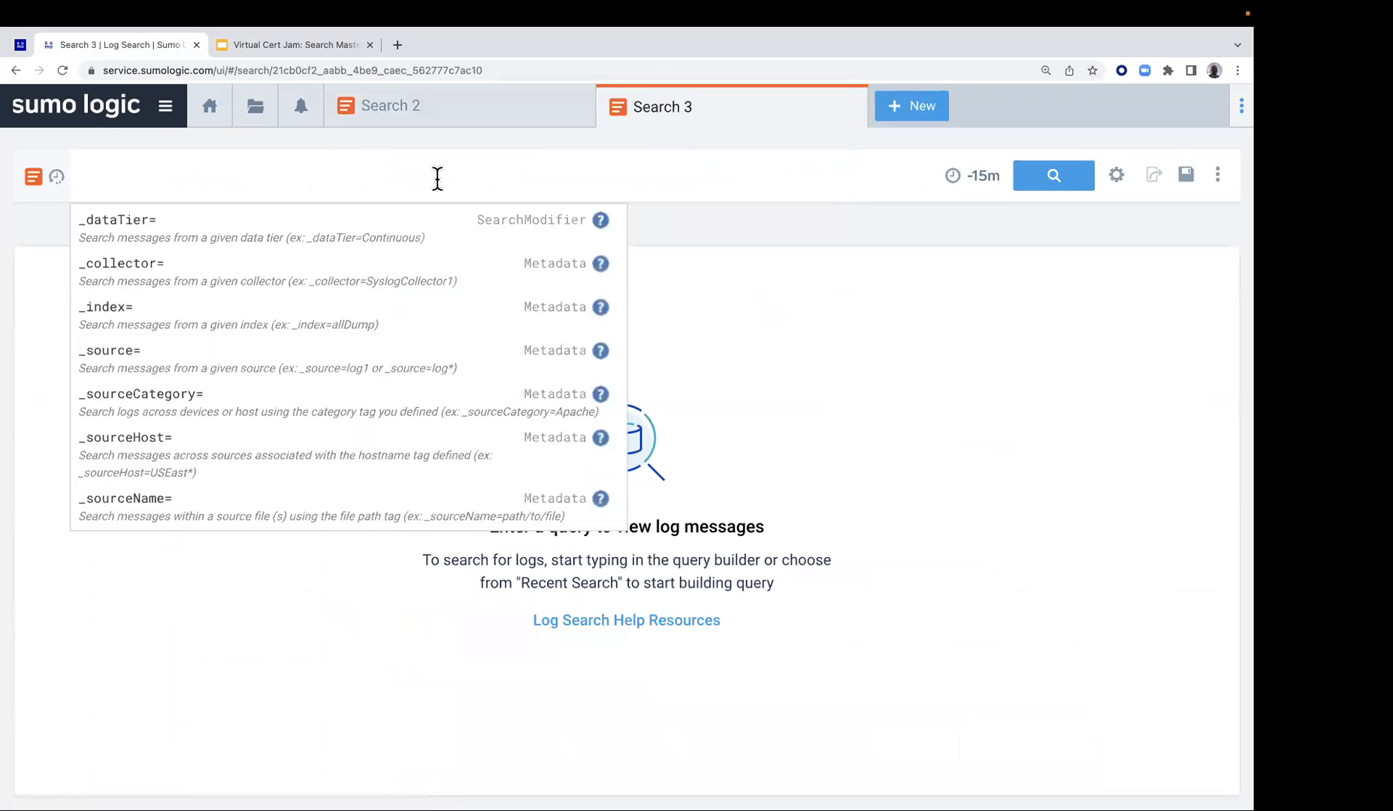
pyautogui.press('super+v')
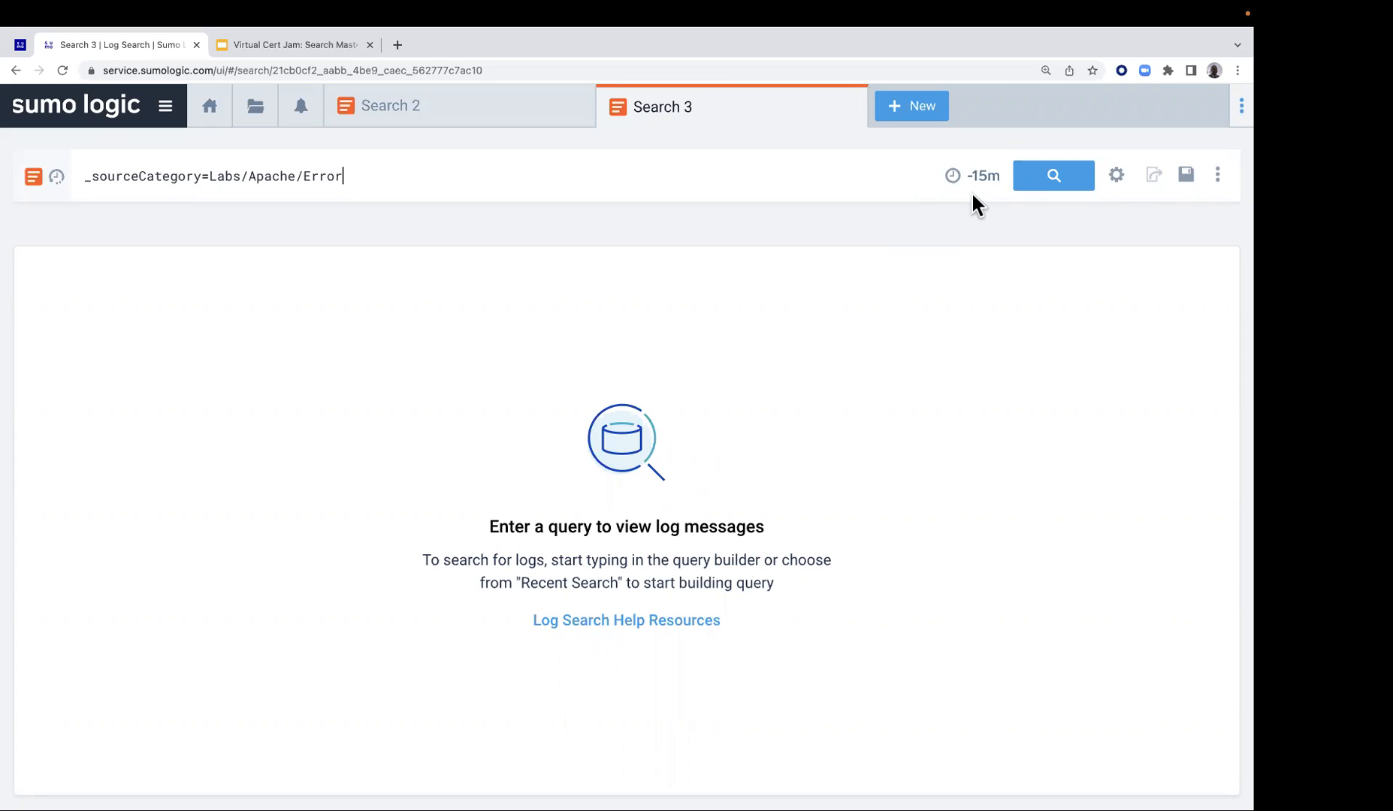
# Look through the relative, recent and custom time range options for the new search and close them without choosing one
pyautogui.moveTo(973, 178)
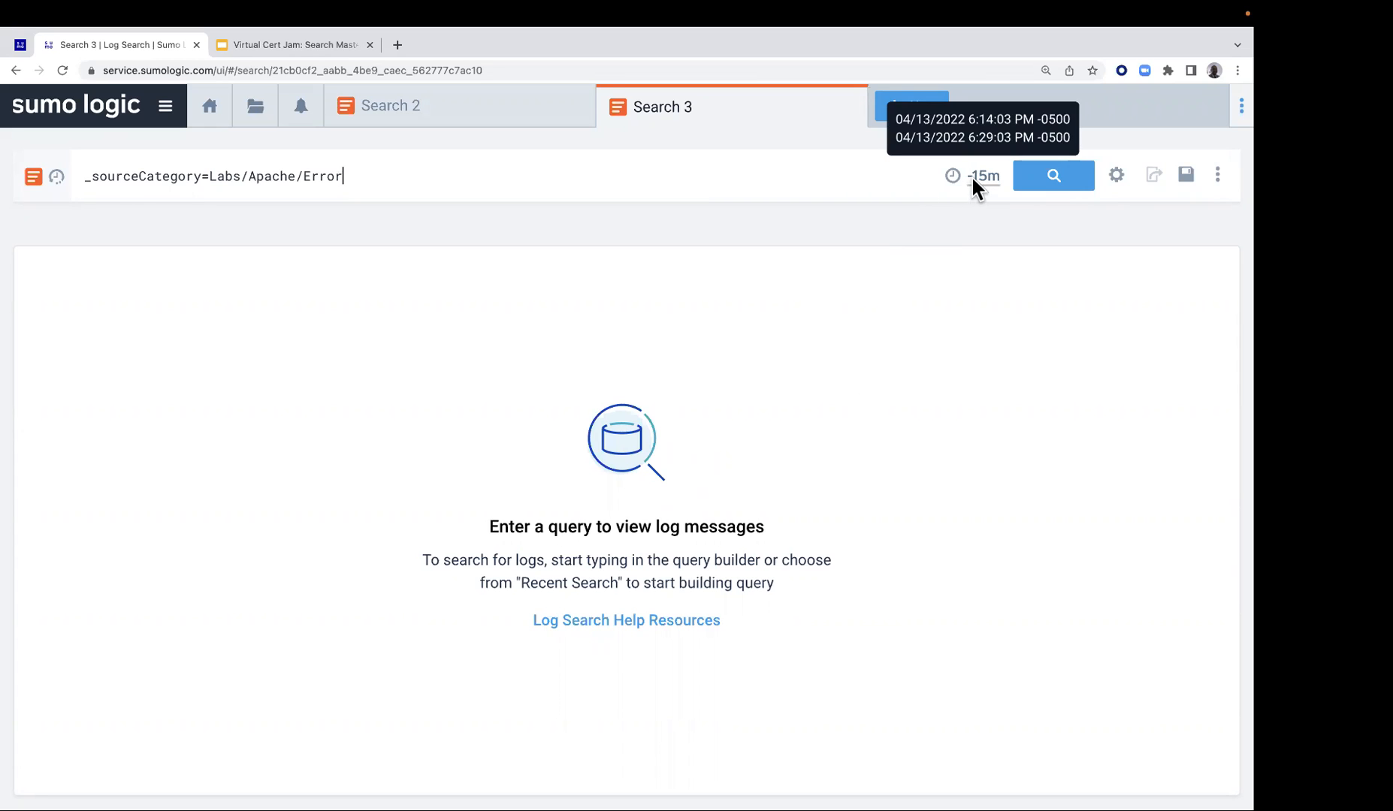
pyautogui.click(972, 178)
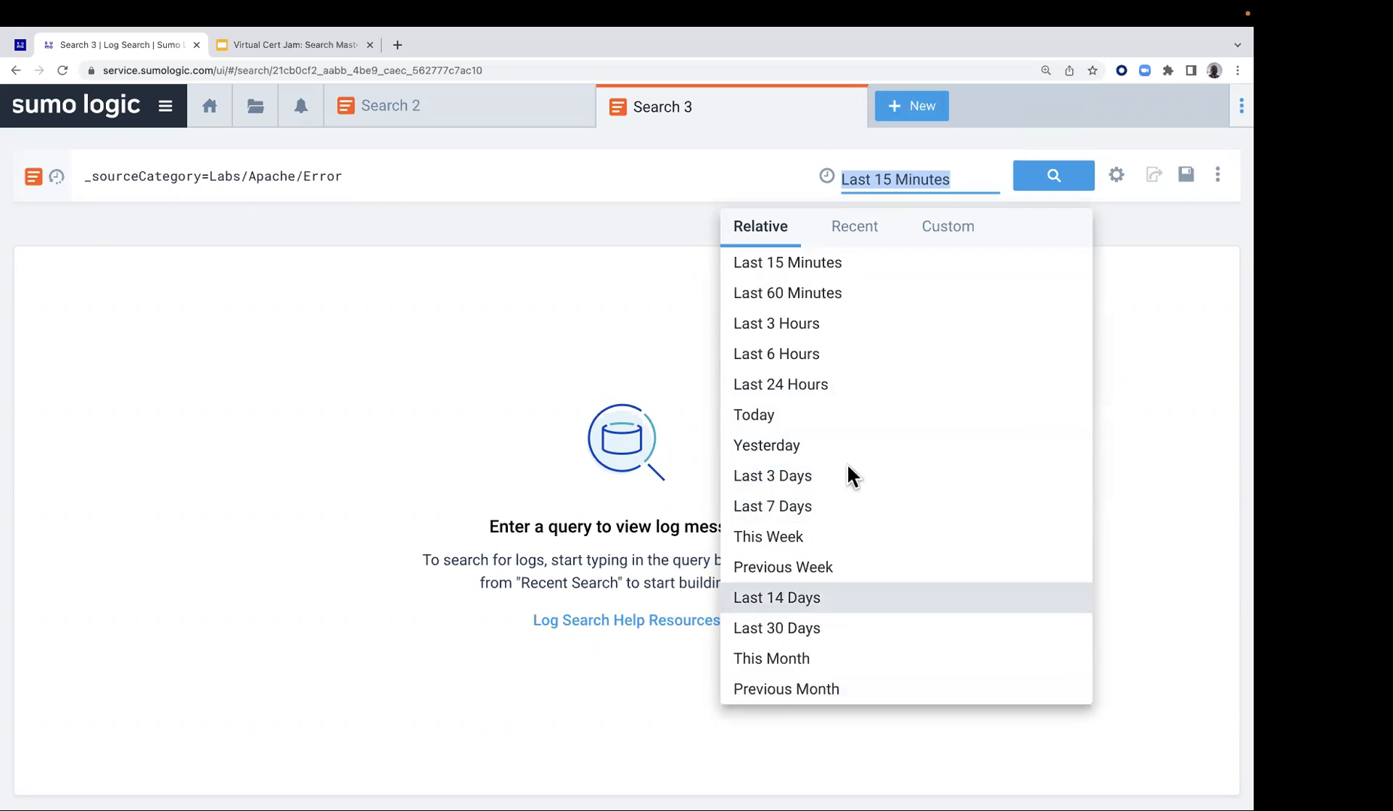
pyautogui.click(854, 227)
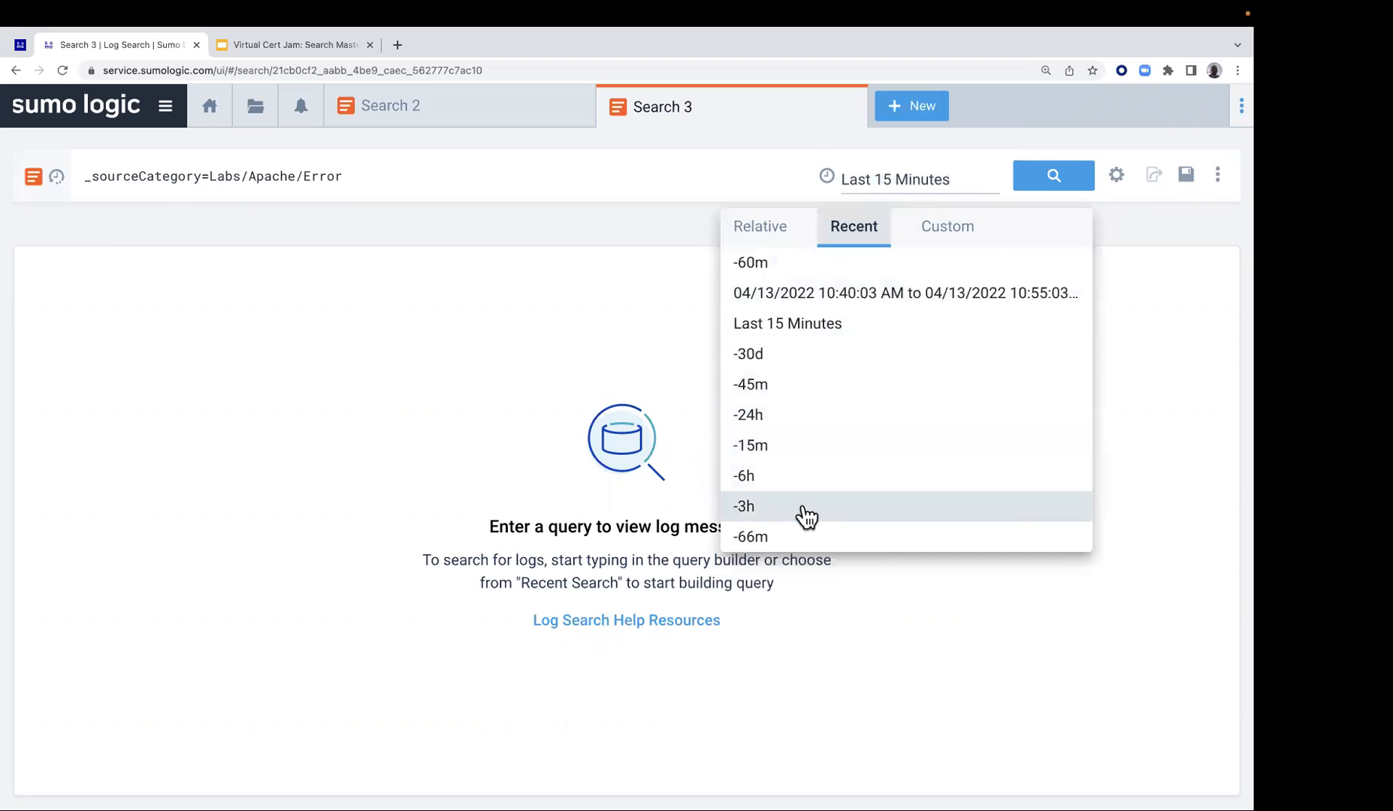
pyautogui.click(947, 234)
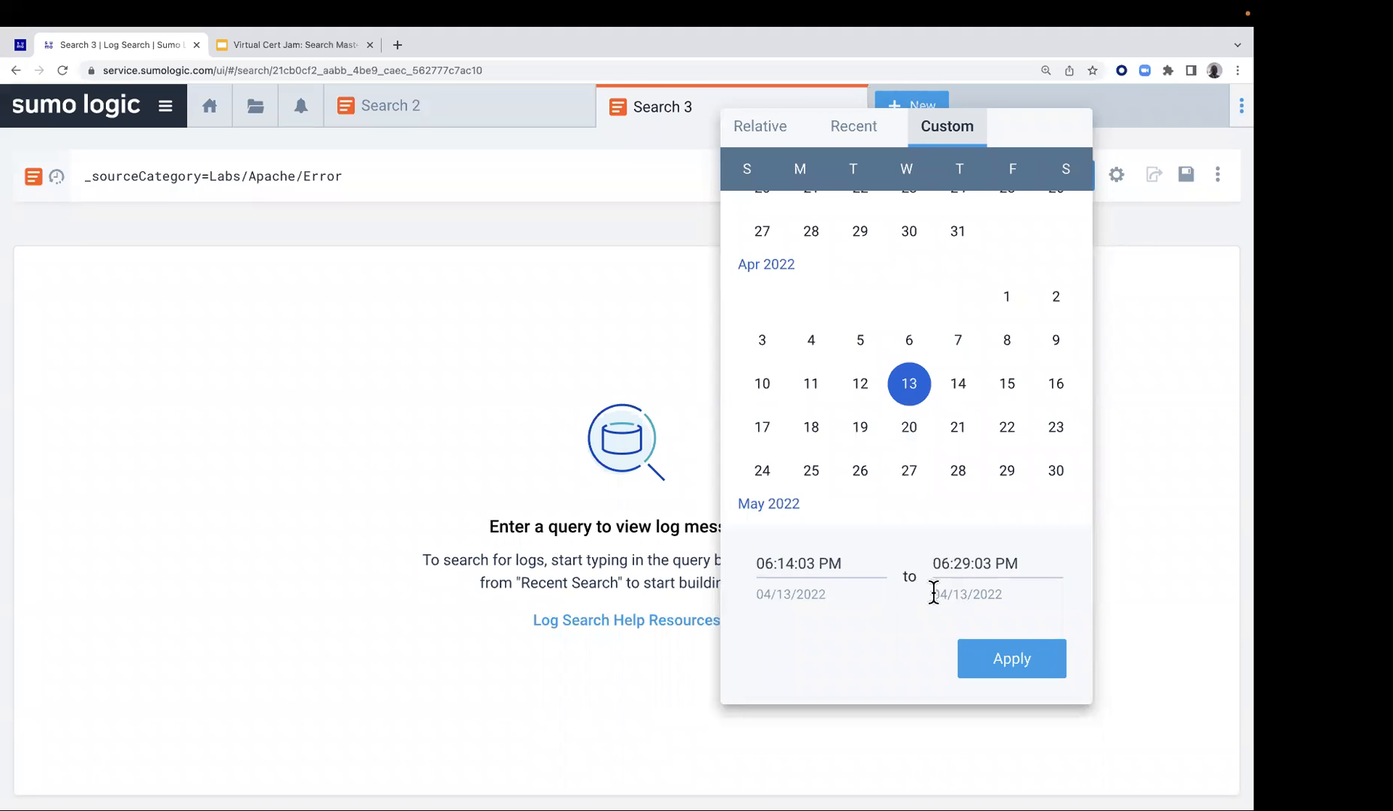
pyautogui.click(685, 166)
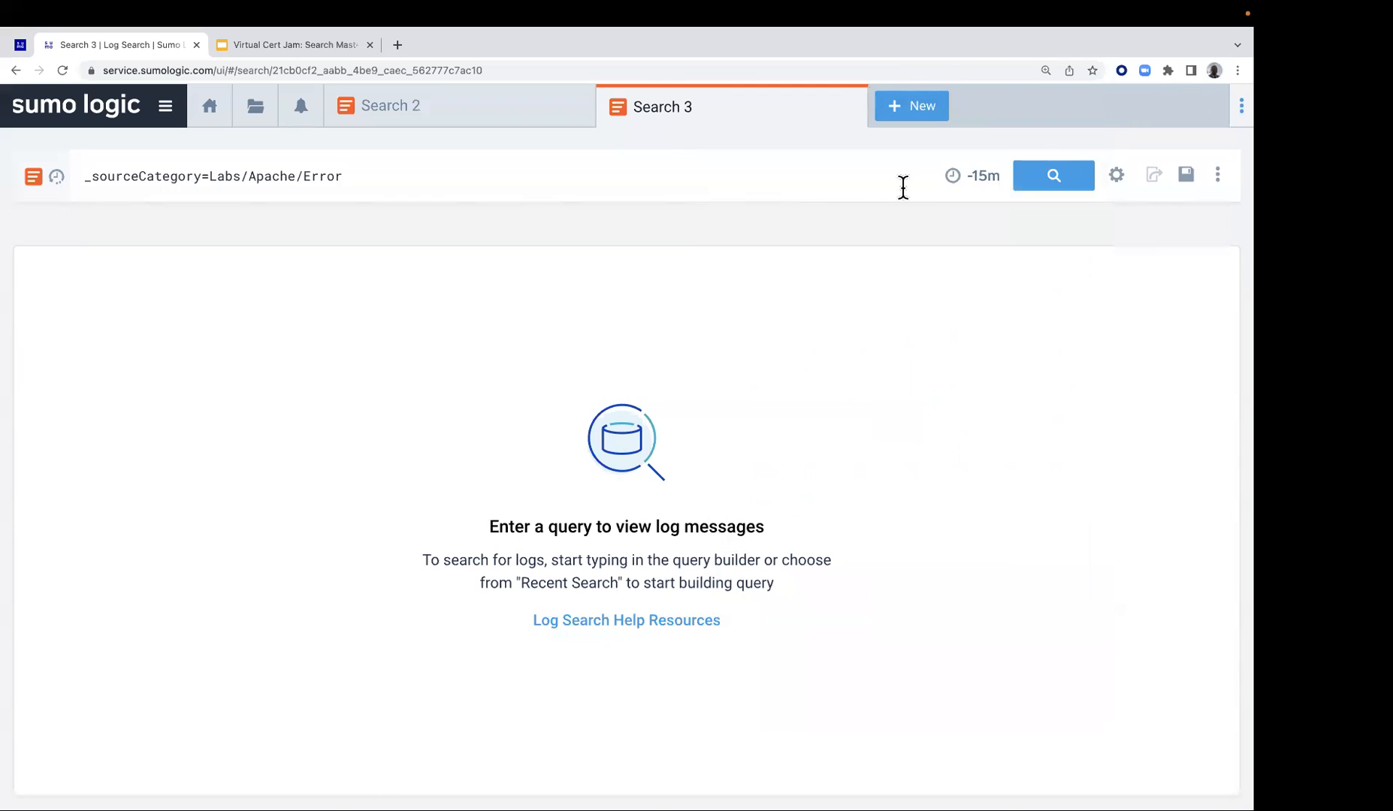
# Set the search's time range to -45m, run it, and look over the returned error messages
pyautogui.click(974, 177)
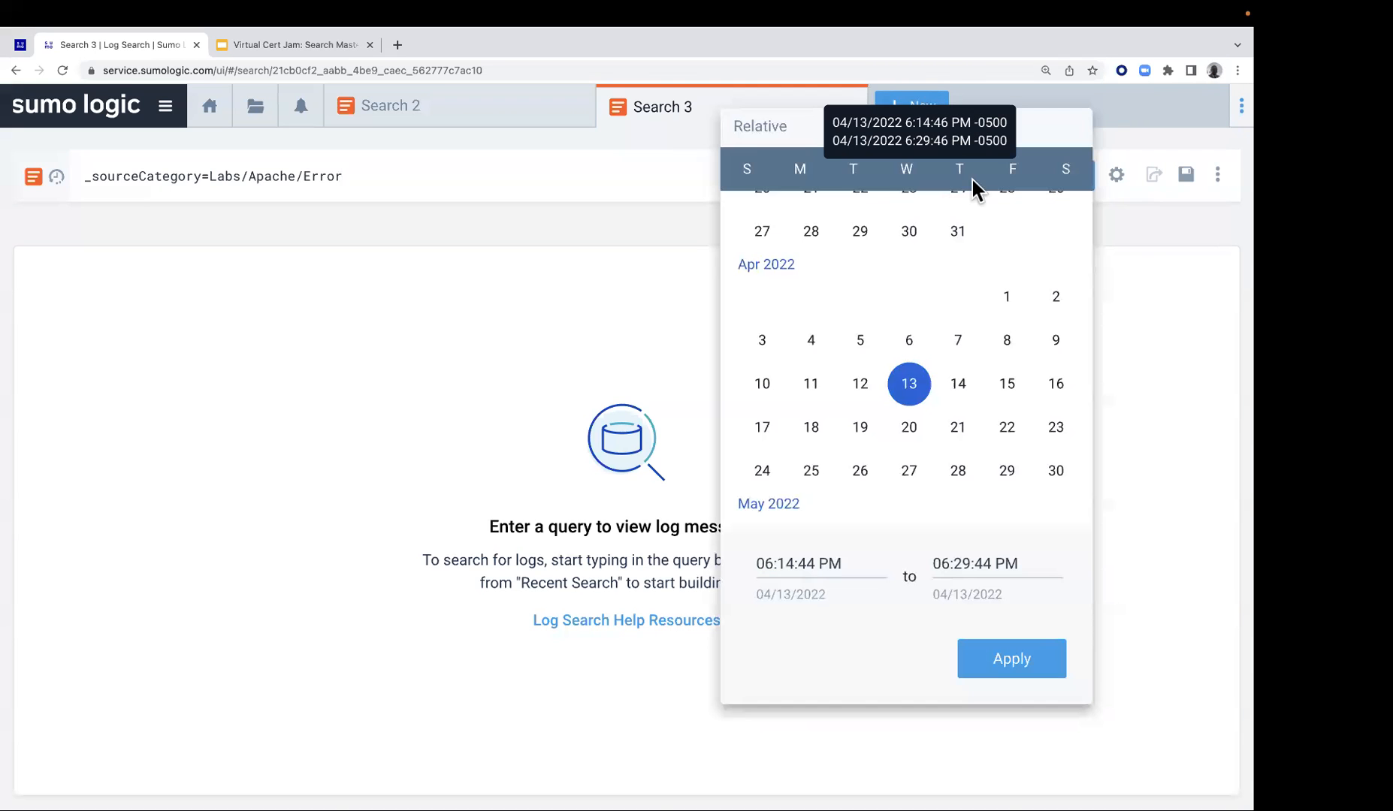
pyautogui.click(758, 136)
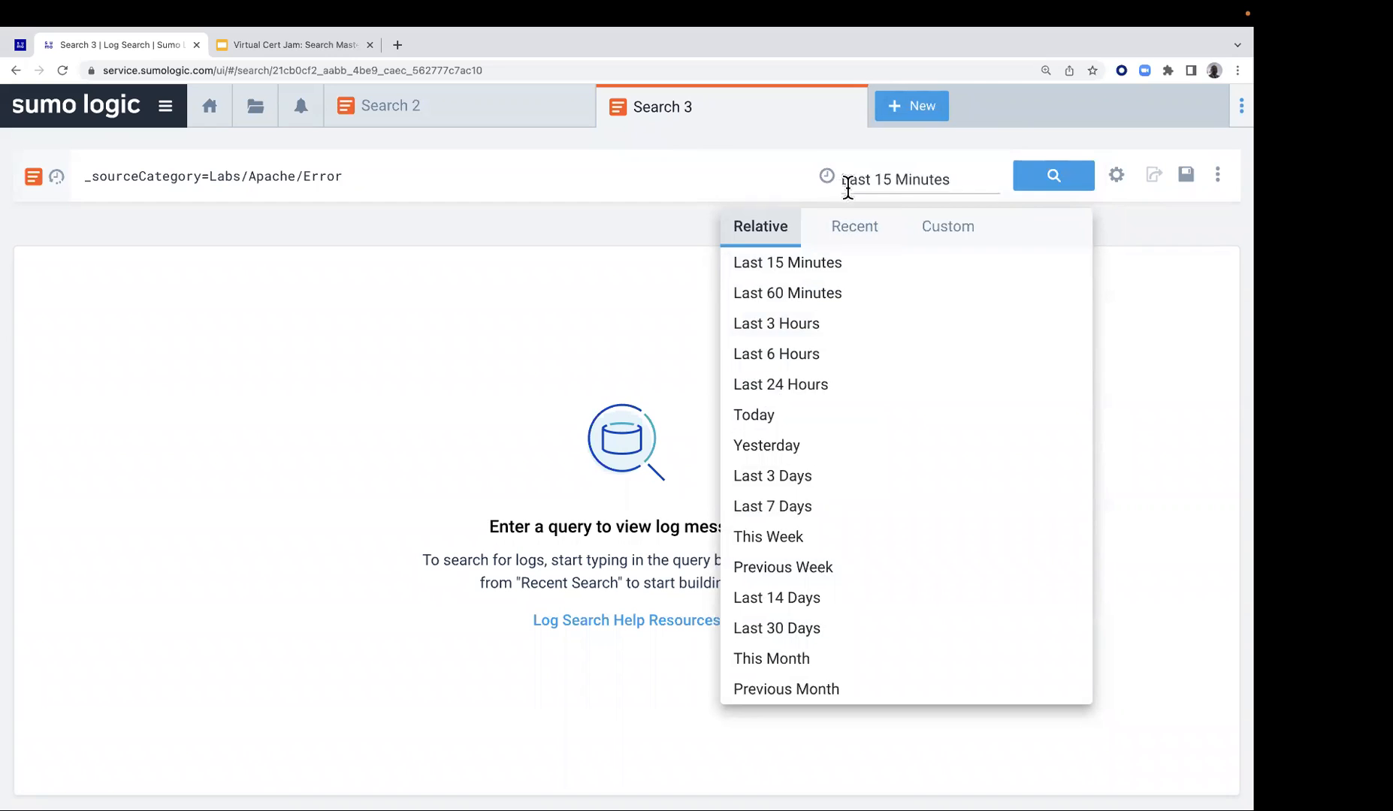
pyautogui.moveTo(840, 184); pyautogui.dragTo(983, 186)
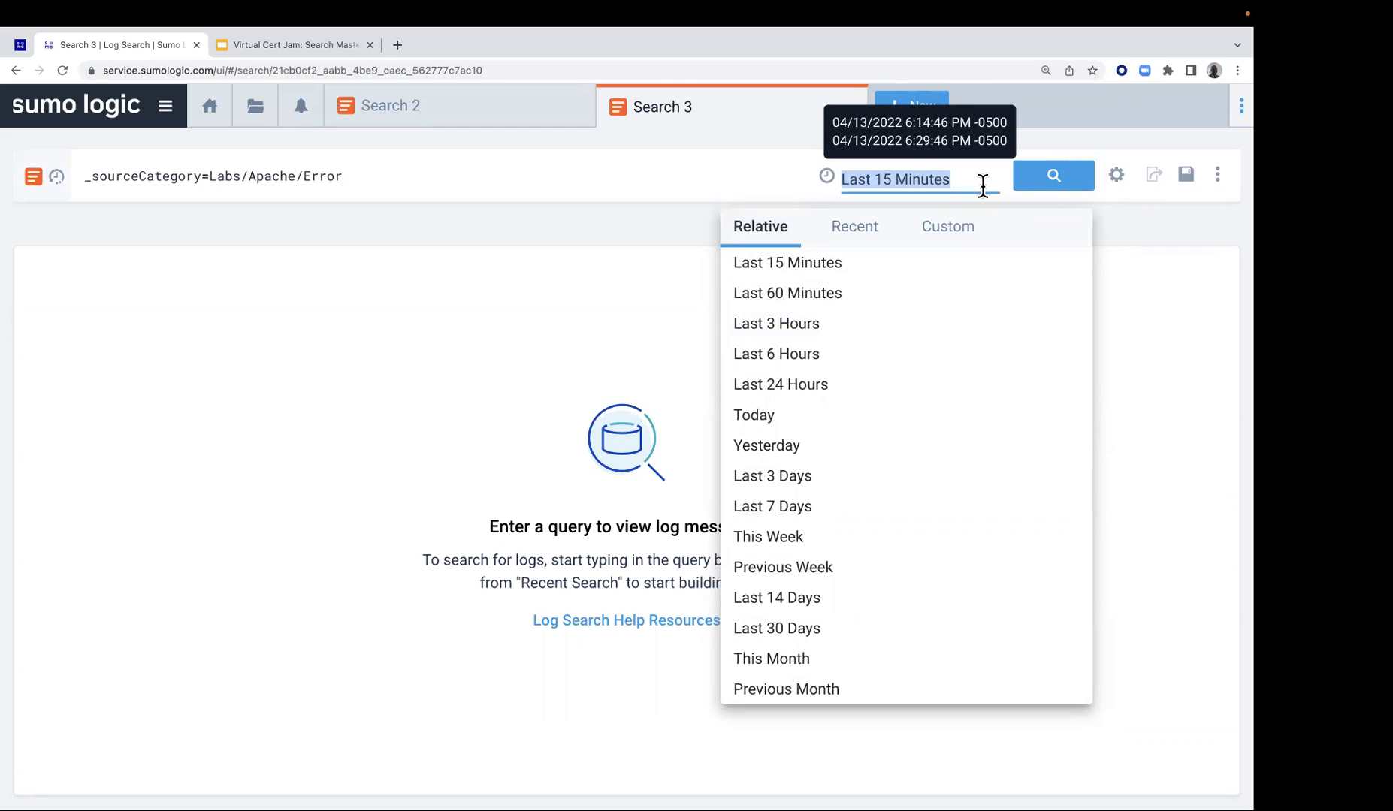
pyautogui.write('-')
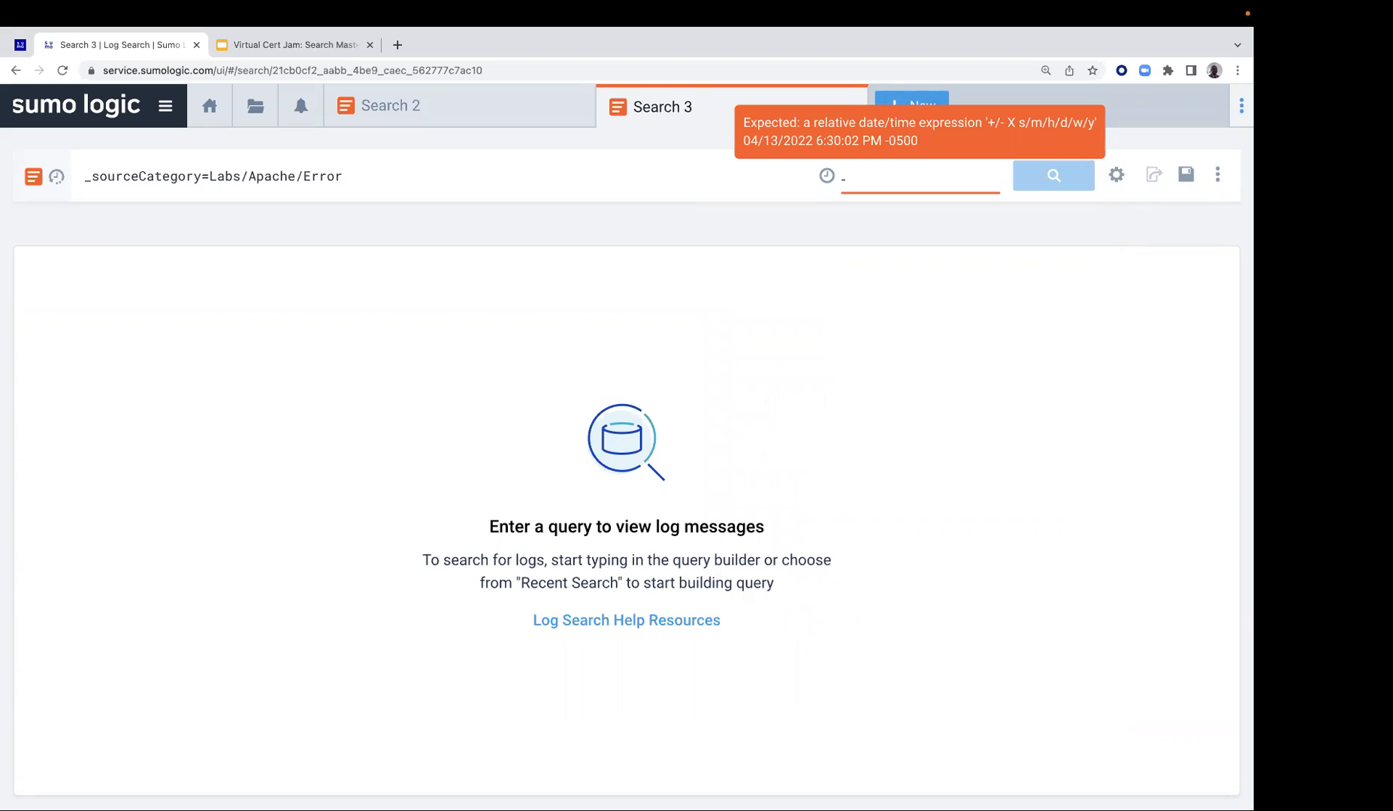
pyautogui.write('45m')
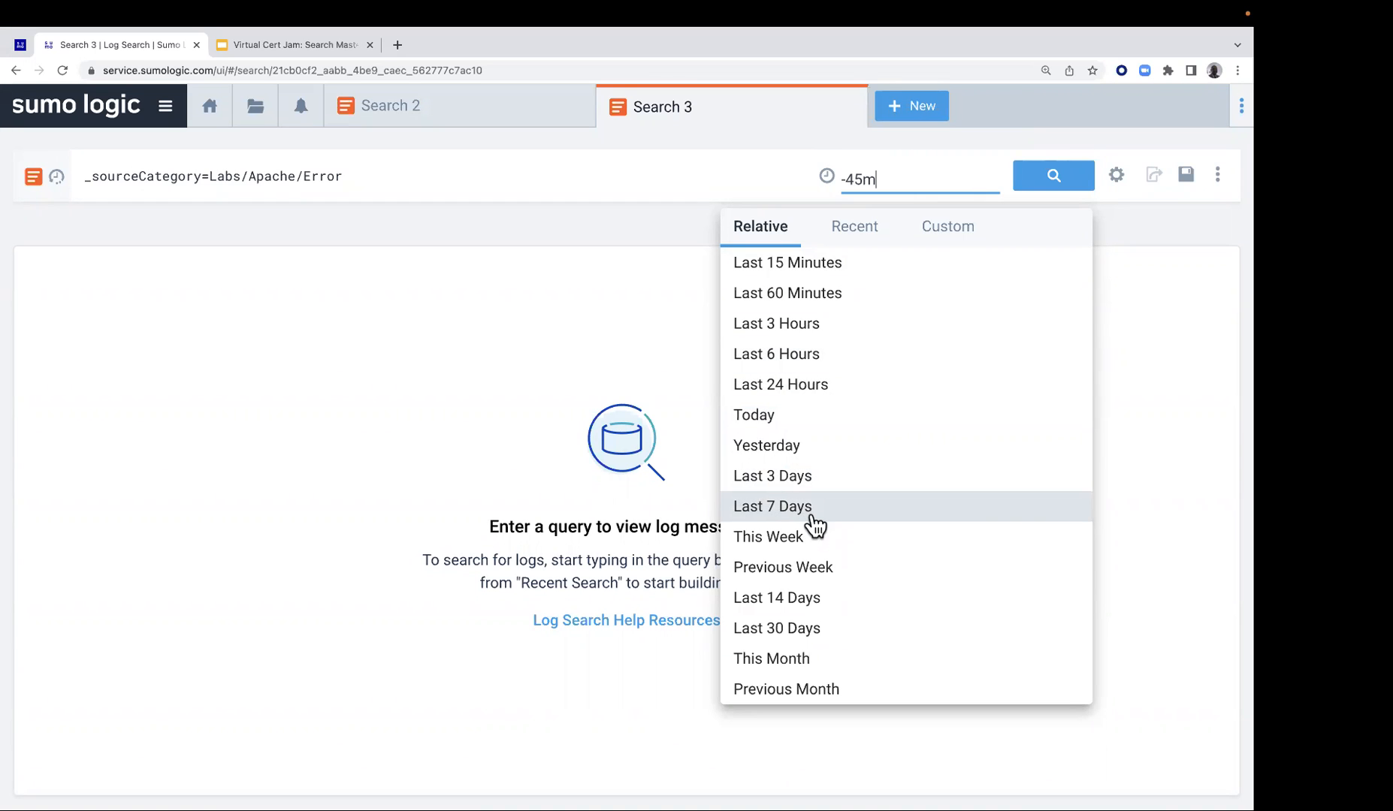
pyautogui.moveTo(847, 188)
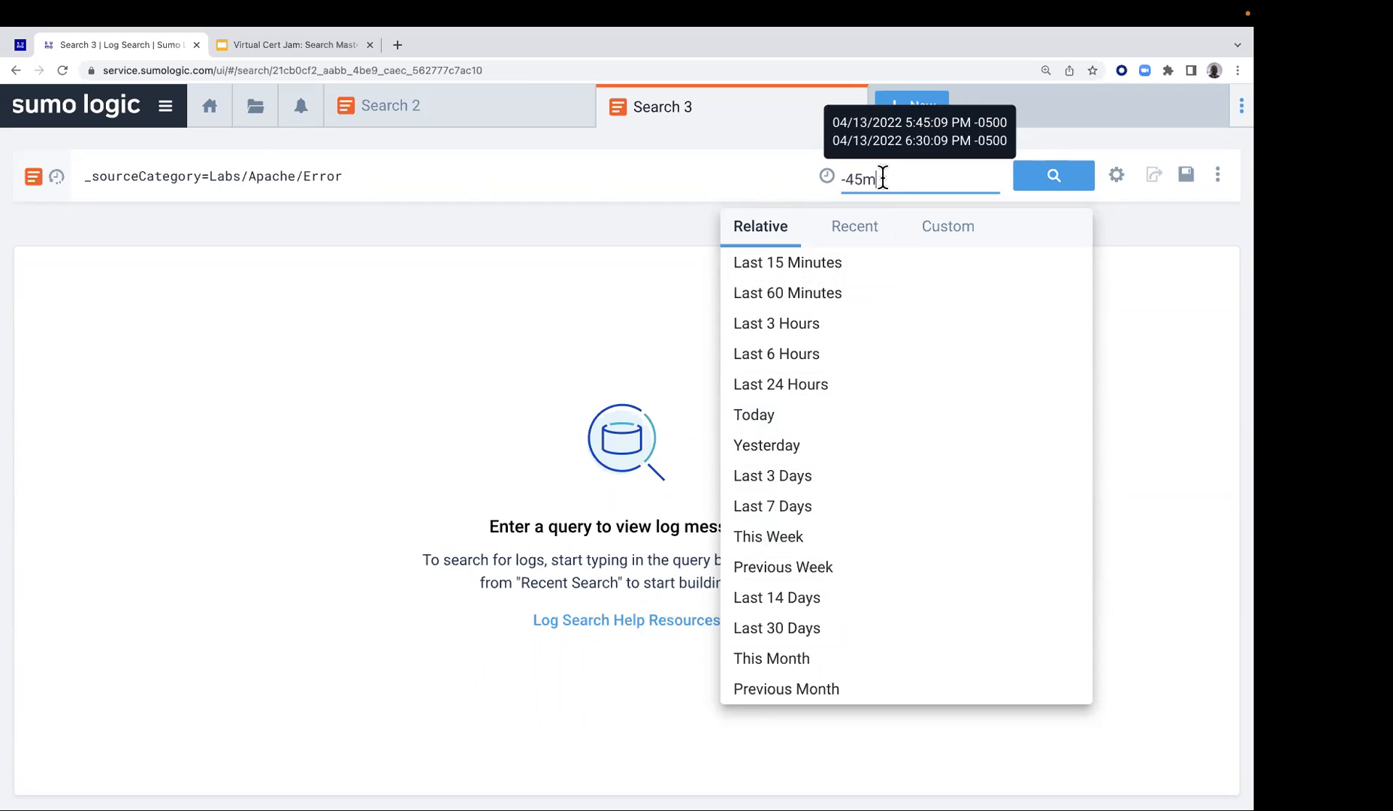
pyautogui.click(1043, 180)
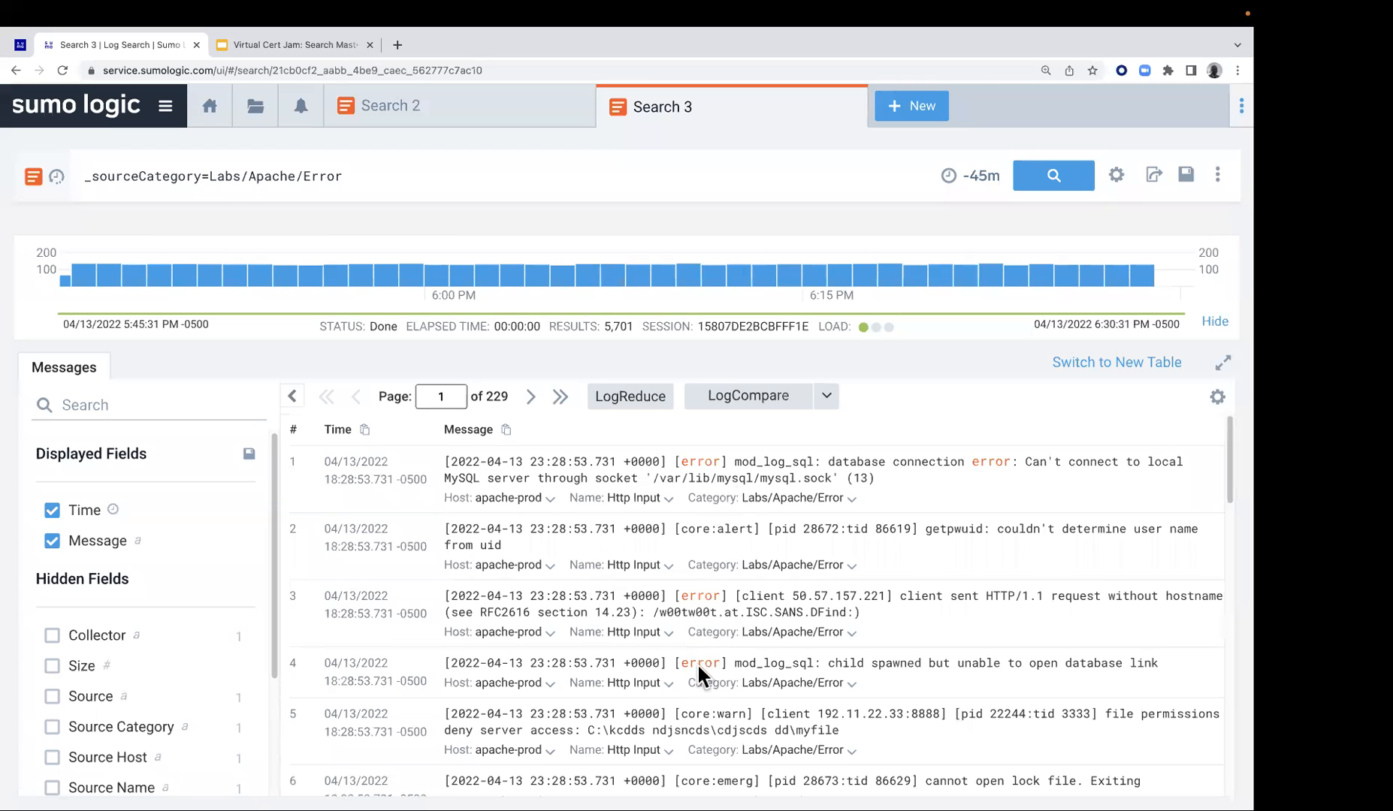
pyautogui.scroll(-3, 687, 650)
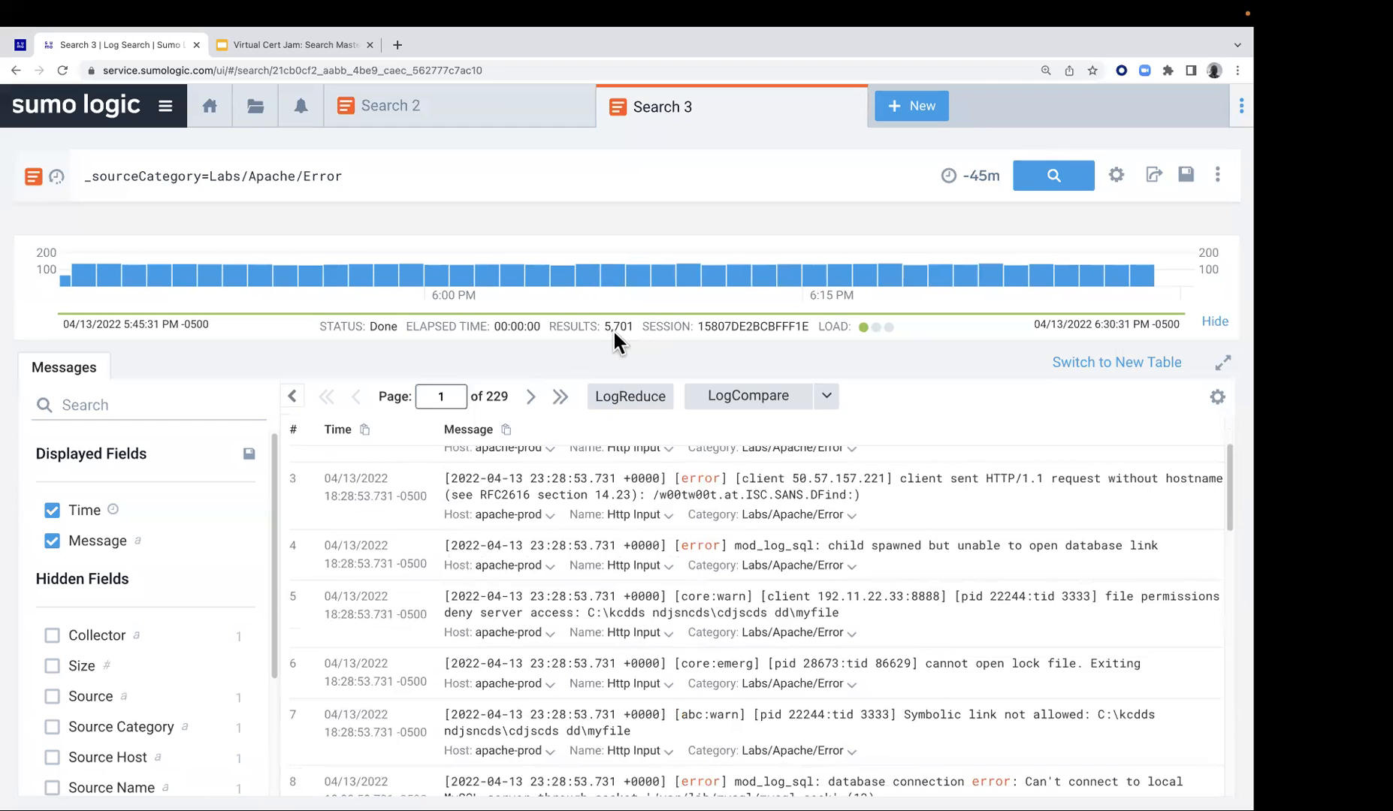
pyautogui.click(464, 398)
# Return to the Lab 1 page and copy the fifth query, _sourceCategory=Labs/Apache/Error OR _sourceCategory=Labs/Apache/Access
pyautogui.click(21, 44)
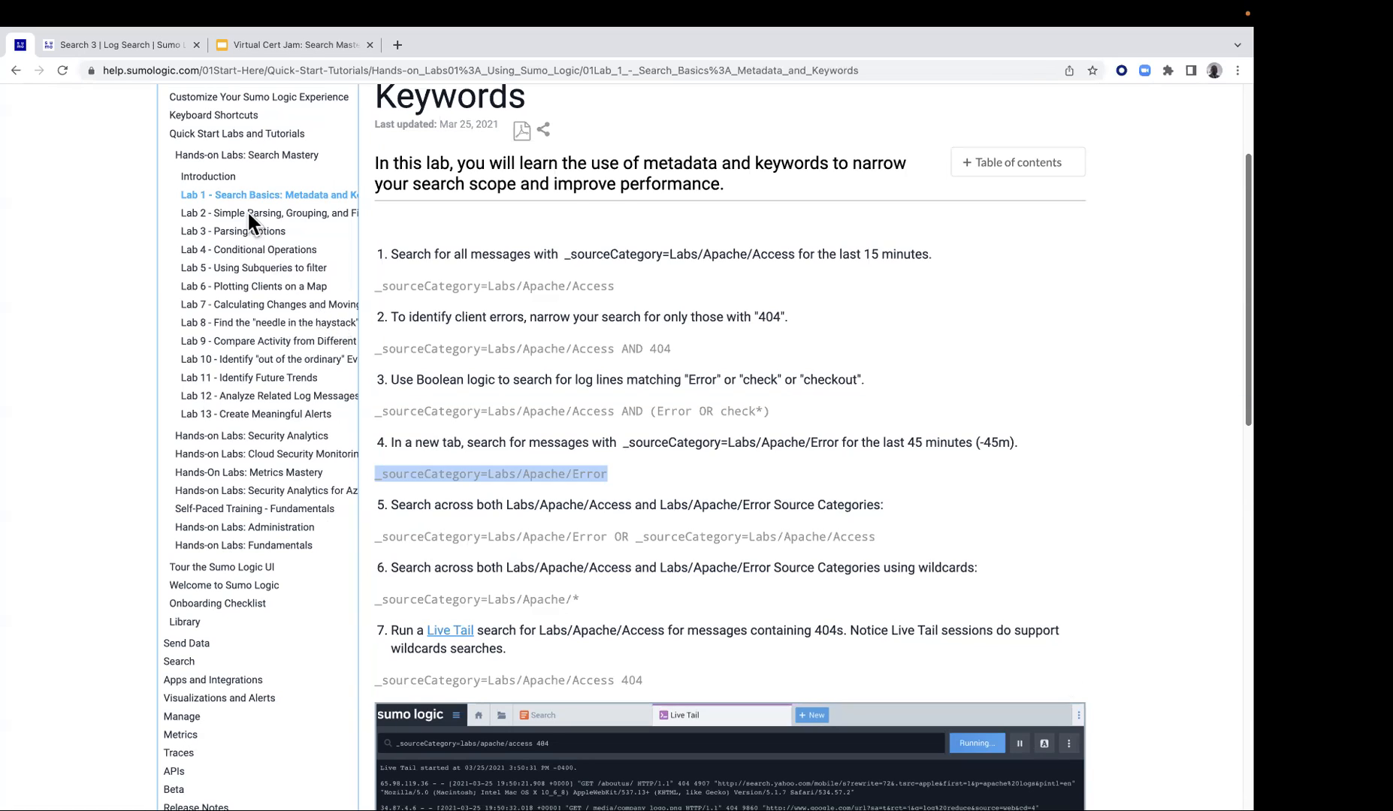
pyautogui.click(163, 46)
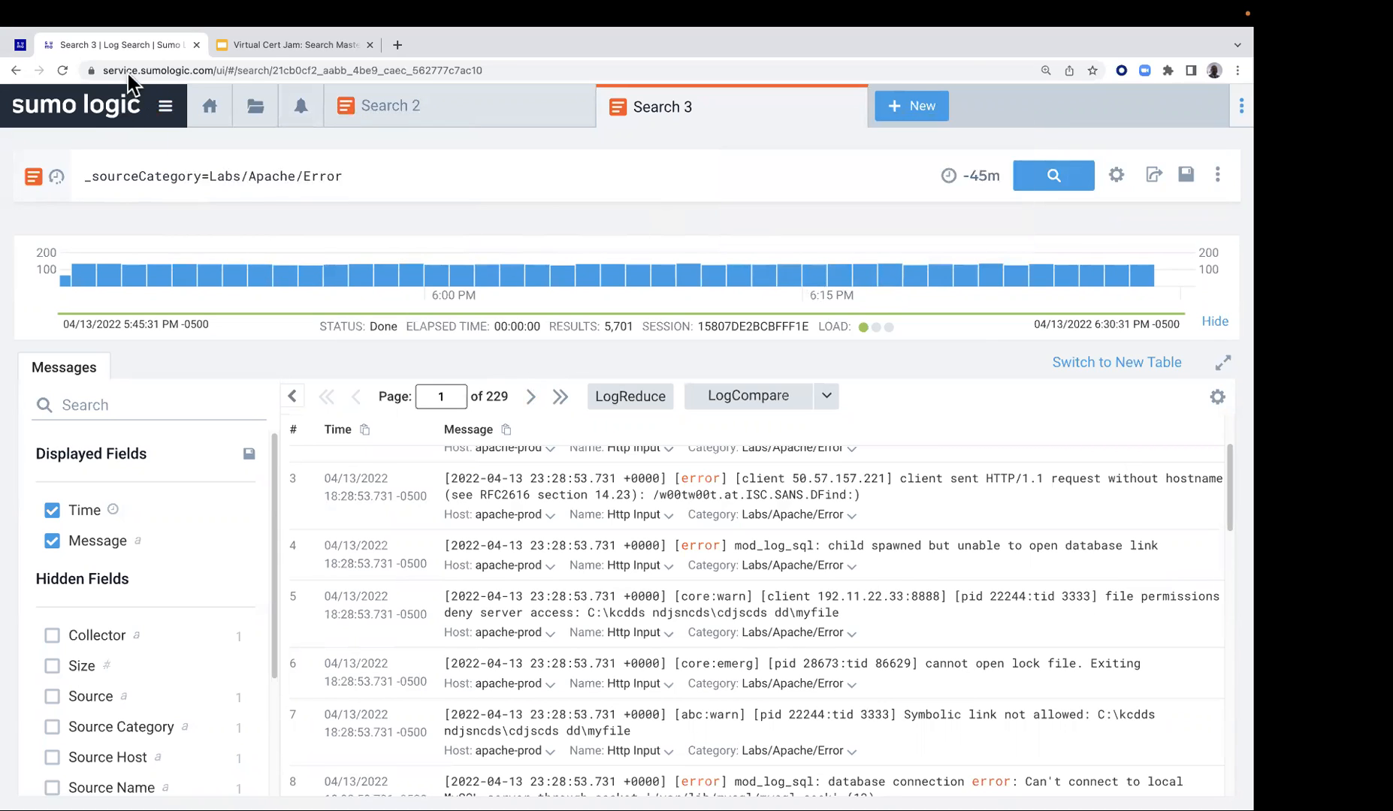
pyautogui.click(20, 44)
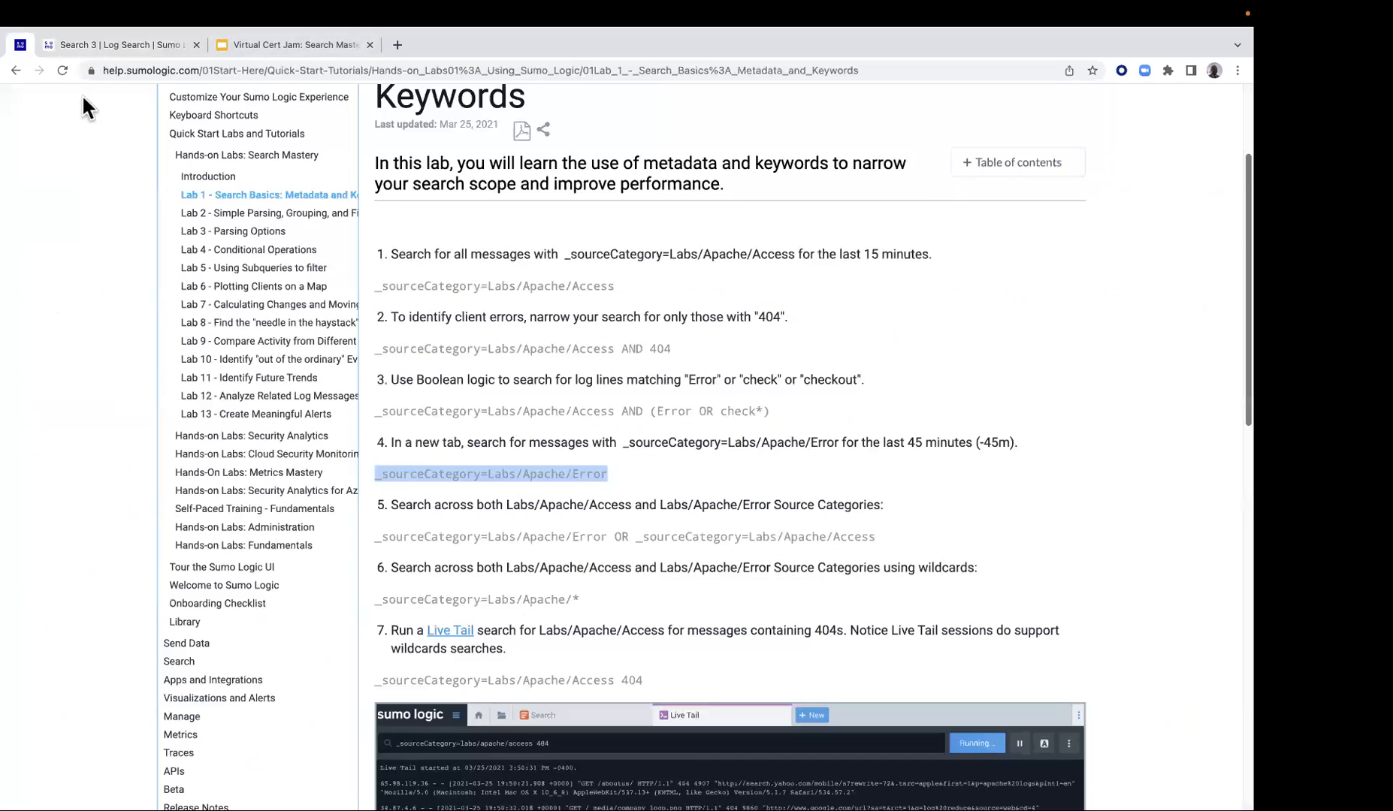
pyautogui.scroll(-2, 489, 347)
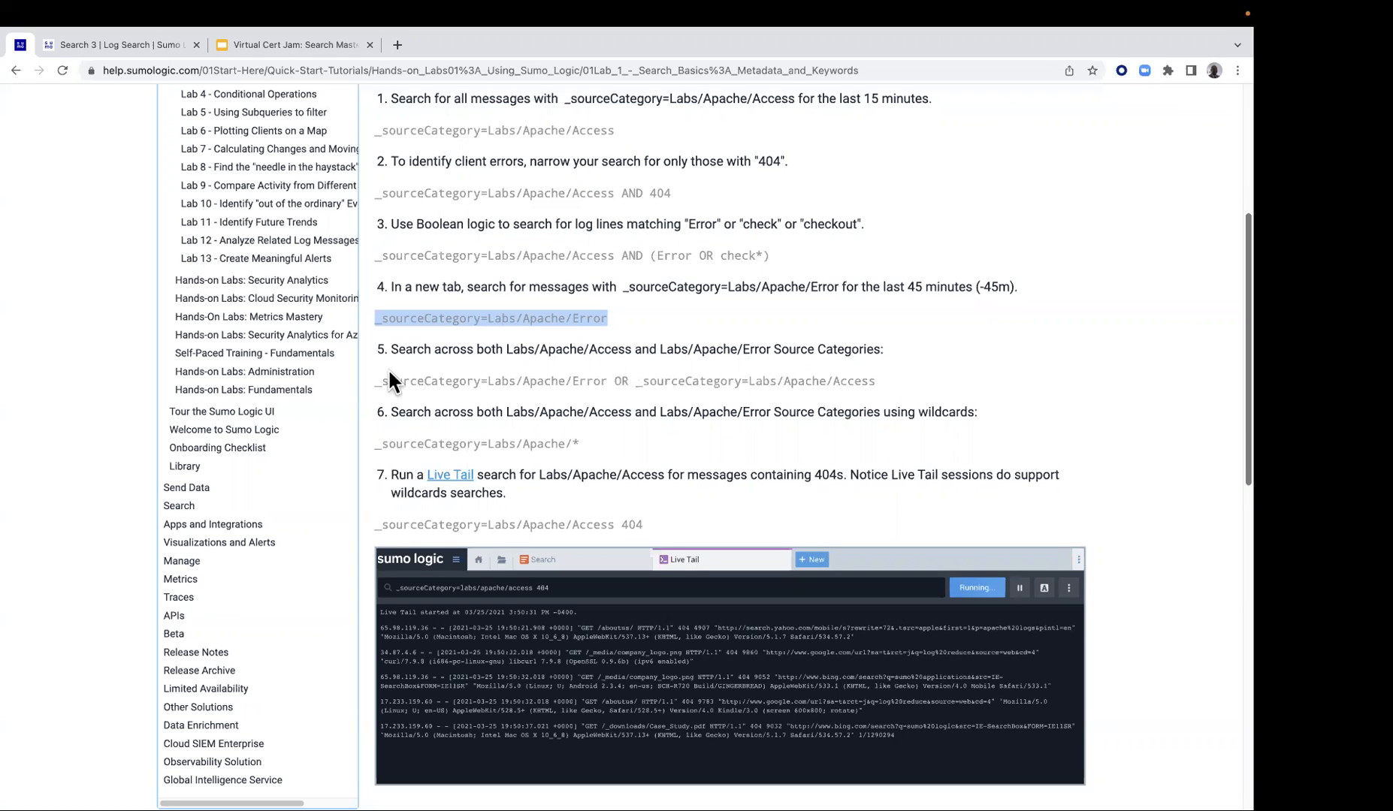
pyautogui.moveTo(376, 381); pyautogui.dragTo(877, 384)
pyautogui.rightClick(822, 383)
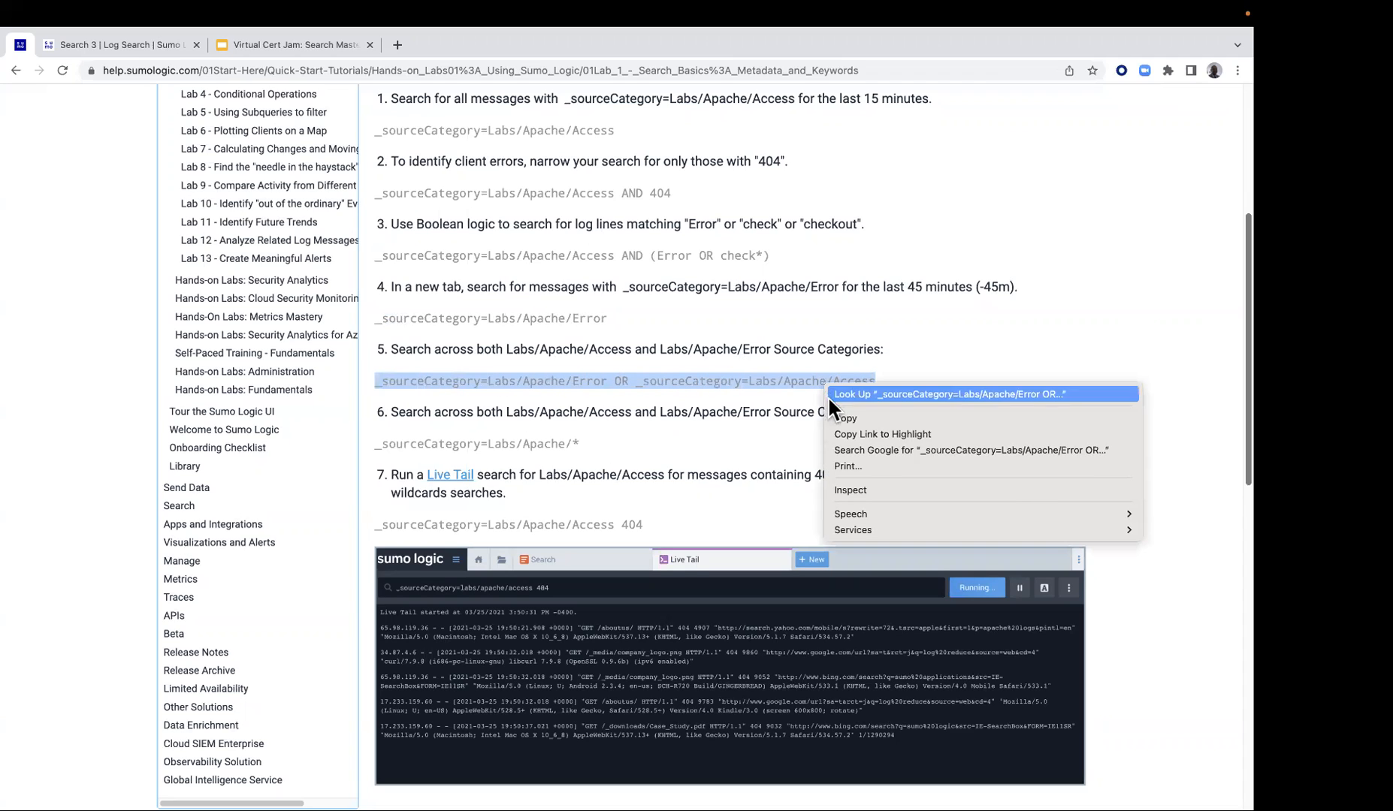
pyautogui.click(837, 418)
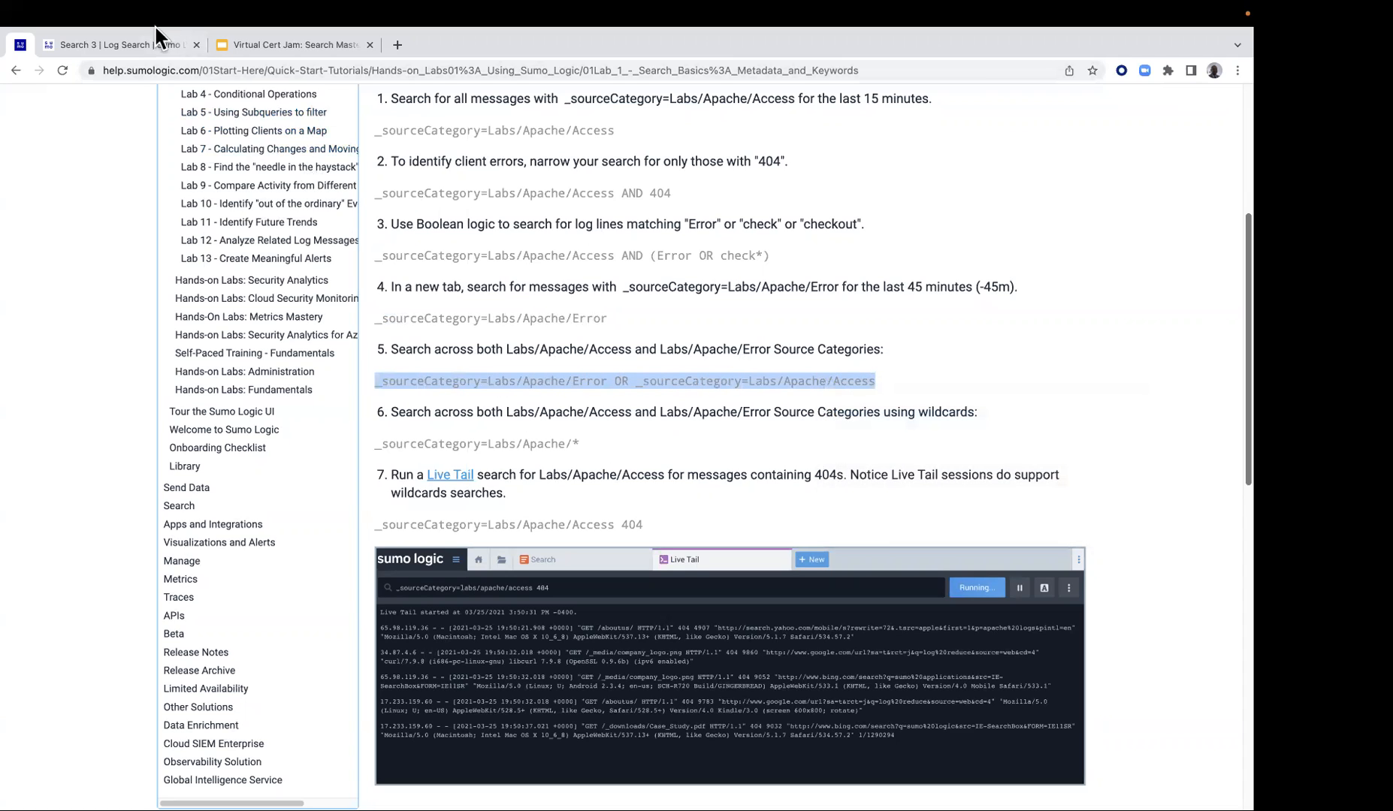
# Open another new log search in Sumo Logic and paste the copied query covering both the Error and Access source categories
pyautogui.click(112, 43)
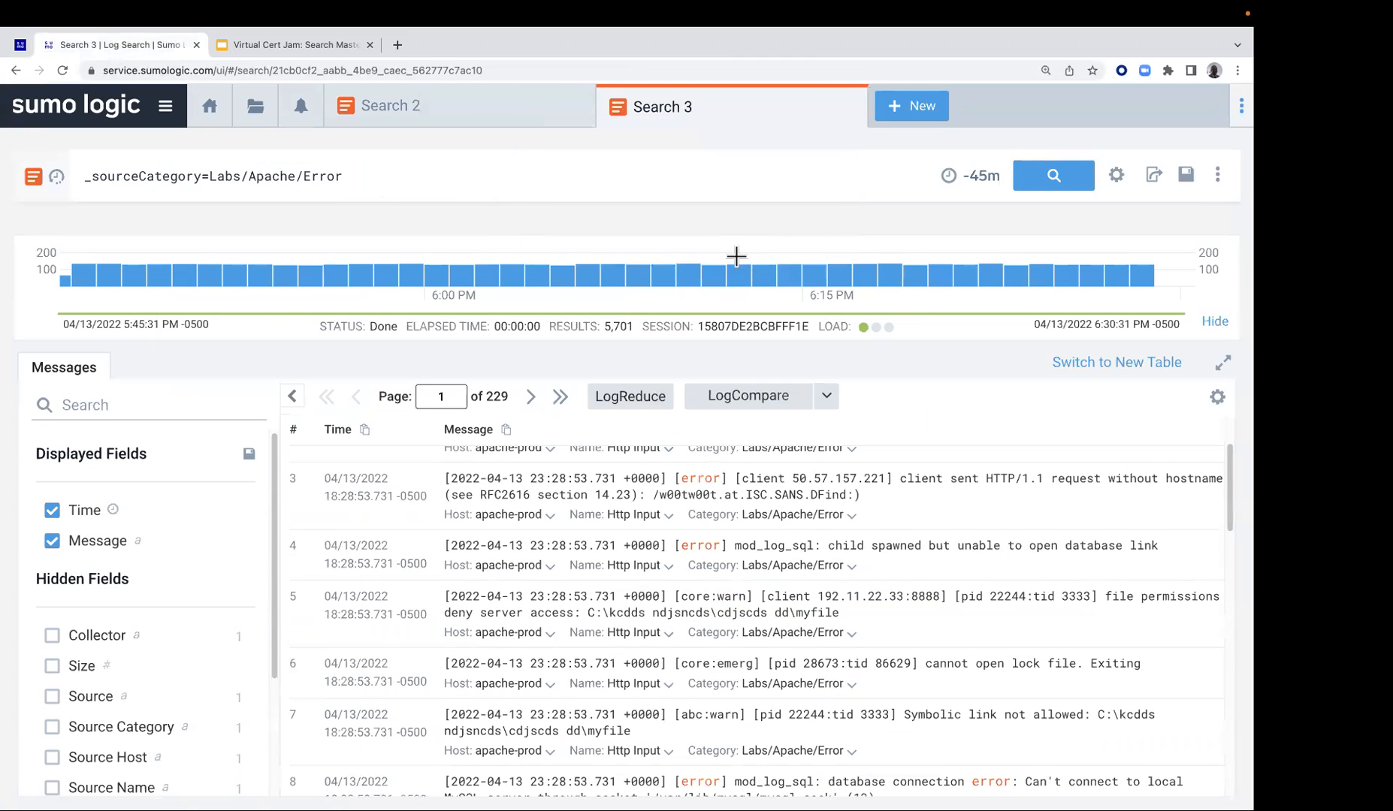
pyautogui.click(898, 111)
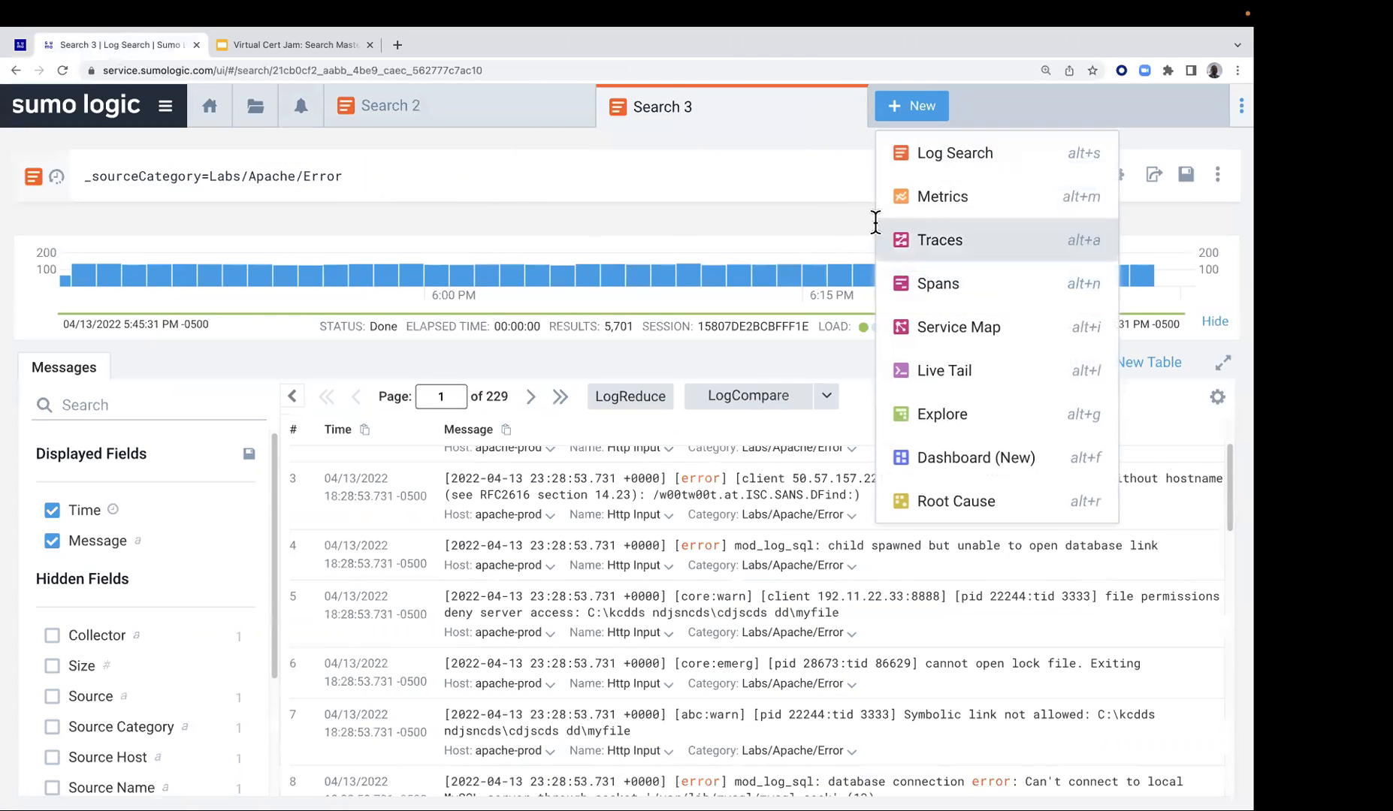
pyautogui.click(950, 154)
pyautogui.click(498, 181)
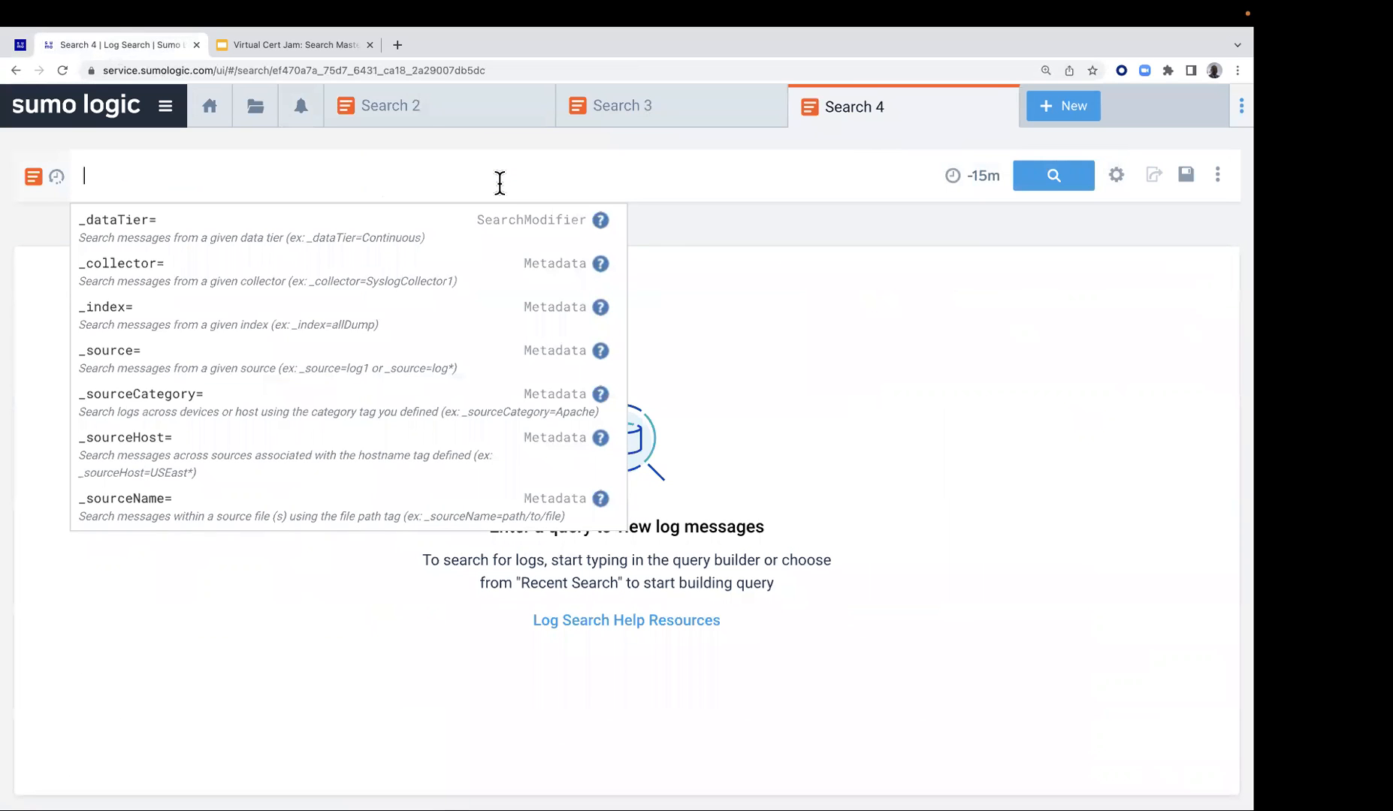
pyautogui.press('super+v')
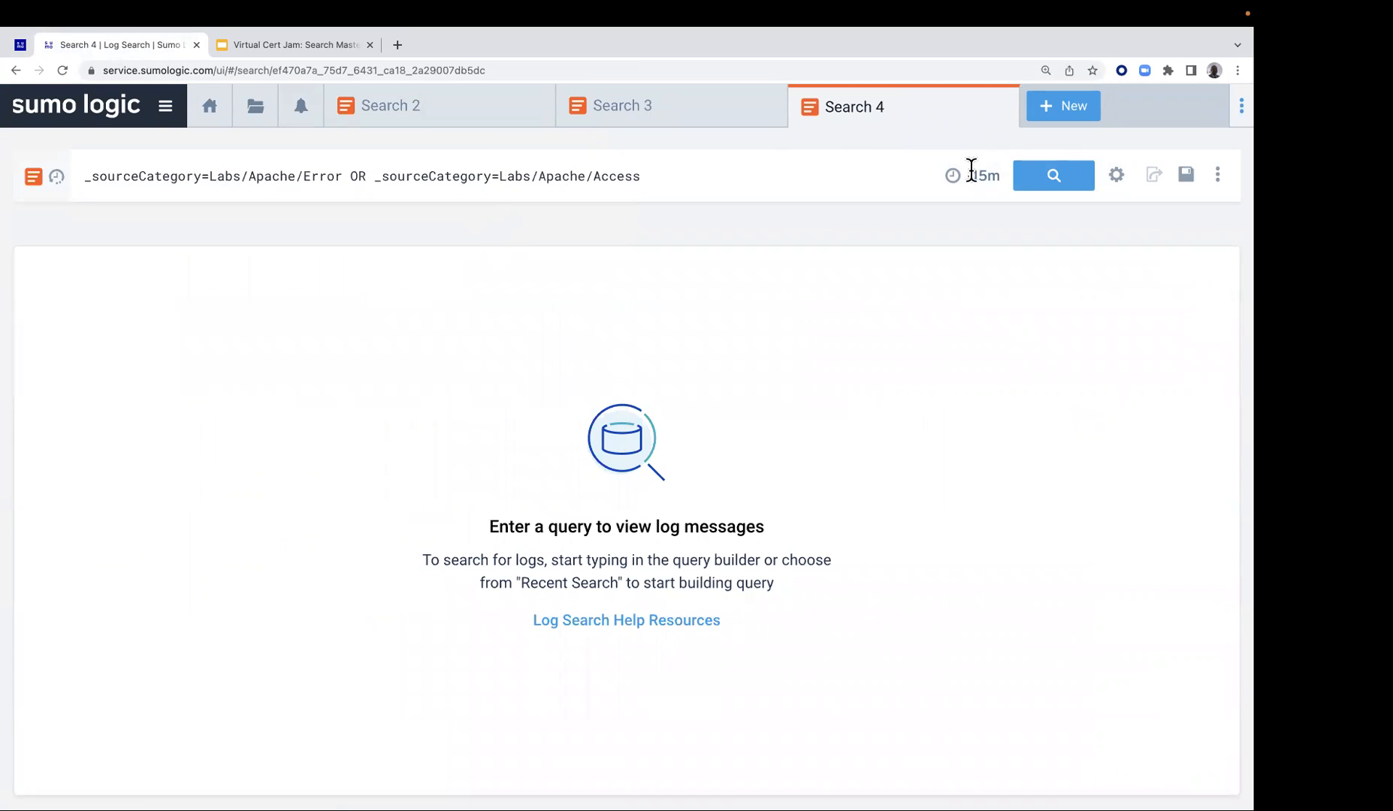
# Reuse the recent -45m time range for the combined Error and Access query and run the search
pyautogui.click(974, 180)
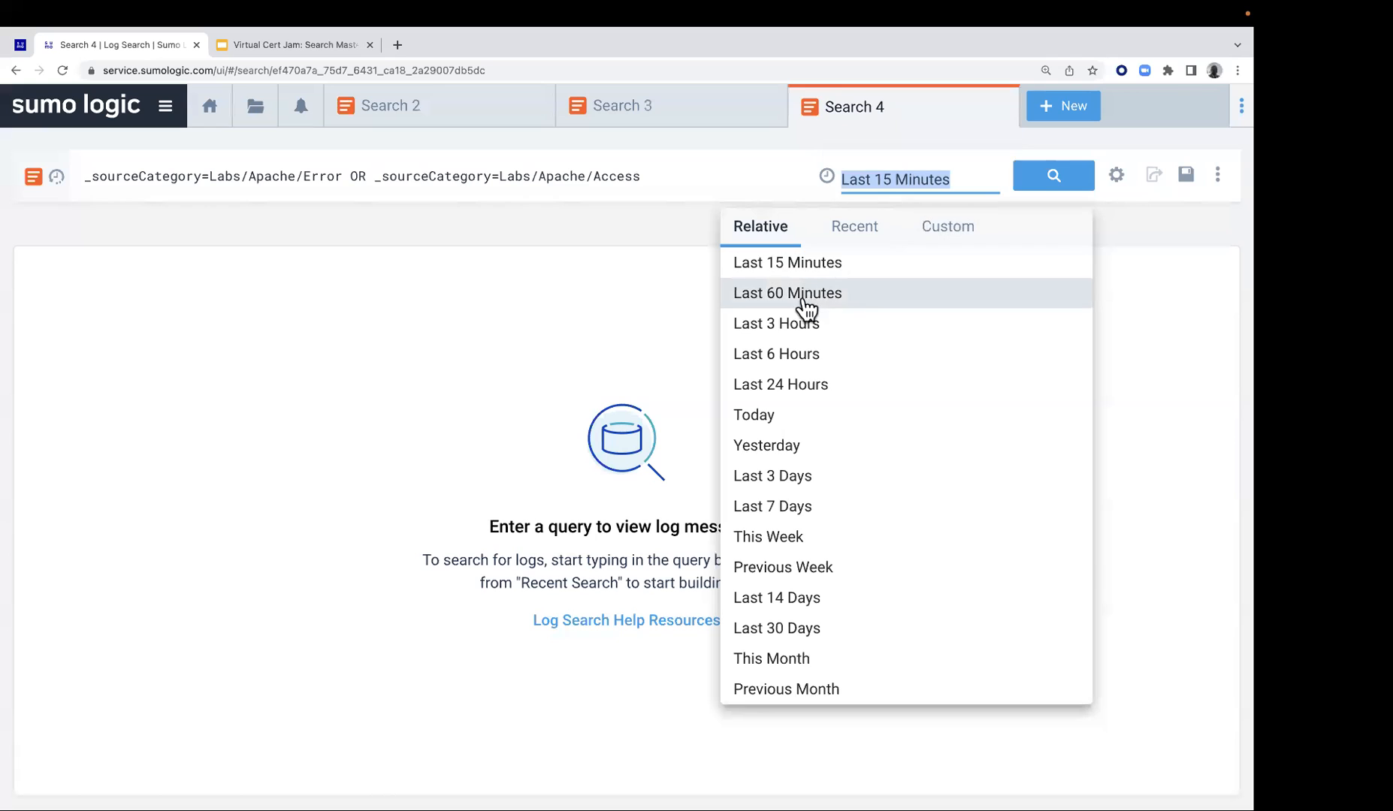
pyautogui.click(866, 229)
pyautogui.click(781, 261)
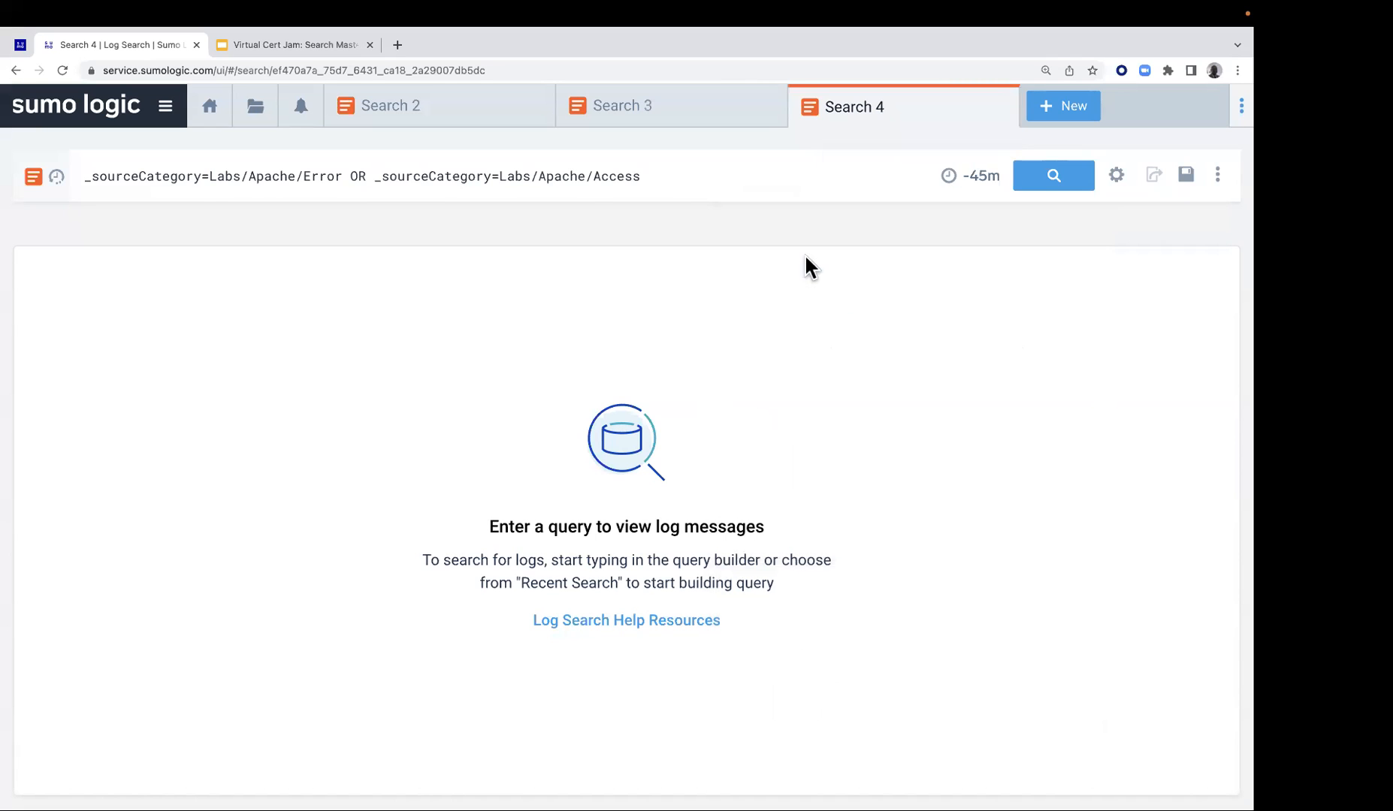
pyautogui.click(1041, 184)
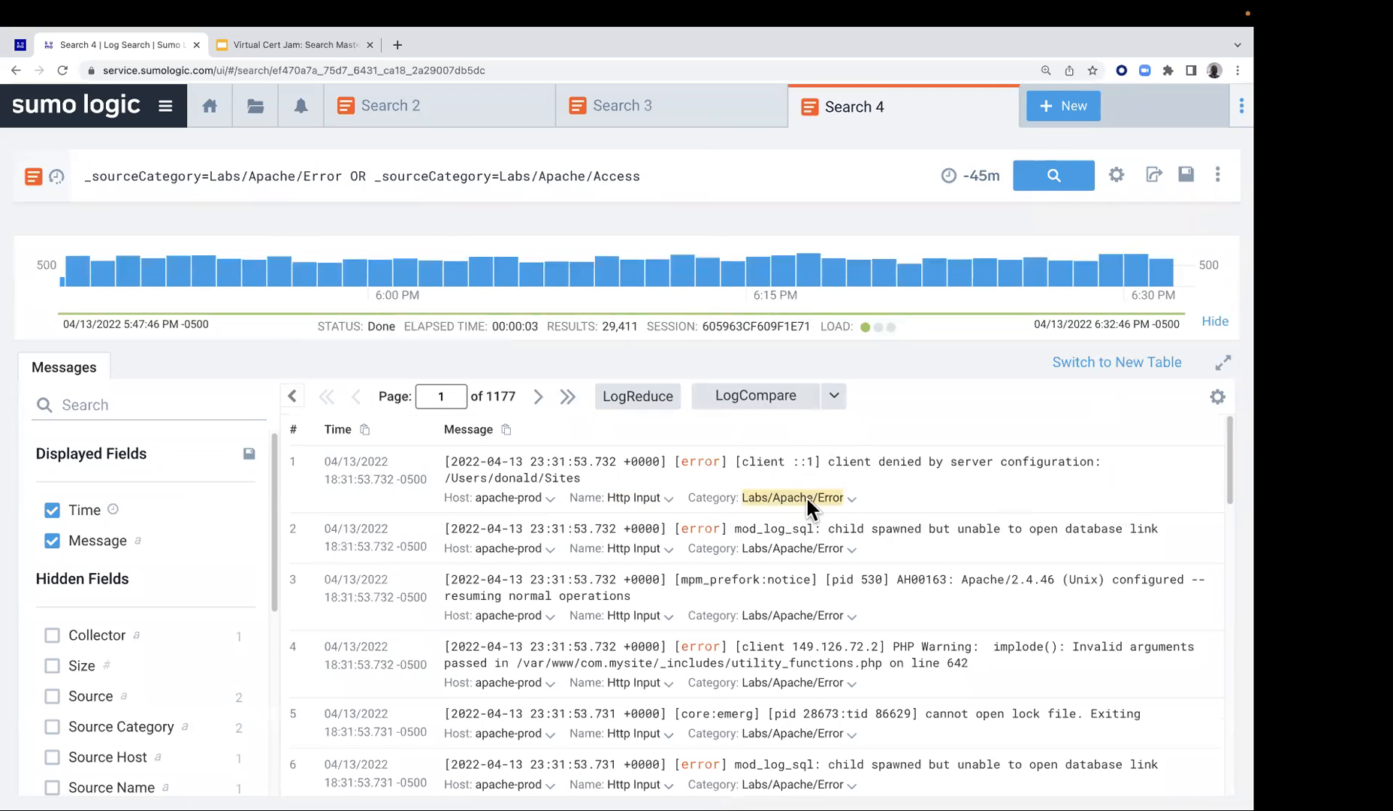
# Look through the combined search's messages and check the value breakdown of the hidden Source Category field
pyautogui.scroll(-2, 827, 646)
pyautogui.scroll(-5, 827, 709)
pyautogui.scroll(-6, 830, 711)
pyautogui.scroll(-3, 842, 702)
pyautogui.scroll(-4, 839, 702)
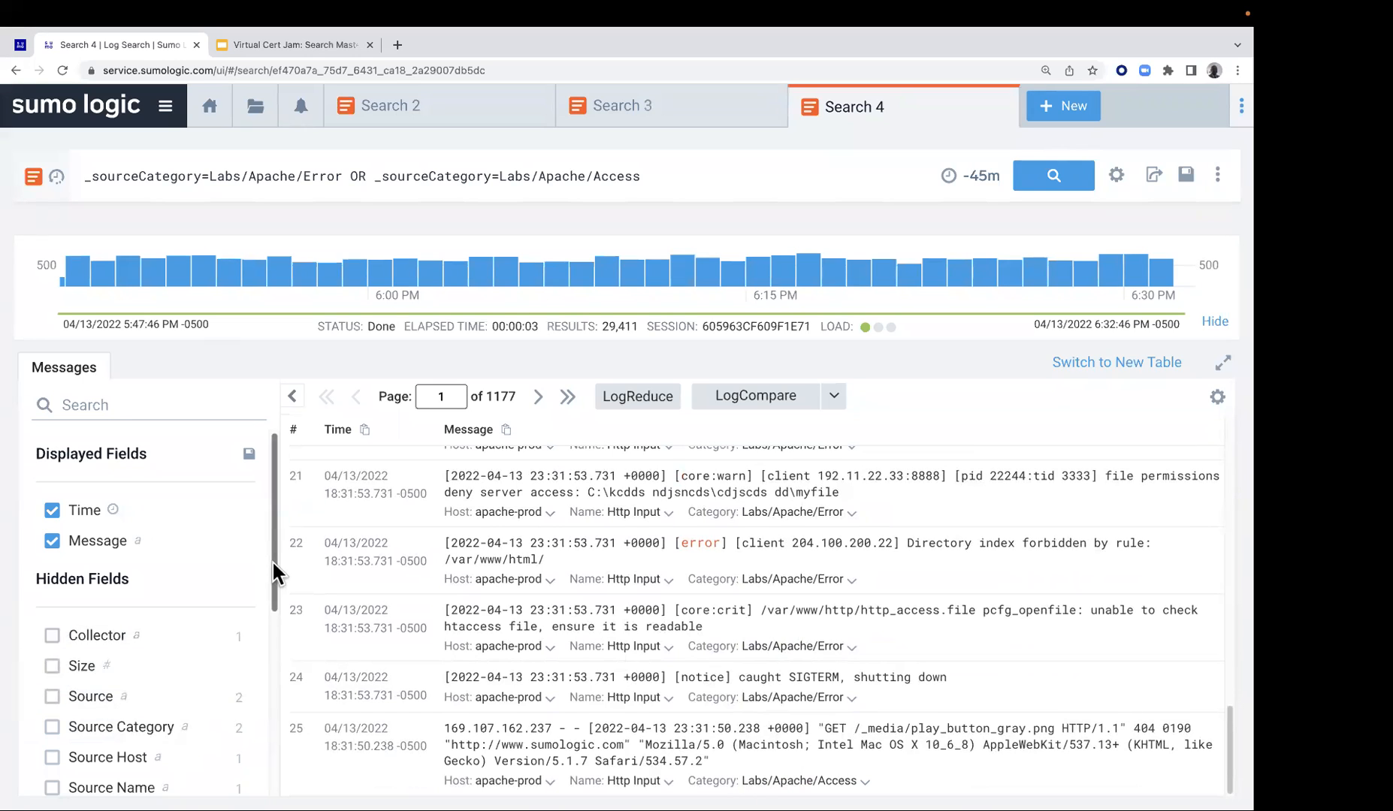
pyautogui.moveTo(272, 559); pyautogui.dragTo(272, 621)
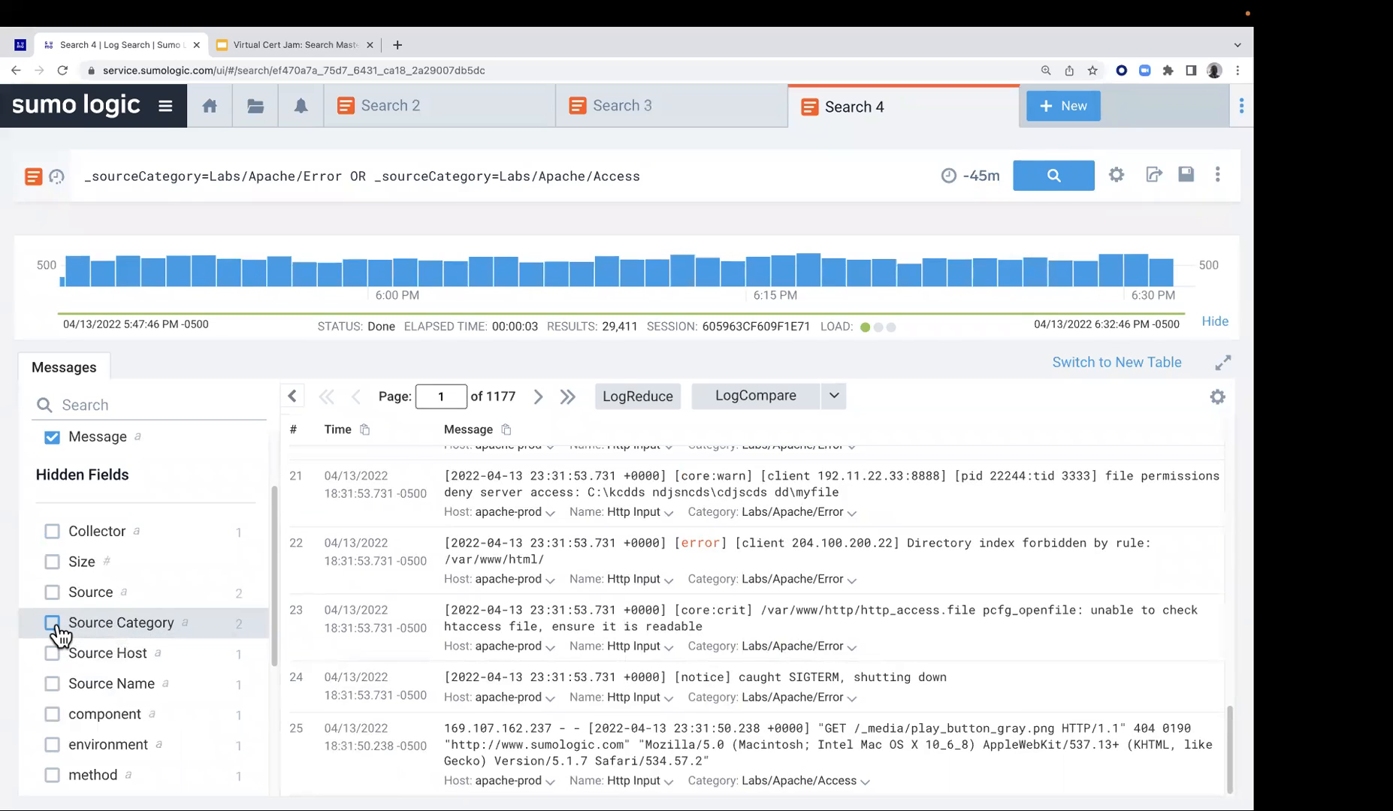
pyautogui.click(164, 632)
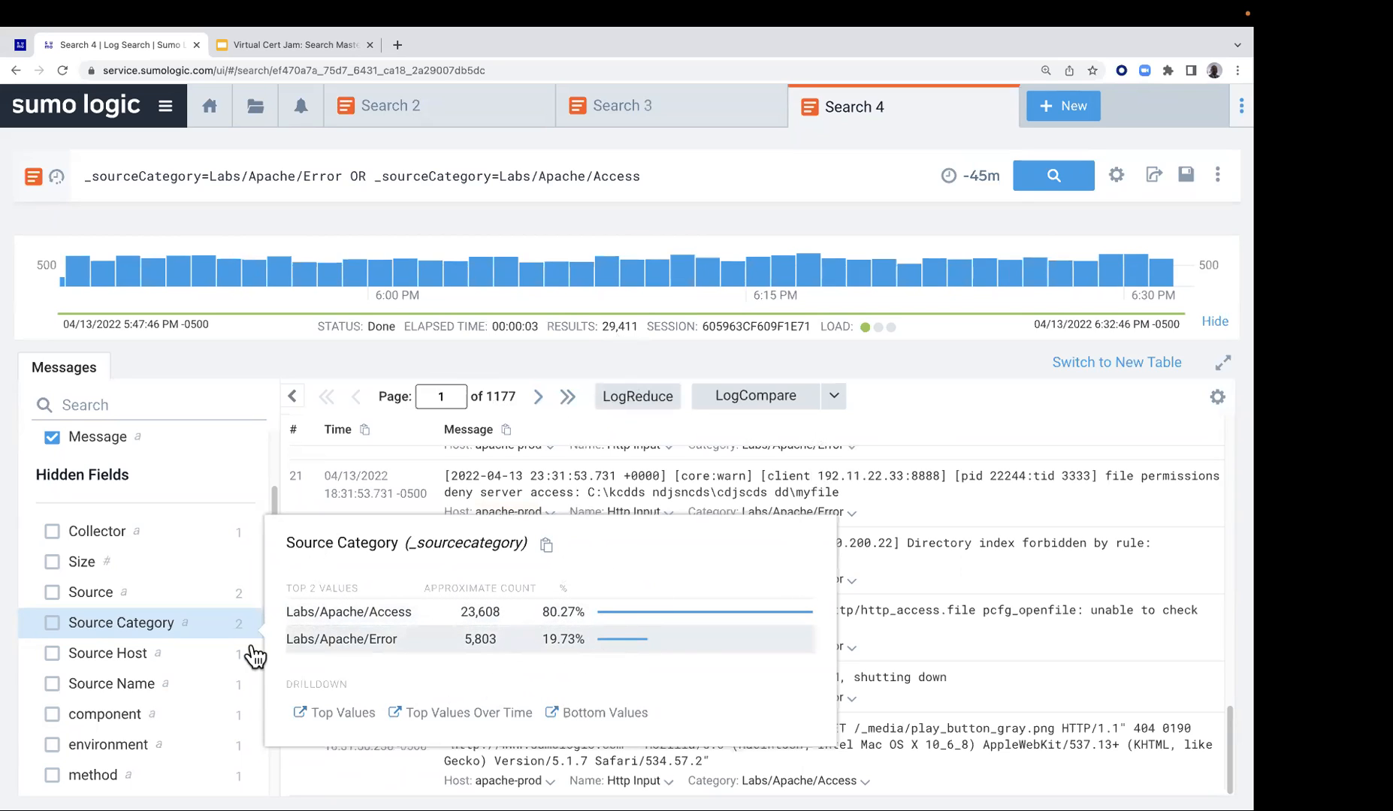
pyautogui.click(174, 637)
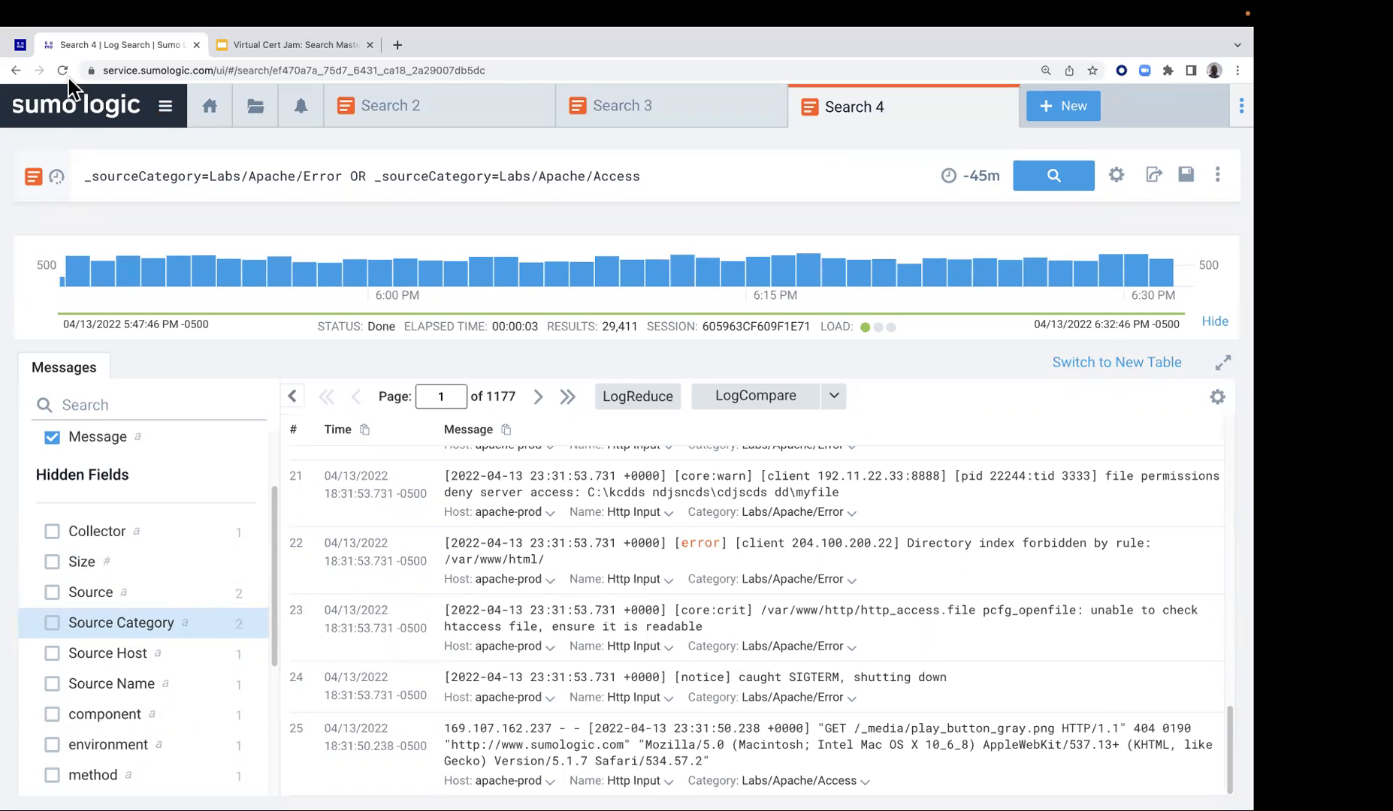
# Return to the Lab 1 page and copy the wildcard query from item 6, sourceCategory=Labs/Apache/*
pyautogui.click(21, 45)
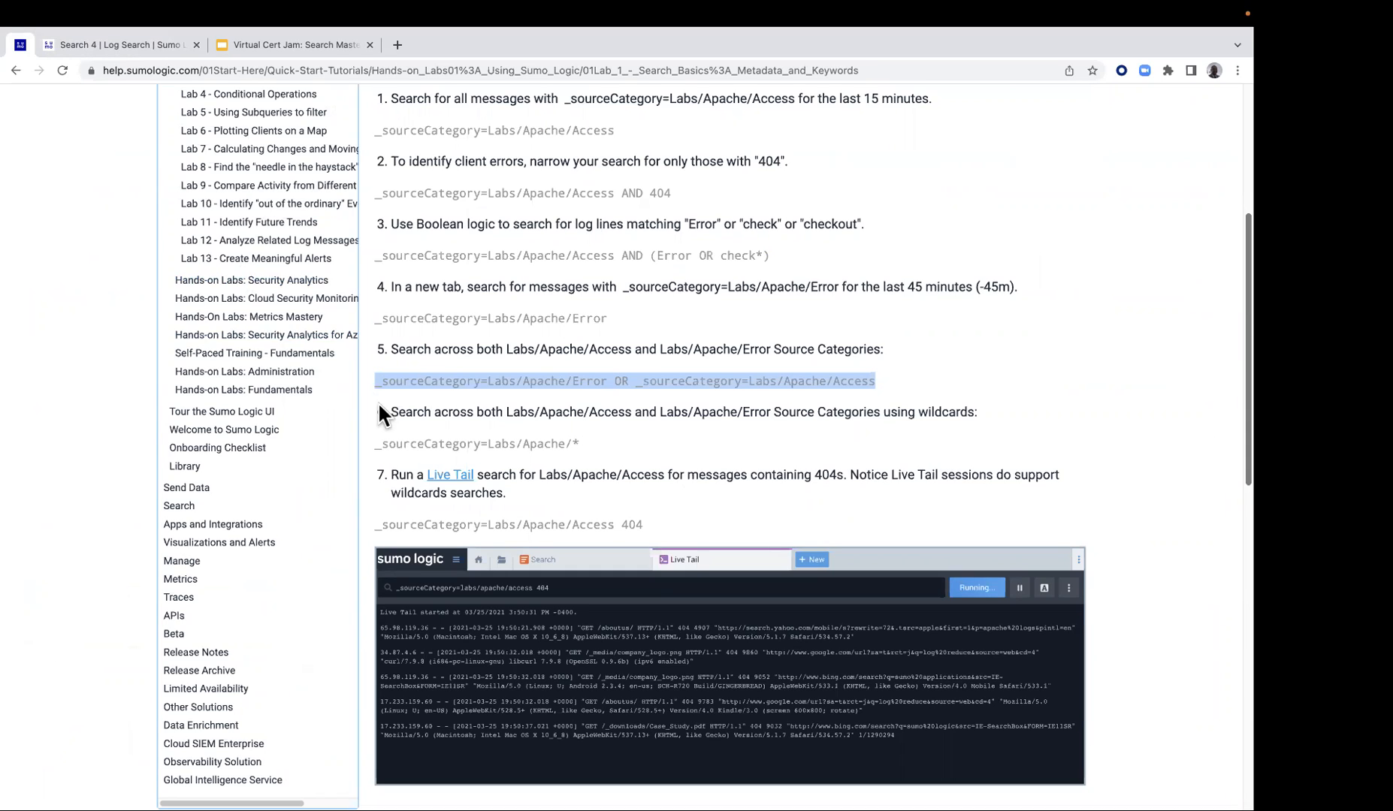
pyautogui.click(379, 443)
pyautogui.moveTo(379, 443); pyautogui.dragTo(592, 444)
pyautogui.rightClick(557, 436)
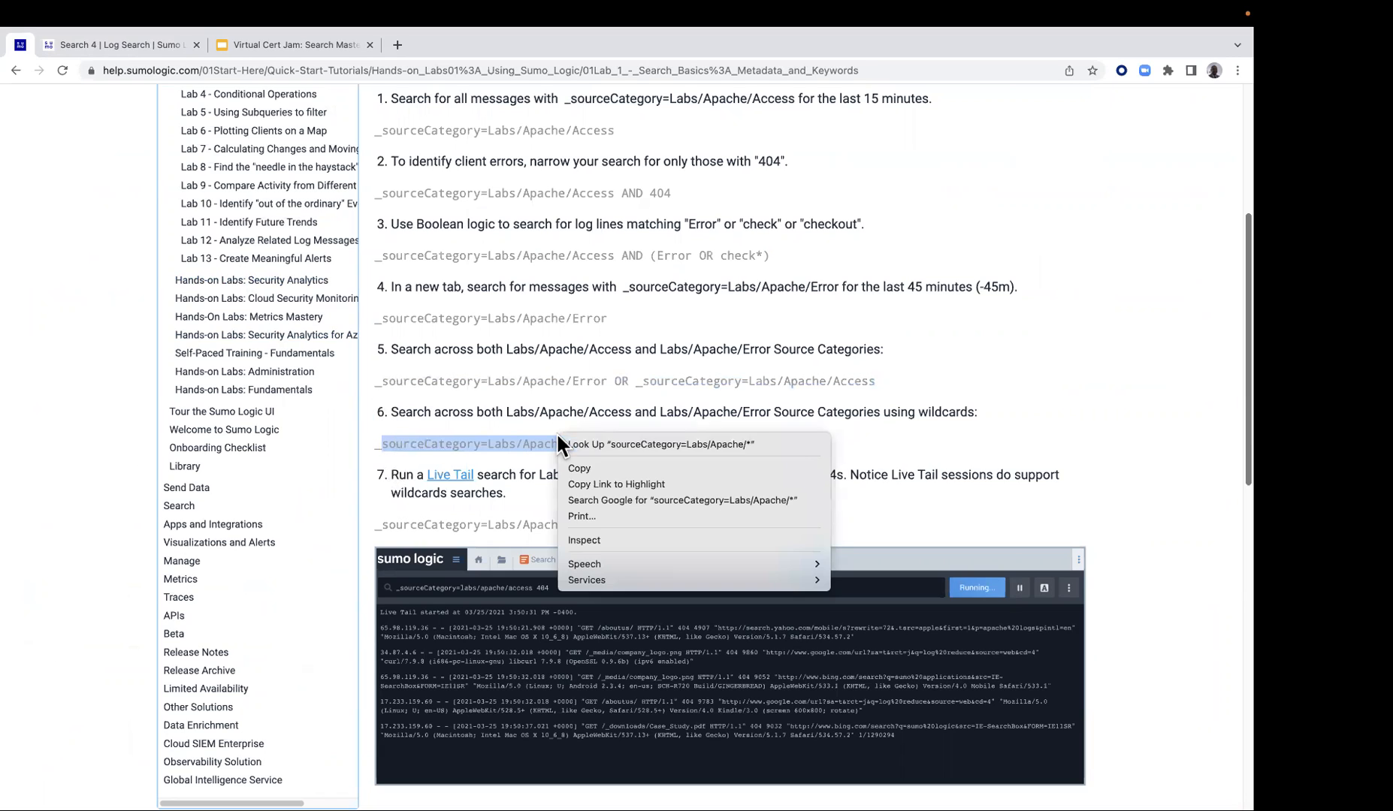
pyautogui.click(591, 468)
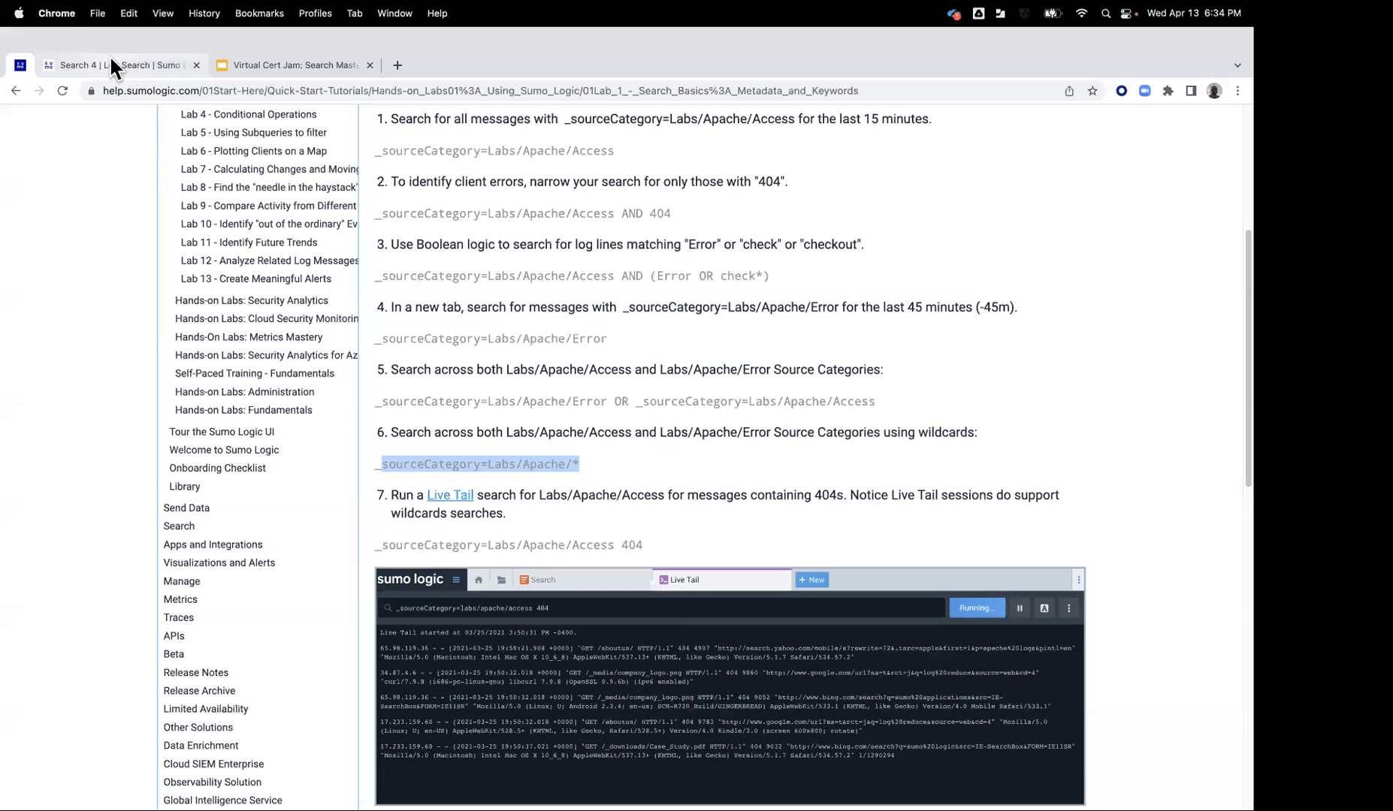
# Go back to the Sumo Logic search, change the query to _sourceCategory=Labs/Apache/*, and run it
pyautogui.click(111, 63)
pyautogui.moveTo(304, 175); pyautogui.dragTo(640, 179)
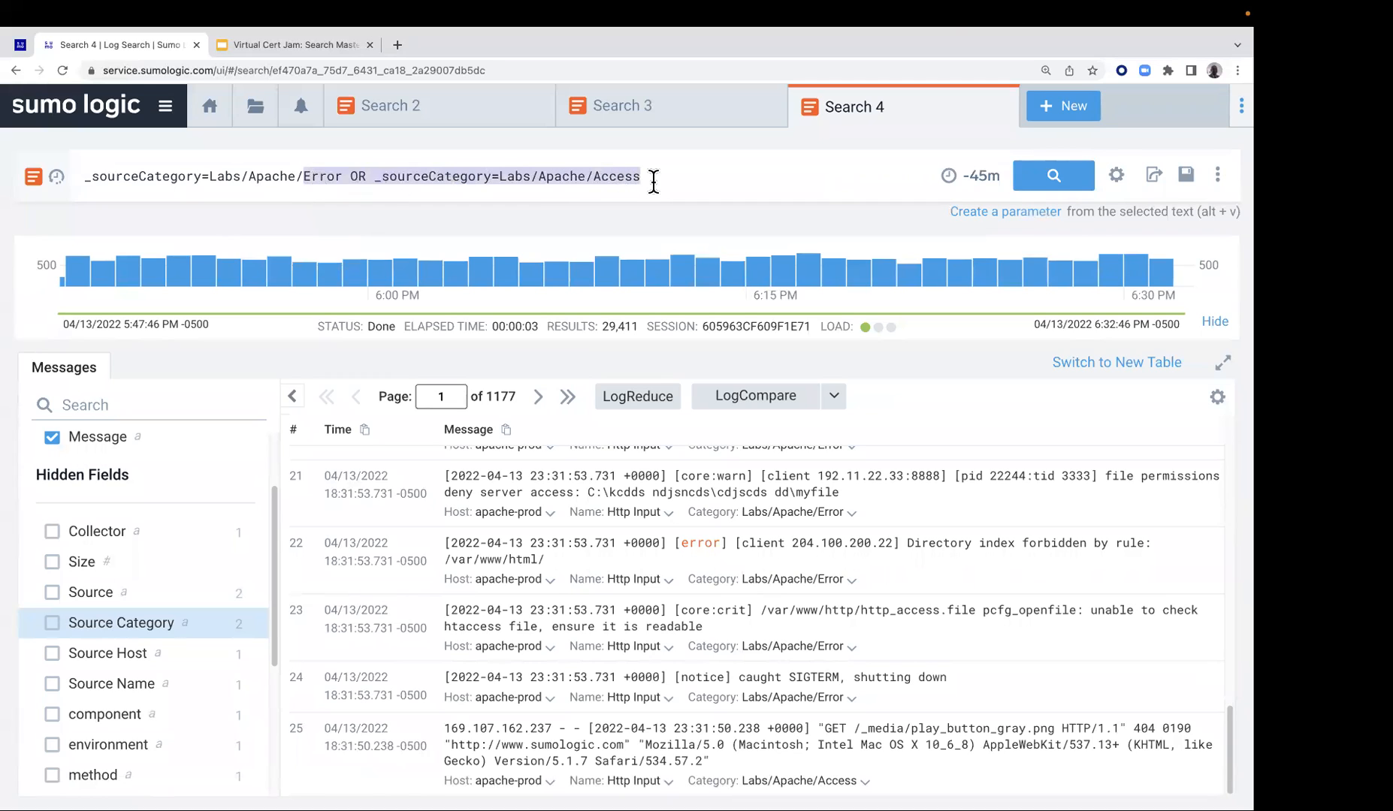
pyautogui.write('*')
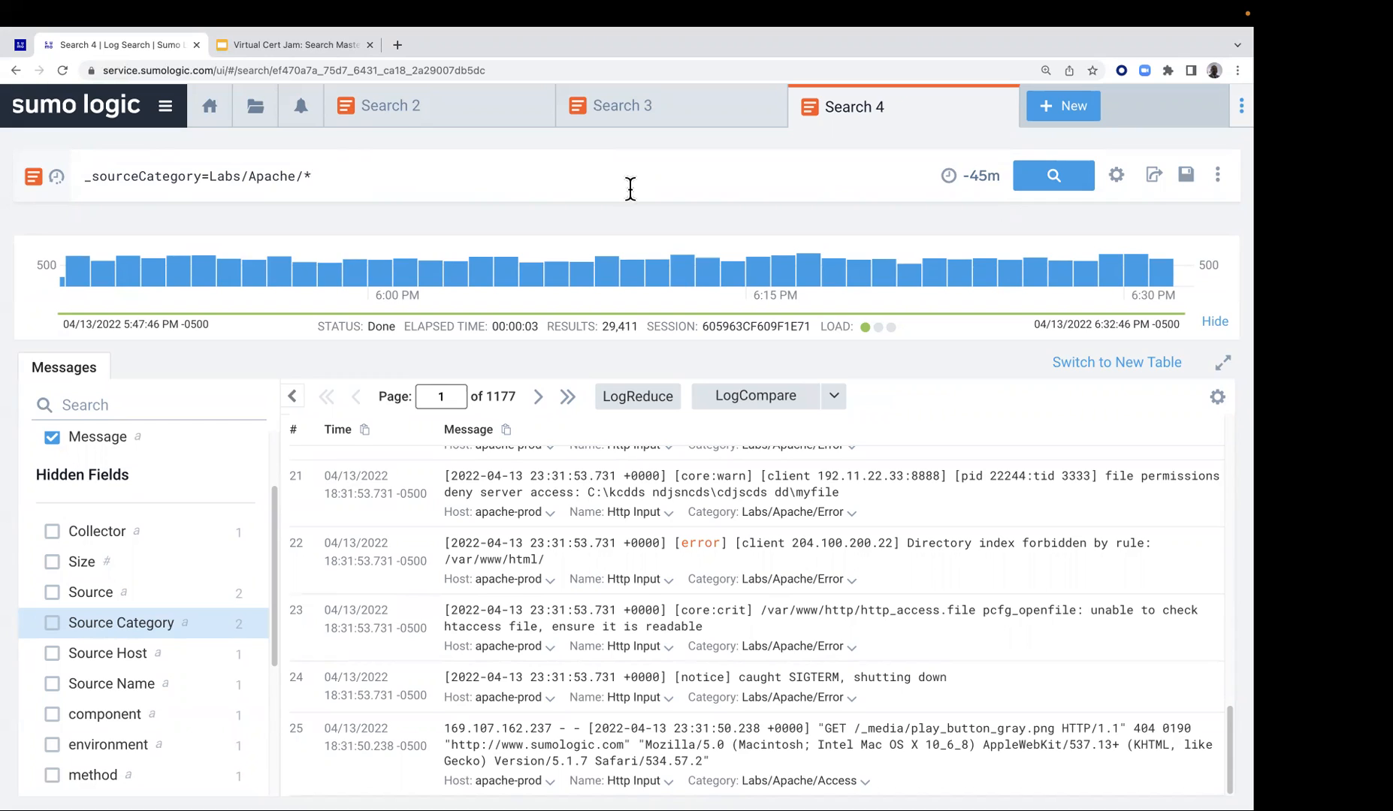
pyautogui.click(1044, 177)
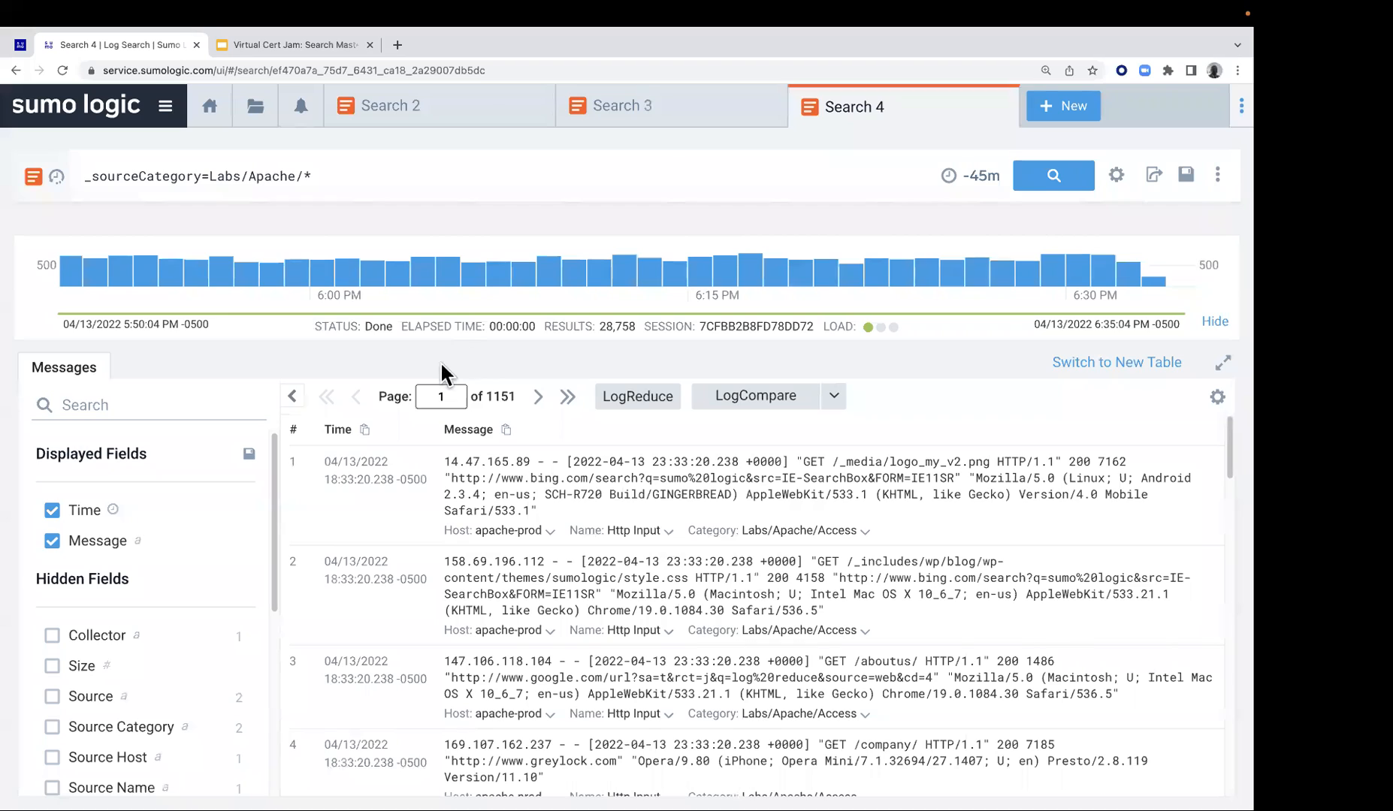
# Look through the wildcard search's messages and check the value breakdown of the hidden Source Category field
pyautogui.scroll(-5, 819, 556)
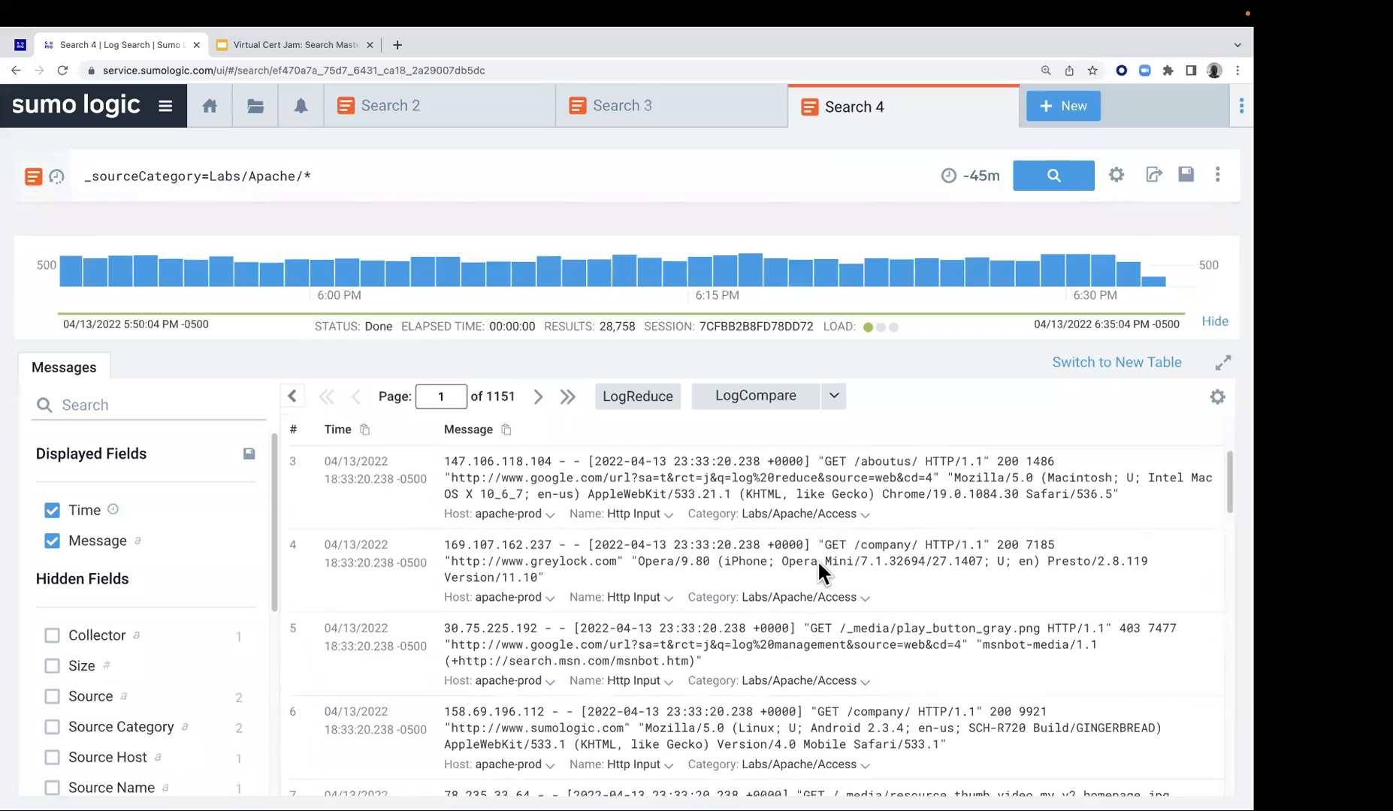
pyautogui.scroll(-14, 819, 562)
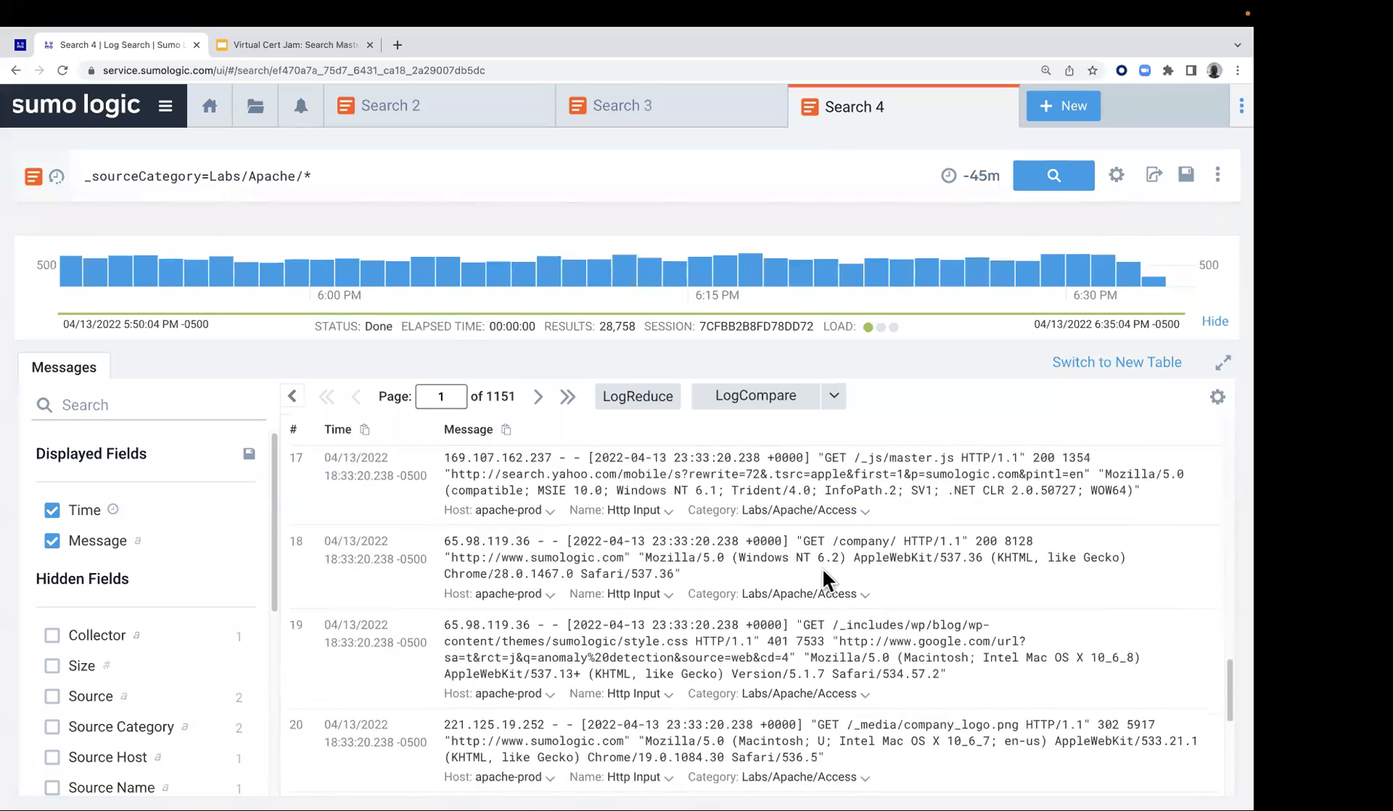
pyautogui.moveTo(272, 561); pyautogui.dragTo(275, 623)
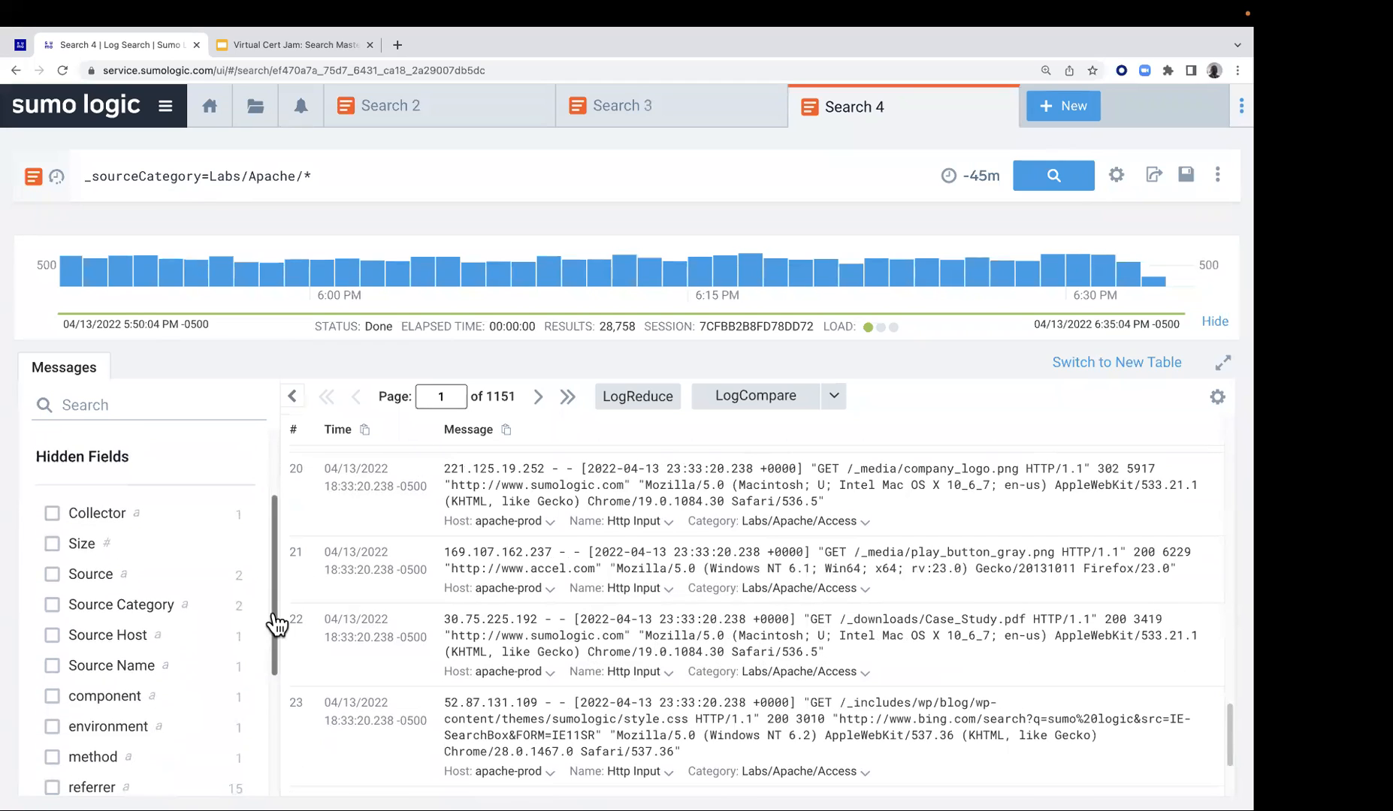
pyautogui.click(160, 613)
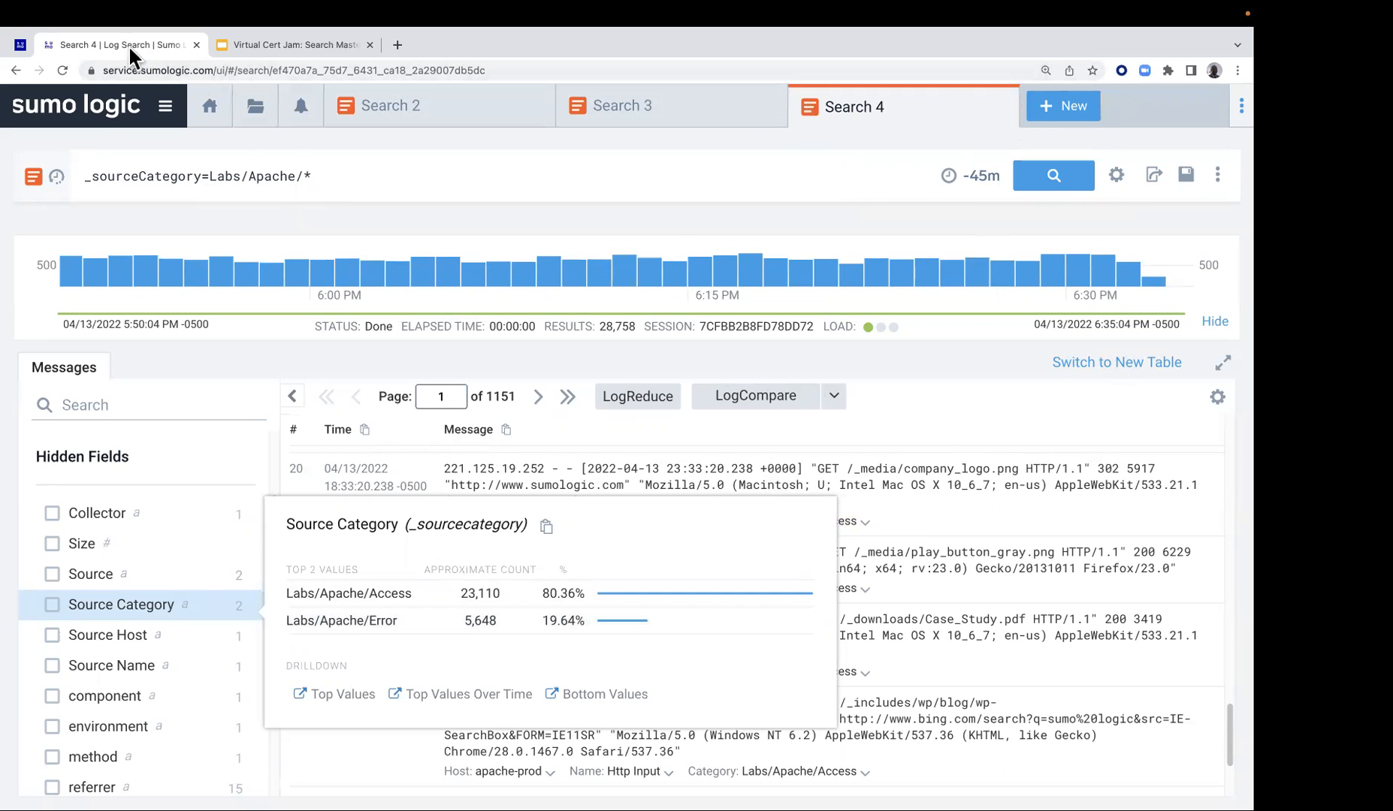
# Return to the Lab 1 page and copy the Live Tail query from item 7, _sourceCategory=Labs/Apache/Access 404
pyautogui.click(21, 44)
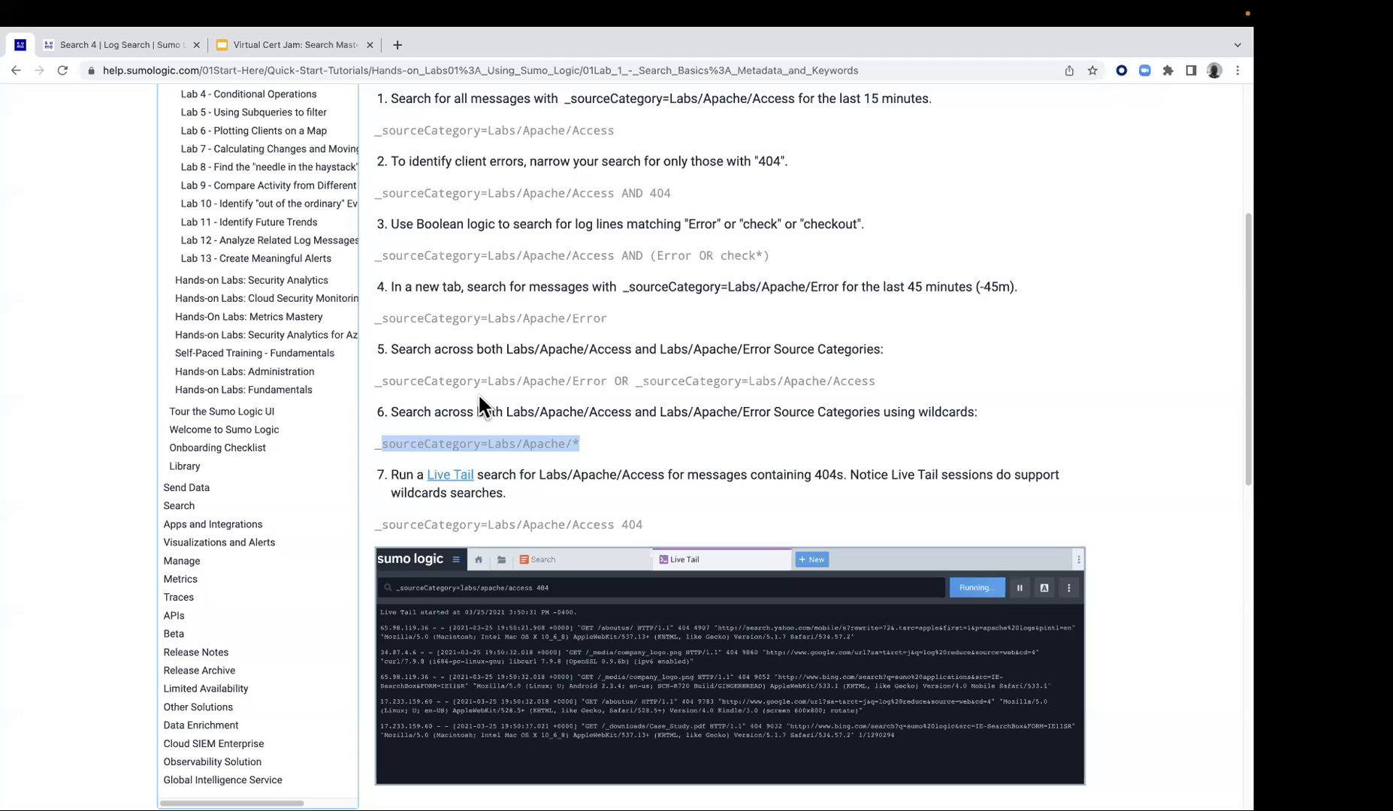
pyautogui.scroll(-1, 627, 443)
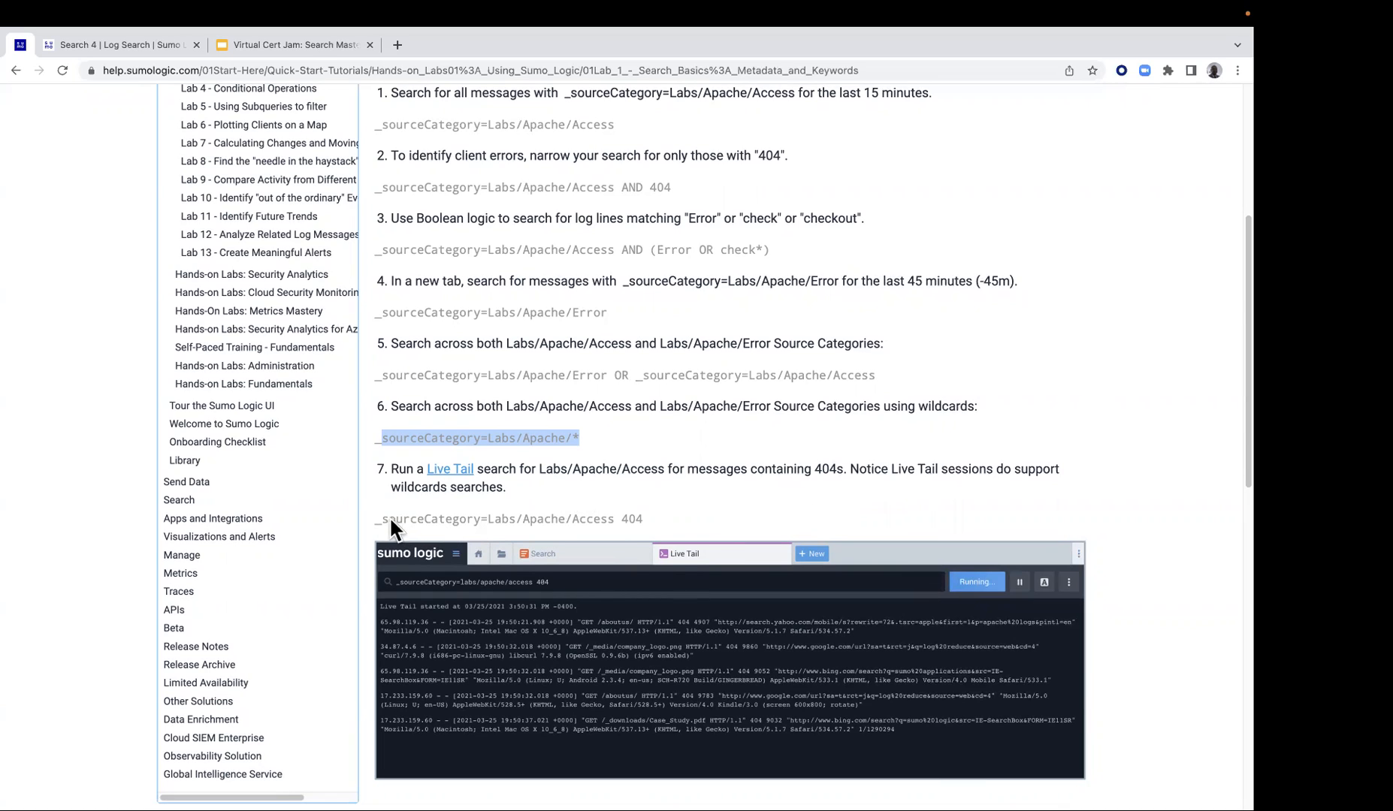
pyautogui.moveTo(374, 518); pyautogui.dragTo(650, 520)
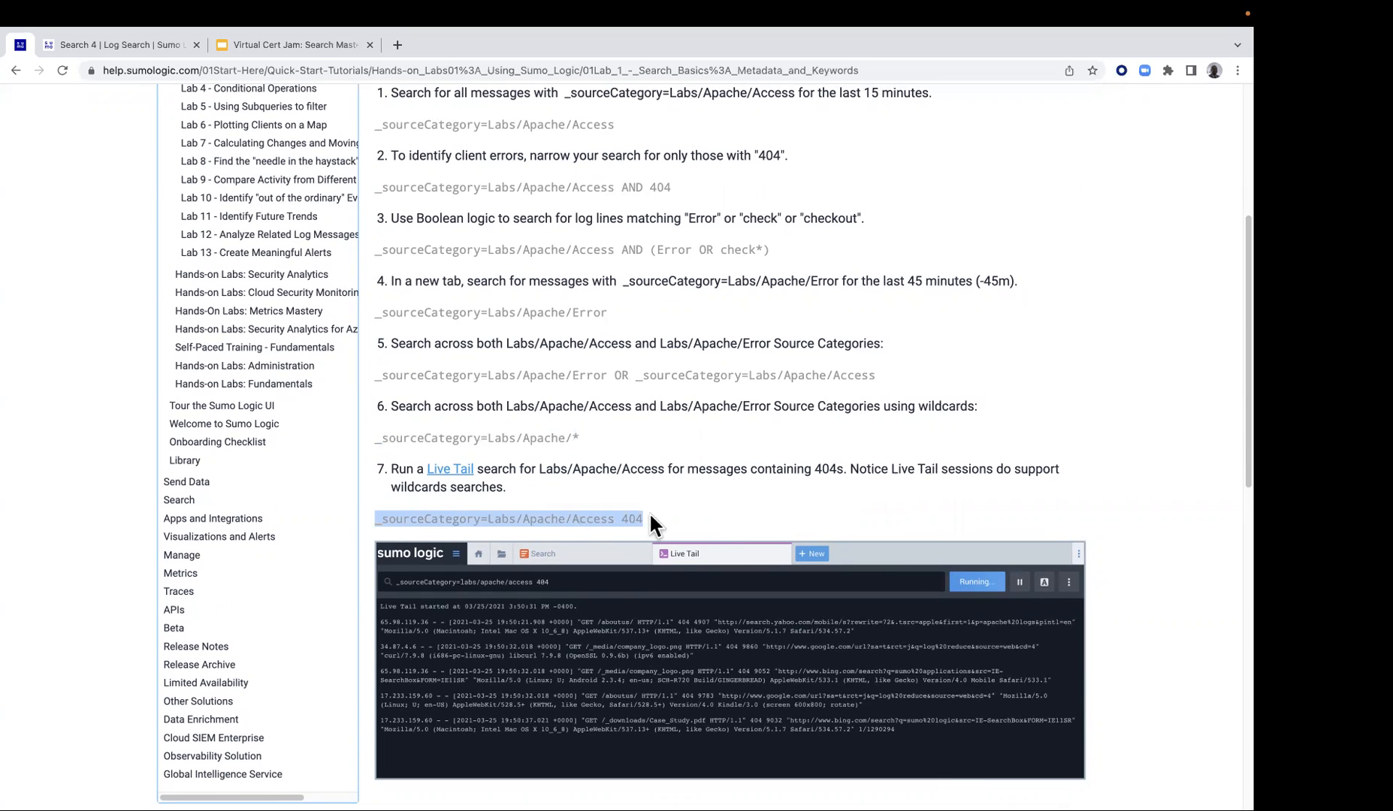
pyautogui.rightClick(608, 514)
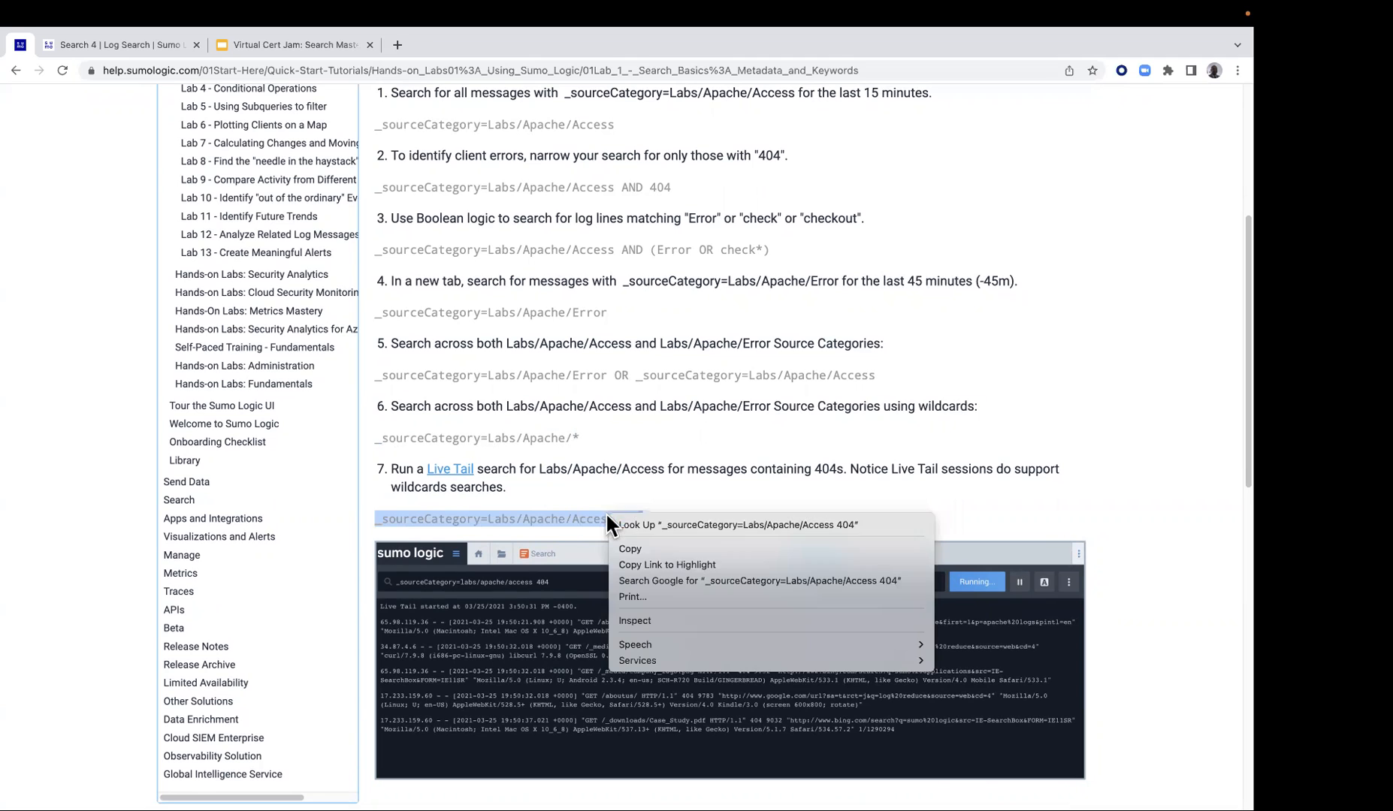
pyautogui.click(637, 546)
# Return to Sumo Logic, open a Live Tail session and paste the query _sourceCategory=Labs/Apache/Access 404
pyautogui.click(145, 45)
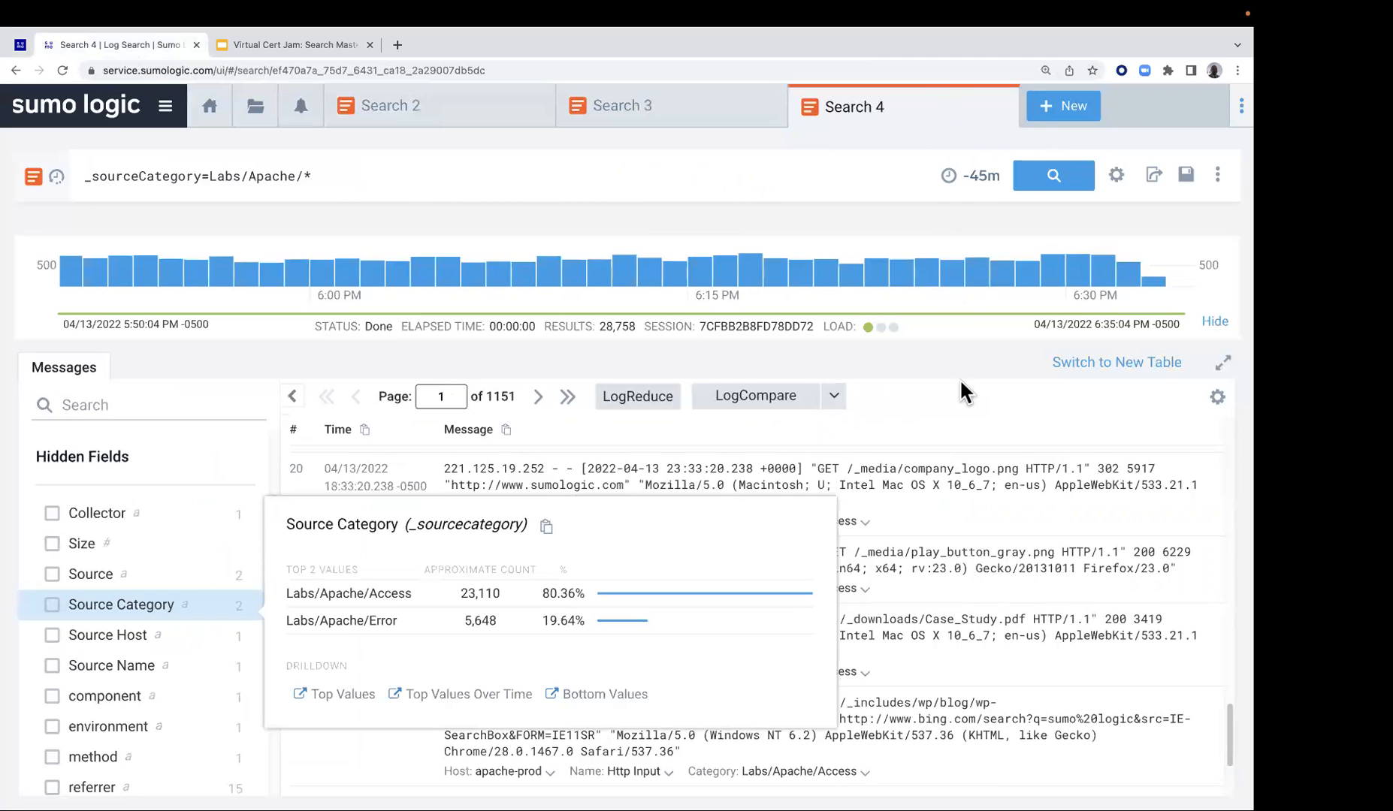
pyautogui.click(1055, 105)
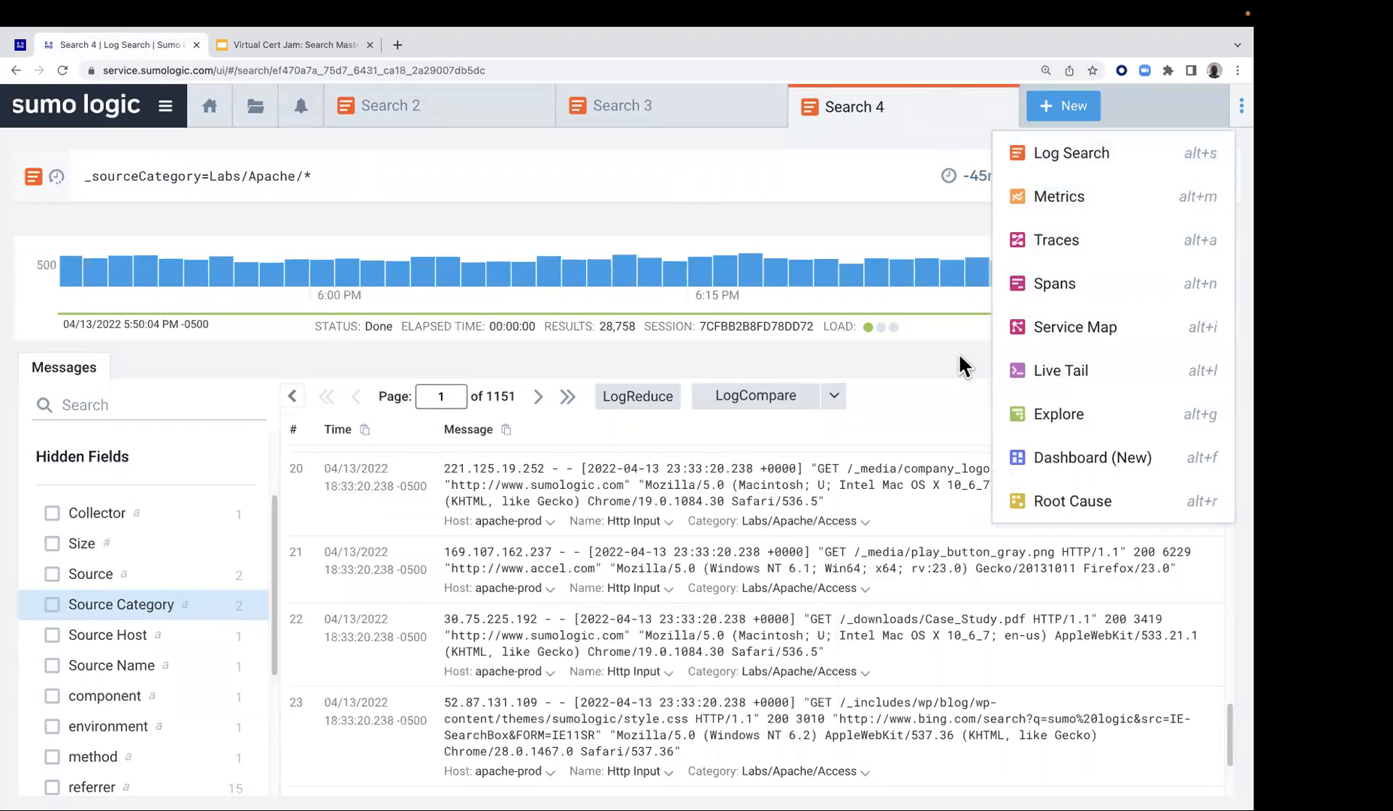
pyautogui.click(1066, 372)
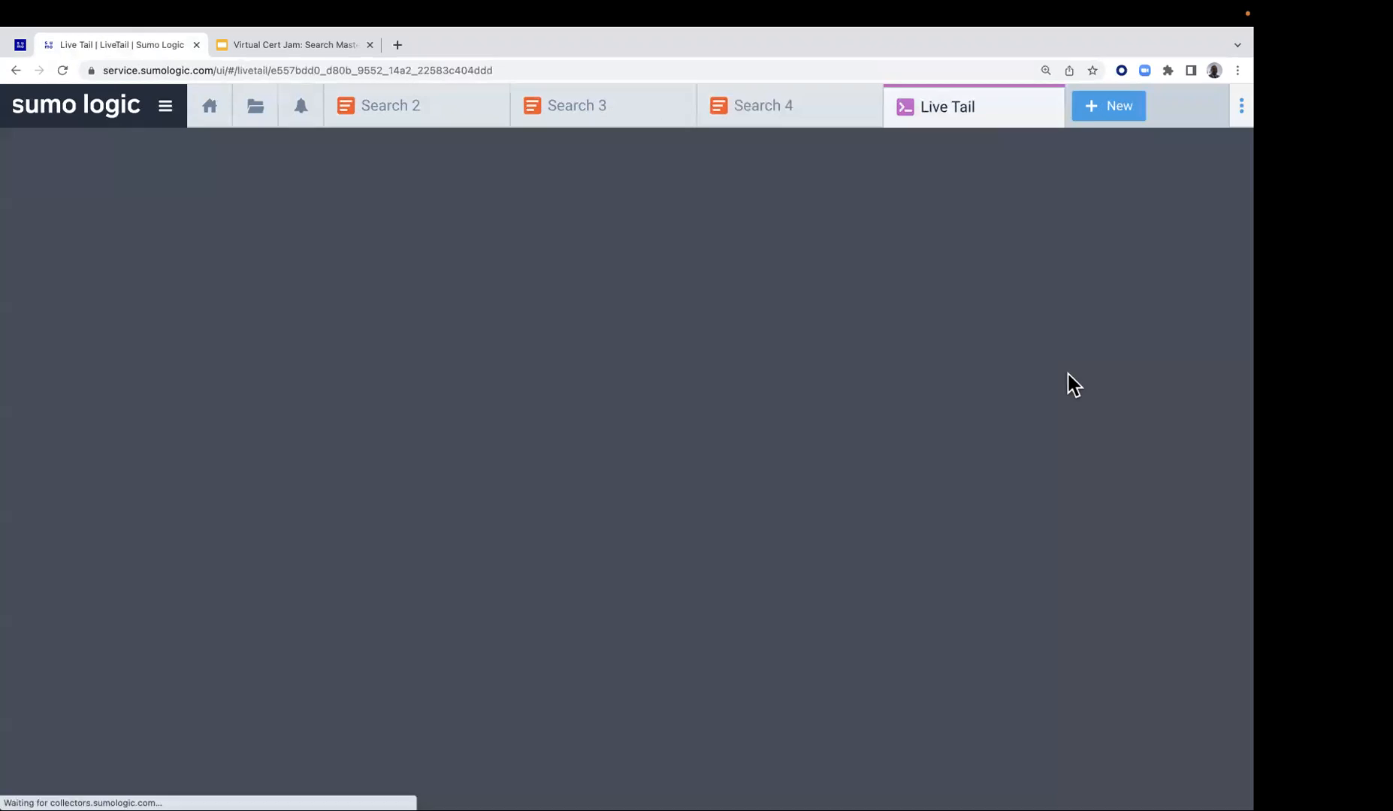
pyautogui.click(250, 169)
pyautogui.press('super+v')
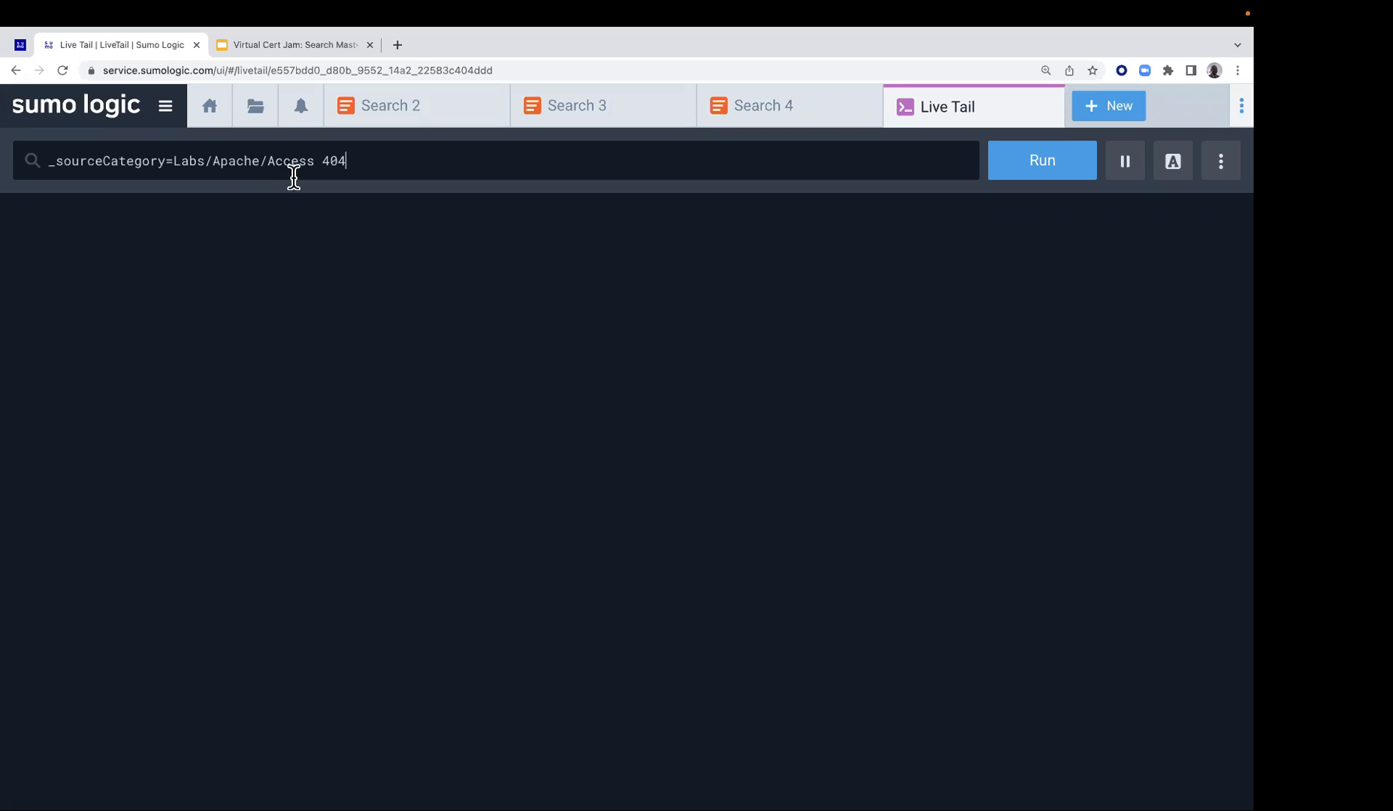
# Try several times to run the Live Tail query for 404 messages in Labs/Apache/Access
pyautogui.click(1049, 180)
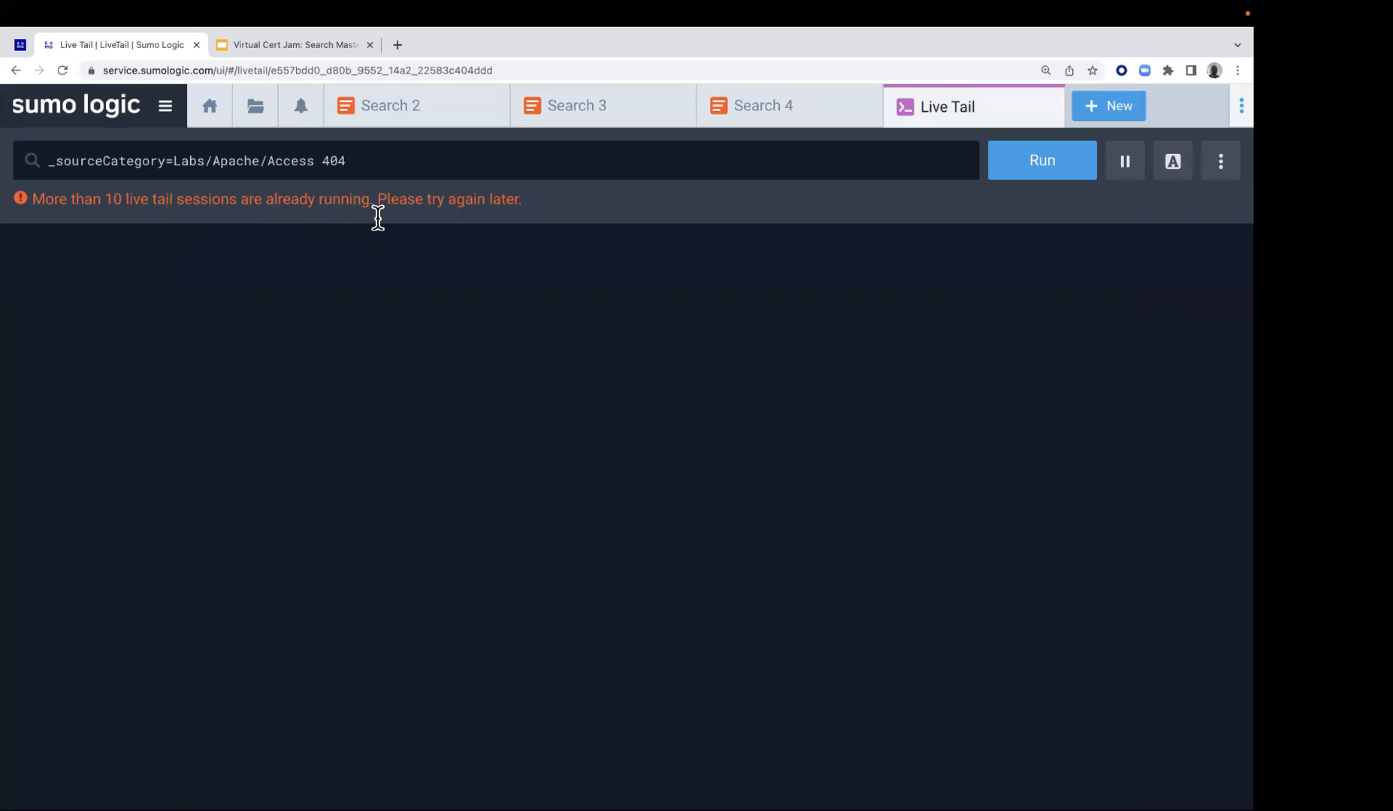
pyautogui.click(1049, 165)
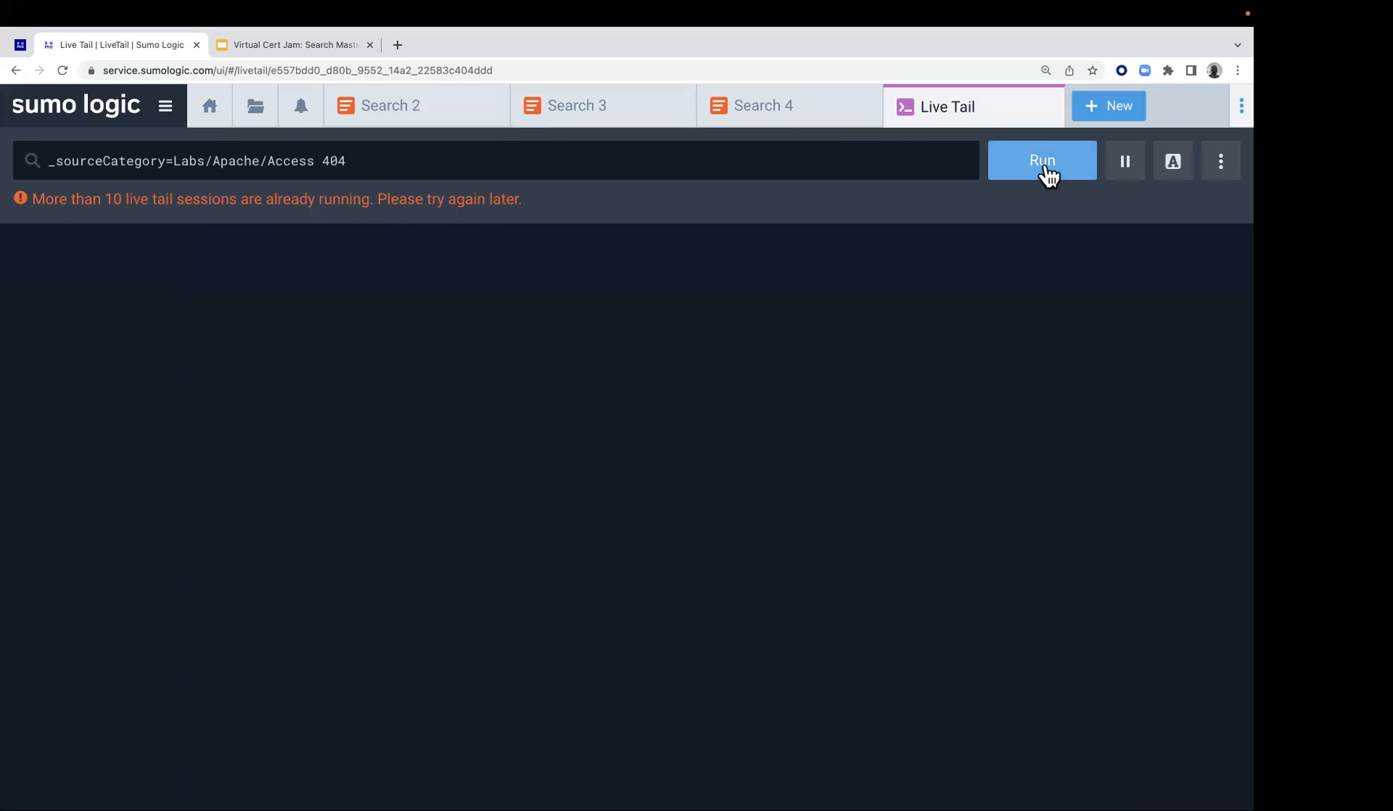
pyautogui.click(1045, 167)
pyautogui.click(1043, 178)
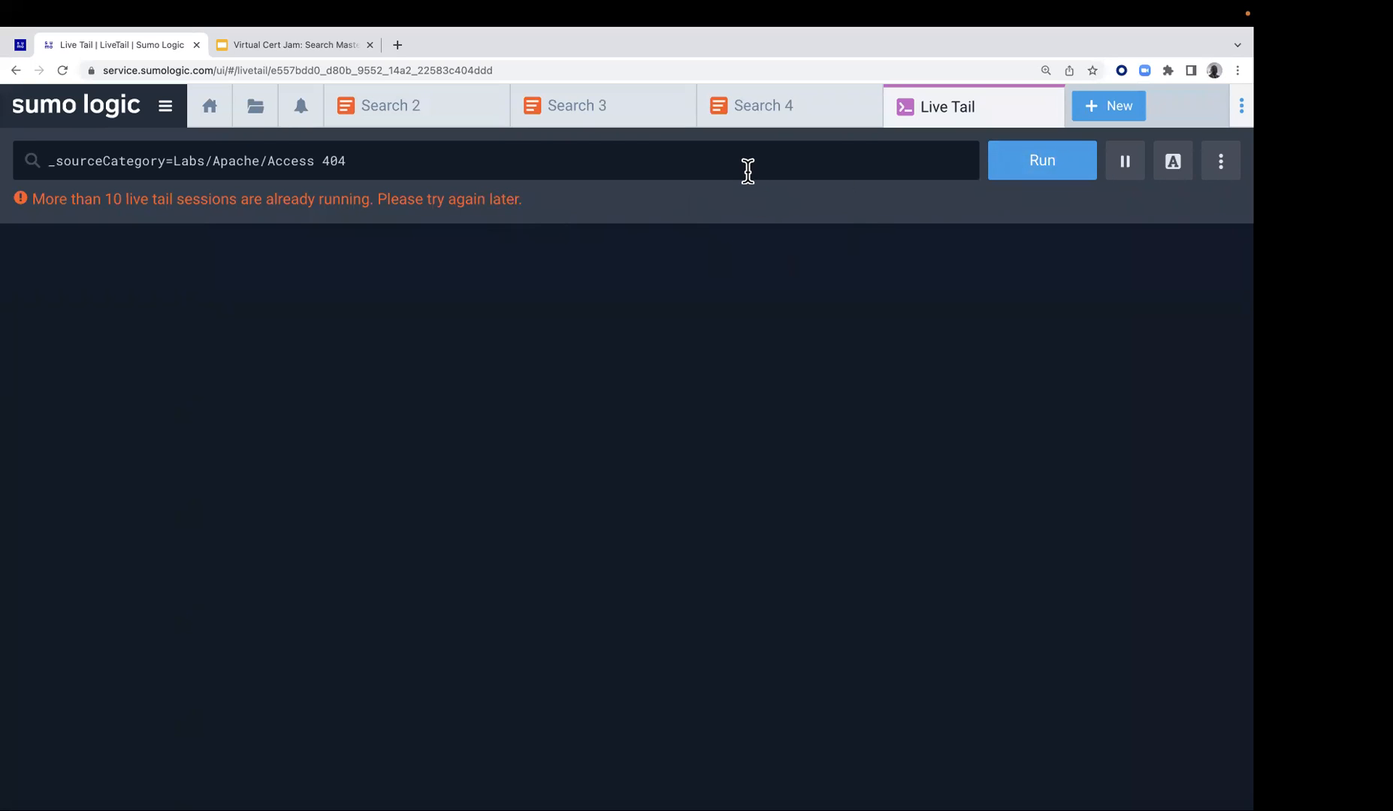
pyautogui.click(1035, 182)
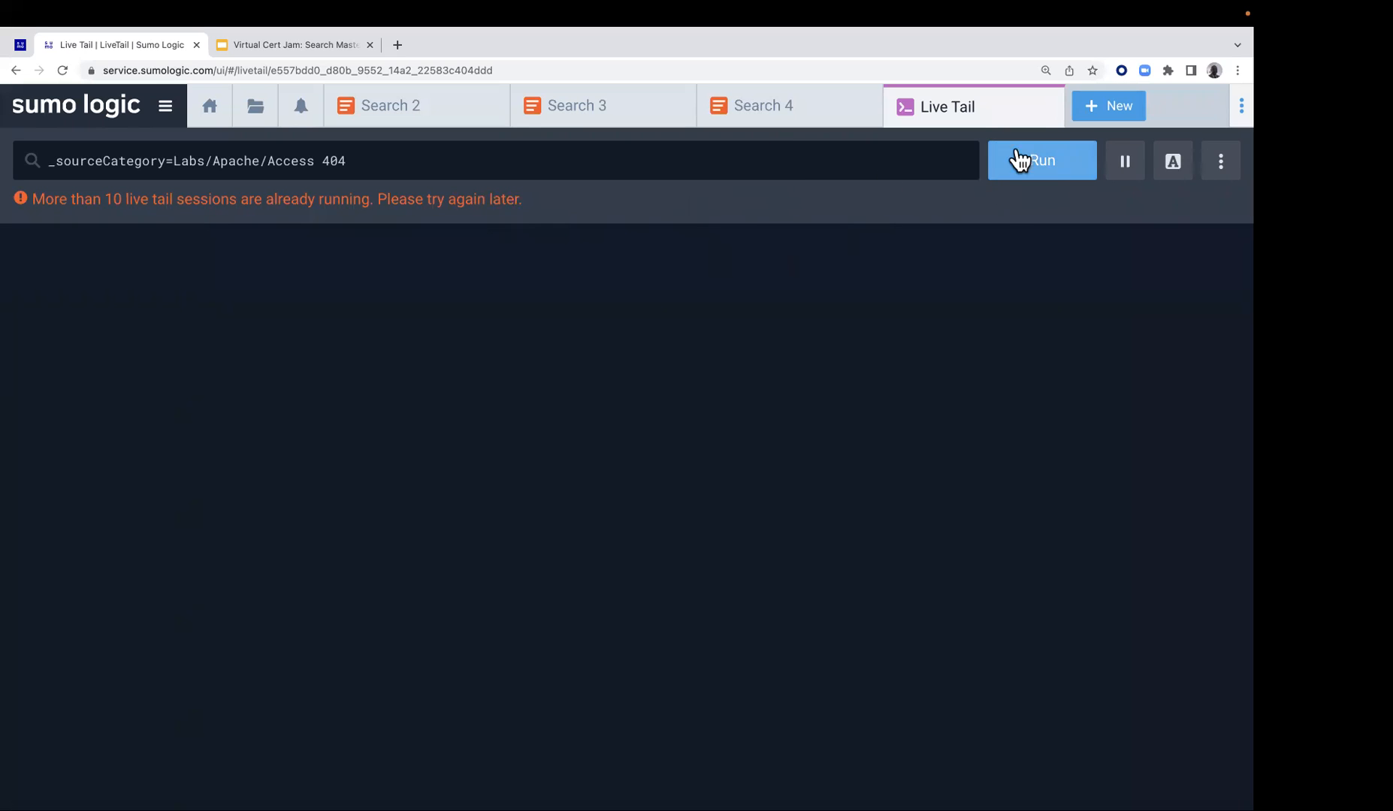
# Replace the Live Tail session with a new one, paste _sourceCategory=Labs/Apache/Access 404, and try to run it
pyautogui.click(1045, 109)
pyautogui.click(1065, 112)
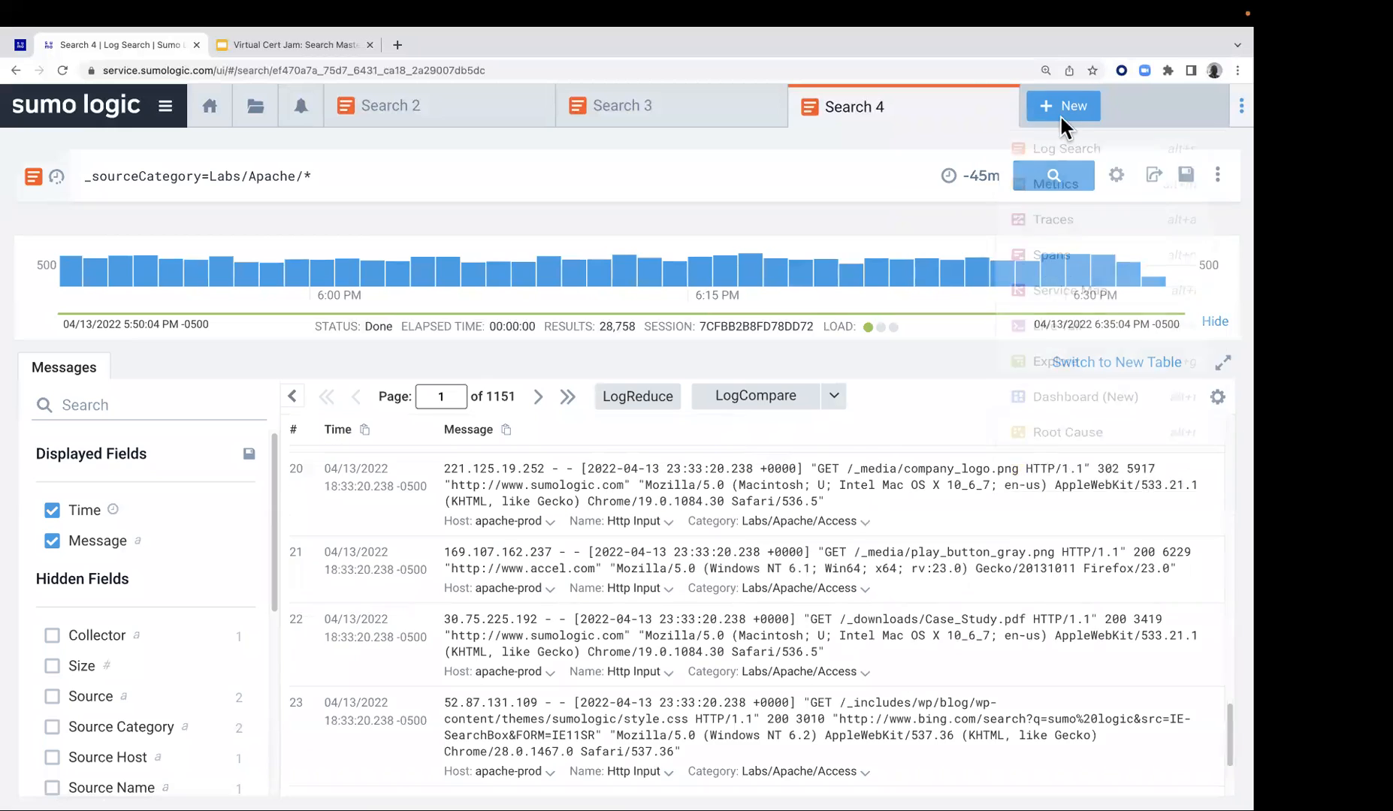
pyautogui.click(1073, 371)
pyautogui.click(488, 161)
pyautogui.press('super+v')
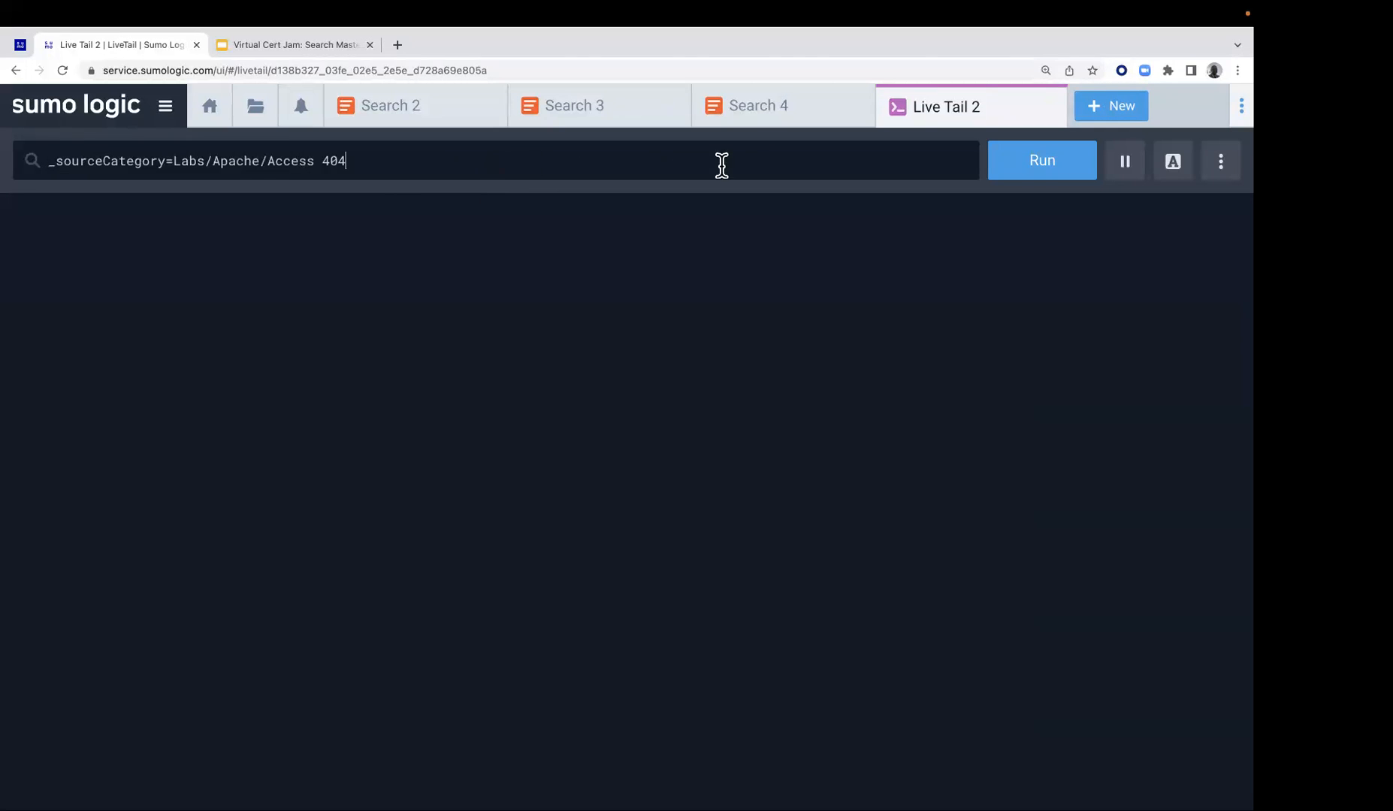
pyautogui.click(1028, 169)
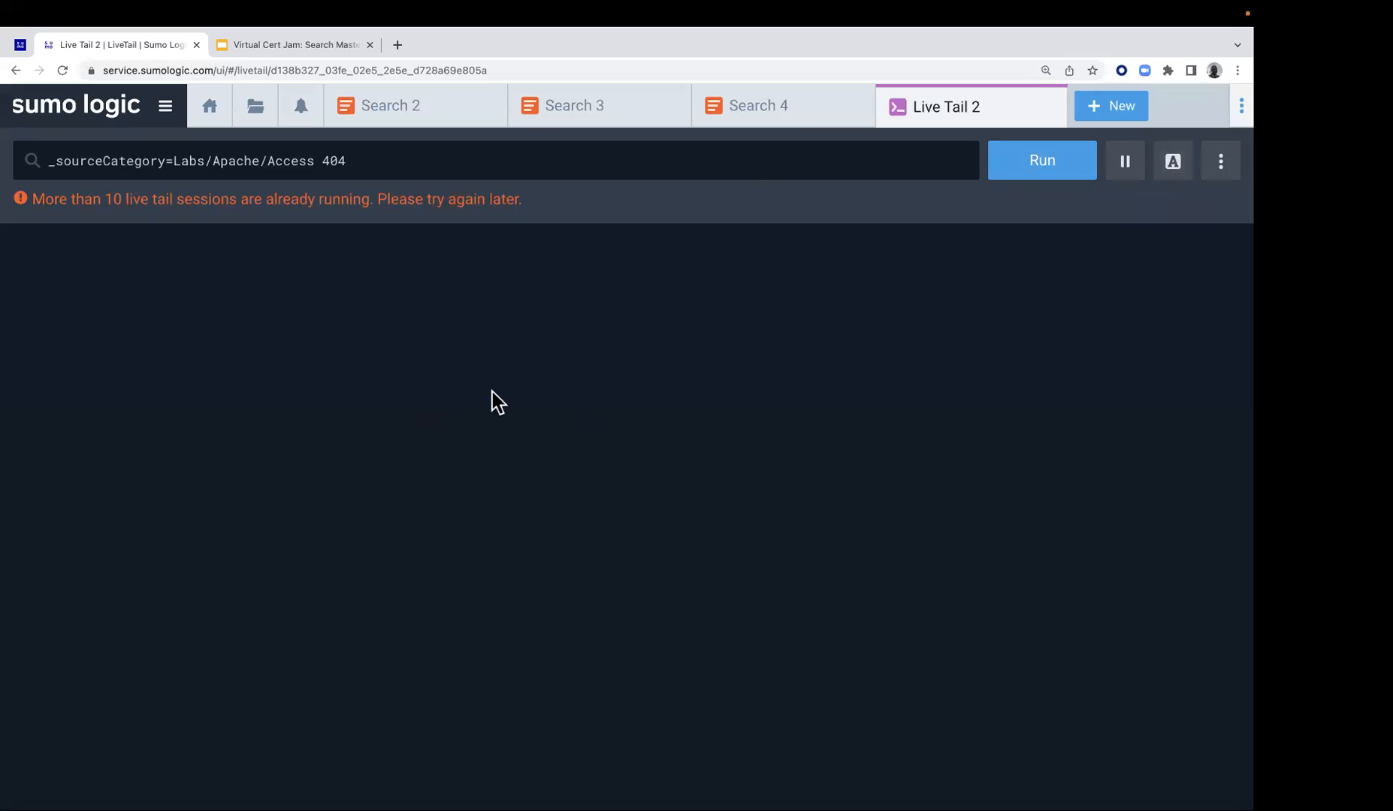
# Open the Live Tail term highlighting option and try again to run the 404 query
pyautogui.click(1173, 173)
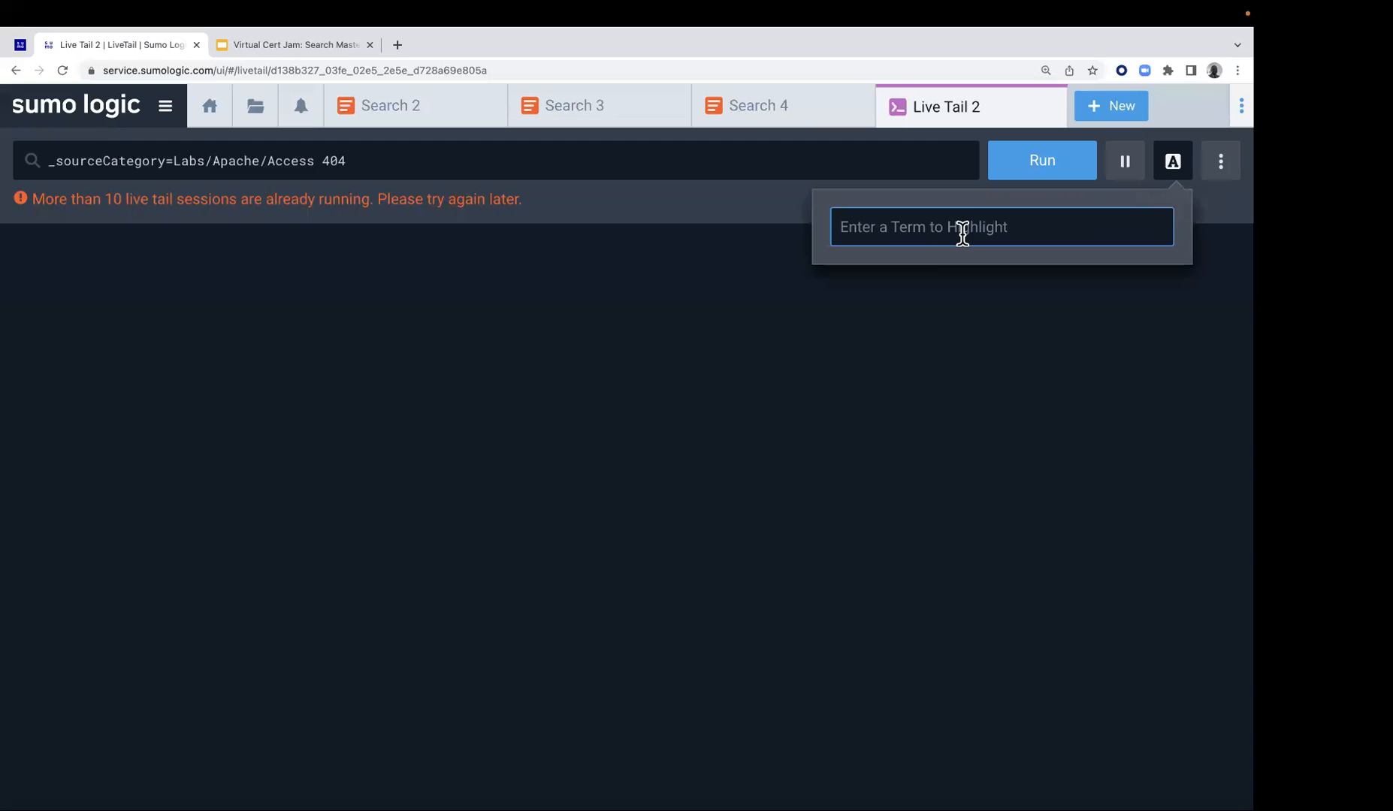
pyautogui.write('04')
pyautogui.click(1061, 184)
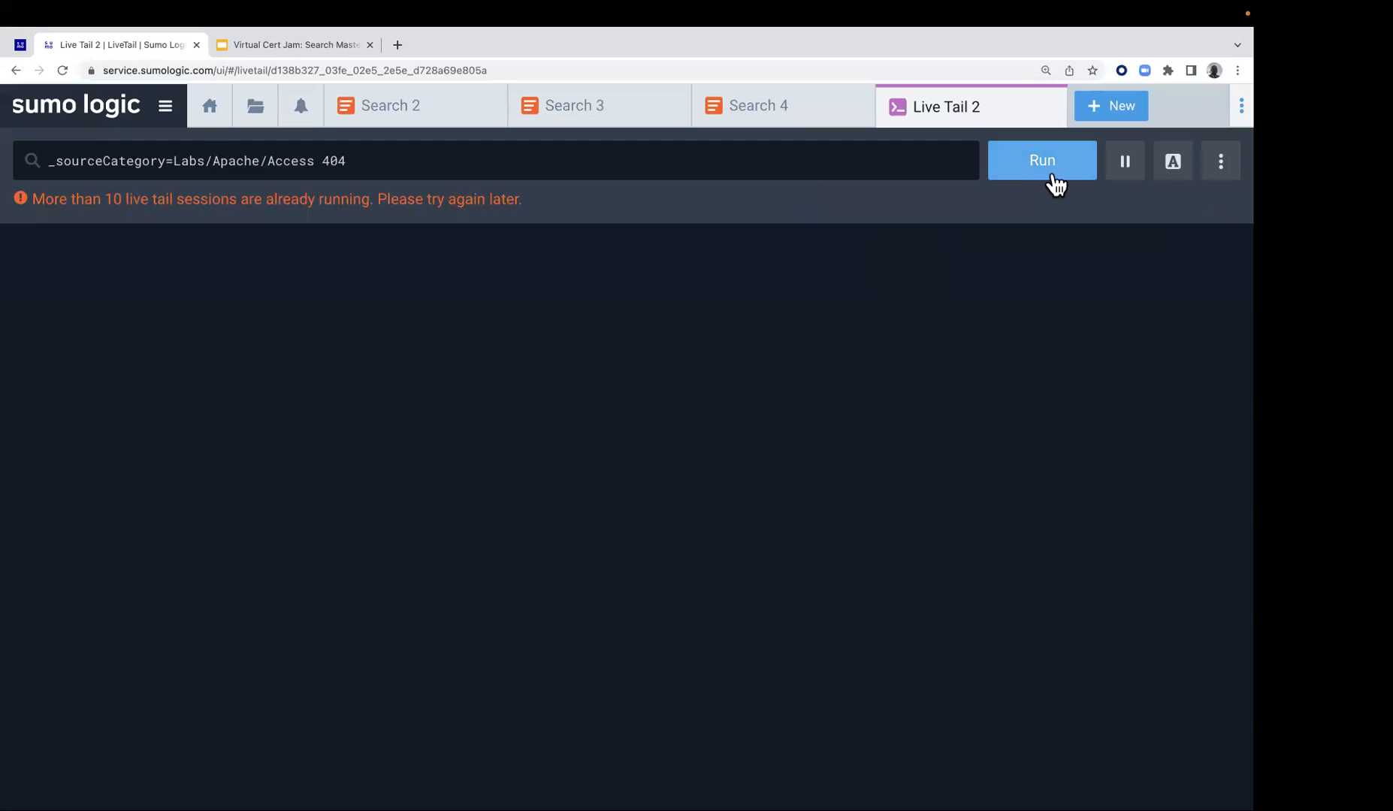
pyautogui.click(1048, 186)
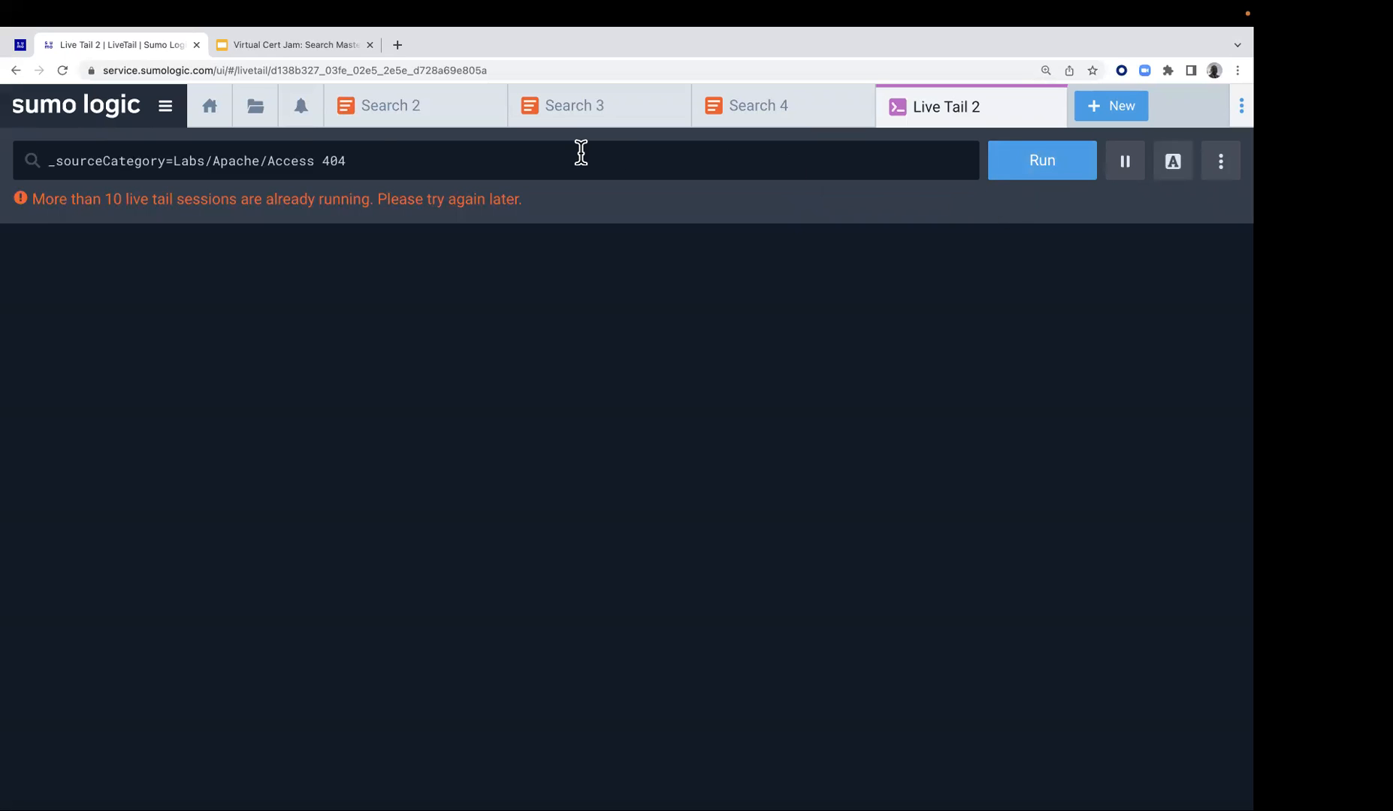
# Change the Live Tail query to the wildcard form _sourceCategory=Labs/Apache/* and try to run it
pyautogui.moveTo(269, 165); pyautogui.dragTo(387, 166)
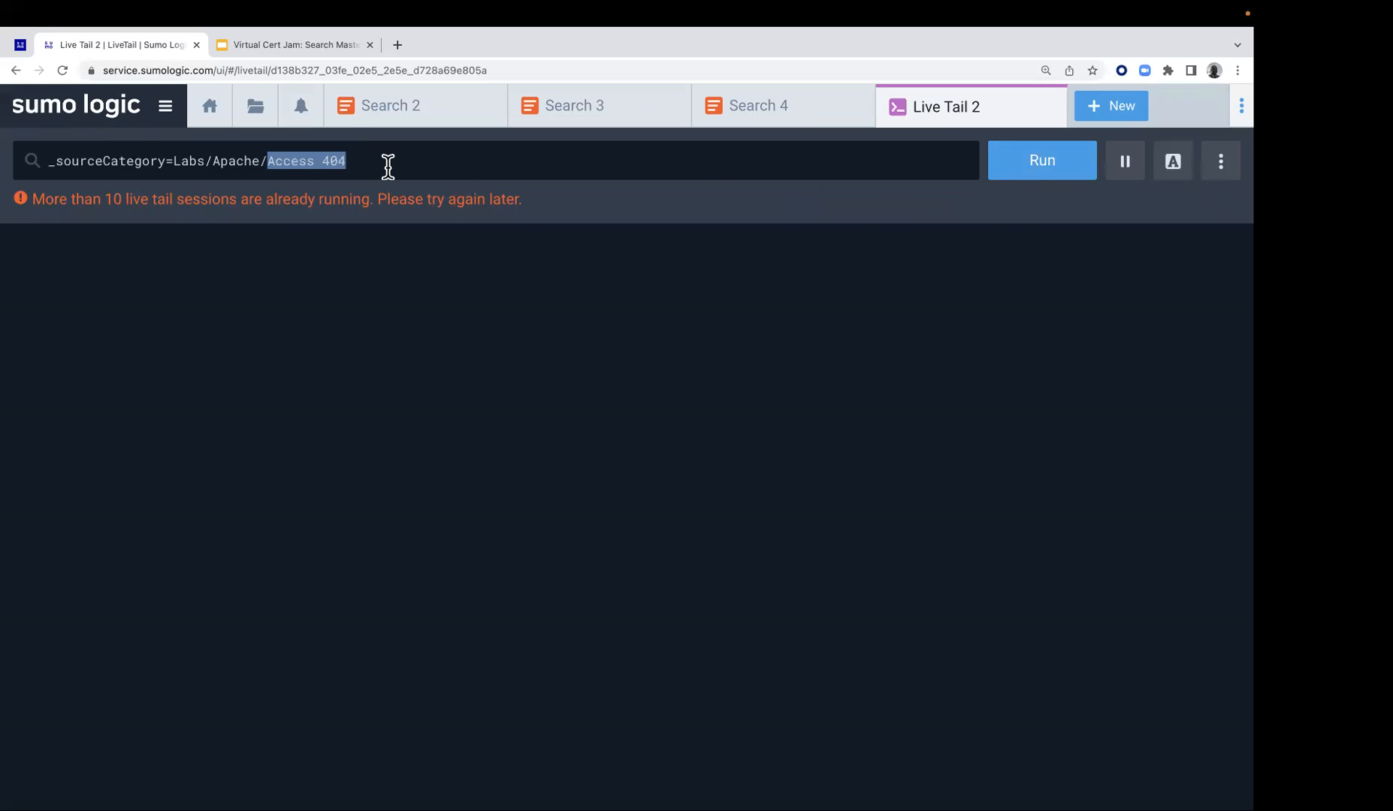
pyautogui.write('*')
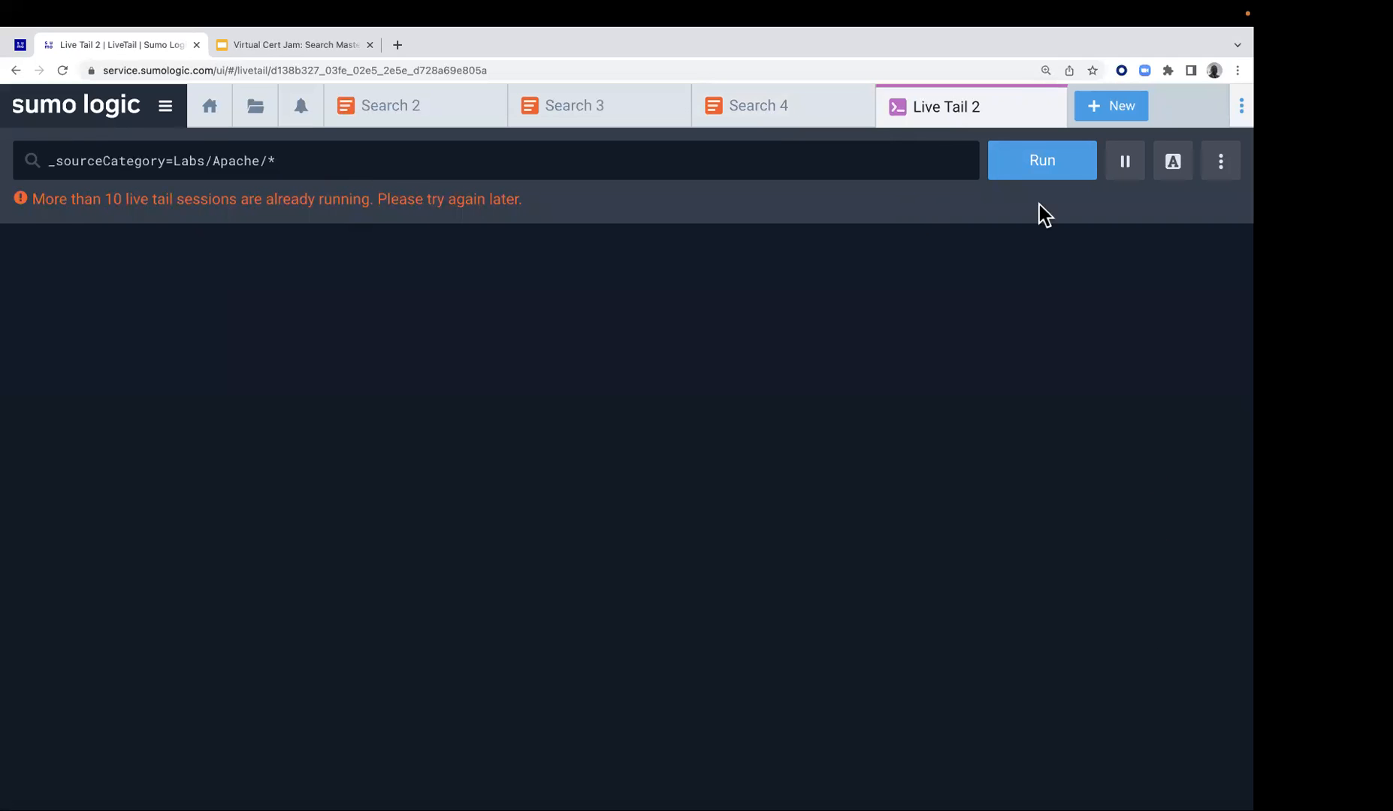
pyautogui.click(1036, 173)
# Open another Live Tail session alongside the existing one and try to run it with an empty query
pyautogui.click(1104, 106)
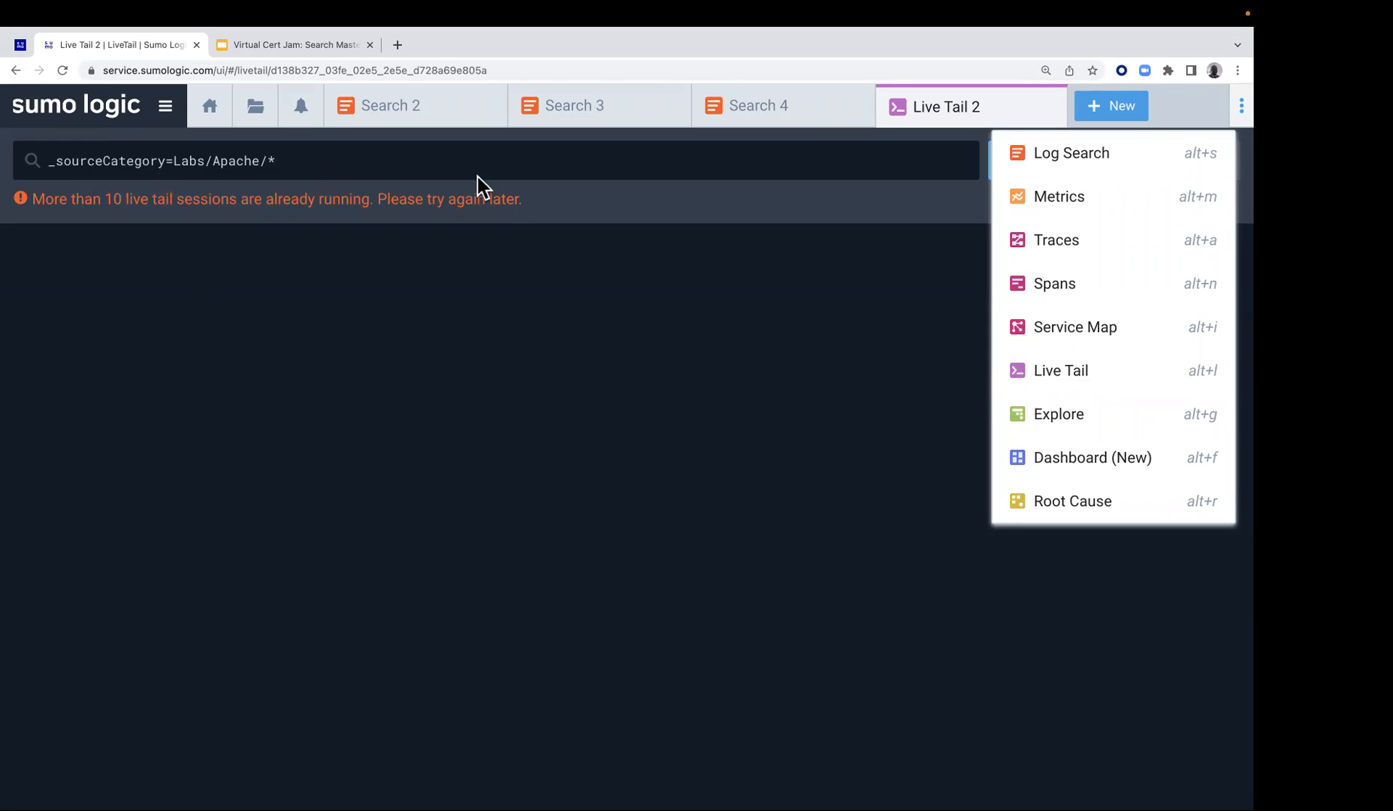
pyautogui.click(1074, 383)
pyautogui.click(1027, 161)
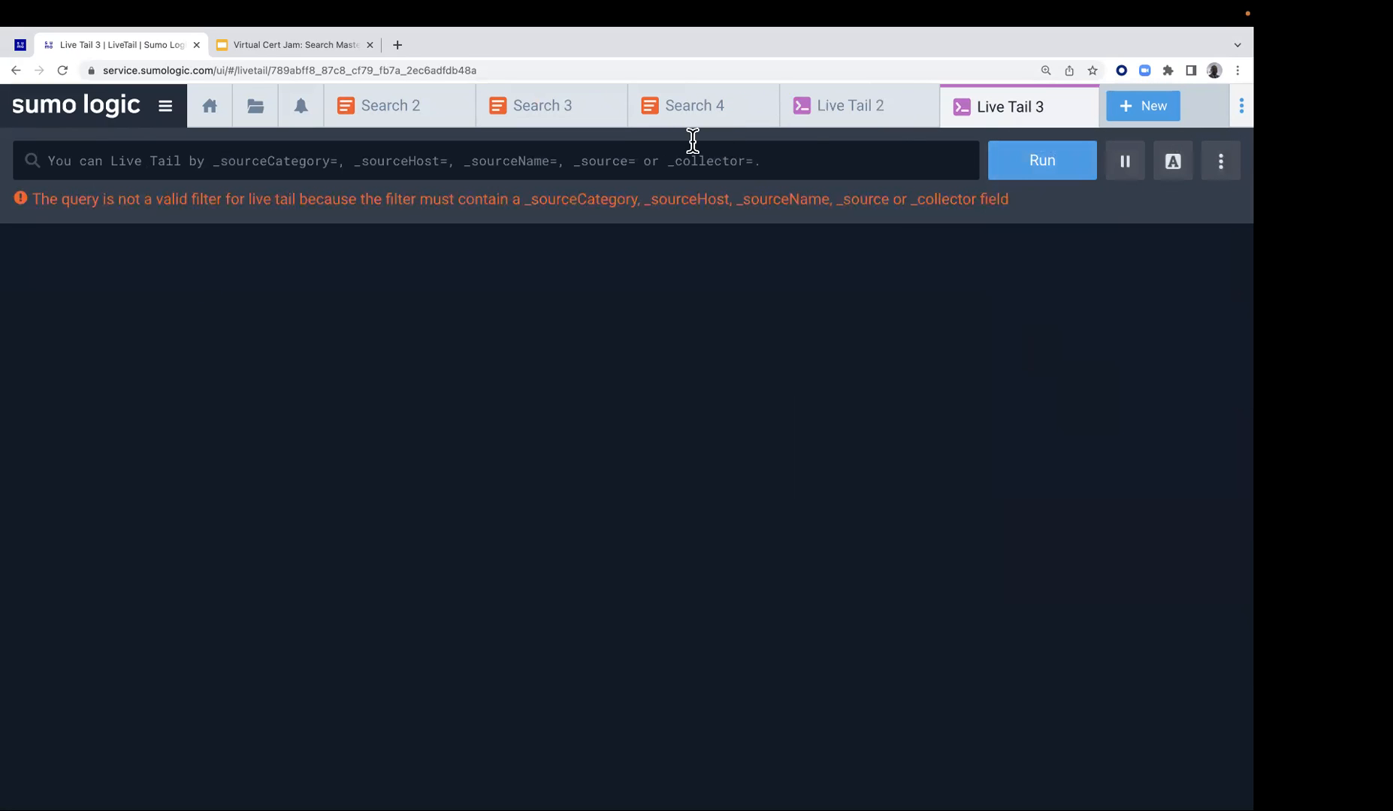
# Return to the Lab 1 page and review the Live Tail example and the true-or-false quiz below it
pyautogui.click(24, 43)
pyautogui.scroll(-1, 525, 356)
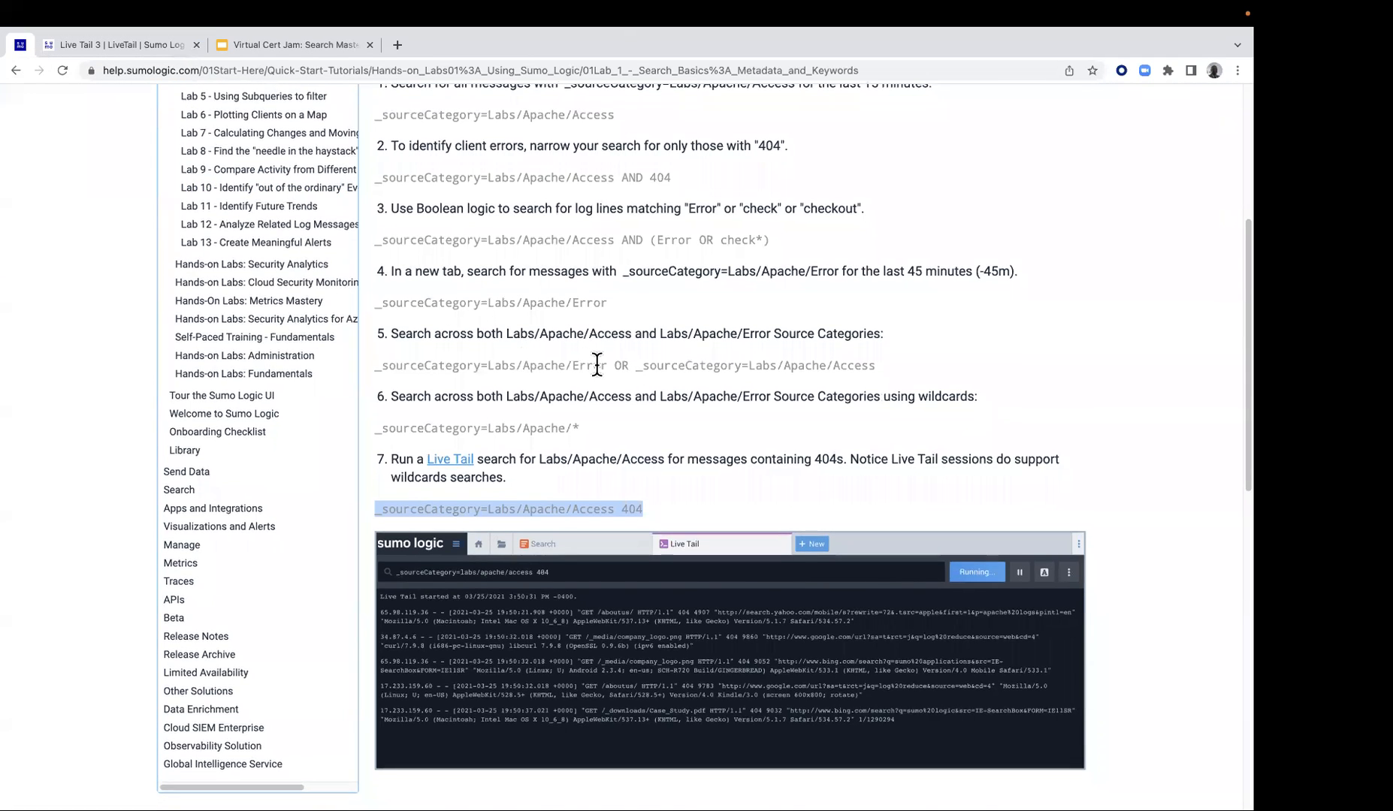
pyautogui.scroll(-5, 617, 362)
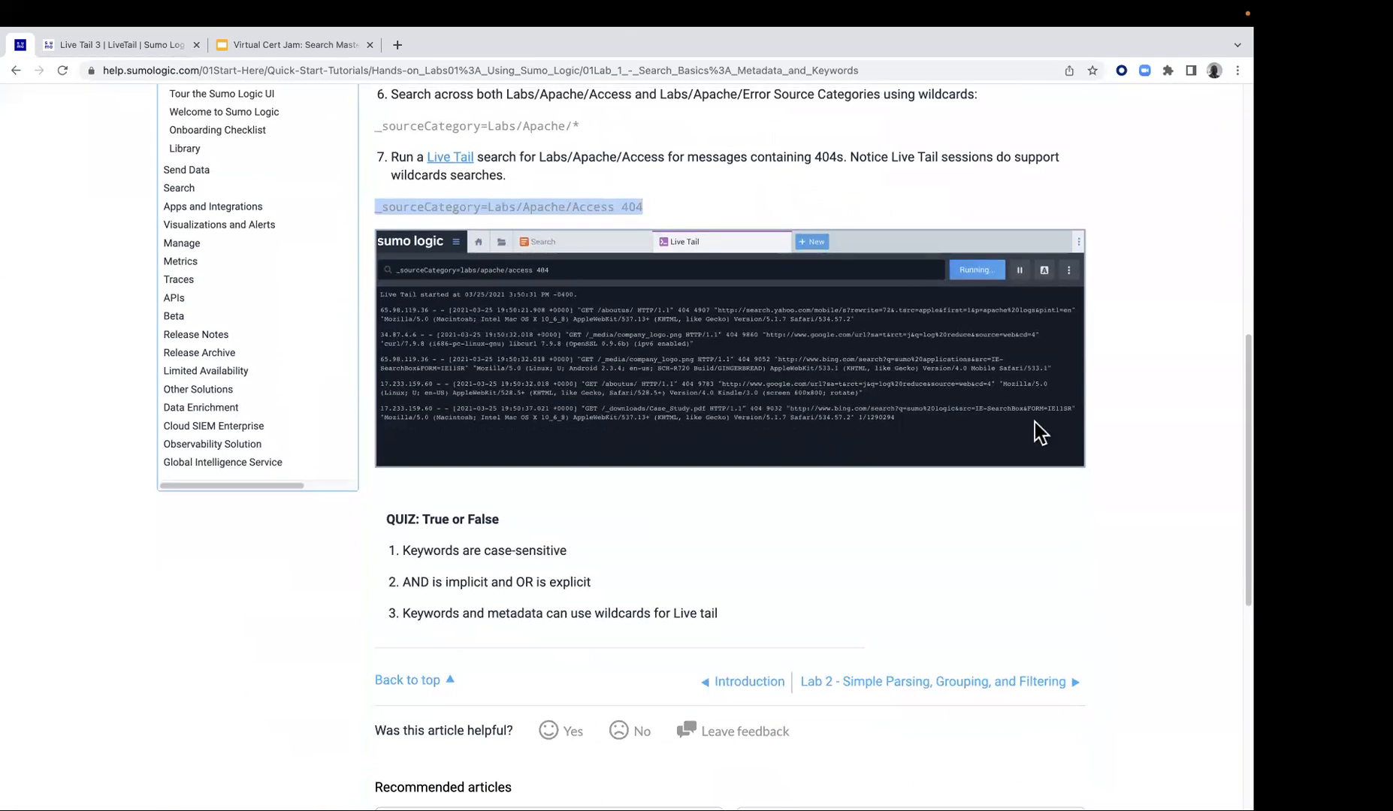
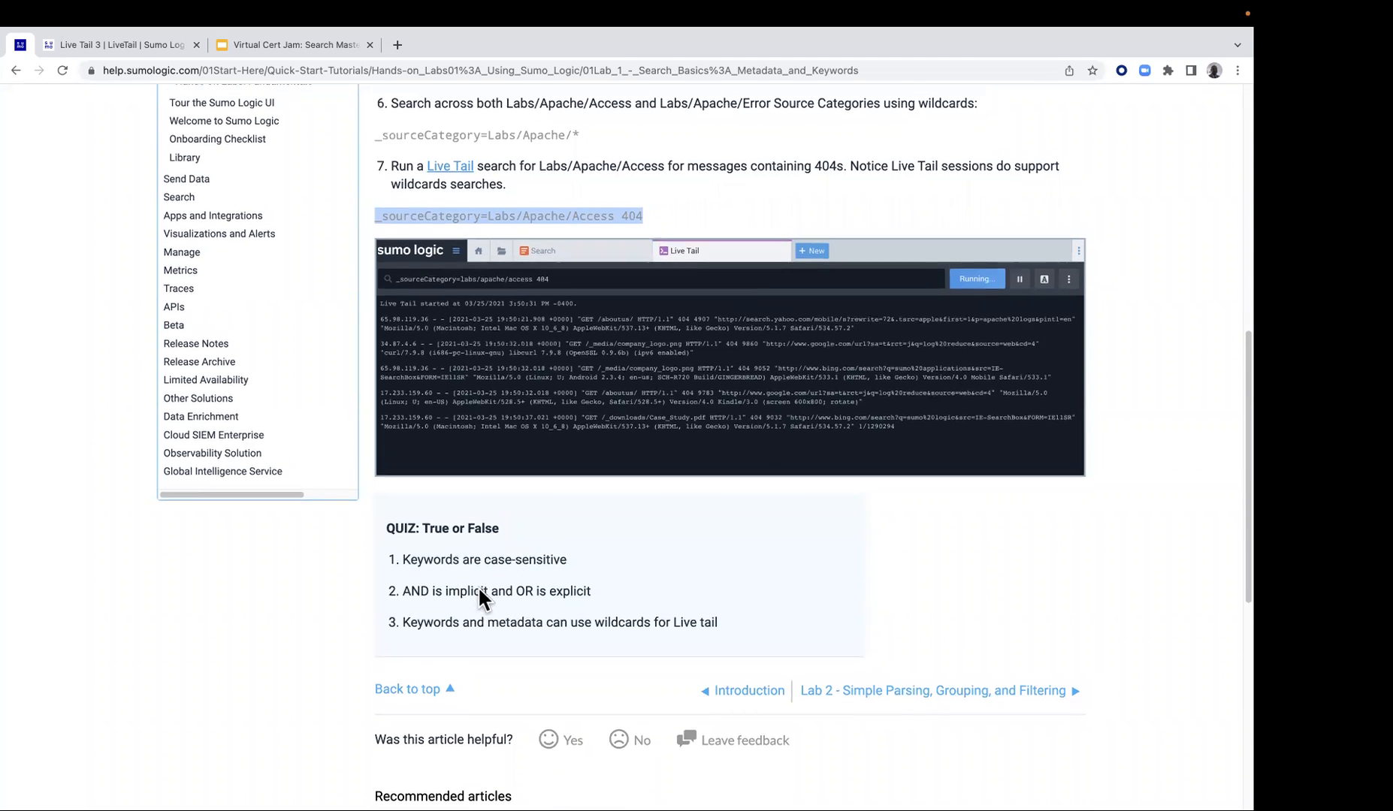
# Review the numbered search exercises on the Lab 1 page and highlight the asterisk wildcard in the Error OR check* query
pyautogui.scroll(3, 477, 587)
pyautogui.scroll(2, 483, 580)
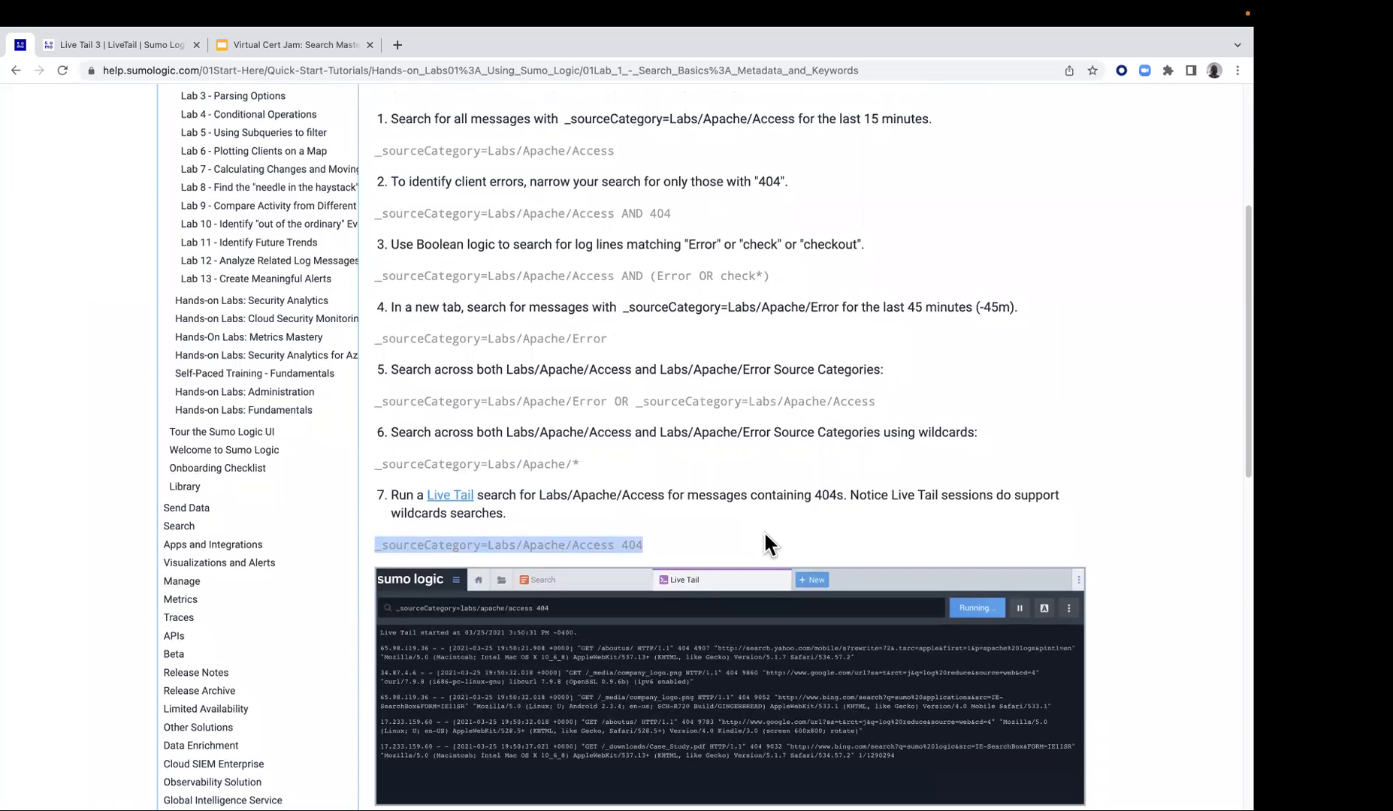
pyautogui.scroll(1, 764, 535)
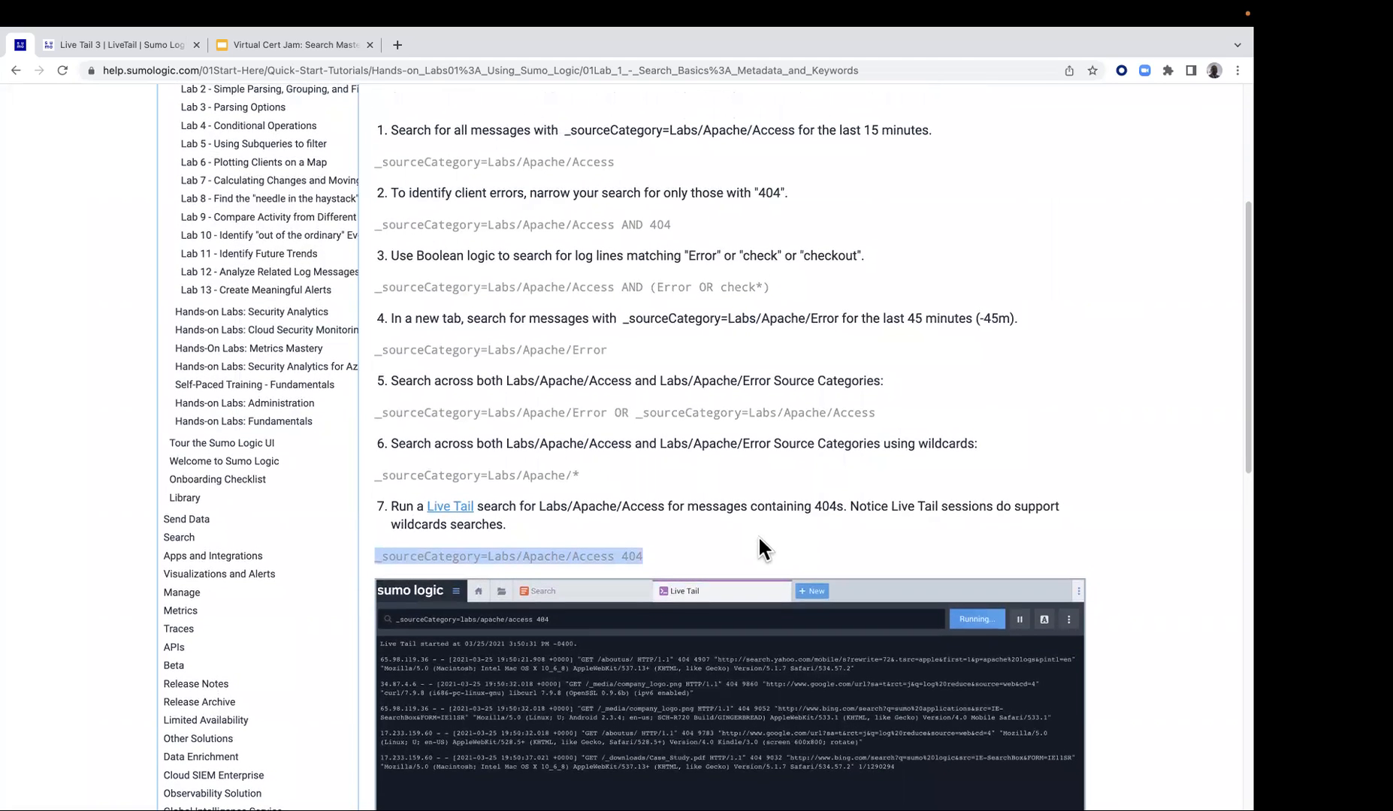
pyautogui.scroll(1, 759, 535)
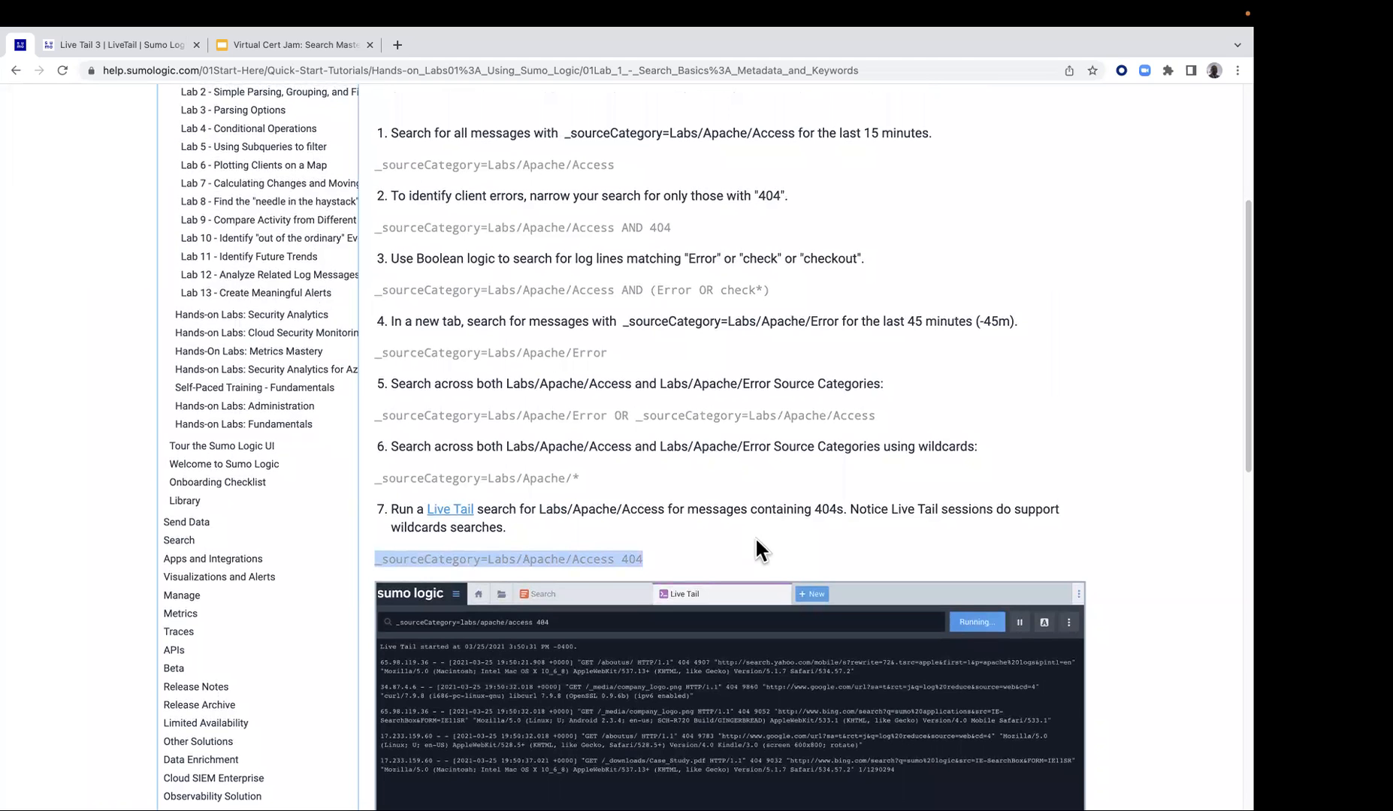
pyautogui.scroll(5, 755, 540)
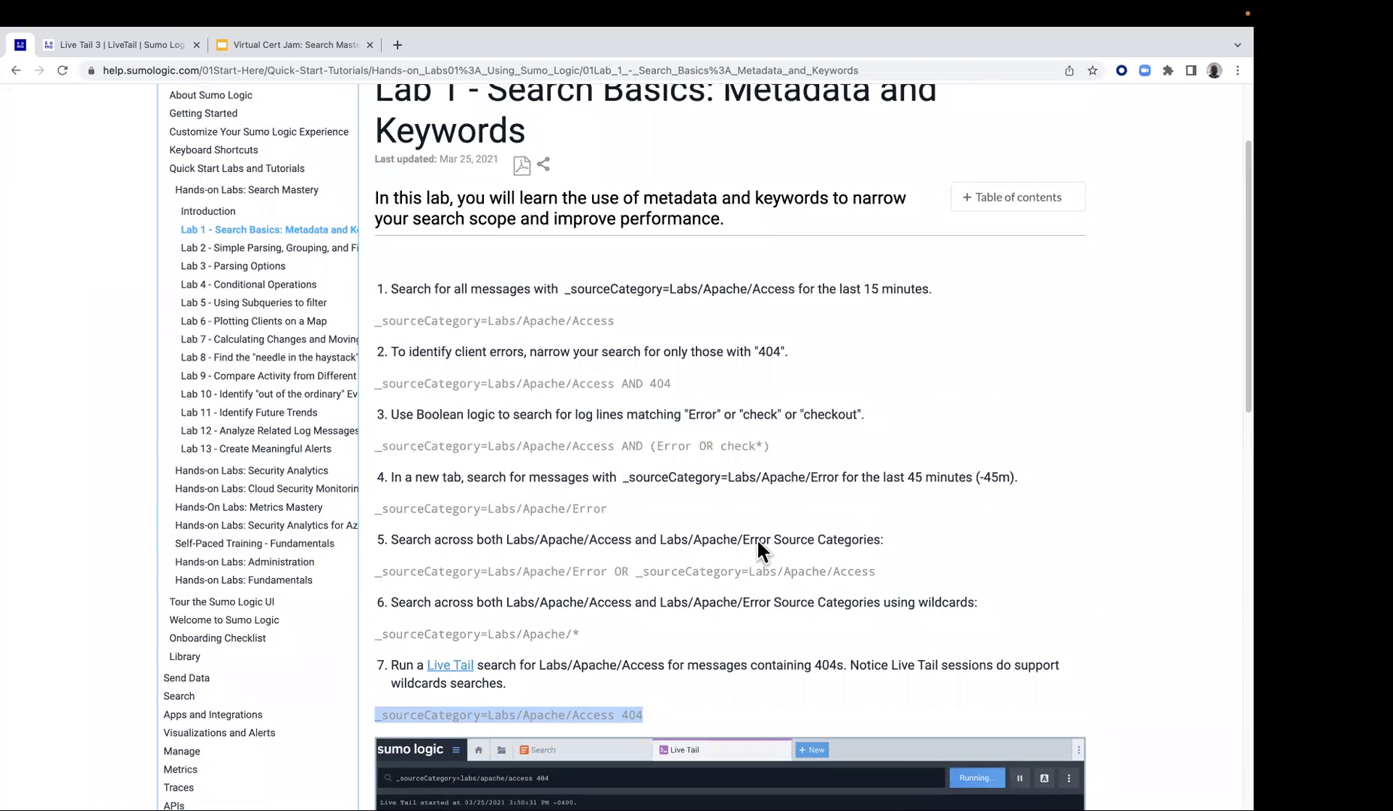
pyautogui.click(758, 451)
pyautogui.moveTo(763, 447); pyautogui.dragTo(756, 445)
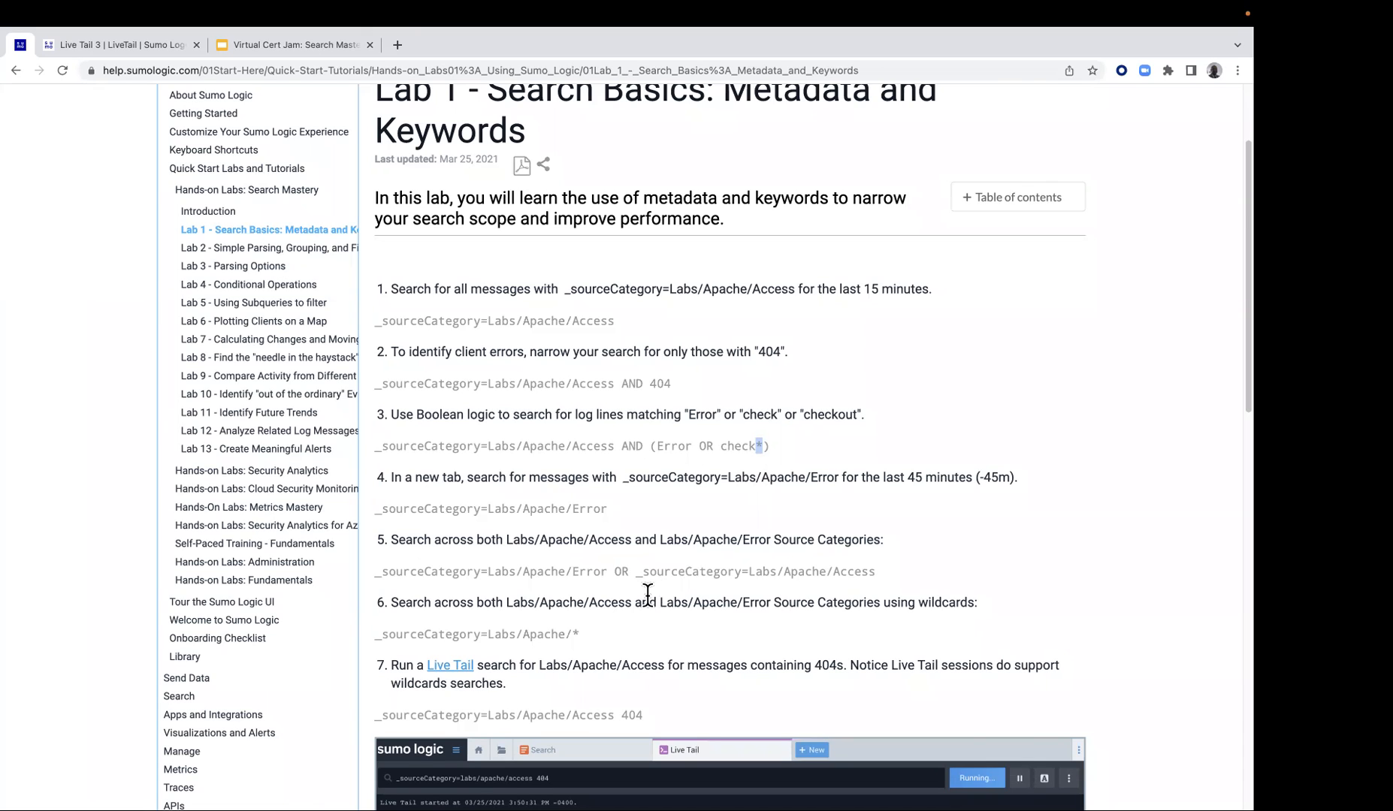
# Review the true-or-false quiz and the lab navigation links at the end of the Lab 1 page
pyautogui.scroll(-5, 648, 594)
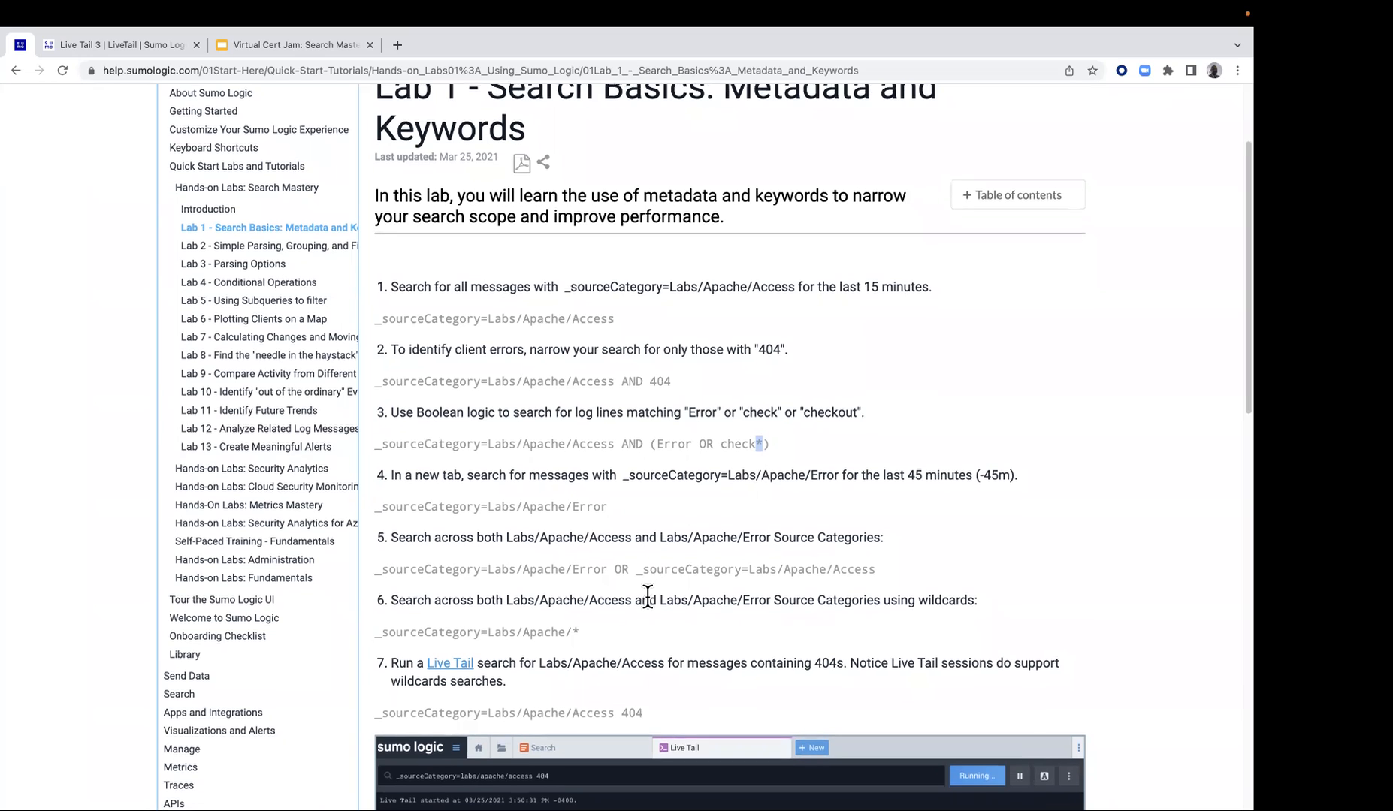
pyautogui.scroll(-3, 665, 580)
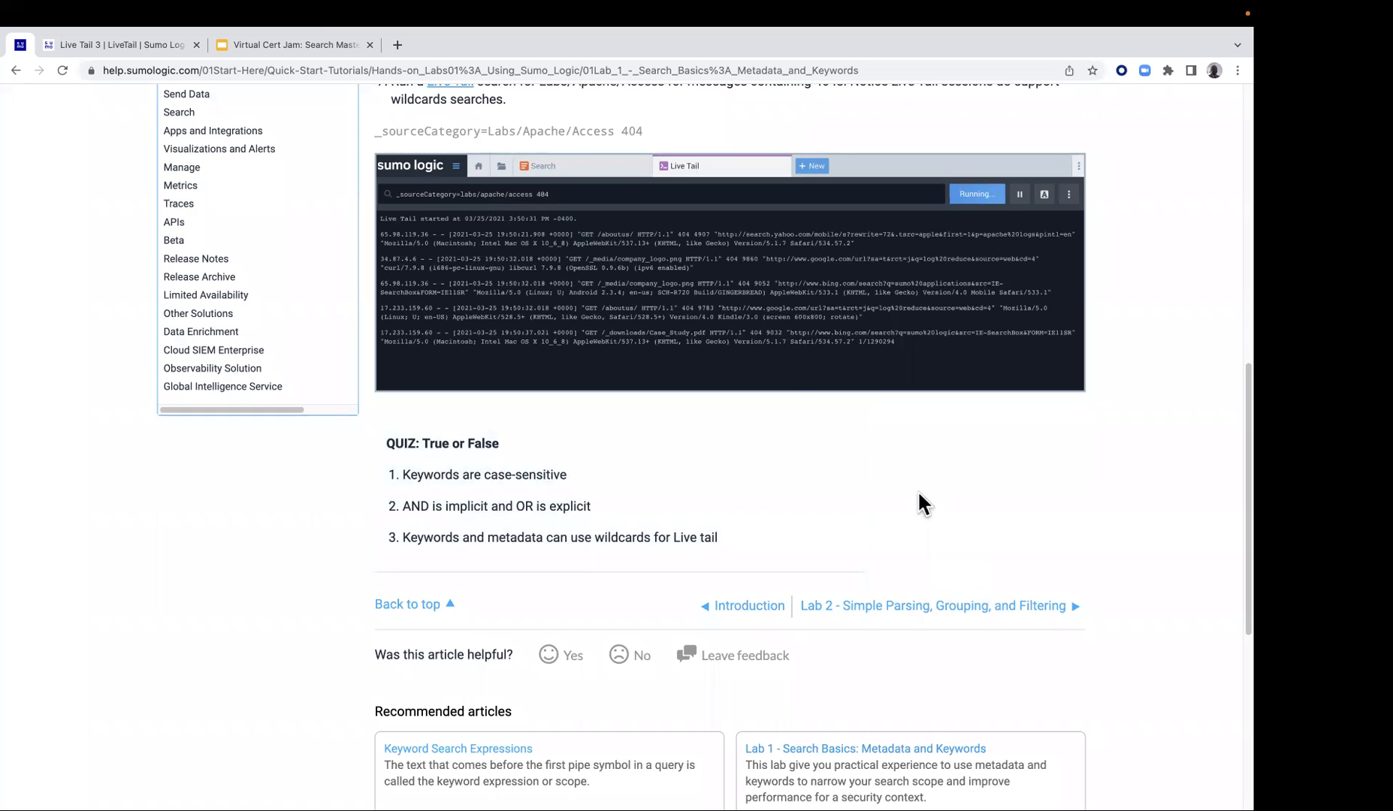
pyautogui.scroll(3, 920, 503)
pyautogui.scroll(-7, 893, 519)
pyautogui.scroll(1, 902, 544)
pyautogui.scroll(2, 876, 449)
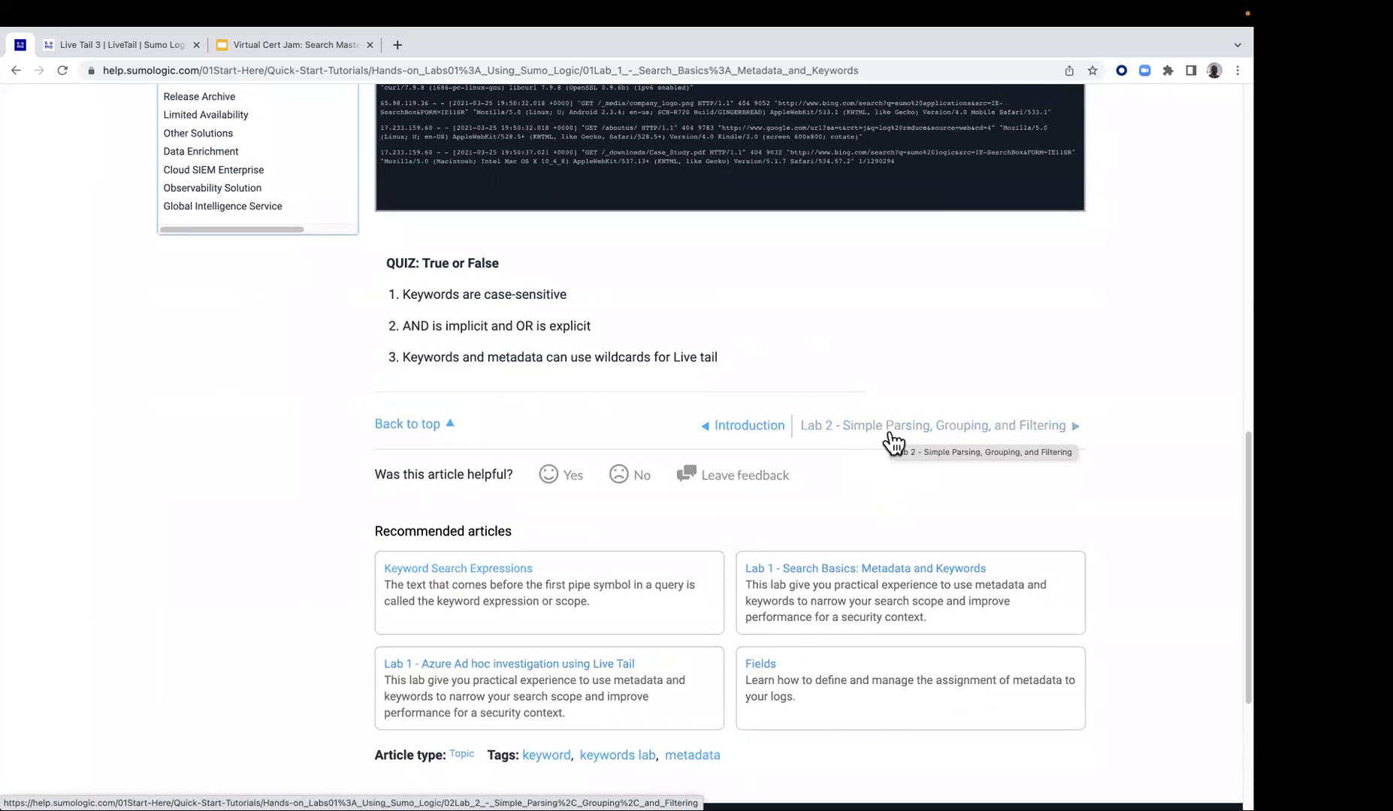
# Open Lab 2 - Simple Parsing, Grouping, and Filtering and copy the first exercise's two-line query that counts by _source
pyautogui.click(892, 439)
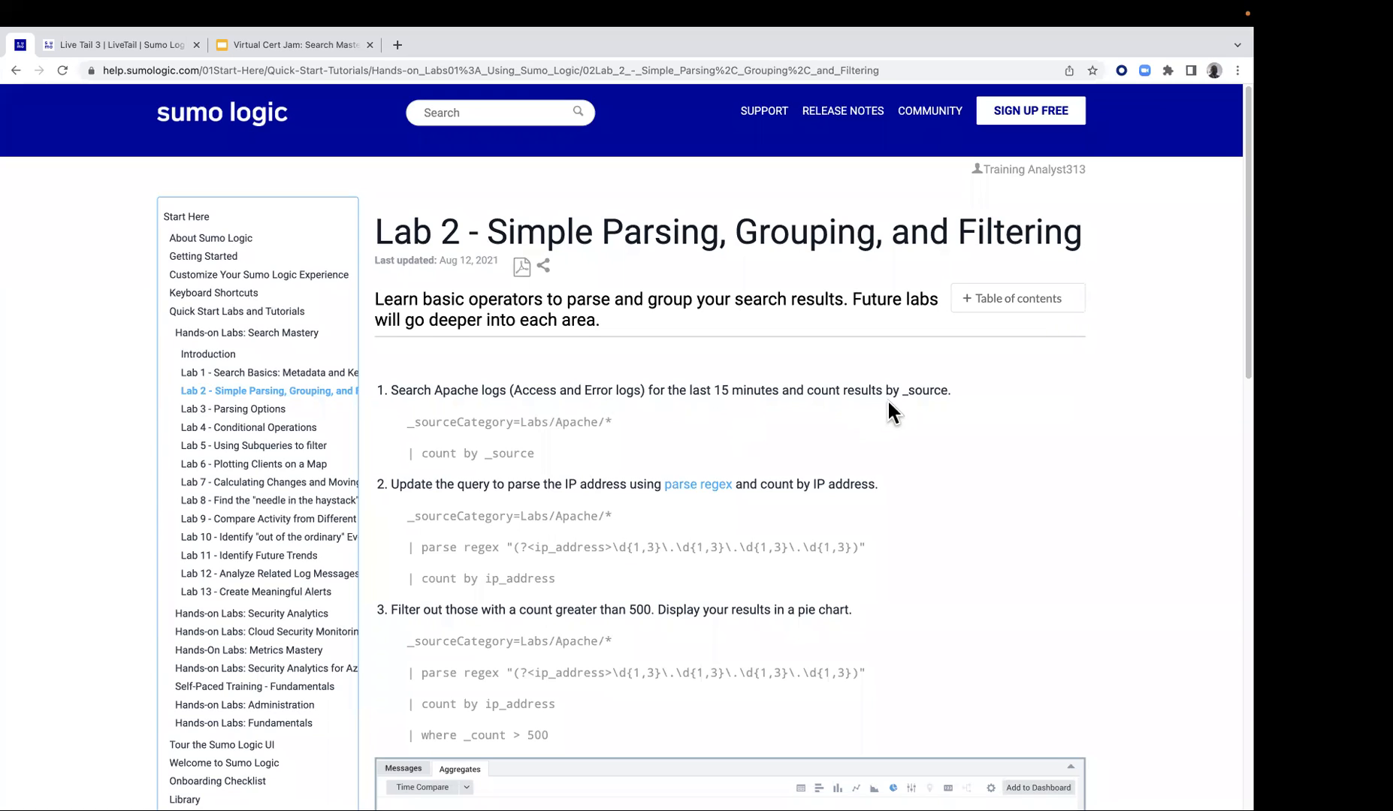
pyautogui.moveTo(400, 421); pyautogui.dragTo(542, 447)
pyautogui.rightClick(543, 421)
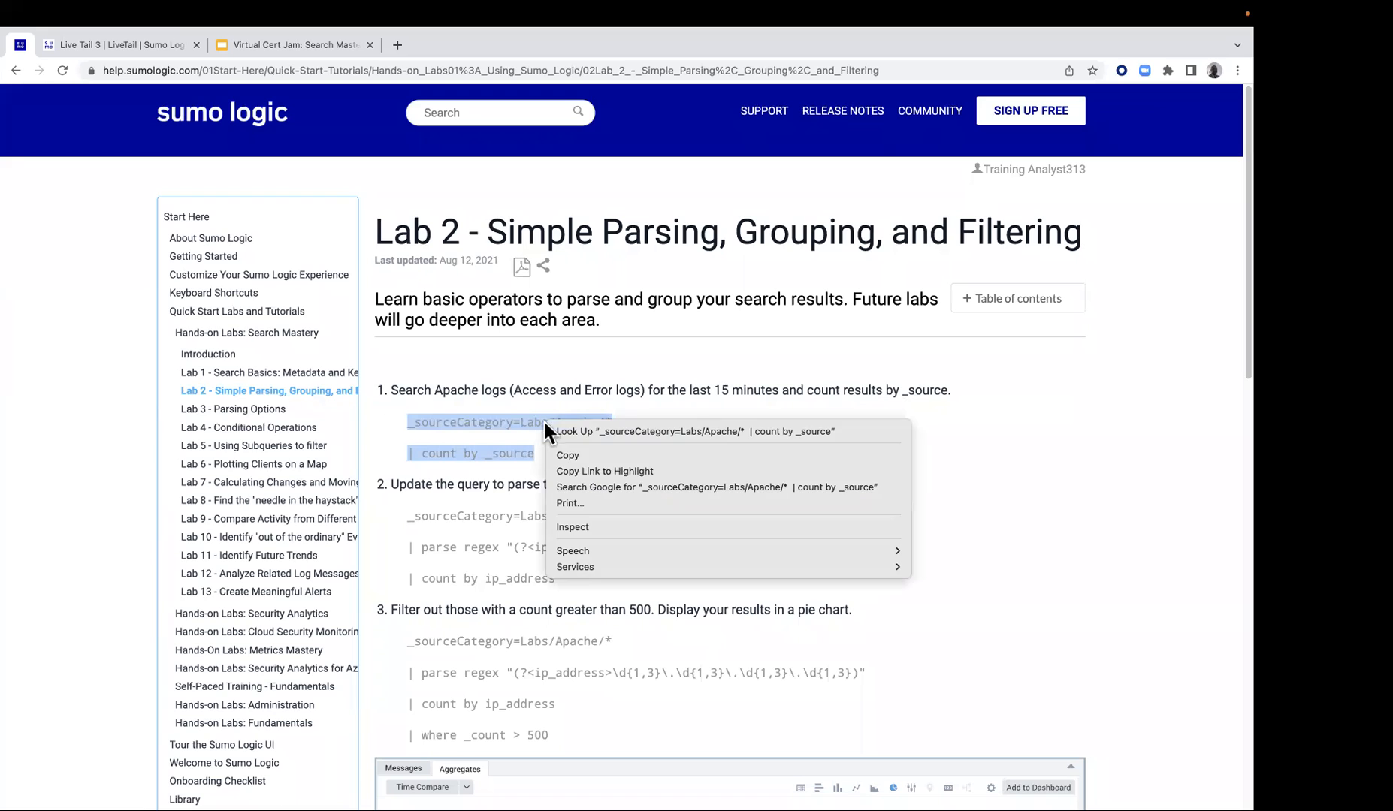
pyautogui.click(579, 455)
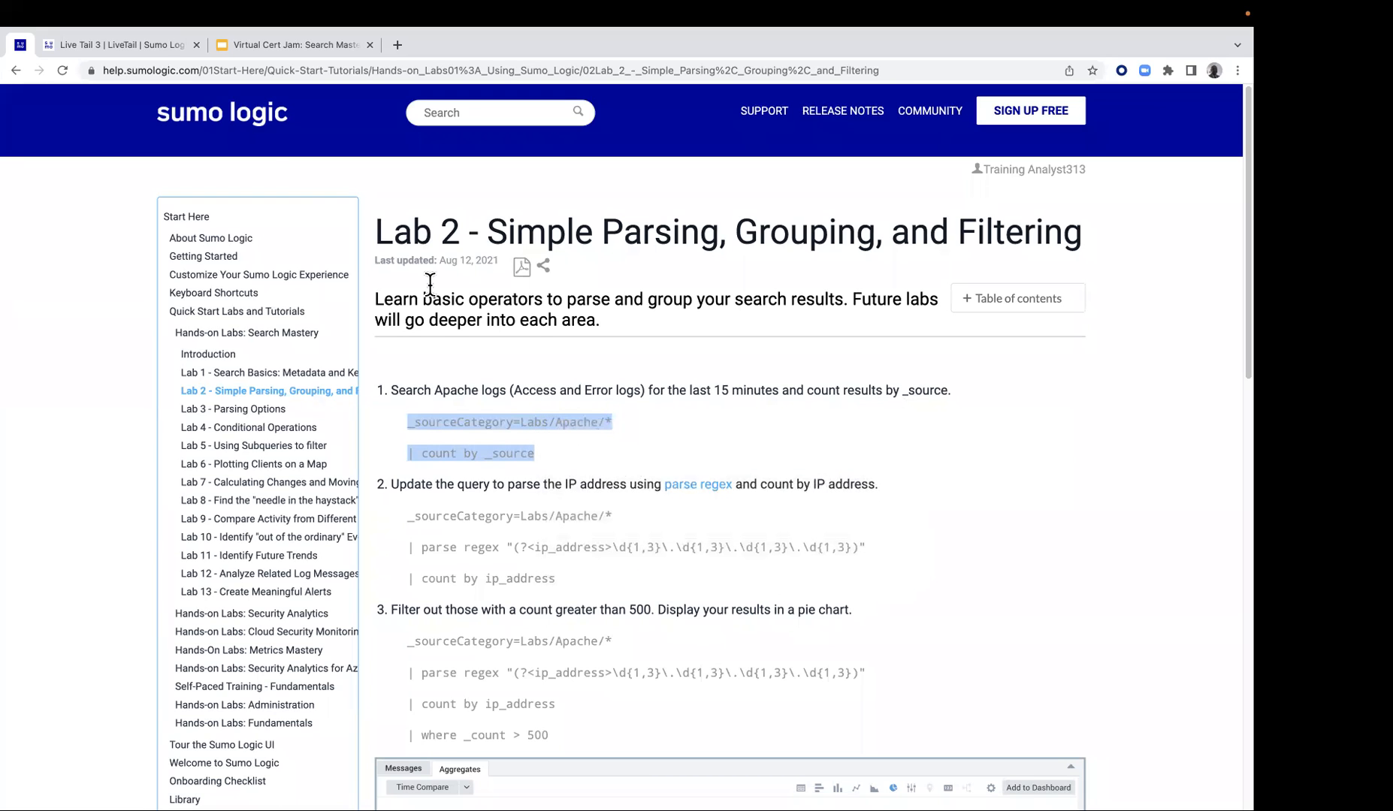
# Switch back to the Sumo Logic workspace and close all open search and Live Tail tabs
pyautogui.click(159, 42)
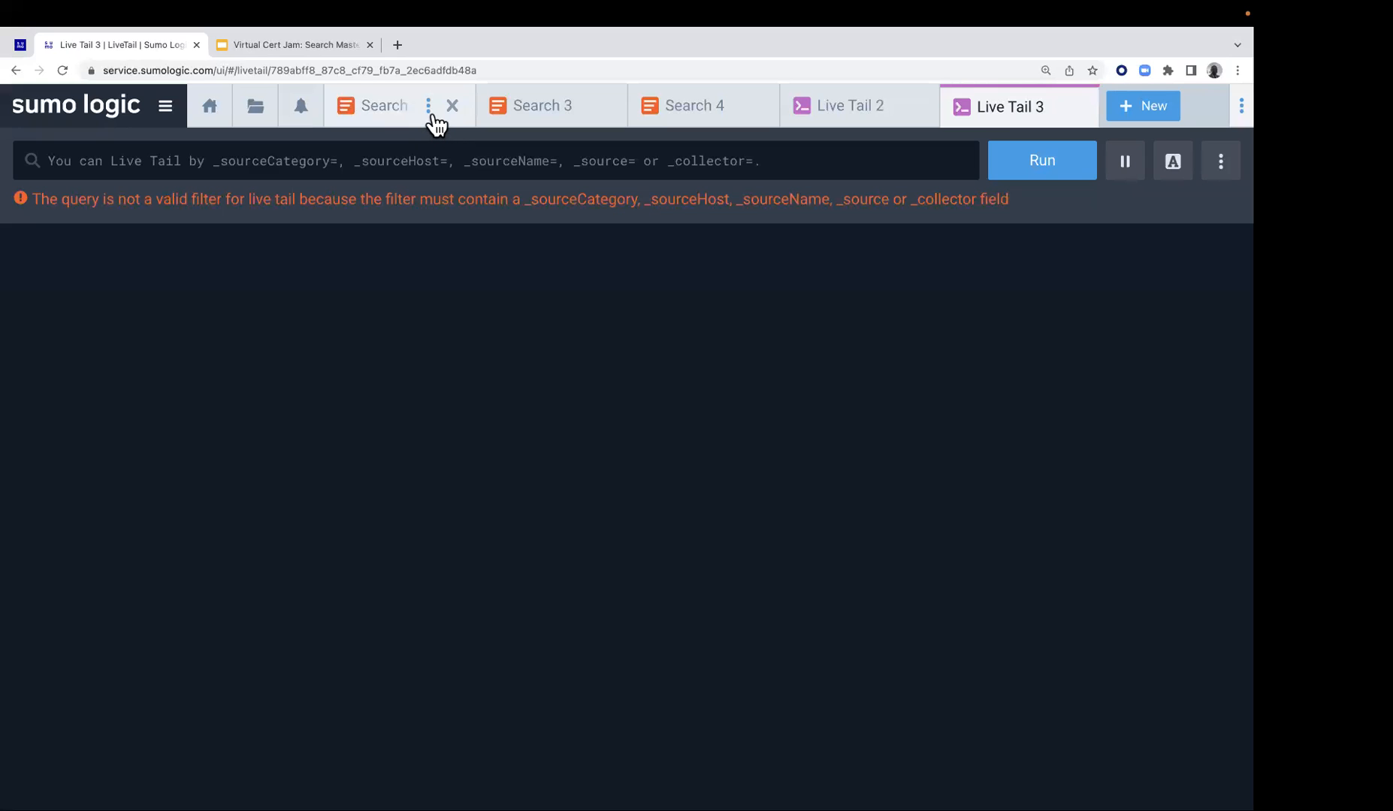
pyautogui.click(431, 110)
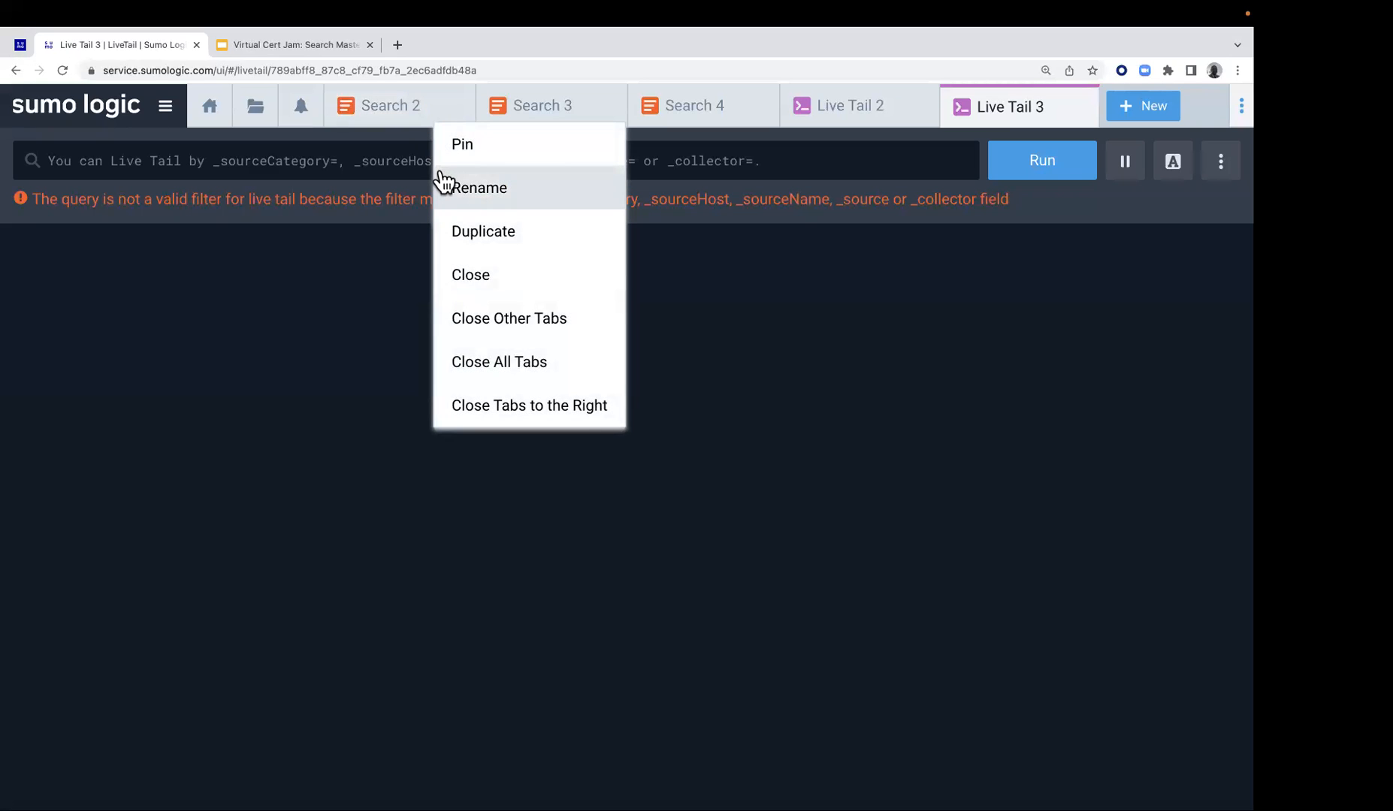
pyautogui.click(490, 363)
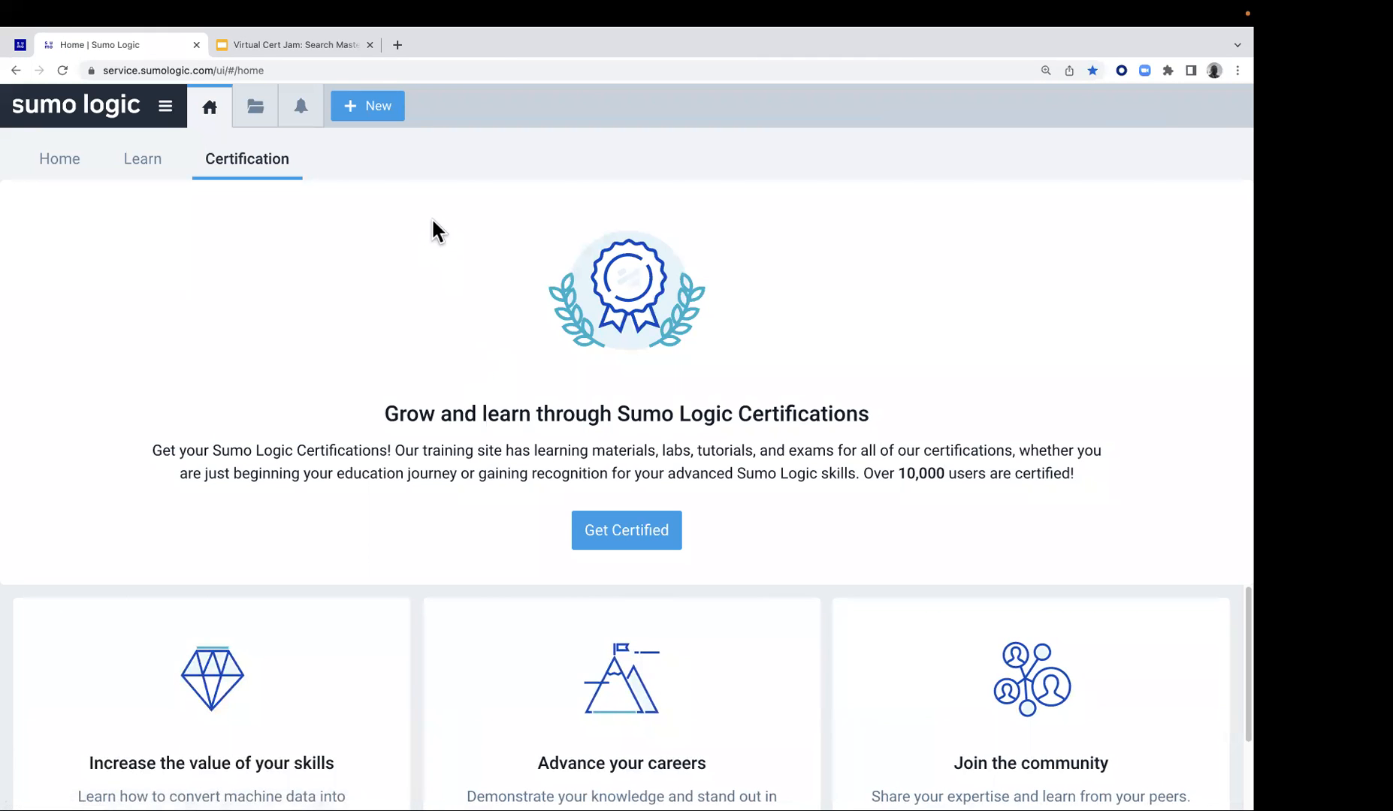
# Start a new log search and paste the copied query _sourceCategory=Labs/Apache/* | count by _source
pyautogui.click(373, 106)
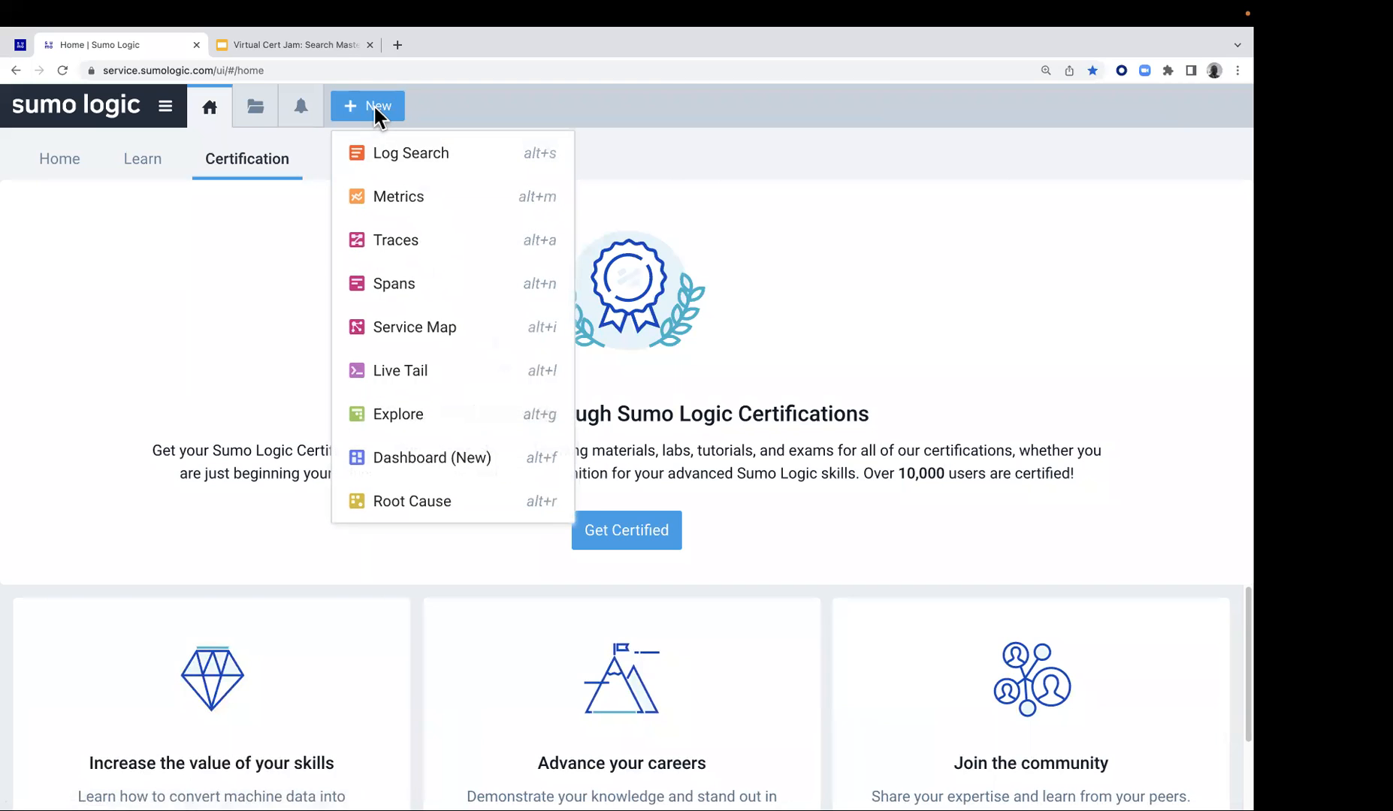
pyautogui.click(377, 153)
pyautogui.click(349, 165)
pyautogui.press('super+v')
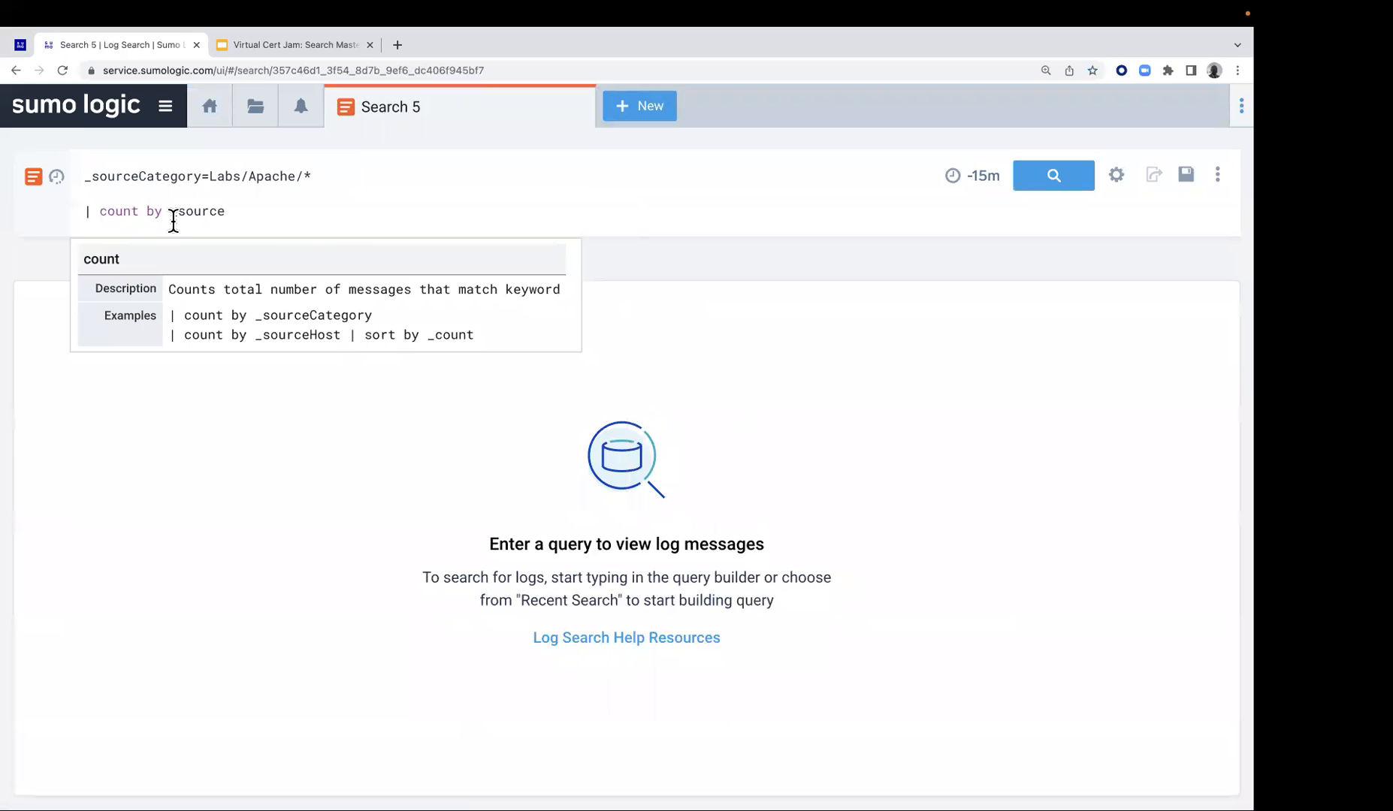
# Comment out the count by _source line with // and run the search on _sourceCategory=Labs/Apache/* alone
pyautogui.click(80, 212)
pyautogui.write('//')
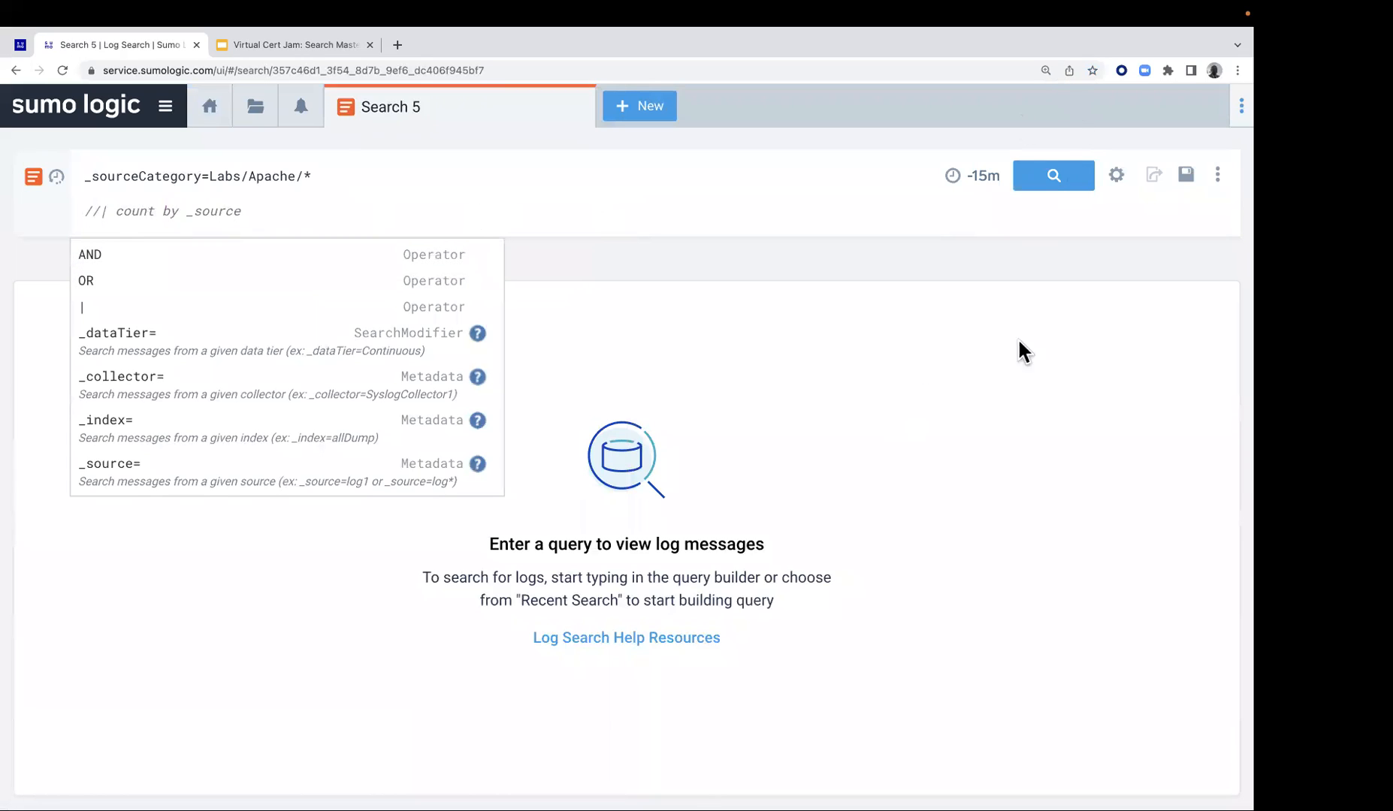
pyautogui.click(1064, 179)
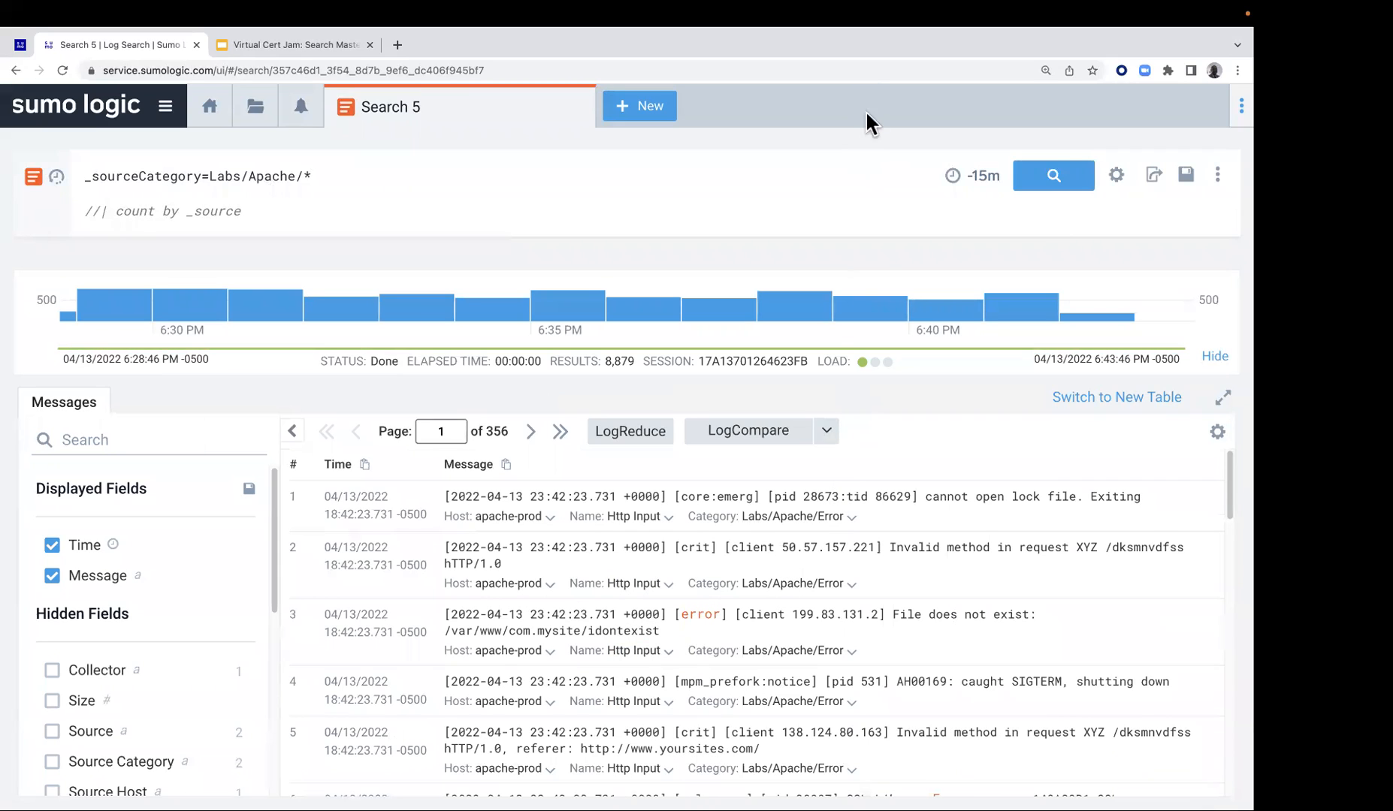
# Examine the raw Apache messages and the value breakdown of the Source Category field
pyautogui.scroll(-1, 834, 544)
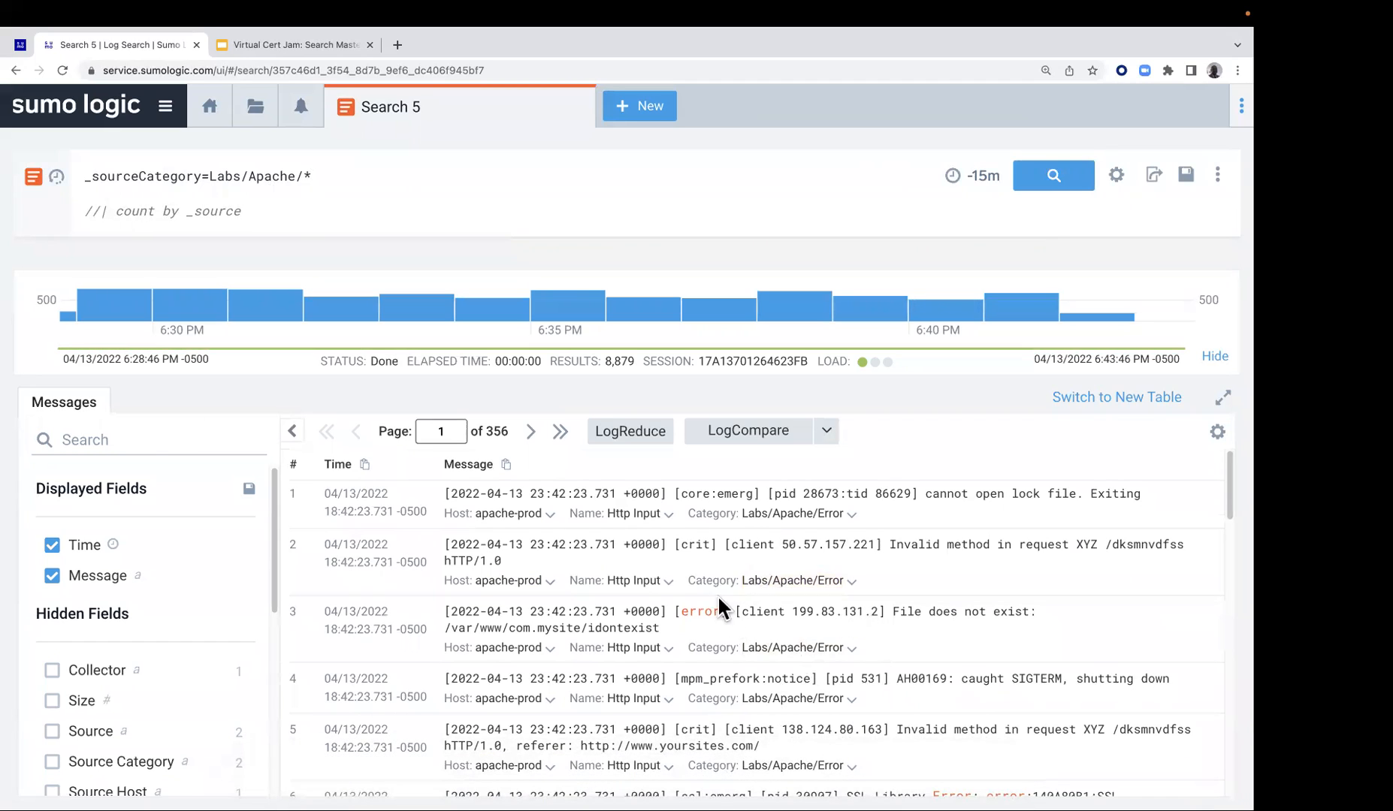
pyautogui.scroll(-6, 843, 549)
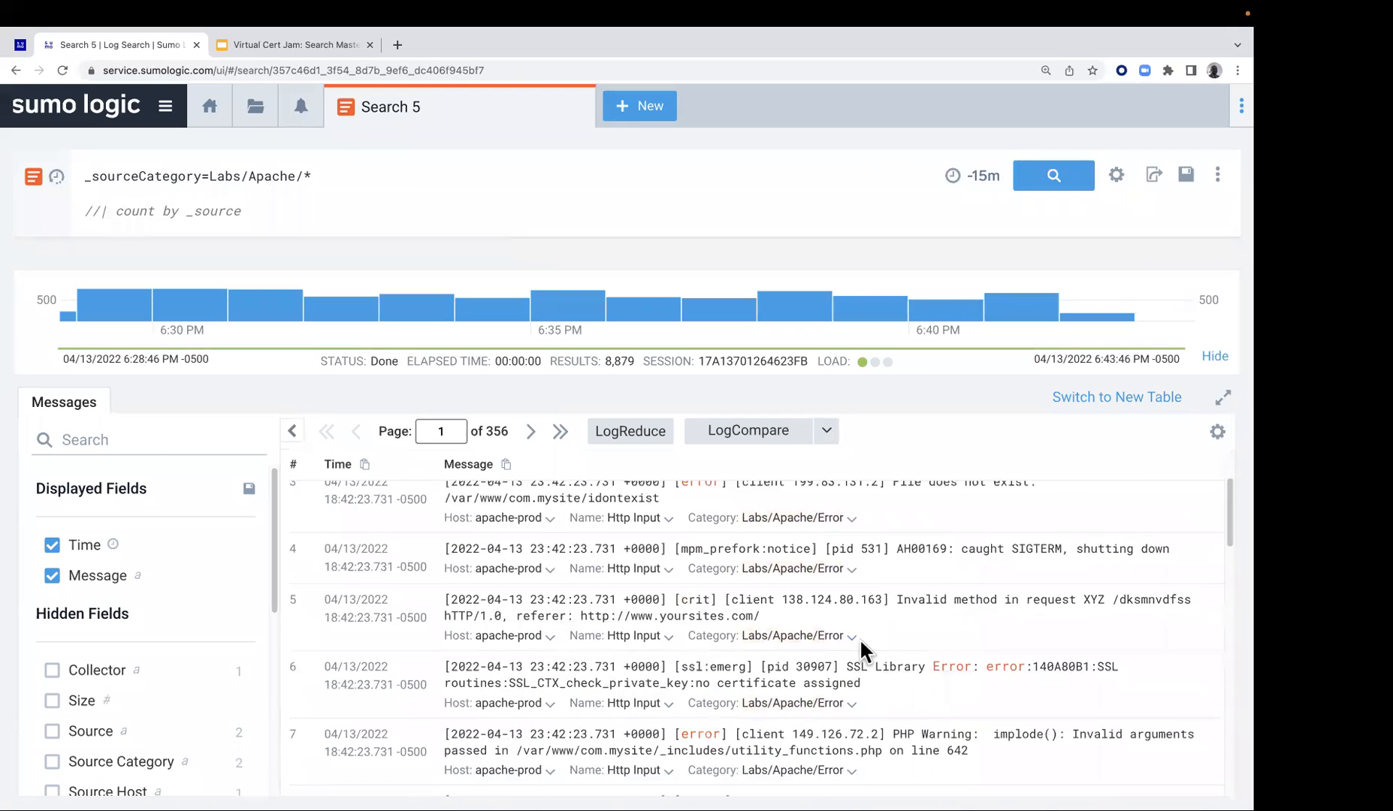
pyautogui.scroll(-6, 864, 645)
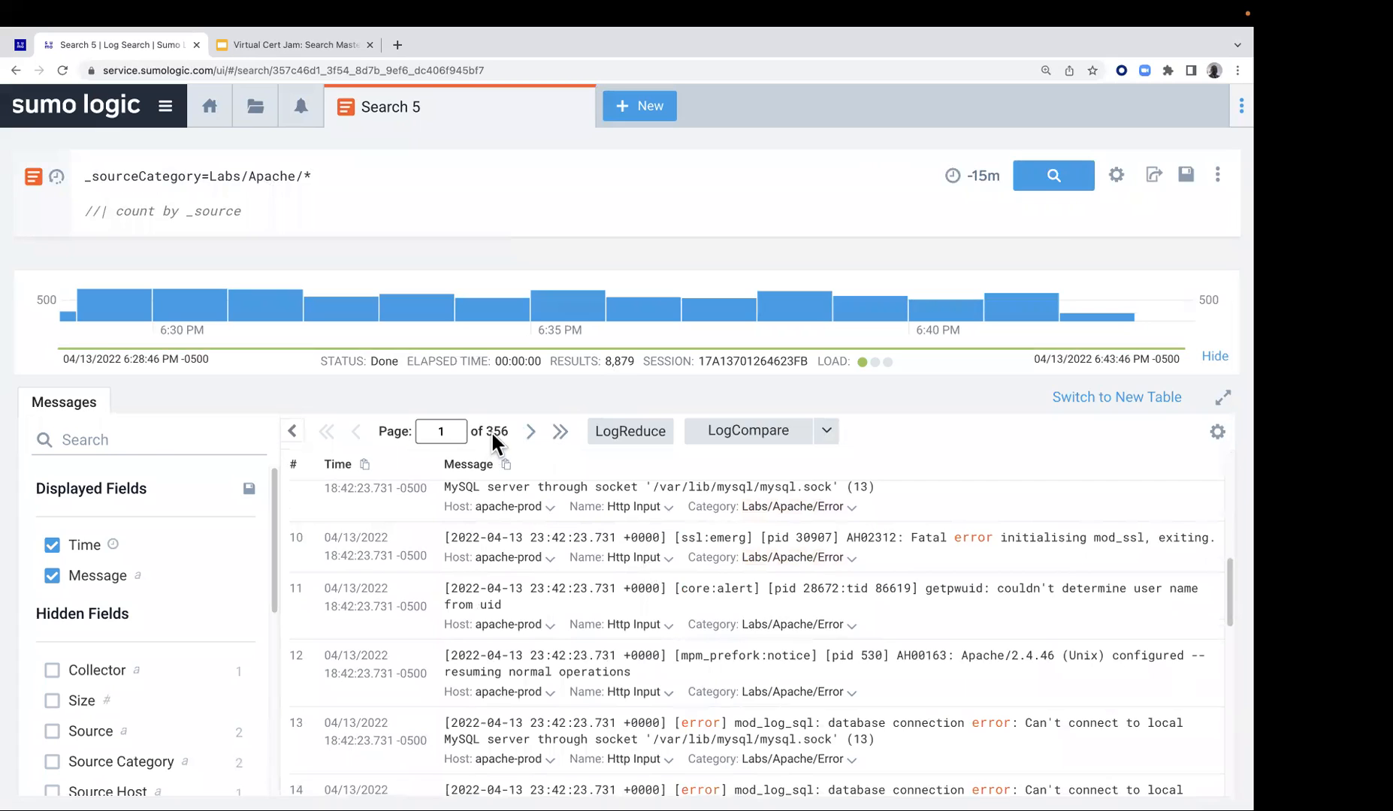
pyautogui.click(173, 768)
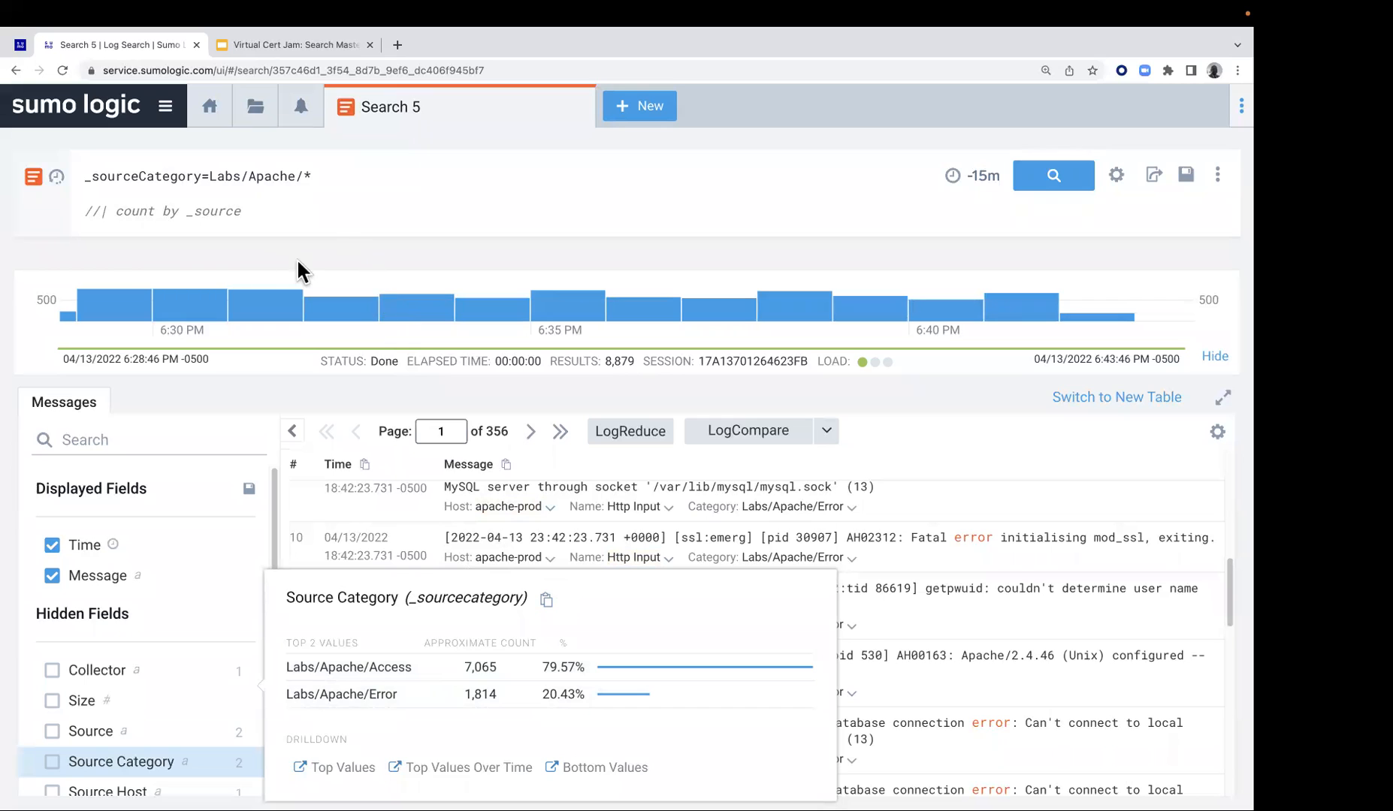
# Remove the // comment marks from the count by _source line and run the aggregate query
pyautogui.click(98, 213)
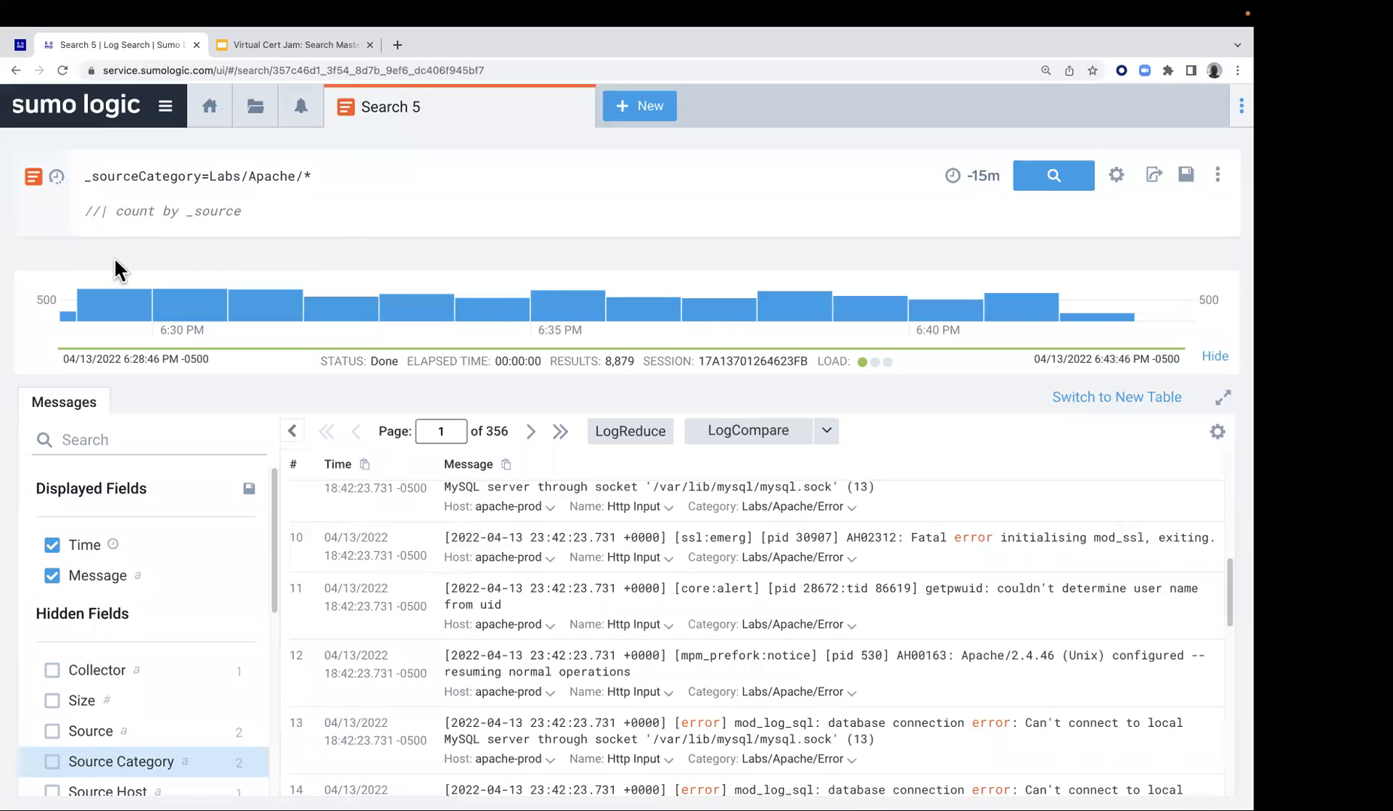
pyautogui.press('BackSpace')
pyautogui.press('BackSpace')
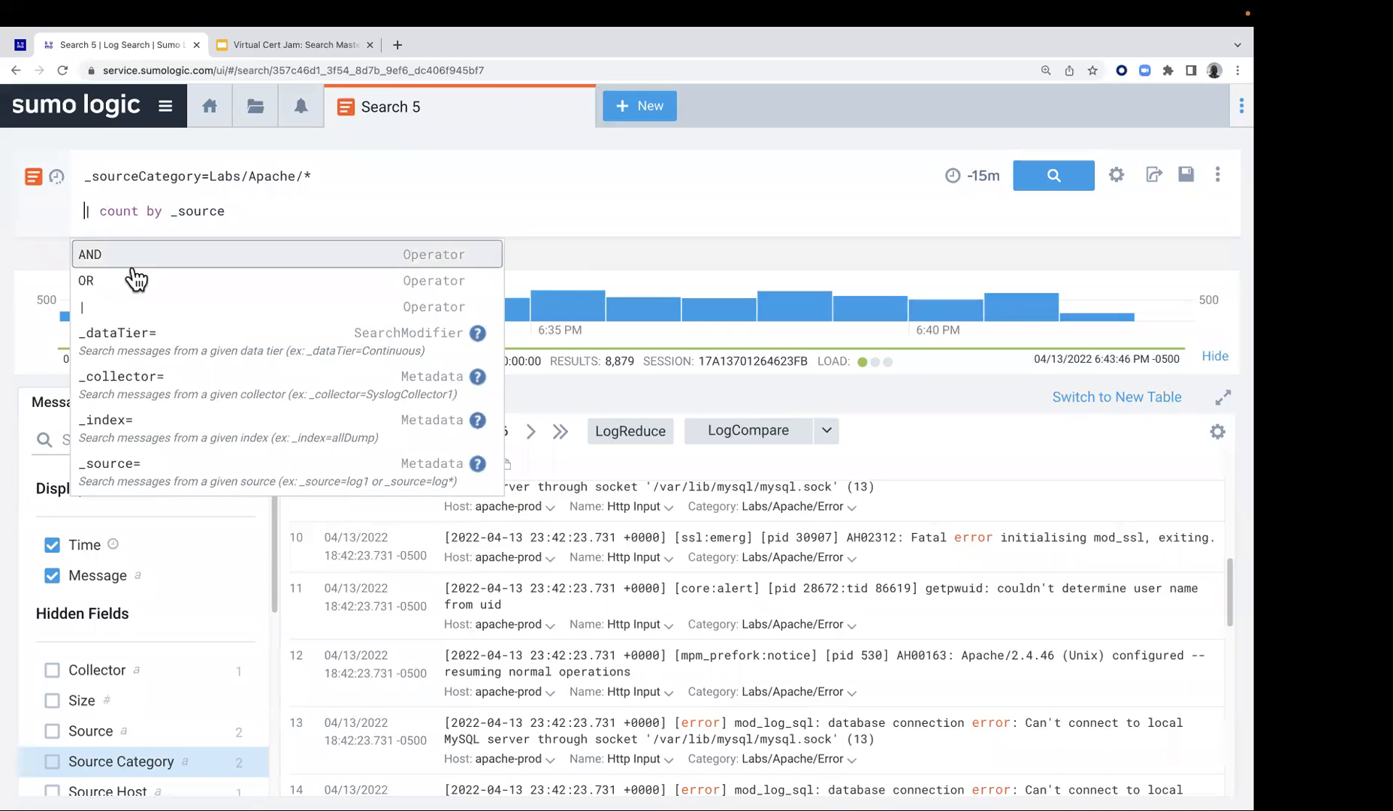
pyautogui.doubleClick(98, 211)
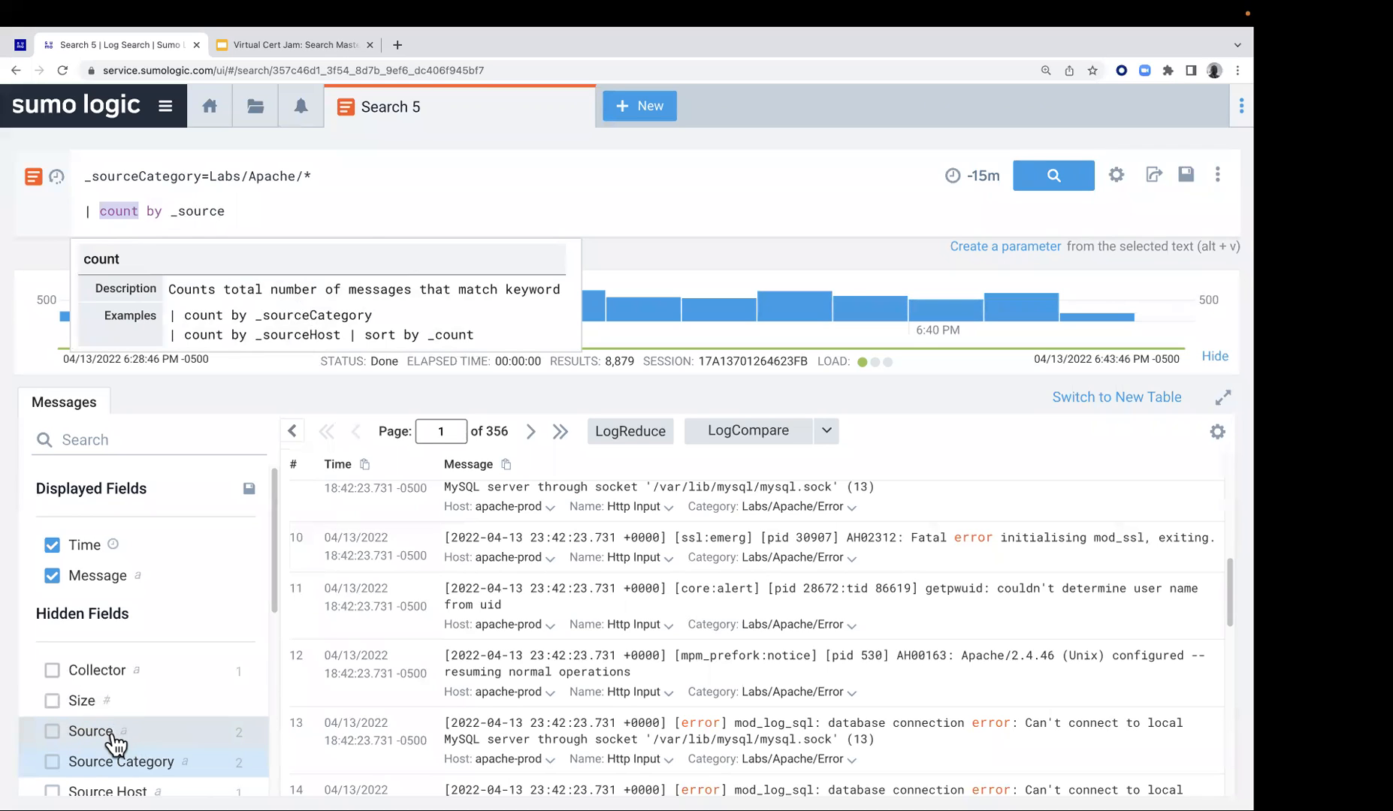
pyautogui.click(1062, 180)
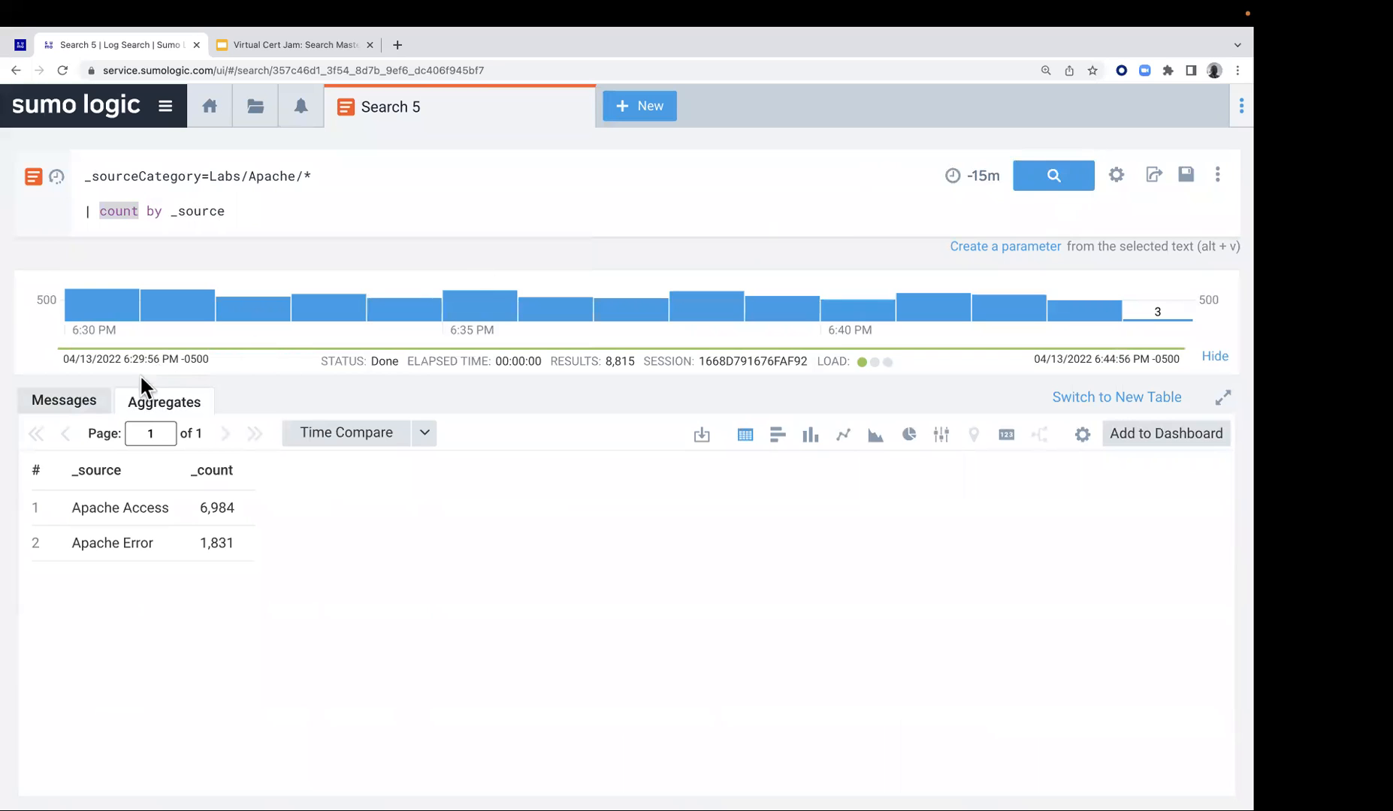
# Check the raw messages and their display and export options, and return to the aggregated results
pyautogui.click(66, 406)
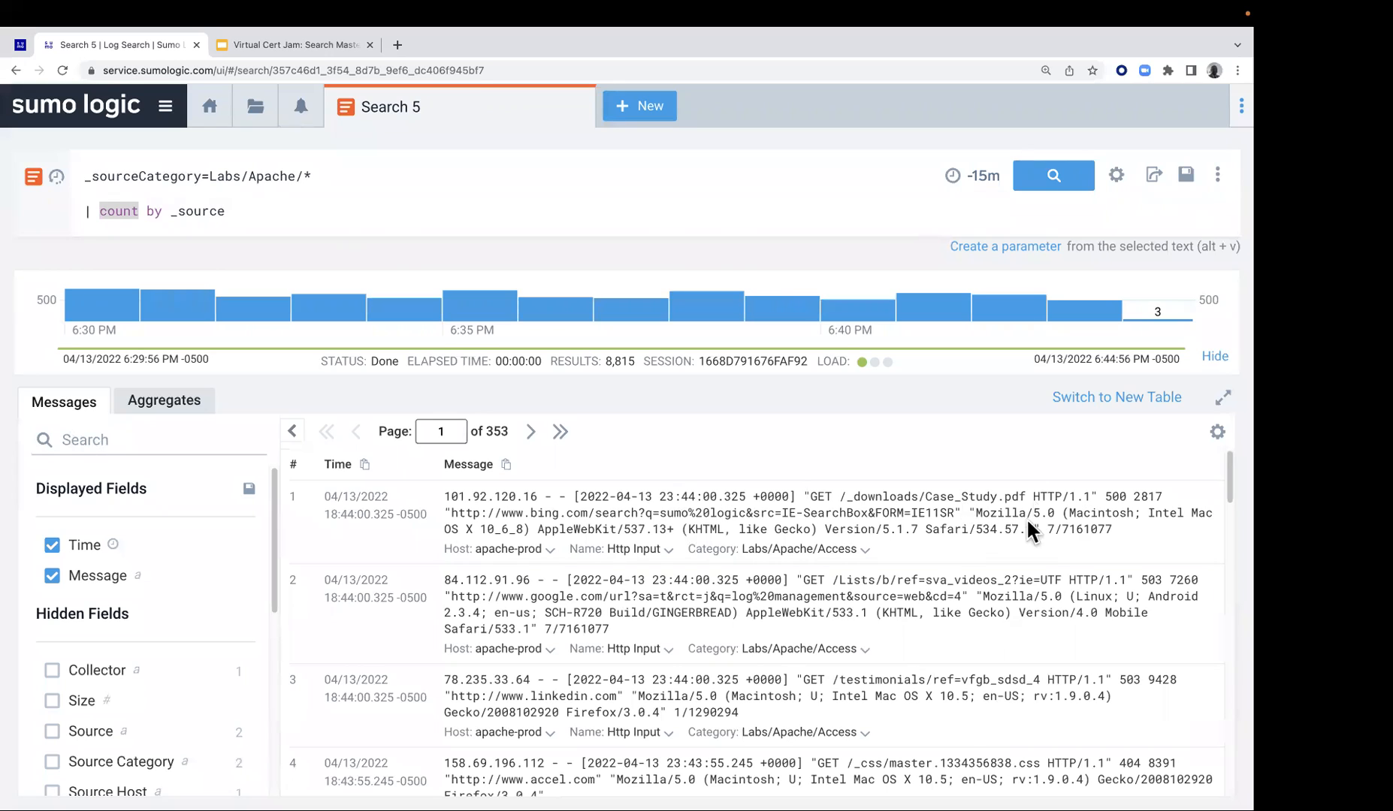
pyautogui.click(1217, 436)
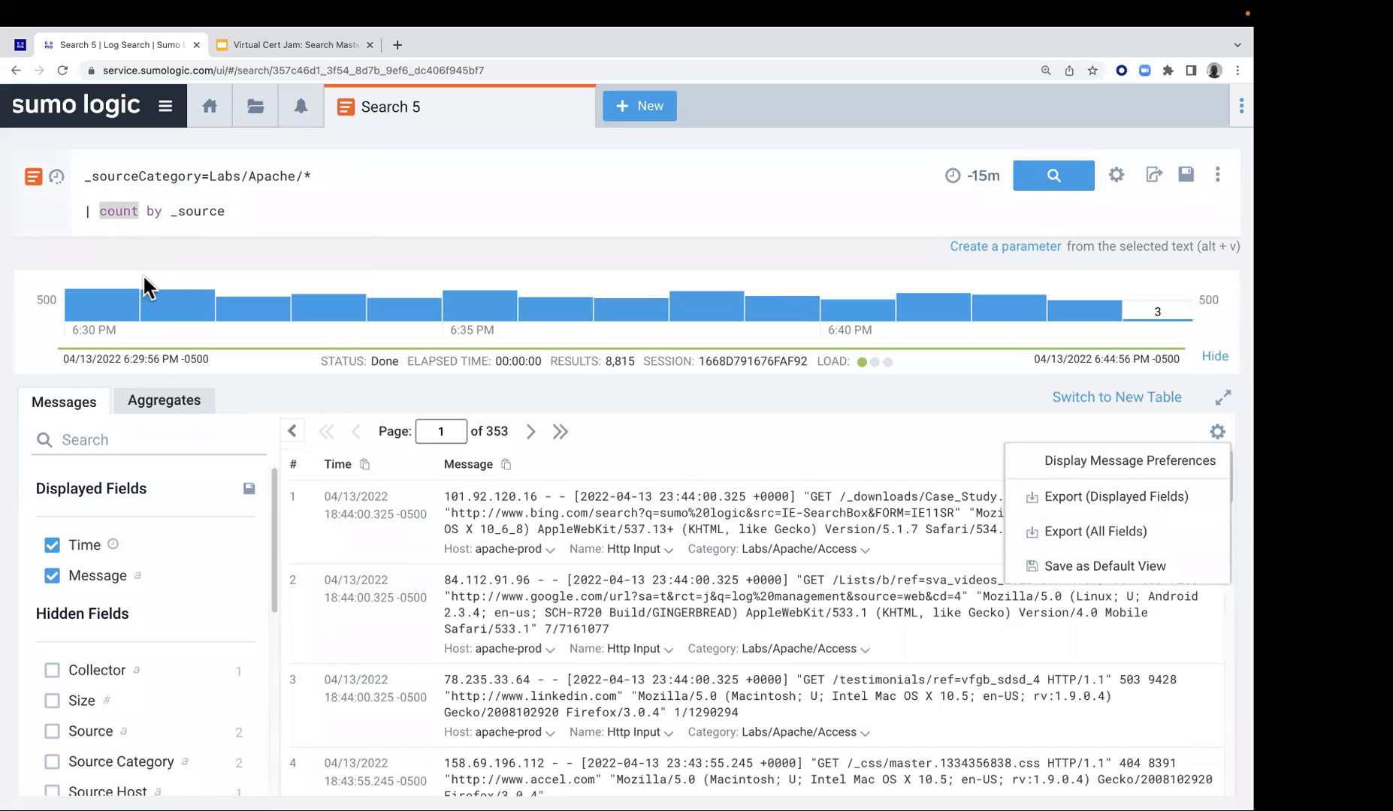
pyautogui.click(171, 412)
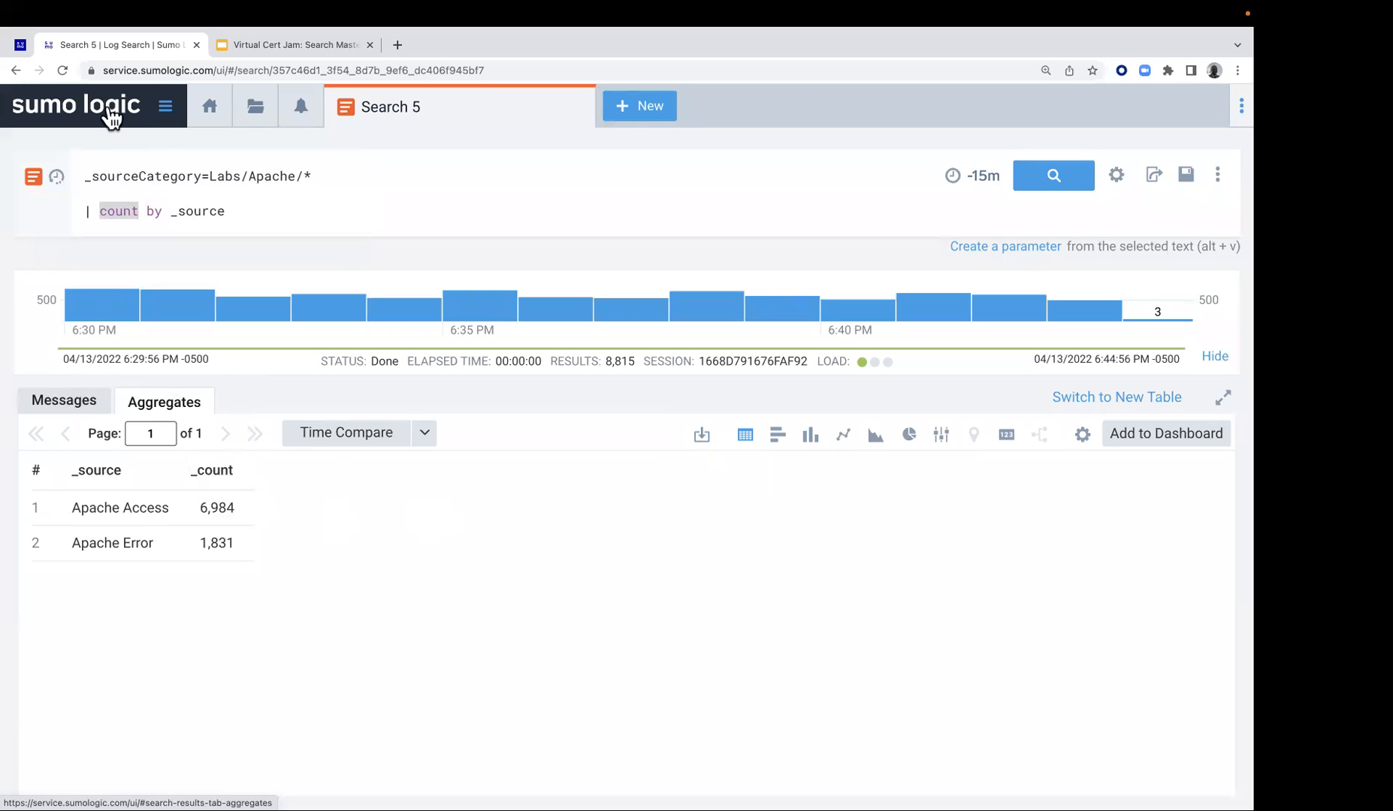
# Go back to the Lab 2 page and copy the parse regex line for ip_address from the second exercise
pyautogui.click(16, 47)
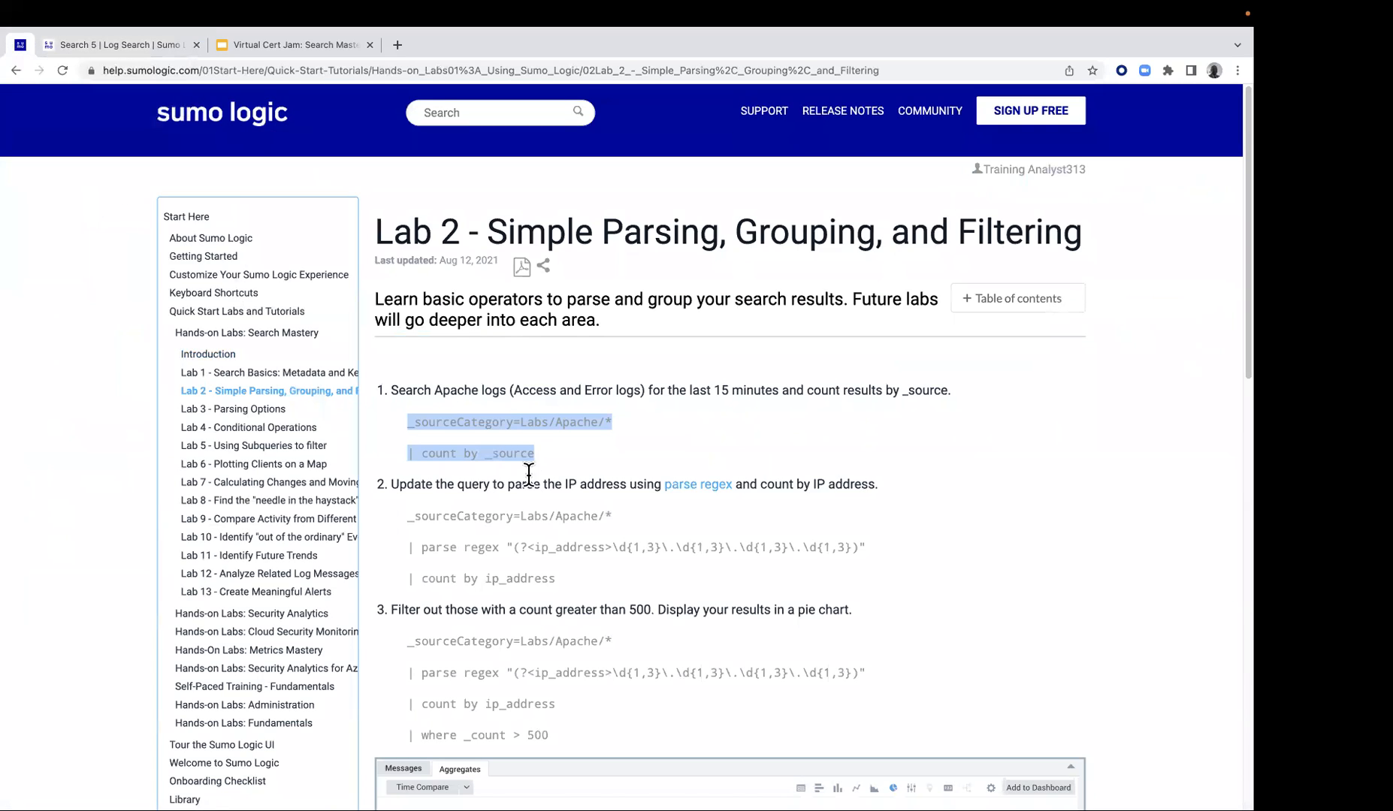
pyautogui.scroll(-1, 492, 496)
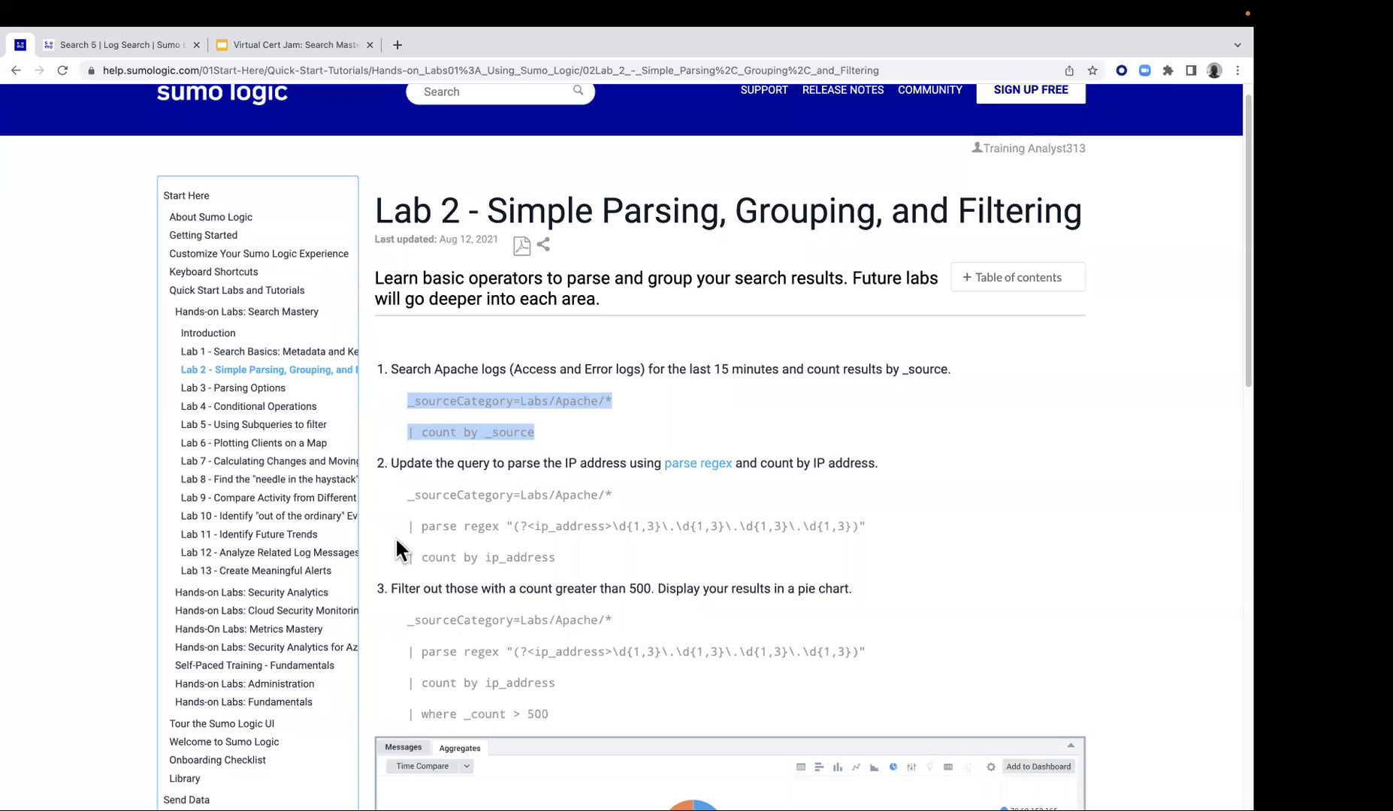
pyautogui.moveTo(406, 525); pyautogui.dragTo(864, 526)
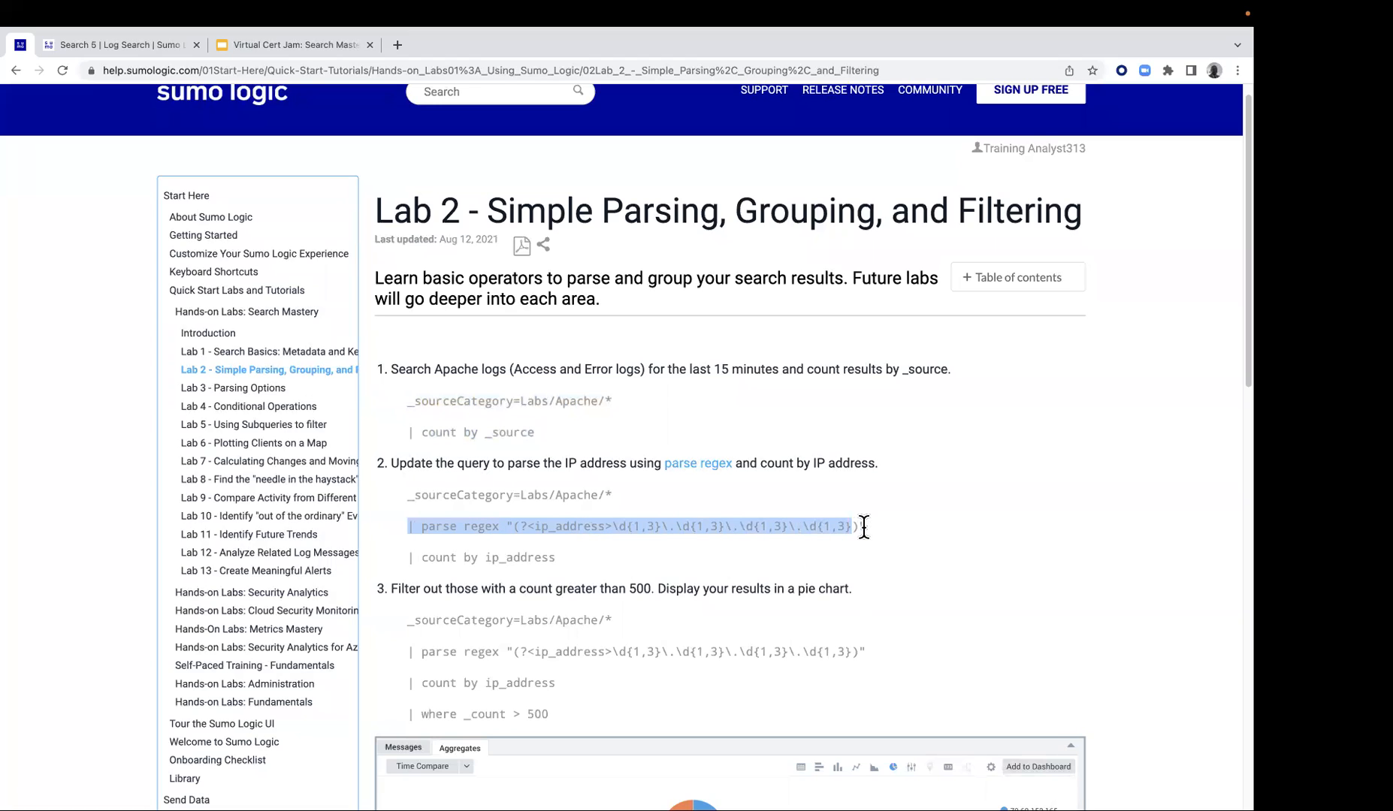
pyautogui.rightClick(672, 519)
pyautogui.click(693, 551)
# Switch back to the Search 5 query and paste the copied ip_address parse regex line between the _sourceCategory and count by _source lines
pyautogui.click(121, 44)
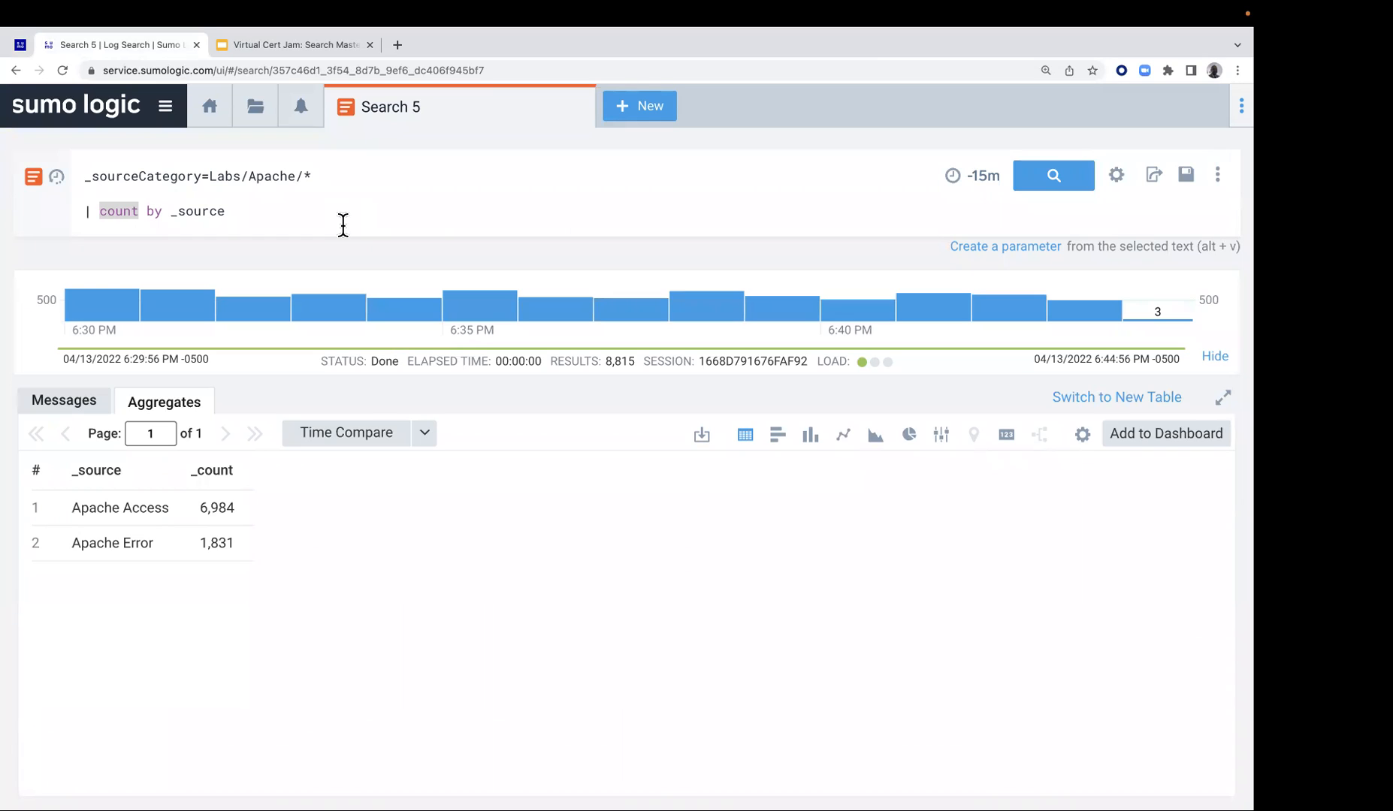
pyautogui.click(348, 176)
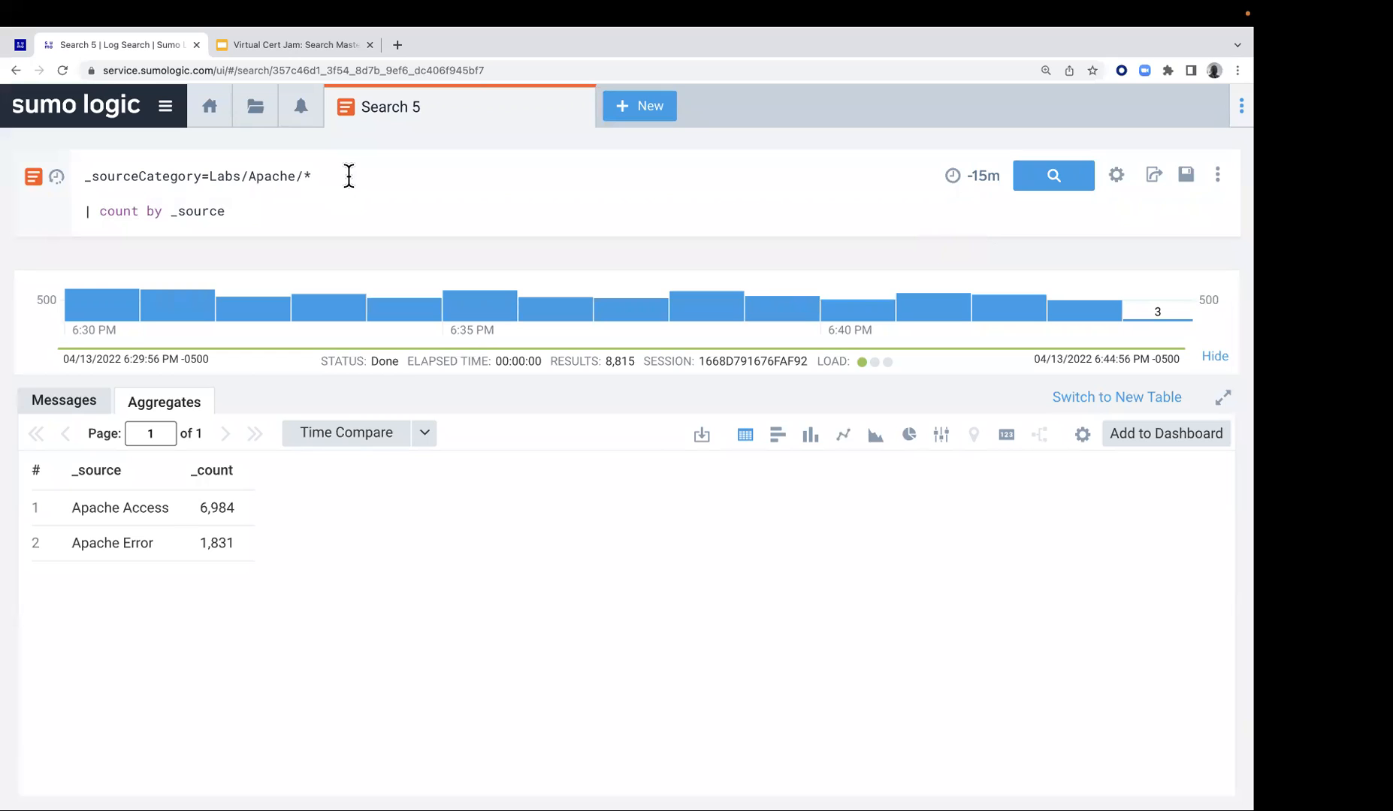
pyautogui.press('Return')
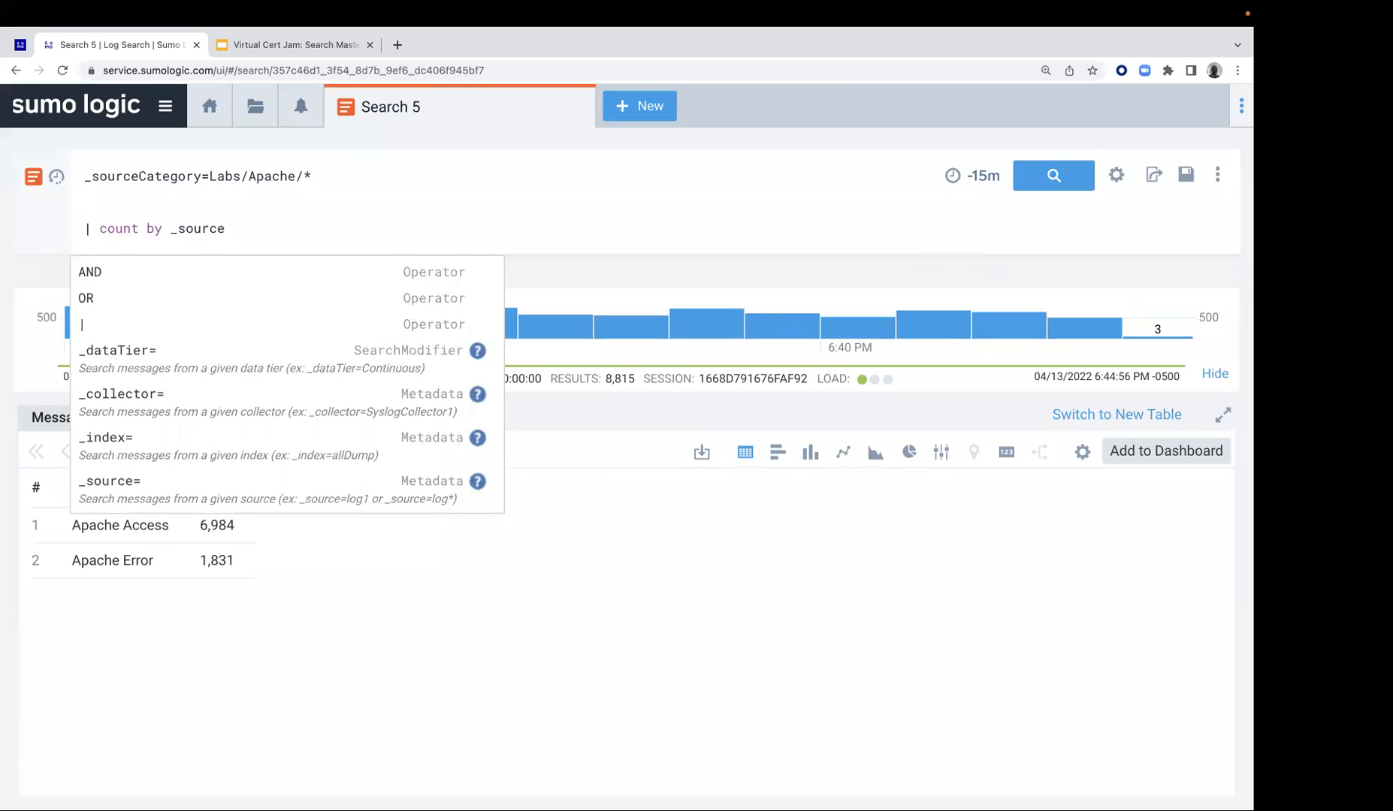
pyautogui.press('Return')
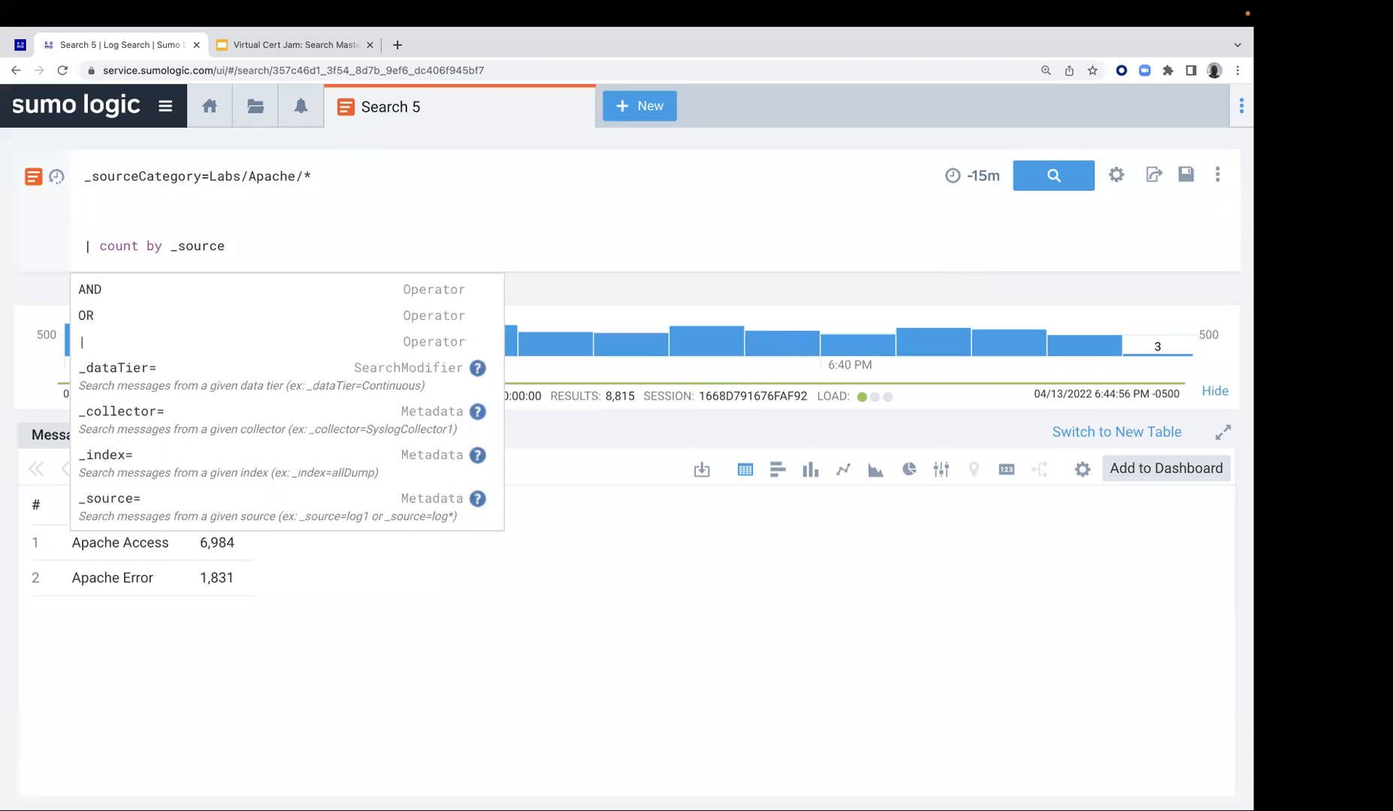
pyautogui.press('super+v')
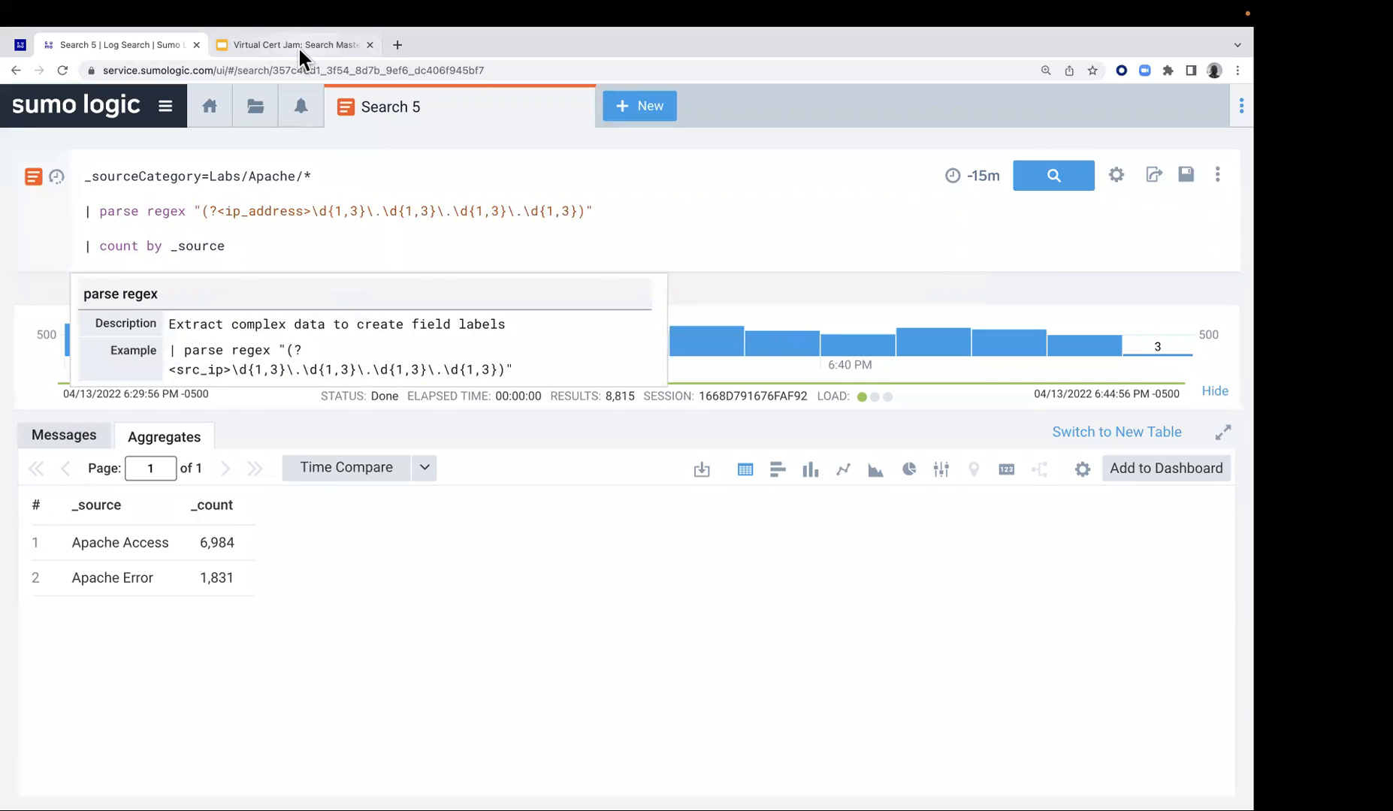
pyautogui.click(20, 46)
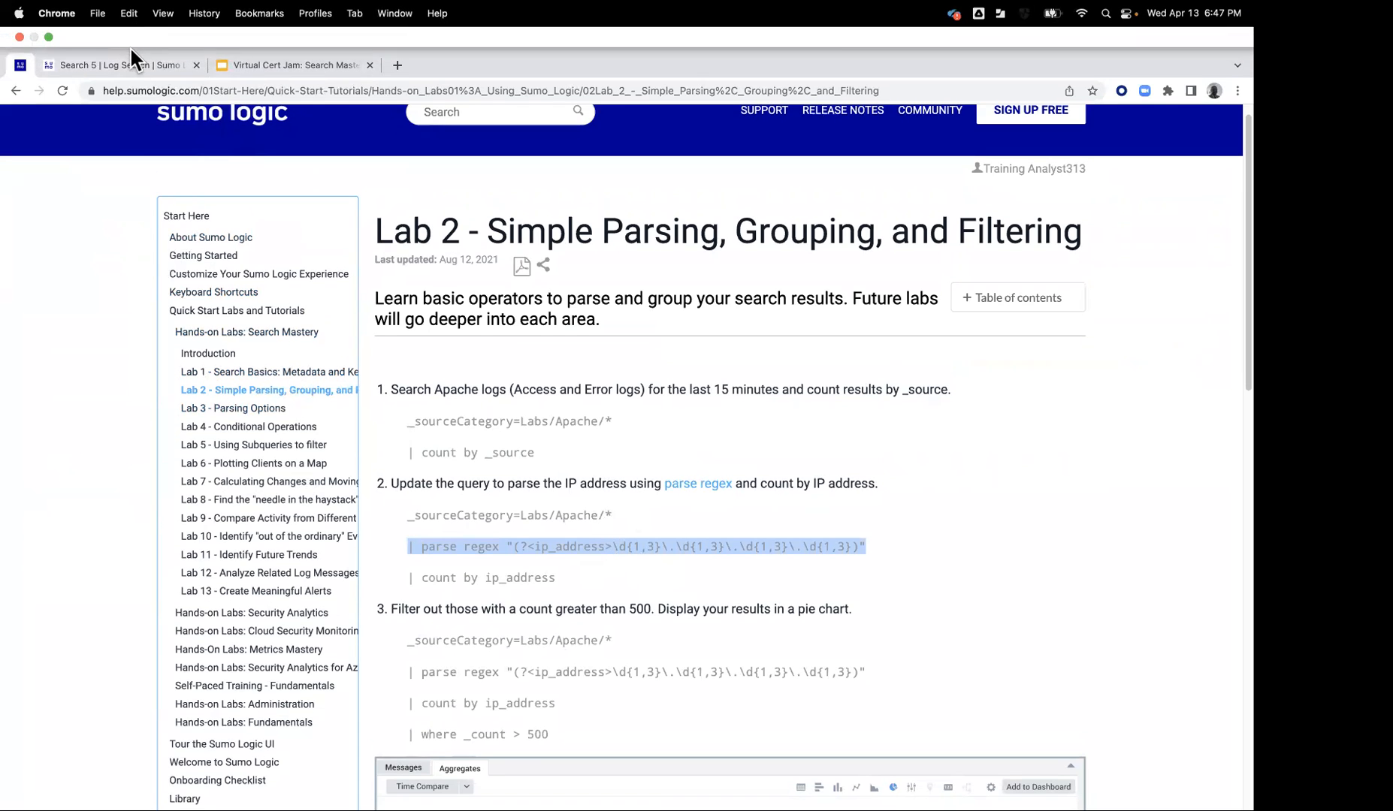
pyautogui.click(129, 47)
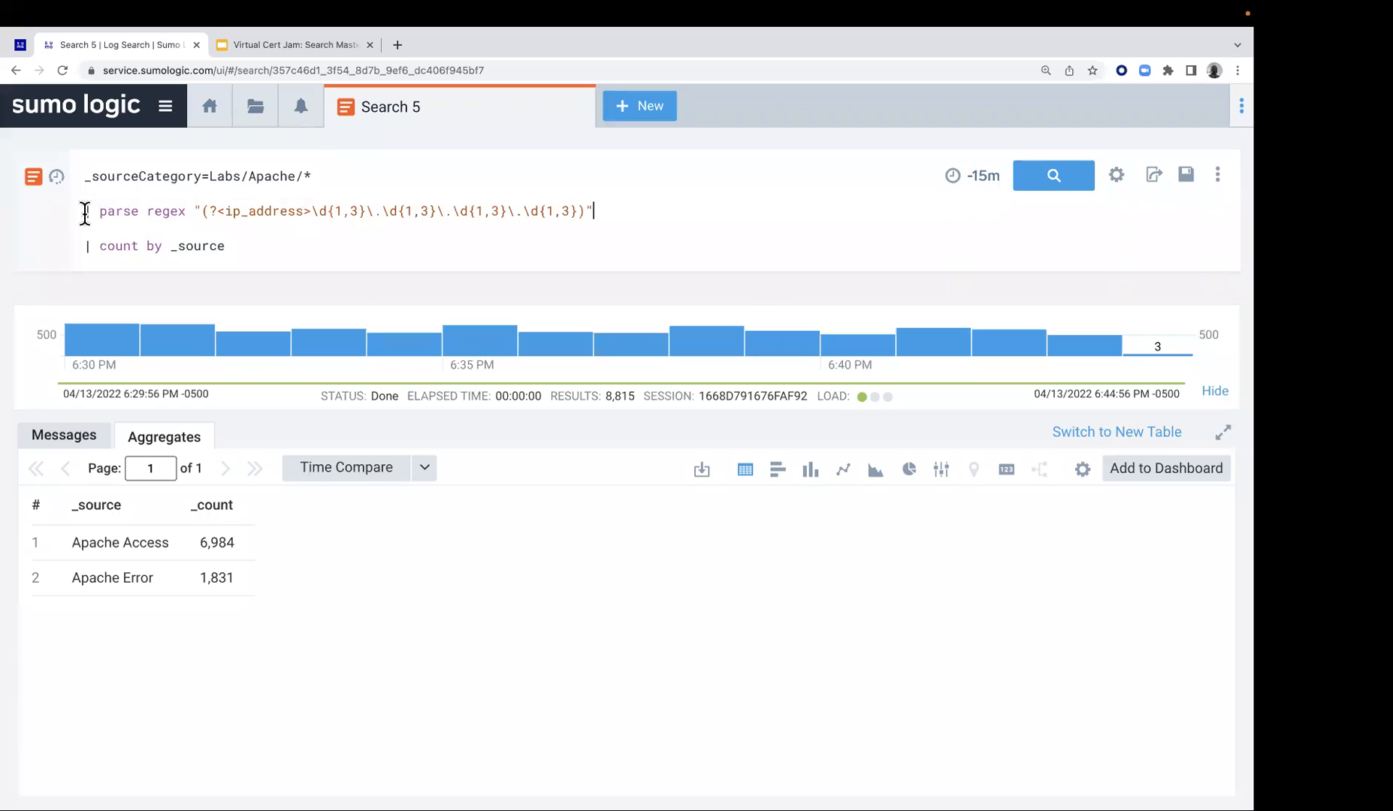
# Comment out the parse regex and count by _source lines with // and run the search for raw Labs/Apache/* messages
pyautogui.click(85, 213)
pyautogui.write('//')
pyautogui.click(83, 242)
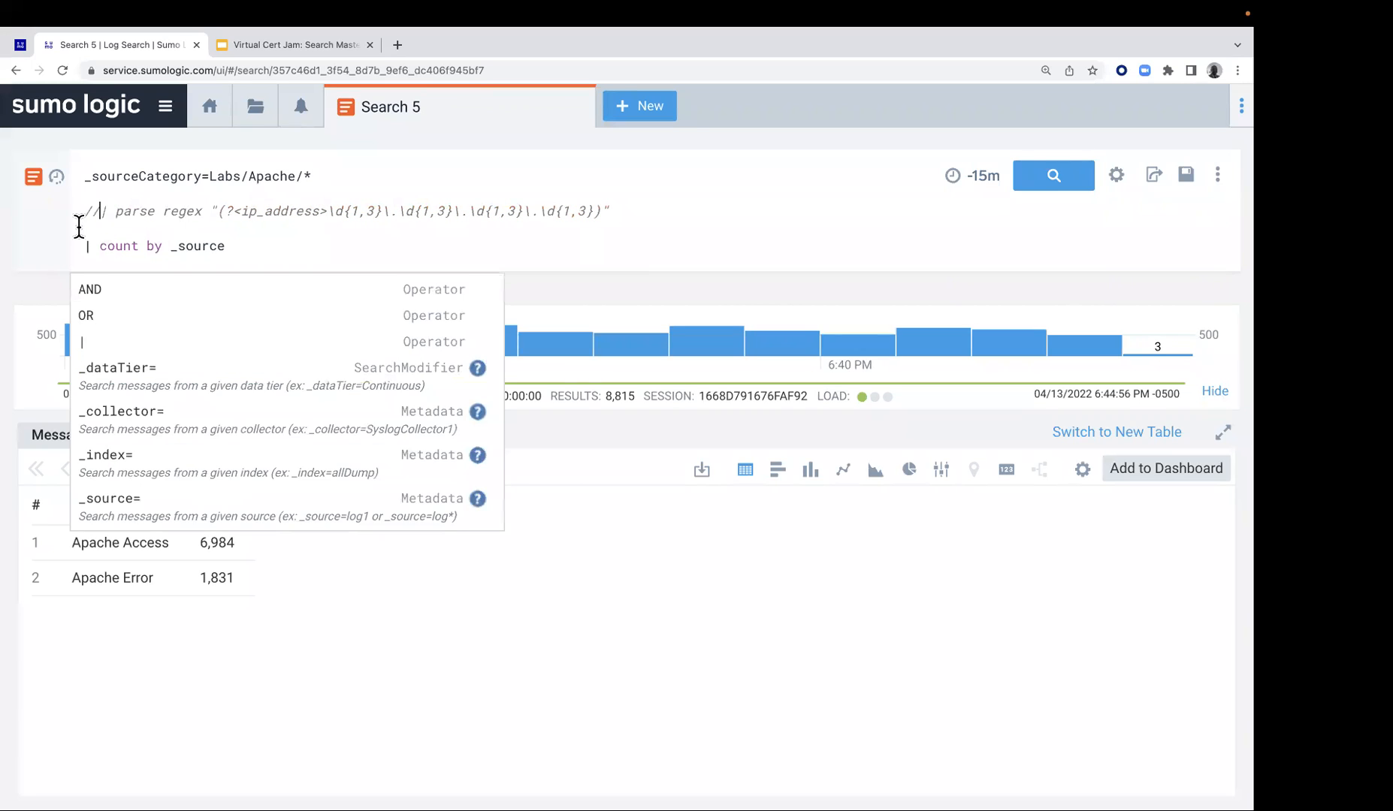
pyautogui.write('//')
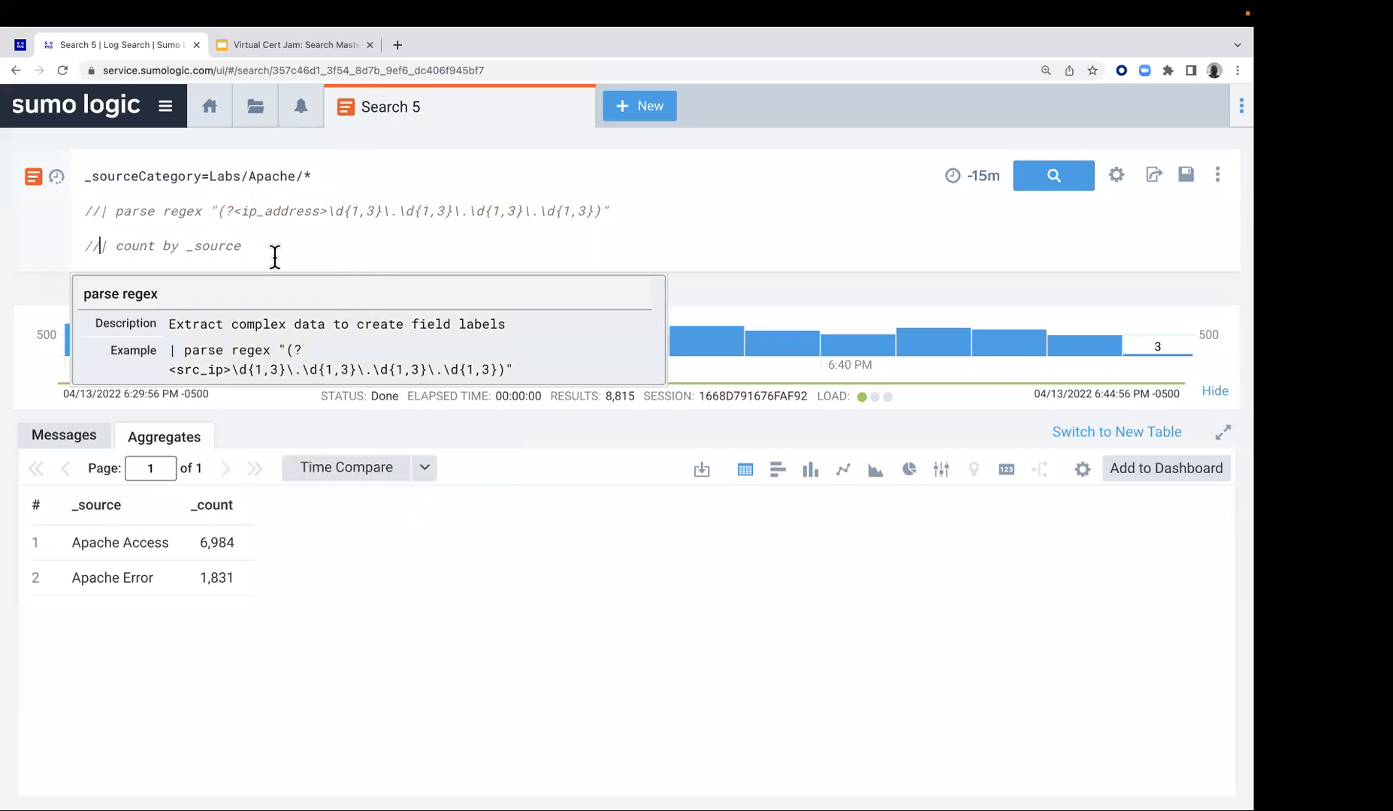
pyautogui.click(1050, 181)
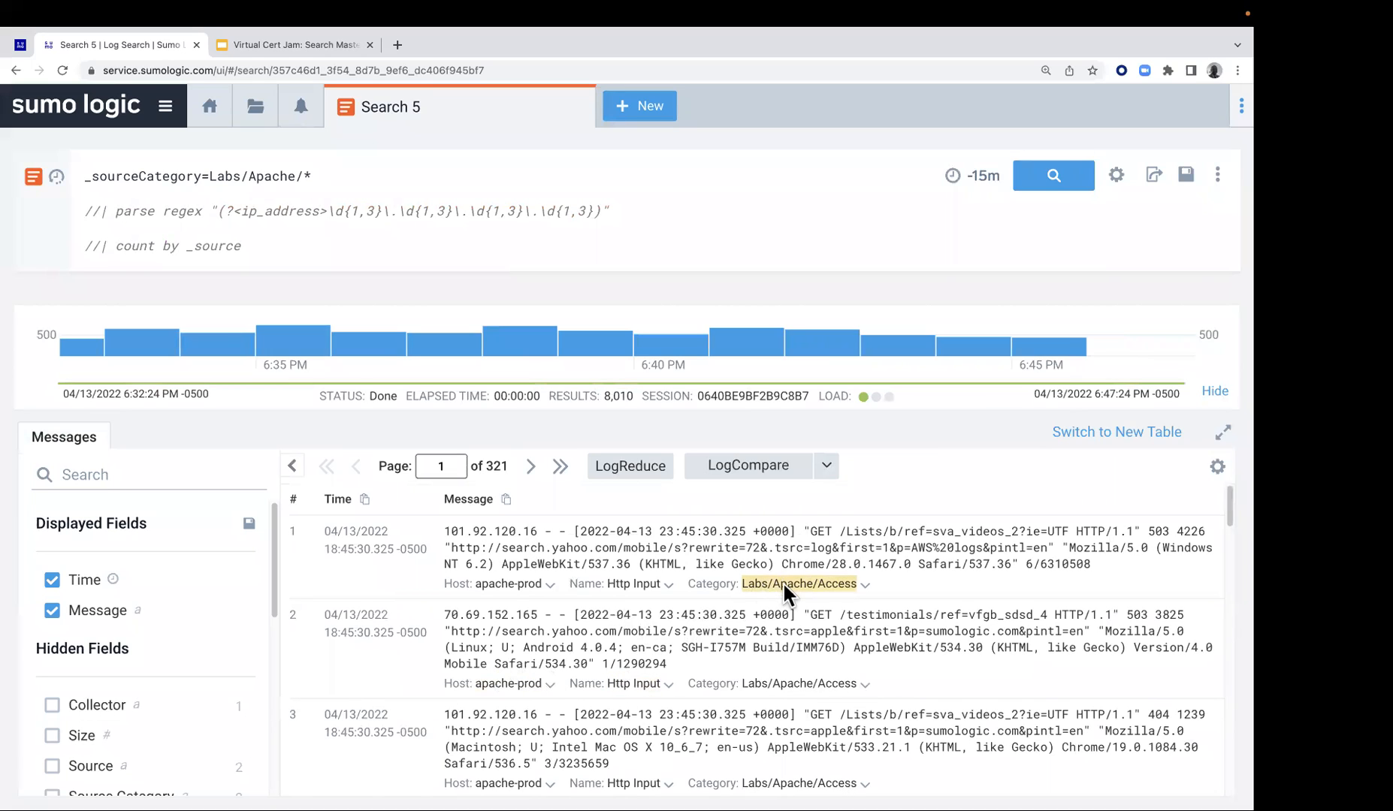
# Remove the // comment marks from the parse regex line, leaving the count by _source line commented out
pyautogui.click(99, 211)
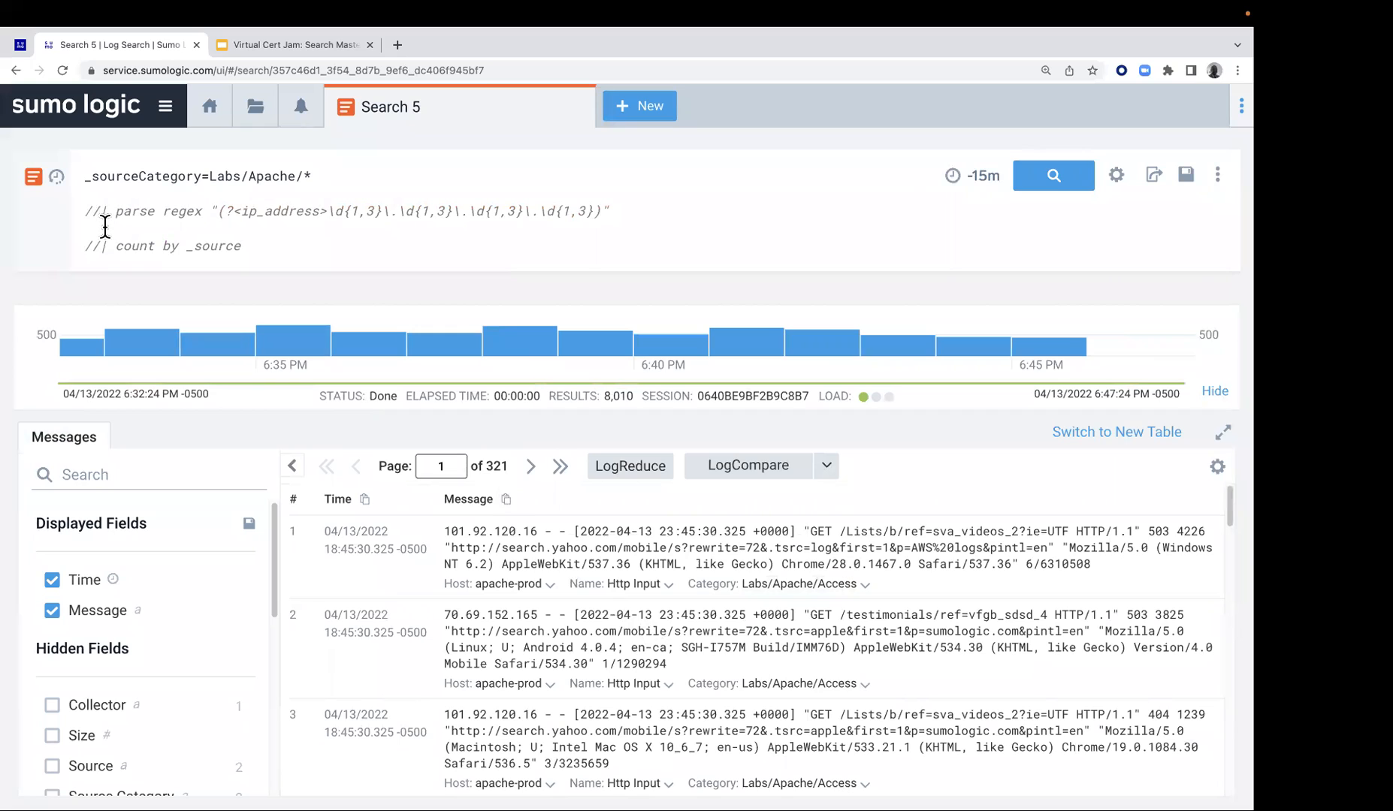
pyautogui.press('BackSpace')
pyautogui.press('BackSpace')
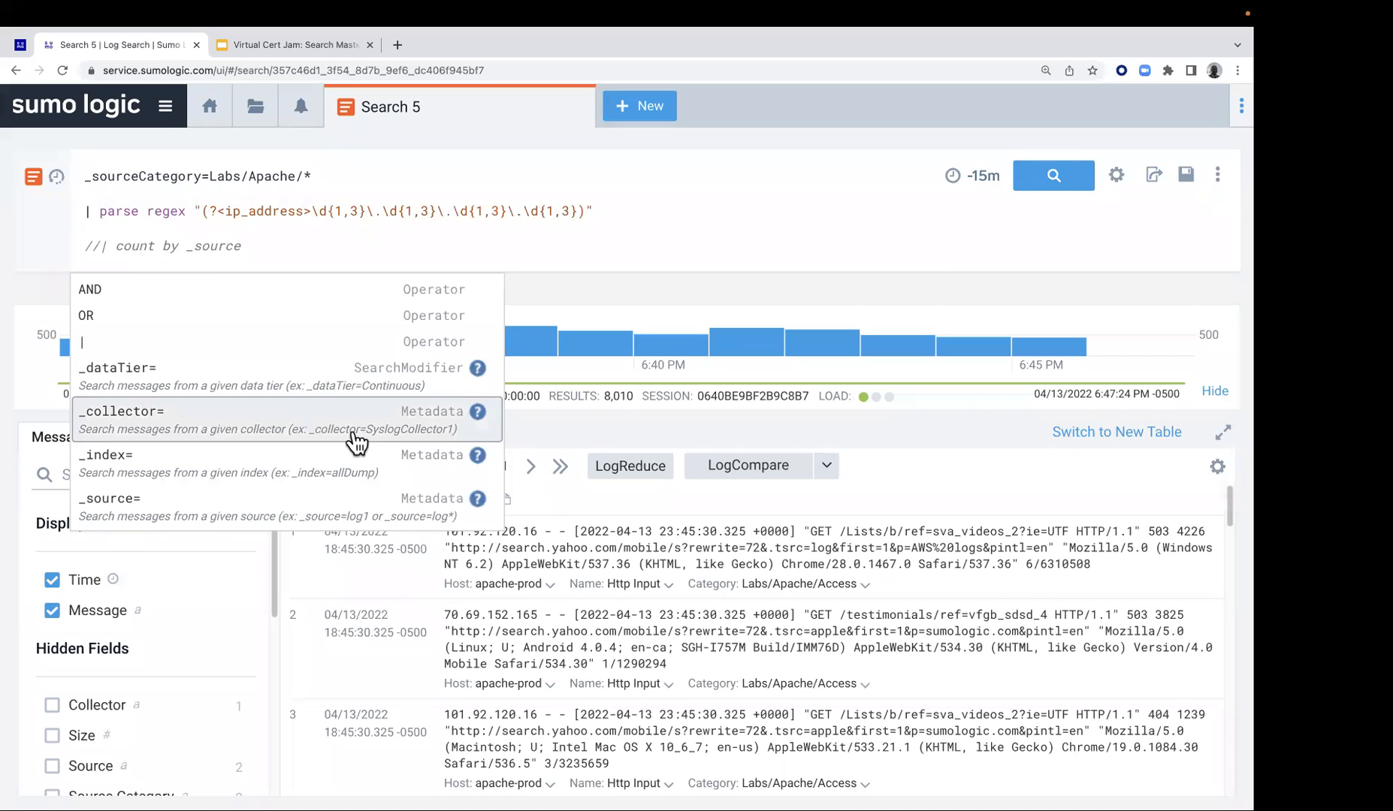
pyautogui.click(910, 475)
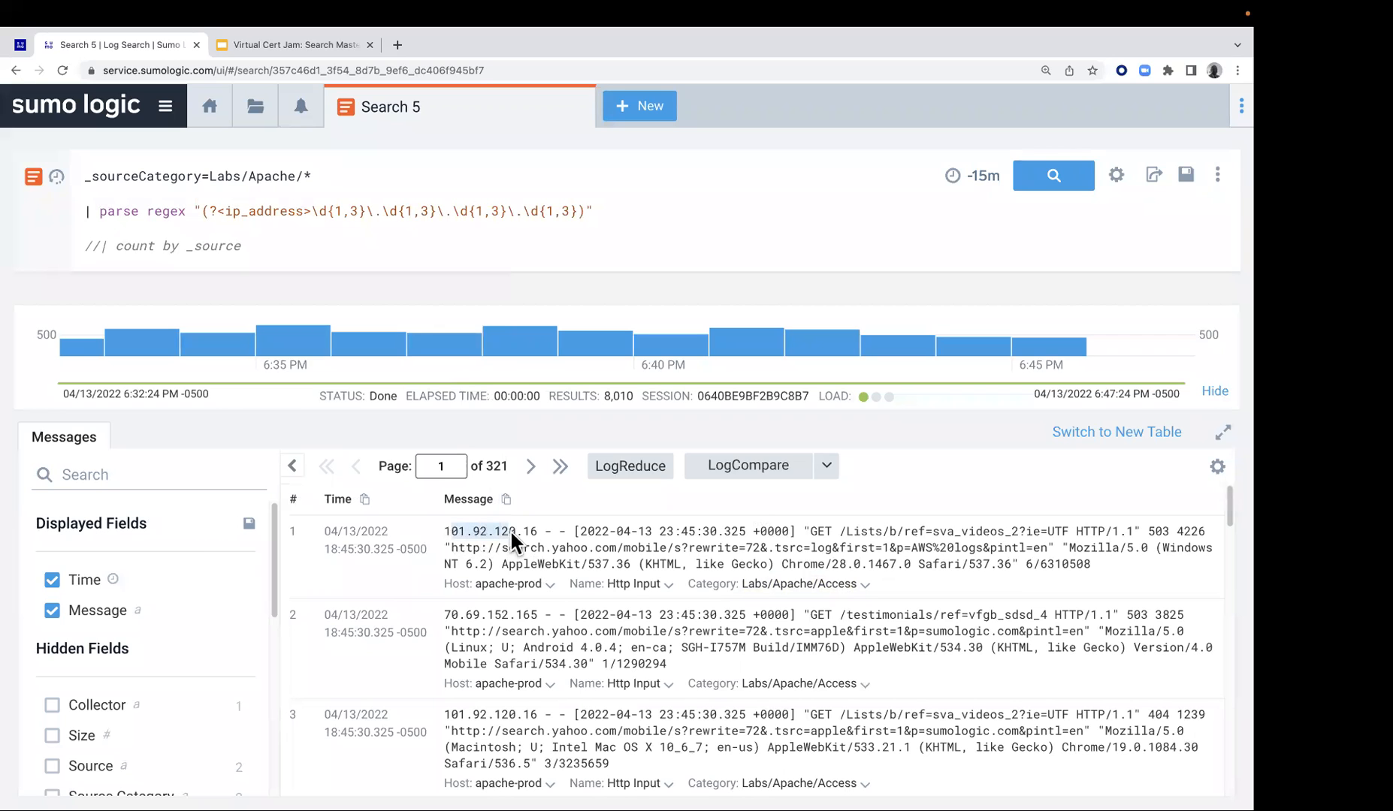
# Page through the raw Apache messages to examine where IP addresses appear in the access and error logs
pyautogui.scroll(-7, 759, 545)
pyautogui.scroll(-15, 761, 547)
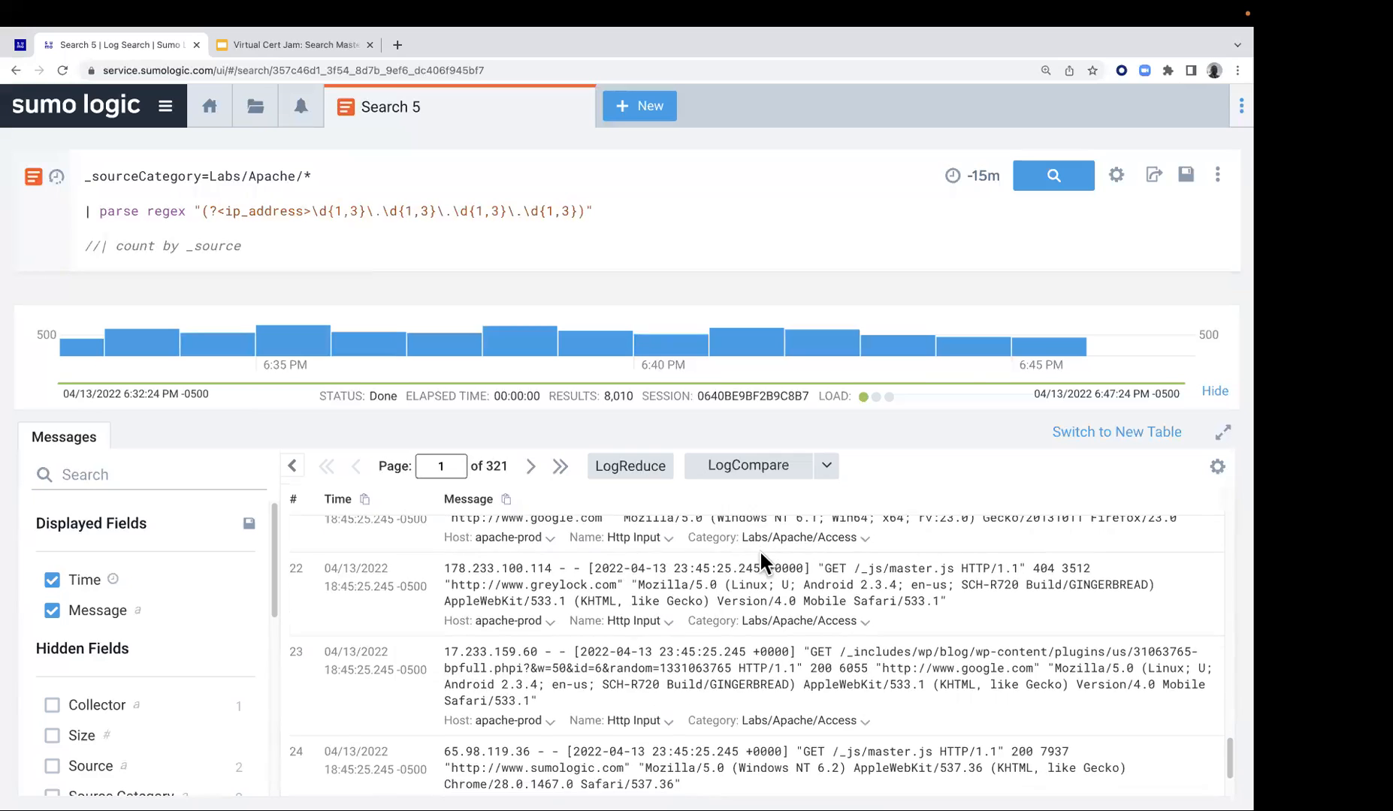
pyautogui.scroll(-3, 759, 550)
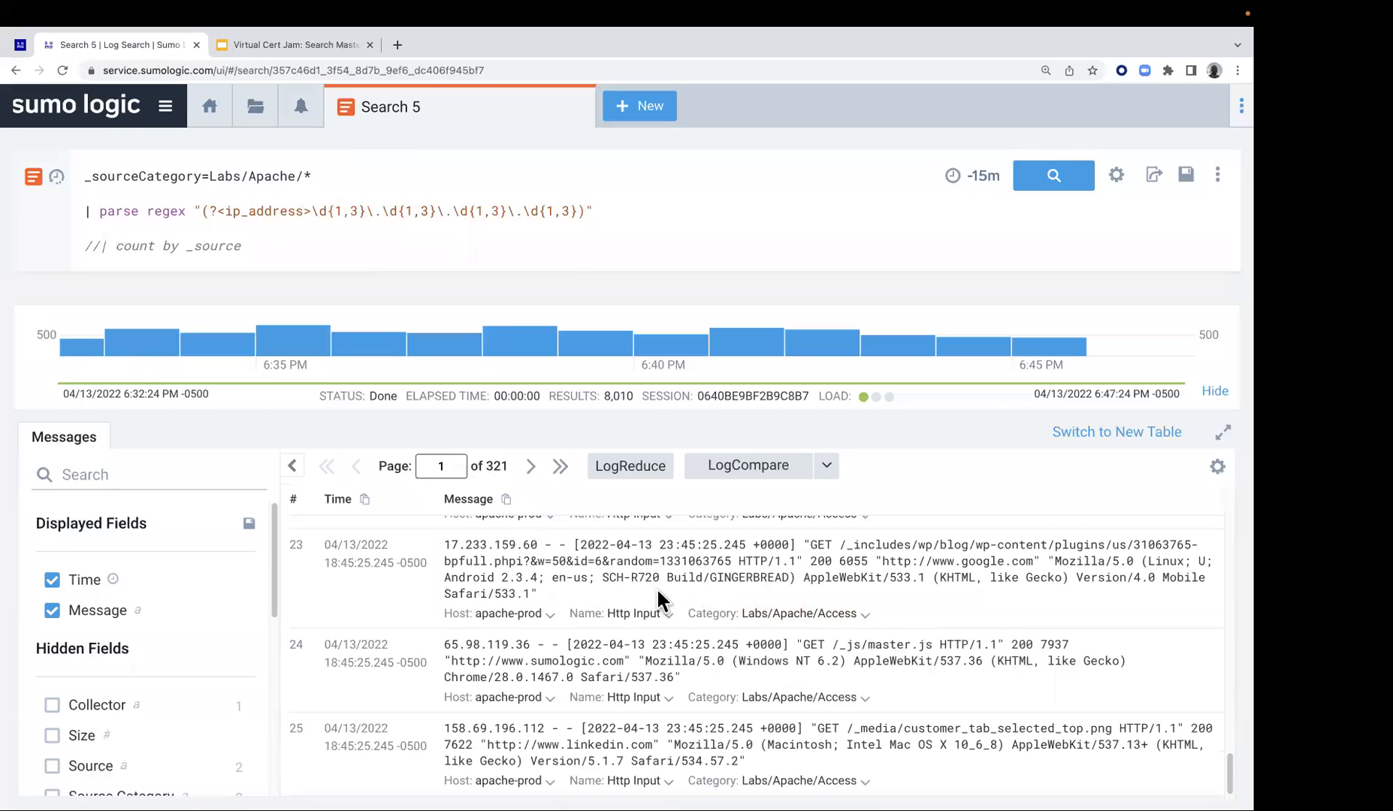
pyautogui.click(531, 467)
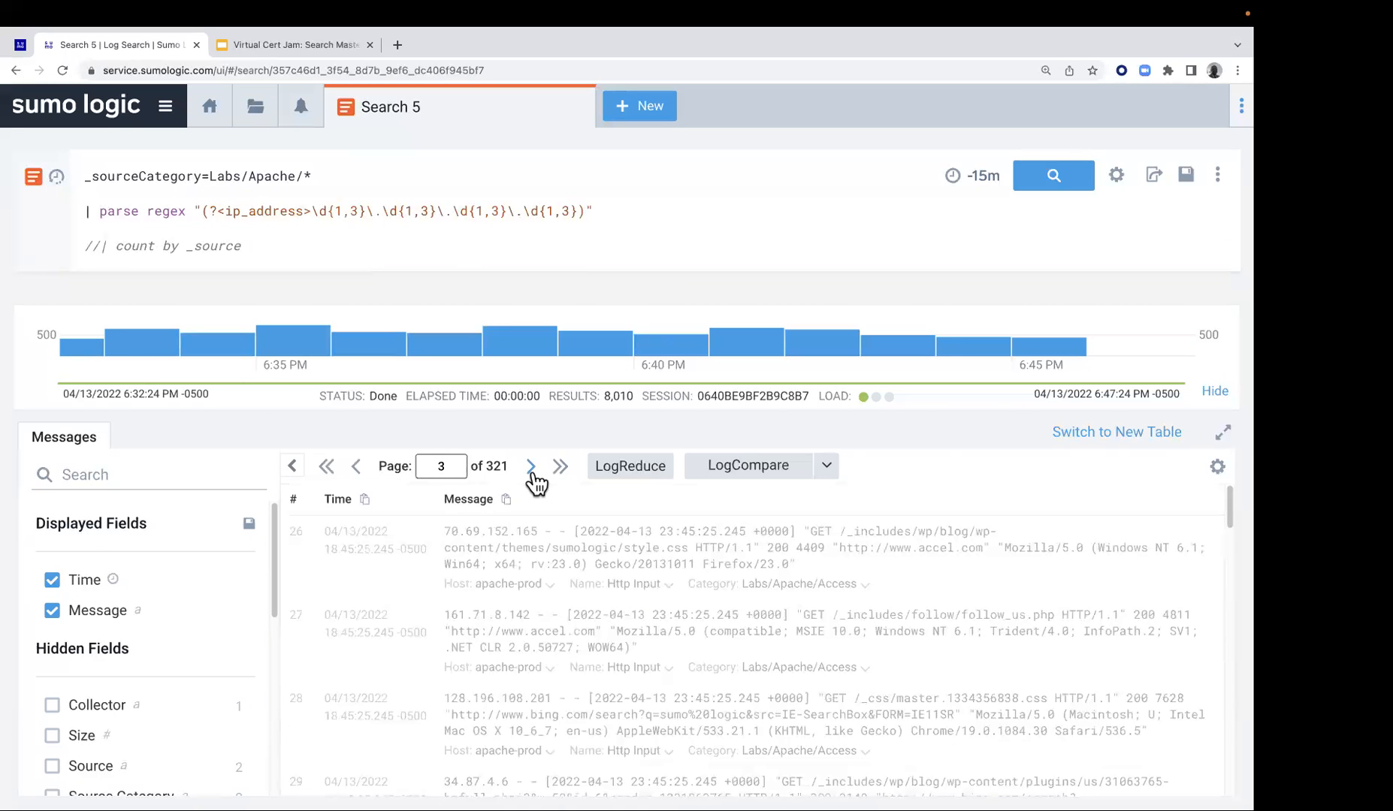
pyautogui.click(531, 466)
pyautogui.click(531, 466)
pyautogui.click(531, 466)
pyautogui.click(531, 467)
pyautogui.click(531, 467)
pyautogui.click(532, 466)
pyautogui.click(531, 466)
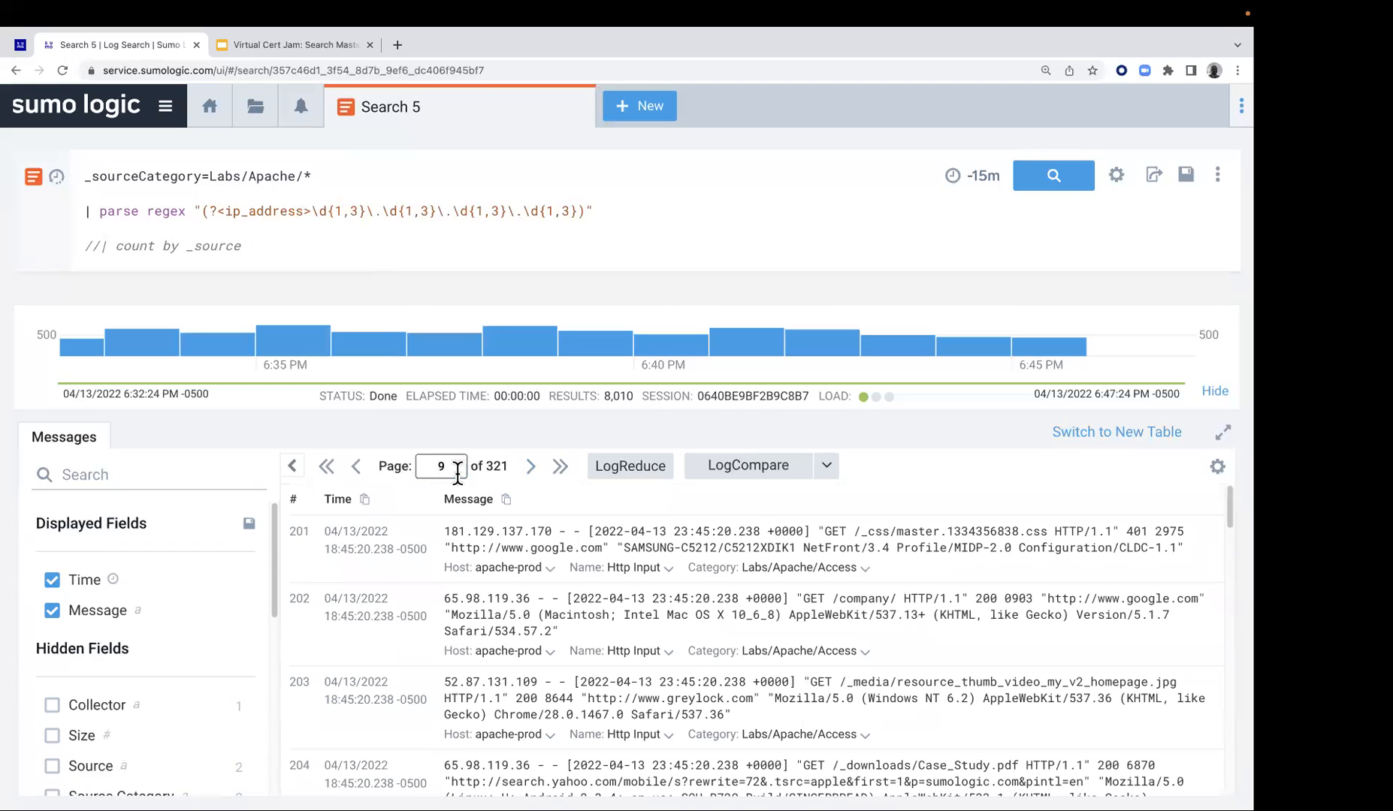
pyautogui.click(358, 468)
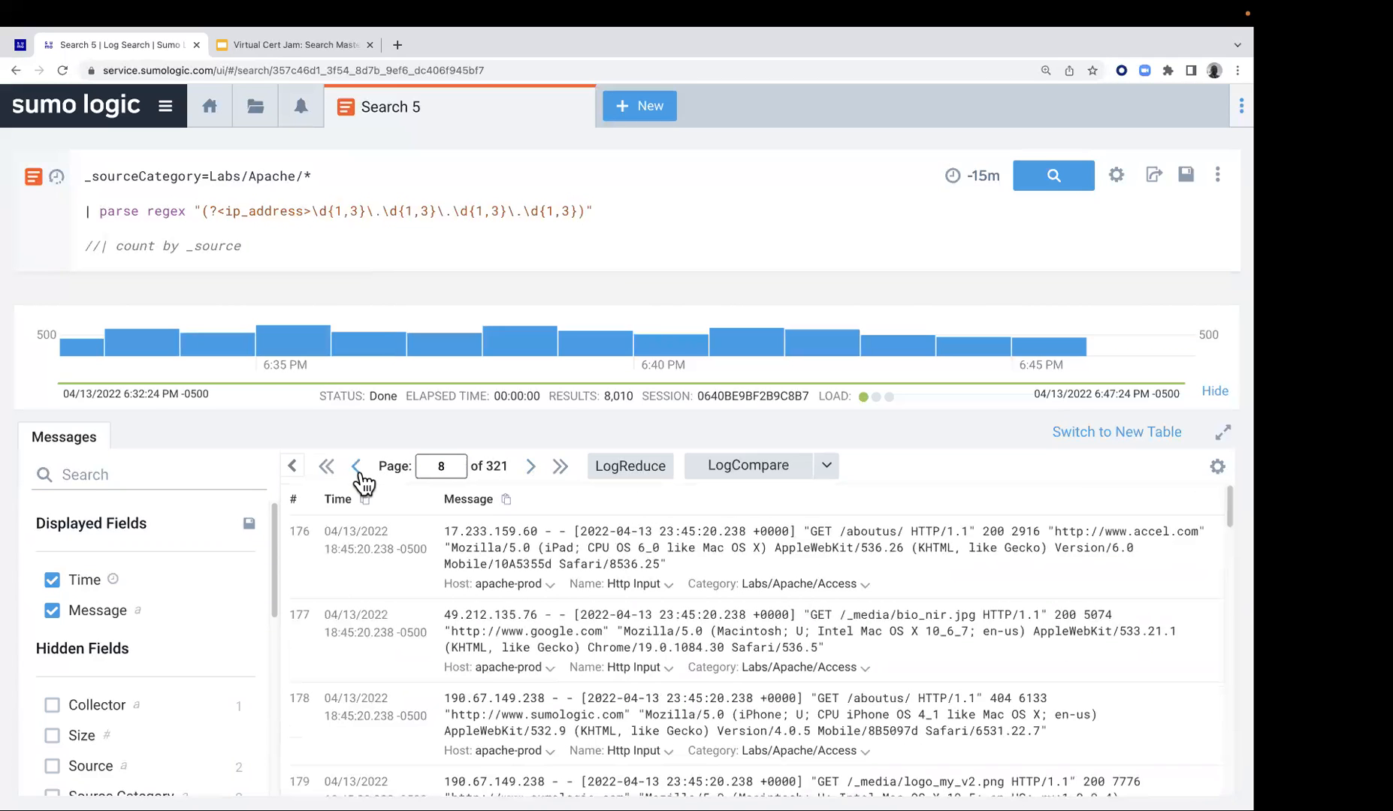
pyautogui.click(358, 469)
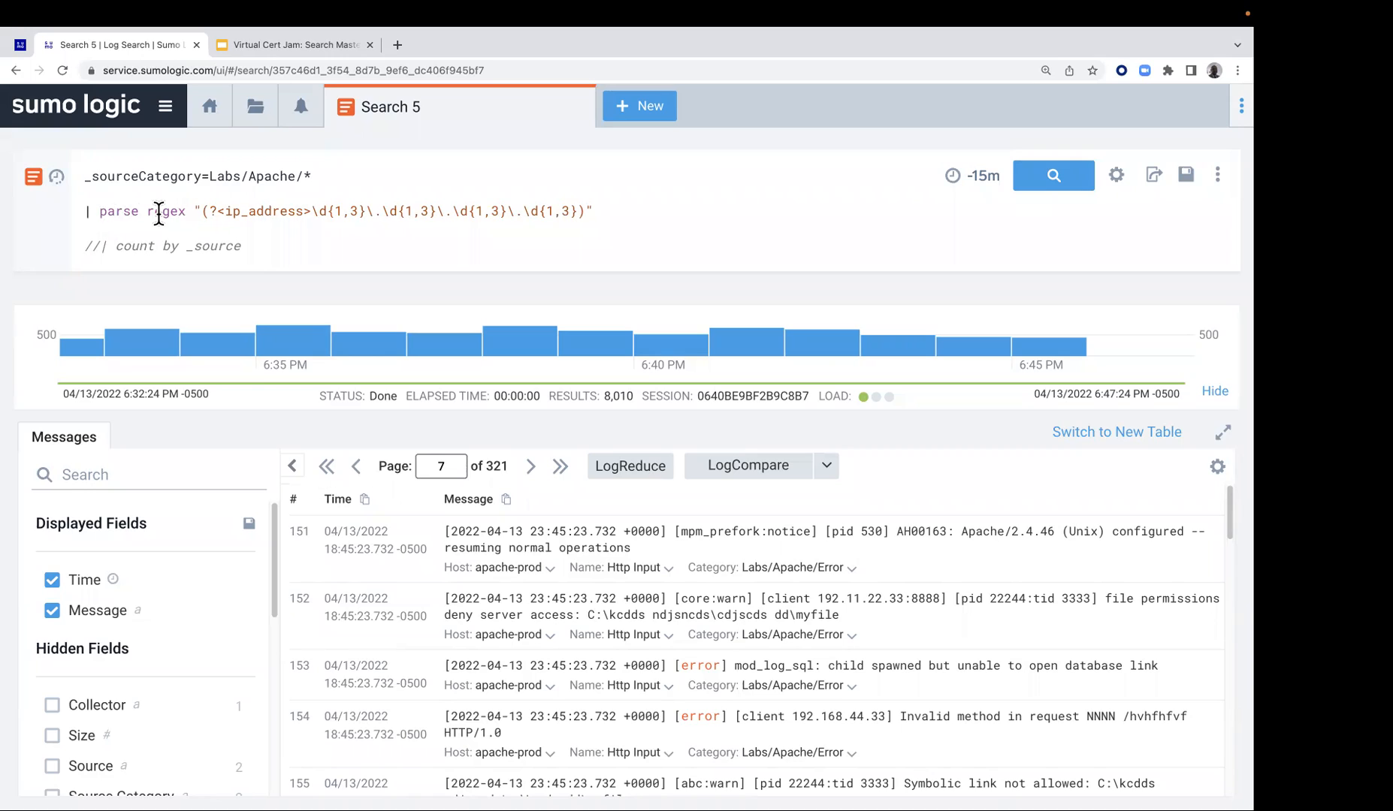
# Run the query with the ip_address parse regex and check the extracted field against the messages
pyautogui.moveTo(224, 208); pyautogui.dragTo(297, 211)
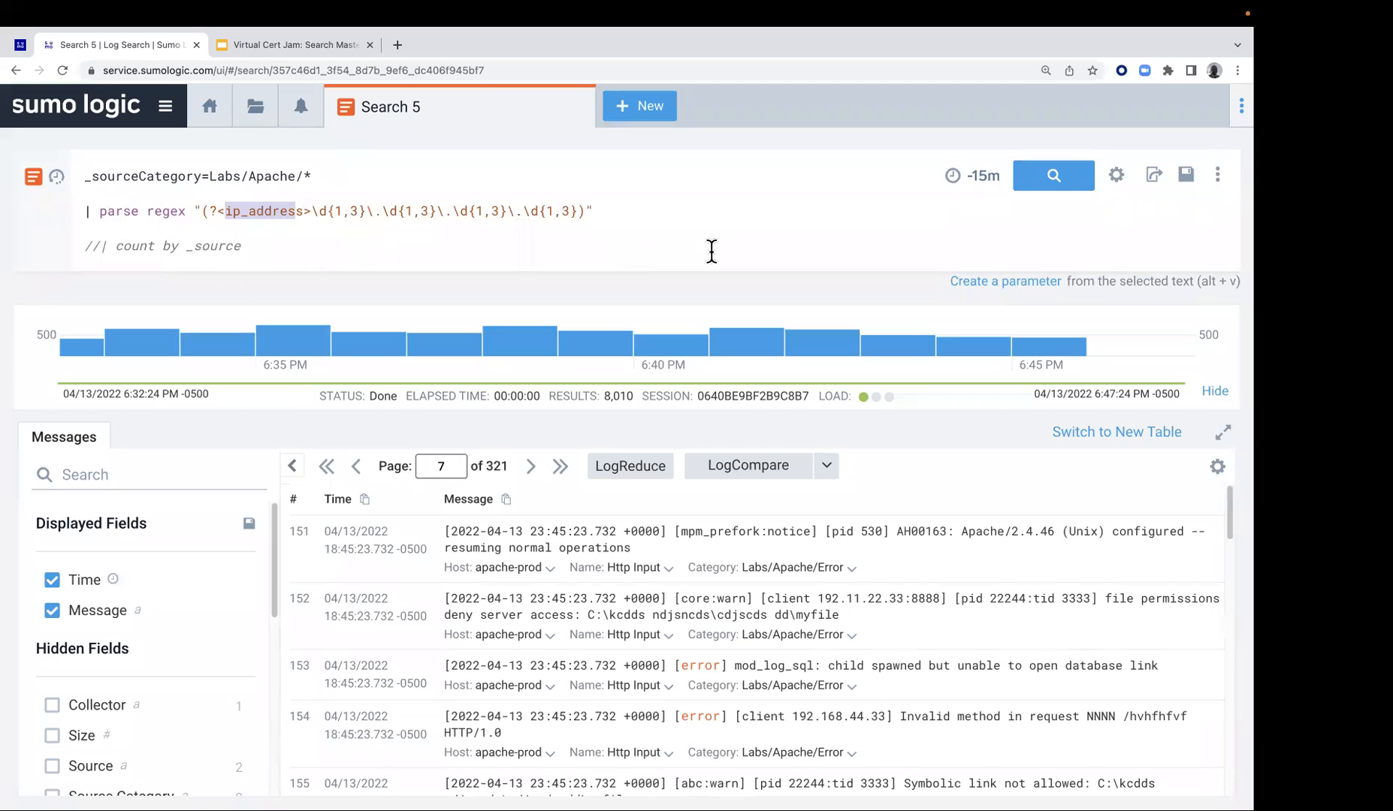
pyautogui.click(1071, 190)
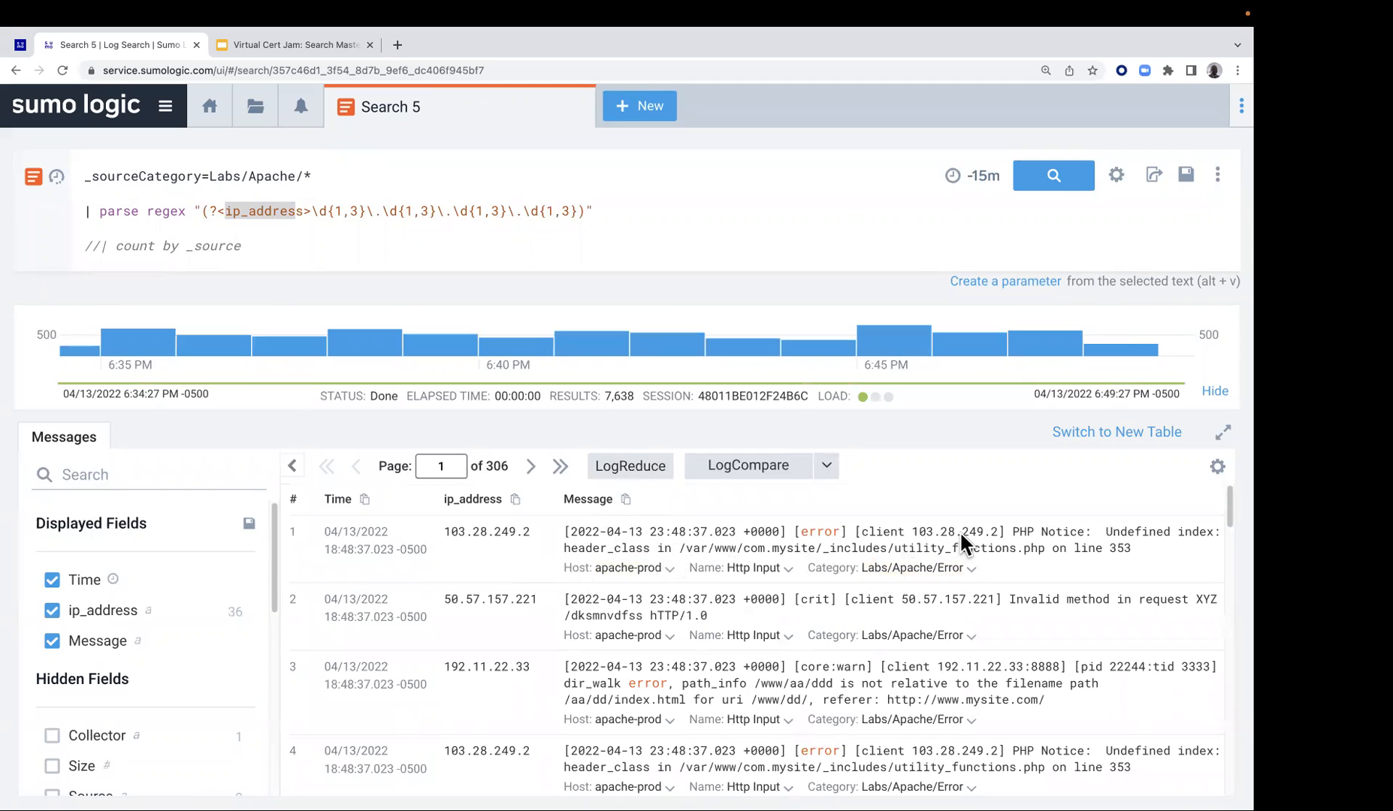
pyautogui.scroll(-7, 820, 611)
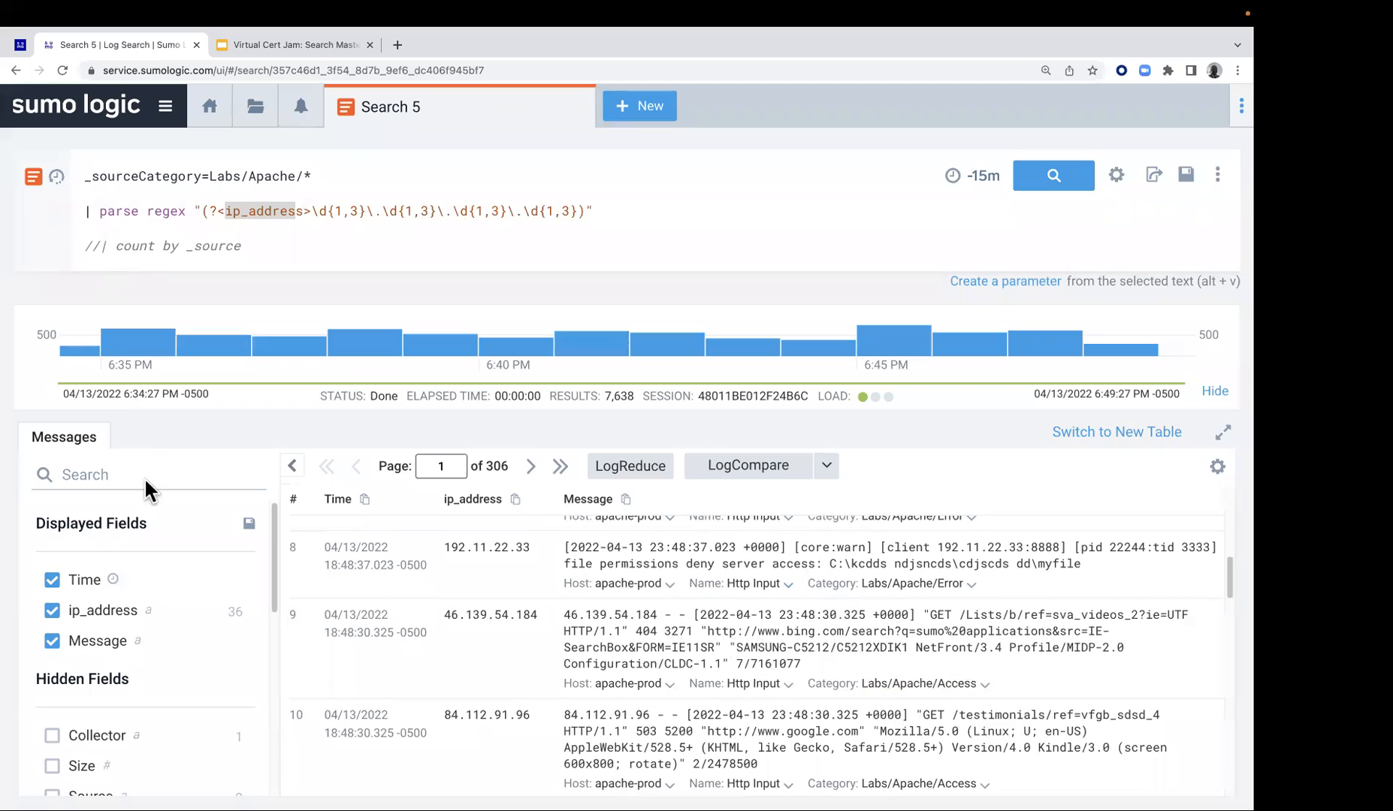
# Uncomment the count by _source line, run the query with parsing, and check its messages before returning to the aggregates
pyautogui.click(97, 258)
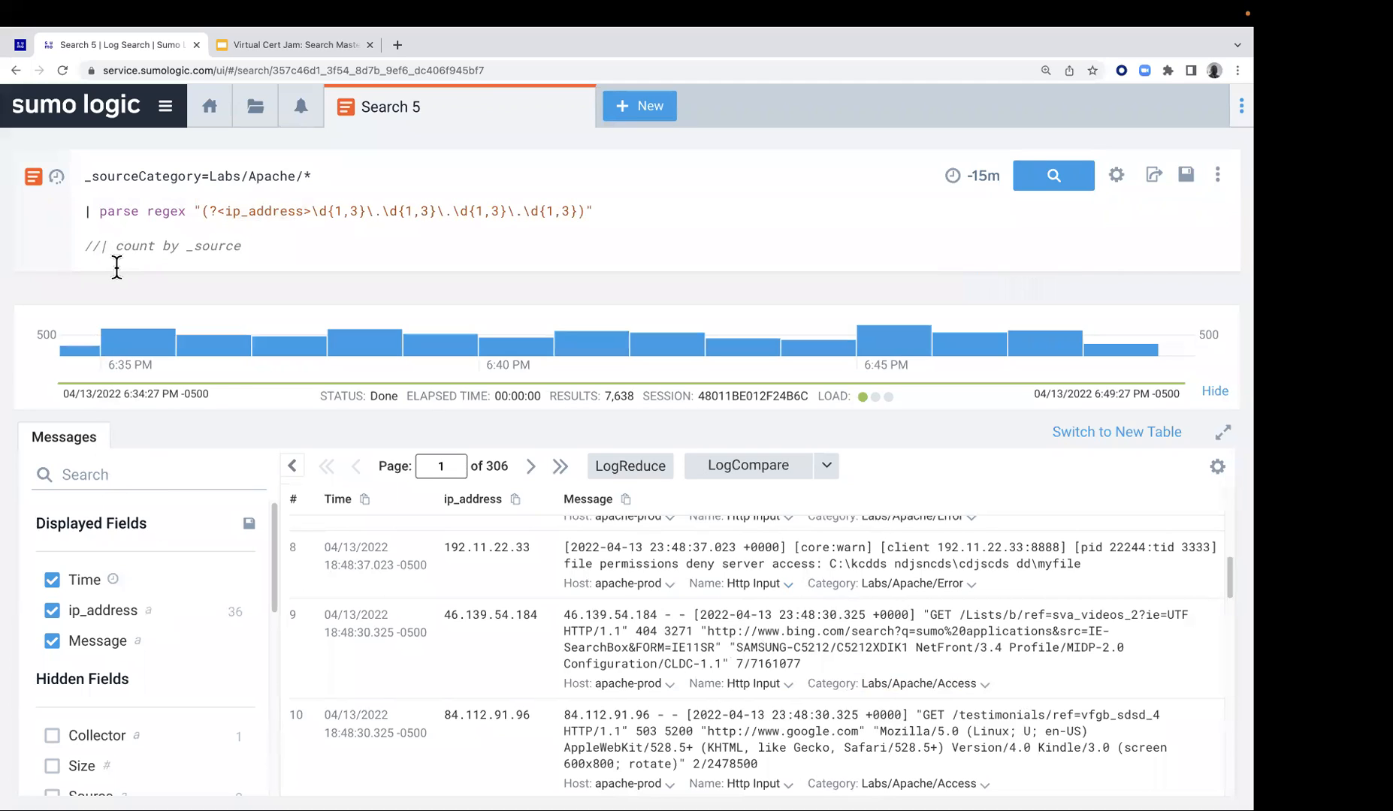
pyautogui.press('BackSpace')
pyautogui.press('BackSpace')
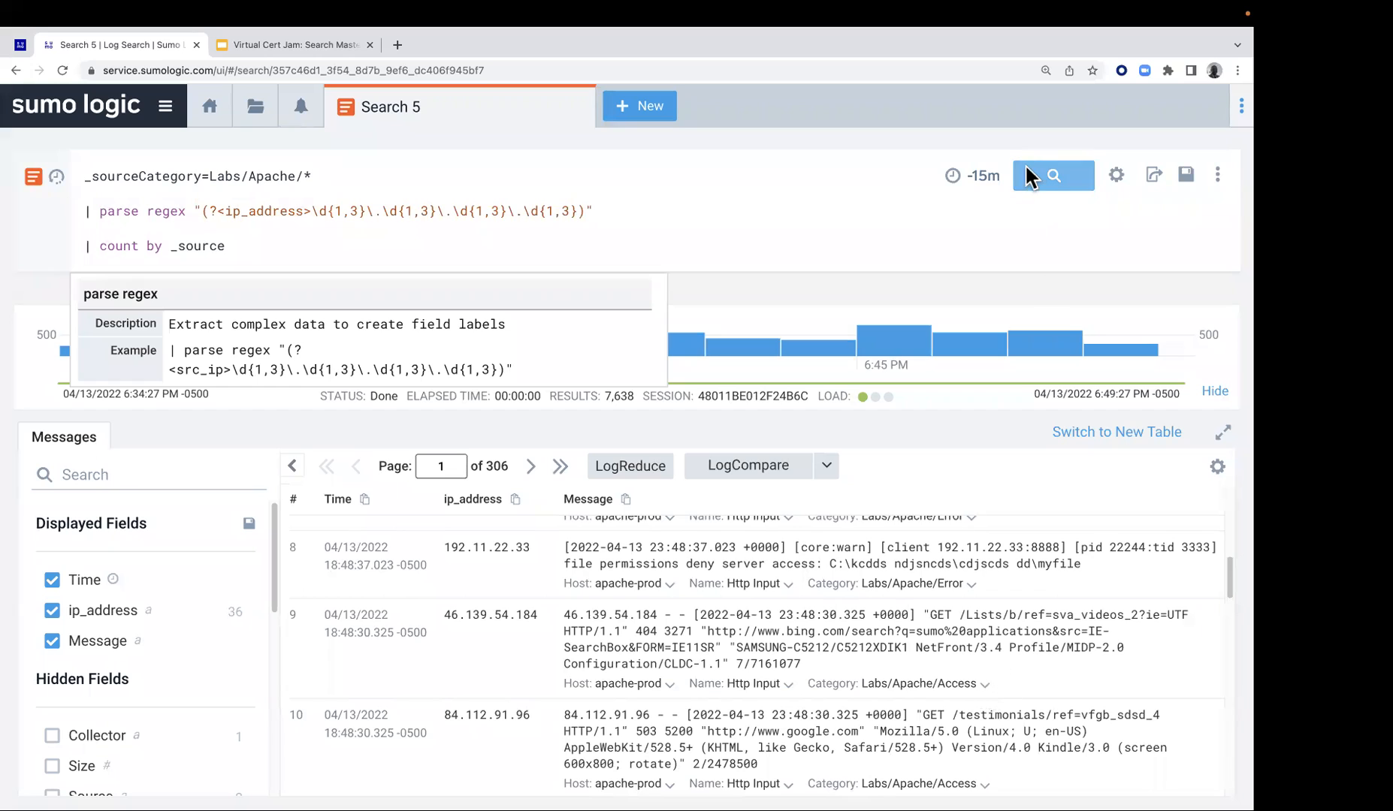
pyautogui.click(1044, 175)
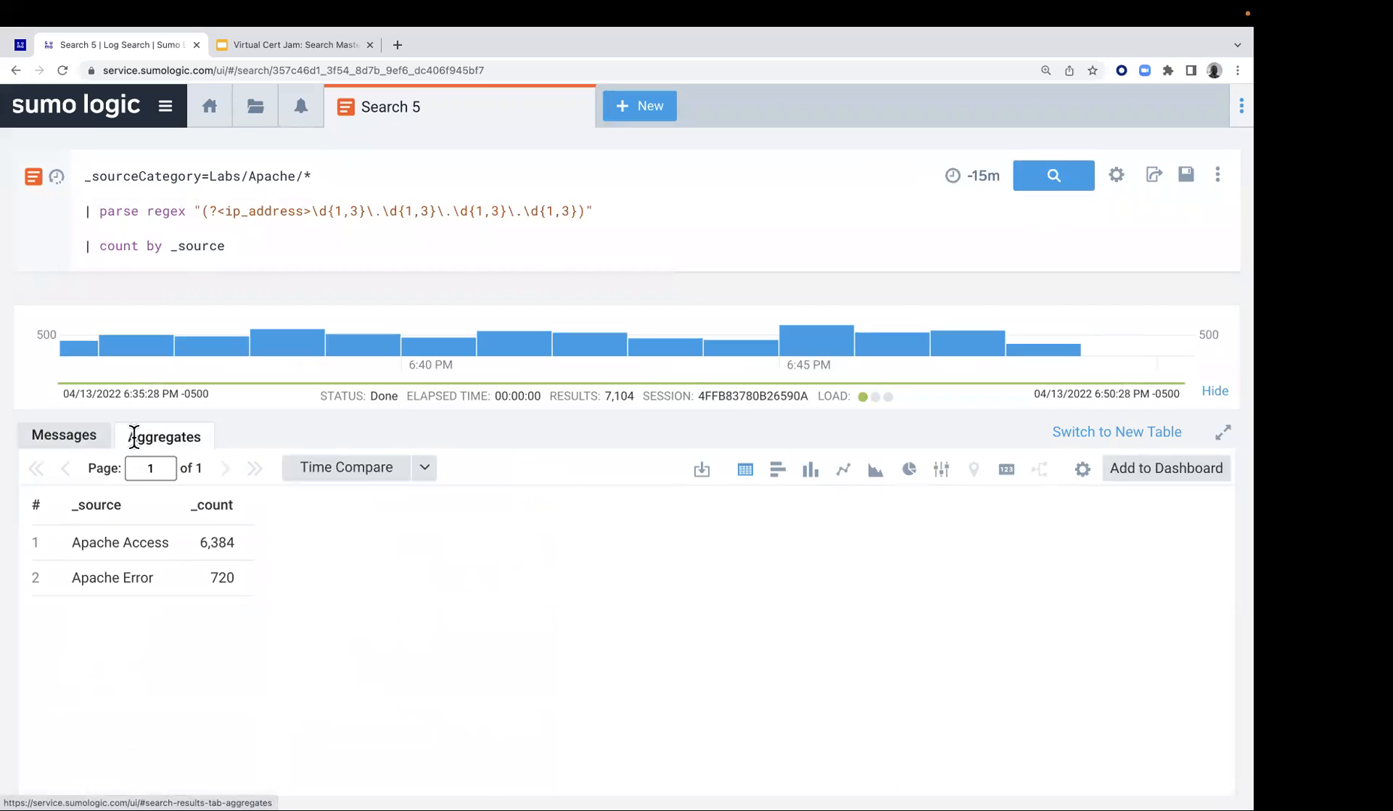
pyautogui.click(87, 443)
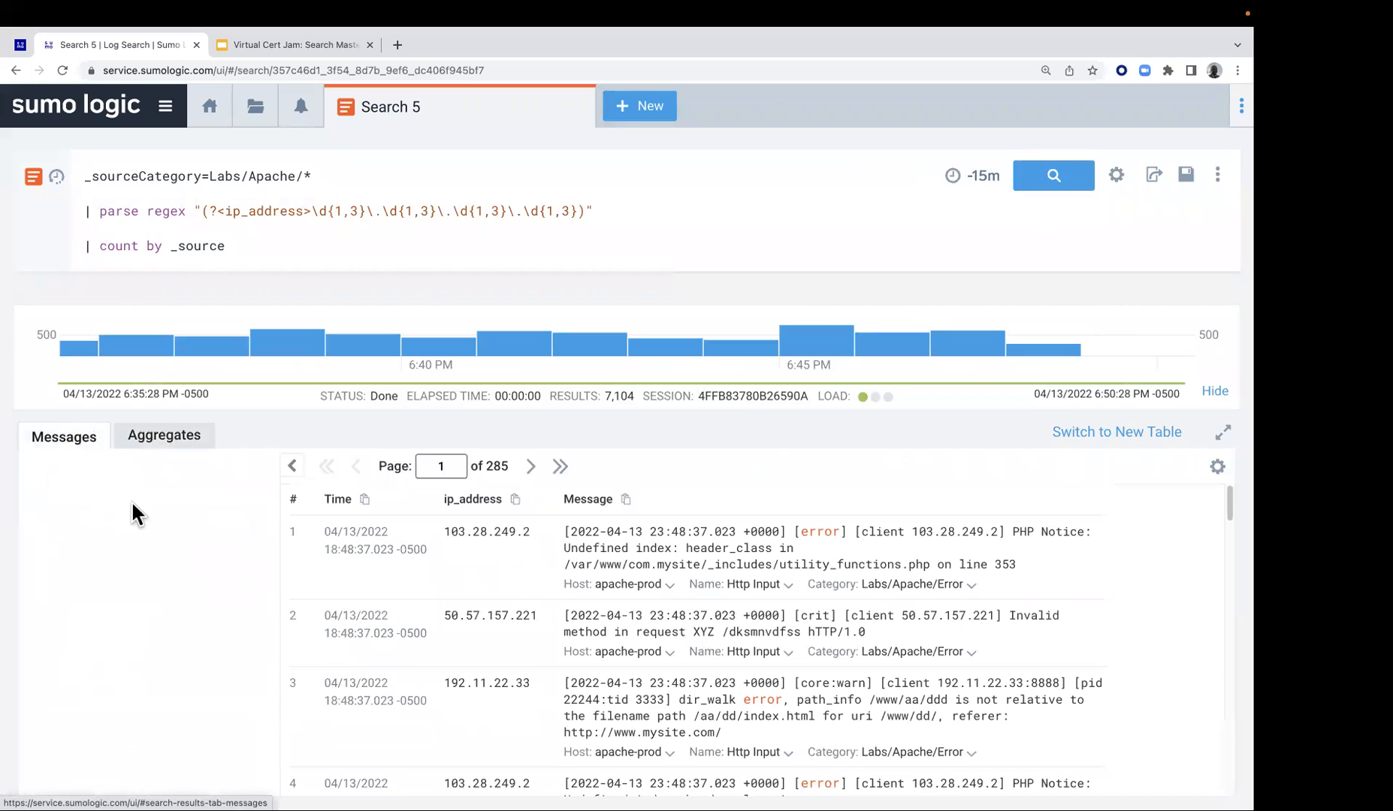
pyautogui.click(159, 444)
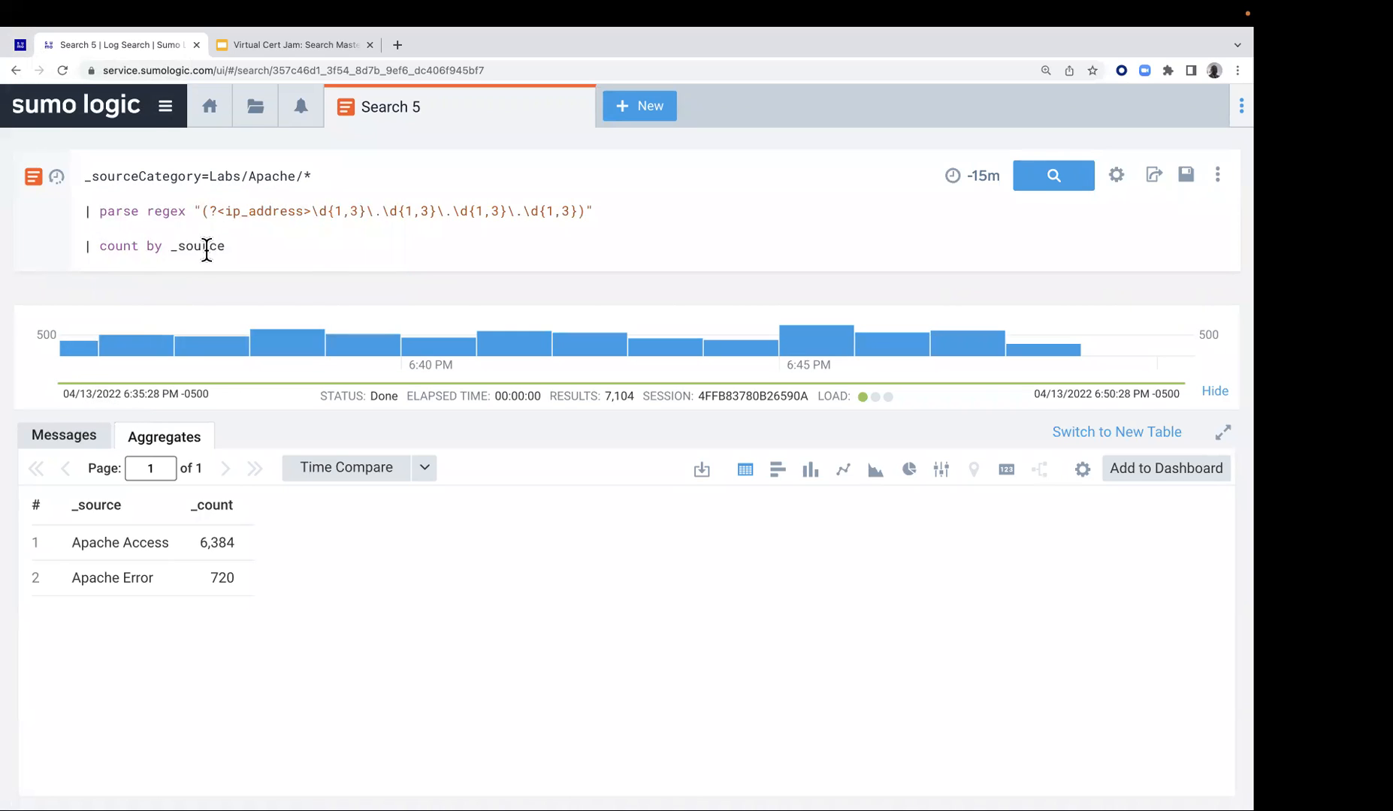
# Go to the Lab 2 page and copy the | count by ip_address line from the second exercise
pyautogui.click(19, 44)
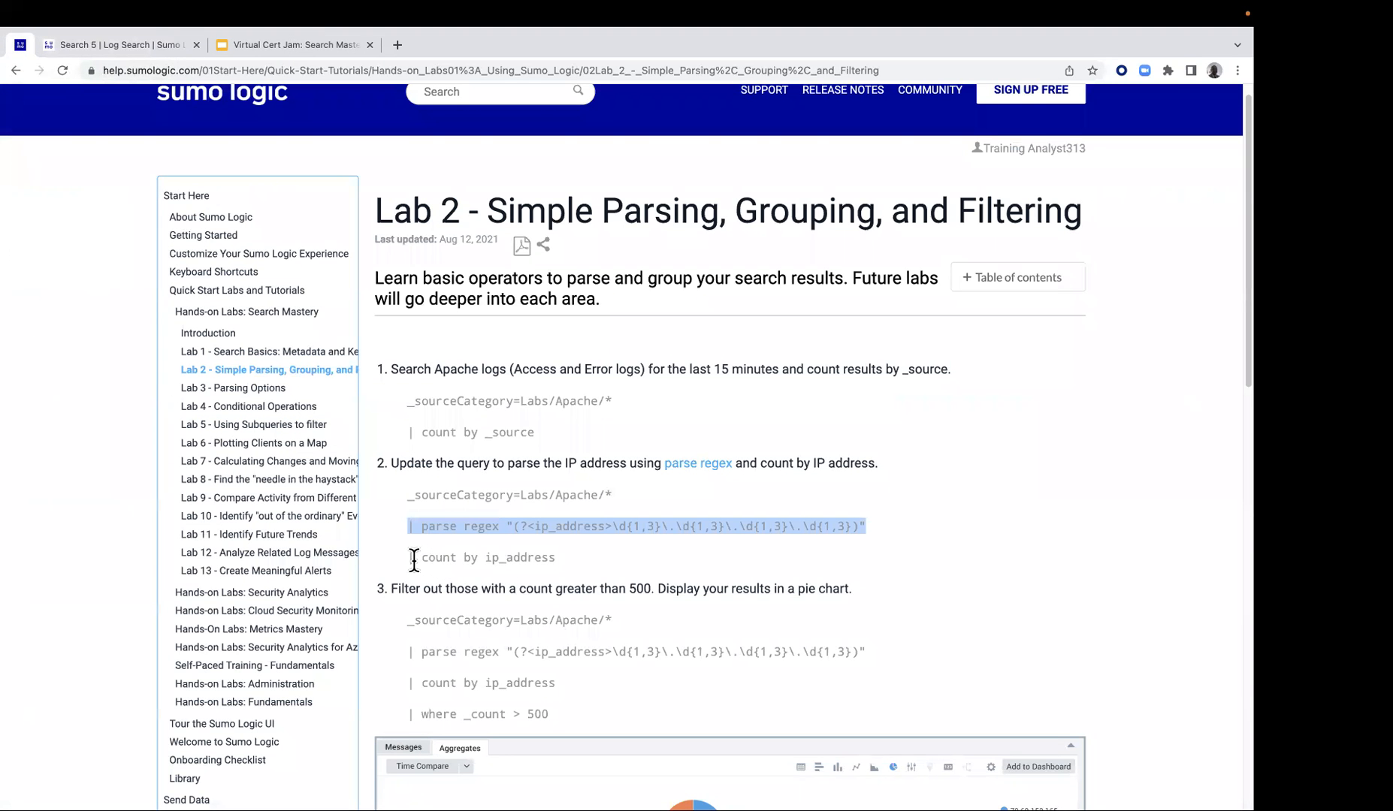
pyautogui.moveTo(406, 558); pyautogui.dragTo(556, 558)
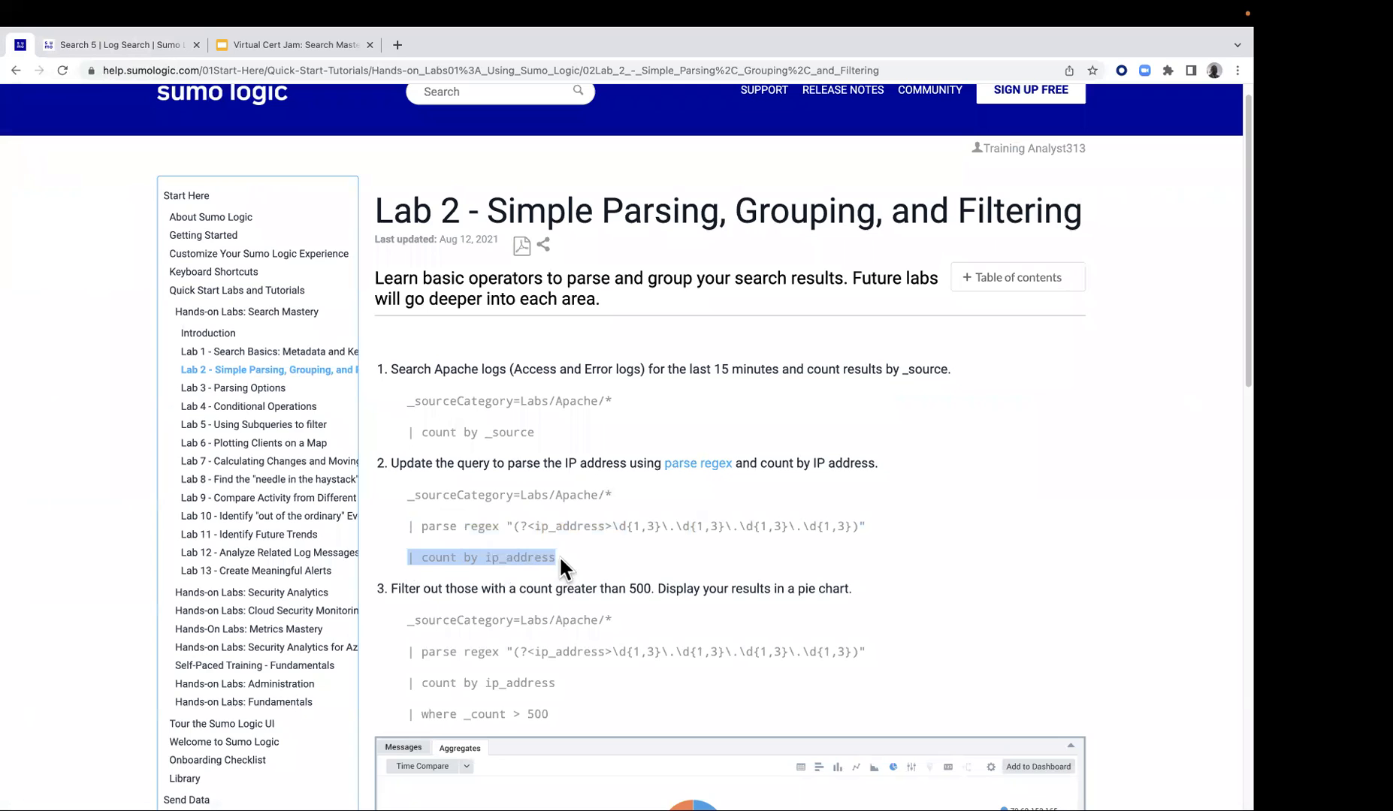
pyautogui.rightClick(545, 553)
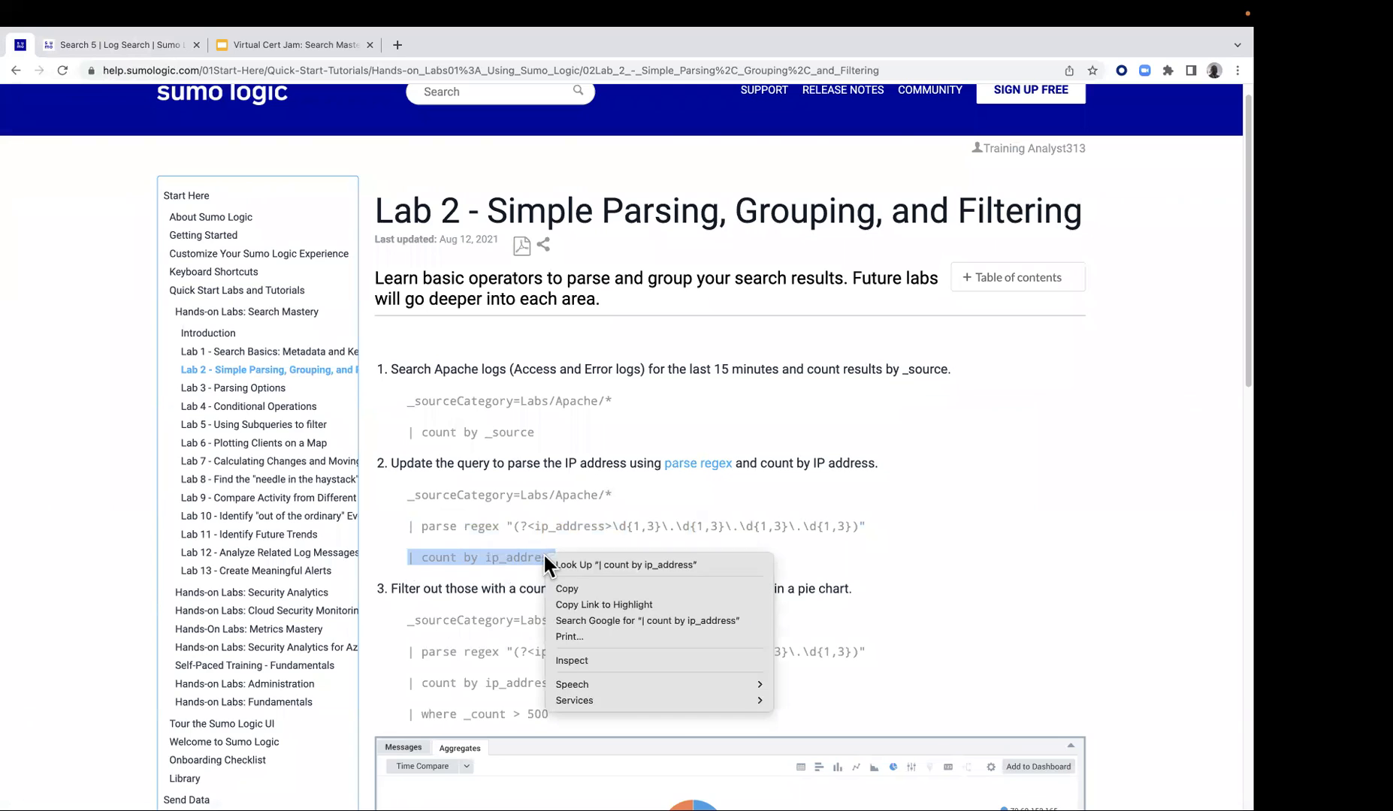
pyautogui.click(579, 589)
# Replace the count by _source line in Search 5 with | count by ip_address, run the query and review the counts
pyautogui.click(102, 45)
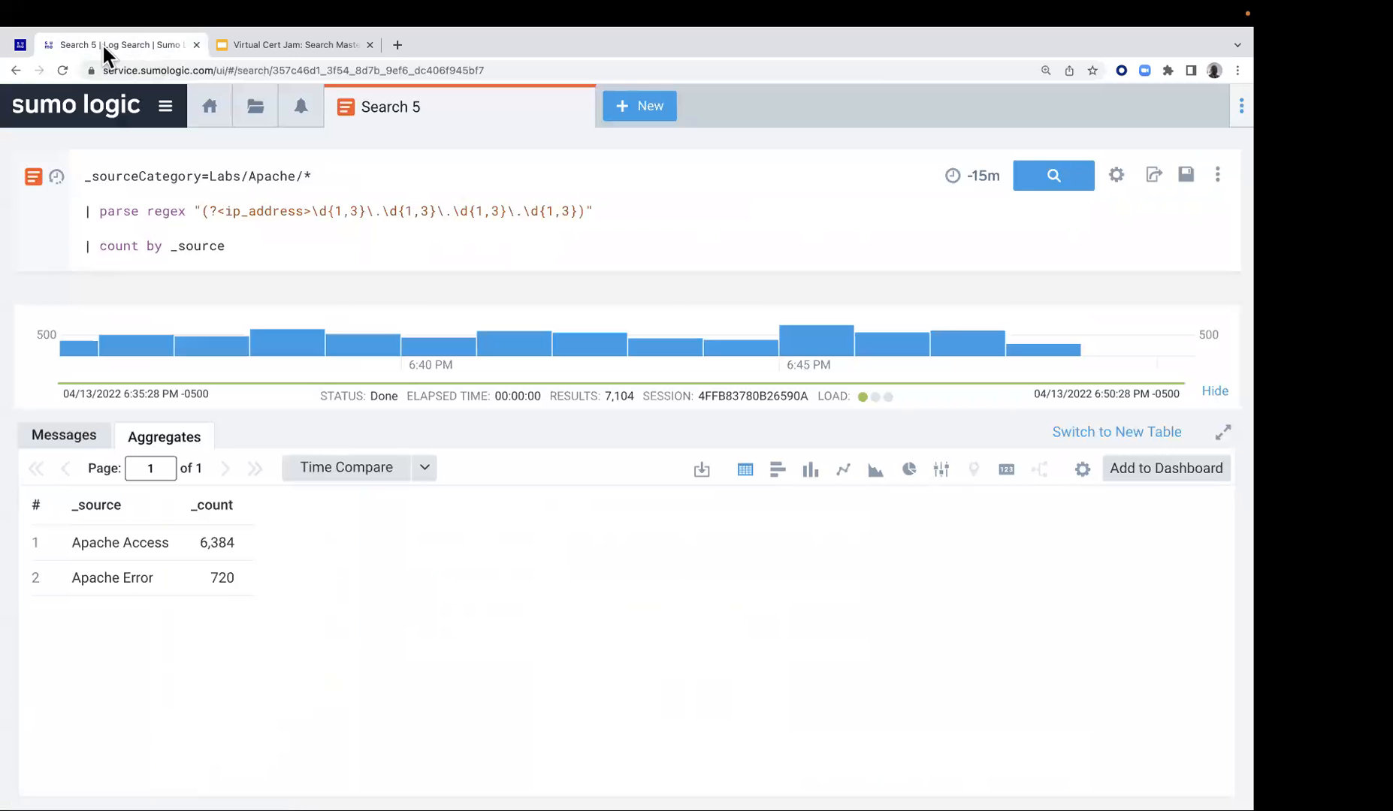
pyautogui.moveTo(233, 252); pyautogui.dragTo(86, 239)
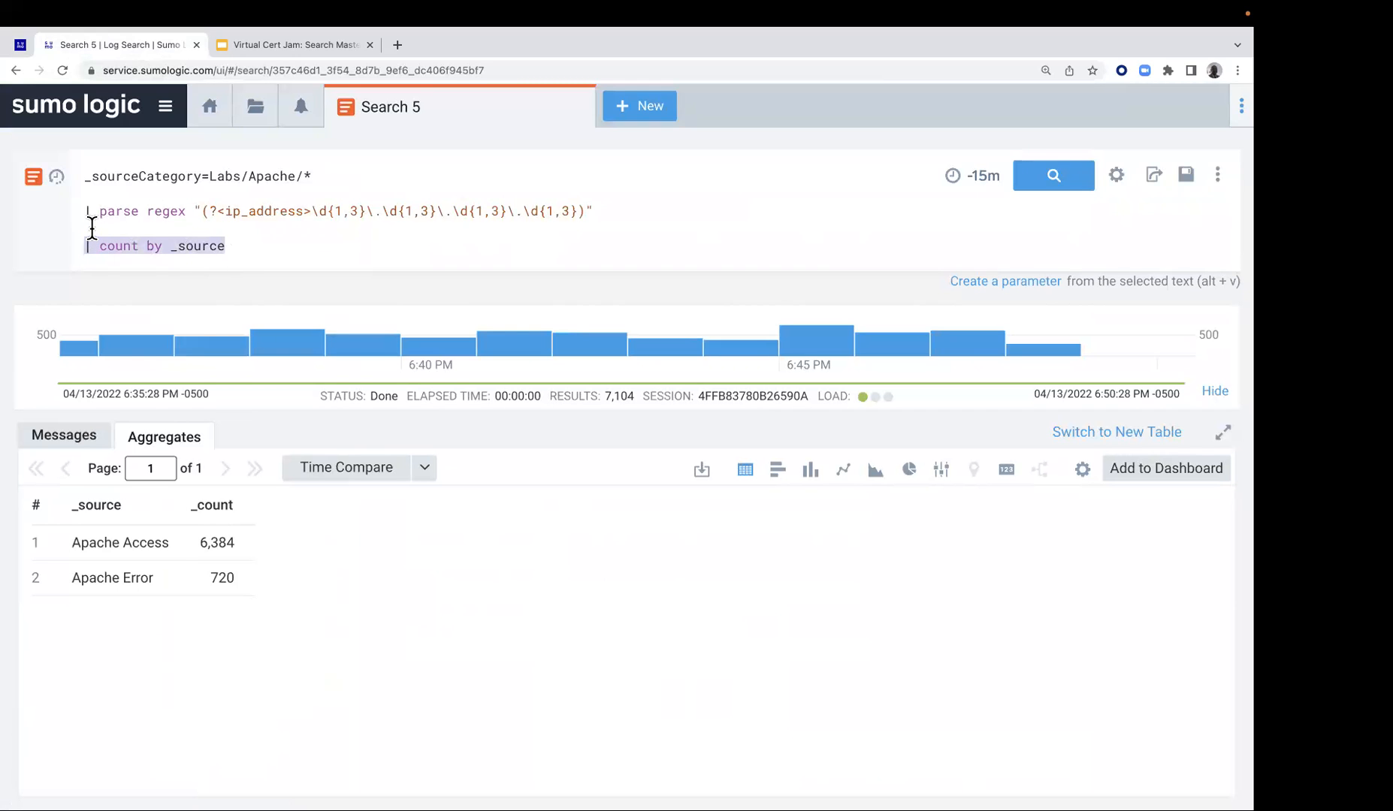
pyautogui.hotkey('ctrl', 'v')
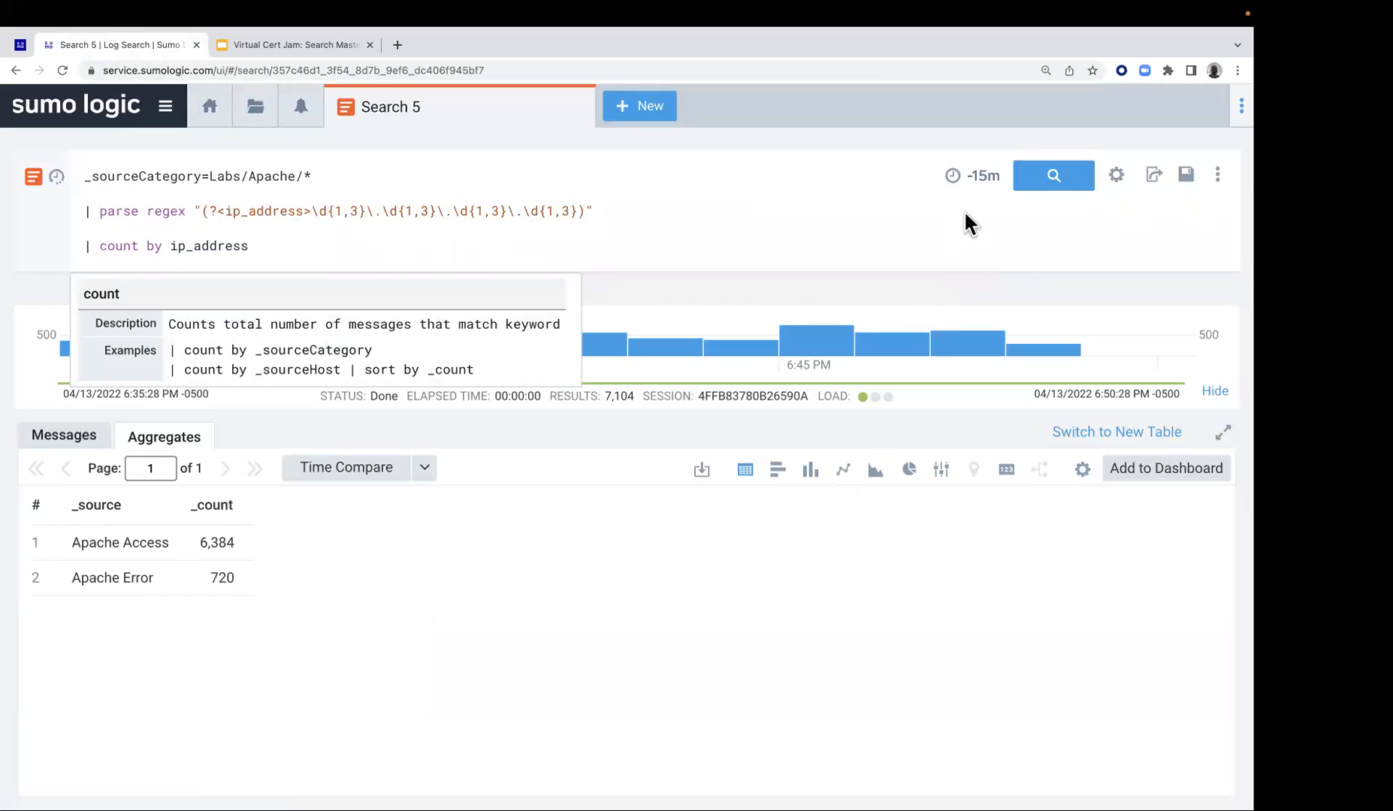
pyautogui.click(1049, 179)
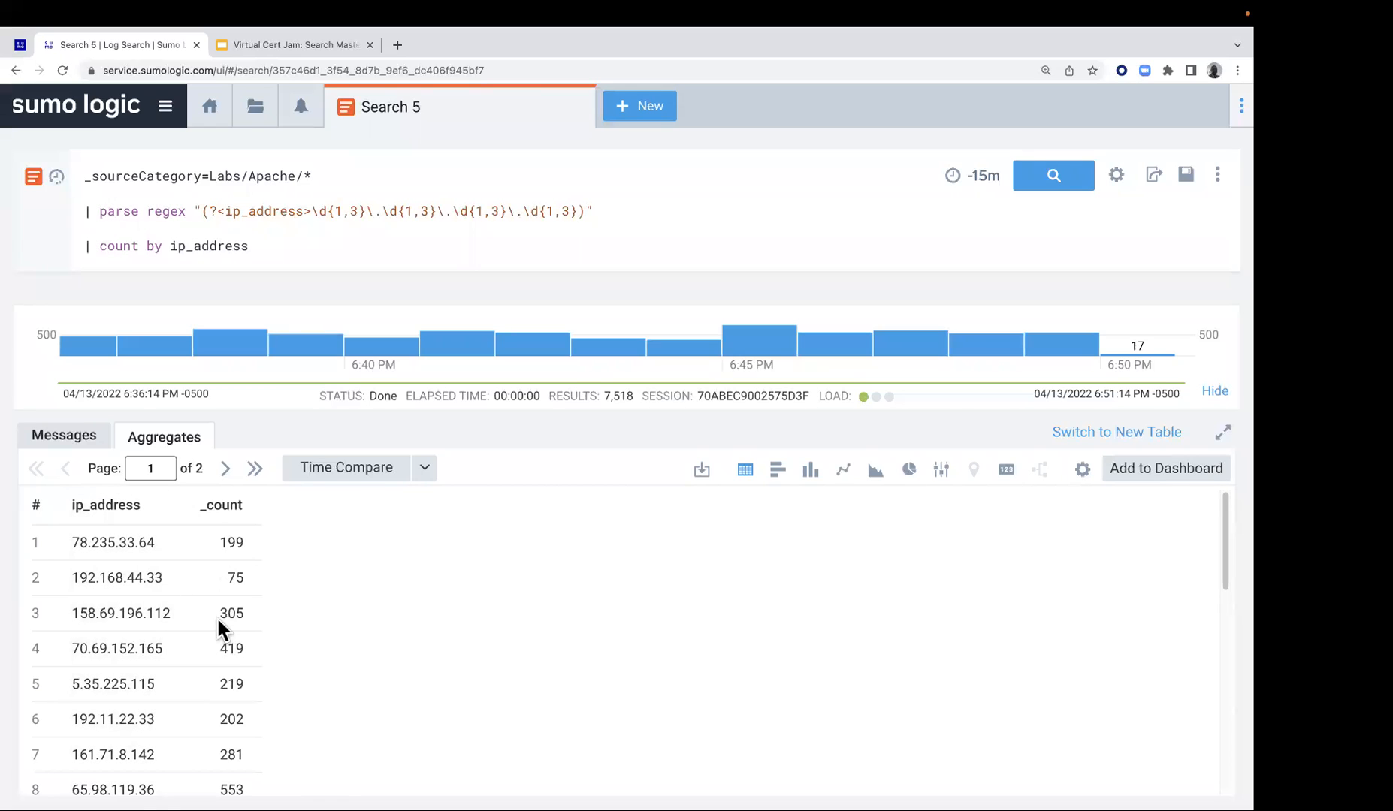
pyautogui.scroll(-5, 239, 561)
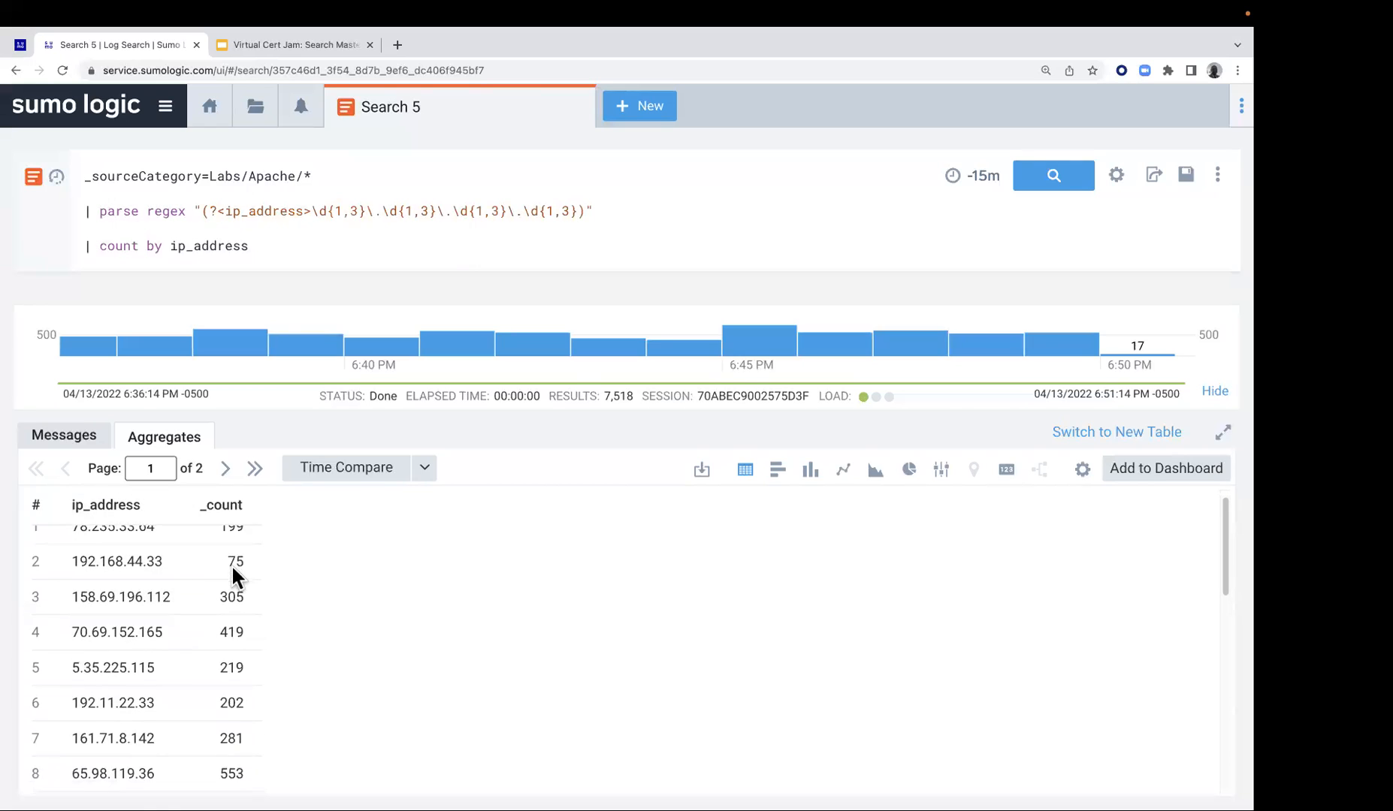
# Review the counts and the underlying messages for the ip_address field used in the count by line
pyautogui.scroll(5, 234, 582)
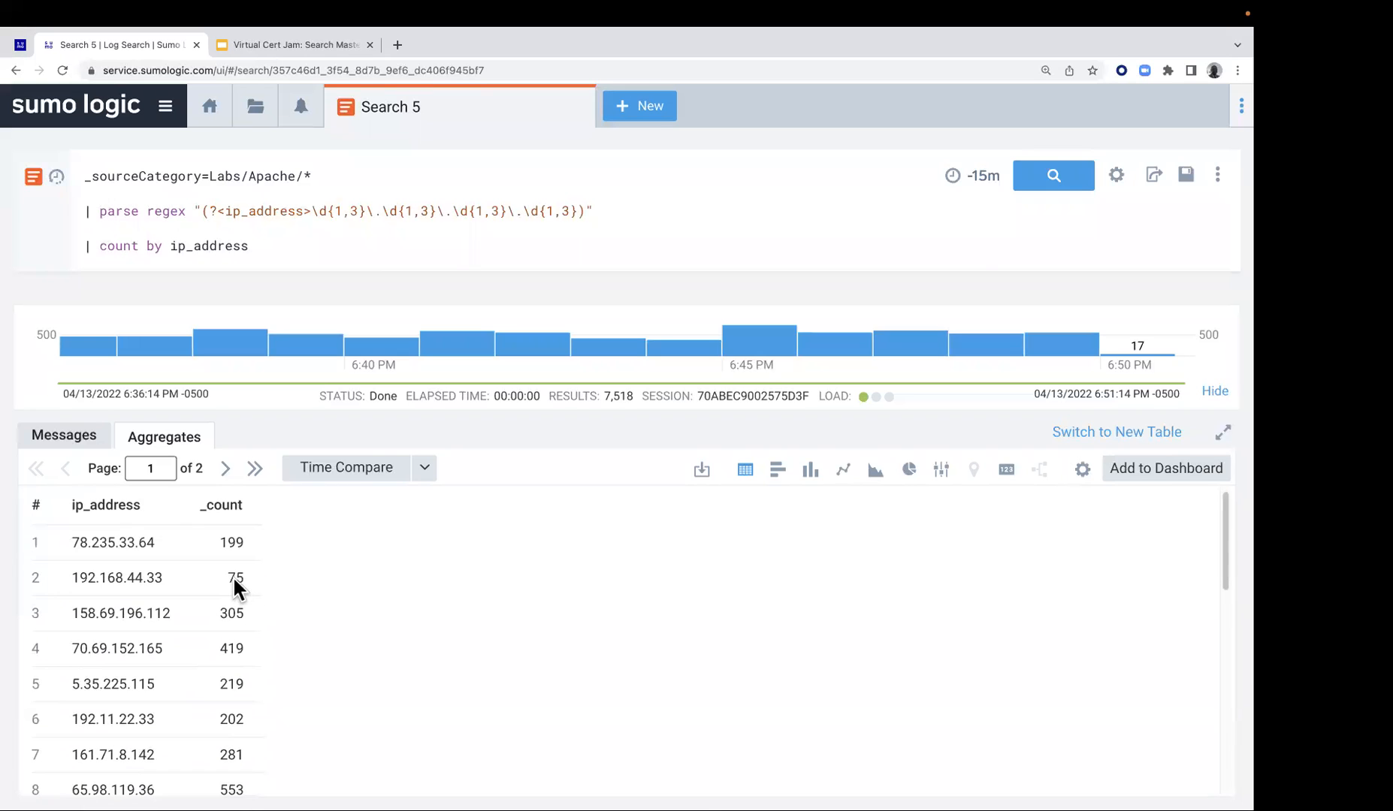
pyautogui.click(78, 434)
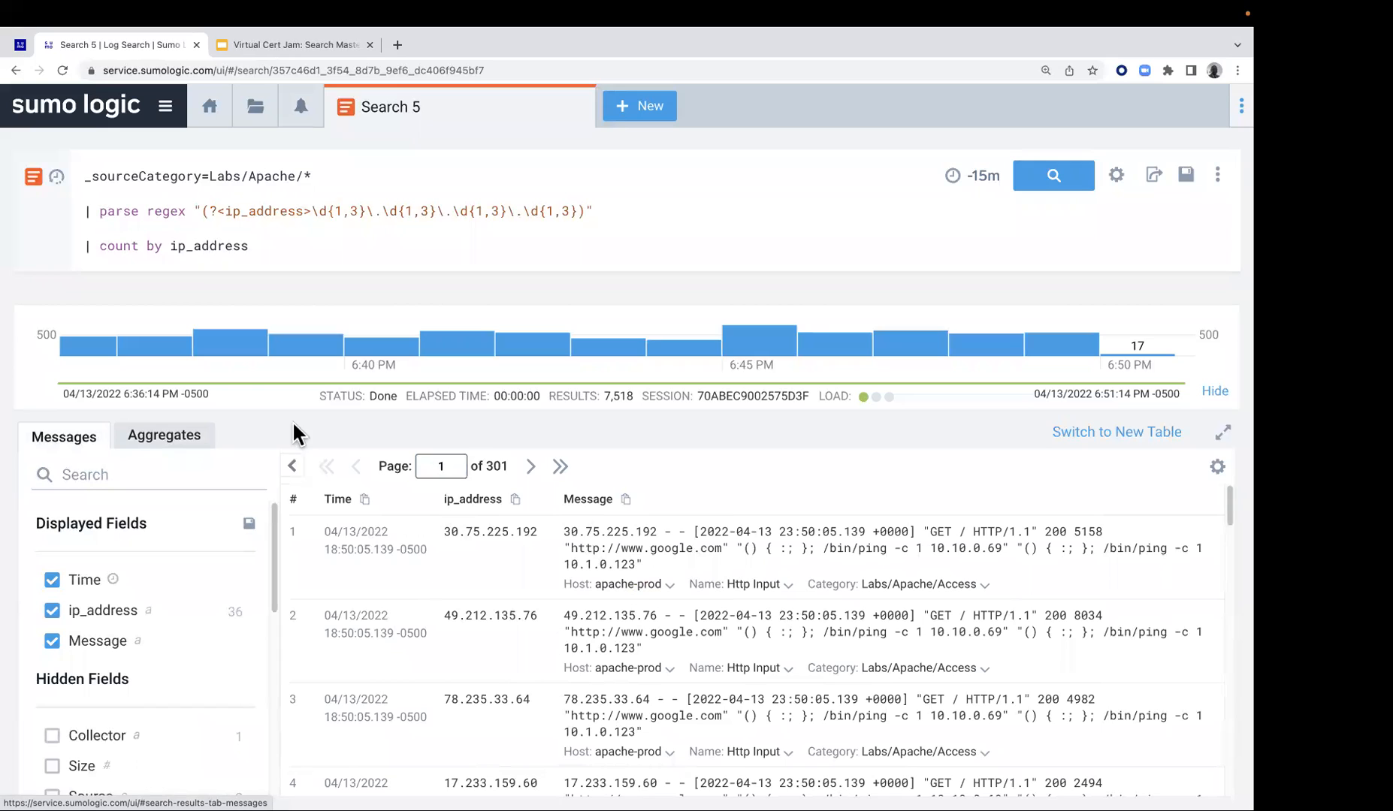
pyautogui.click(170, 248)
pyautogui.moveTo(183, 248); pyautogui.dragTo(254, 249)
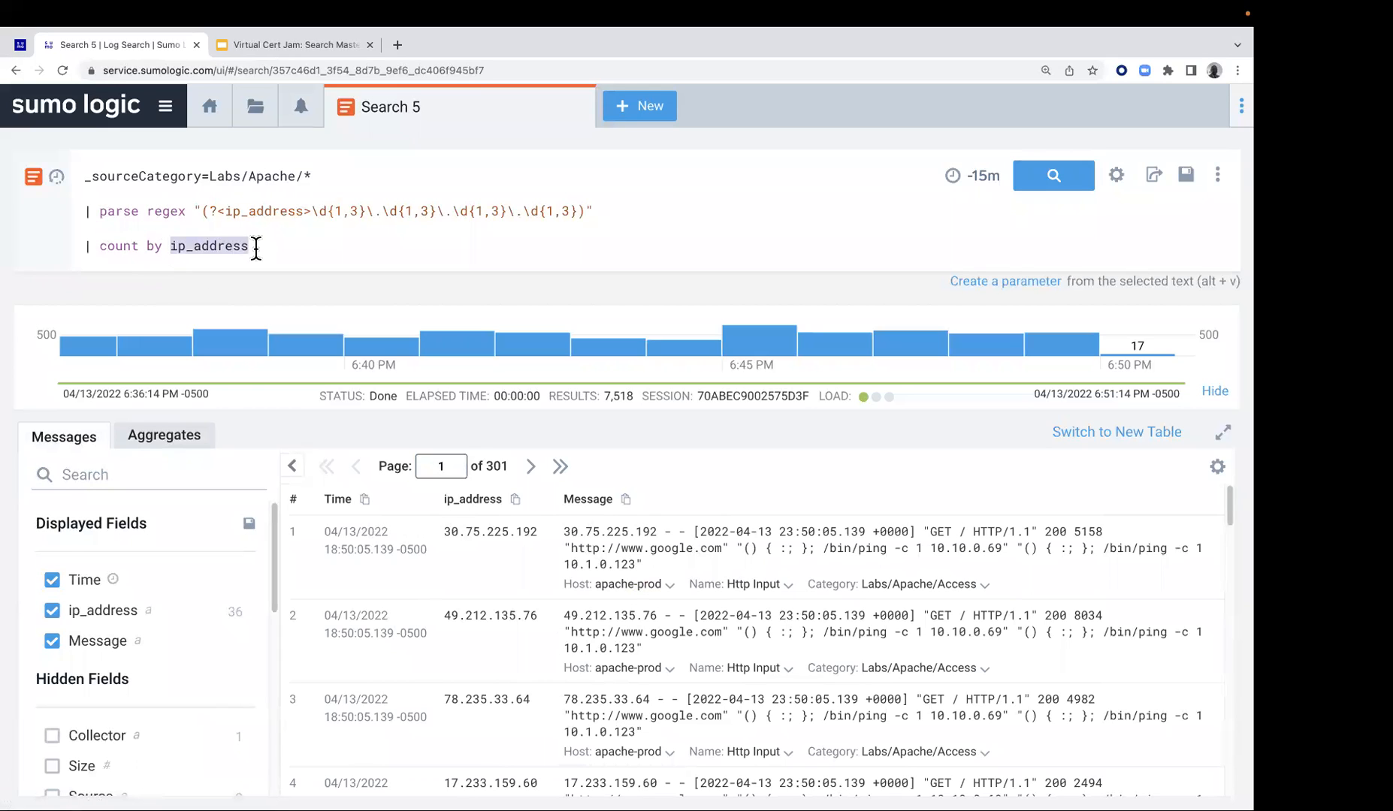
pyautogui.click(315, 255)
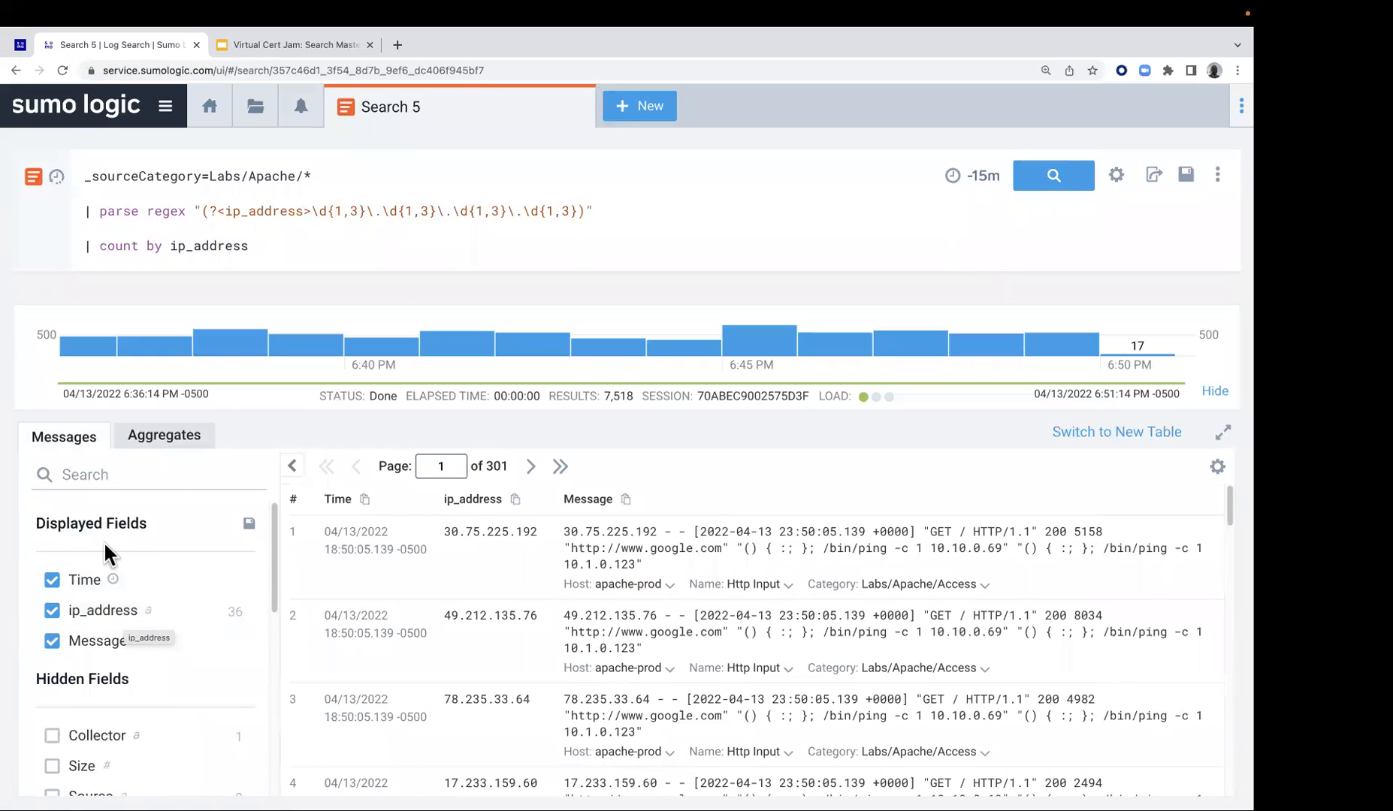
# Go to the Lab 2 page and copy the | where _count > 500 line from the third exercise
pyautogui.click(21, 46)
pyautogui.scroll(-5, 459, 536)
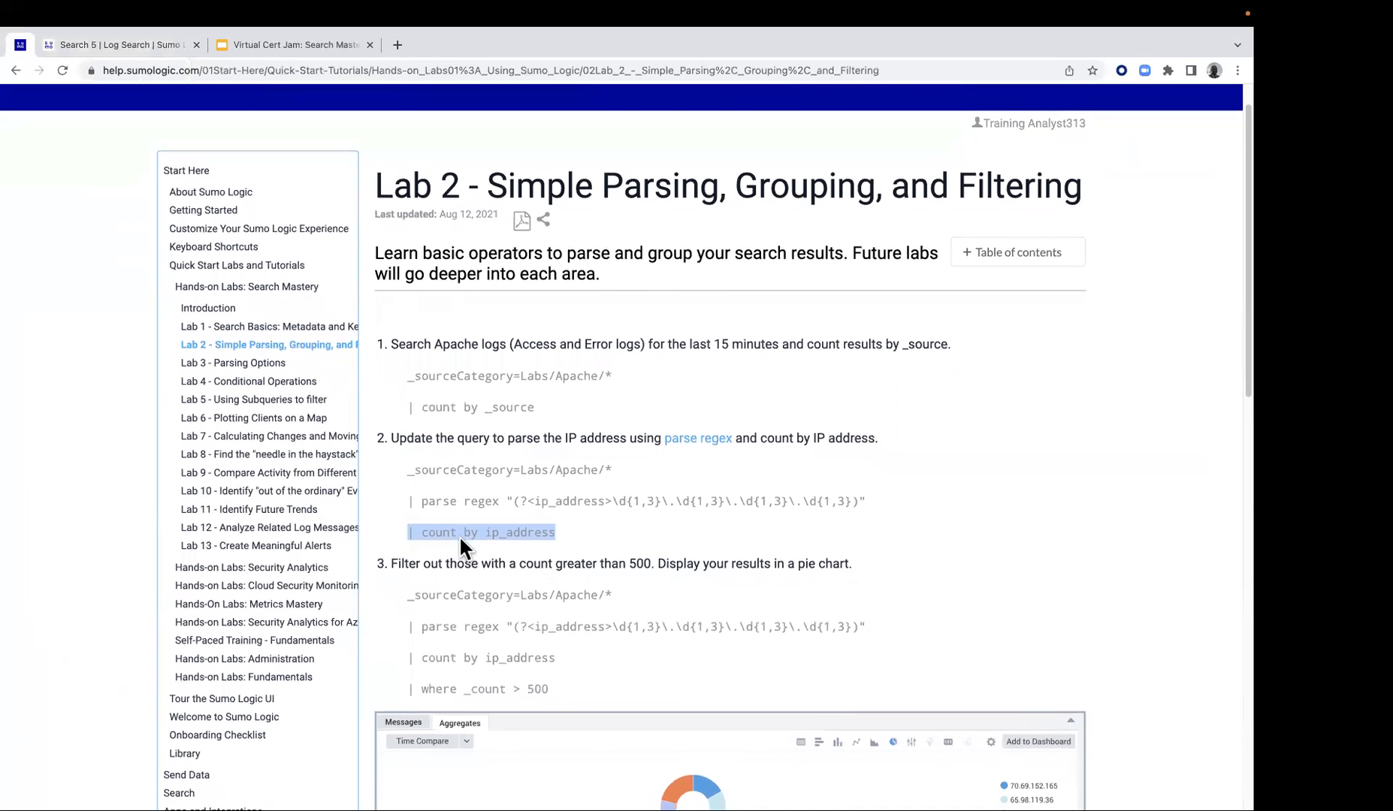
pyautogui.scroll(-4, 459, 529)
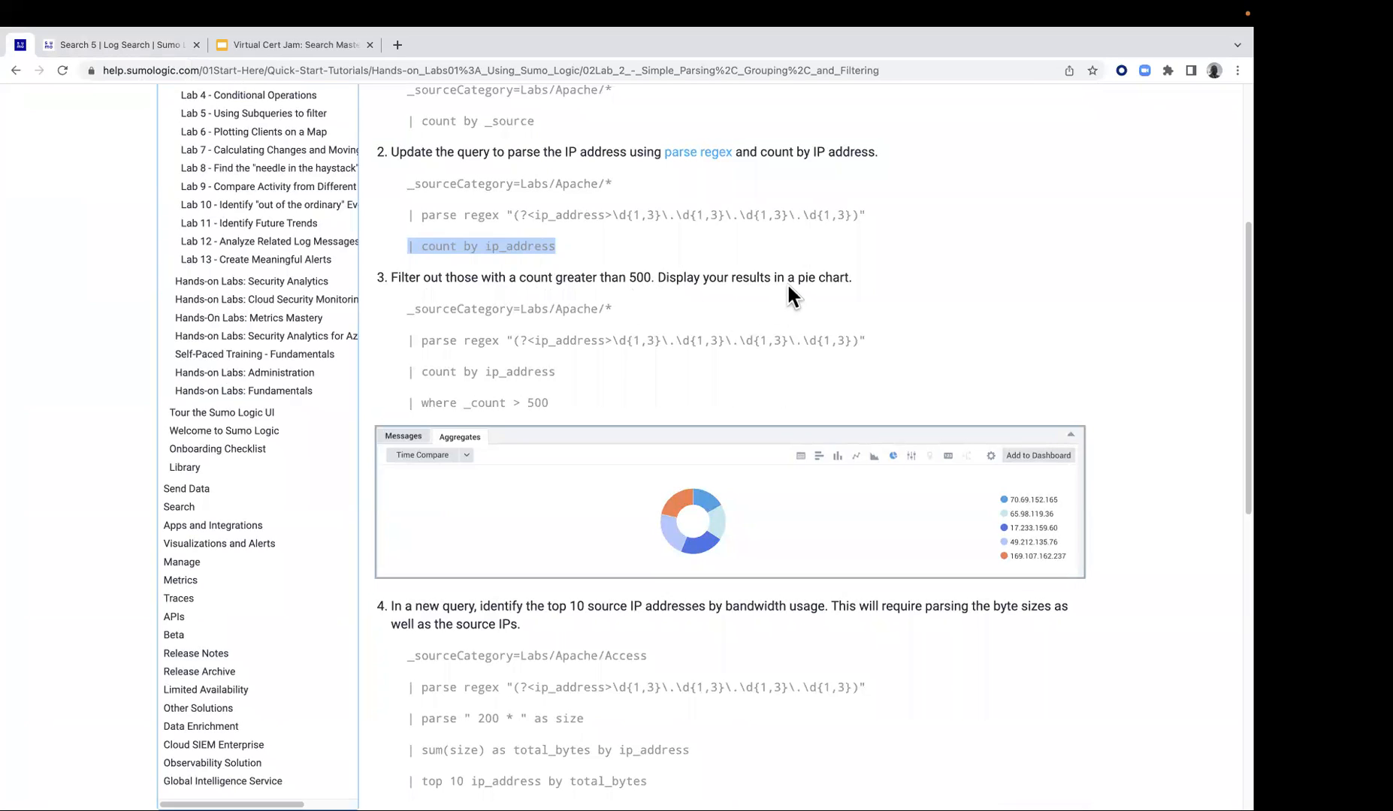
pyautogui.moveTo(556, 403); pyautogui.dragTo(406, 403)
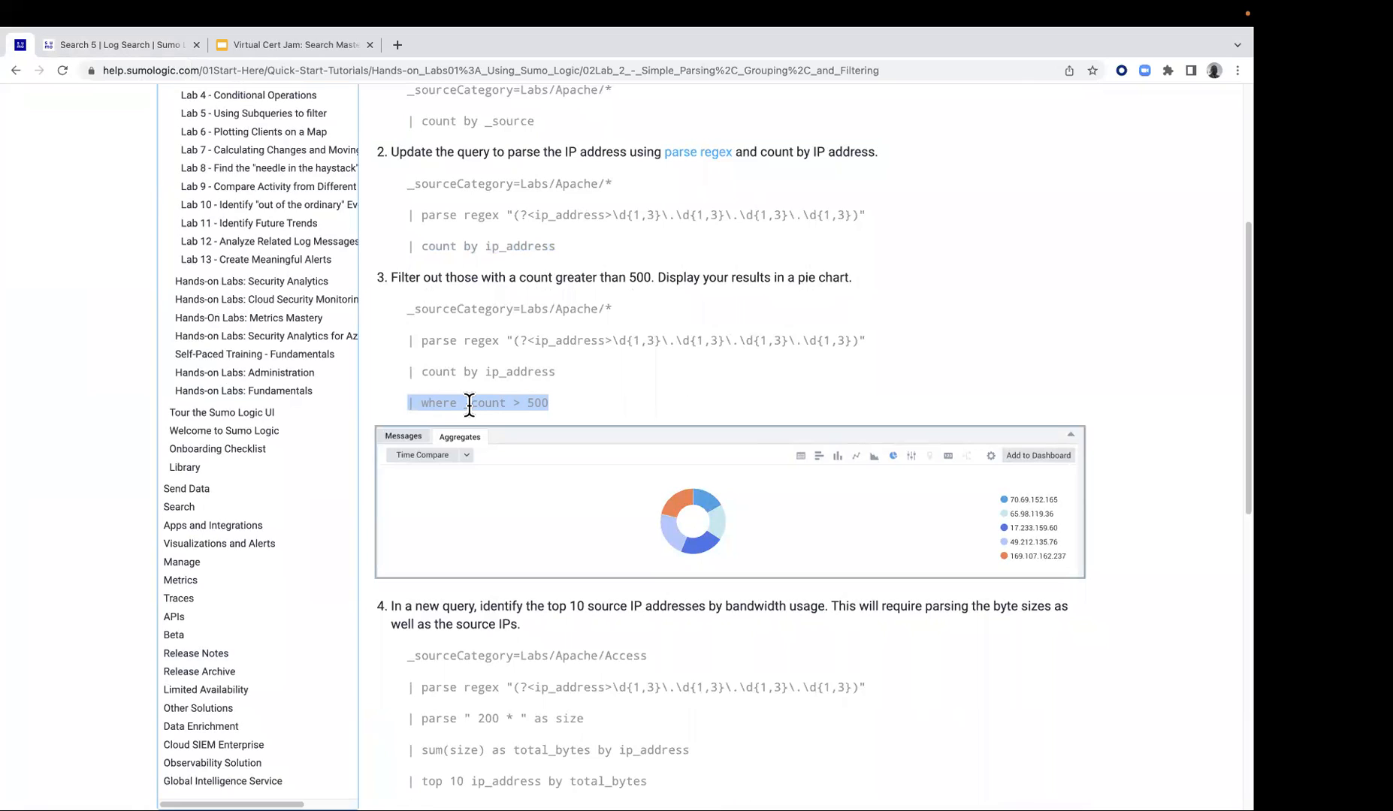
pyautogui.rightClick(471, 401)
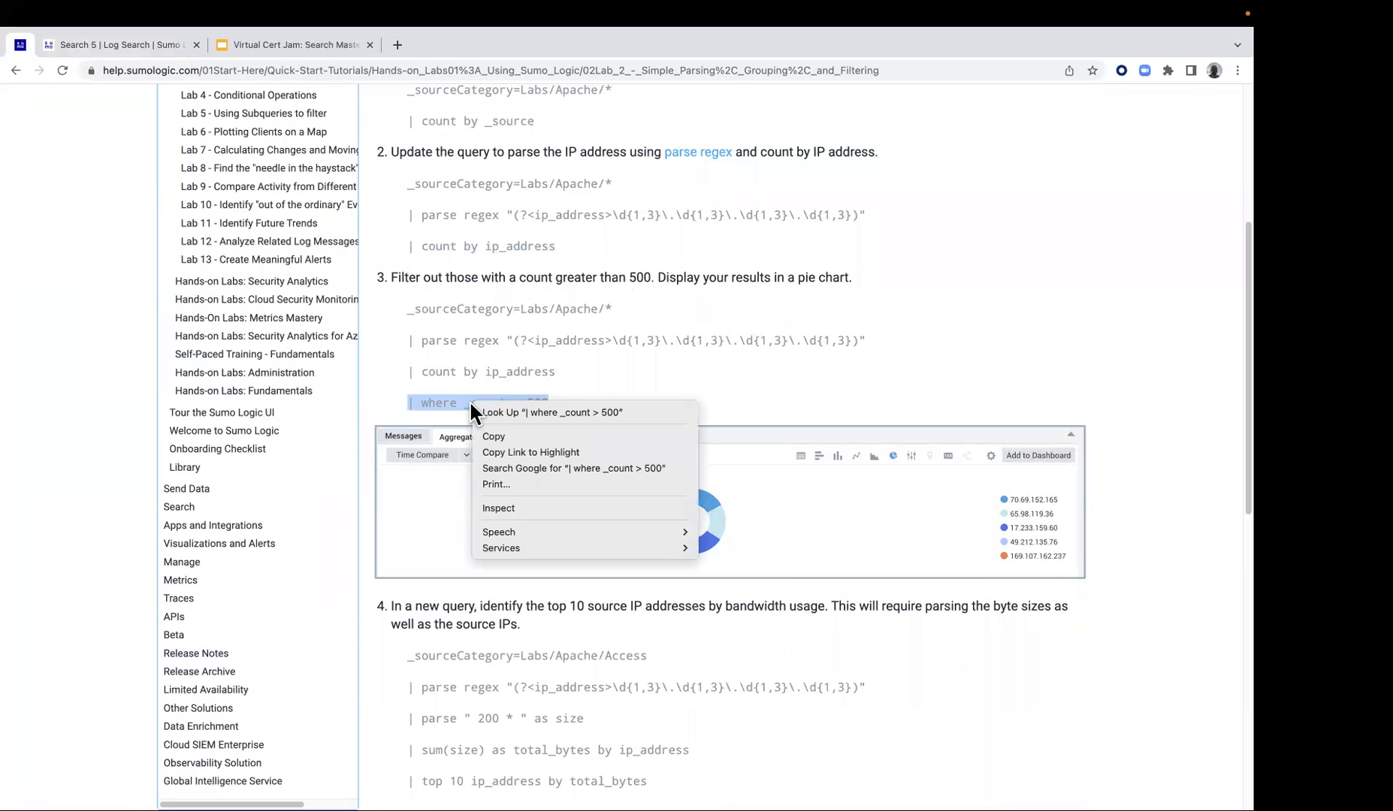
pyautogui.click(493, 437)
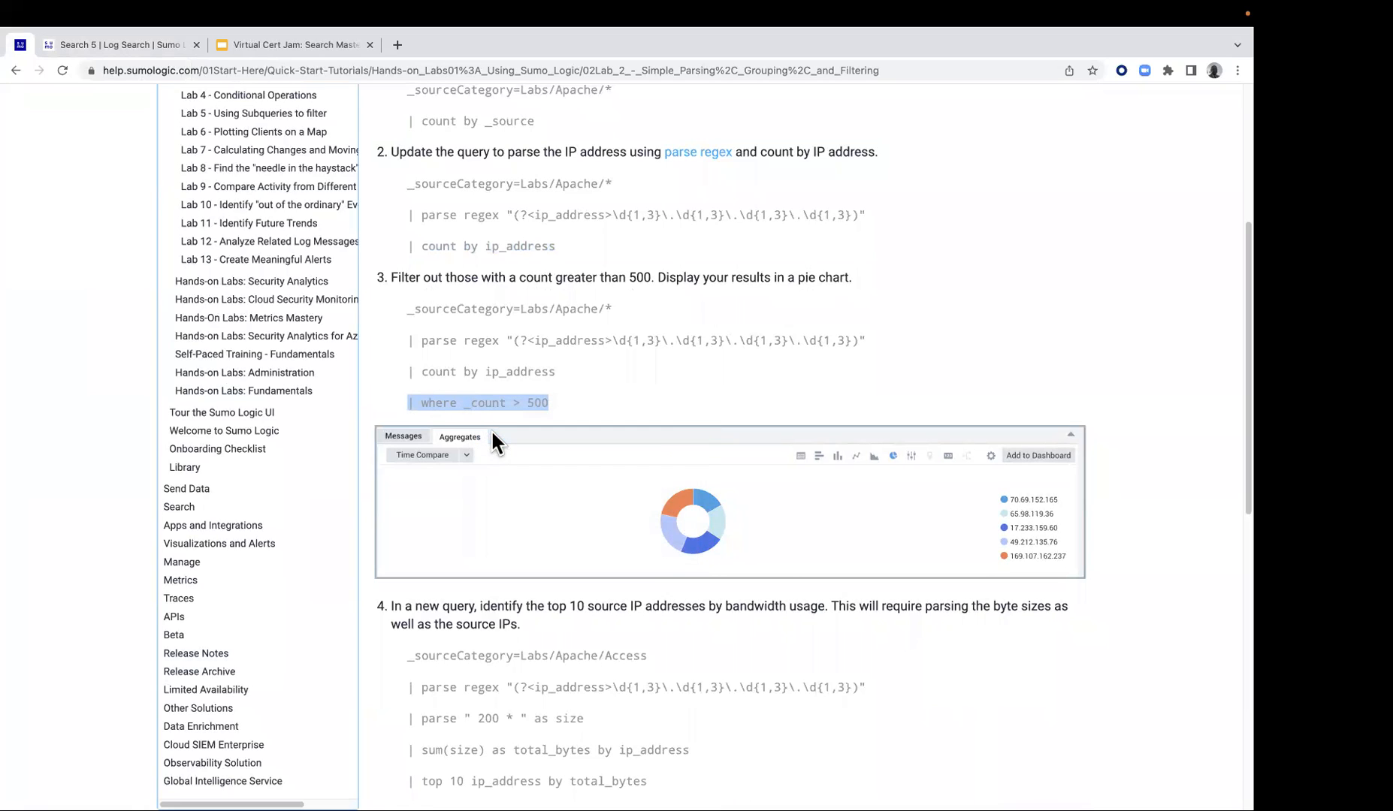
# Add | where _count > 500 as a new line below the count by ip_address line in Search 5 and run the query
pyautogui.click(131, 36)
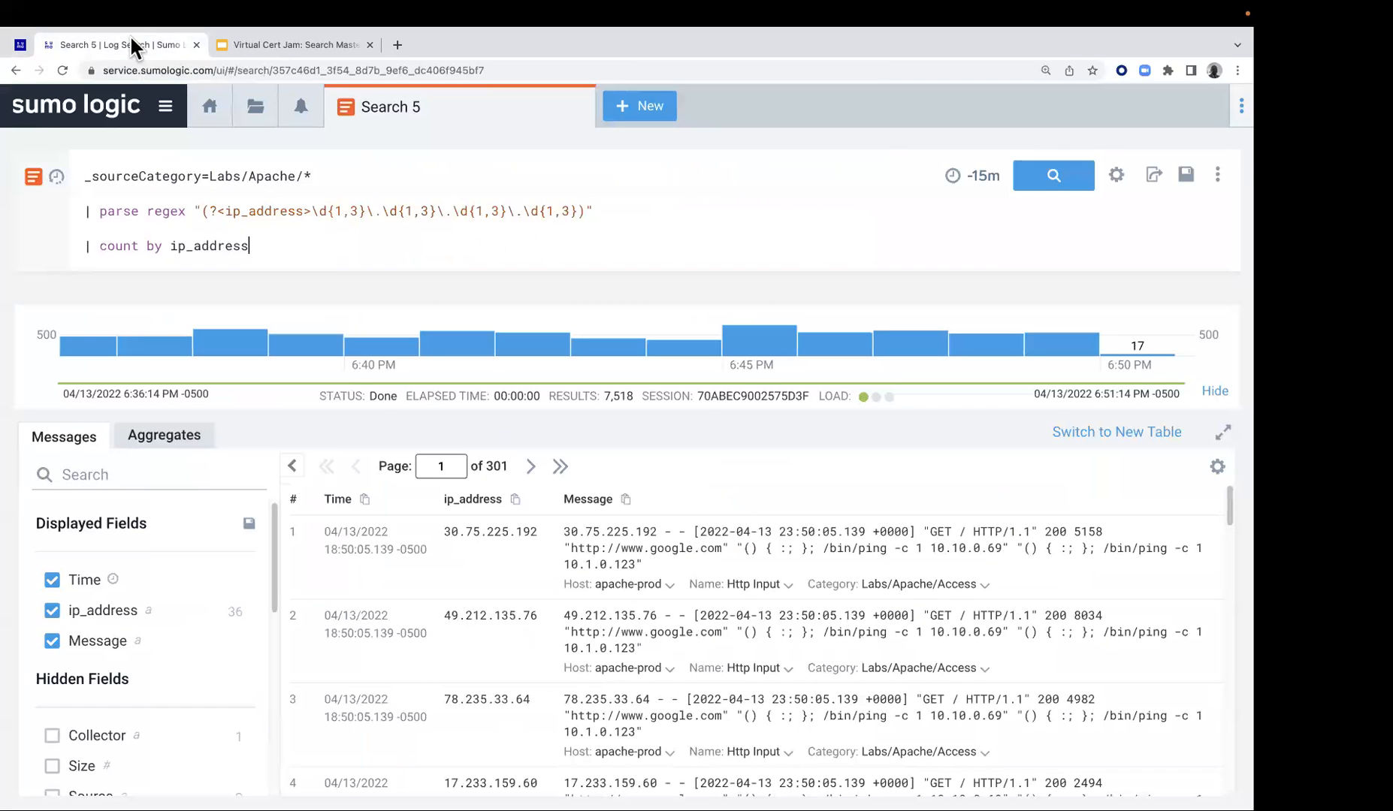
pyautogui.click(257, 245)
pyautogui.hotkey('shift', 'Return')
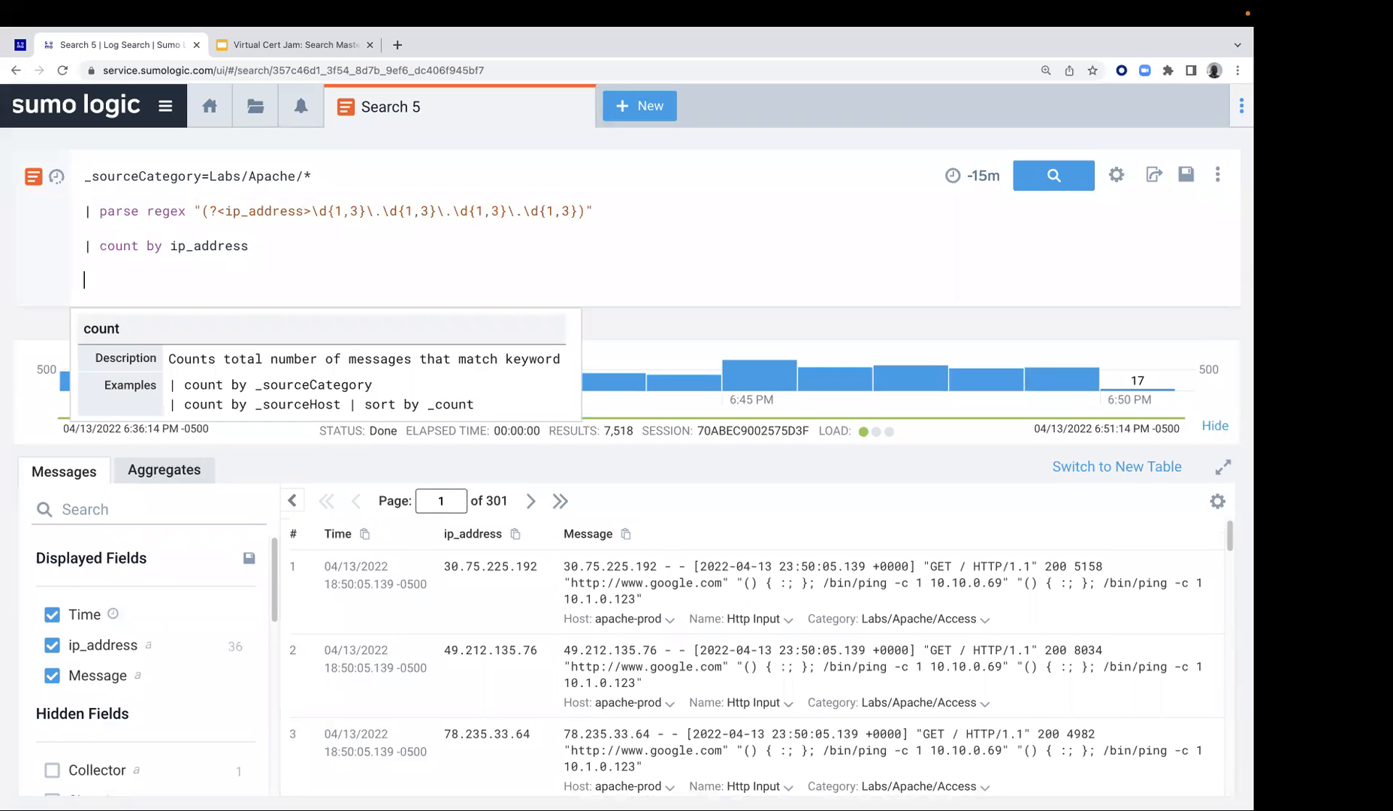
pyautogui.press('super+v')
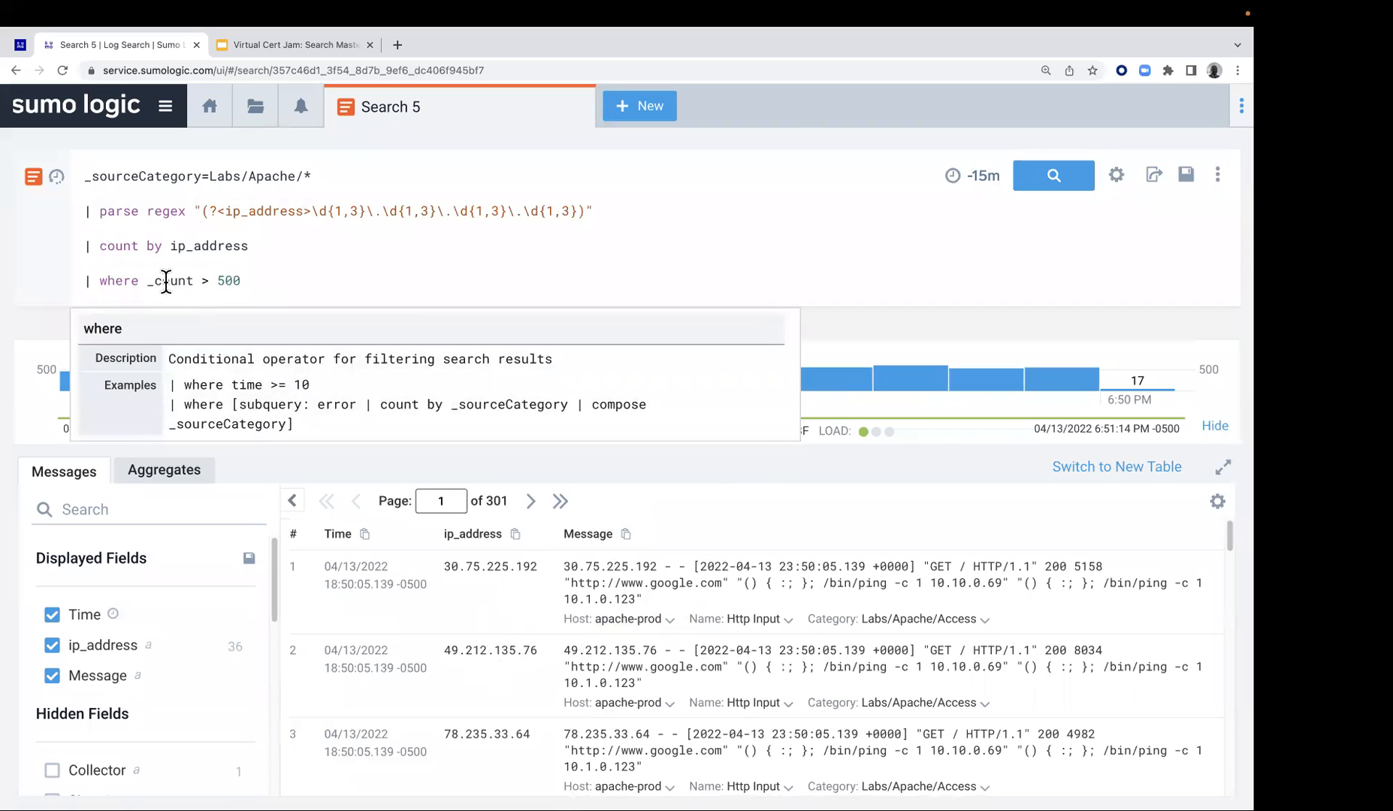
pyautogui.moveTo(148, 281); pyautogui.dragTo(193, 281)
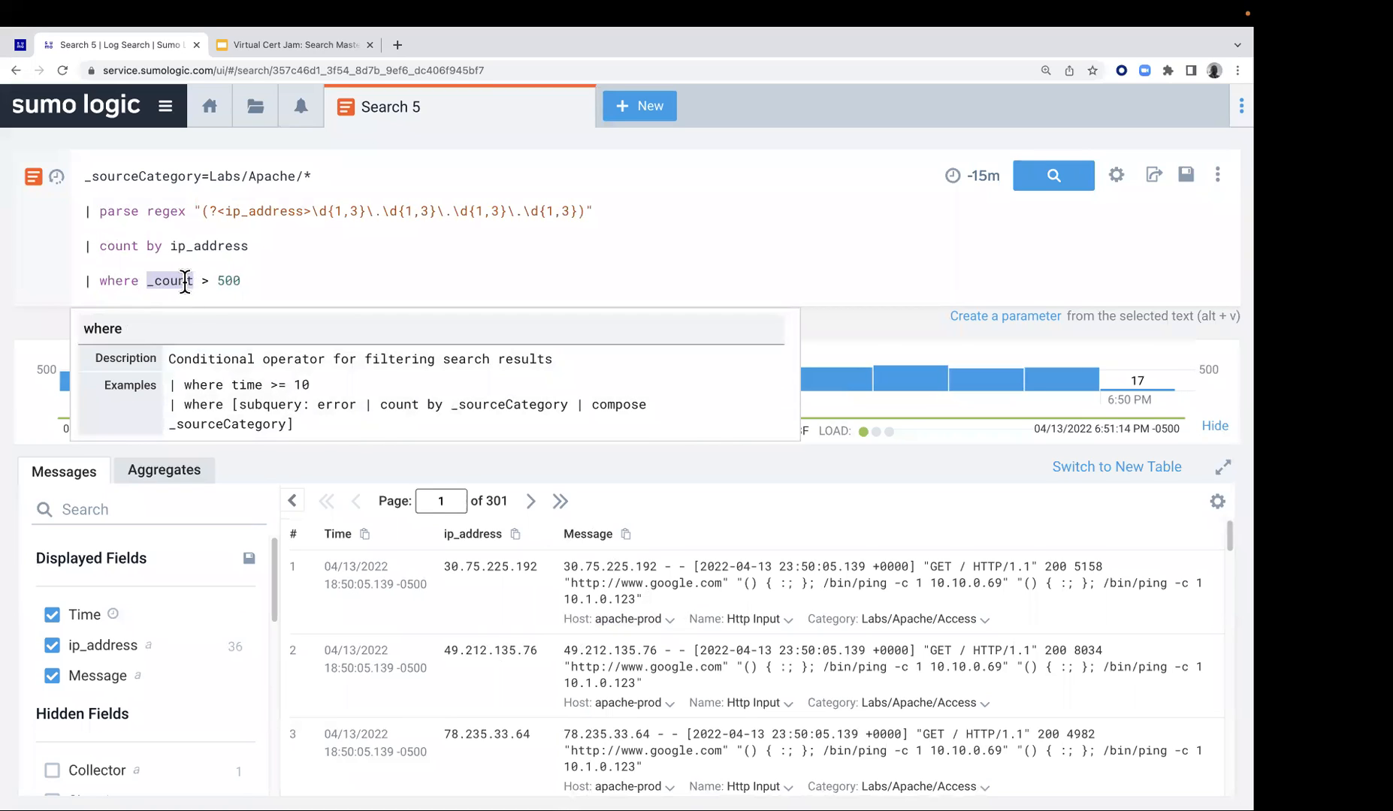
pyautogui.click(117, 247)
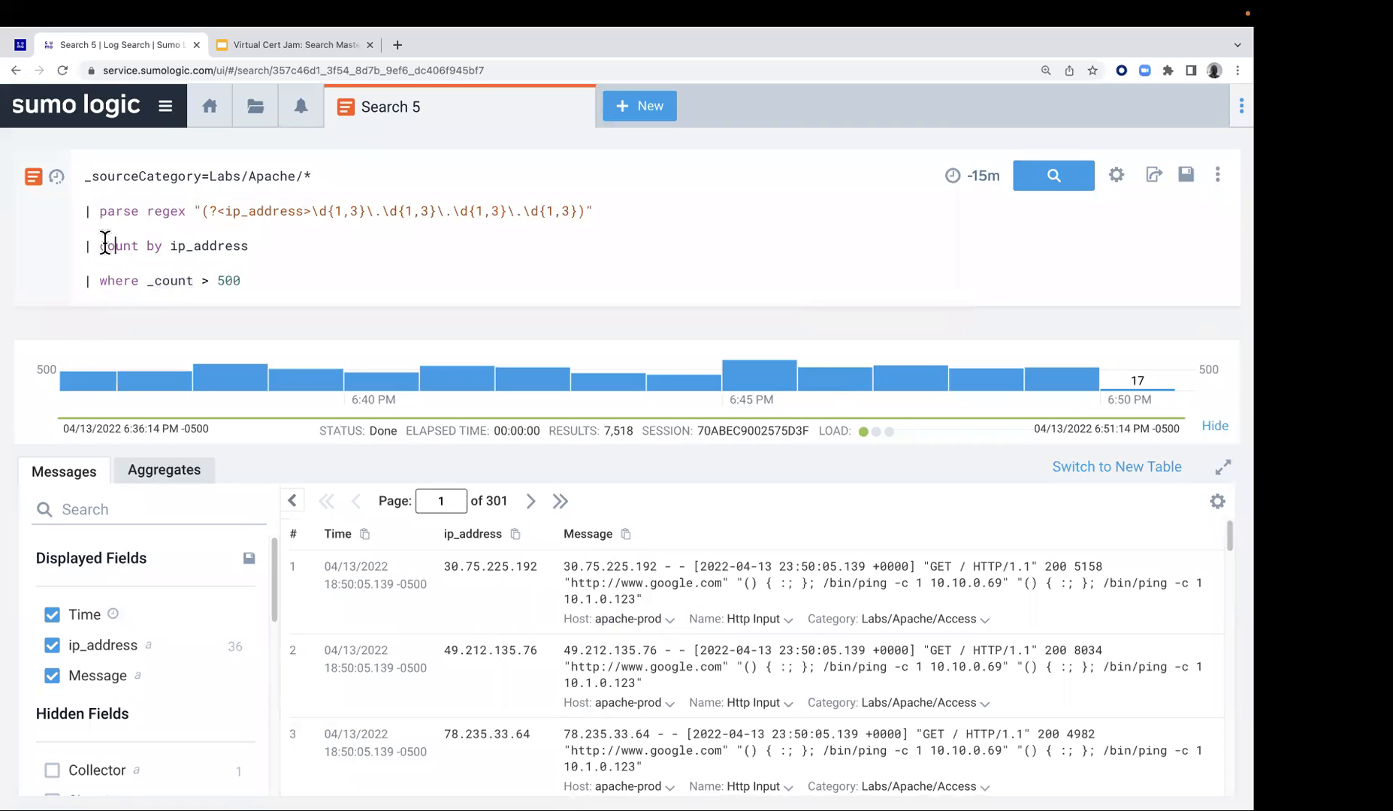
pyautogui.moveTo(98, 246); pyautogui.dragTo(195, 281)
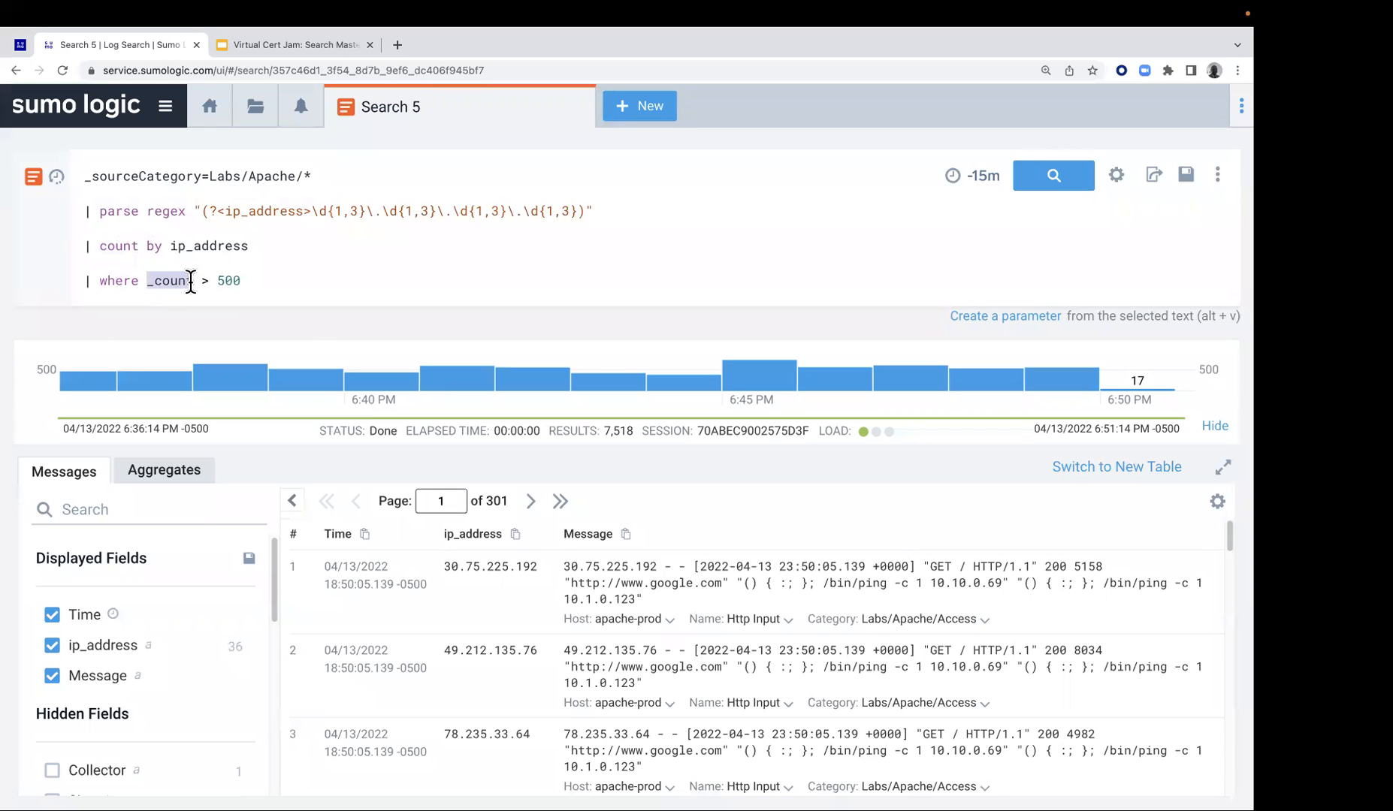
pyautogui.click(1059, 188)
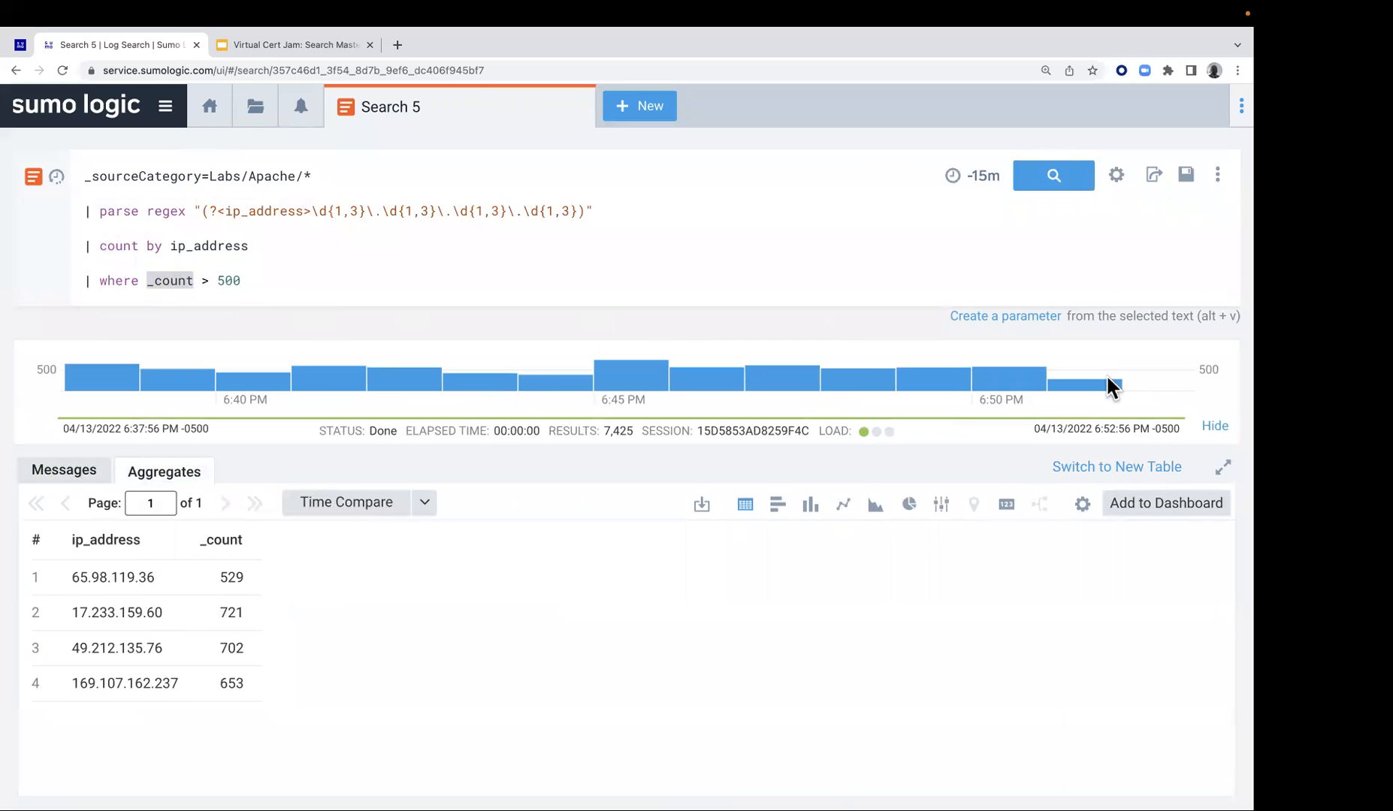
# View the filtered IP counts as a column chart and as a pie chart, then return to the table
pyautogui.click(810, 507)
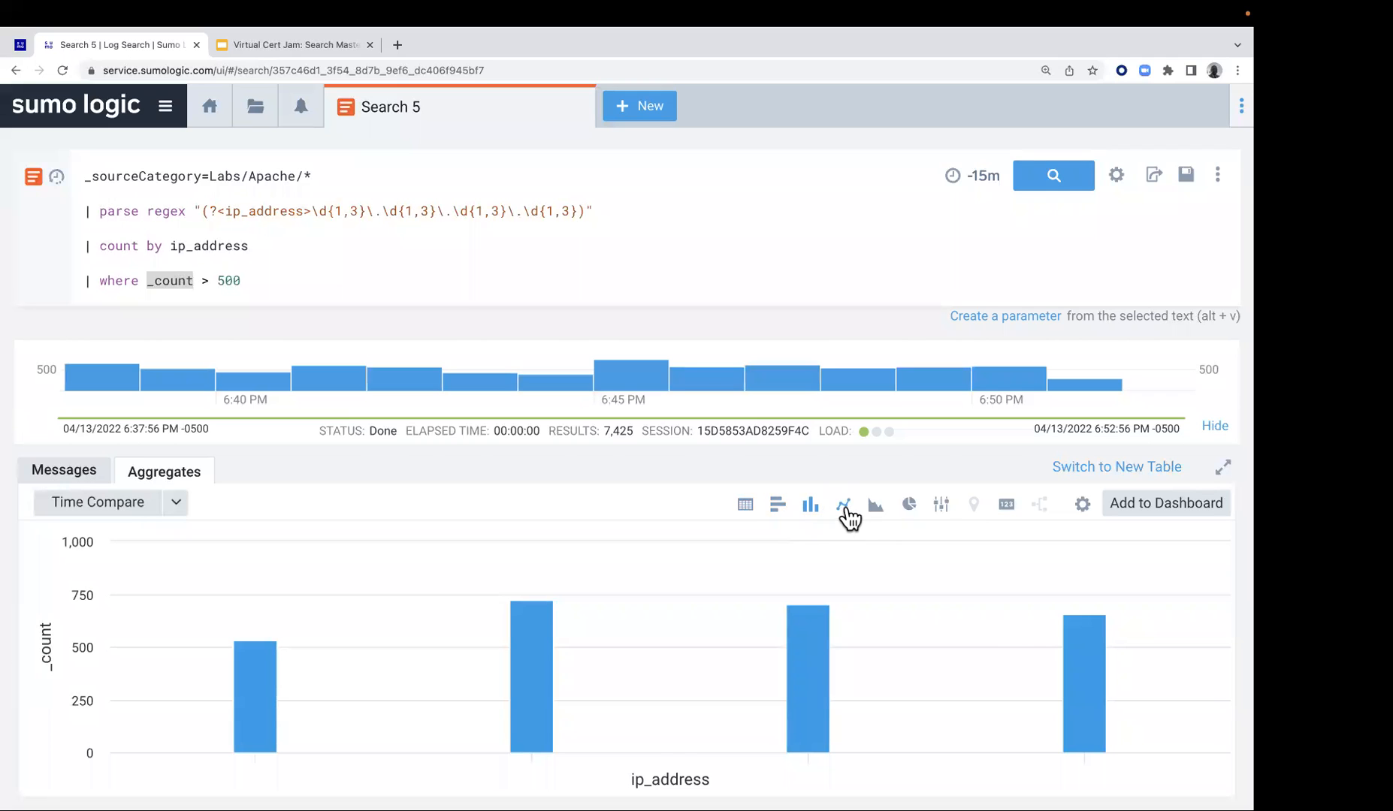
pyautogui.click(909, 505)
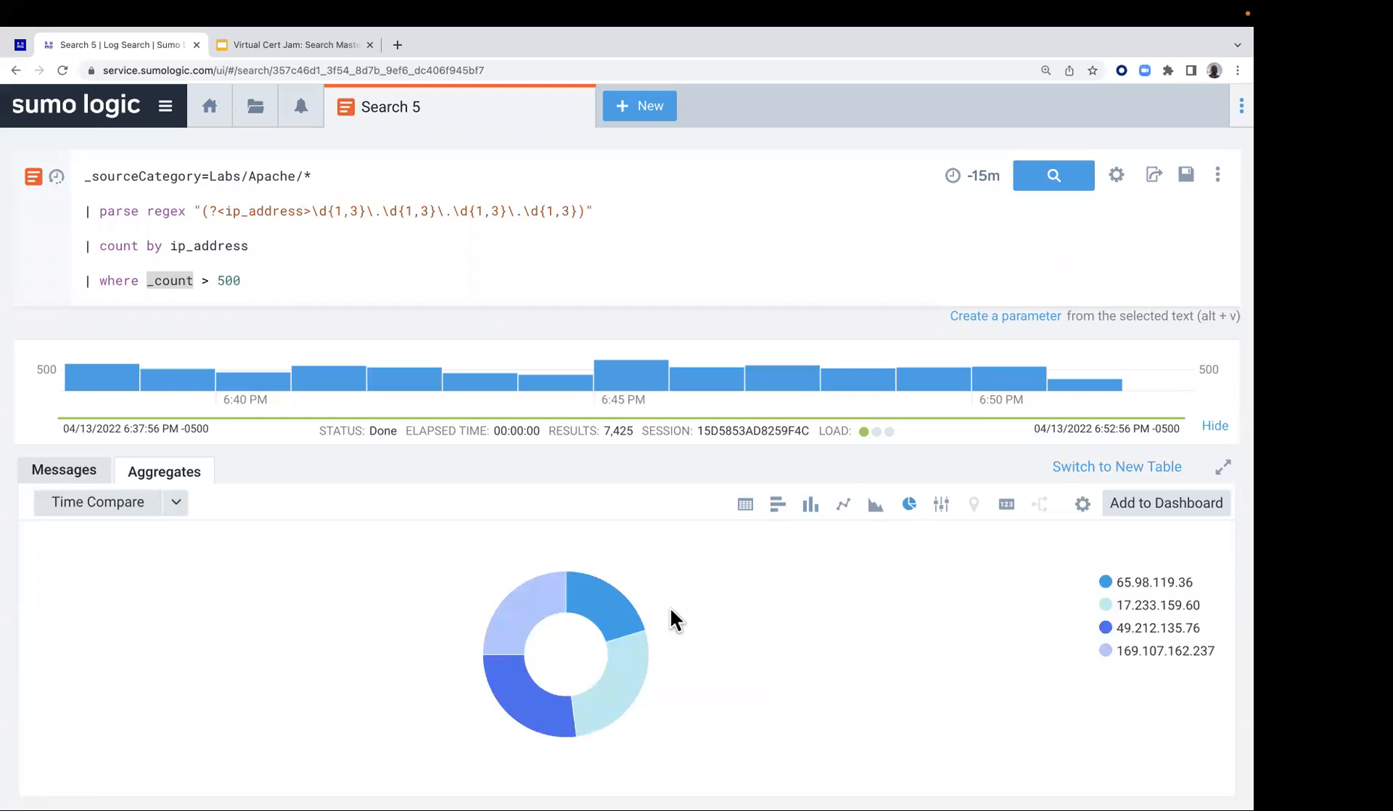
pyautogui.moveTo(557, 706)
pyautogui.click(744, 505)
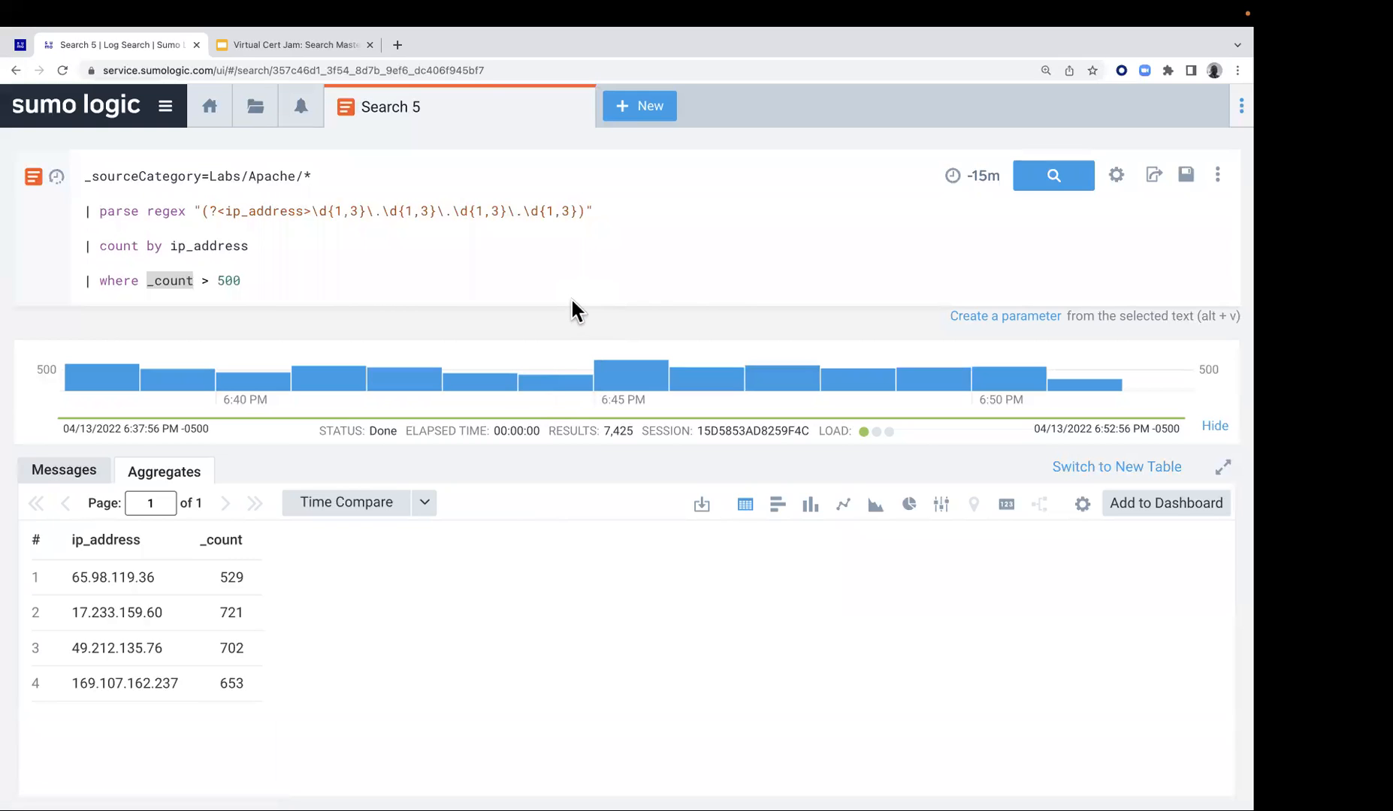
# Check the third exercise on the Lab 2 page and display the Search 5 aggregates as a pie chart
pyautogui.click(20, 45)
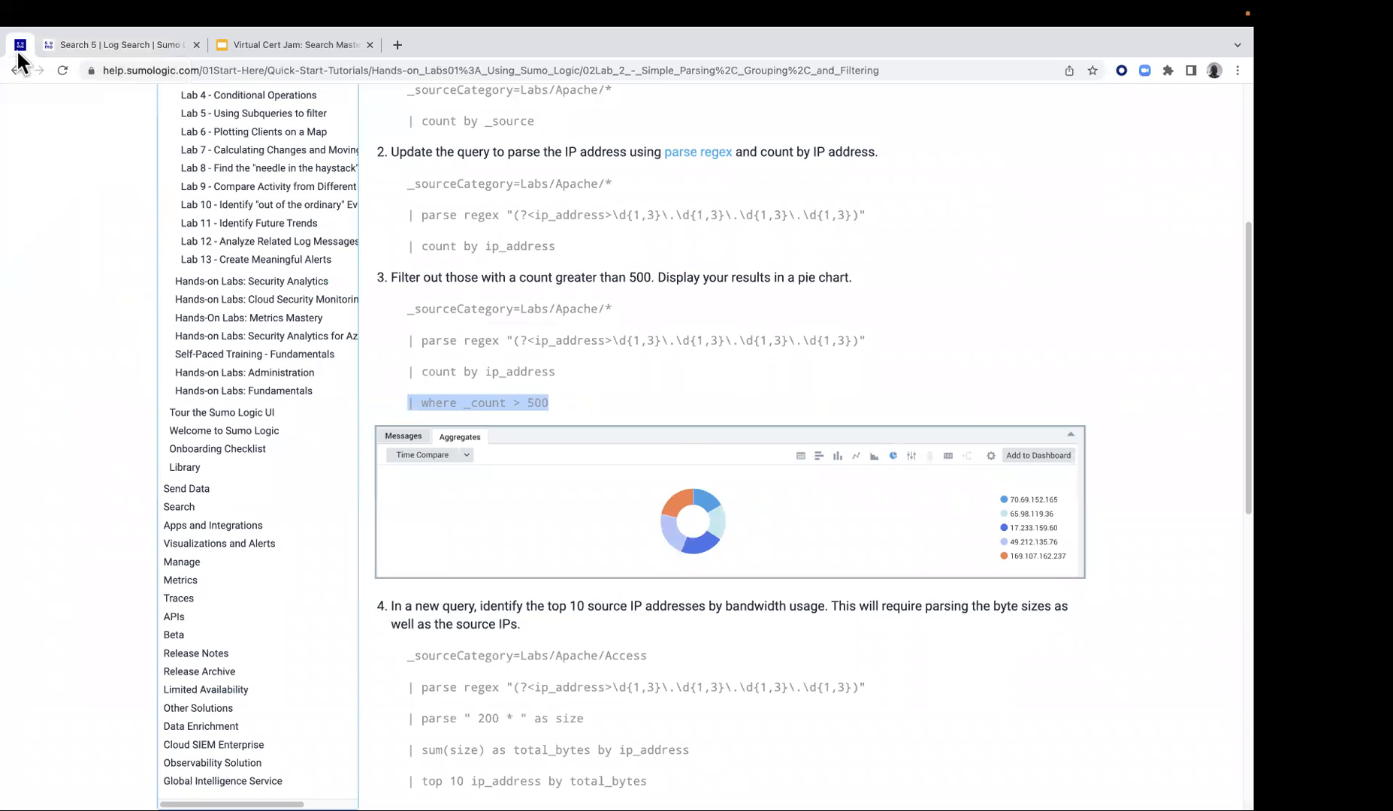
pyautogui.scroll(-1, 403, 601)
pyautogui.scroll(-1, 404, 601)
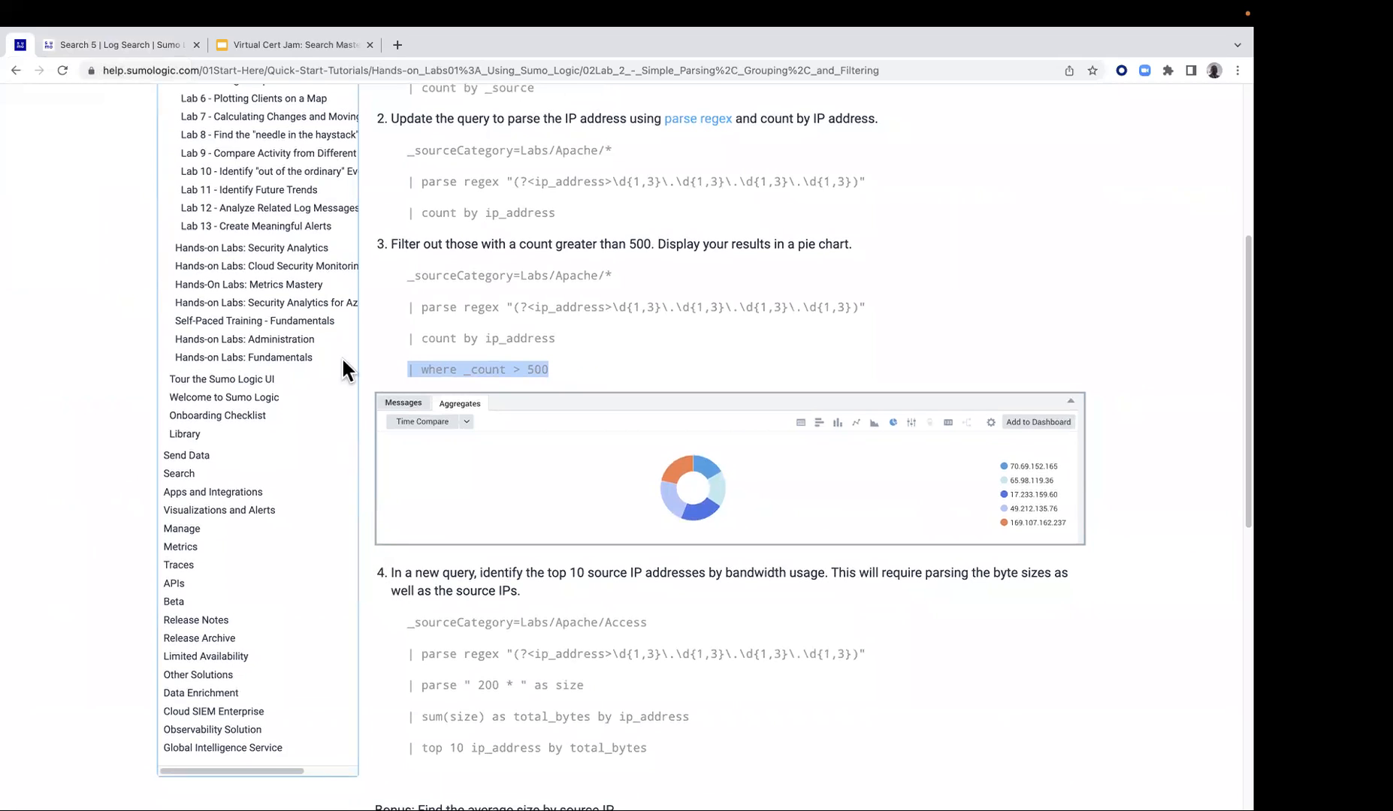
pyautogui.click(87, 42)
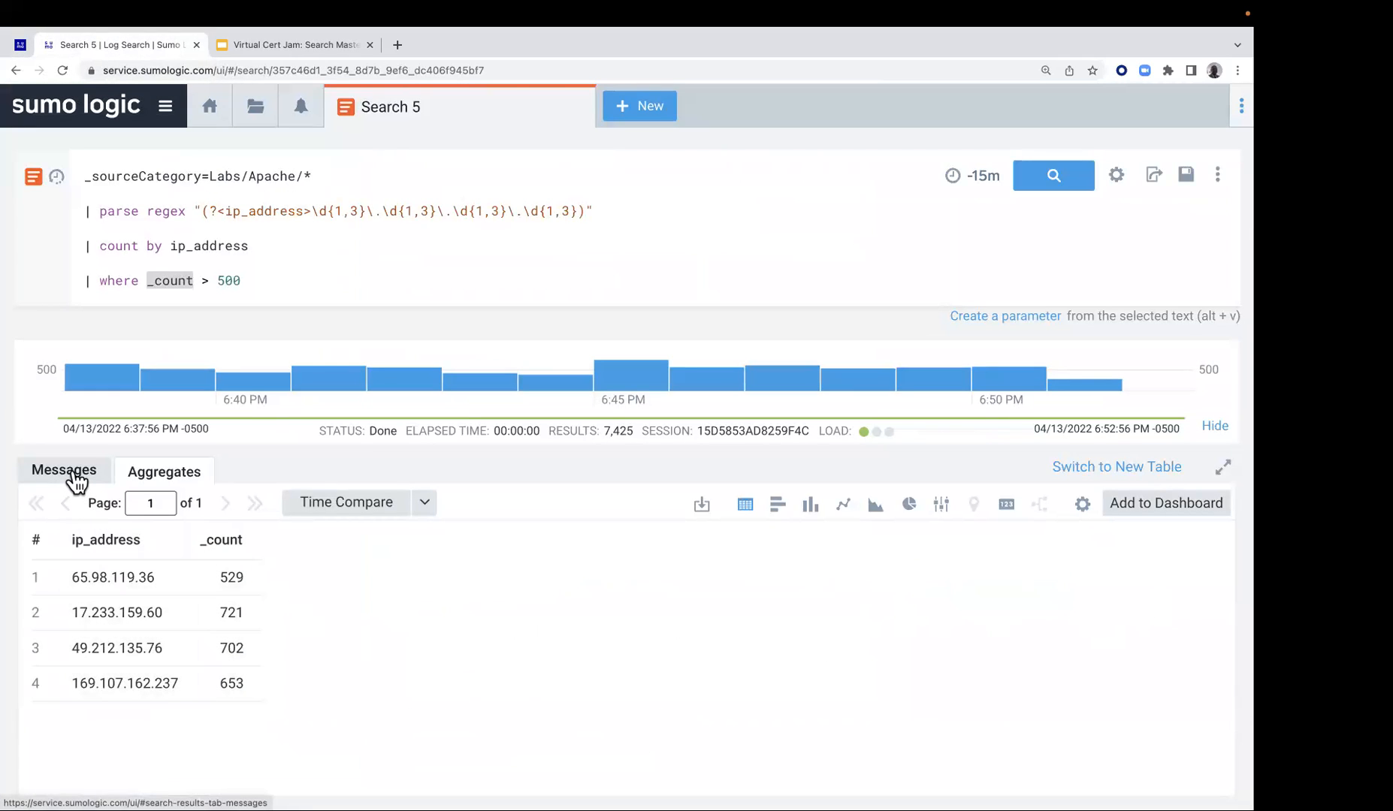
pyautogui.click(911, 505)
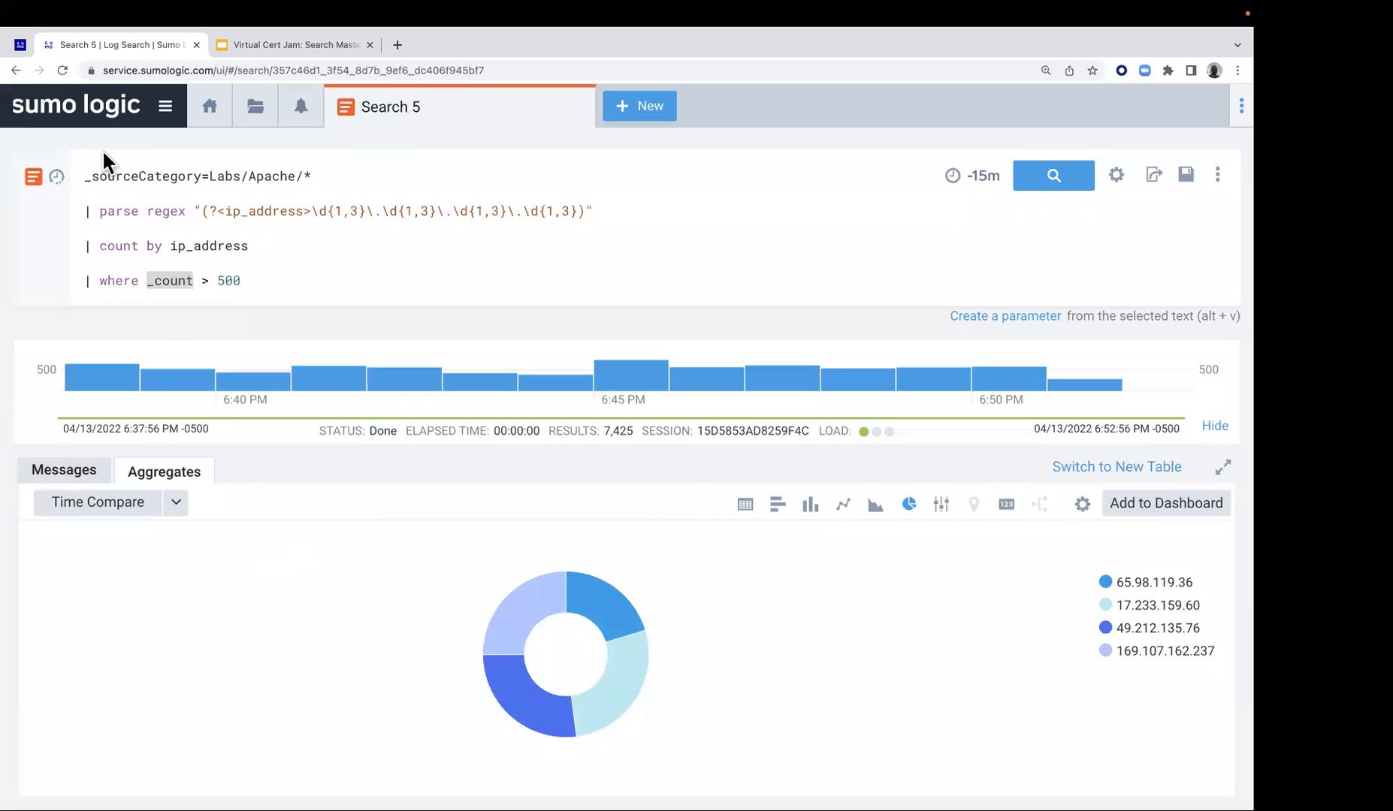
# Copy the complete five-line query from the fourth exercise on the Lab 2 page, covering the top 10 IP addresses by total_bytes
pyautogui.click(21, 46)
pyautogui.scroll(-1, 603, 602)
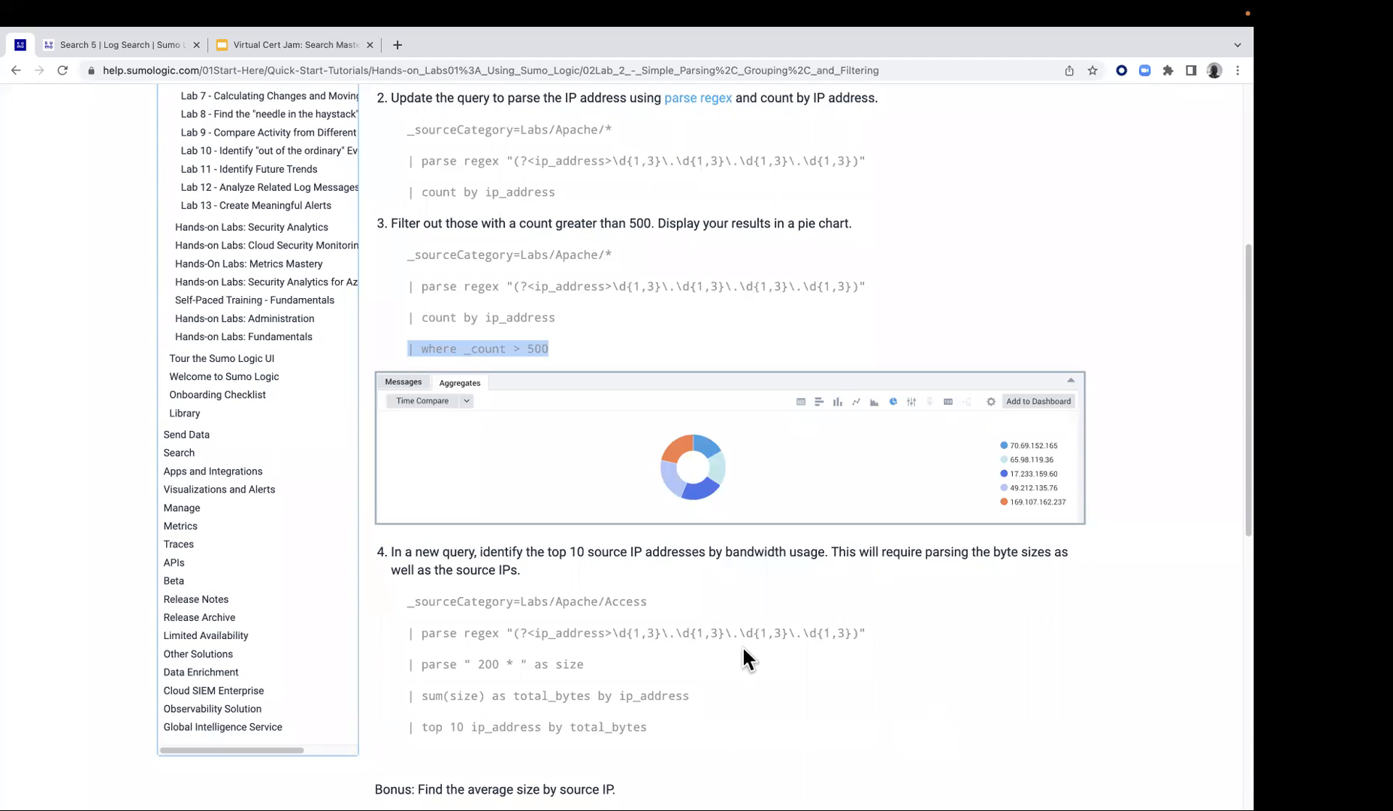
pyautogui.moveTo(408, 605); pyautogui.dragTo(652, 736)
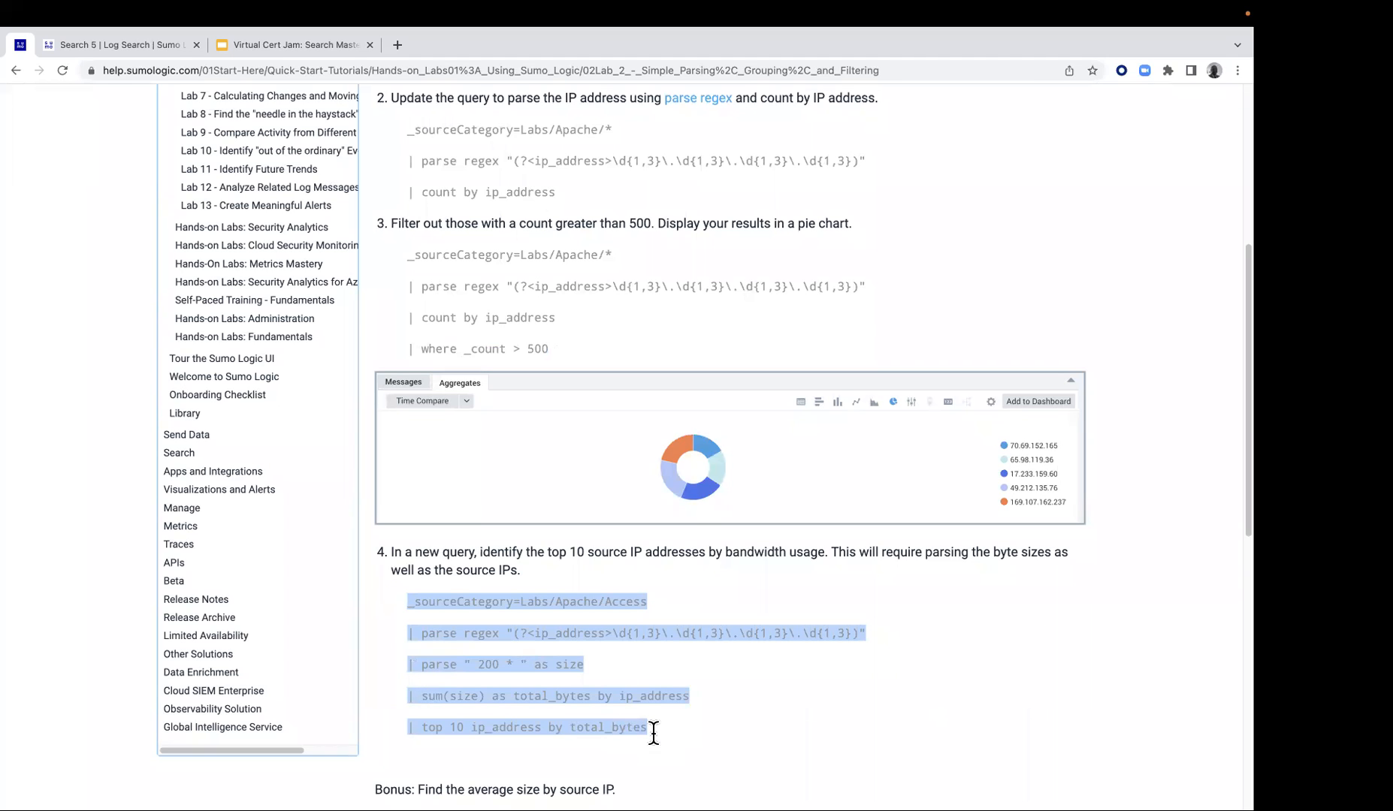
pyautogui.rightClick(522, 627)
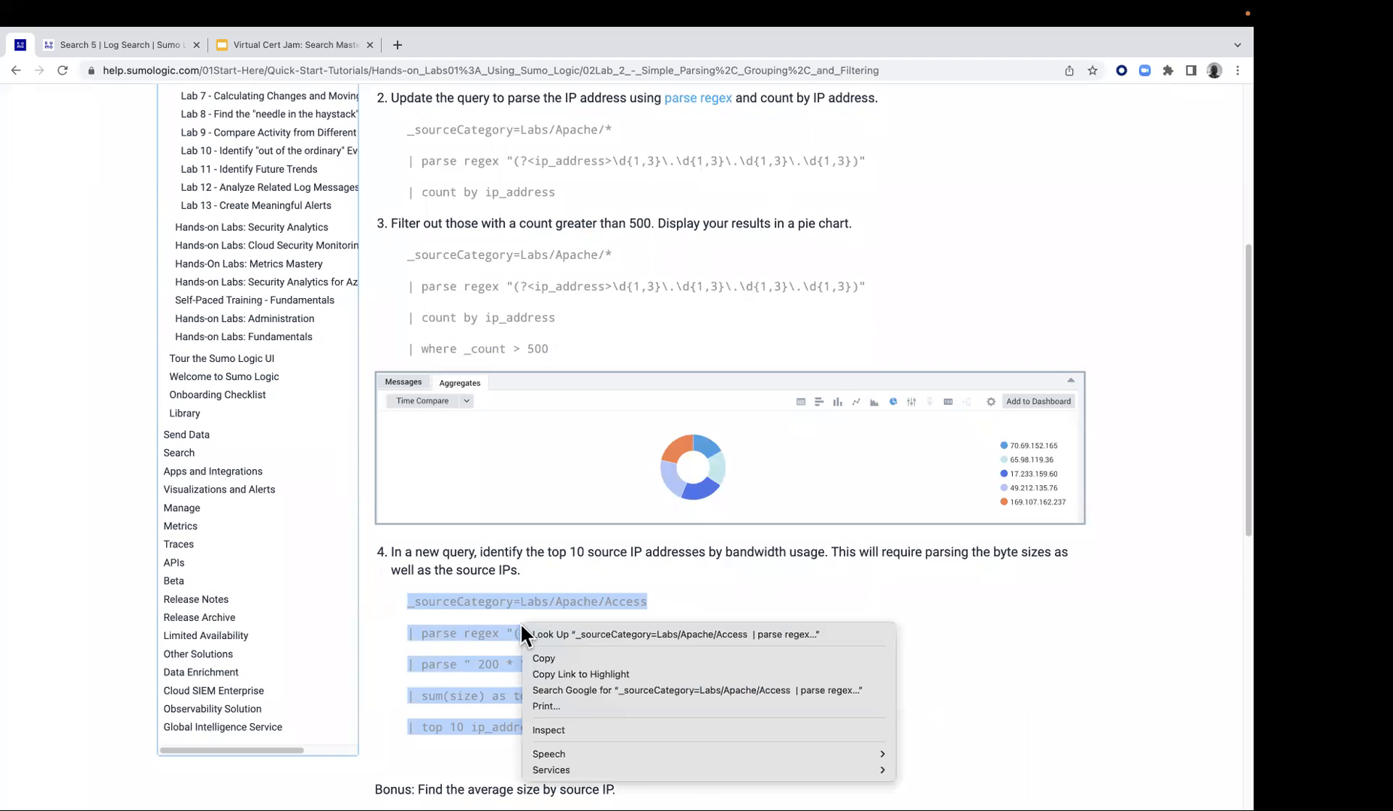
pyautogui.click(555, 657)
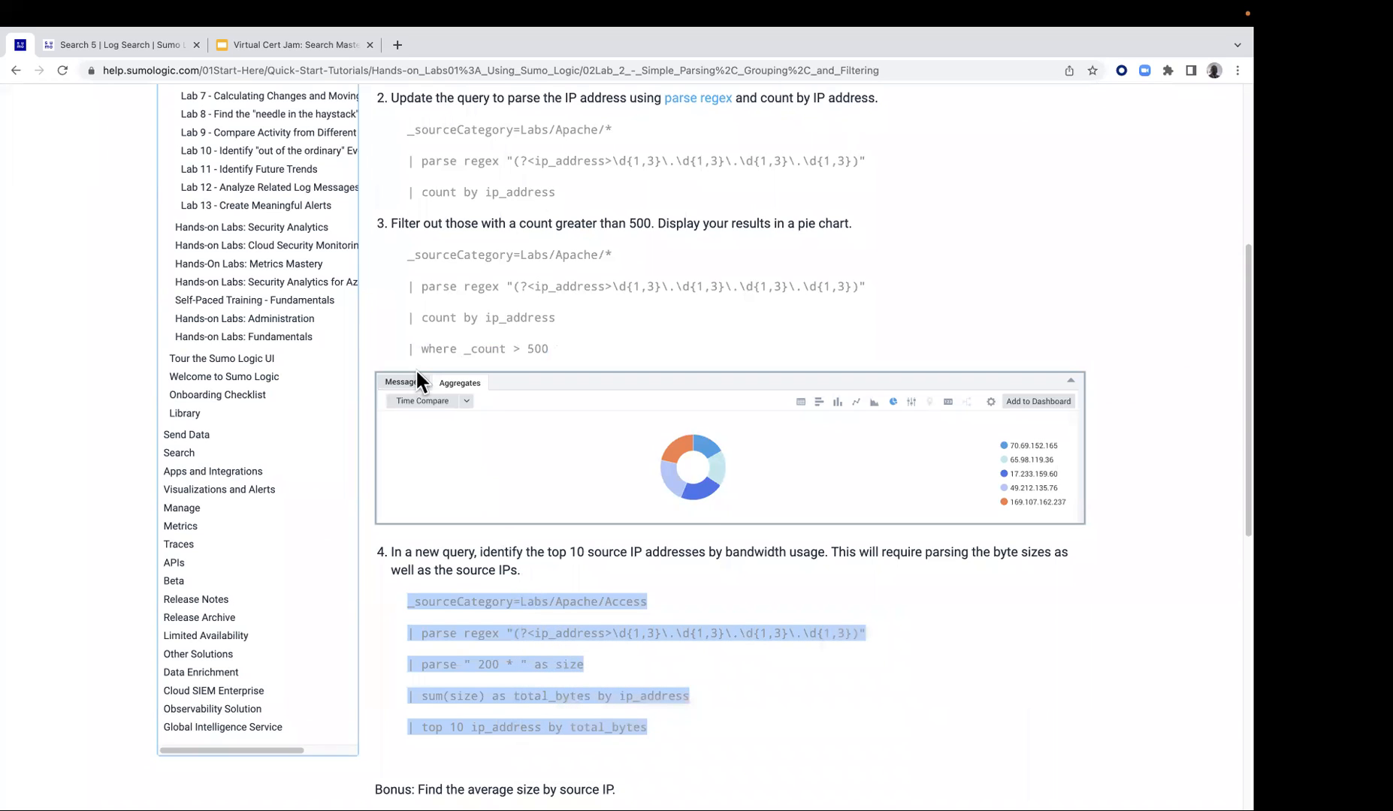
# Open a new log search in Sumo Logic and paste the copied Labs/Apache/Access query into it
pyautogui.click(142, 45)
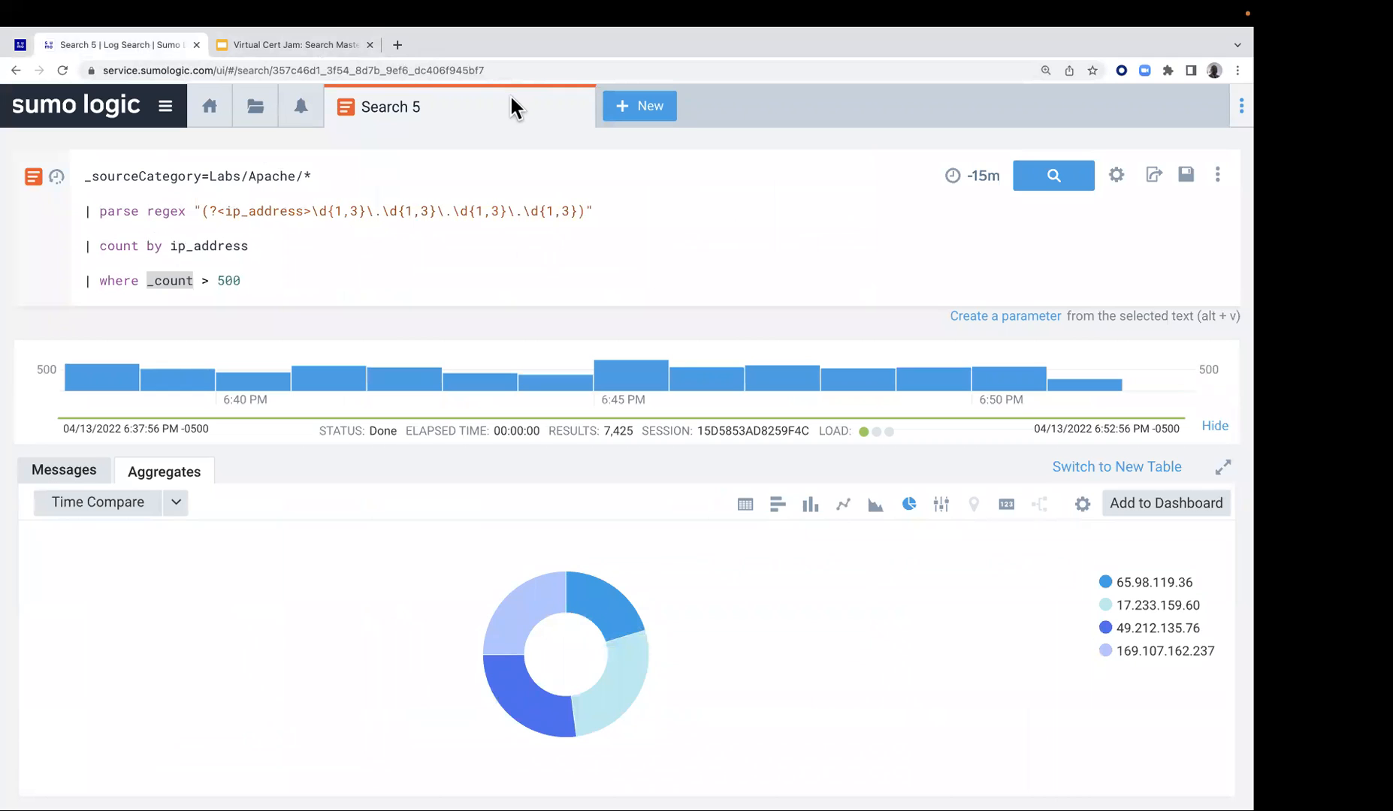
pyautogui.click(653, 105)
pyautogui.click(664, 150)
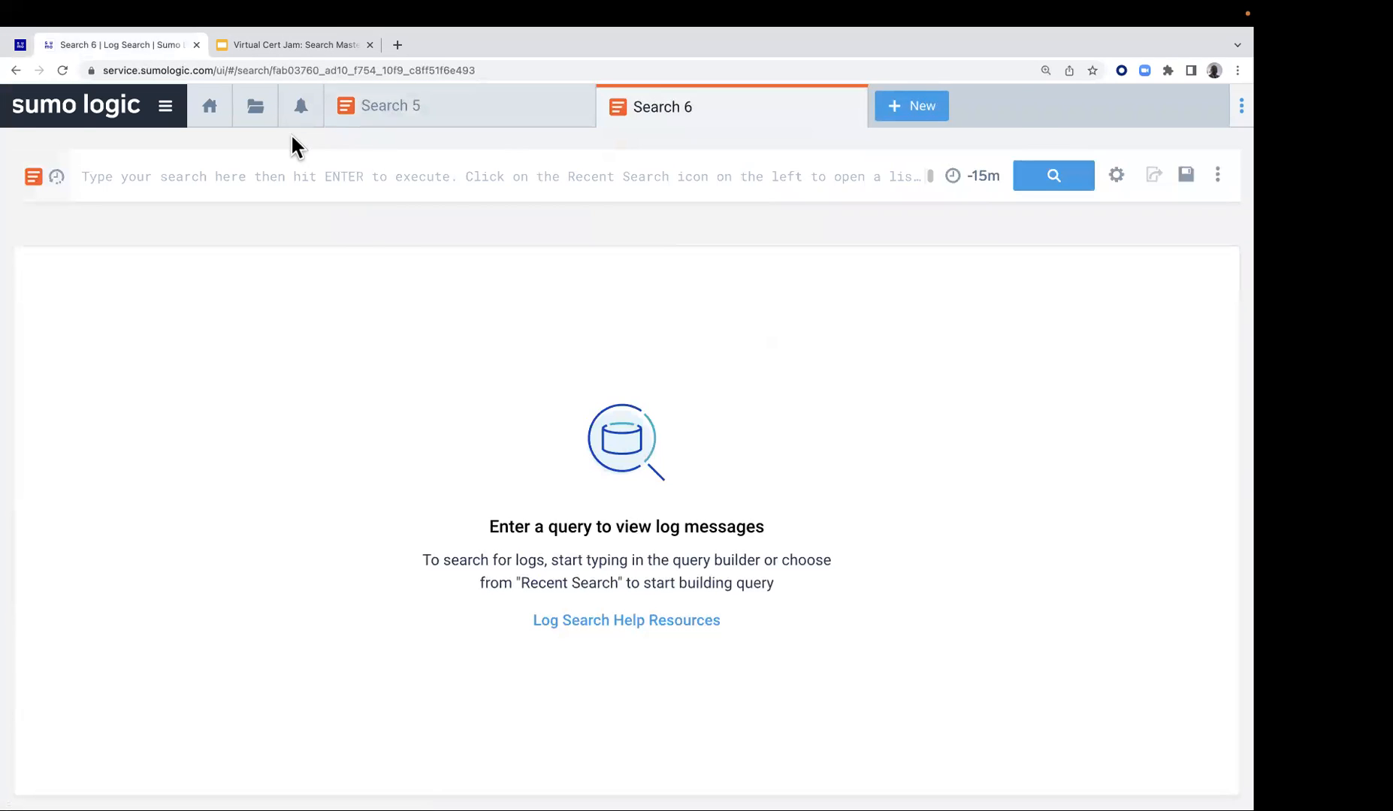
pyautogui.click(406, 178)
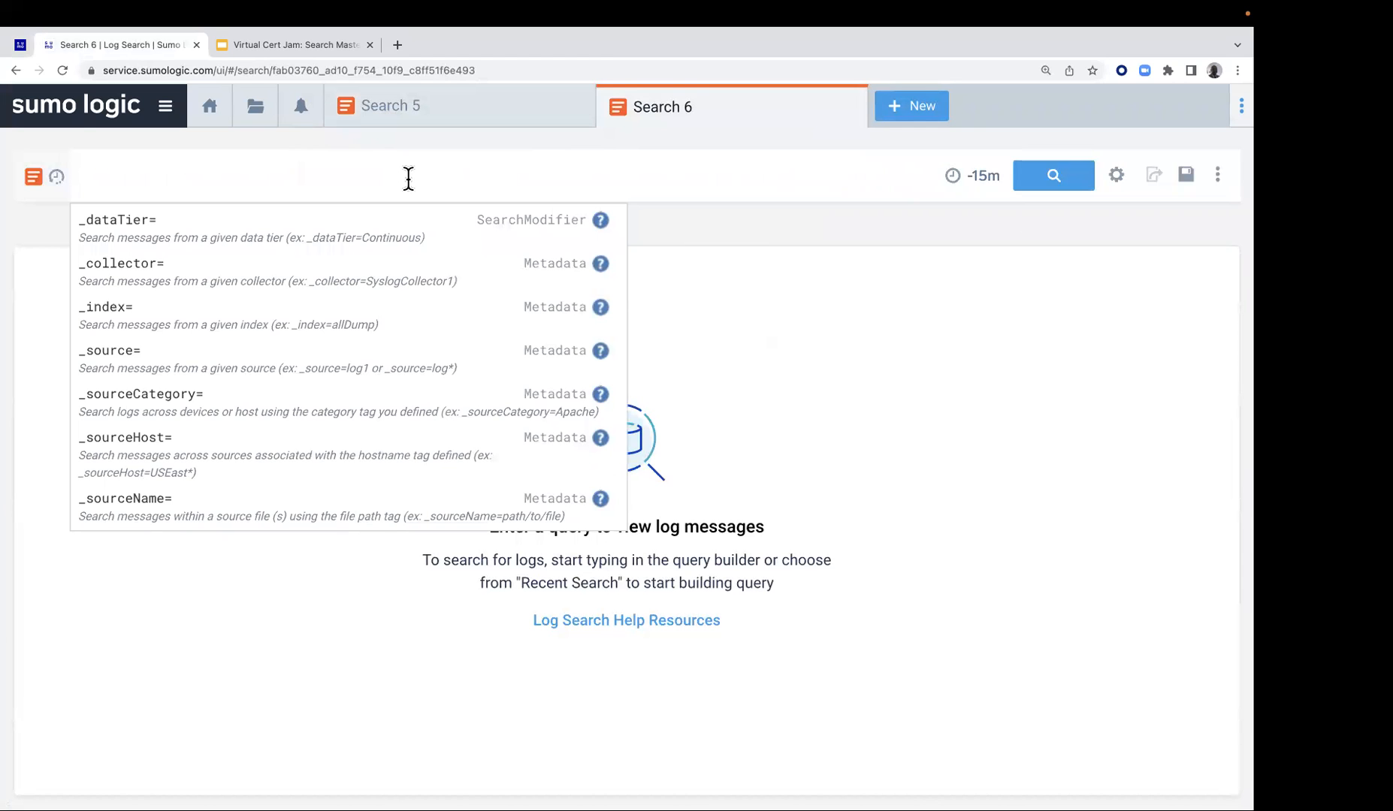
pyautogui.press('super+v')
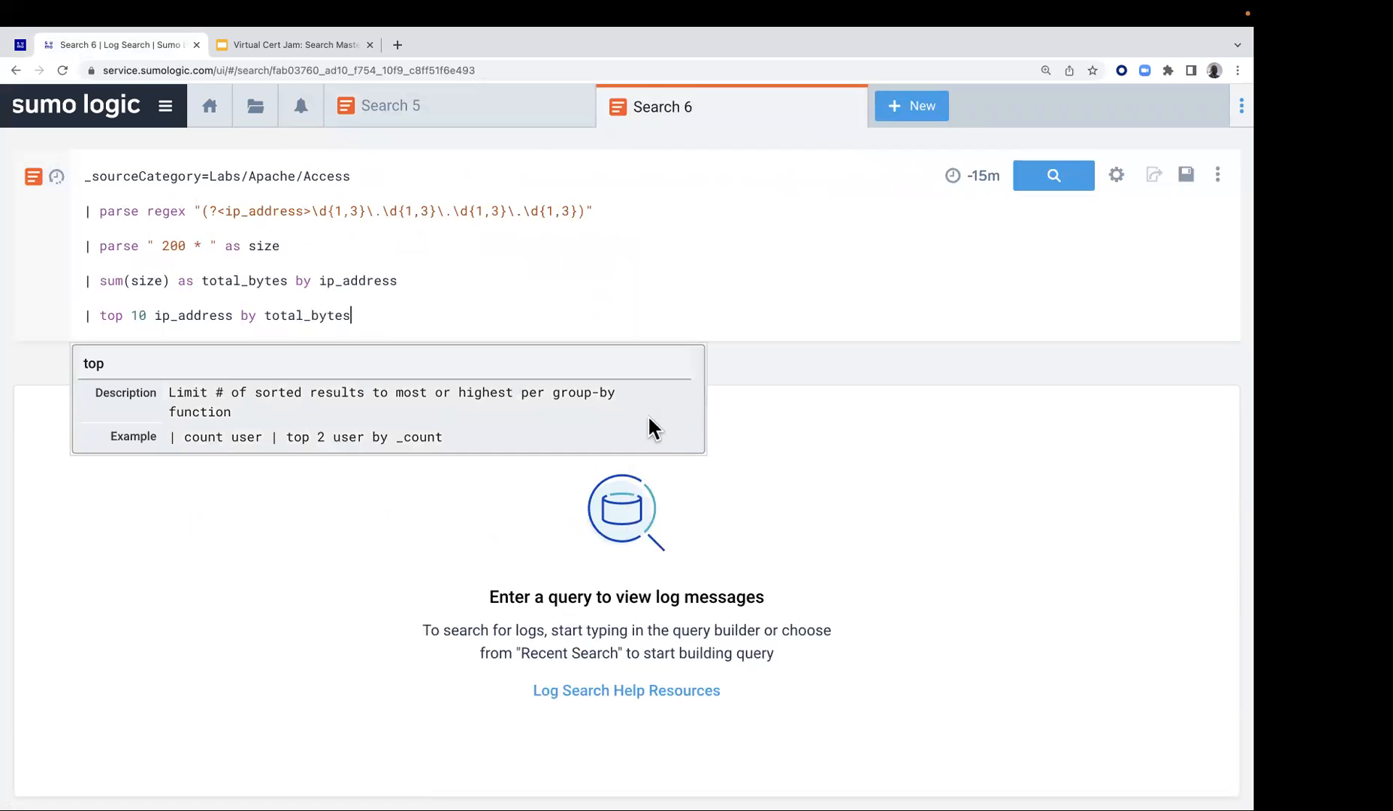
# Place a multi-line cursor before all lines below _sourceCategory=Labs/Apache/Access and test it by inserting throwaway text and erasing it
pyautogui.click(82, 211)
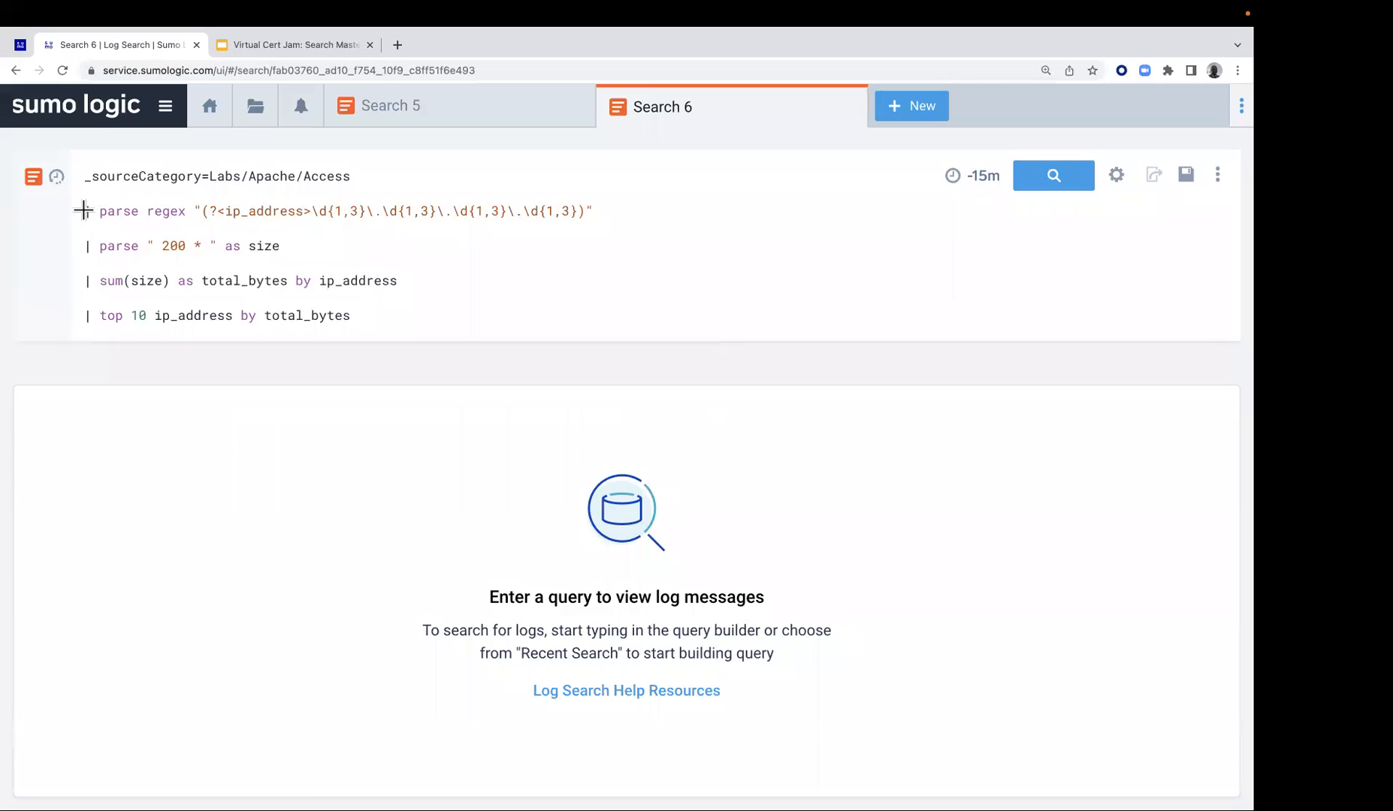
pyautogui.moveTo(83, 207); pyautogui.dragTo(86, 325)
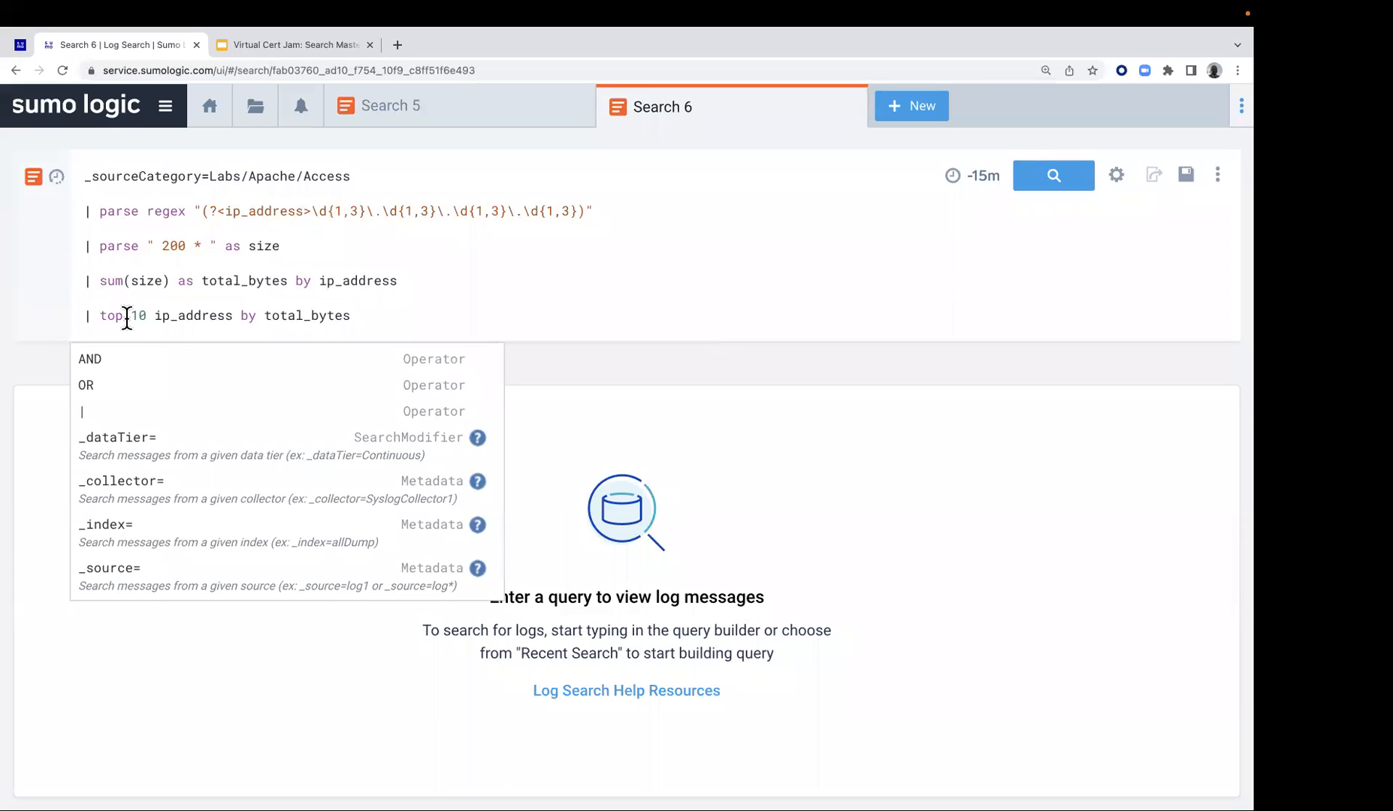
pyautogui.write('dlragoaeruhg')
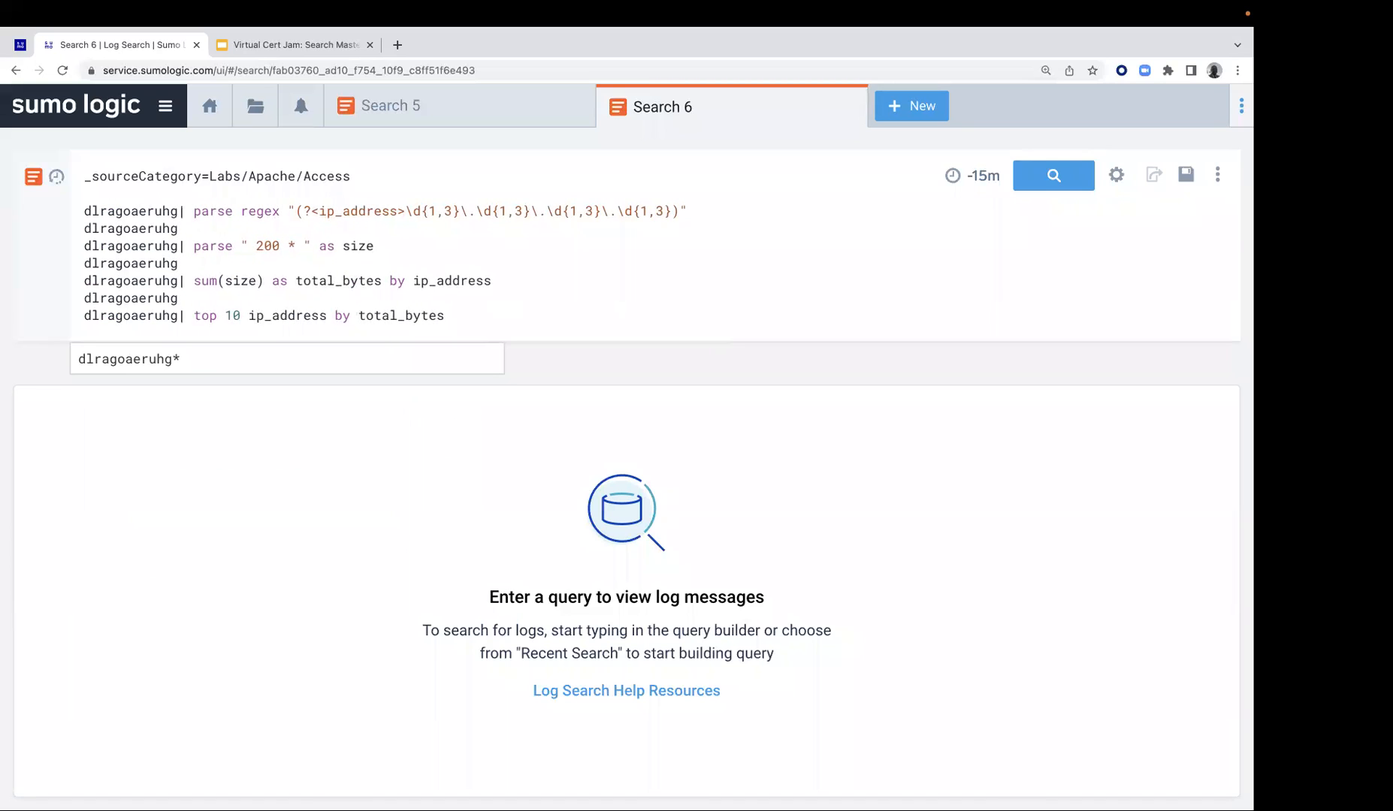
pyautogui.press('BackSpace')
pyautogui.press('BackSpace')
pyautogui.press('BackSpace')
pyautogui.press('BackSpace')
pyautogui.press('BackSpace')
pyautogui.press('BackSpace')
pyautogui.press('BackSpace')
pyautogui.press('BackSpace')
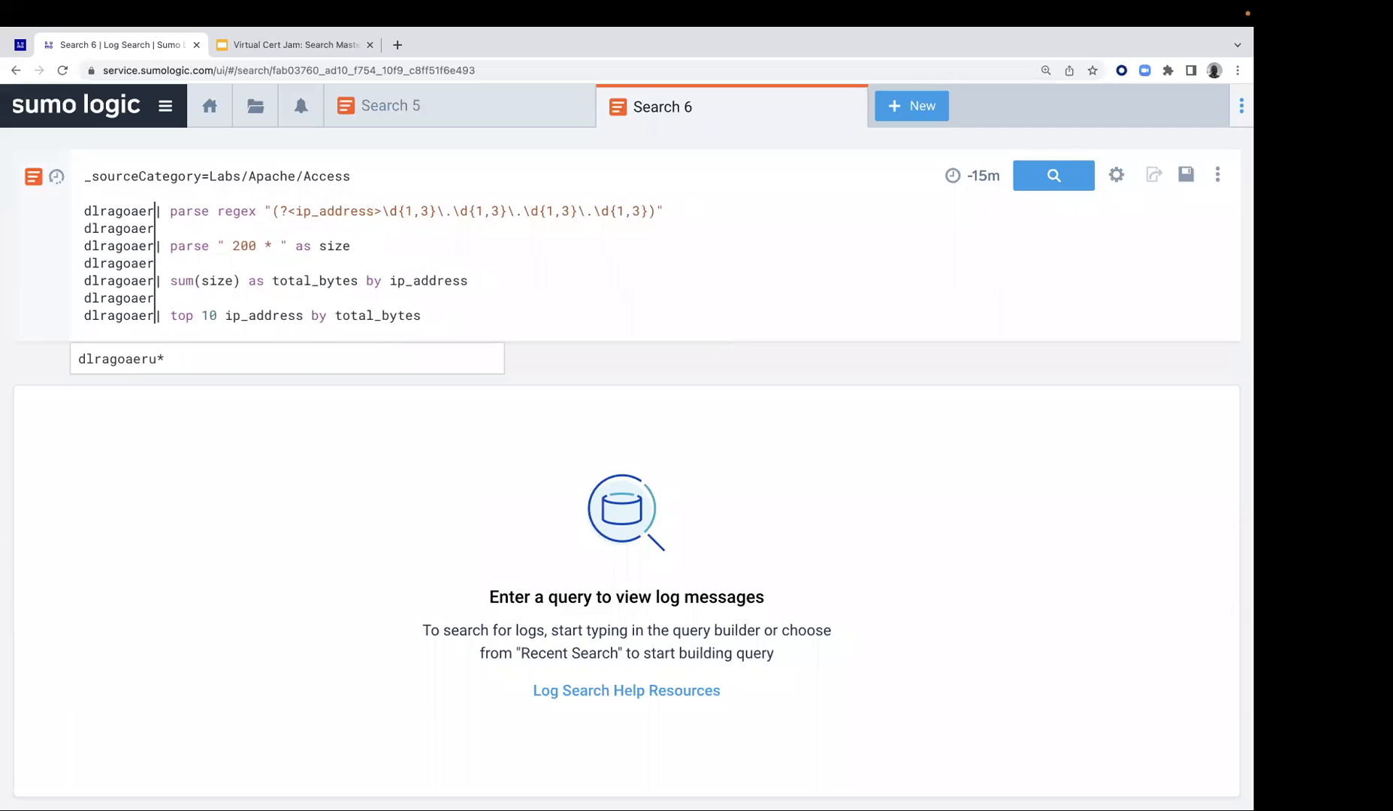
pyautogui.press('BackSpace')
pyautogui.press('BackSpace')
pyautogui.press('BackSpace')
pyautogui.press('BackSpace')
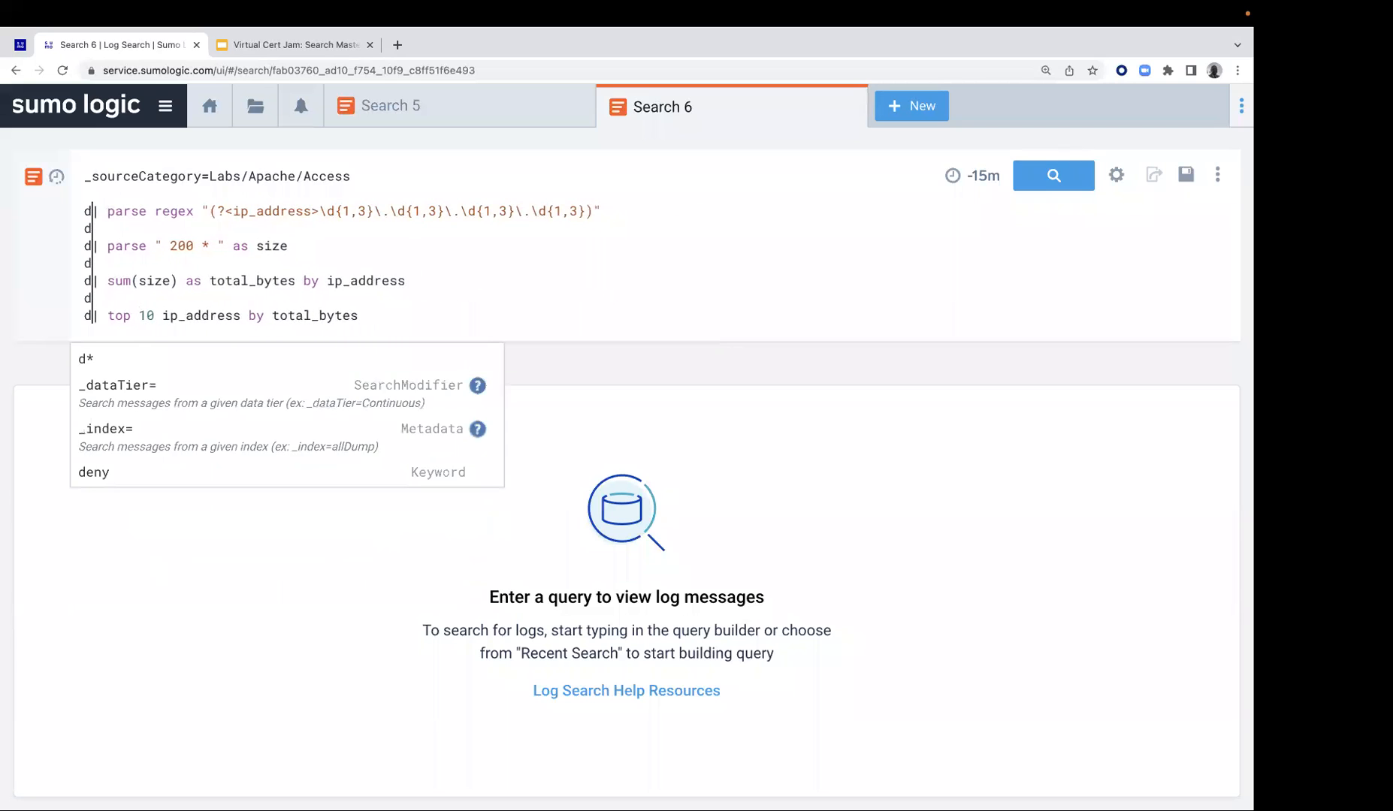
# Comment out every line below _sourceCategory=Labs/Apache/Access with // and run the search
pyautogui.write('//')
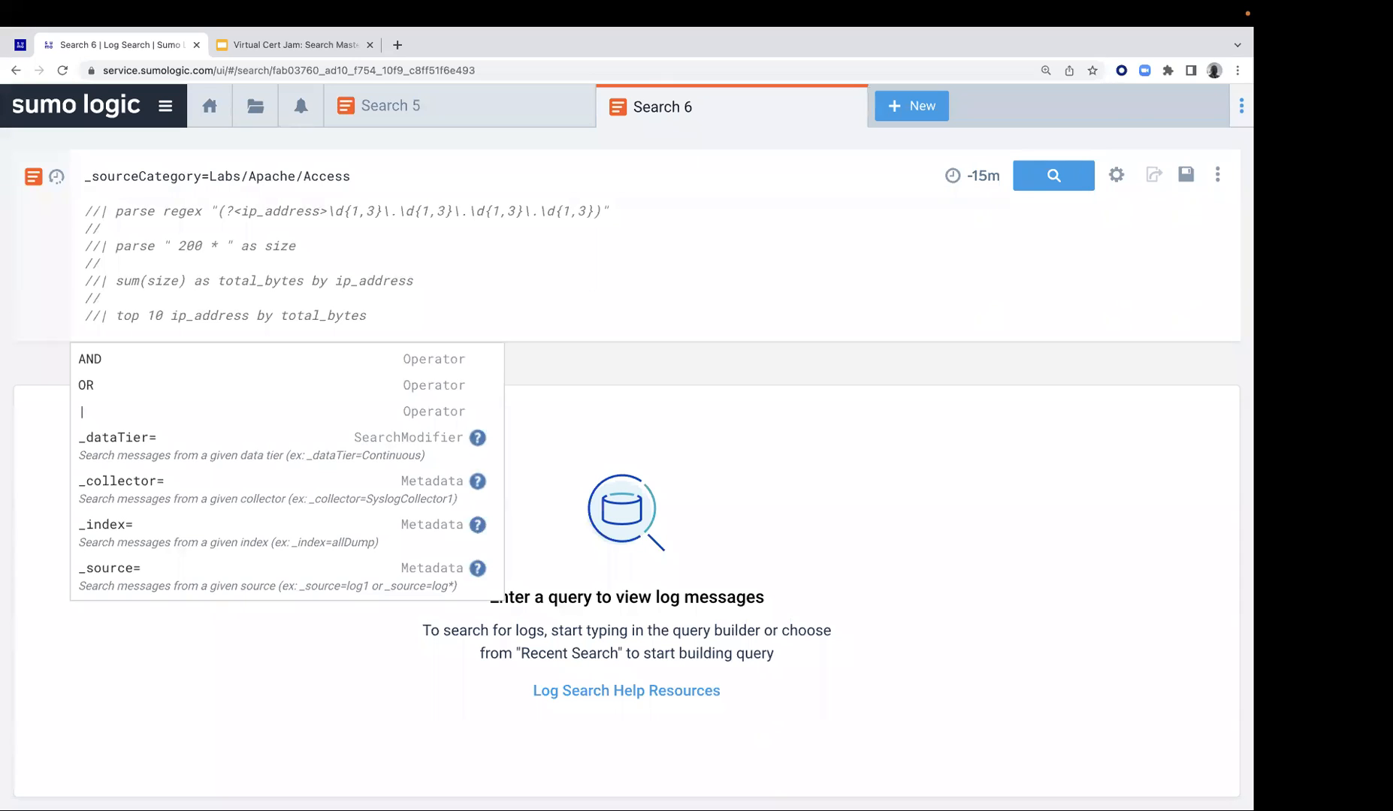
pyautogui.press('BackSpace')
pyautogui.press('BackSpace')
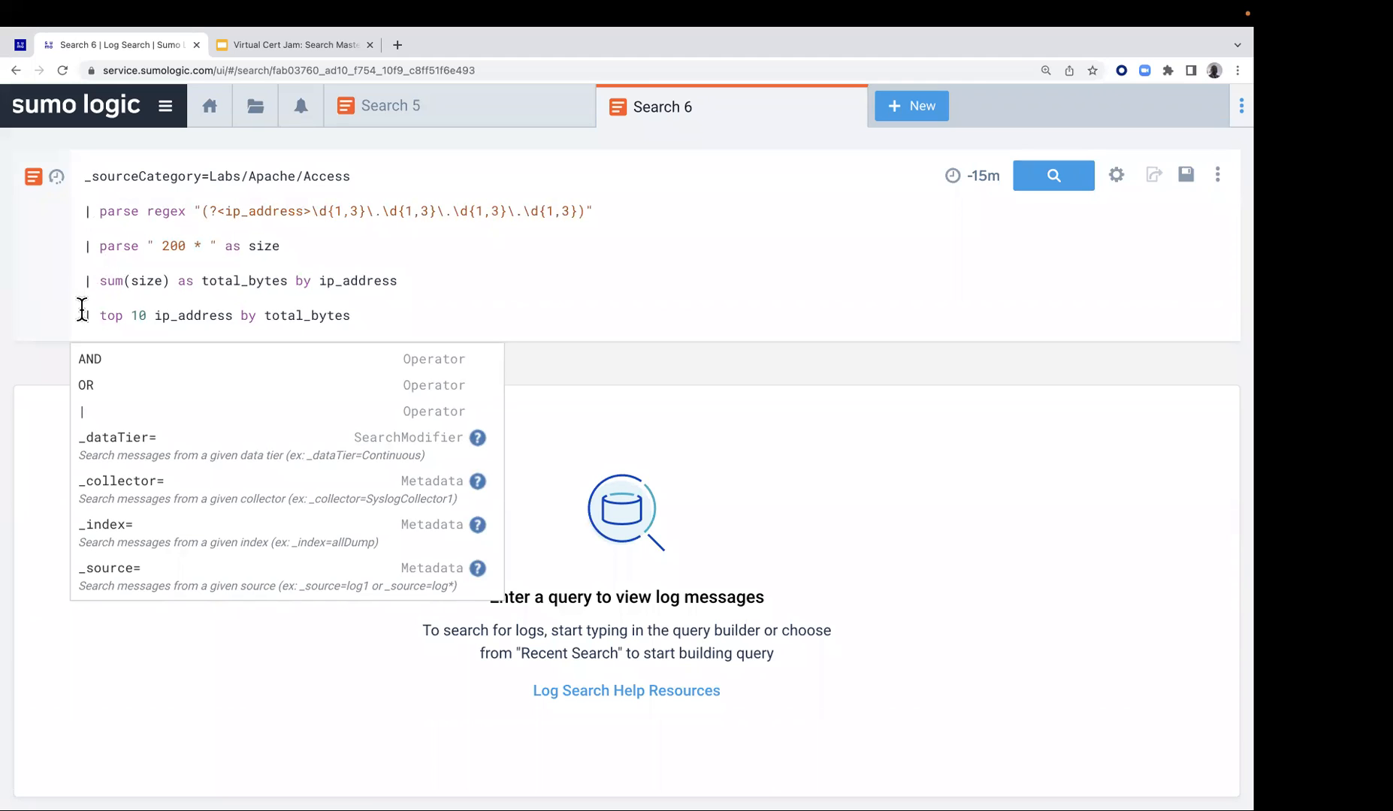
pyautogui.write('//')
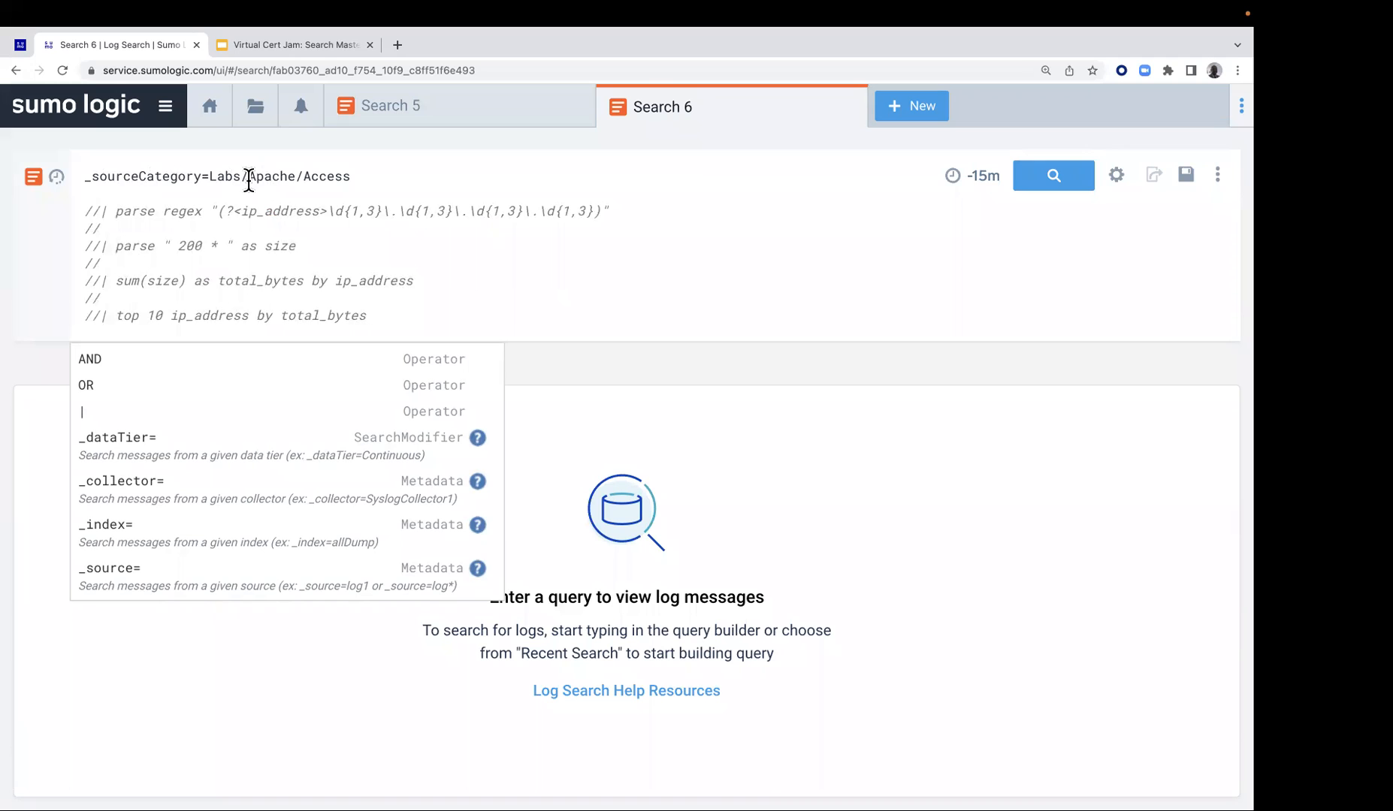
pyautogui.click(1052, 193)
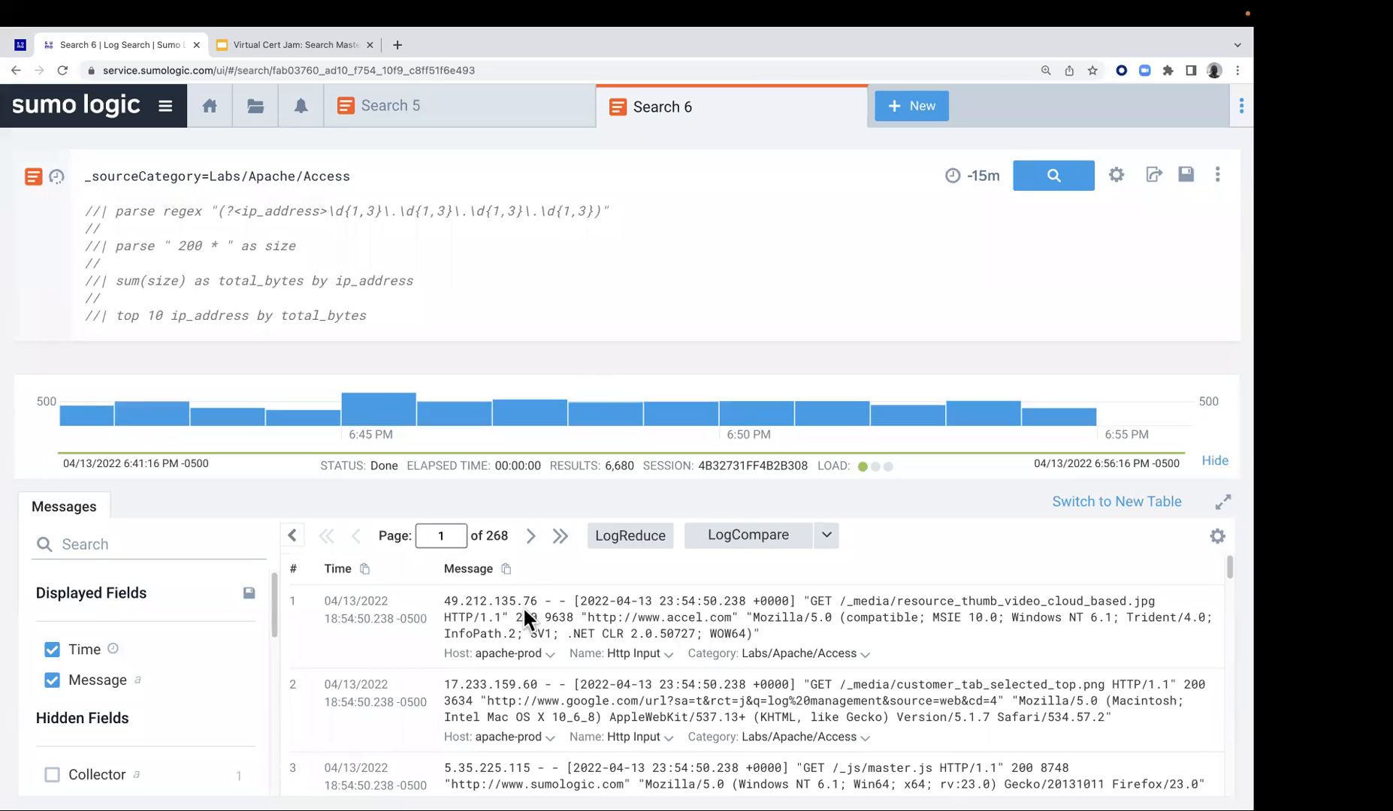
# Uncomment the parse regex line for ip_address, run the search and look through the extracted addresses in the messages
pyautogui.click(98, 211)
pyautogui.press('BackSpace')
pyautogui.press('BackSpace')
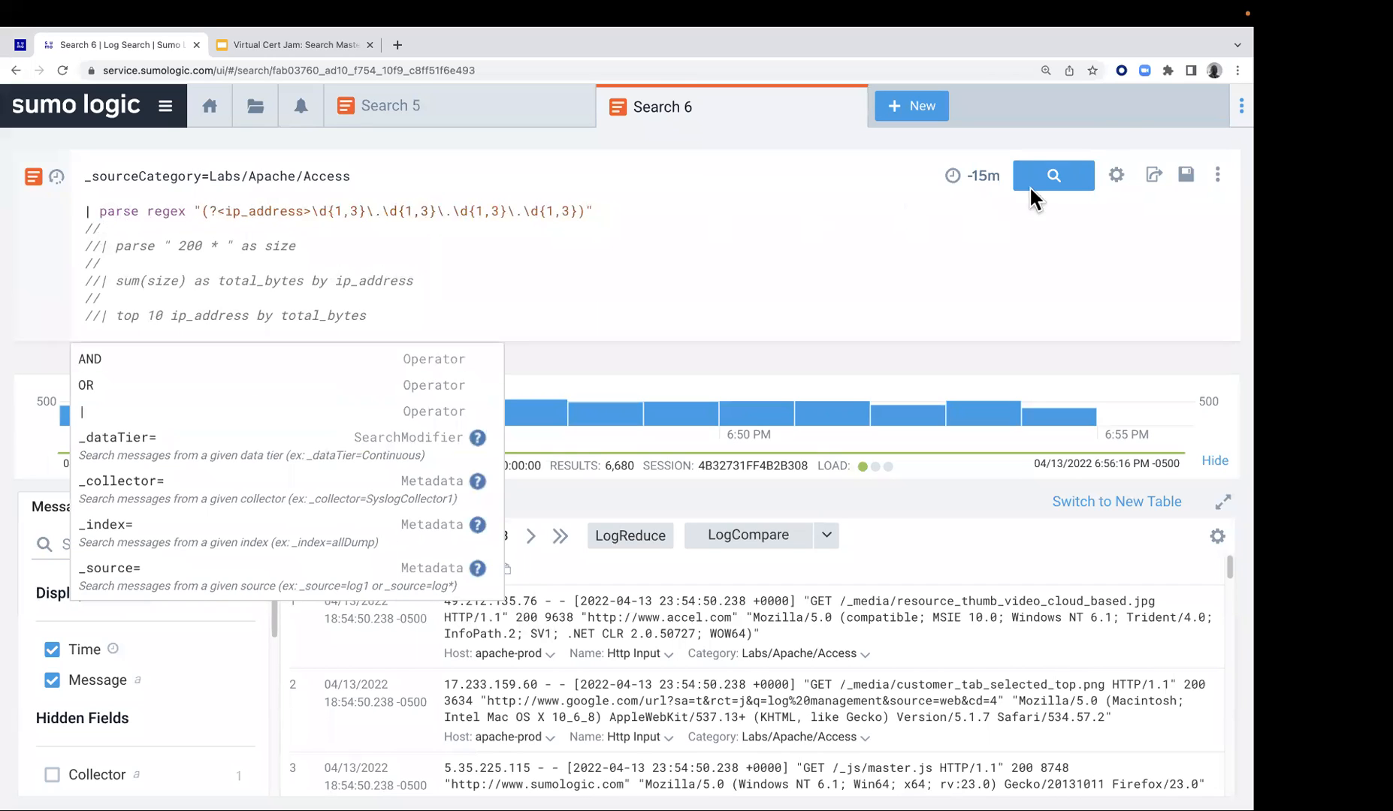
pyautogui.click(1067, 184)
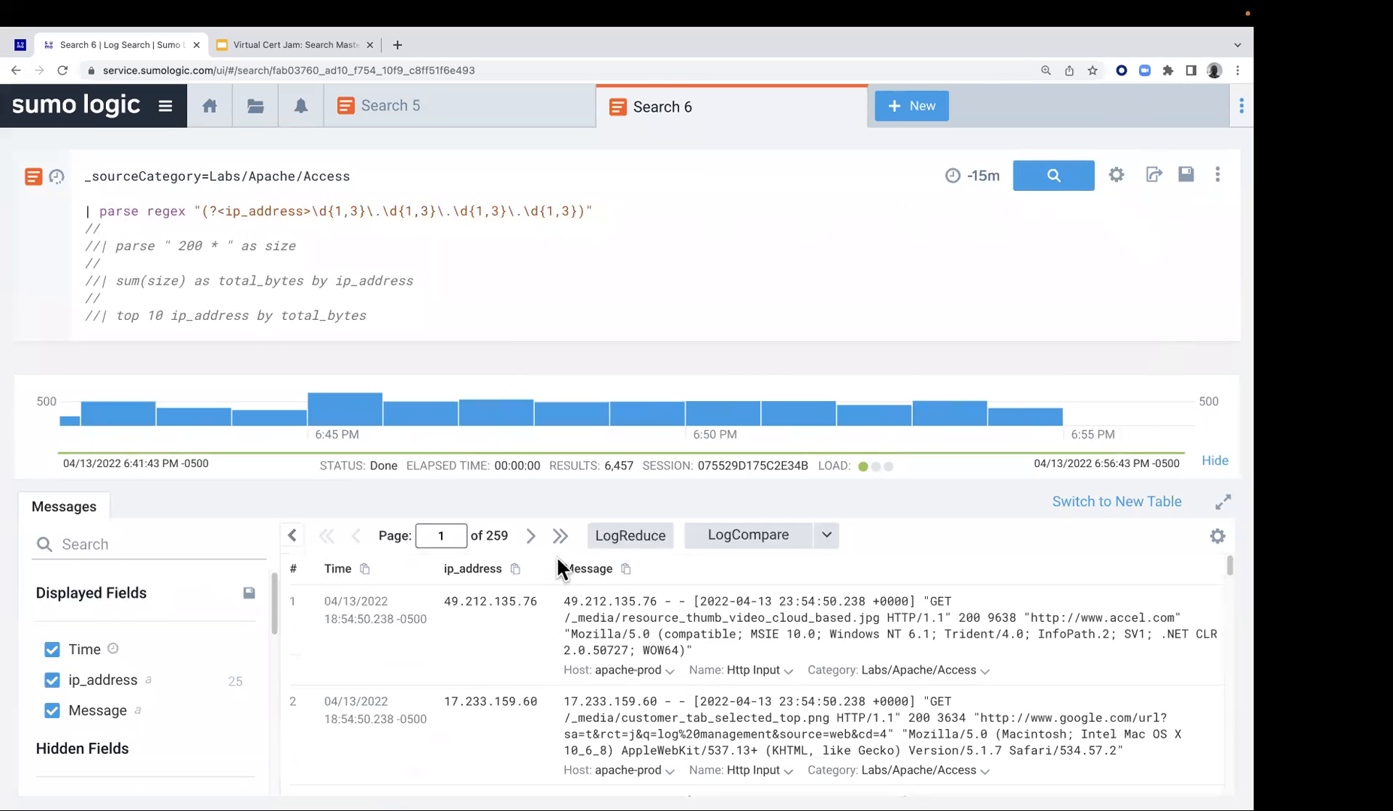
pyautogui.scroll(-7, 595, 713)
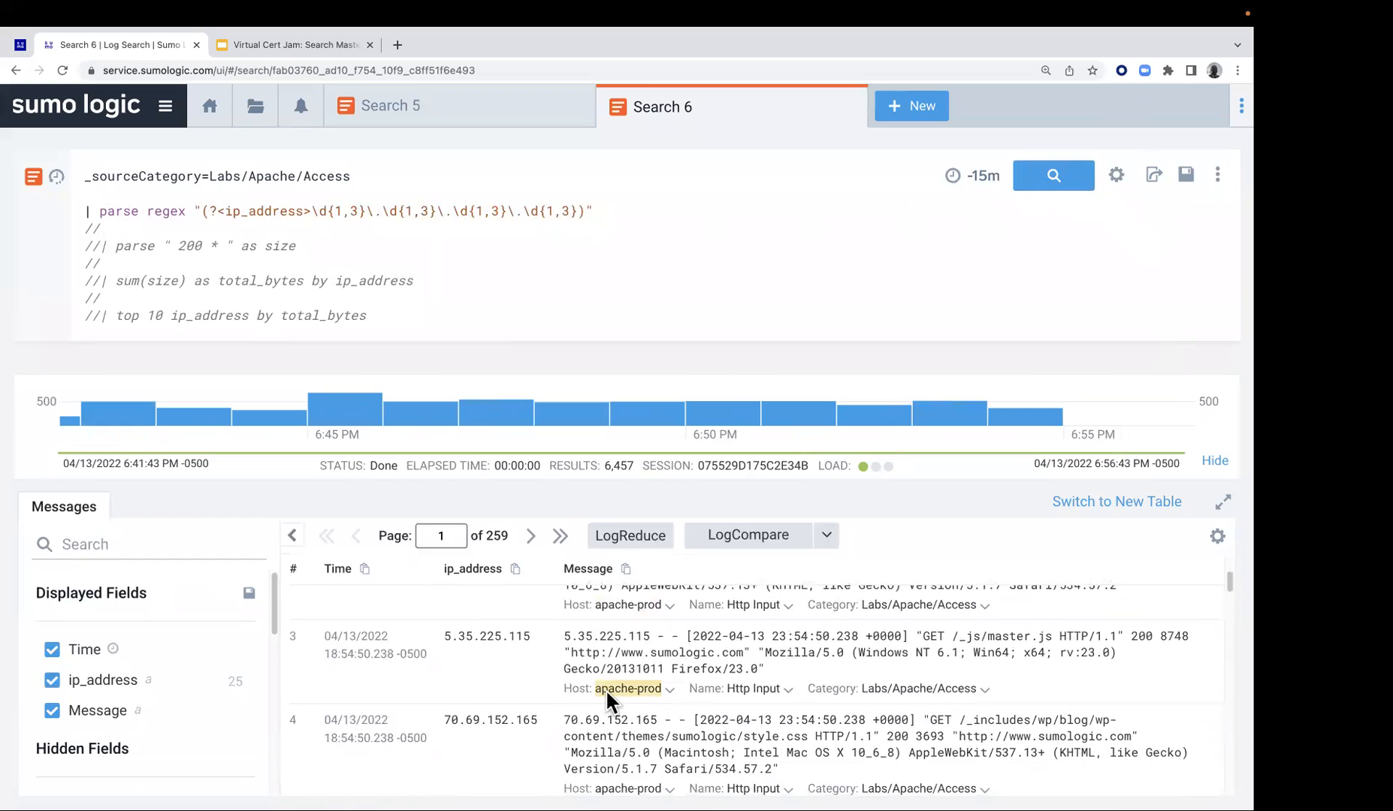
pyautogui.scroll(-1, 604, 690)
pyautogui.scroll(5, 605, 688)
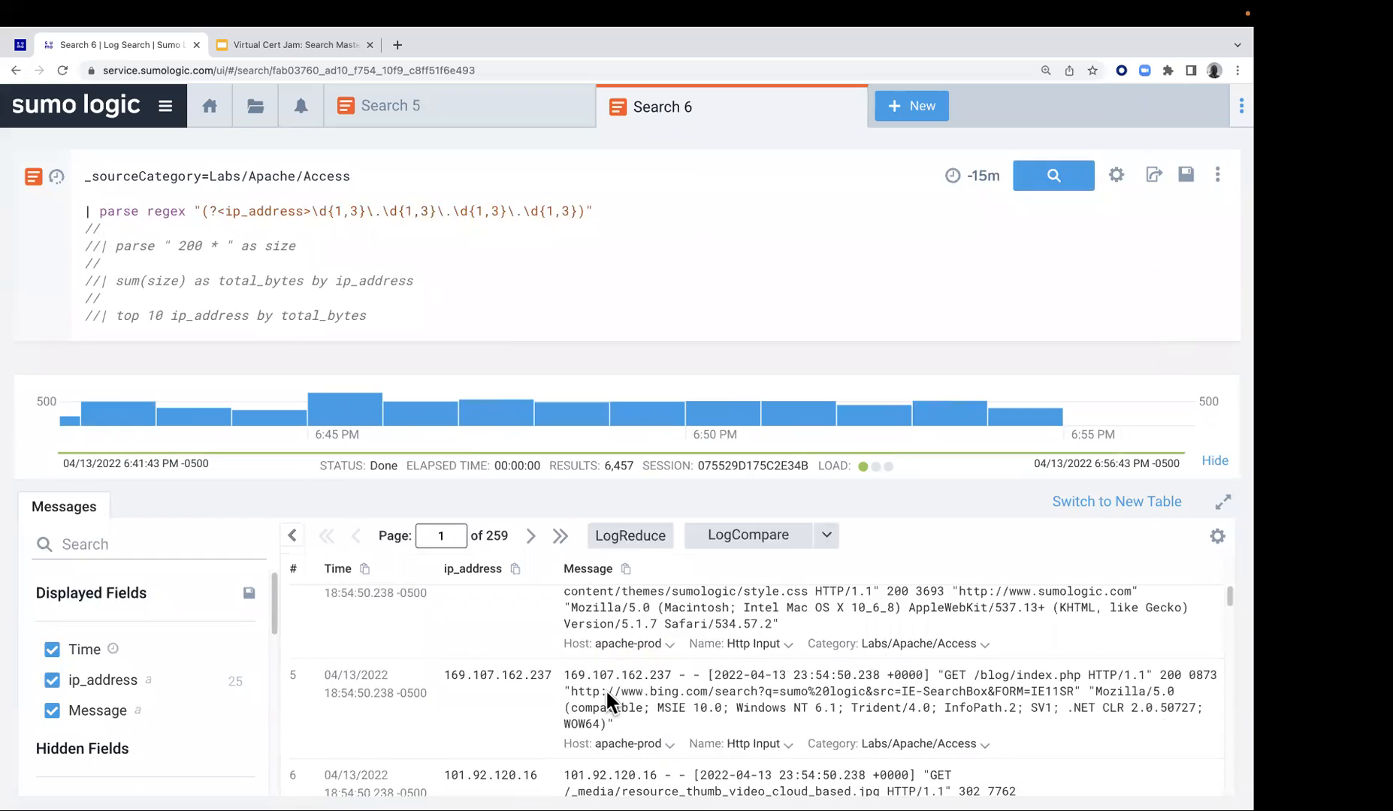
pyautogui.scroll(-5, 605, 688)
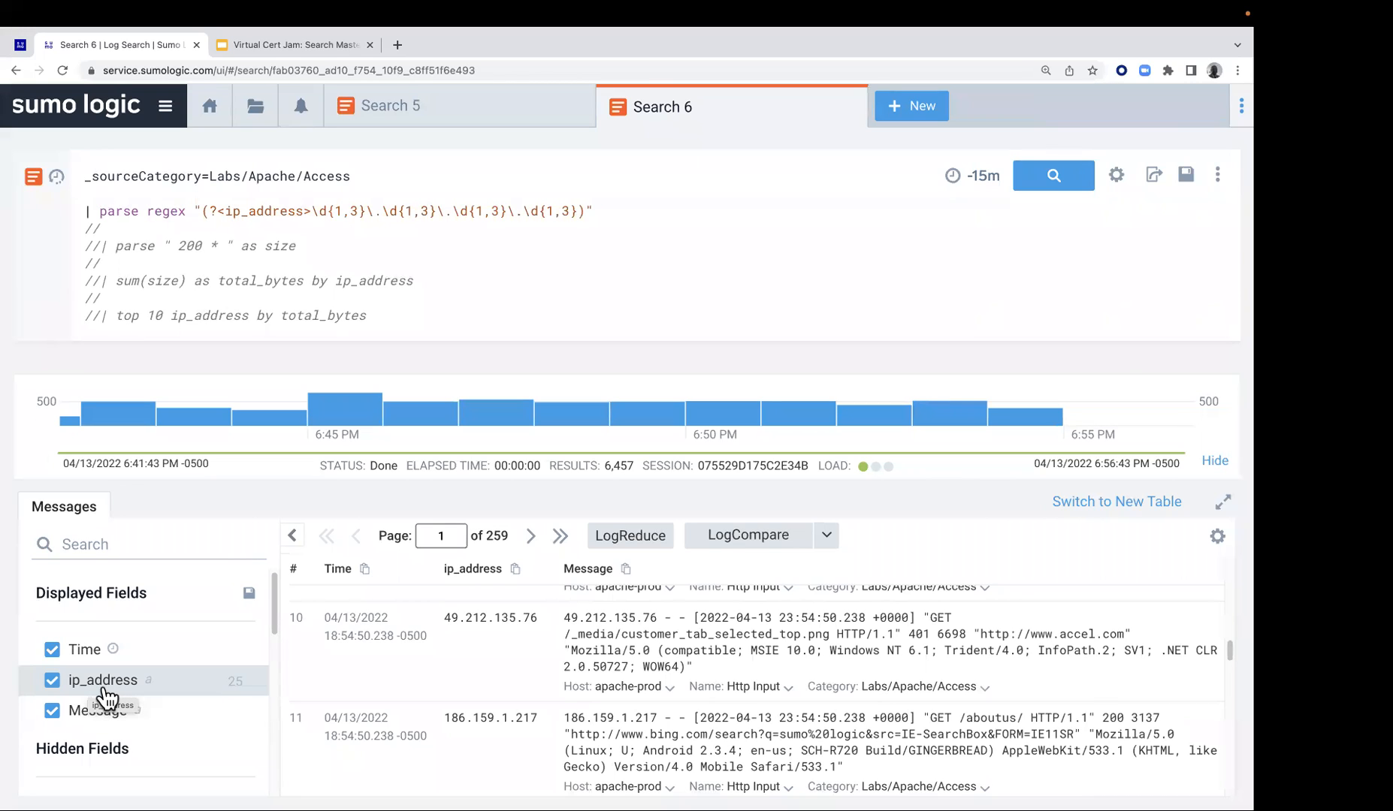
# Uncomment the parse " 200 * " as size line, check the size value in a 200 message and rerun the search
pyautogui.click(99, 246)
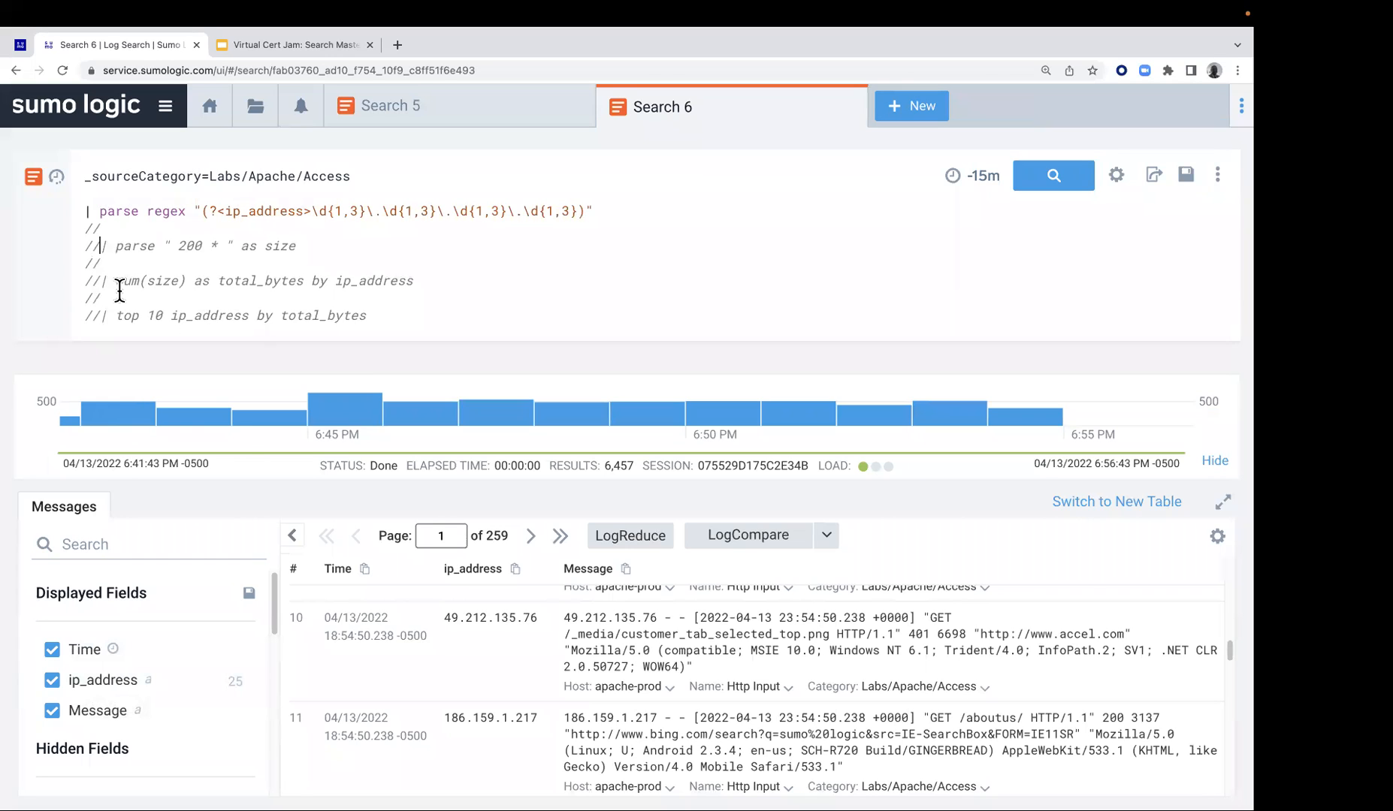
pyautogui.press('BackSpace')
pyautogui.press('BackSpace')
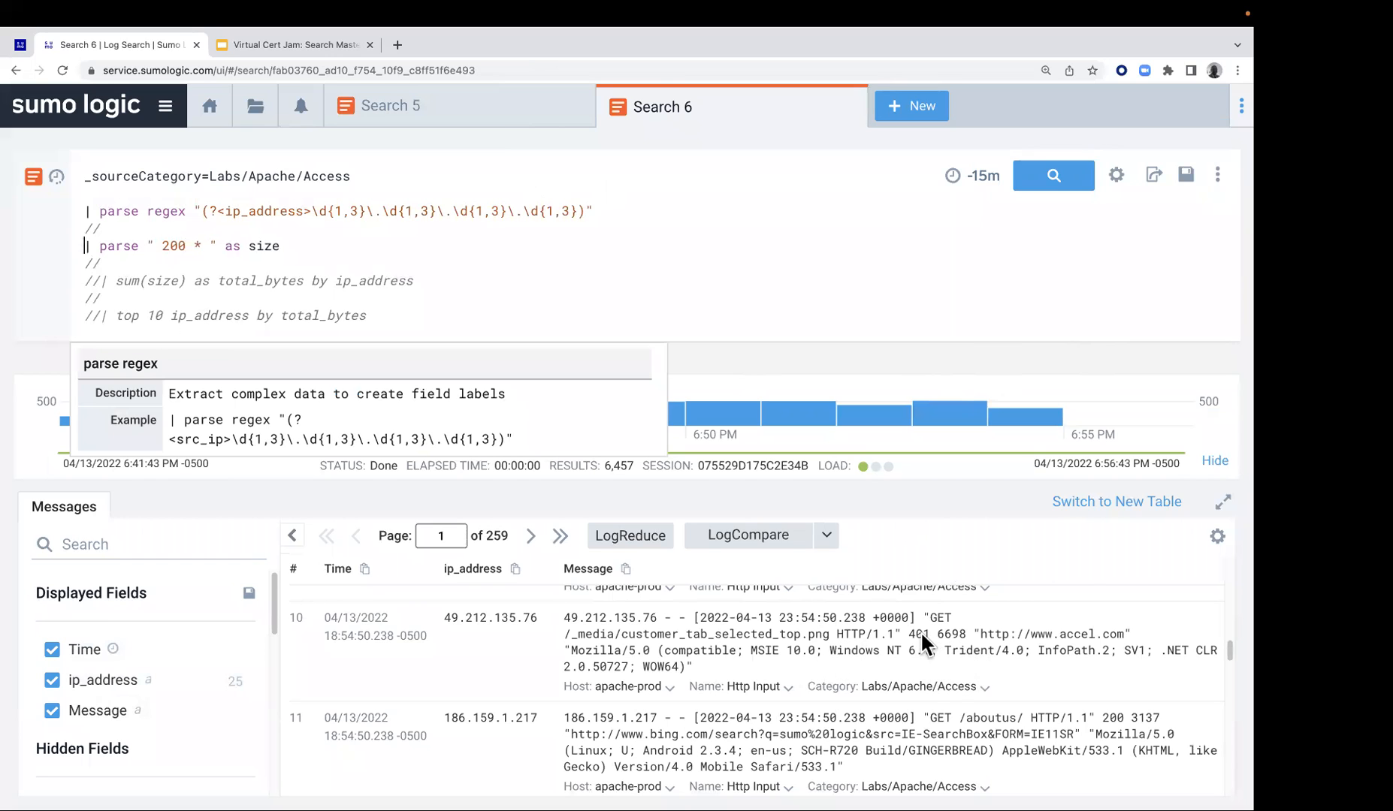
pyautogui.scroll(-1, 950, 707)
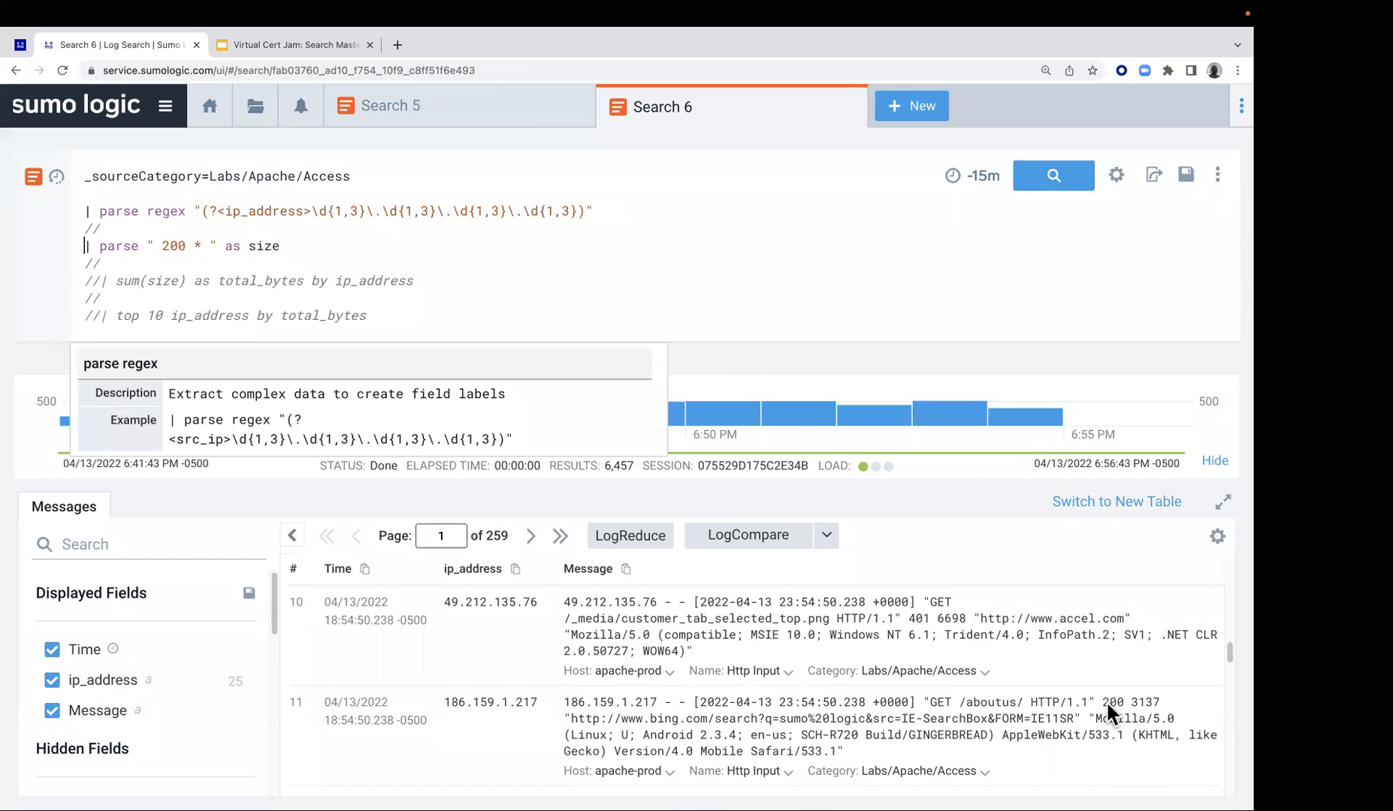
pyautogui.moveTo(1104, 699); pyautogui.dragTo(1131, 699)
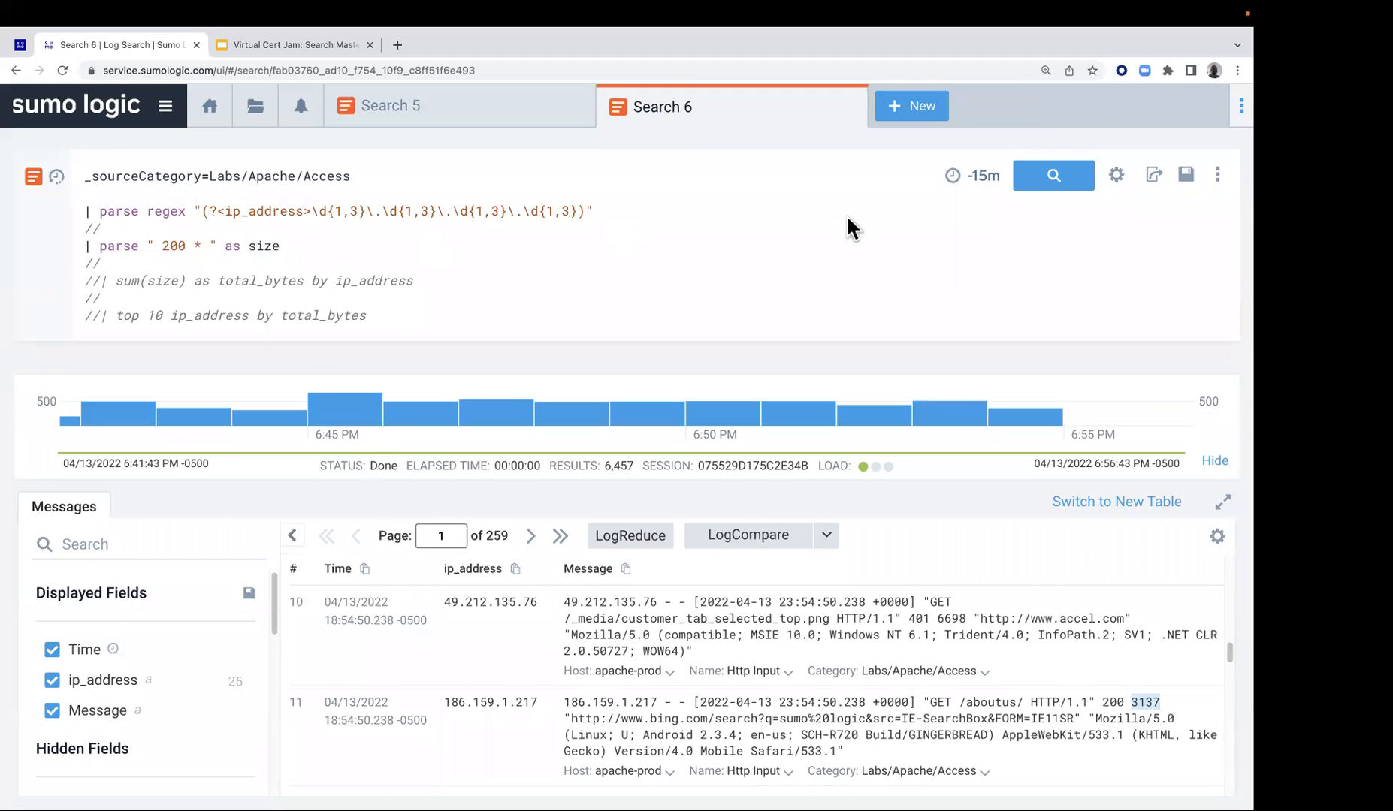
pyautogui.click(1054, 188)
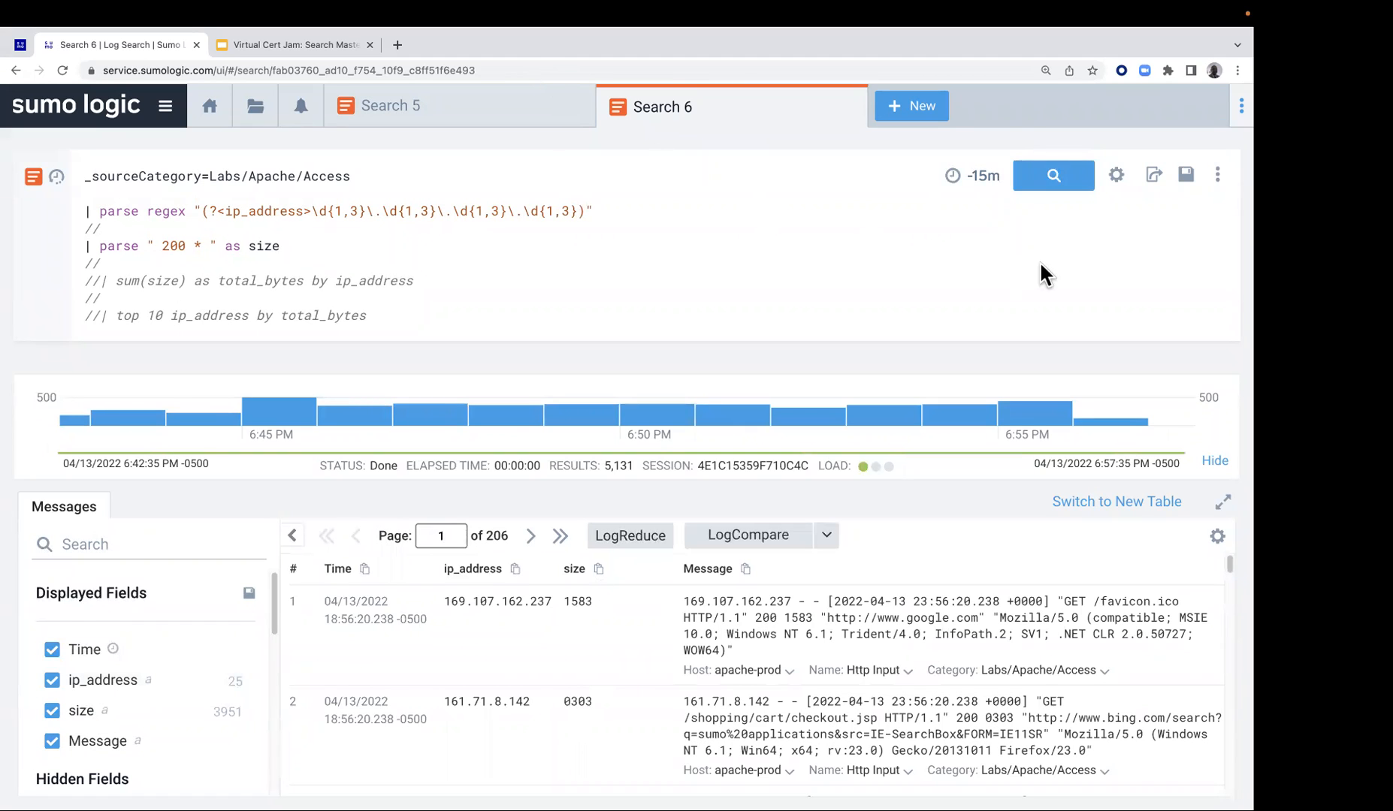
# Uncomment the sum(size) as total_bytes by ip_address line in the query
pyautogui.click(100, 280)
pyautogui.press('BackSpace')
pyautogui.press('BackSpace')
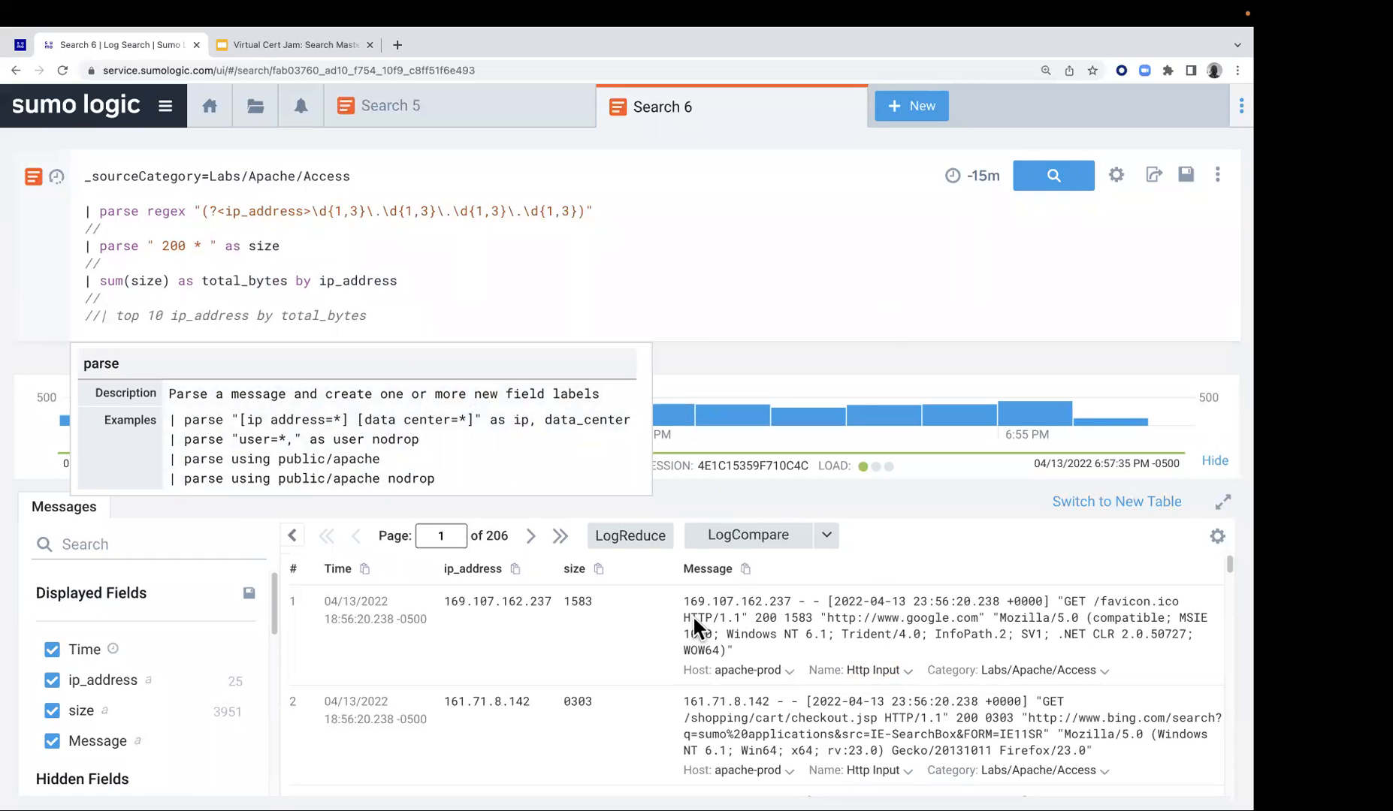
pyautogui.moveTo(684, 616); pyautogui.dragTo(700, 614)
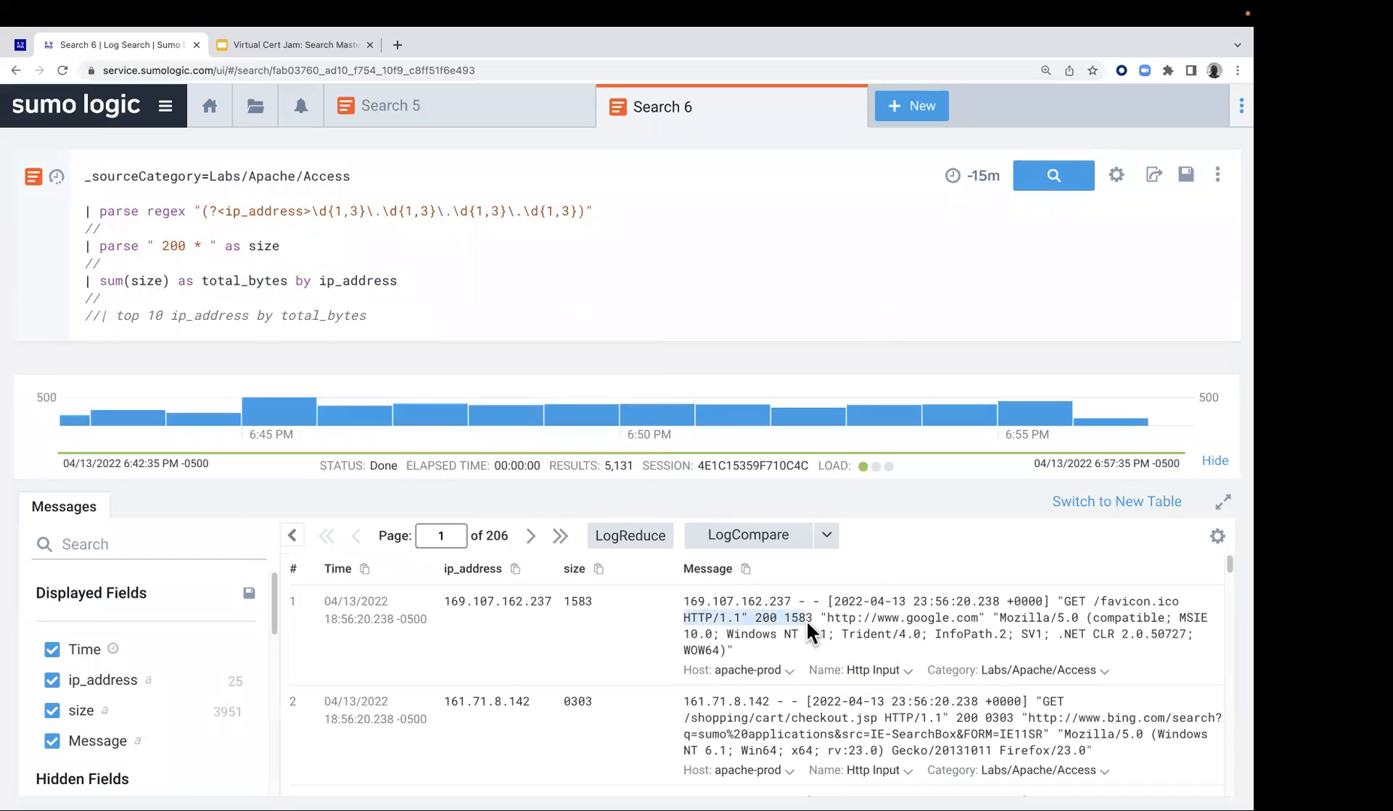
pyautogui.rightClick(765, 614)
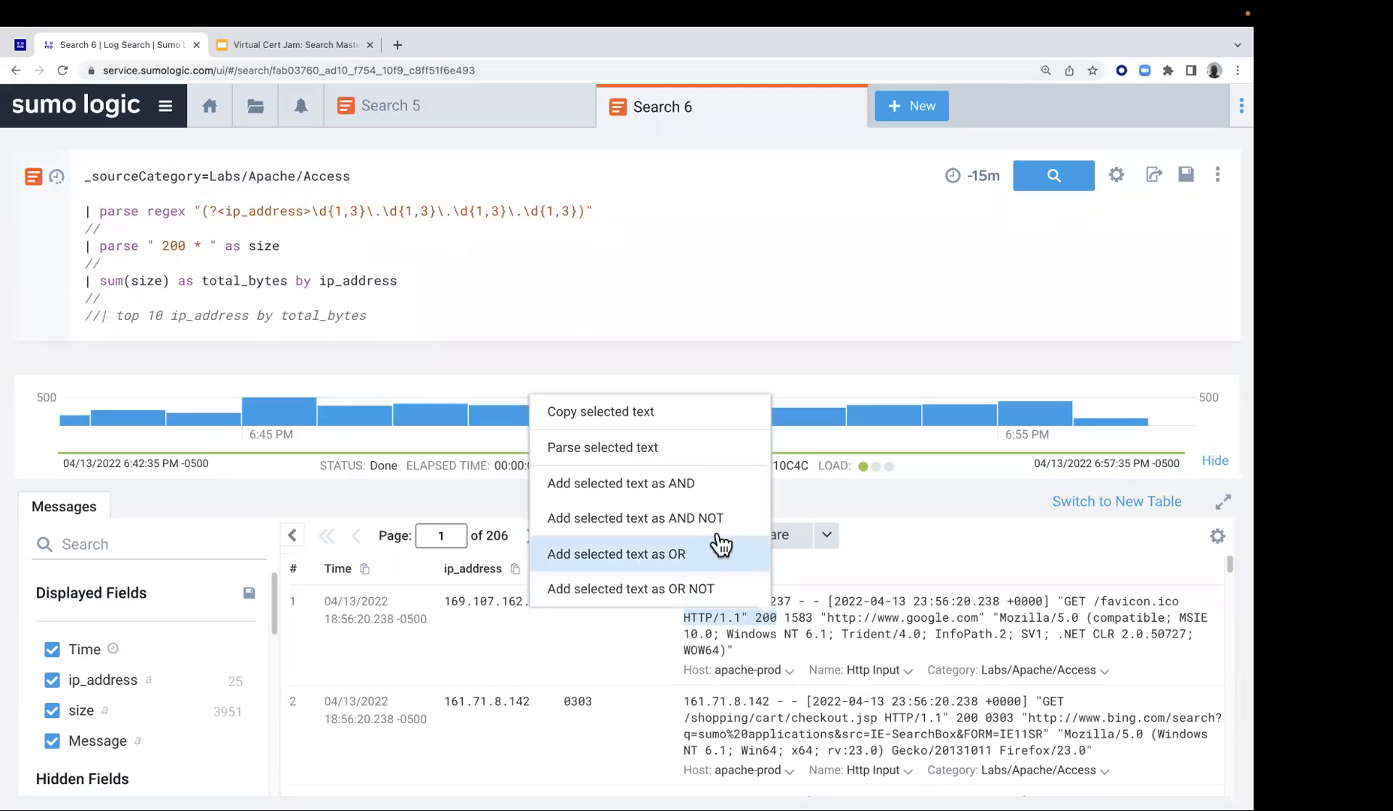
pyautogui.click(670, 458)
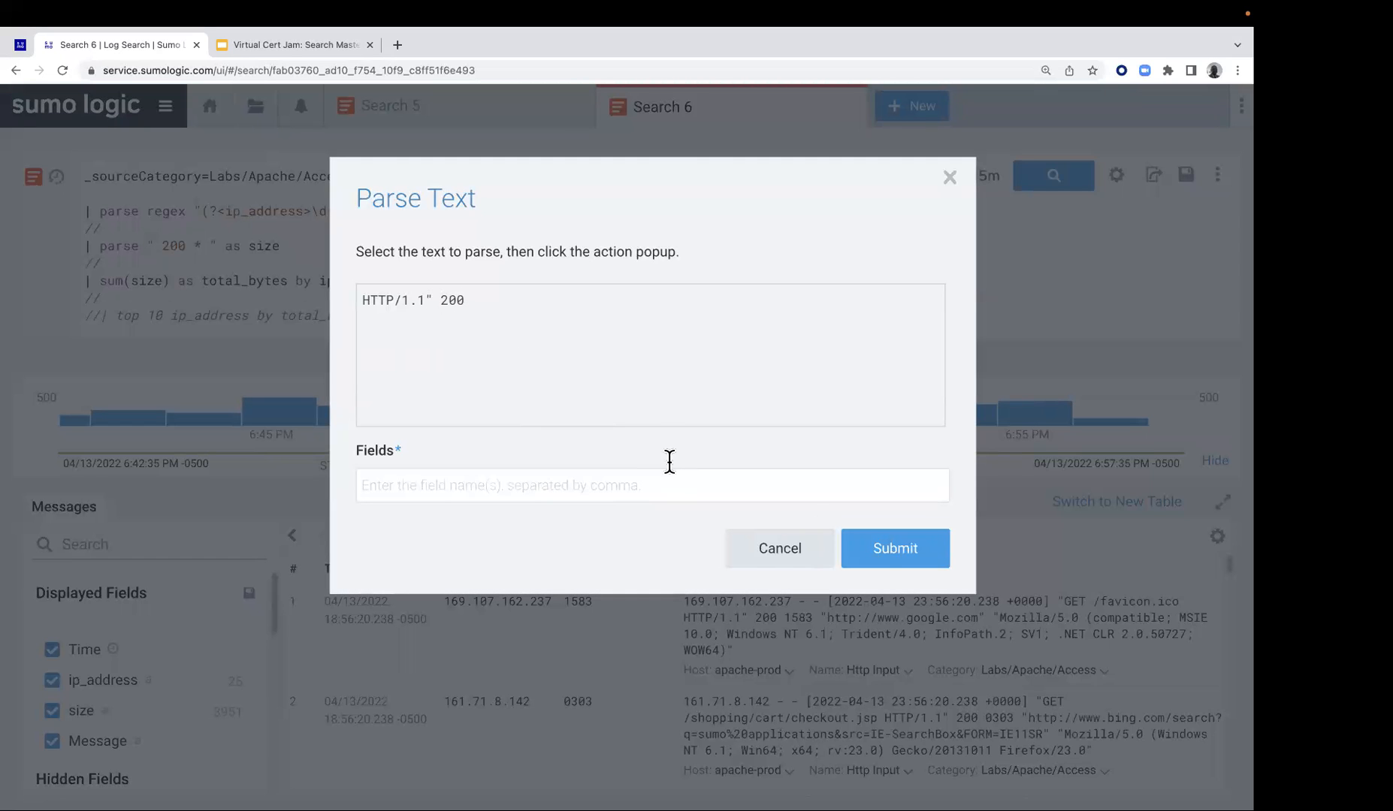
pyautogui.click(773, 560)
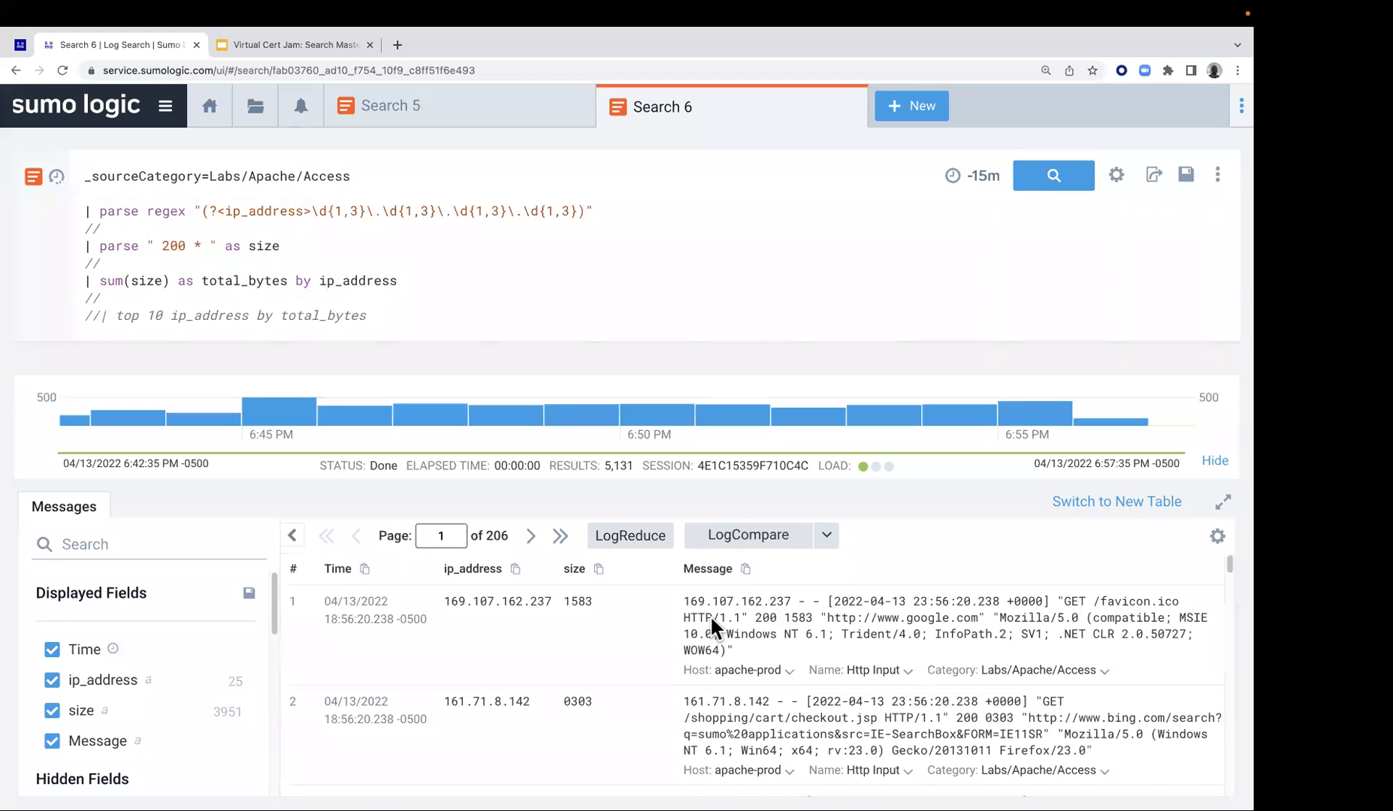
# Parse the text HTTP/1.1" 200 1583 from the first message, extracting the 1583 part as a field named size
pyautogui.moveTo(686, 618); pyautogui.dragTo(813, 620)
pyautogui.rightClick(796, 614)
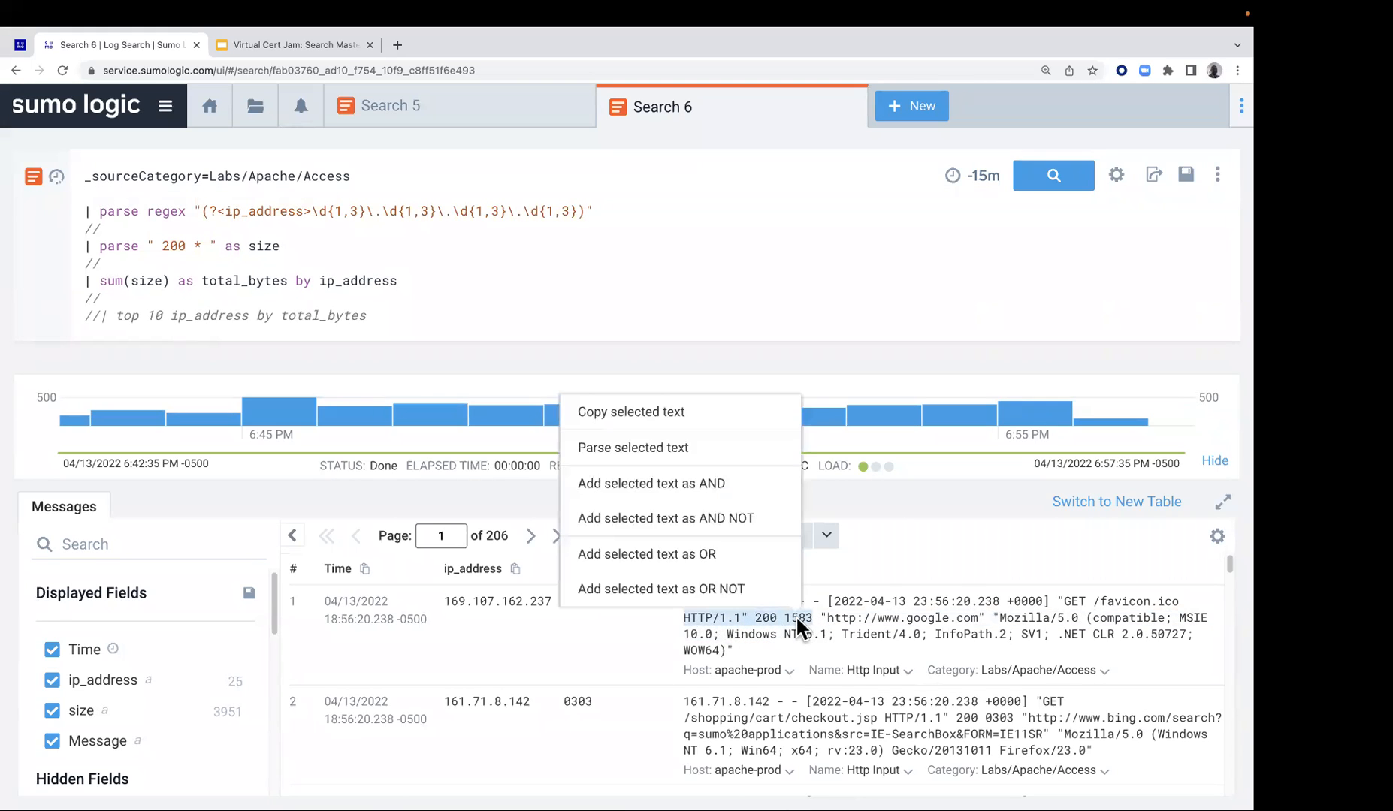
pyautogui.click(695, 448)
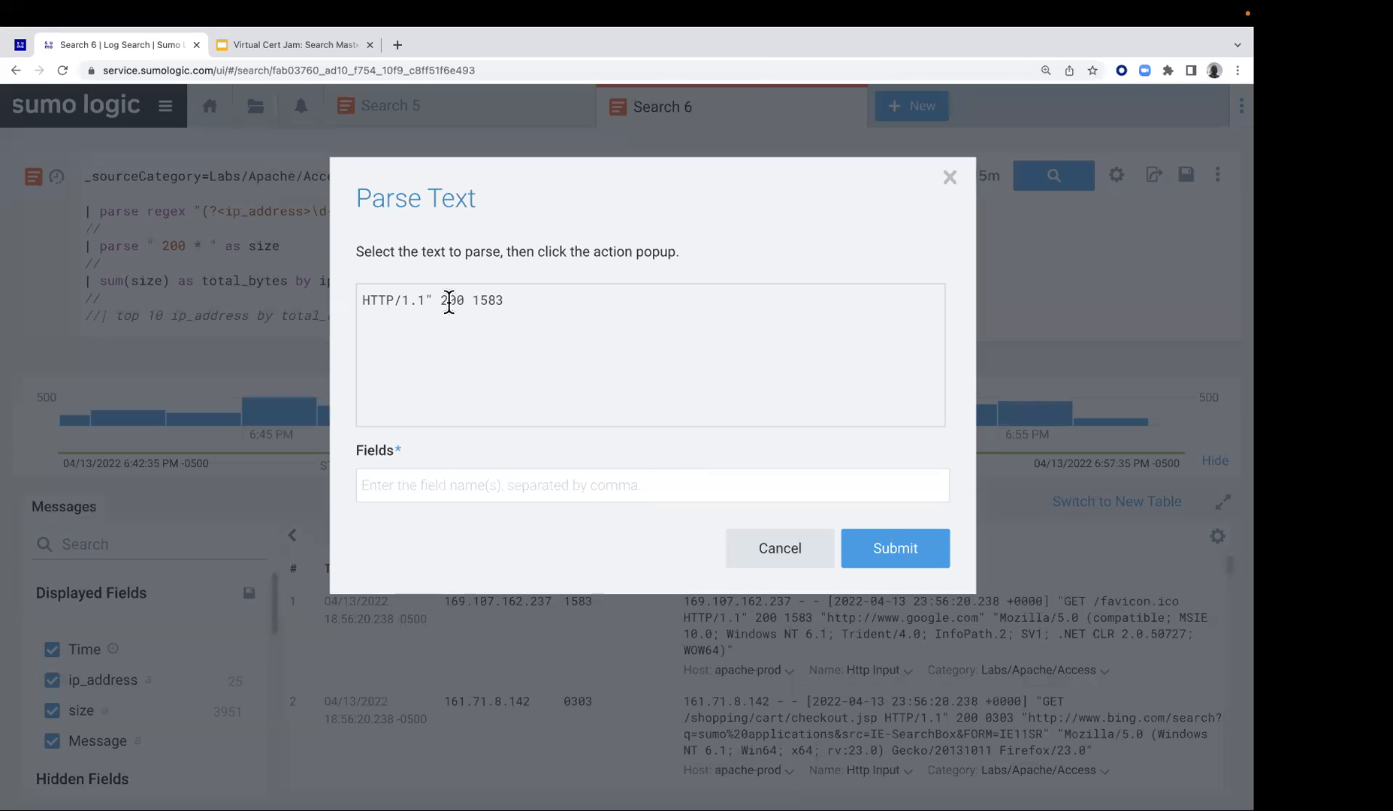
pyautogui.moveTo(475, 300); pyautogui.dragTo(514, 308)
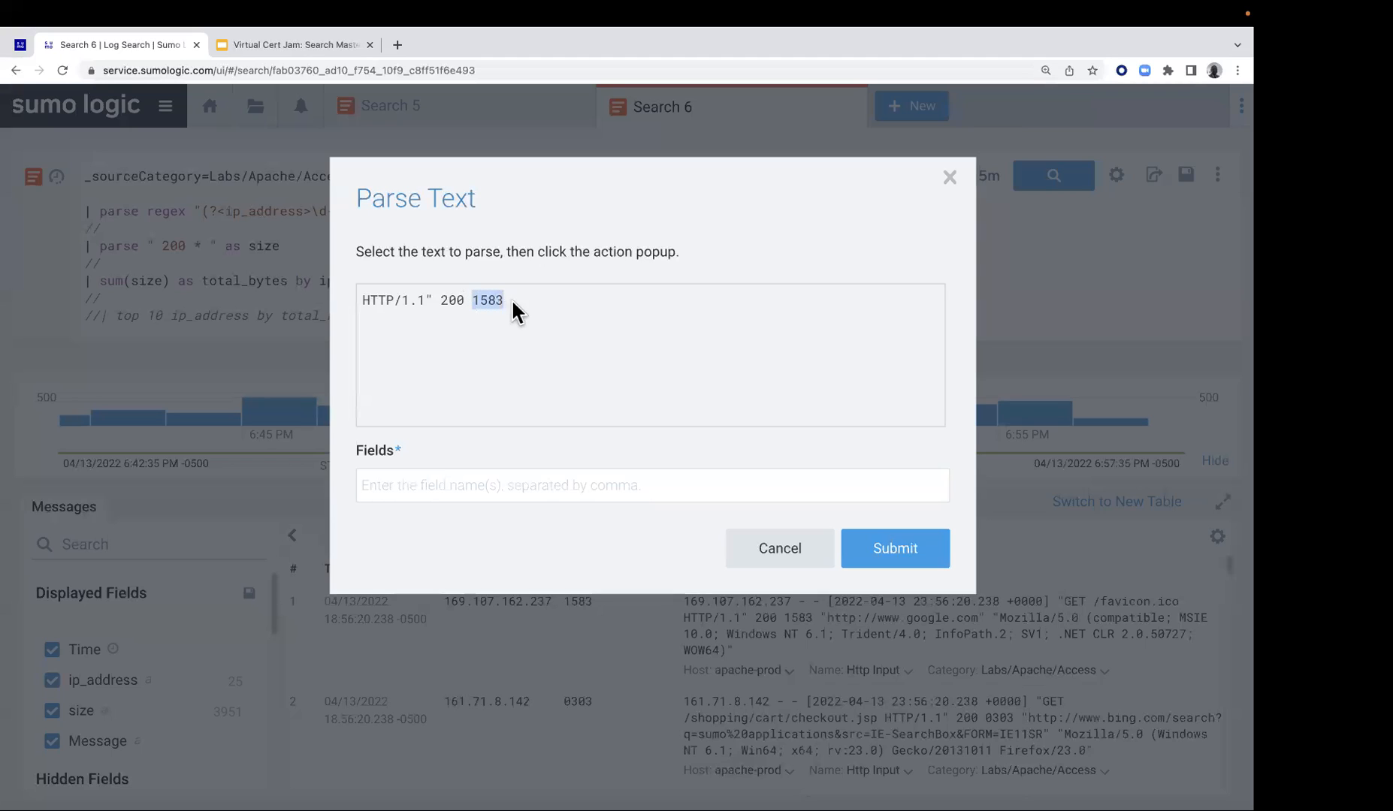
pyautogui.click(577, 344)
pyautogui.click(464, 481)
pyautogui.write('si')
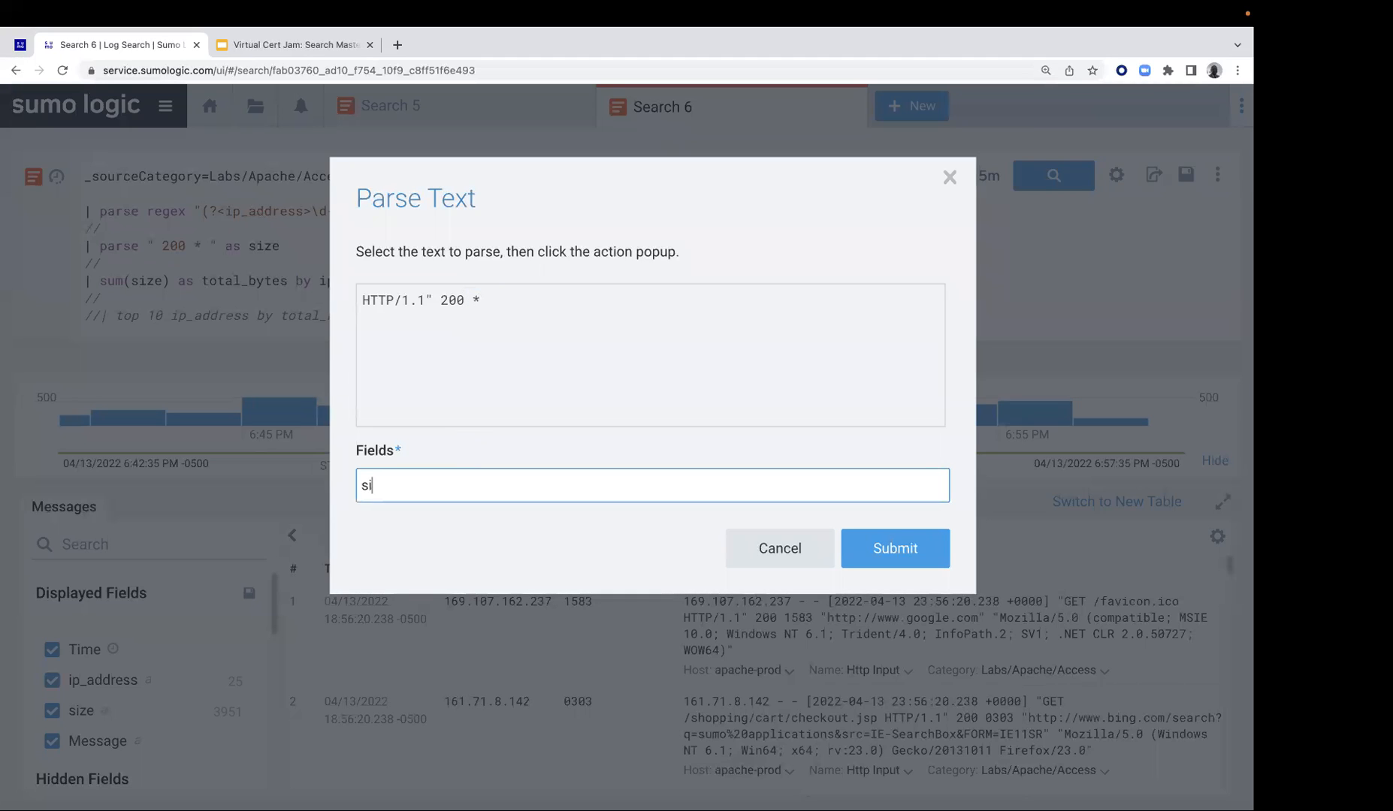
pyautogui.write('xz')
pyautogui.write('e')
pyautogui.click(871, 556)
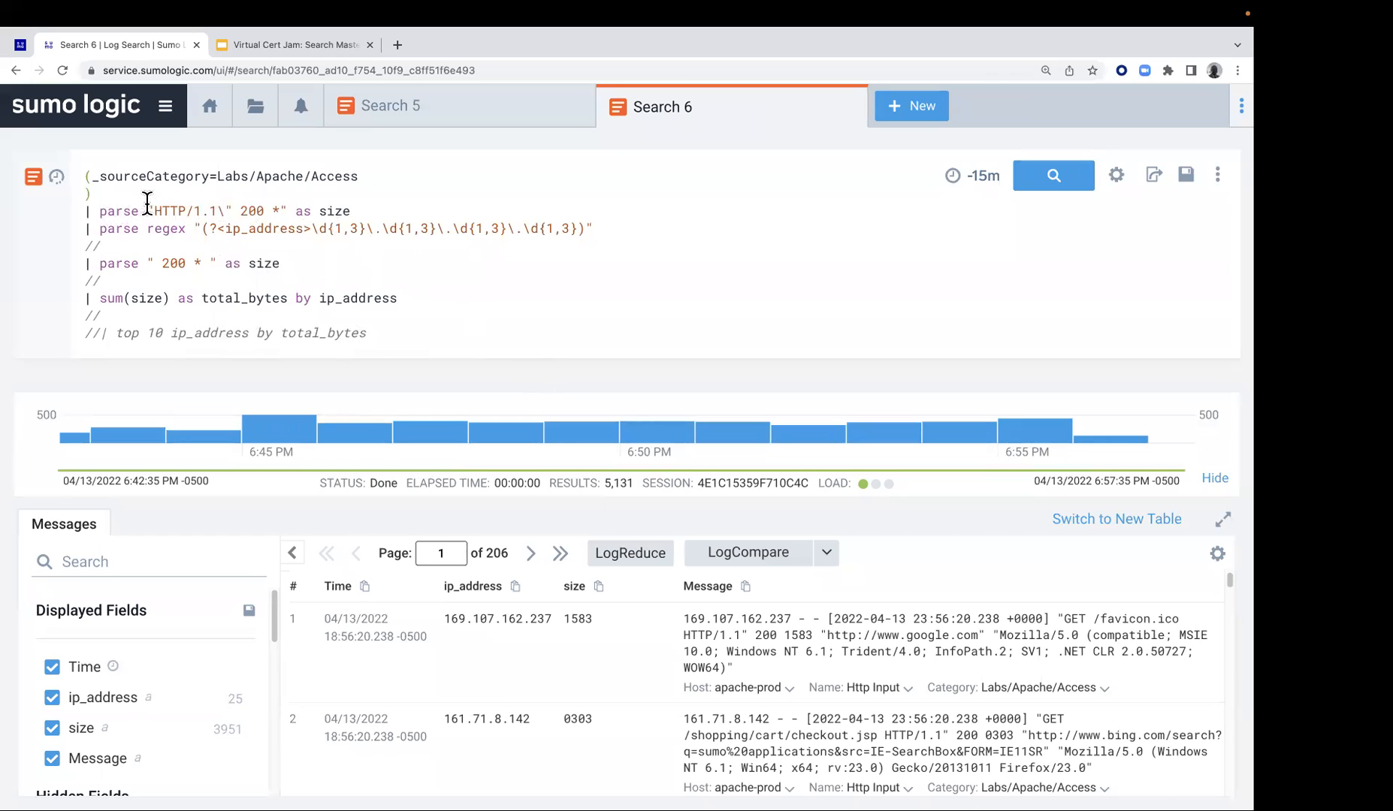
# Delete the added parse "HTTP/1.1\" 200 *" as size line from the query, including the blank line it leaves
pyautogui.moveTo(359, 211); pyautogui.dragTo(85, 209)
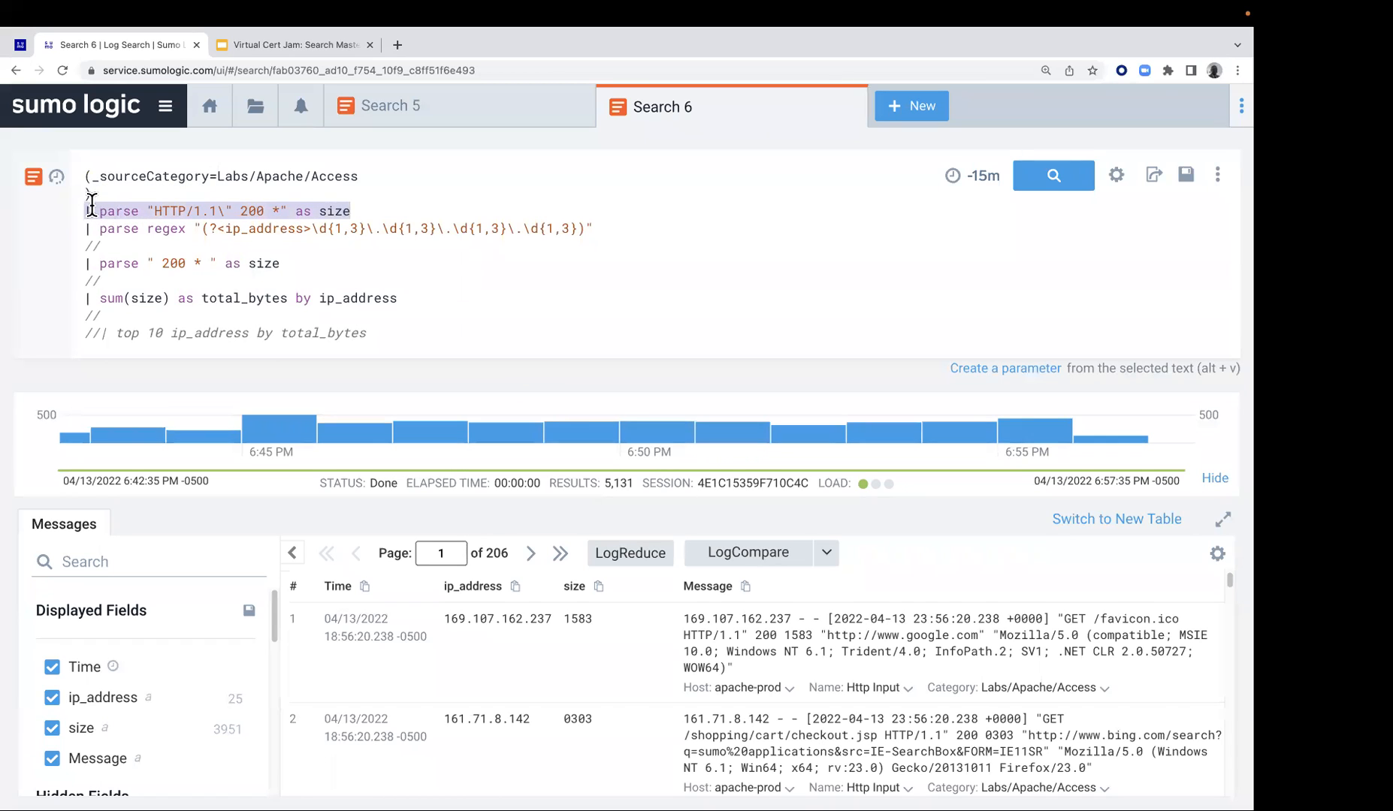
pyautogui.press('BackSpace')
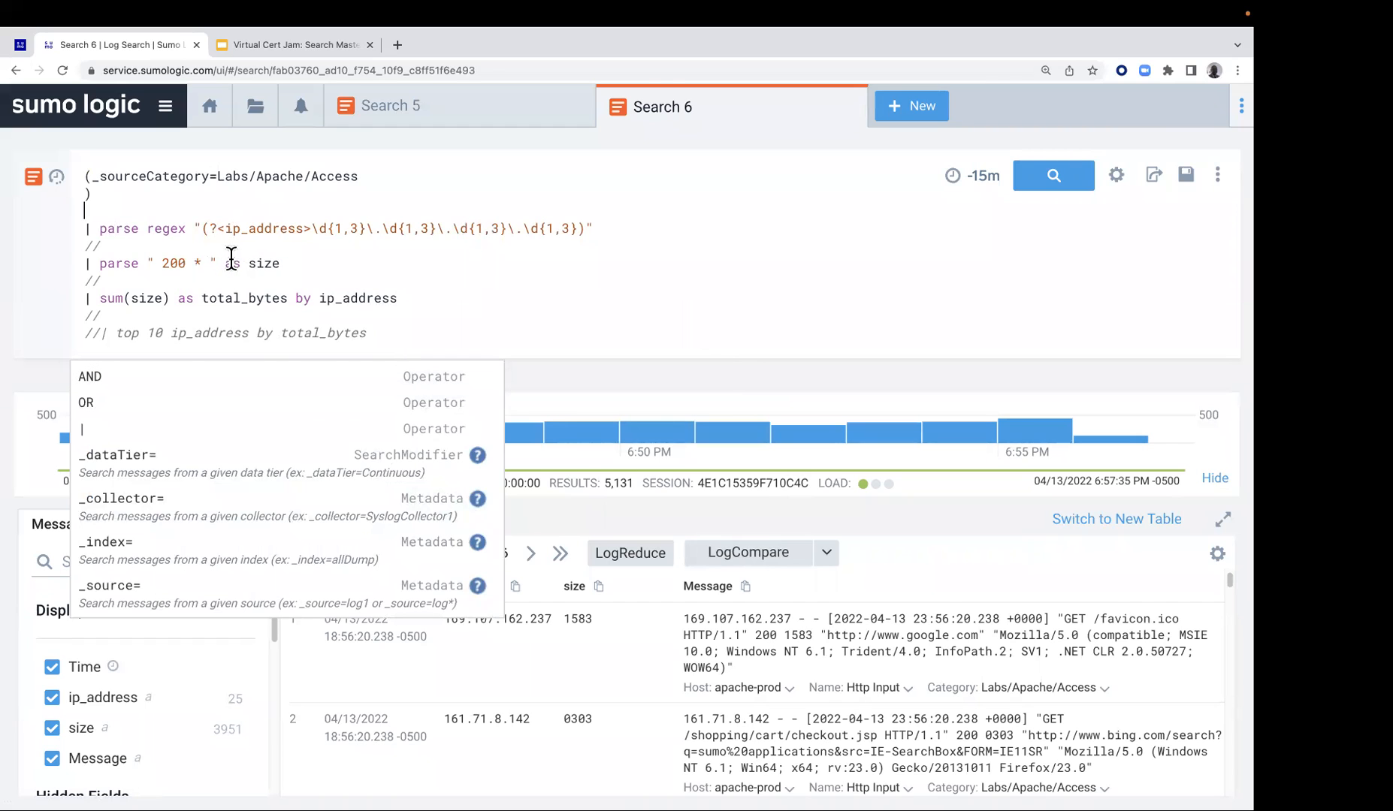
pyautogui.moveTo(84, 171); pyautogui.dragTo(526, 335)
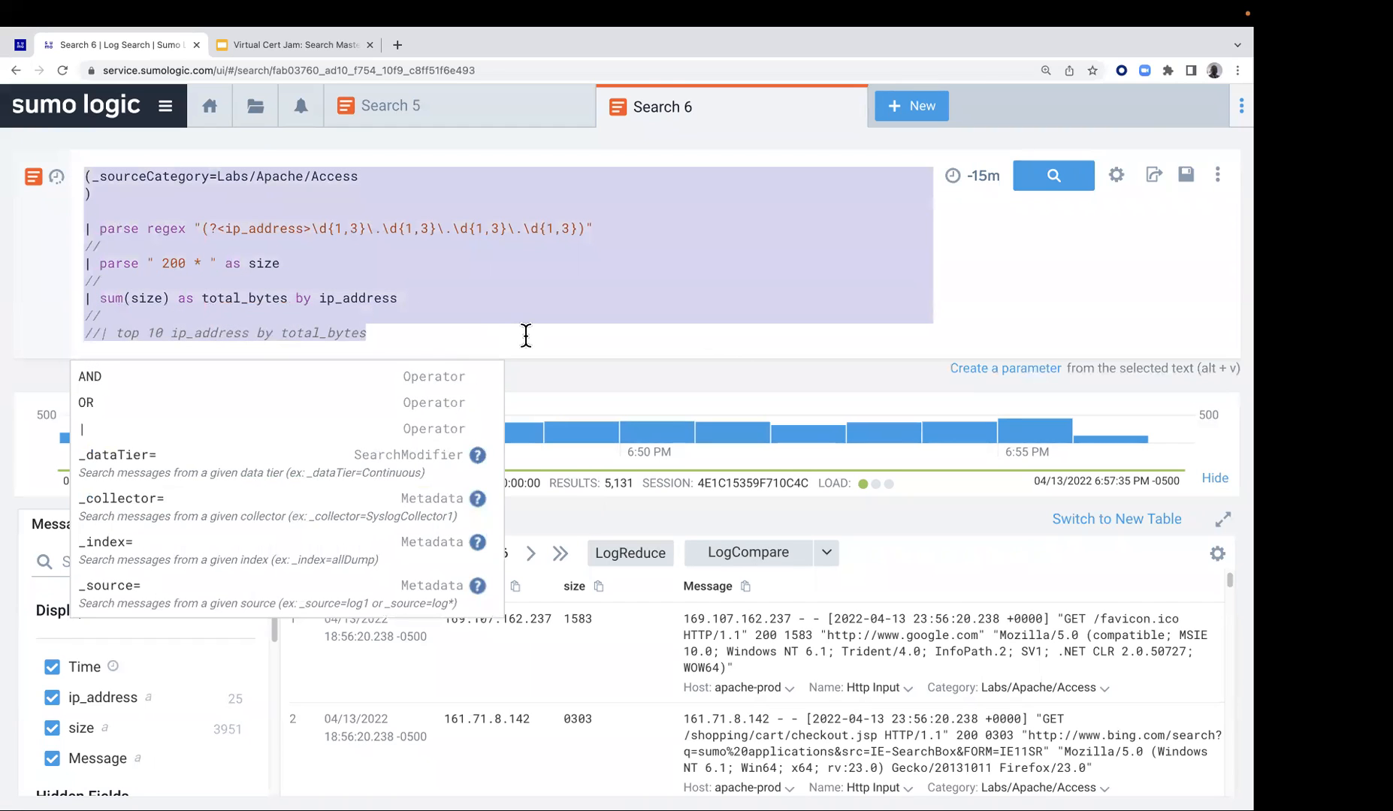
pyautogui.click(298, 193)
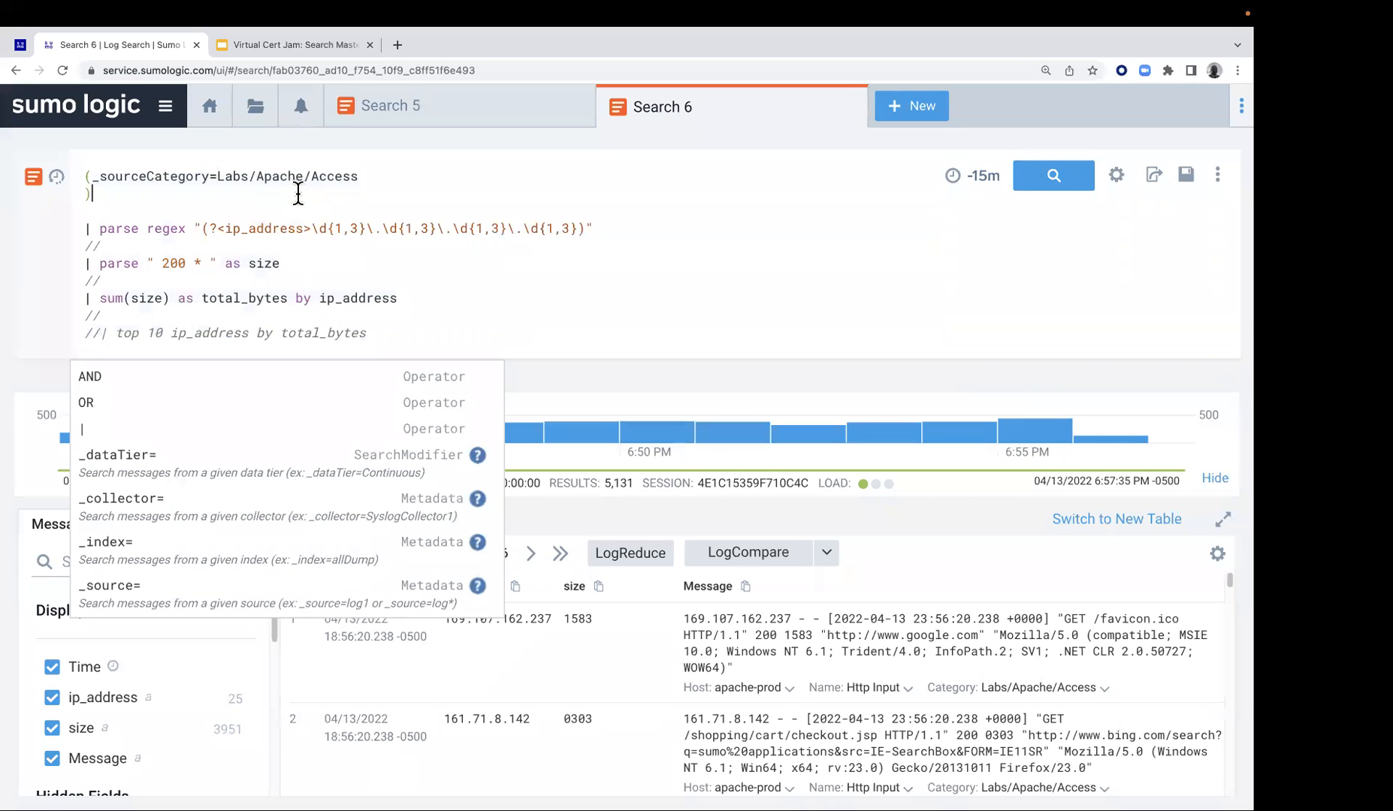
pyautogui.click(176, 205)
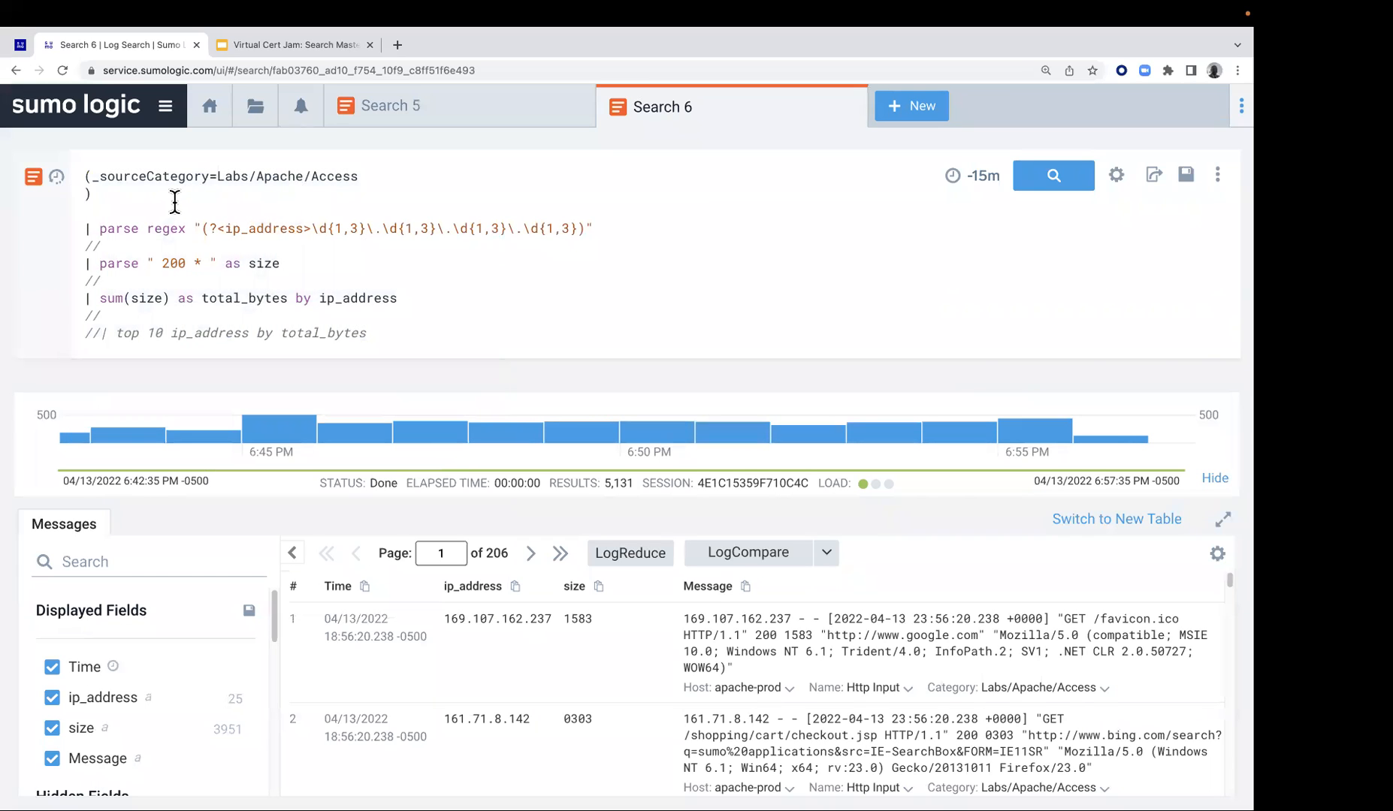
pyautogui.press('BackSpace')
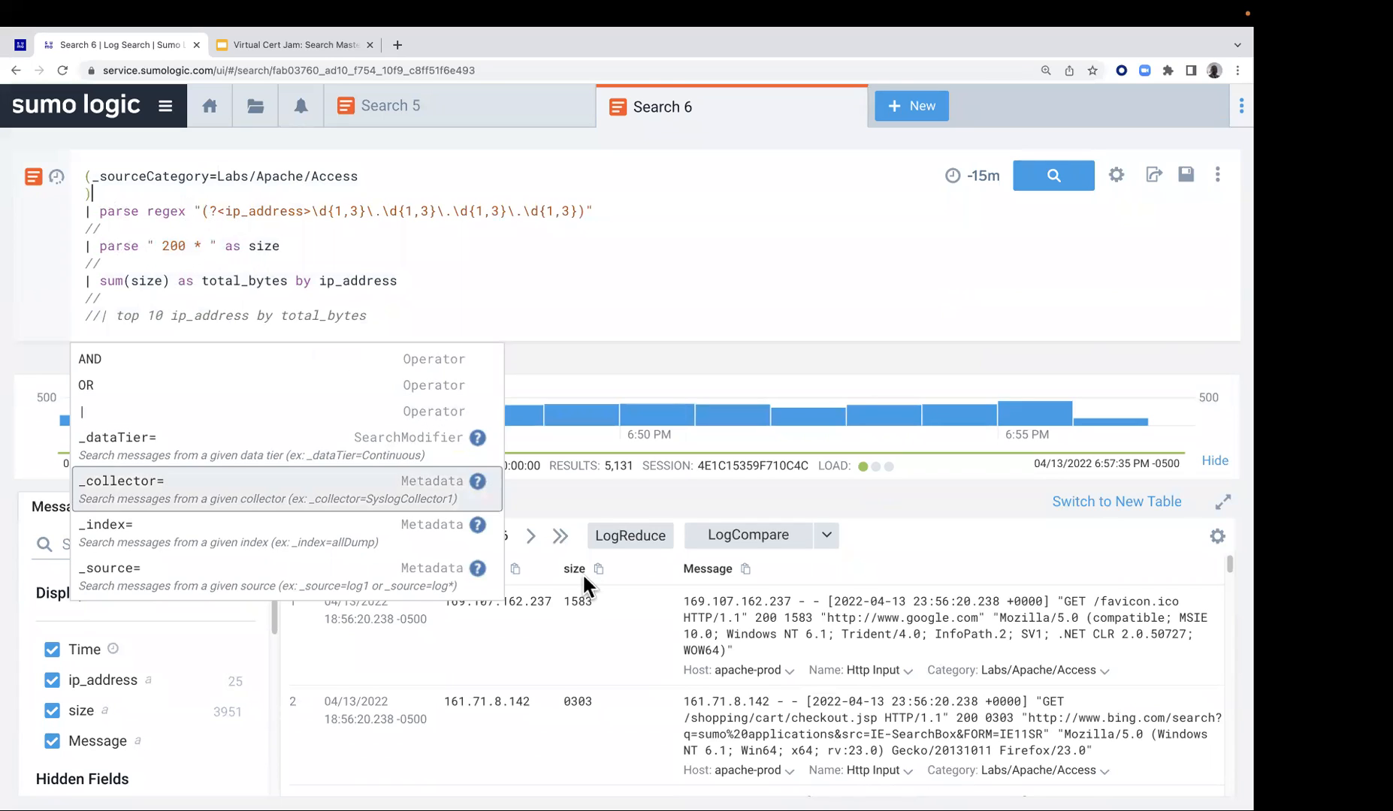
# Rerun the search and review the total_bytes per ip_address aggregates alongside the raw messages
pyautogui.scroll(-5, 583, 637)
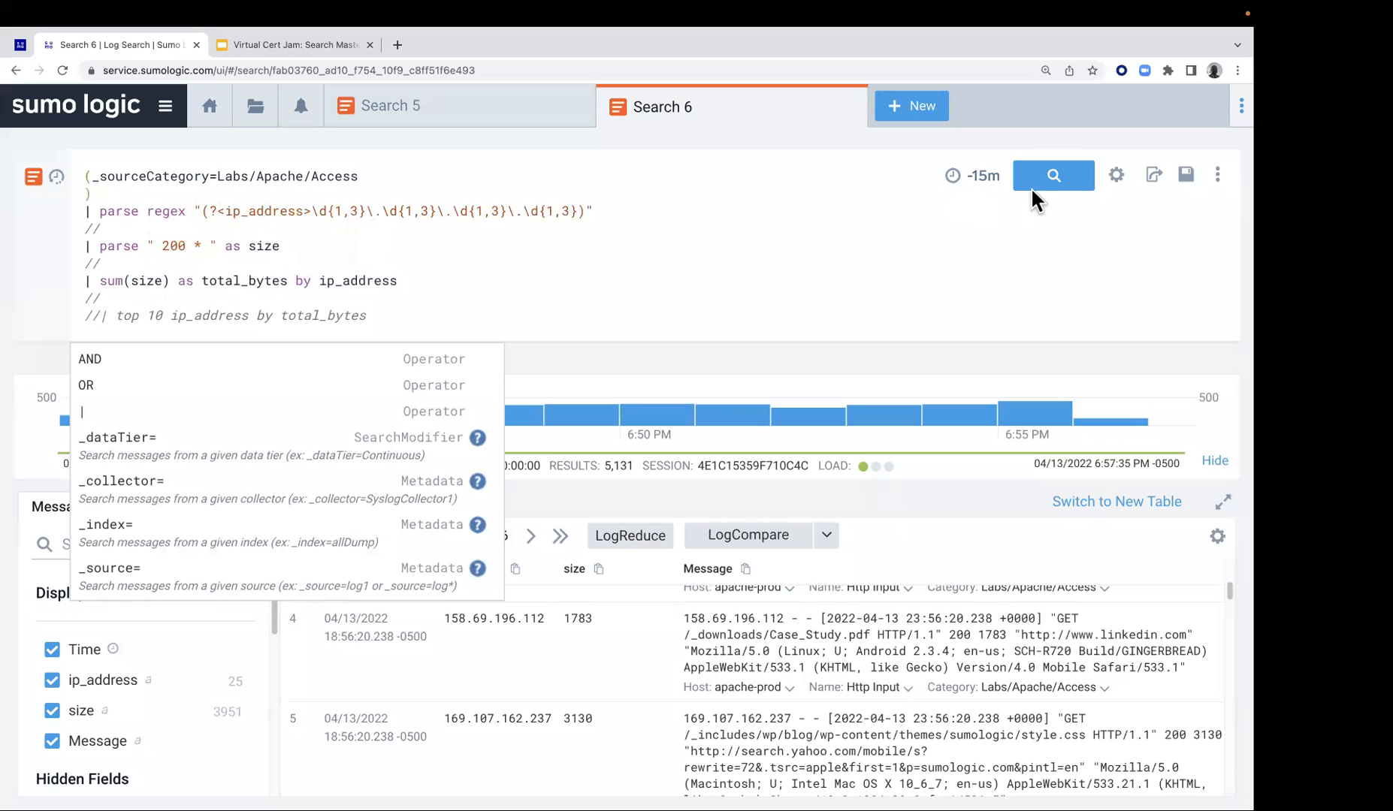
pyautogui.click(1072, 184)
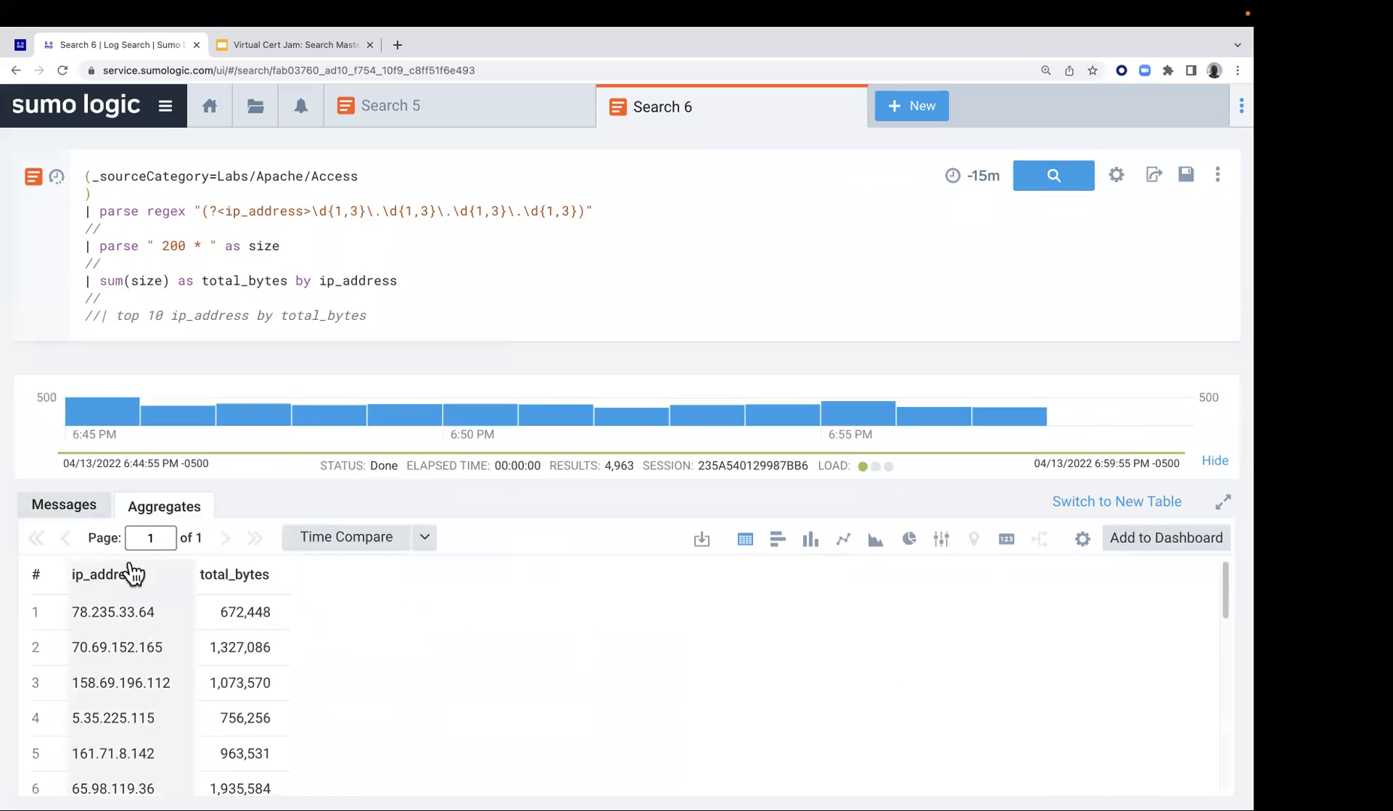
pyautogui.click(69, 517)
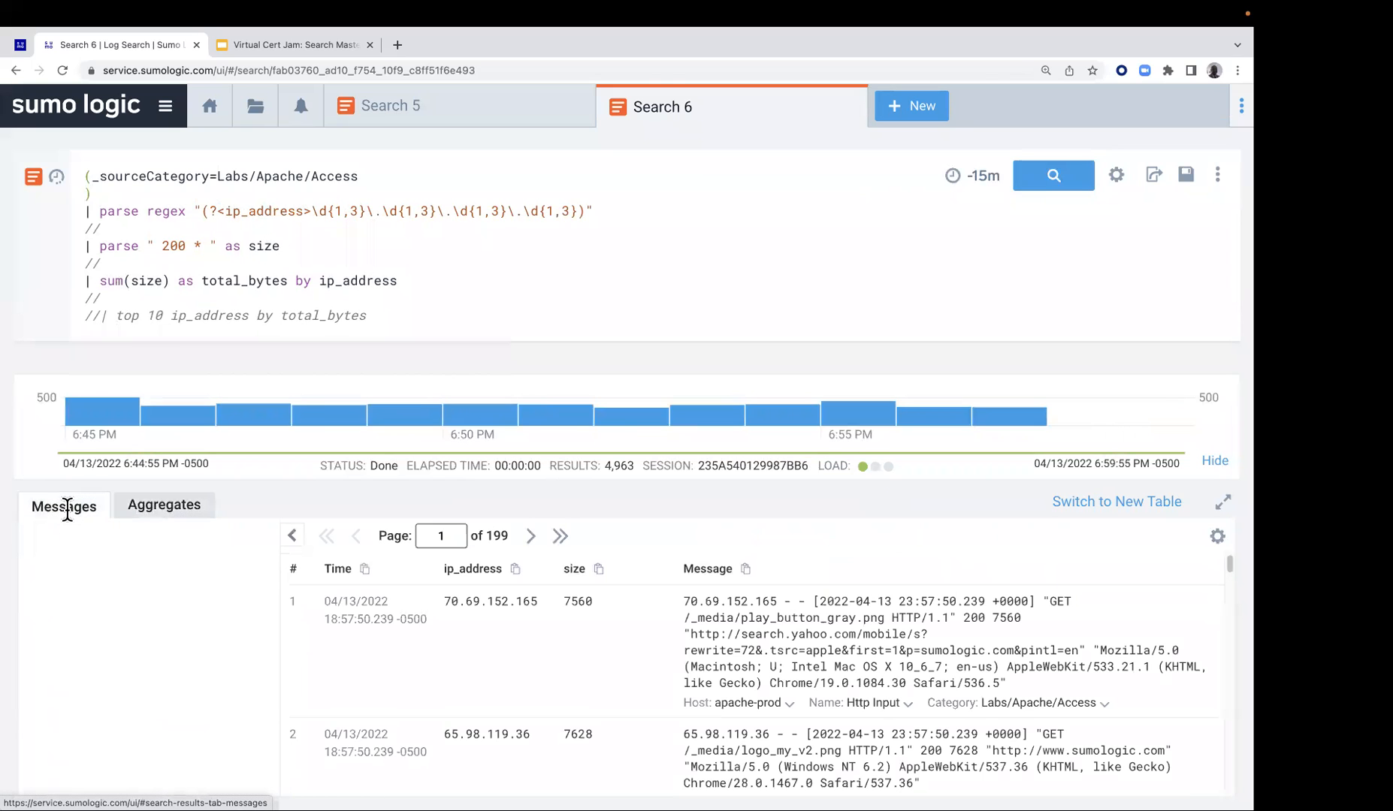
pyautogui.click(160, 506)
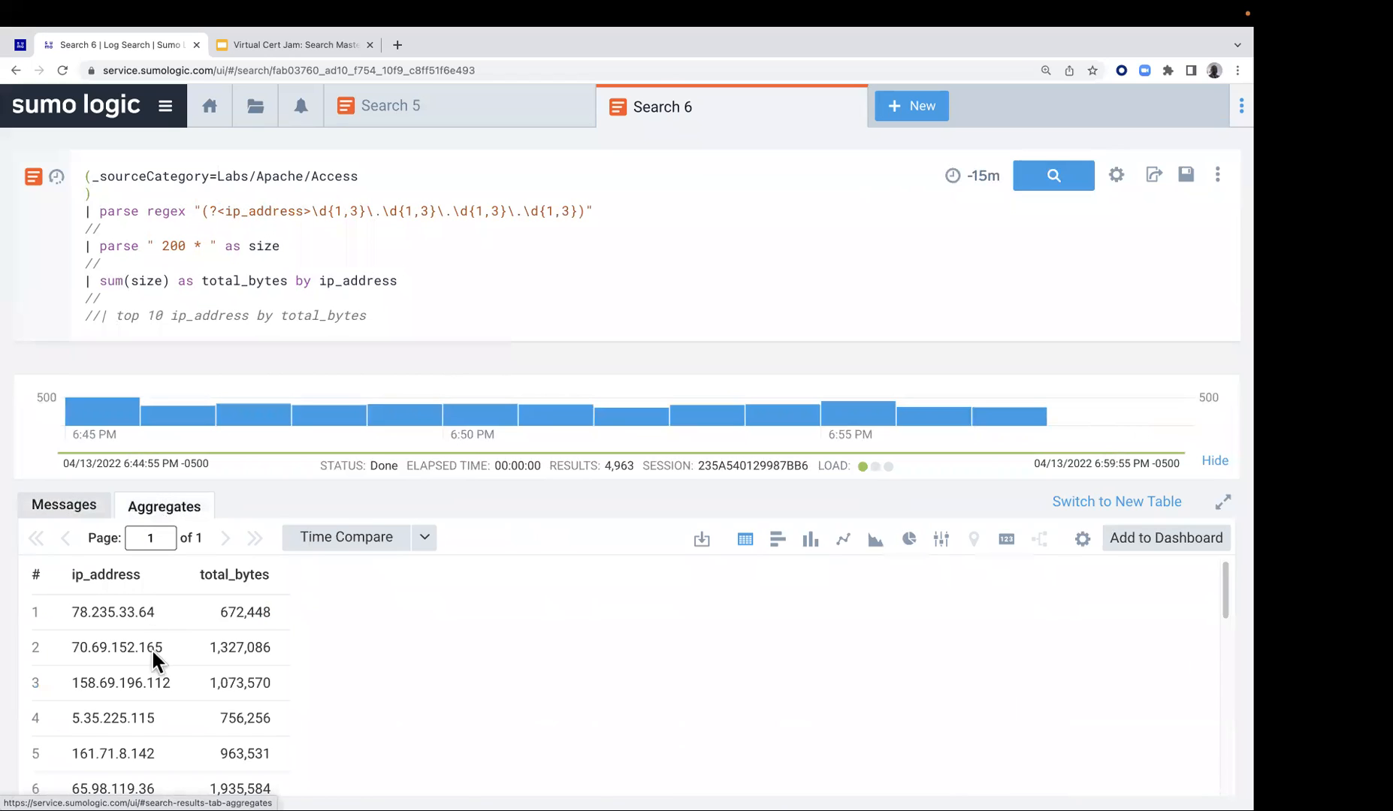
pyautogui.scroll(-1, 239, 711)
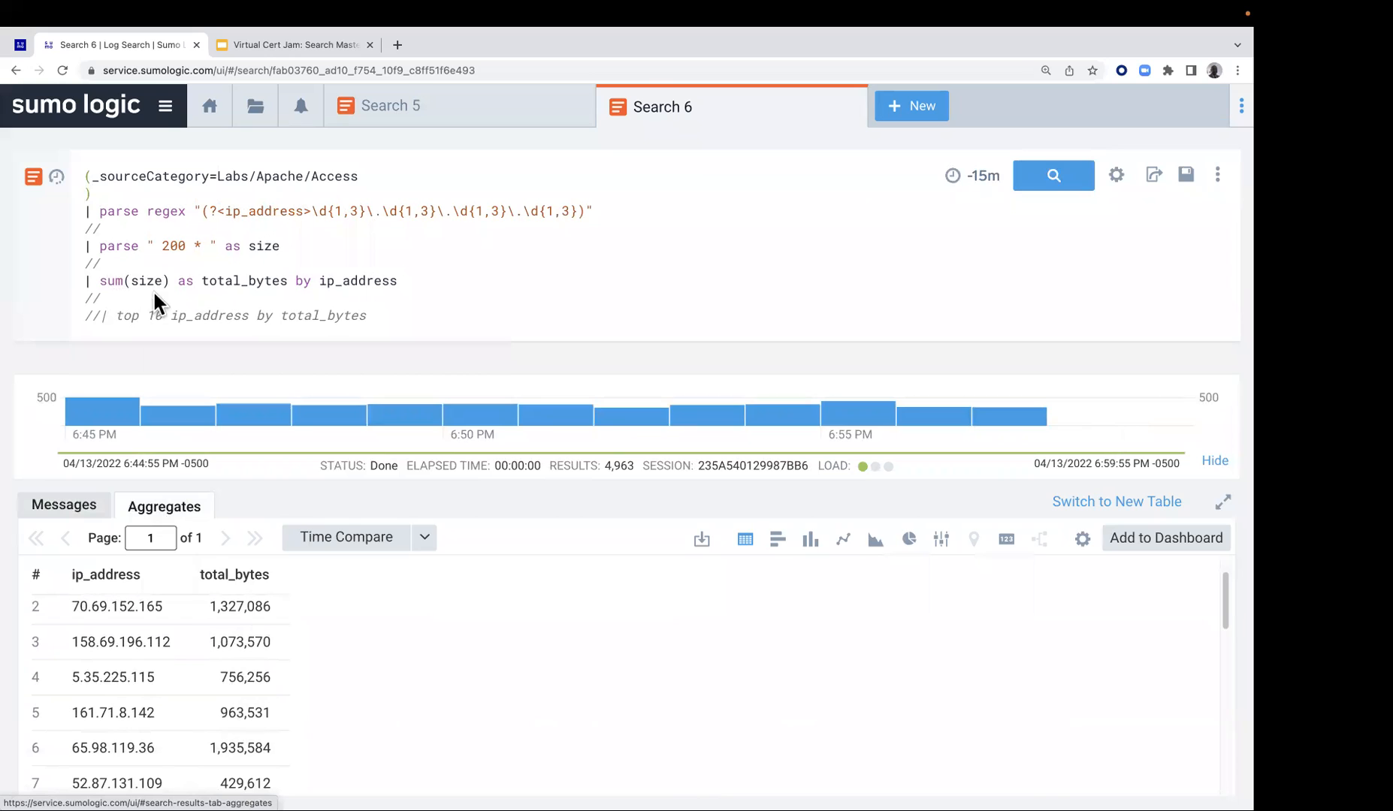
pyautogui.scroll(-1, 242, 659)
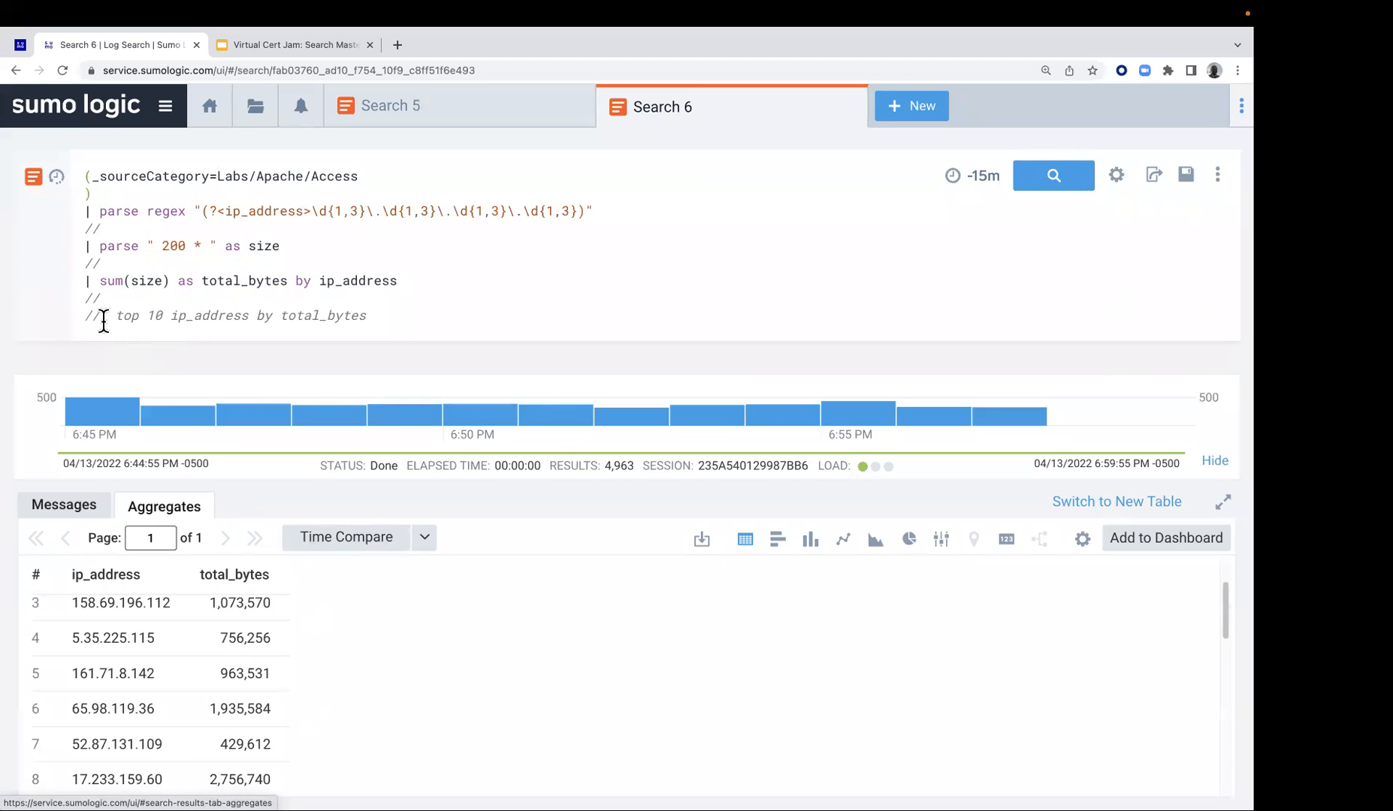
# Uncomment the top 10 ip_address by total_bytes line and rerun the search
pyautogui.press('BackSpace')
pyautogui.press('BackSpace')
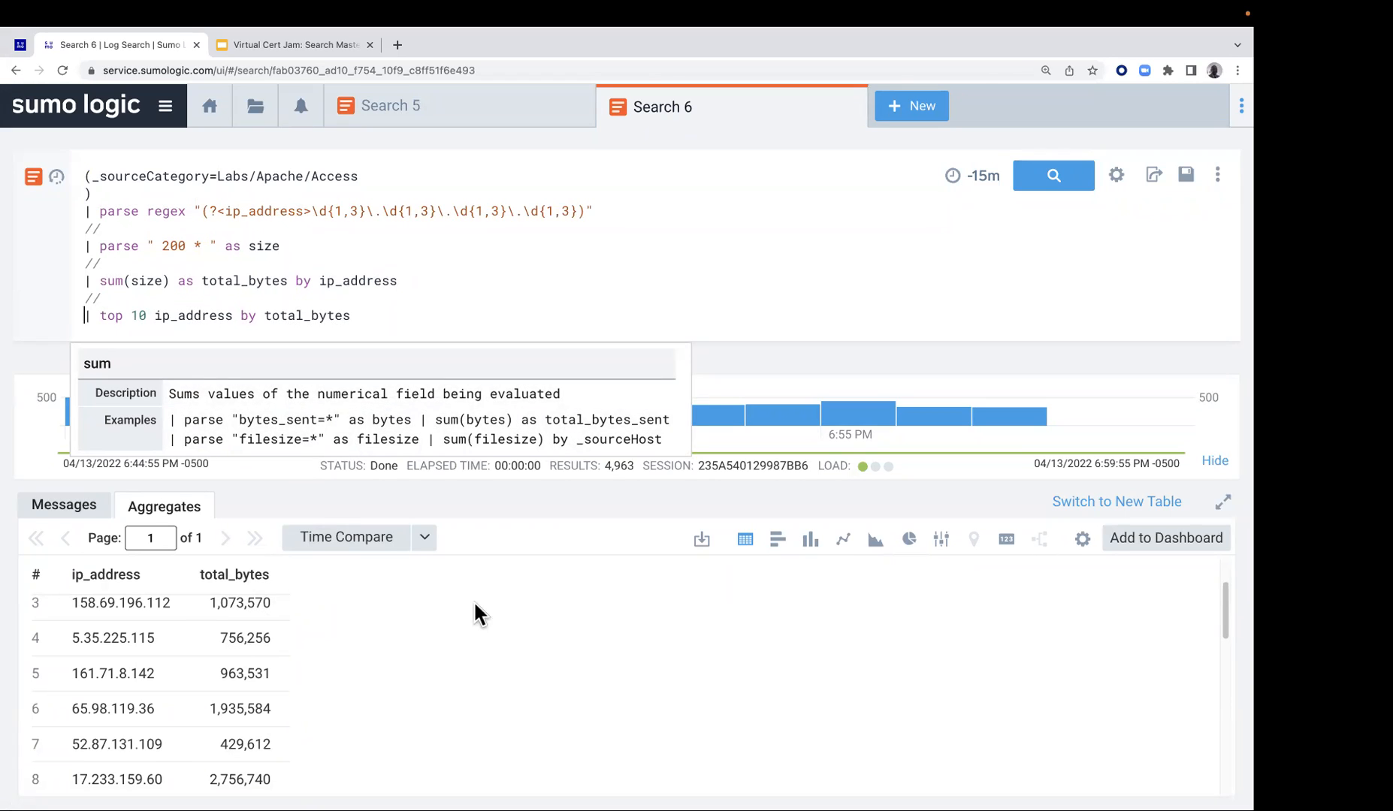
pyautogui.click(1066, 184)
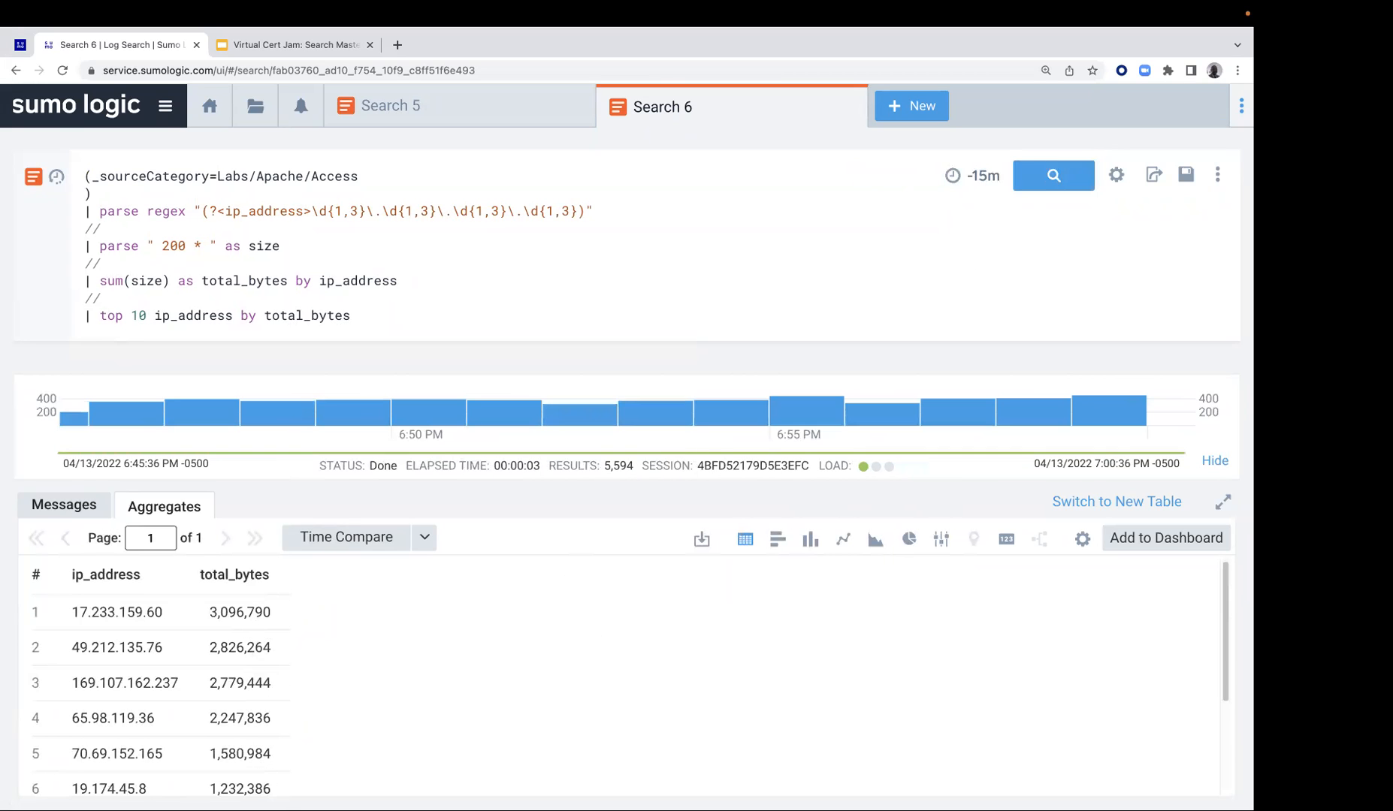
# Add asc to the end of the top 10 ip_address by total_bytes line and run the search
pyautogui.click(408, 316)
pyautogui.write('asc')
pyautogui.click(1054, 177)
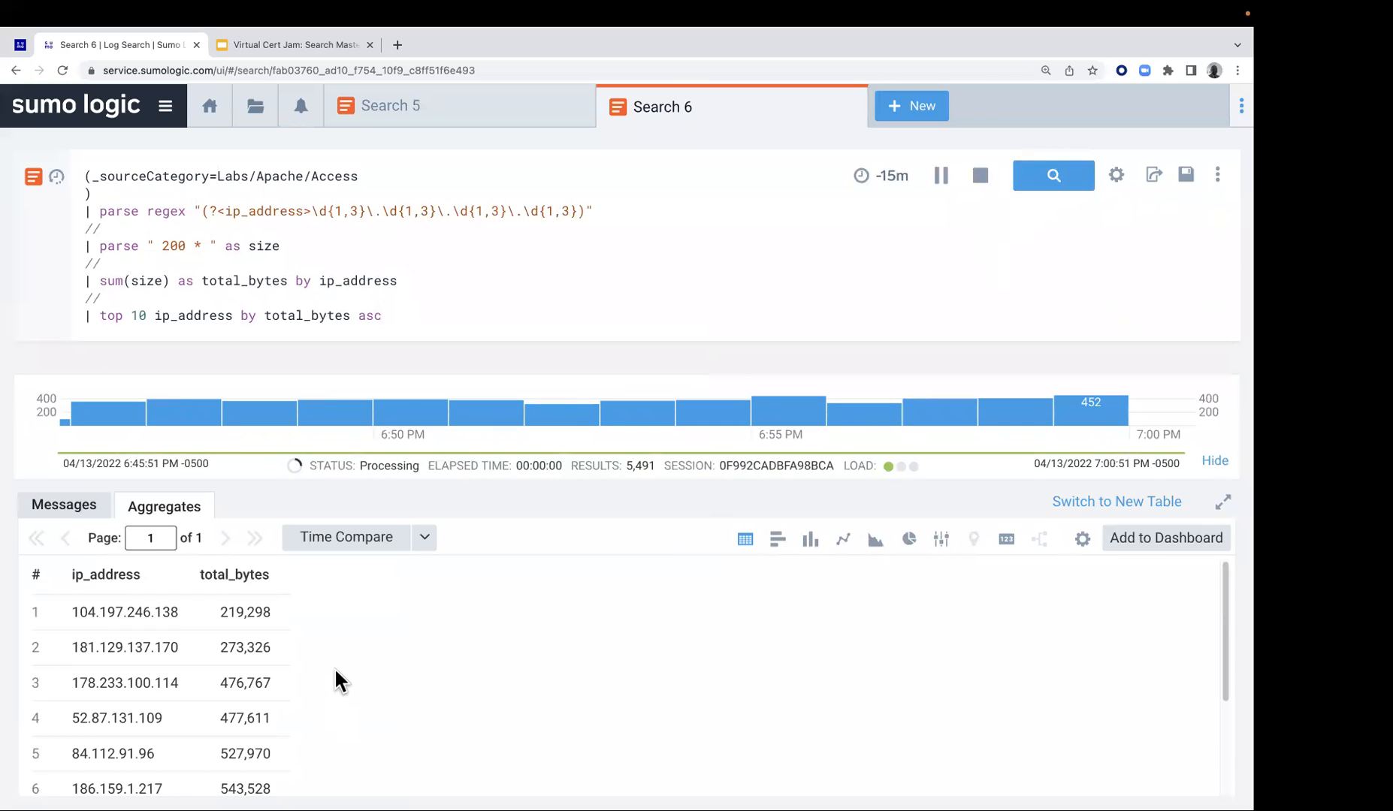
# Remove asc from the end of the top 10 line and rerun the search
pyautogui.click(400, 320)
pyautogui.press('BackSpace')
pyautogui.press('BackSpace')
pyautogui.press('BackSpace')
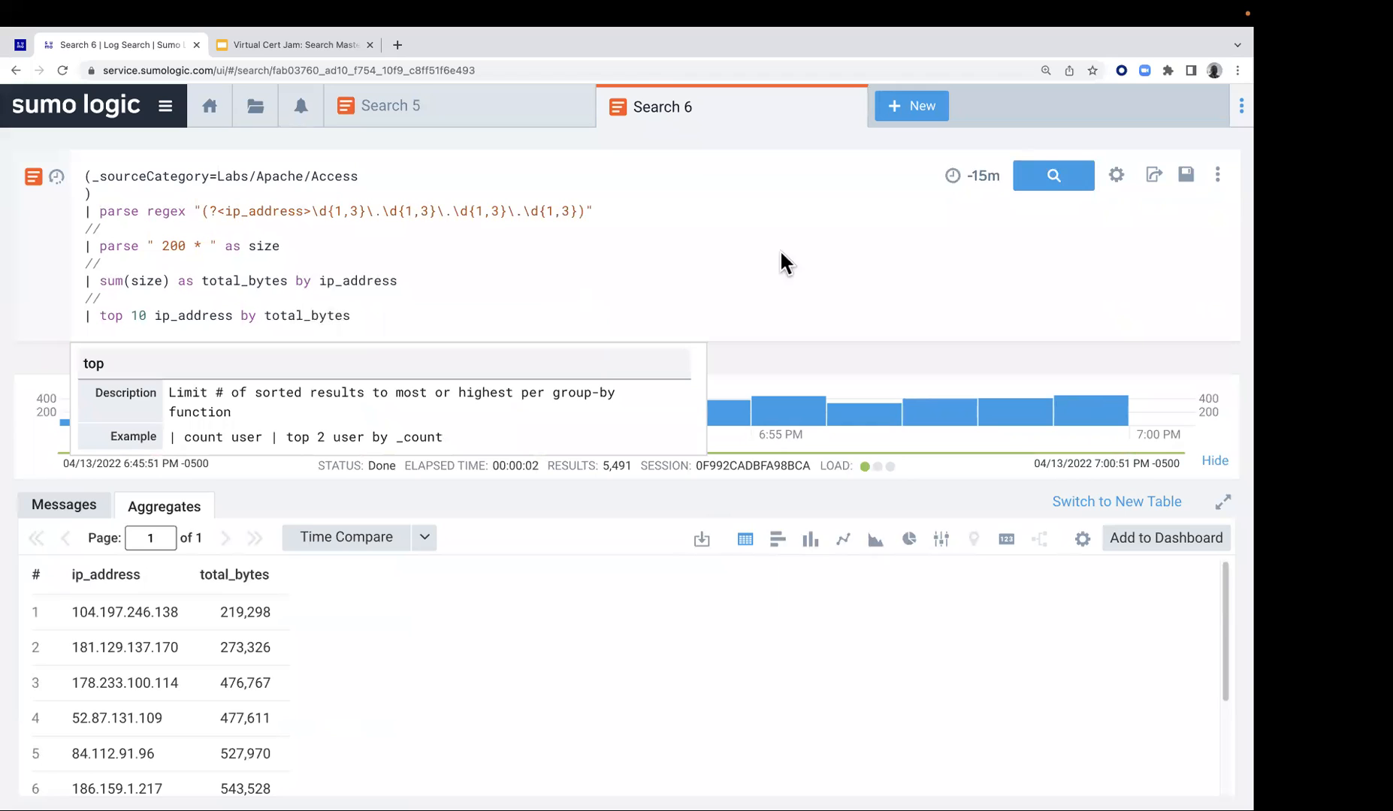
pyautogui.click(1055, 180)
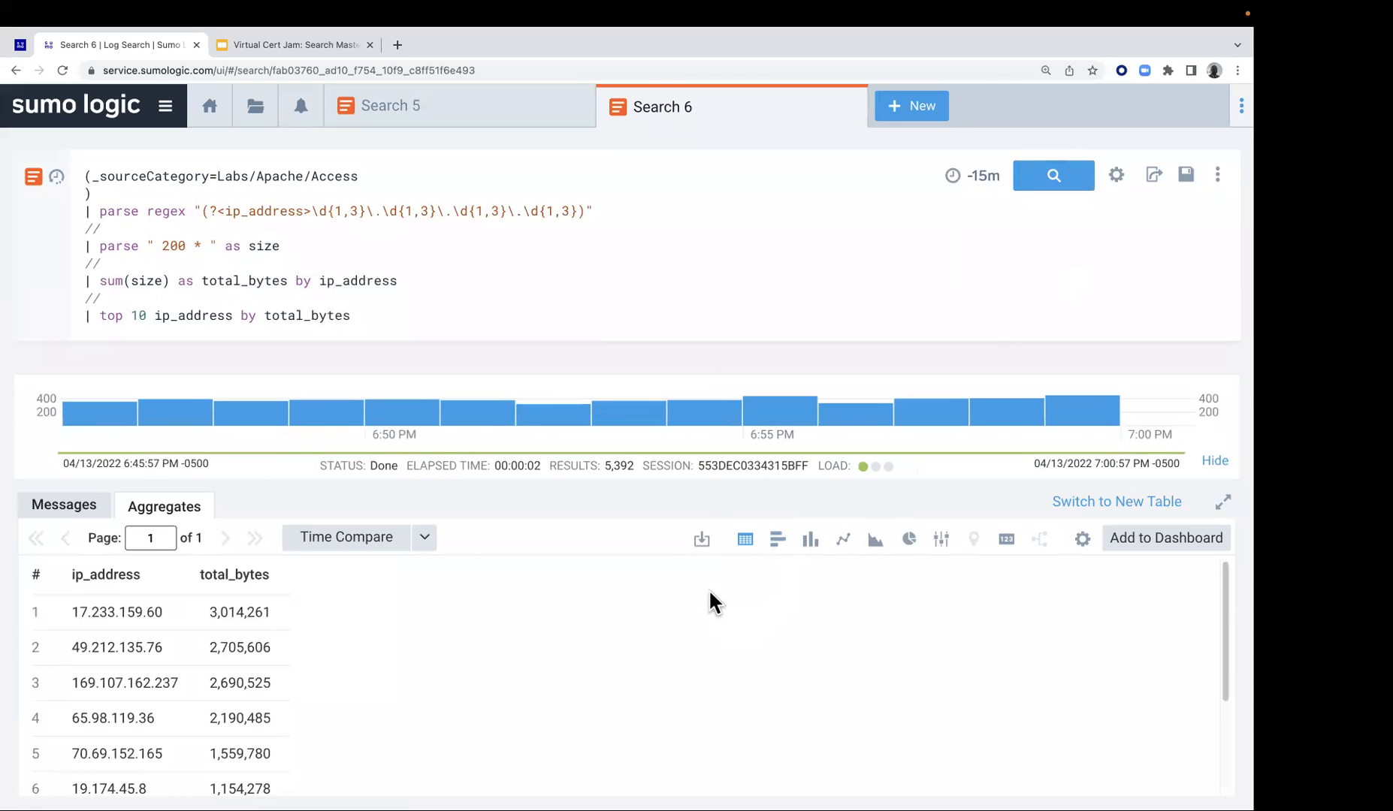
# Switch to the Lab 2 instructions page and review its four exercises and the bonus task
pyautogui.click(22, 46)
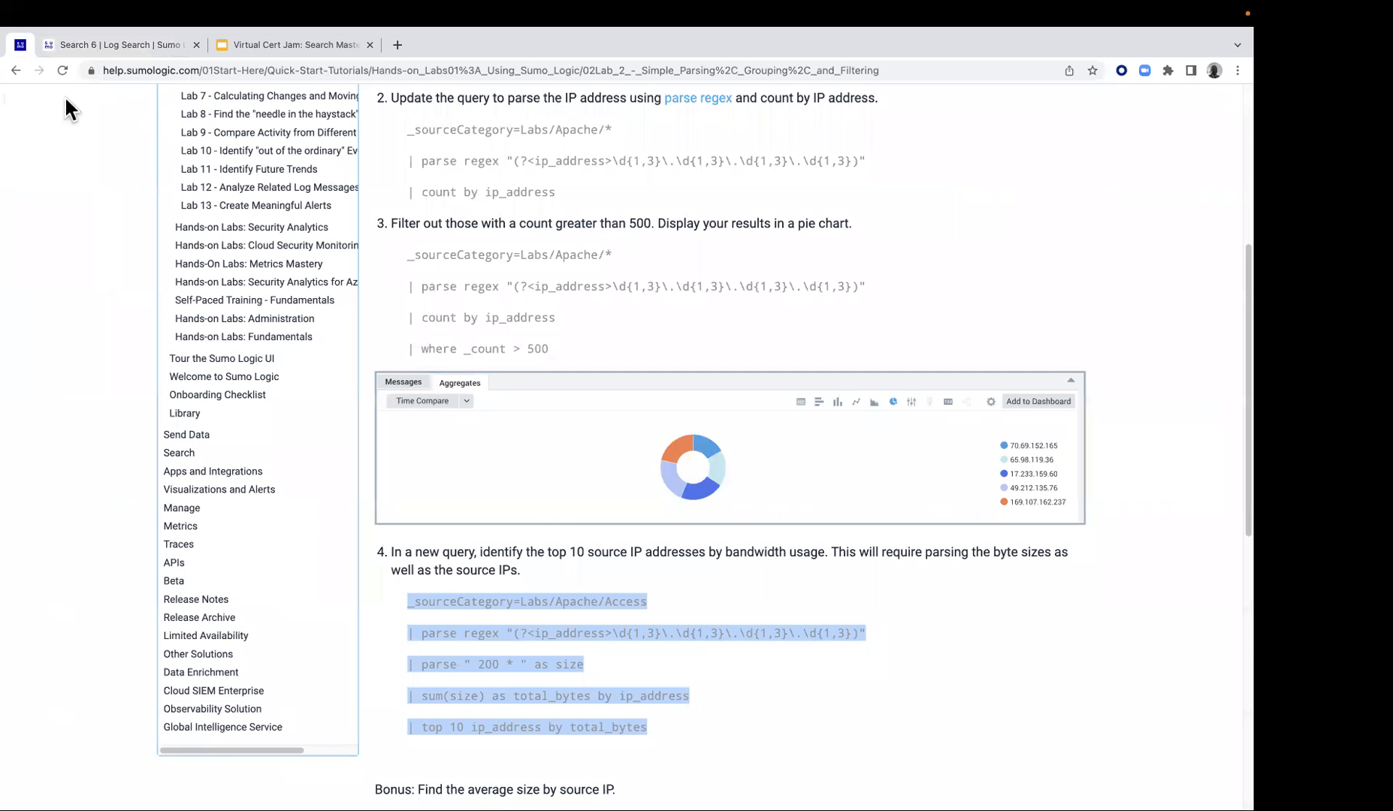
pyautogui.scroll(-3, 561, 516)
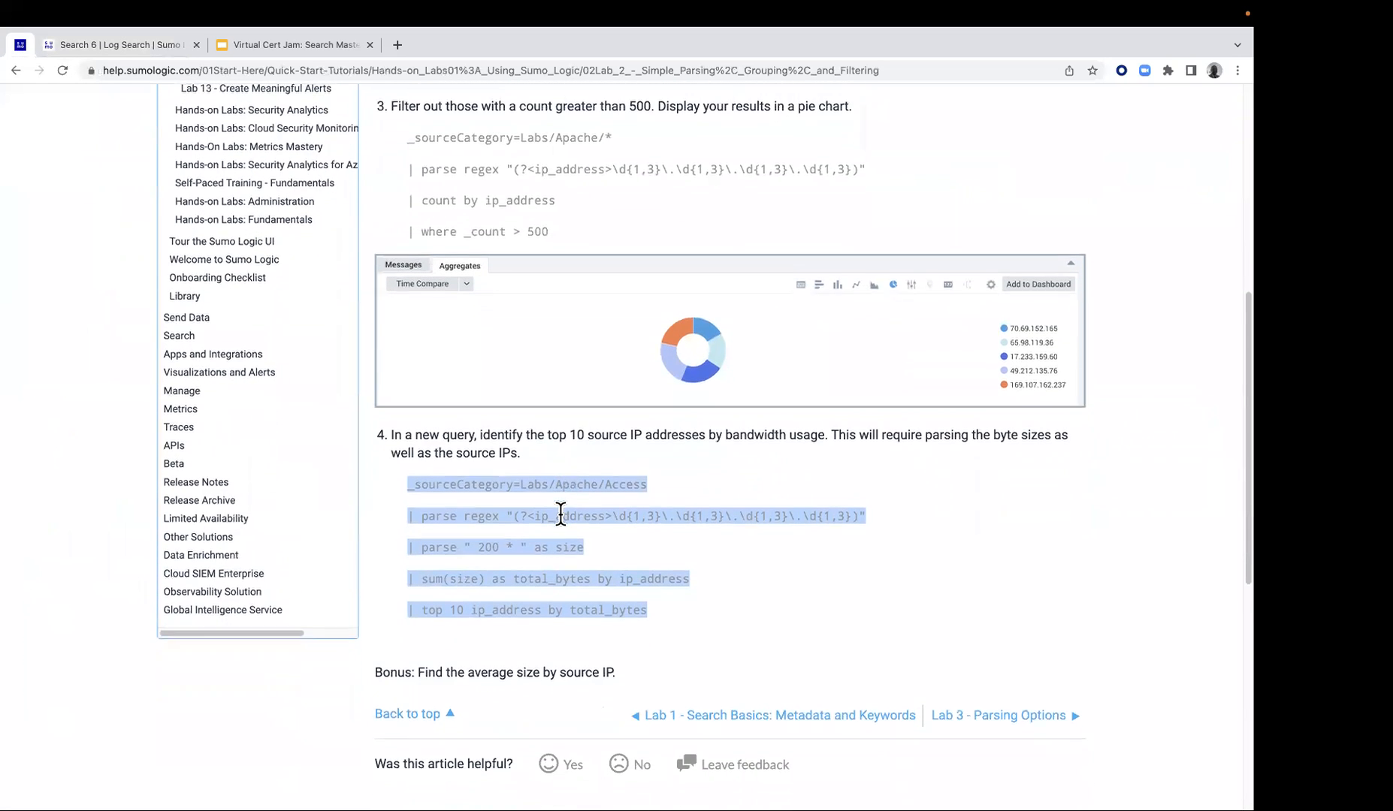
pyautogui.scroll(12, 560, 507)
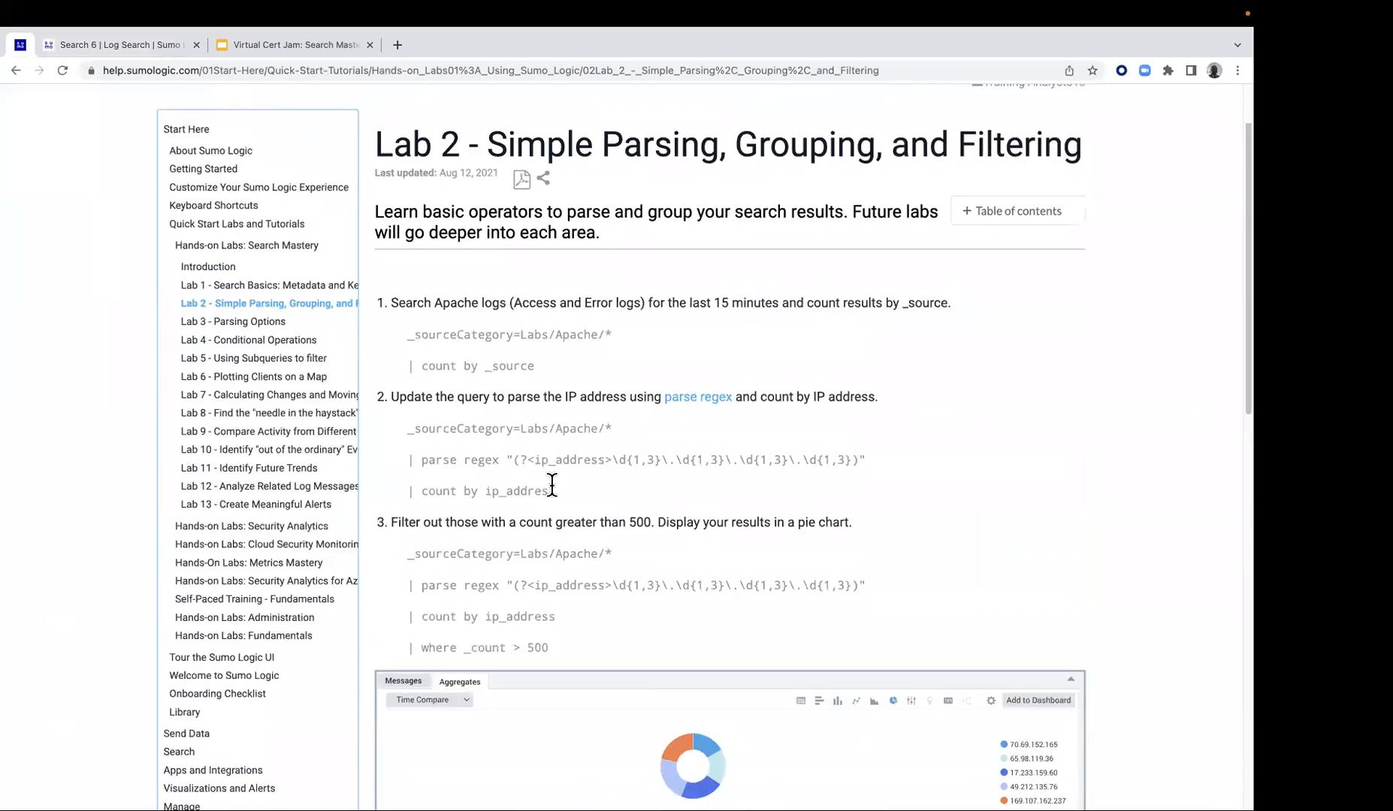
pyautogui.scroll(-6, 549, 481)
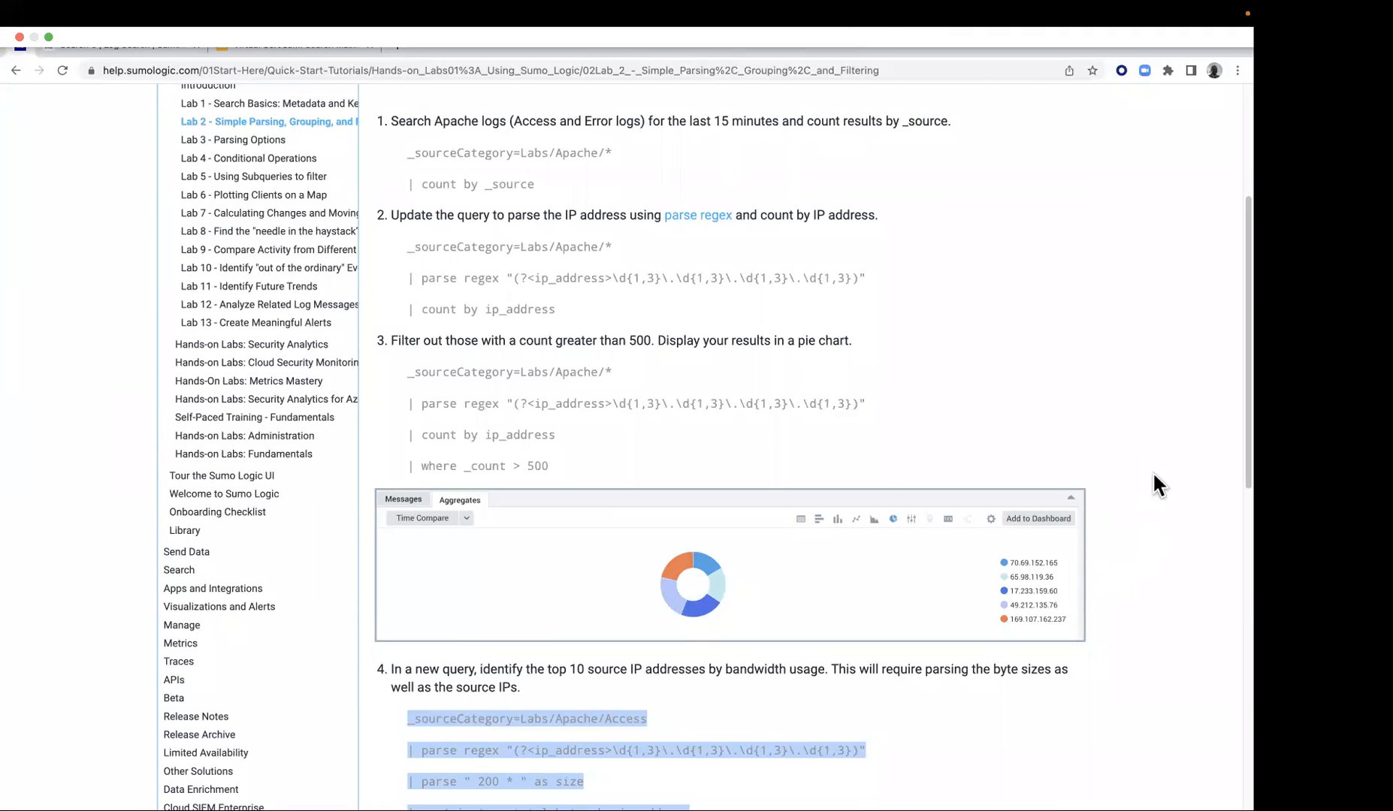
pyautogui.scroll(-2, 1023, 631)
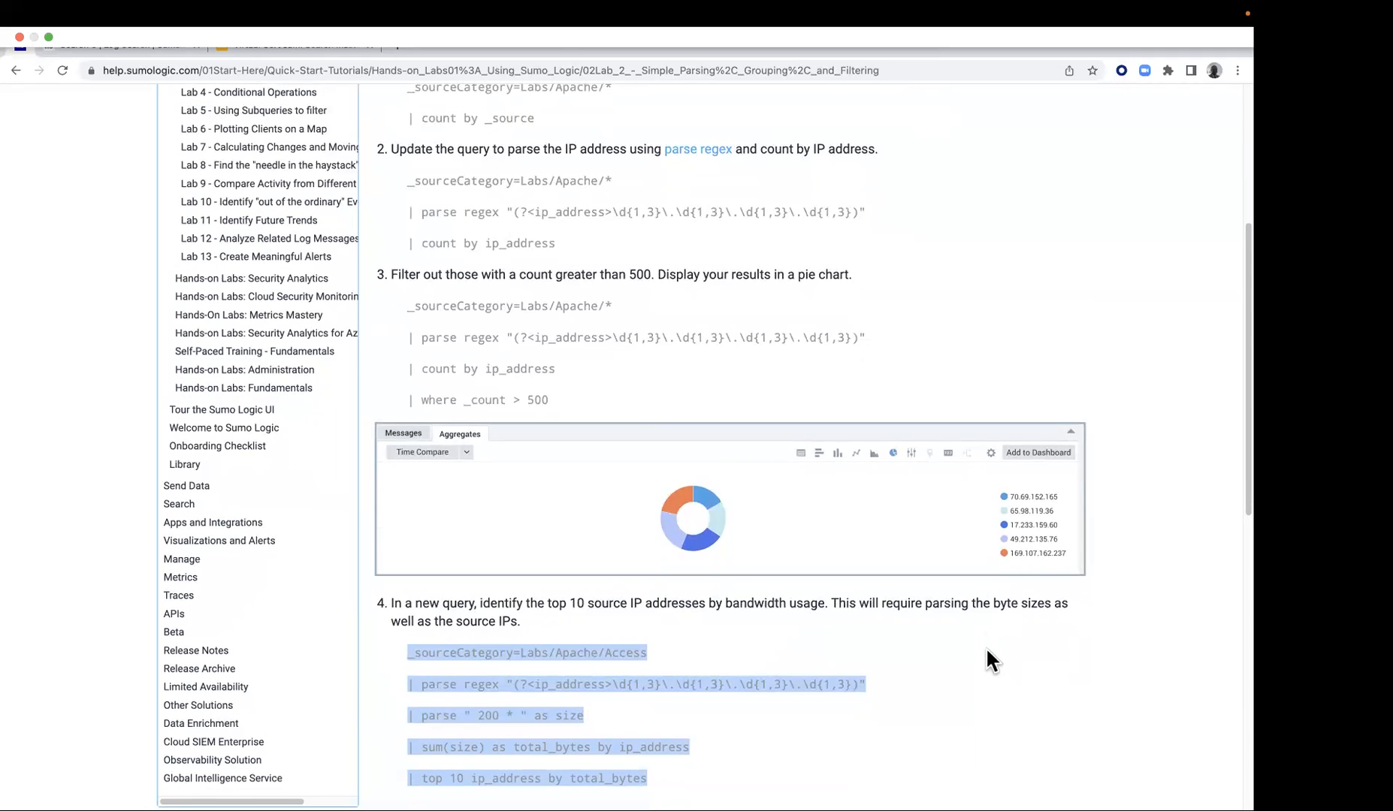
pyautogui.scroll(3, 907, 610)
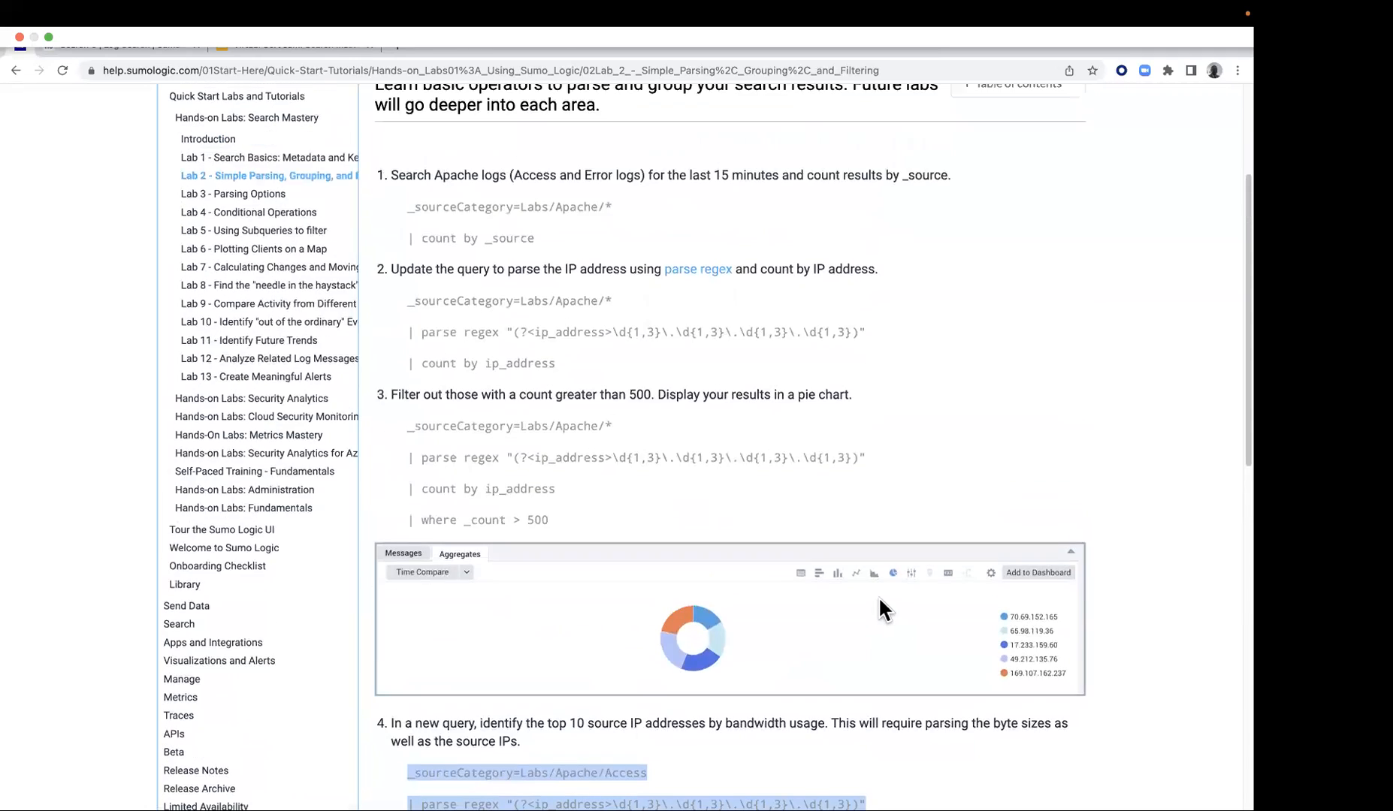
pyautogui.scroll(-2, 879, 599)
pyautogui.scroll(-6, 878, 601)
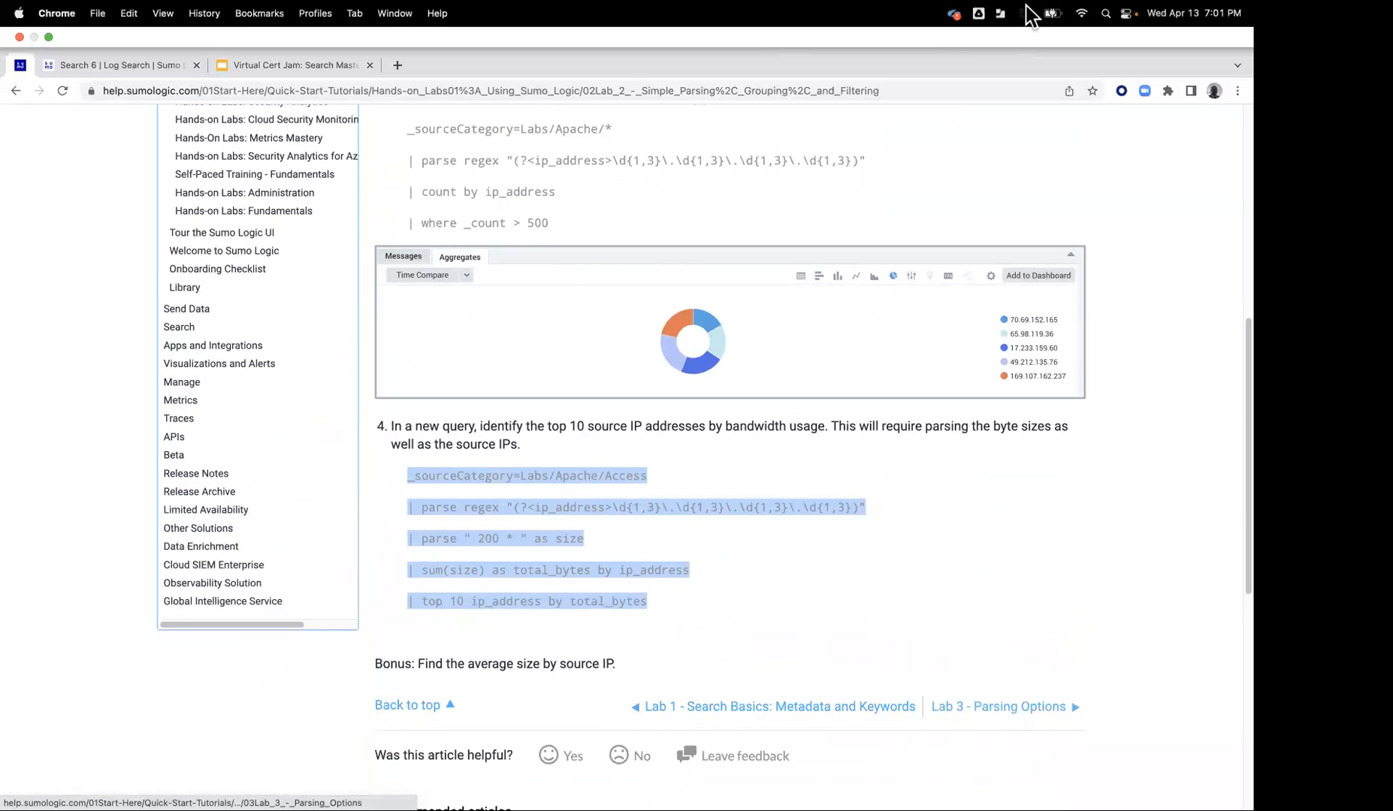
# Open the Lab 3 - Parsing Options page and copy the _sourceCategory=Labs/AWS/CloudTrail | count by awsregion query from step 1
pyautogui.click(1009, 688)
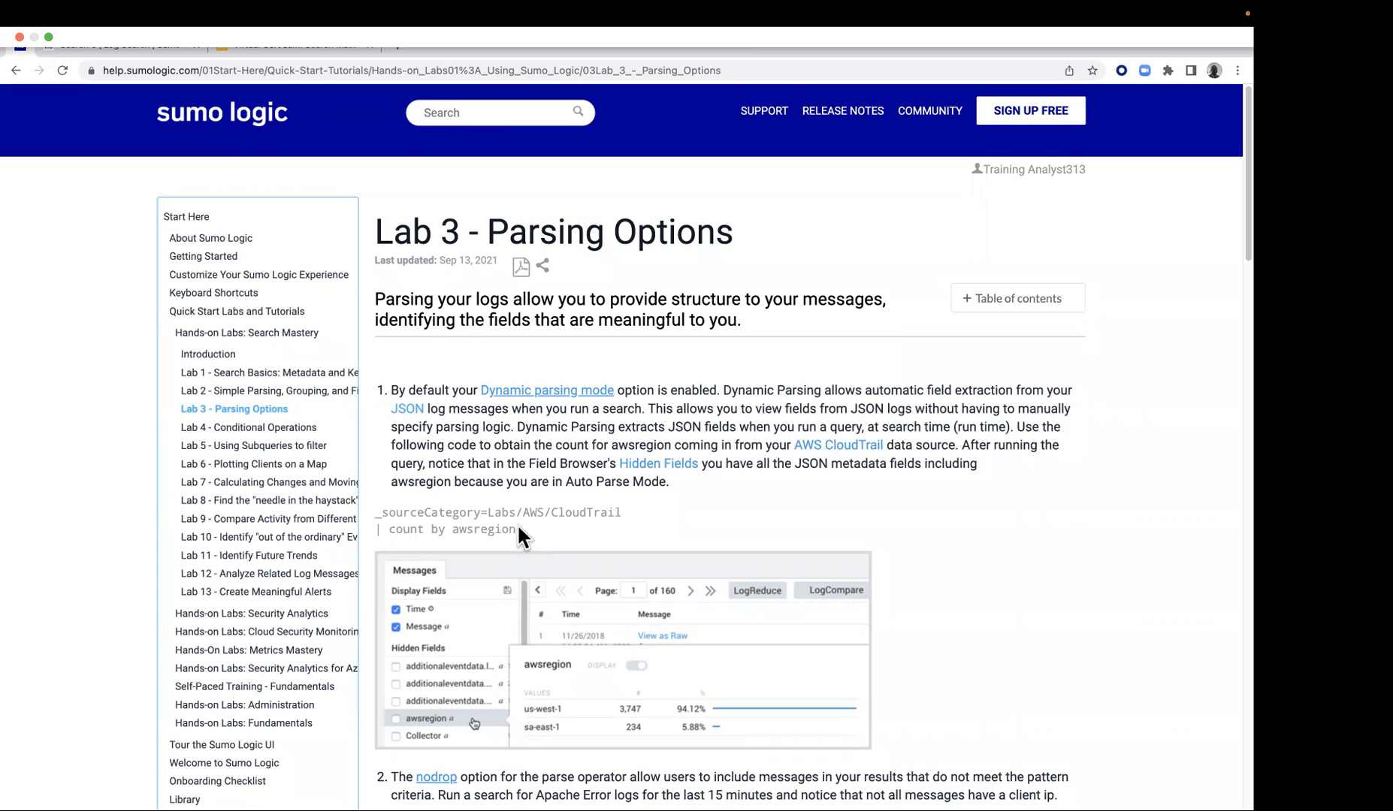
pyautogui.moveTo(376, 505); pyautogui.dragTo(526, 533)
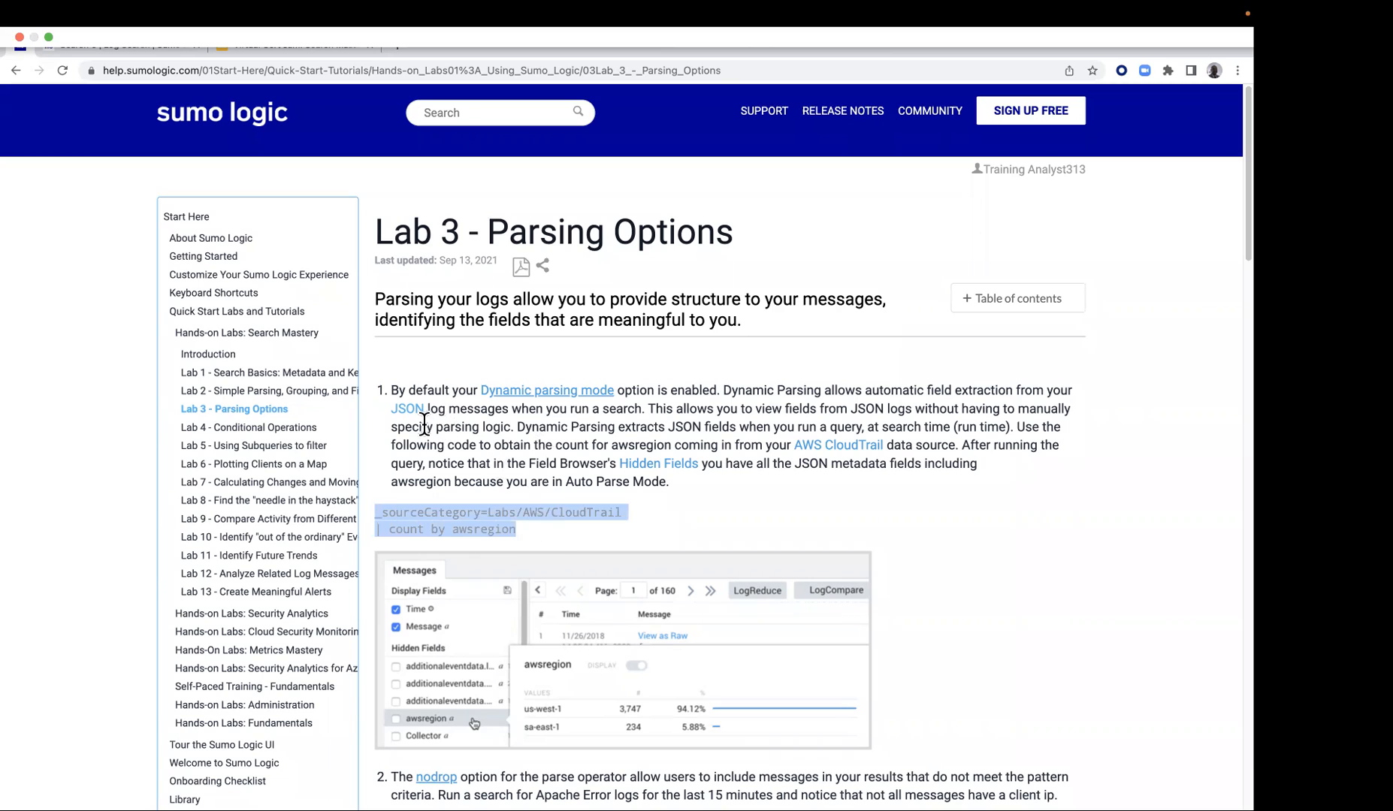
pyautogui.rightClick(442, 514)
pyautogui.click(460, 551)
pyautogui.click(155, 69)
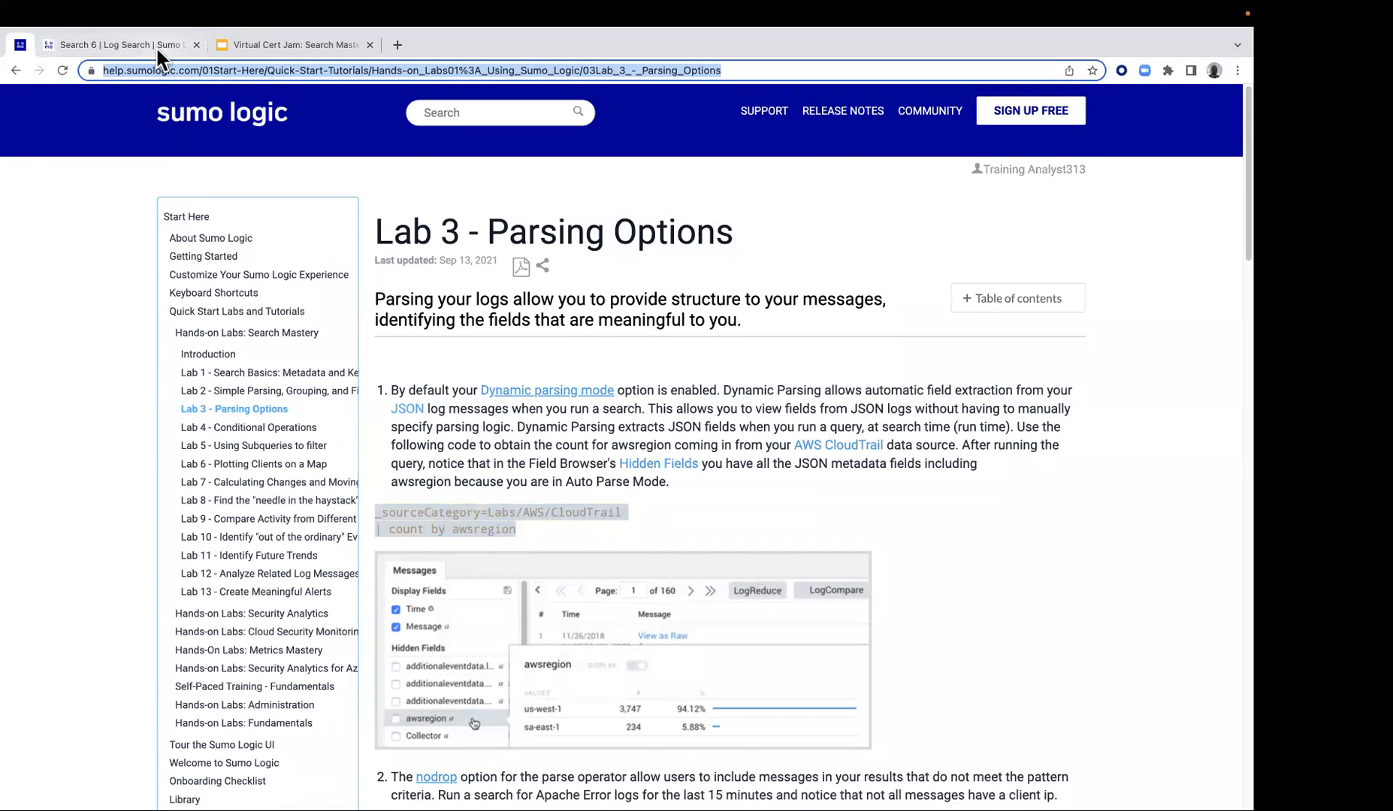
# Paste the copied CloudTrail query into a new log search in Sumo Logic and check its Auto Parse Mode setting
pyautogui.click(155, 47)
pyautogui.moveTo(899, 110)
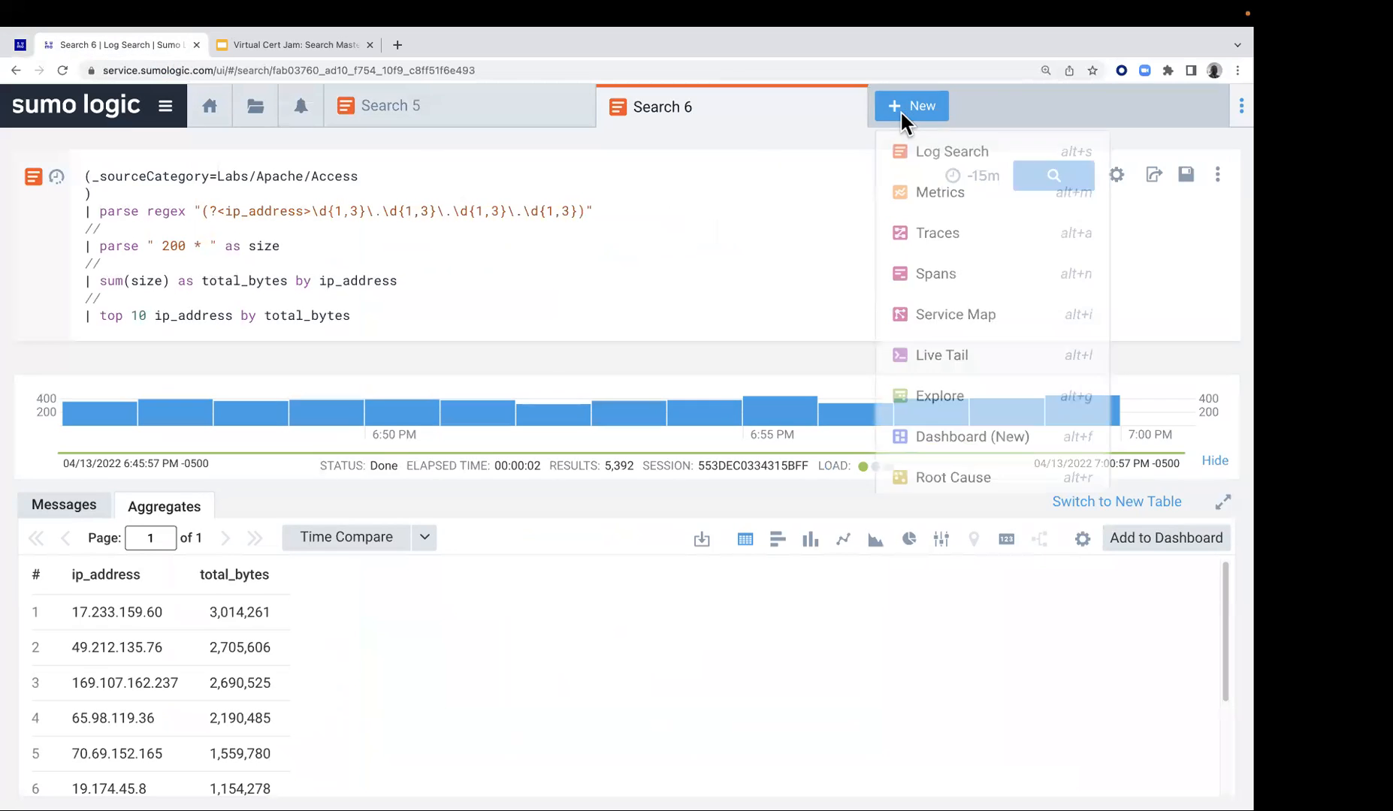
pyautogui.click(920, 148)
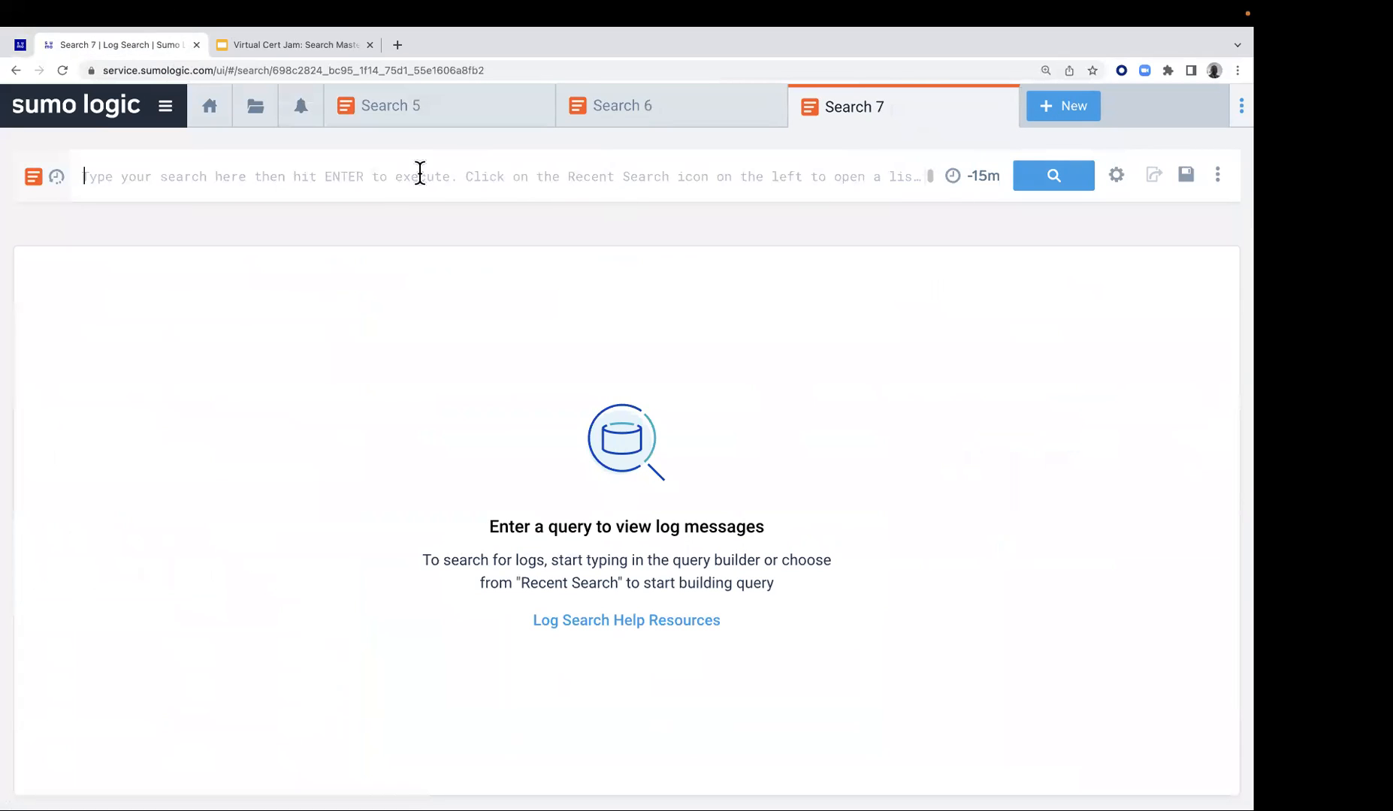
pyautogui.click(414, 174)
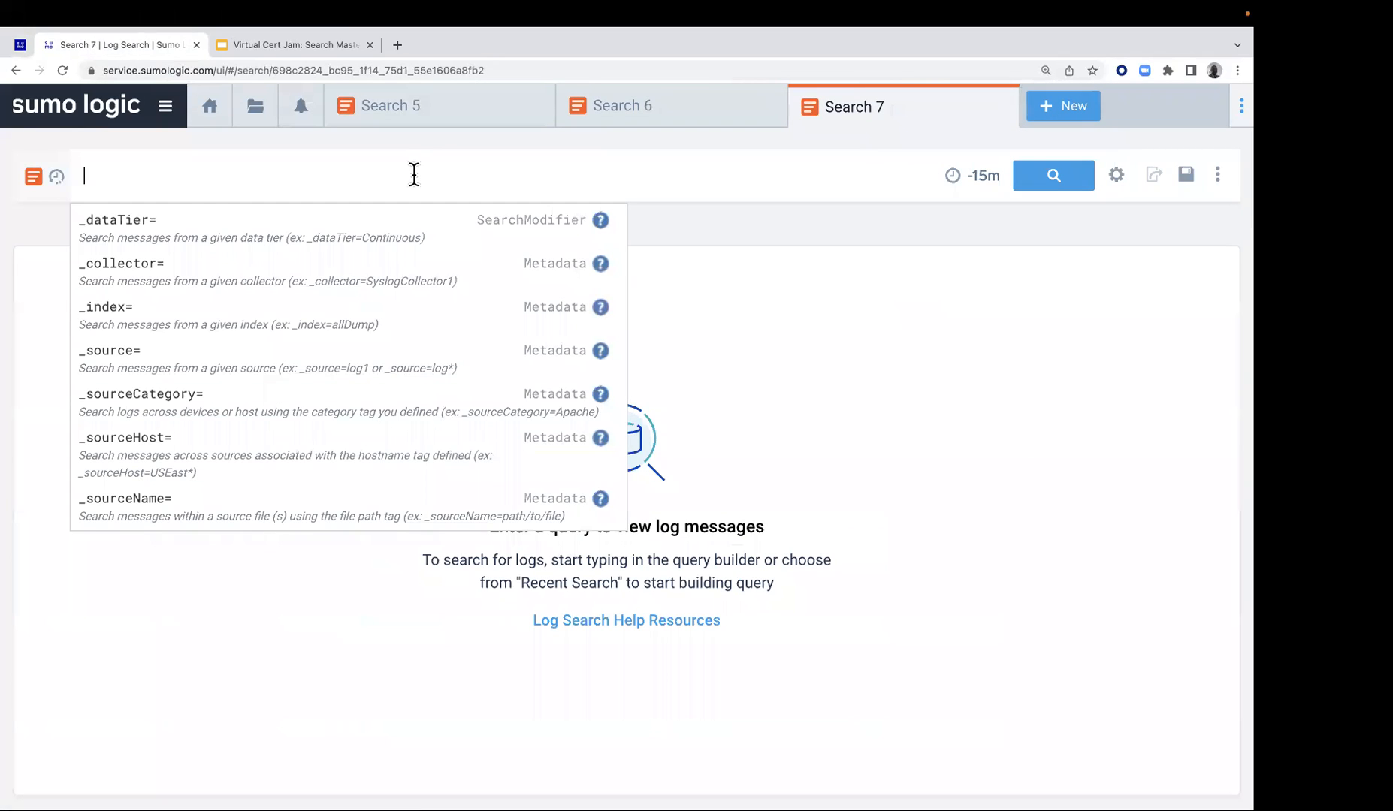
pyautogui.press('super+v')
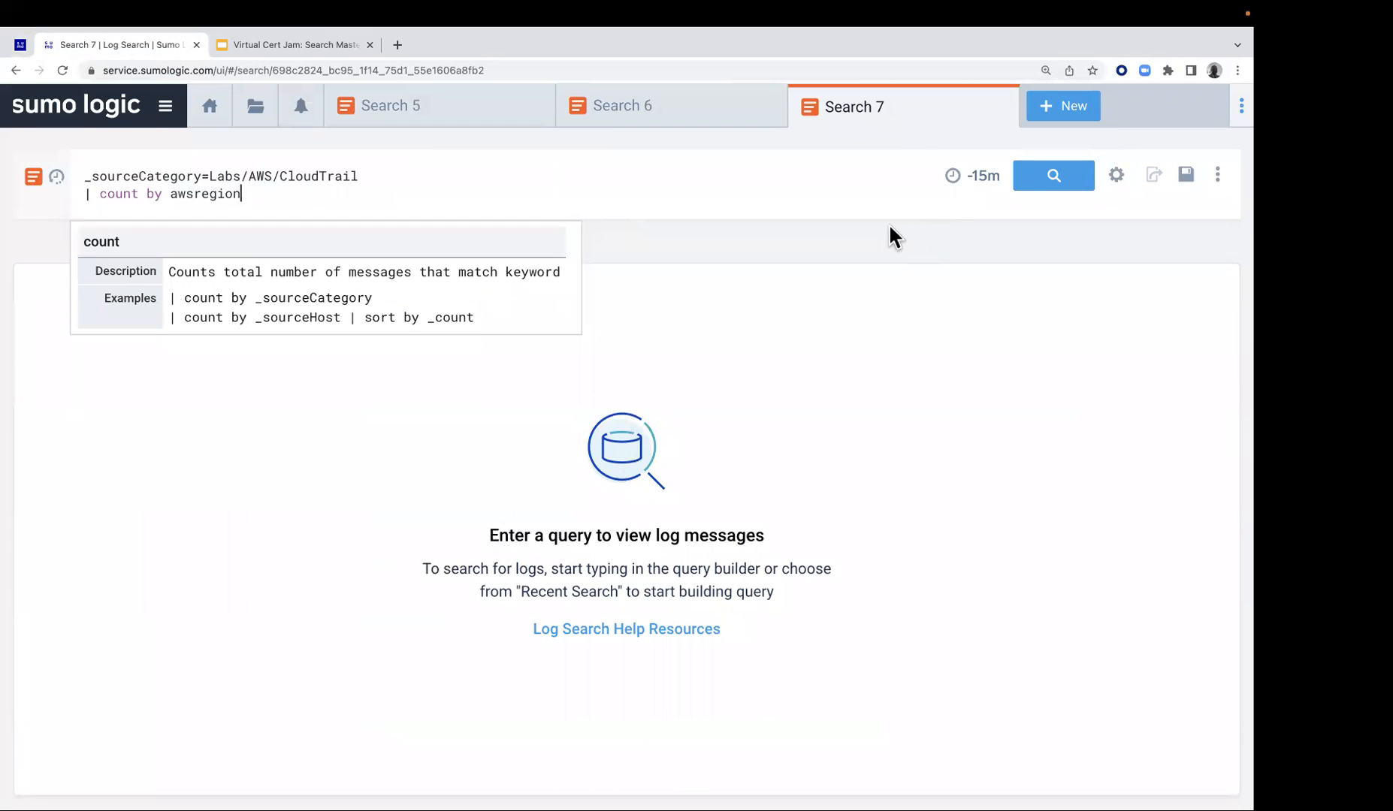
pyautogui.click(1115, 175)
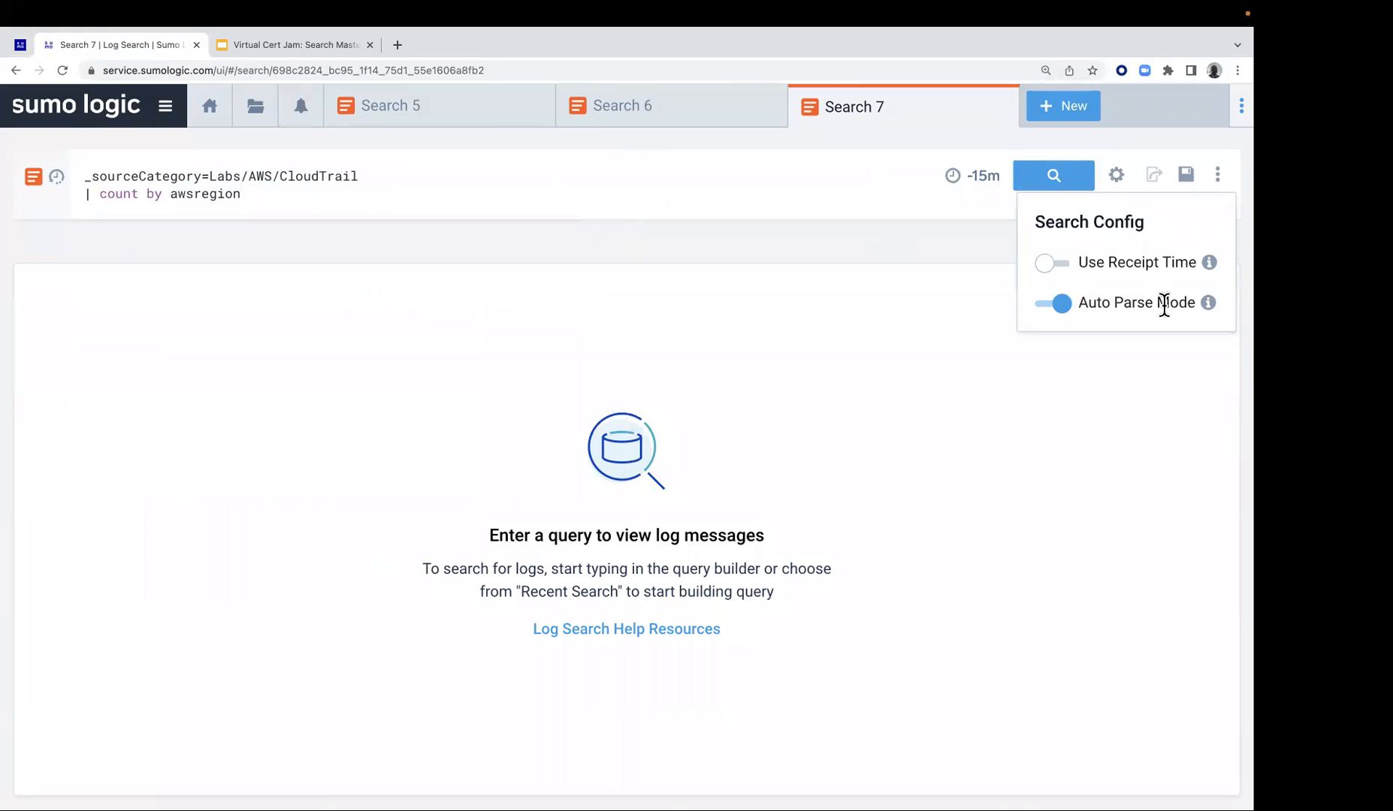
# Comment out the count by awsregion line with // and run the search
pyautogui.click(83, 192)
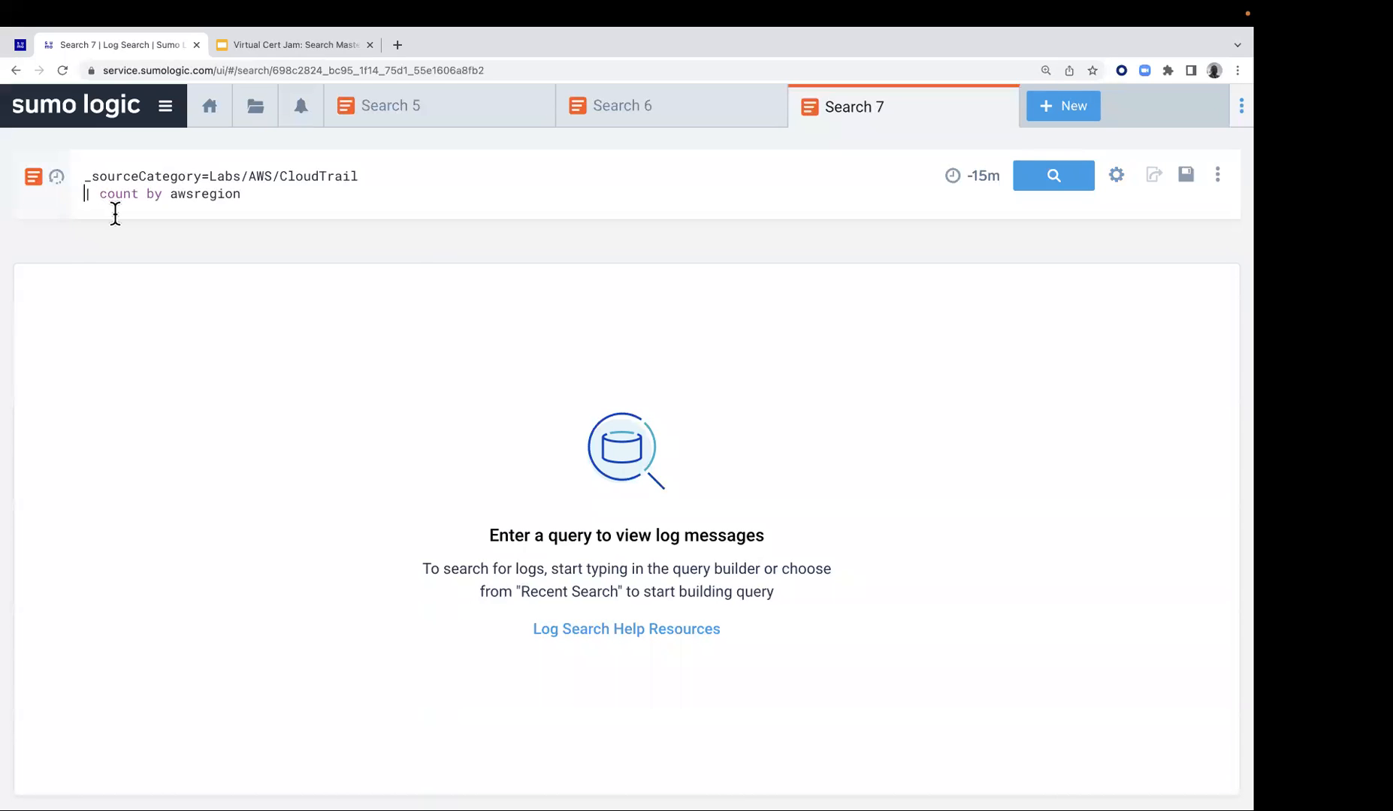
pyautogui.write('//')
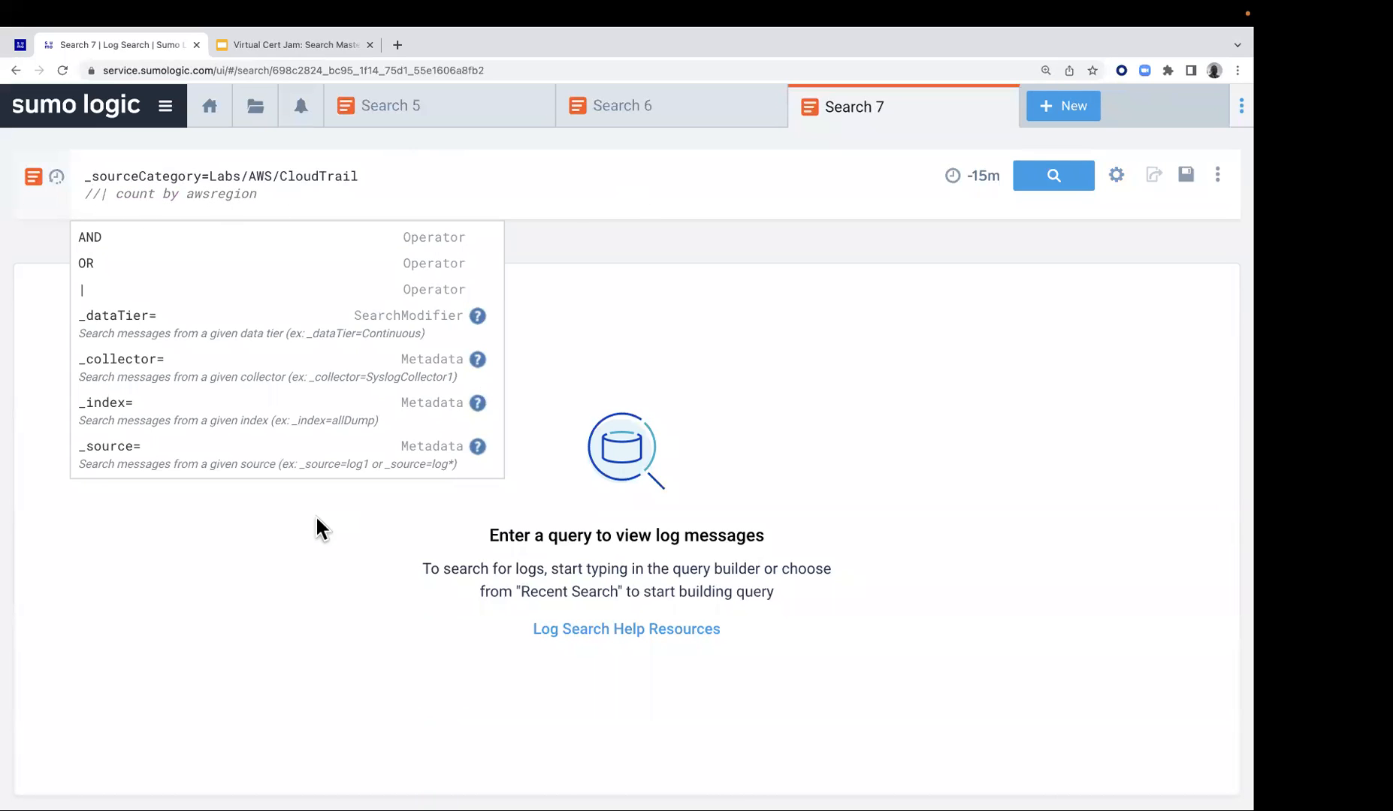
pyautogui.click(1043, 184)
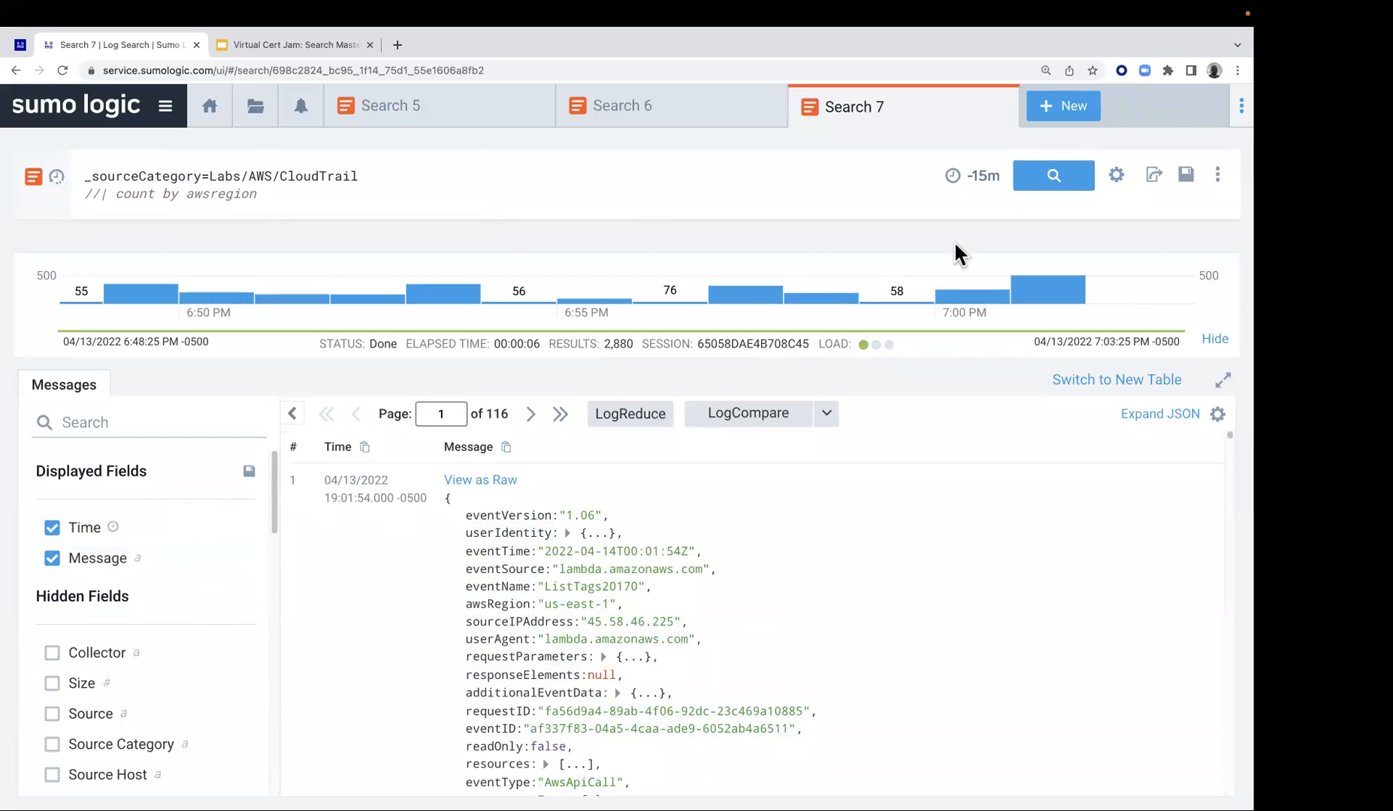
# Recheck the Auto Parse Mode setting, then examine the hidden fields and the expanded userIdentity JSON in the first message
pyautogui.click(1115, 176)
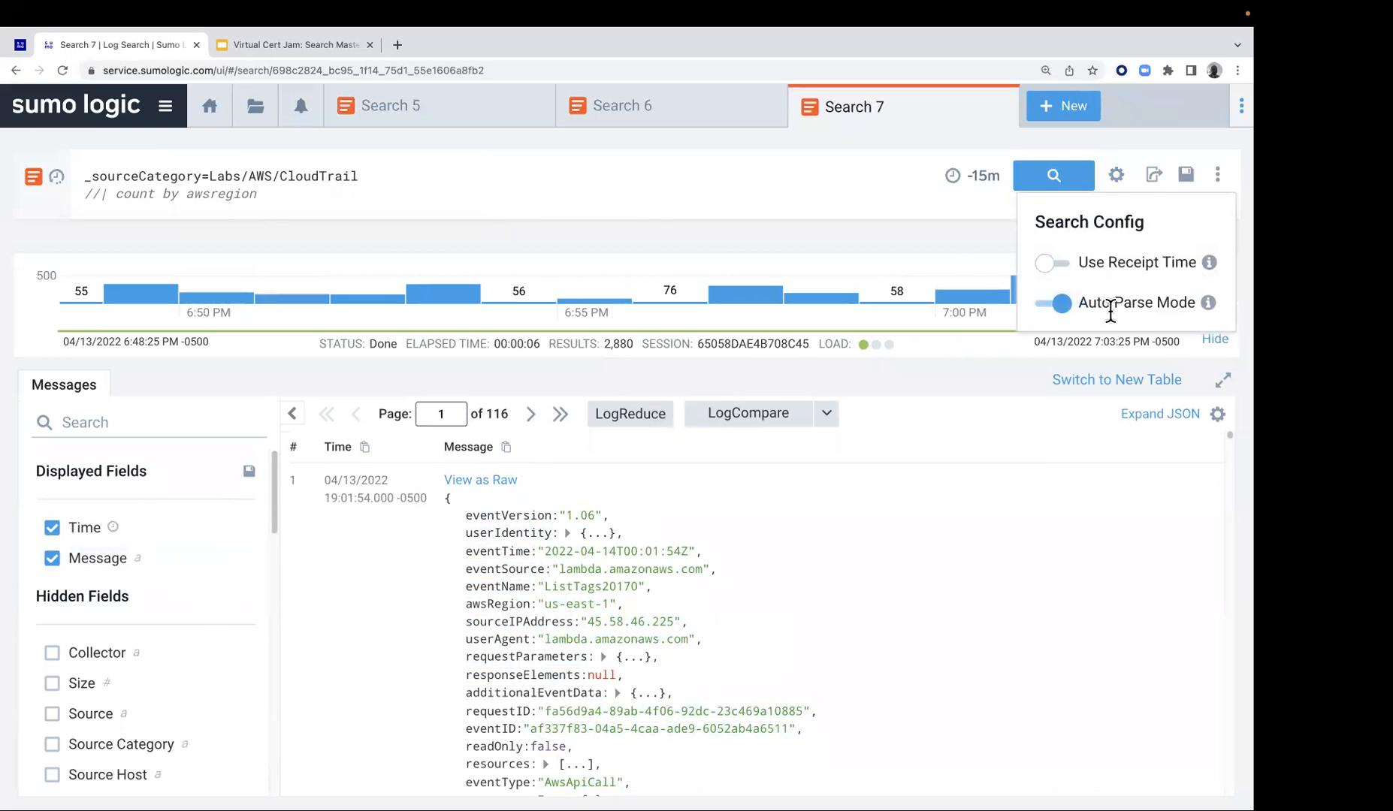
pyautogui.click(1112, 177)
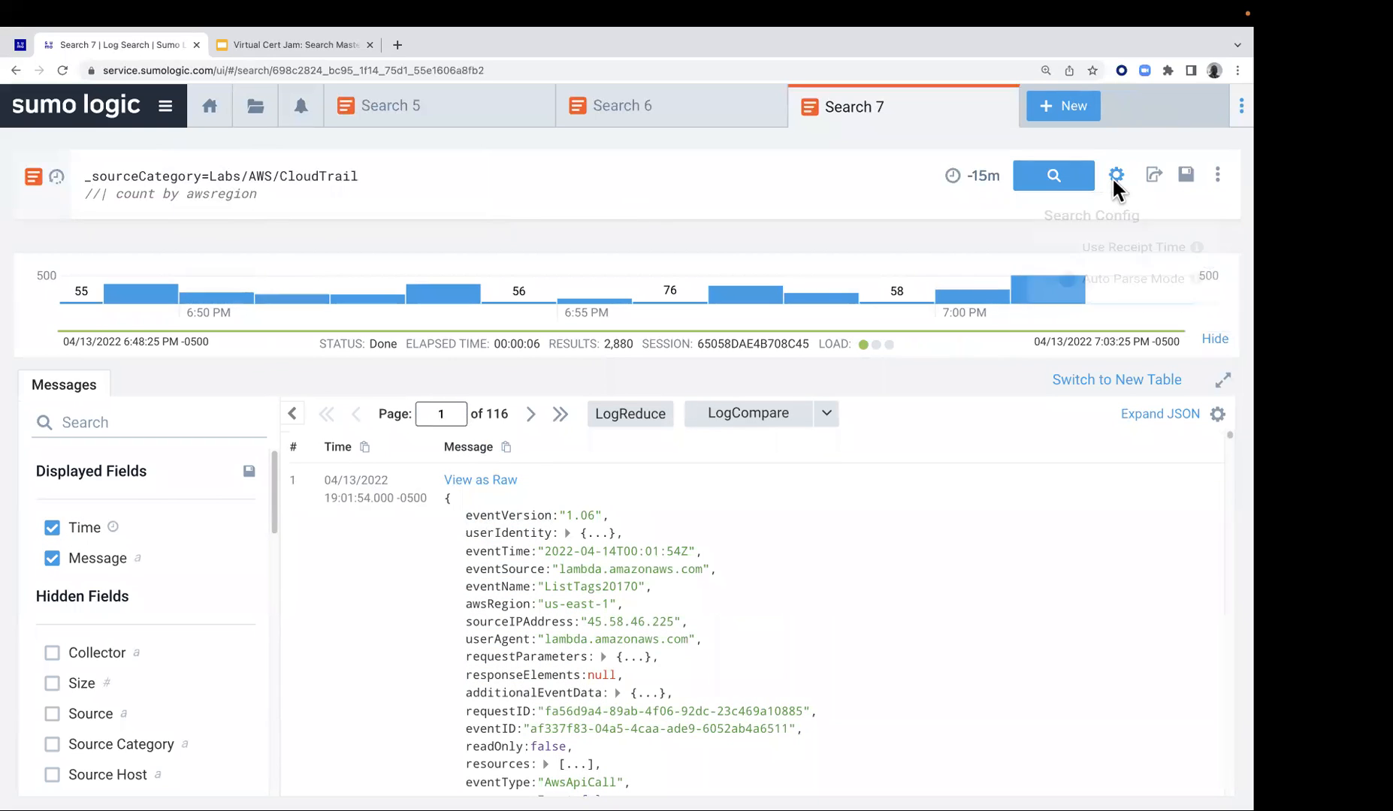
pyautogui.scroll(-6, 124, 676)
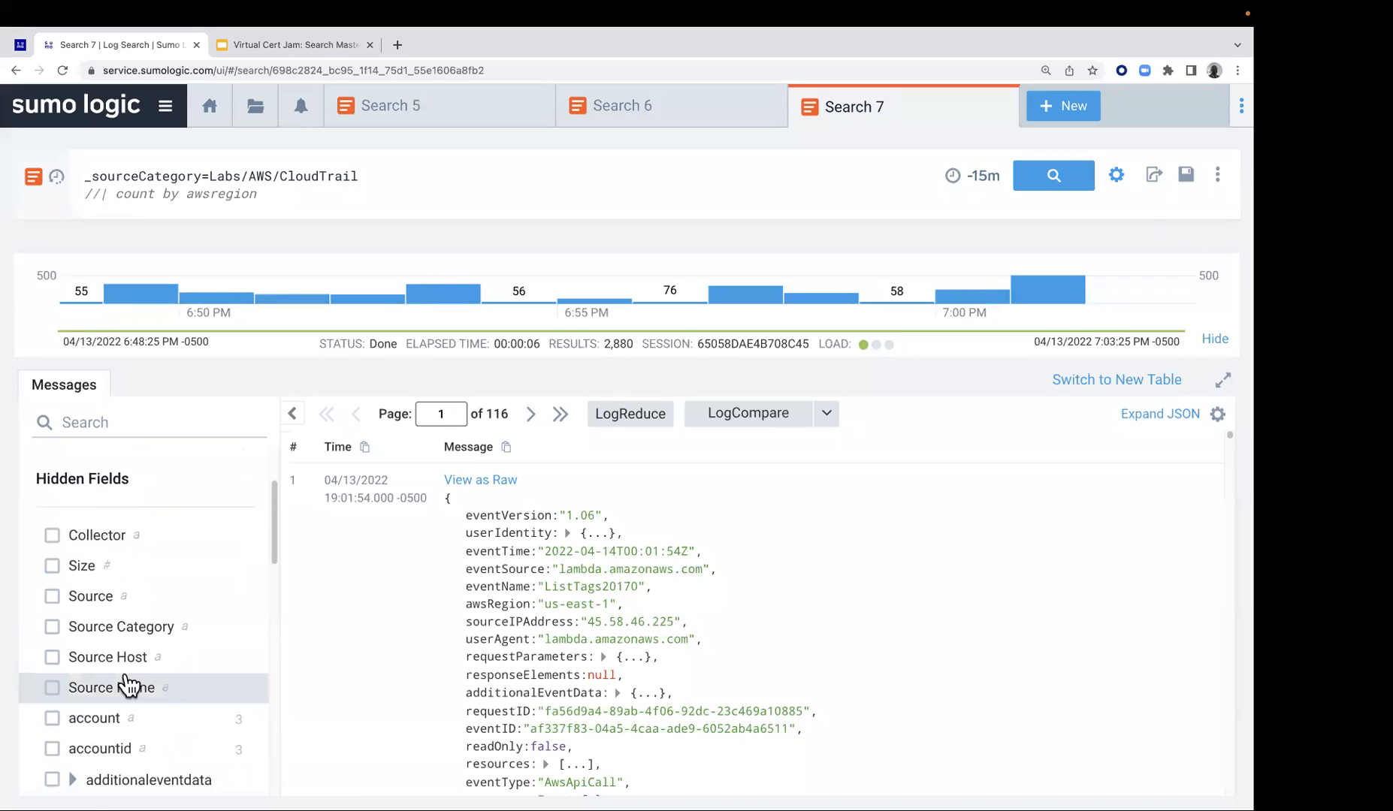
pyautogui.scroll(-4, 150, 698)
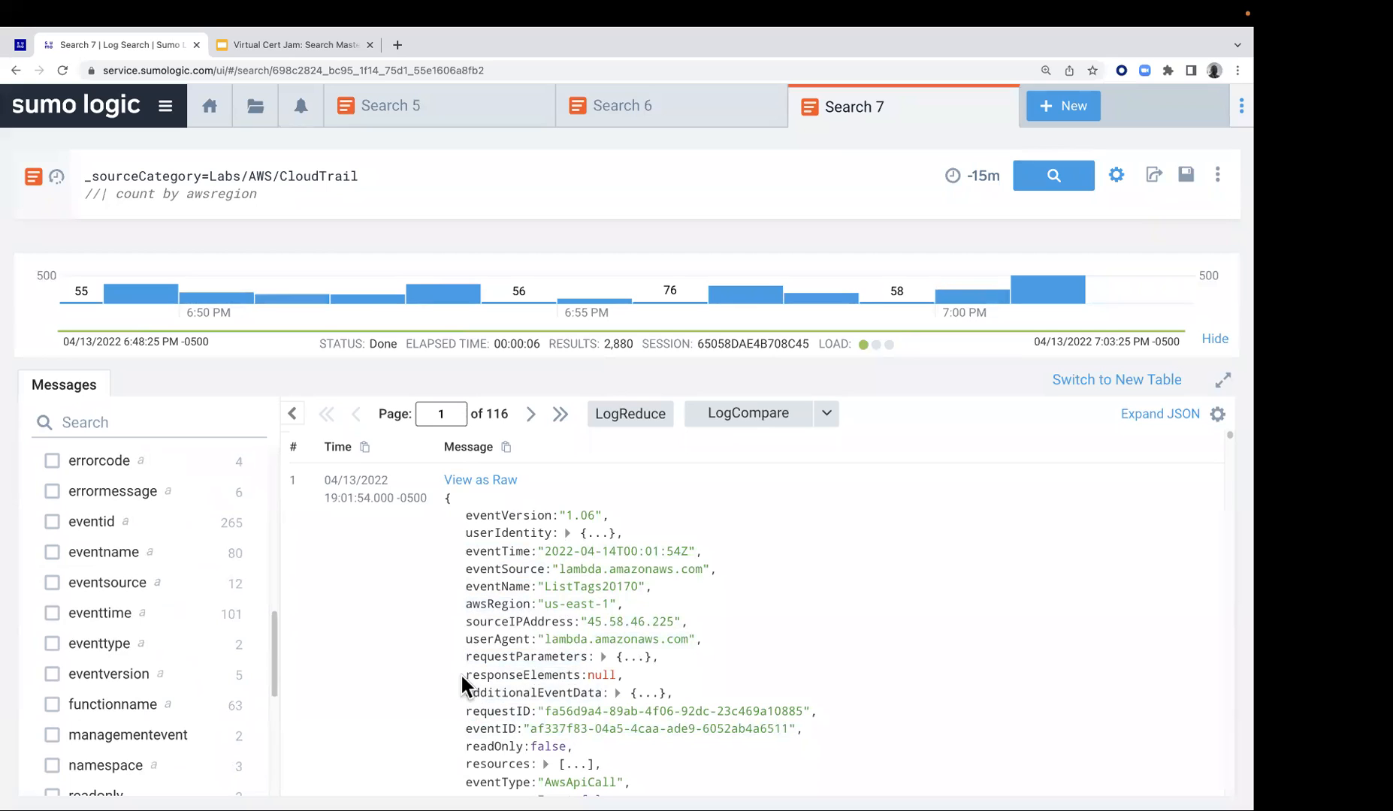
pyautogui.click(568, 533)
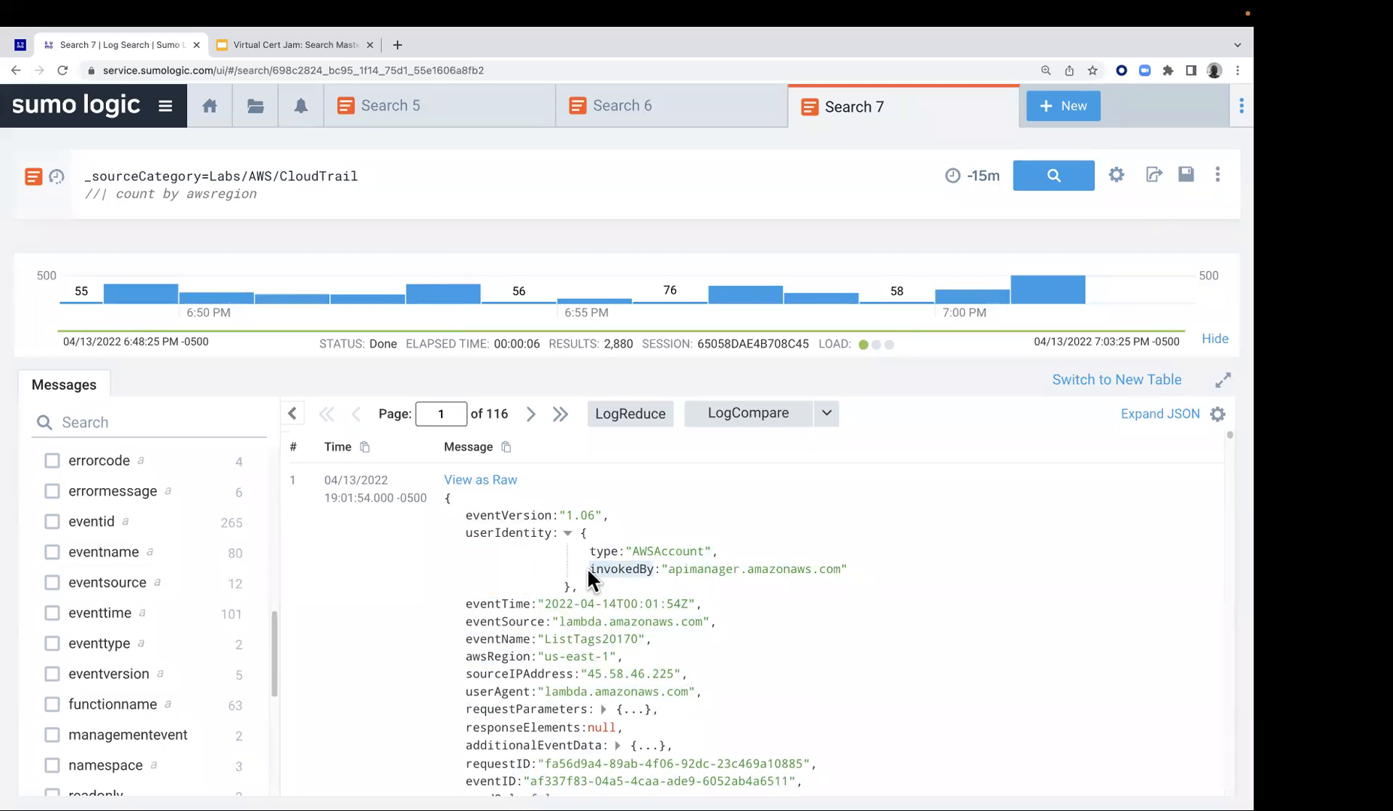
pyautogui.scroll(-5, 109, 627)
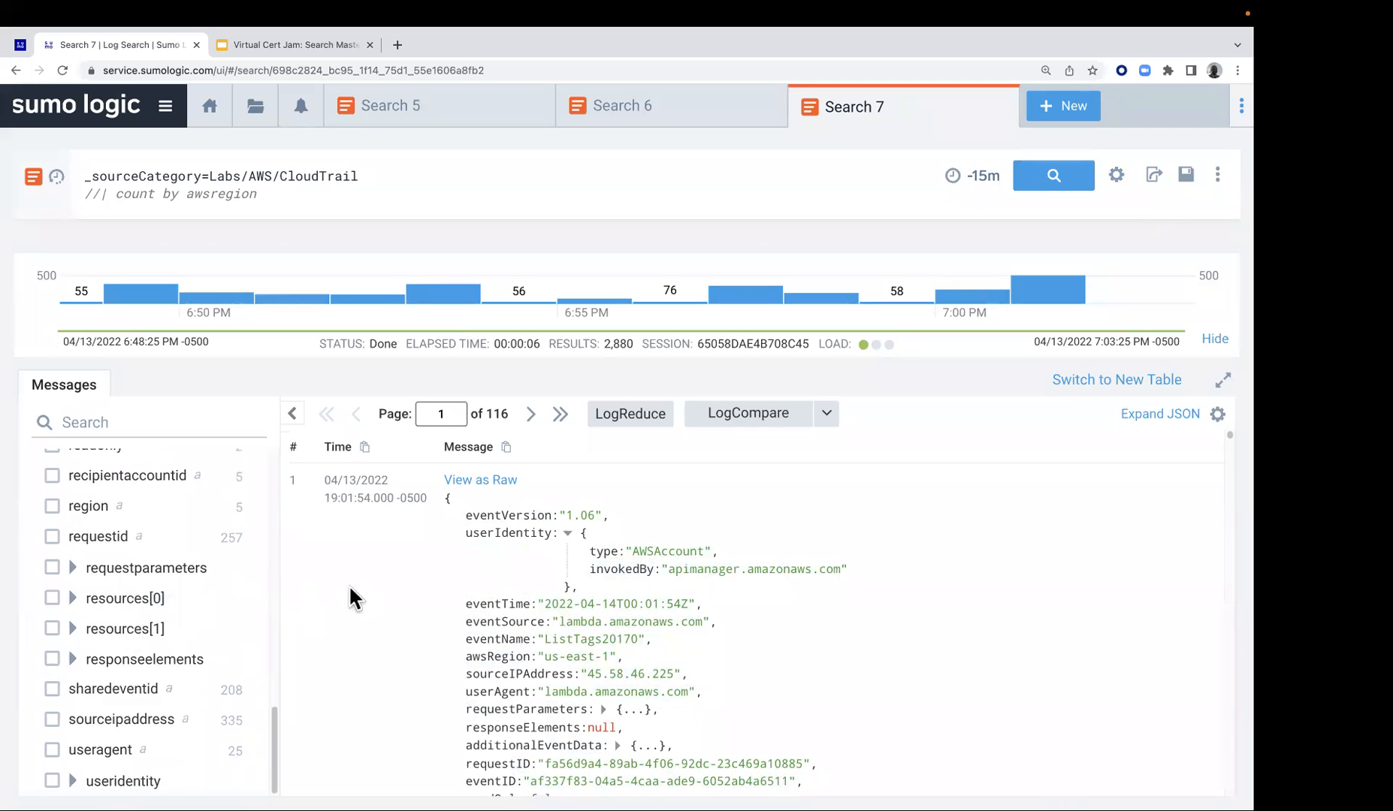
# Expand useridentity in the hidden fields to view its nested fields, and collapse it again
pyautogui.click(131, 779)
pyautogui.scroll(-3, 139, 755)
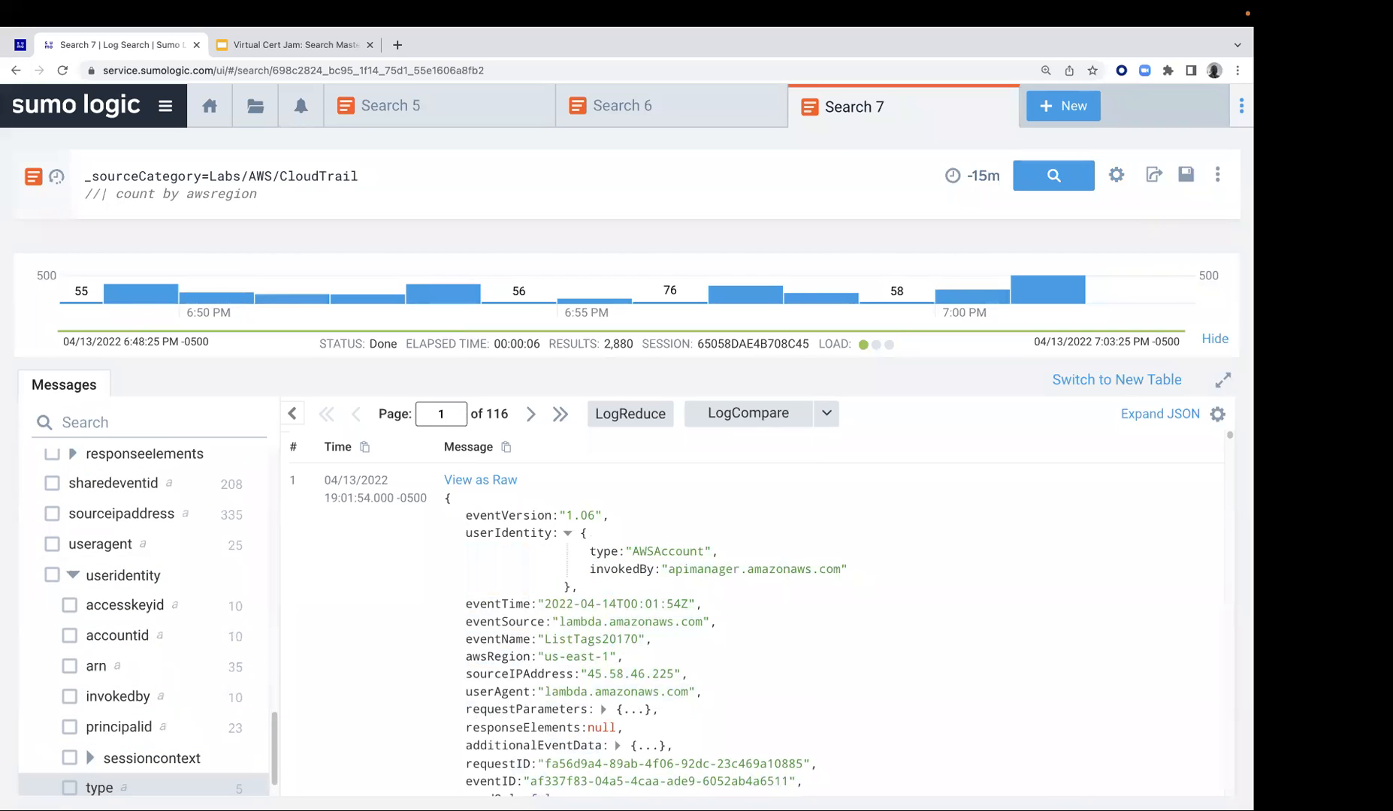
pyautogui.click(84, 577)
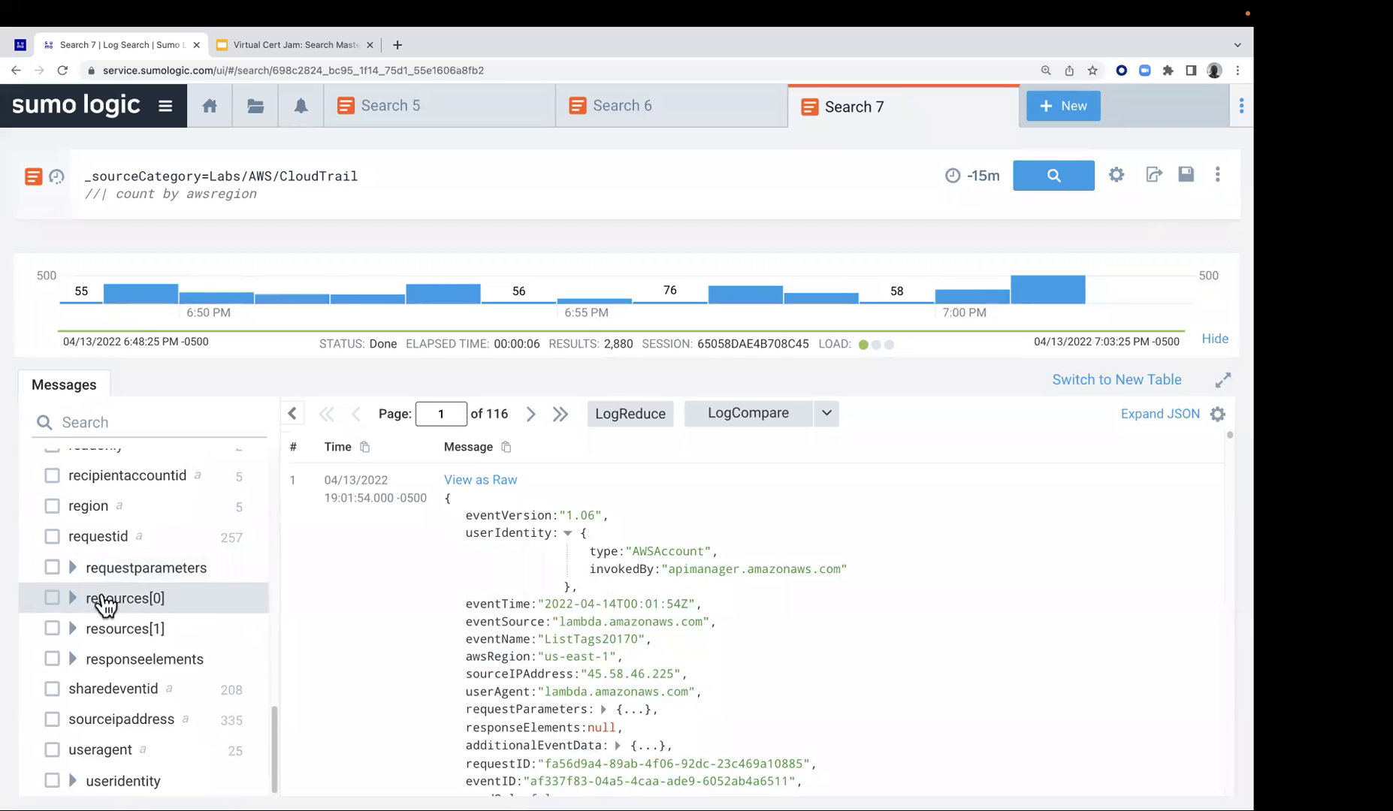
# Rerun the CloudTrail search with Auto Parse Mode turned off, and examine the first message's userIdentity JSON and the hidden fields
pyautogui.click(1116, 177)
pyautogui.click(1054, 307)
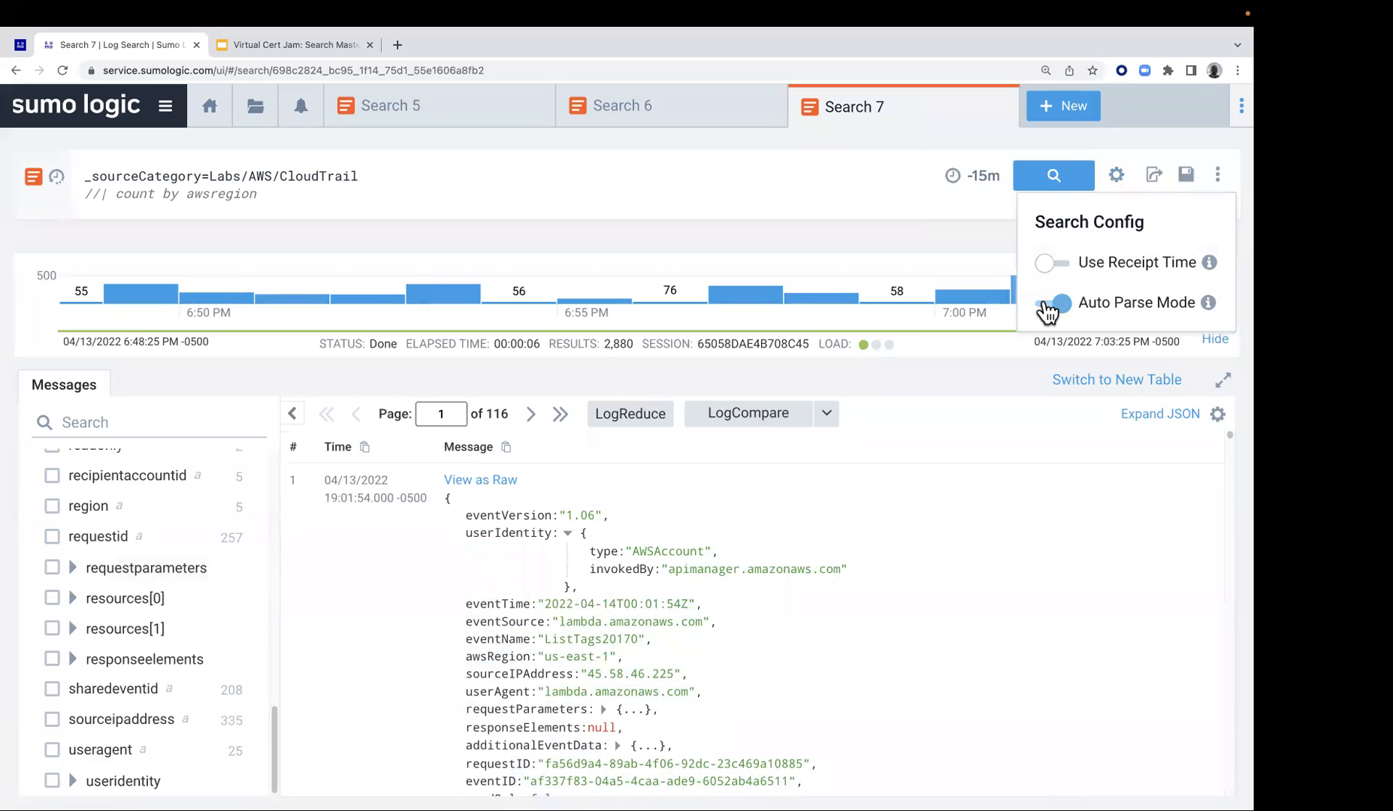
pyautogui.click(1056, 180)
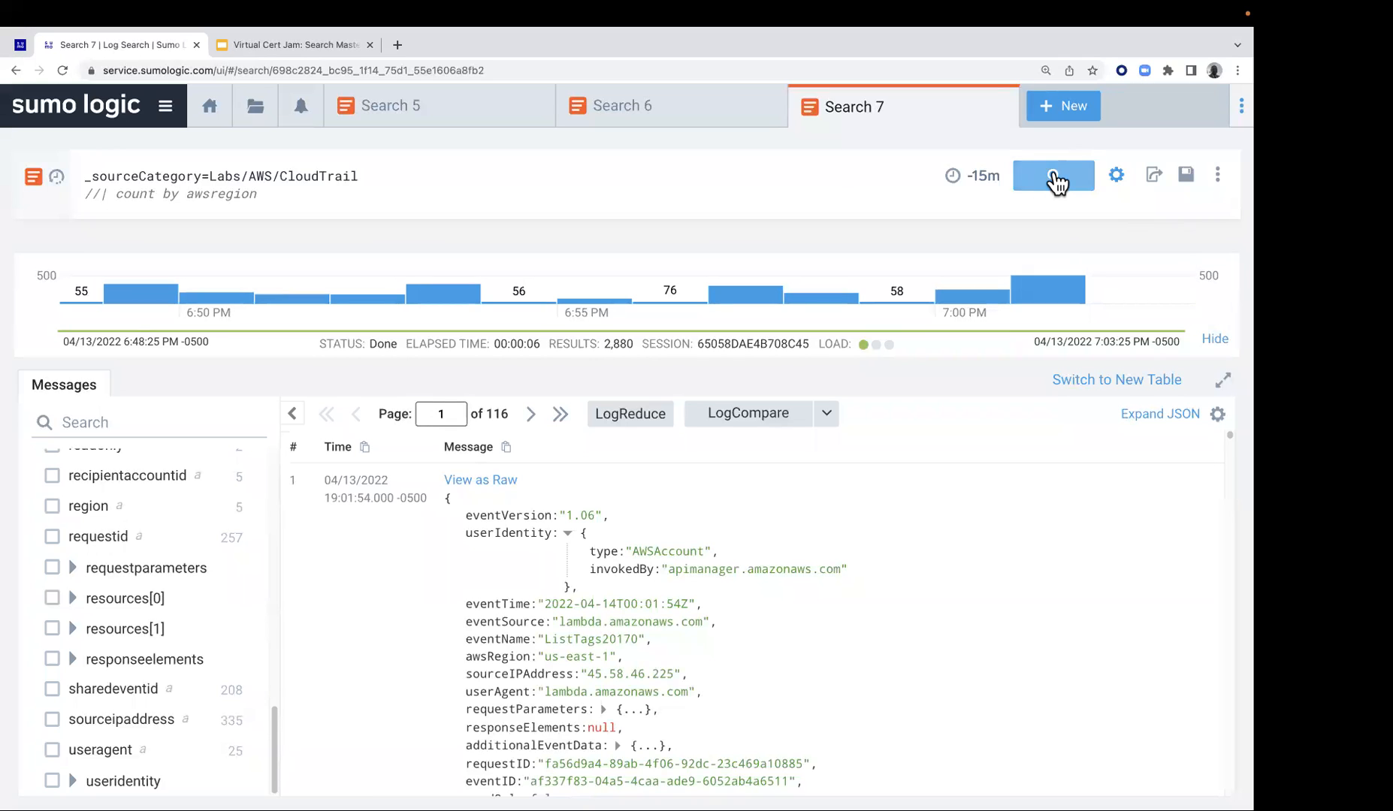
pyautogui.click(1055, 180)
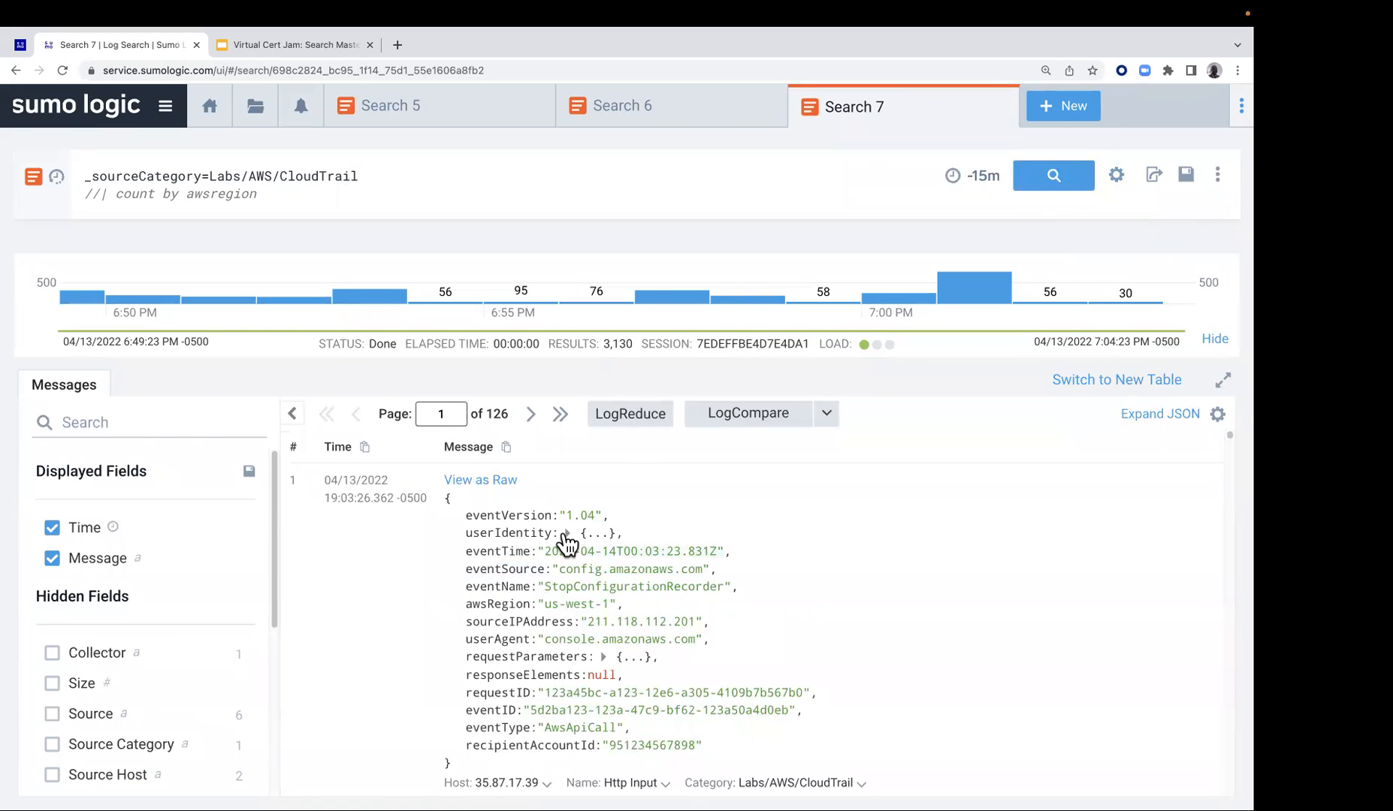
pyautogui.click(565, 535)
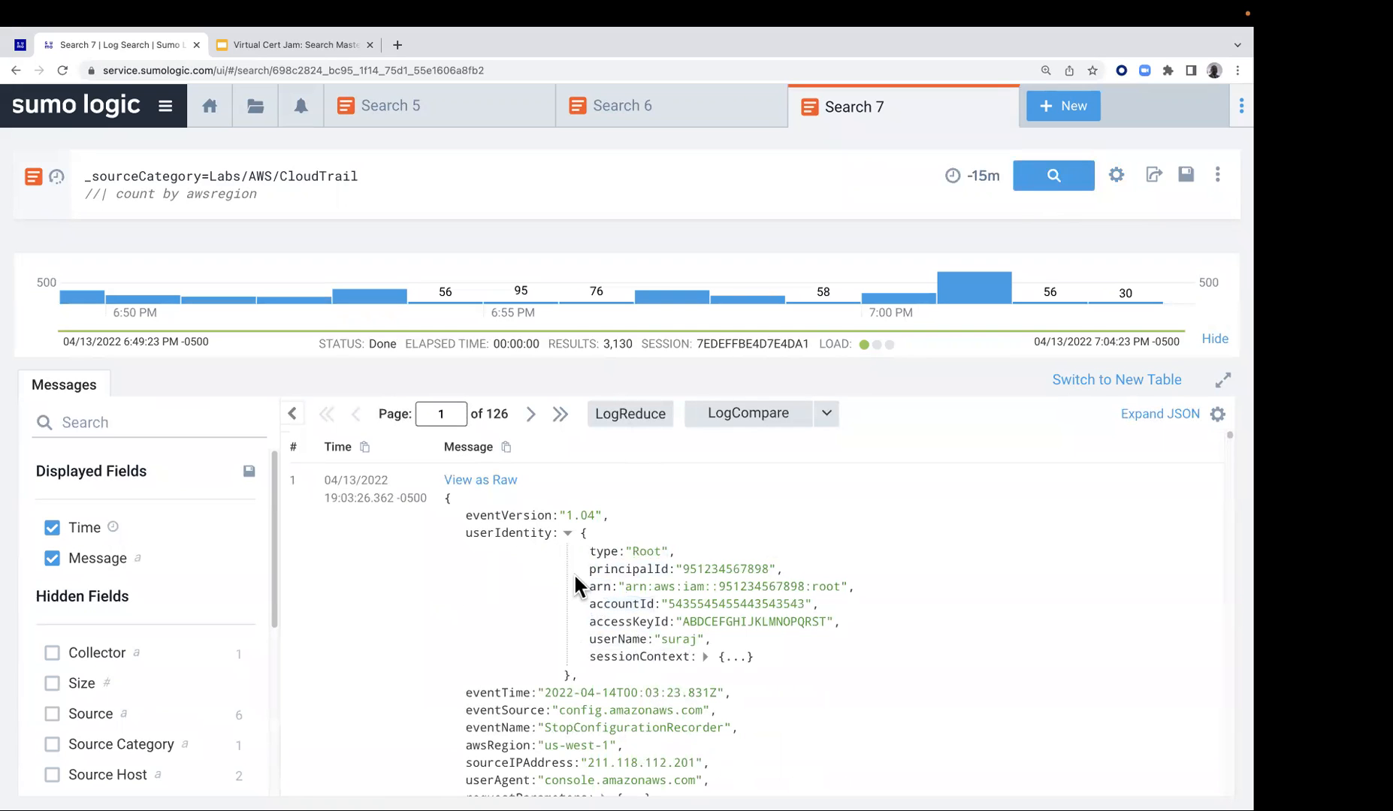
pyautogui.scroll(-5, 256, 621)
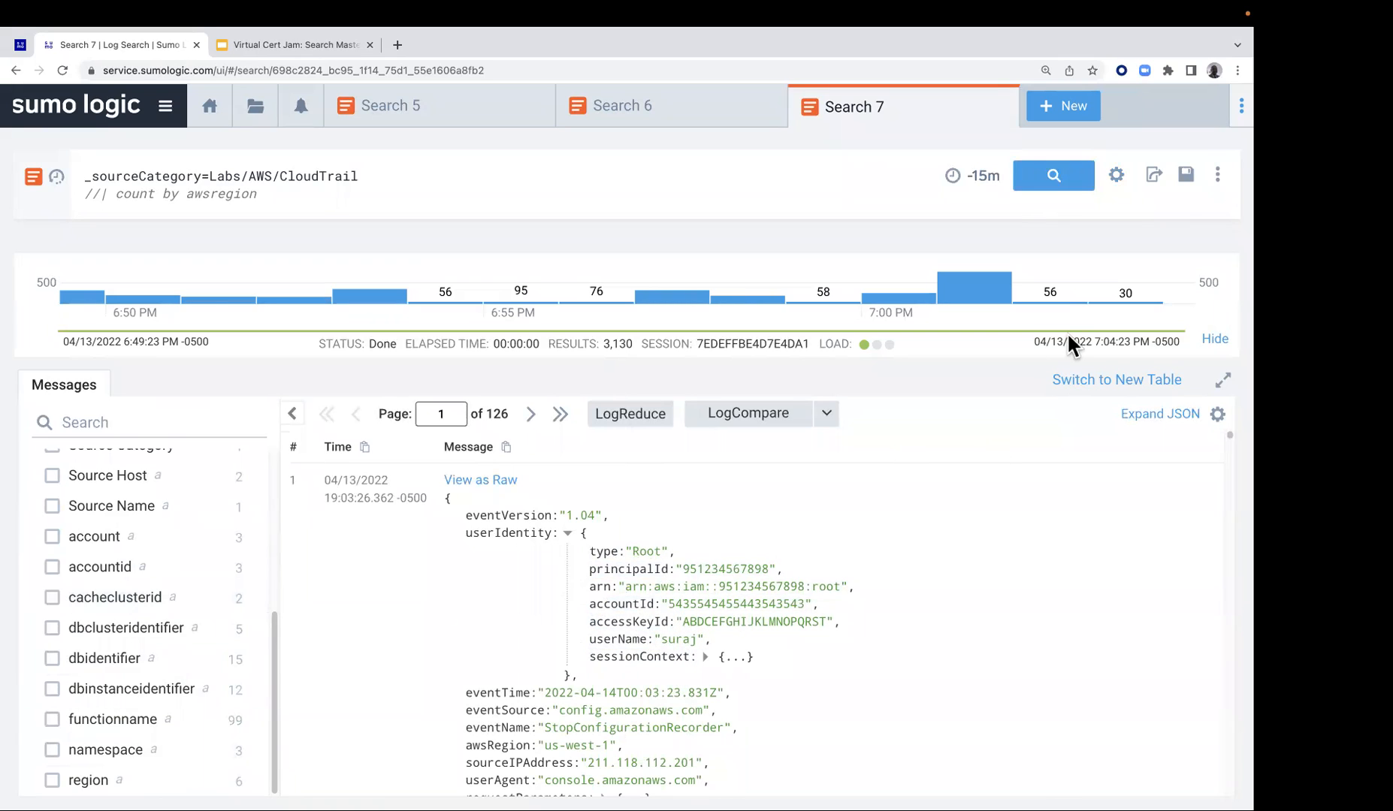
# Turn Auto Parse Mode back on and rerun the CloudTrail search
pyautogui.click(1115, 180)
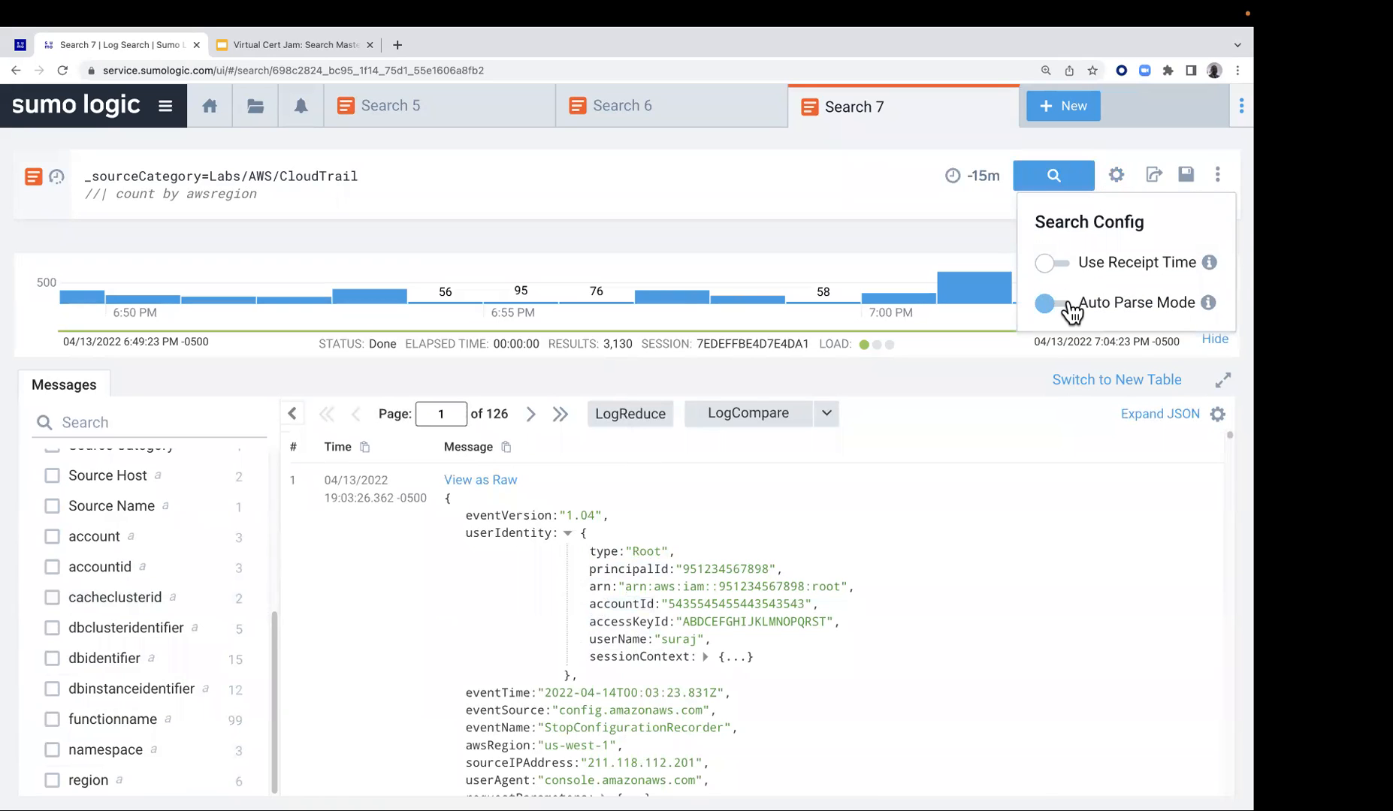
pyautogui.click(1072, 311)
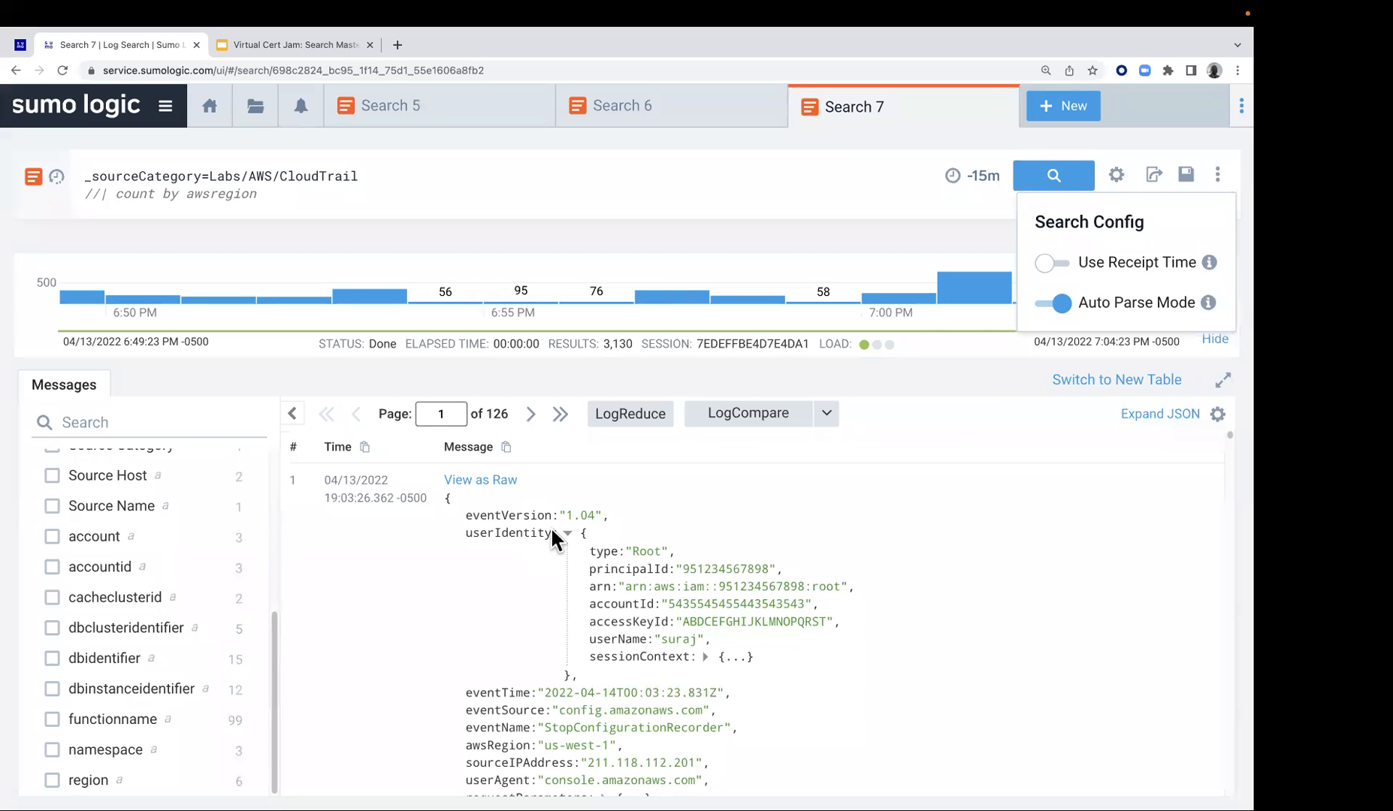
pyautogui.click(1039, 176)
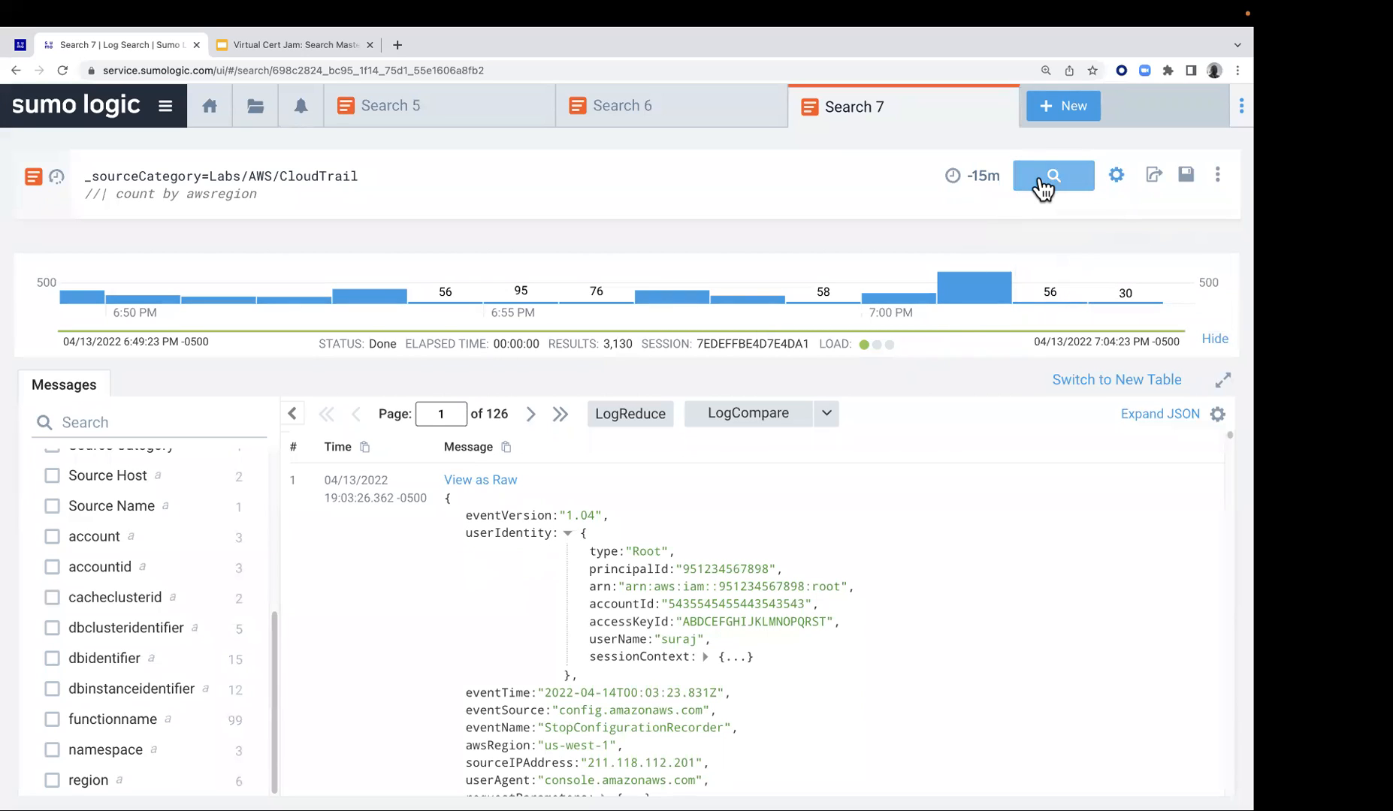
pyautogui.click(1043, 181)
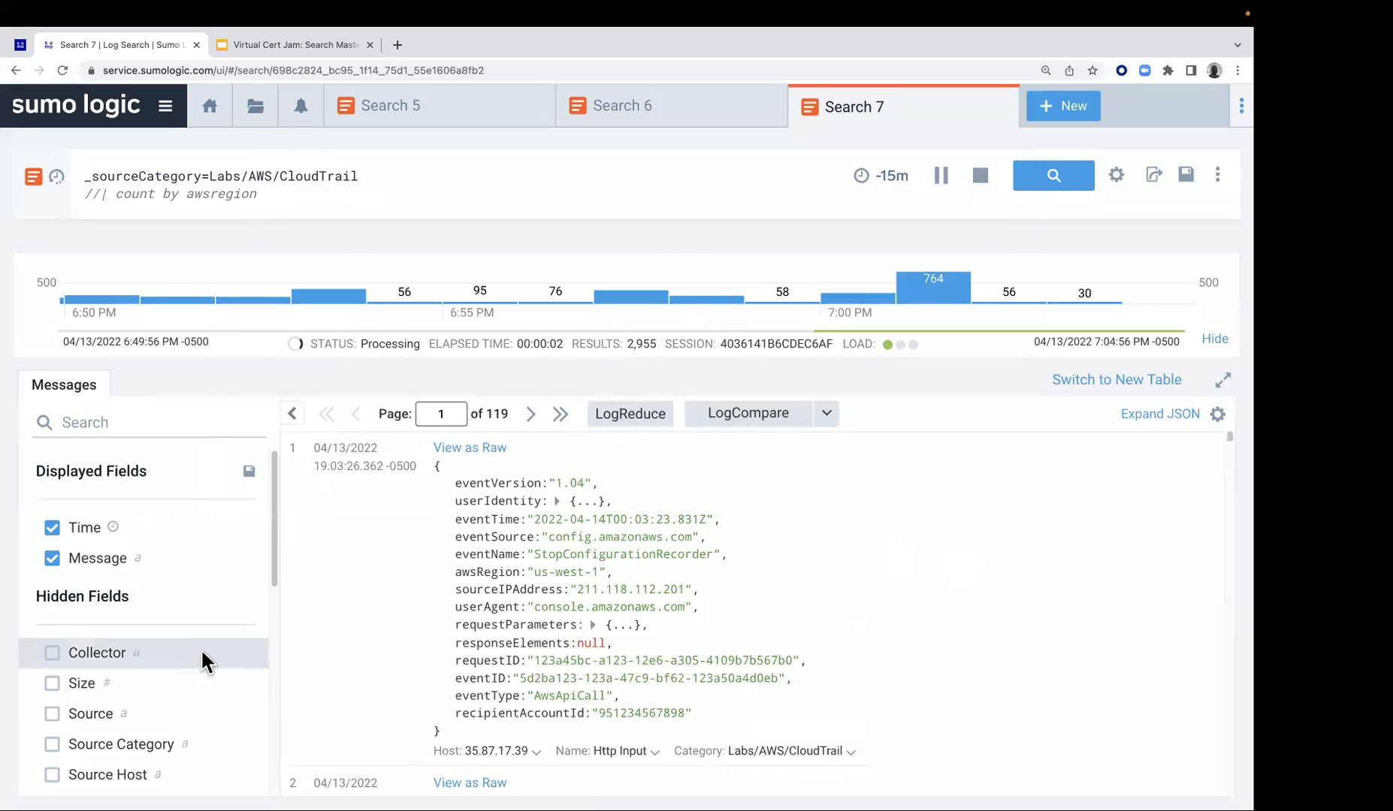
# Compare the hidden fields, including awsregion, with the JSON keys in the returned CloudTrail messages
pyautogui.scroll(-3, 189, 679)
pyautogui.scroll(-10, 189, 679)
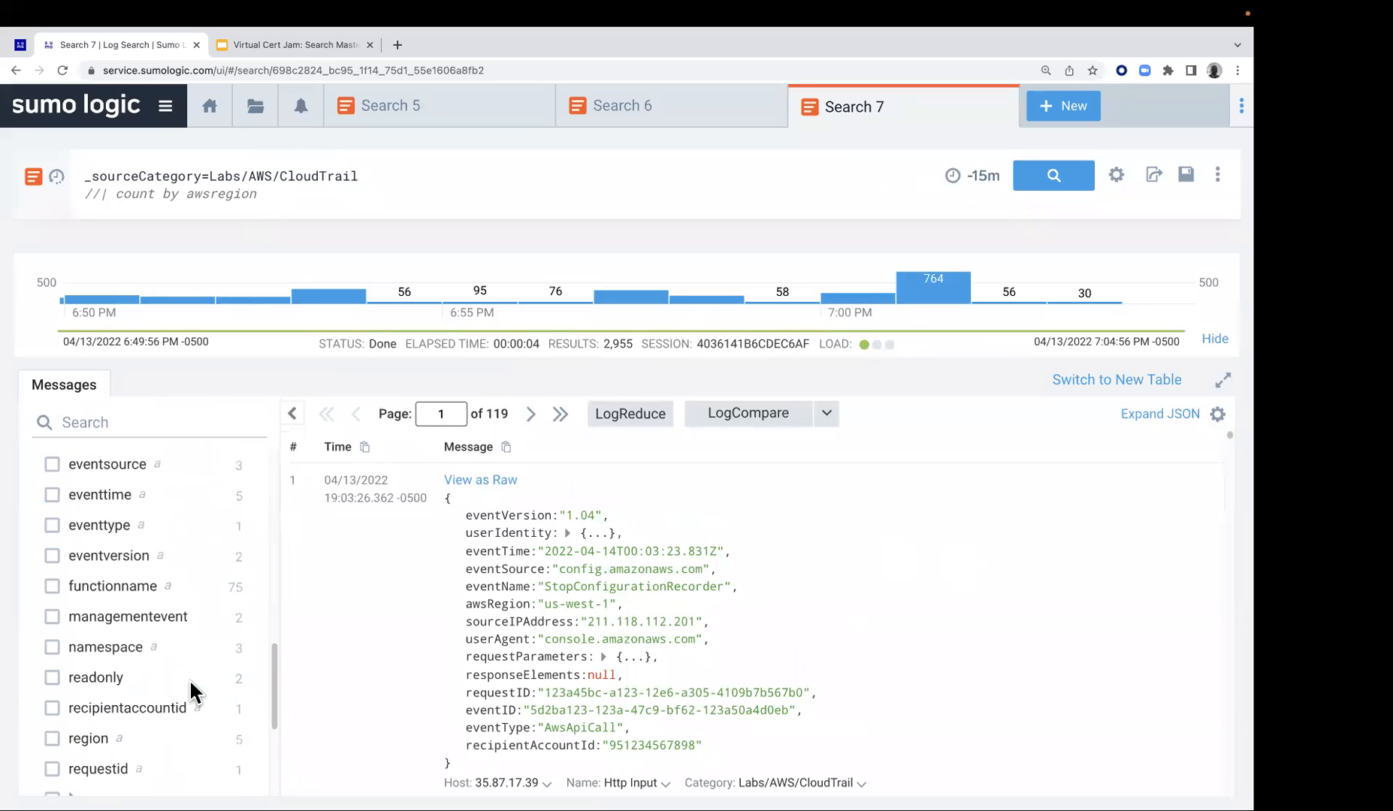
pyautogui.scroll(15, 190, 653)
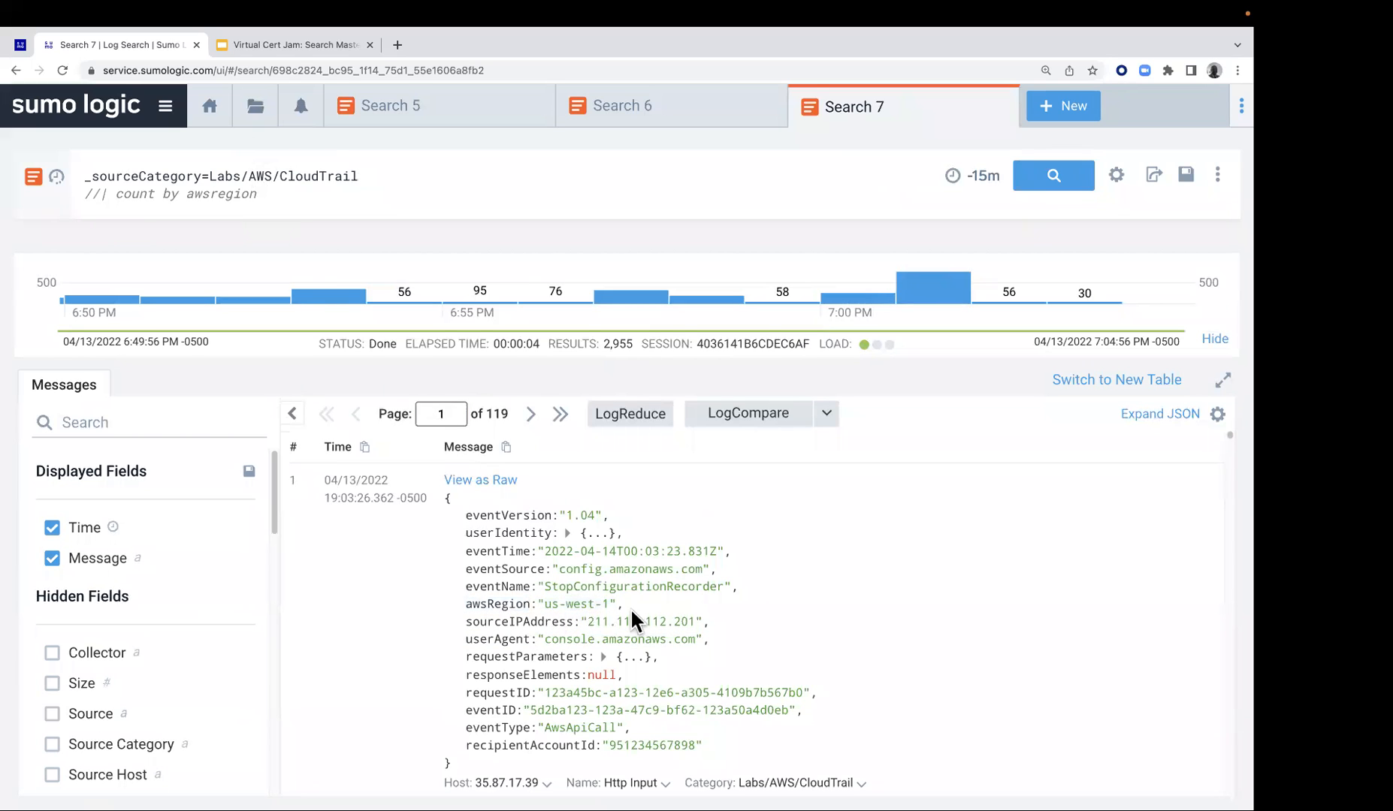
pyautogui.scroll(-5, 617, 601)
pyautogui.scroll(-5, 593, 624)
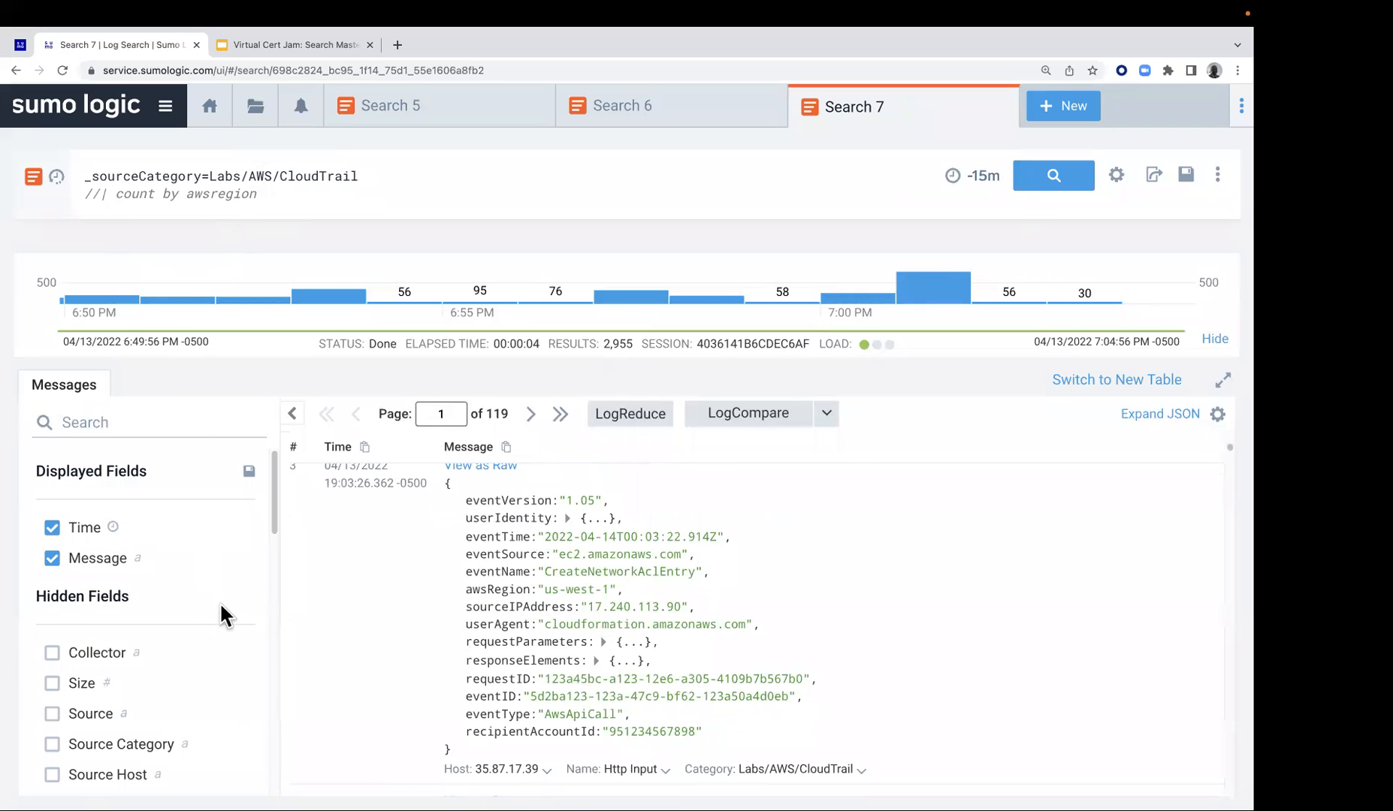
pyautogui.scroll(-3, 218, 620)
pyautogui.scroll(-1, 212, 623)
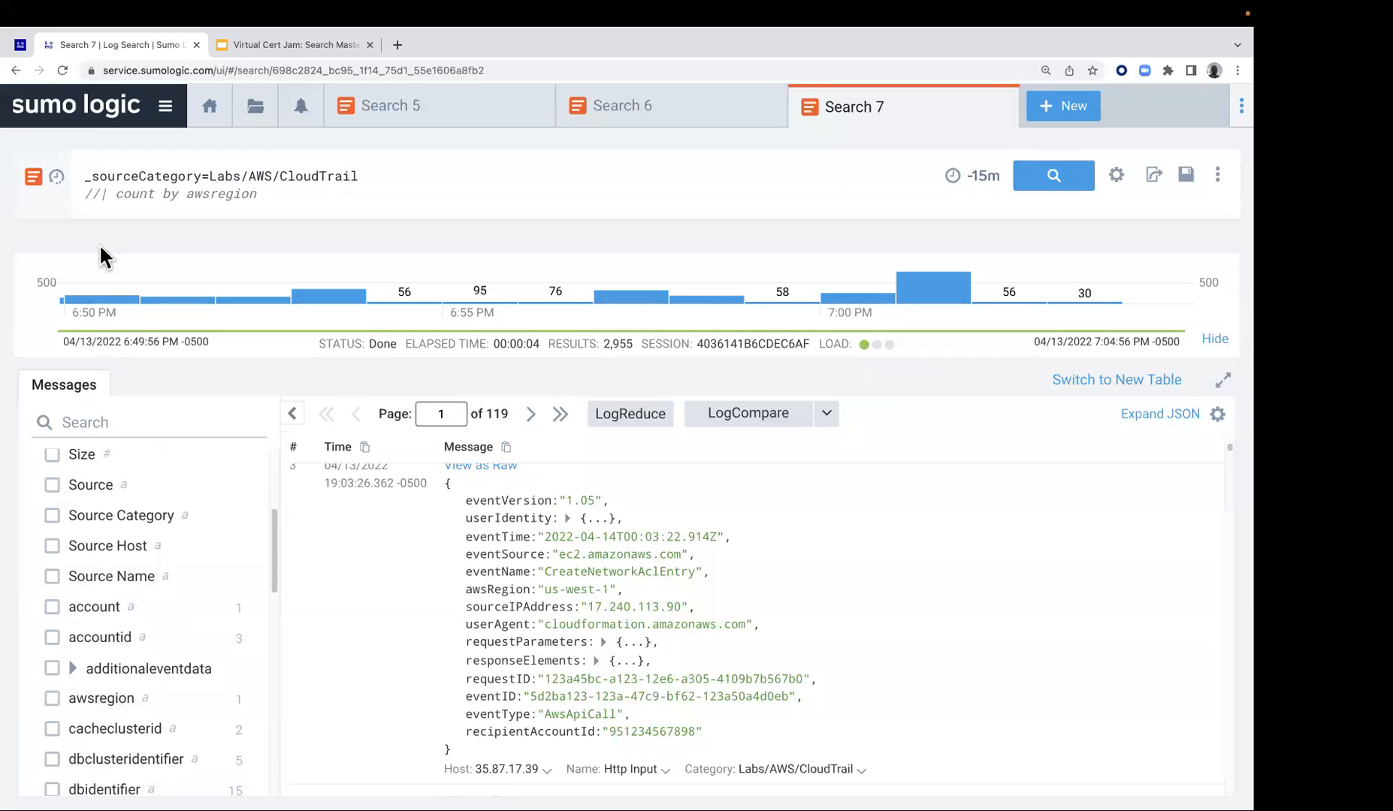
# Uncomment the count by awsregion line and run the search to aggregate CloudTrail messages by region
pyautogui.click(98, 196)
pyautogui.press('BackSpace')
pyautogui.press('BackSpace')
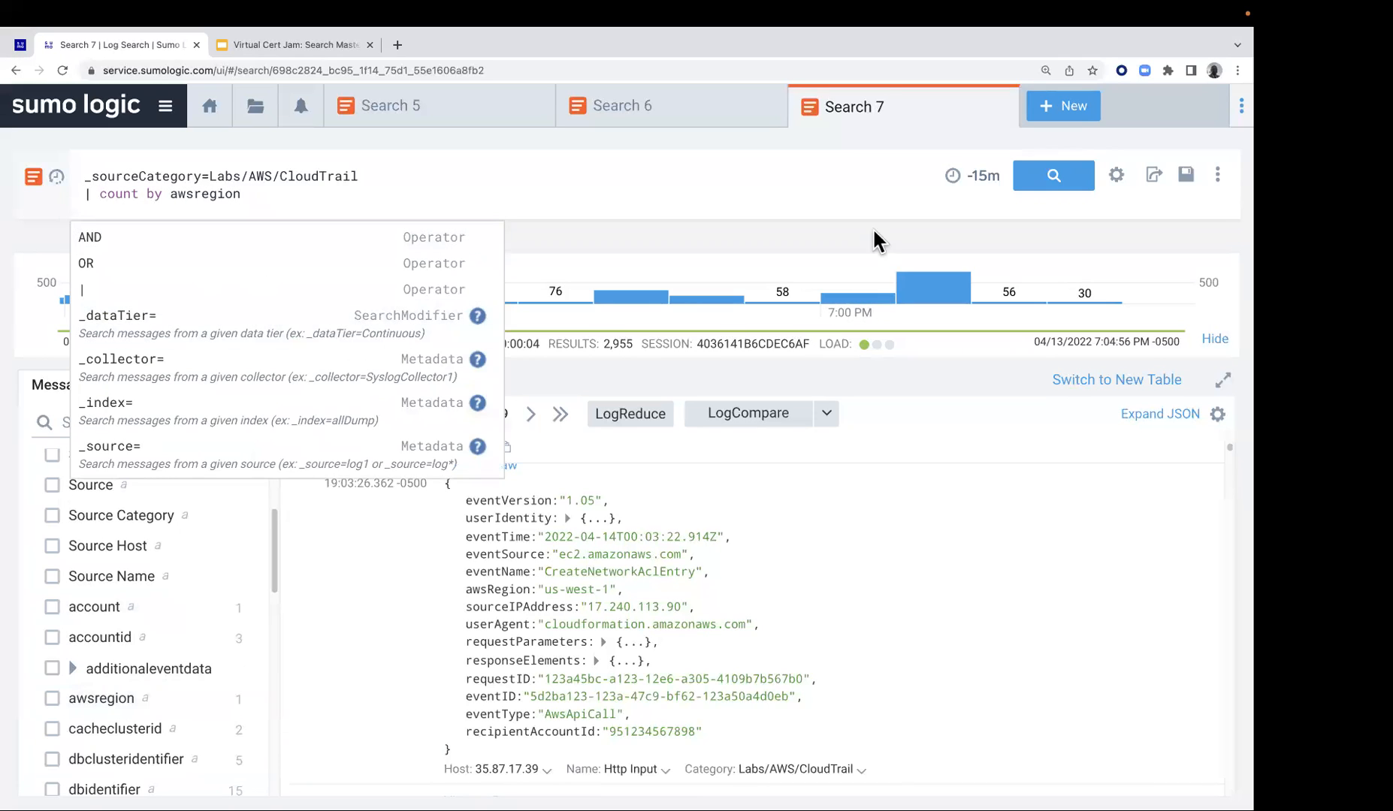
pyautogui.click(1052, 189)
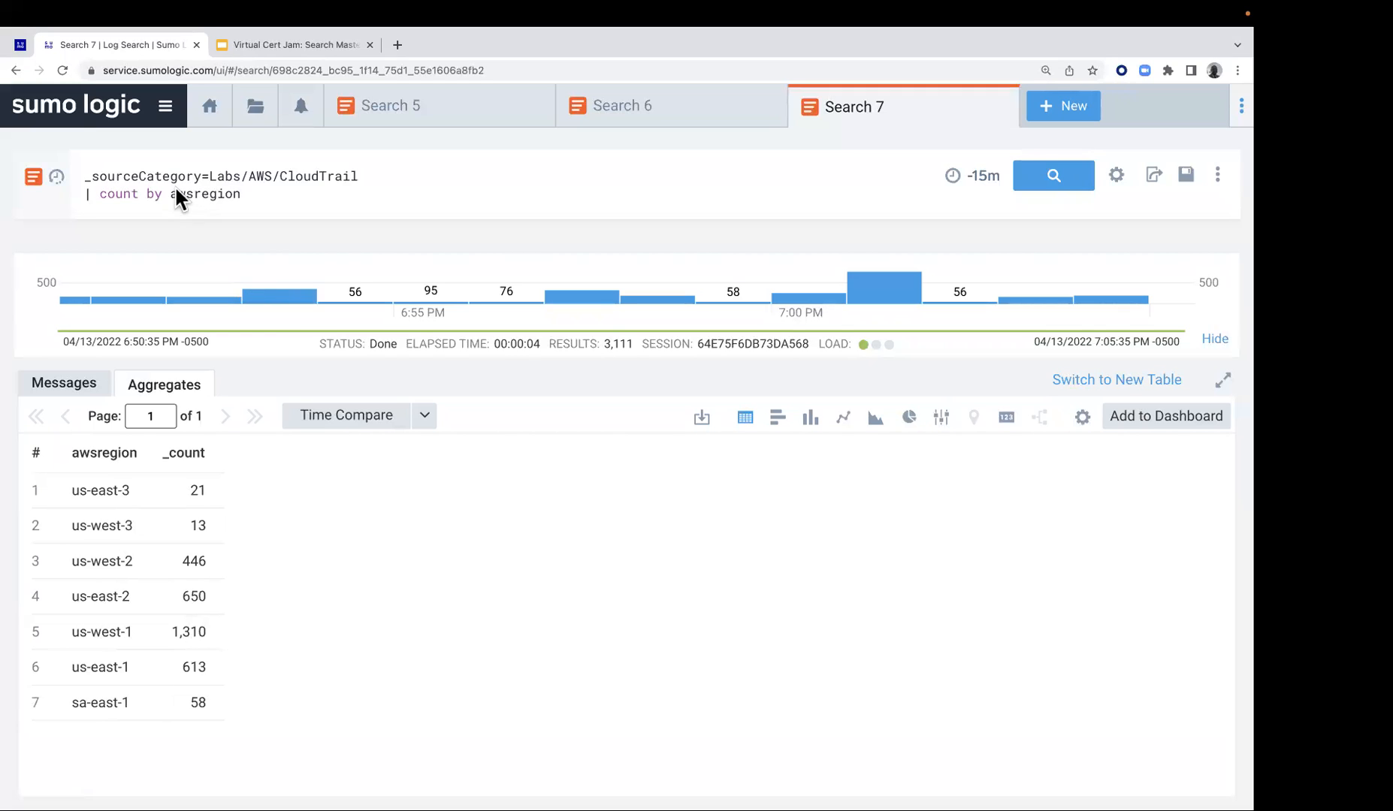
# Return to the Lab 3 - Parsing Options page and read the nodrop instructions from step 2 onward
pyautogui.click(22, 46)
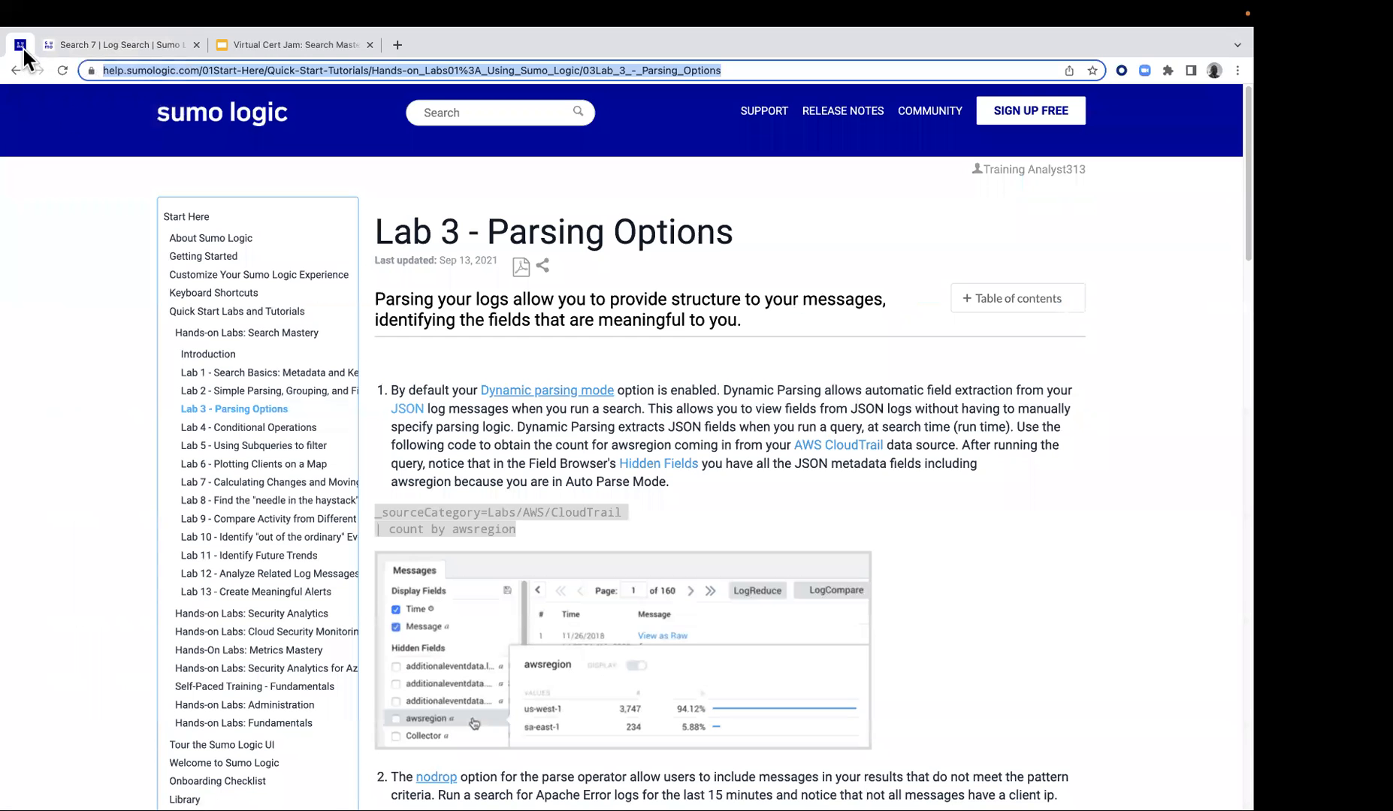
pyautogui.scroll(-3, 486, 387)
pyautogui.scroll(-5, 486, 388)
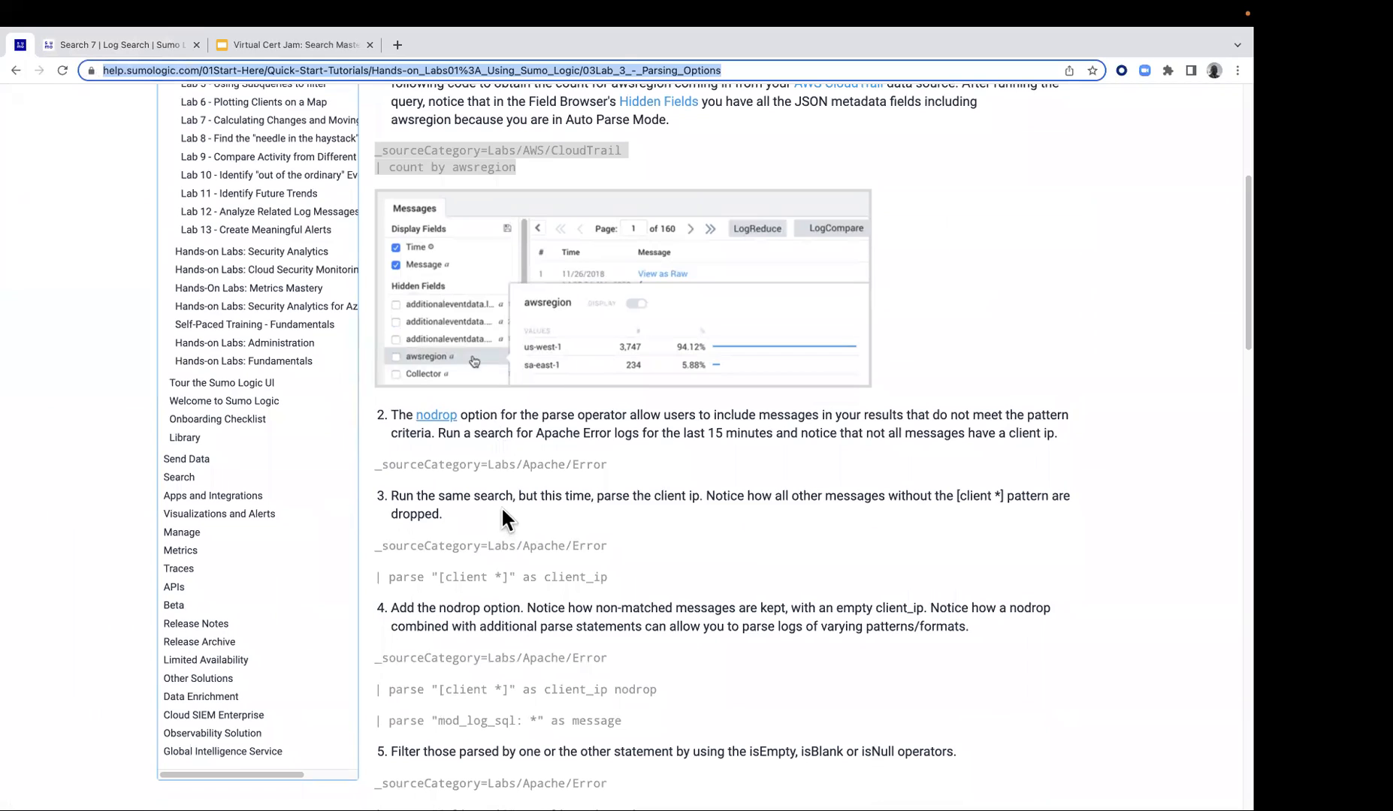
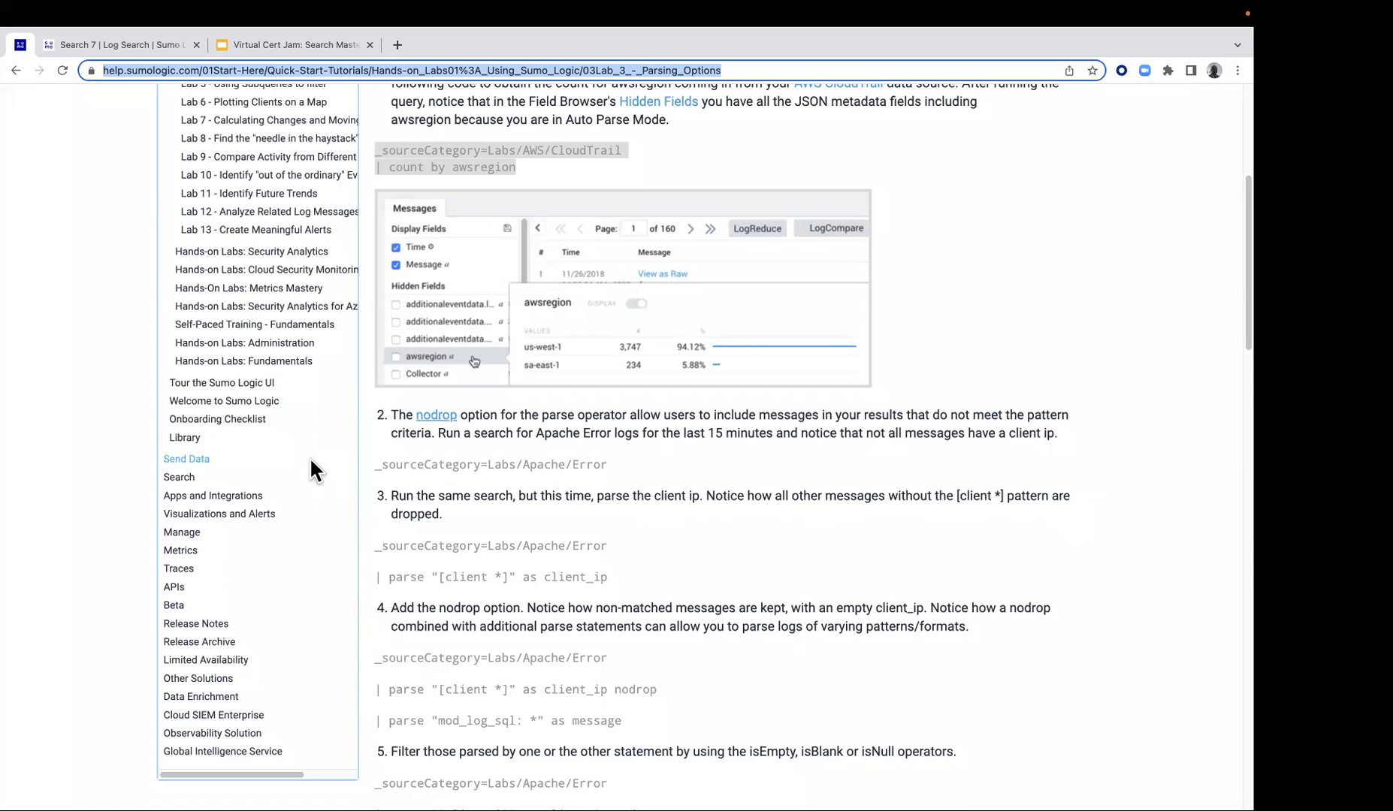
# Copy the step 2 query _sourceCategory=Labs/Apache/Error from the lab page and run it in a new log search
pyautogui.moveTo(372, 464); pyautogui.dragTo(607, 466)
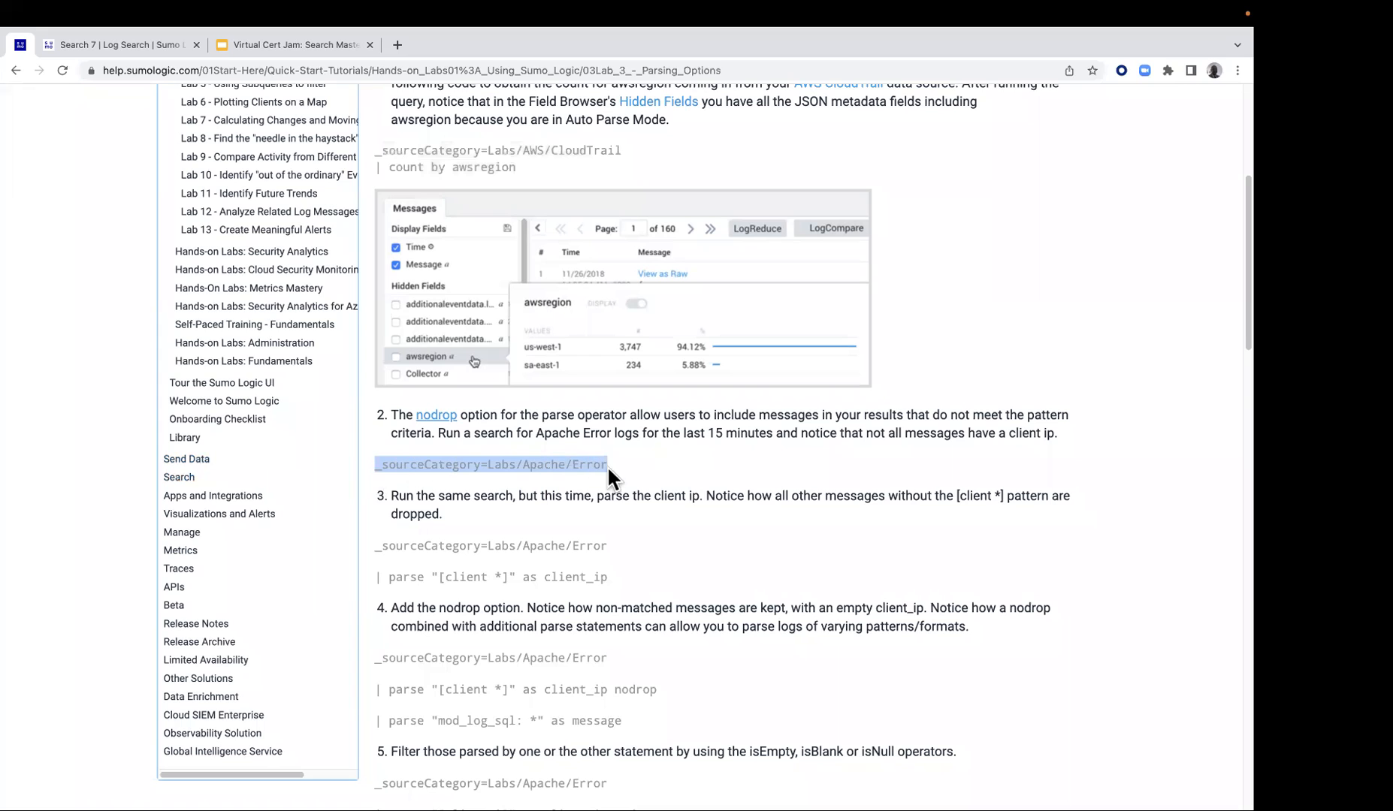
pyautogui.rightClick(590, 464)
pyautogui.click(618, 499)
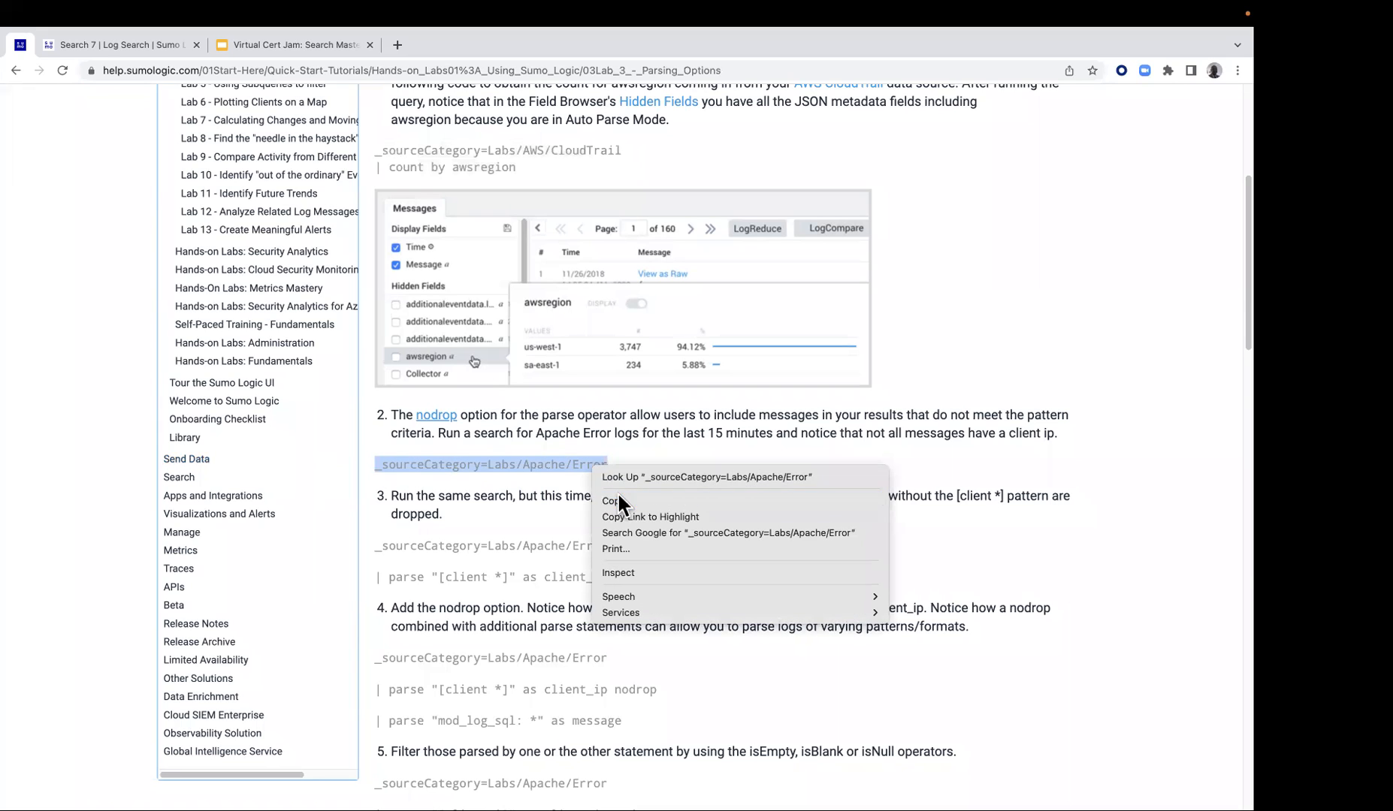
pyautogui.click(153, 43)
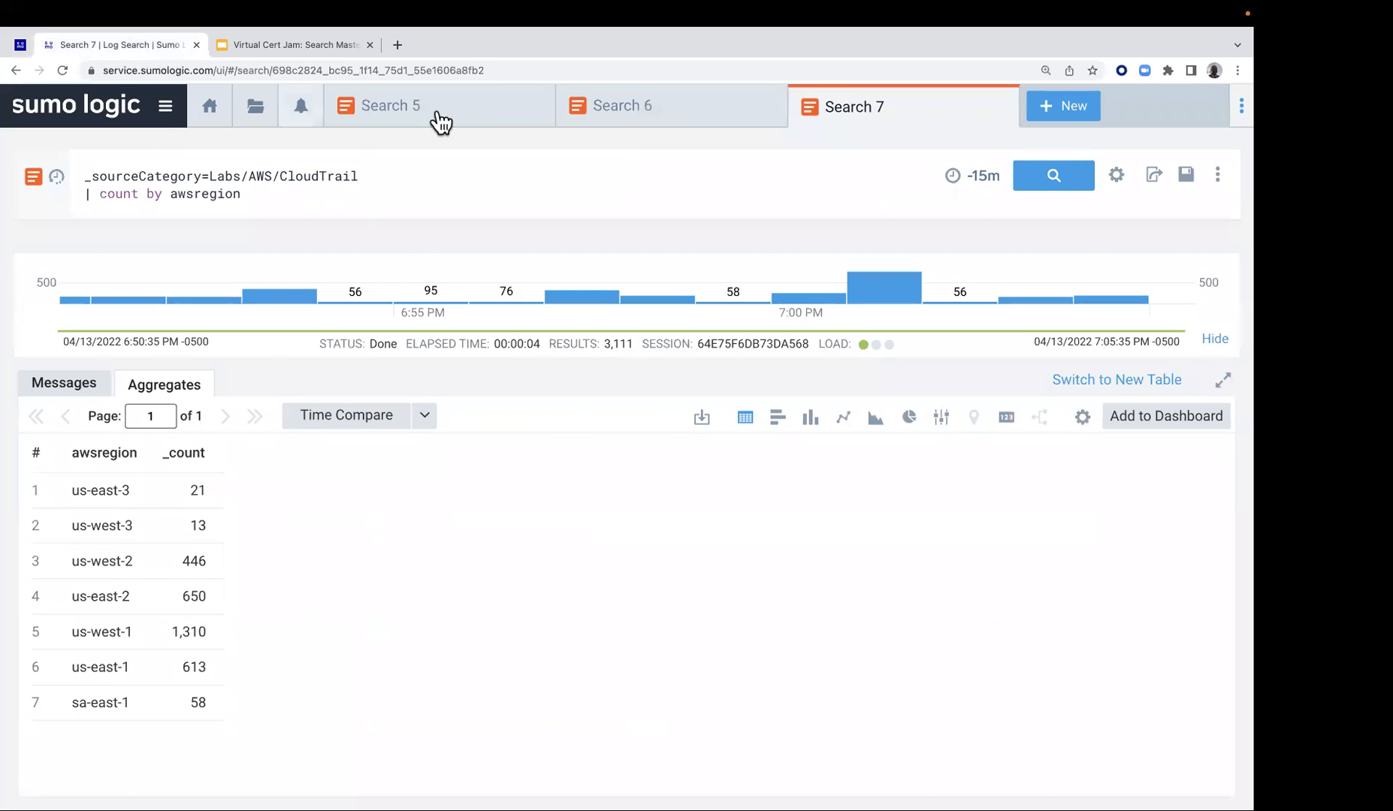
pyautogui.click(1050, 112)
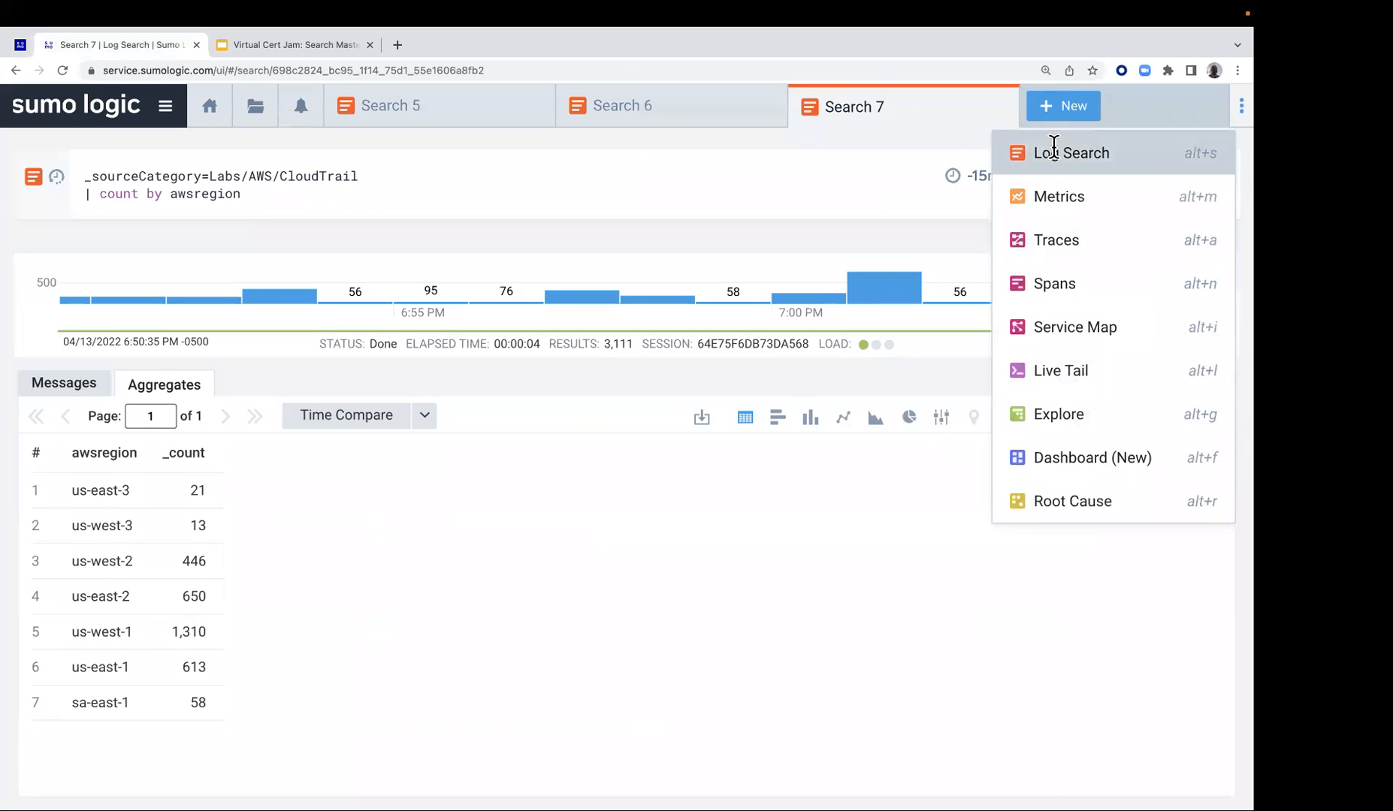
pyautogui.click(1051, 151)
pyautogui.click(403, 184)
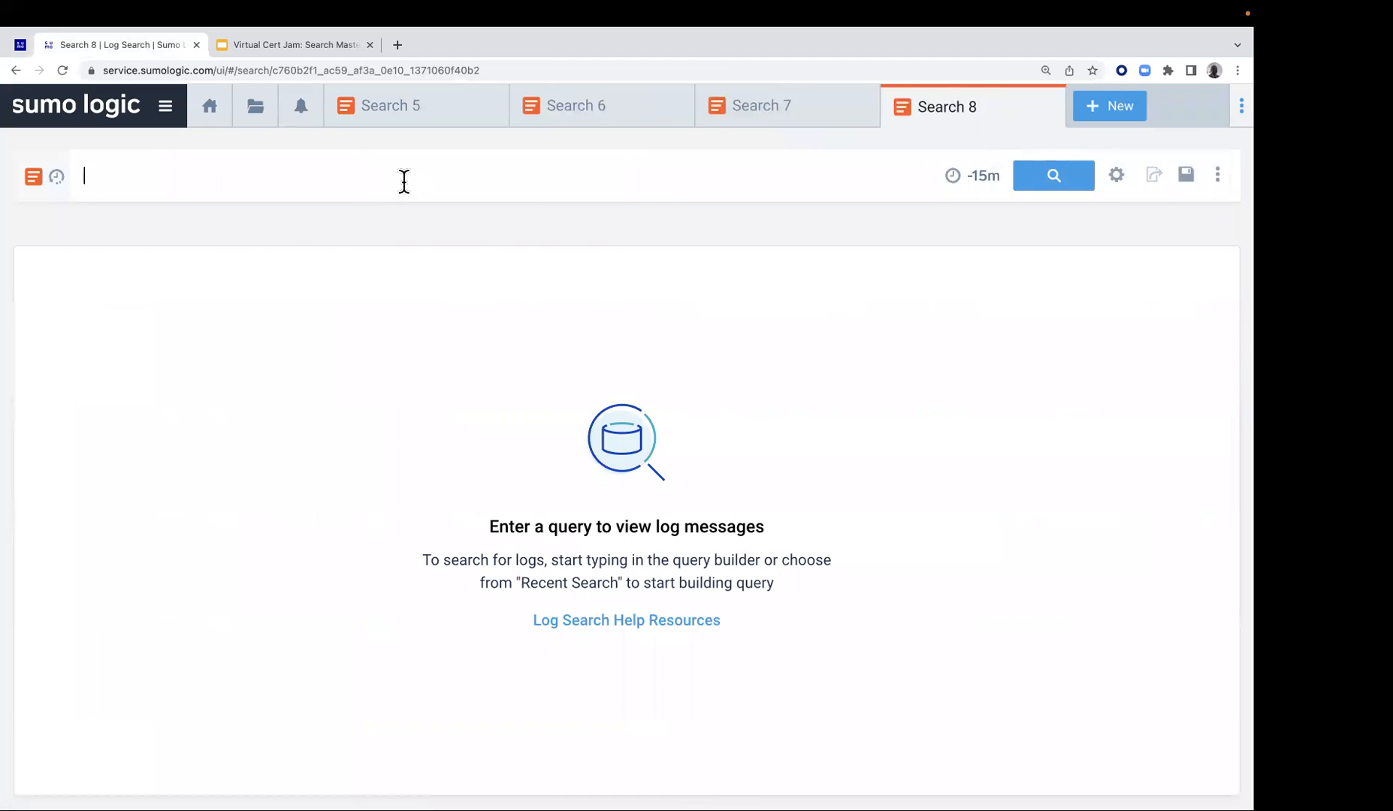
pyautogui.hotkey('ctrl', 'v')
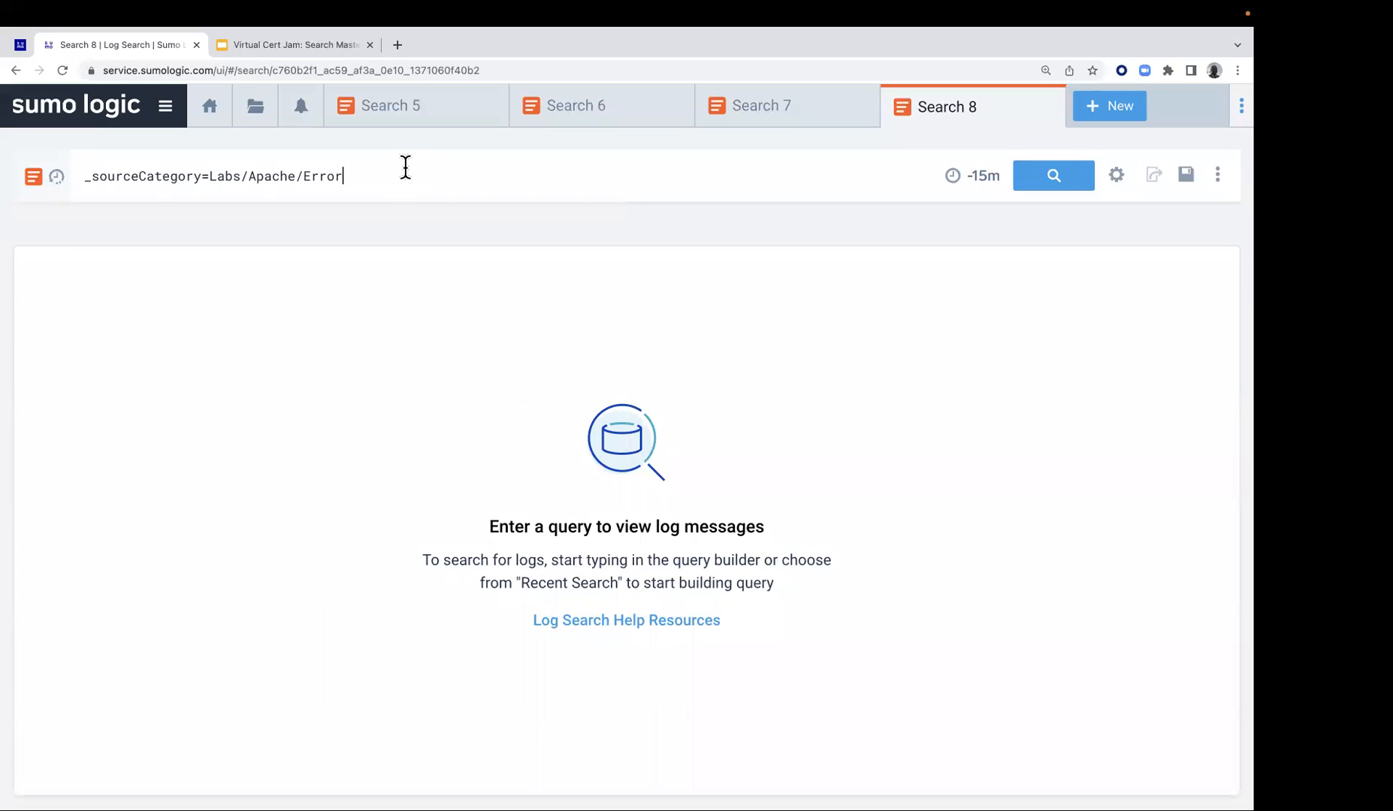
pyautogui.click(1058, 182)
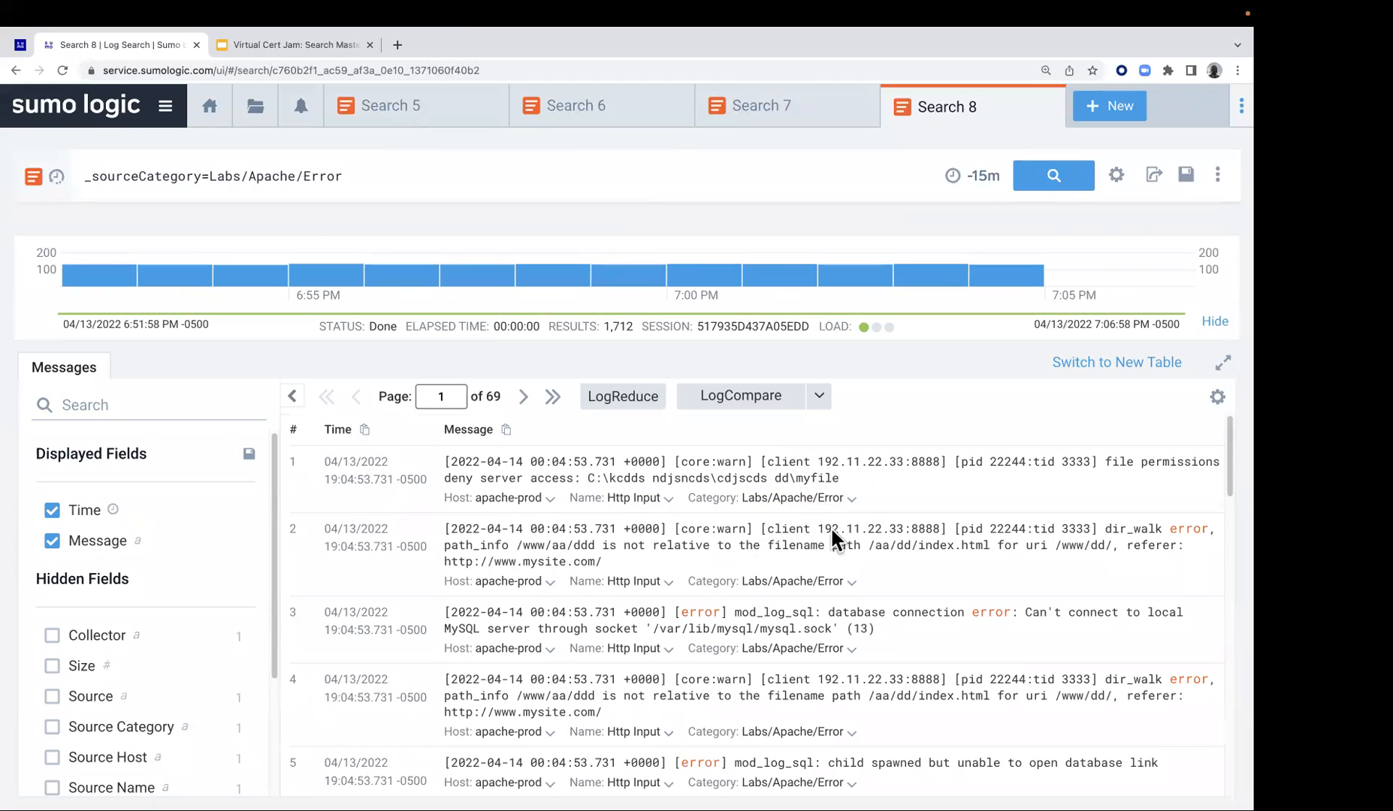
# Examine the Apache Error messages to see which ones contain a client IP and which do not
pyautogui.scroll(-1, 796, 601)
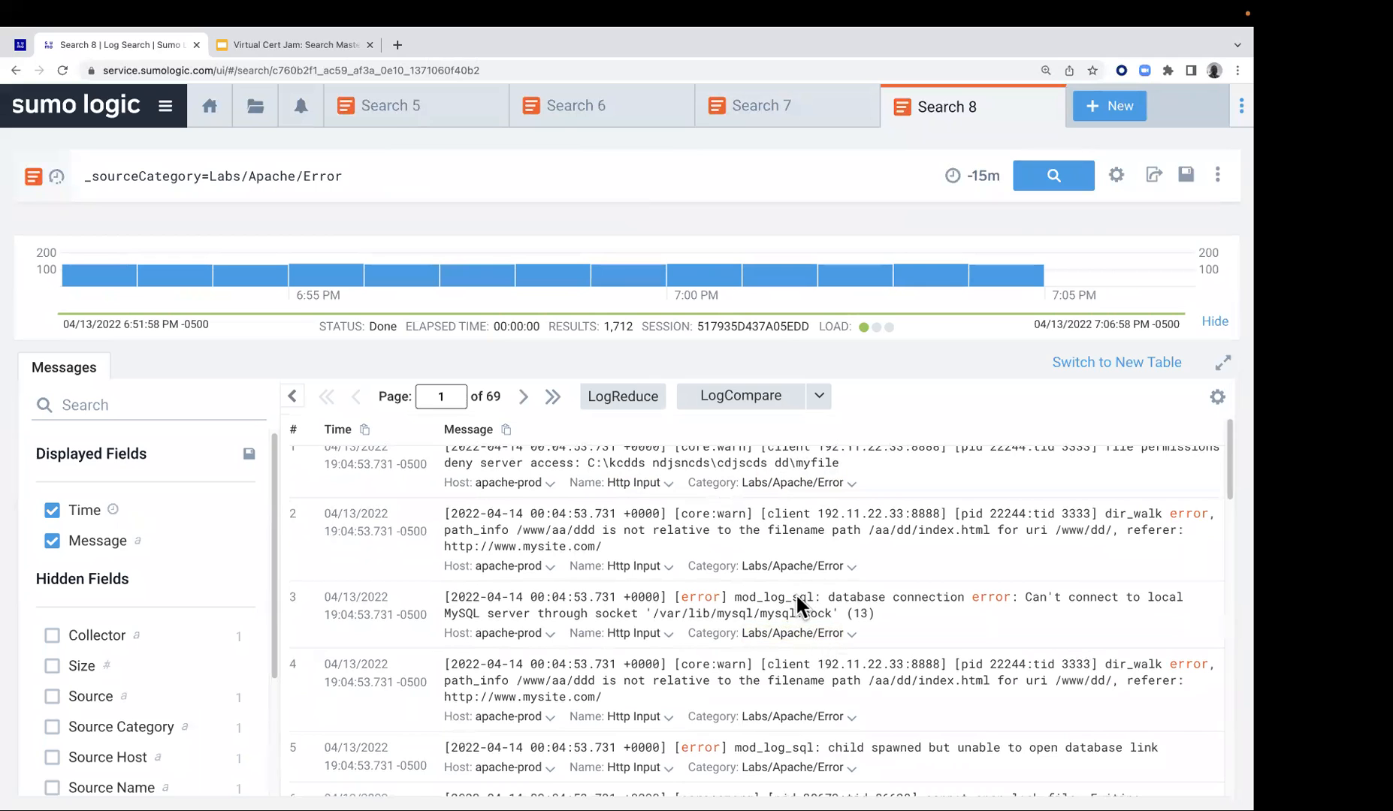
pyautogui.scroll(-1, 789, 646)
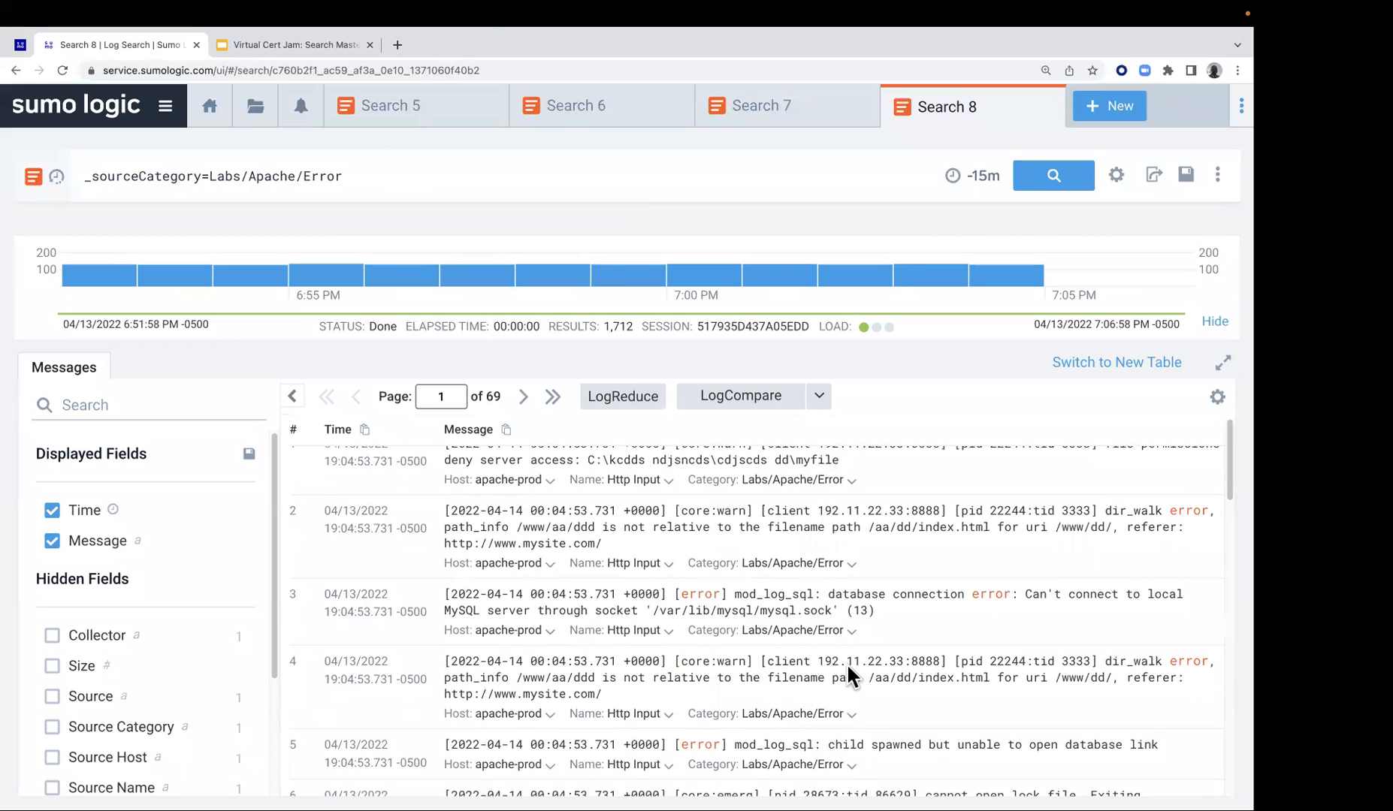
pyautogui.scroll(-3, 848, 665)
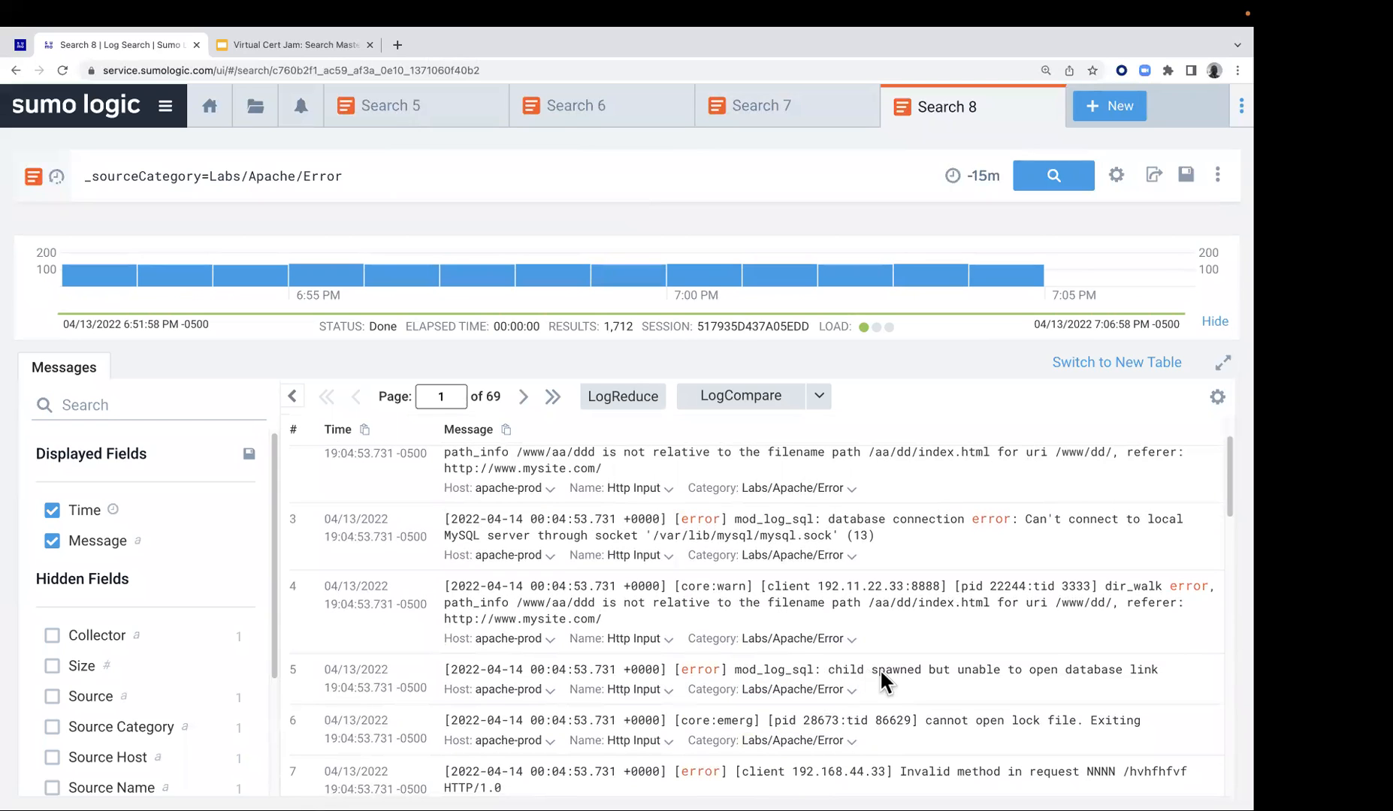
pyautogui.scroll(-1, 886, 690)
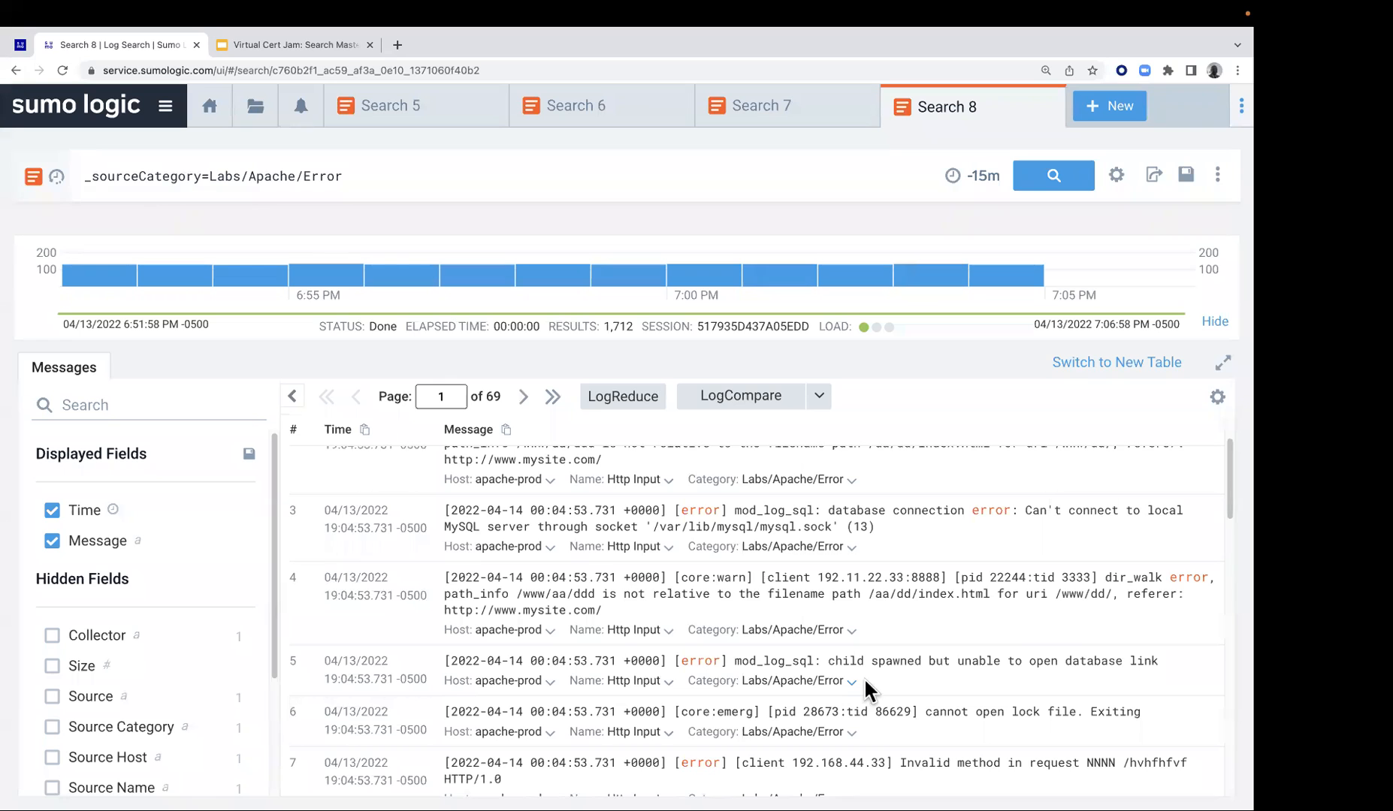
pyautogui.scroll(3, 802, 683)
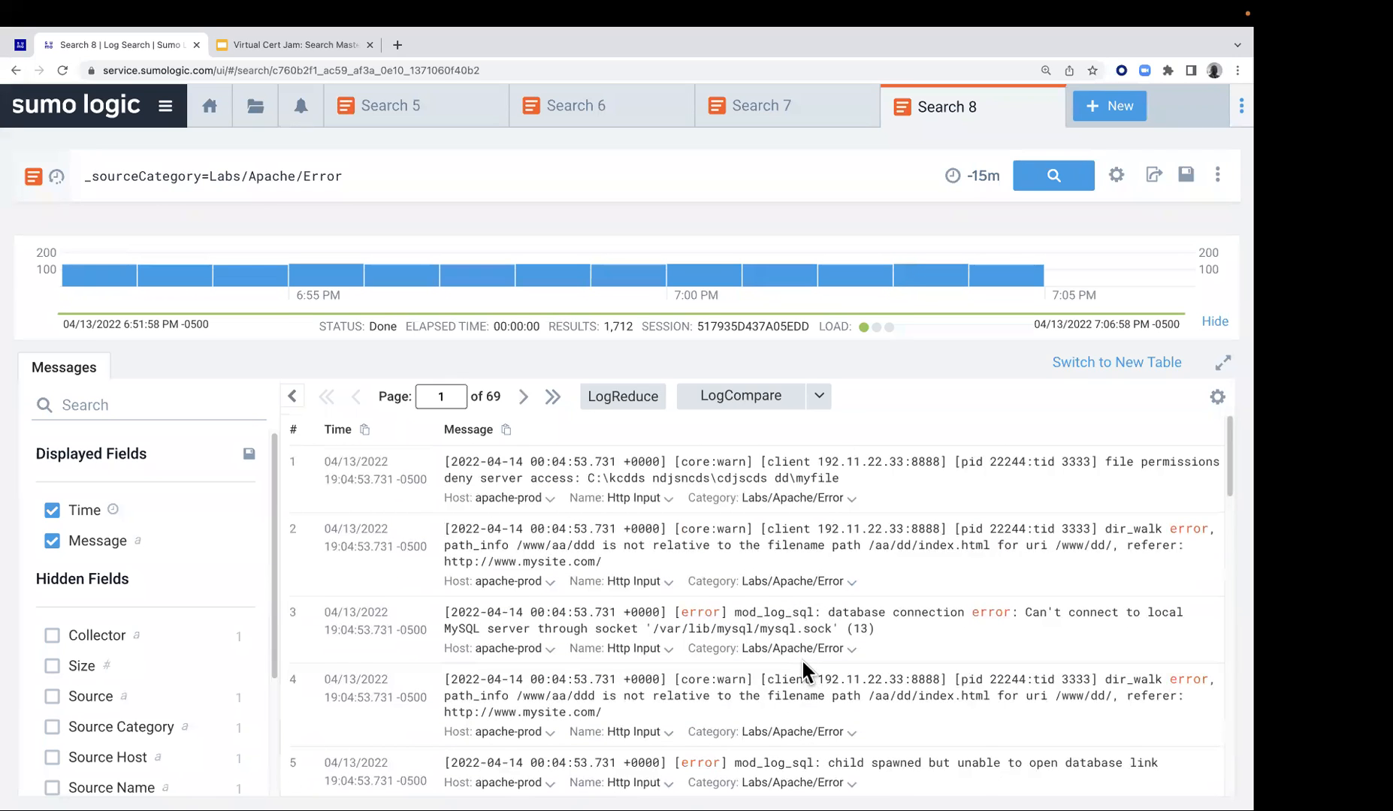
pyautogui.scroll(-3, 801, 658)
pyautogui.scroll(-2, 826, 676)
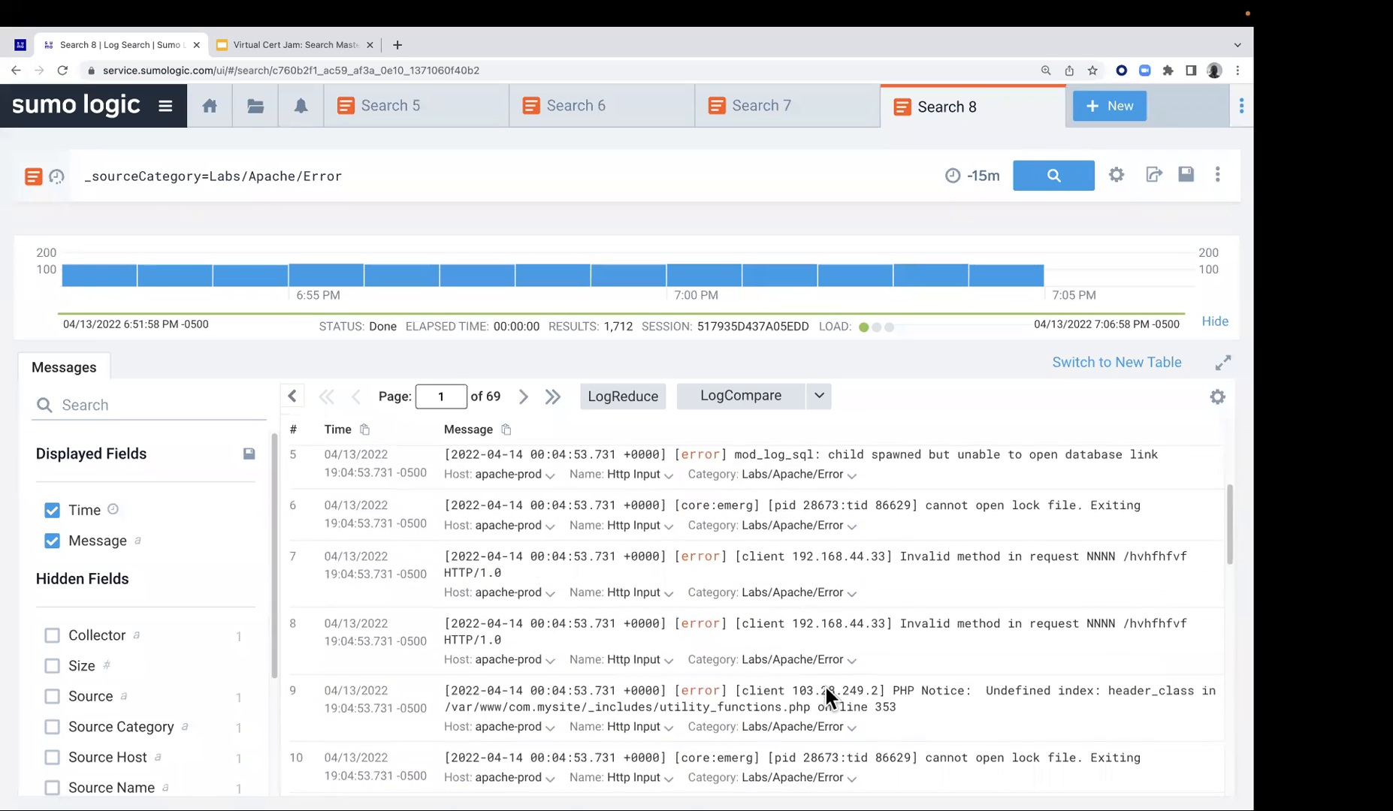
pyautogui.scroll(5, 792, 675)
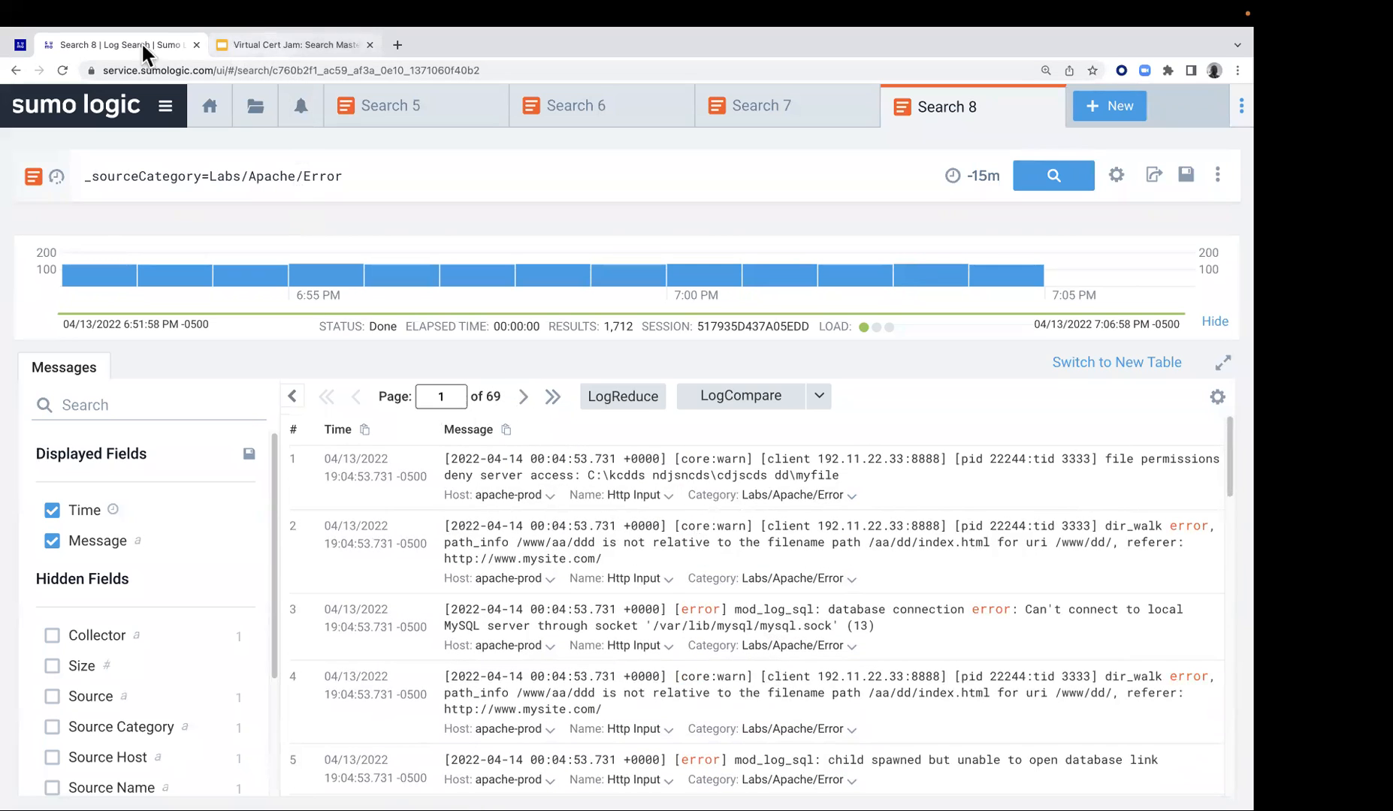
# Append the lab's step 3 line | parse "[client *]" as client_ip to the Apache Error query and run it
pyautogui.click(21, 44)
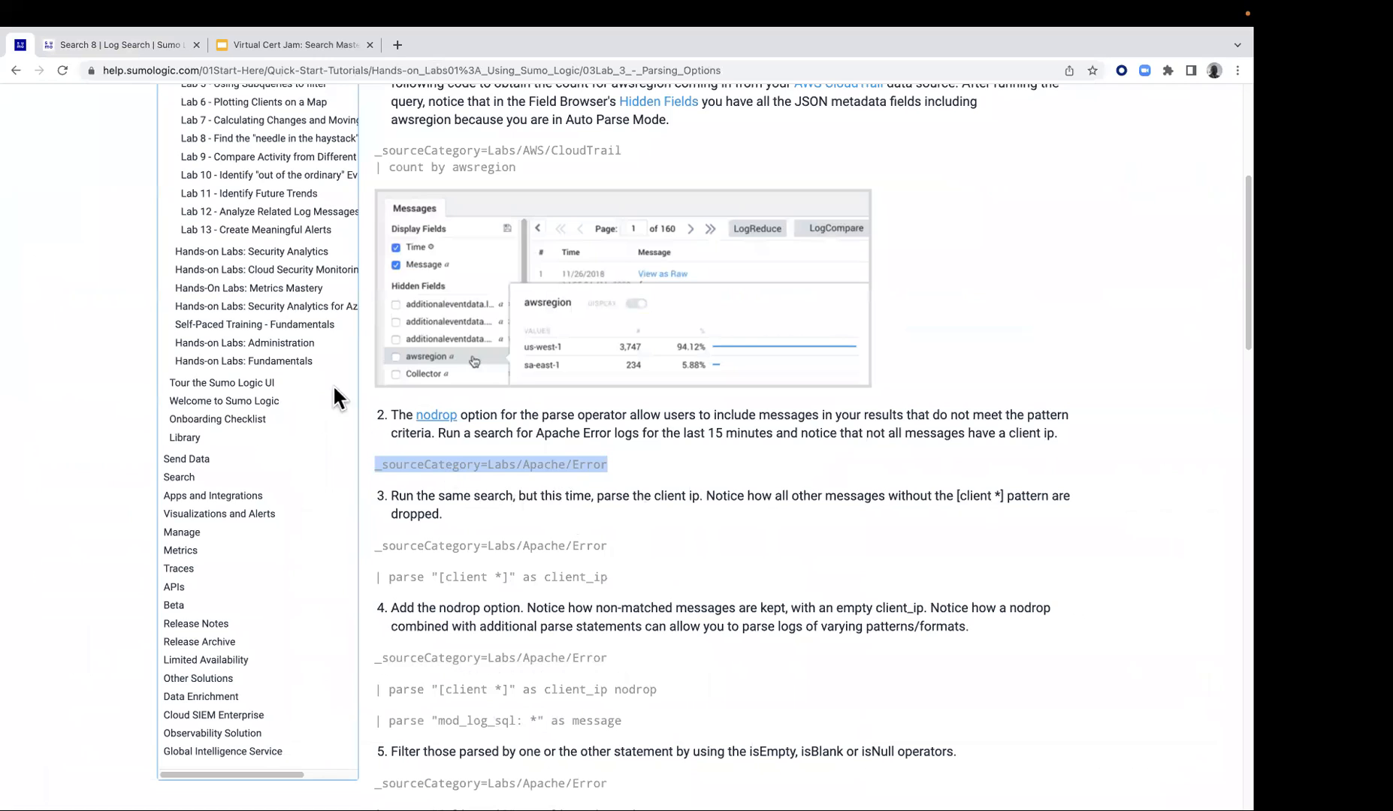
pyautogui.moveTo(376, 577); pyautogui.dragTo(611, 583)
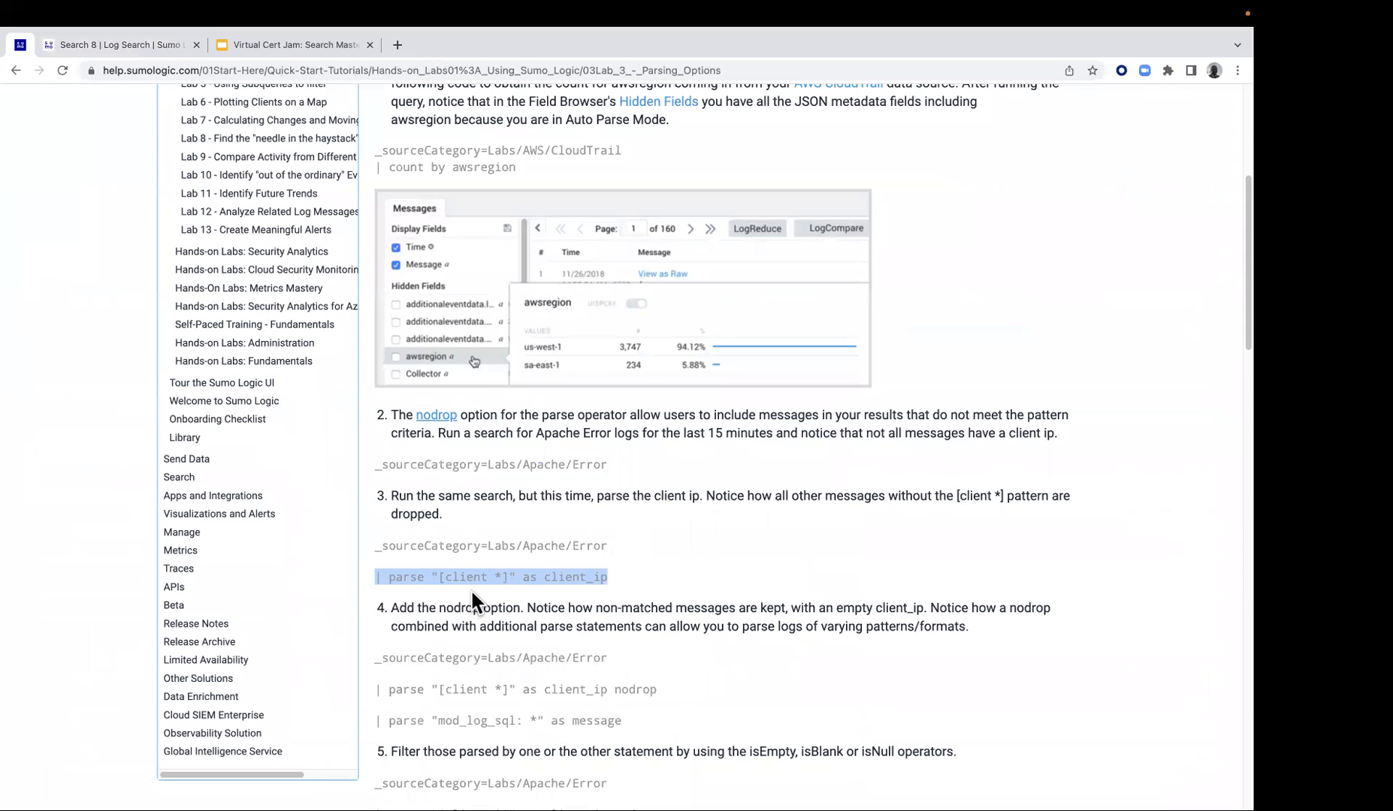
pyautogui.rightClick(553, 577)
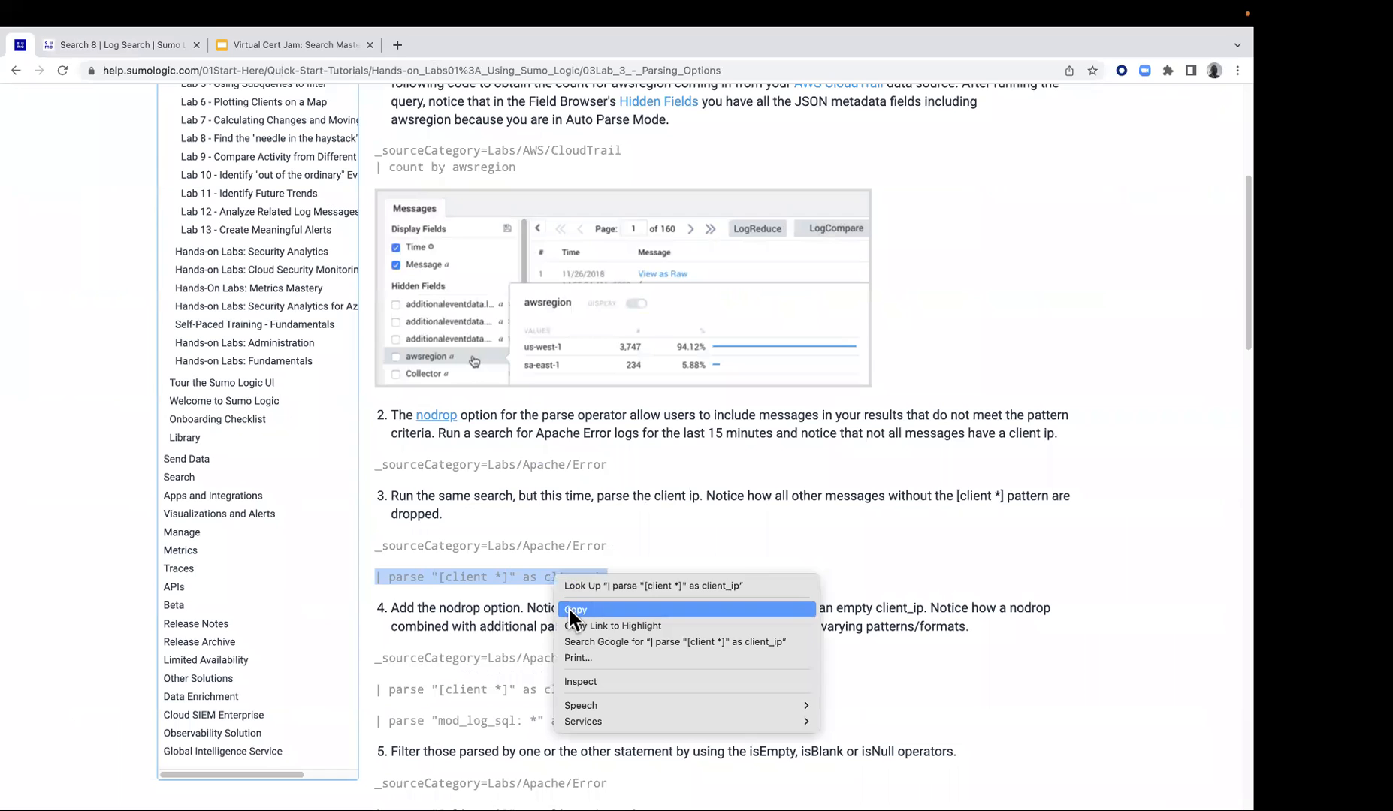
pyautogui.click(568, 609)
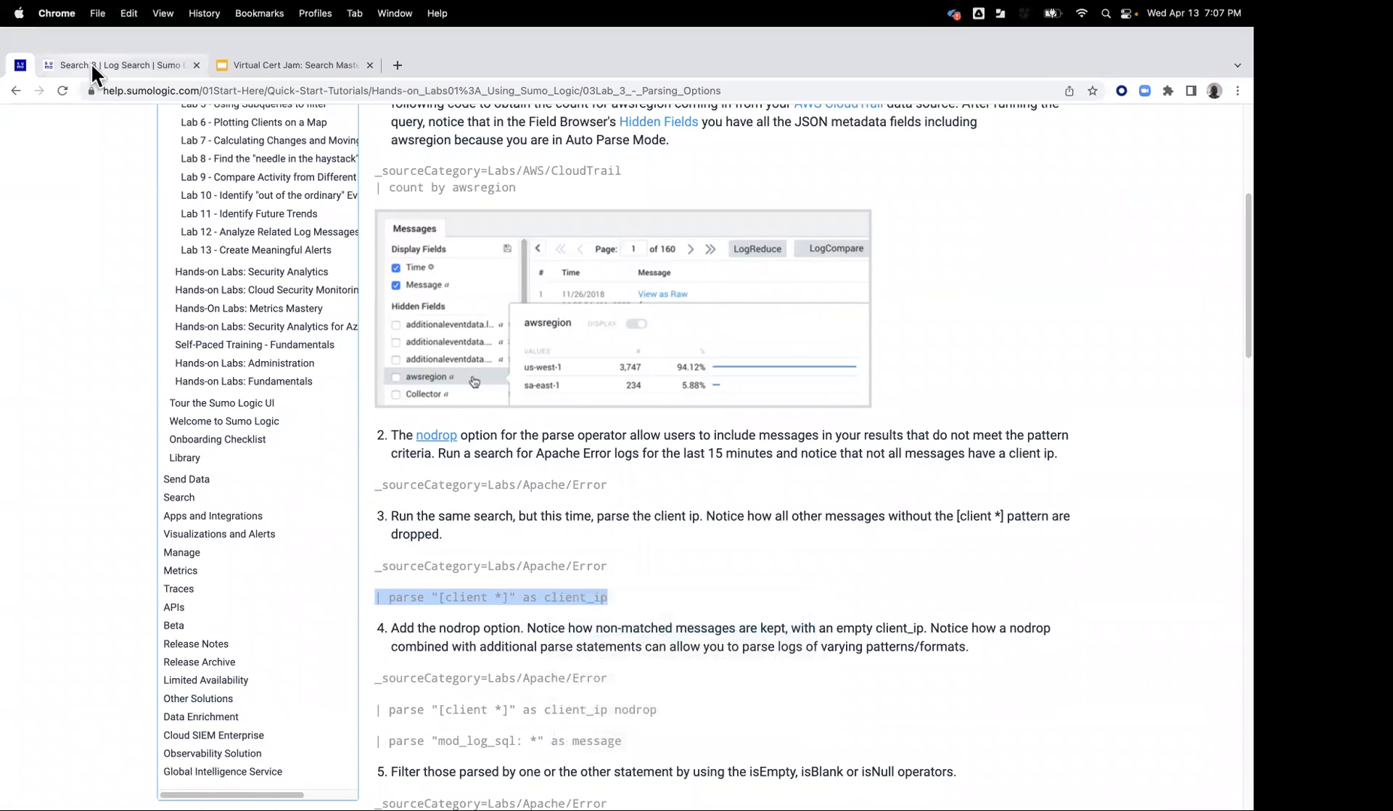
pyautogui.click(92, 65)
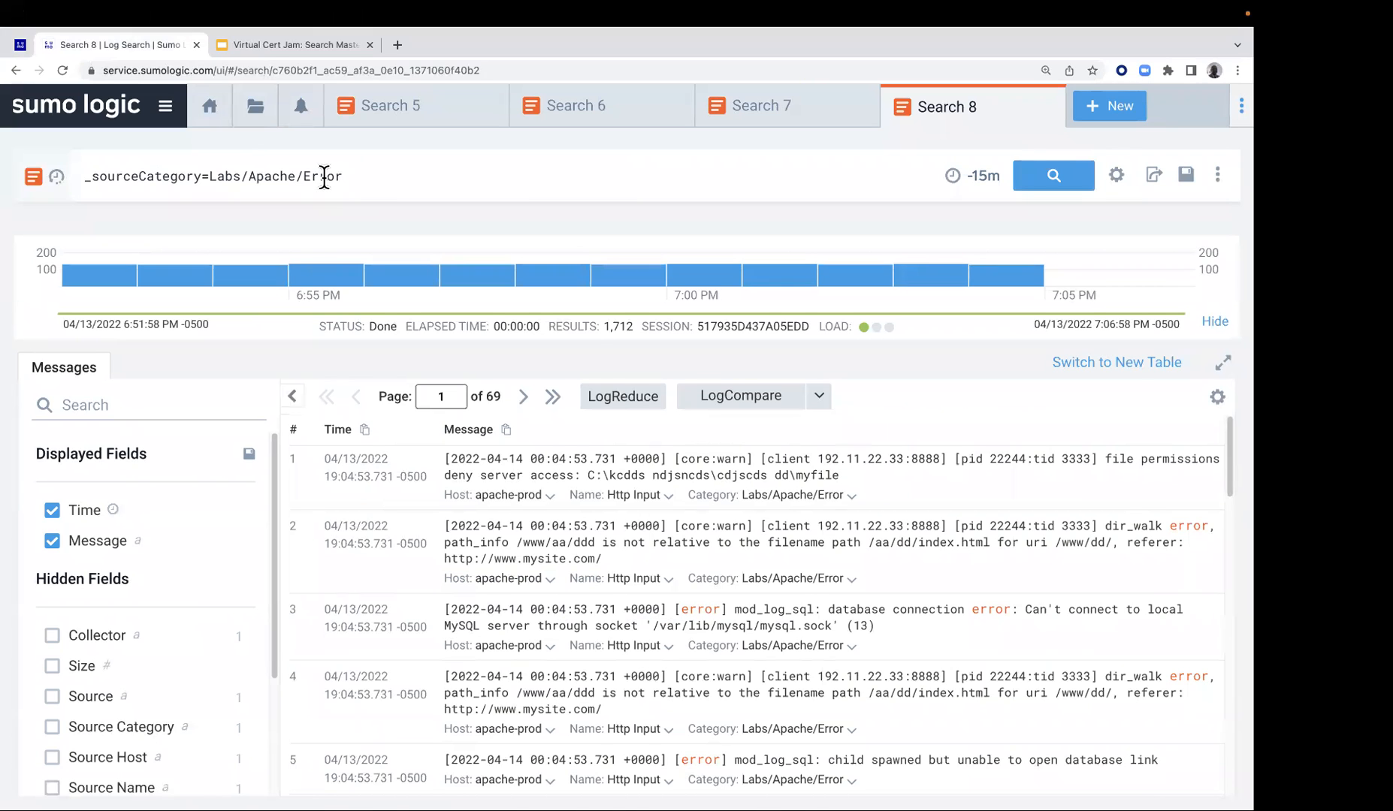
pyautogui.hotkey('shift', 'Return')
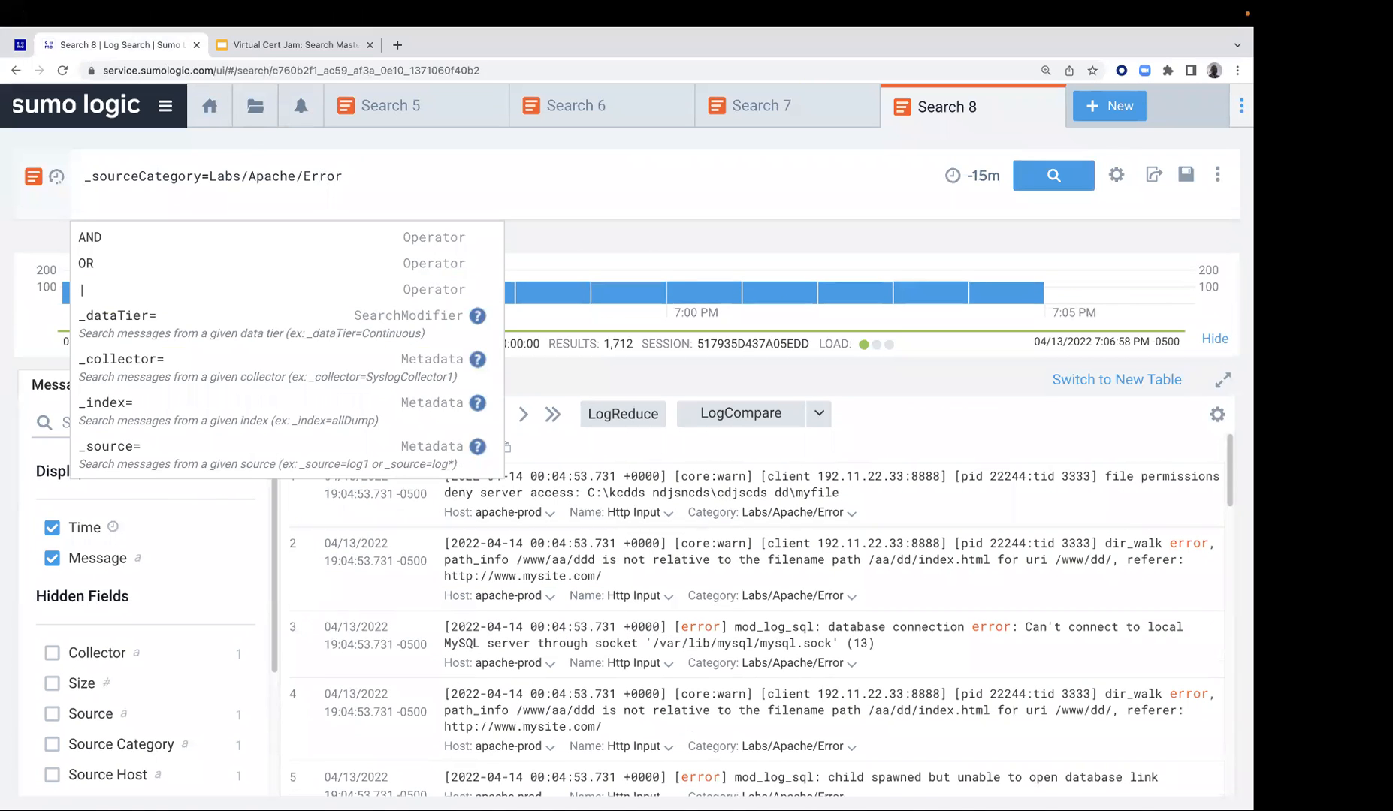
pyautogui.press('super+v')
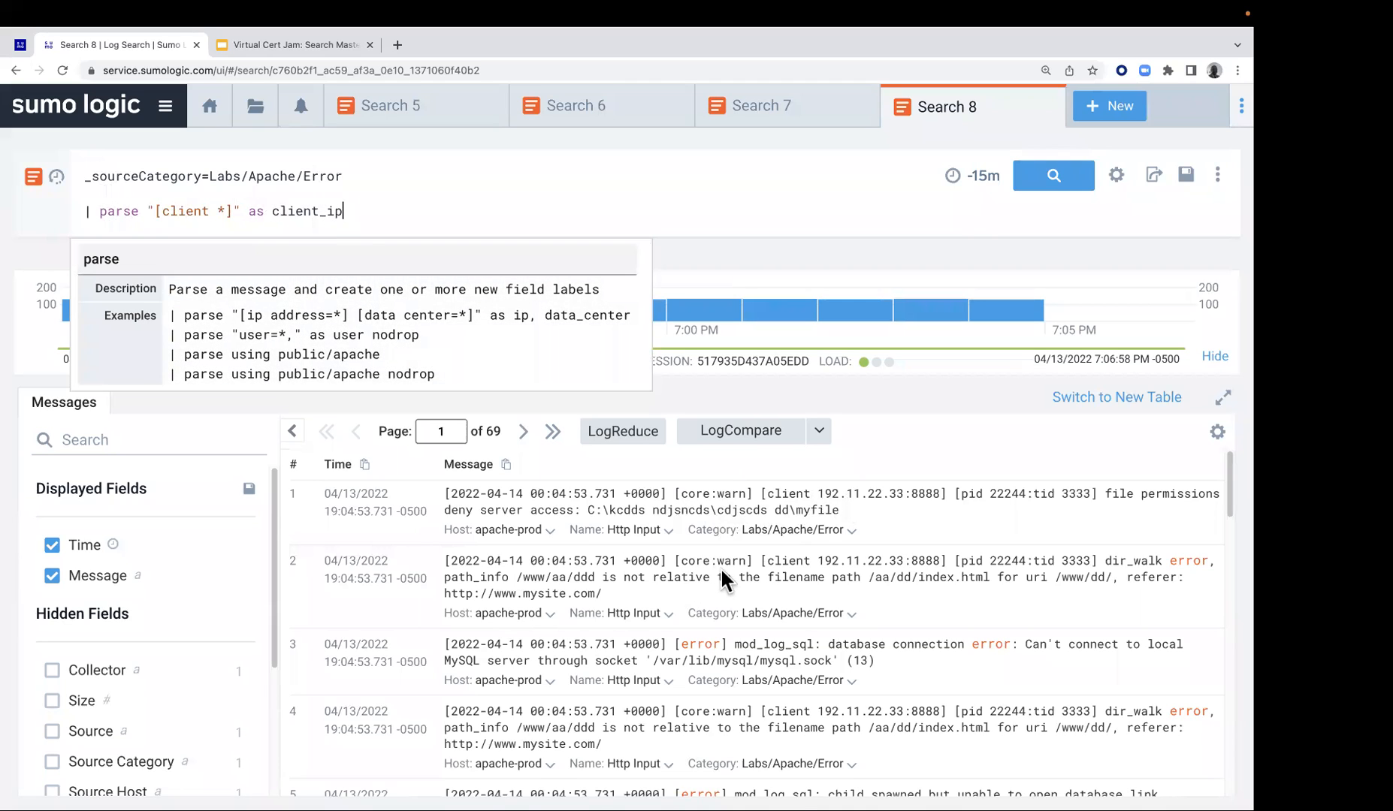
pyautogui.scroll(-1, 721, 571)
pyautogui.scroll(-1, 755, 598)
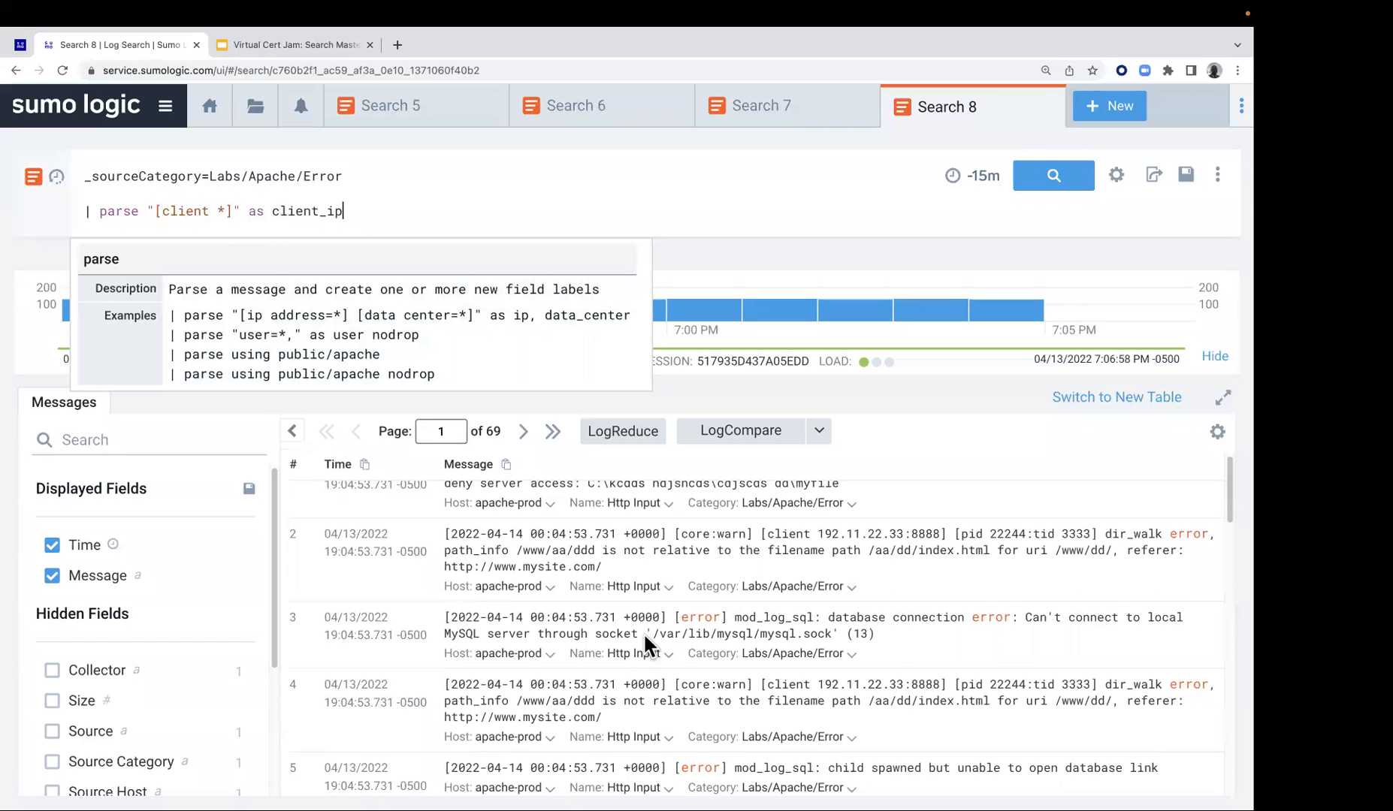
pyautogui.click(1052, 182)
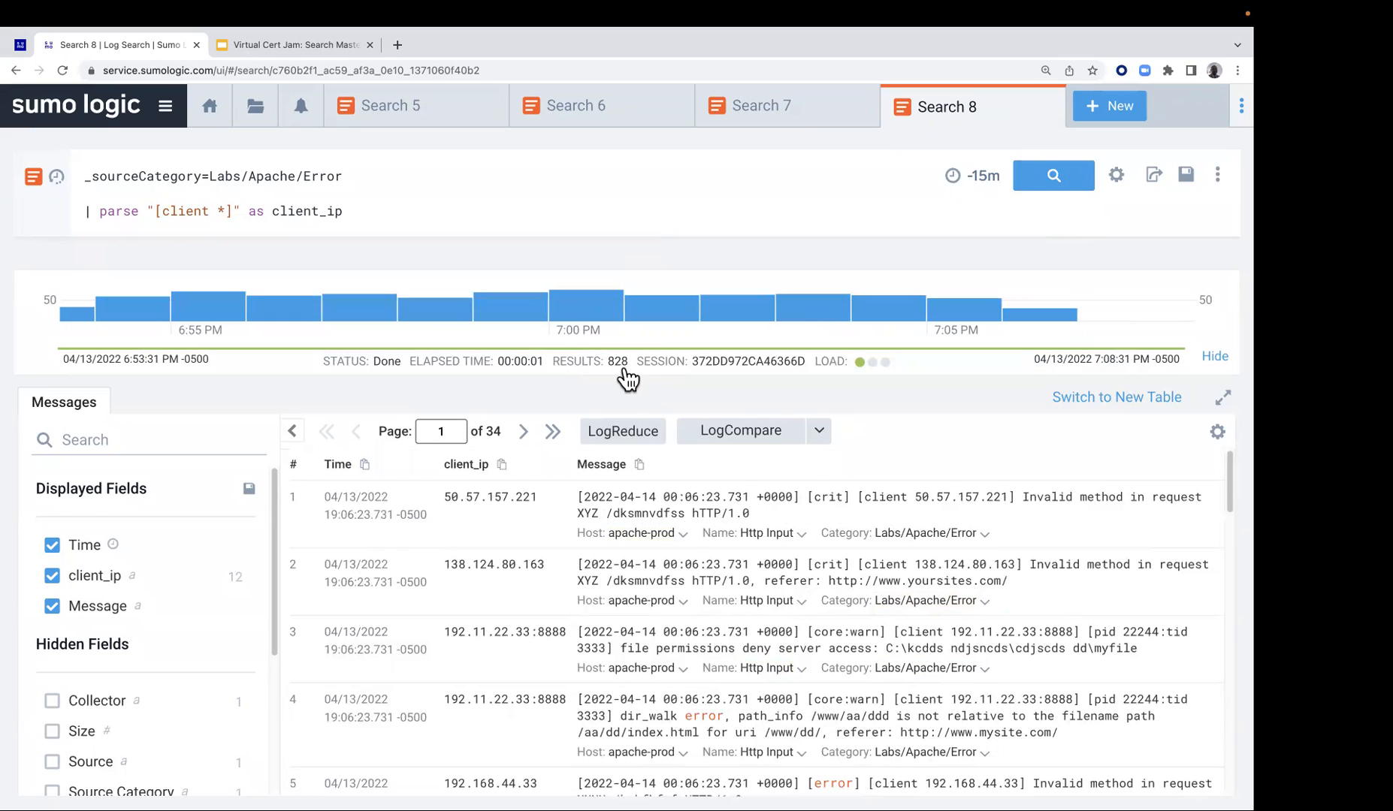
# Comment out the client_ip parse line with // and rerun the search to compare the result count
pyautogui.click(78, 212)
pyautogui.write('//')
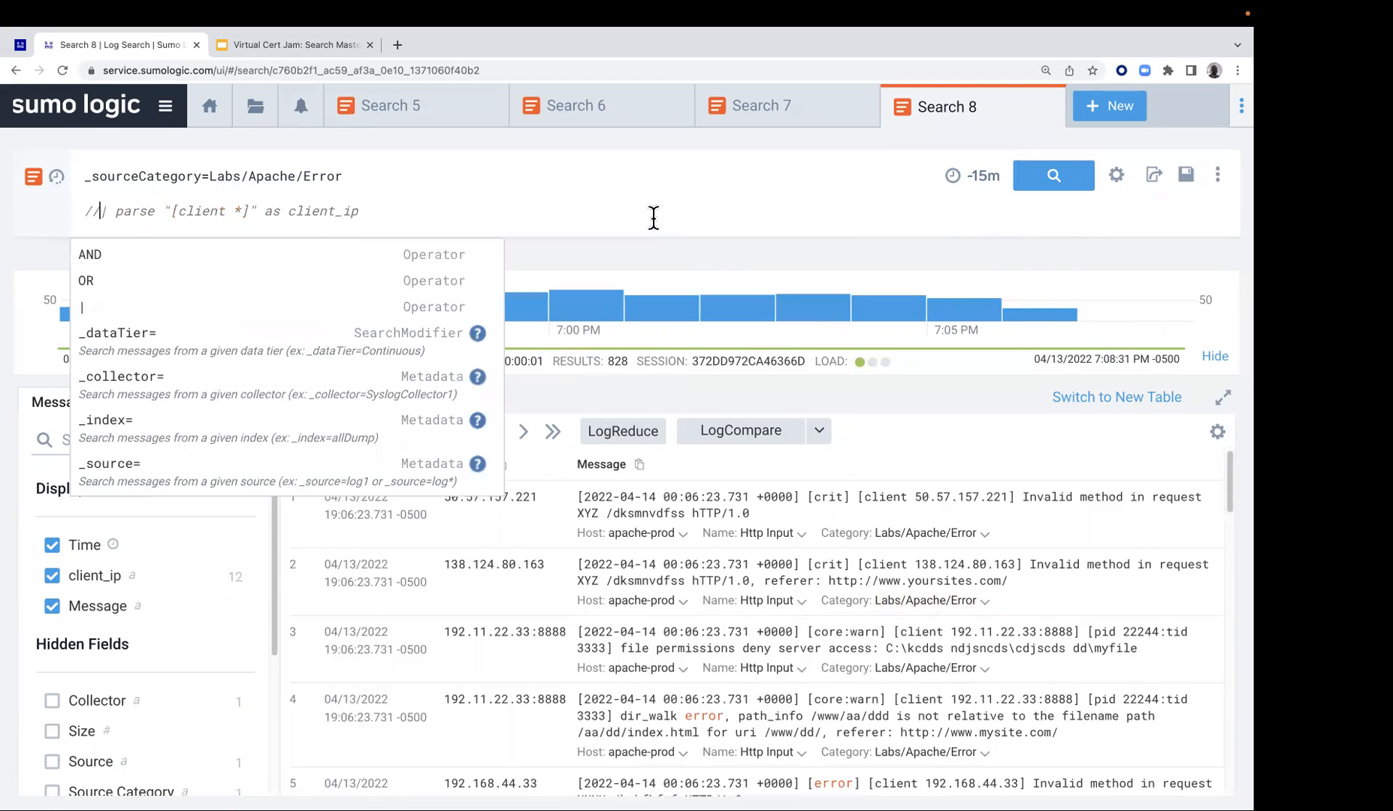
pyautogui.click(1037, 180)
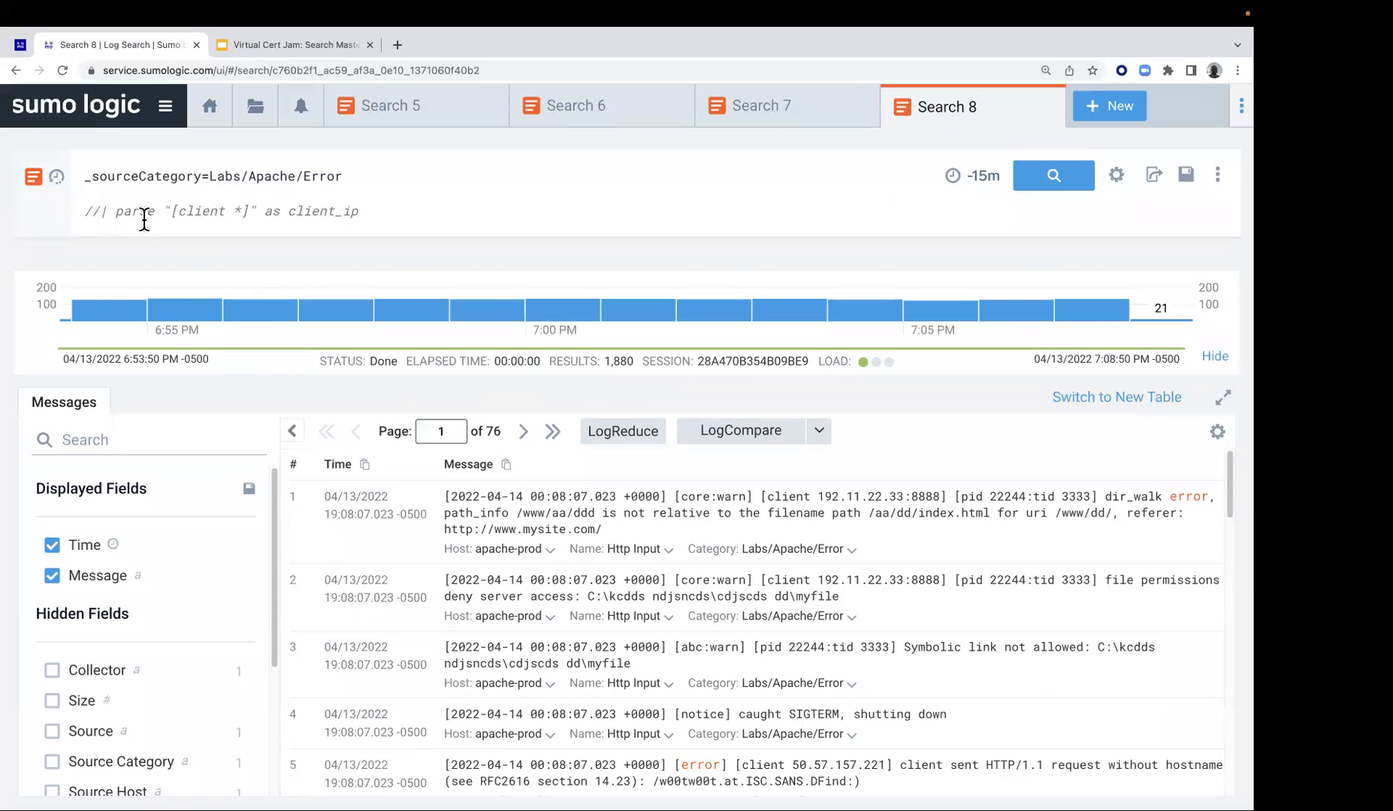
# Uncomment the client_ip parse line, rerun the search and review the returned messages
pyautogui.click(101, 213)
pyautogui.press('BackSpace')
pyautogui.press('BackSpace')
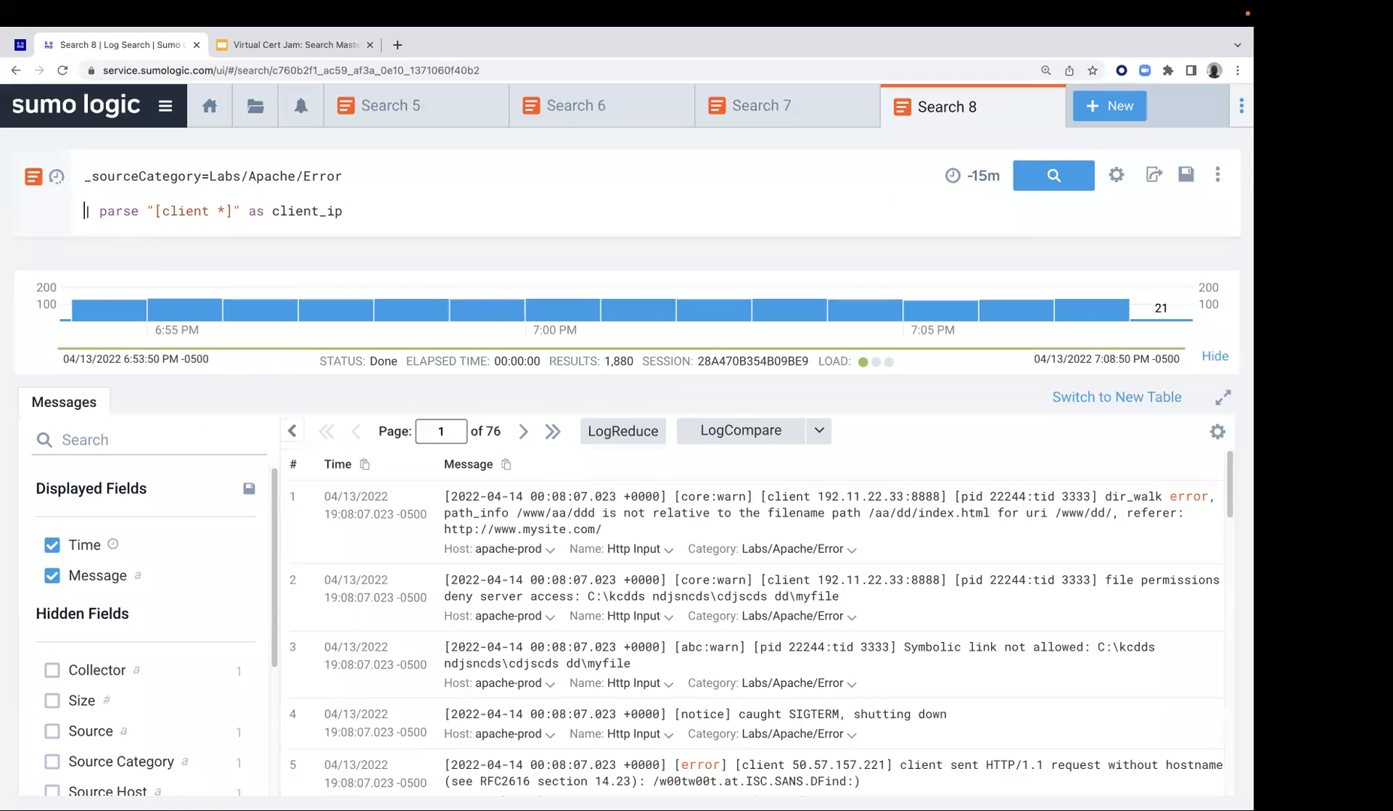
pyautogui.click(1059, 179)
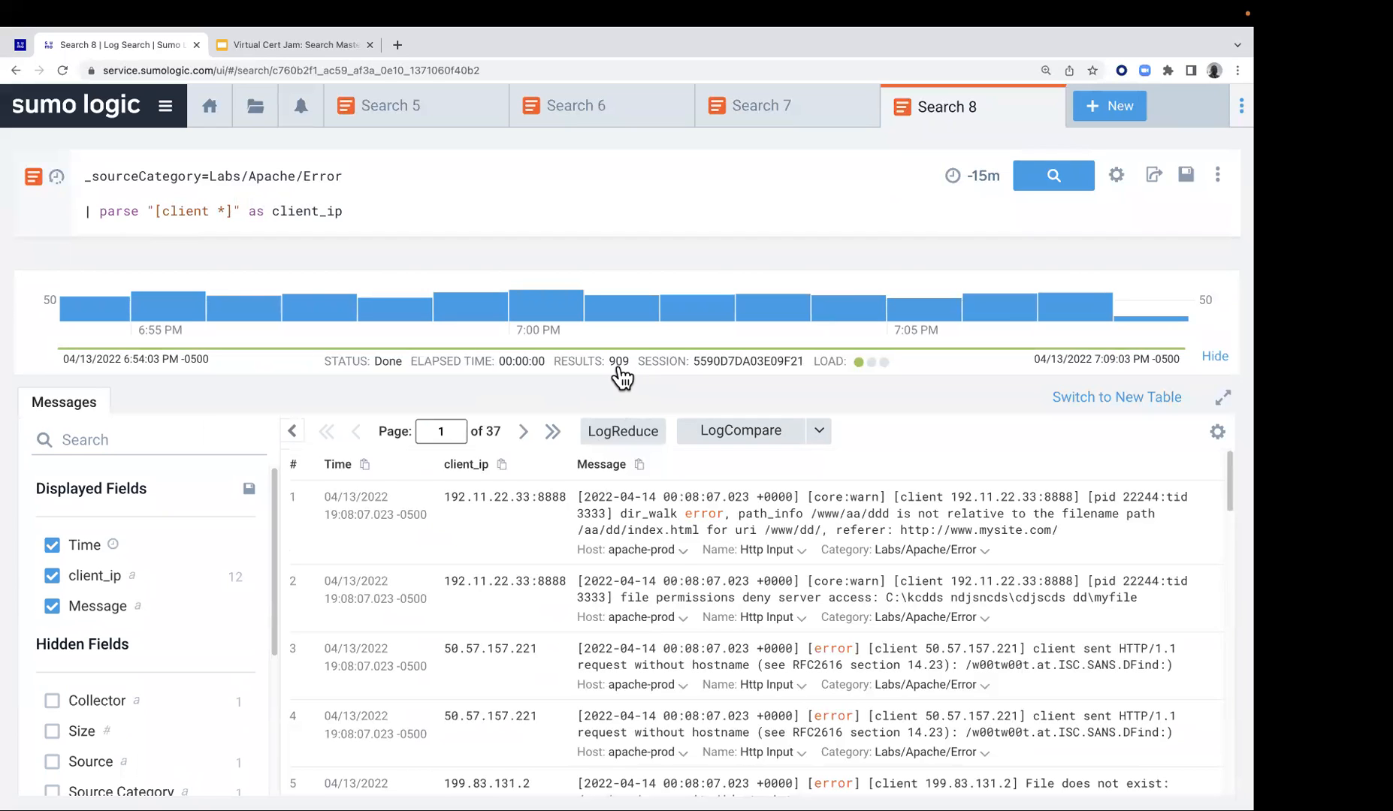
pyautogui.click(433, 440)
pyautogui.scroll(-5, 518, 577)
pyautogui.scroll(-4, 519, 577)
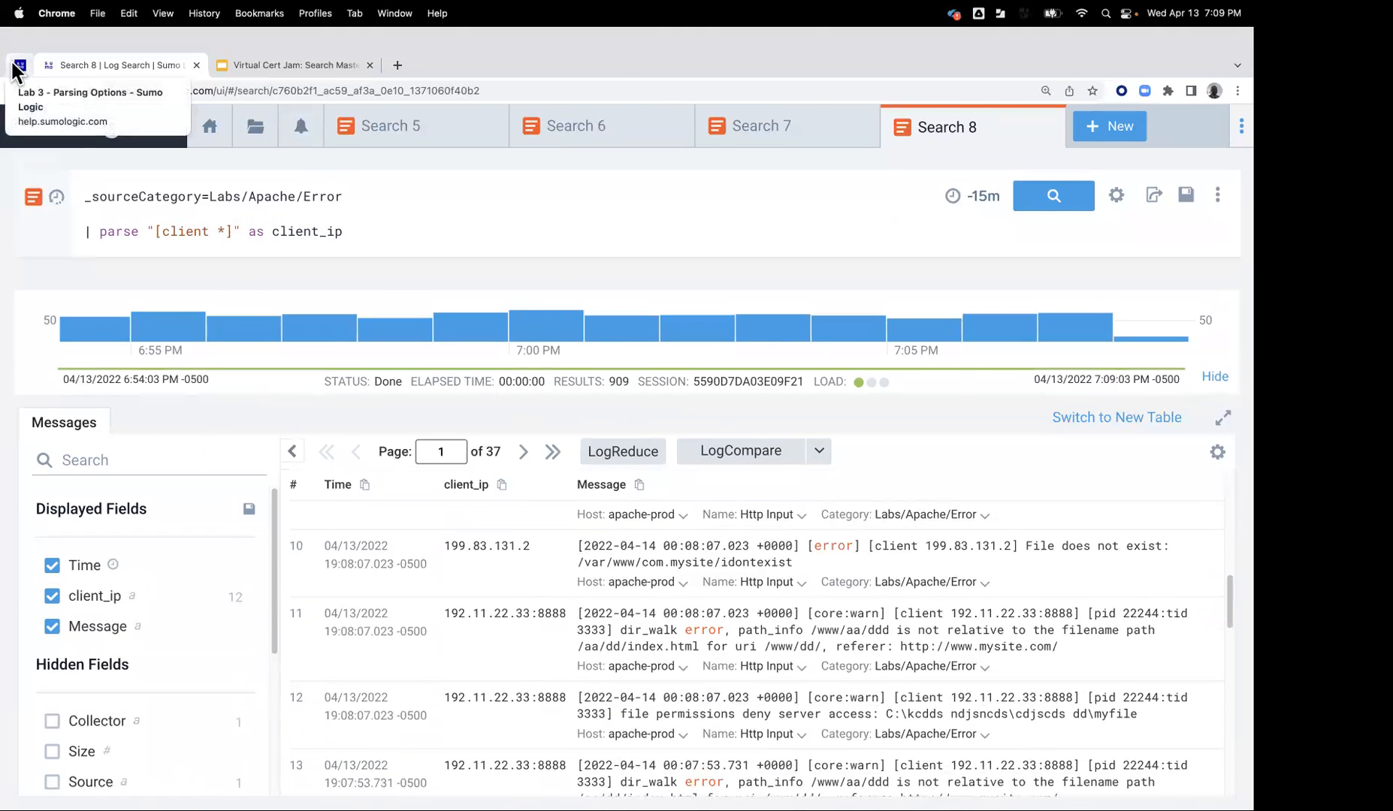
# Replace the client_ip parse line with the lab's step 4 statements: "[client *]" as client_ip nodrop and "mod_log_sql: *" as message
pyautogui.click(20, 66)
pyautogui.scroll(-3, 556, 480)
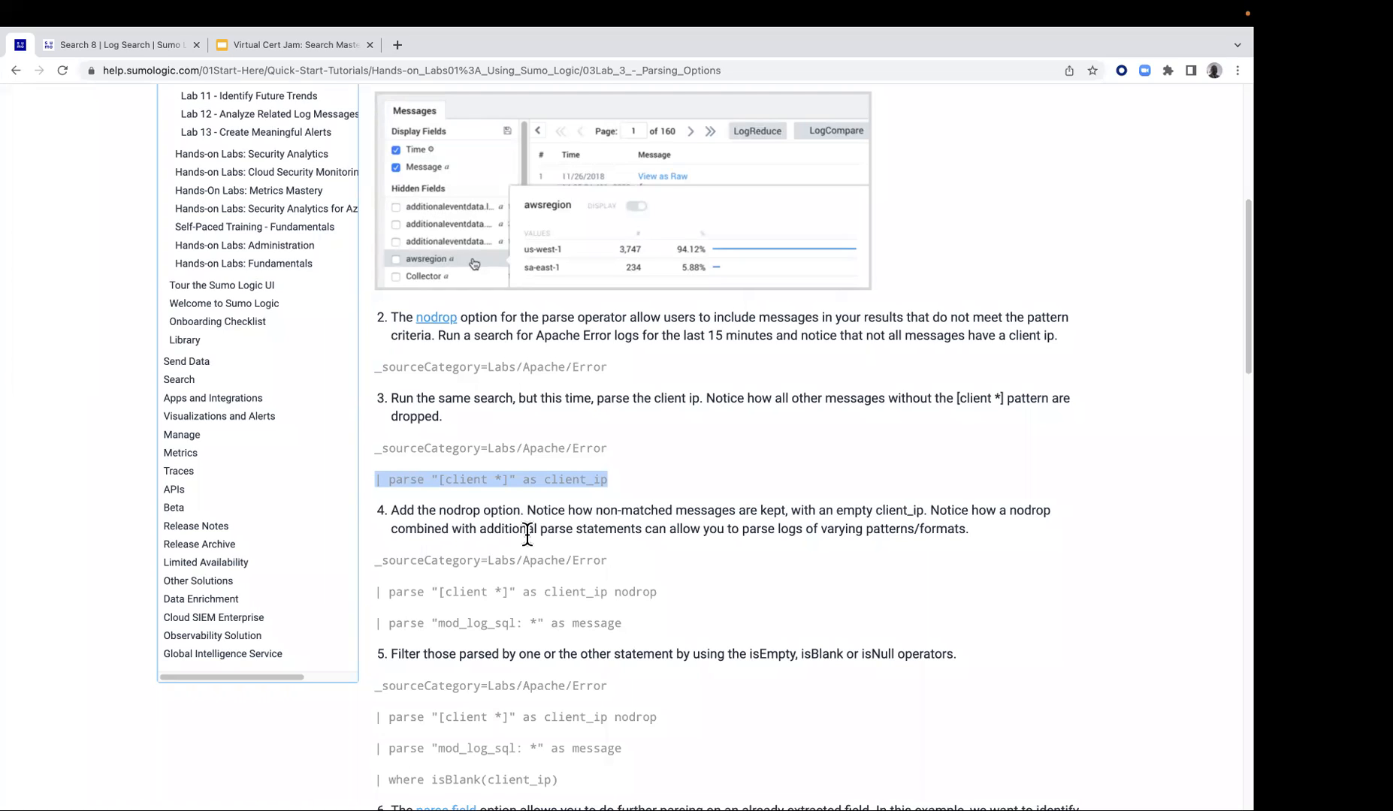
pyautogui.moveTo(379, 593); pyautogui.dragTo(614, 629)
pyautogui.moveTo(376, 593); pyautogui.dragTo(617, 630)
pyautogui.rightClick(584, 617)
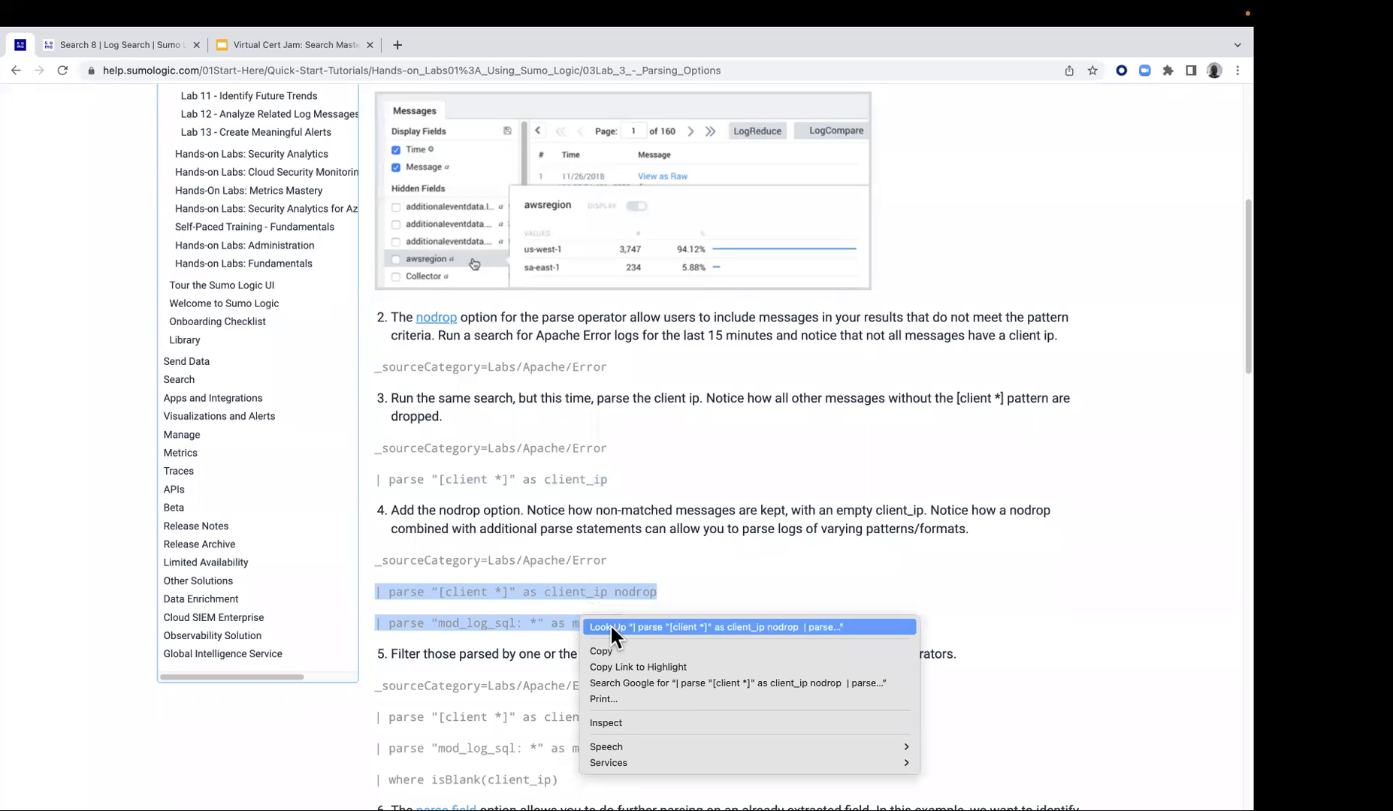
pyautogui.click(623, 651)
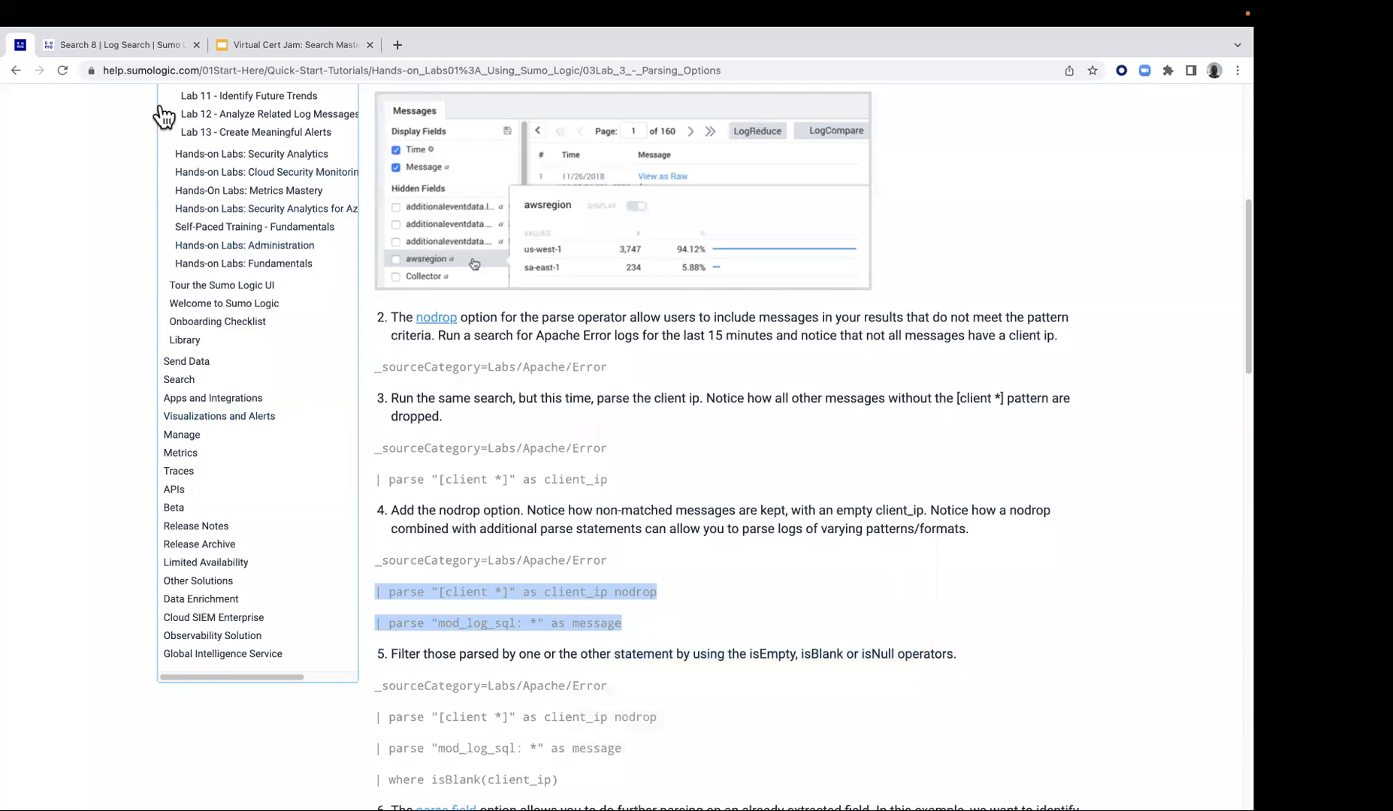
pyautogui.click(147, 44)
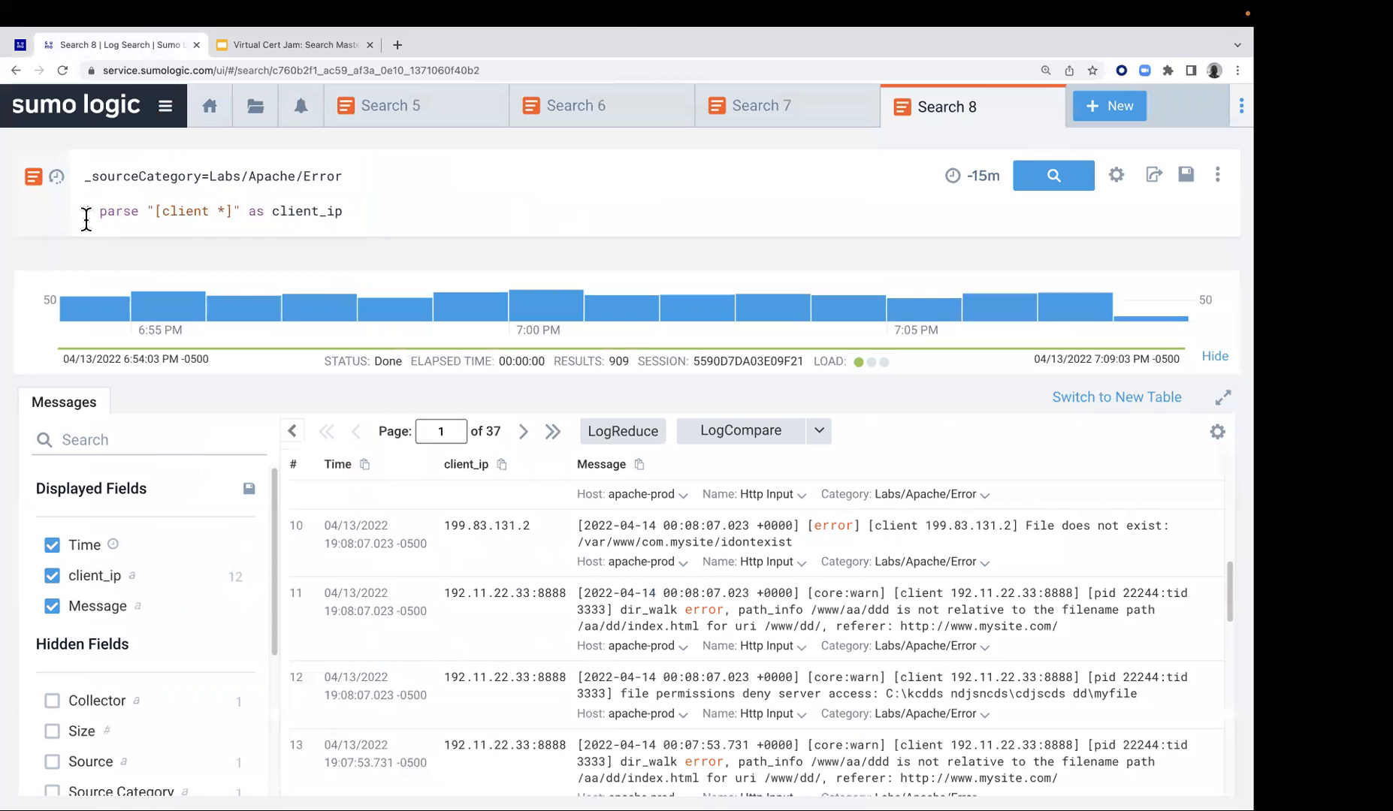
pyautogui.moveTo(81, 212); pyautogui.dragTo(322, 220)
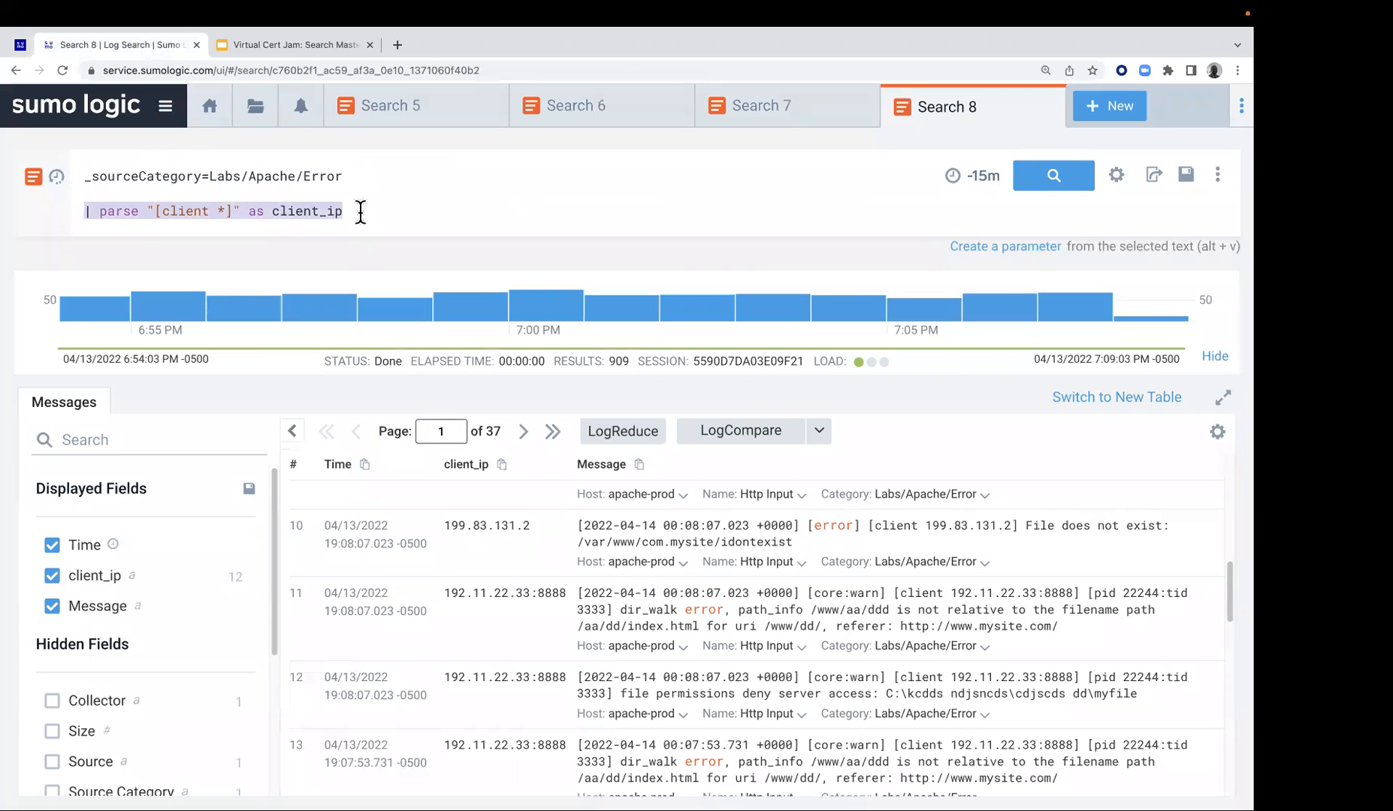
pyautogui.hotkey('ctrl', 'v')
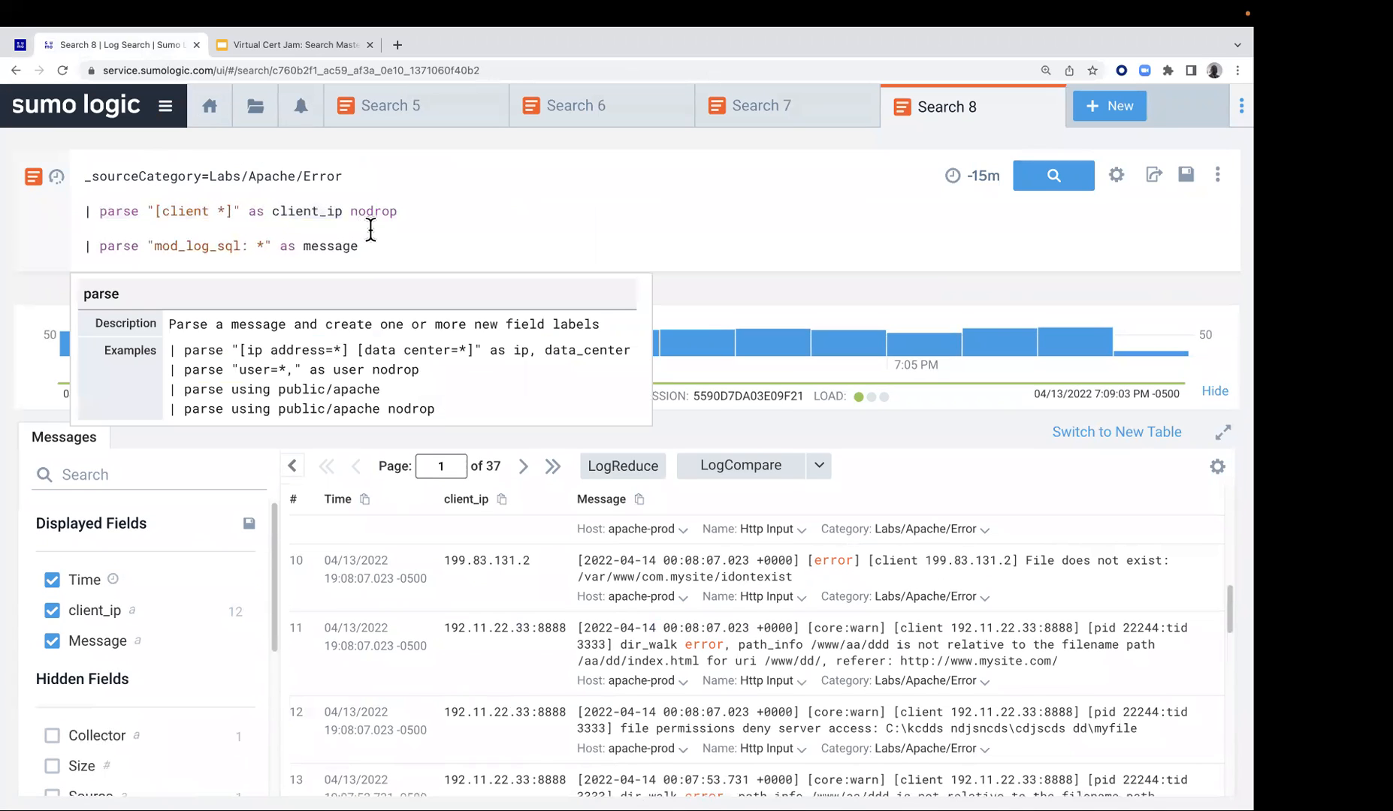
# Comment out the mod_log_sql parse line with //, run the search and review which messages have a client_ip value
pyautogui.click(86, 248)
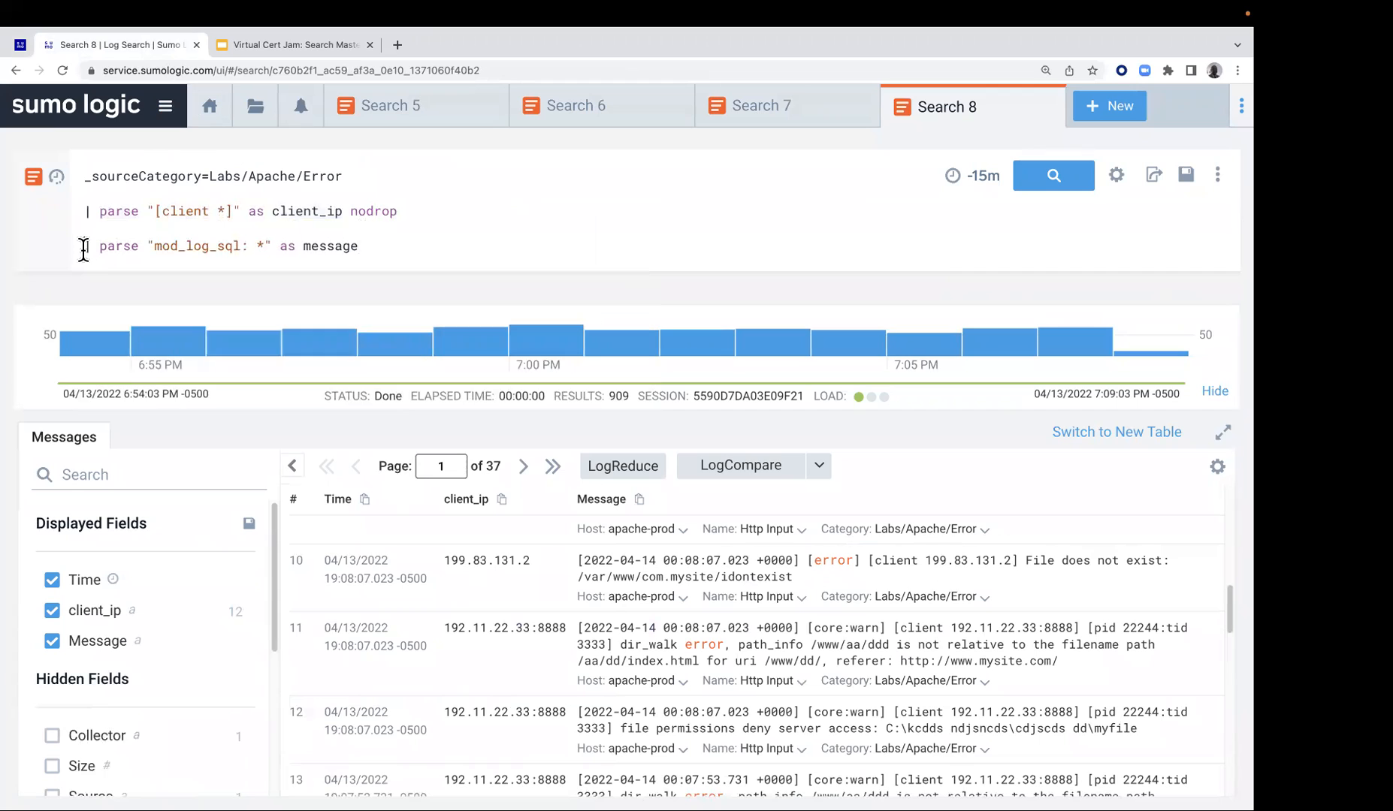
pyautogui.write('//')
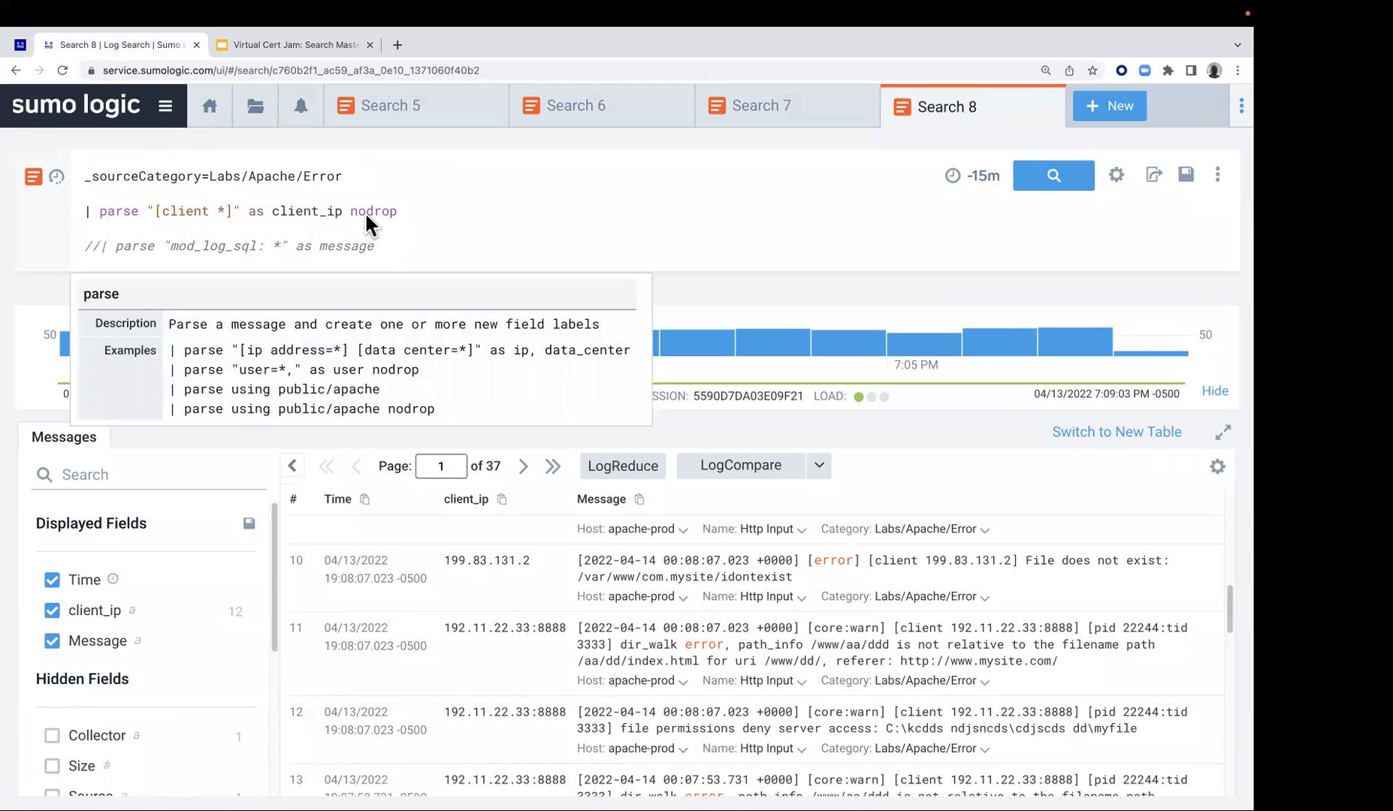
pyautogui.click(1056, 177)
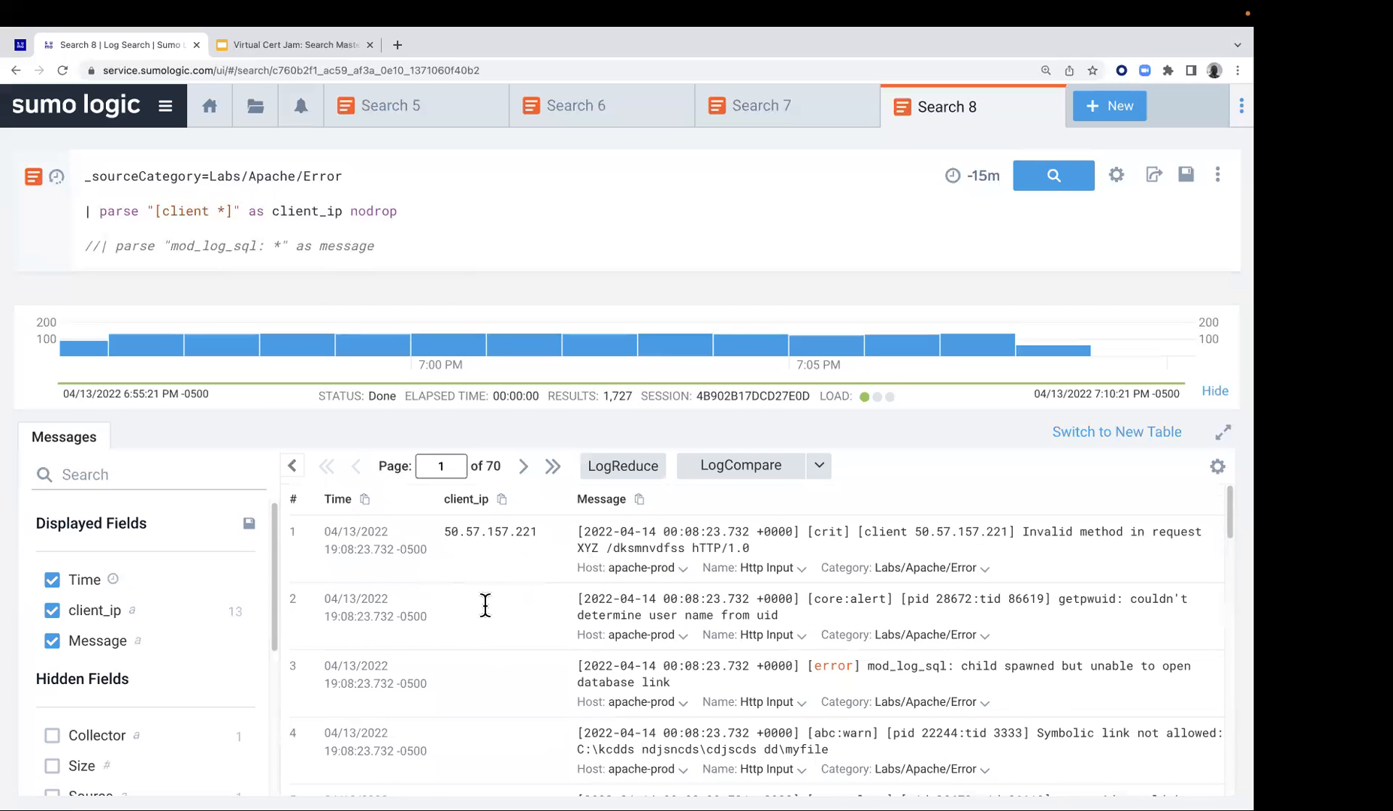
pyautogui.scroll(-1, 568, 597)
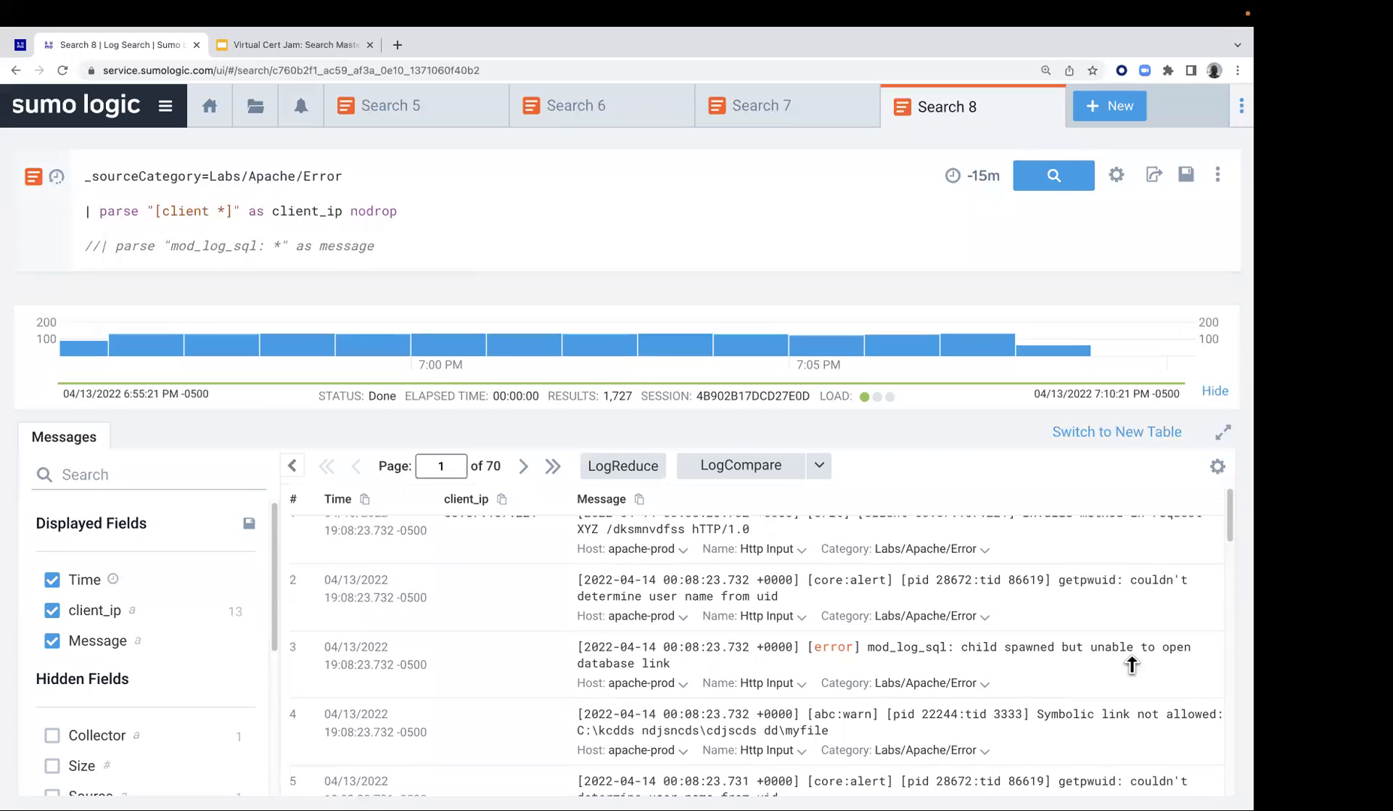
pyautogui.scroll(-1, 932, 599)
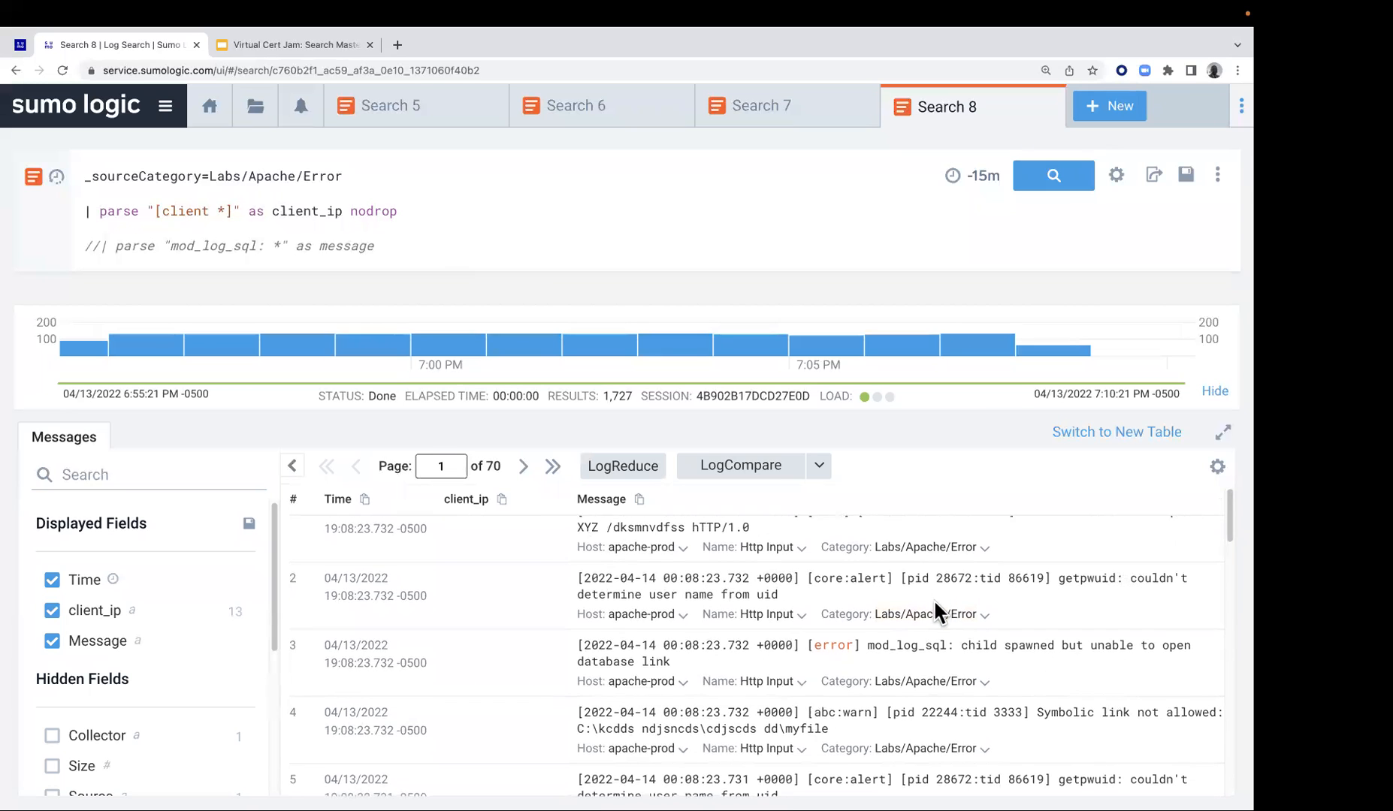
pyautogui.scroll(-1, 935, 622)
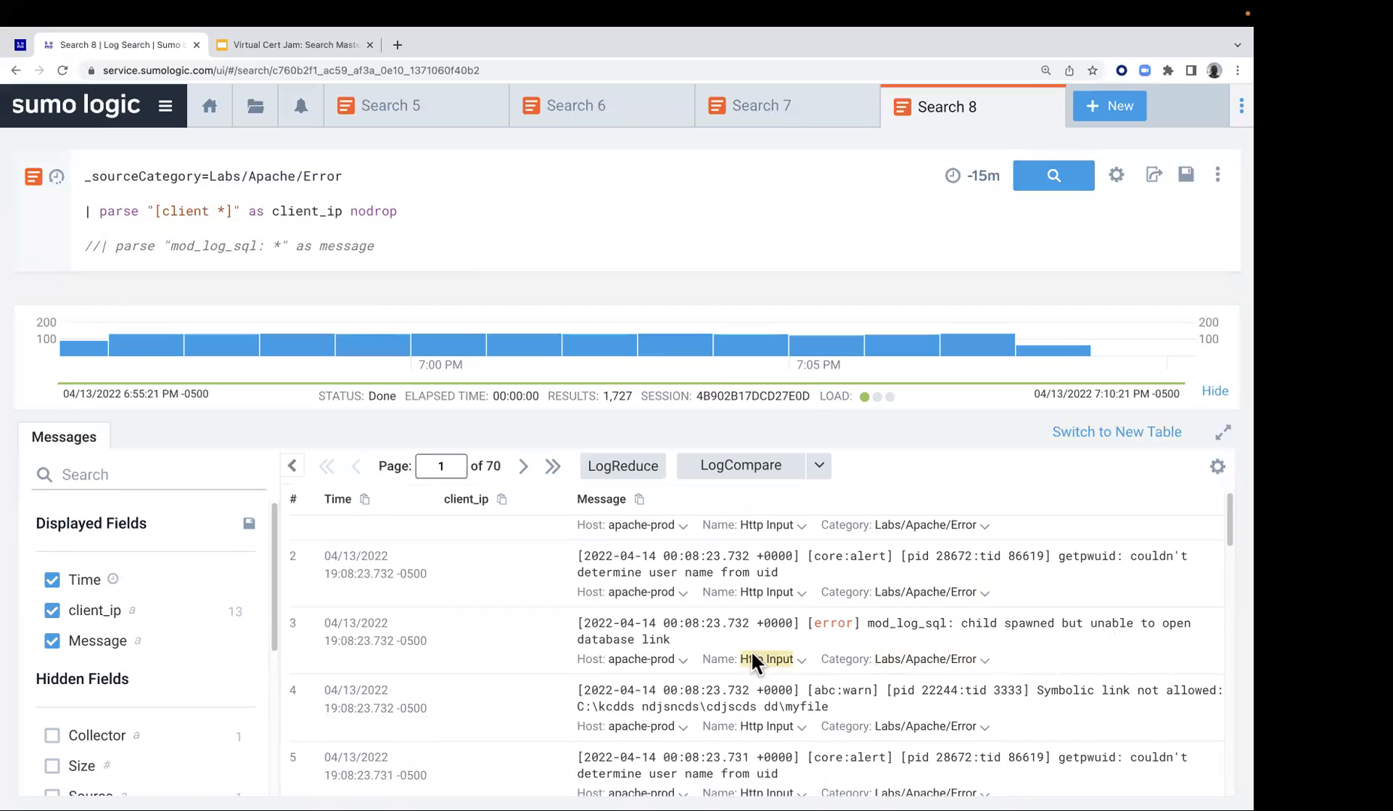
pyautogui.scroll(-2, 834, 645)
pyautogui.scroll(-5, 1130, 659)
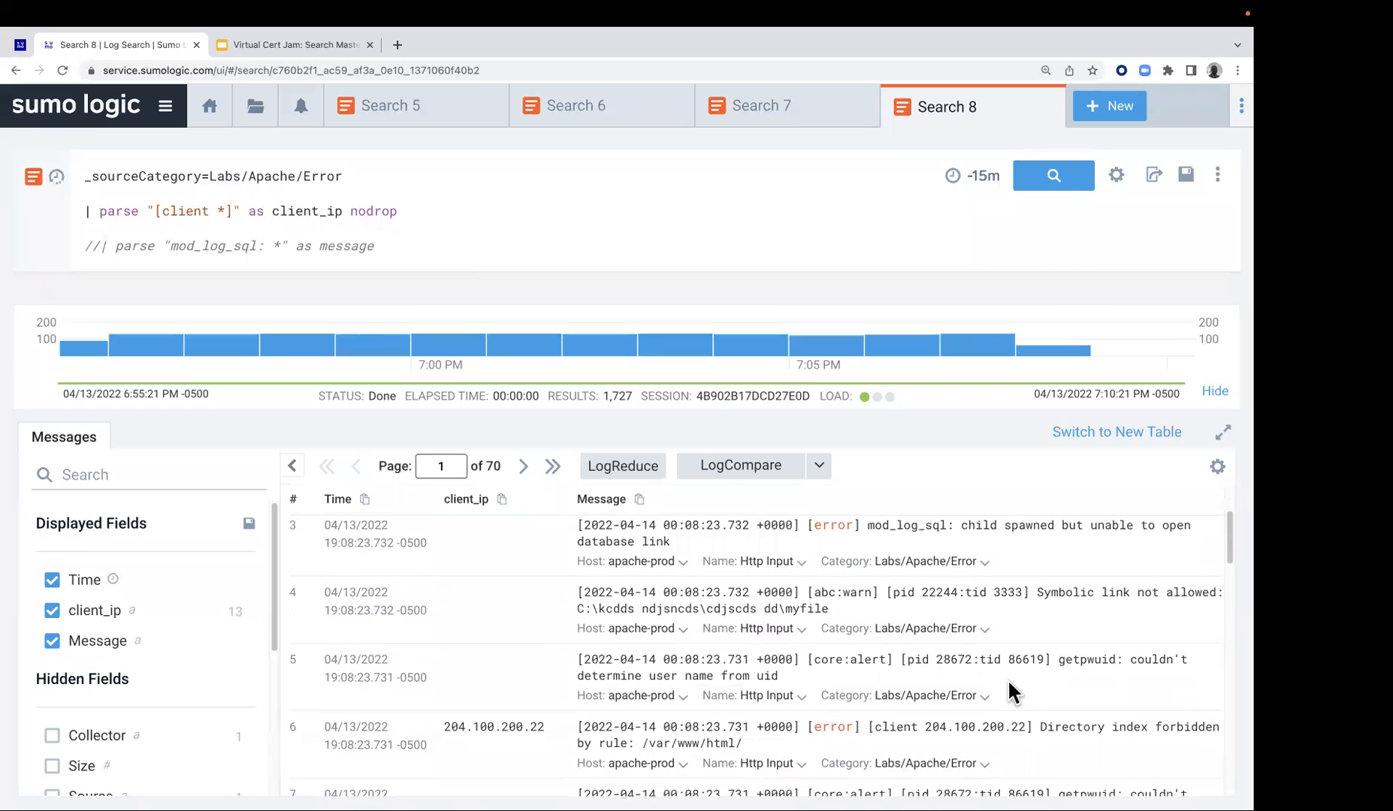
pyautogui.scroll(-4, 1007, 680)
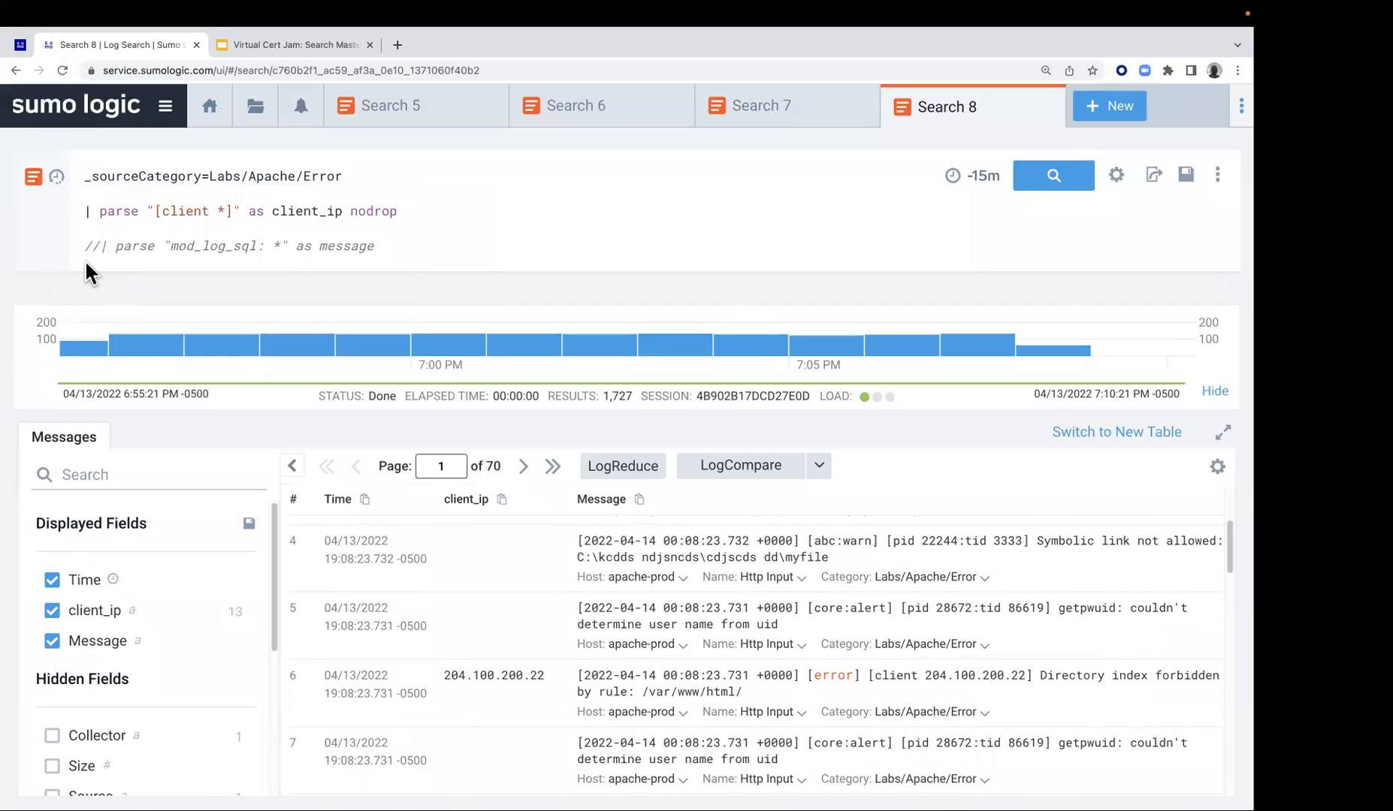
# Uncomment the mod_log_sql parse line and examine the text following mod_log_sql: in the third result
pyautogui.click(96, 239)
pyautogui.press('BackSpace')
pyautogui.press('BackSpace')
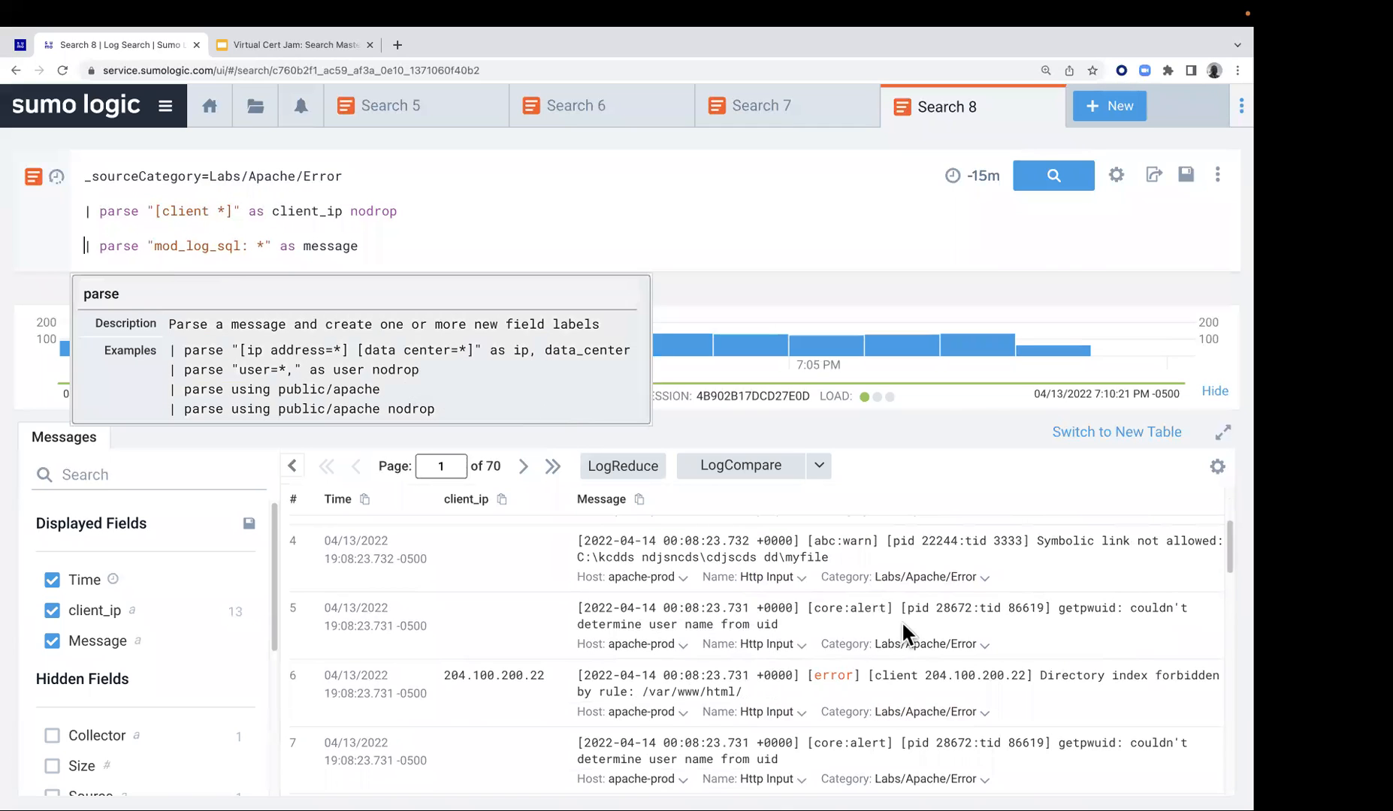
pyautogui.scroll(-3, 969, 631)
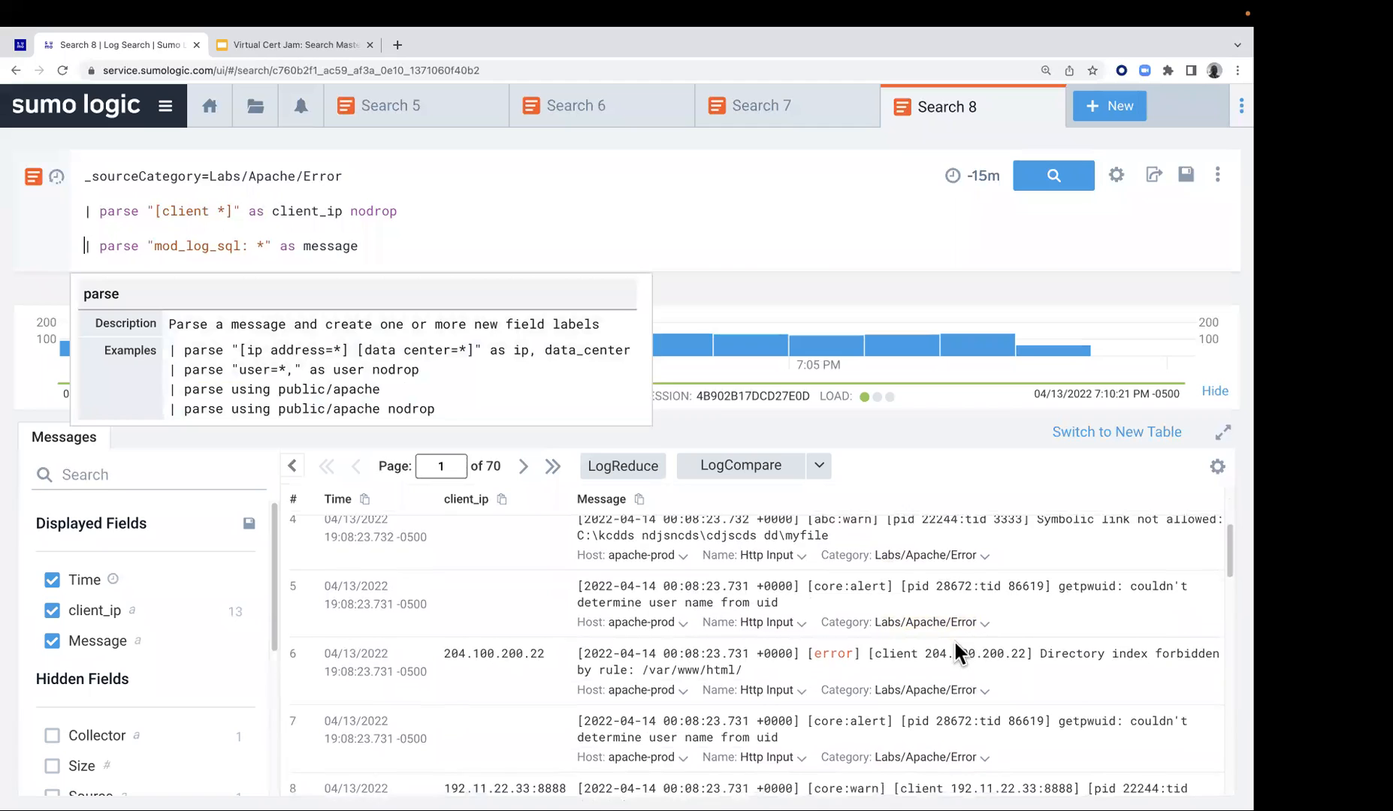
pyautogui.scroll(-1, 945, 661)
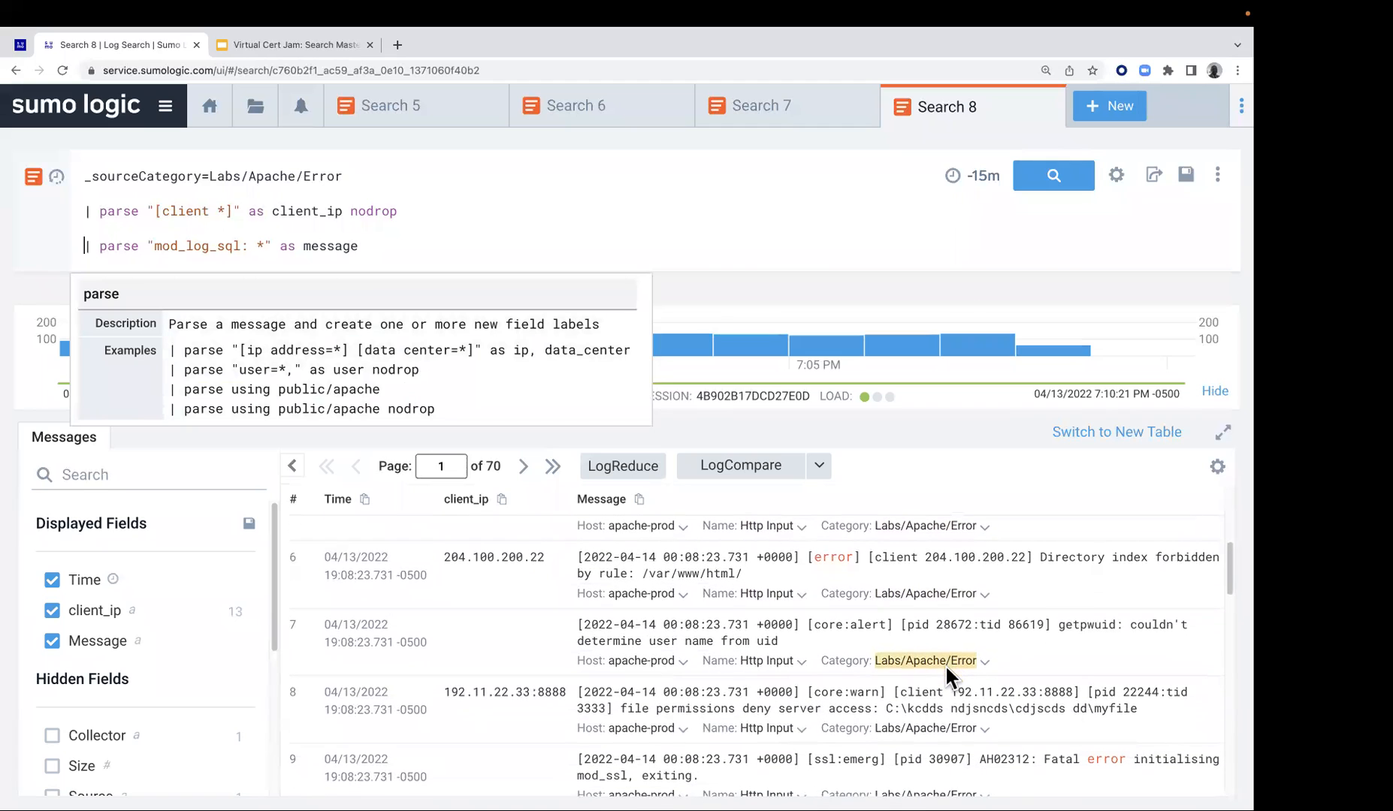
pyautogui.scroll(-1, 948, 675)
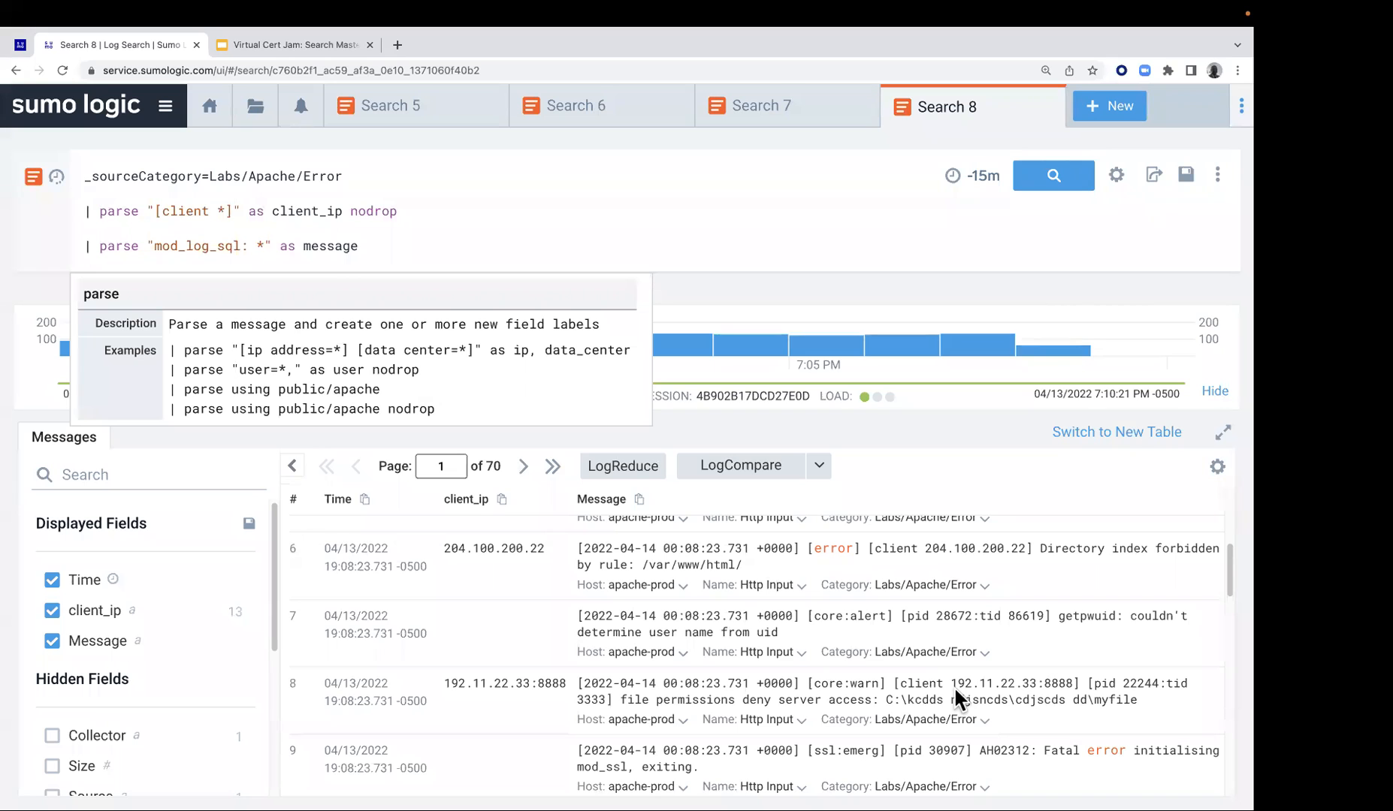
pyautogui.scroll(5, 952, 686)
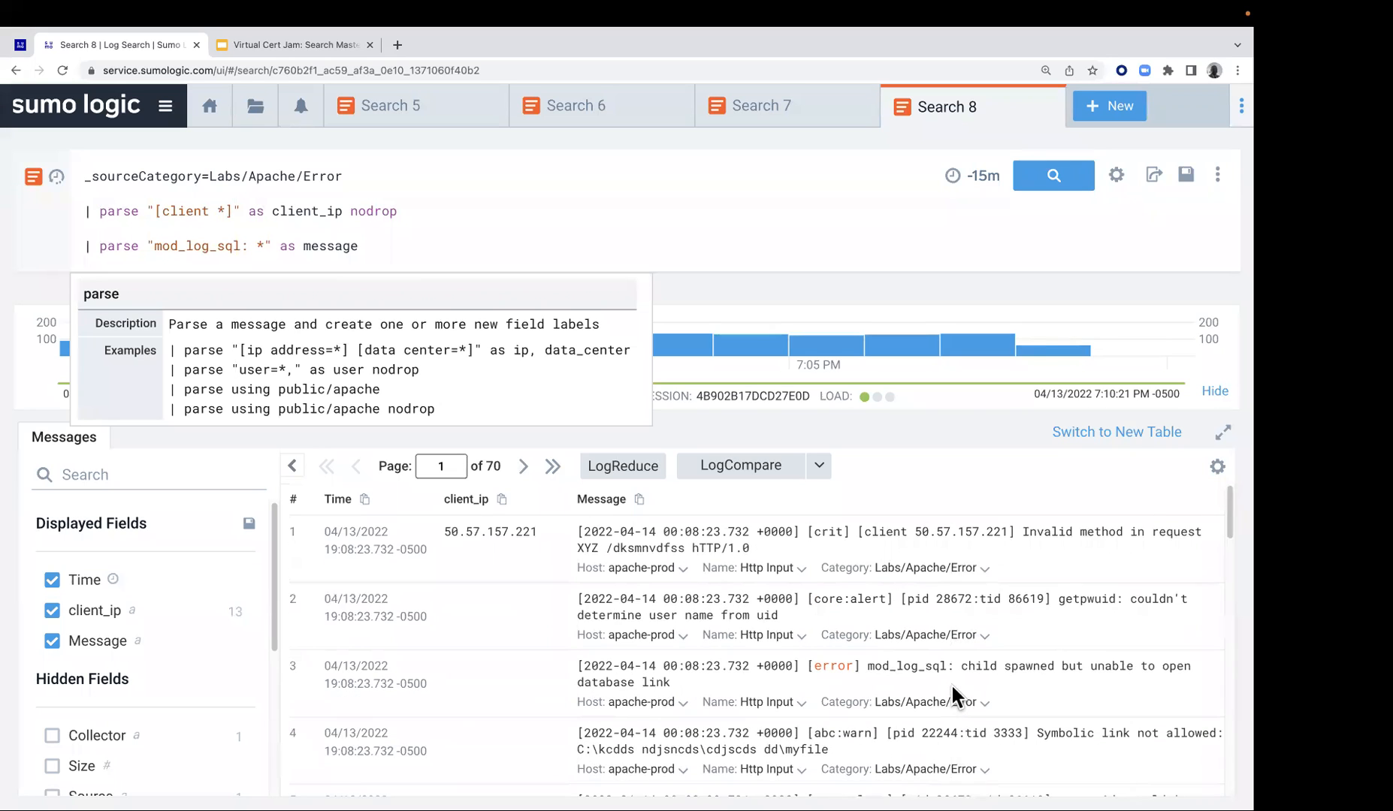
pyautogui.click(870, 665)
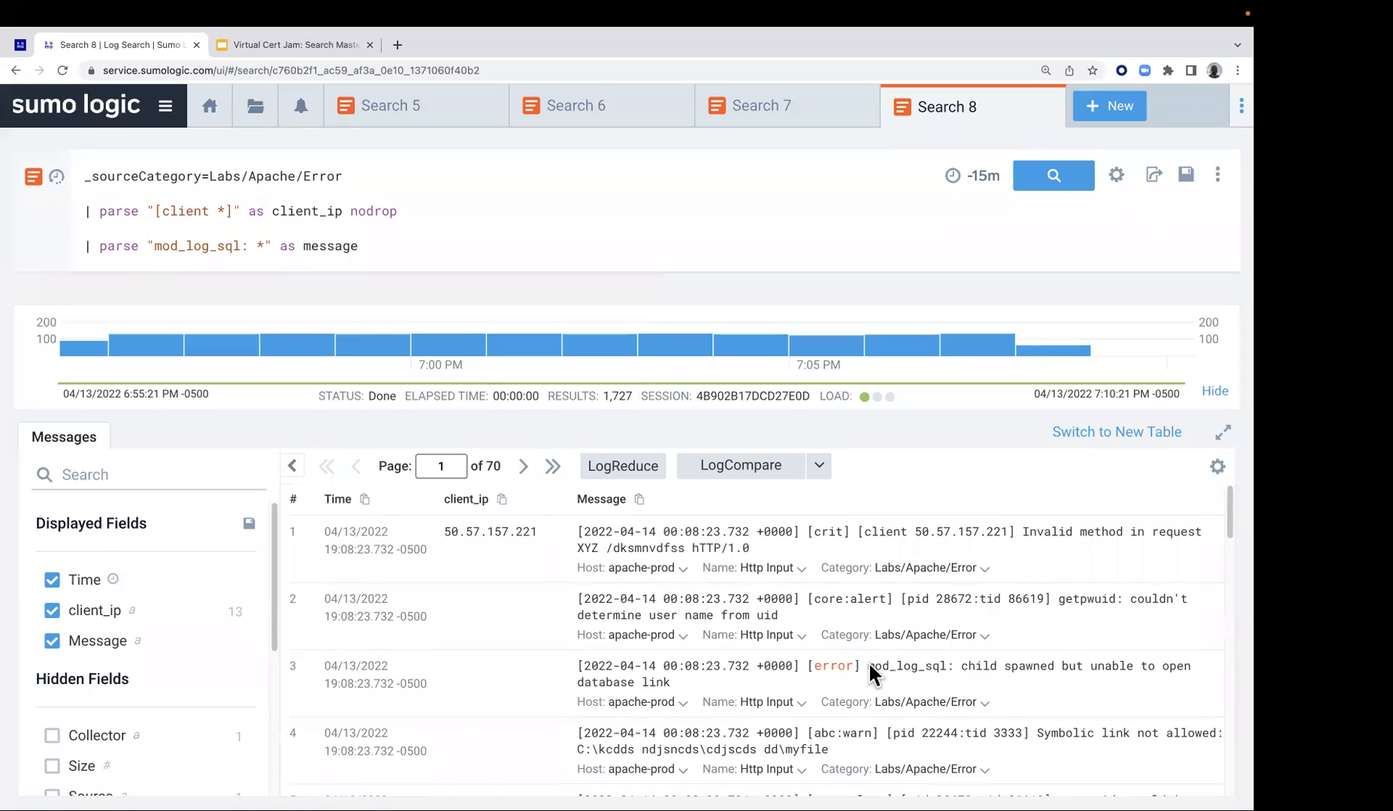
pyautogui.click(966, 667)
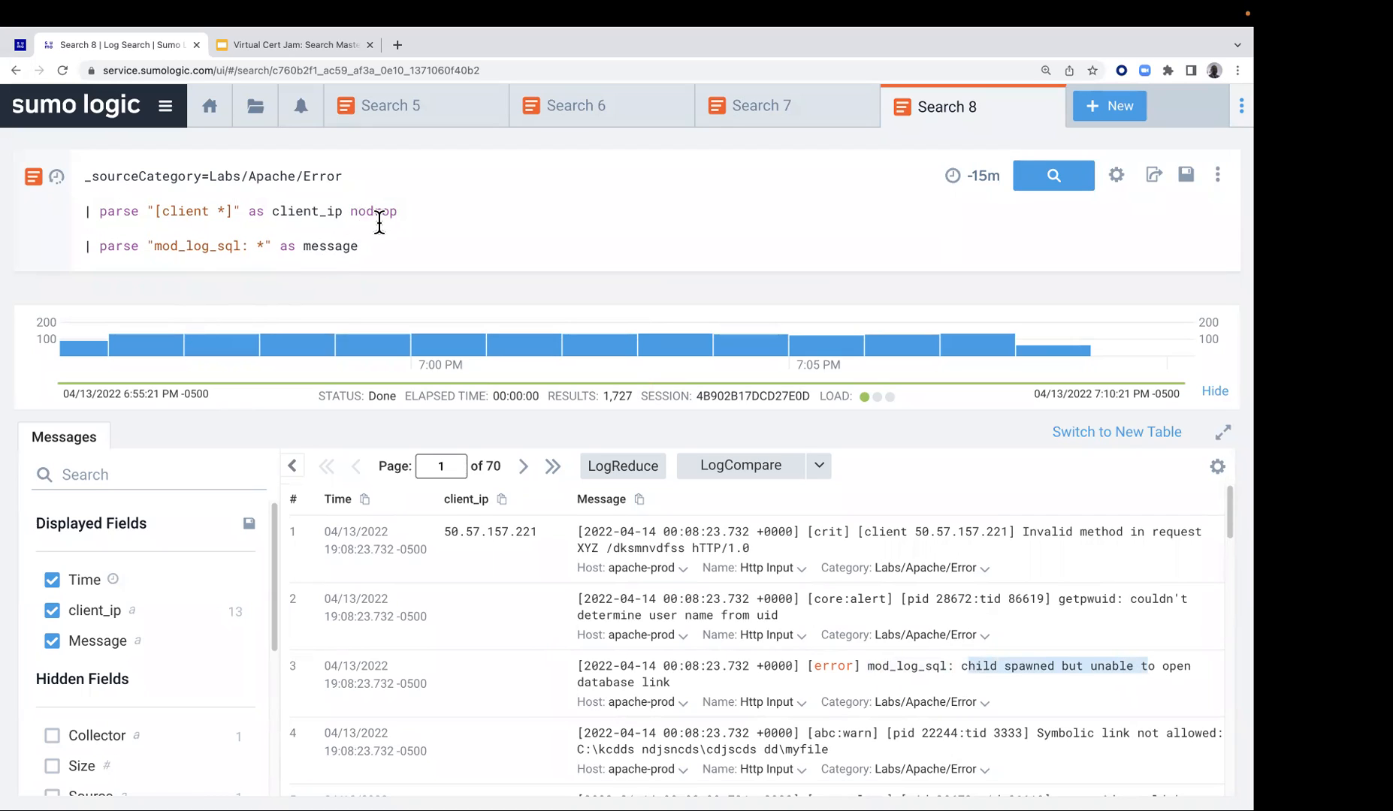
# Run the search with both parse statements and check the parsed message column for the mod_log_sql rows
pyautogui.click(1060, 184)
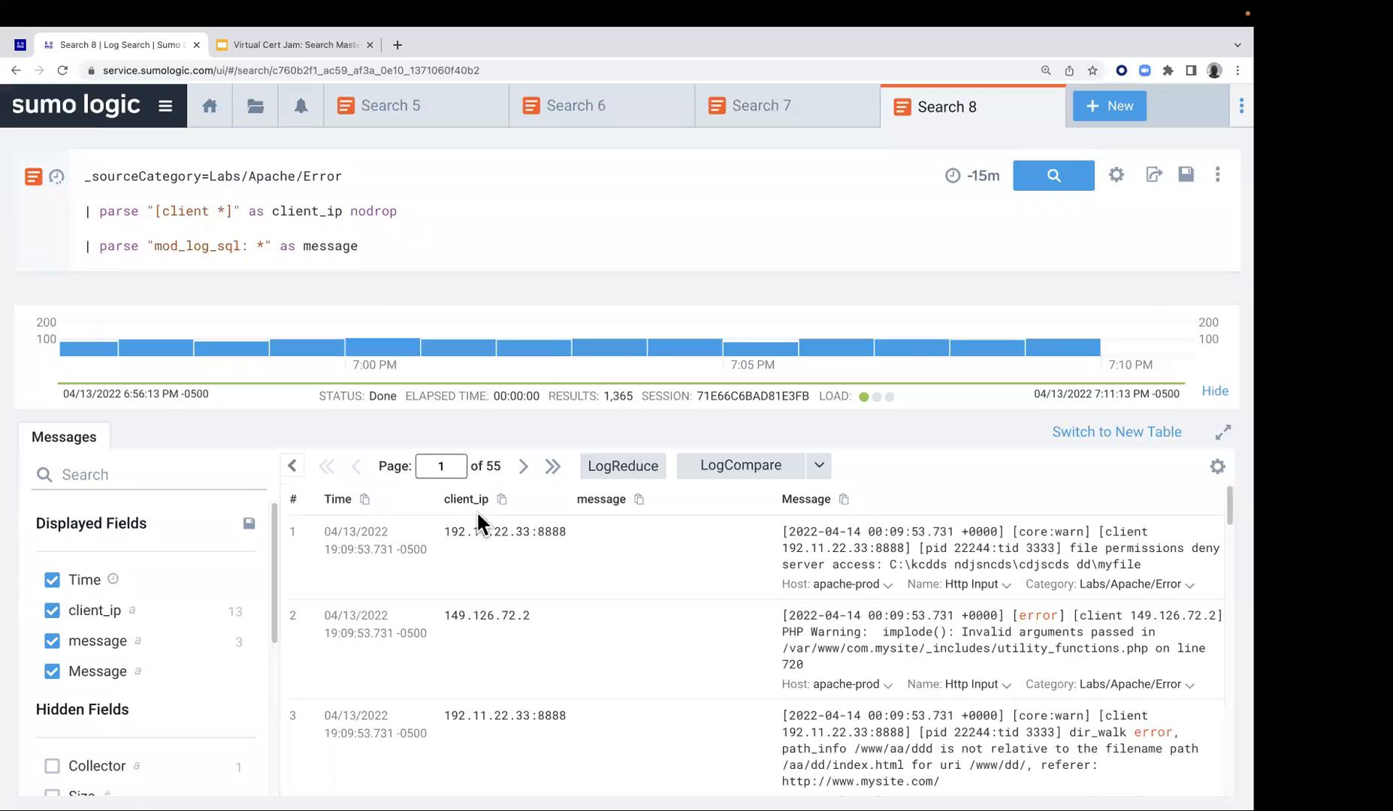
pyautogui.scroll(-1, 618, 526)
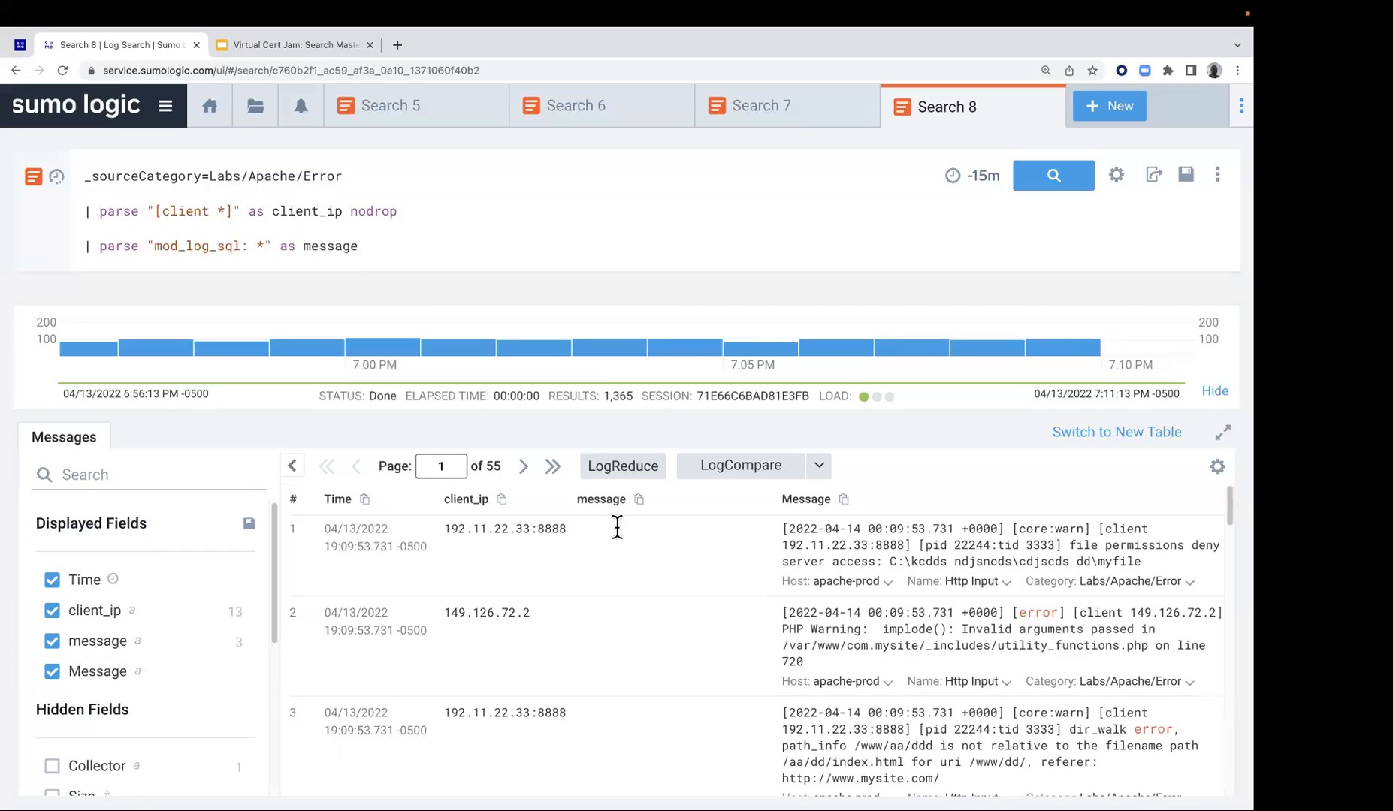
pyautogui.scroll(-5, 617, 534)
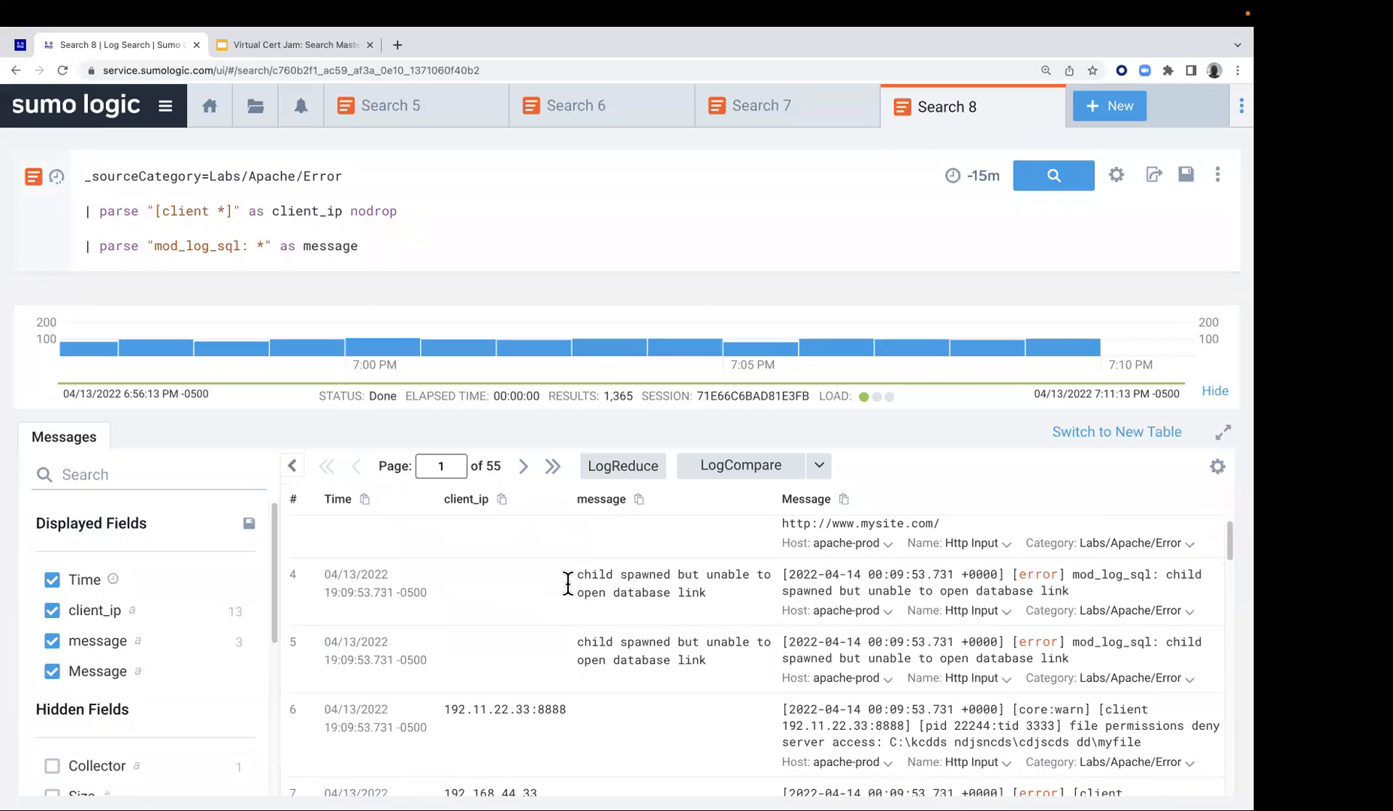
pyautogui.moveTo(576, 582); pyautogui.dragTo(712, 581)
pyautogui.moveTo(580, 644); pyautogui.dragTo(708, 661)
pyautogui.doubleClick(601, 644)
# Return to the Lab 3 instructions and read step 5 on filtering with isEmpty, isBlank or isNull
pyautogui.moveTo(9, 71)
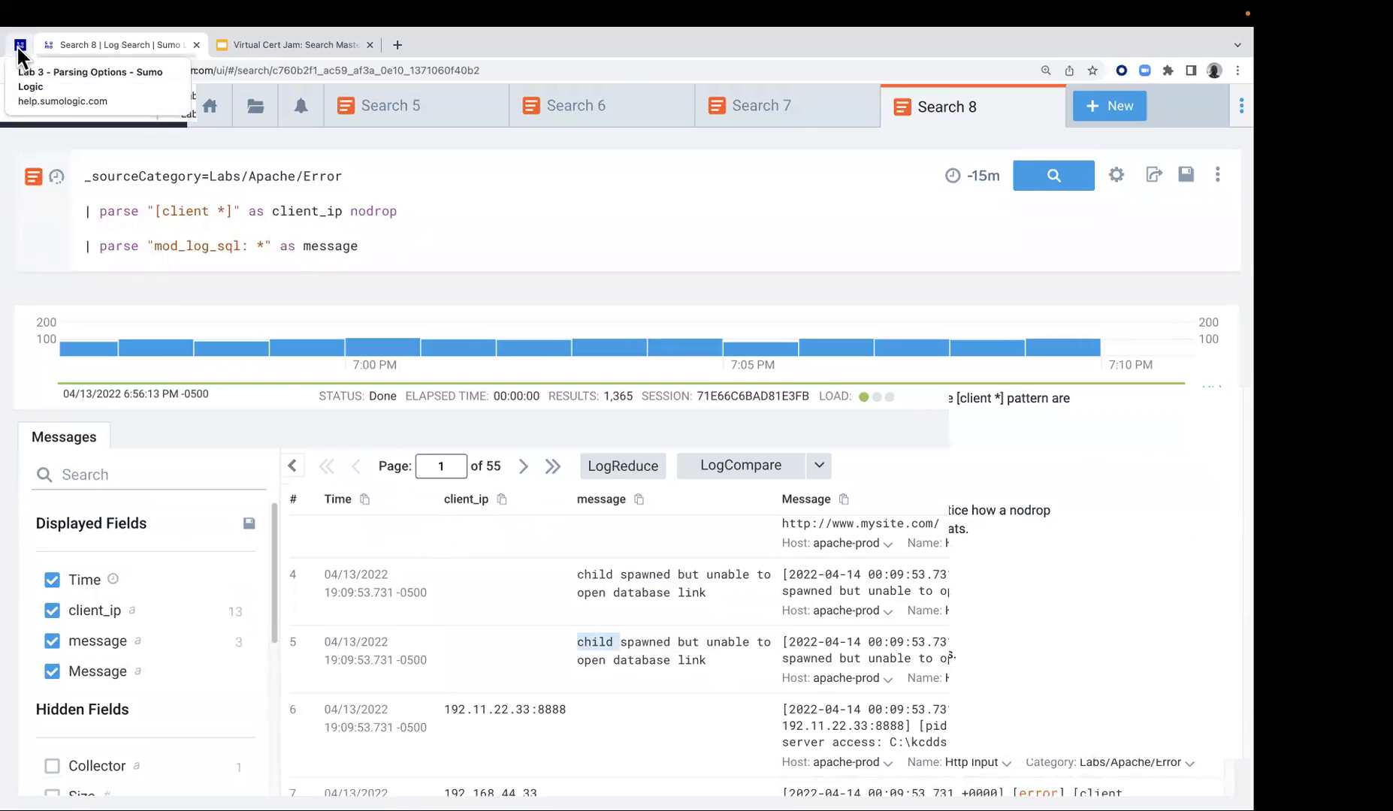
pyautogui.click(20, 46)
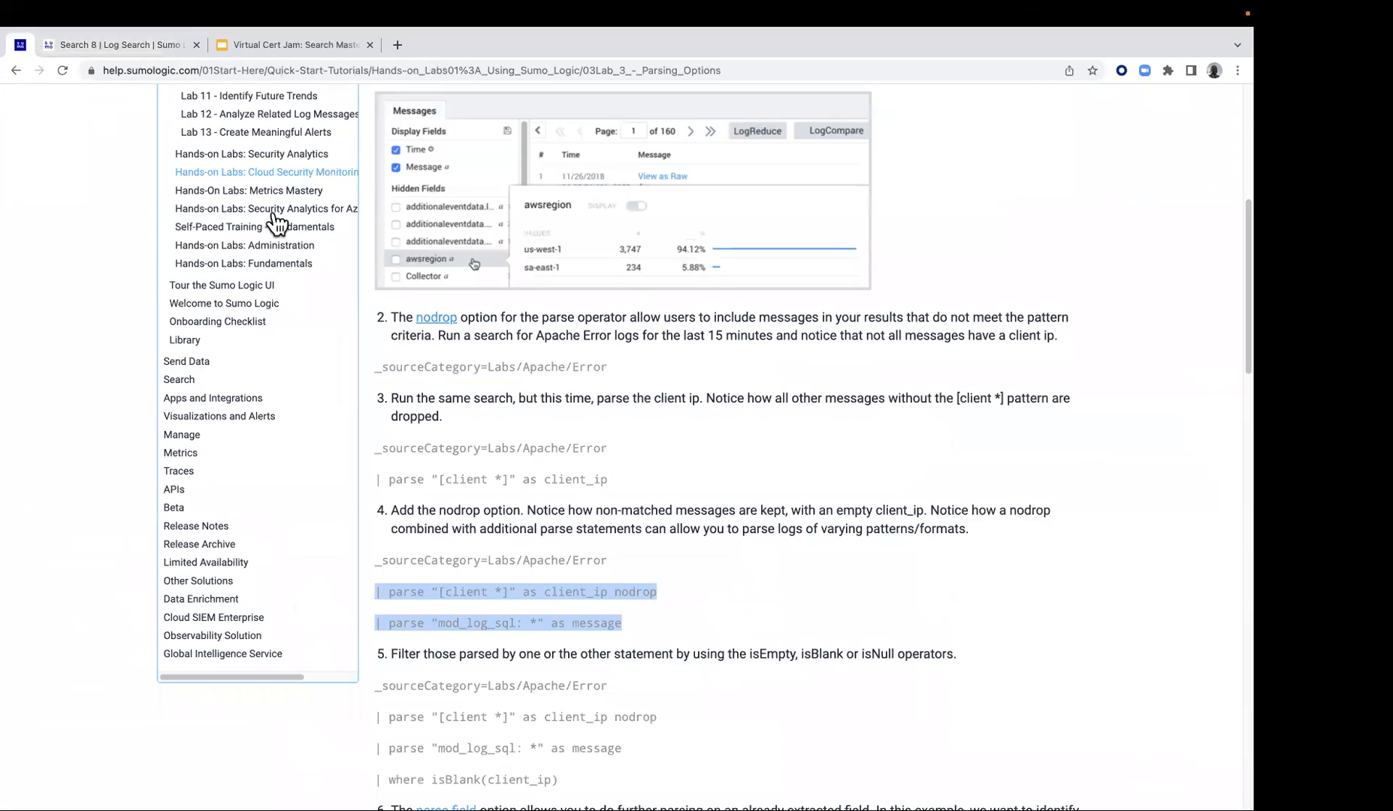
pyautogui.scroll(-3, 527, 511)
pyautogui.scroll(-1, 527, 509)
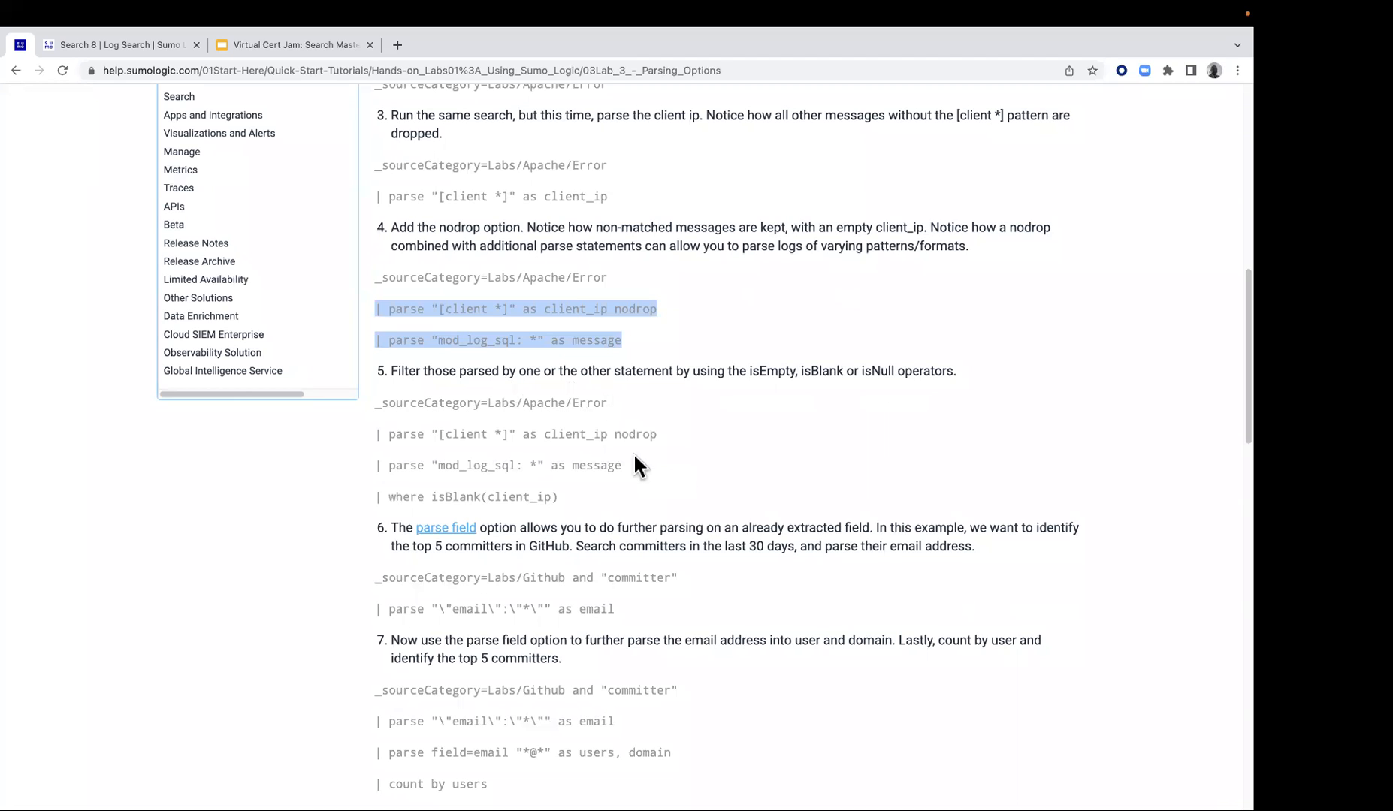
# Open help.sumologic.com in a new browser tab and search the Doc Hub for isempty
pyautogui.click(397, 45)
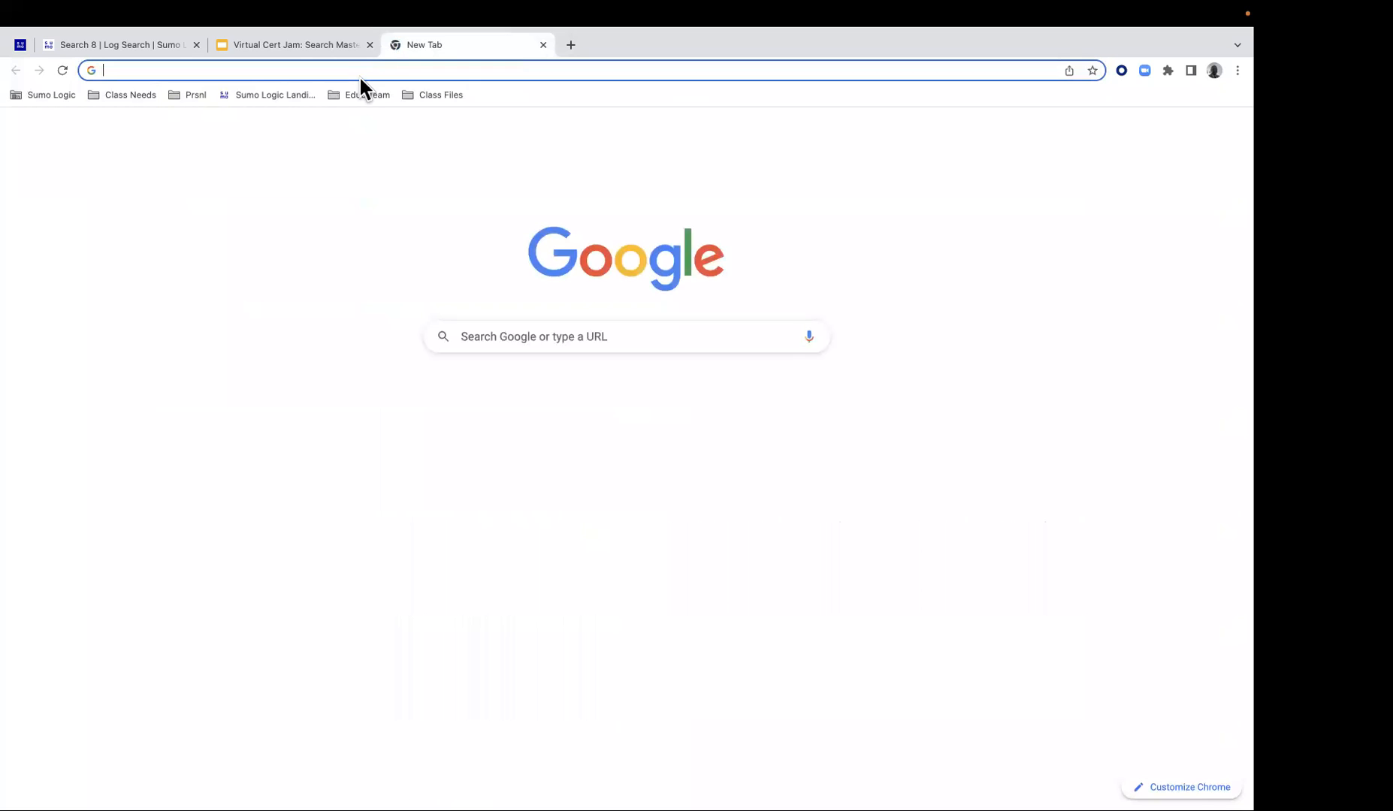
pyautogui.write('h')
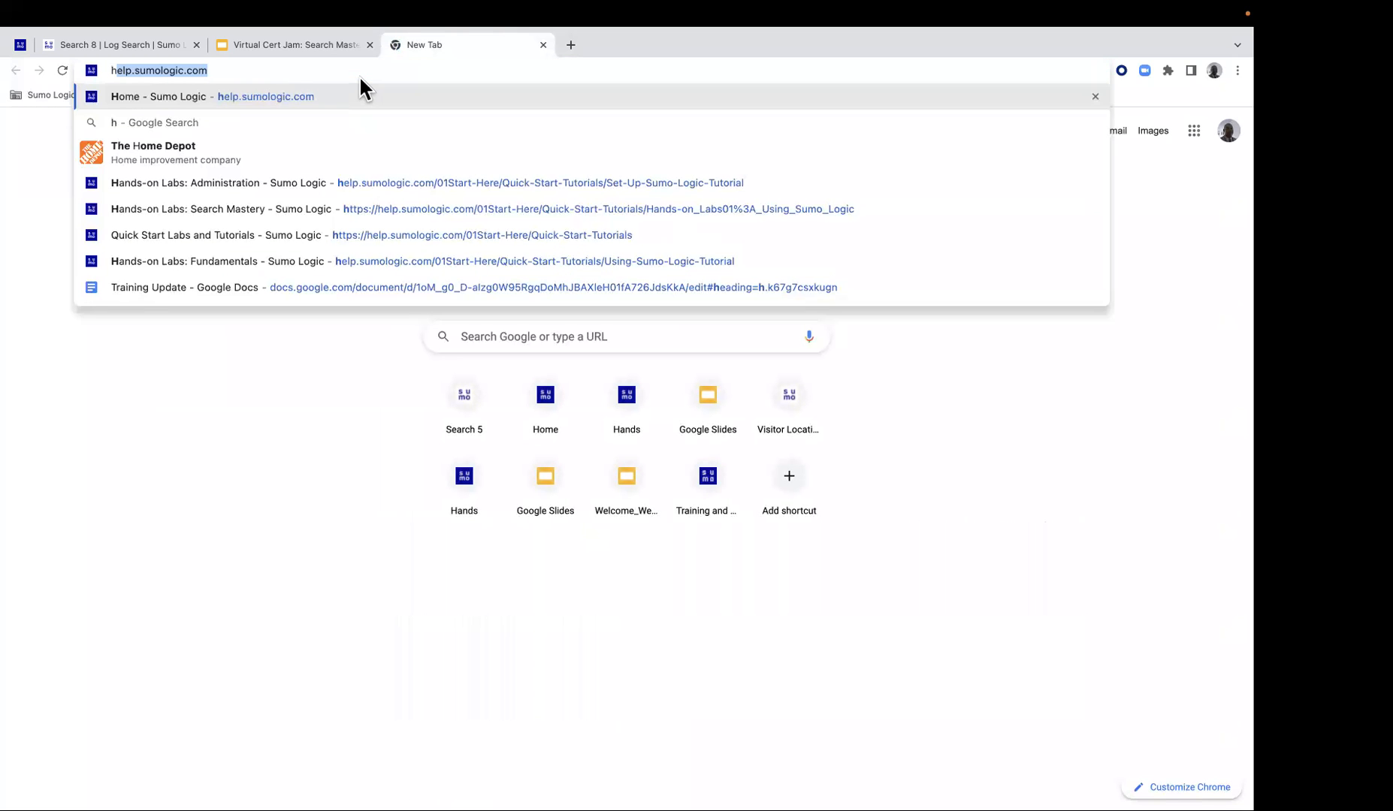
pyautogui.press('Return')
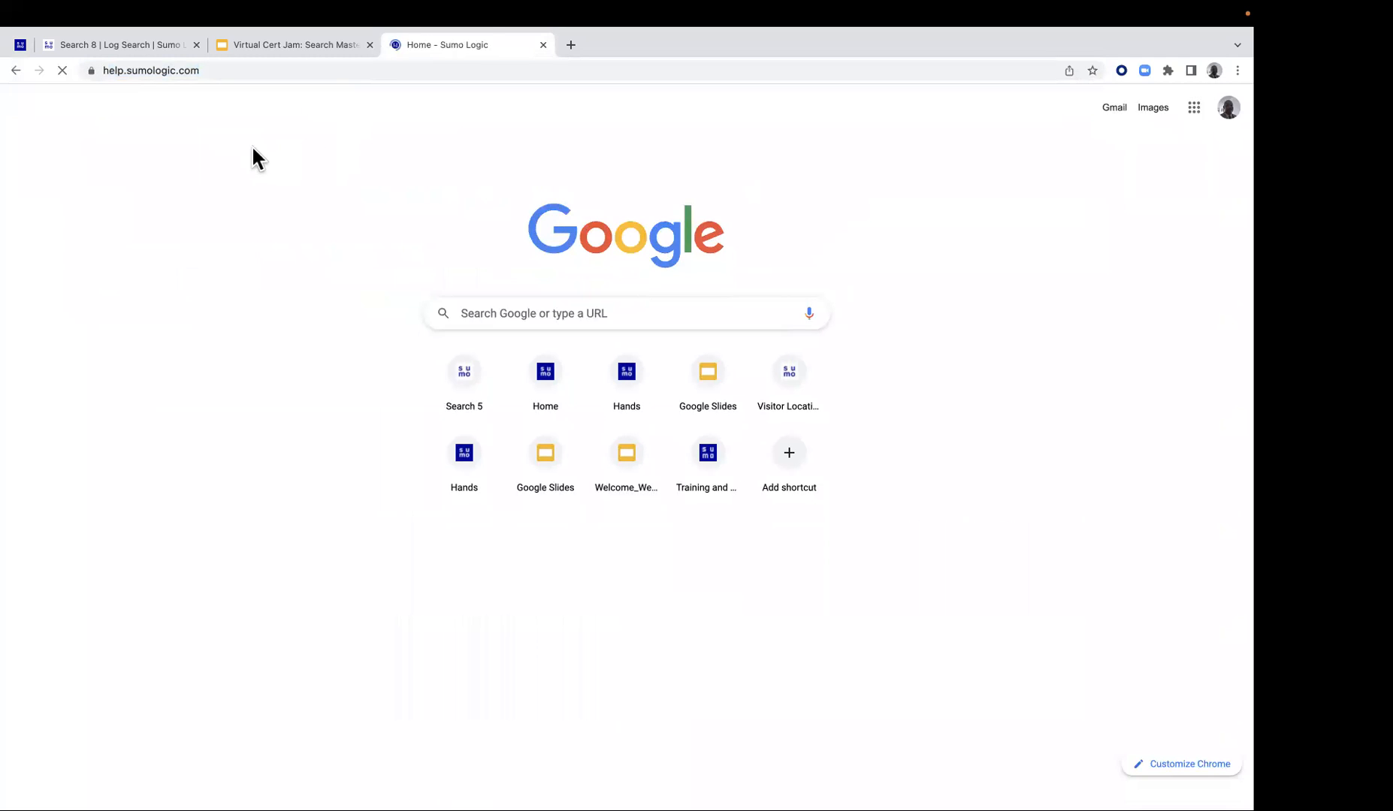
pyautogui.click(552, 239)
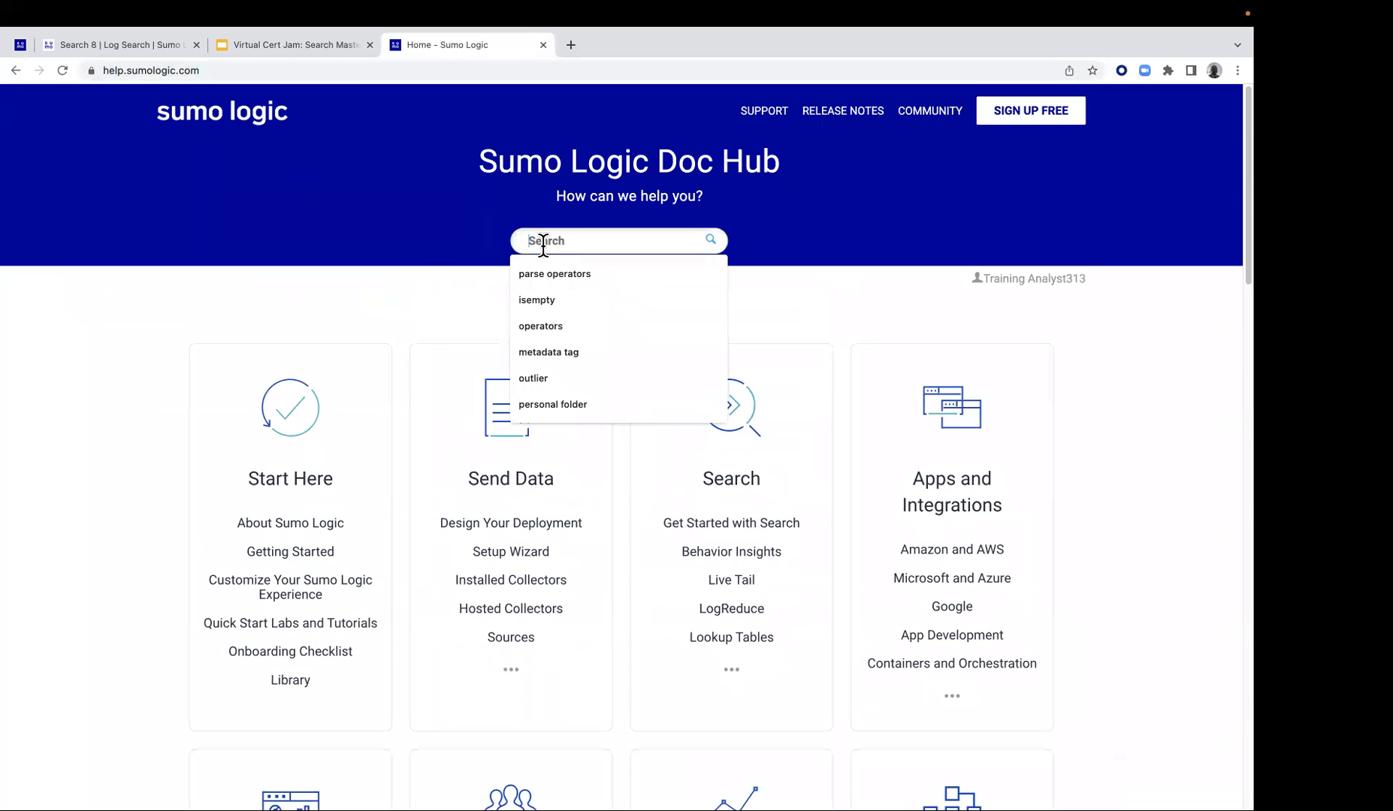
pyautogui.click(547, 297)
pyautogui.press('Return')
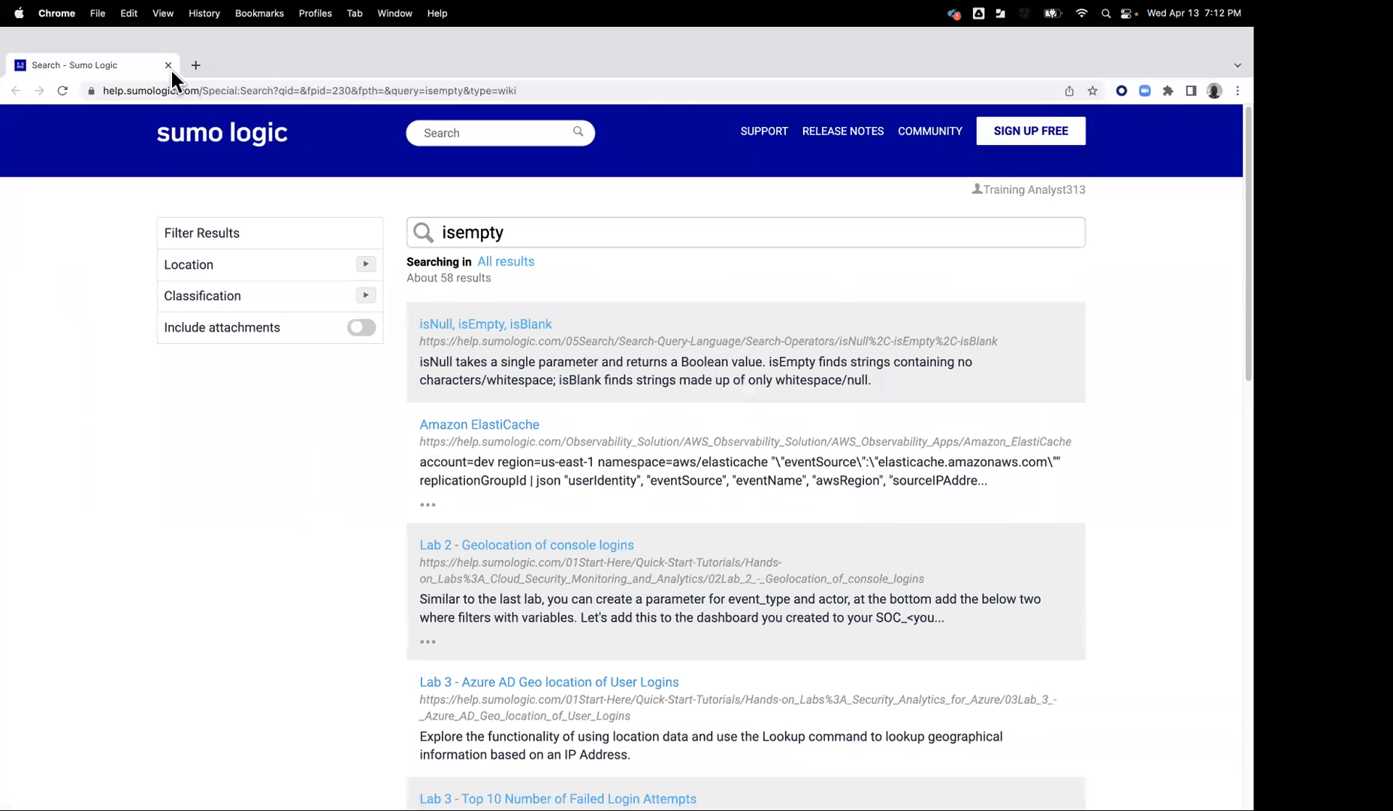
# Open the isNull, isEmpty, isBlank article from the search results, read the operator definitions, select its address and close the article
pyautogui.click(170, 68)
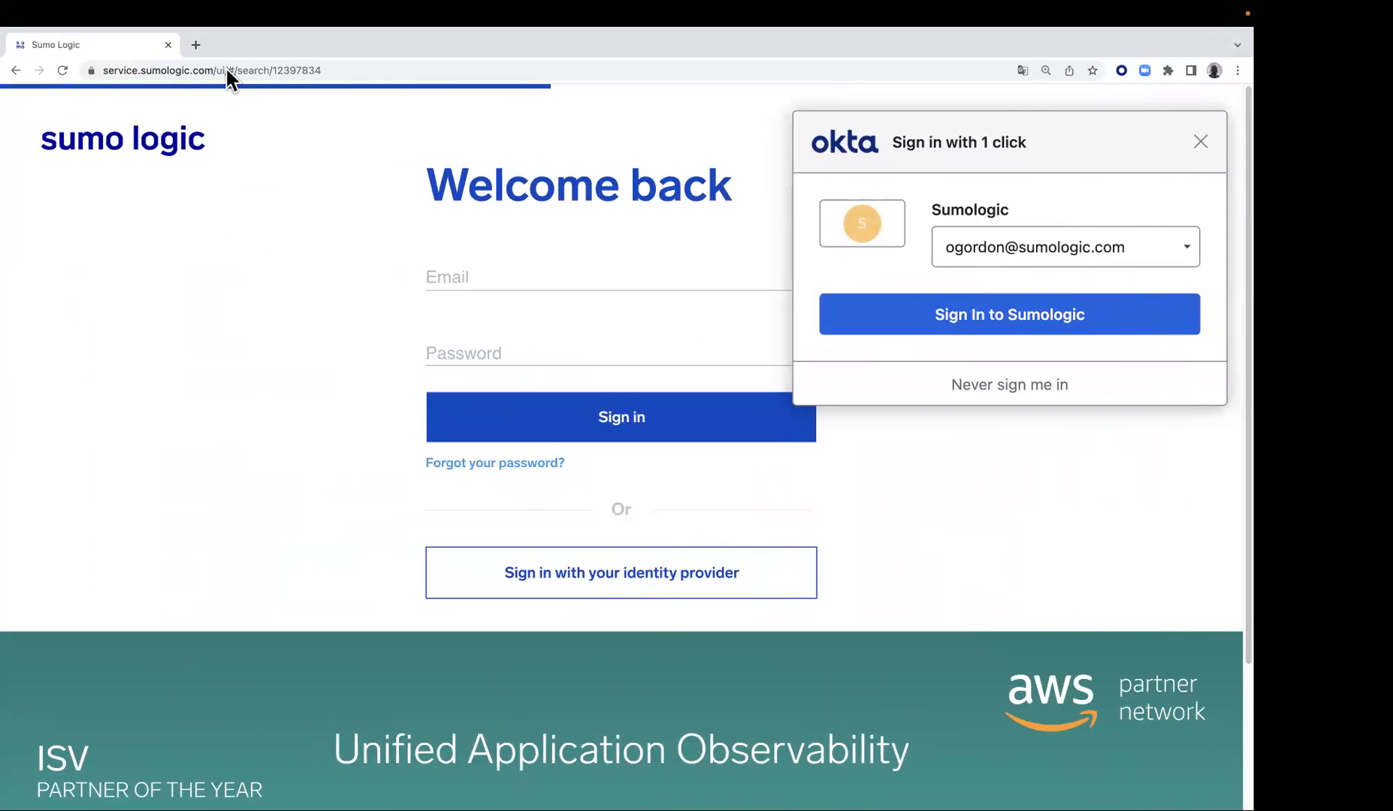
pyautogui.hotkey('ctrl', 'Right')
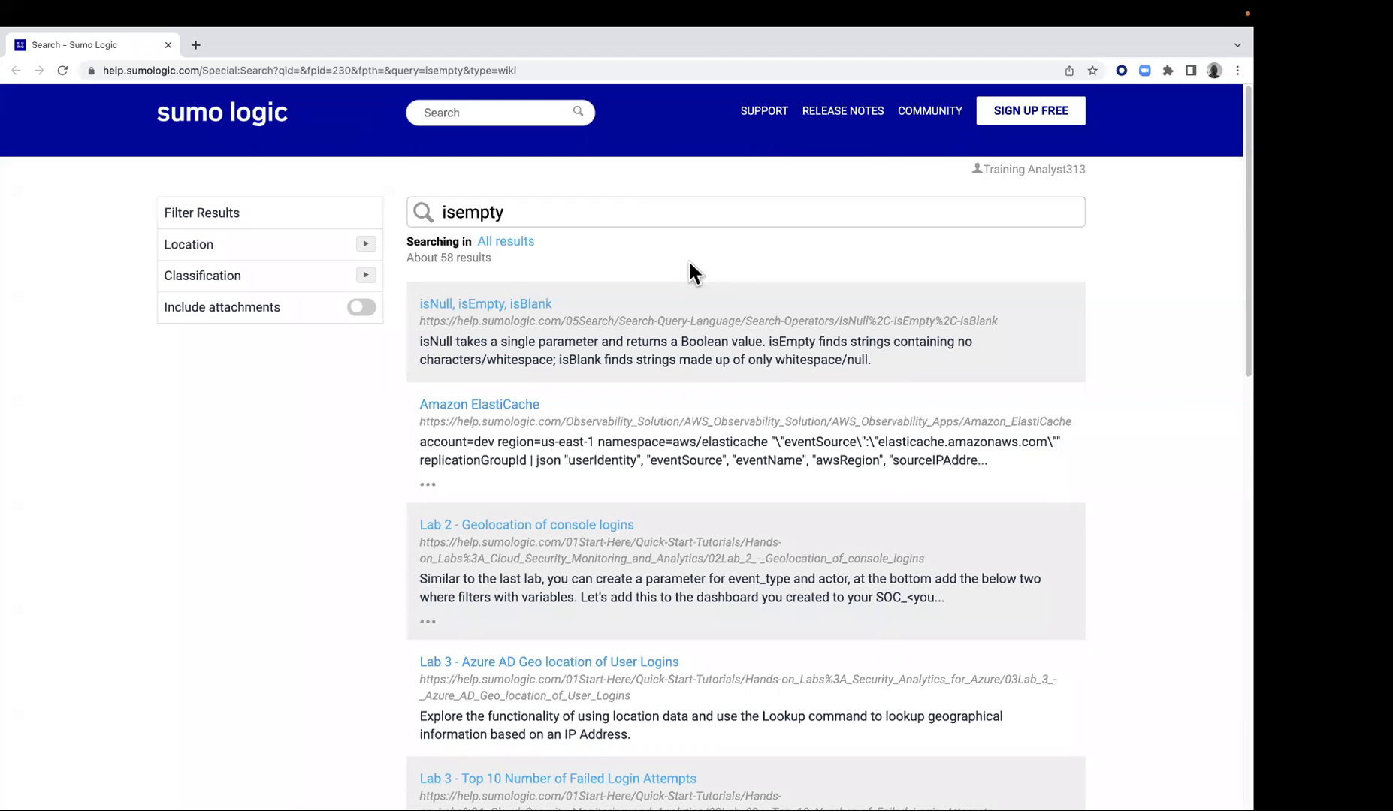
pyautogui.click(486, 302)
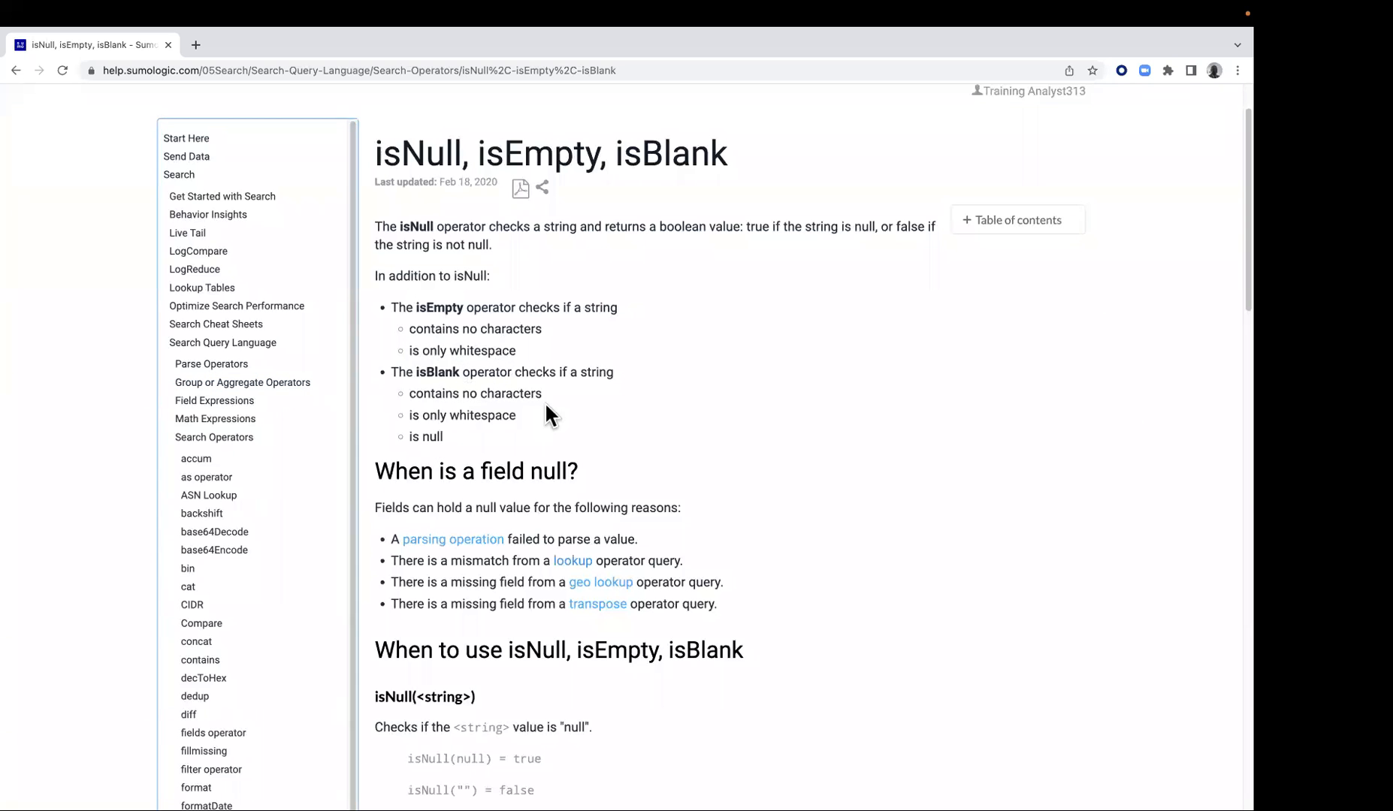
pyautogui.click(498, 63)
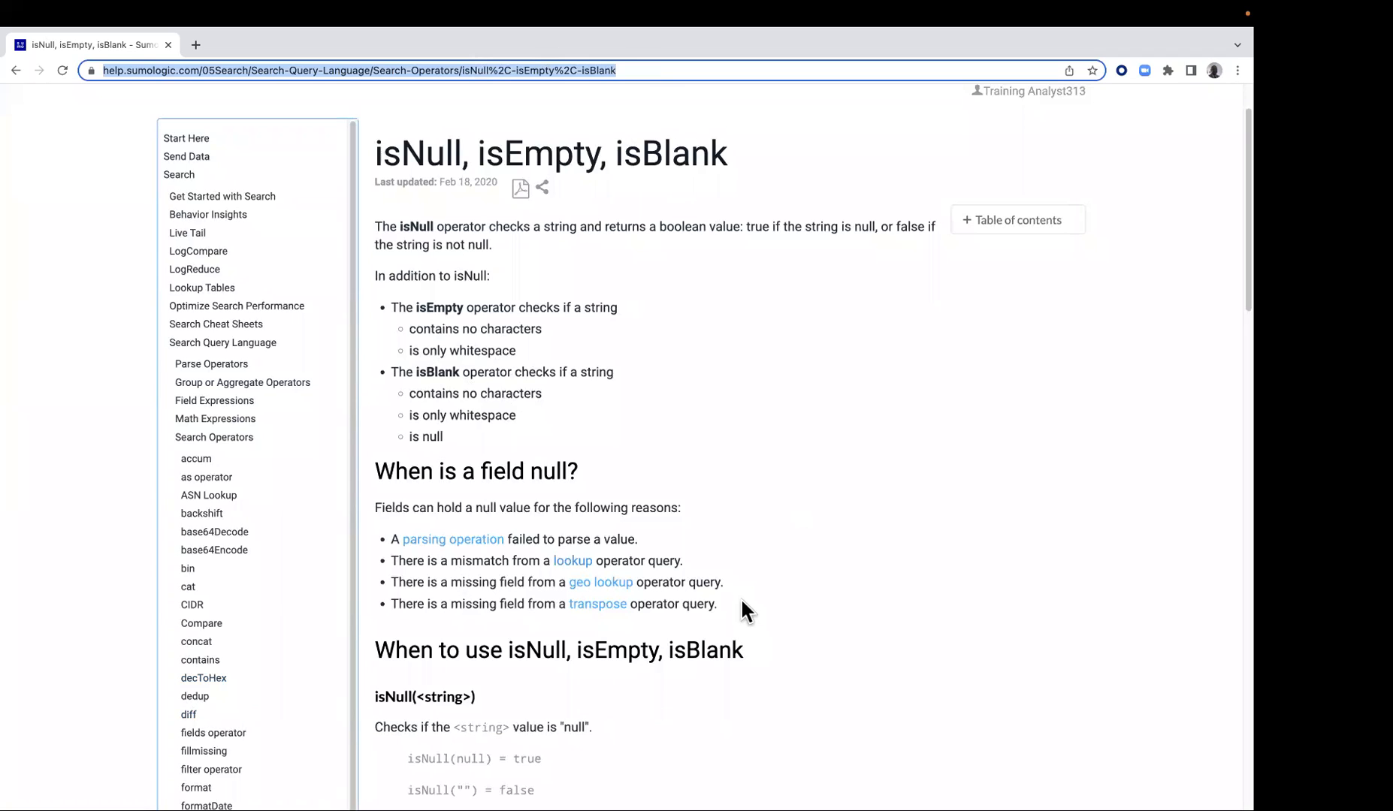
pyautogui.click(169, 45)
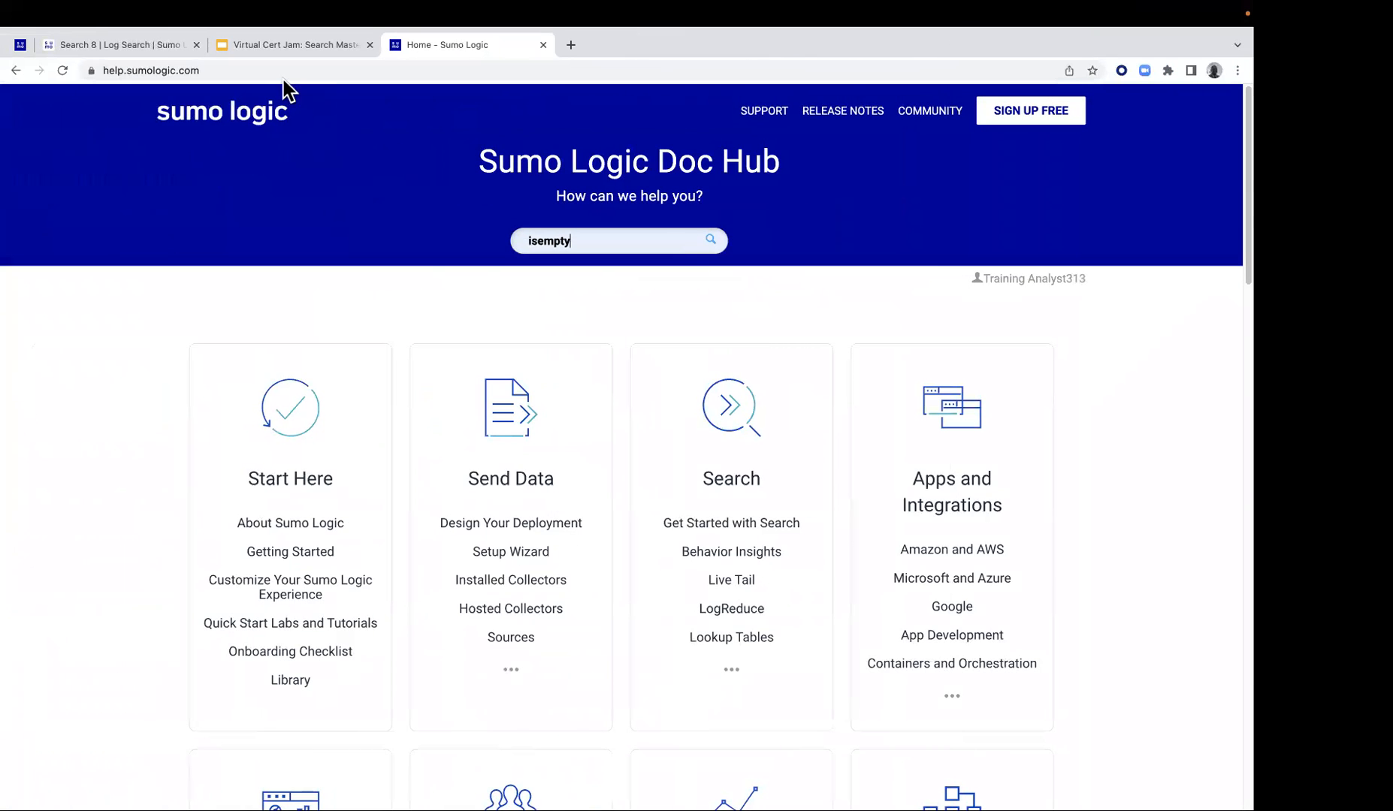
# Copy the line "| where isBlank(client_ip)" from step 5 of the Lab 3 instructions
pyautogui.click(69, 46)
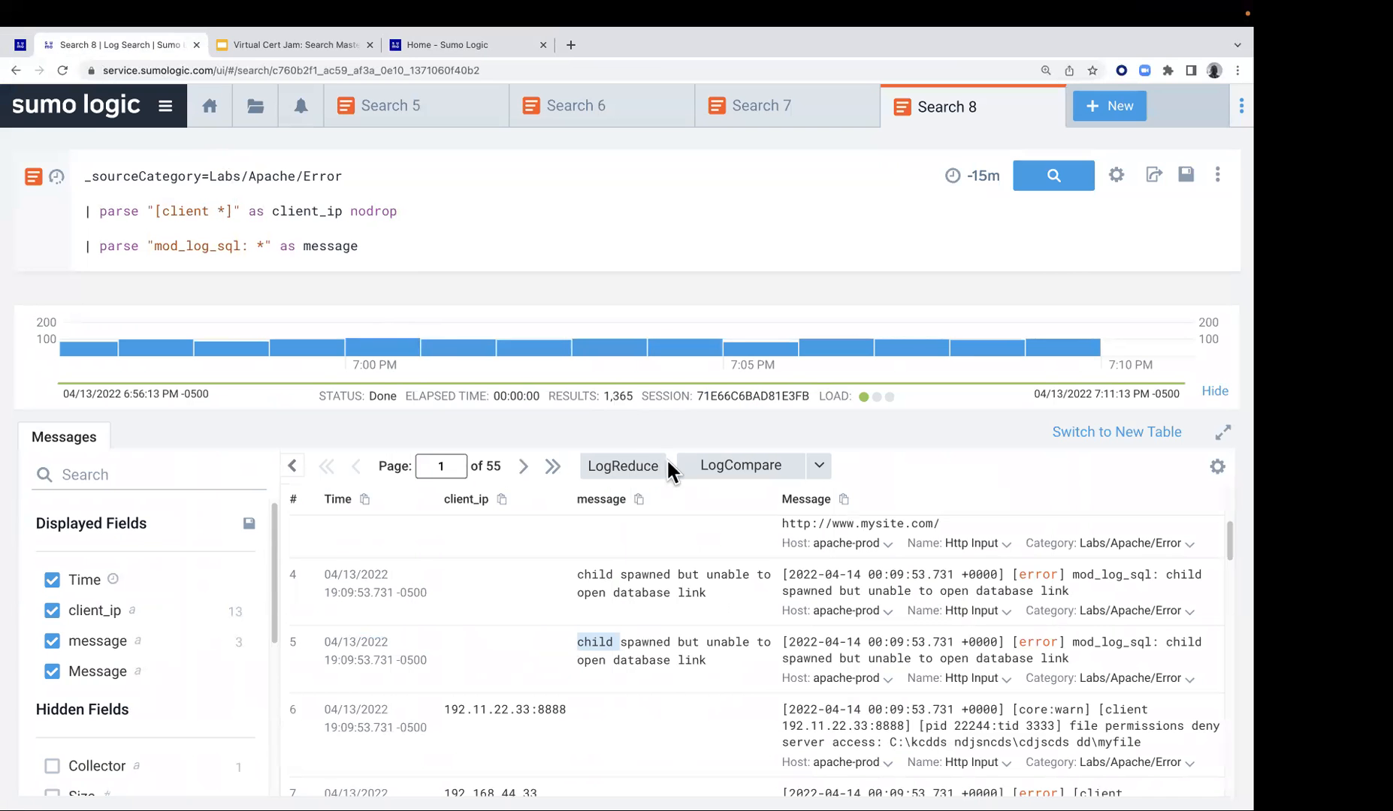
pyautogui.click(20, 45)
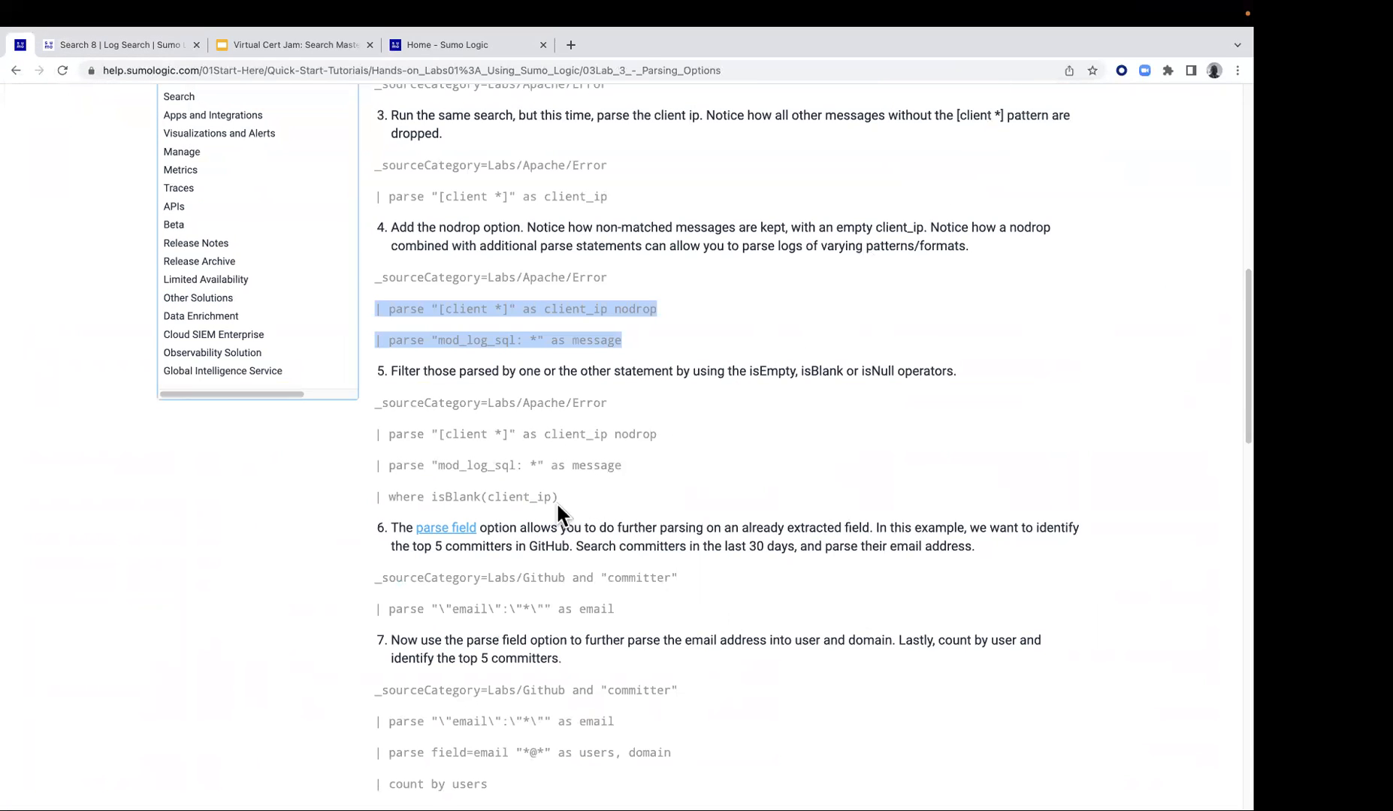
pyautogui.moveTo(374, 498); pyautogui.dragTo(539, 498)
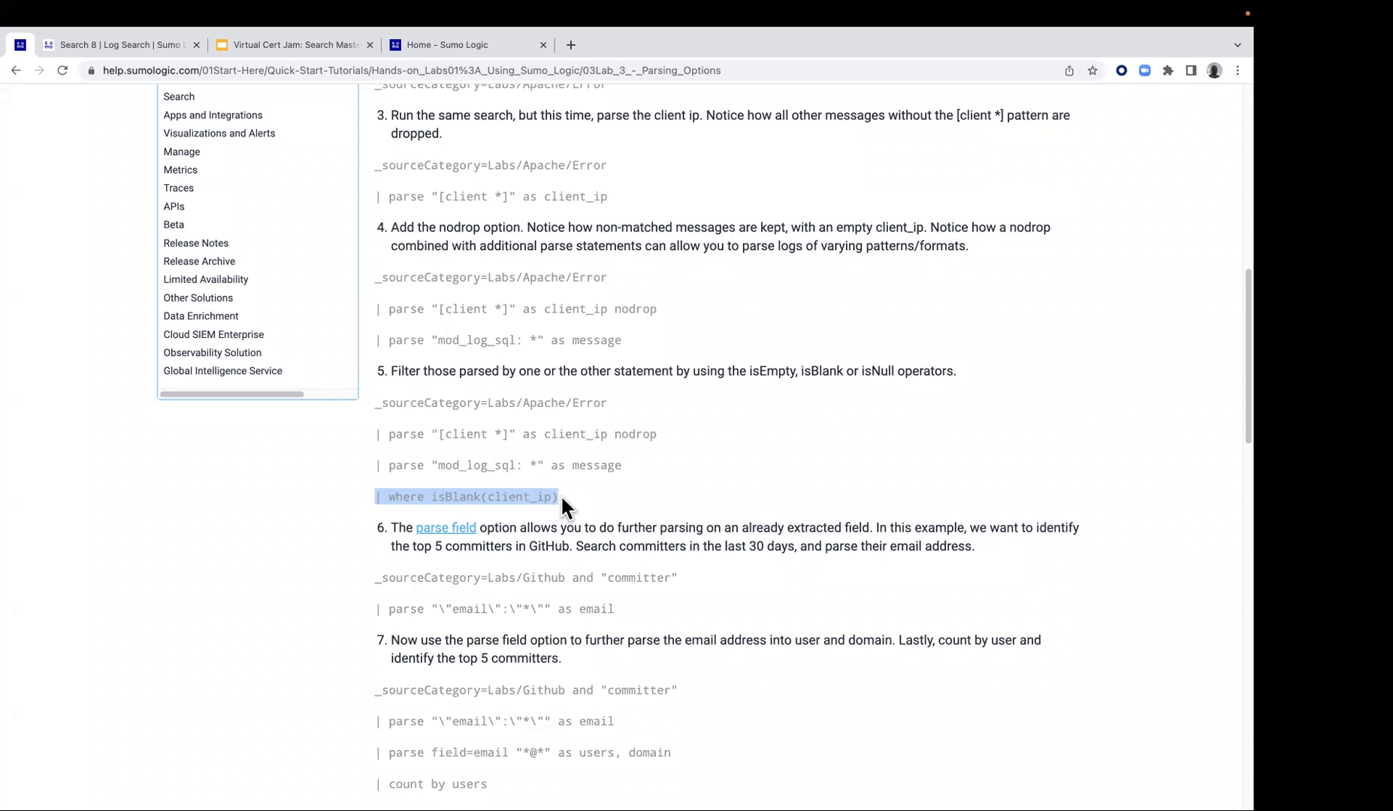
pyautogui.rightClick(500, 496)
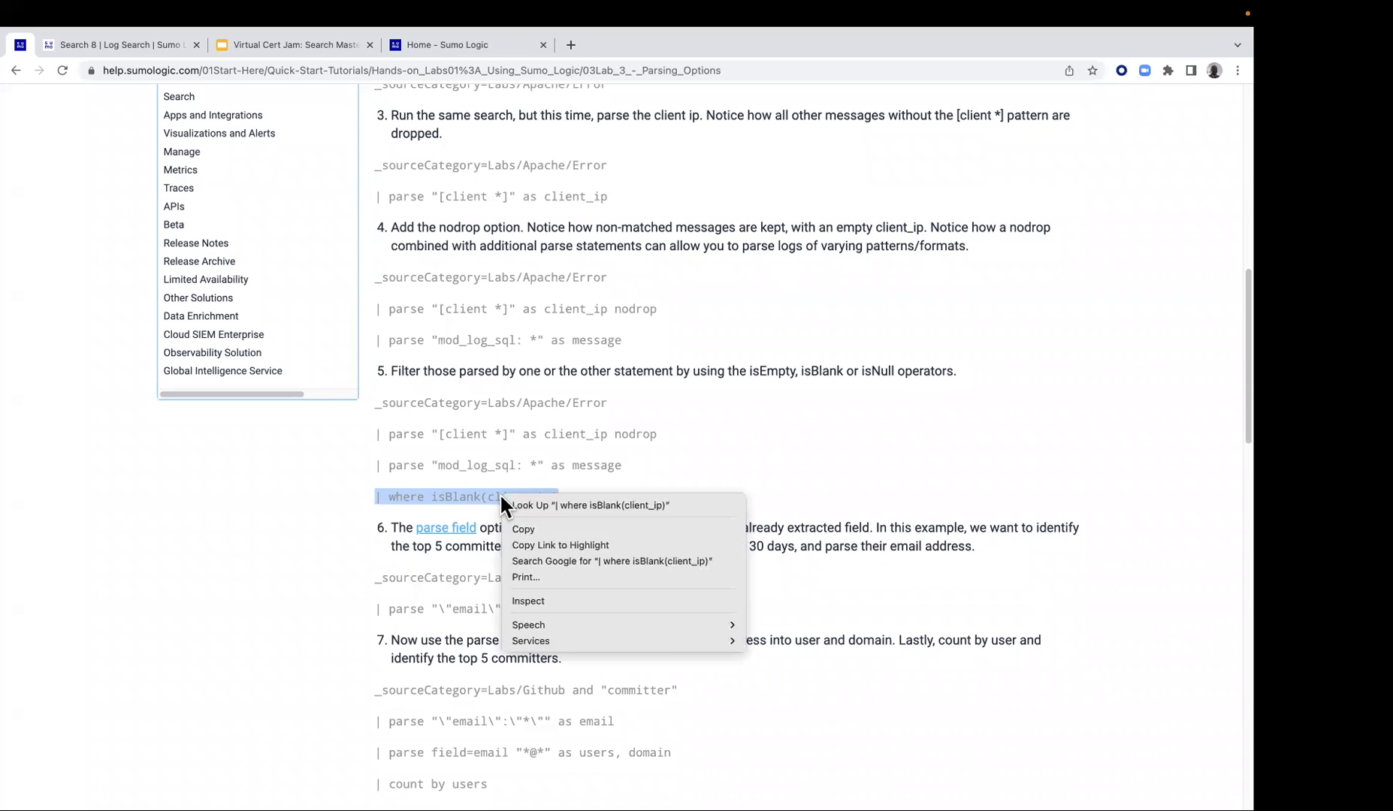
pyautogui.click(531, 529)
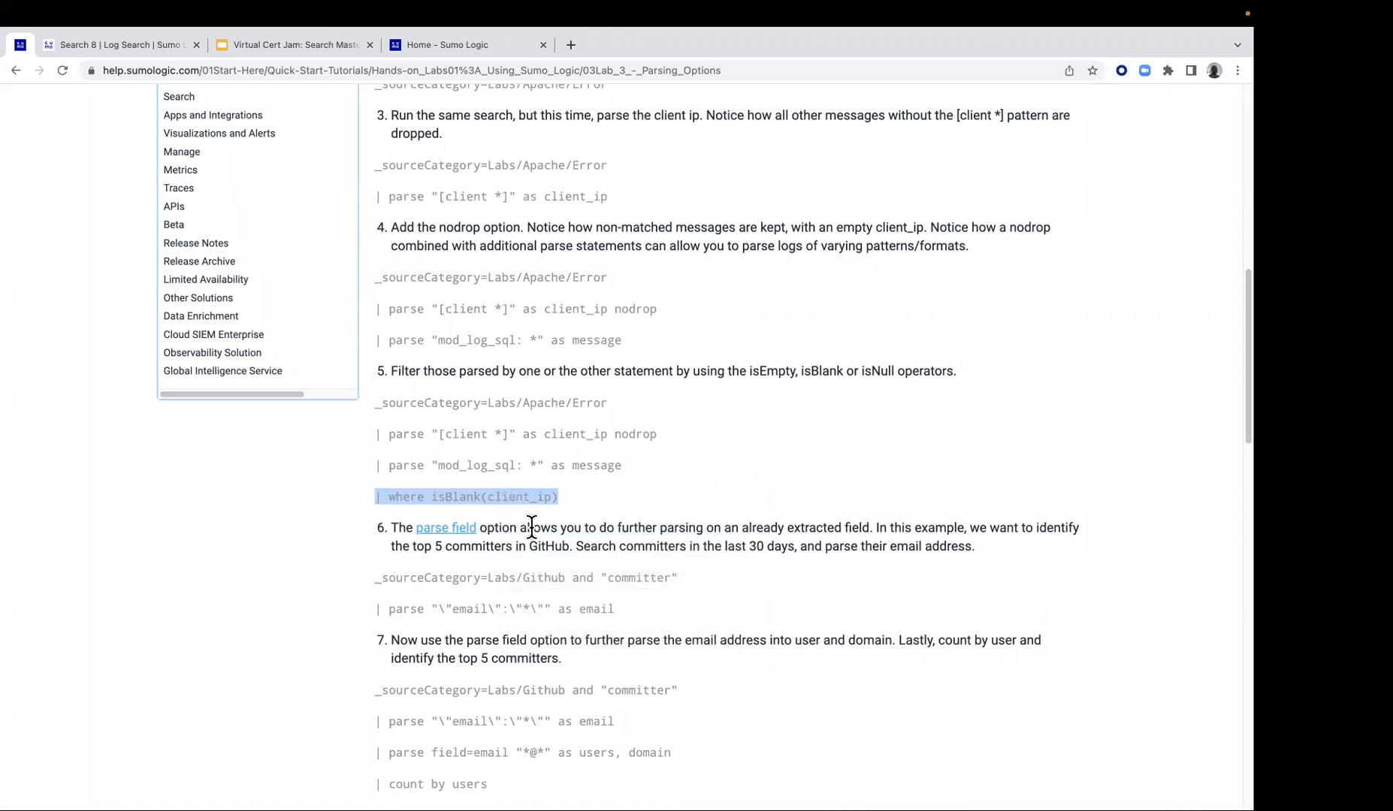
# Add the copied "| where isBlank(client_ip)" filter as a new last line of the Apache Error query and highlight its client_ip argument
pyautogui.click(153, 46)
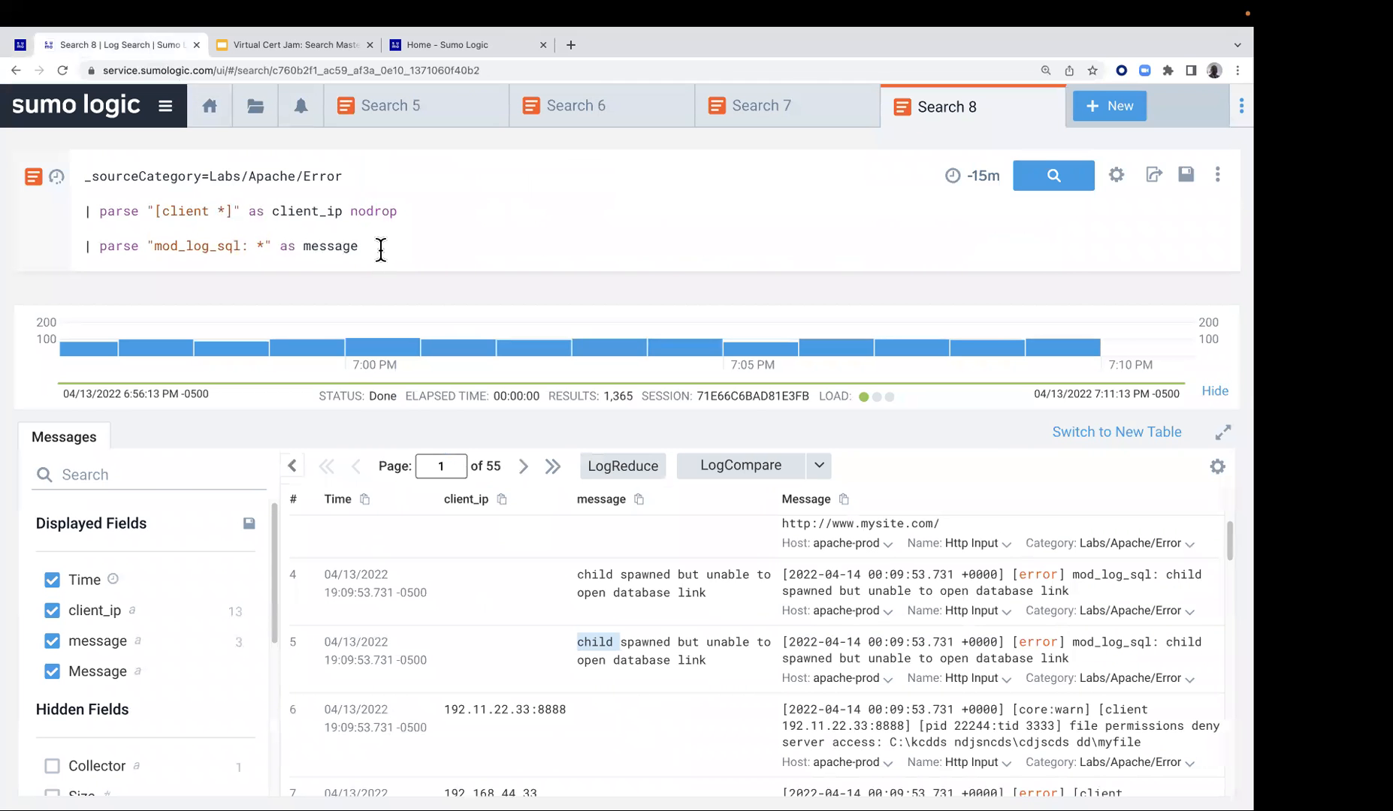
pyautogui.press('Return')
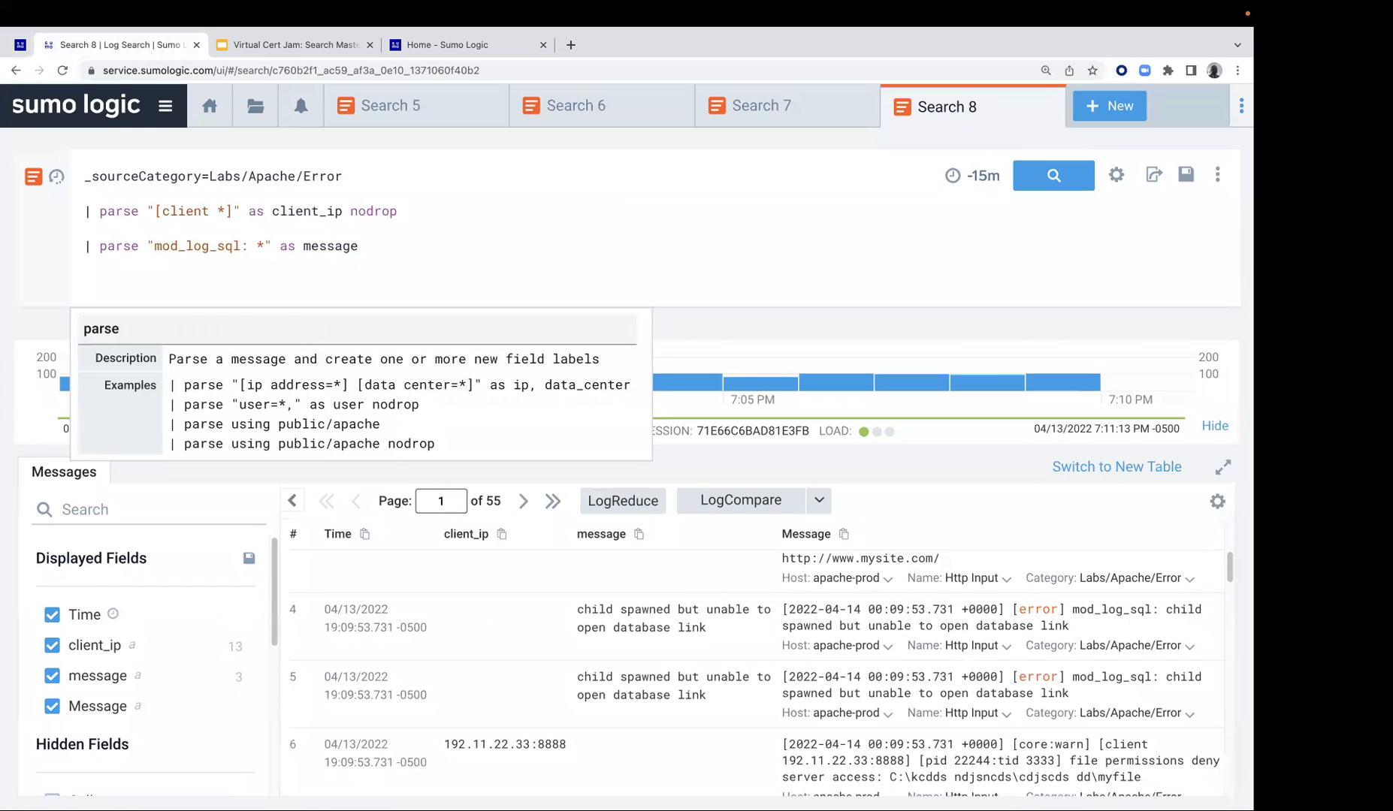
pyautogui.hotkey('ctrl', 'v')
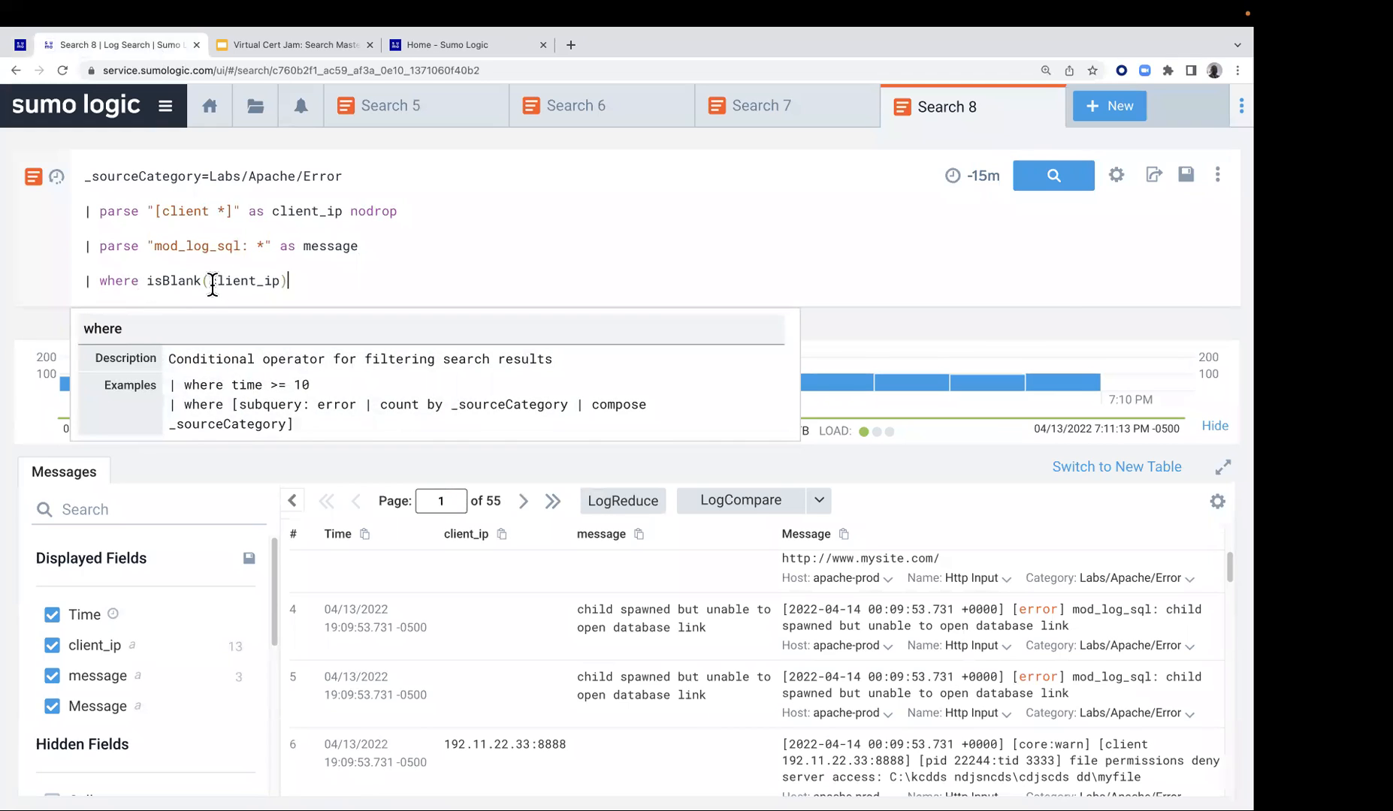
pyautogui.moveTo(210, 284); pyautogui.dragTo(293, 285)
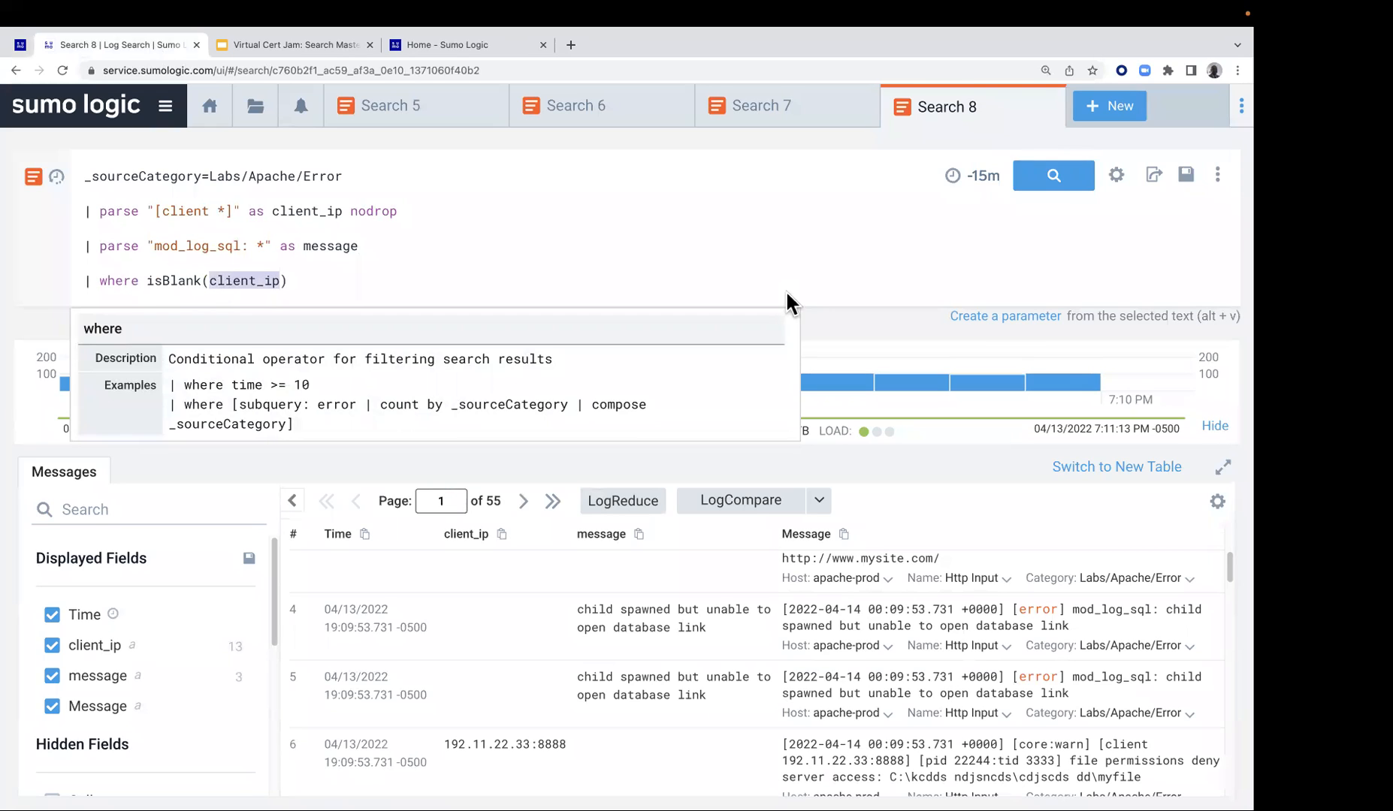
# Run the isBlank-filtered search and look through the messages to check their client_ip and message columns
pyautogui.click(1045, 181)
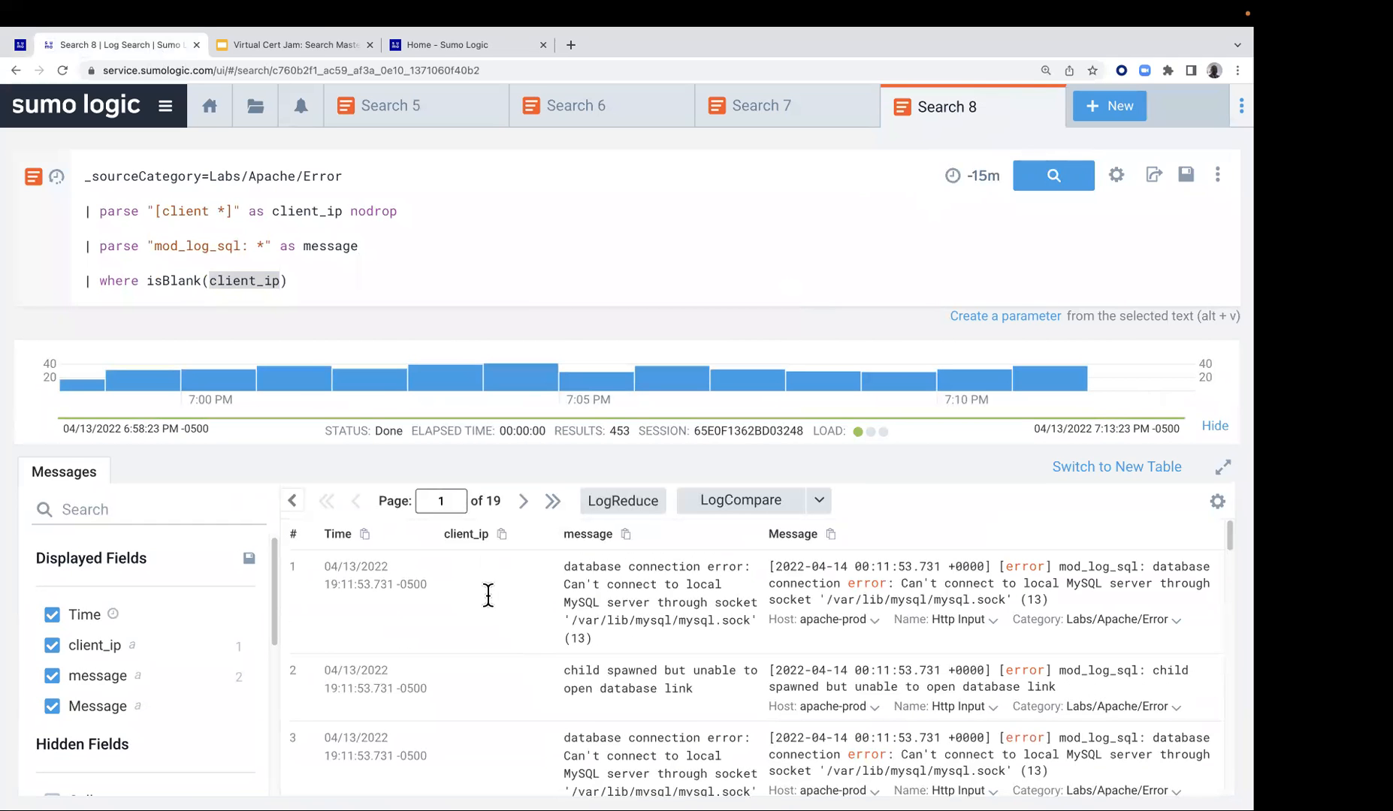
pyautogui.scroll(-1, 662, 669)
pyautogui.scroll(-10, 662, 669)
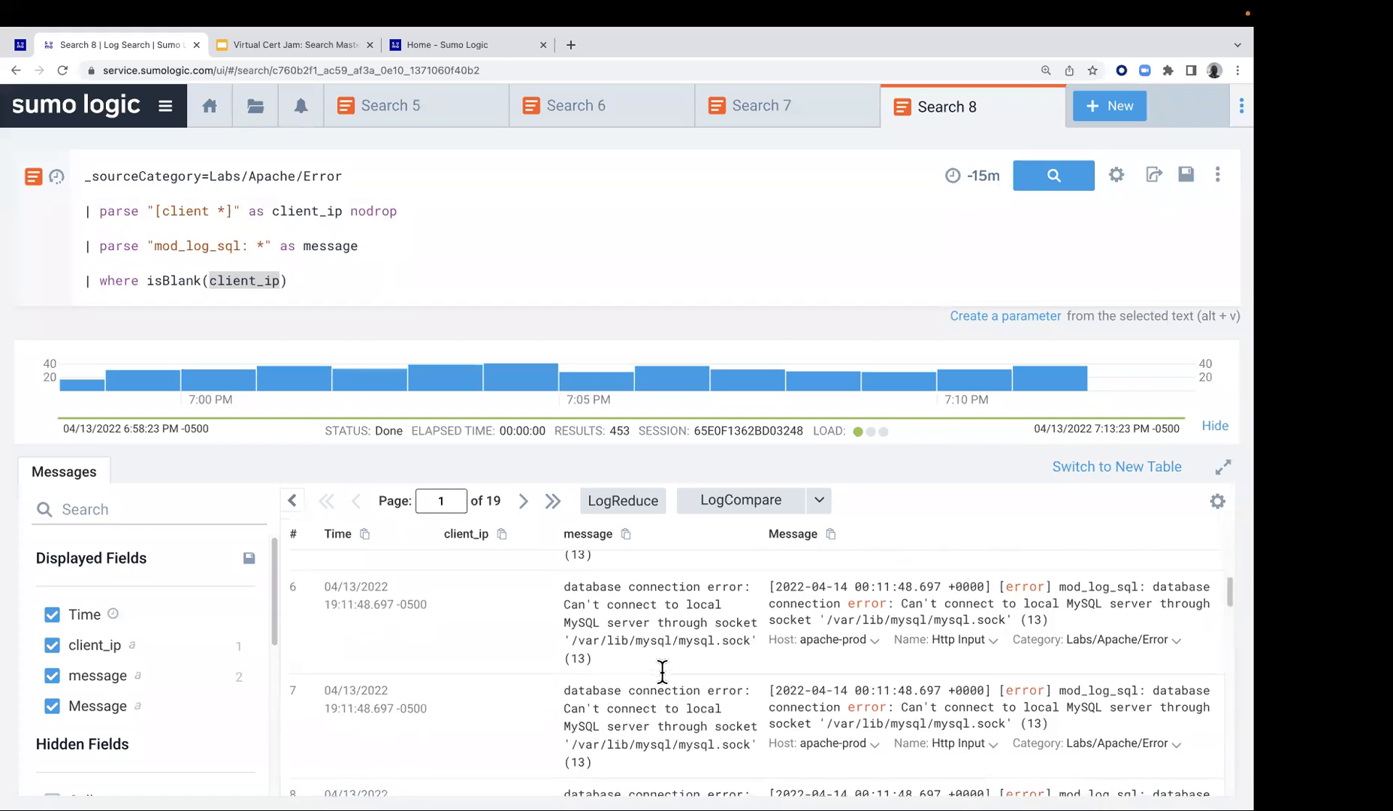
pyautogui.scroll(-10, 662, 669)
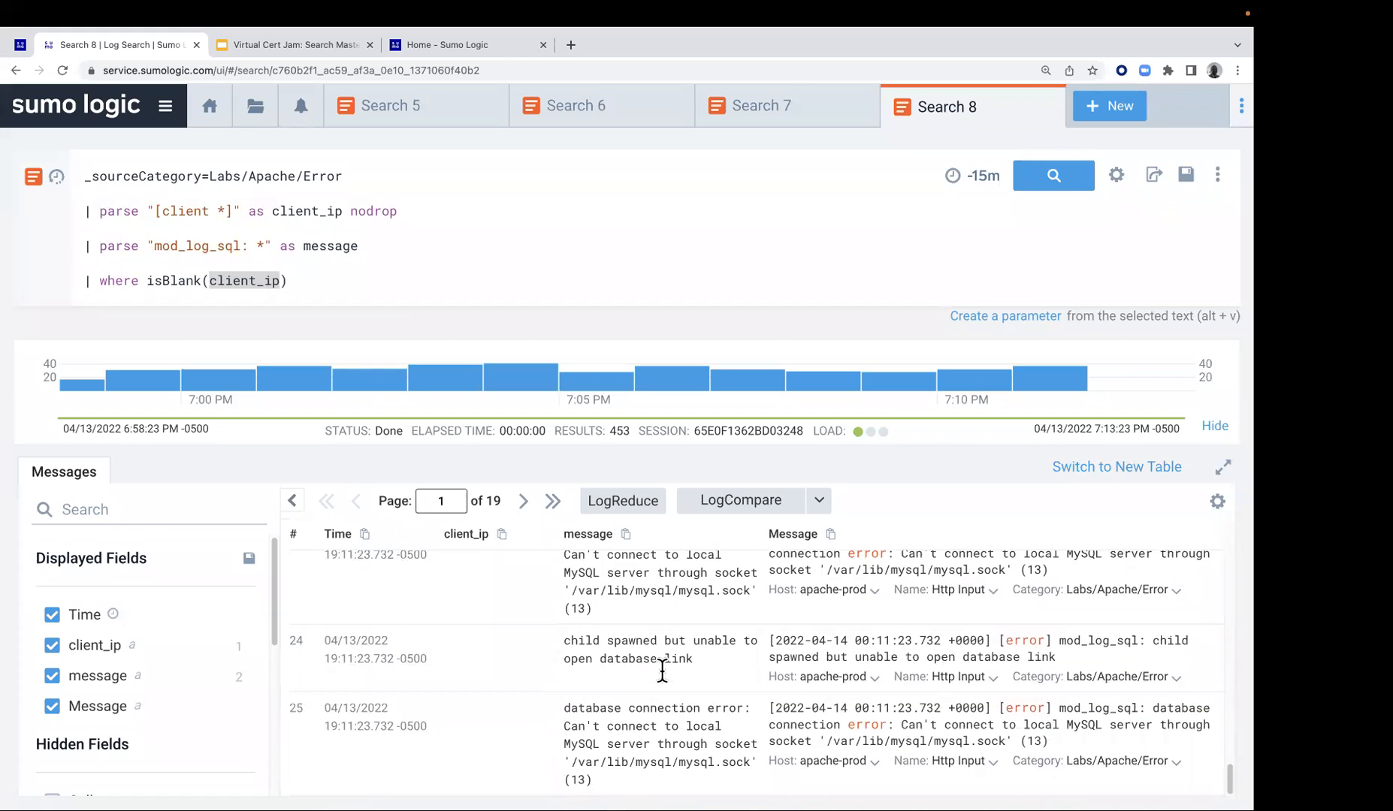
# Copy the two-line Labs/Github committer query with its email parse statement from step 6 of the Lab 3 instructions
pyautogui.click(20, 46)
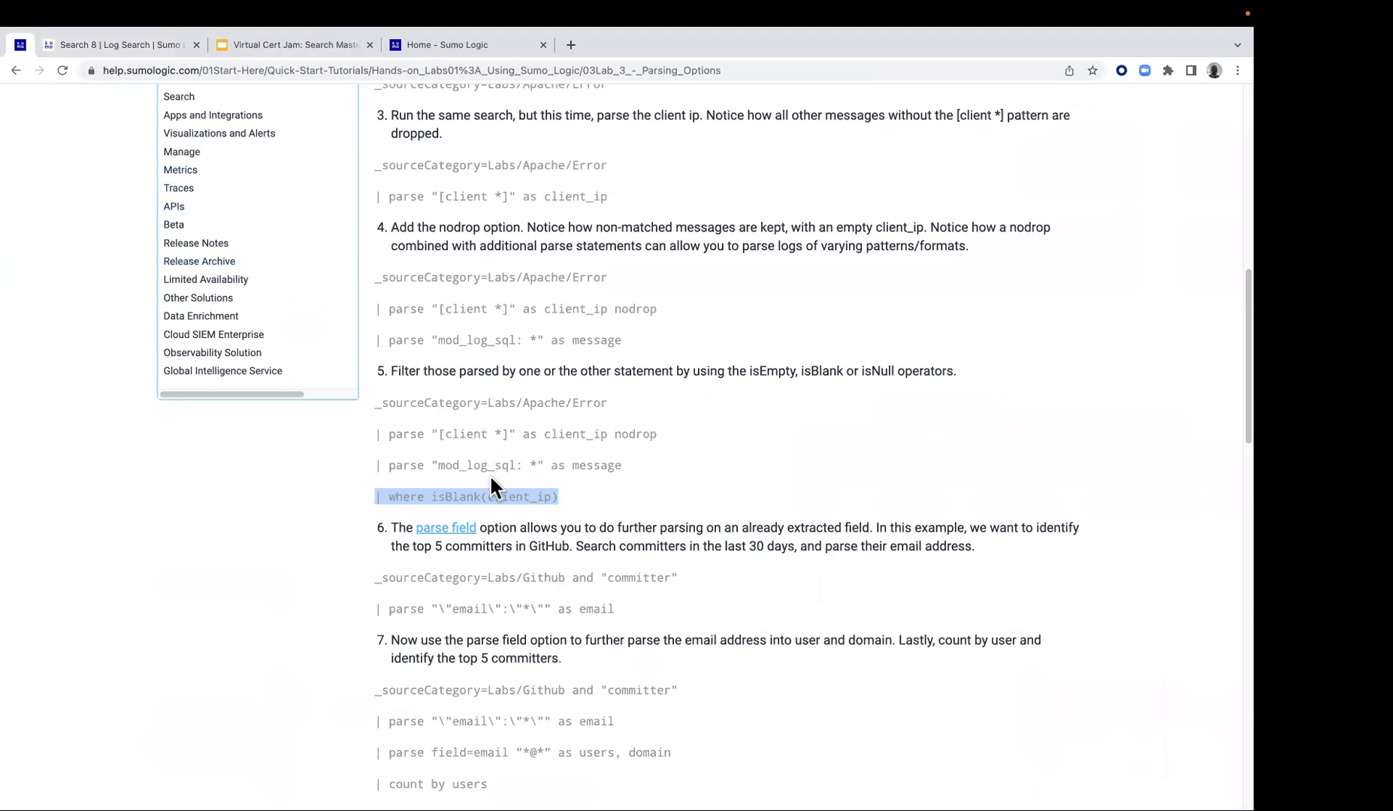
pyautogui.scroll(-1, 511, 475)
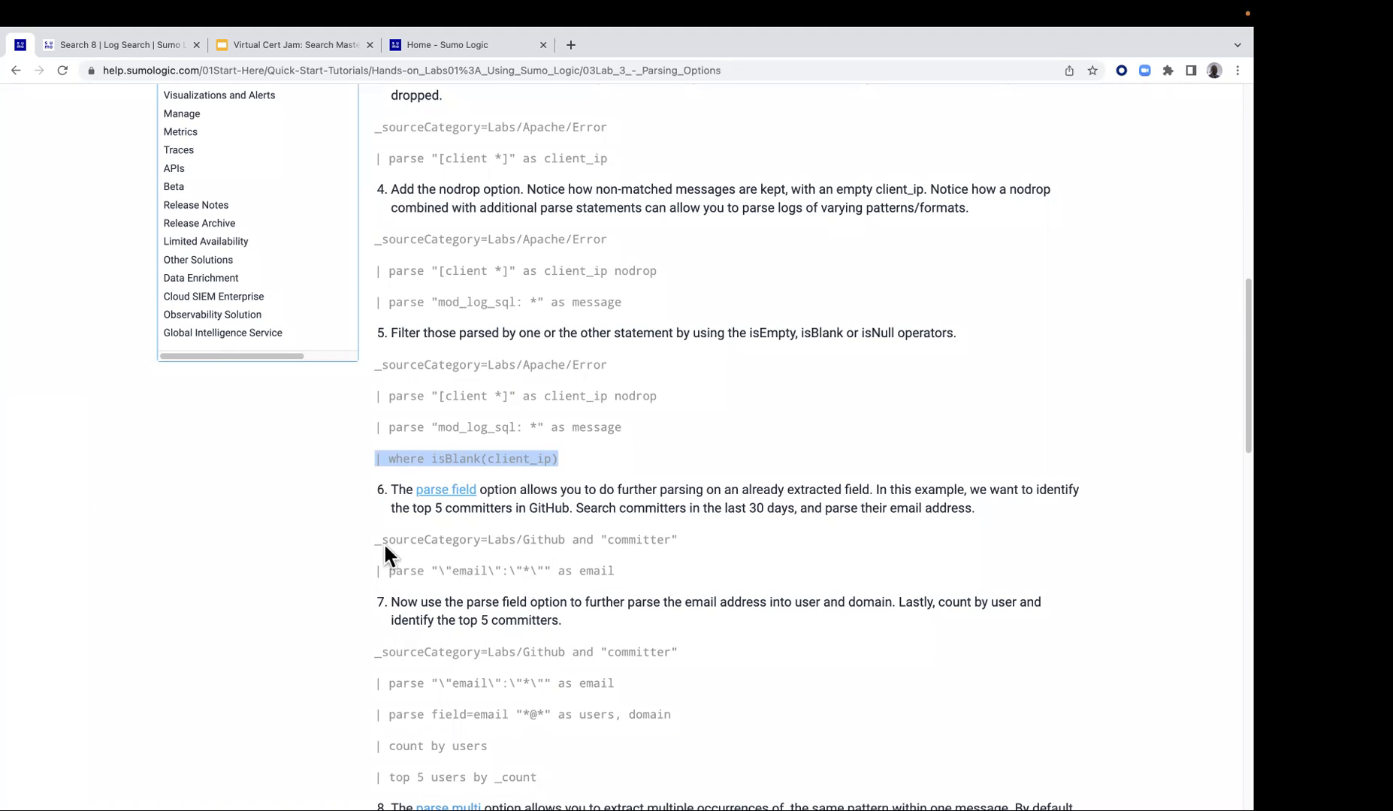
pyautogui.moveTo(377, 533); pyautogui.dragTo(621, 572)
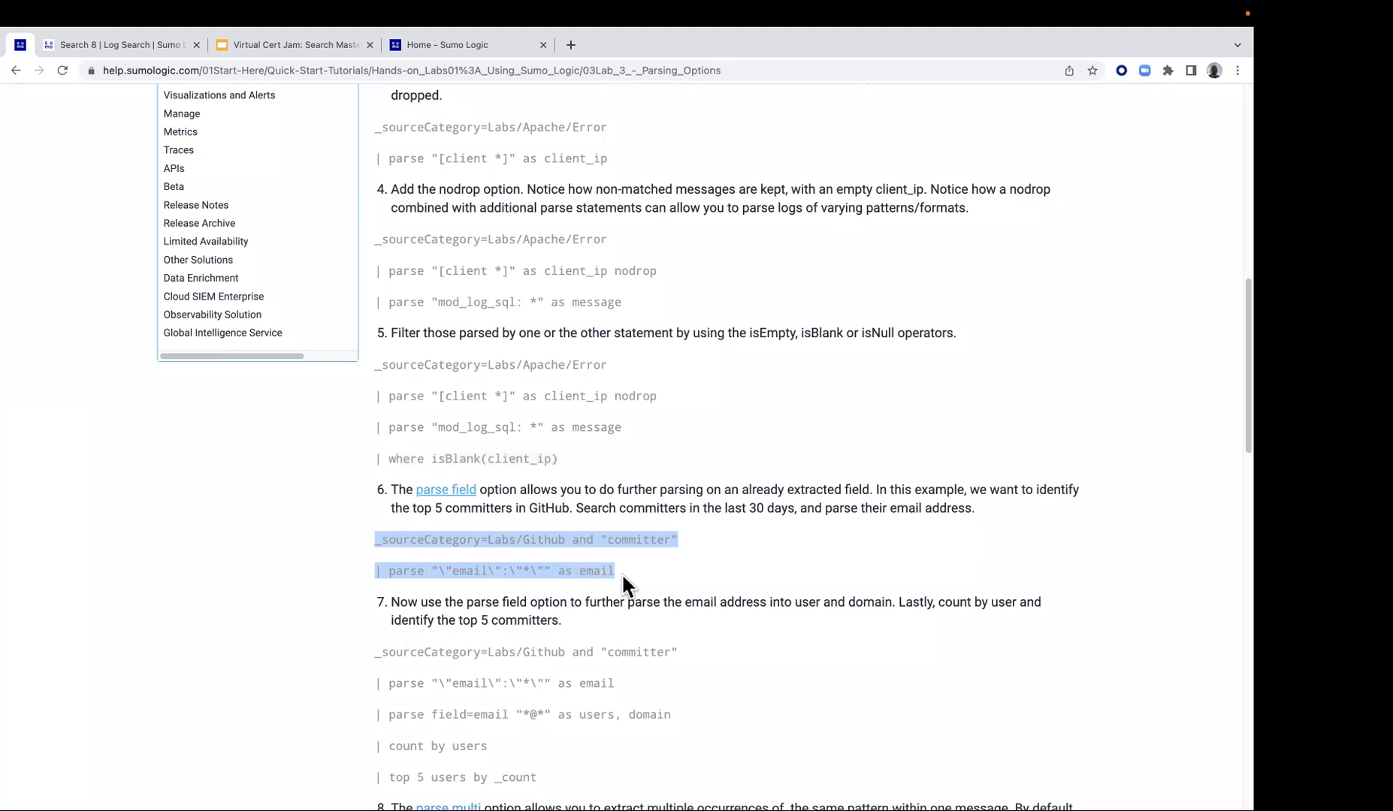
pyautogui.rightClick(603, 553)
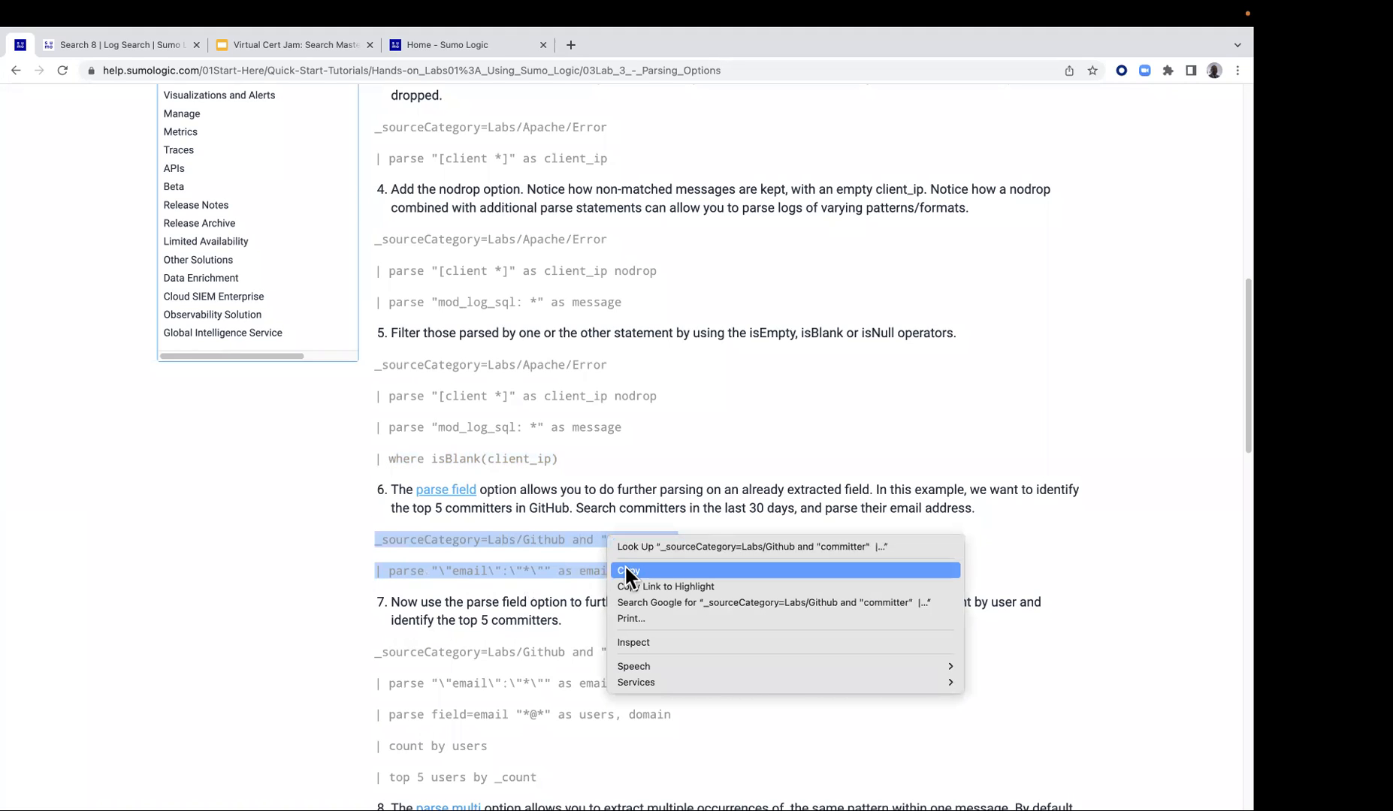
pyautogui.click(624, 566)
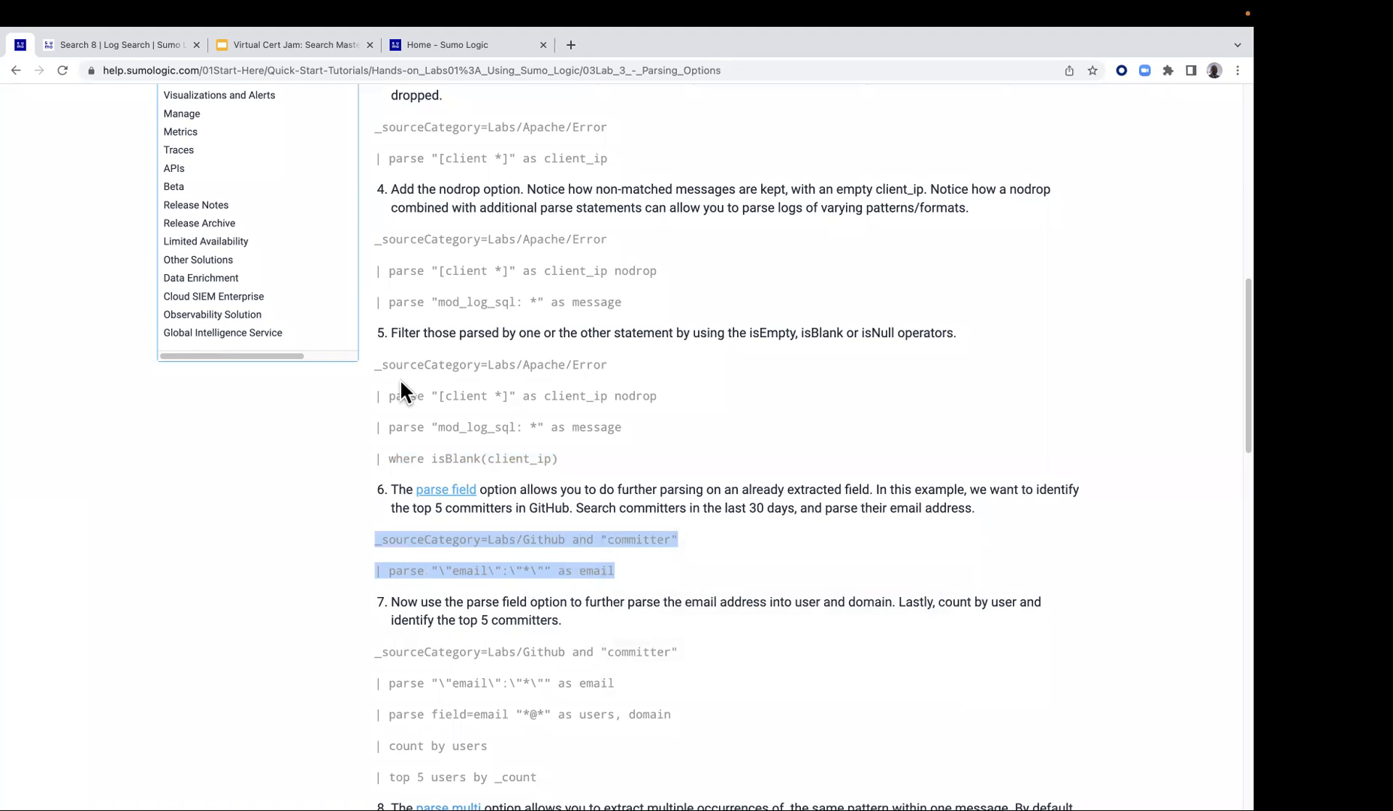
# Return to the log search page and close all open search tabs at once
pyautogui.click(138, 44)
pyautogui.click(461, 109)
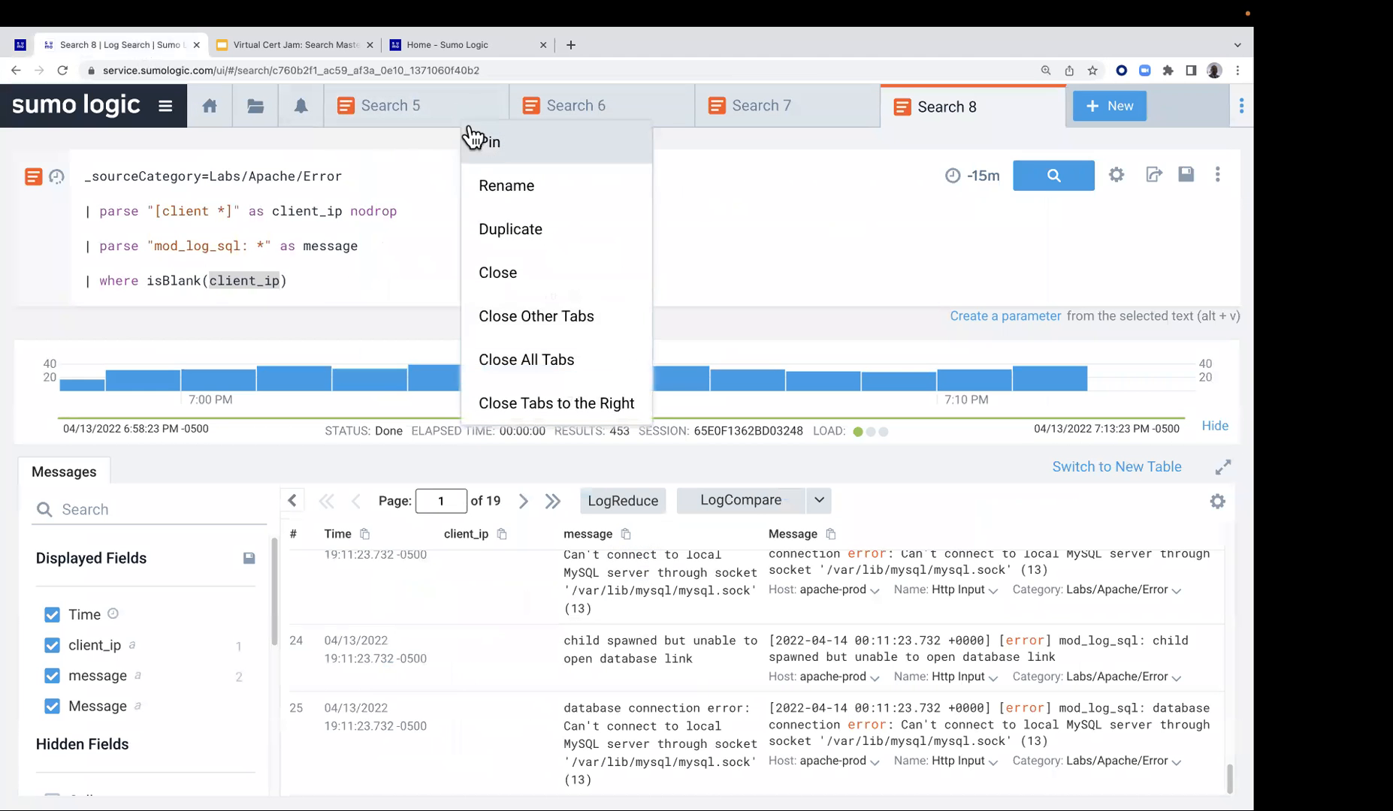
pyautogui.click(519, 361)
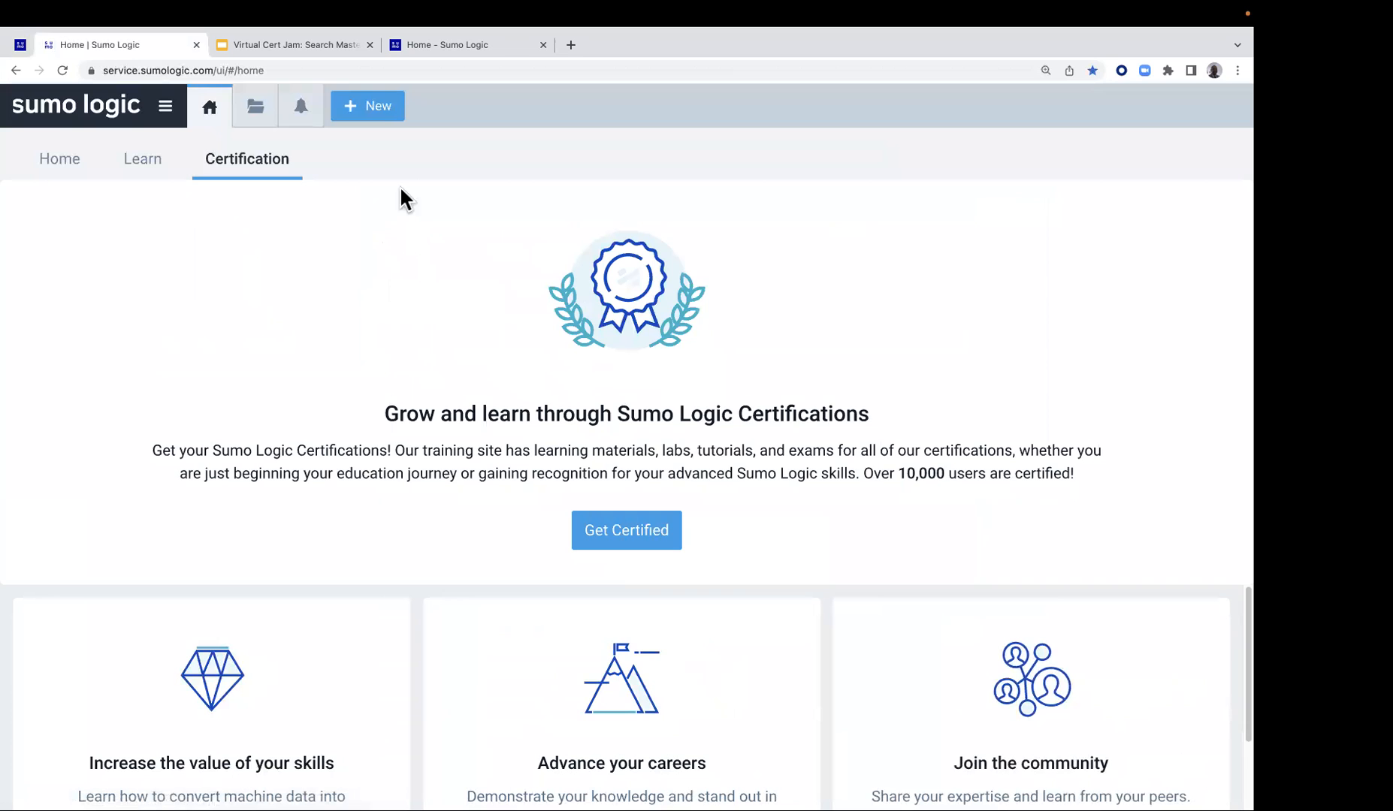
# Create a new log search and paste the copied Labs/Github committer query into it
pyautogui.click(379, 109)
pyautogui.click(383, 151)
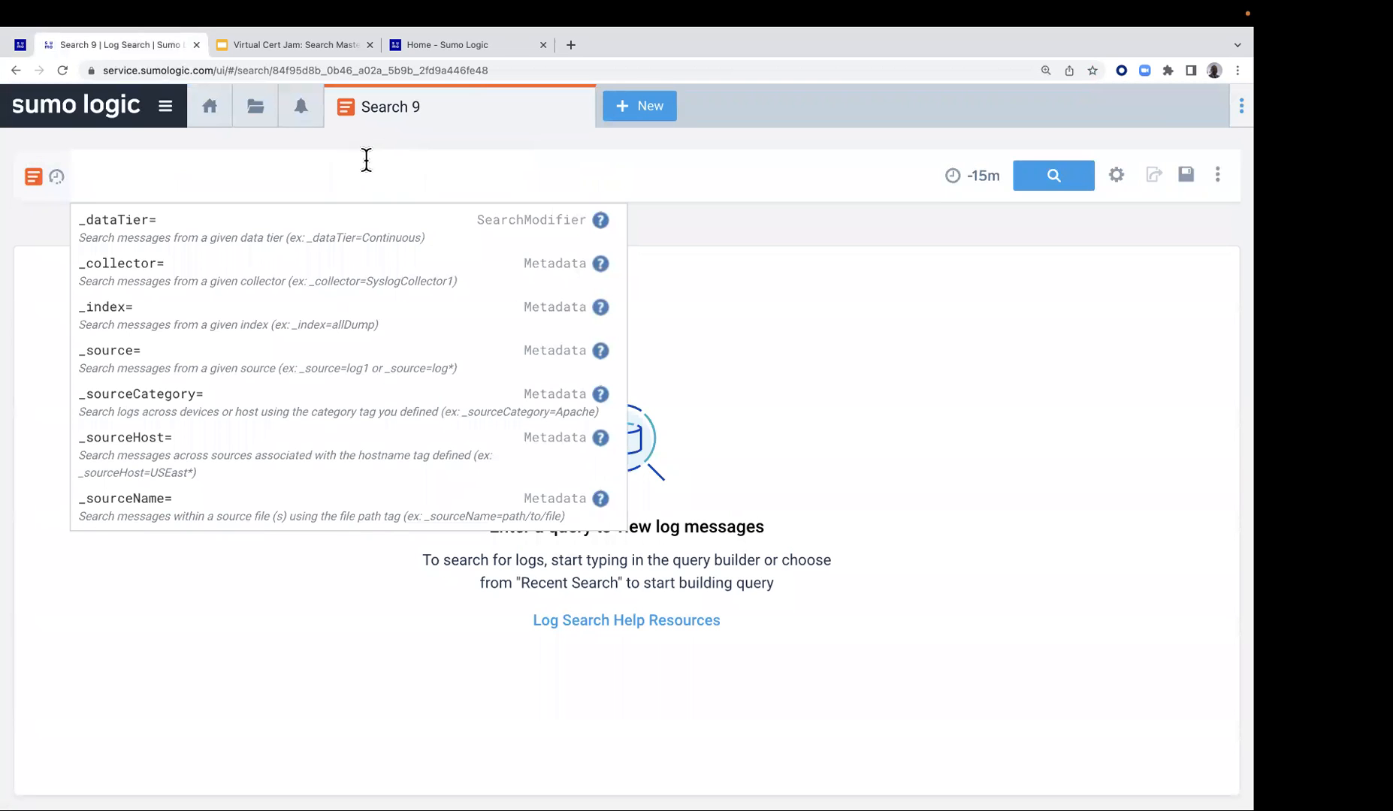
pyautogui.press('super+v')
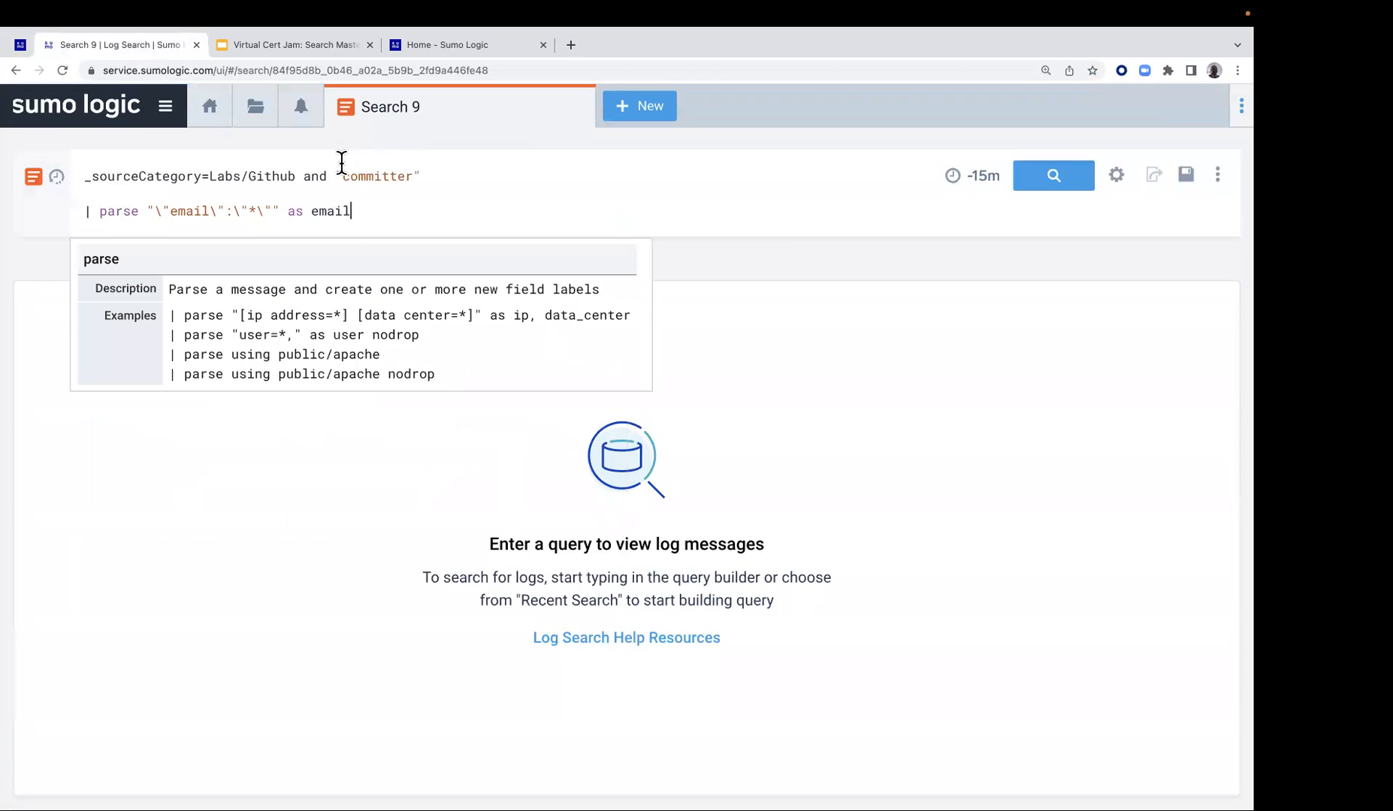
# Comment out the email parse line with // and set the search's time range to Last 30 Days
pyautogui.click(87, 211)
pyautogui.write('//|')
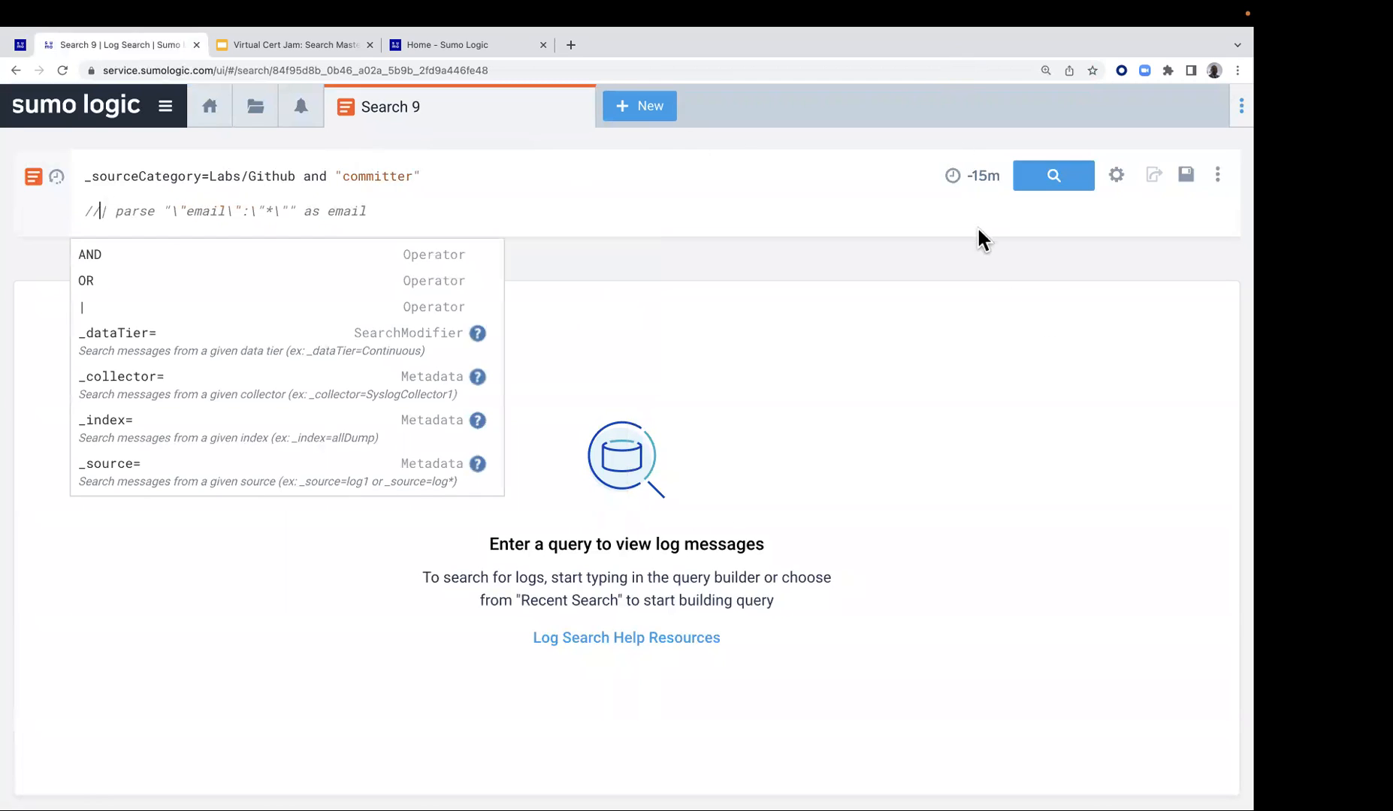
pyautogui.click(975, 174)
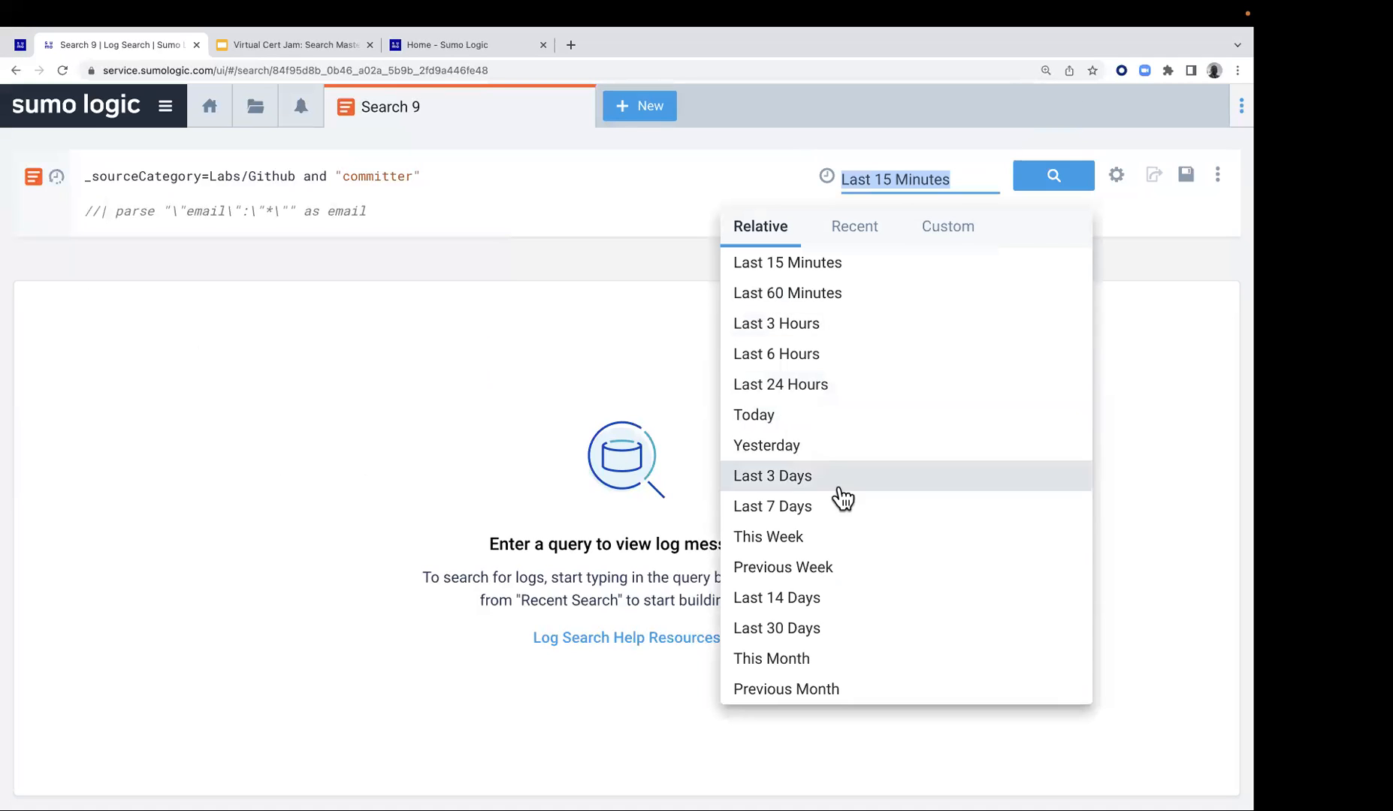
pyautogui.click(810, 636)
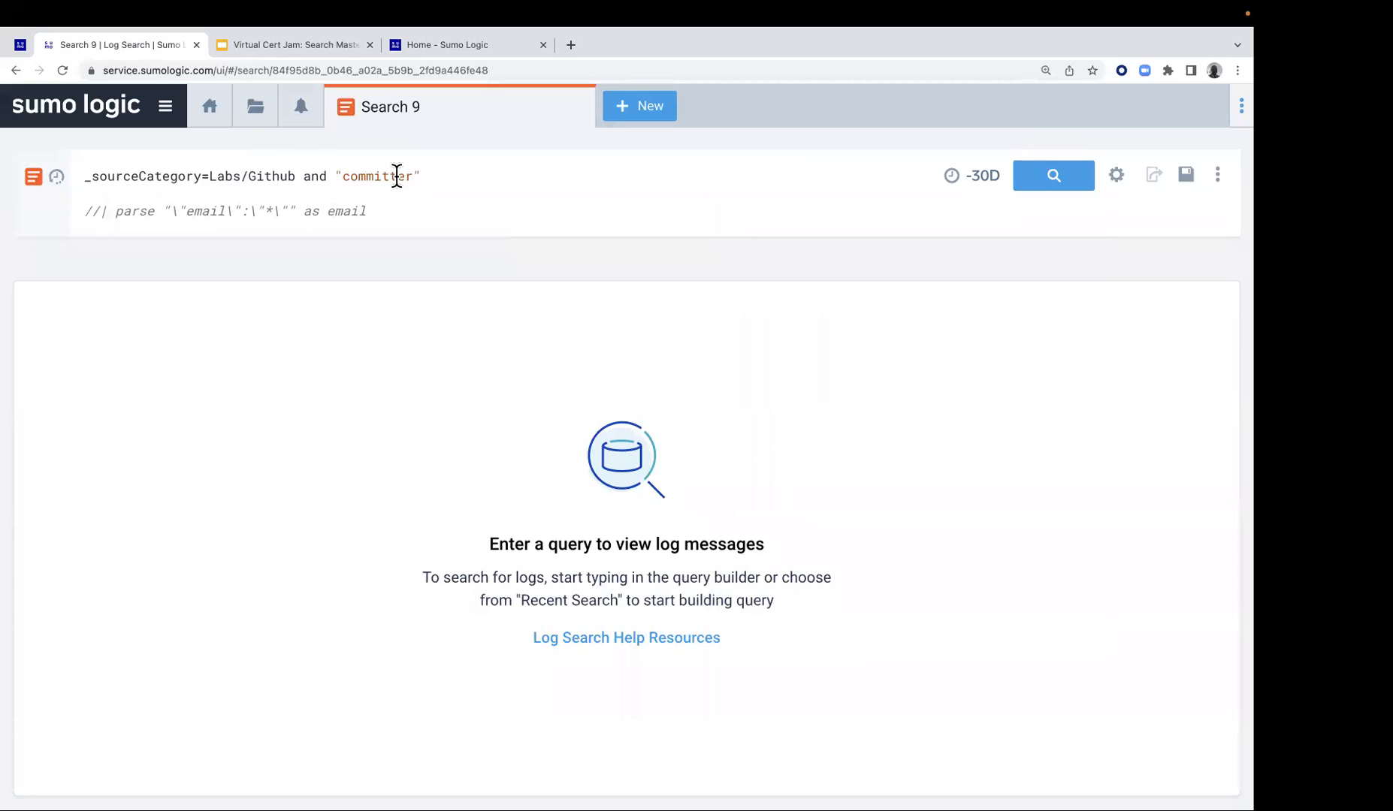
# Run the Labs/Github committer search without parsing and look through the first raw message for its committer and email entries
pyautogui.click(1058, 184)
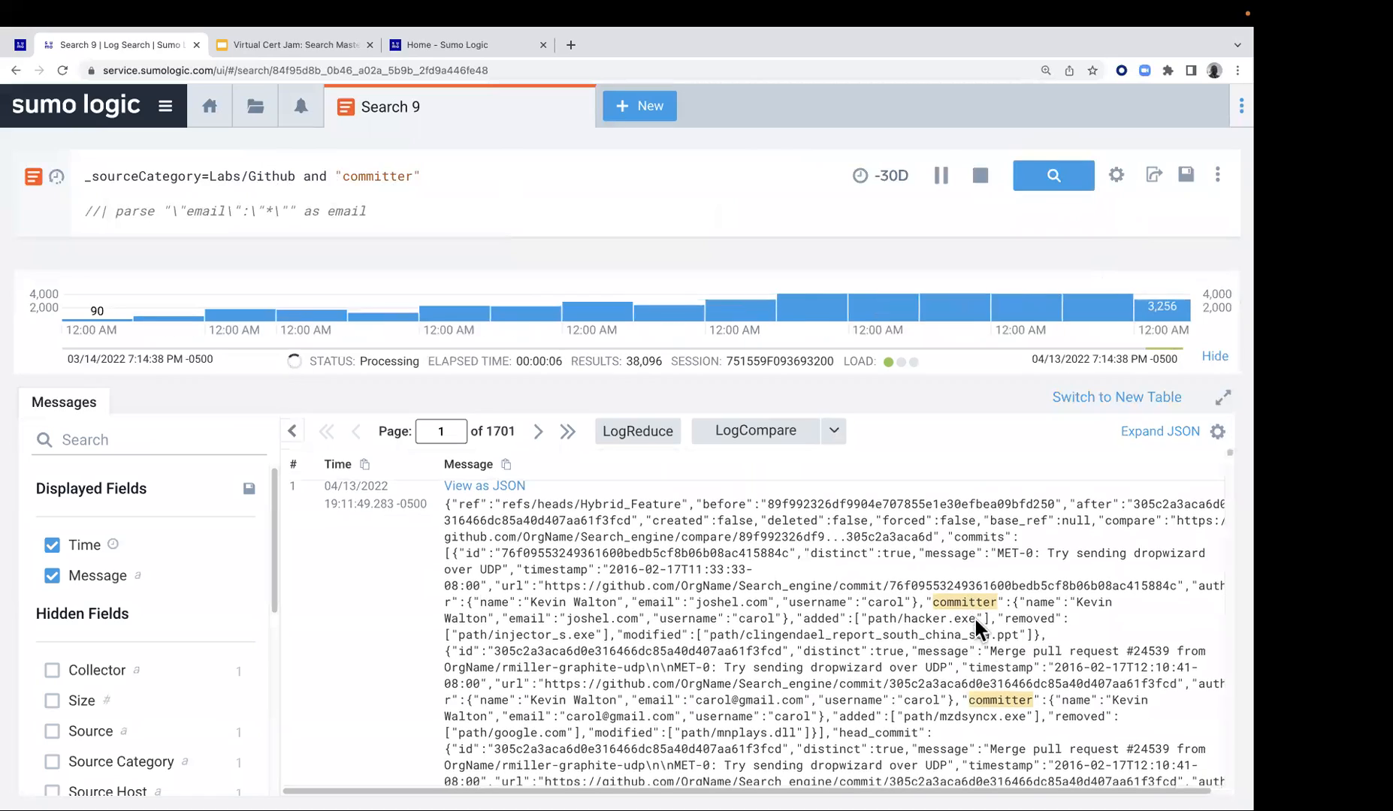
pyautogui.scroll(-2, 1011, 725)
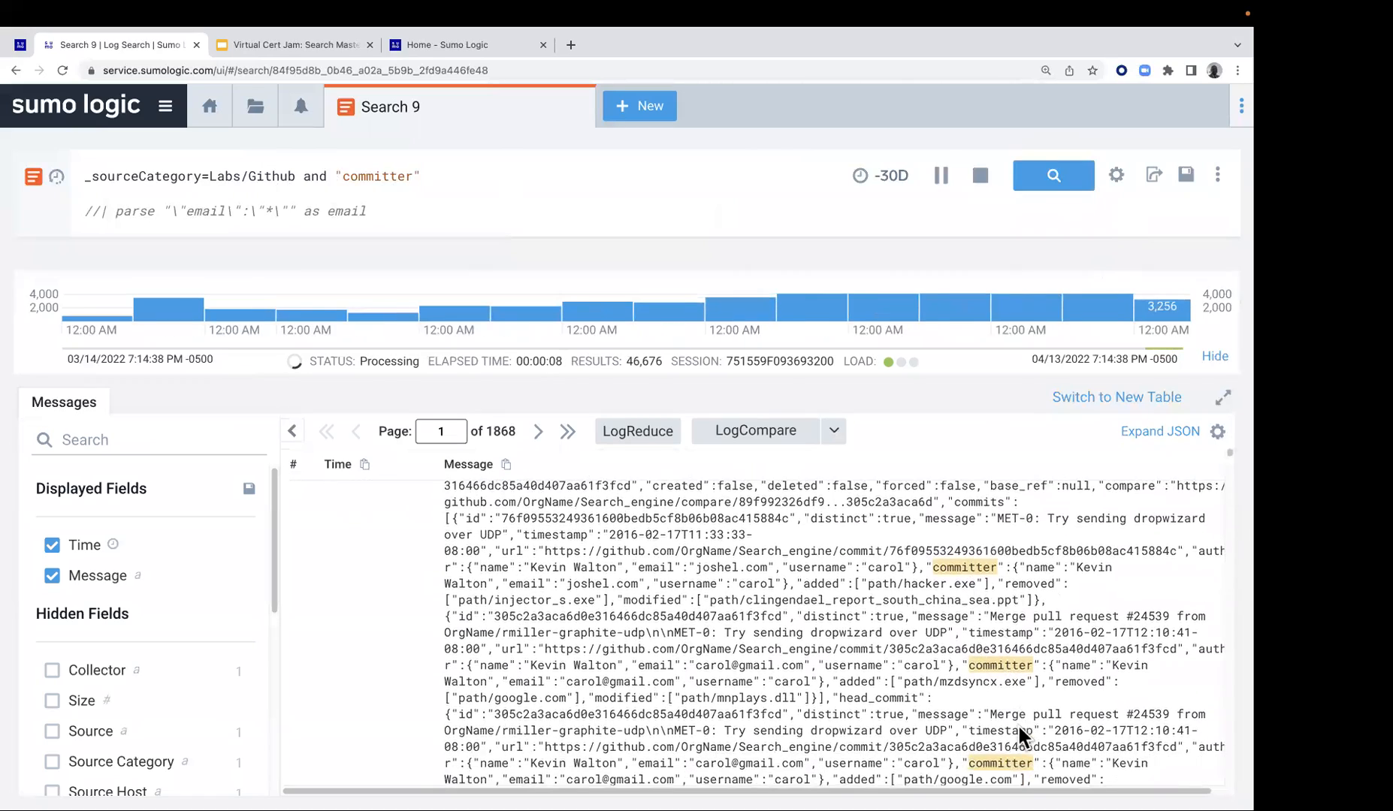
pyautogui.scroll(-8, 1003, 719)
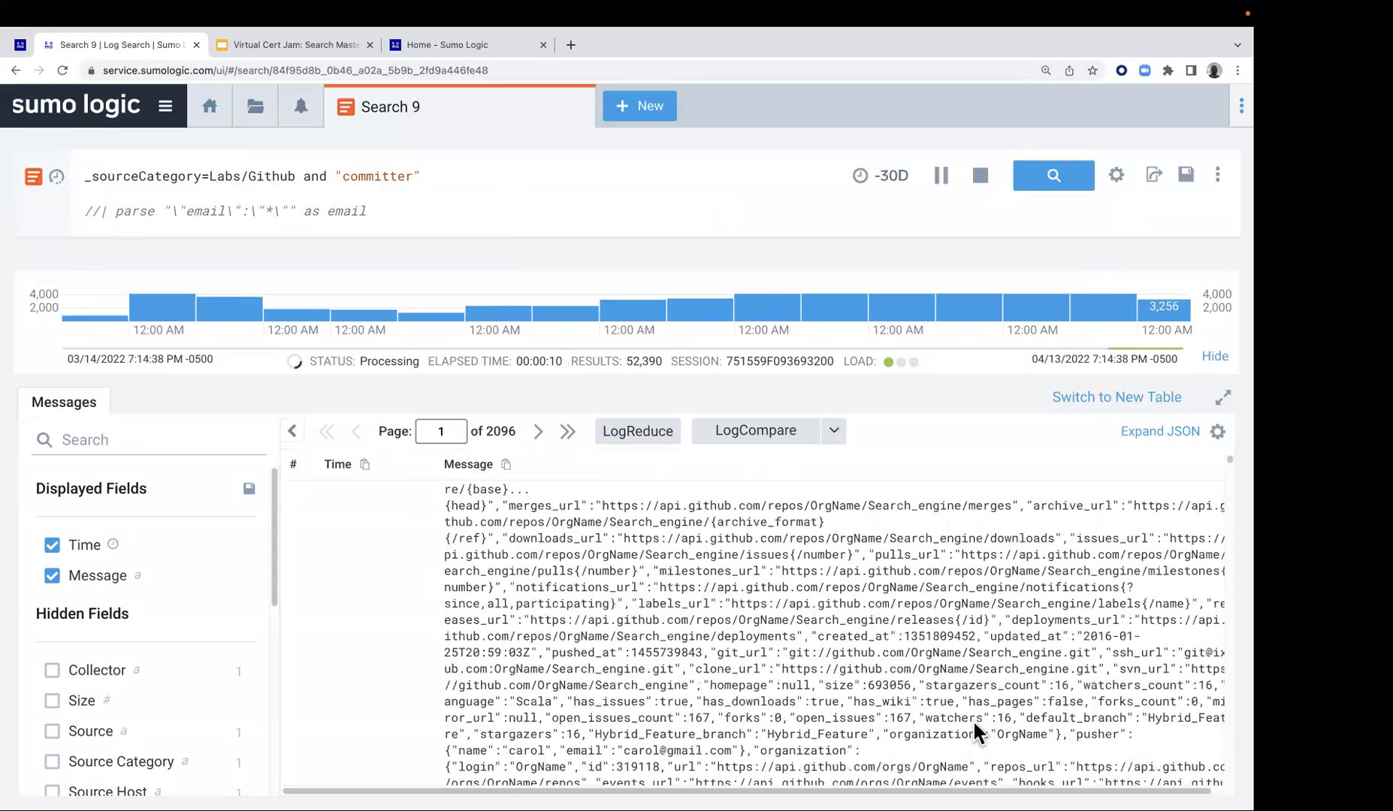
pyautogui.scroll(10, 972, 719)
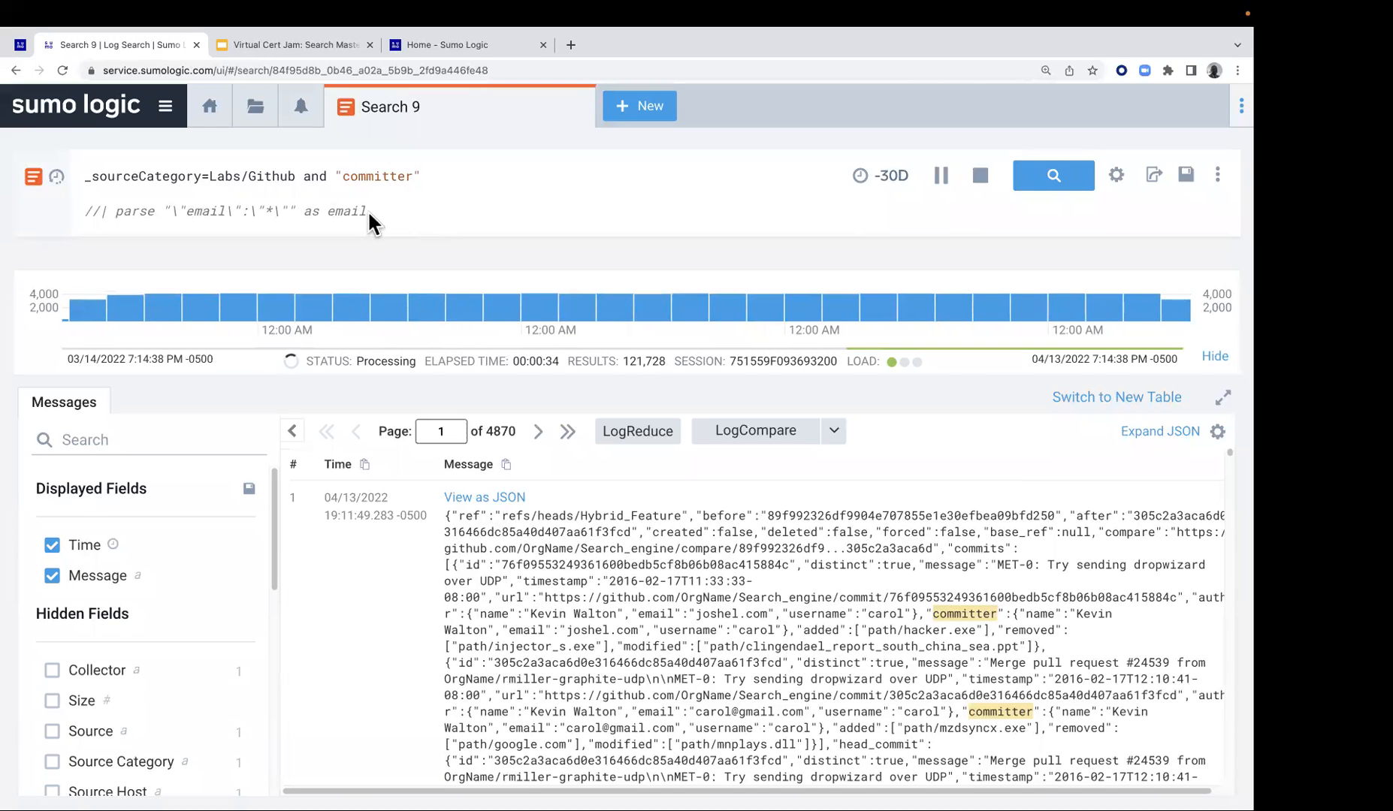
# Uncomment the email parse line and compare its wildcard pattern with the email key and value in the first message
pyautogui.click(102, 212)
pyautogui.press('BackSpace')
pyautogui.press('BackSpace')
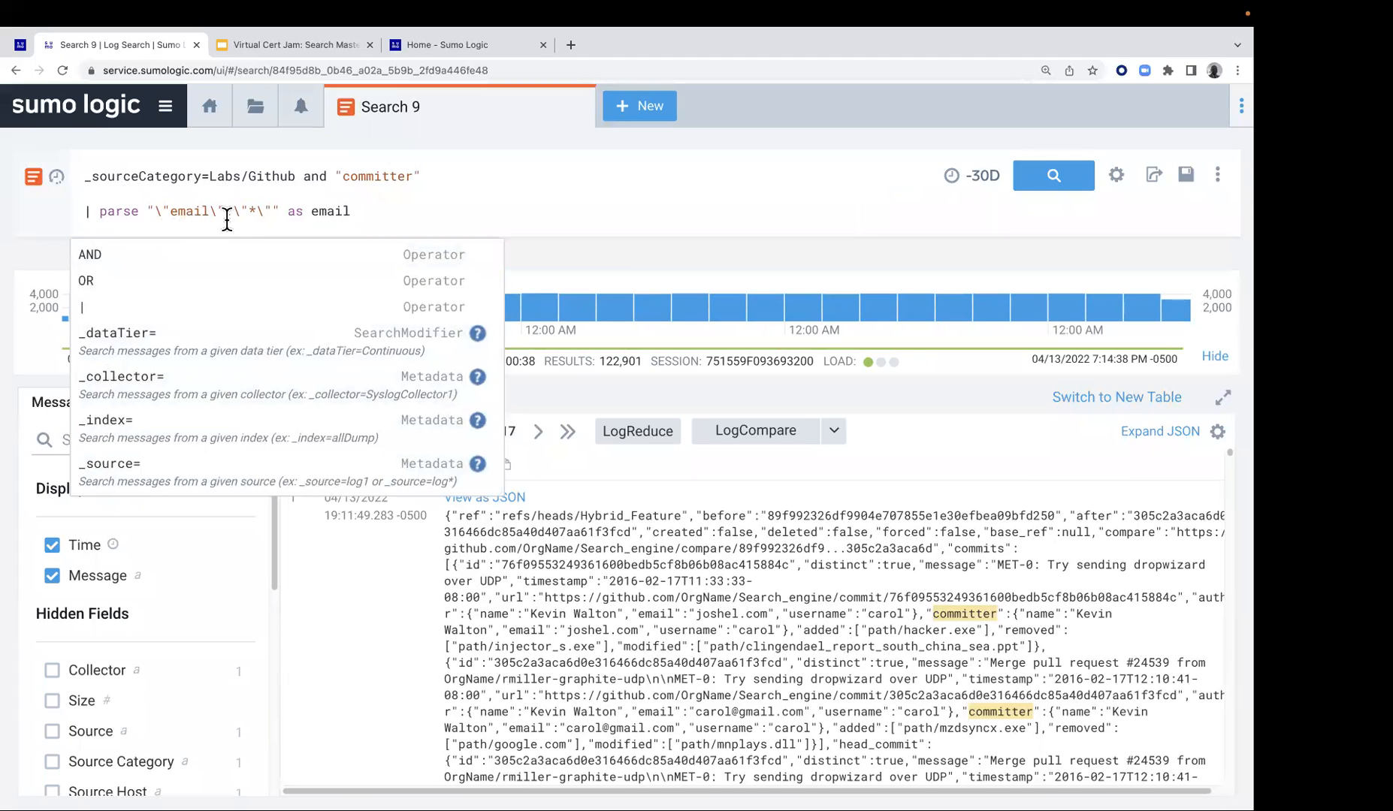
pyautogui.click(253, 211)
pyautogui.write('*')
pyautogui.moveTo(636, 613); pyautogui.dragTo(647, 613)
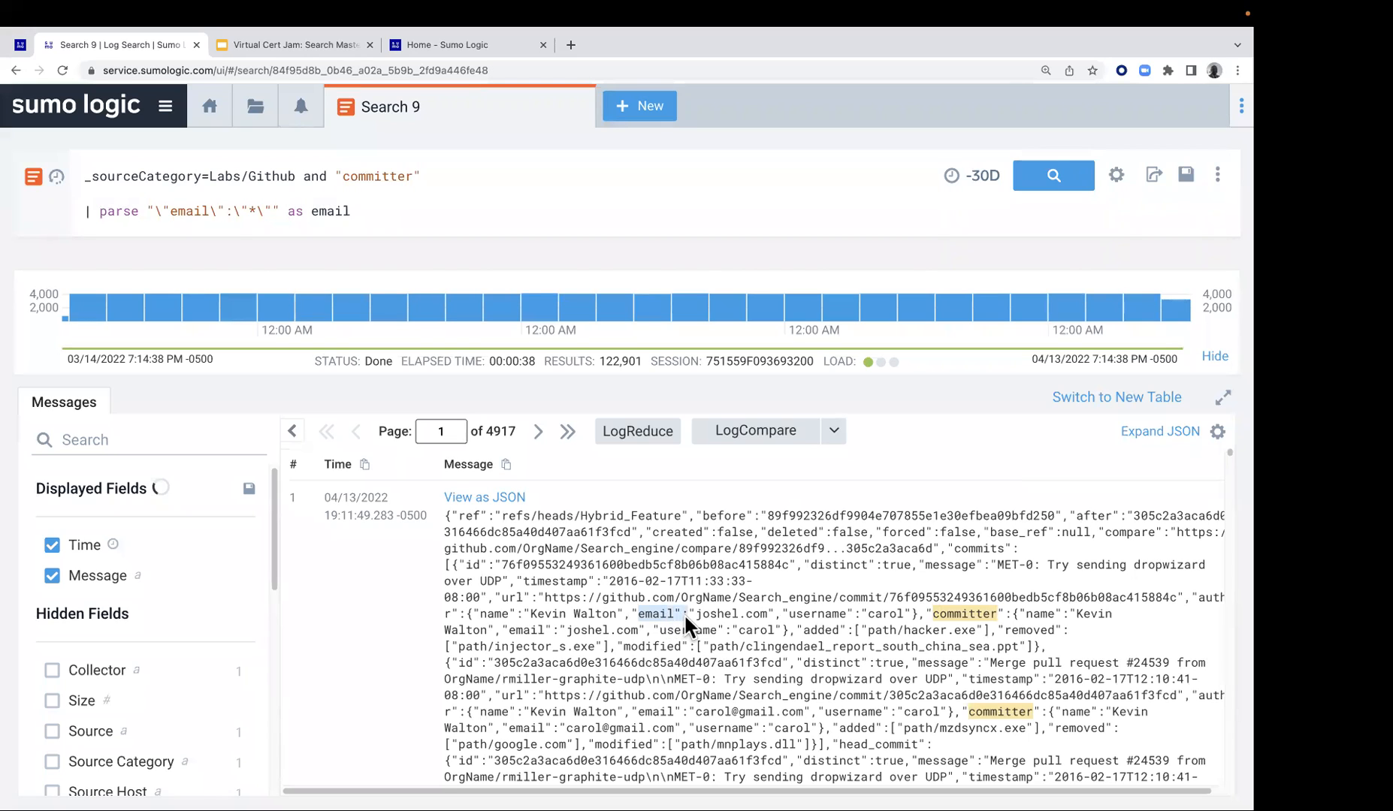
pyautogui.click(704, 615)
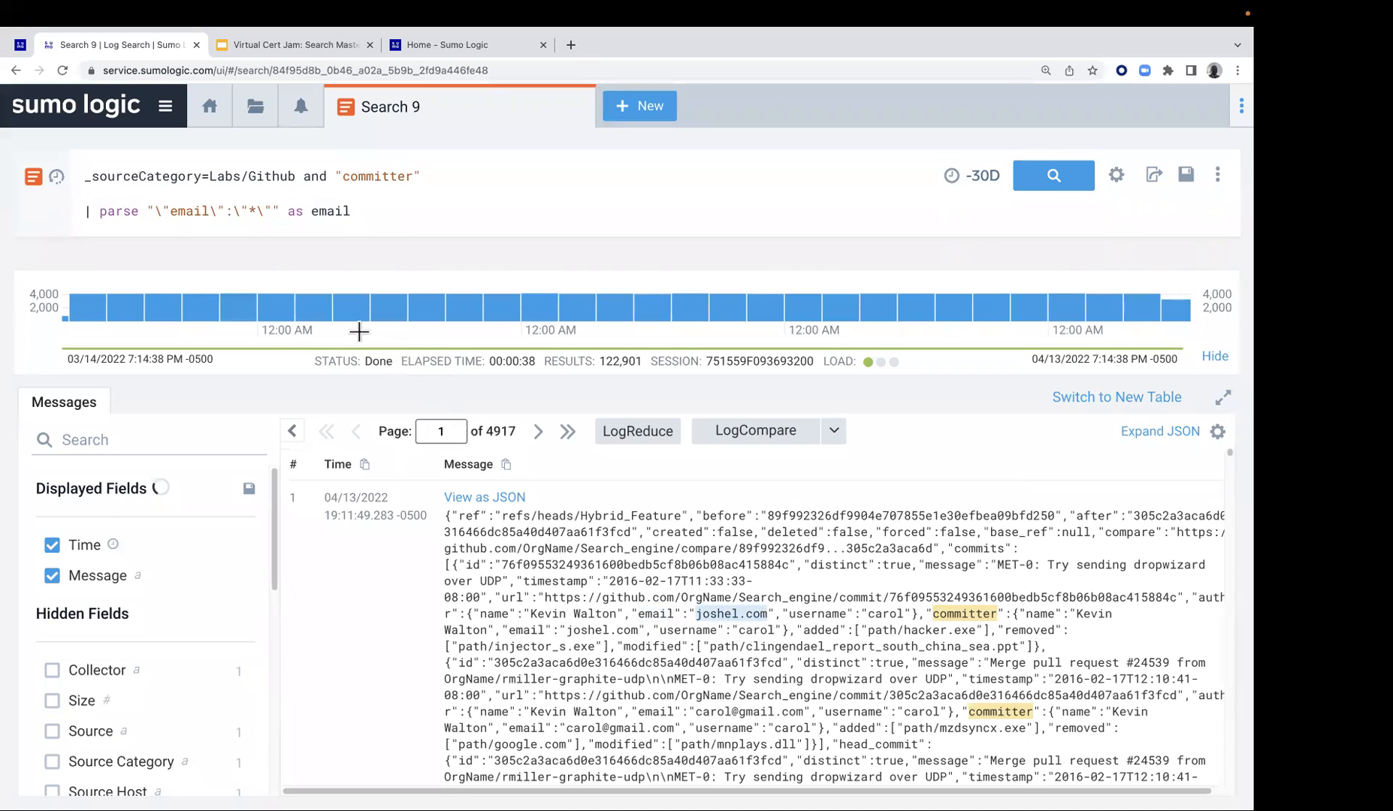
# Run the search with the email parse statement and compare the parsed email column with the committer email in the first message
pyautogui.click(1054, 180)
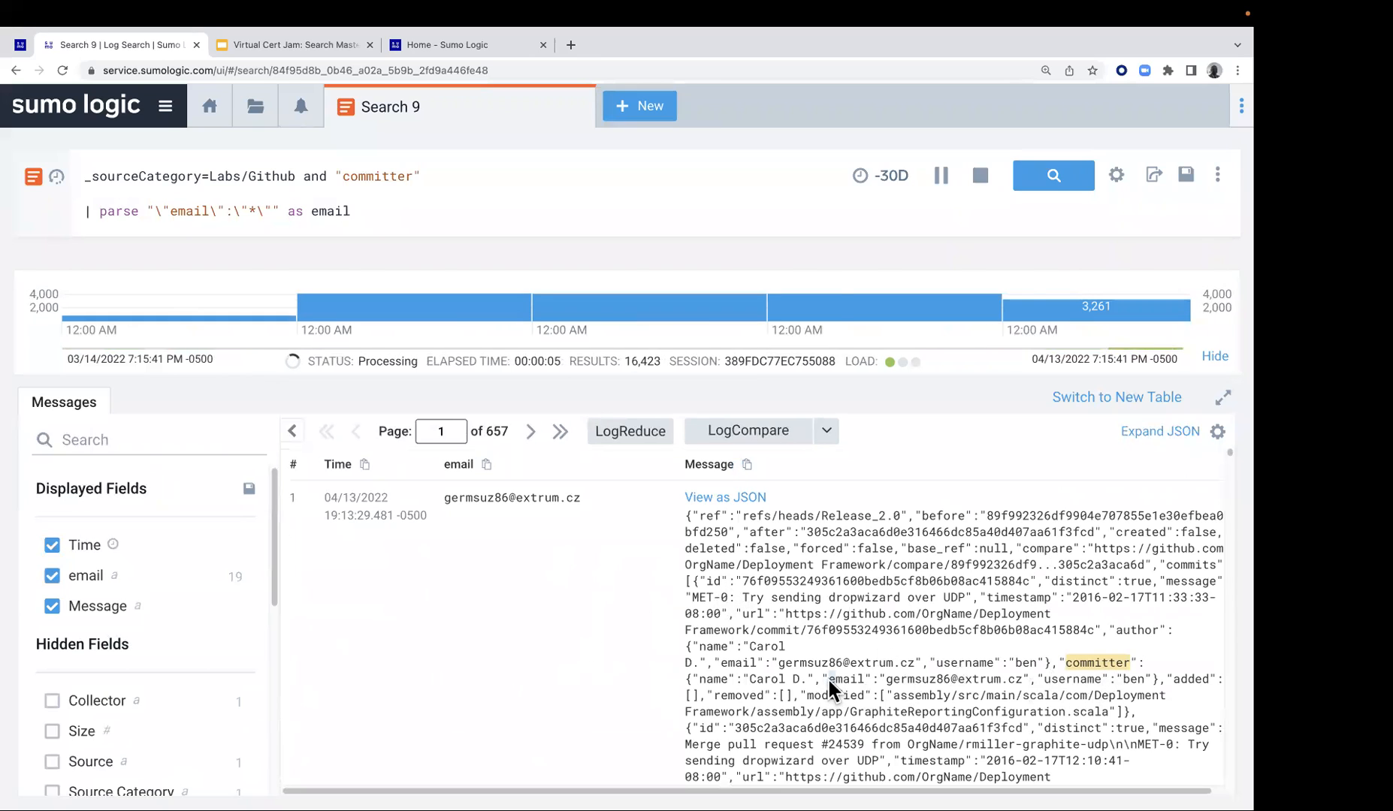
pyautogui.doubleClick(855, 678)
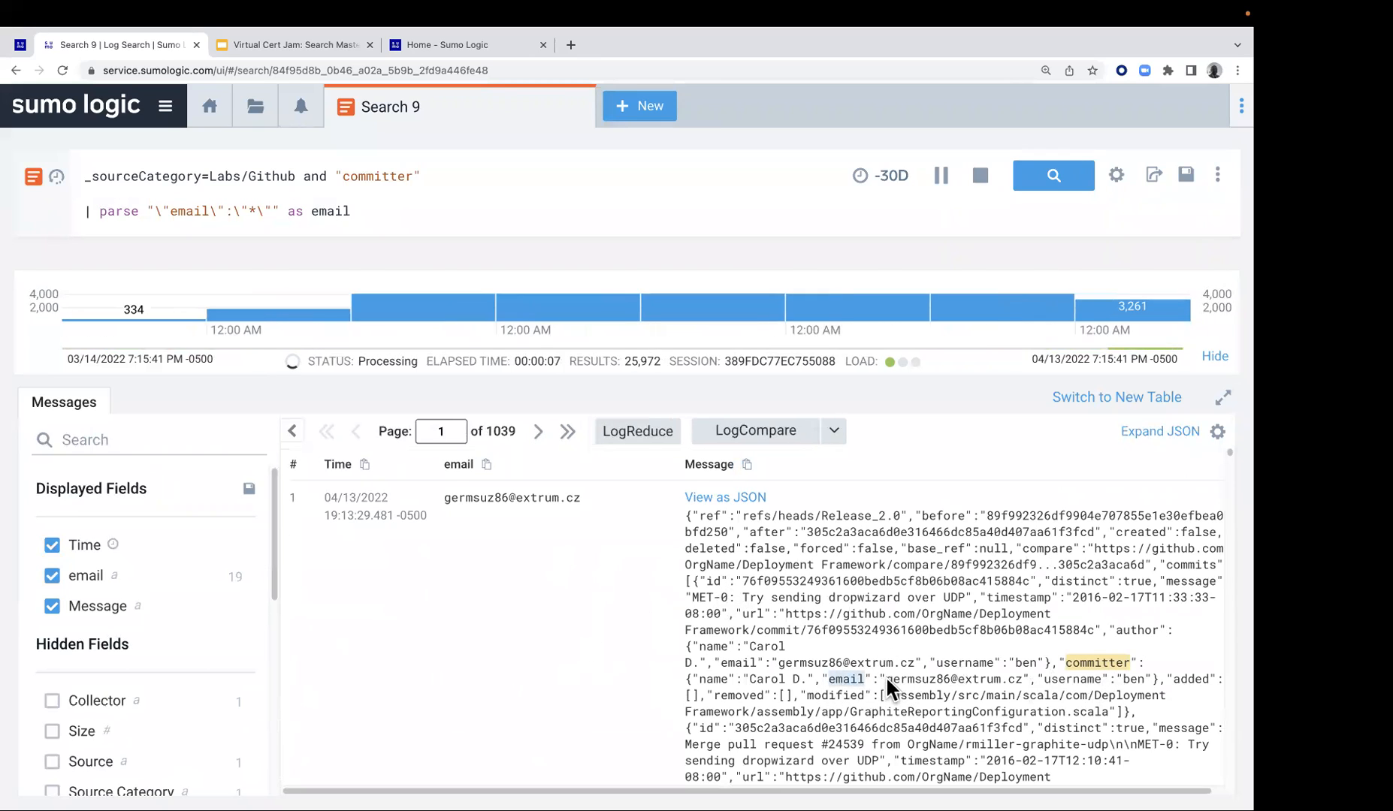
pyautogui.moveTo(884, 676); pyautogui.dragTo(1015, 675)
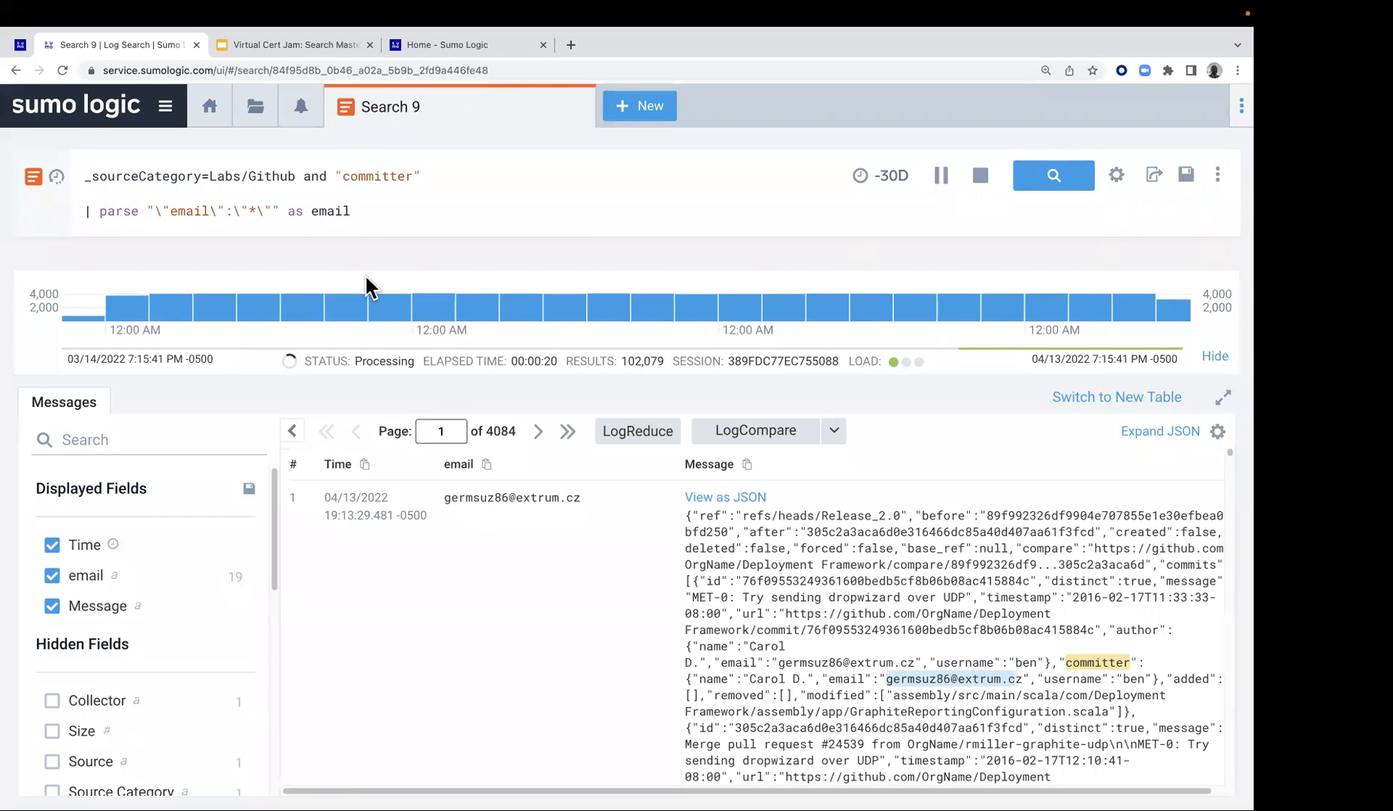
# Return to the Lab 3 instructions and read step 7 on parsing the email field into users and domain
pyautogui.click(28, 48)
pyautogui.scroll(-1, 698, 585)
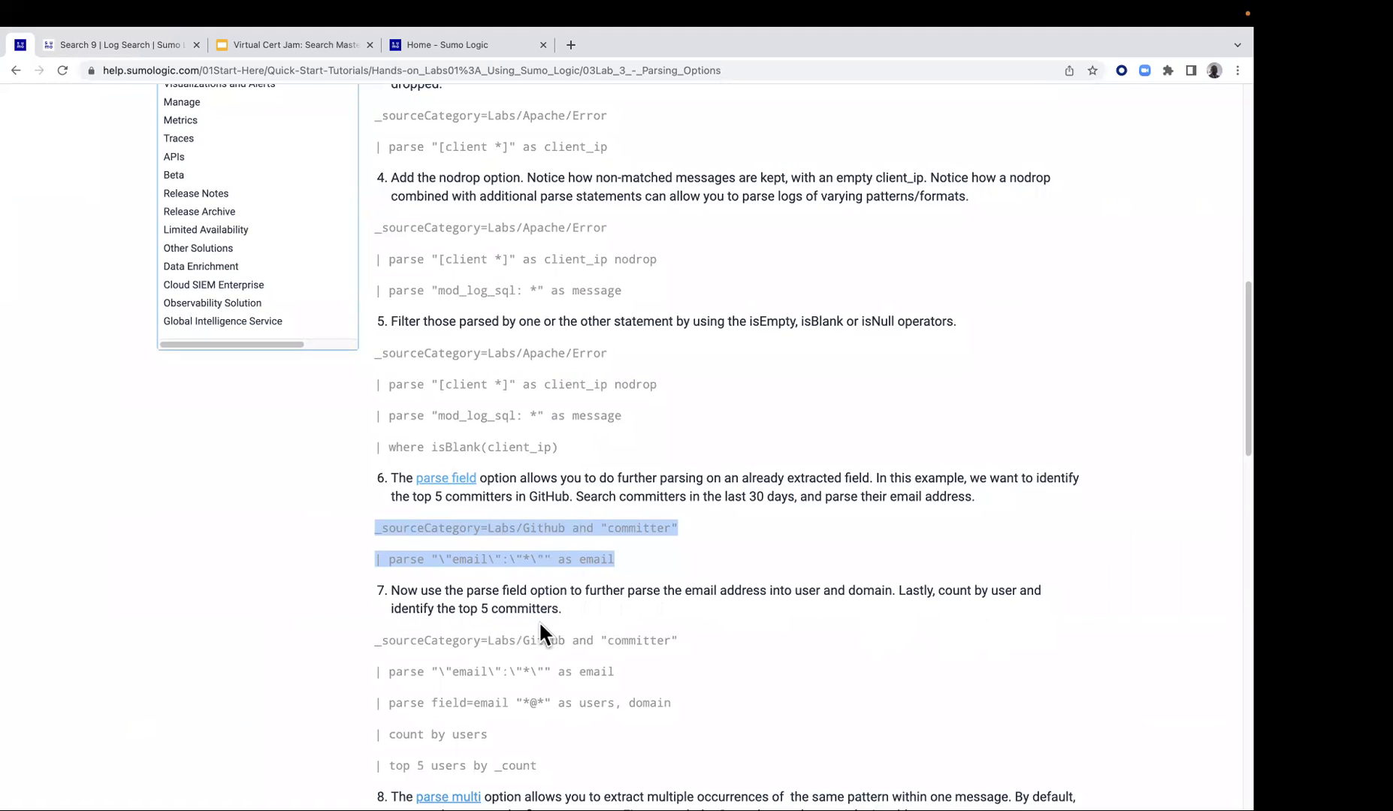
# Copy step 7's parse field, count by users and top 5 lines from the lab and append them to the Github committer query
pyautogui.scroll(-1, 451, 680)
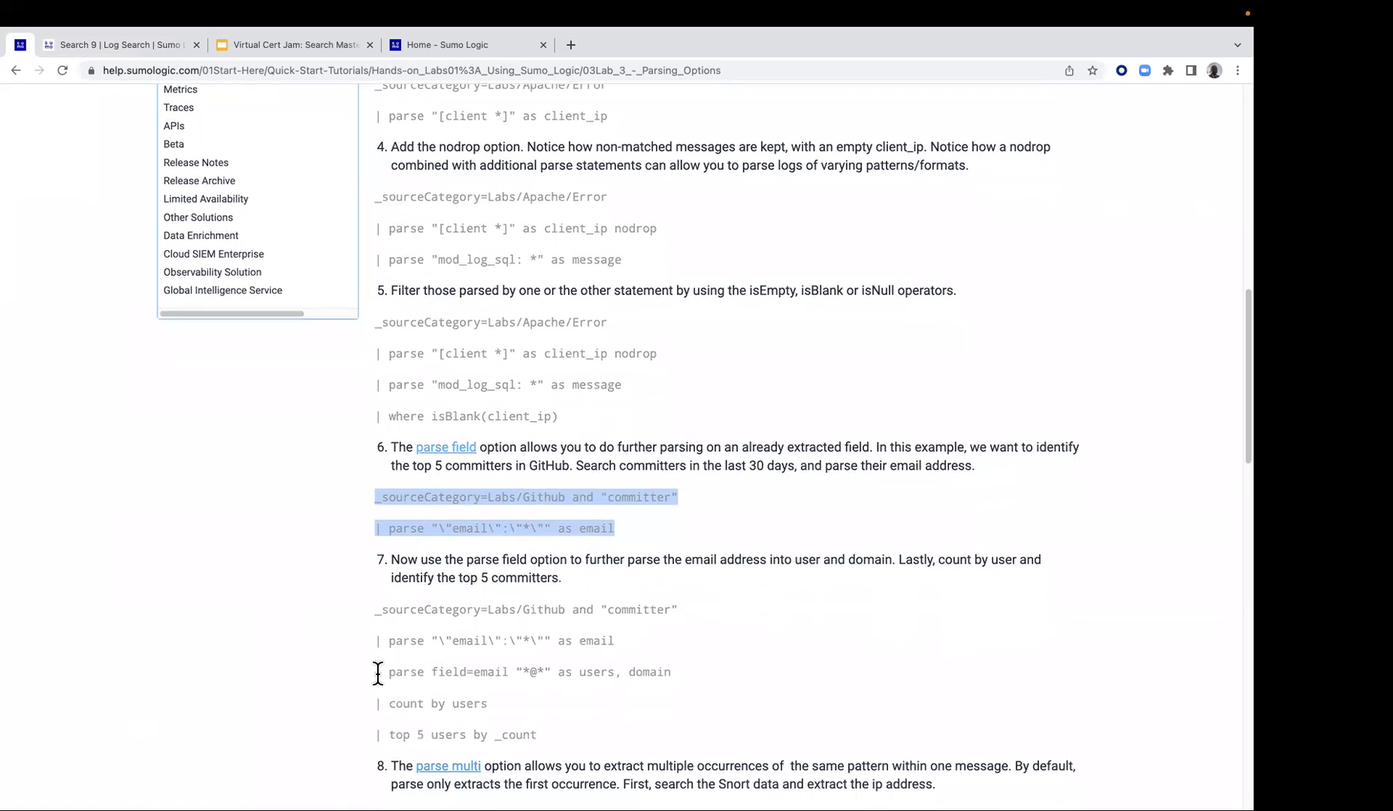
pyautogui.moveTo(377, 671); pyautogui.dragTo(537, 737)
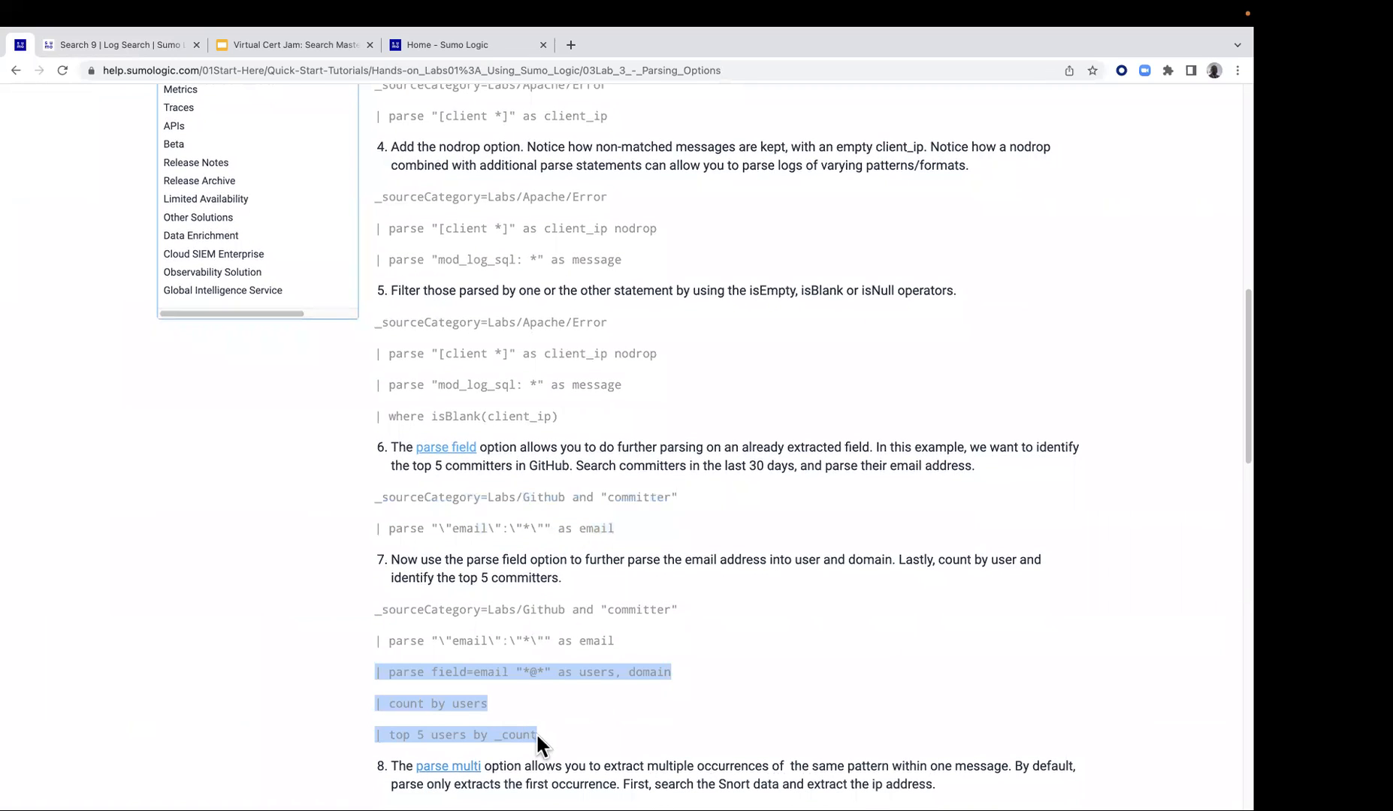
pyautogui.rightClick(543, 675)
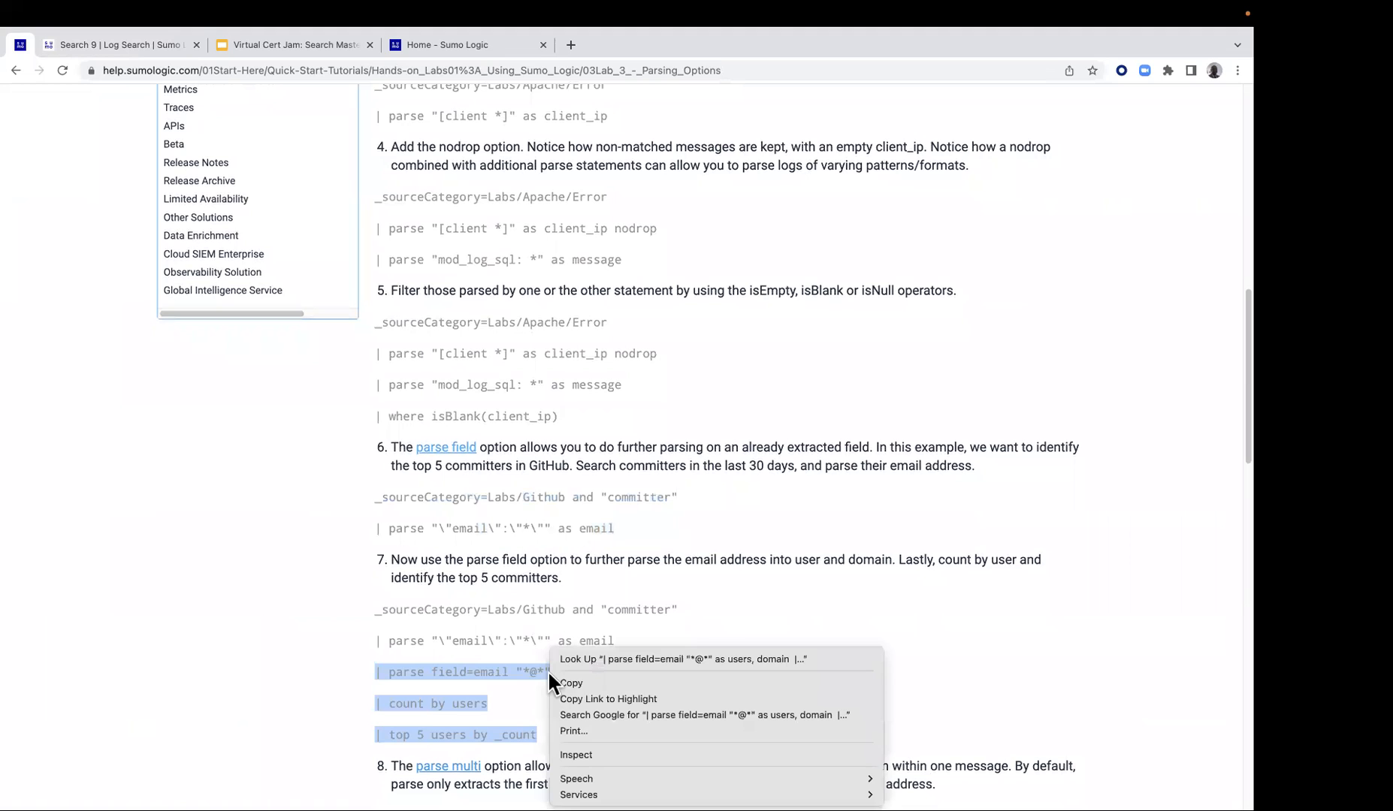
pyautogui.click(561, 677)
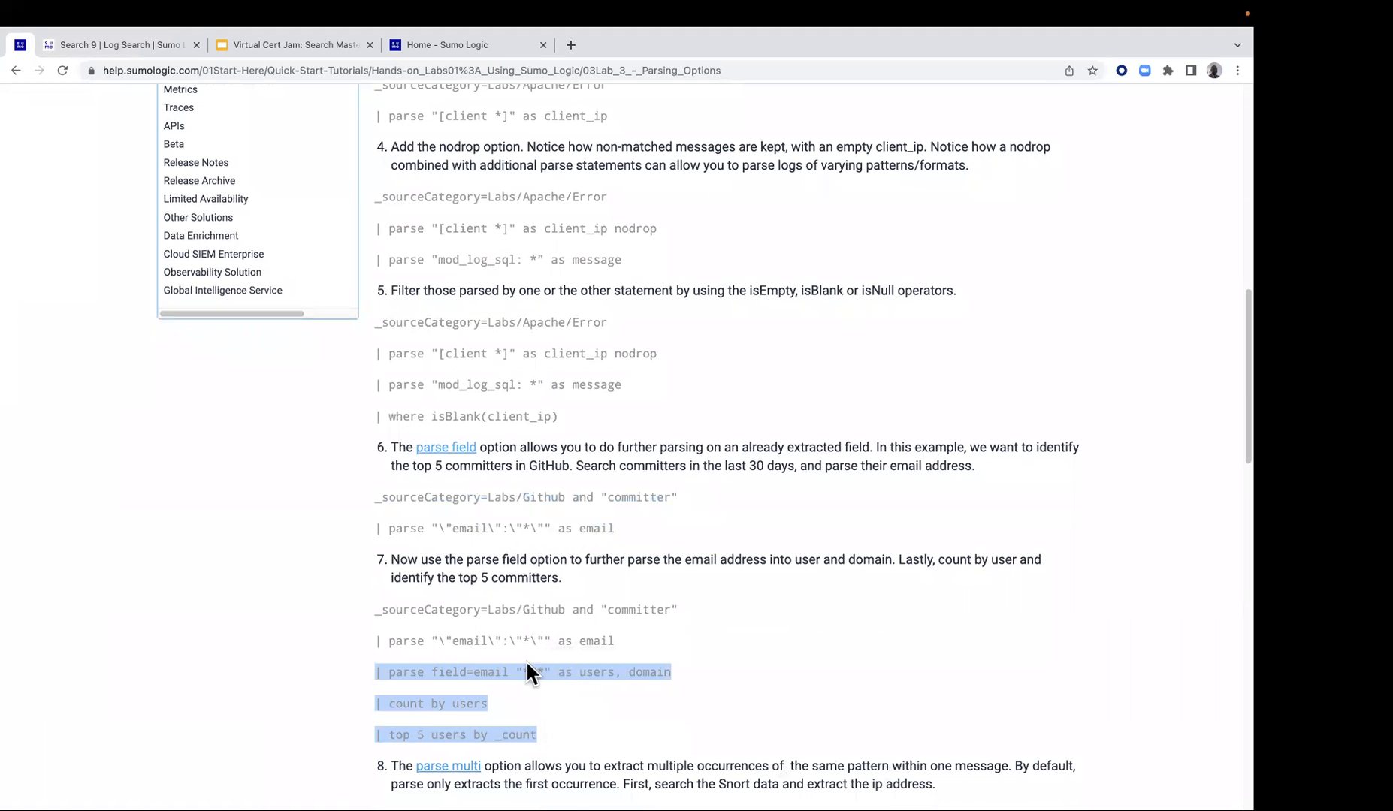
pyautogui.click(105, 44)
pyautogui.click(359, 210)
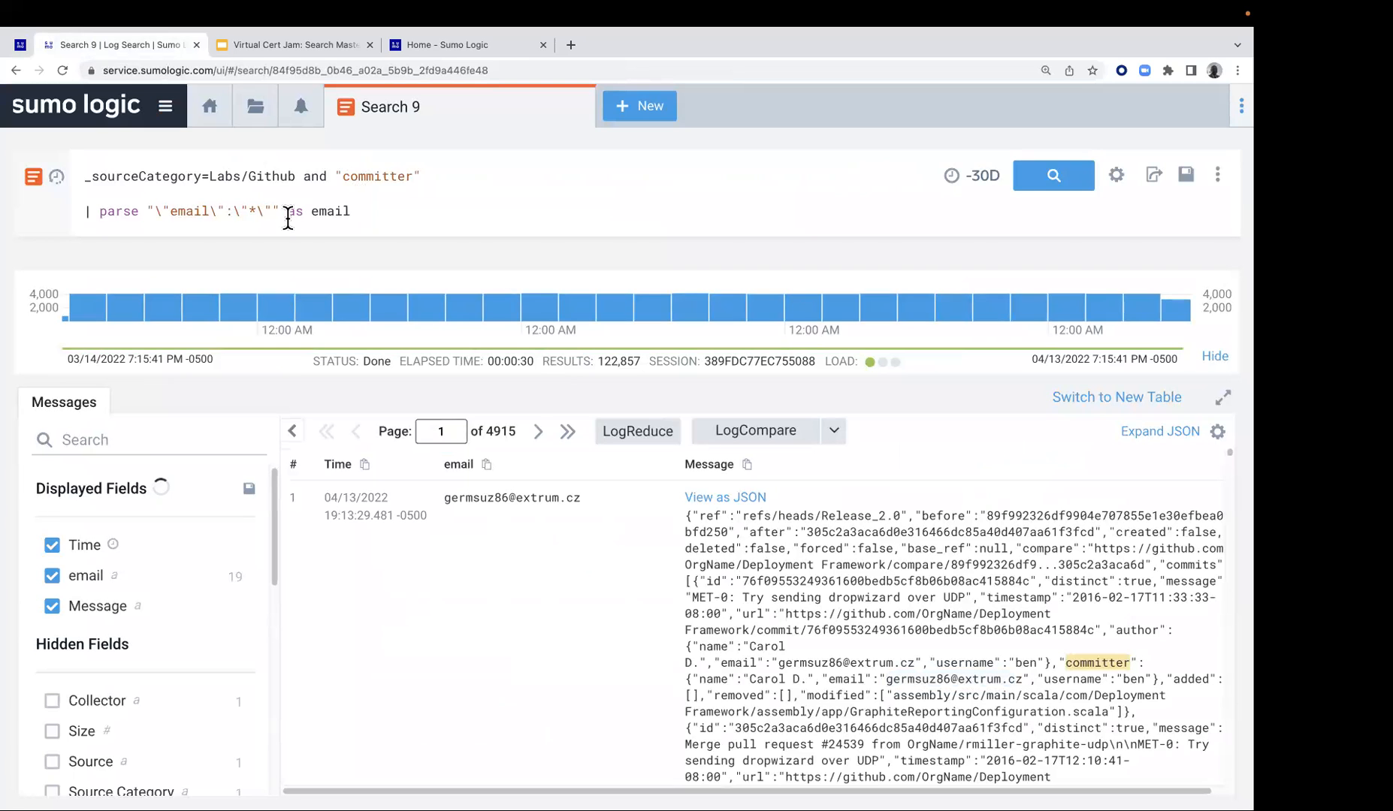
pyautogui.hotkey('shift', 'Return')
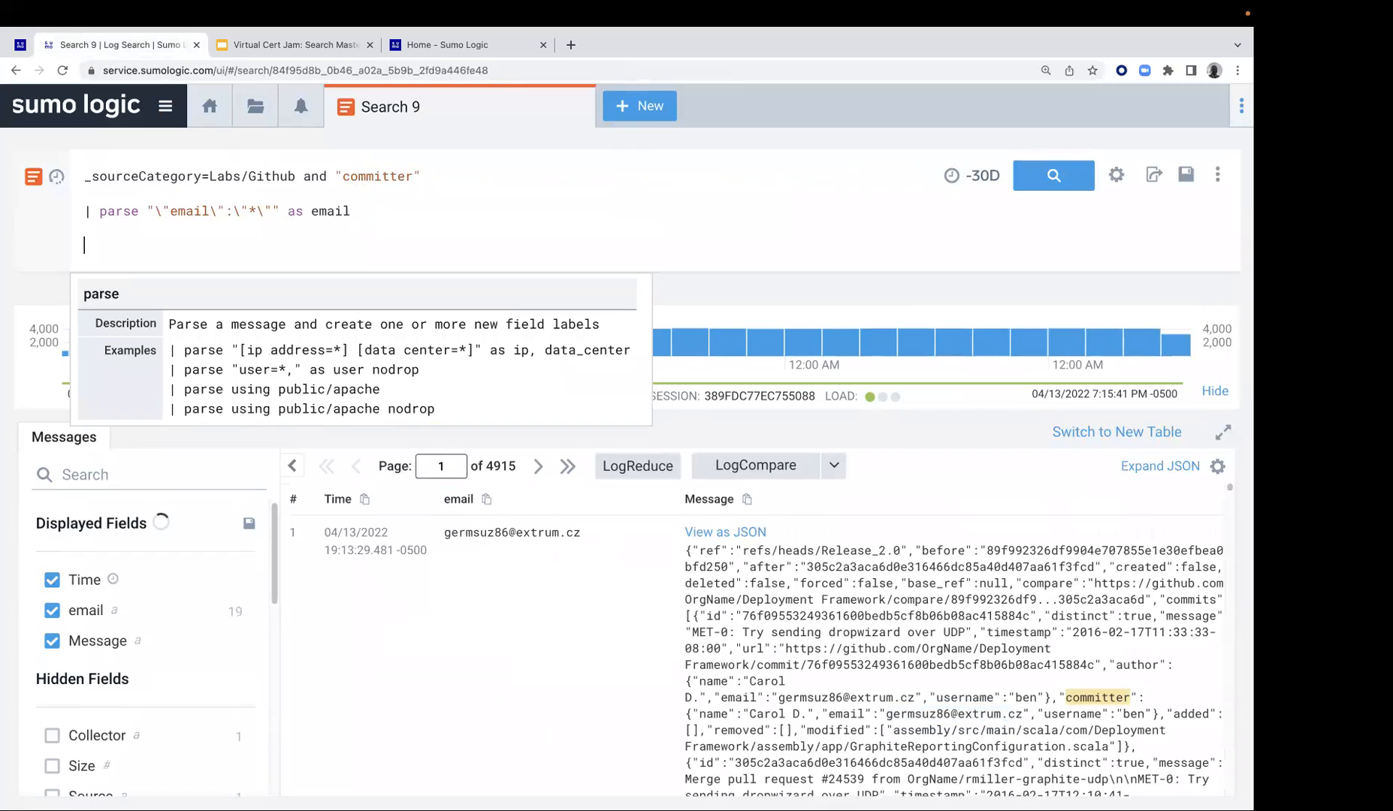
pyautogui.press('super+v')
pyautogui.press('super+v')
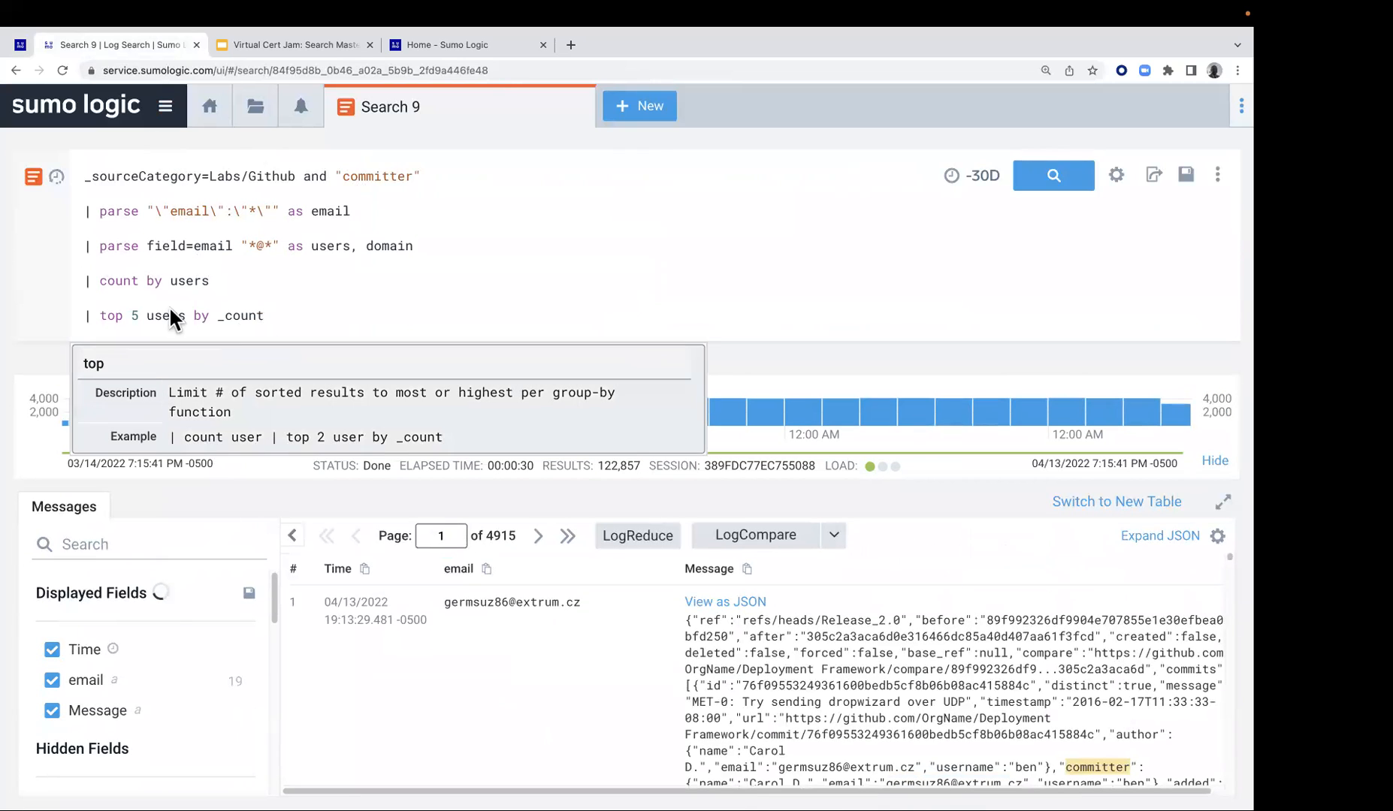
# Comment out the "count by users" and "top 5 users by _count" lines of the query with //
pyautogui.click(84, 276)
pyautogui.write('//')
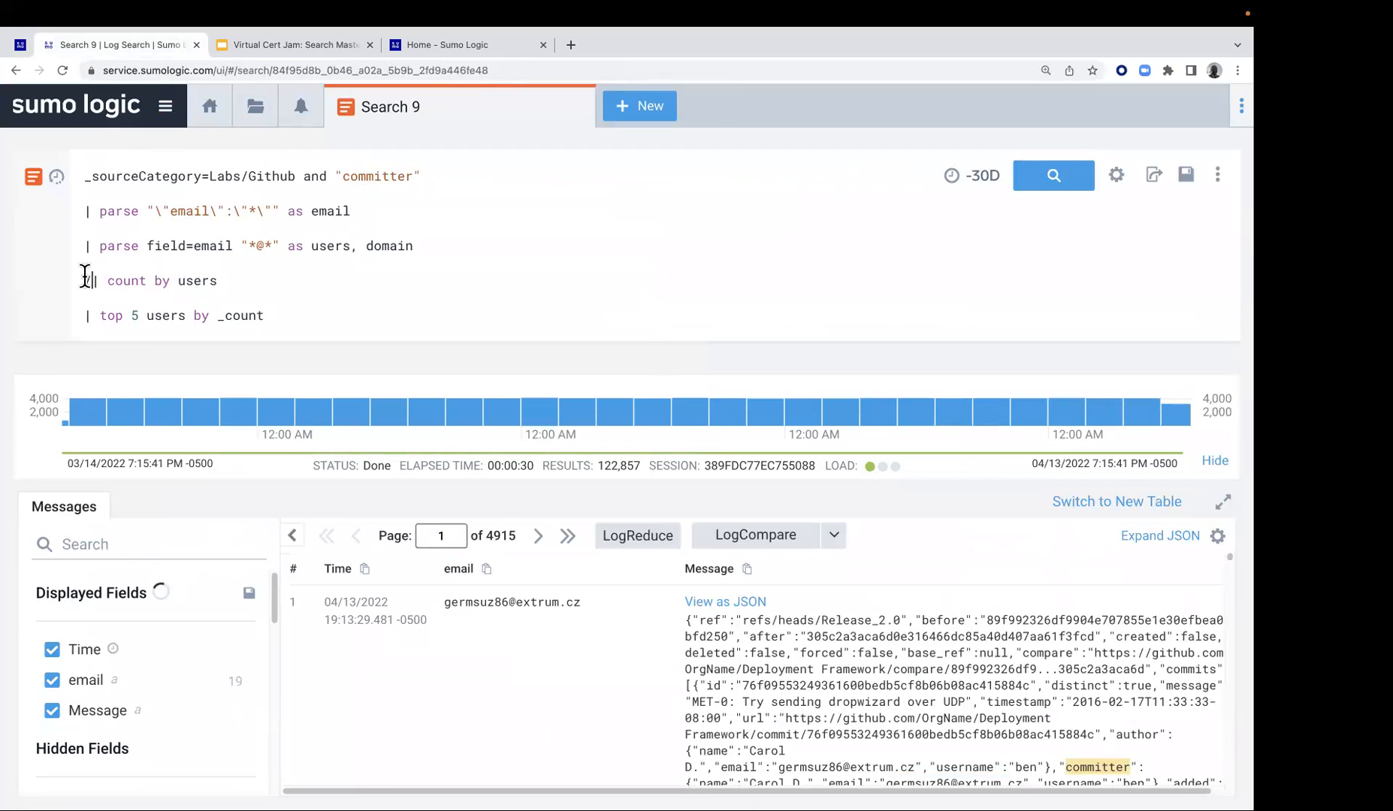
pyautogui.click(84, 315)
pyautogui.write('//')
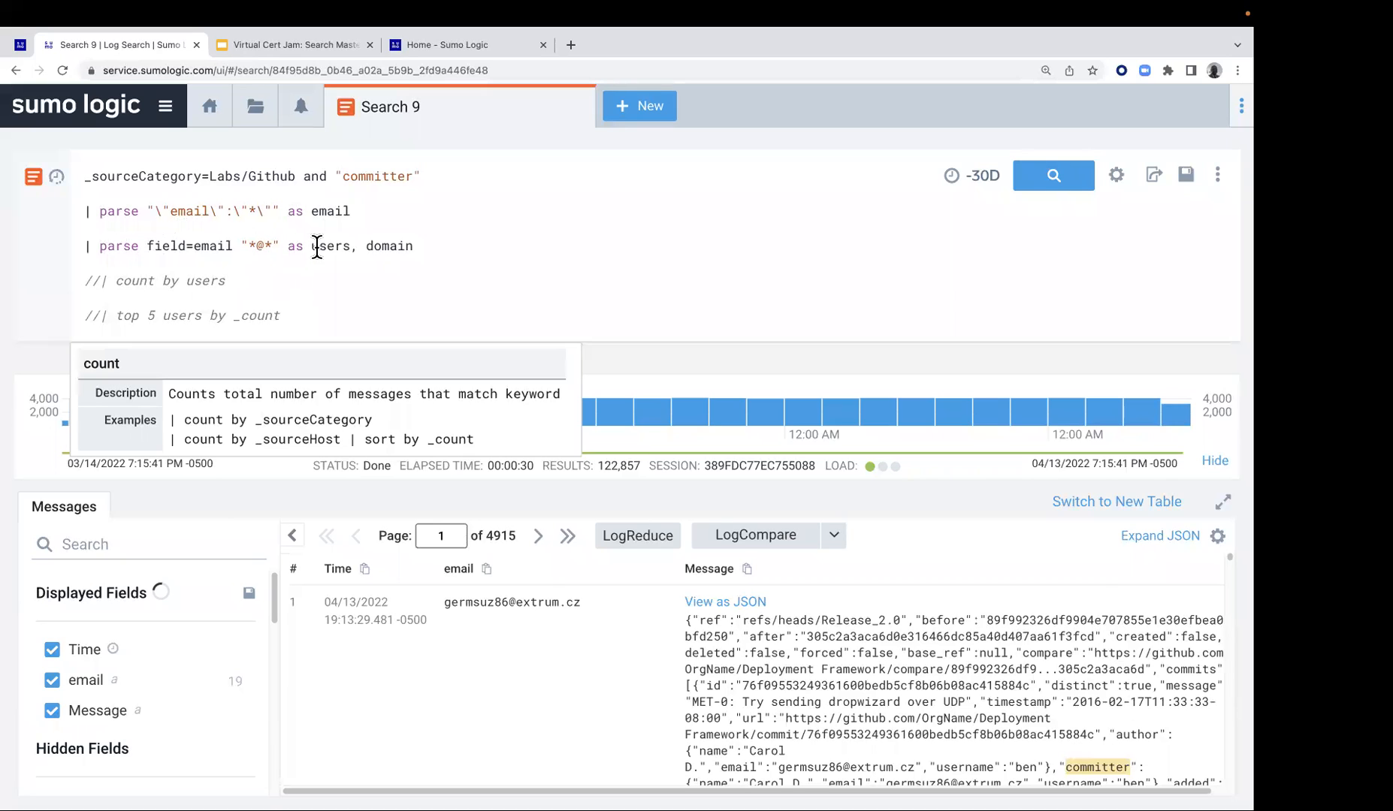
# Run the search with the parse field=email "*@*" statement and compare the users and domain columns with the first message's email
pyautogui.moveTo(311, 246); pyautogui.dragTo(351, 246)
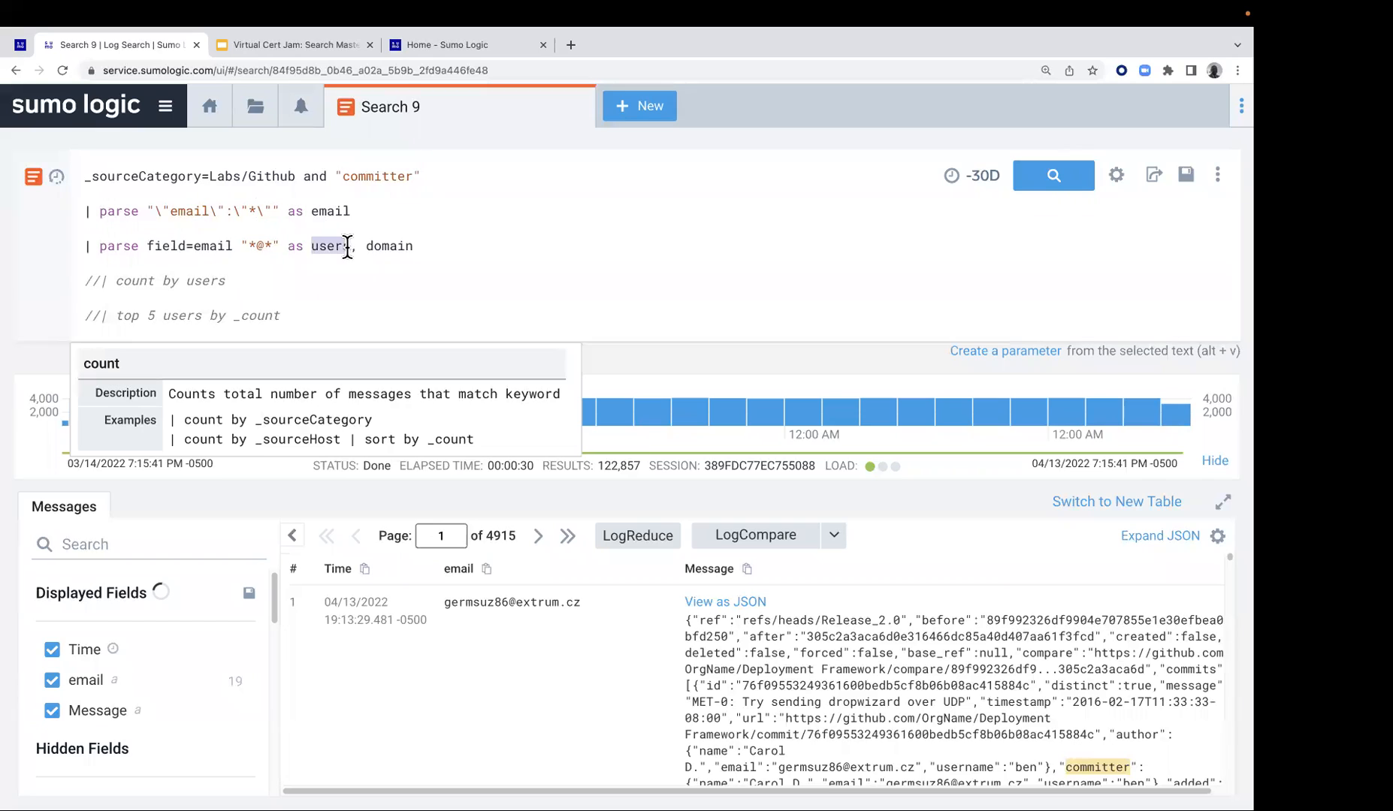
pyautogui.click(265, 246)
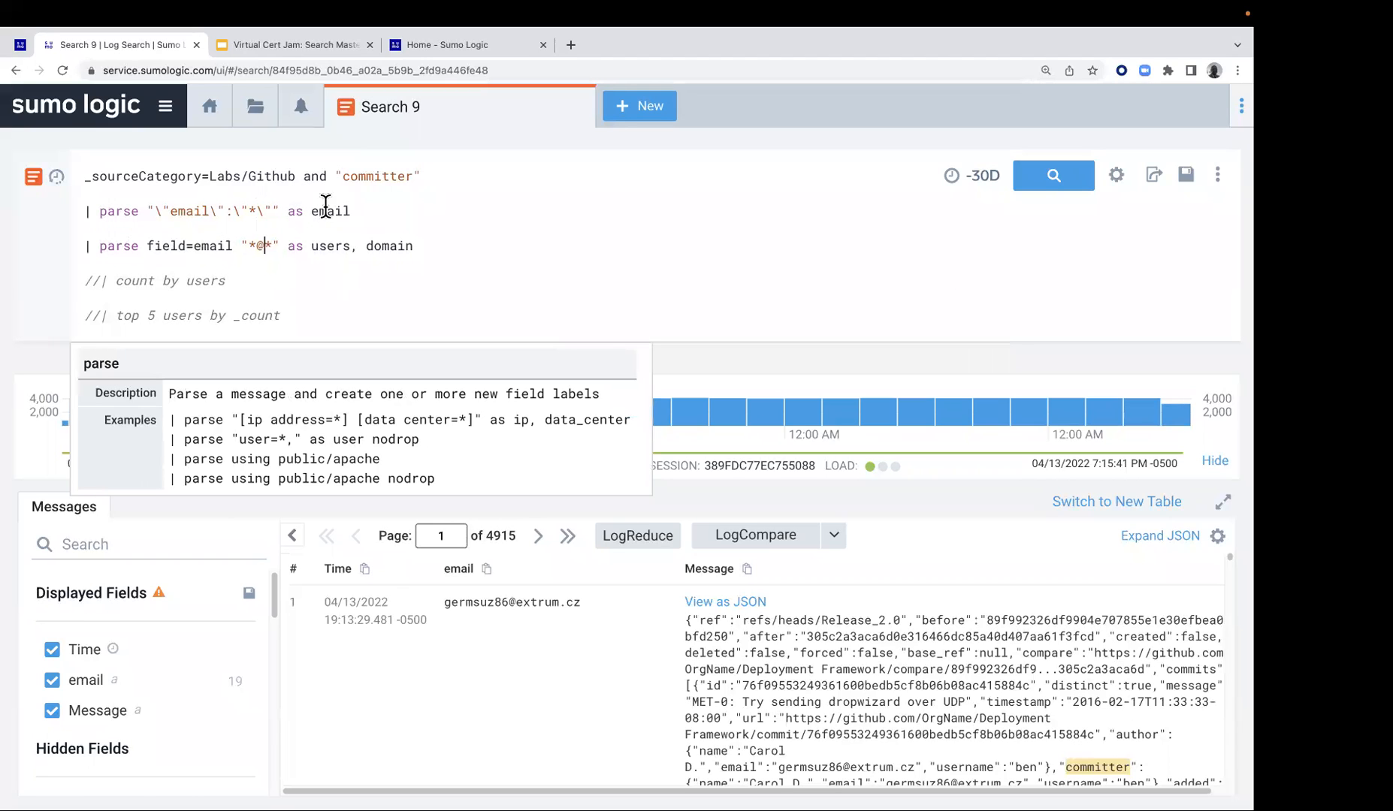
pyautogui.click(1048, 175)
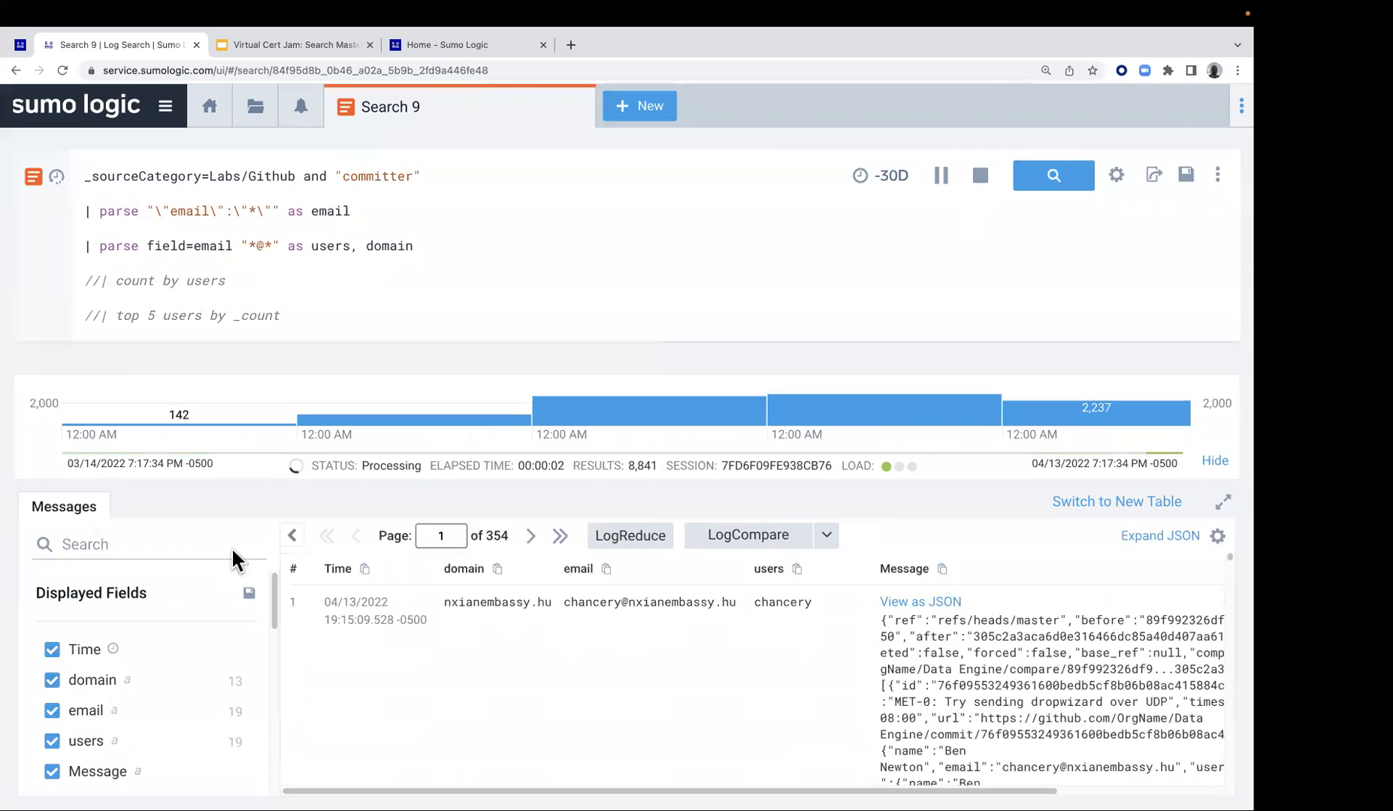
pyautogui.scroll(-1, 133, 646)
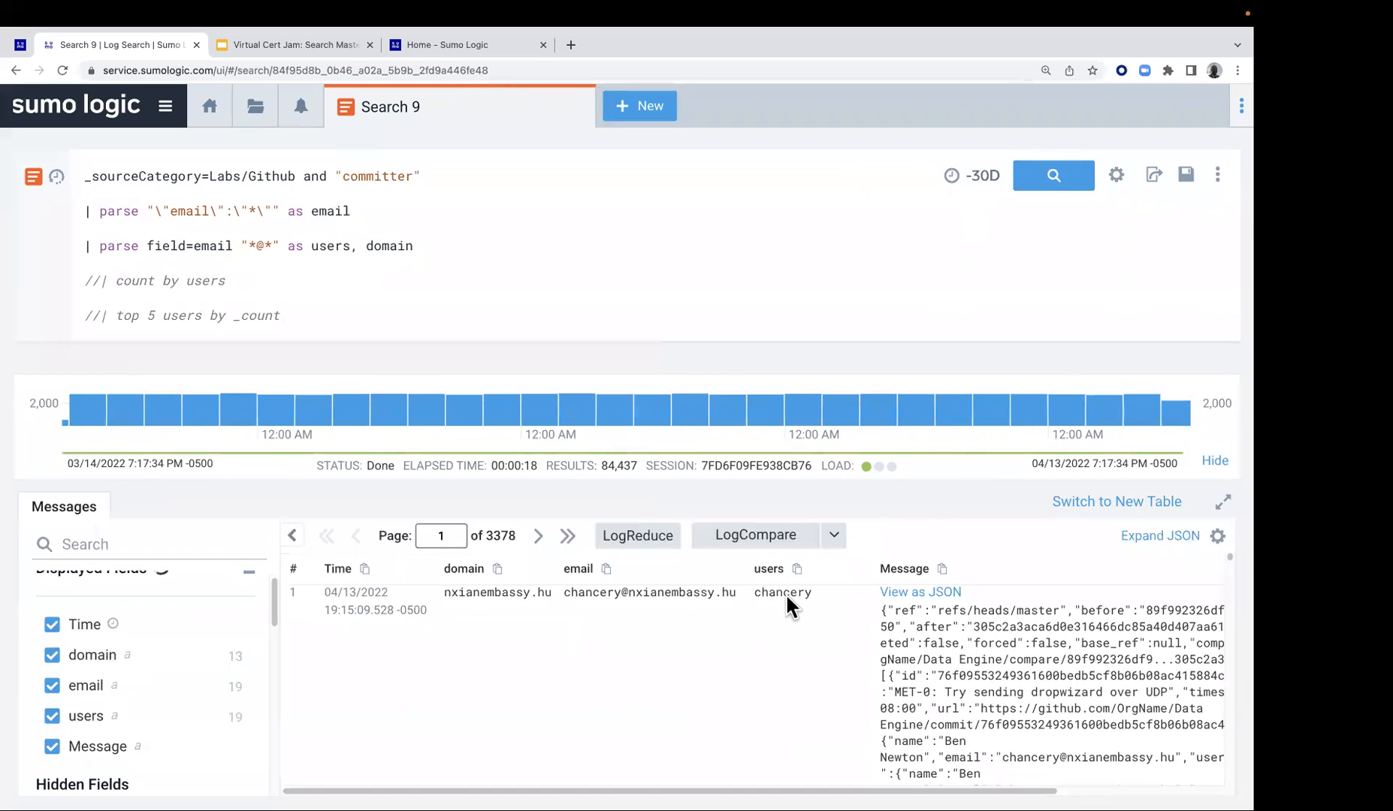
pyautogui.moveTo(567, 589); pyautogui.dragTo(717, 597)
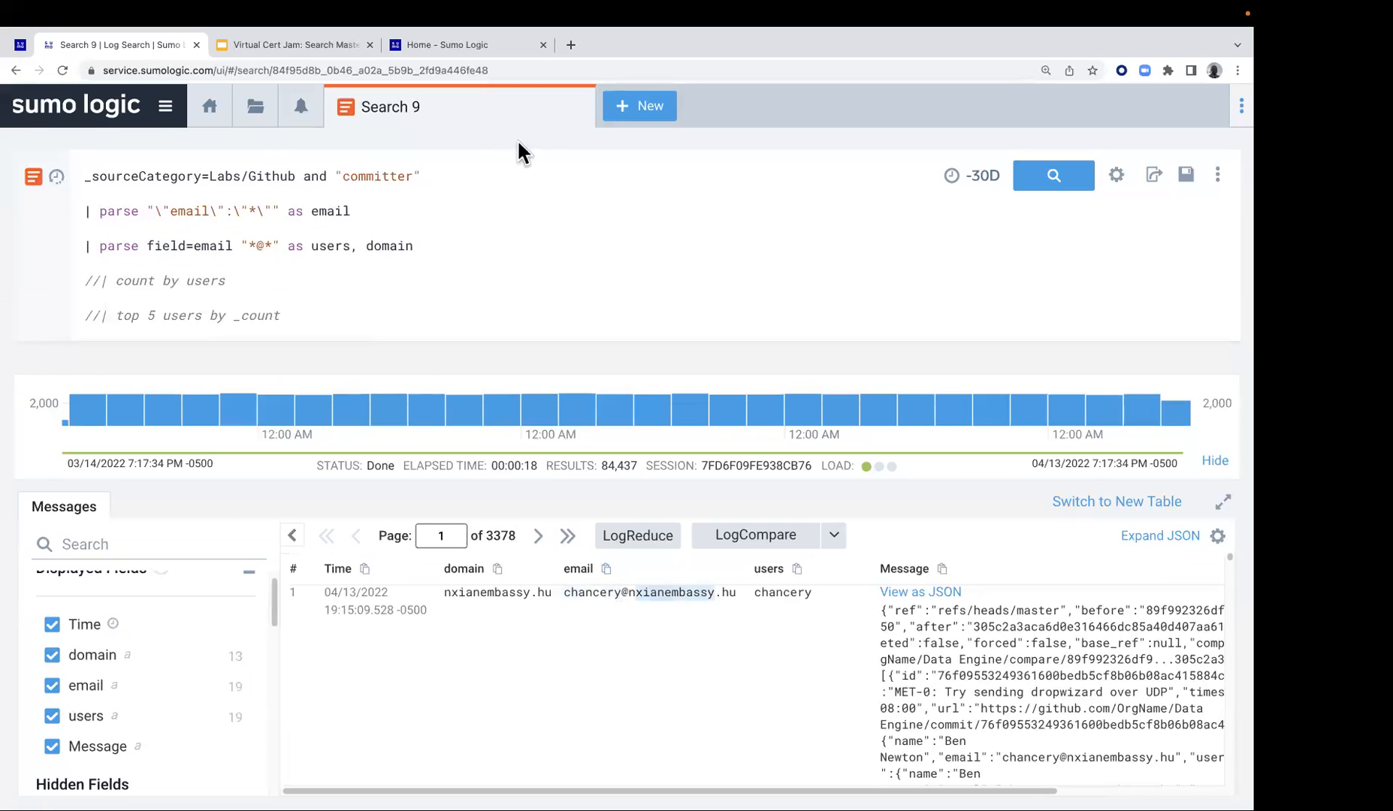
# Uncomment the "count by users" line, run the search and look through the per-user counts
pyautogui.click(93, 281)
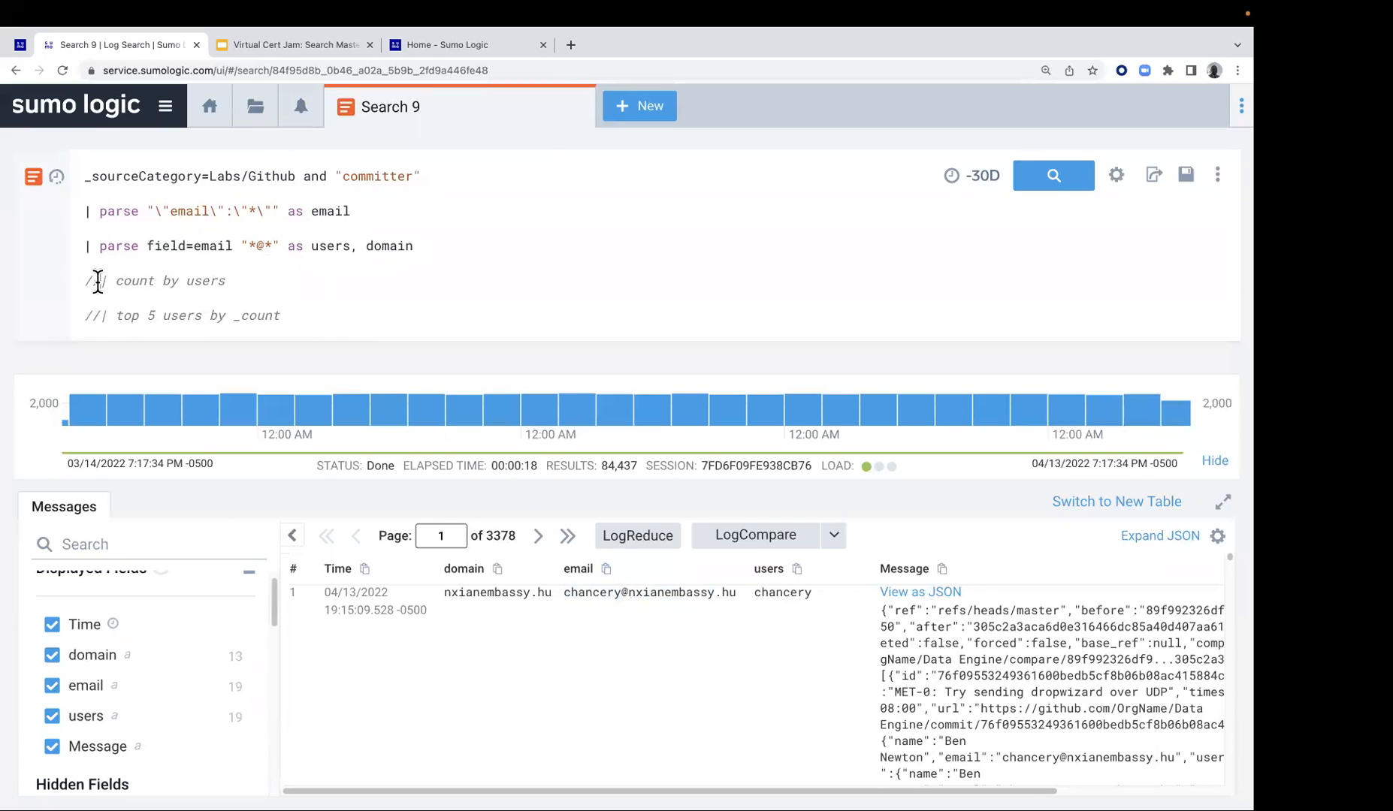
pyautogui.hotkey('ctrl', '/')
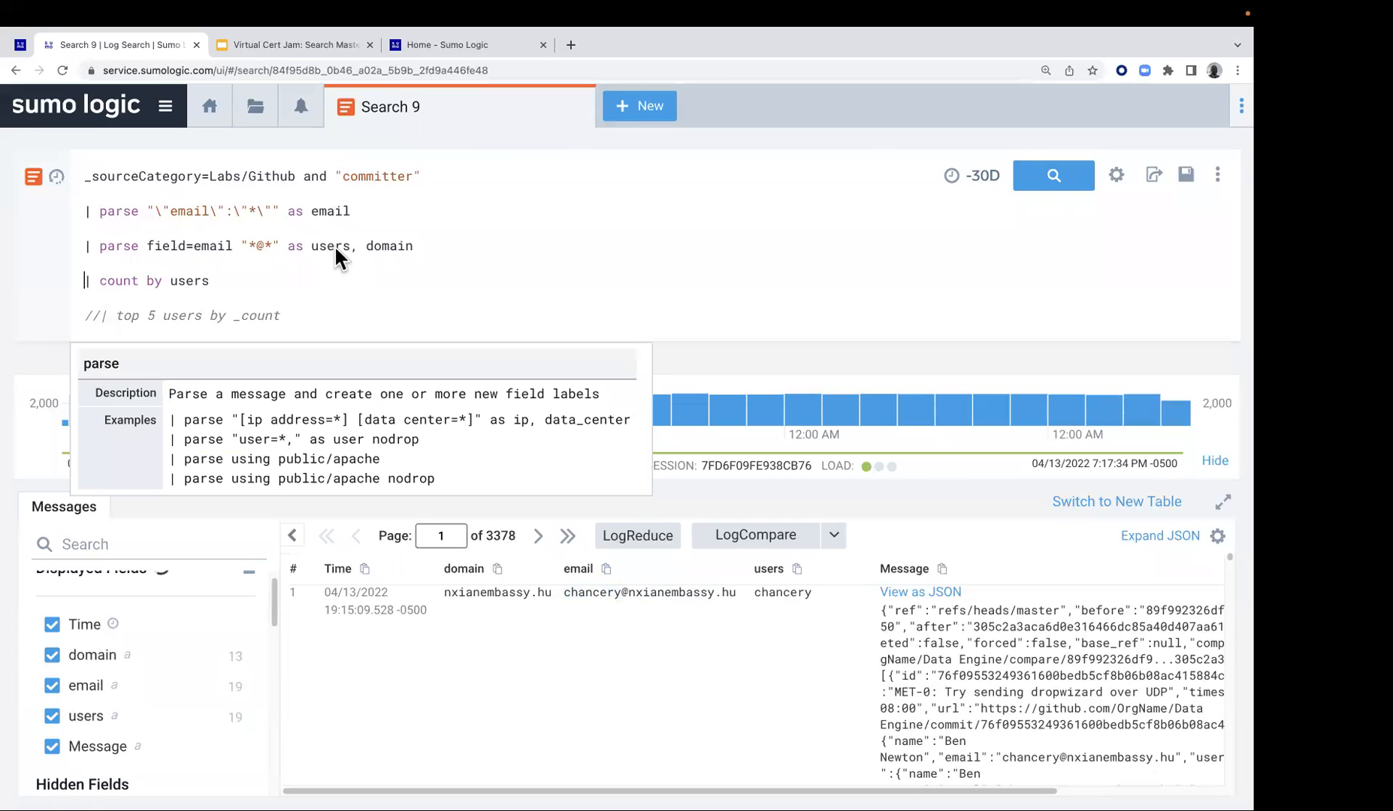
pyautogui.click(1074, 177)
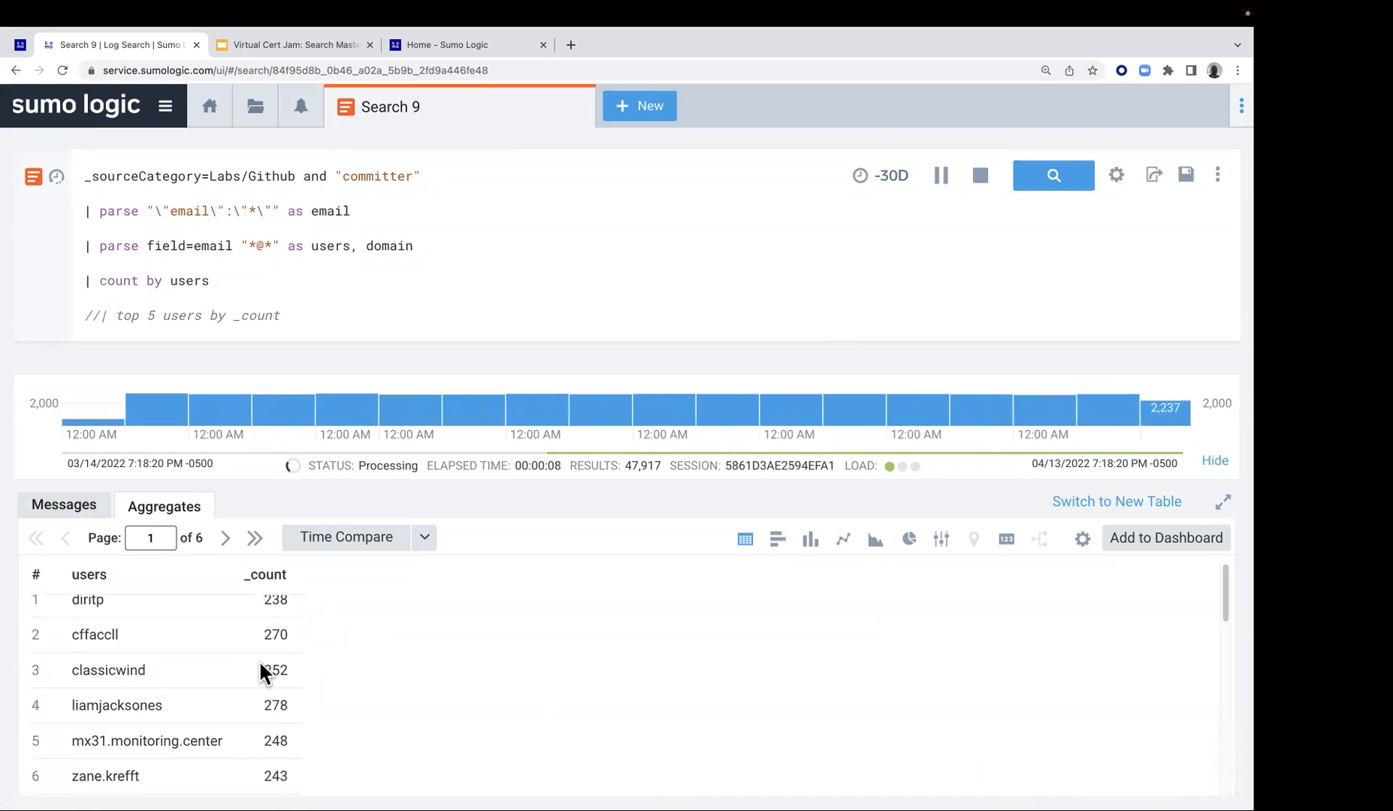
pyautogui.scroll(-1, 260, 664)
pyautogui.scroll(-2, 260, 666)
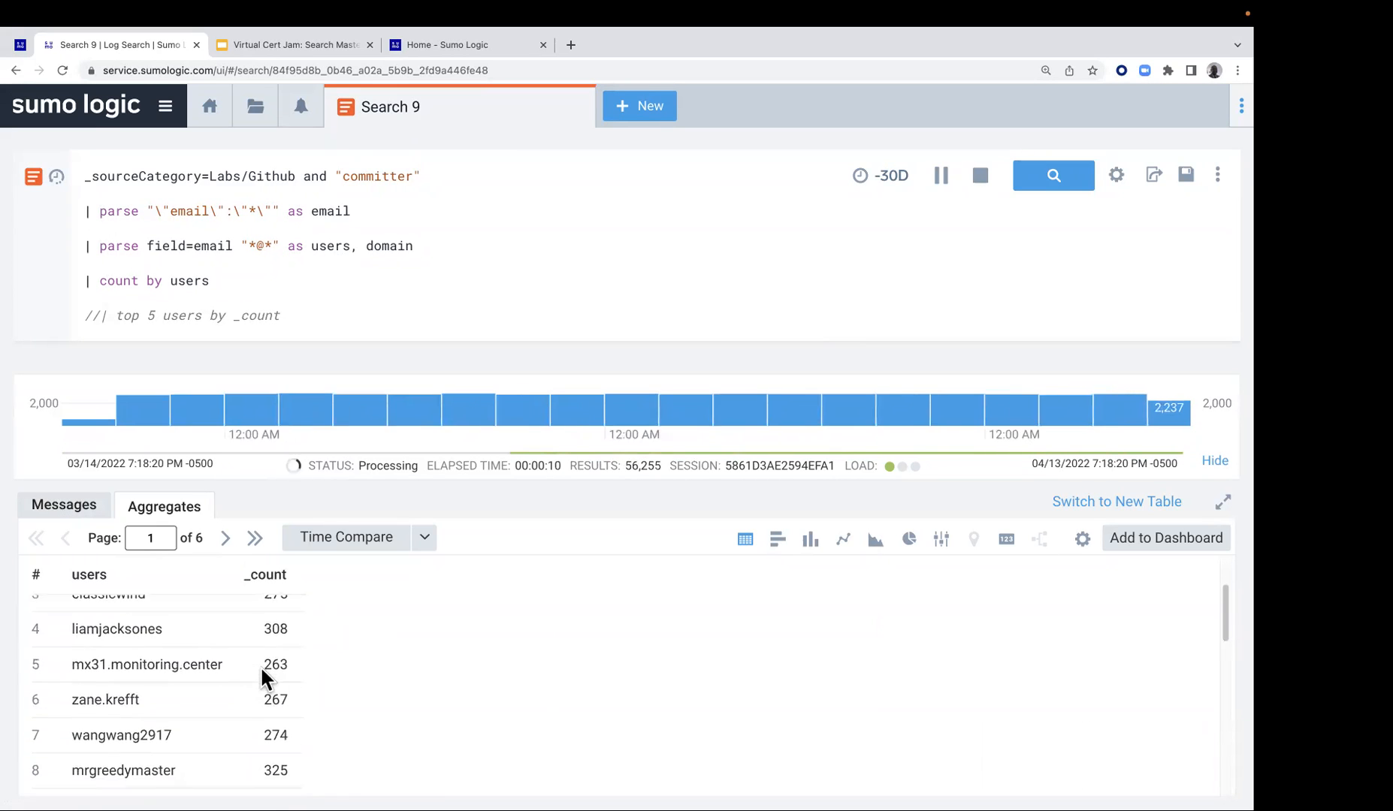
pyautogui.scroll(-4, 260, 667)
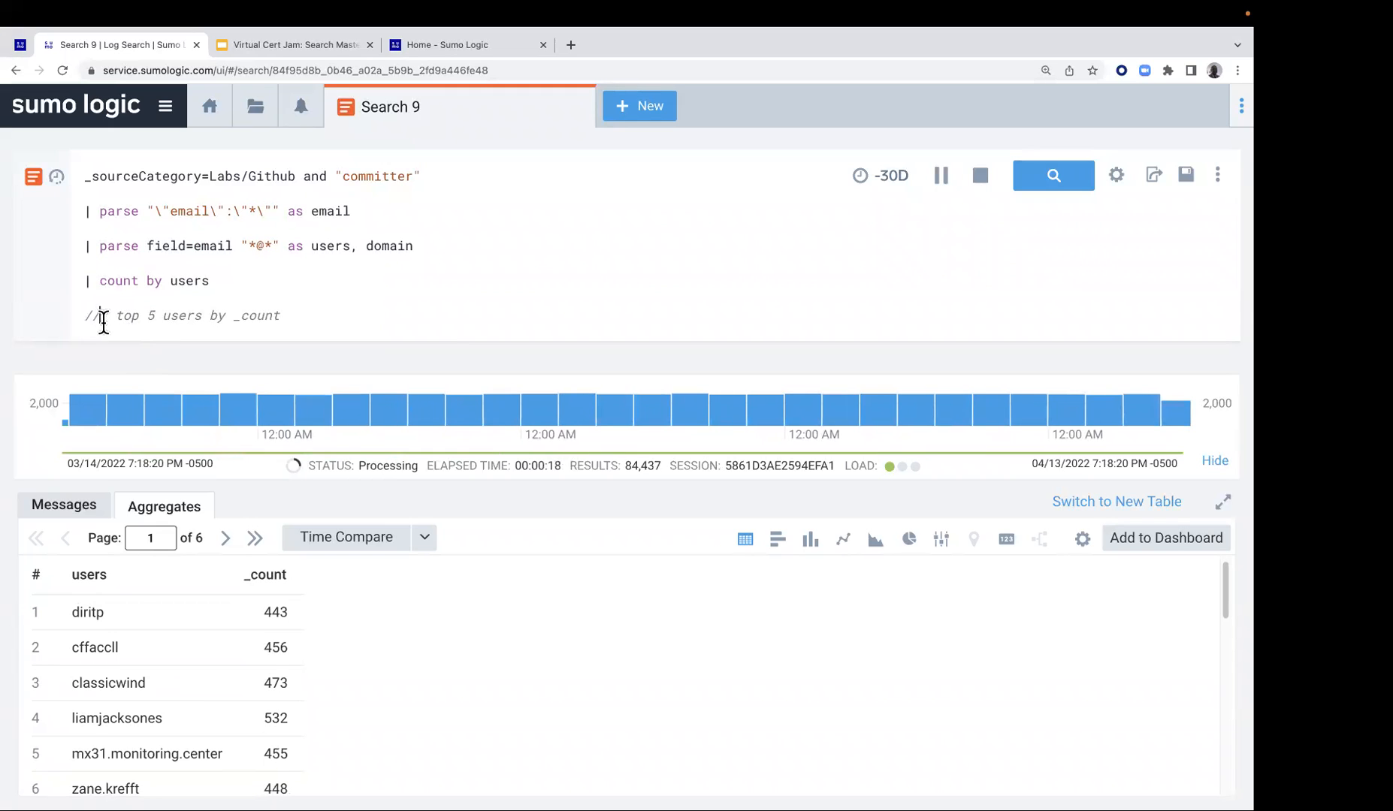
# Uncomment the "top 5 users by _count" line and run the search for the top 5 committers
pyautogui.press('super+slash')
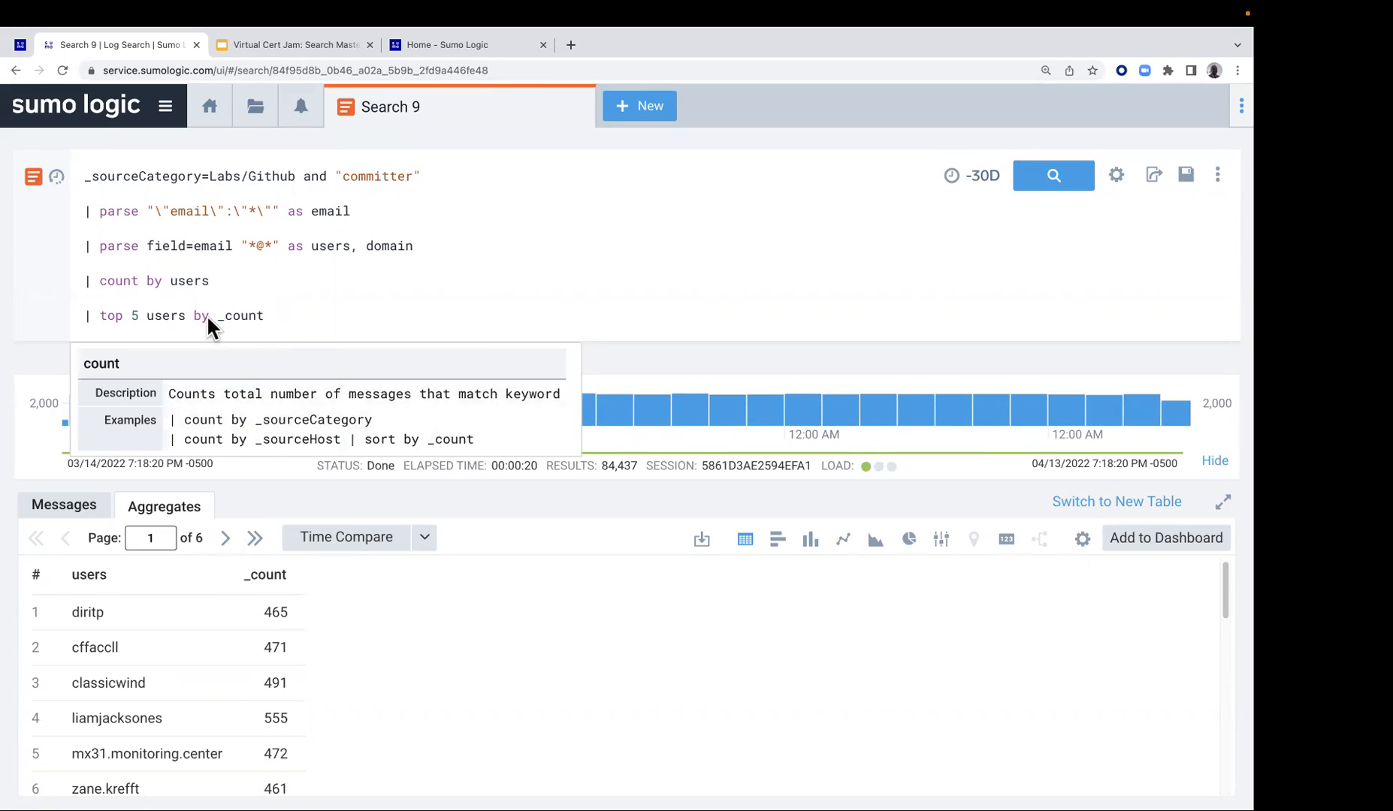
pyautogui.moveTo(217, 316); pyautogui.dragTo(261, 319)
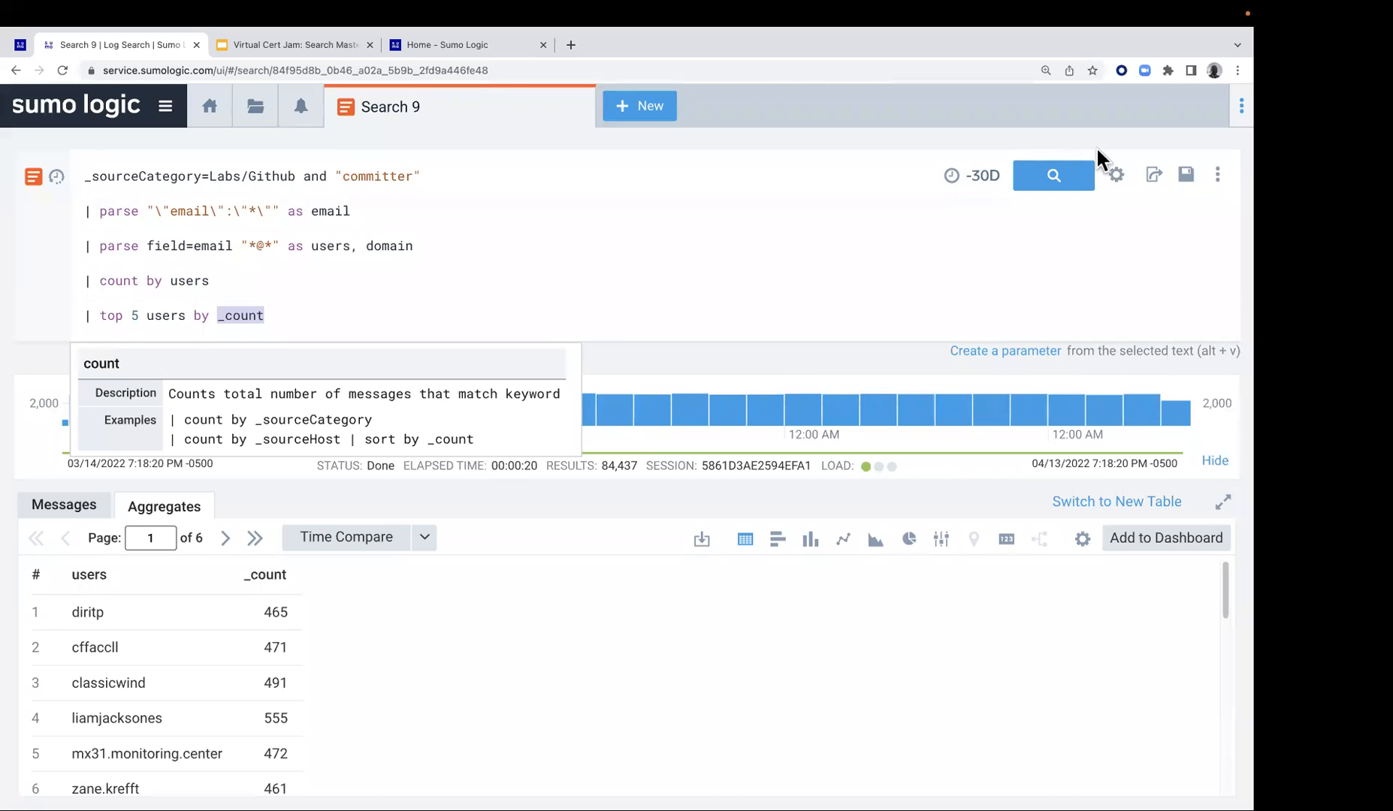
pyautogui.click(1071, 194)
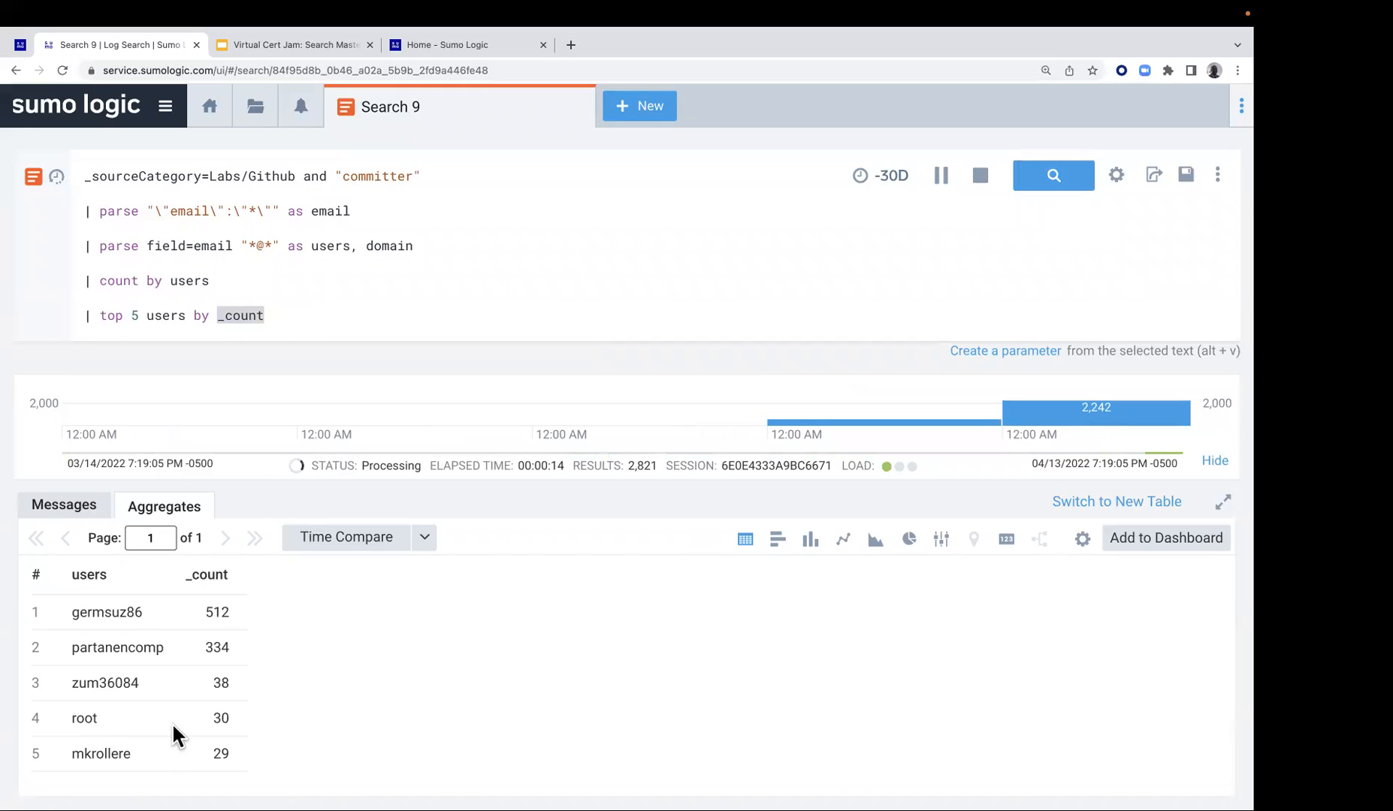
pyautogui.click(316, 310)
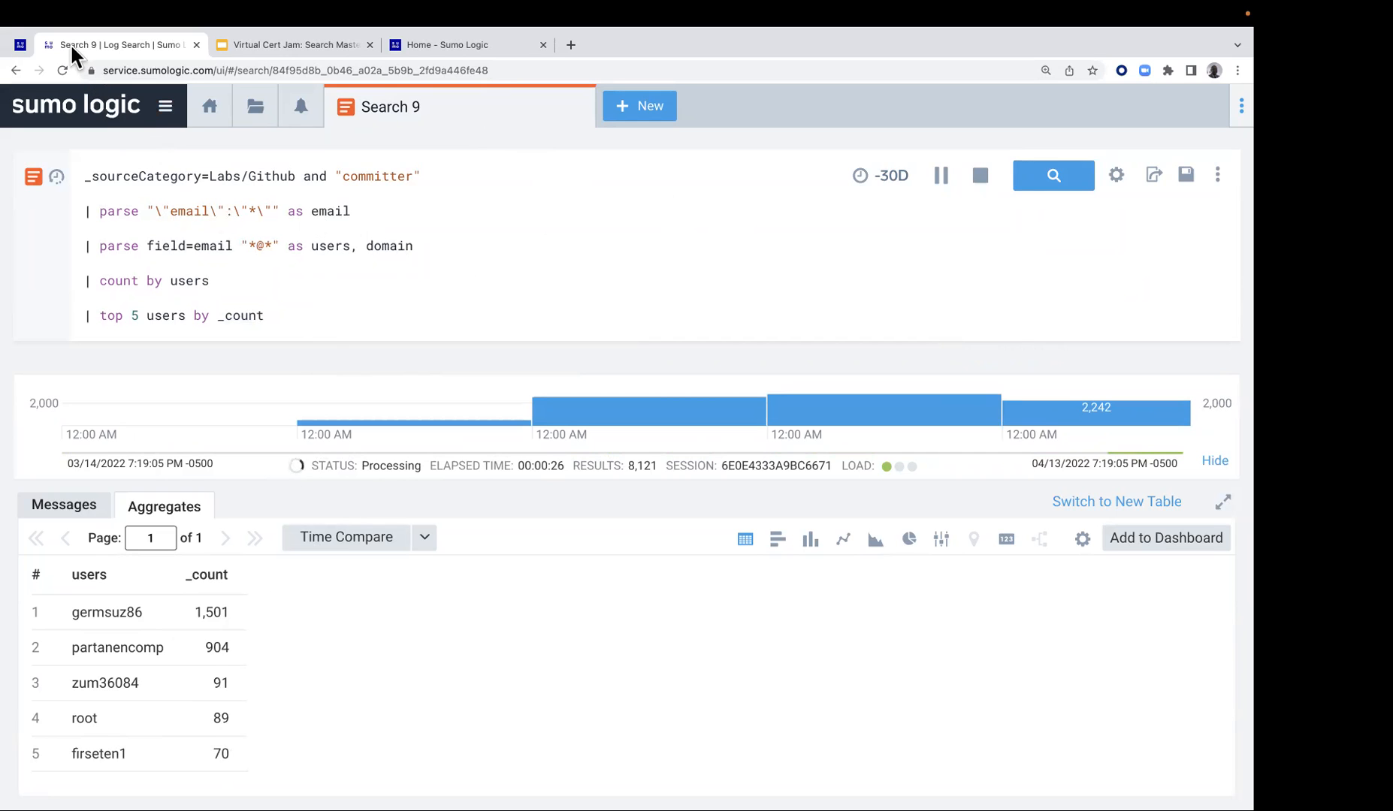
# Return to the Lab 3 instructions and copy step 8's labs/snort query with its parse regex line for ip_address
pyautogui.click(24, 44)
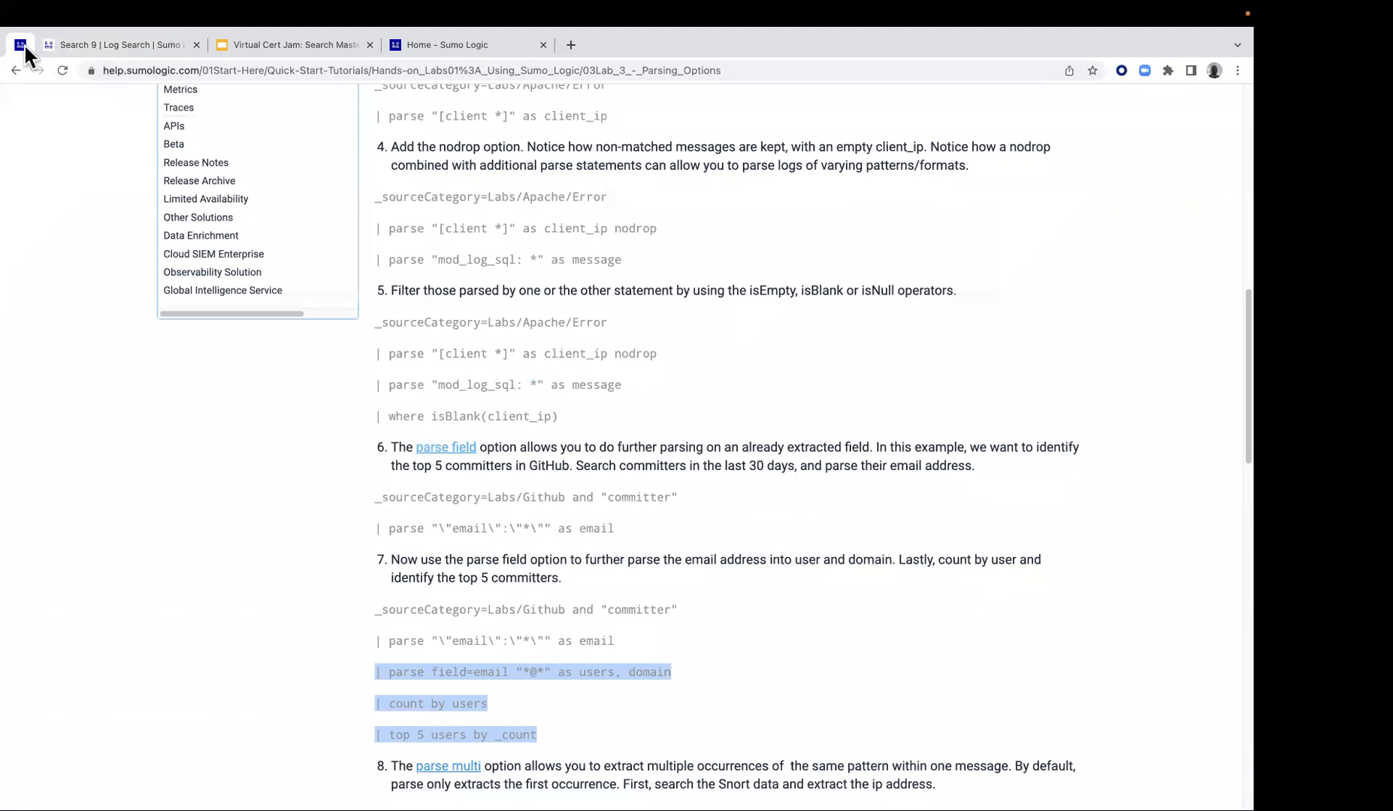
pyautogui.scroll(-1, 663, 524)
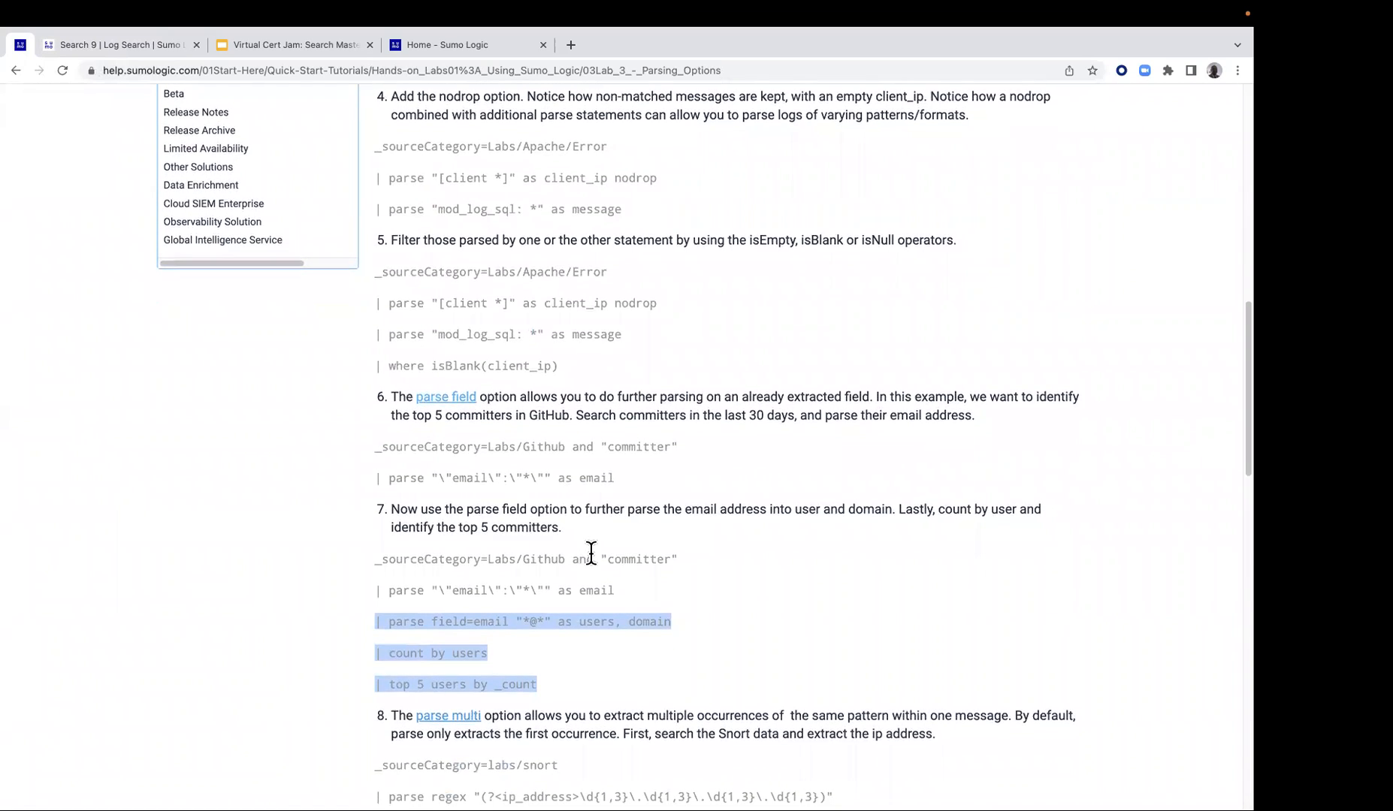
pyautogui.scroll(-5, 587, 559)
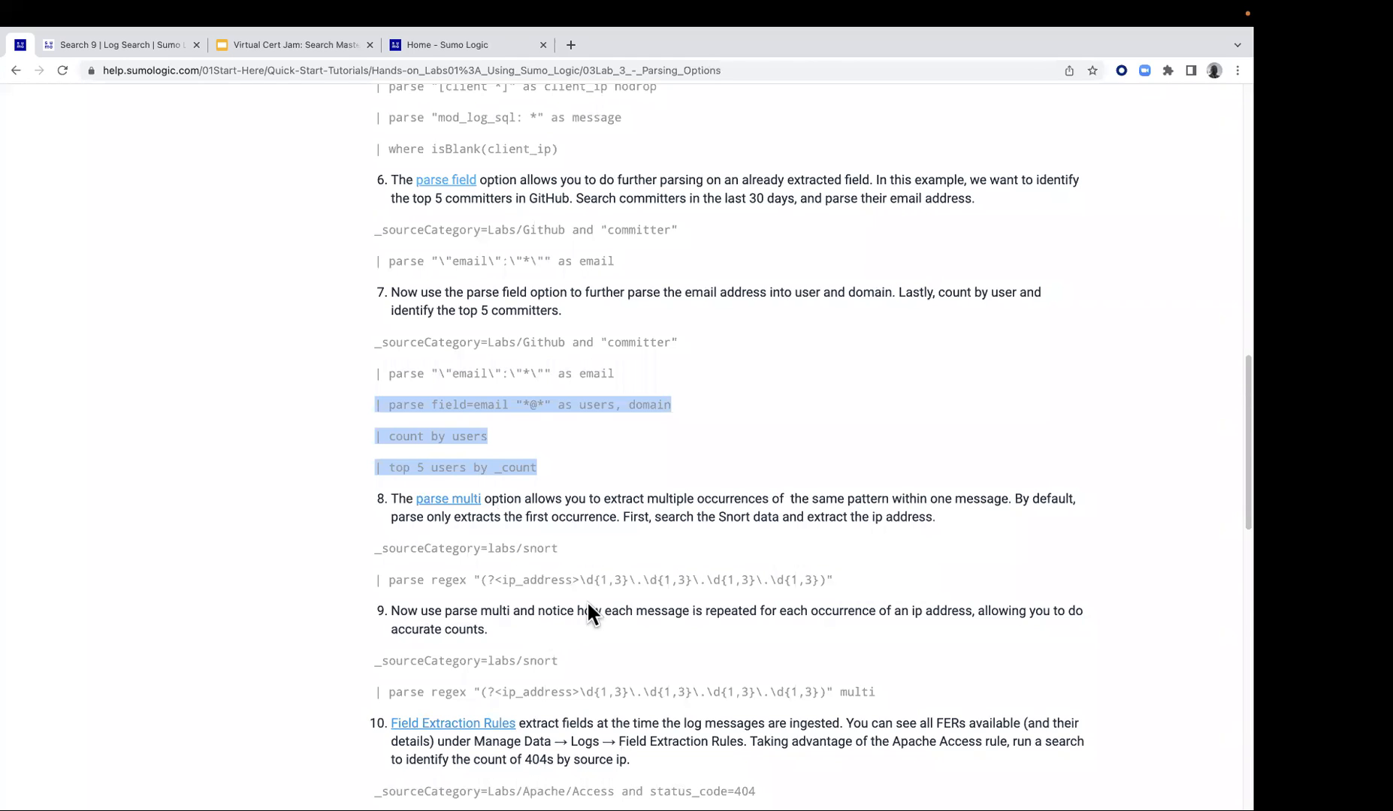
pyautogui.moveTo(376, 547); pyautogui.dragTo(846, 579)
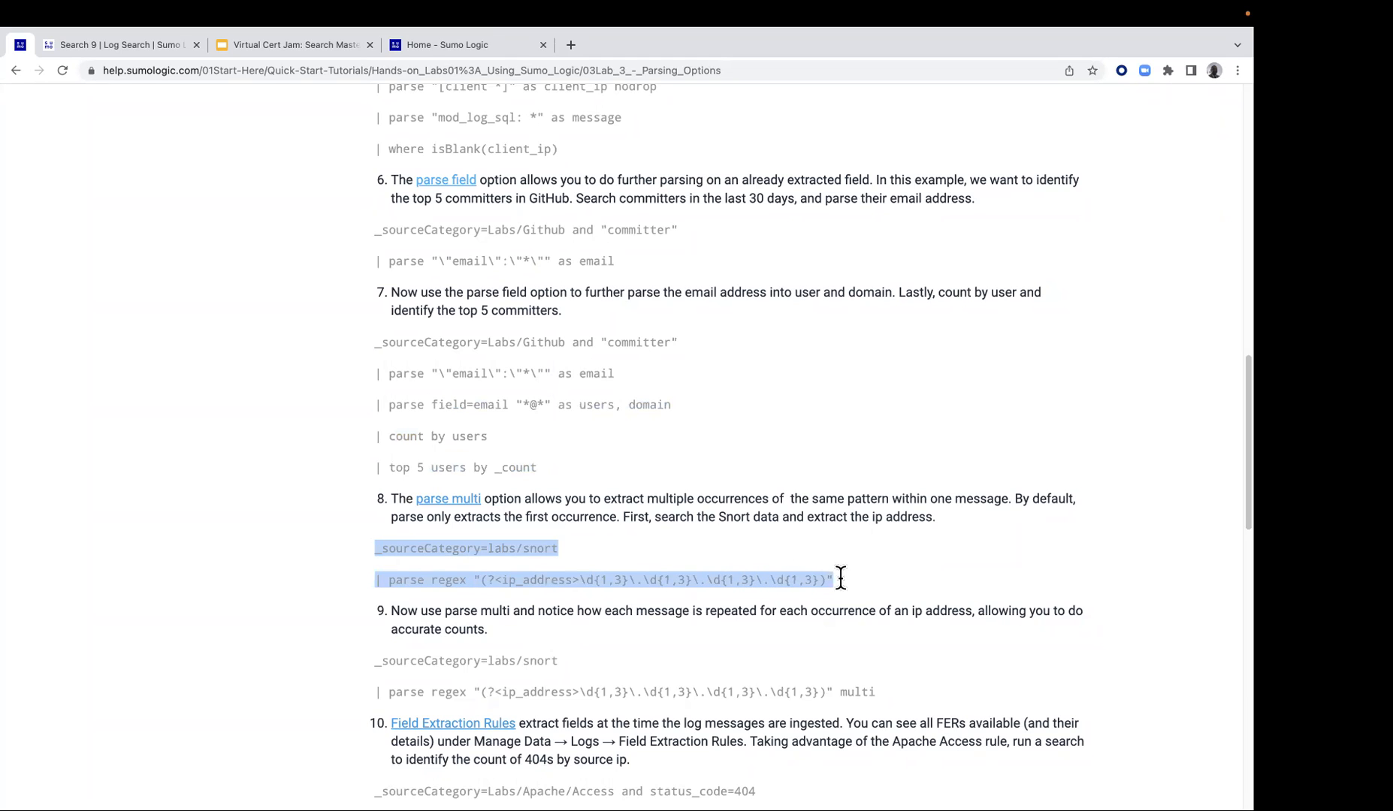
pyautogui.rightClick(686, 580)
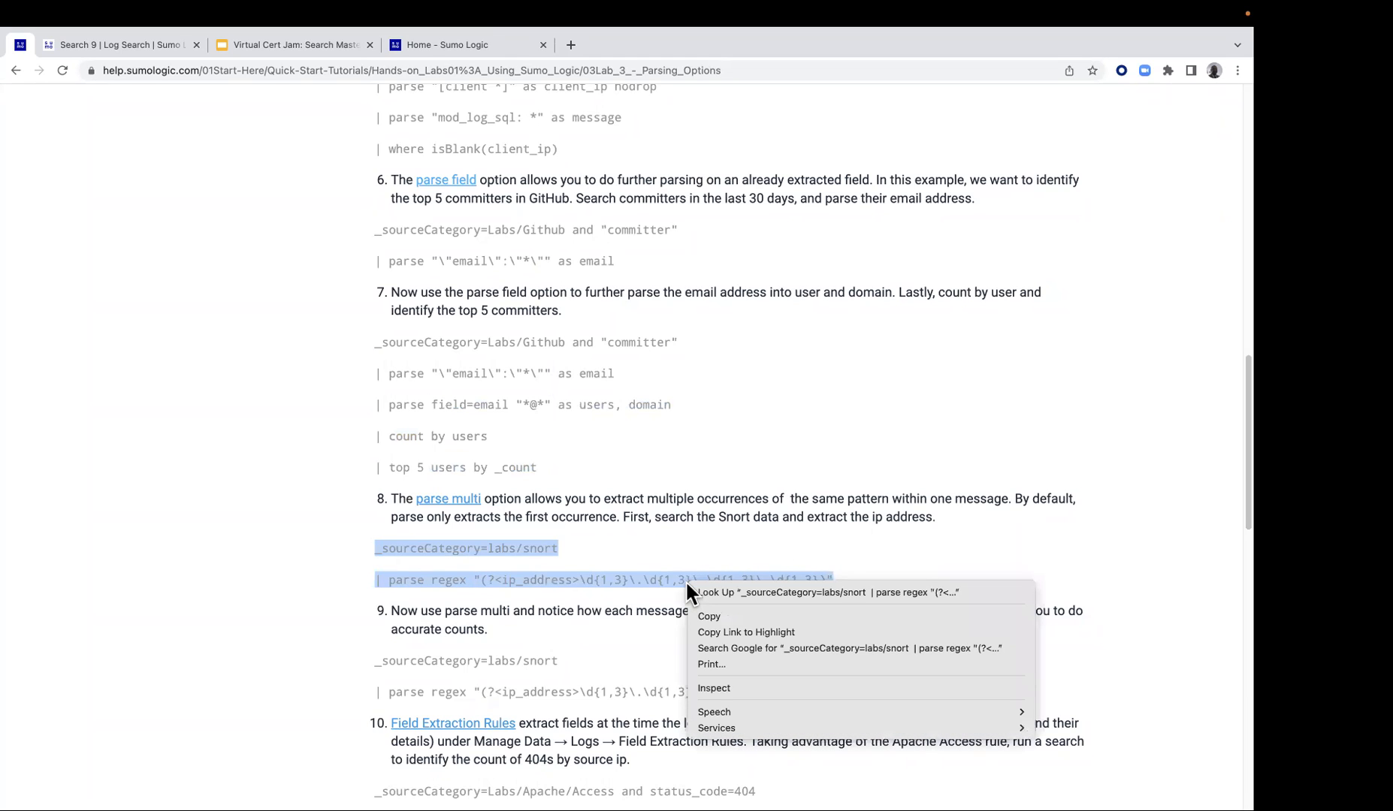
pyautogui.click(706, 616)
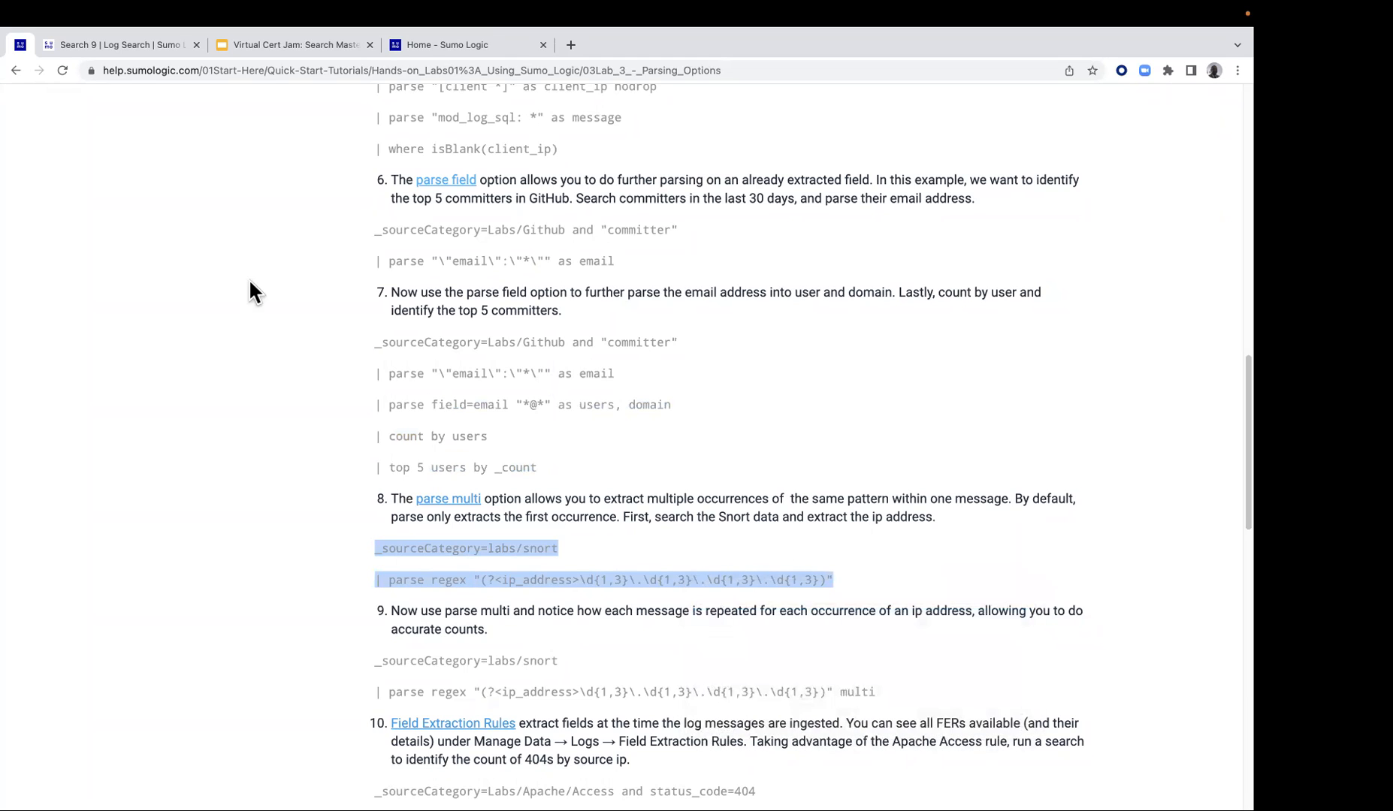
# Open a new log search in Sumo Logic and paste the copied labs/snort parse regex query into it
pyautogui.click(143, 44)
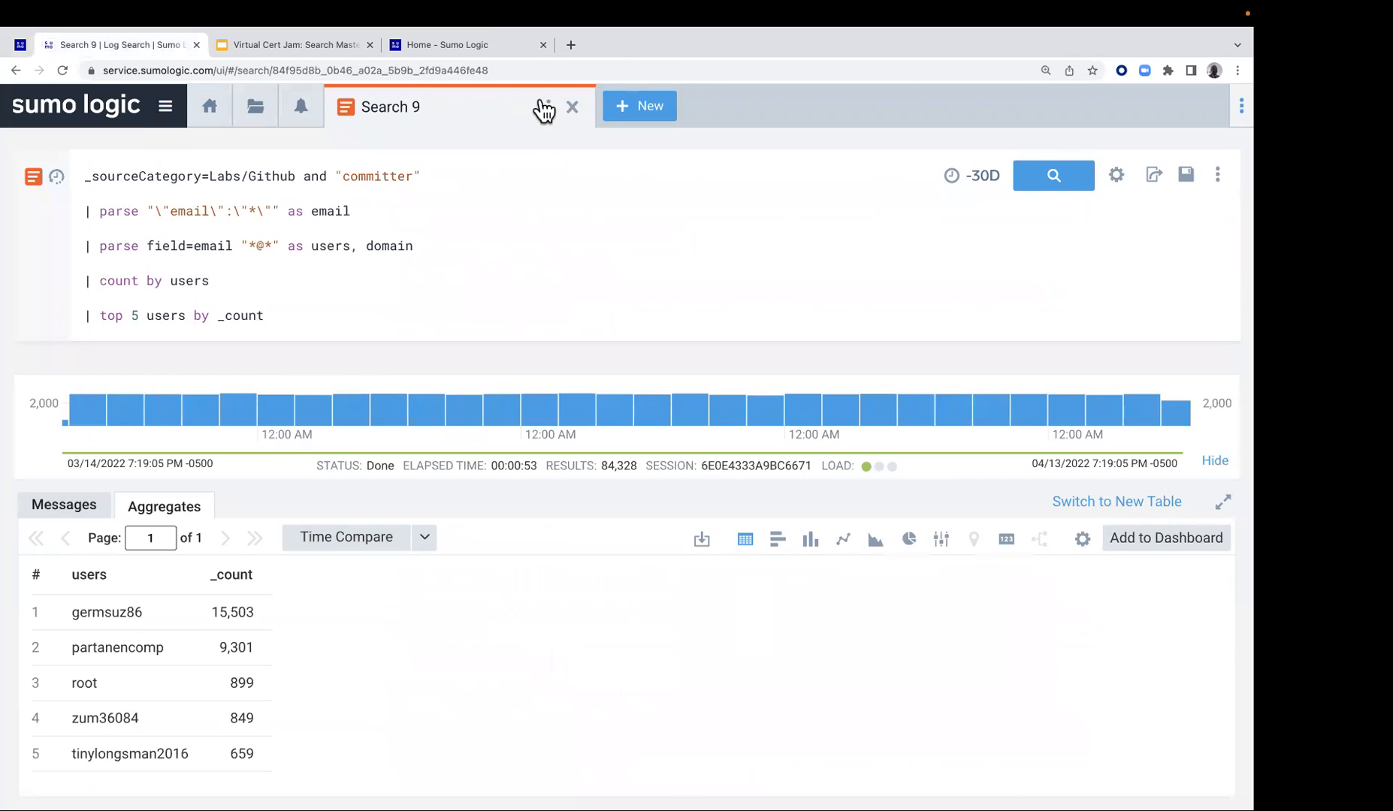
pyautogui.click(633, 108)
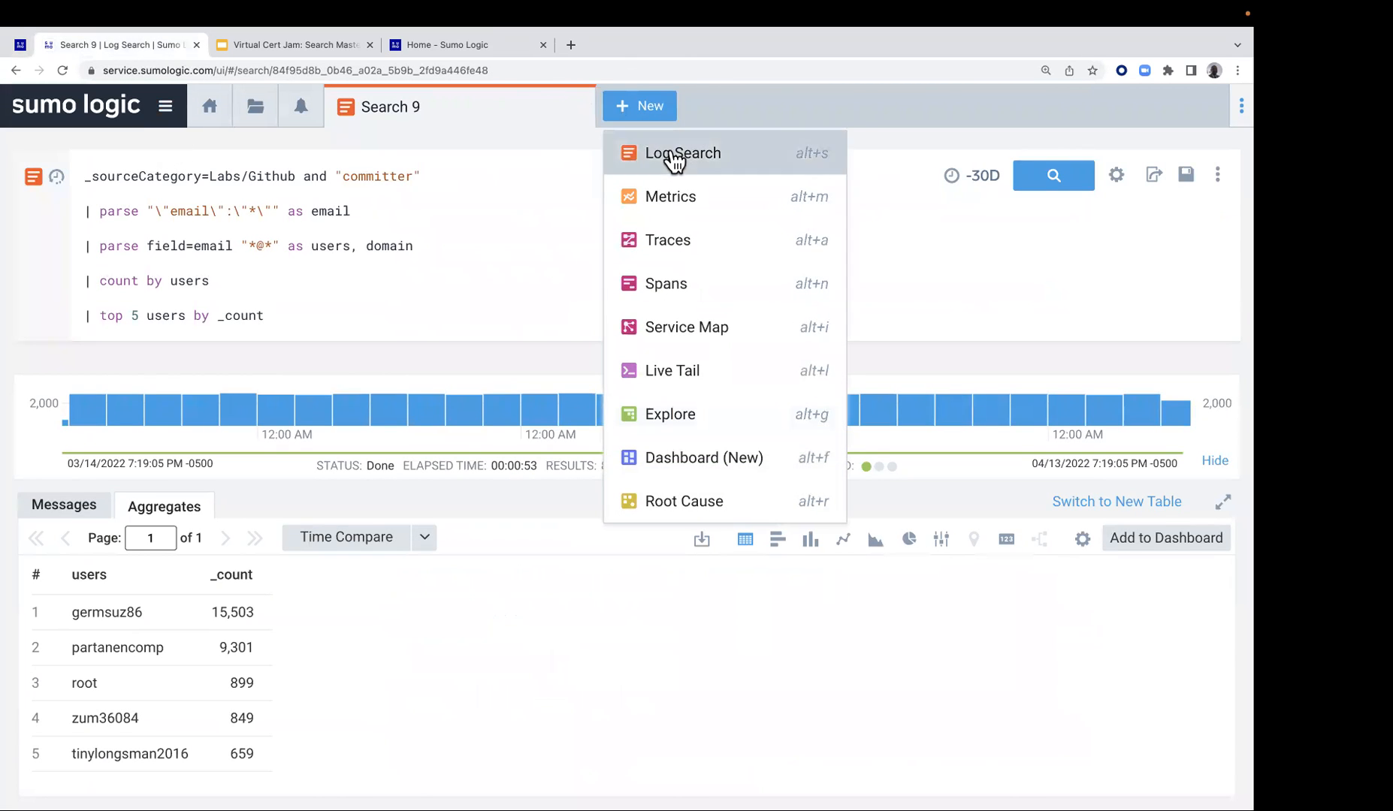
pyautogui.click(675, 157)
pyautogui.click(202, 164)
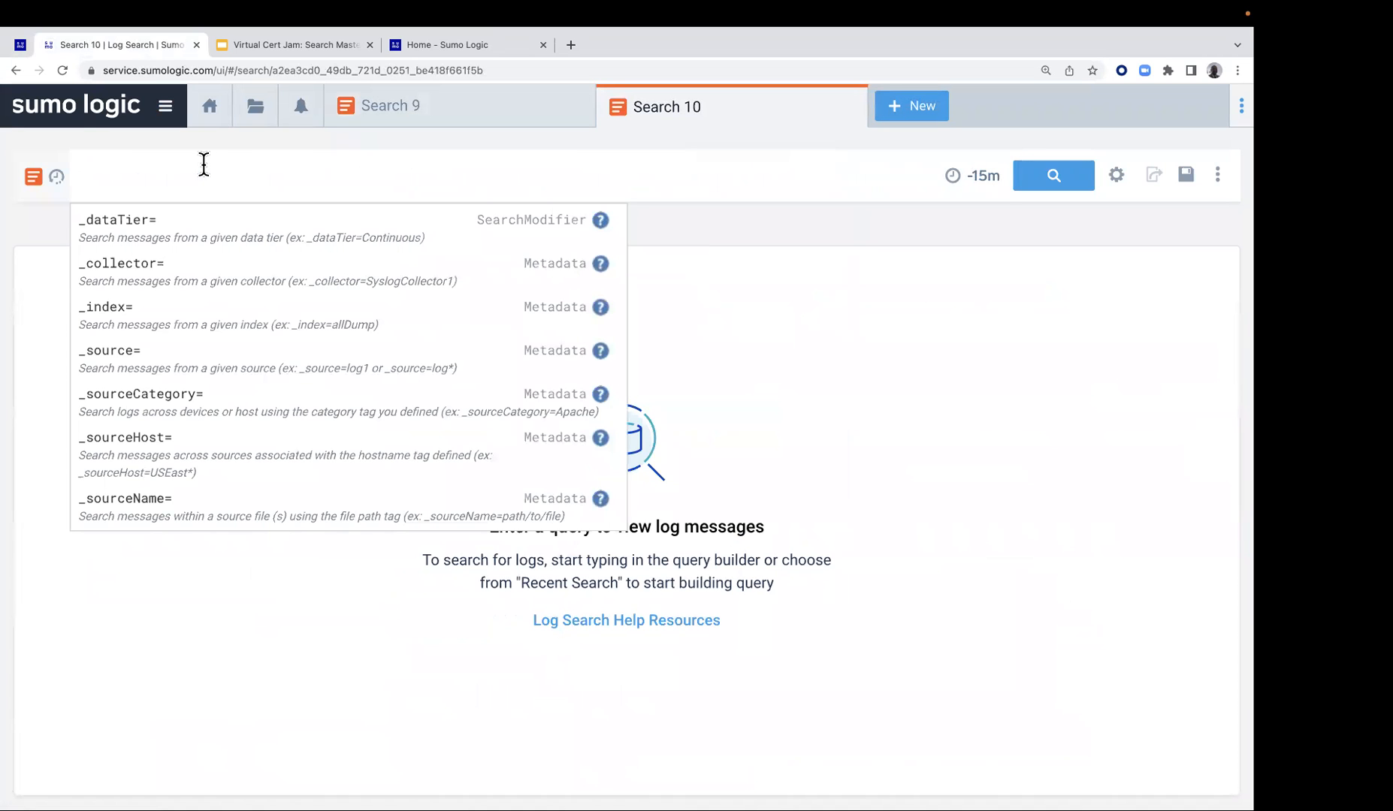
pyautogui.press('super+v')
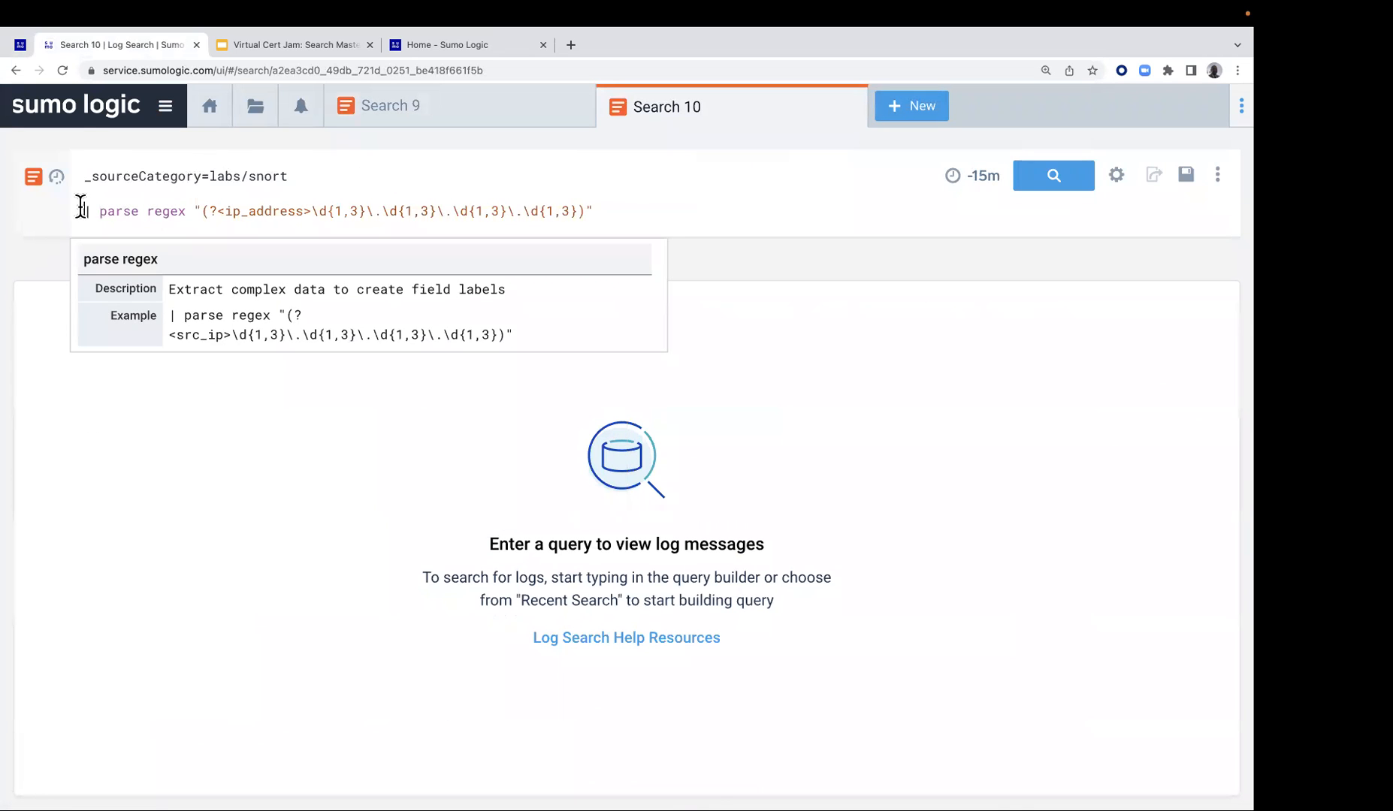
# Comment out the parse regex line with // and run the plain _sourceCategory=labs/snort search
pyautogui.click(80, 207)
pyautogui.write('//')
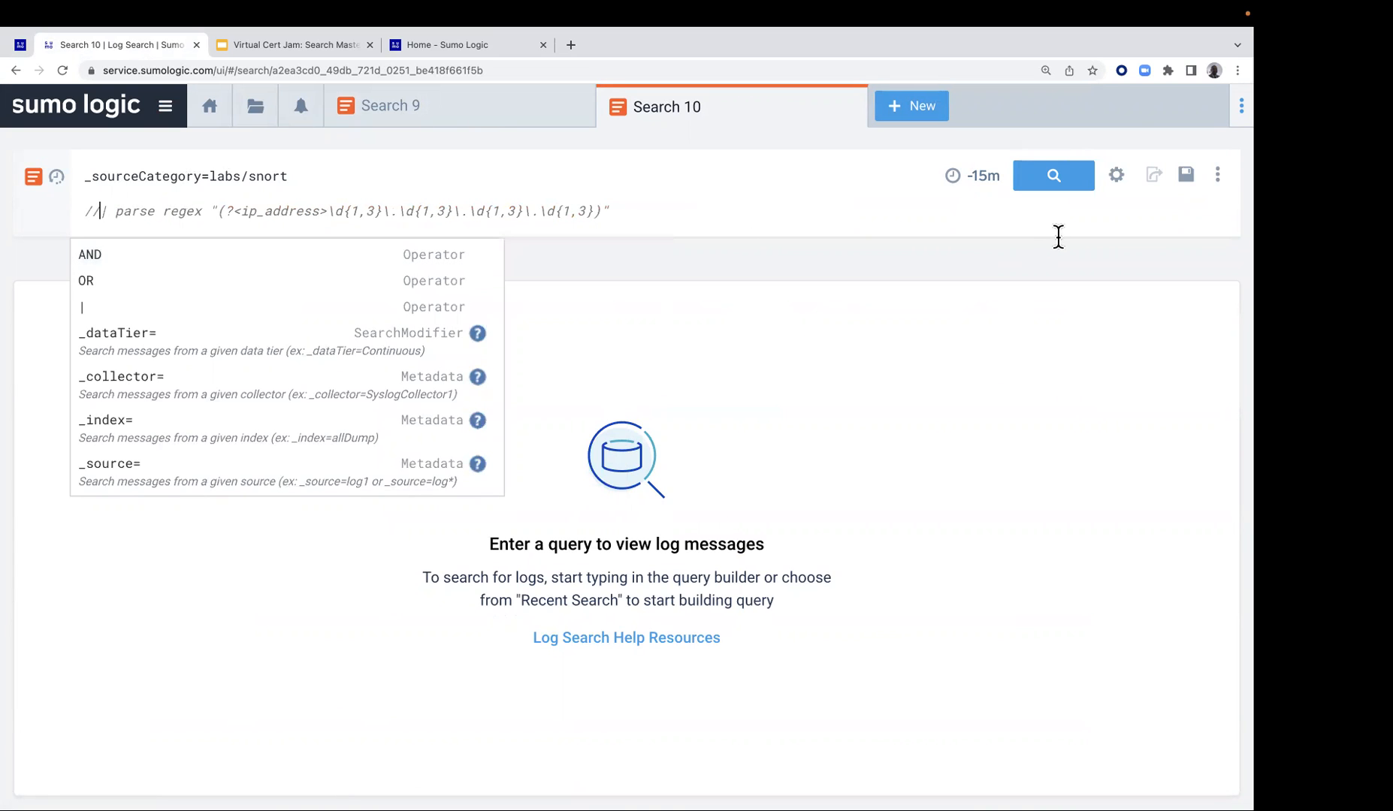
pyautogui.click(1051, 177)
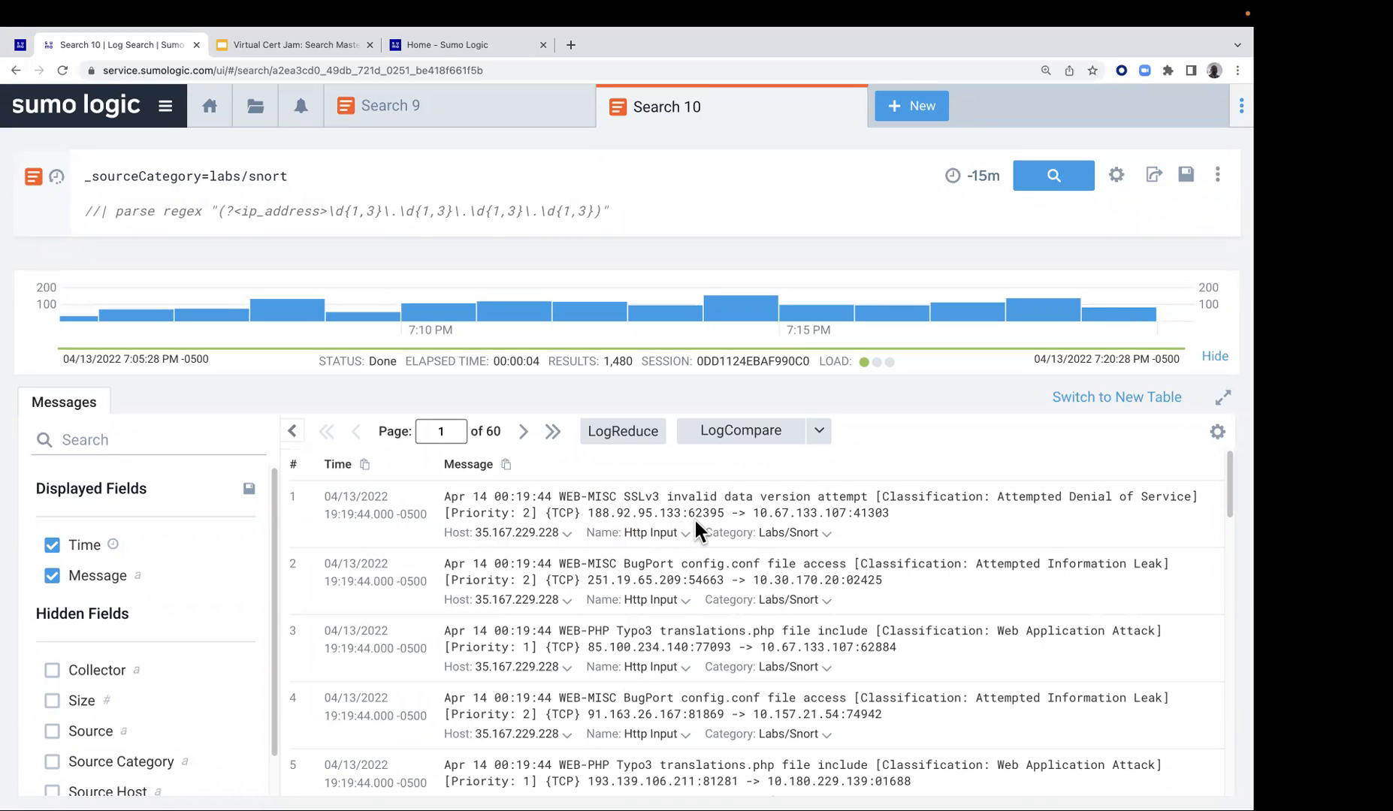
# Uncomment the parse regex line and run the labs/snort search to extract ip_address, comparing the field with the addresses in the messages
pyautogui.moveTo(593, 512); pyautogui.dragTo(885, 514)
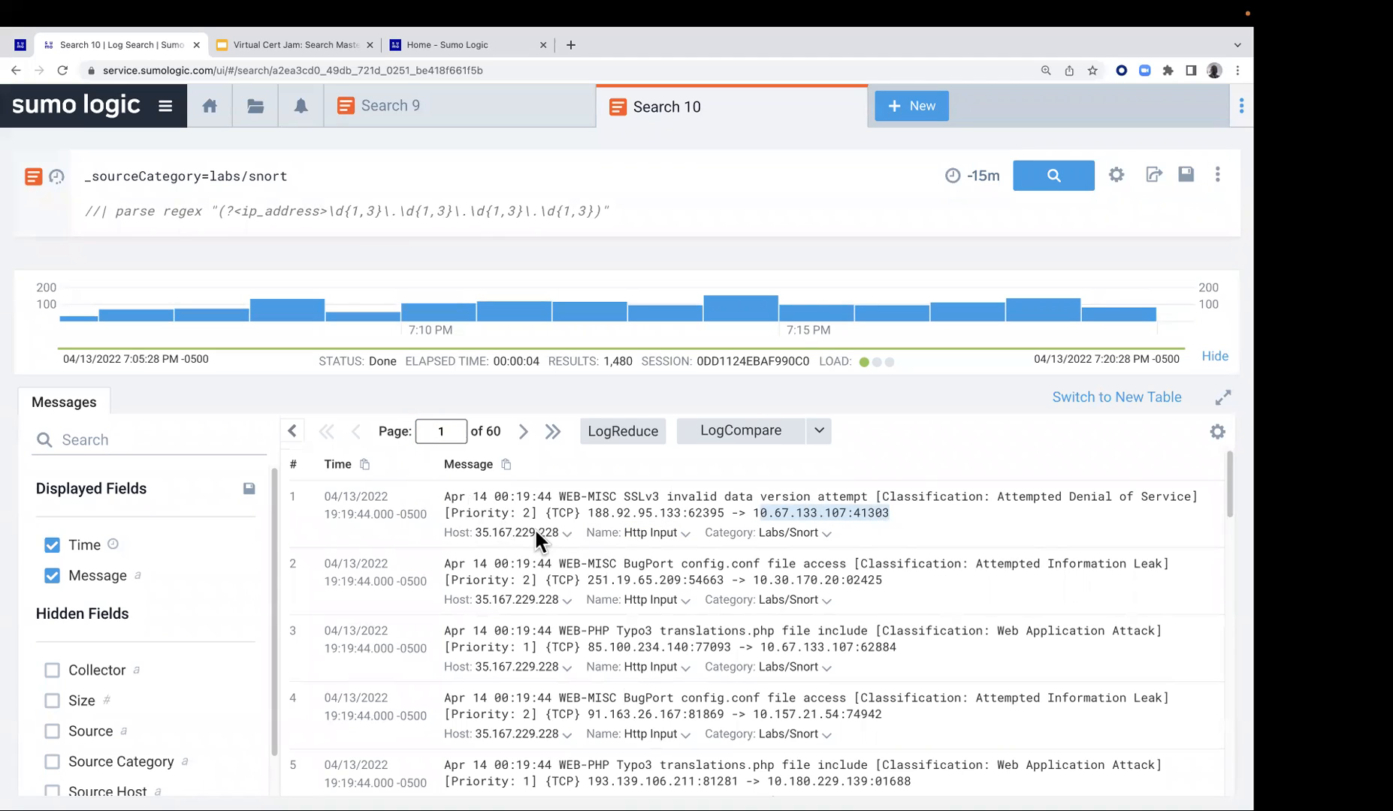
pyautogui.moveTo(589, 513); pyautogui.dragTo(613, 512)
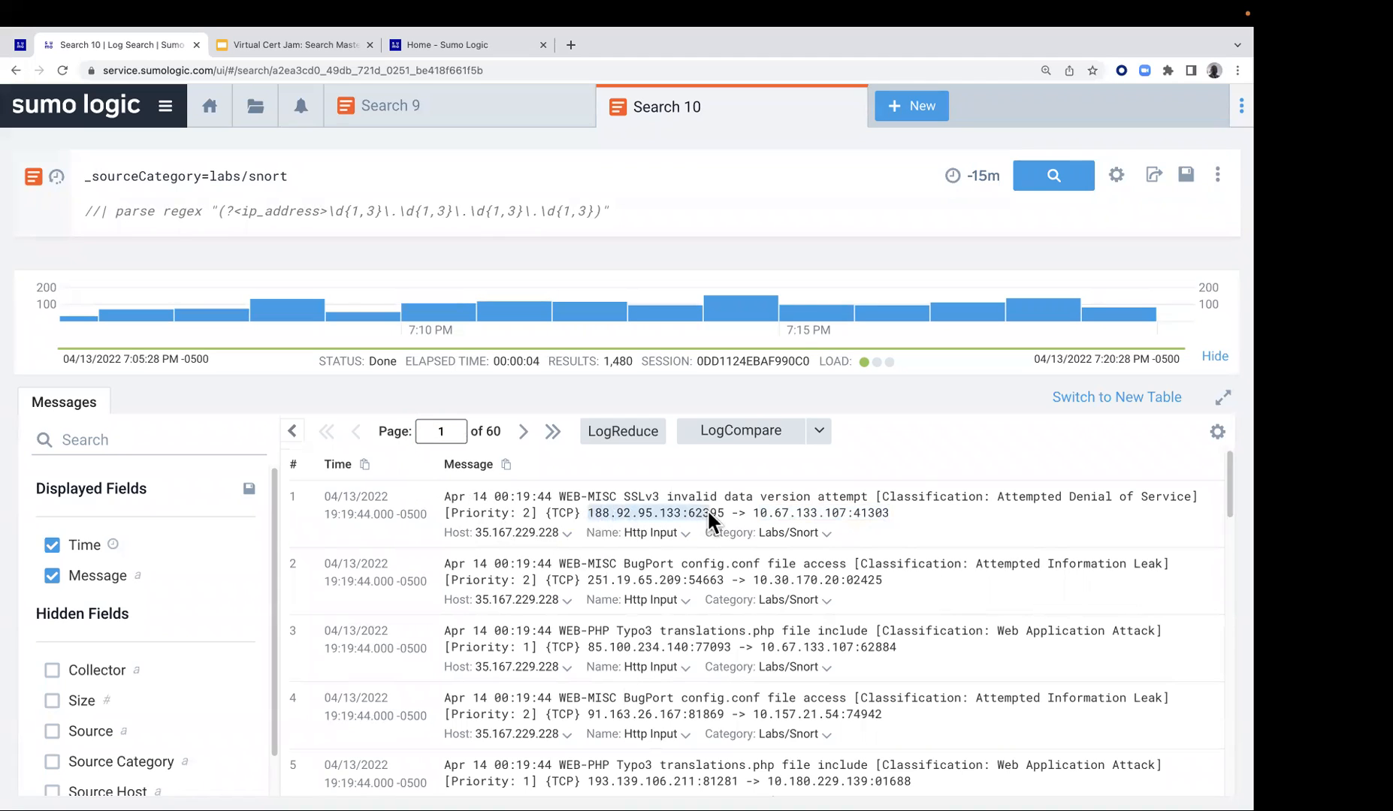
pyautogui.moveTo(714, 513); pyautogui.dragTo(725, 513)
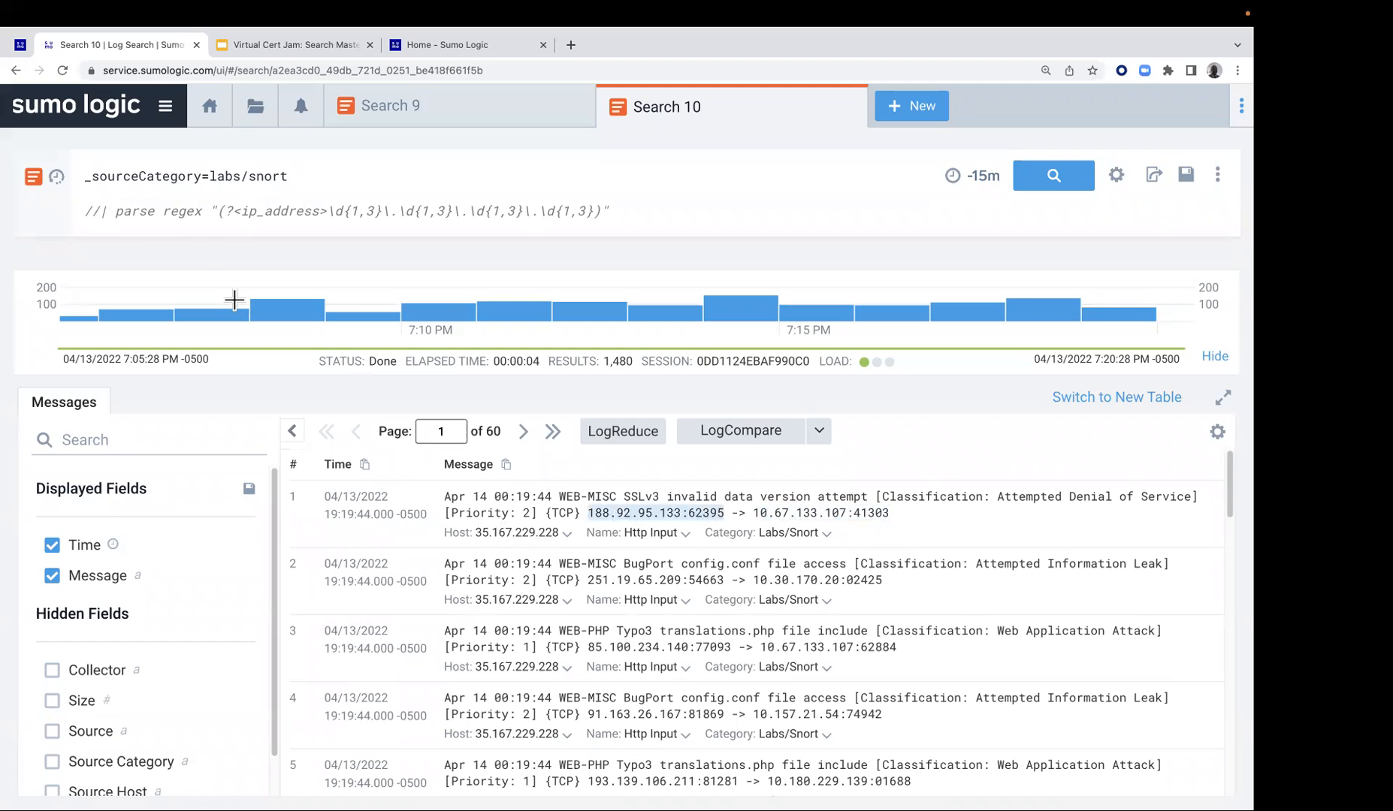
pyautogui.click(95, 210)
pyautogui.press('BackSpace')
pyautogui.press('BackSpace')
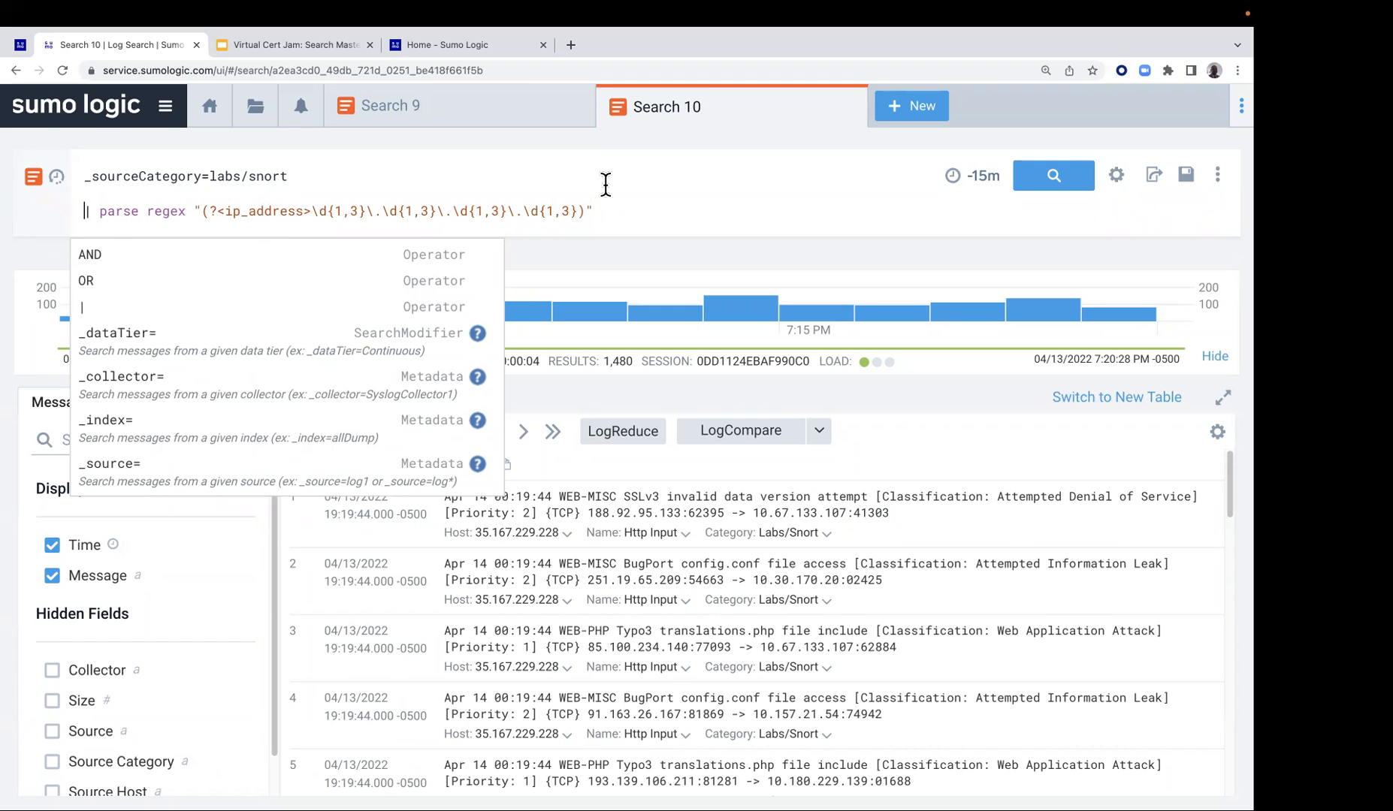
pyautogui.click(1041, 175)
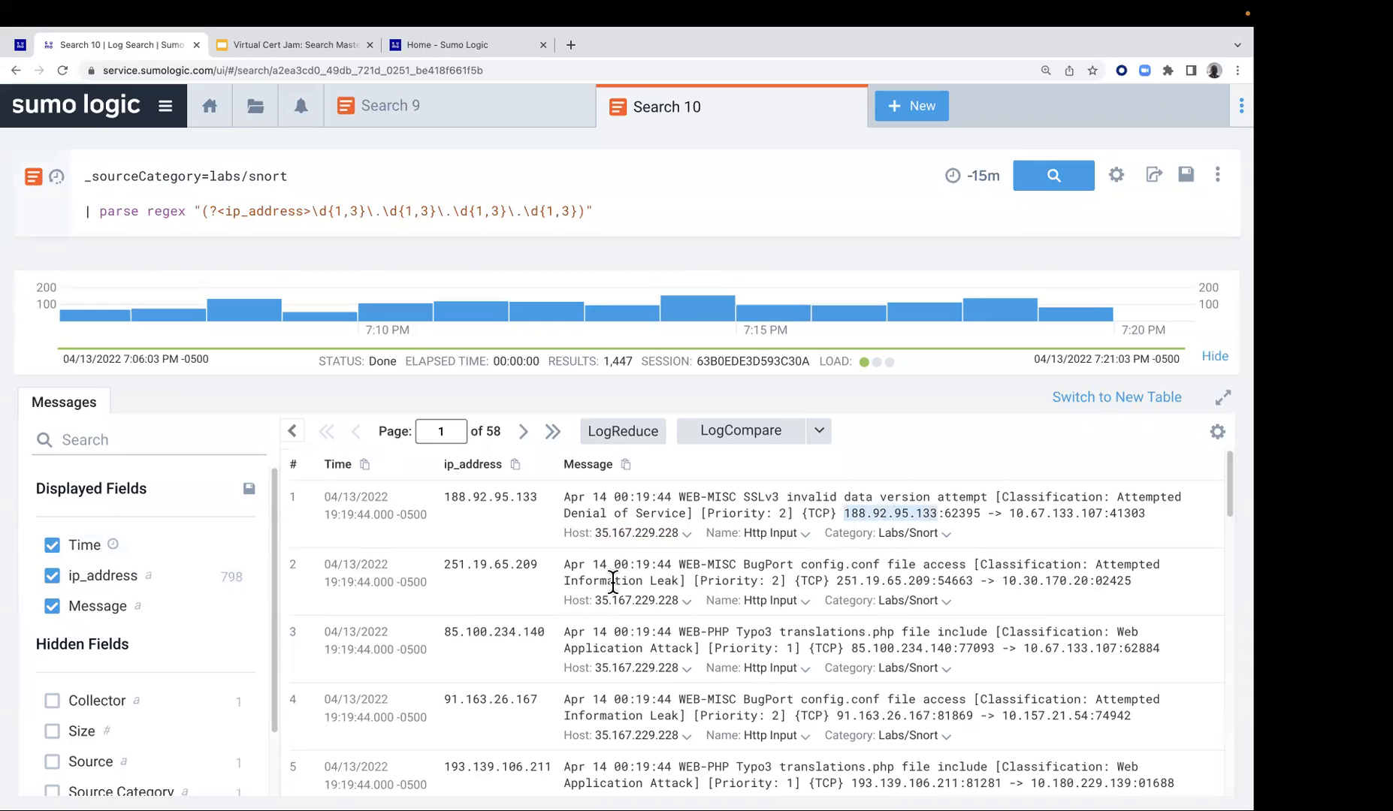
pyautogui.moveTo(838, 581); pyautogui.dragTo(967, 582)
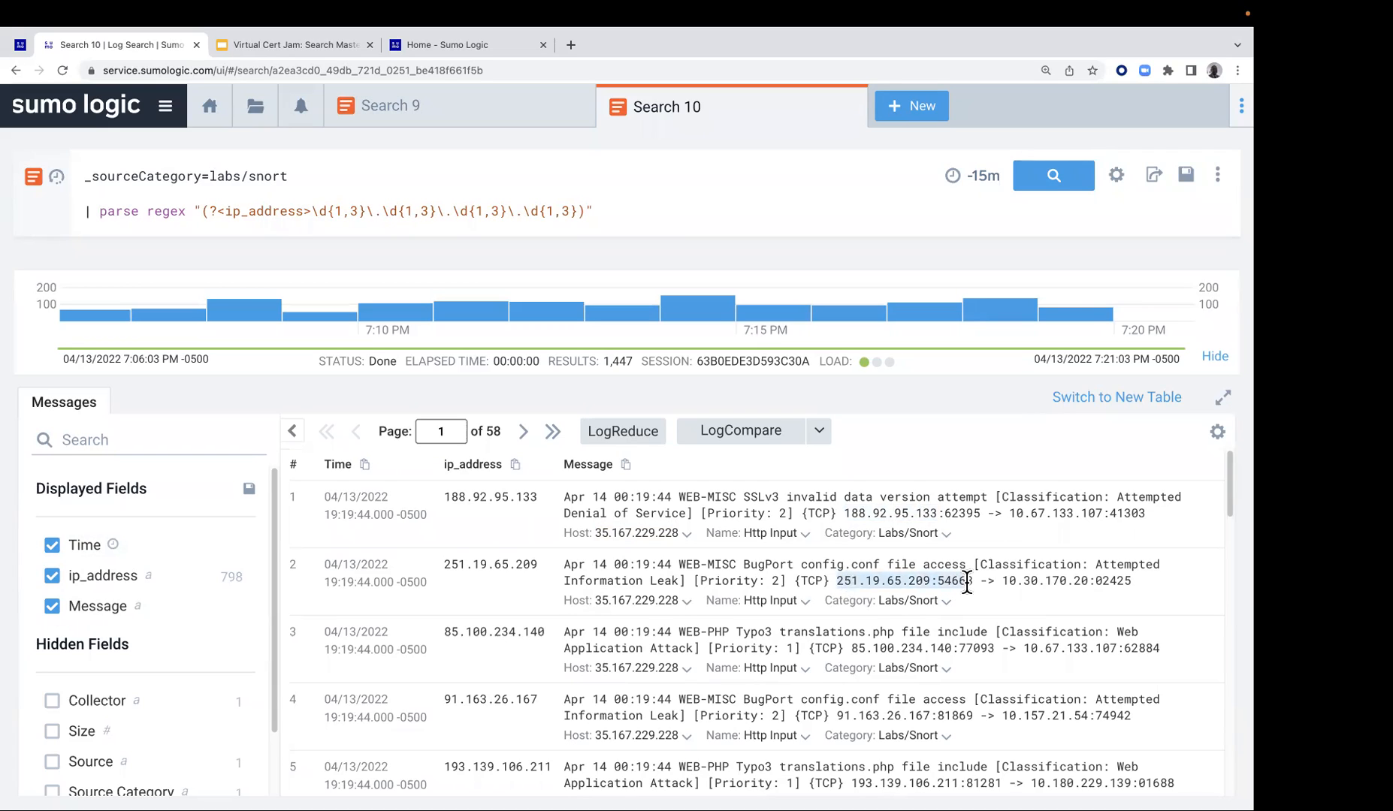
# Append multi to the parse regex line, rerun the search and compare the source and destination addresses in the first two results
pyautogui.click(625, 211)
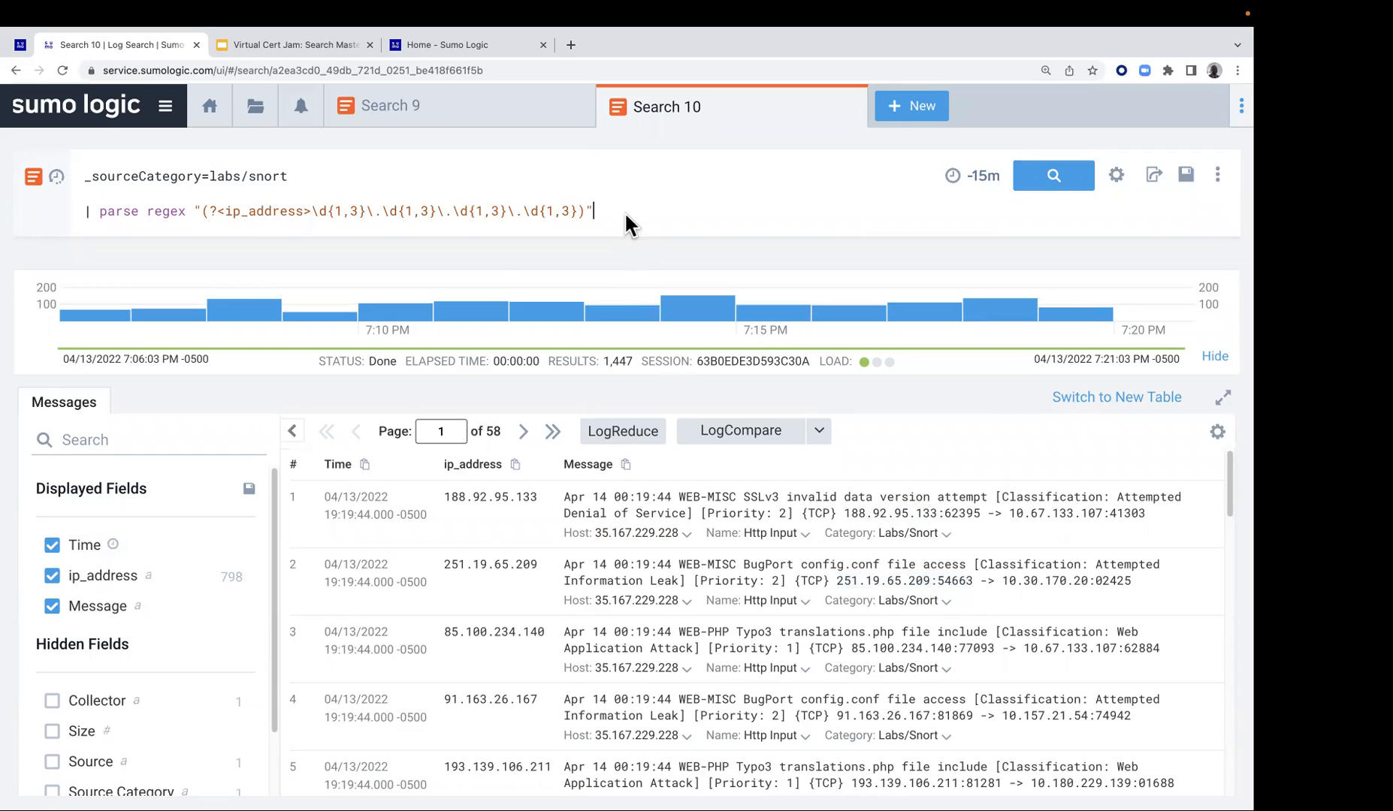
pyautogui.write('multi')
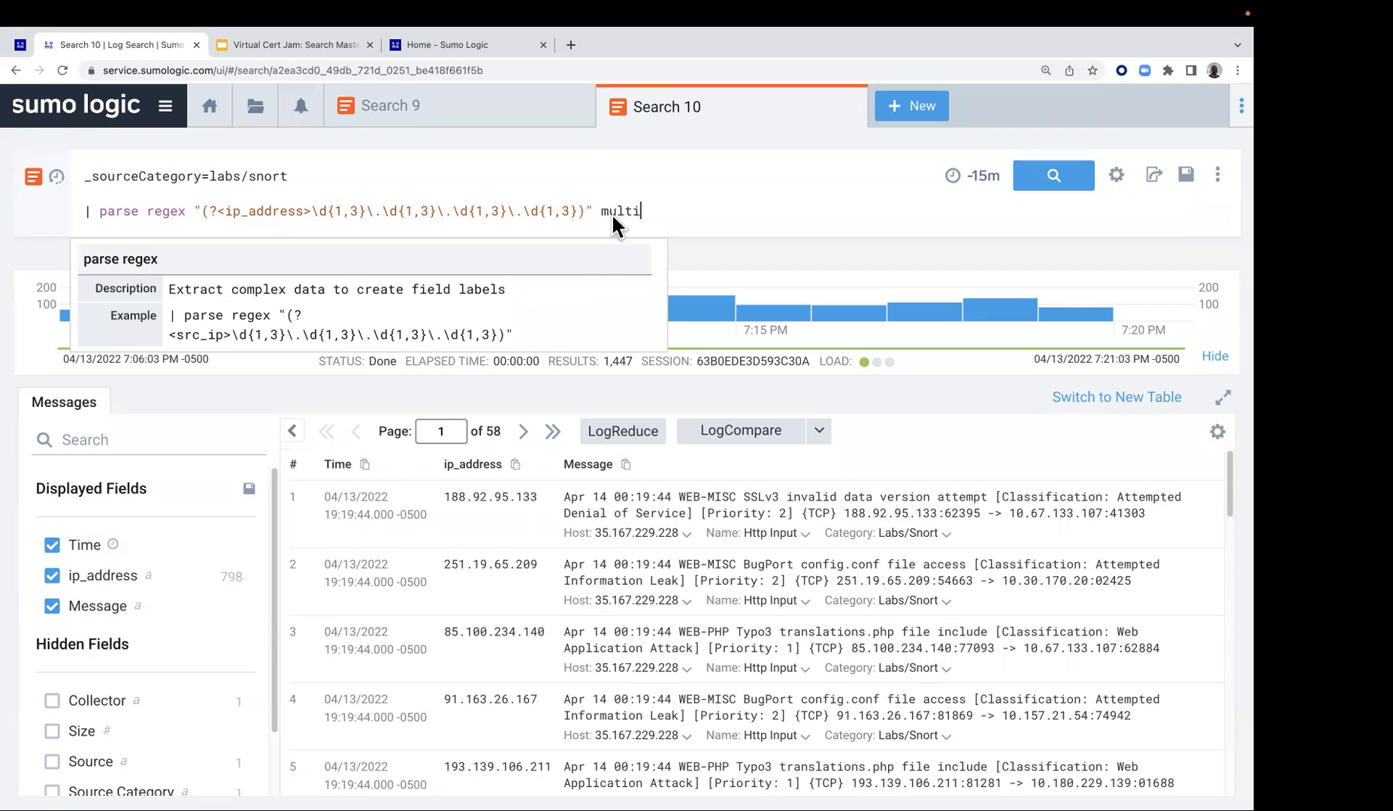
pyautogui.click(1050, 178)
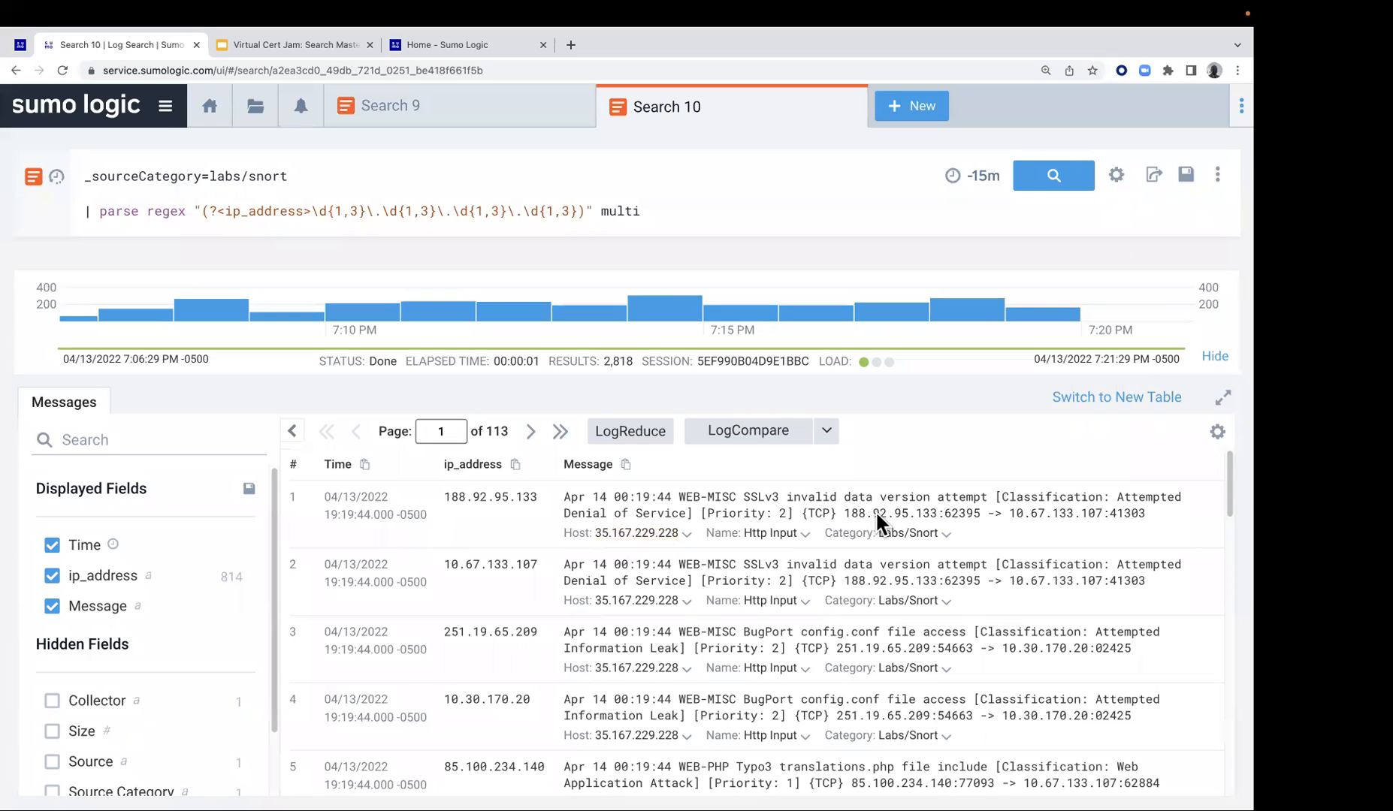
pyautogui.moveTo(844, 514); pyautogui.dragTo(950, 515)
pyautogui.moveTo(1011, 577); pyautogui.dragTo(1076, 578)
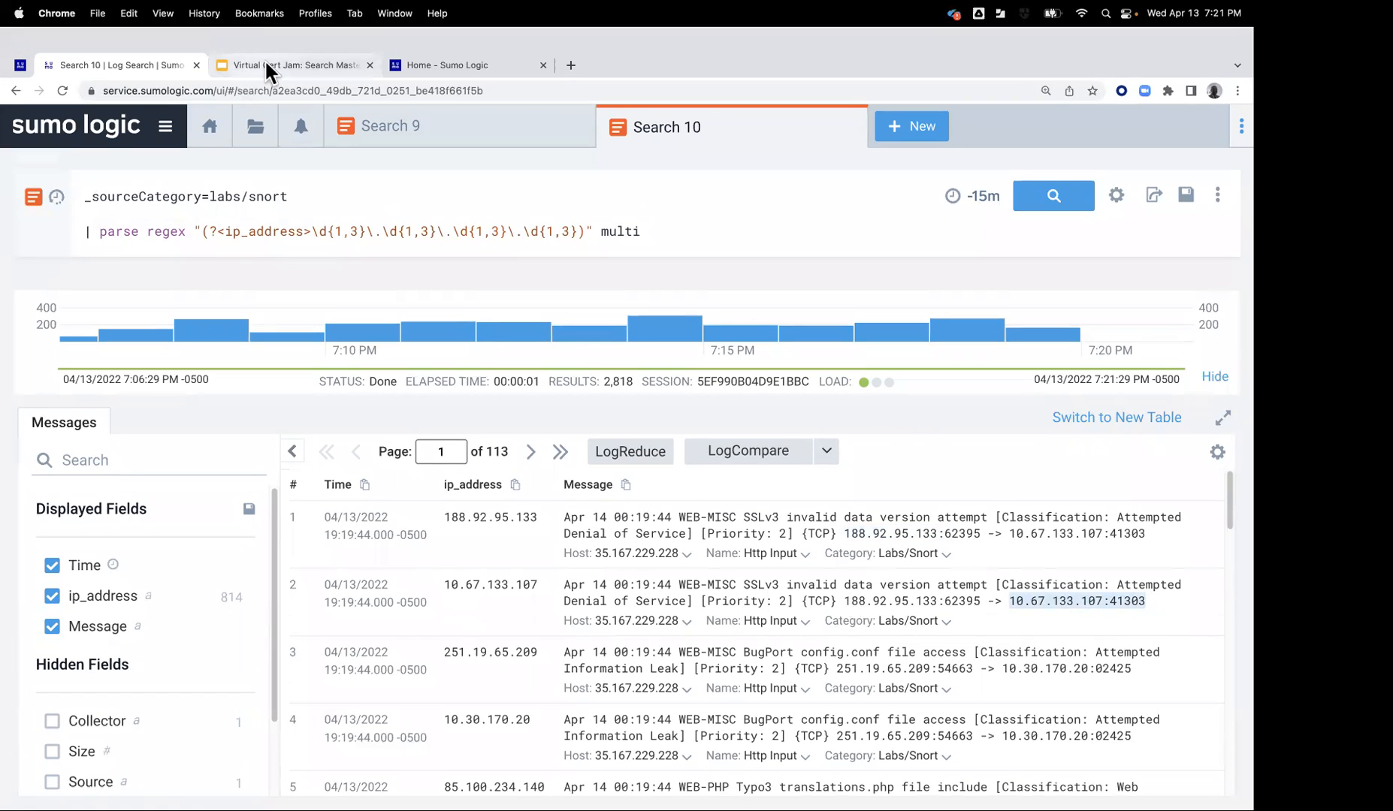
# Return to the Lab 3 instructions and copy step 10's Labs/Apache/Access query with status_code=404 and count by src_ip
pyautogui.click(267, 66)
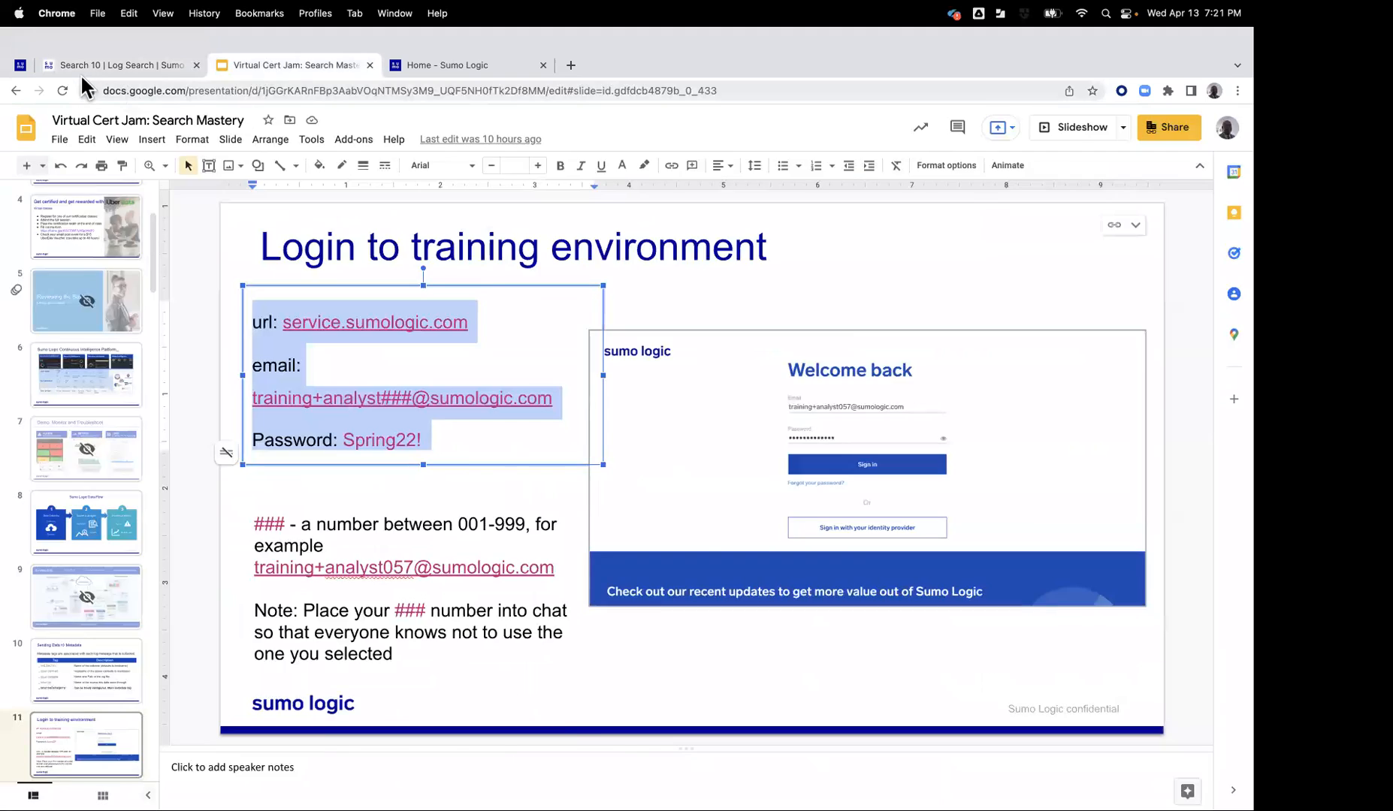
pyautogui.click(80, 66)
pyautogui.click(21, 66)
pyautogui.scroll(-5, 488, 413)
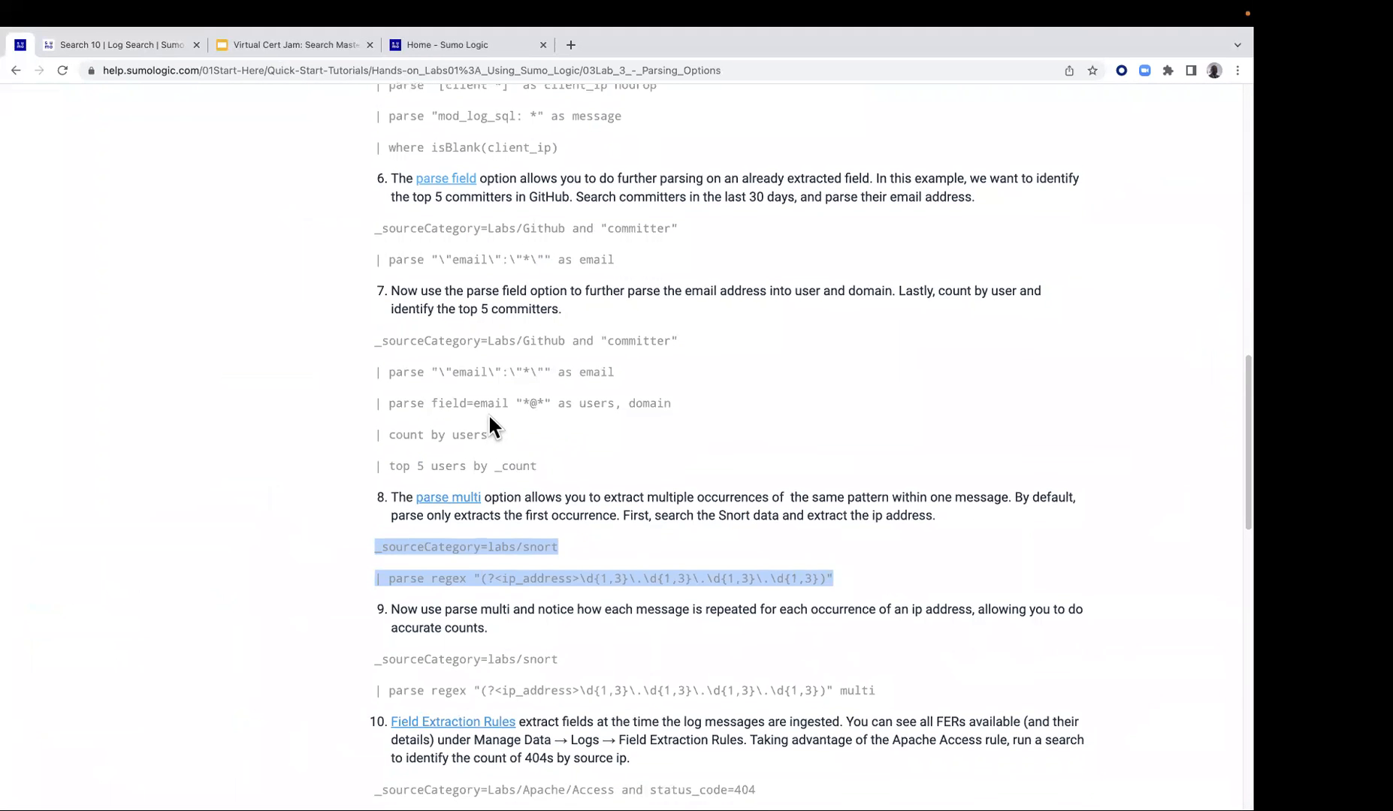
pyautogui.scroll(-4, 487, 417)
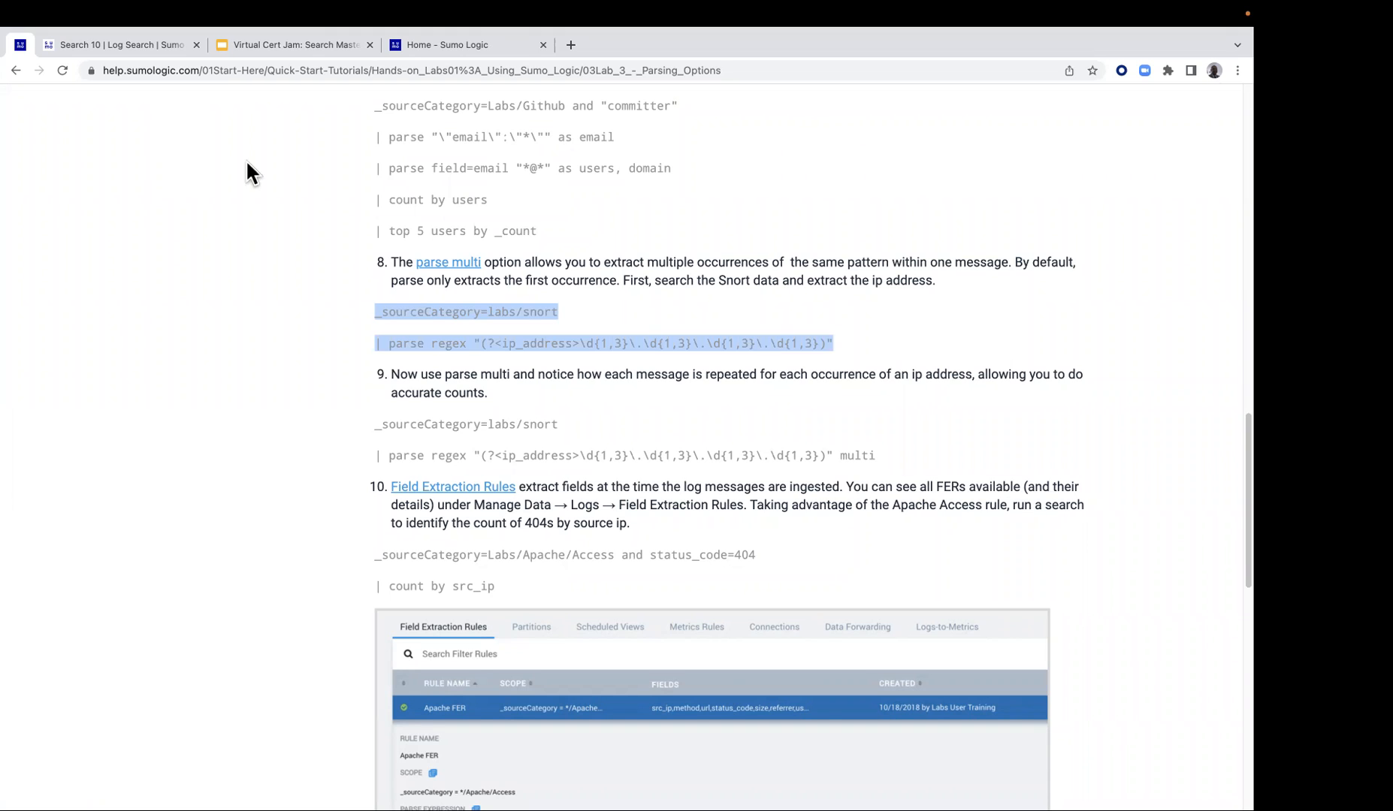
pyautogui.moveTo(371, 554); pyautogui.dragTo(515, 596)
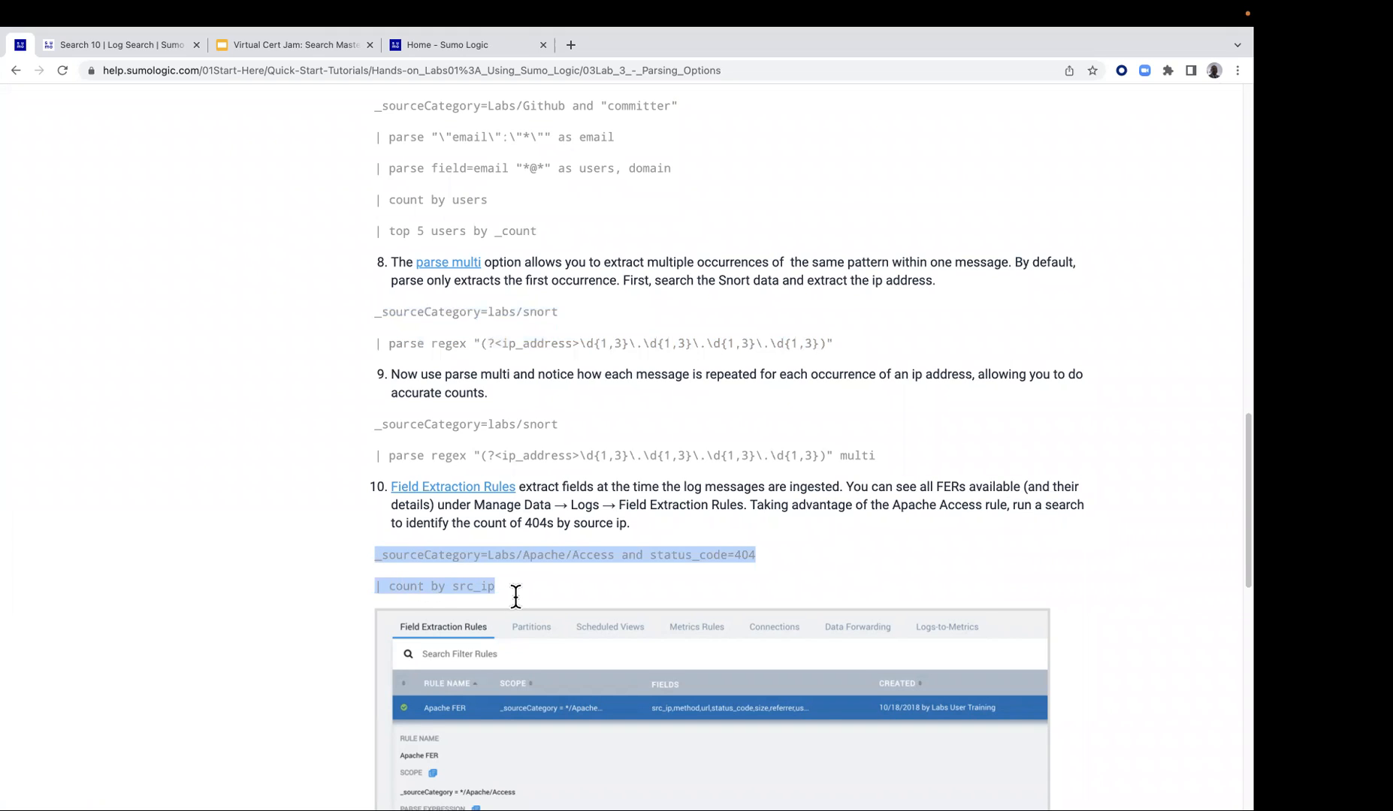
pyautogui.rightClick(520, 551)
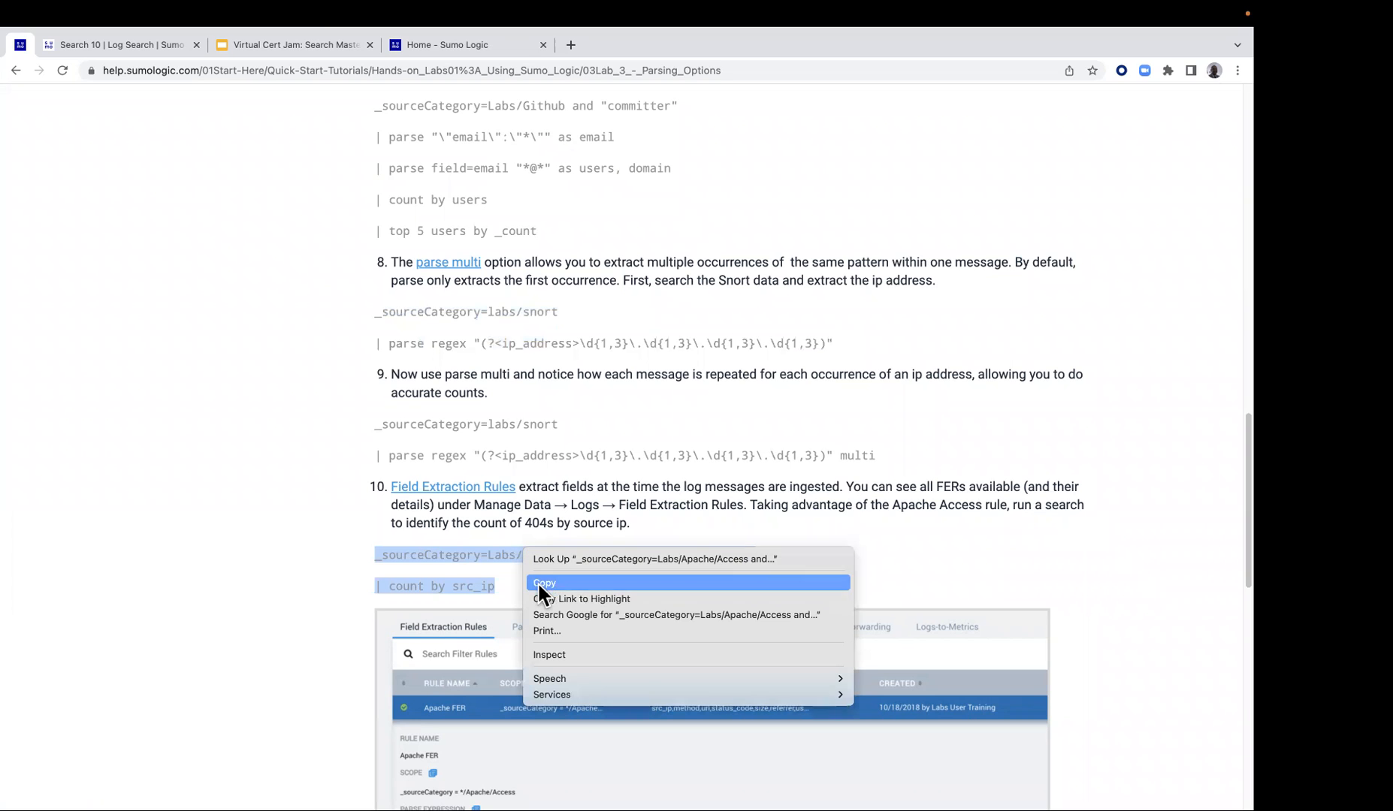
pyautogui.click(538, 579)
# Open a new log search in Sumo Logic and paste the copied Apache Access 404 query into it
pyautogui.click(139, 43)
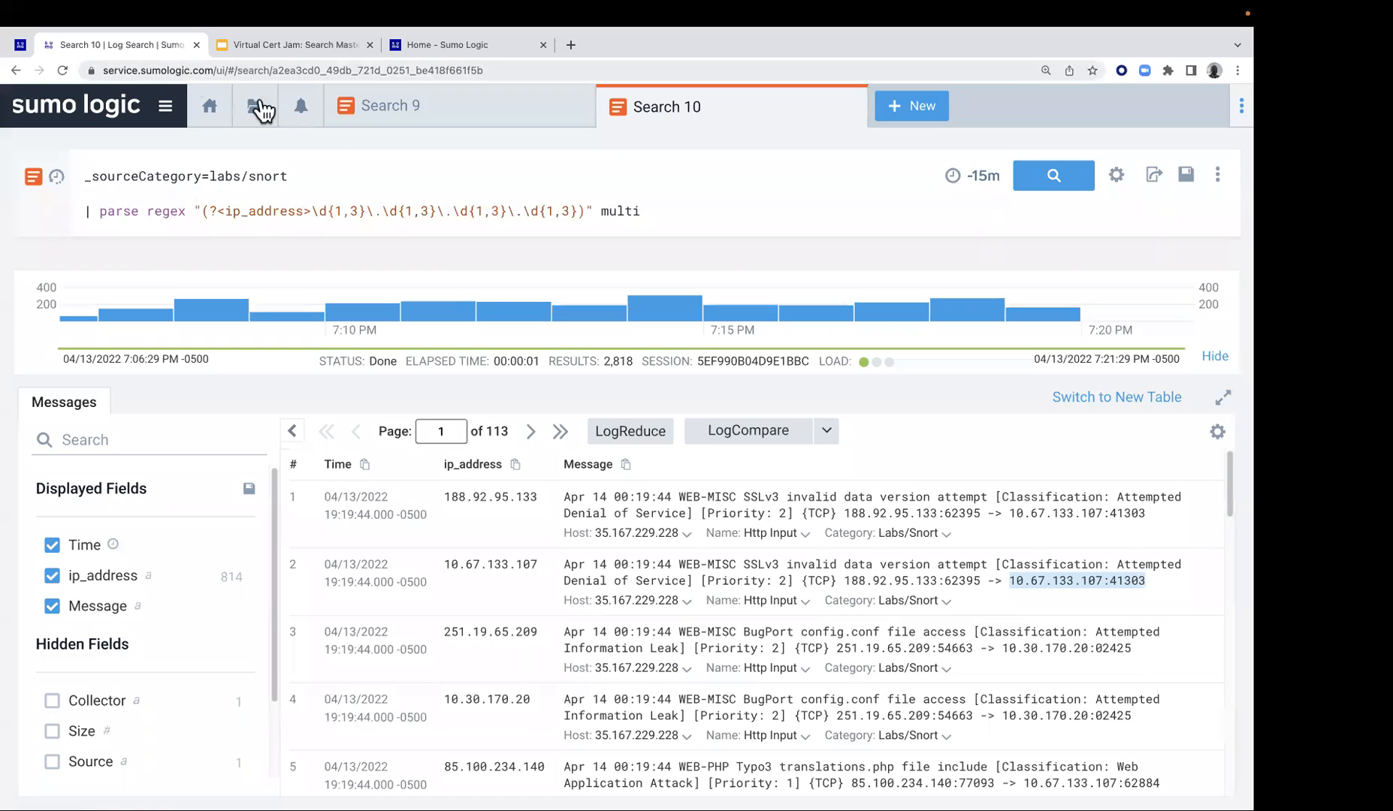
pyautogui.click(917, 107)
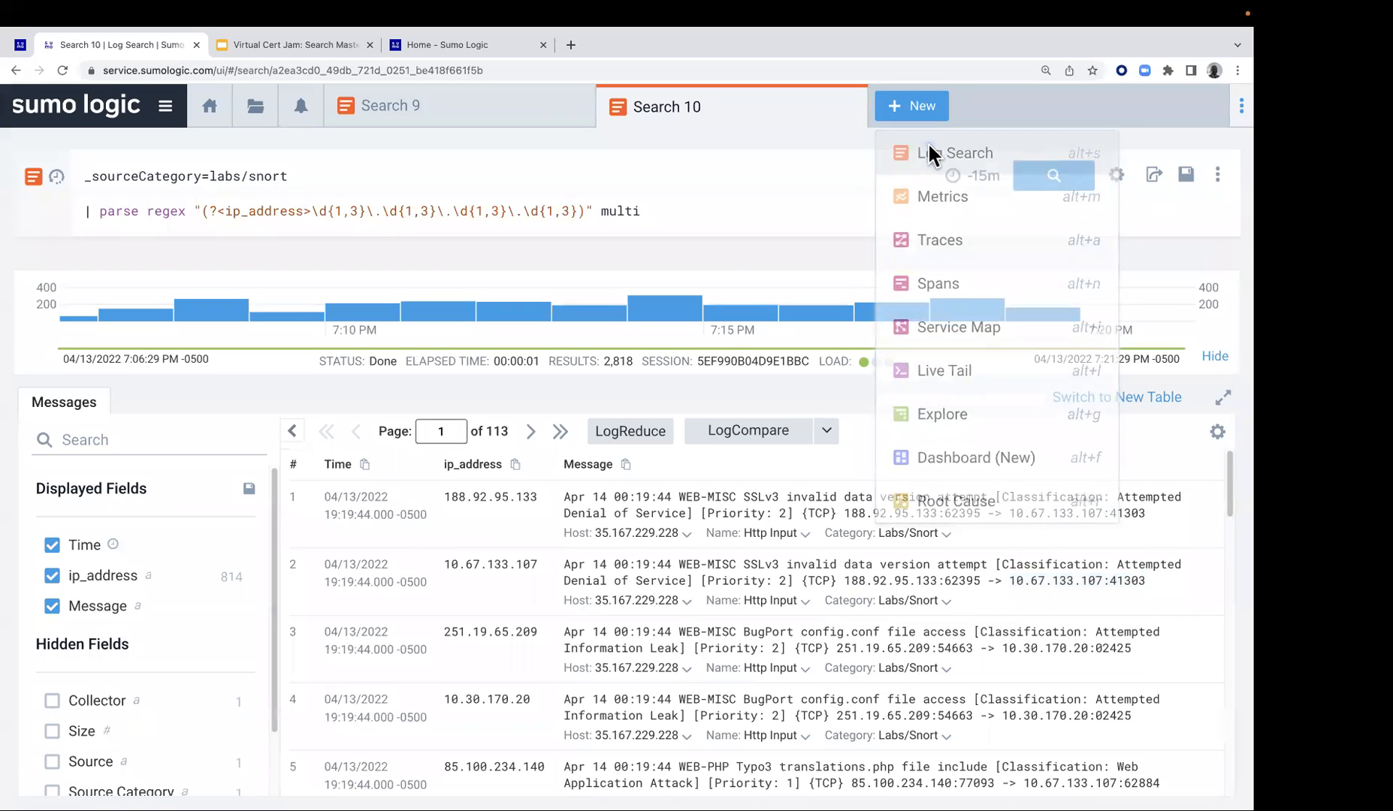
pyautogui.click(928, 141)
pyautogui.rightClick(508, 173)
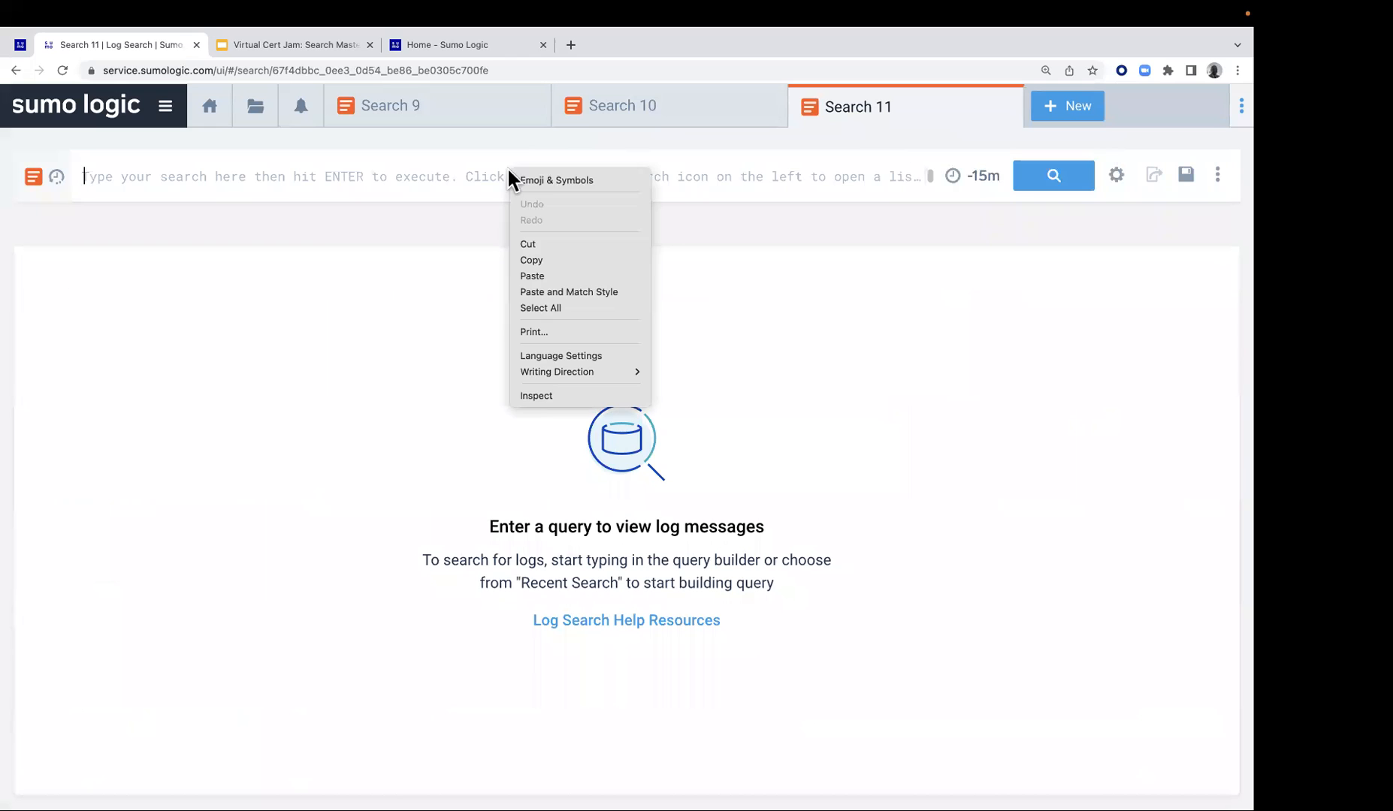
pyautogui.click(538, 276)
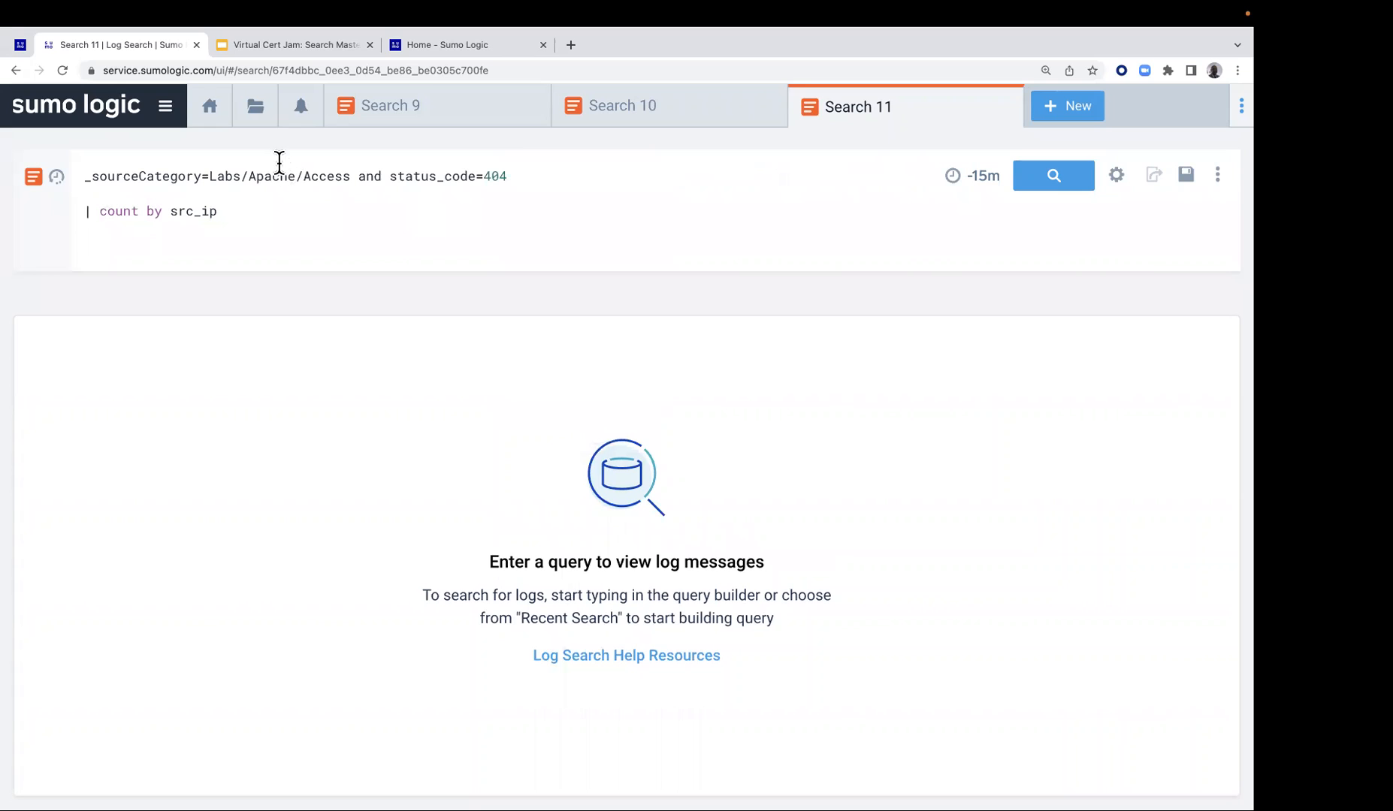
# Open the Field Extraction Rules list in the log data management settings
pyautogui.click(167, 110)
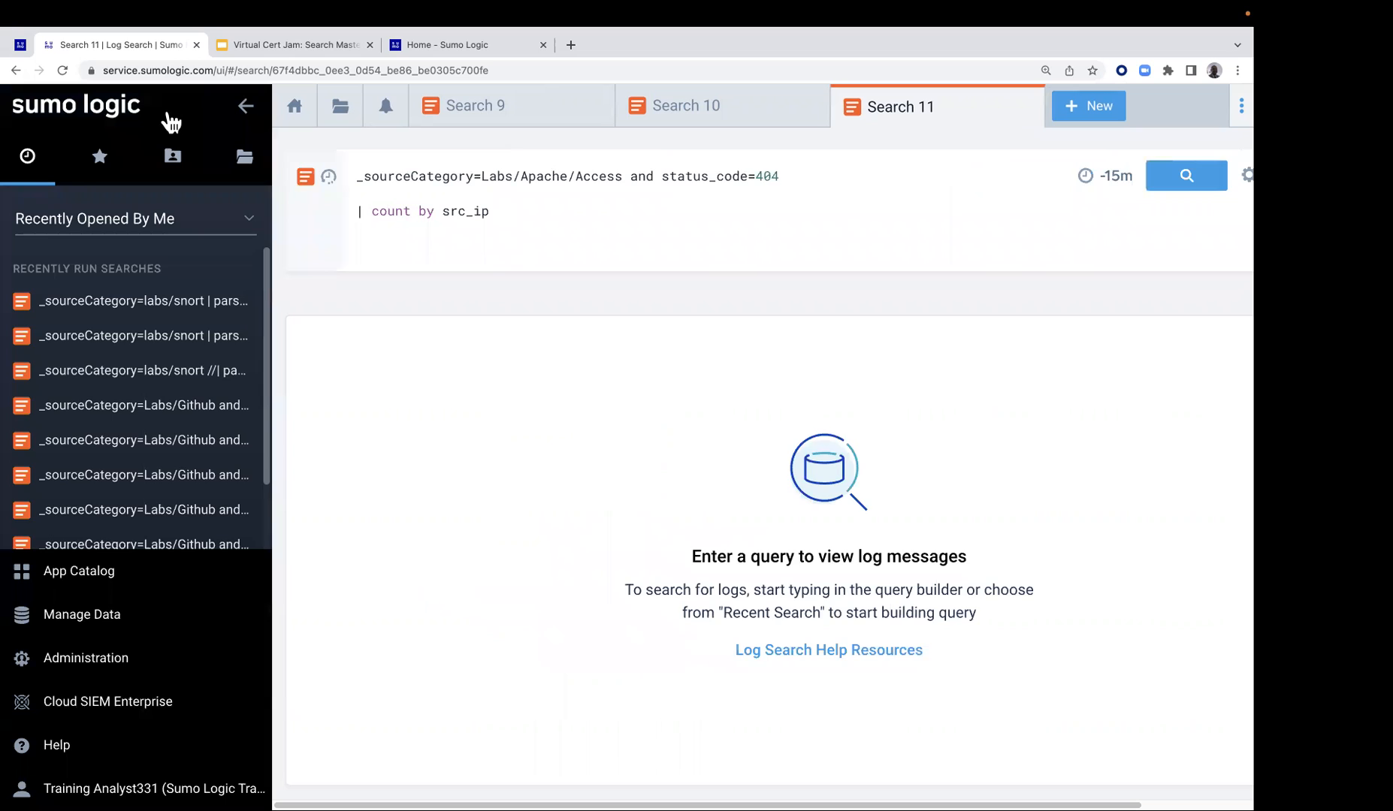
pyautogui.click(82, 631)
pyautogui.moveTo(82, 635)
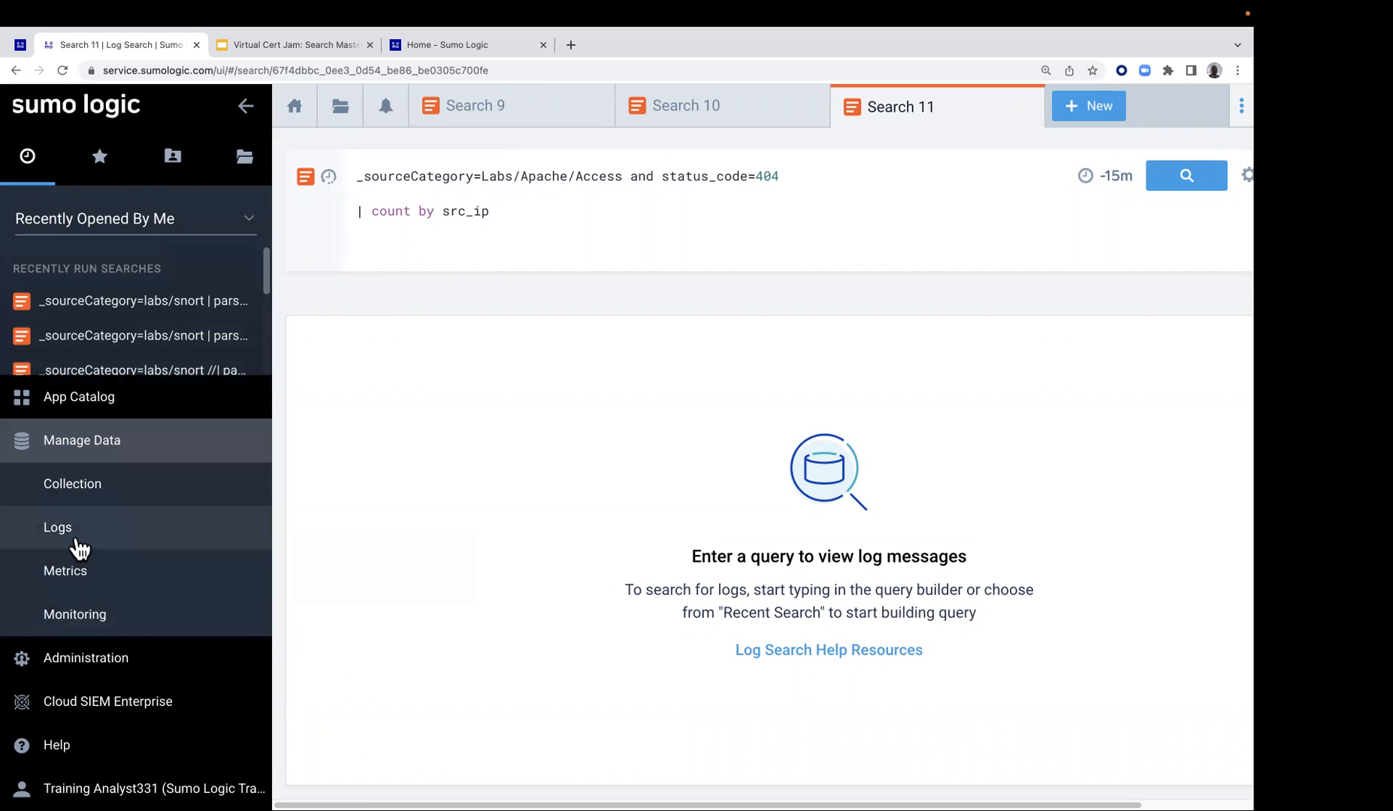
pyautogui.moveTo(72, 541)
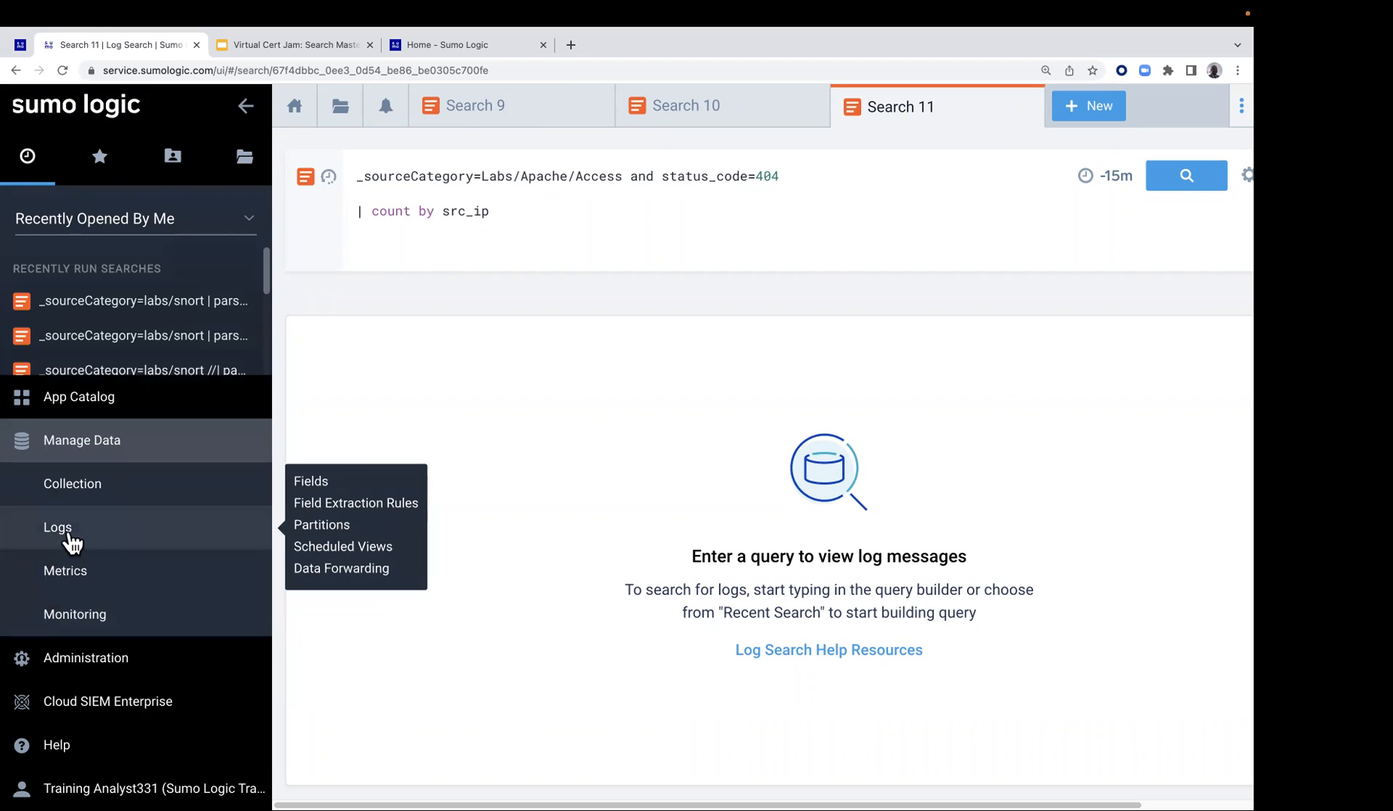
pyautogui.click(69, 535)
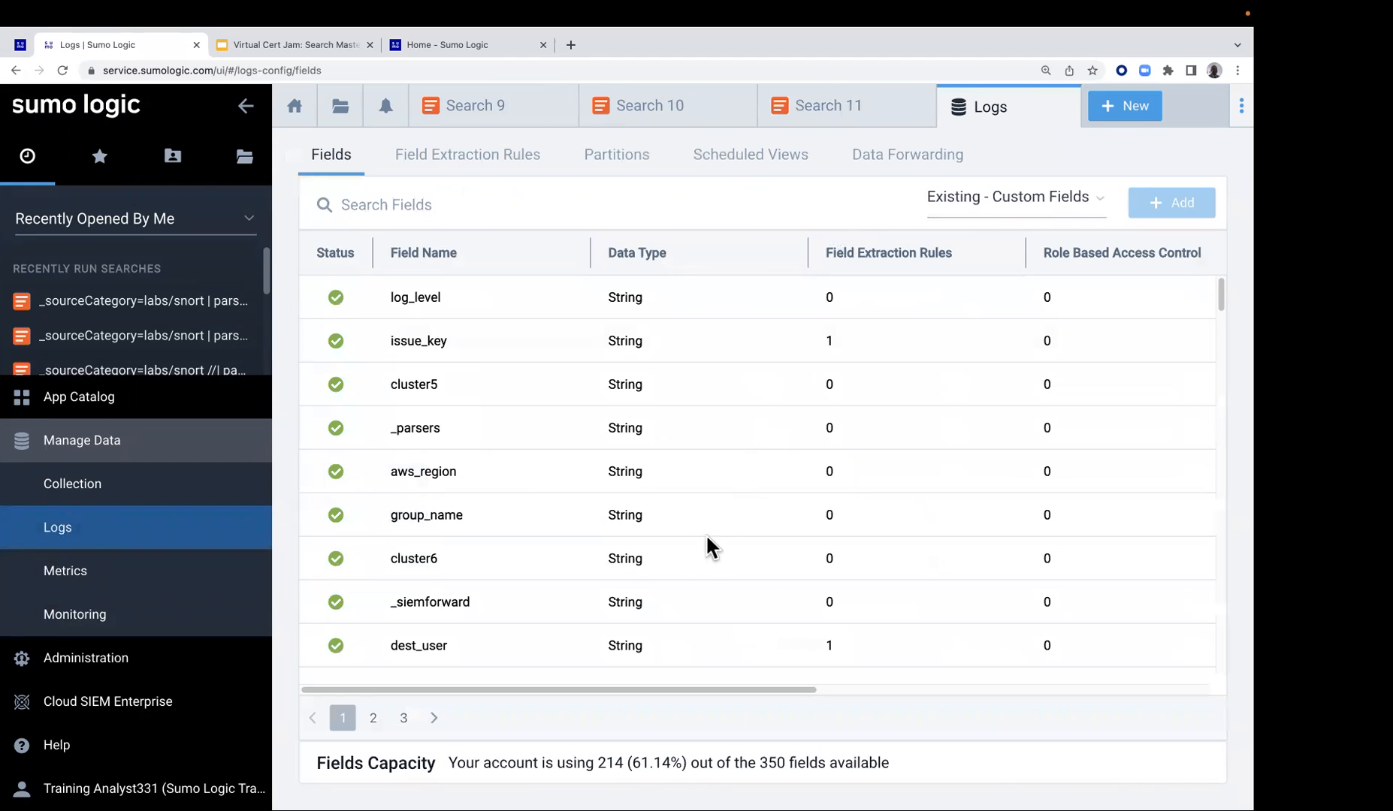
pyautogui.click(448, 161)
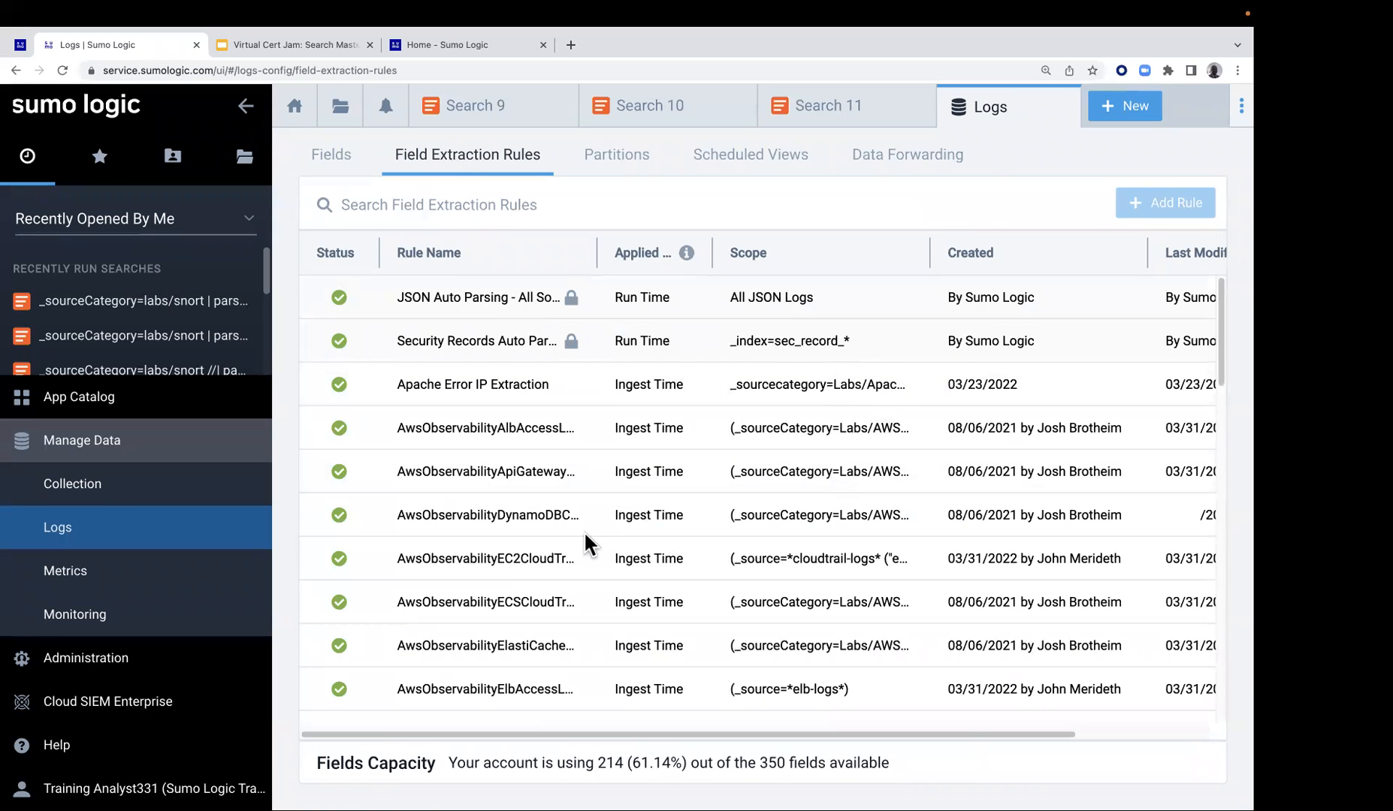
# Examine the FER Demo rule's applied time, scope, parse expression and extracted fields, and close the Logs page
pyautogui.scroll(-1, 608, 576)
pyautogui.scroll(-10, 608, 576)
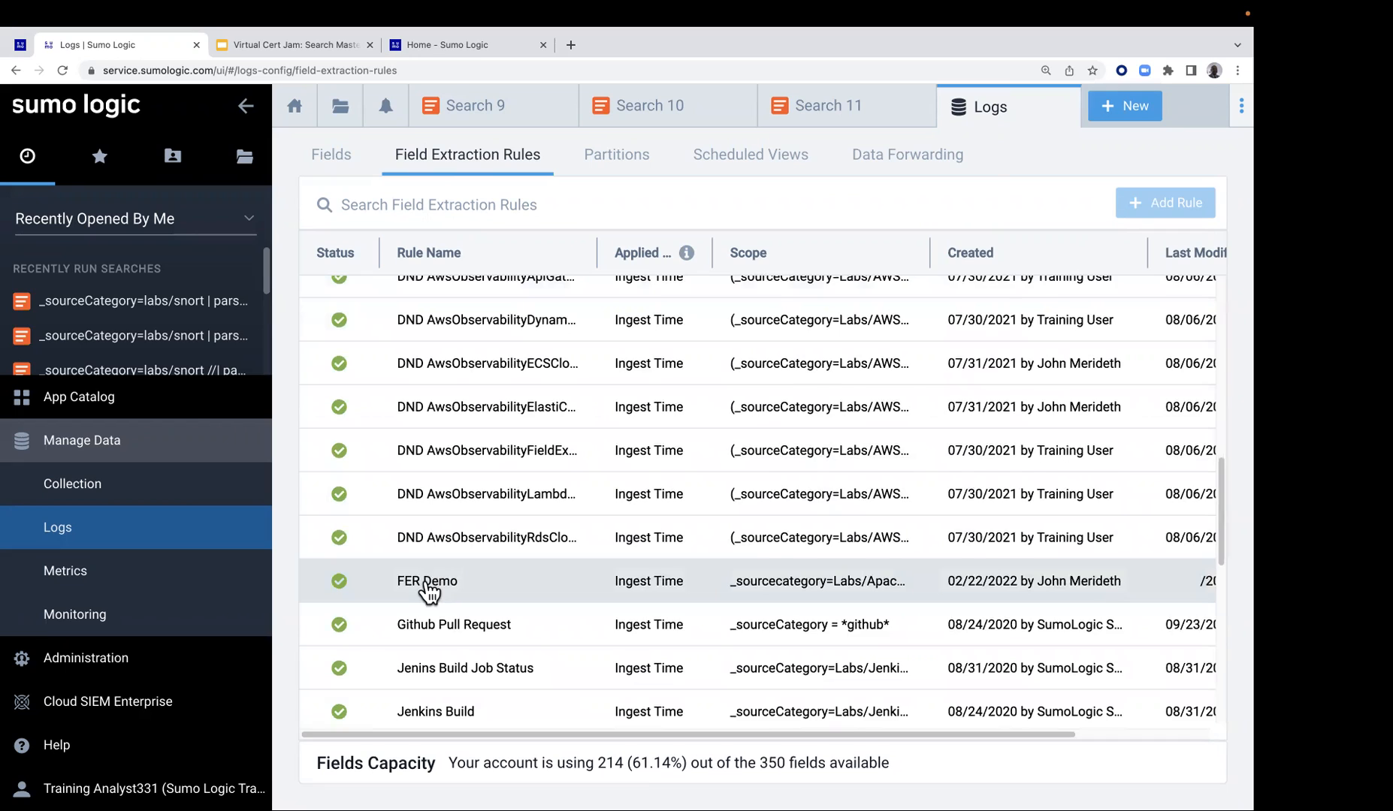
pyautogui.click(428, 592)
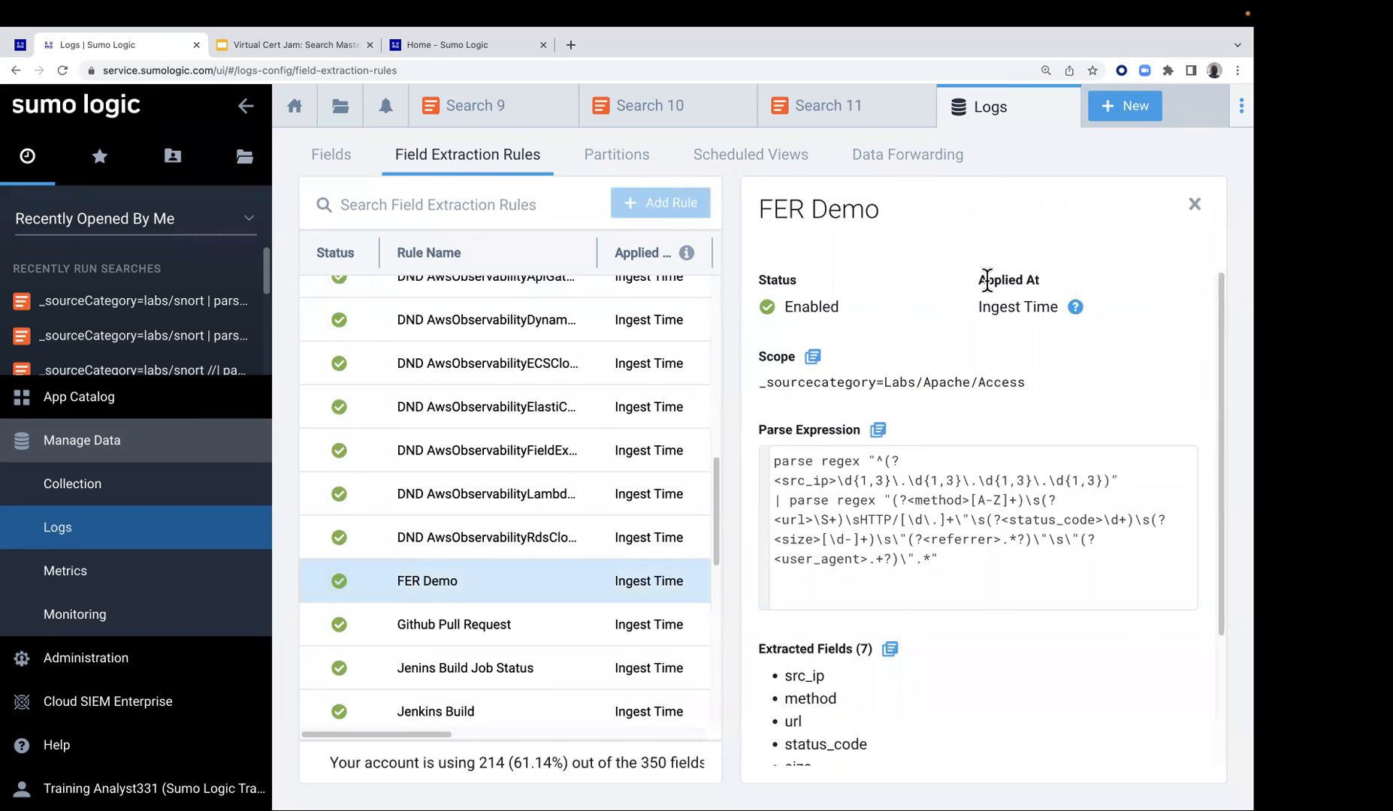
pyautogui.moveTo(978, 288); pyautogui.dragTo(1049, 308)
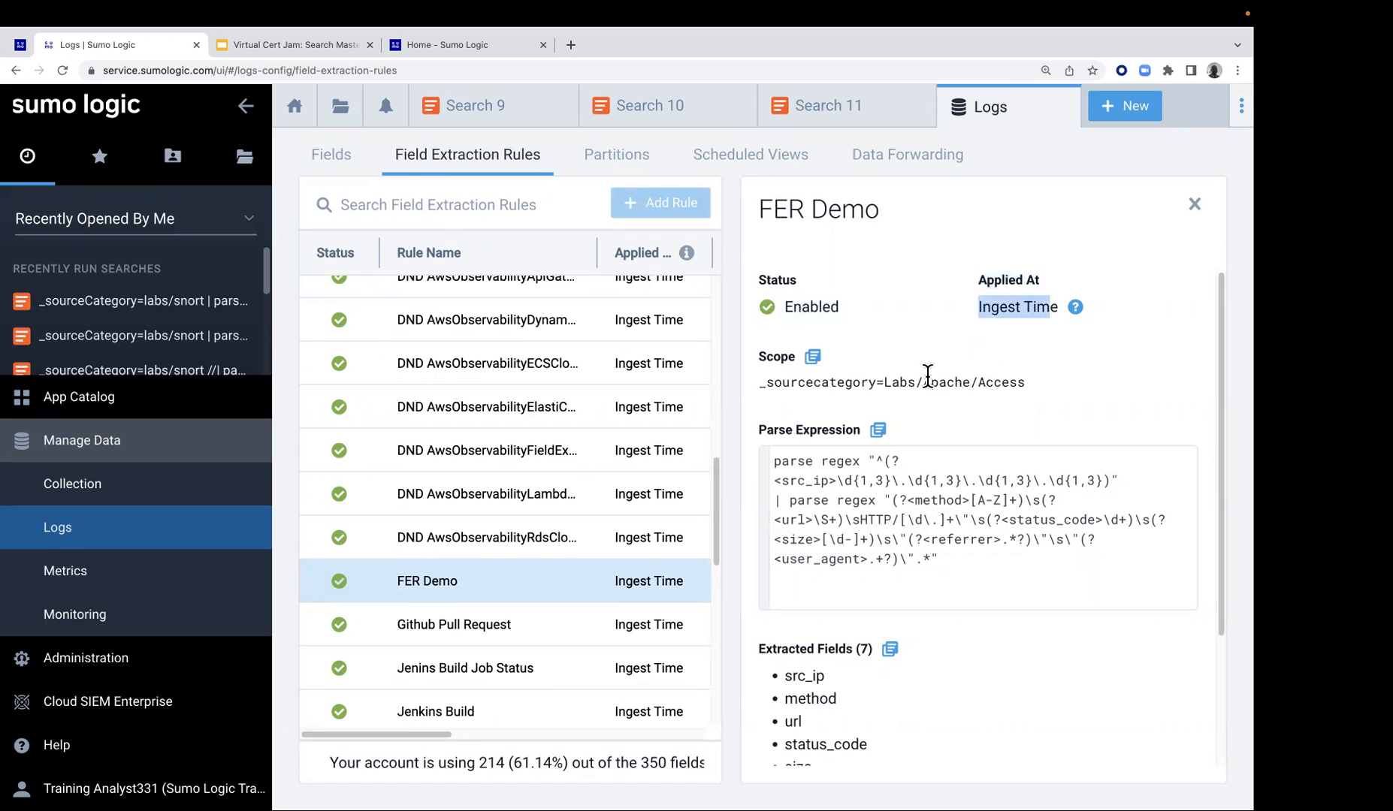
pyautogui.click(761, 380)
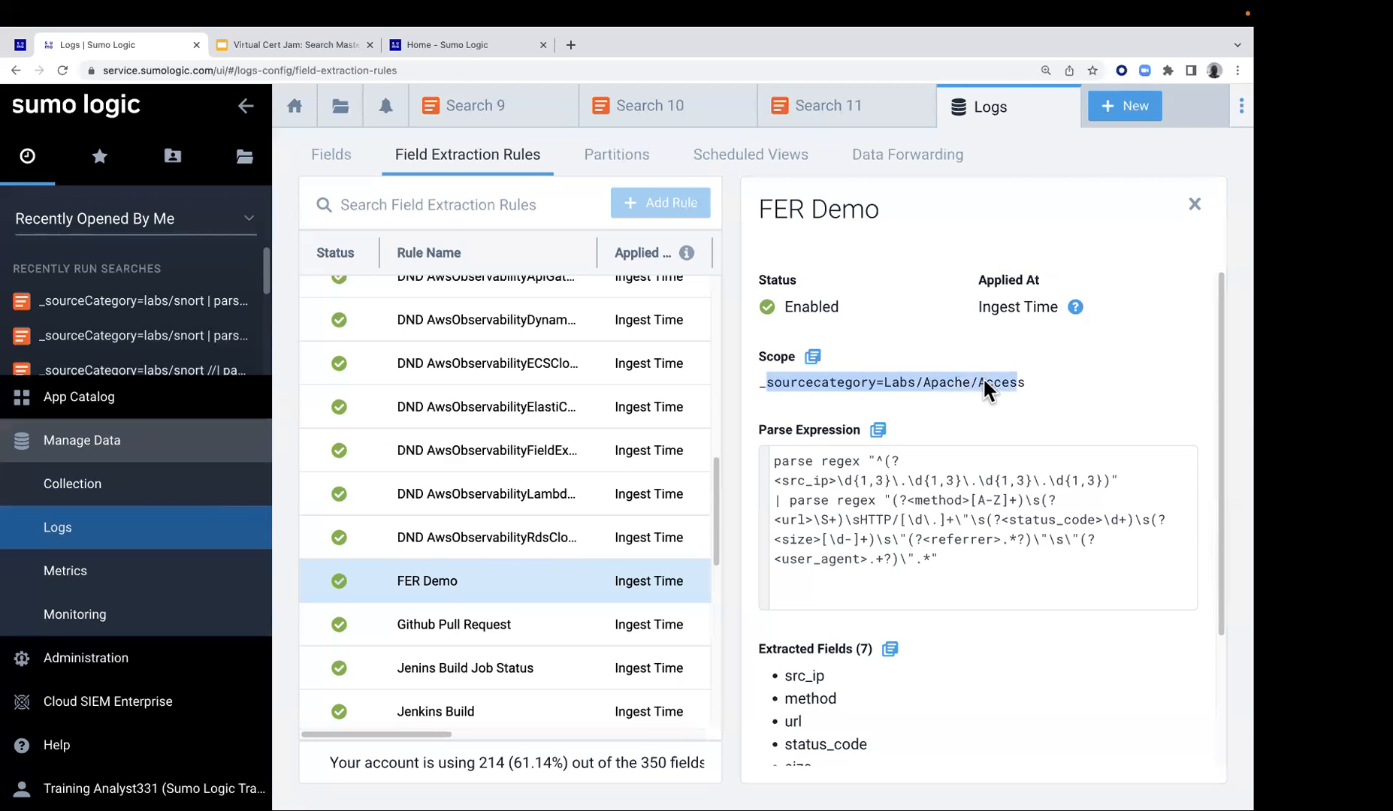
pyautogui.scroll(-1, 1007, 406)
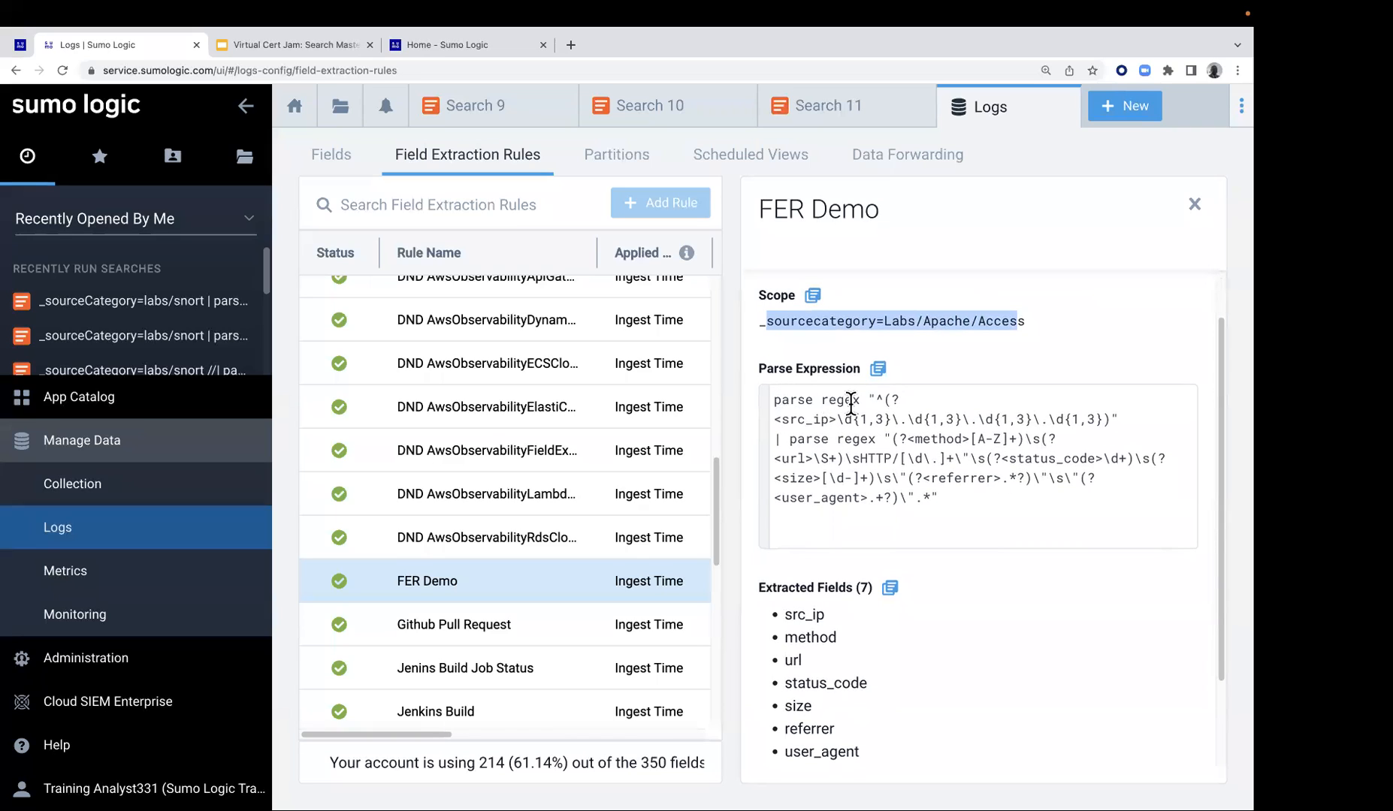
pyautogui.scroll(-1, 804, 612)
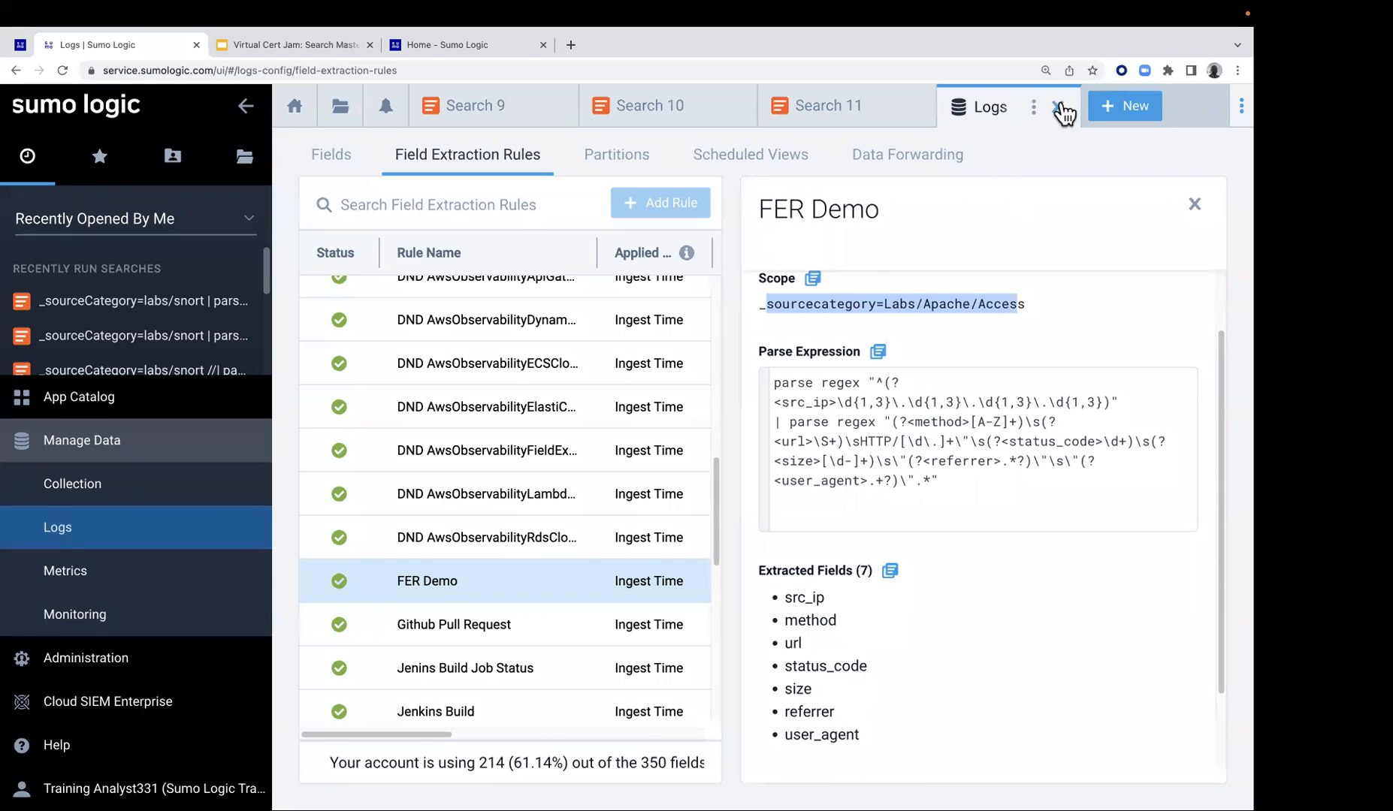
pyautogui.click(1057, 108)
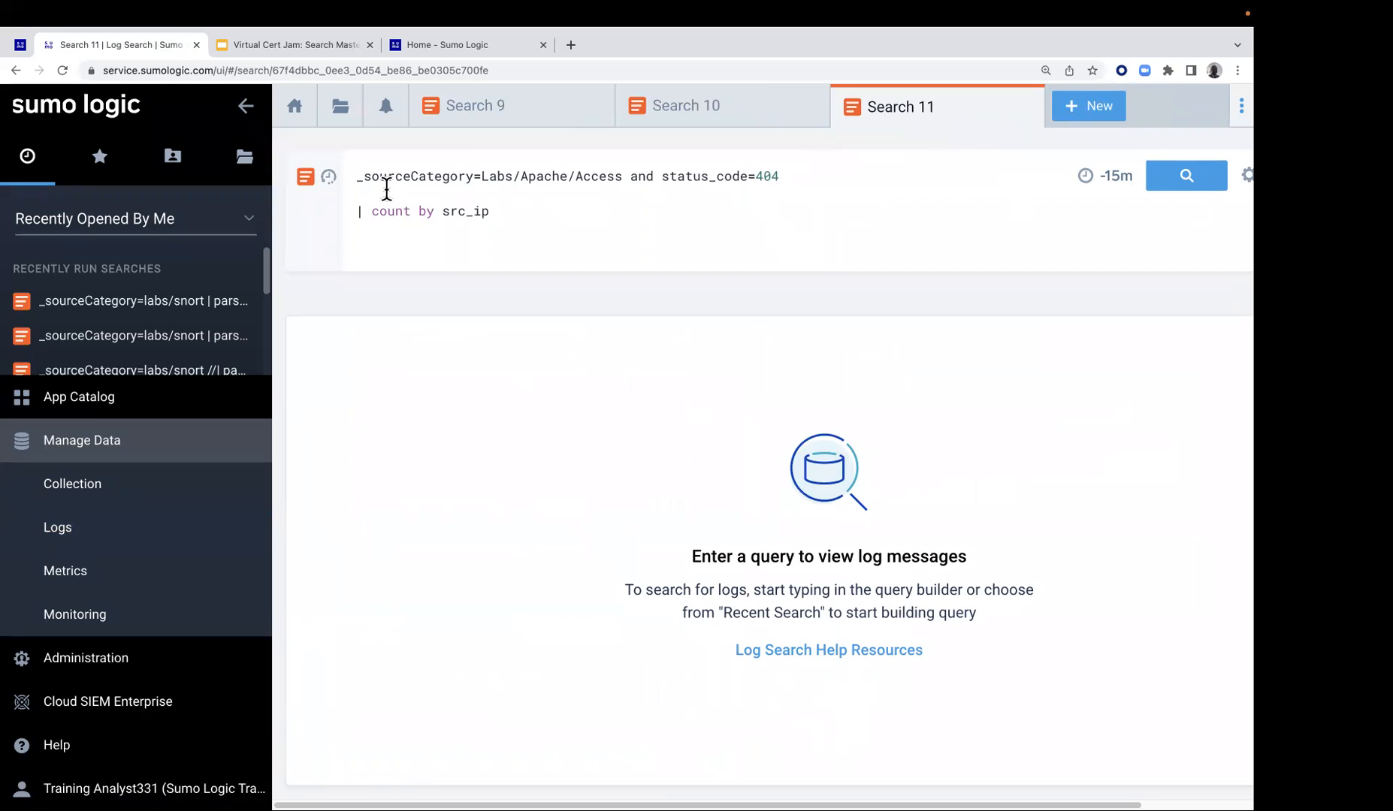
# Comment out the count by src_ip line with //, run the Apache Access 404 search and review the available hidden fields
pyautogui.write('//')
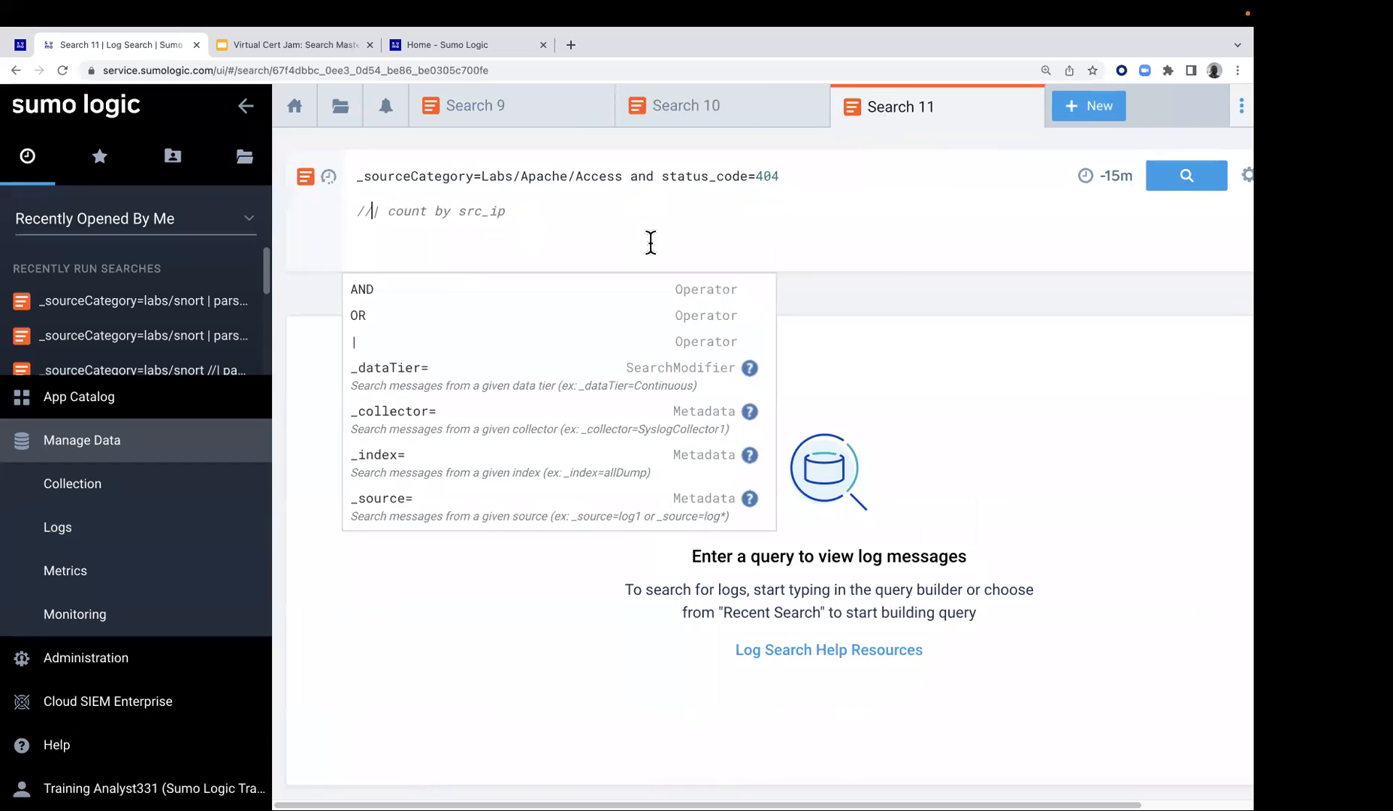
pyautogui.click(1189, 181)
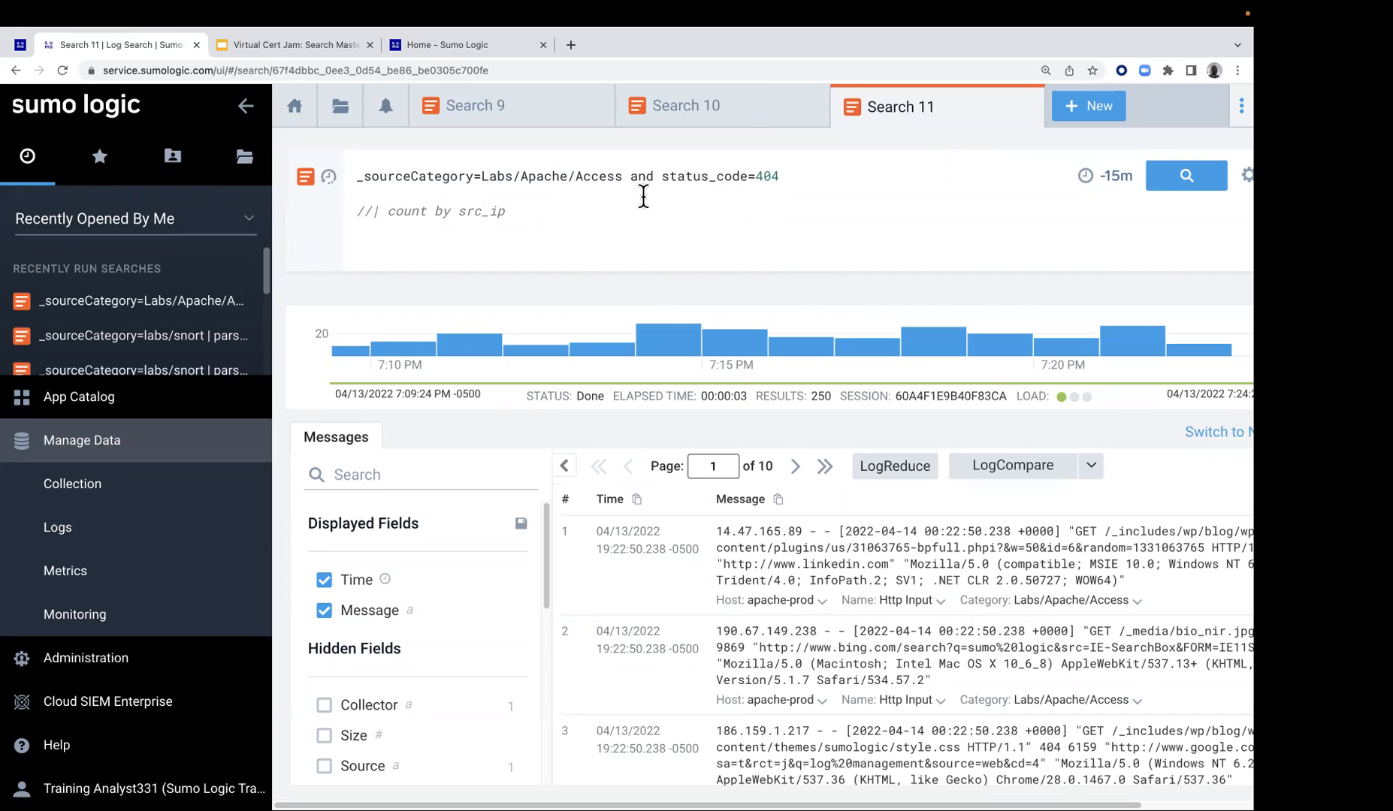
pyautogui.scroll(-1, 494, 575)
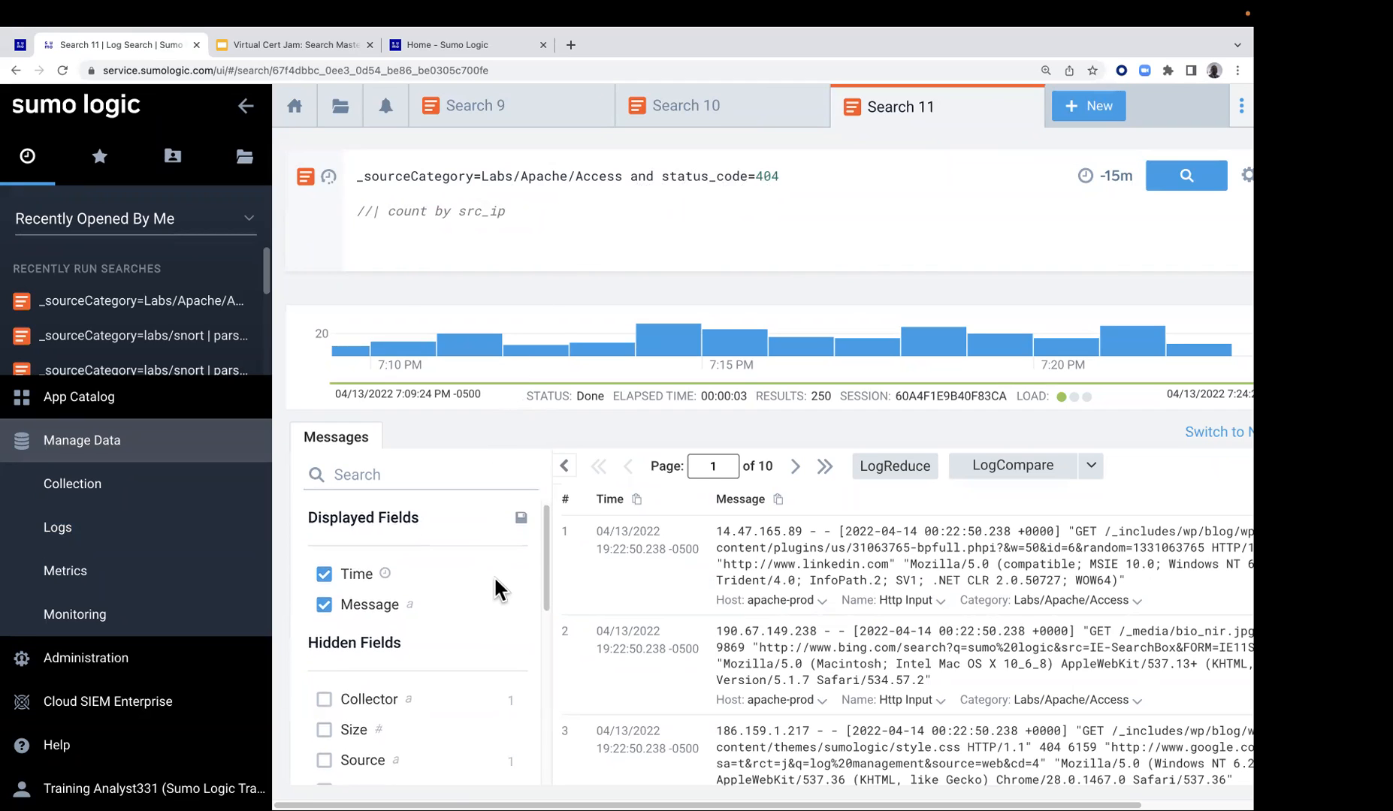
pyautogui.scroll(-3, 490, 580)
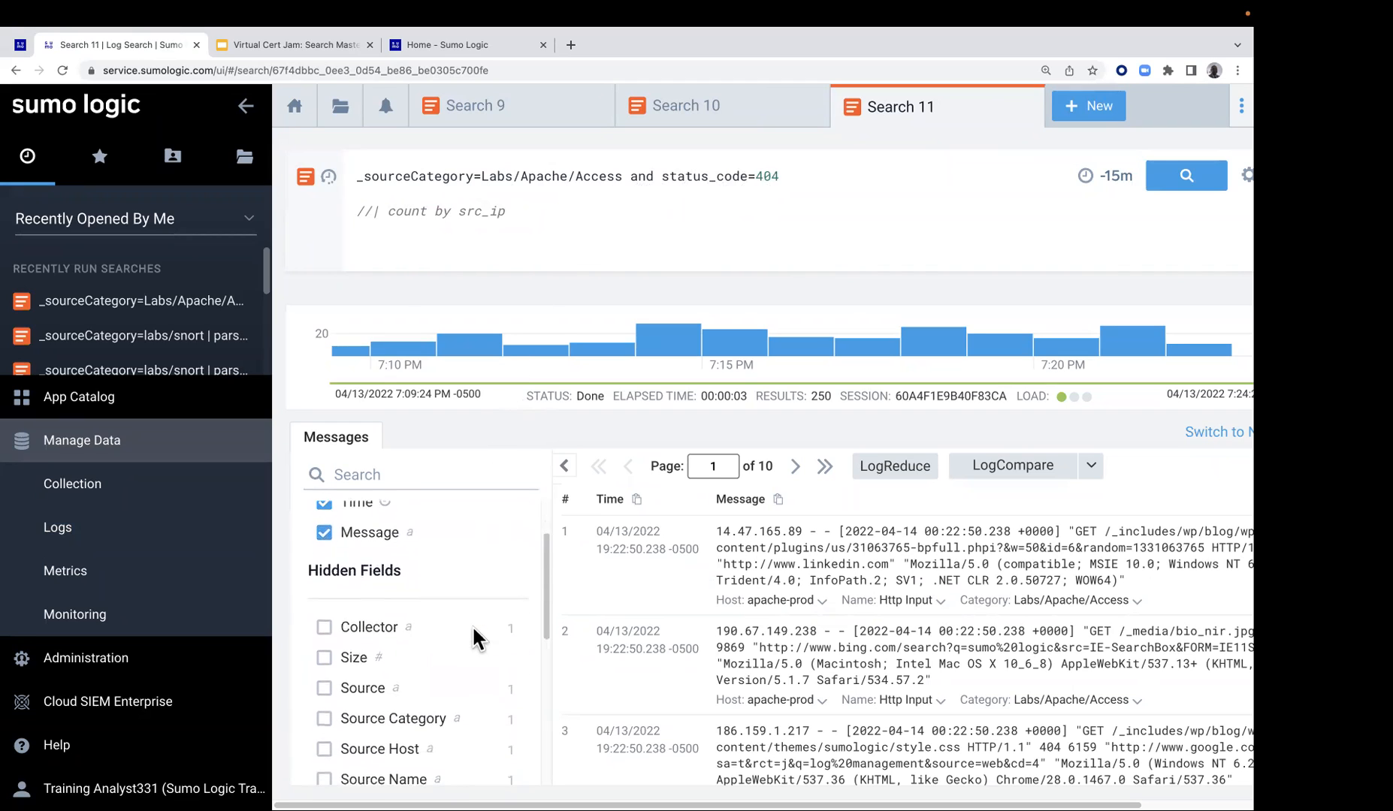
pyautogui.scroll(-9, 474, 631)
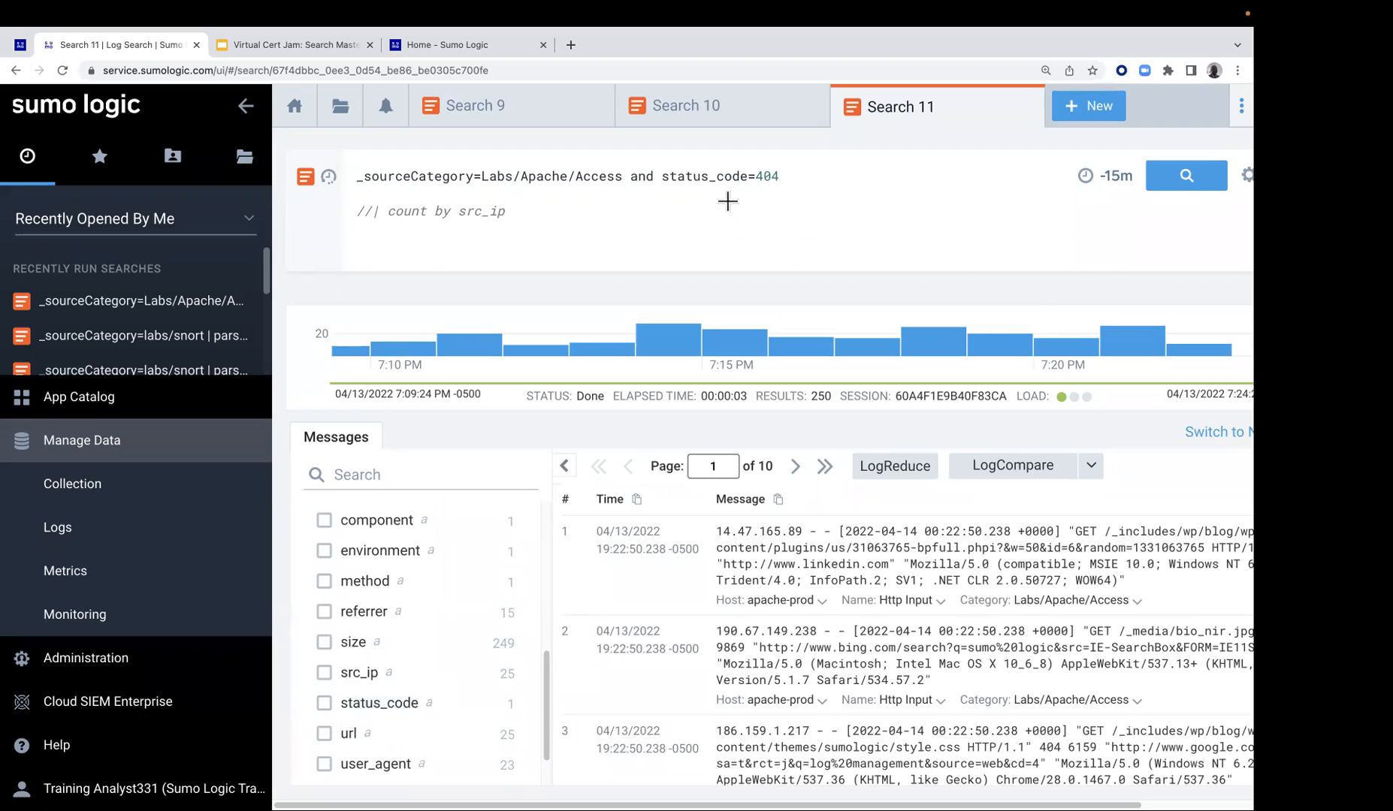
# Uncomment the count by src_ip line and rerun the Apache Access 404 search
pyautogui.click(376, 219)
pyautogui.press('BackSpace')
pyautogui.press('BackSpace')
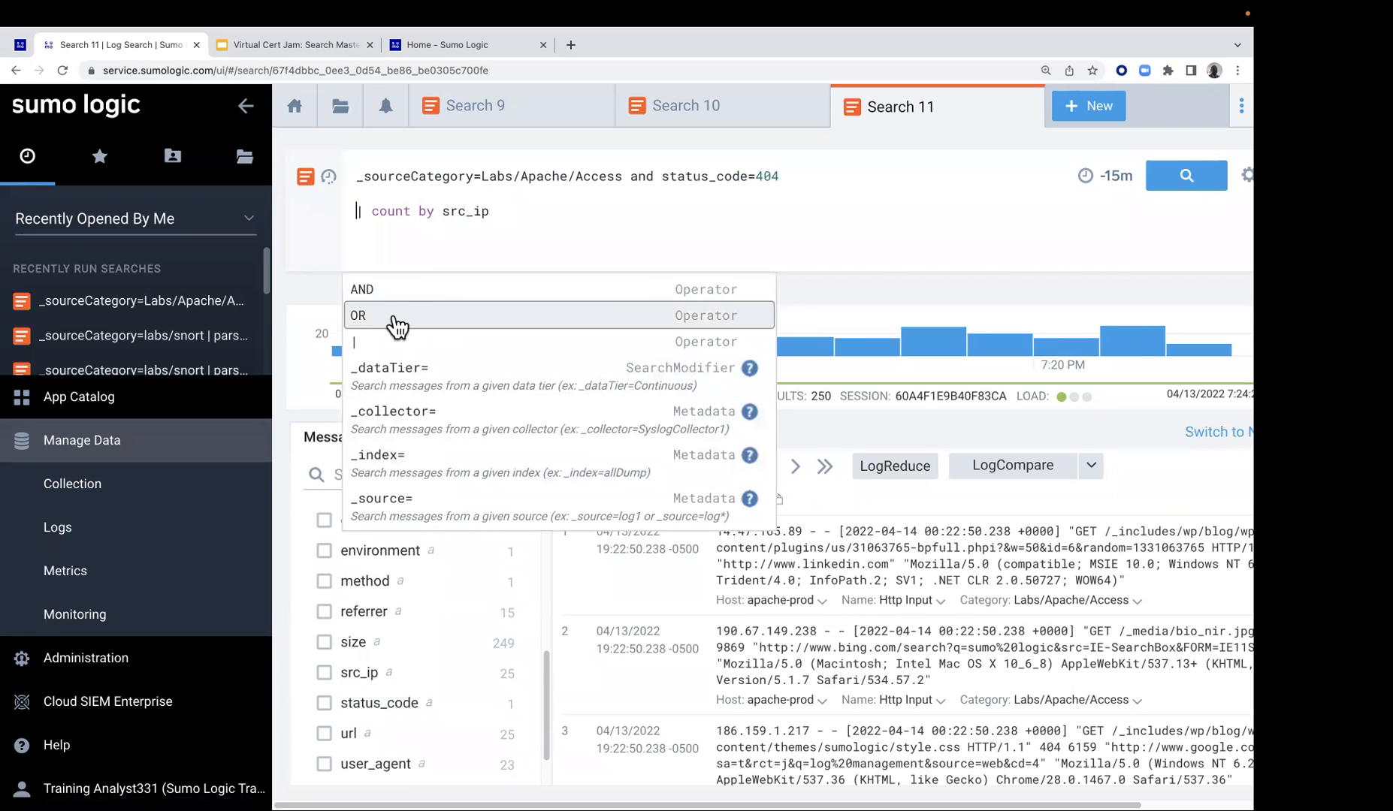
pyautogui.click(408, 247)
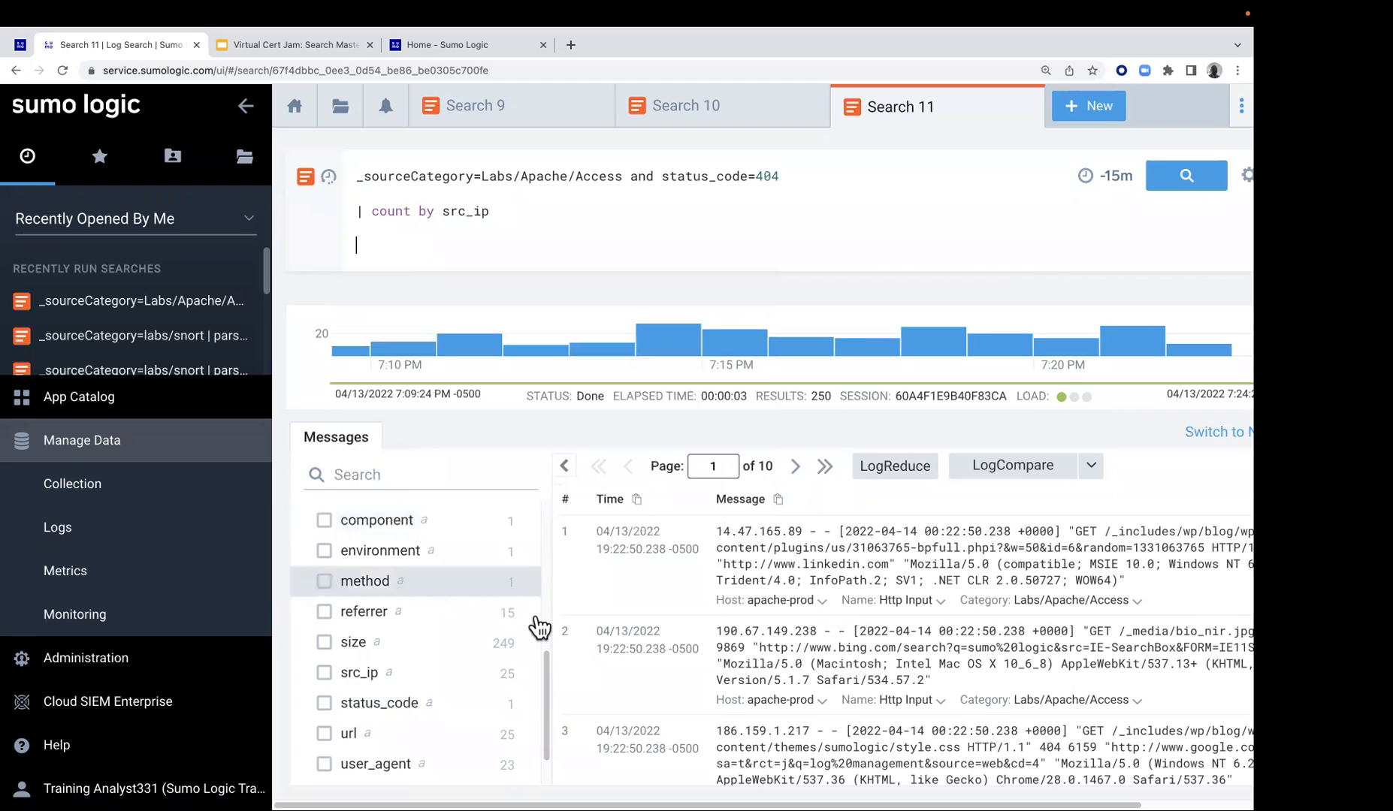
pyautogui.scroll(5, 525, 631)
pyautogui.scroll(-2, 402, 686)
pyautogui.scroll(-6, 402, 686)
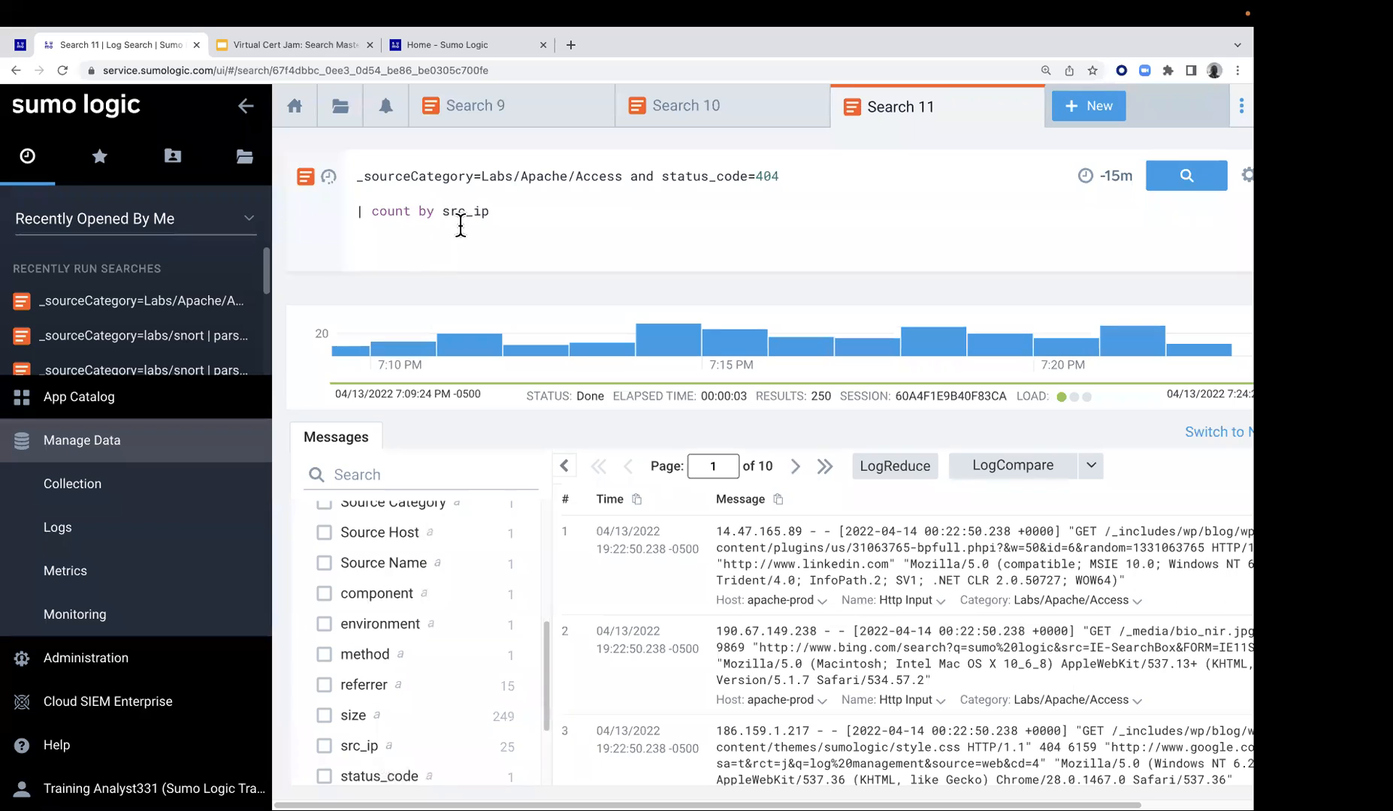
pyautogui.click(1177, 178)
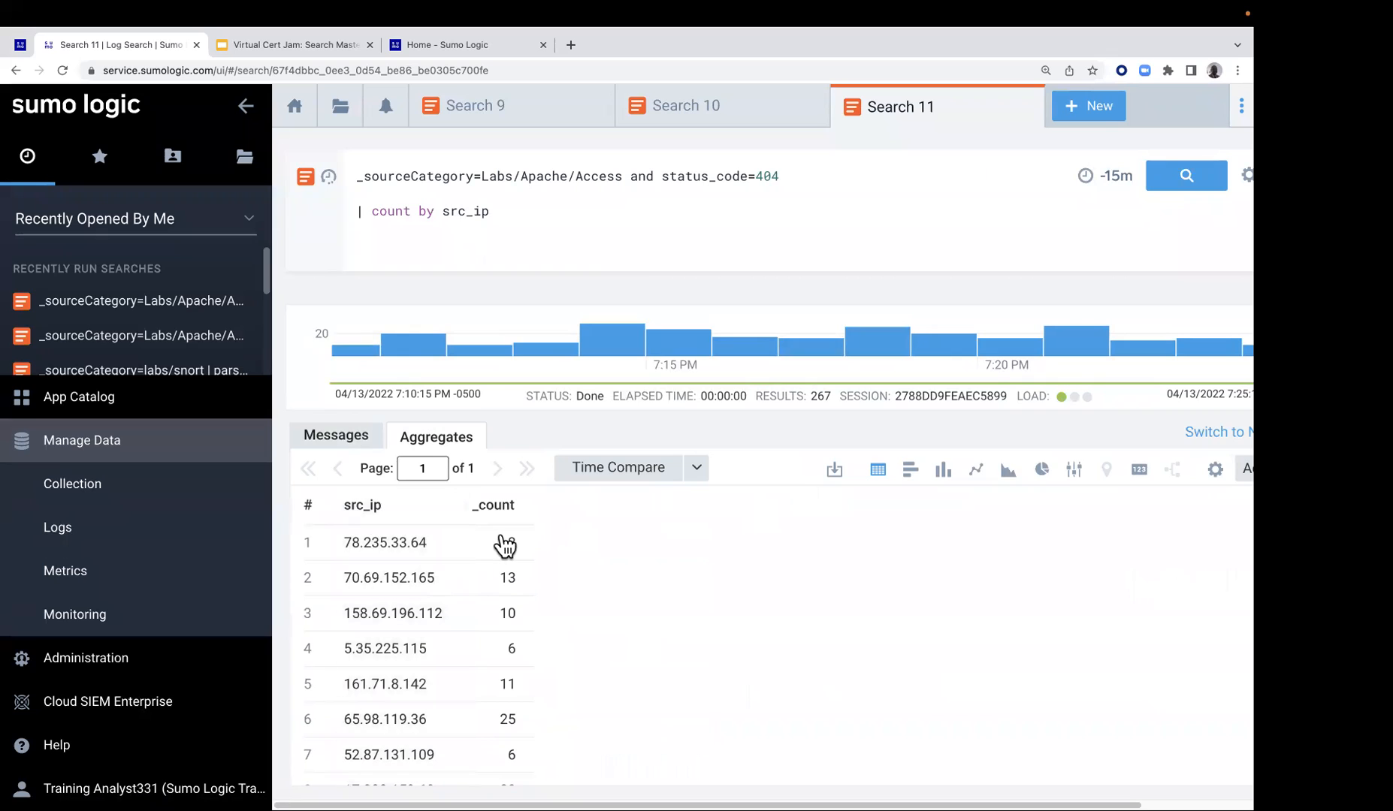
# Review the log messages and their src_ip values behind the aggregated 404 results
pyautogui.click(360, 441)
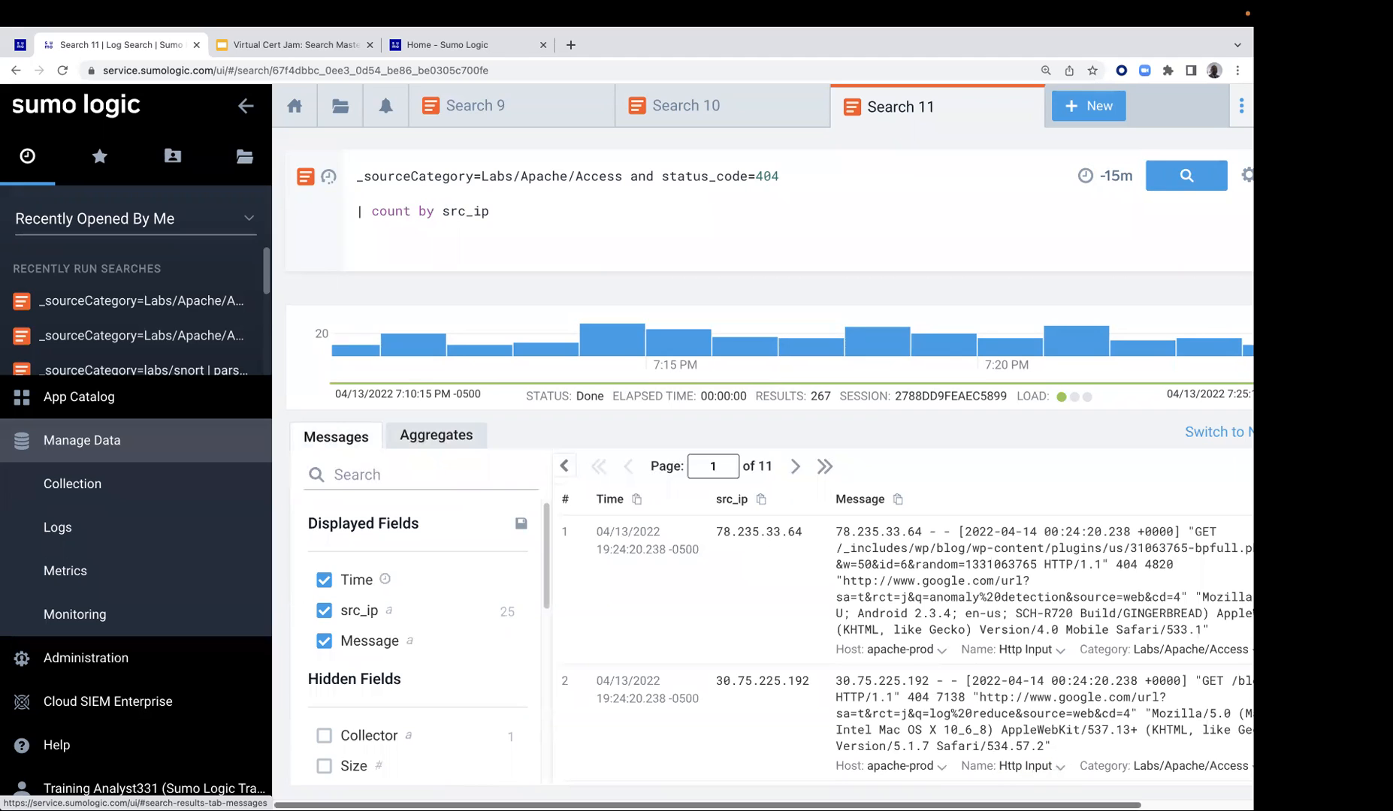
pyautogui.hscroll(2, 1103, 771)
pyautogui.scroll(-3, 1059, 714)
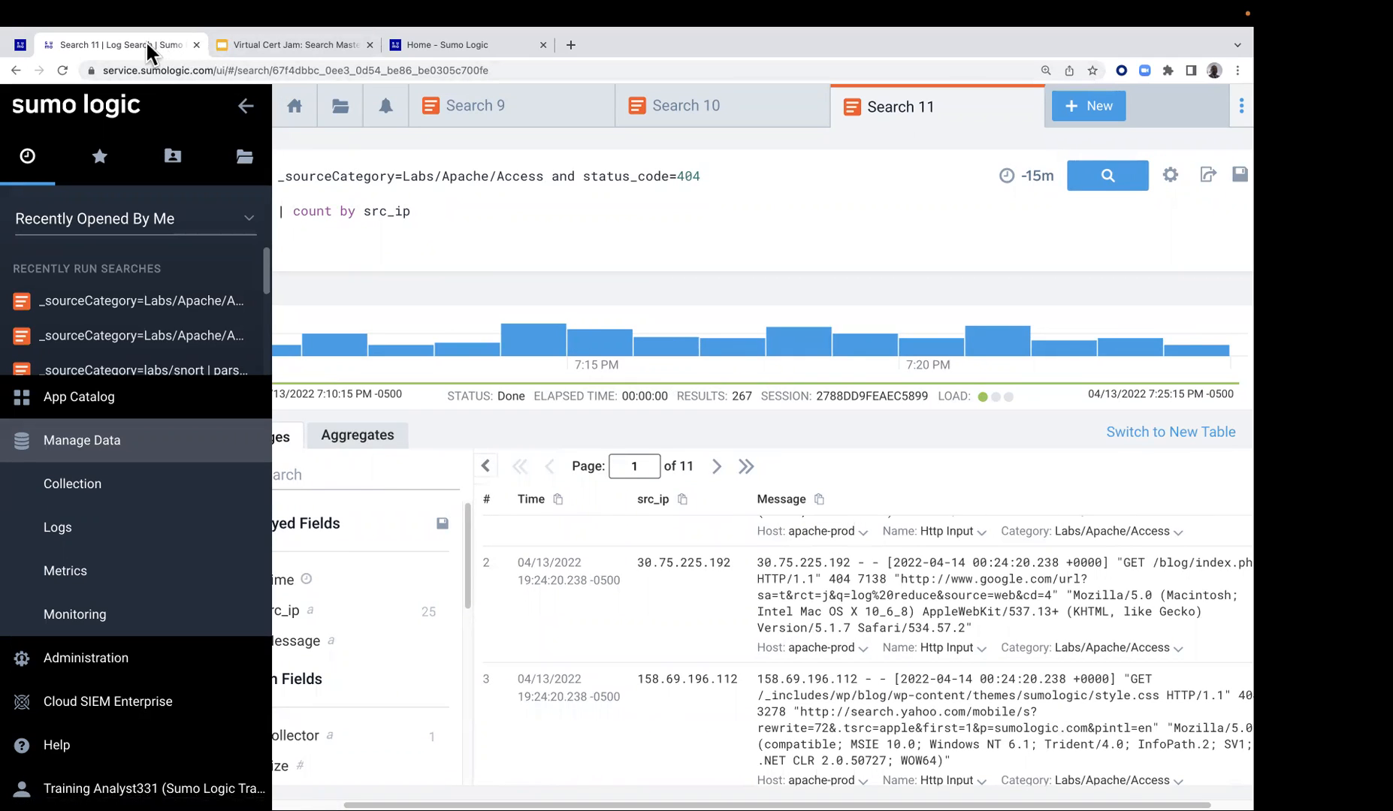
# Return to the Lab 3 guide and read the True or False quiz below the field extraction example
pyautogui.click(22, 45)
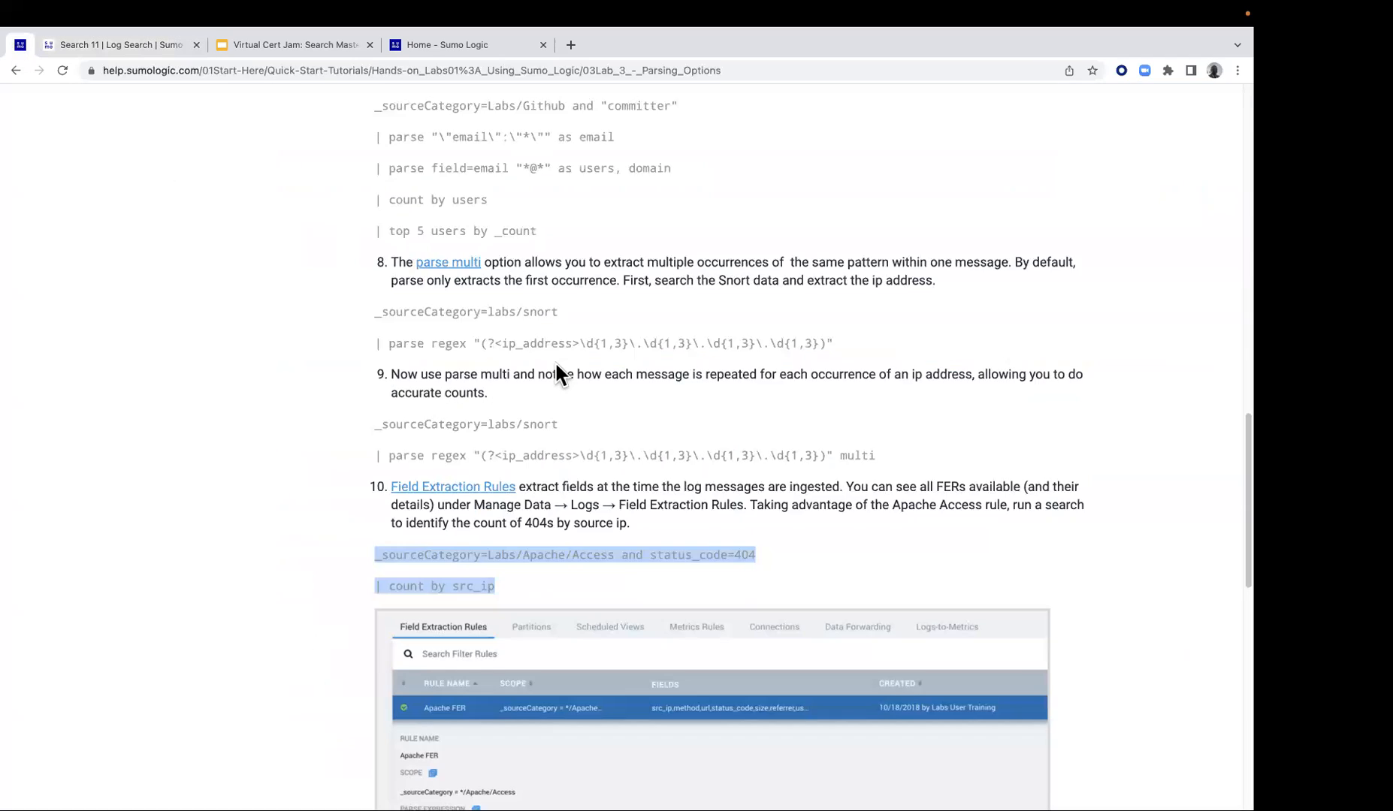
pyautogui.scroll(-5, 555, 360)
pyautogui.scroll(-1, 518, 391)
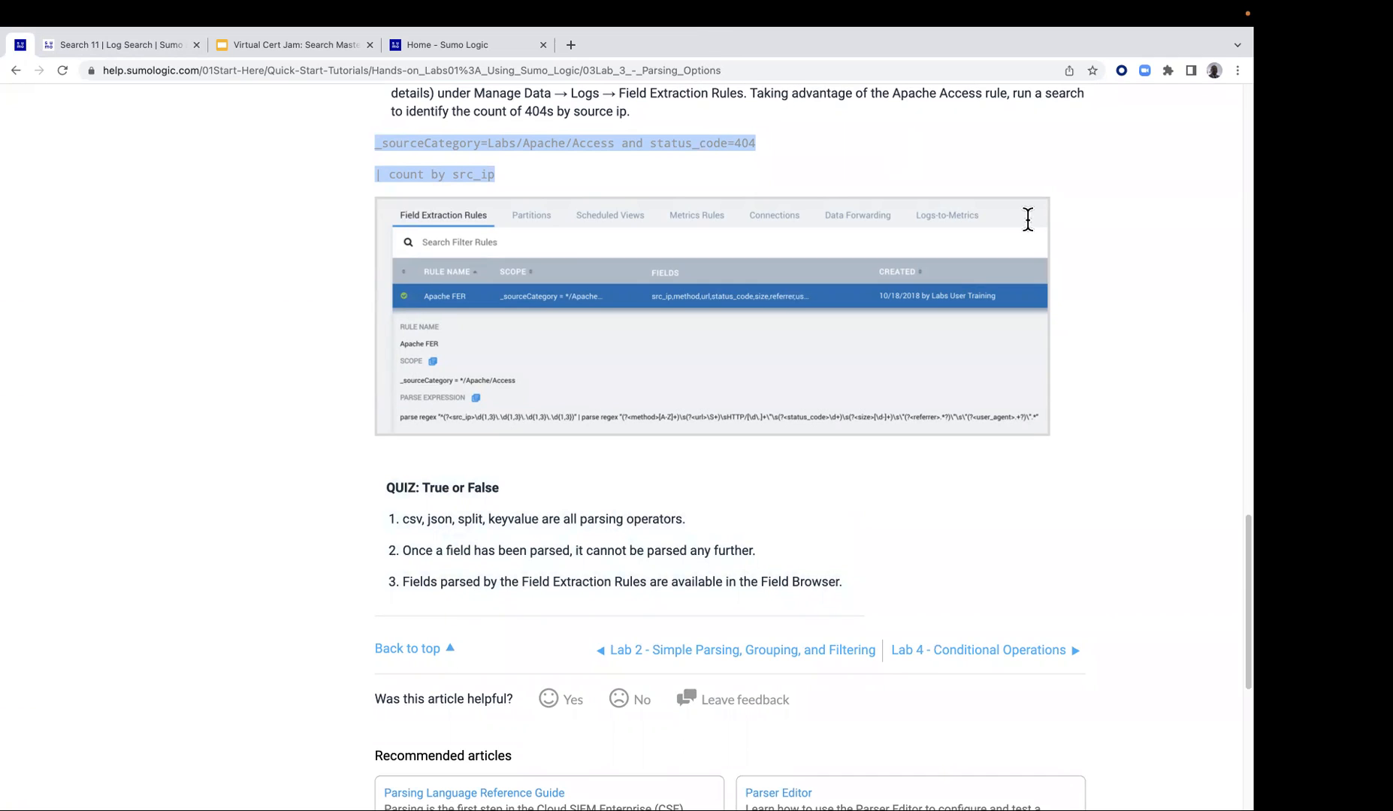
# Search the Sumo Logic Doc Hub for parse operators, replacing the earlier isempty search term
pyautogui.click(491, 45)
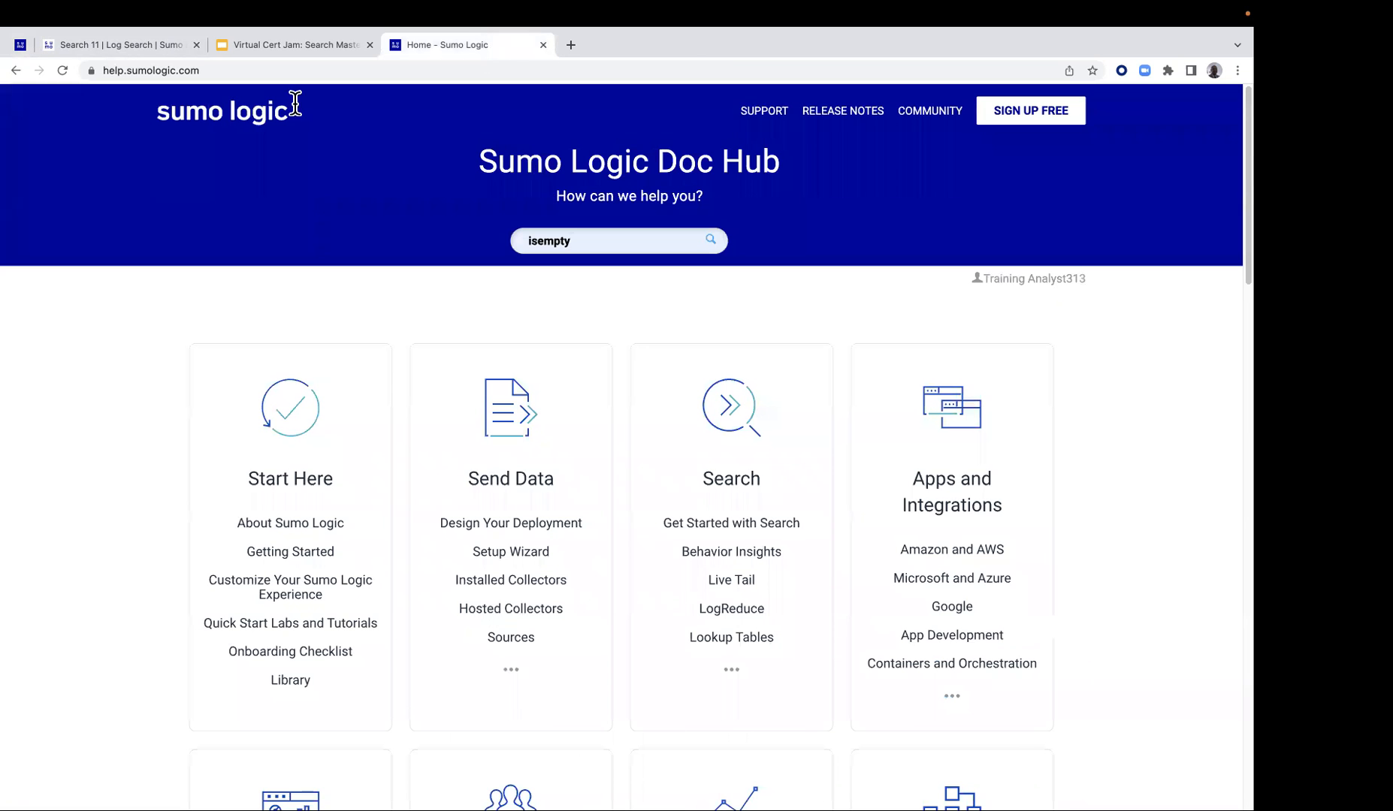
pyautogui.click(571, 240)
pyautogui.press('BackSpace')
pyautogui.press('BackSpace')
pyautogui.press('BackSpace')
pyautogui.press('BackSpace')
pyautogui.press('BackSpace')
pyautogui.press('BackSpace')
pyautogui.press('BackSpace')
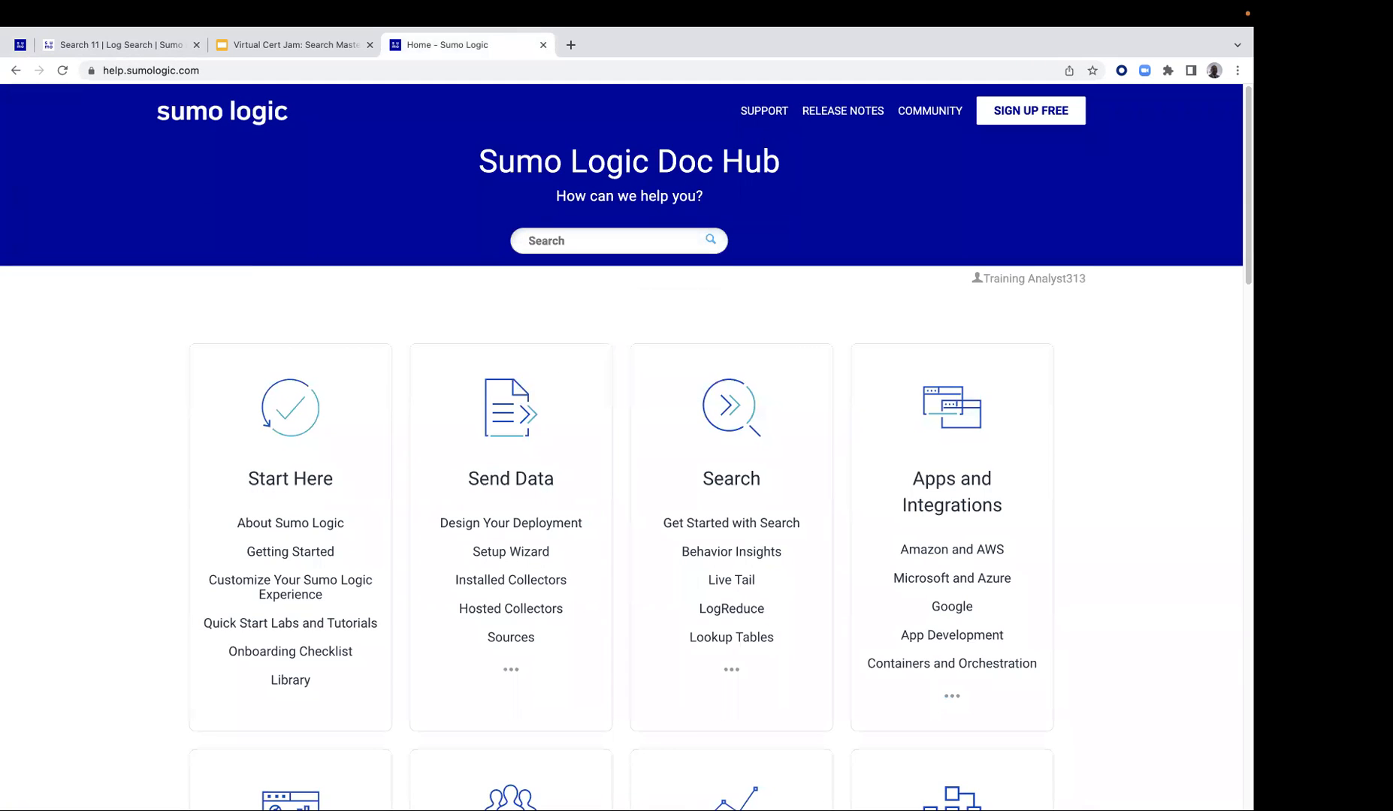
pyautogui.click(583, 241)
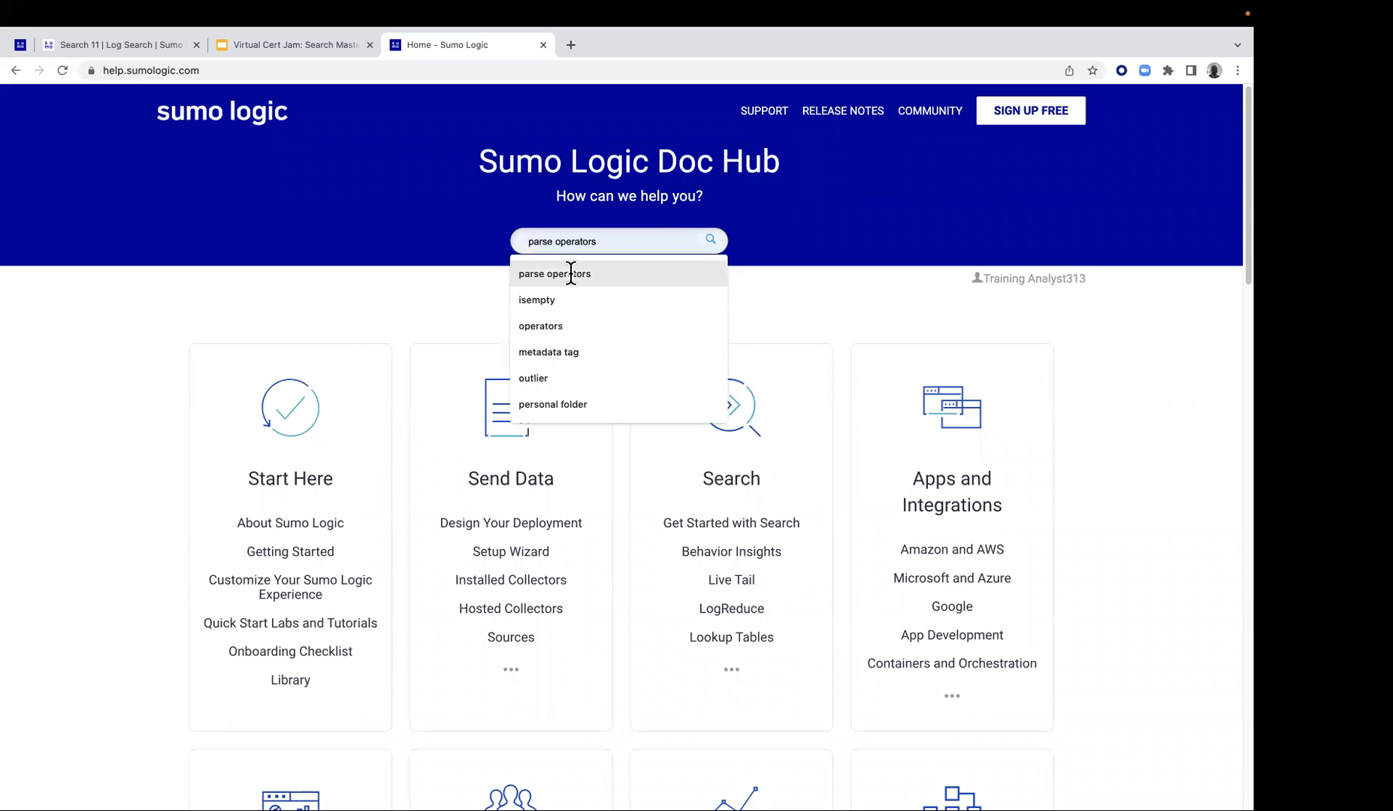
pyautogui.click(571, 274)
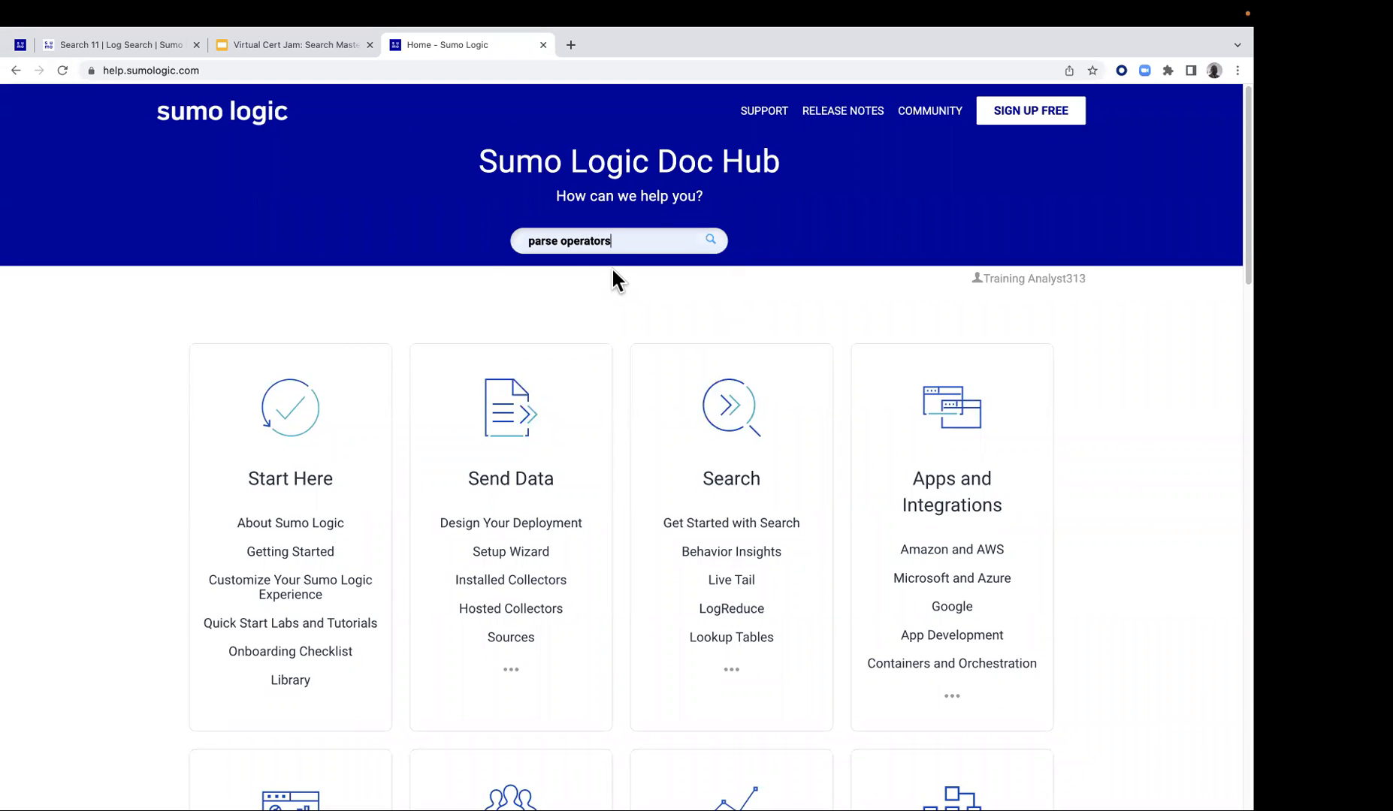
pyautogui.press('Return')
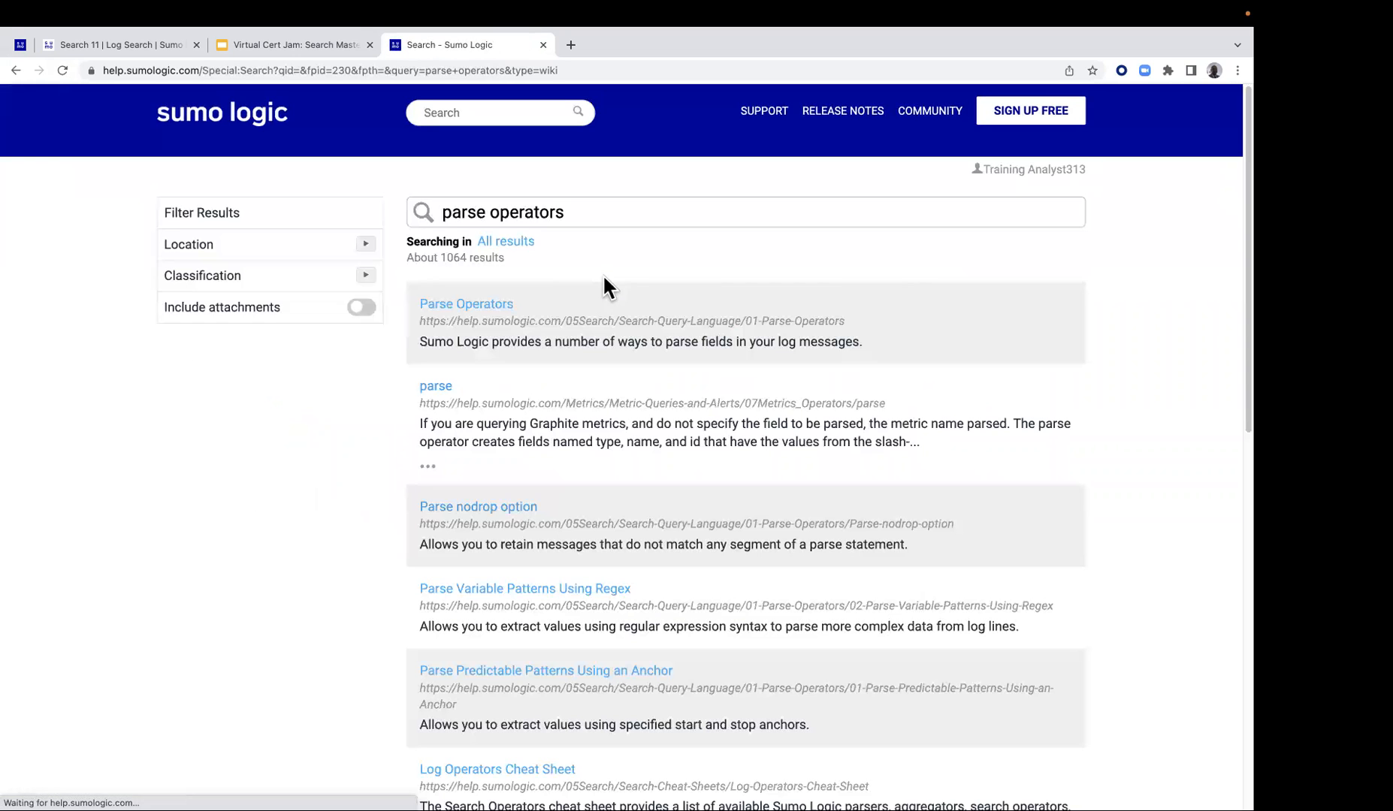
# Open the Parse Operators article, examine its list of parsing topics and select the page's web address
pyautogui.click(499, 310)
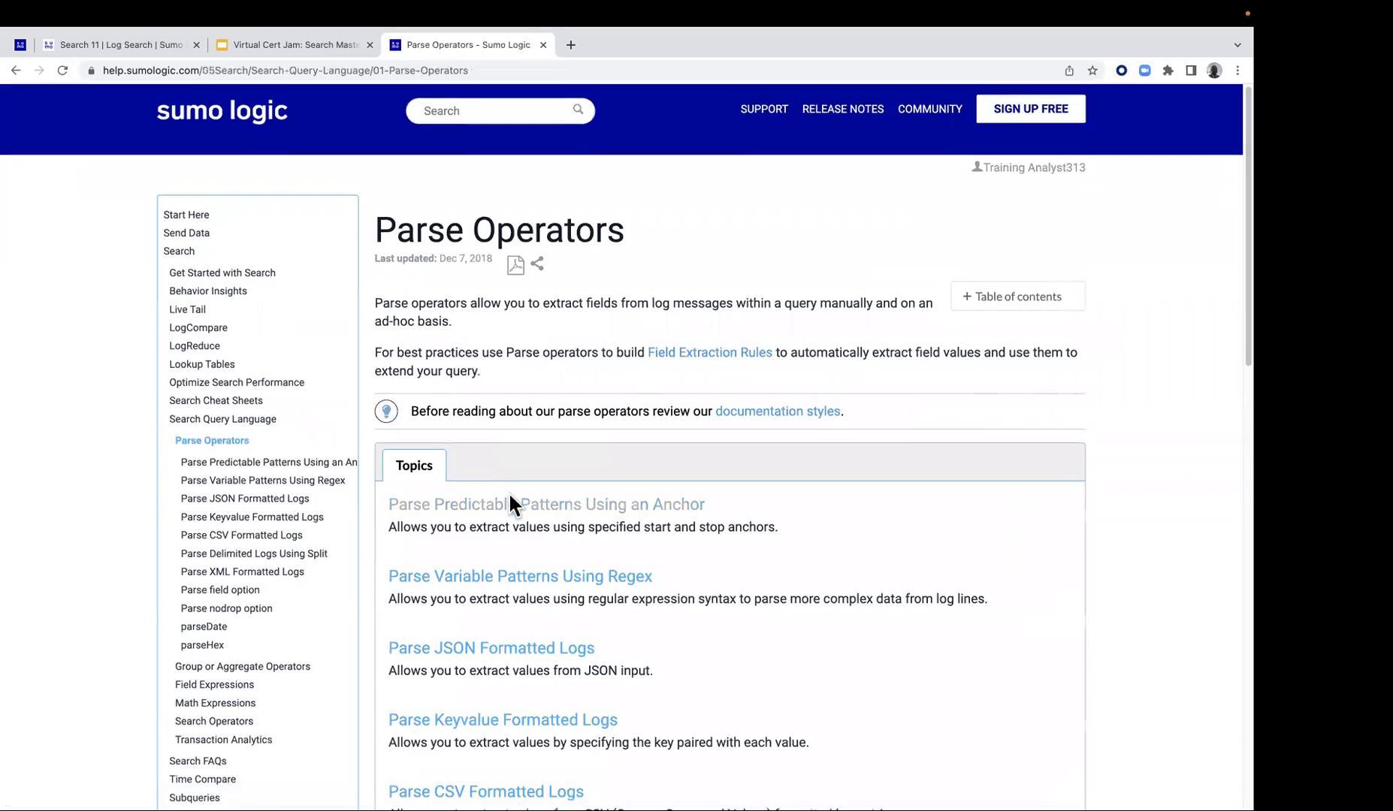
pyautogui.scroll(-3, 534, 518)
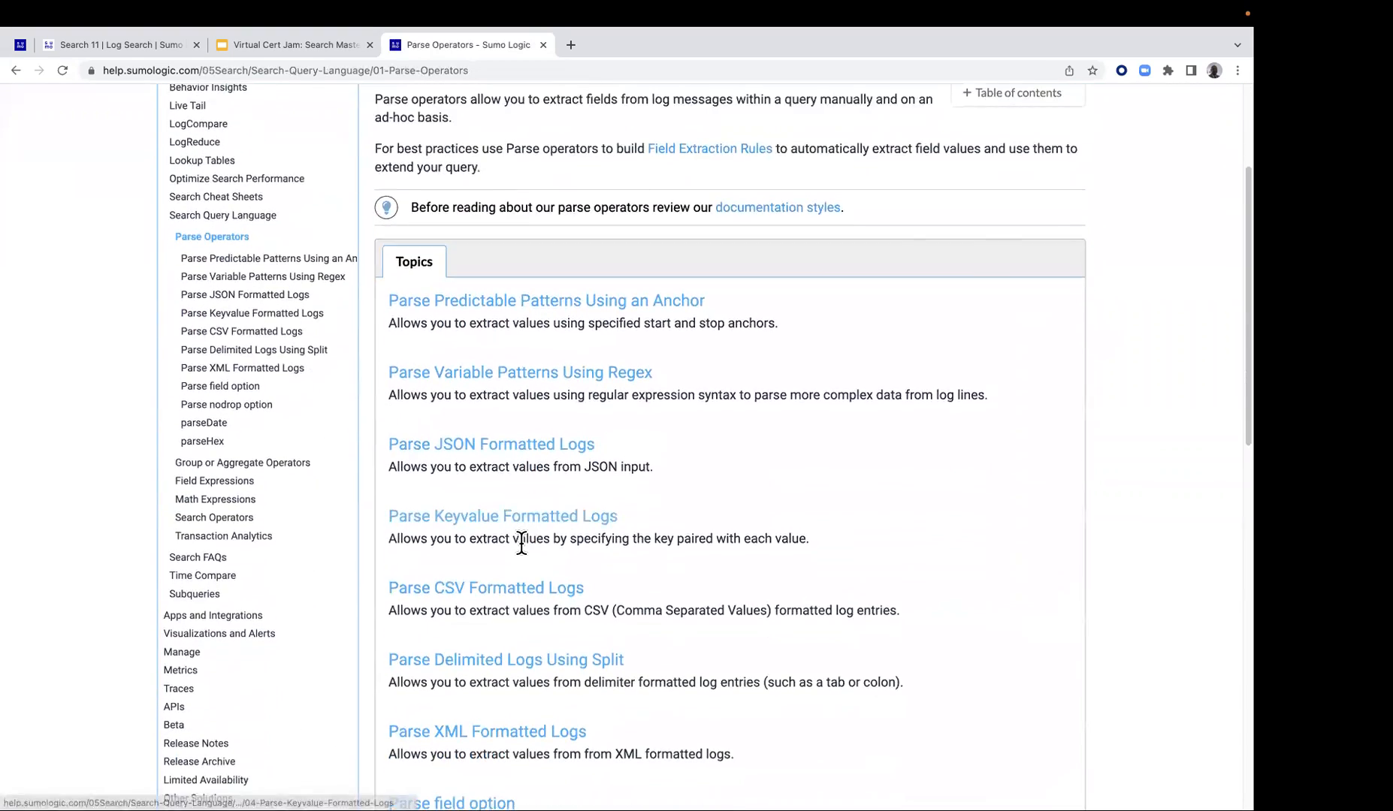
pyautogui.scroll(-3, 521, 541)
pyautogui.scroll(-1, 525, 405)
pyautogui.scroll(-1, 507, 473)
pyautogui.click(483, 73)
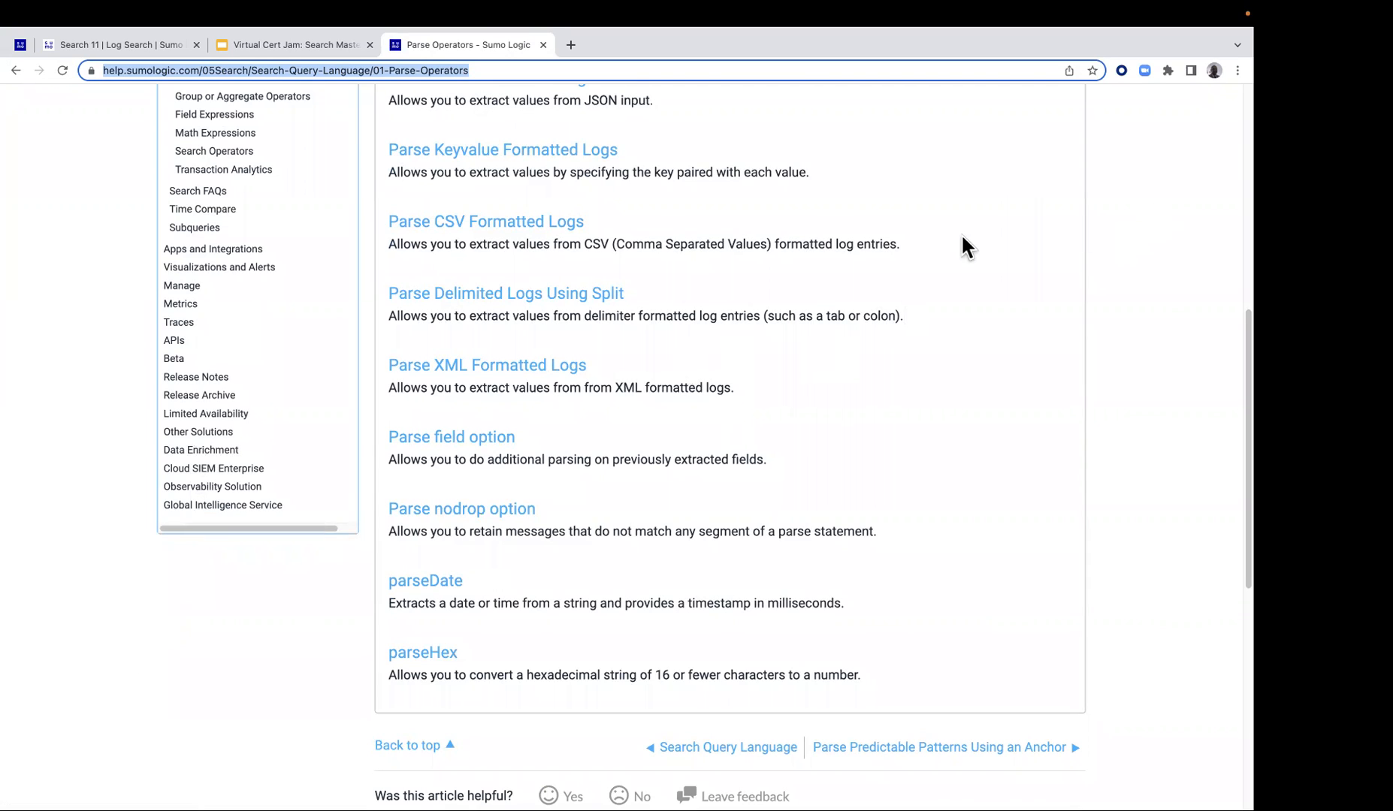
# Go back to the Lab 3 guide and examine how step 7 parses the email field into users and domain
pyautogui.click(129, 47)
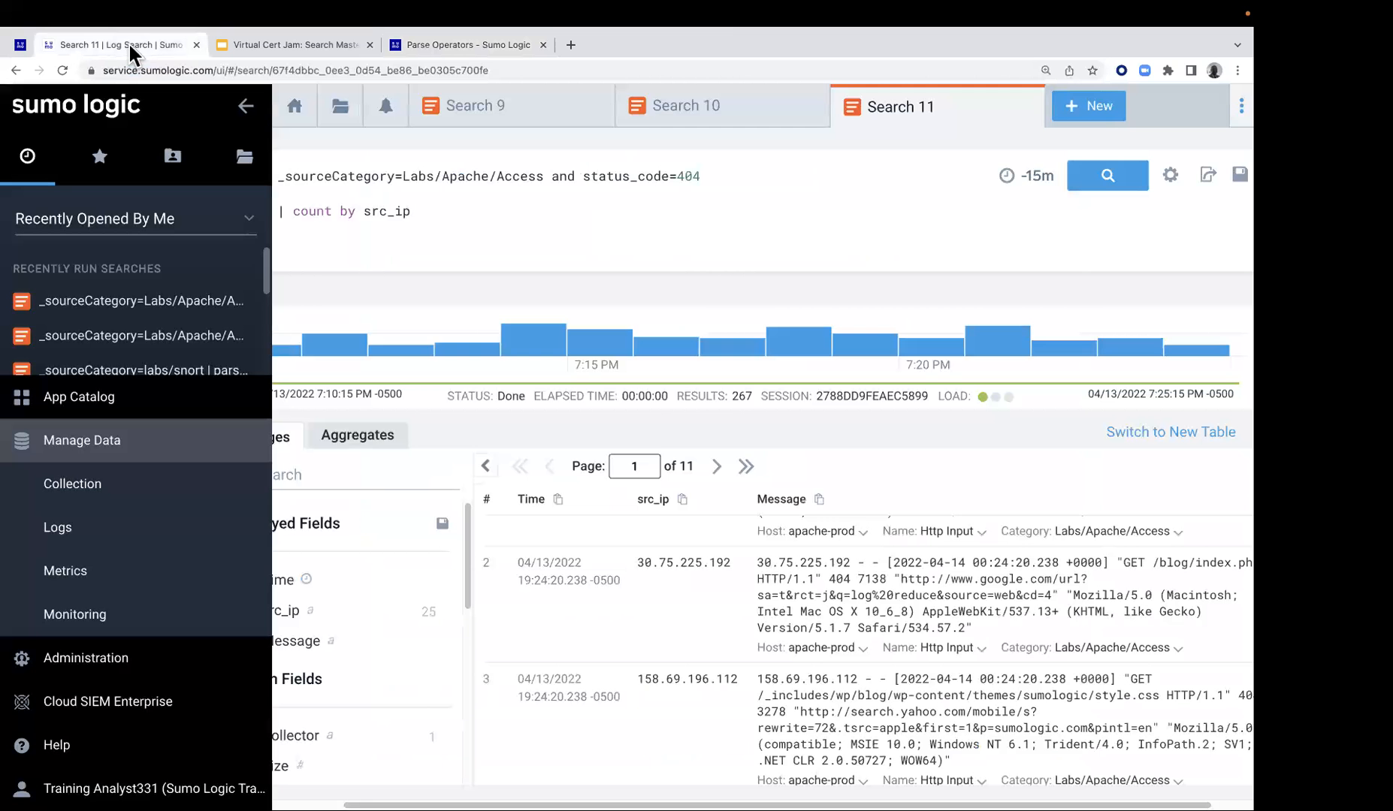
pyautogui.click(20, 45)
pyautogui.scroll(-1, 481, 594)
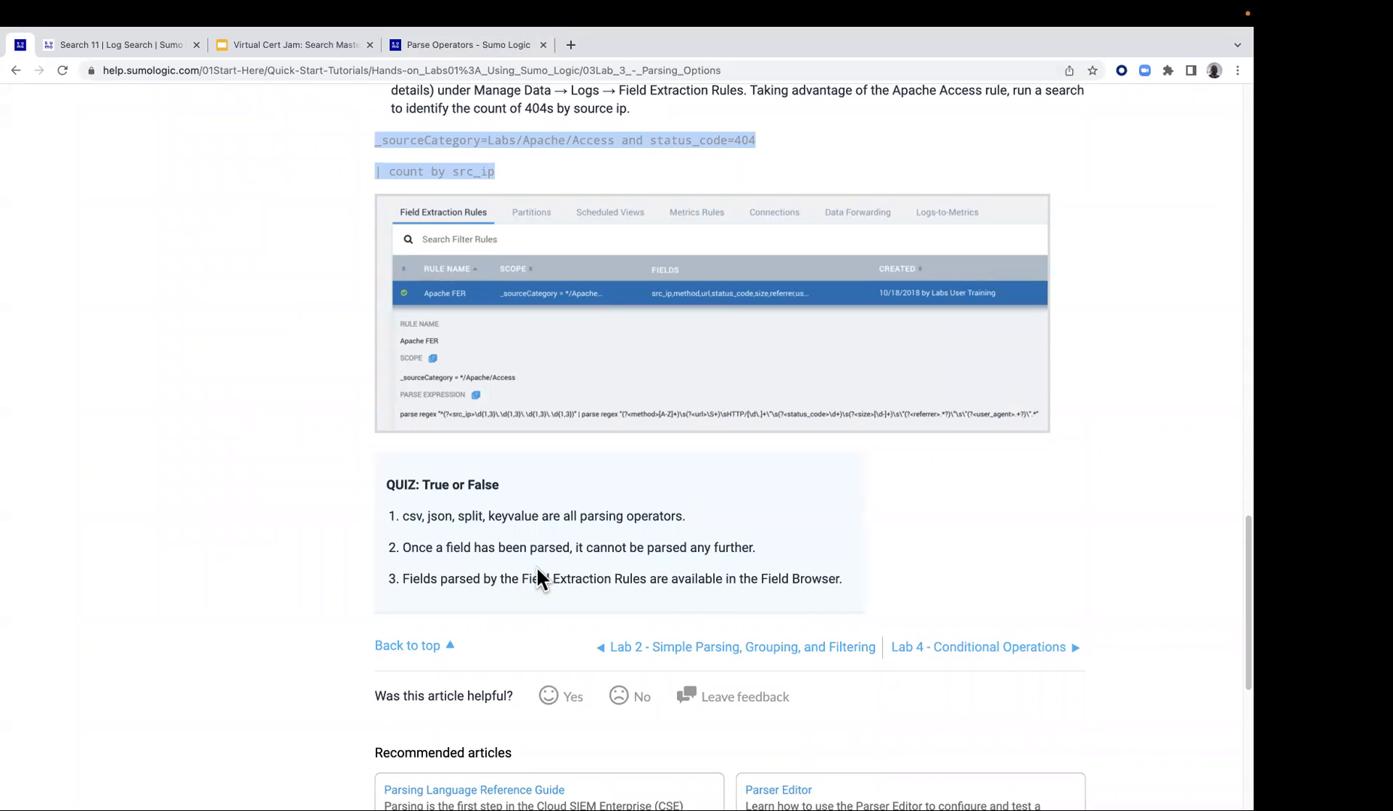
pyautogui.scroll(7, 538, 565)
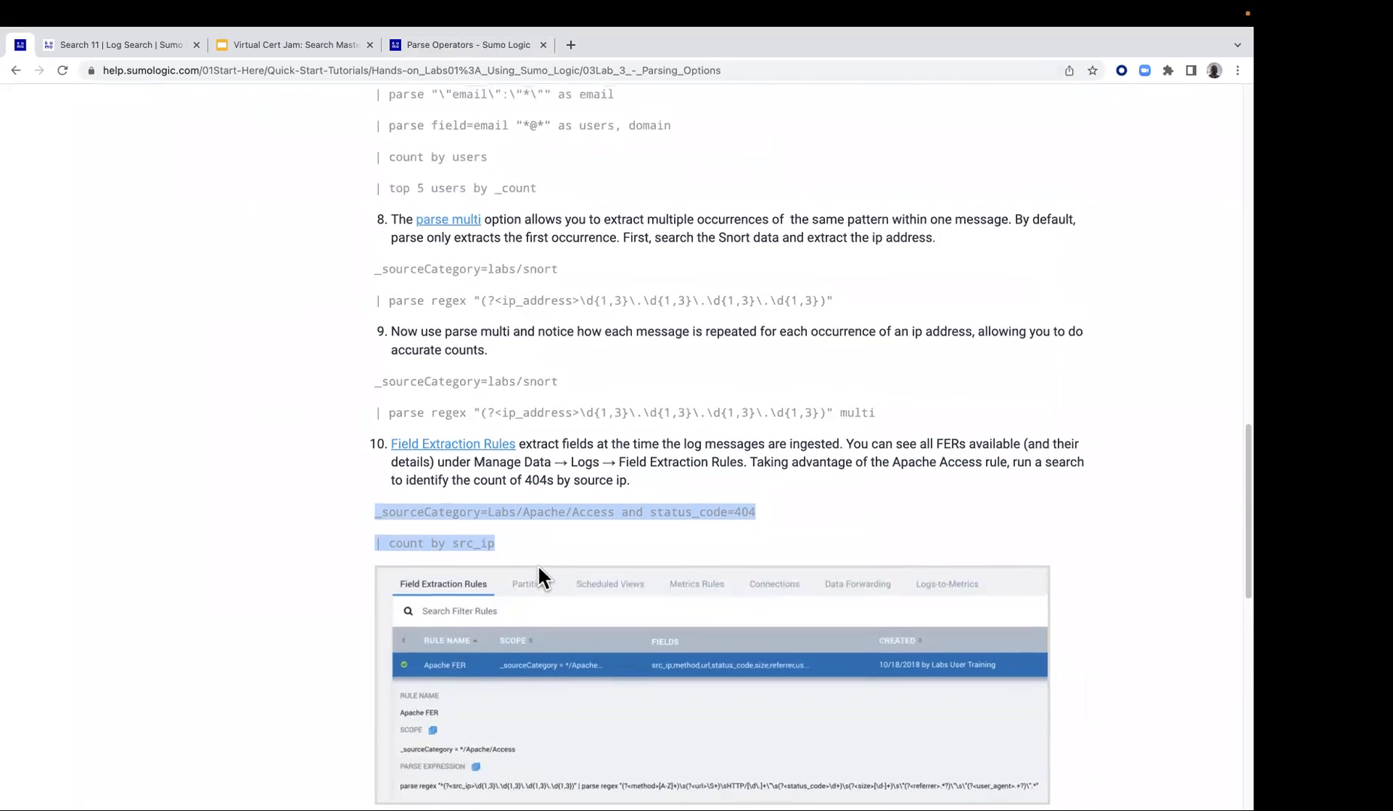
pyautogui.scroll(3, 540, 574)
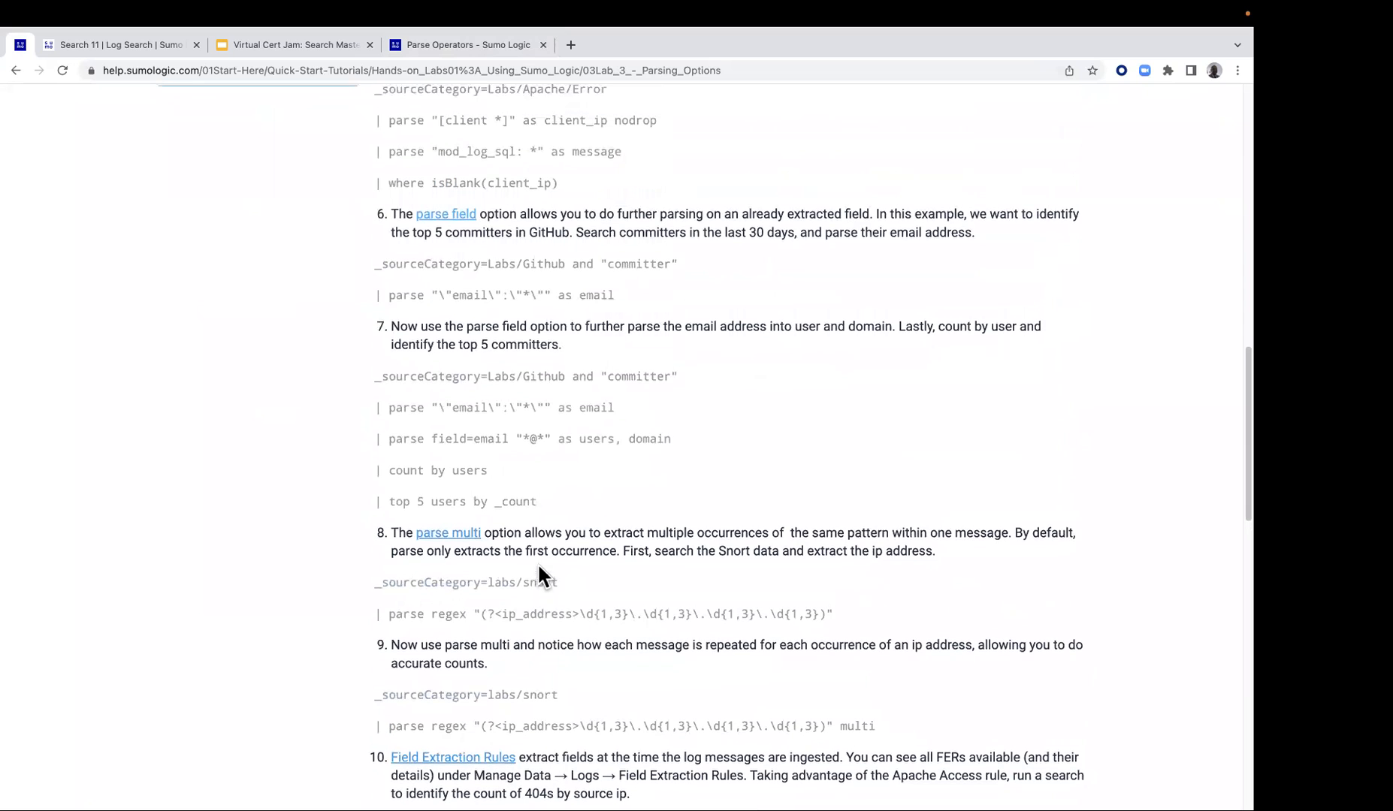
pyautogui.moveTo(390, 408); pyautogui.dragTo(605, 407)
pyautogui.click(395, 440)
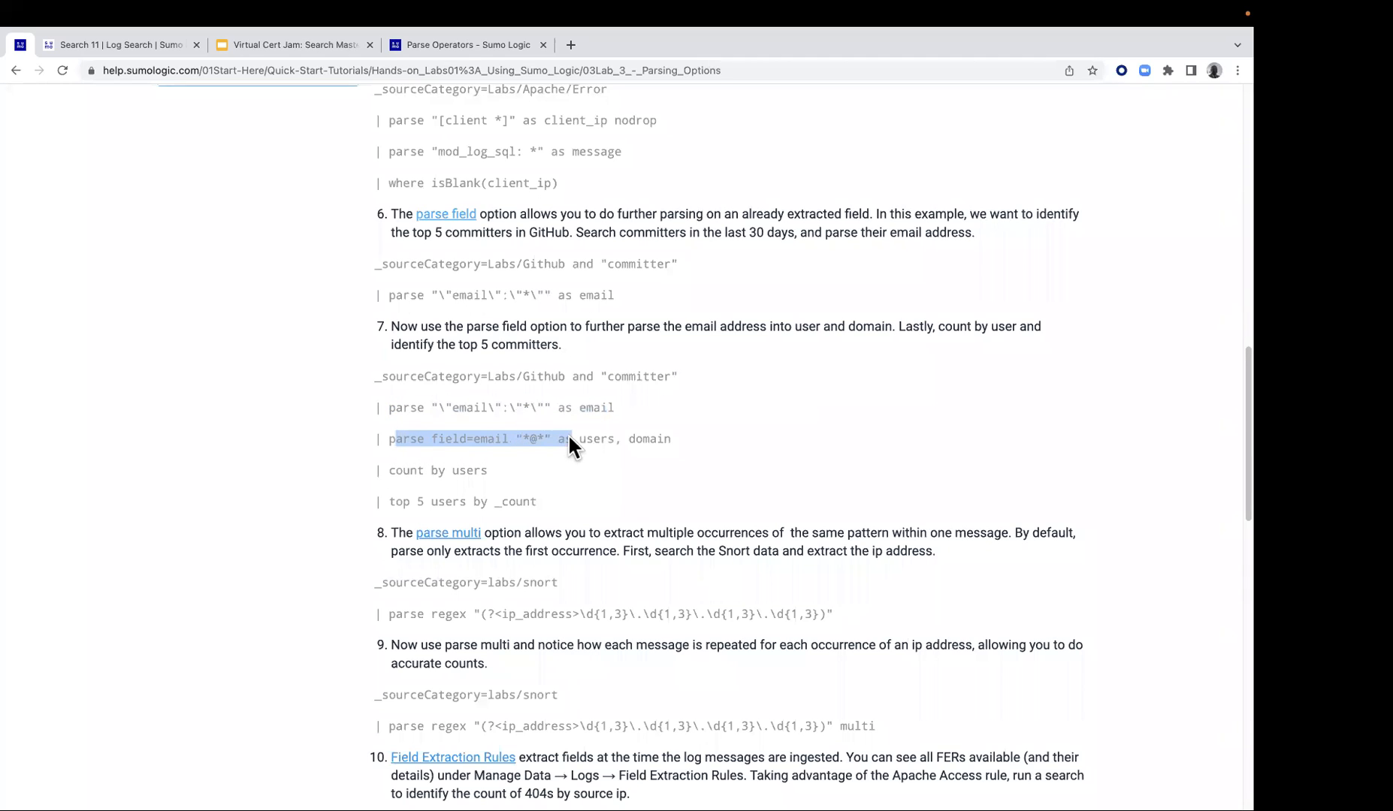
pyautogui.click(546, 464)
# Read the Lab 3 quiz statement about Field Extraction Rules fields in the Field Browser
pyautogui.scroll(-1, 510, 457)
pyautogui.scroll(-5, 511, 462)
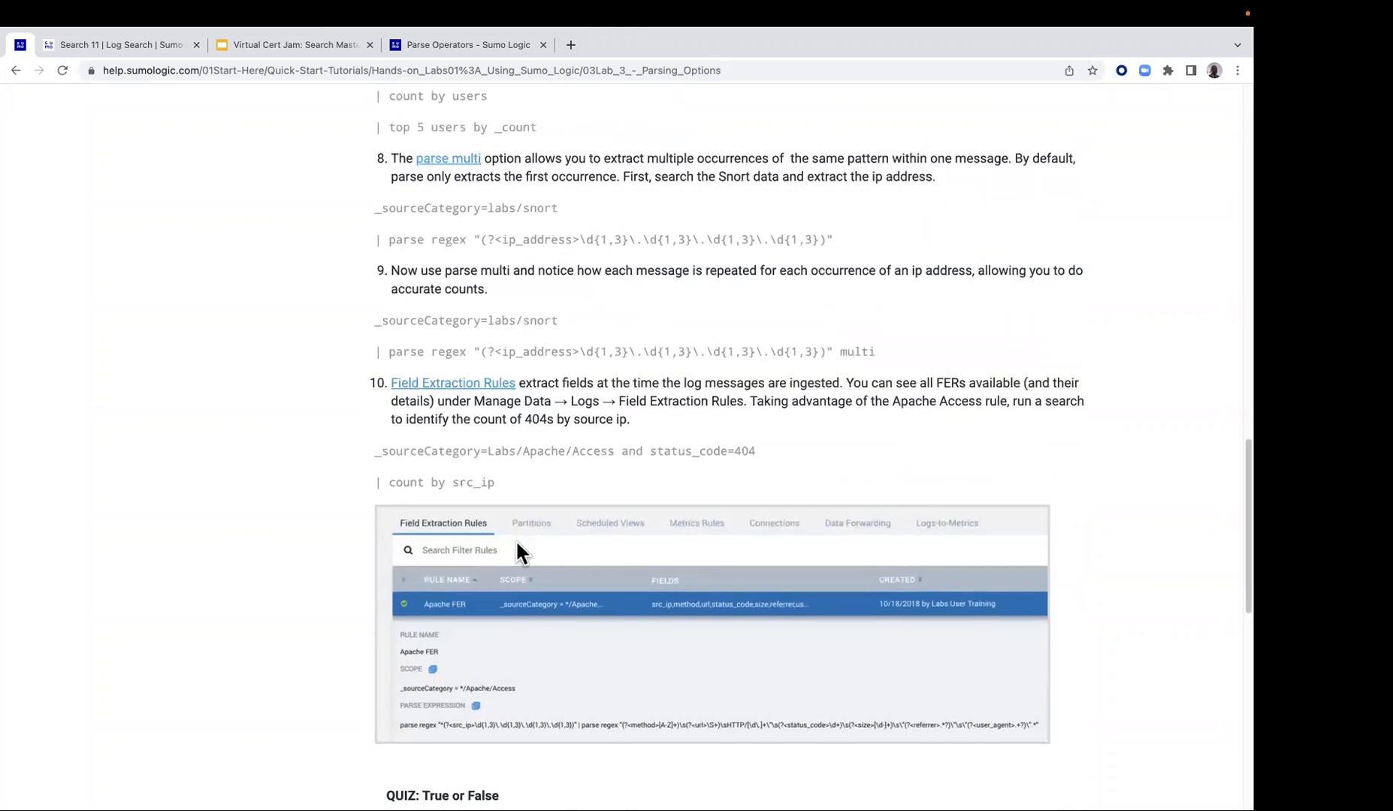
pyautogui.scroll(-3, 516, 544)
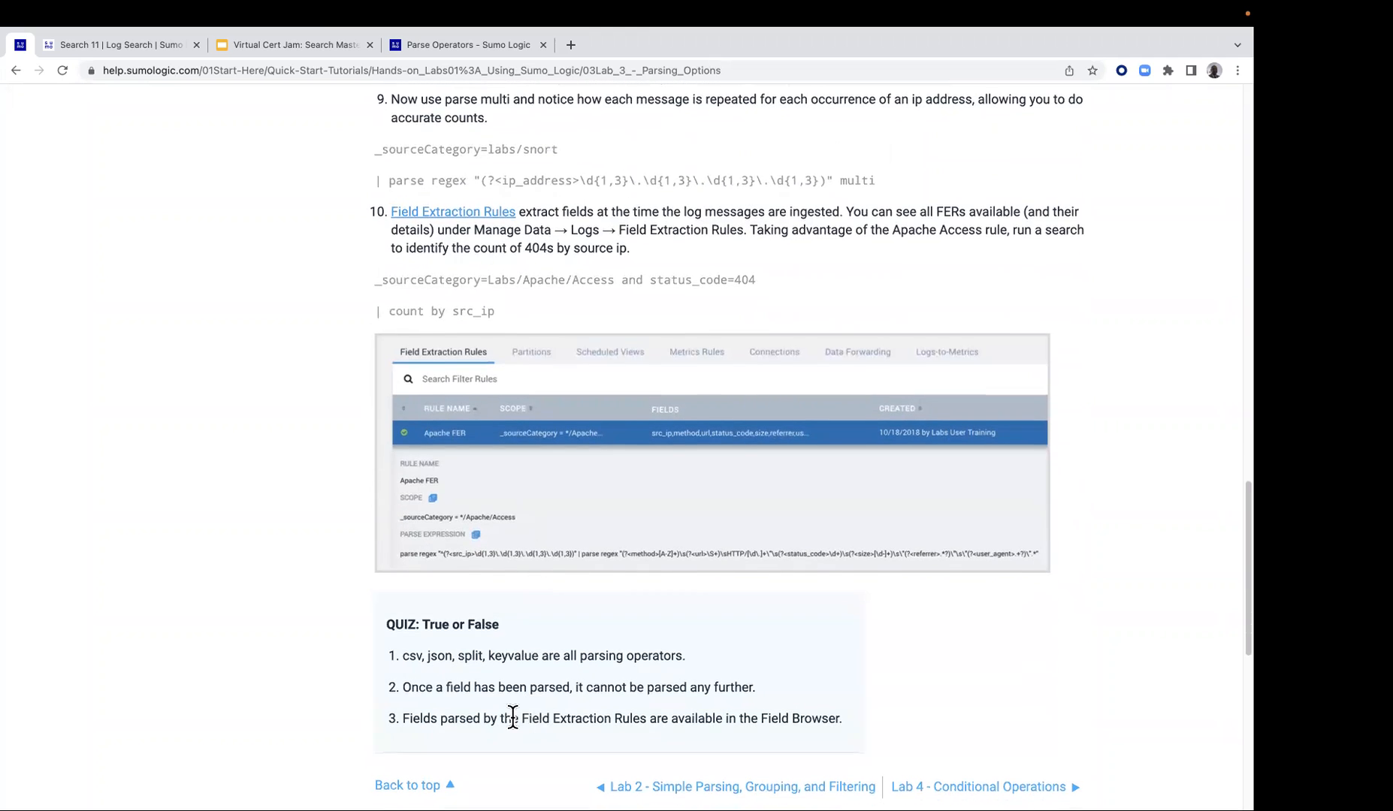
pyautogui.scroll(-1, 462, 719)
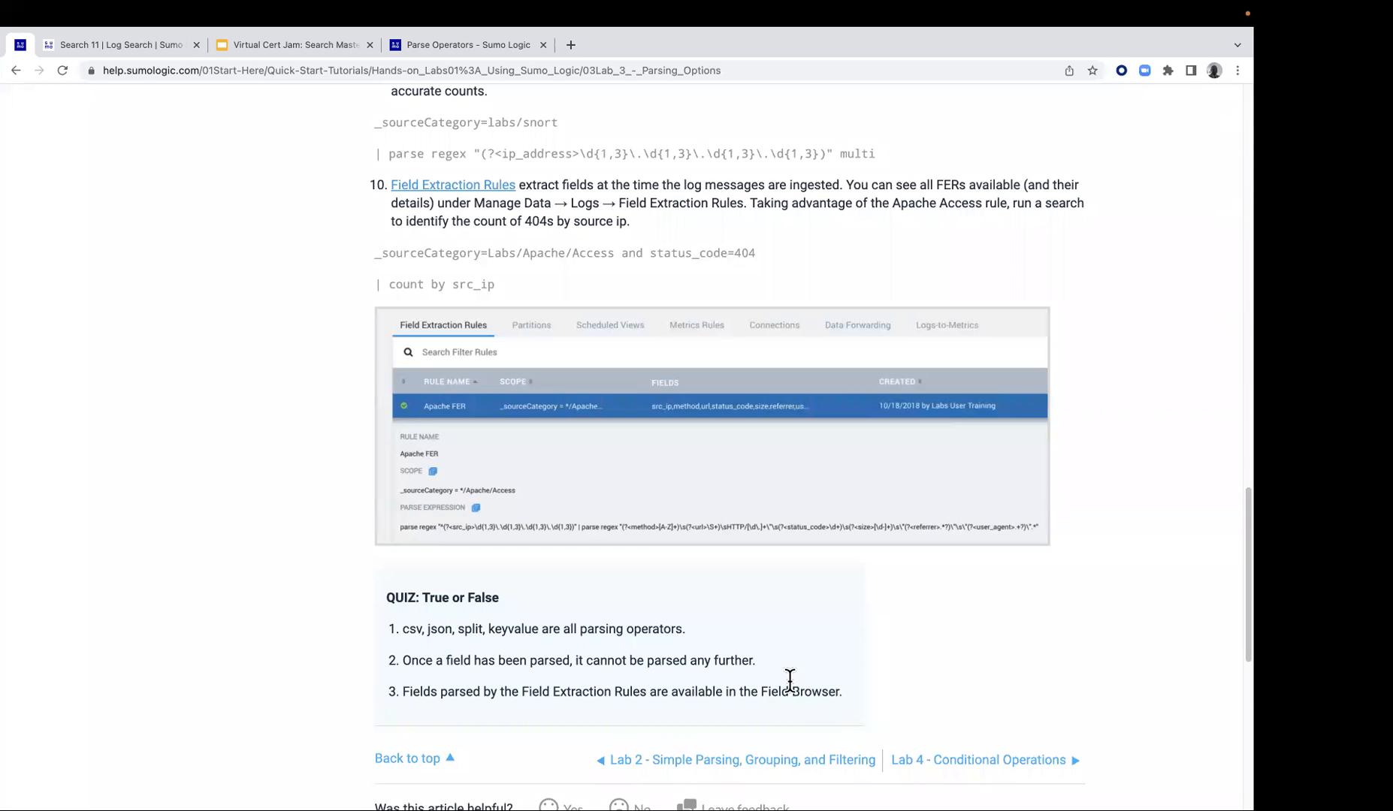
pyautogui.scroll(-3, 759, 676)
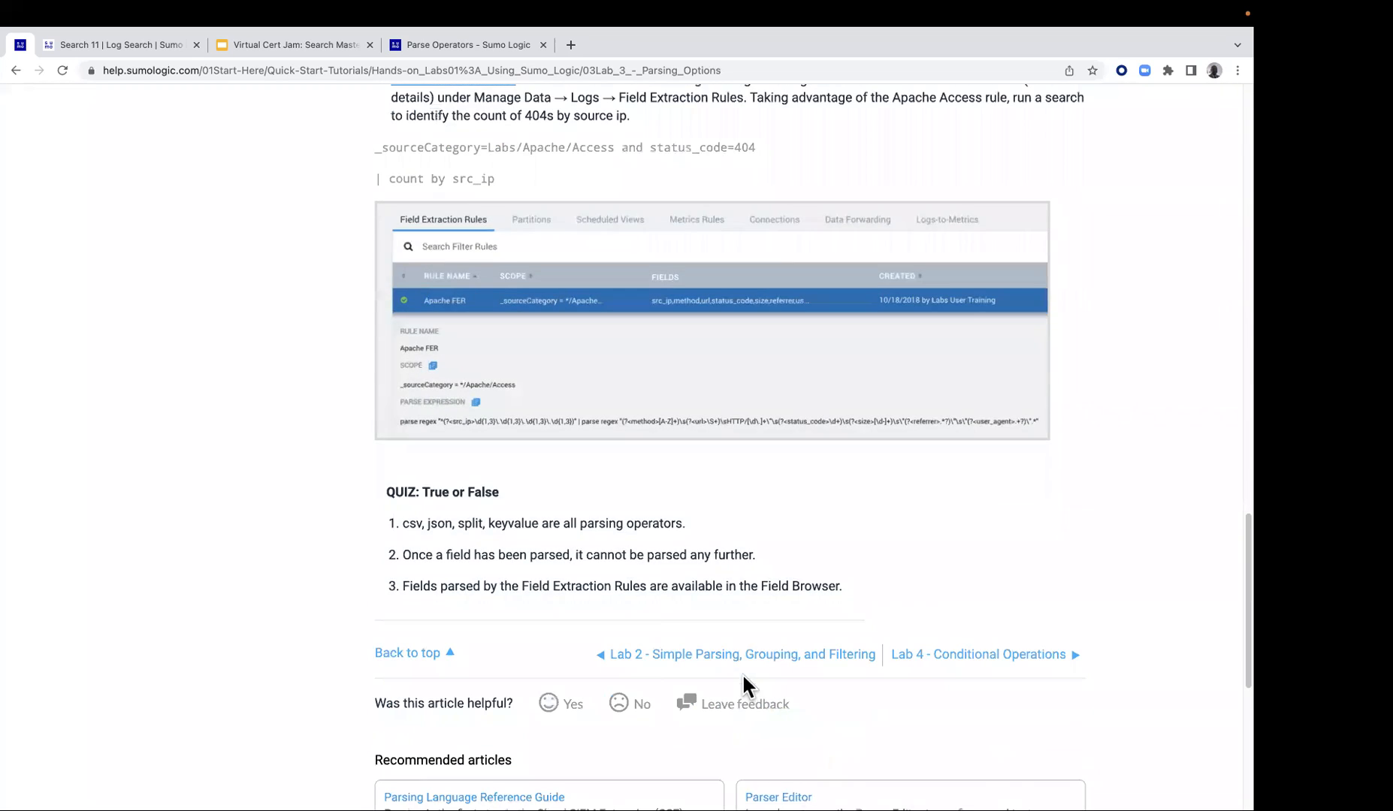
# Run a Google timer for 5 minutes in a new browser tab and close that tab once it ends
pyautogui.click(570, 45)
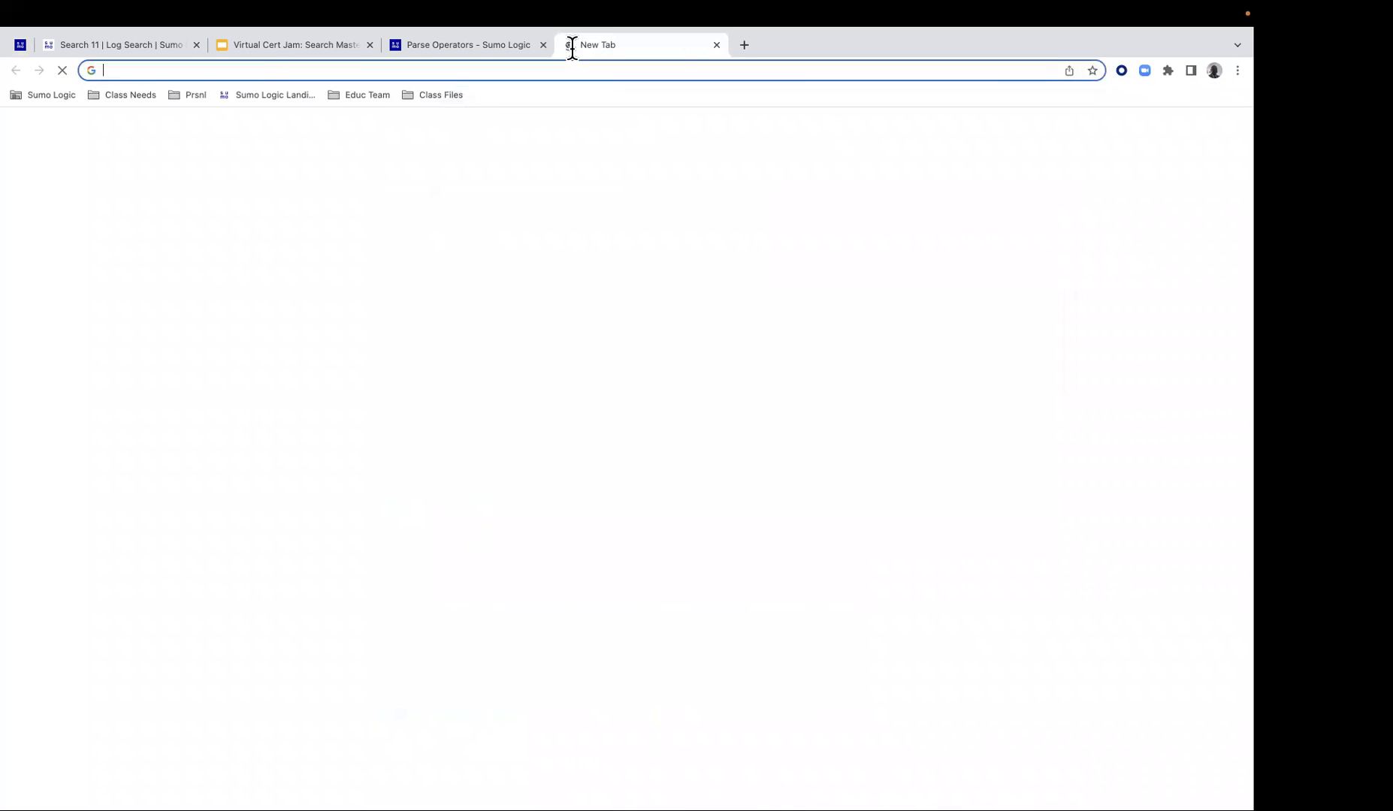
pyautogui.click(259, 67)
pyautogui.write('timer 5 minutes')
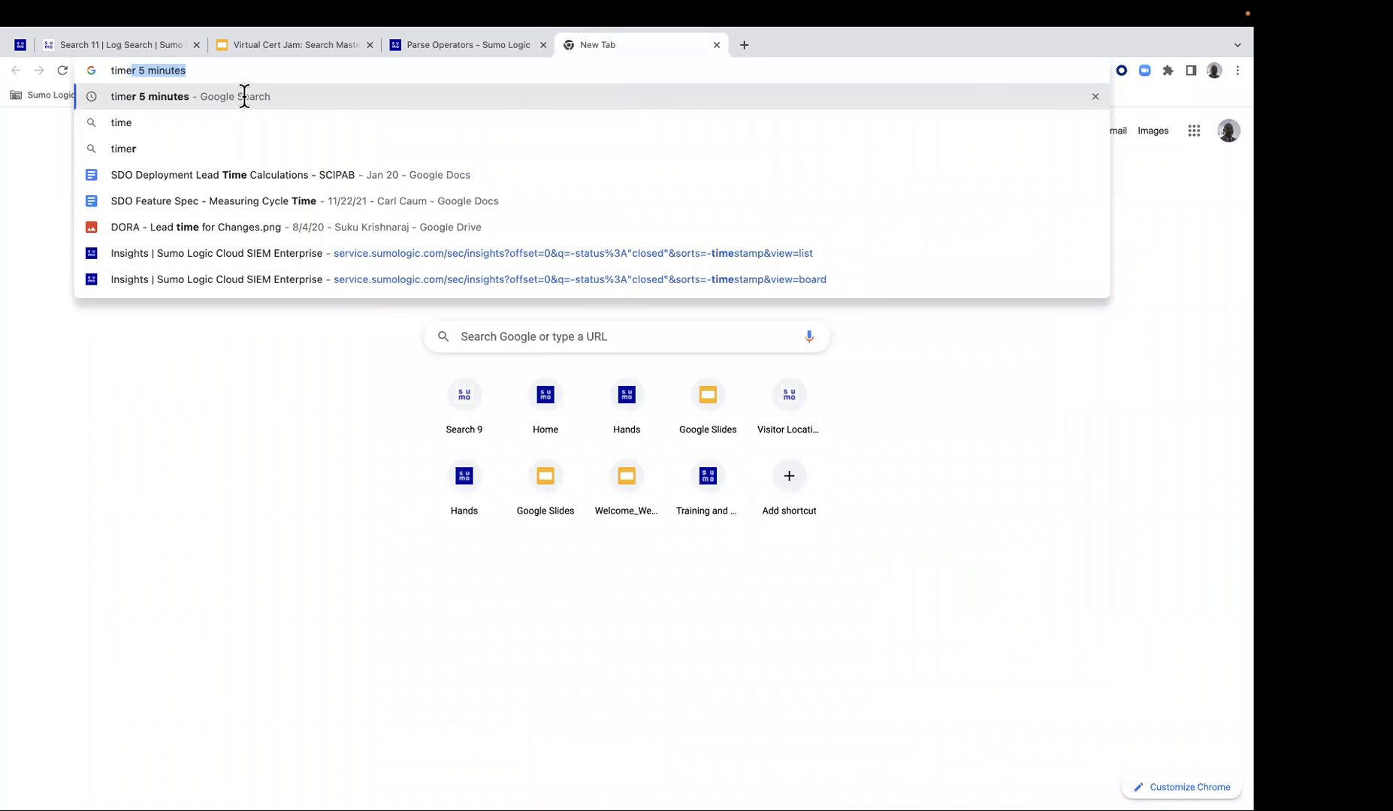
pyautogui.click(244, 96)
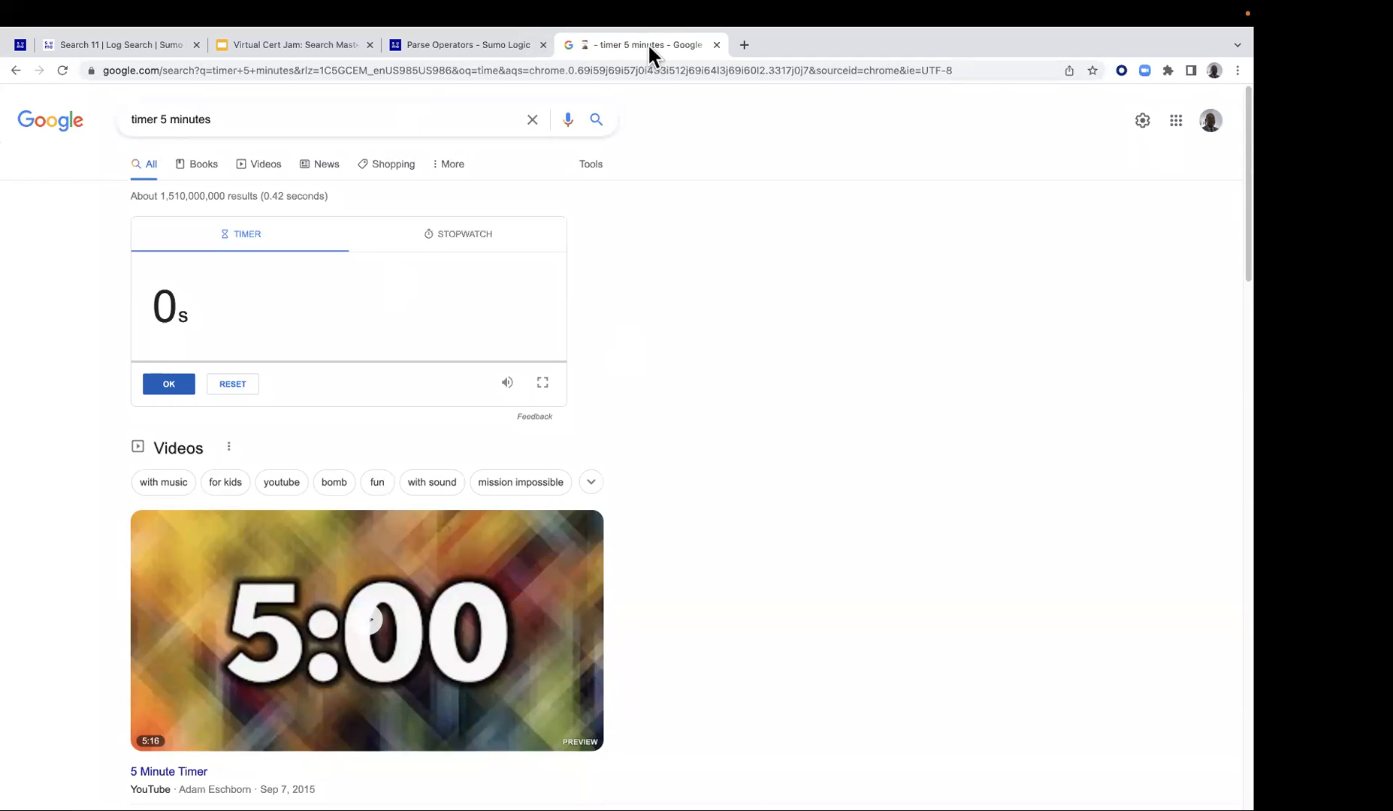
pyautogui.click(715, 45)
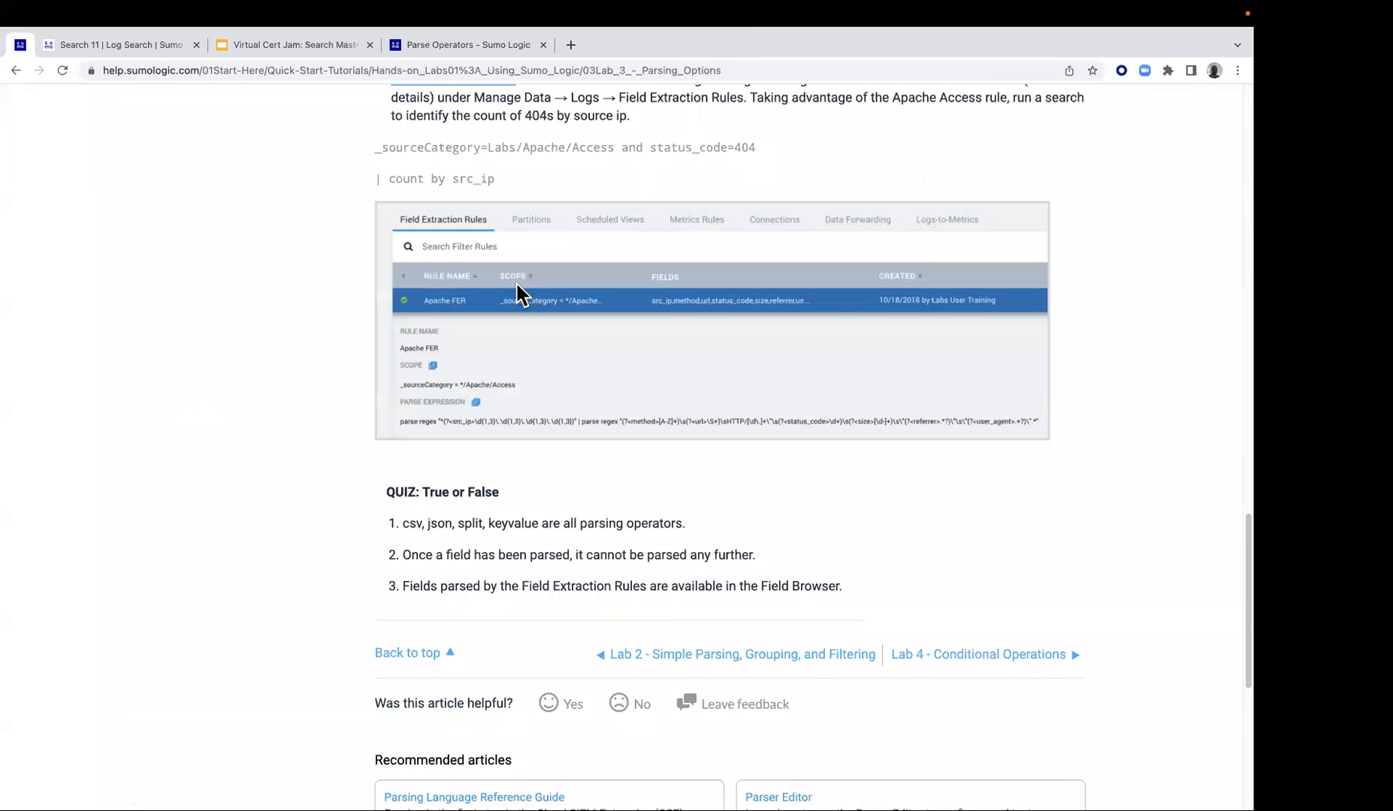
# Move on from the Lab 3 guide to Lab 4 - Conditional Operations
pyautogui.scroll(5, 509, 314)
pyautogui.scroll(-6, 510, 318)
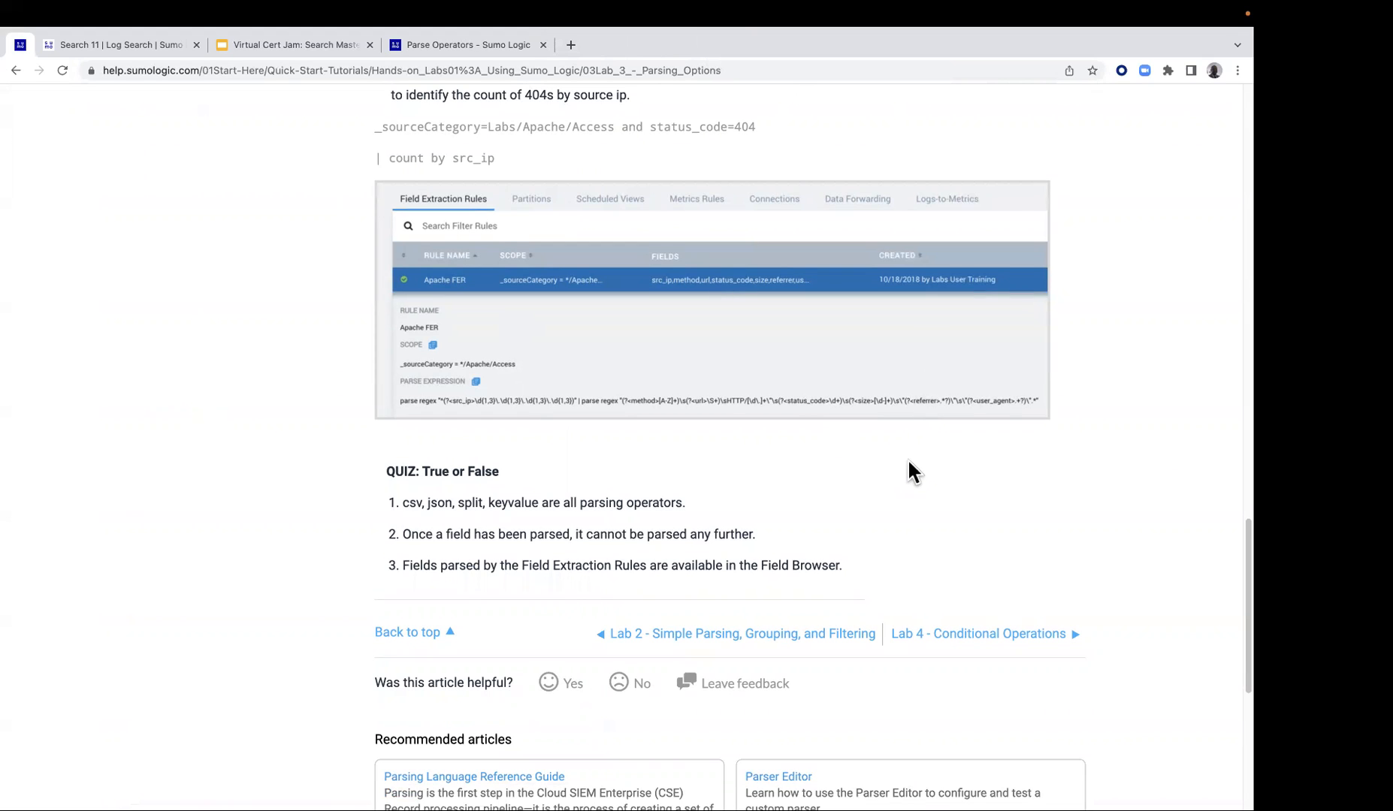
pyautogui.click(1037, 637)
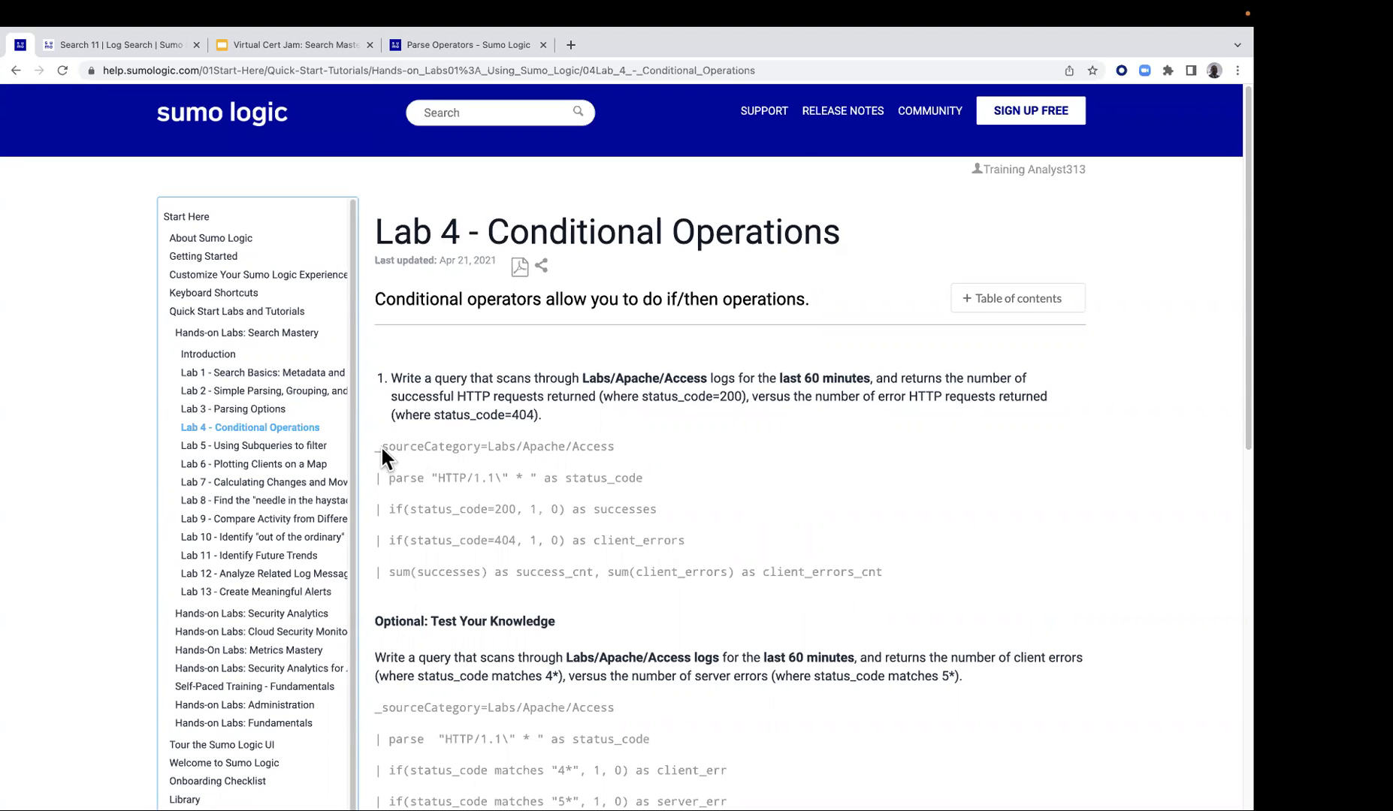
# Copy the first Lab 4 query, which sums status 200 successes and 404 client errors, and switch to the log search
pyautogui.moveTo(375, 445); pyautogui.dragTo(791, 585)
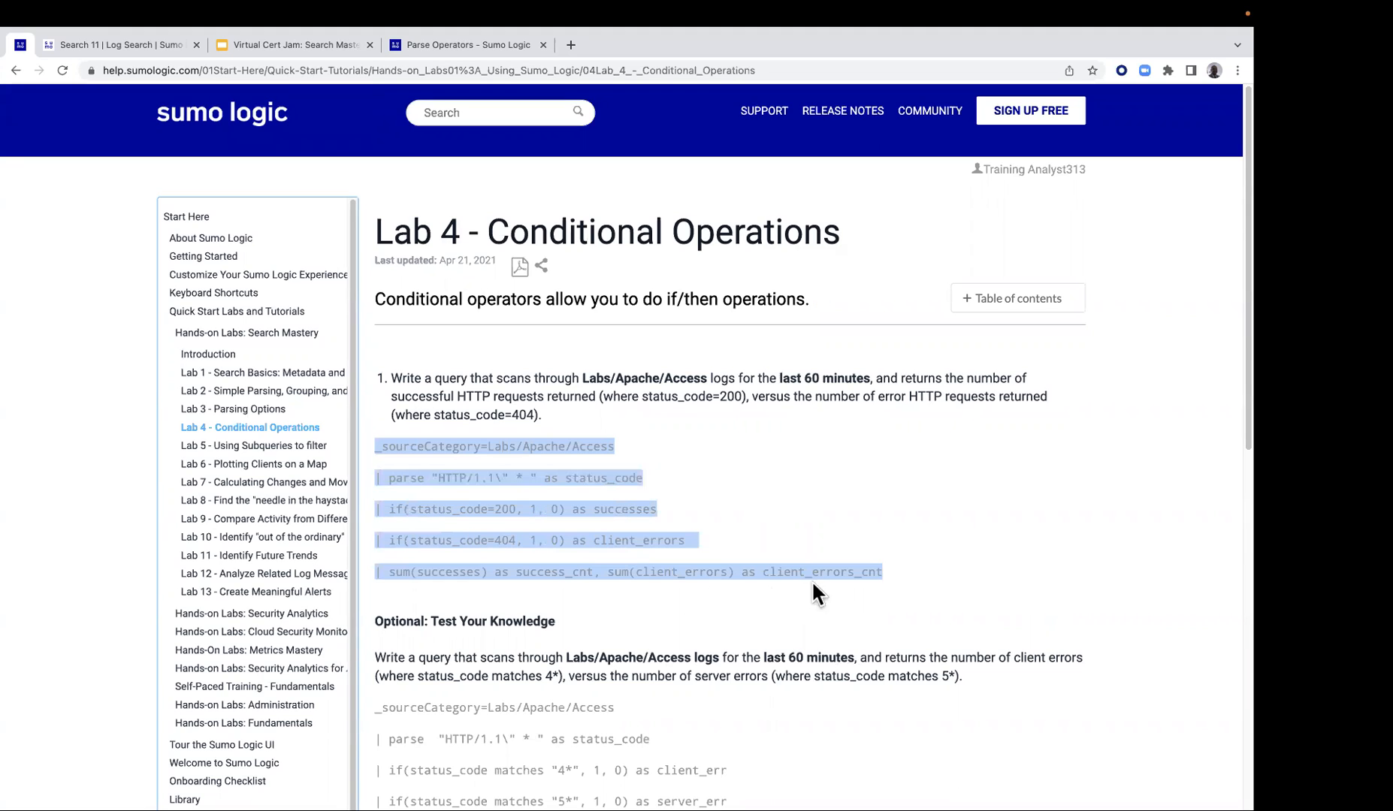
pyautogui.rightClick(837, 575)
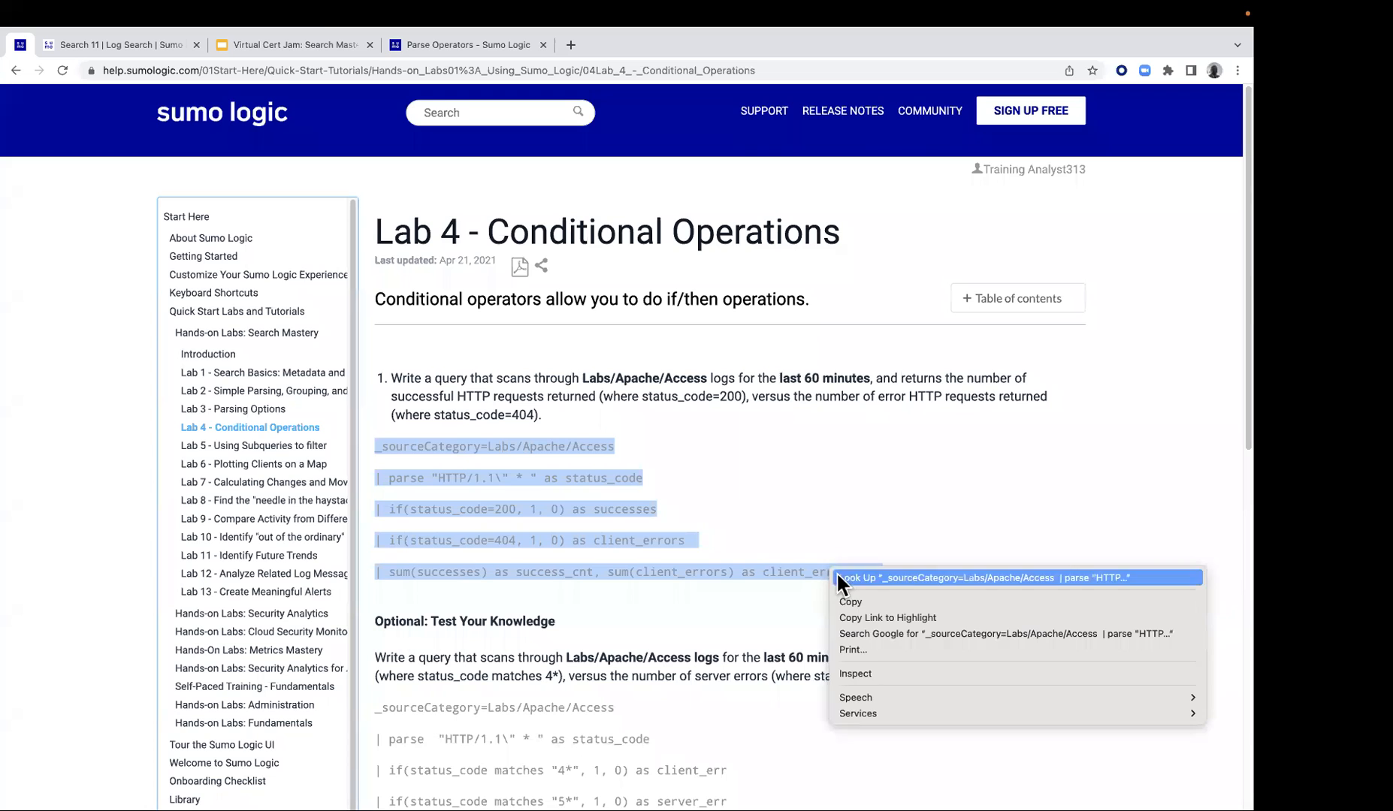
pyautogui.click(844, 604)
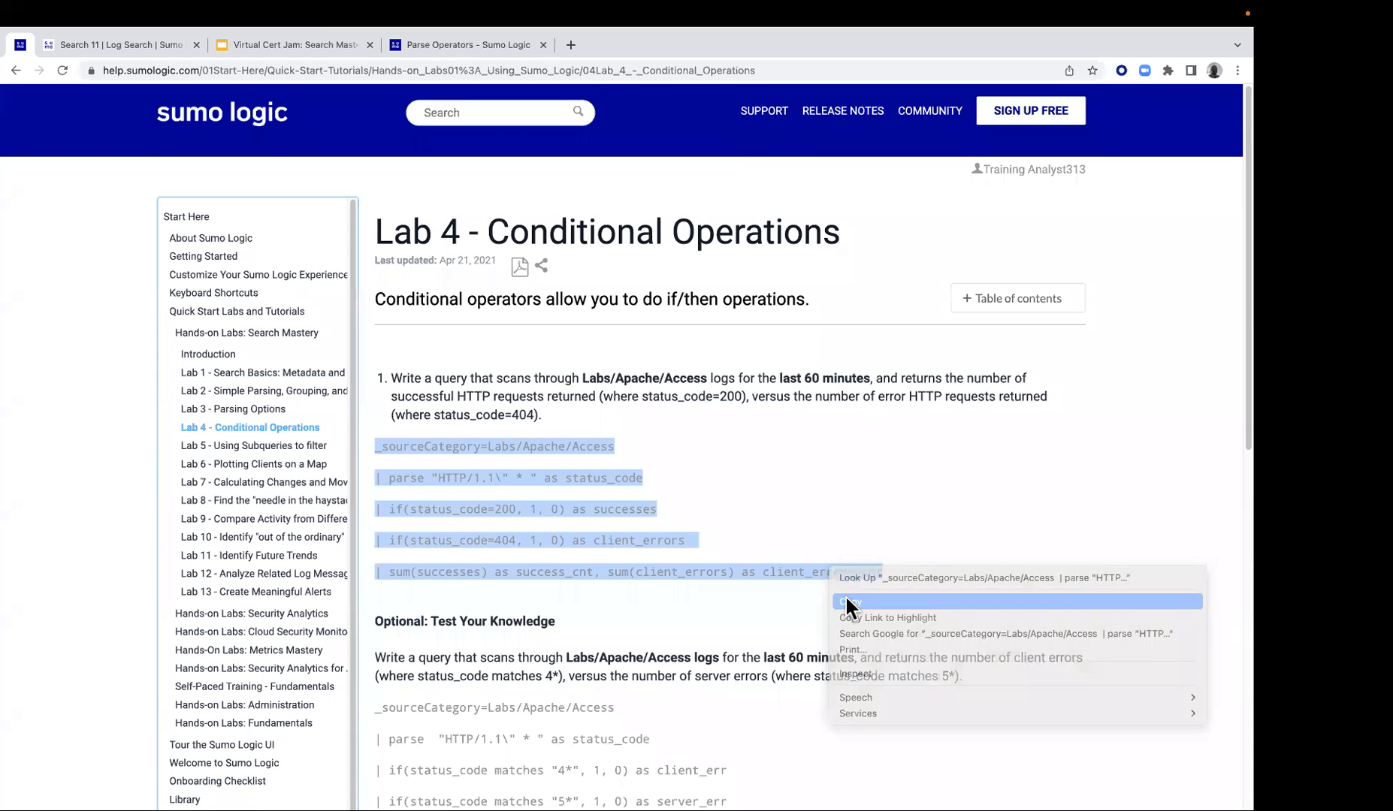
pyautogui.click(136, 43)
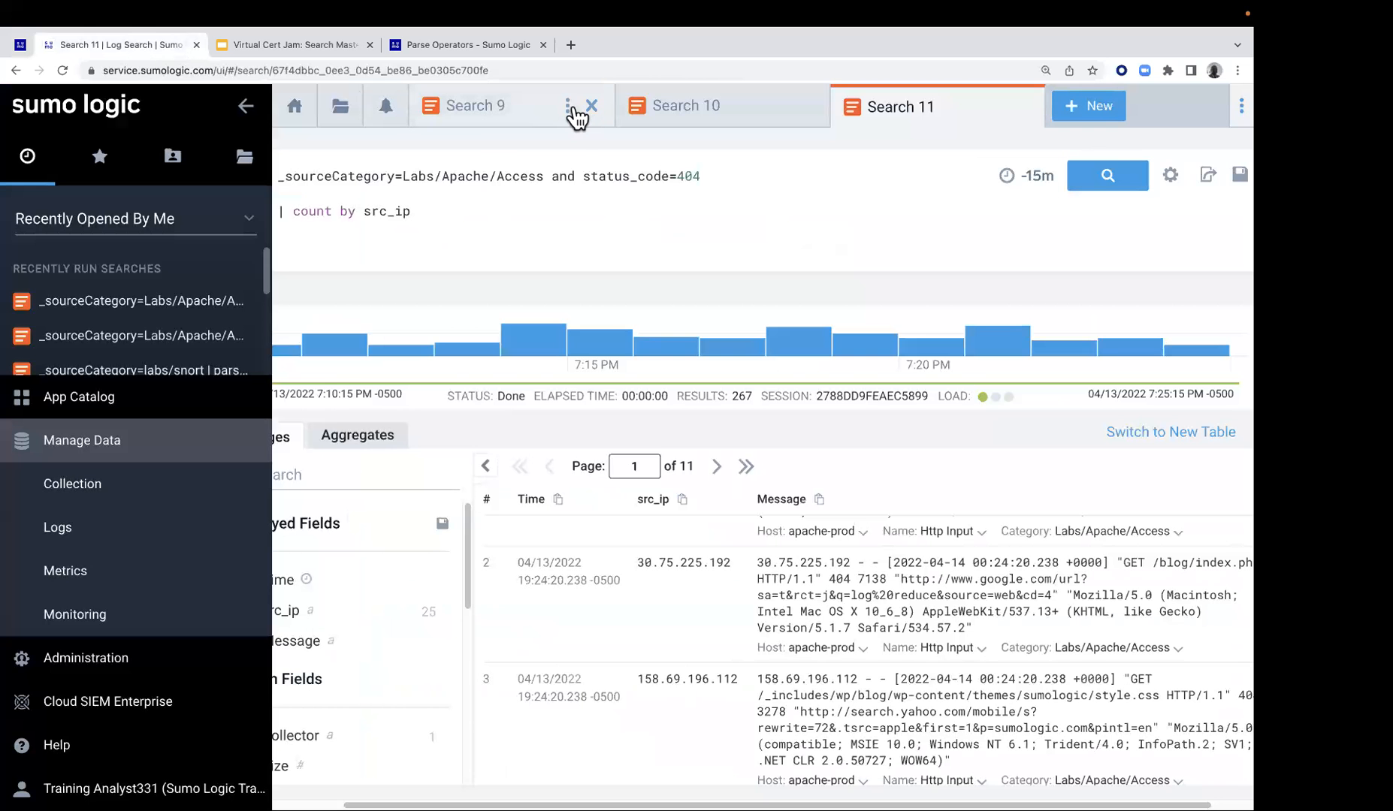
# Close all open search tabs and start a new log search
pyautogui.click(569, 106)
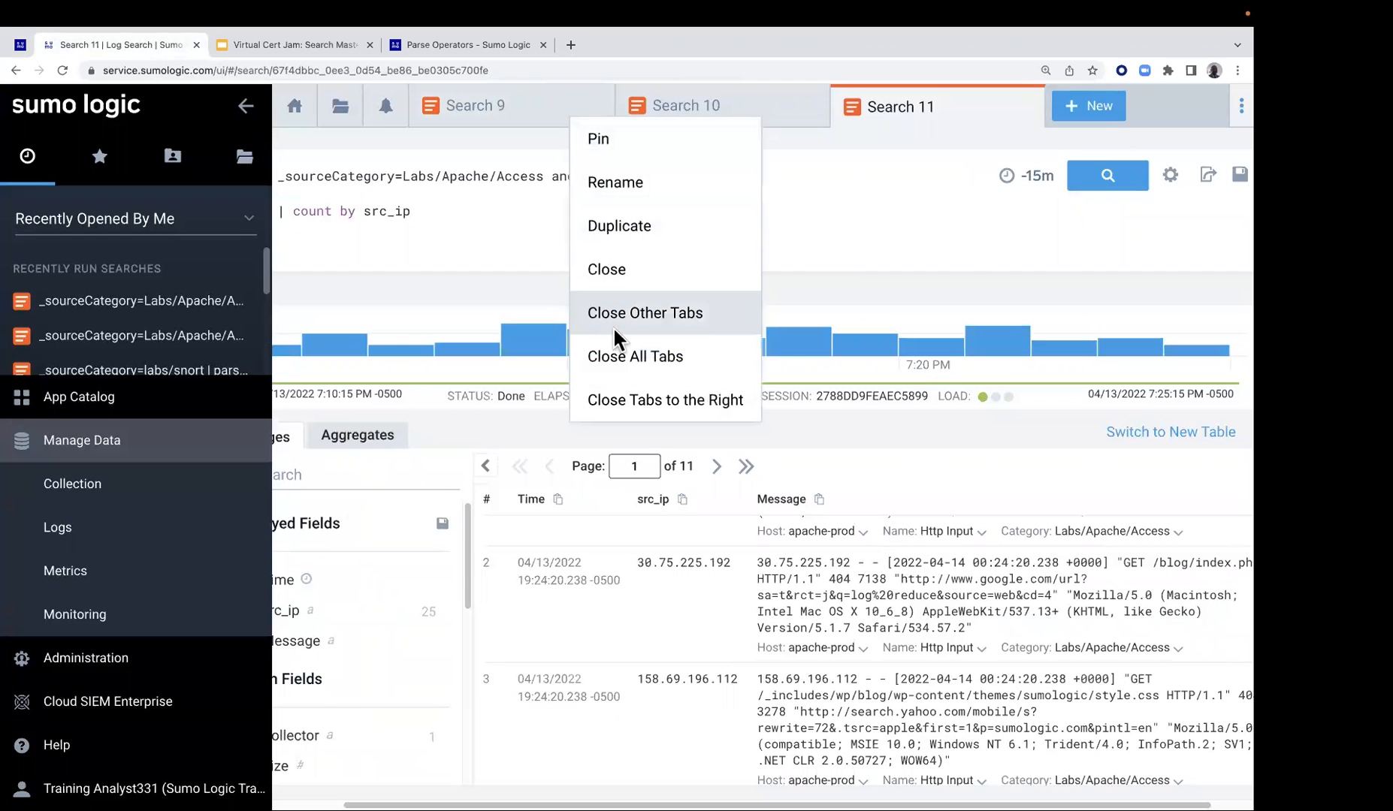
pyautogui.click(617, 352)
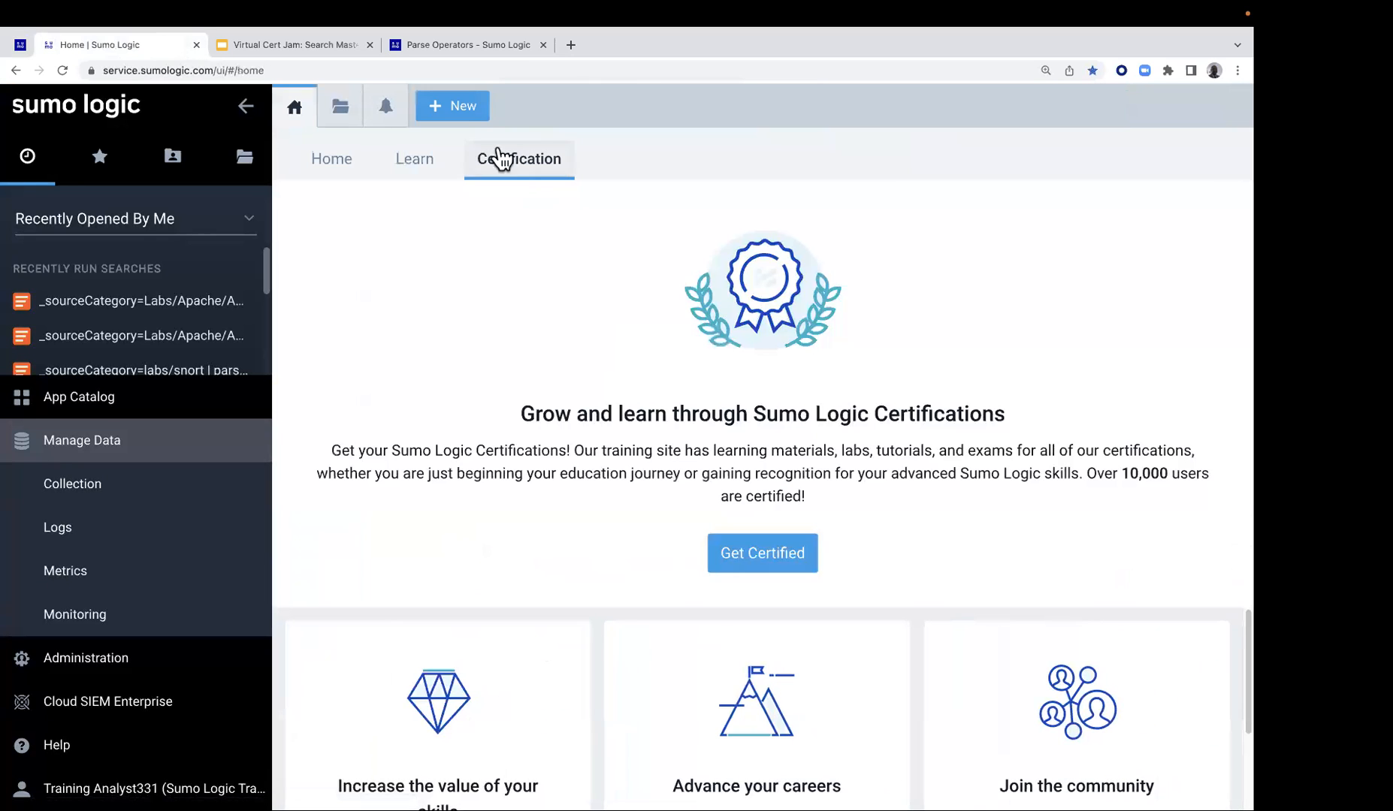
pyautogui.click(466, 105)
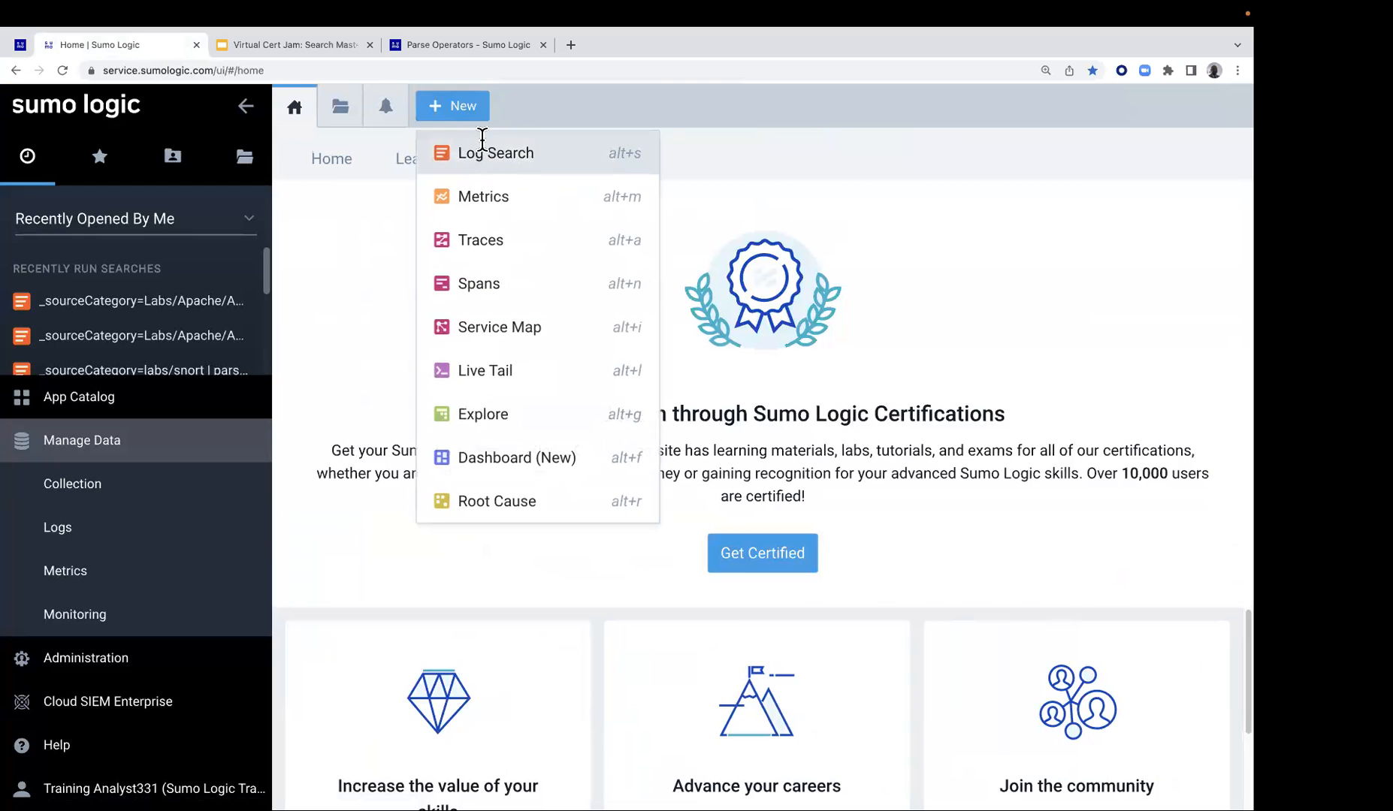
pyautogui.click(483, 141)
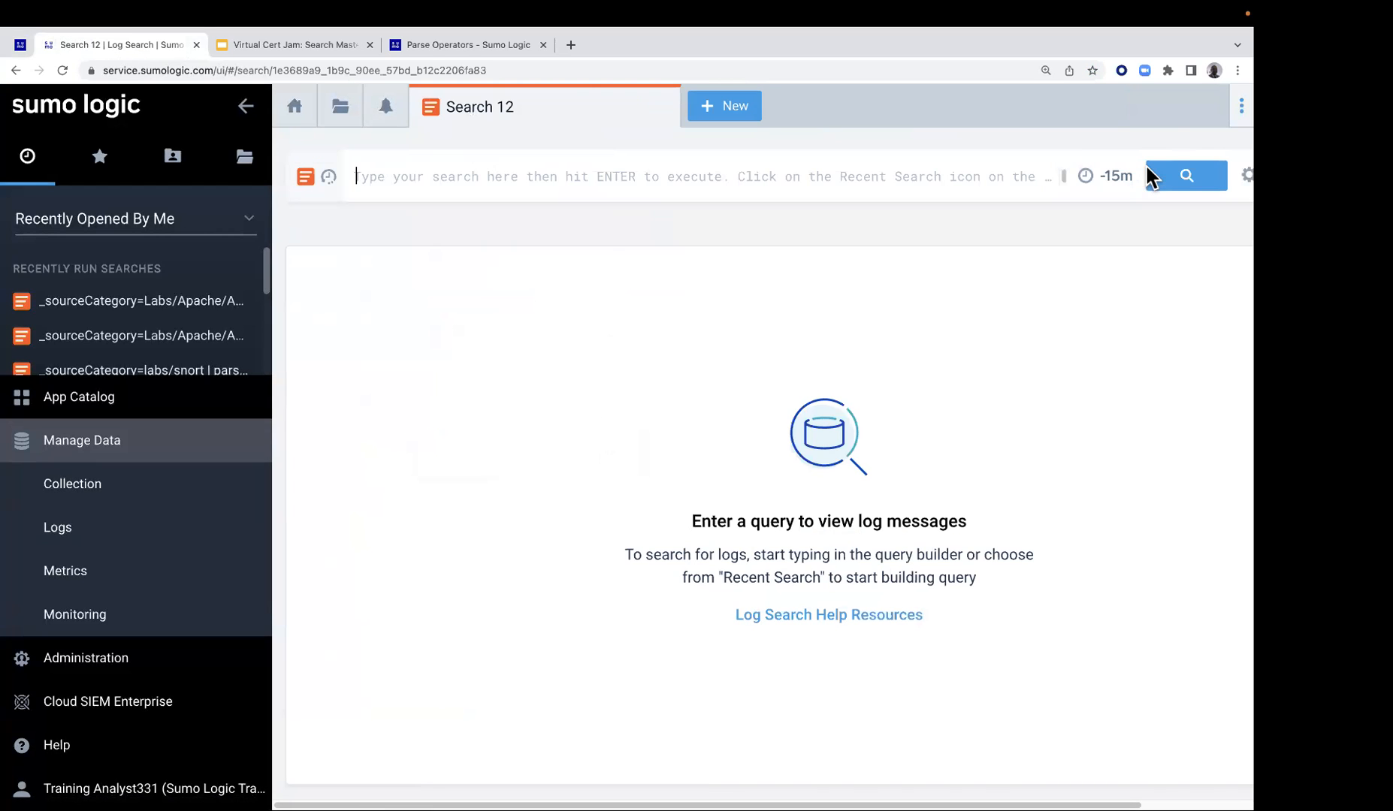
# Paste the copied Lab 4 query and comment out every line below _sourceCategory=Labs/Apache/Access with //
pyautogui.click(569, 168)
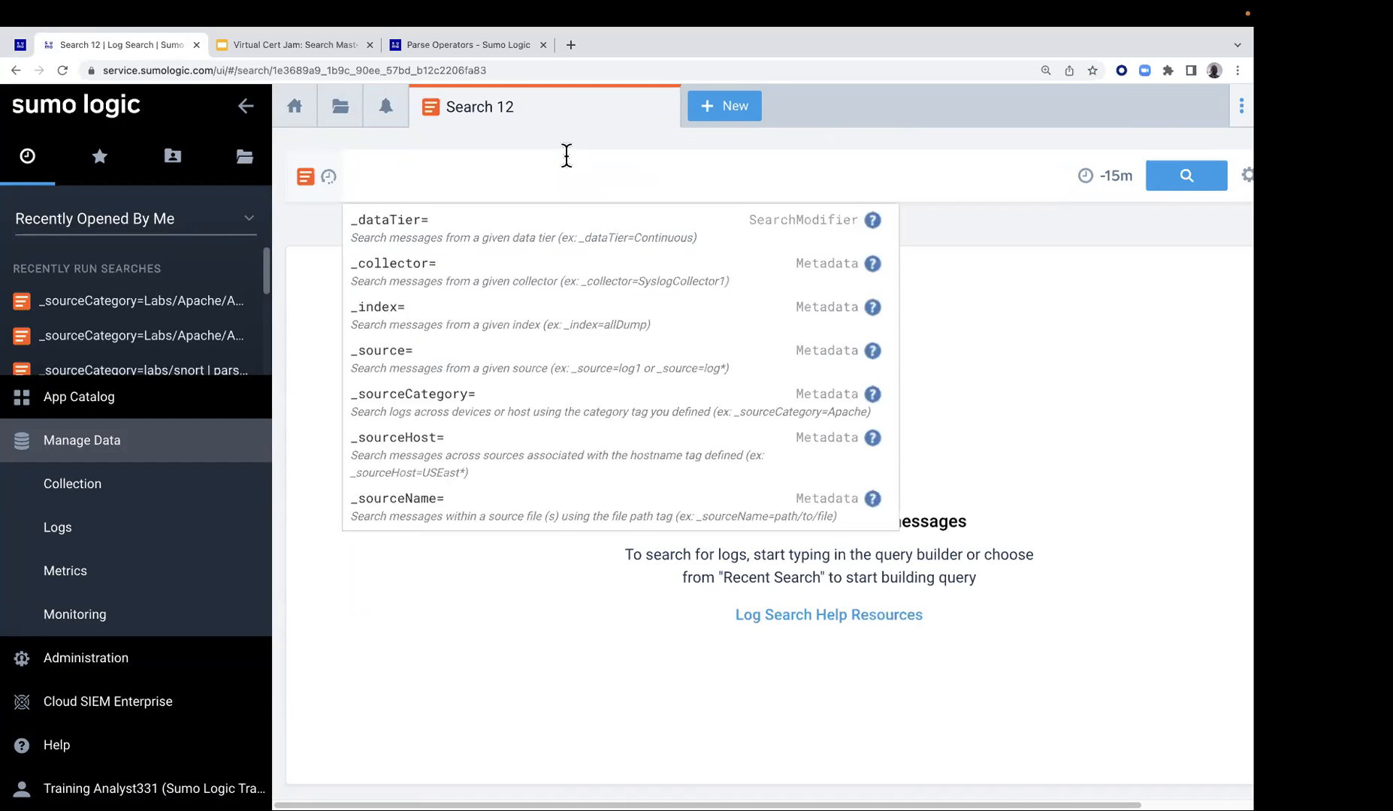
pyautogui.press('super+v')
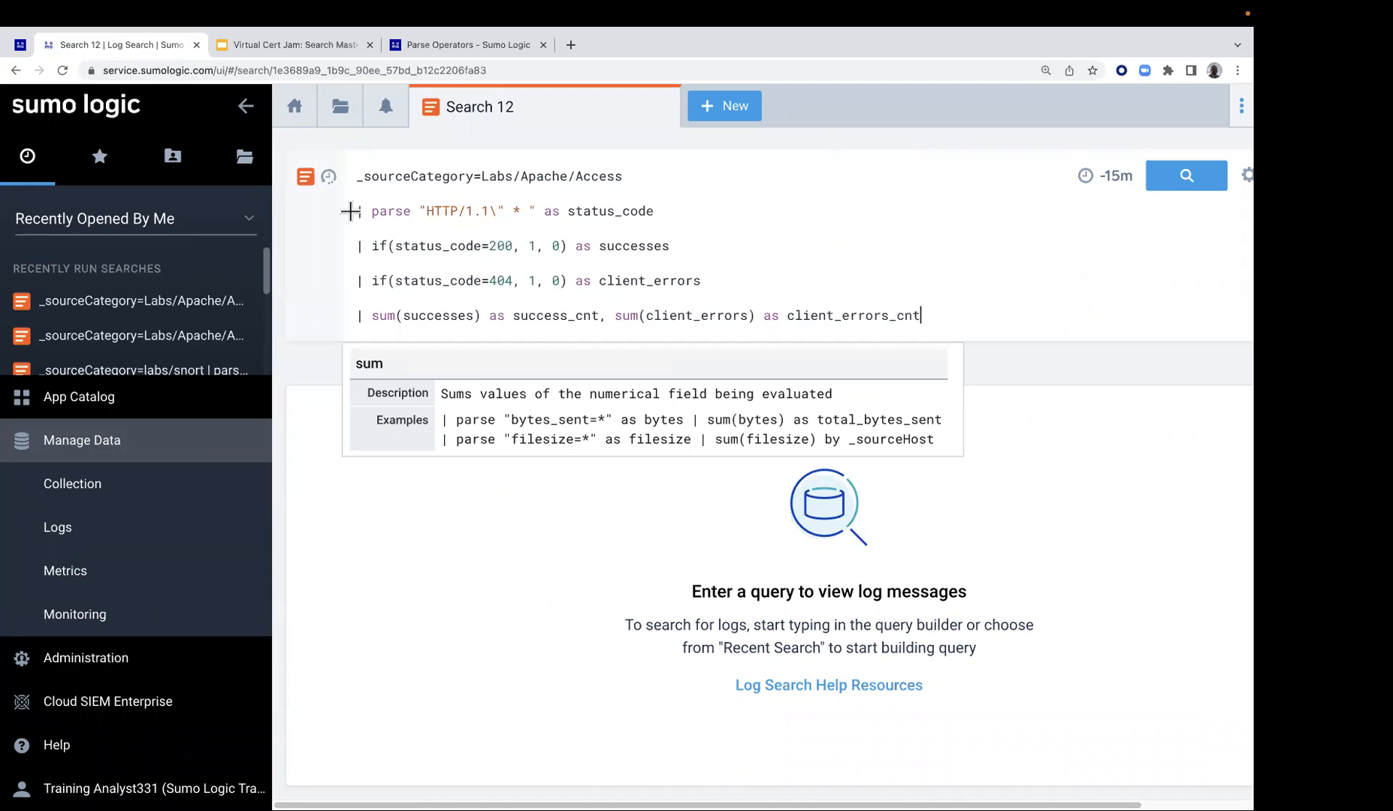
pyautogui.moveTo(354, 210); pyautogui.dragTo(351, 306)
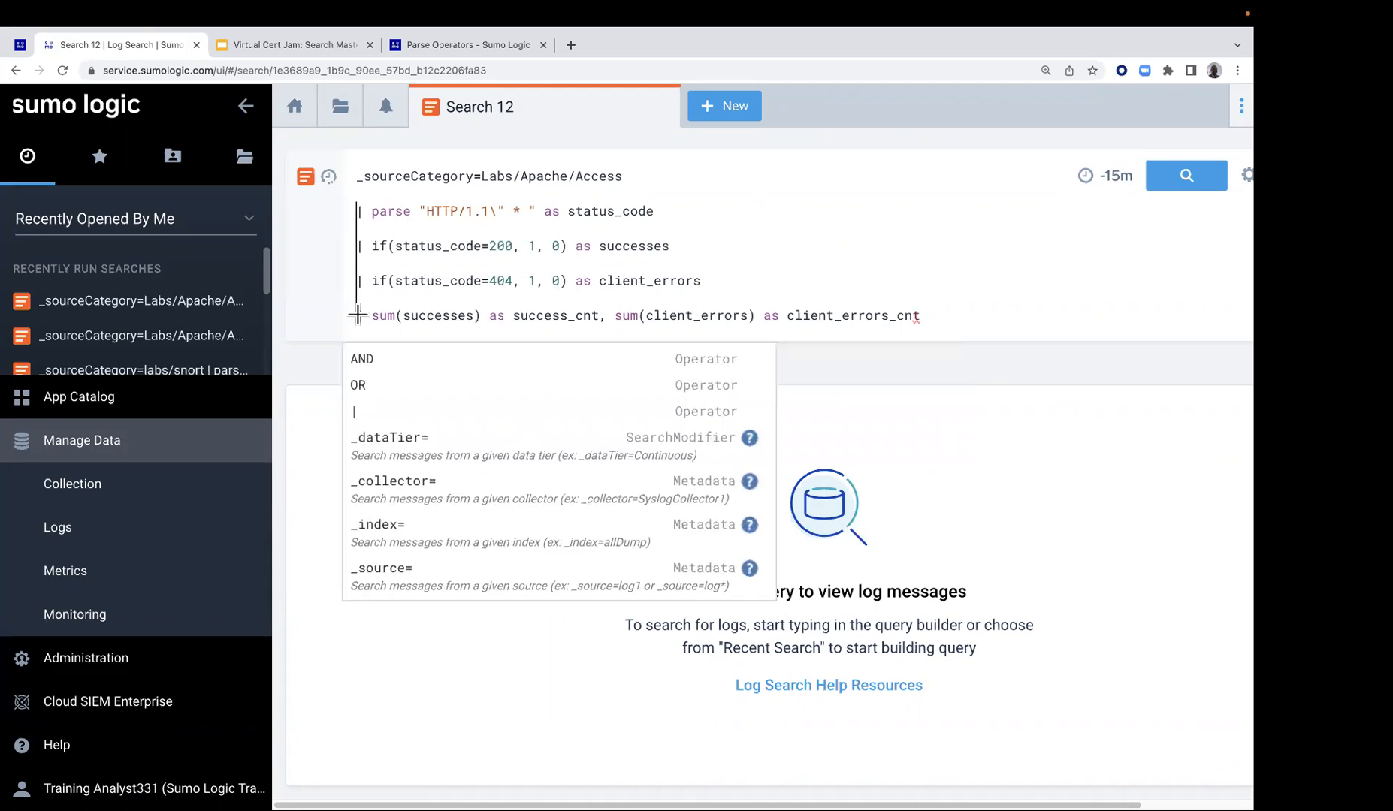
pyautogui.write('//')
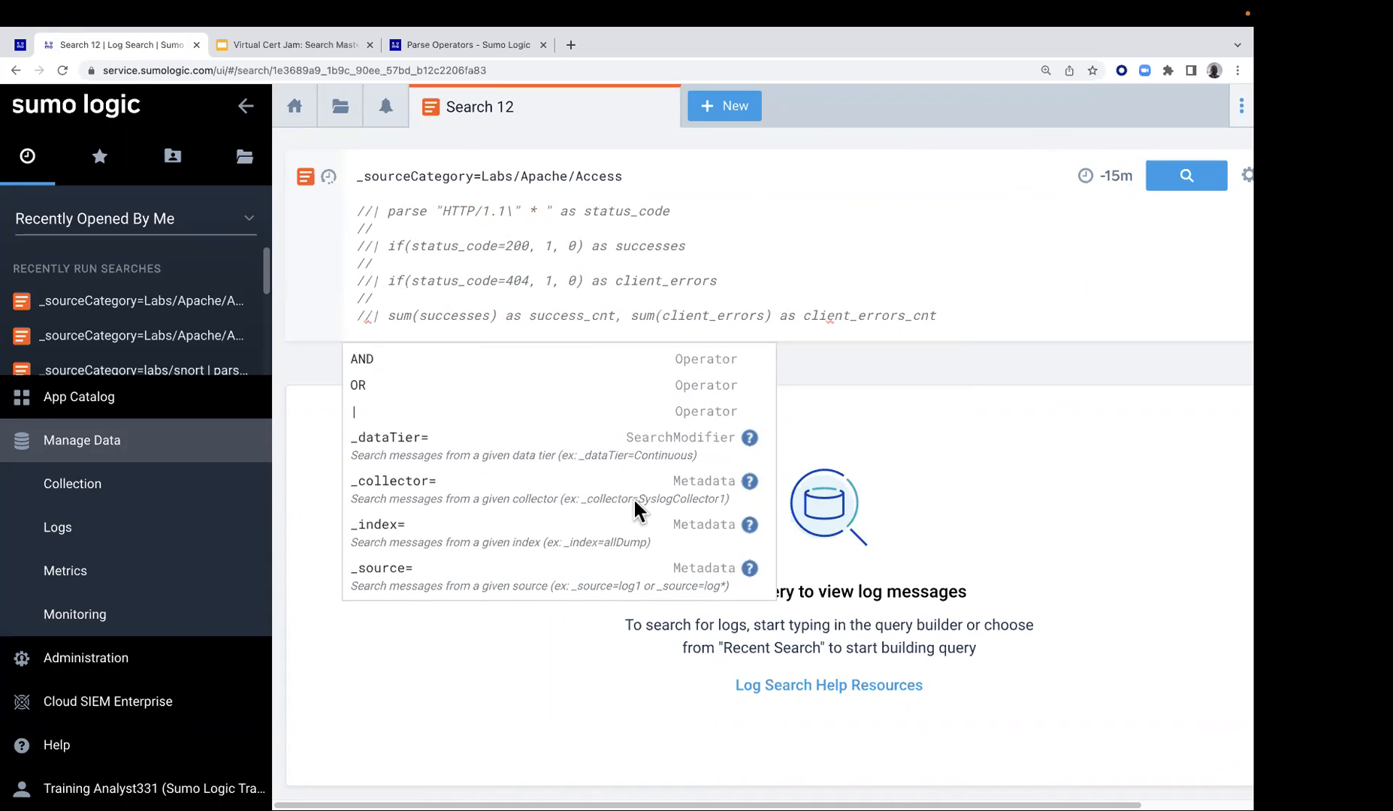
# Run the source category search over the last 60 minutes and collapse the side navigation to widen the results
pyautogui.click(1185, 184)
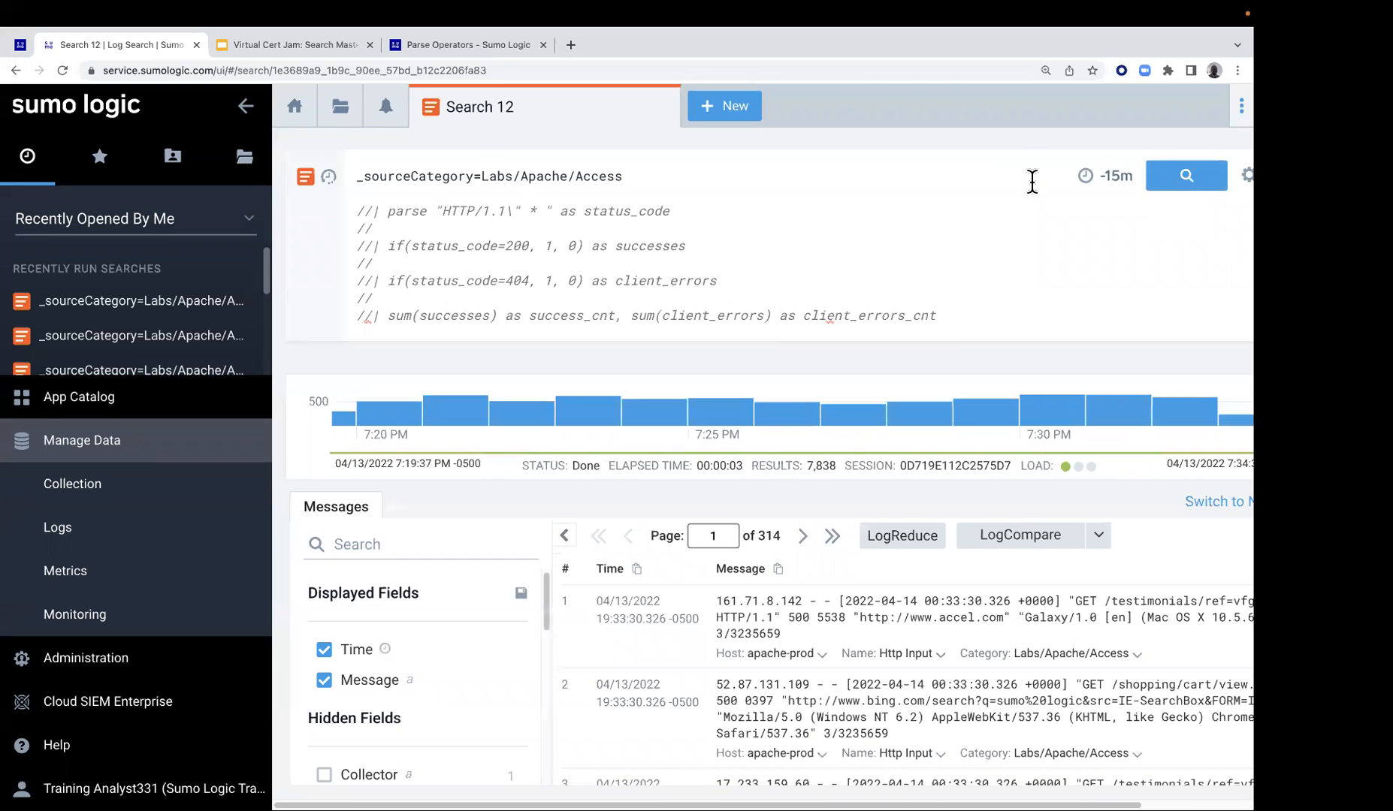
pyautogui.click(1115, 178)
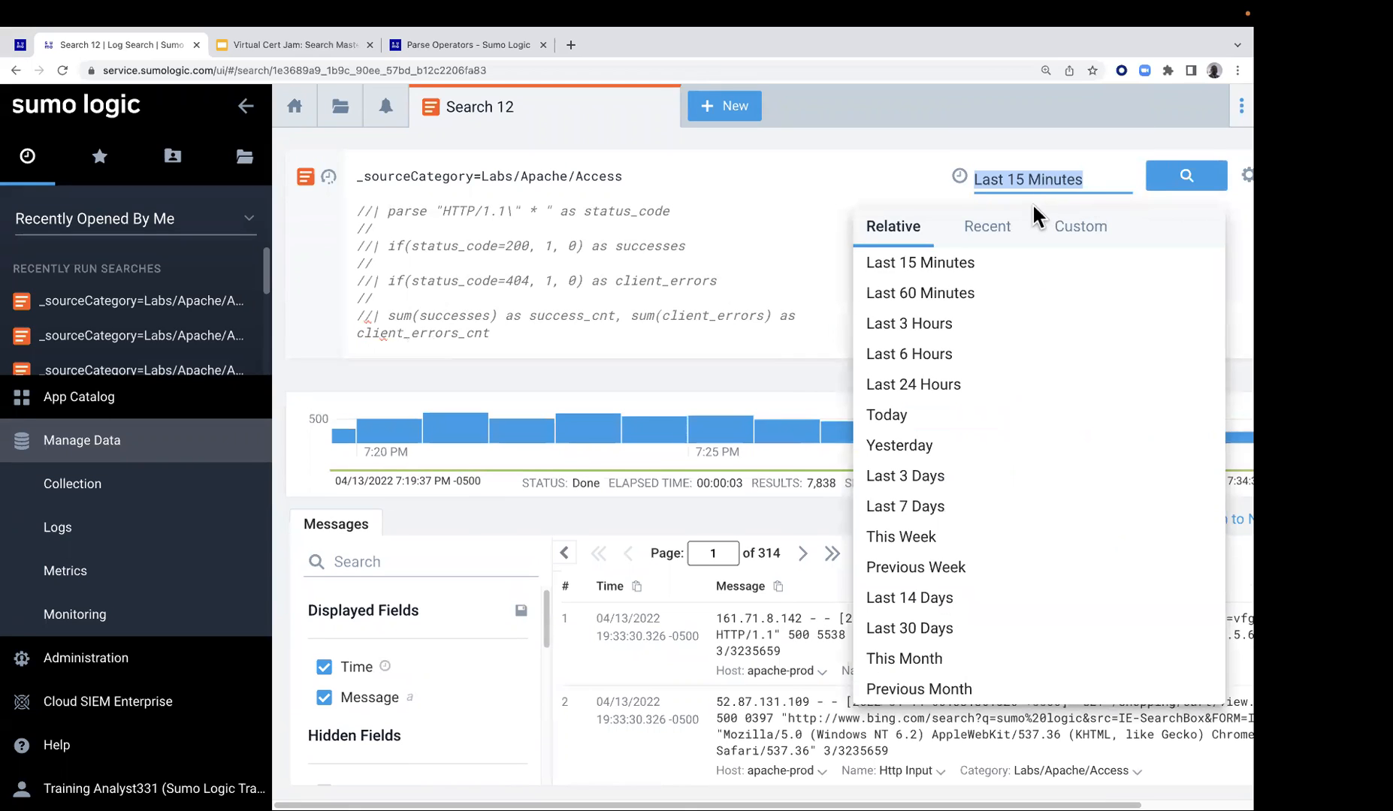
pyautogui.click(935, 298)
pyautogui.click(1195, 182)
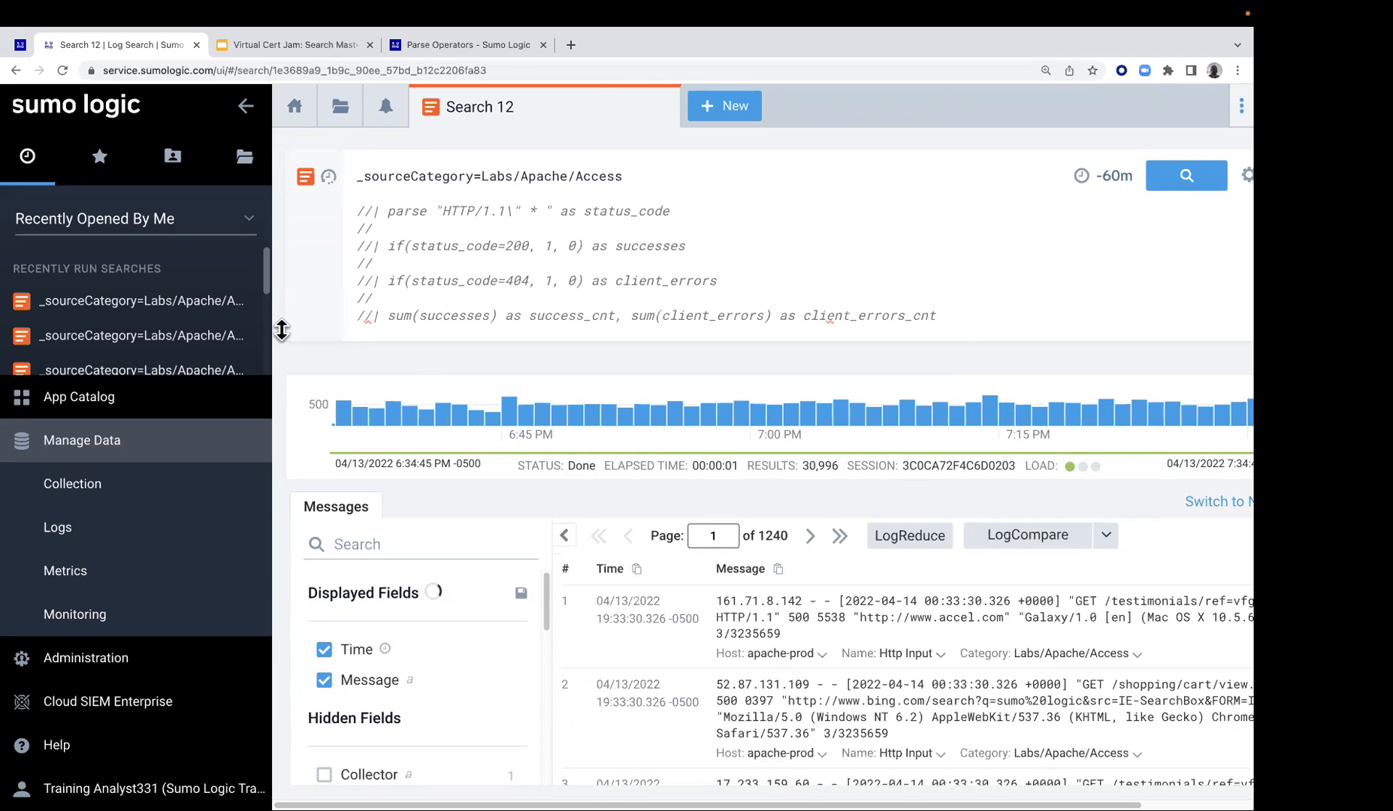
pyautogui.click(246, 107)
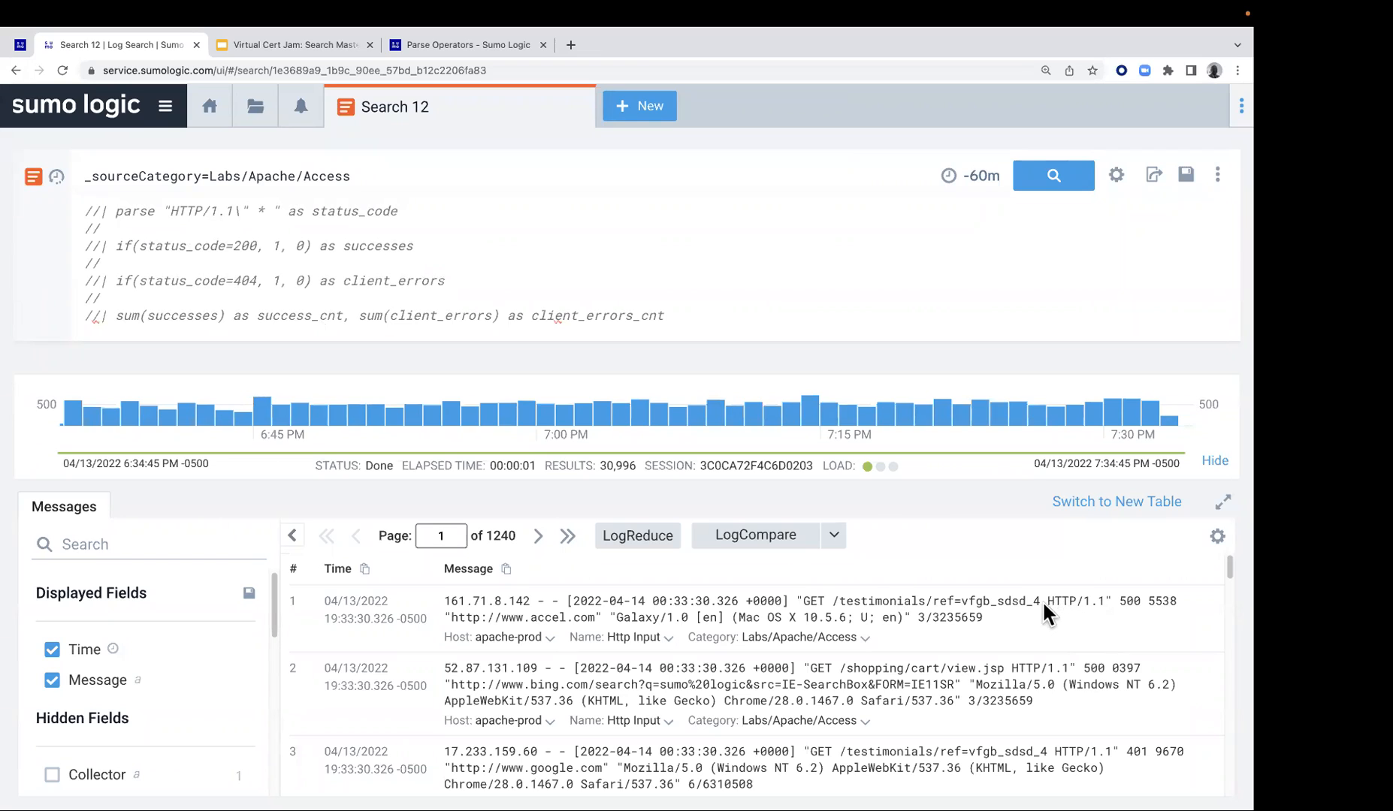
# Uncomment the parse "HTTP/1.1\" * " as status_code line, rerun the search and review the parsed status codes in the messages
pyautogui.click(1122, 600)
pyautogui.click(102, 212)
pyautogui.press('BackSpace')
pyautogui.press('BackSpace')
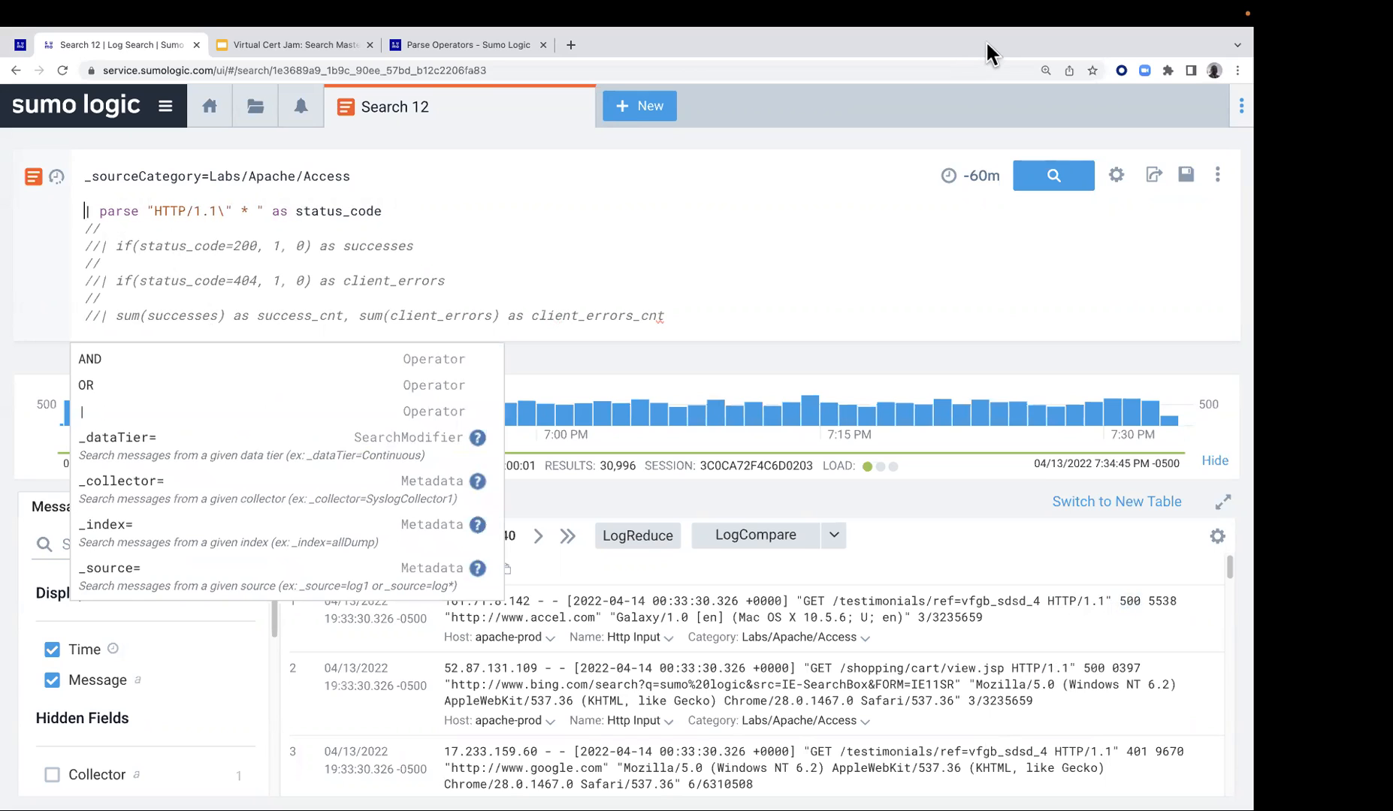
pyautogui.press('Escape')
pyautogui.press('Return')
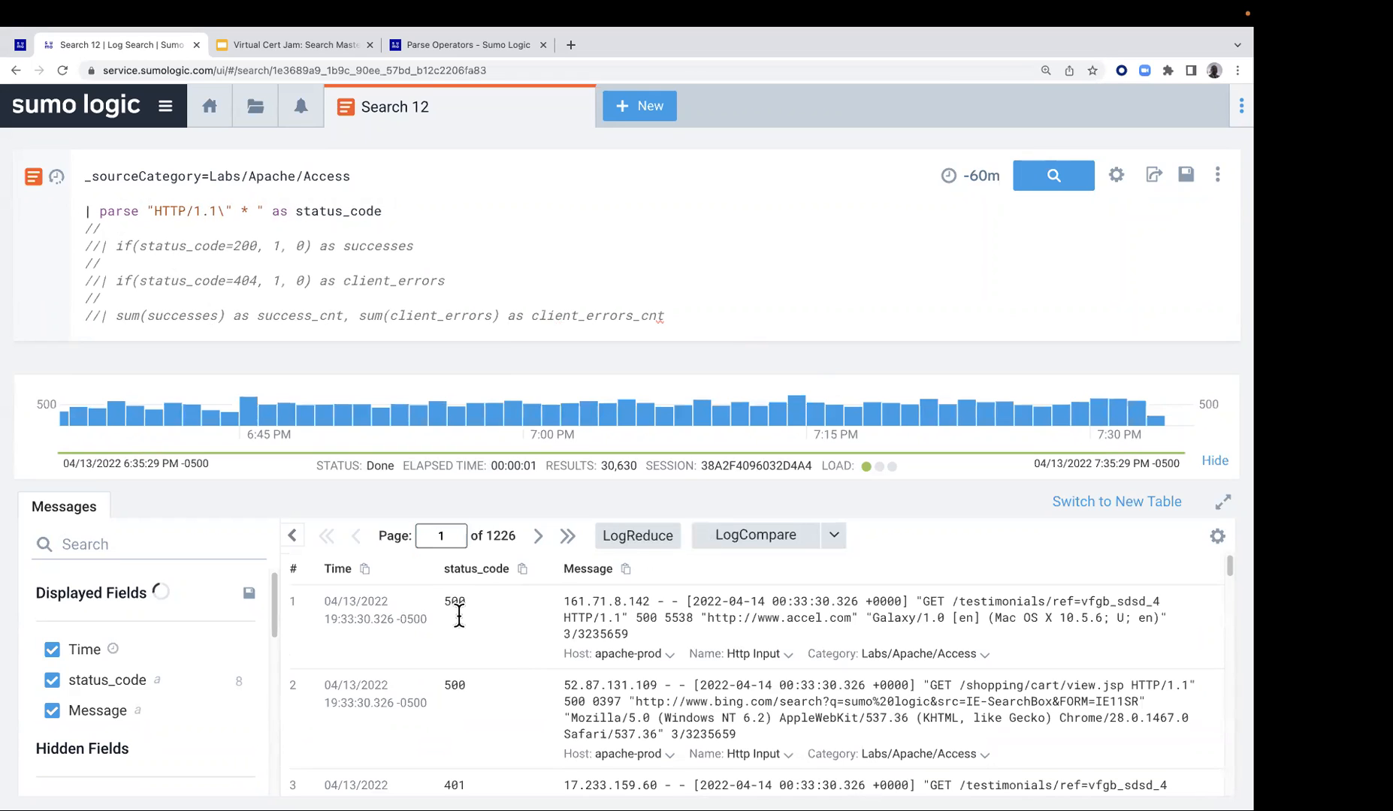
pyautogui.scroll(-1, 852, 660)
pyautogui.scroll(-2, 864, 680)
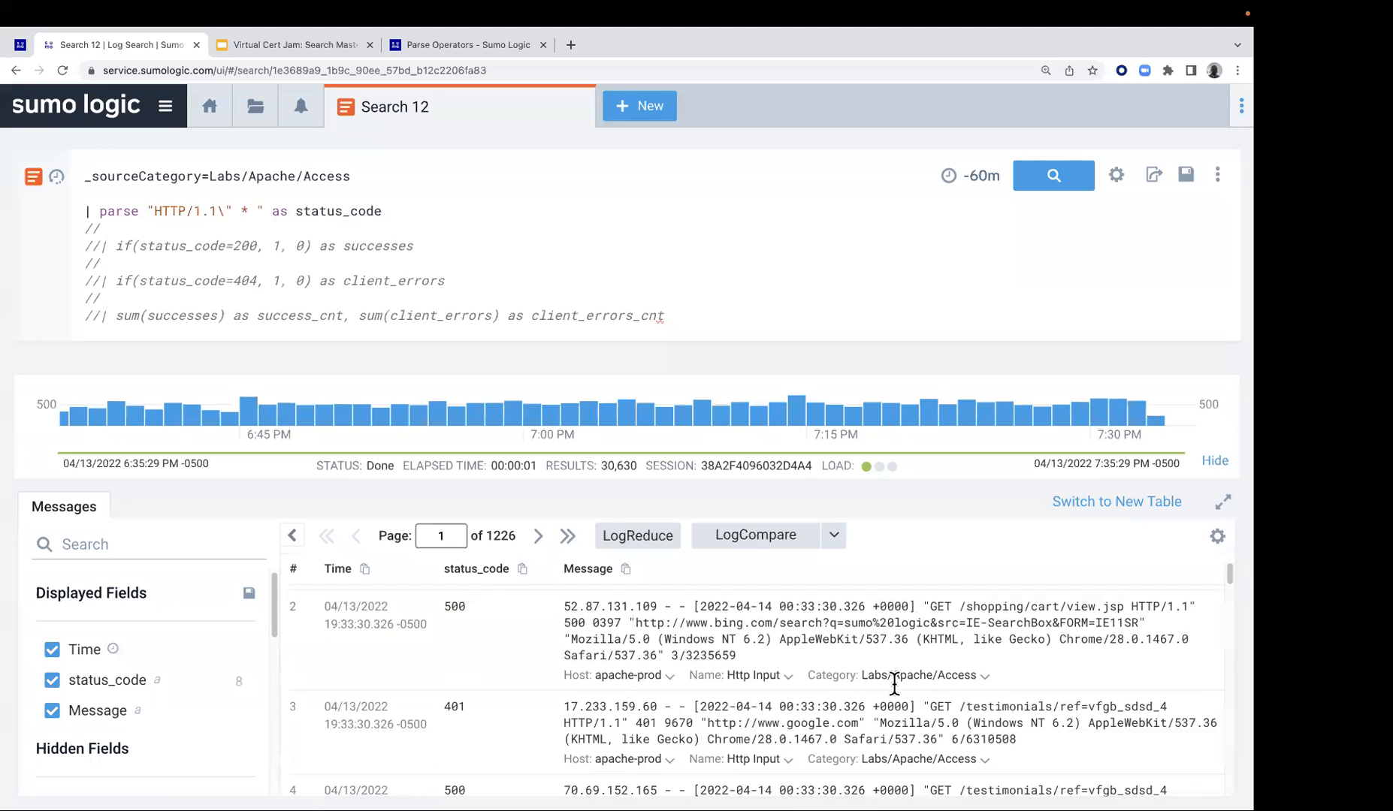
pyautogui.scroll(-1, 516, 687)
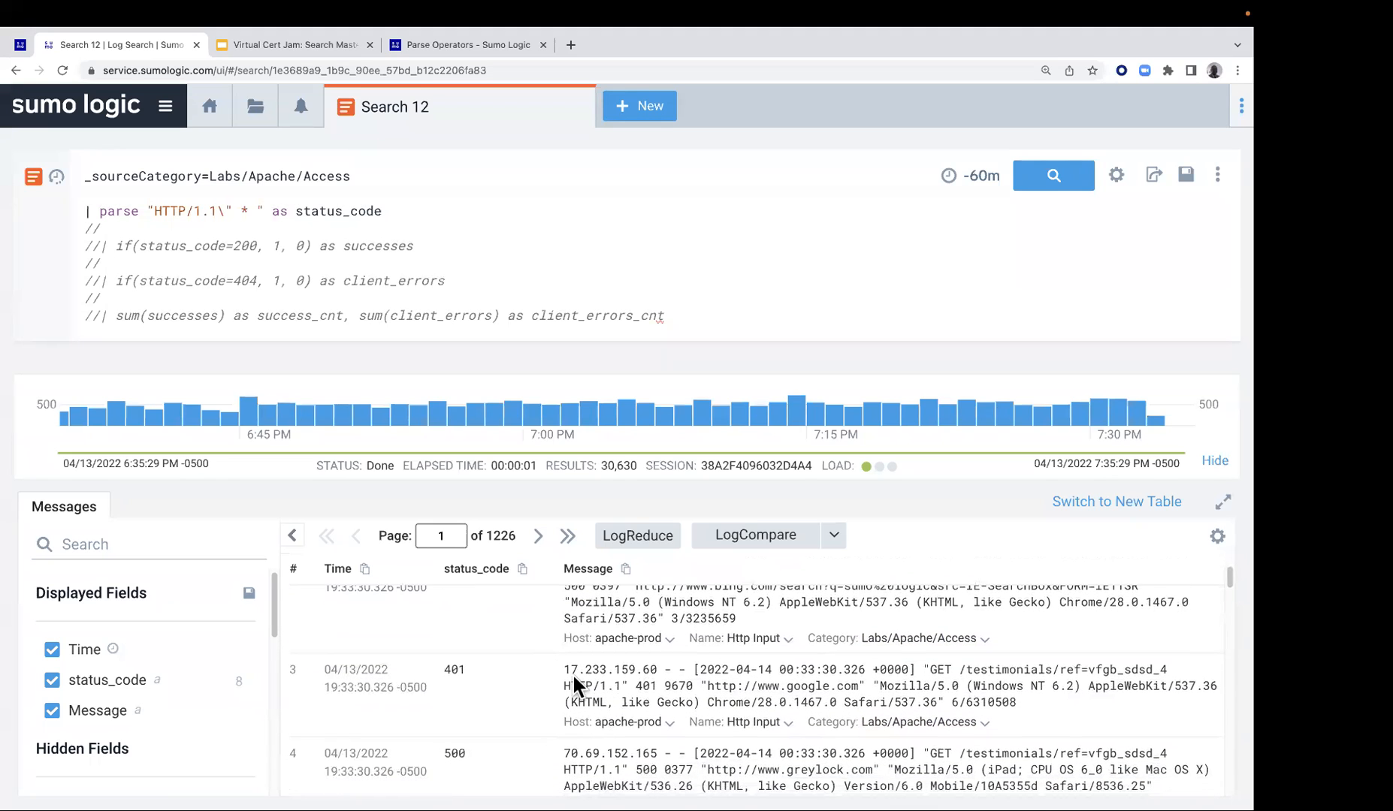
# Uncomment the if(status_code=200, 1, 0) as successes line, rerun the search and review the successes values
pyautogui.click(104, 250)
pyautogui.press('BackSpace')
pyautogui.press('BackSpace')
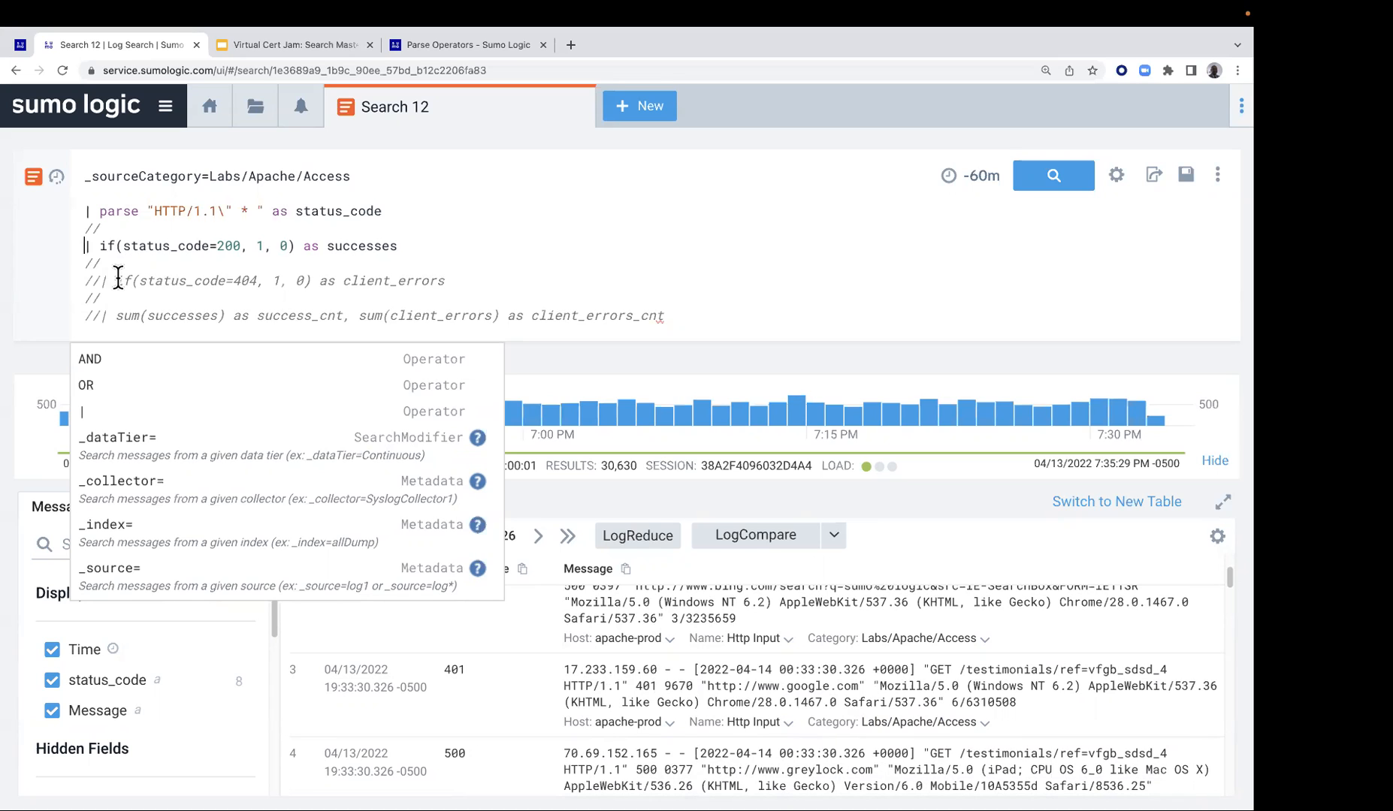
pyautogui.press('Escape')
pyautogui.press('Return')
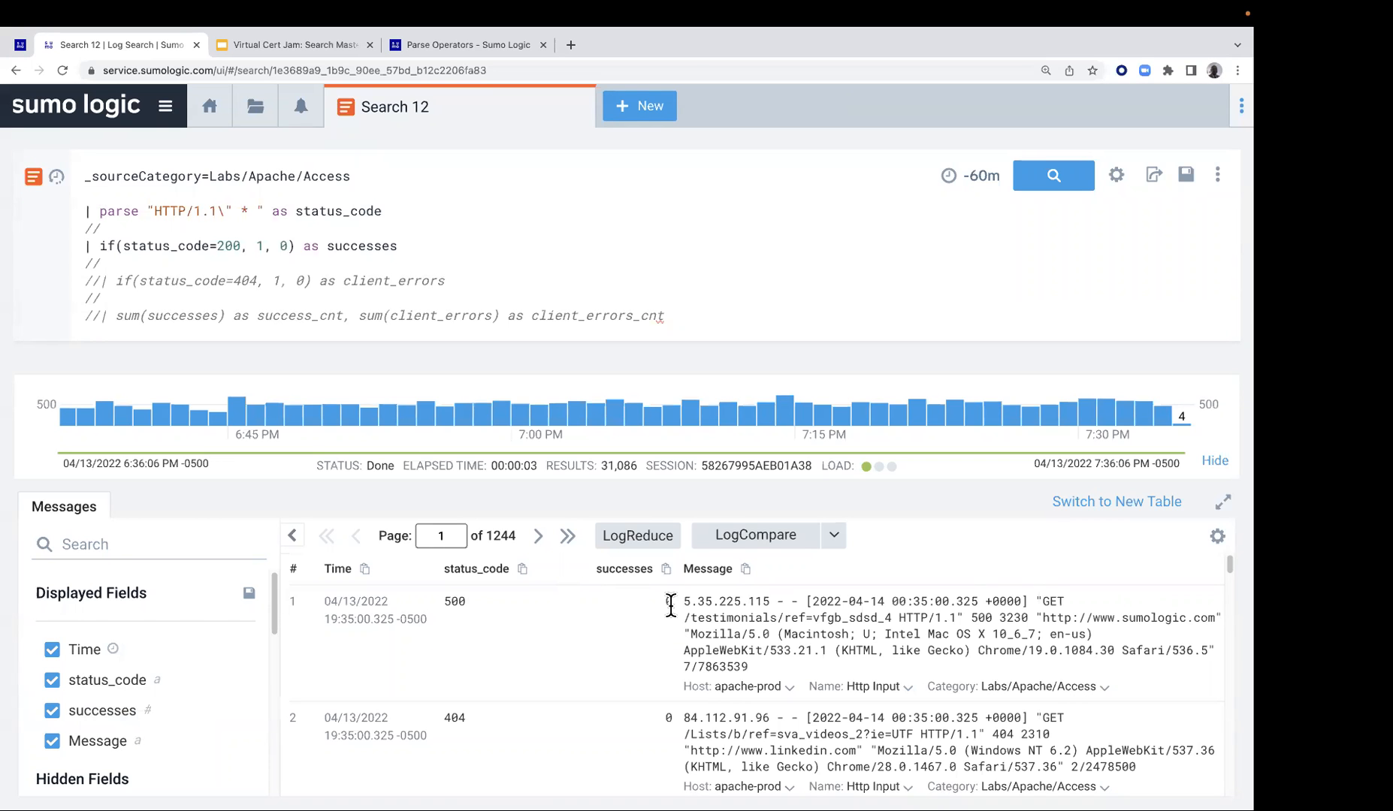
pyautogui.scroll(-3, 653, 607)
pyautogui.scroll(-2, 609, 653)
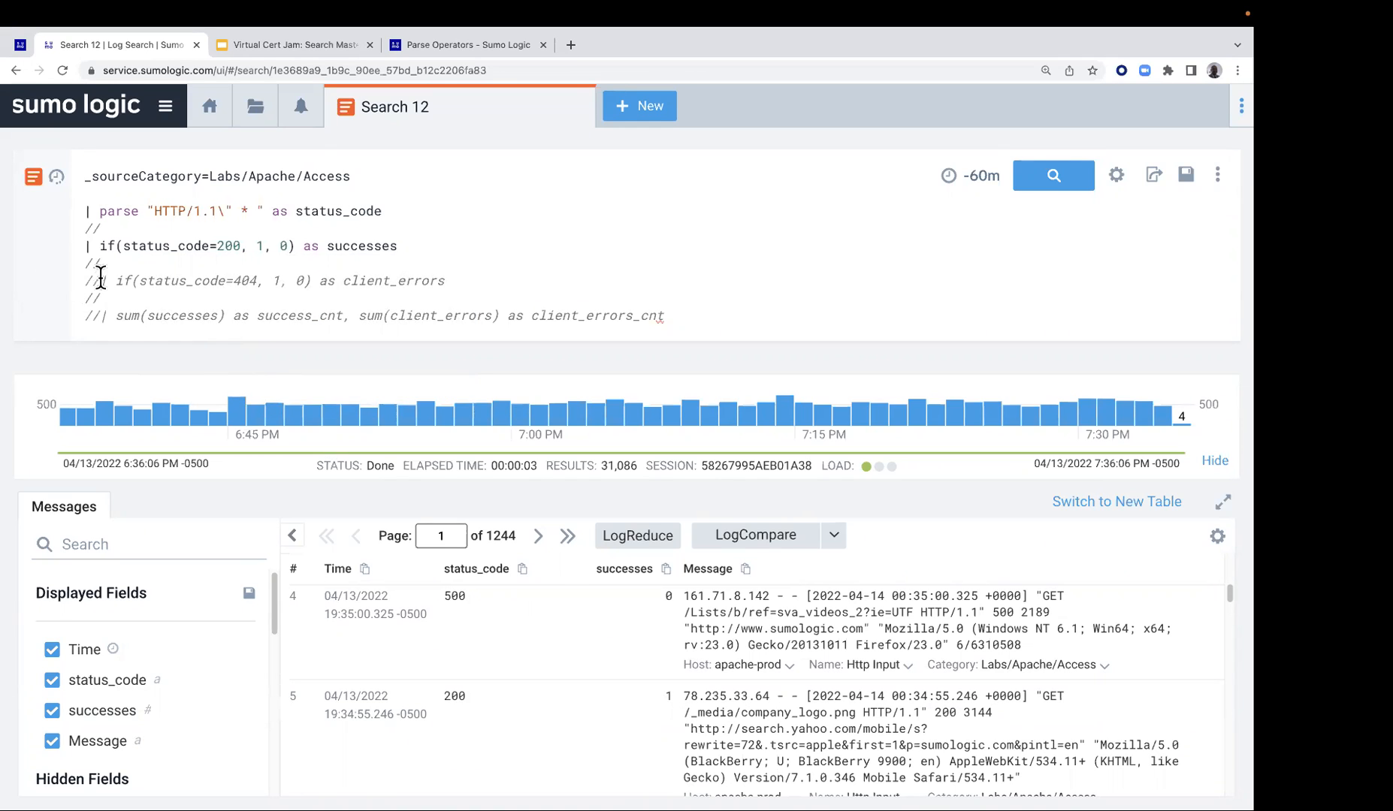
# Uncomment the if(status_code=404, 1, 0) as client_errors line, rerun the search and review the client_errors values
pyautogui.press('Down')
pyautogui.press('Down')
pyautogui.press('Right')
pyautogui.press('Right')
pyautogui.press('BackSpace')
pyautogui.press('BackSpace')
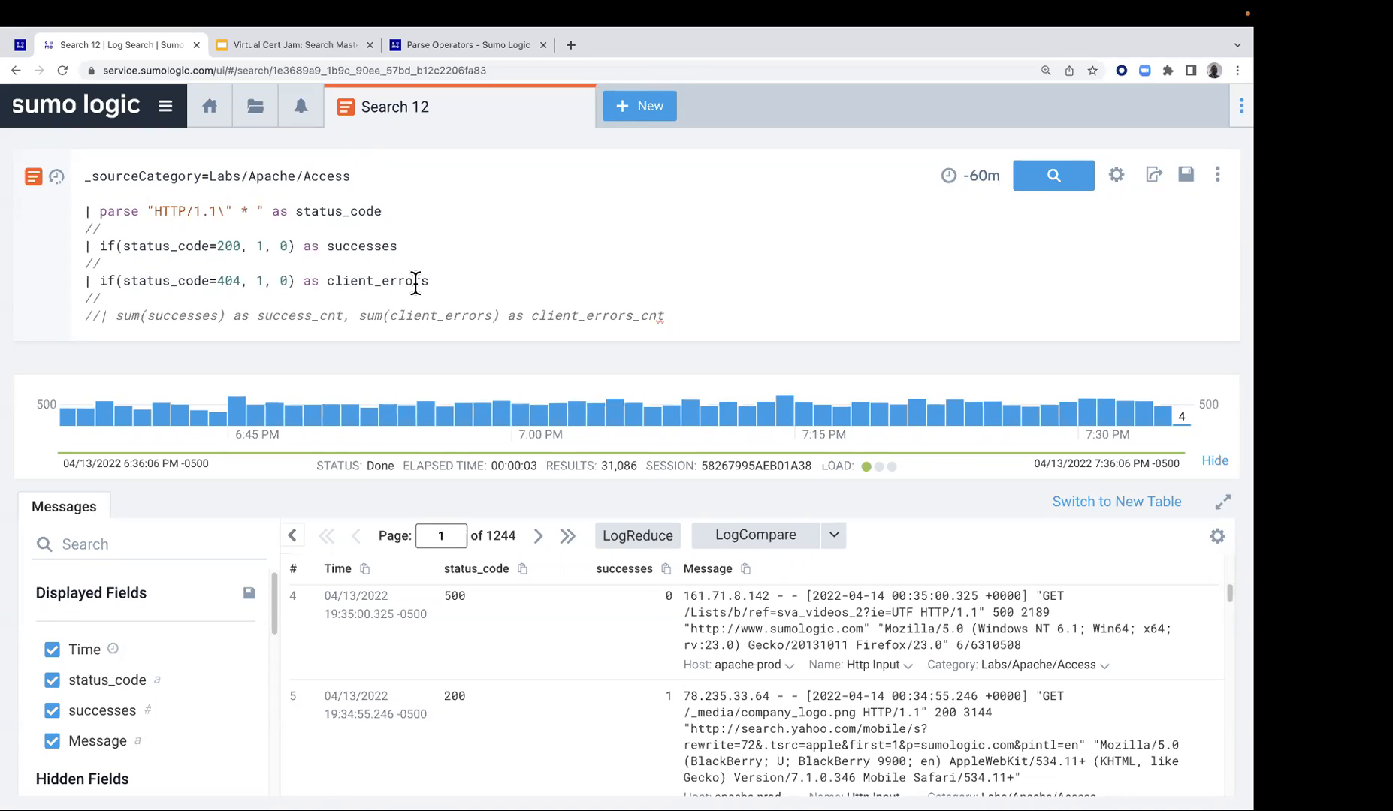
pyautogui.press('Return')
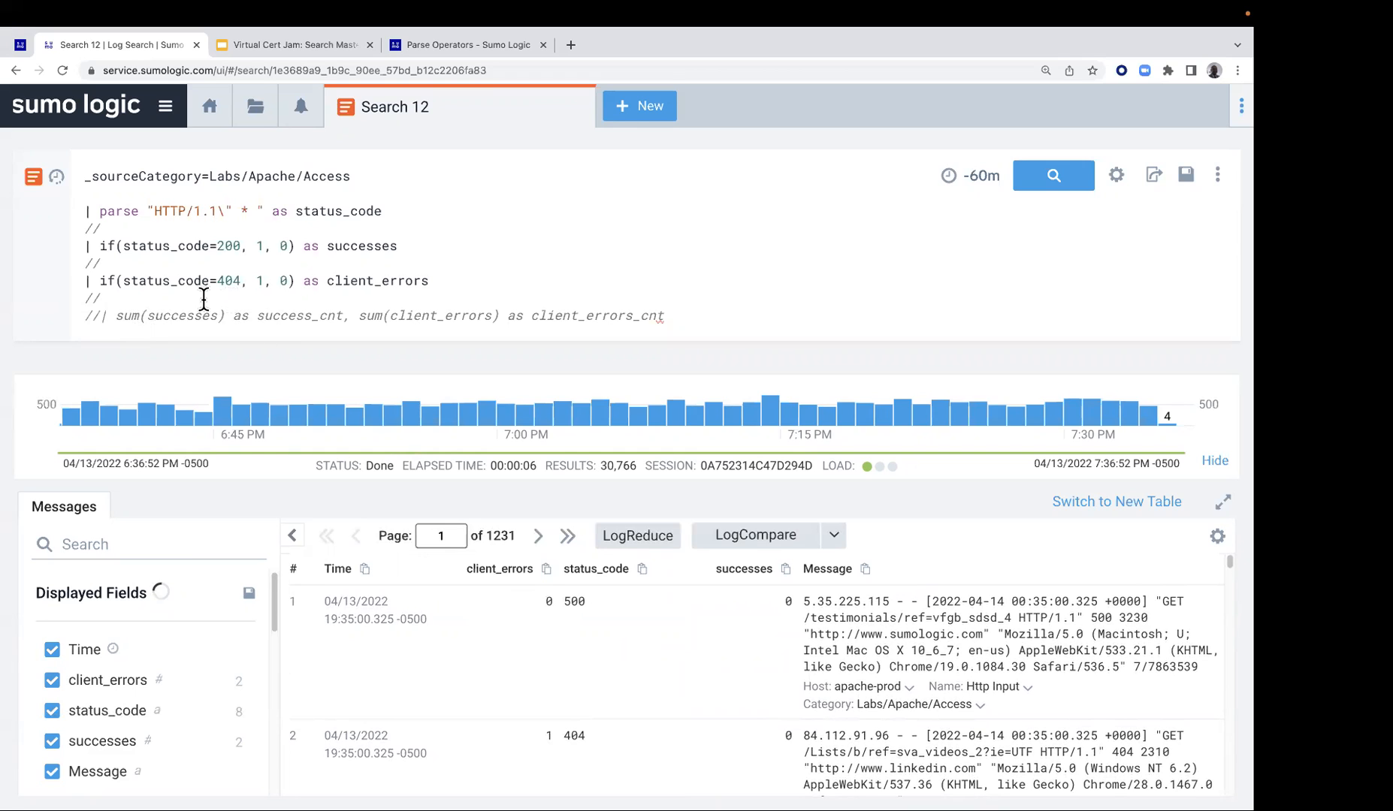
pyautogui.scroll(-1, 545, 680)
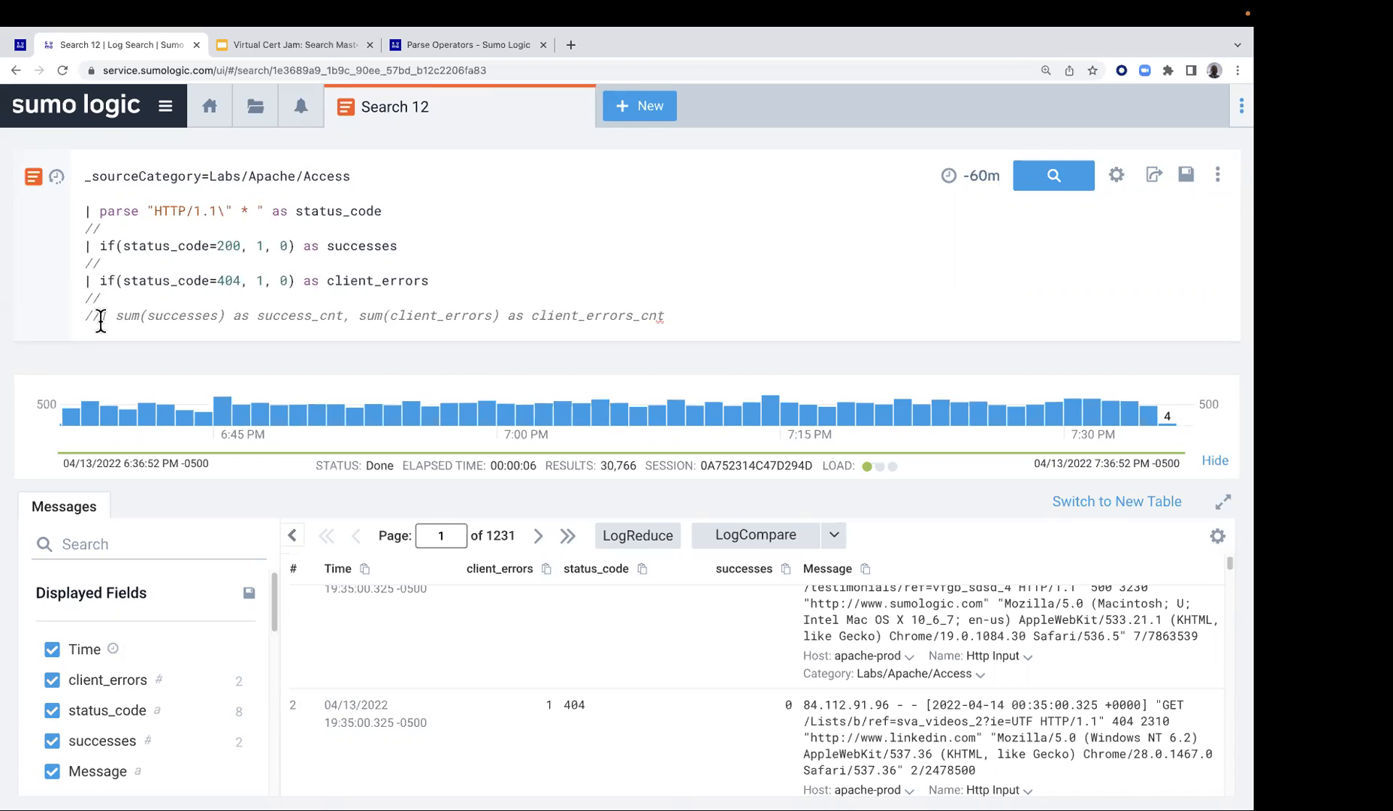
# Uncomment the line summing successes as success_cnt and client_errors as client_errors_cnt, and run the full query
pyautogui.press('BackSpace')
pyautogui.press('BackSpace')
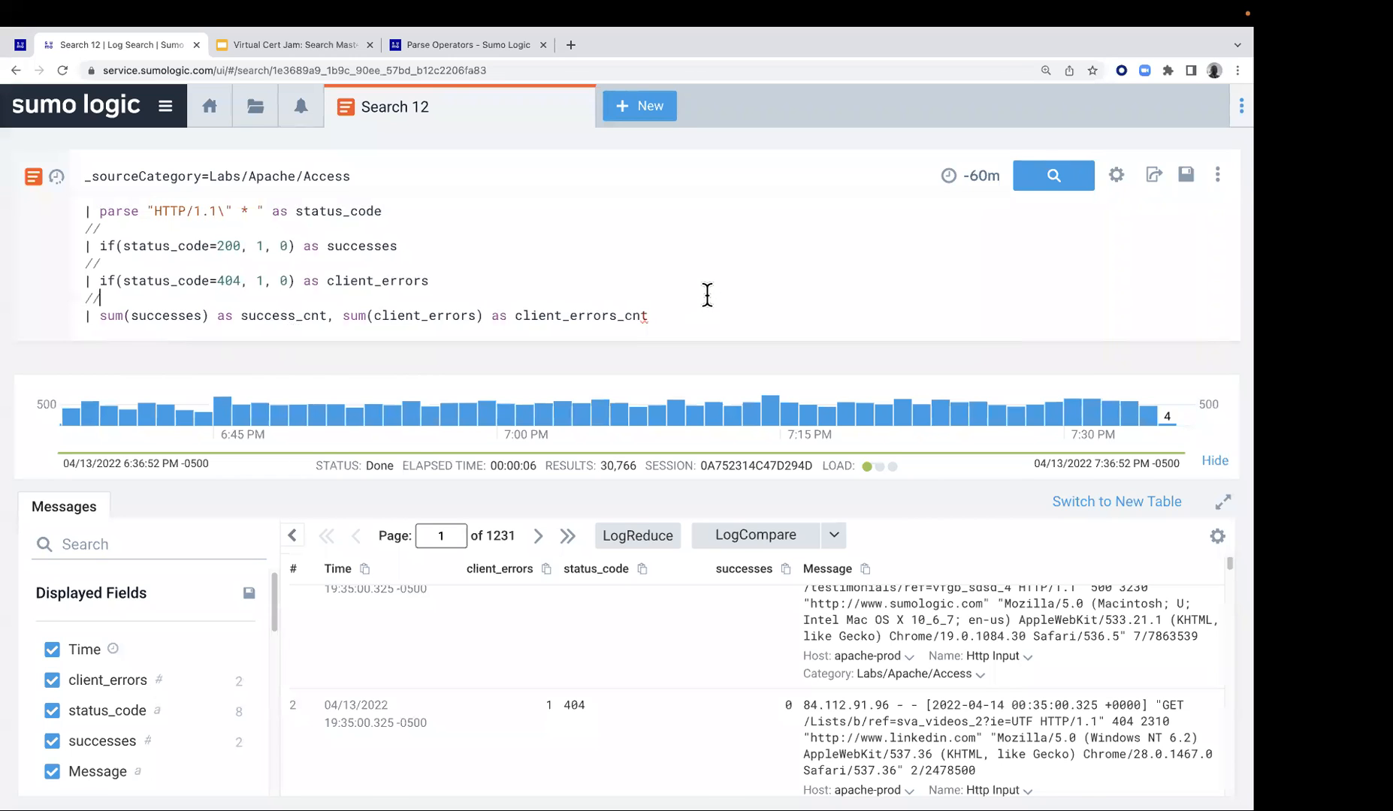
pyautogui.press('Return')
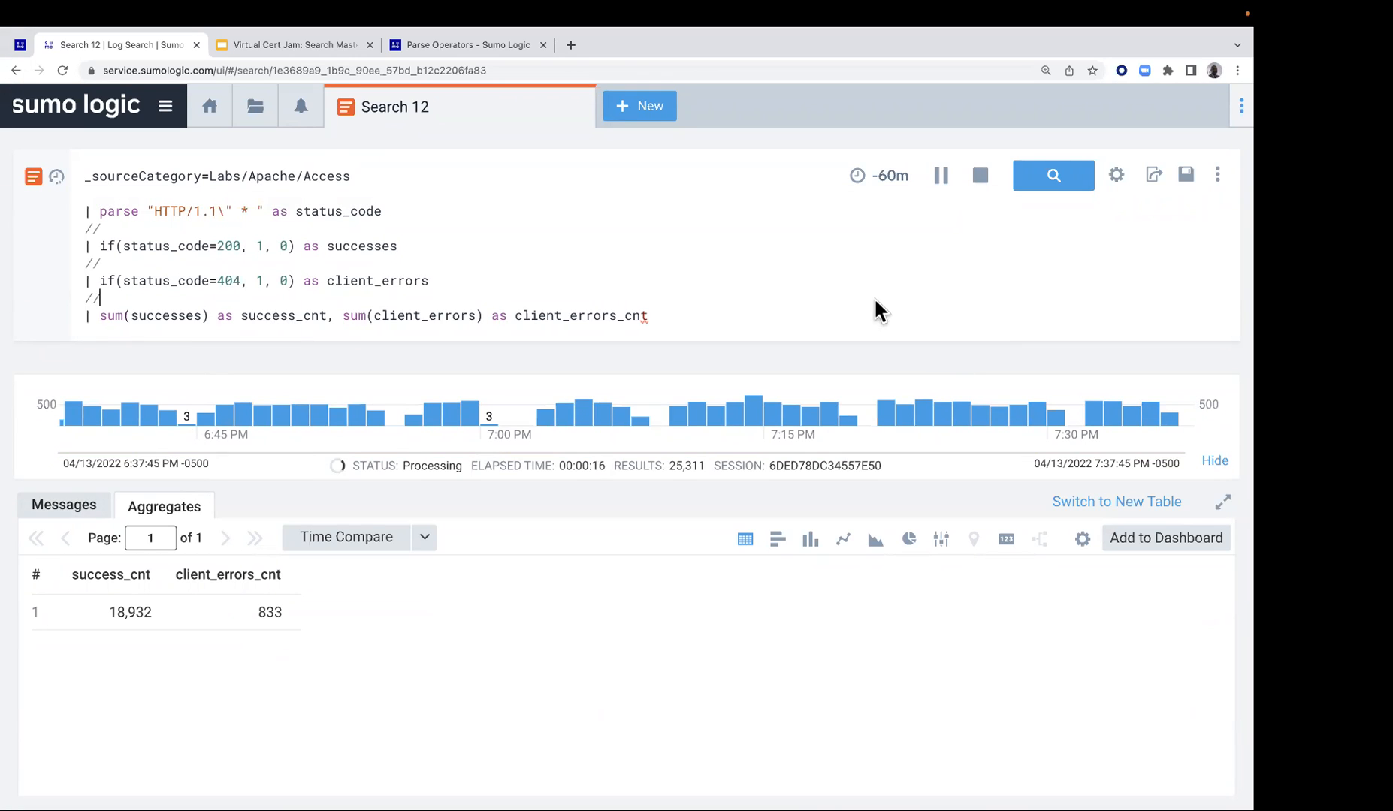
# Return to the Lab 4 guide, look over its optional exercise and move on to Lab 5 - Using Subqueries to filter
pyautogui.click(20, 45)
pyautogui.scroll(-2, 550, 560)
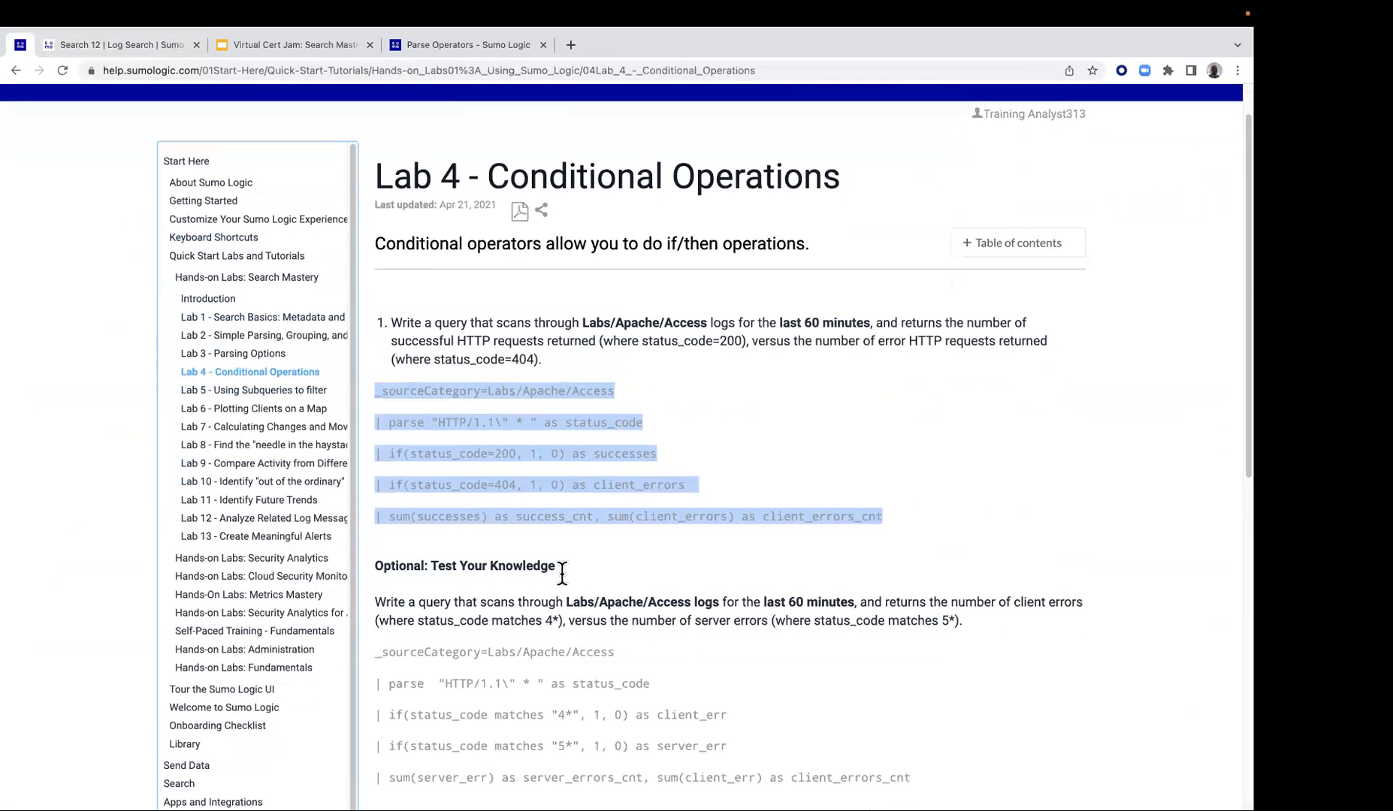
pyautogui.scroll(-3, 578, 593)
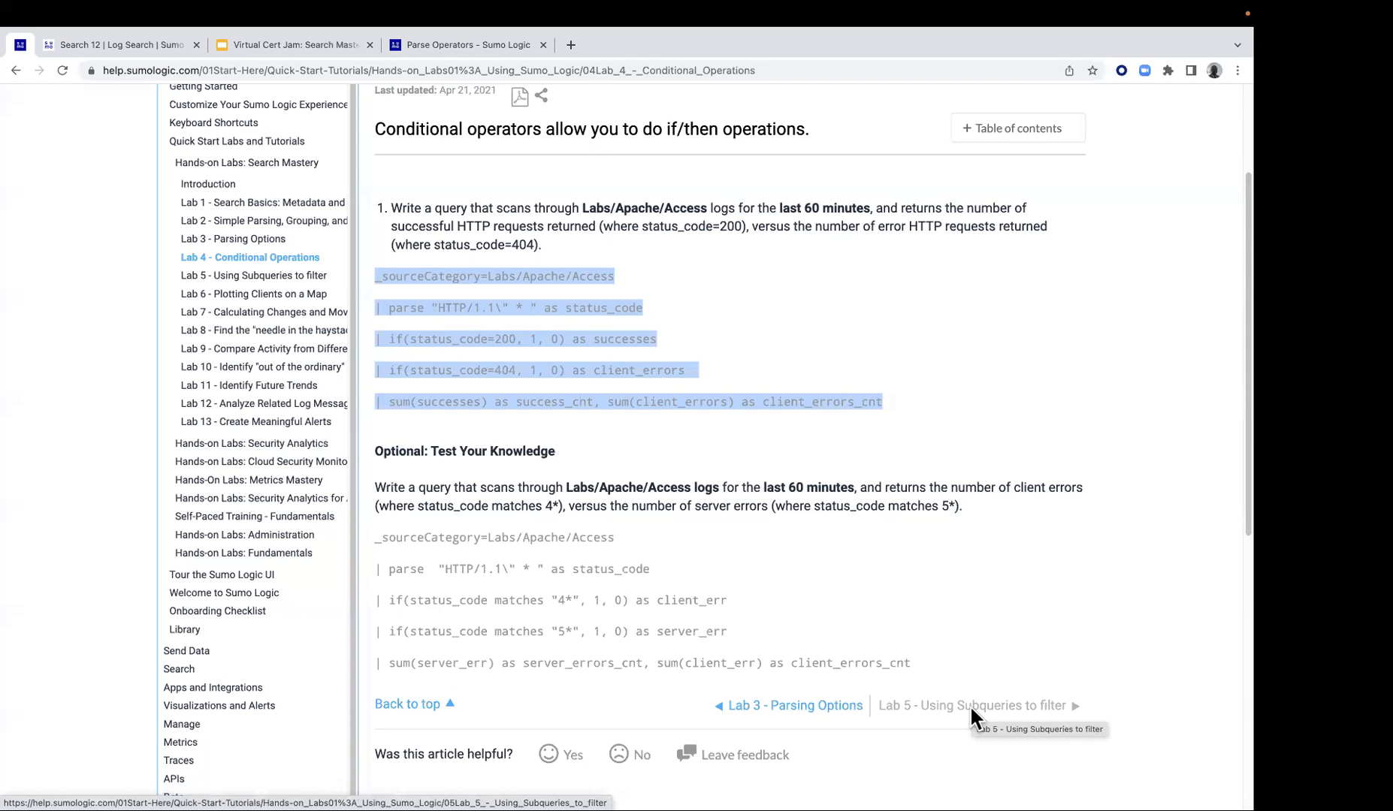
pyautogui.click(970, 706)
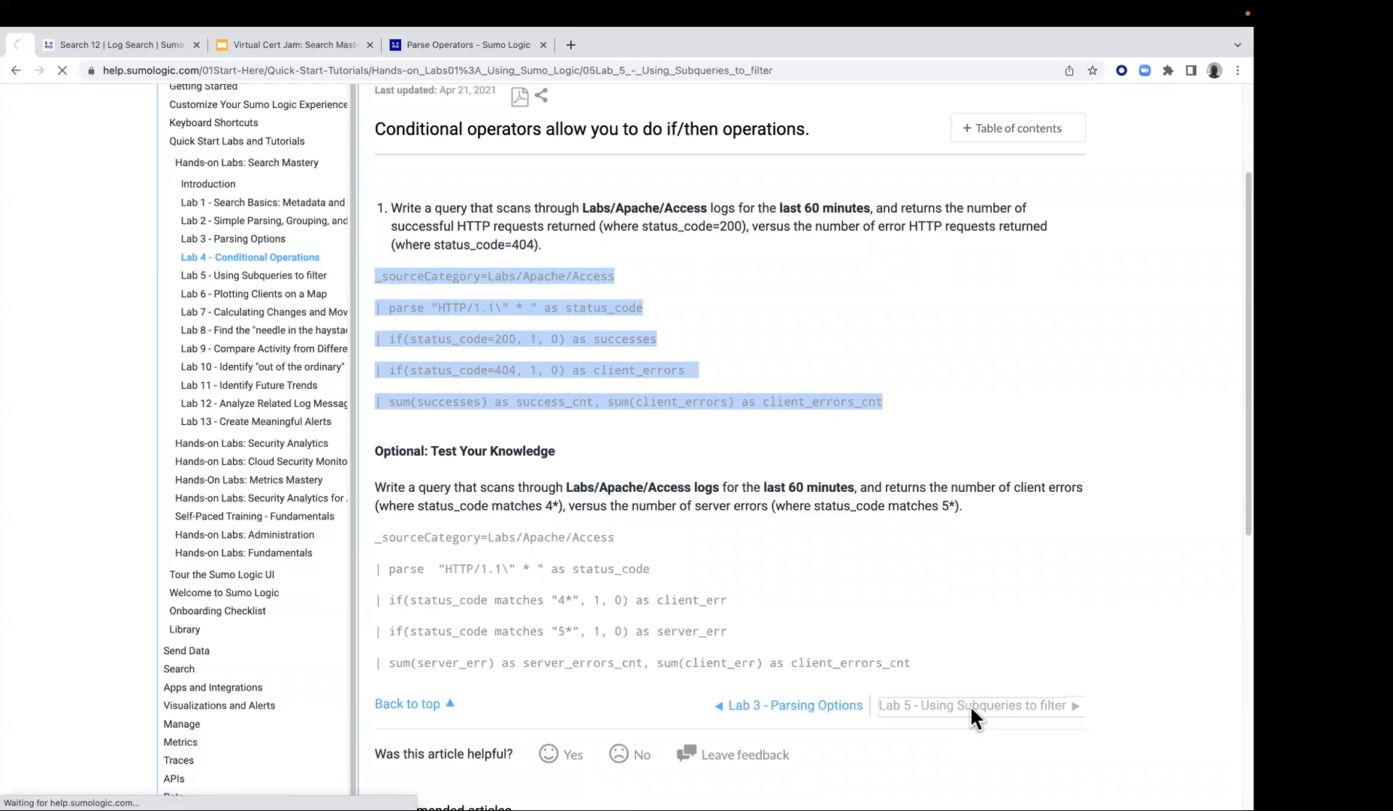
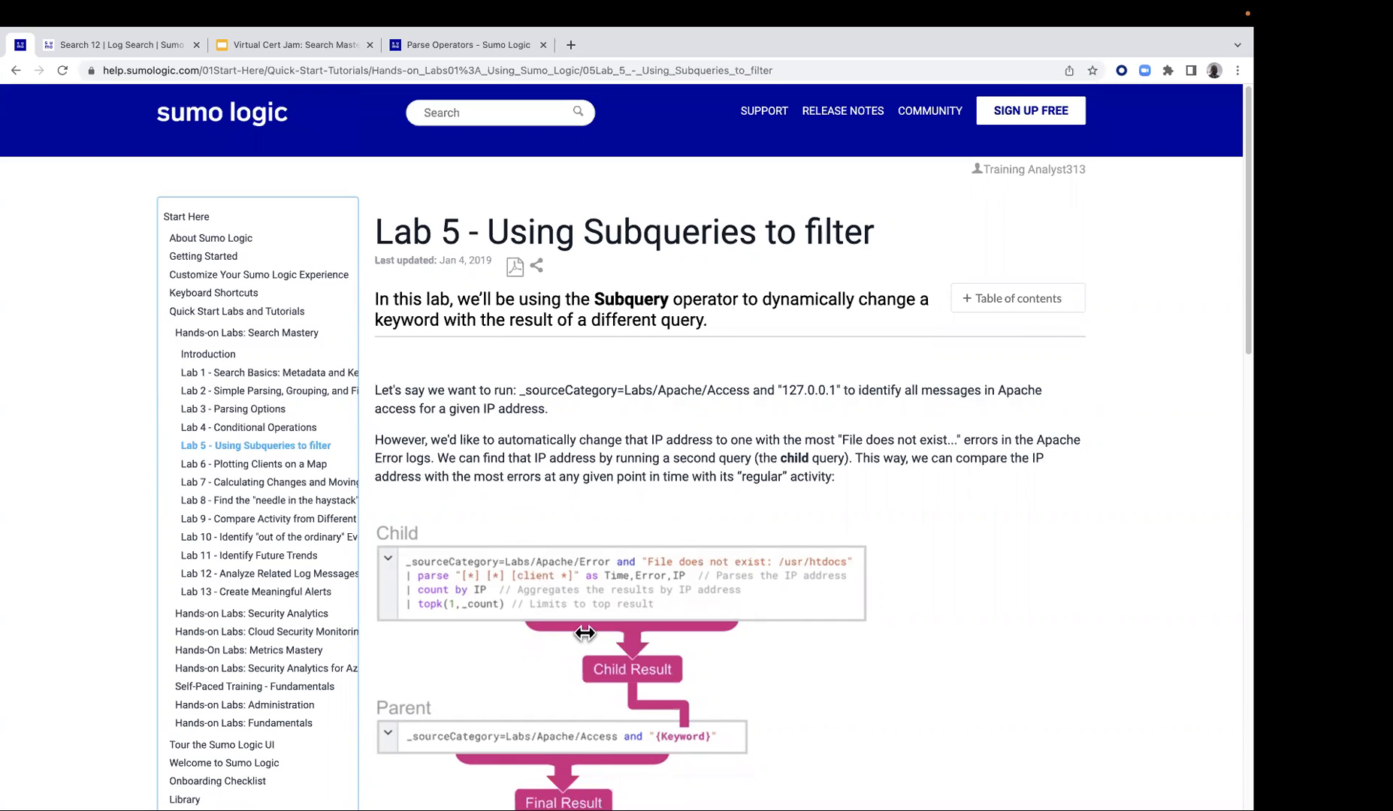
# Look over the Lab 5 child and parent query diagram and copy the parent query _sourceCategory=Labs/Apache/Access from step 1 of the guide
pyautogui.scroll(-1, 689, 749)
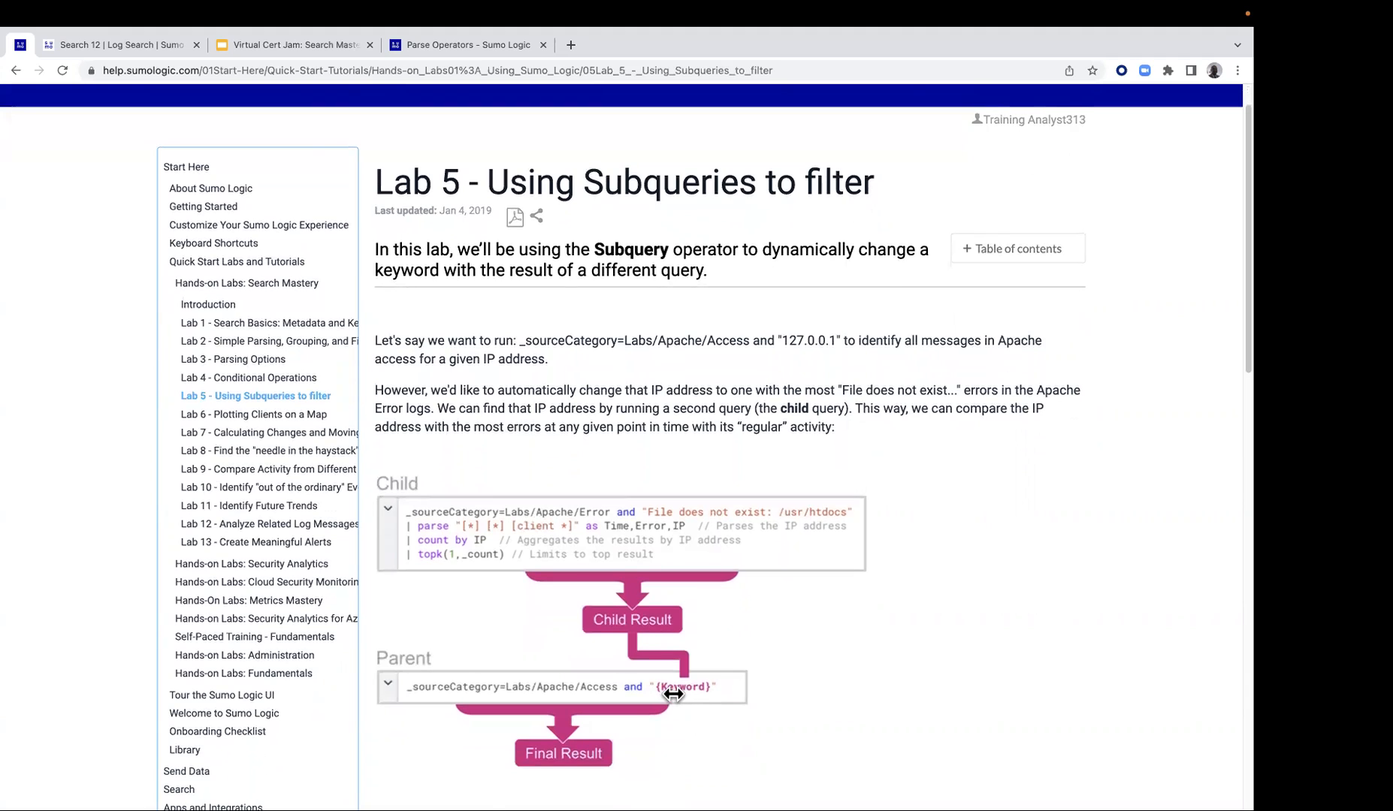
pyautogui.scroll(-1, 687, 699)
pyautogui.scroll(-4, 527, 547)
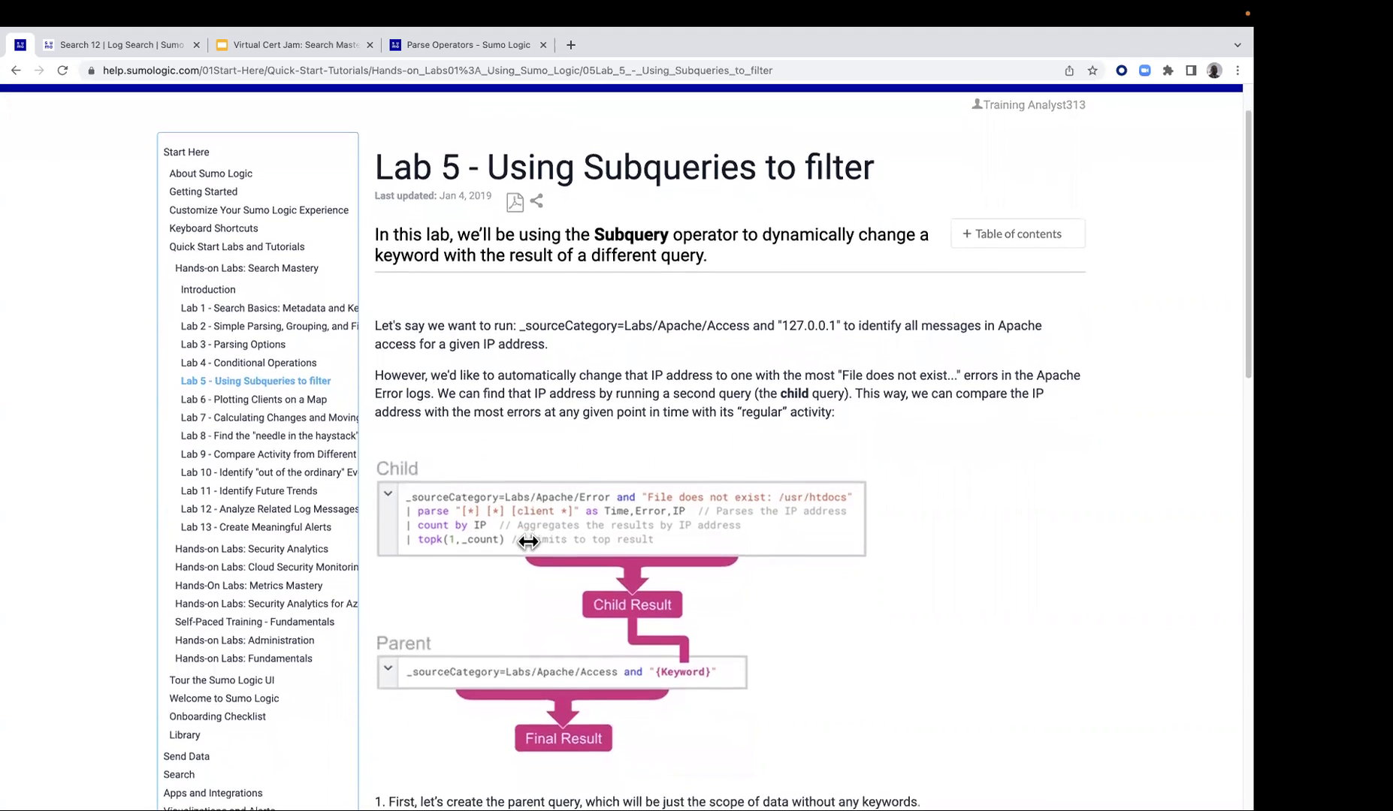
pyautogui.scroll(-5, 528, 544)
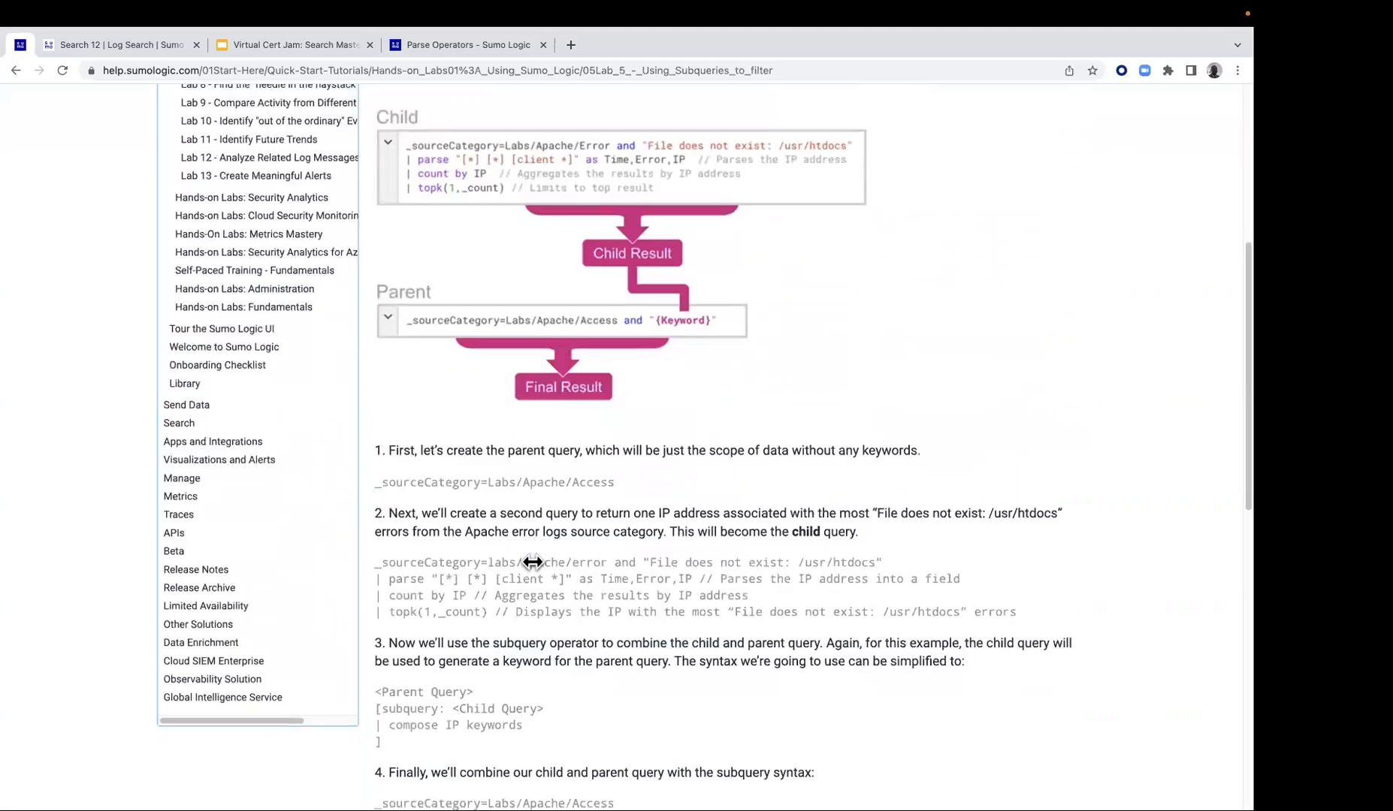
pyautogui.moveTo(374, 487); pyautogui.dragTo(581, 493)
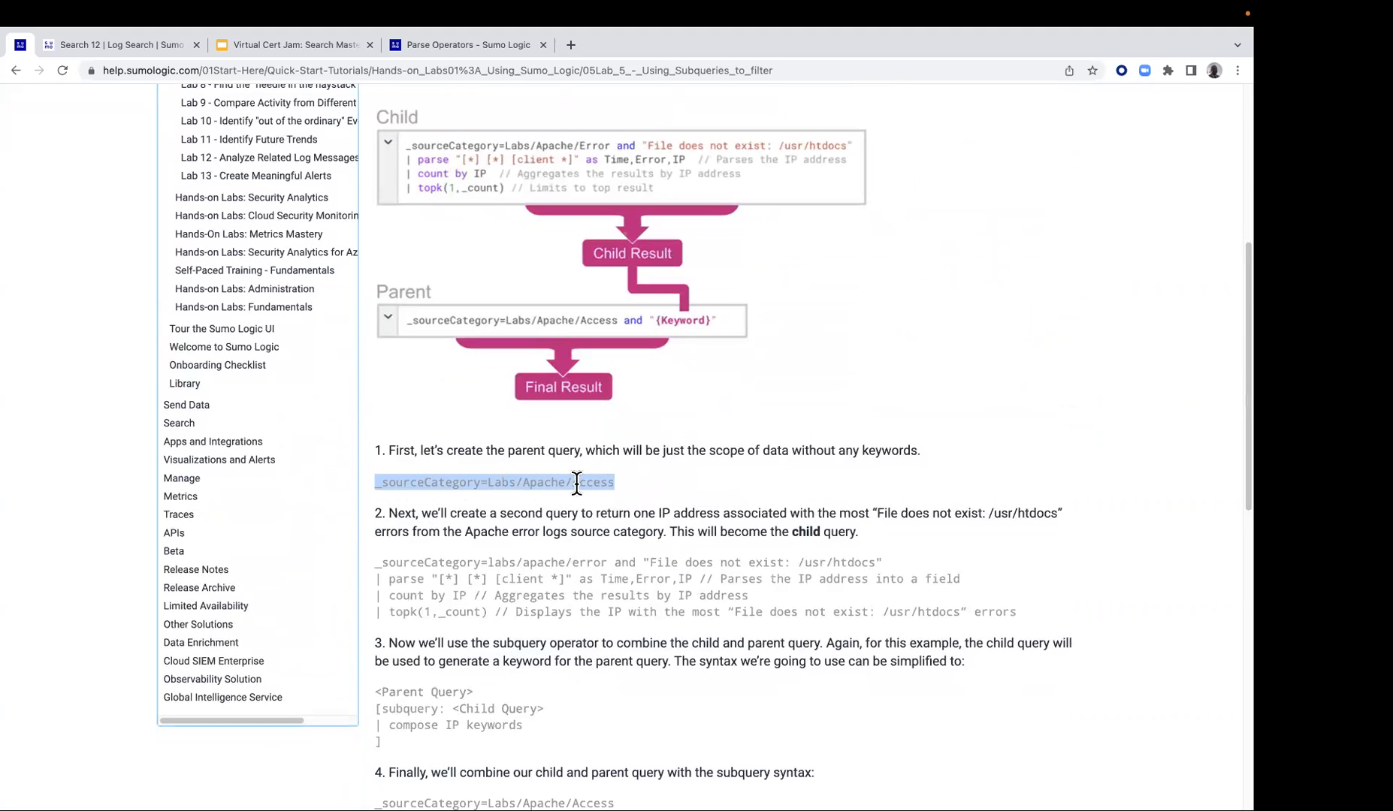
pyautogui.rightClick(576, 483)
pyautogui.click(605, 510)
# Switch to Sumo Logic, open a new log search and run the copied parent query _sourceCategory=Labs/Apache/Access
pyautogui.click(143, 43)
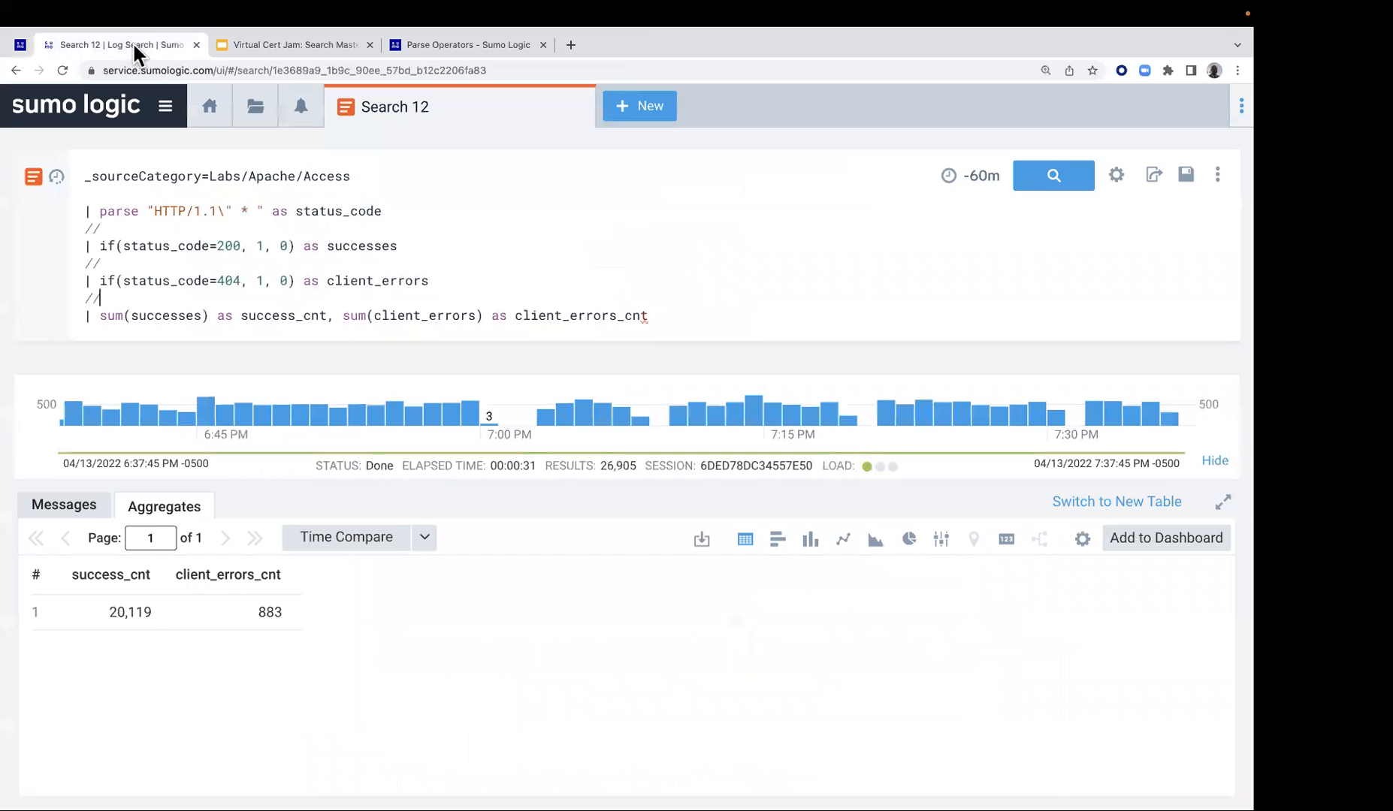
pyautogui.click(631, 109)
pyautogui.click(702, 153)
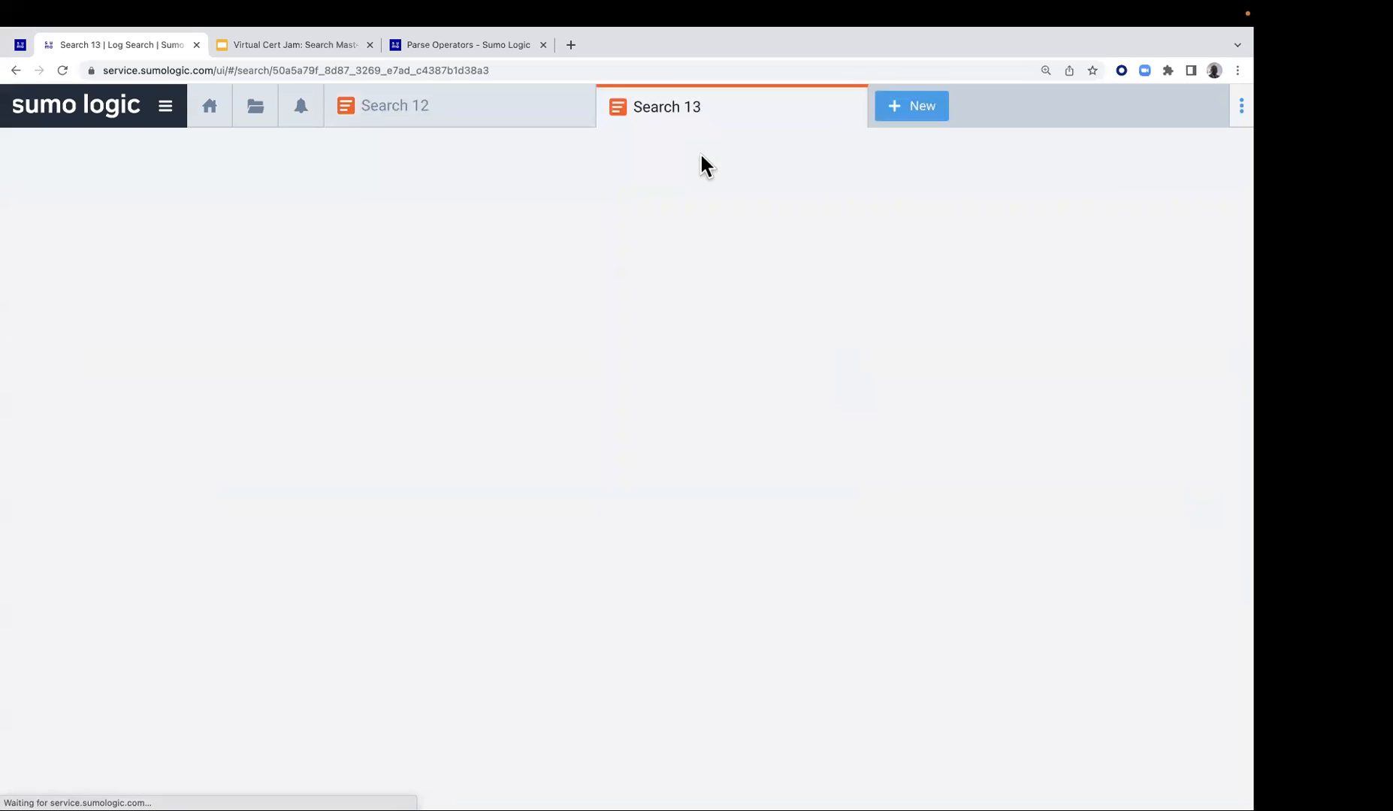
pyautogui.click(202, 175)
pyautogui.press('super+v')
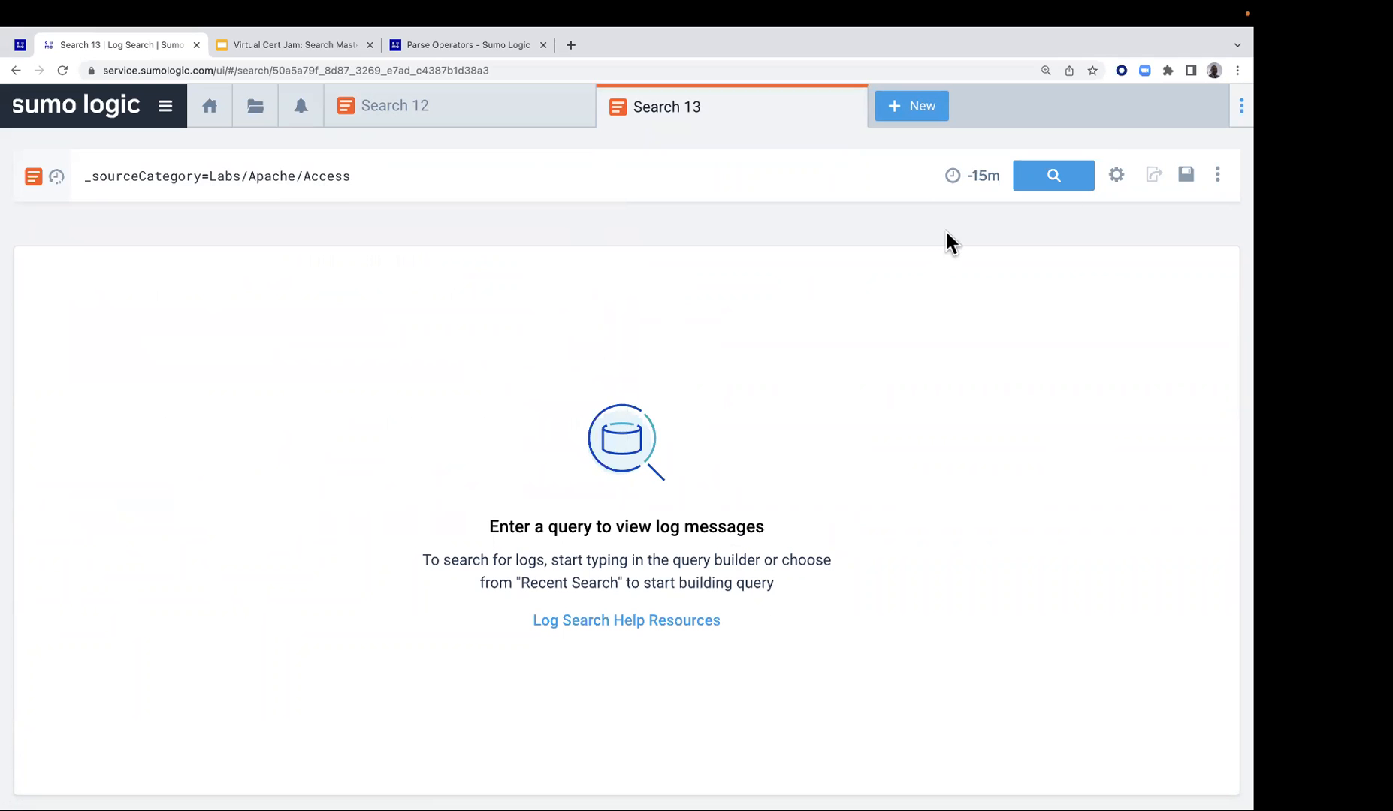
pyautogui.click(1052, 178)
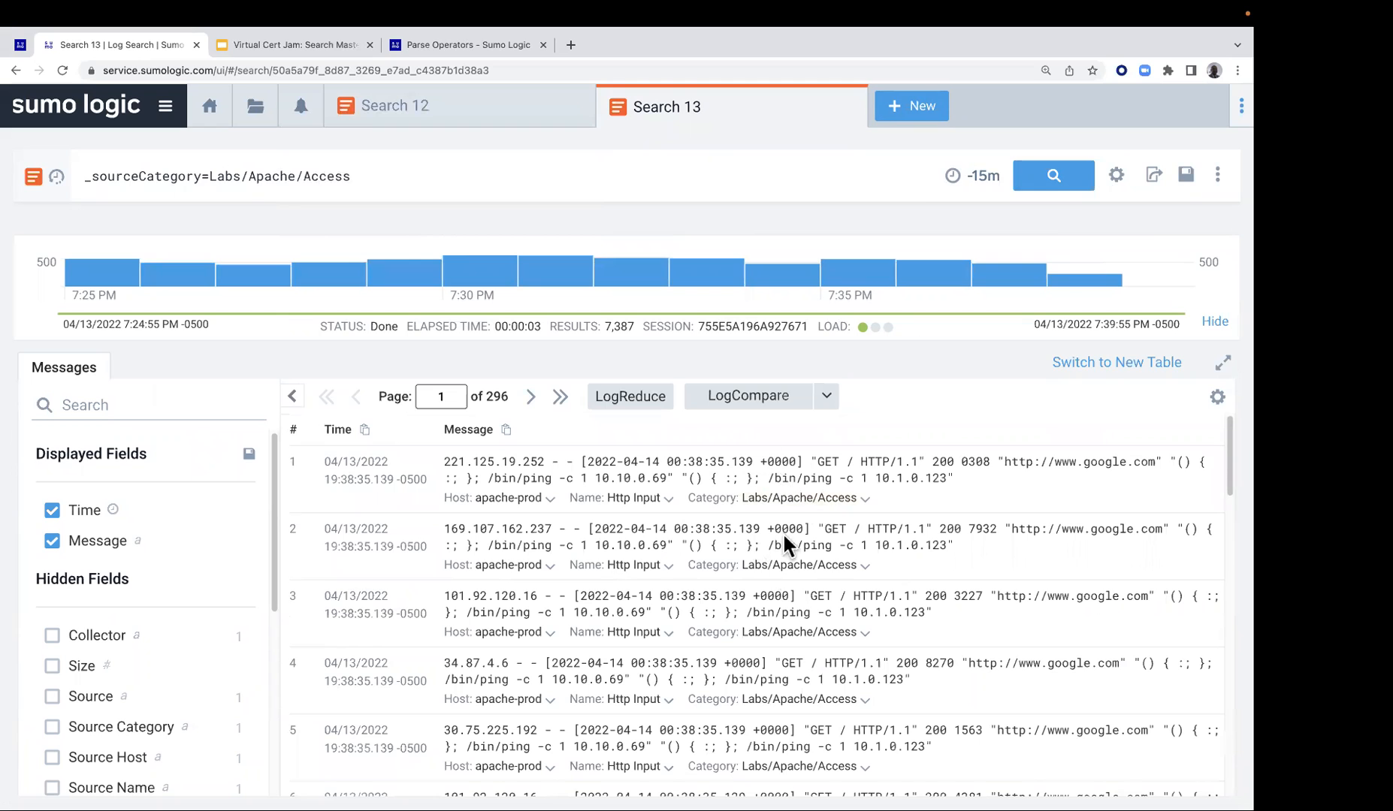
# Return to the Lab 5 guide and copy the four-line child query for "File does not exist: /usr/htdocs" errors from step 2
pyautogui.click(20, 47)
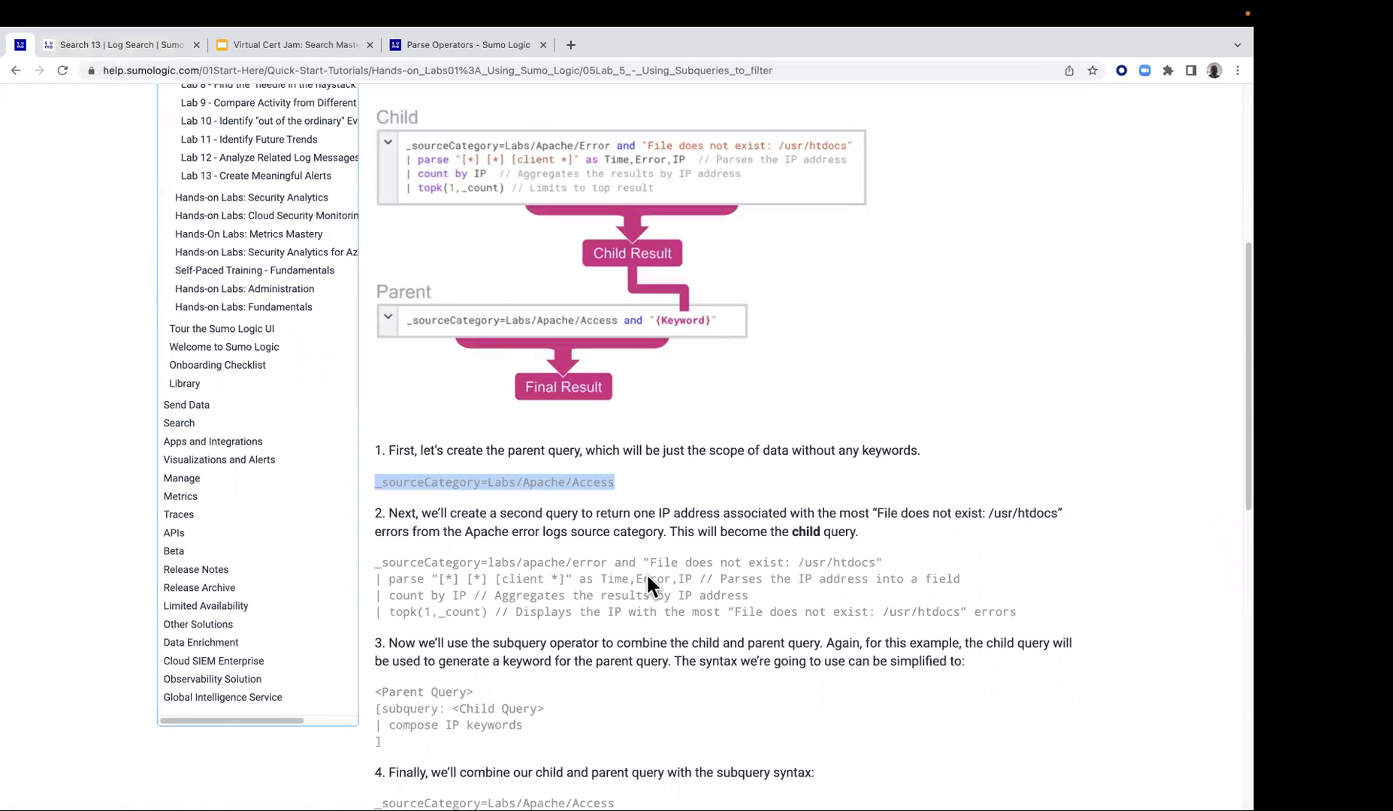
pyautogui.scroll(-1, 646, 572)
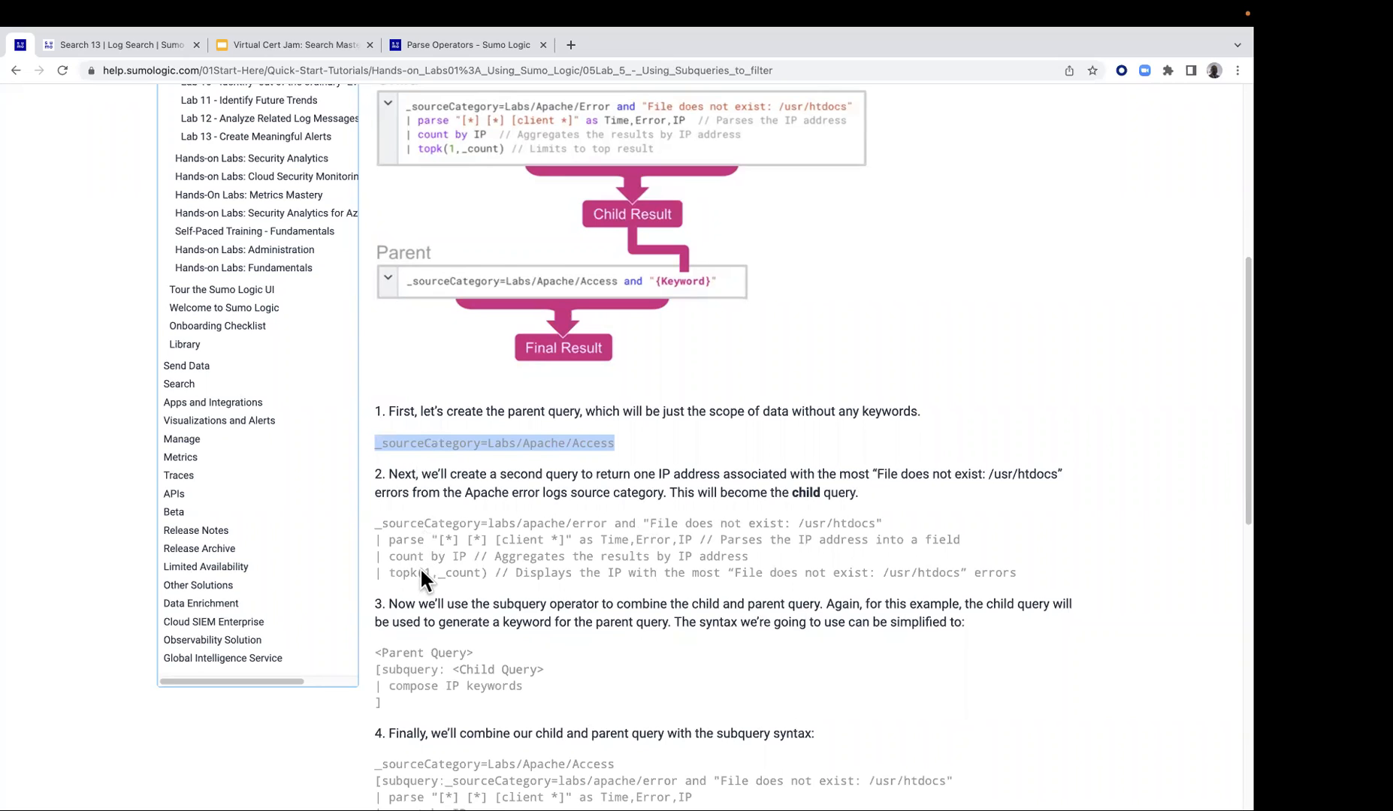
pyautogui.moveTo(375, 516); pyautogui.dragTo(1008, 575)
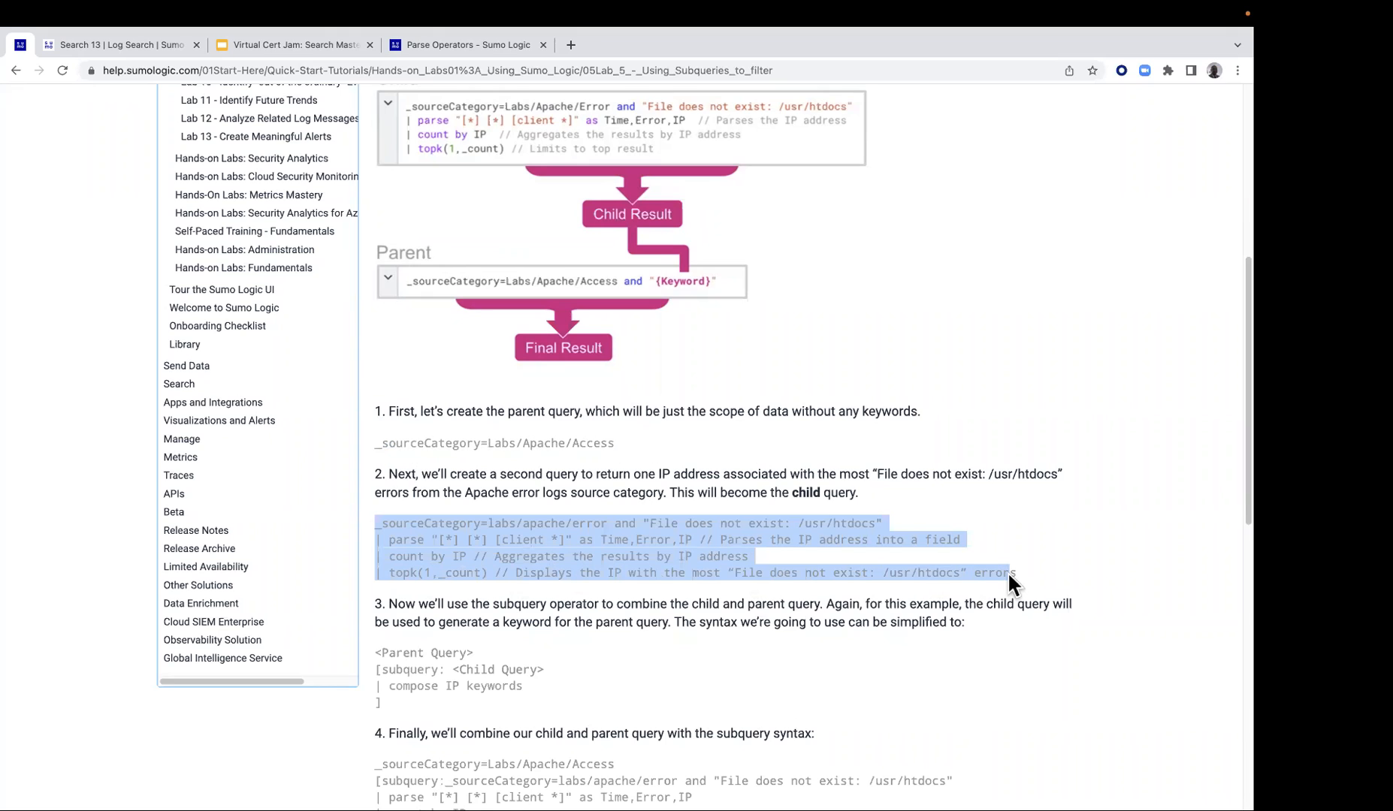
pyautogui.rightClick(702, 552)
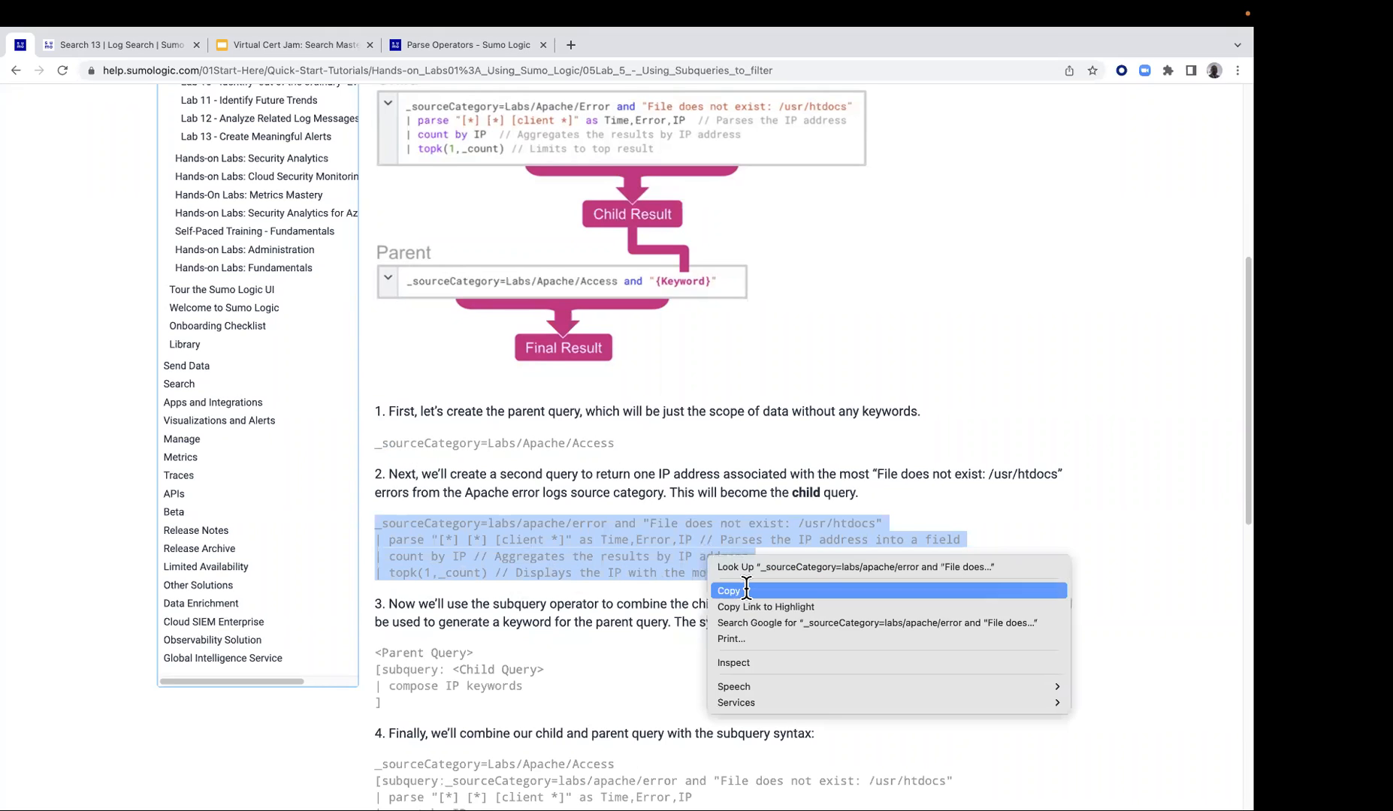
pyautogui.click(746, 590)
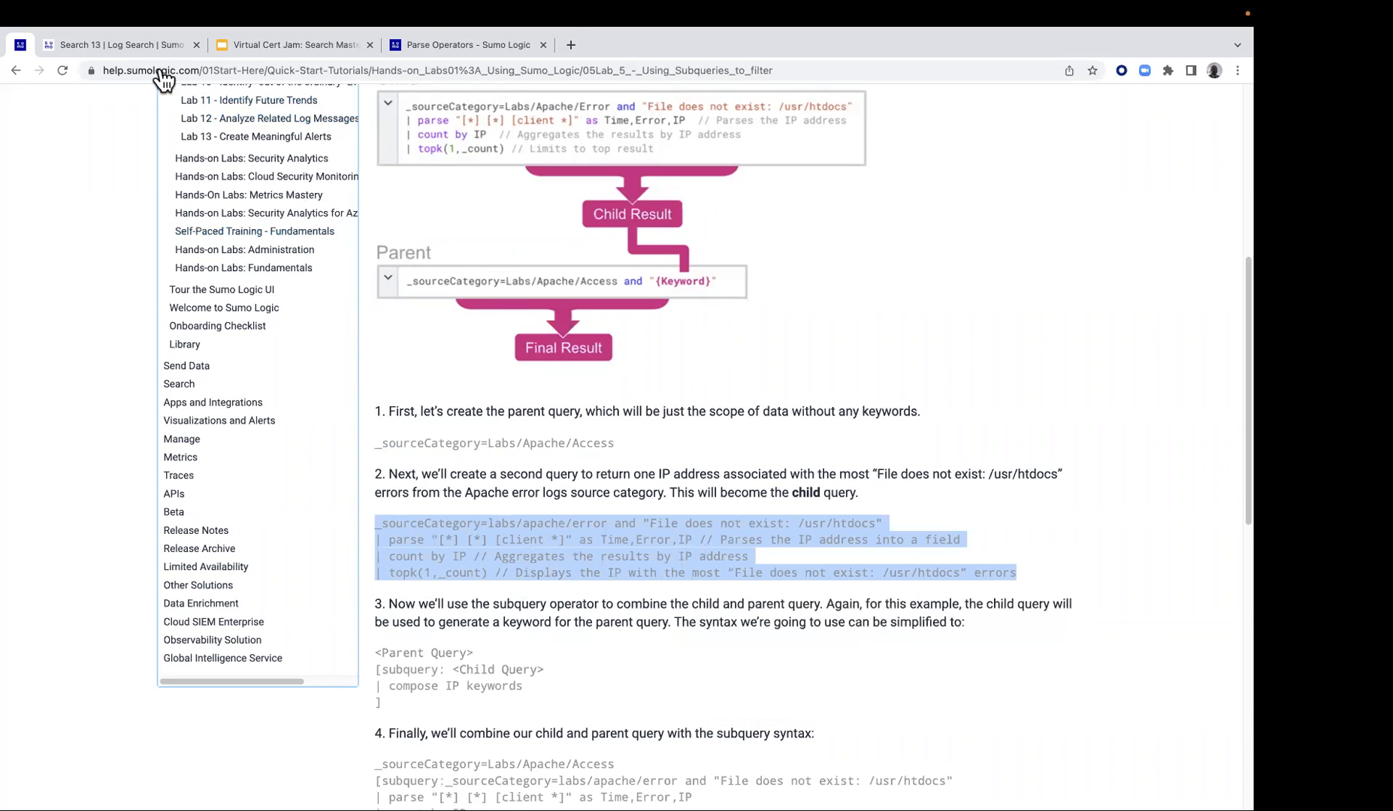
# Switch back to Sumo Logic and paste the copied child query into a new log search
pyautogui.click(113, 48)
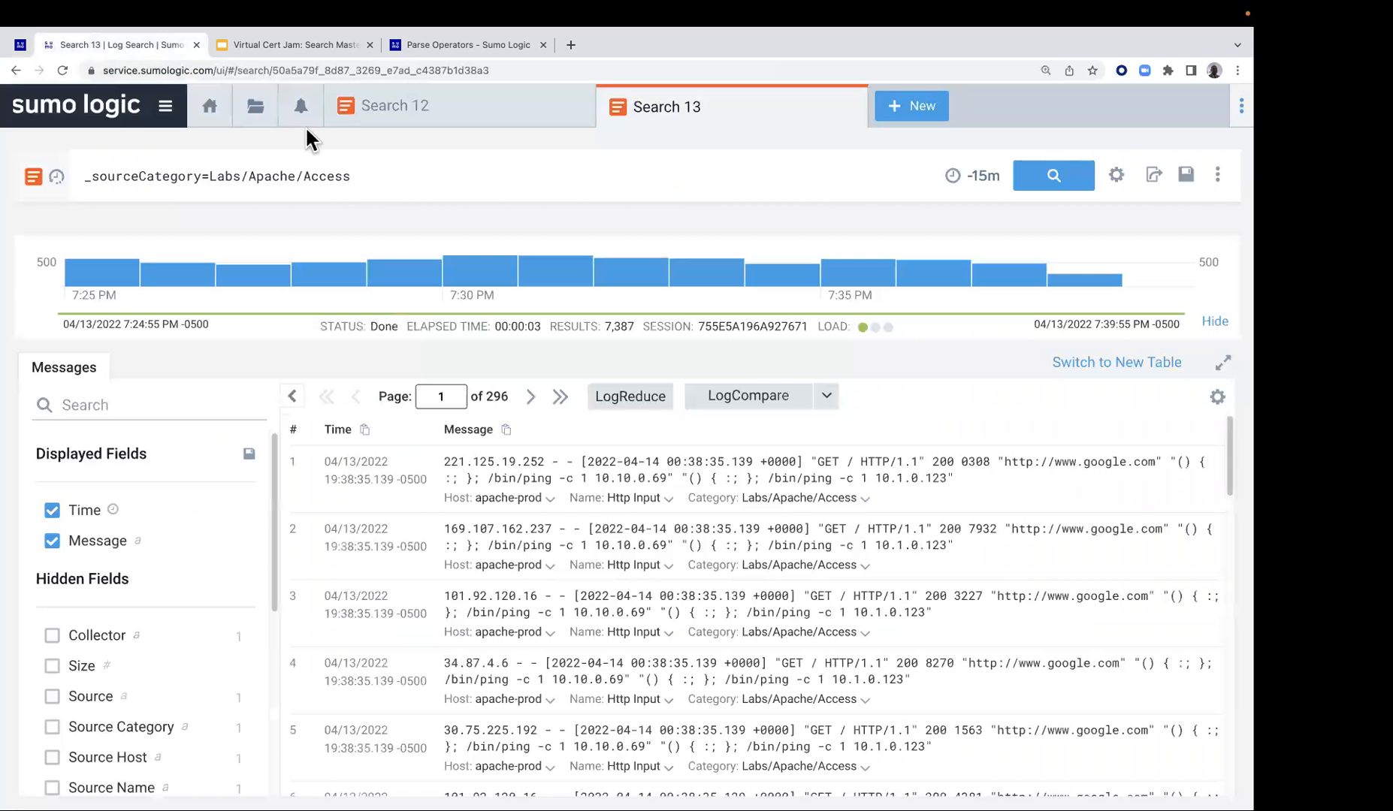
pyautogui.click(916, 109)
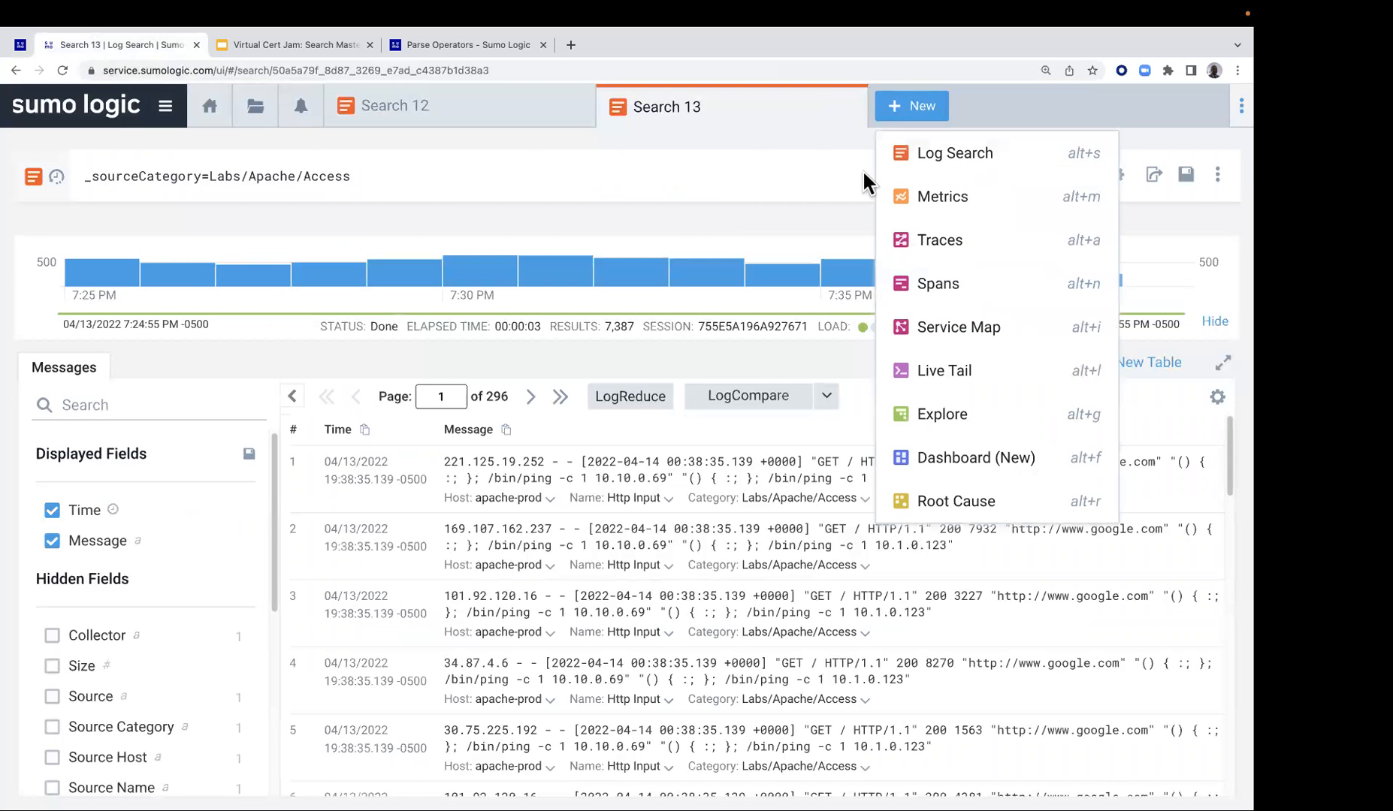
pyautogui.click(932, 150)
pyautogui.click(531, 169)
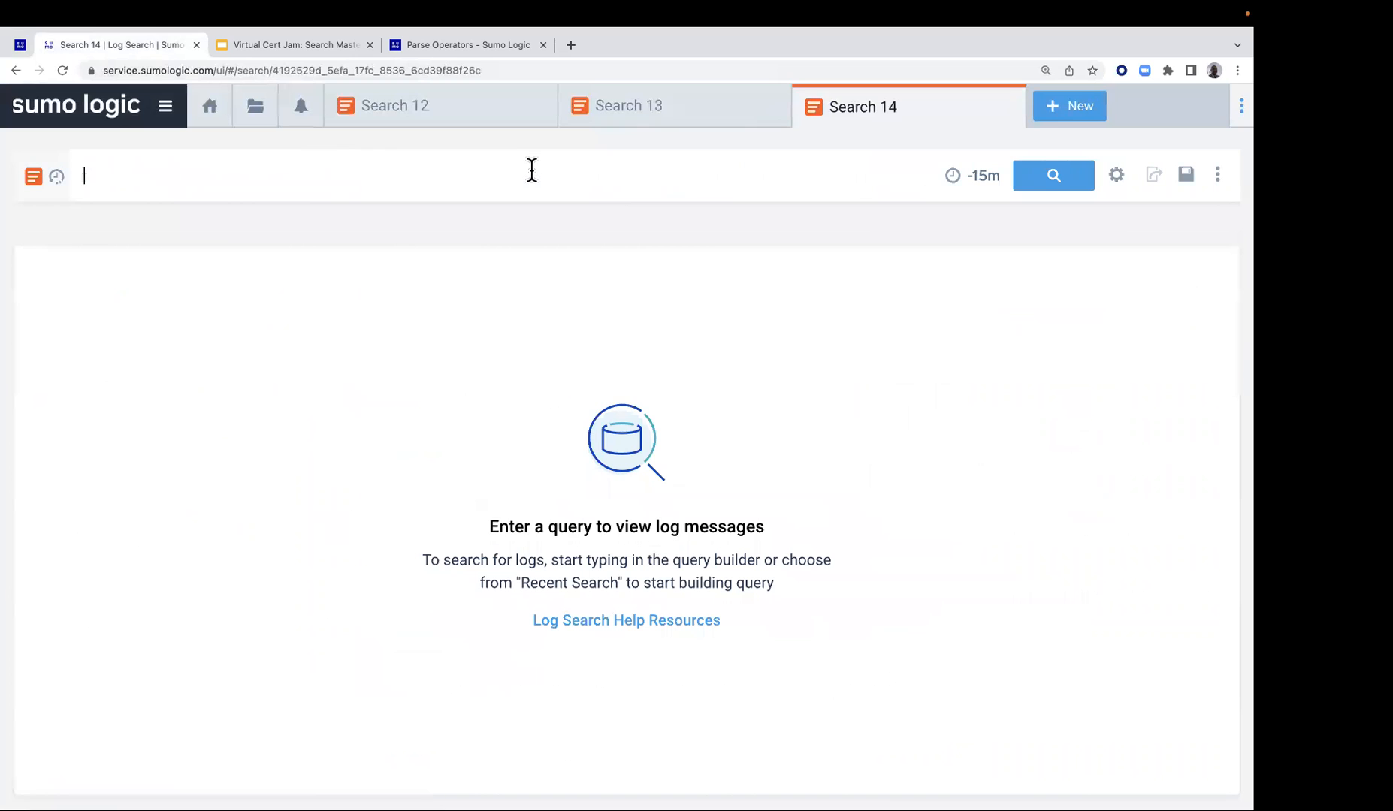
pyautogui.press('super+v')
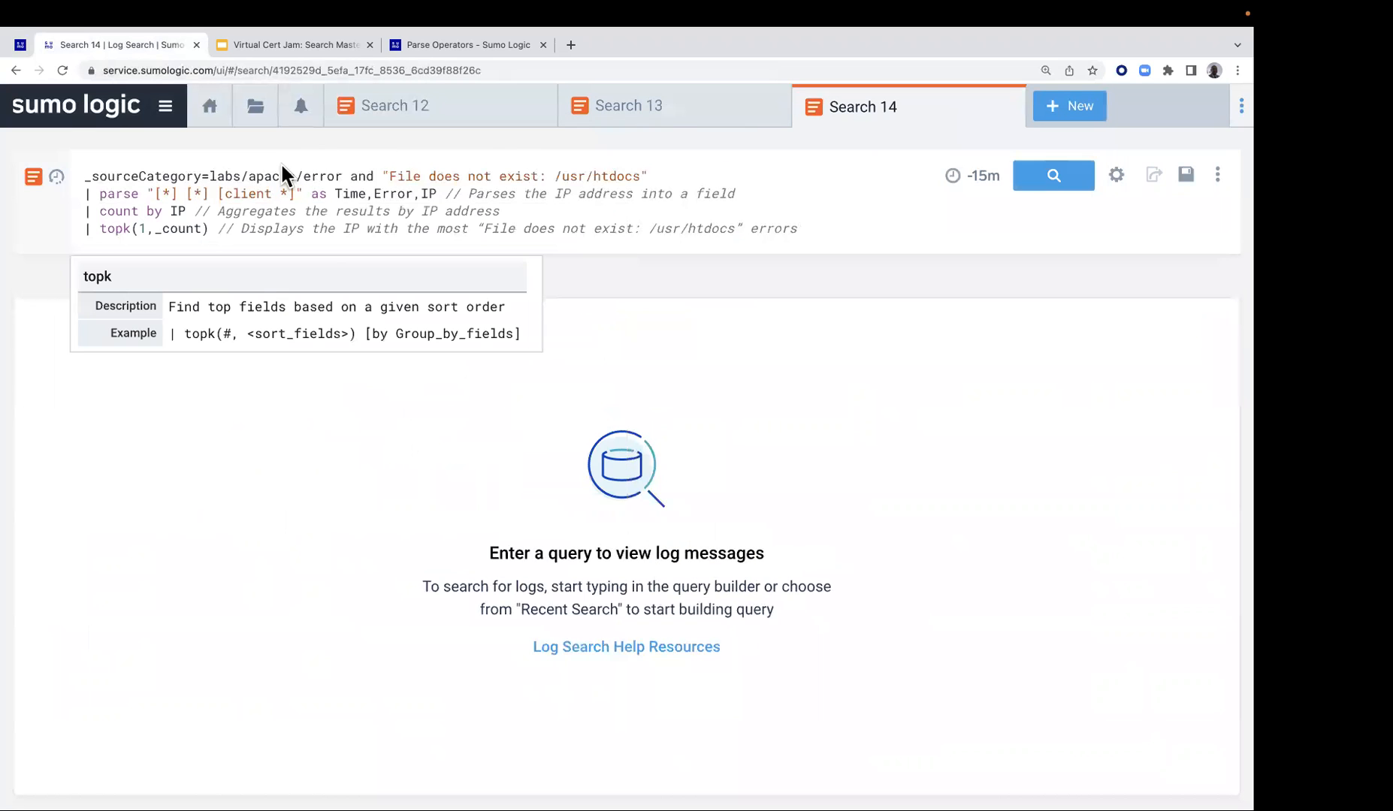
# Comment out the parse, count by IP and topk(1,_count) lines of the child query with //
pyautogui.click(86, 195)
pyautogui.write('//')
pyautogui.click(85, 212)
pyautogui.write('//')
pyautogui.click(81, 230)
pyautogui.write('//')
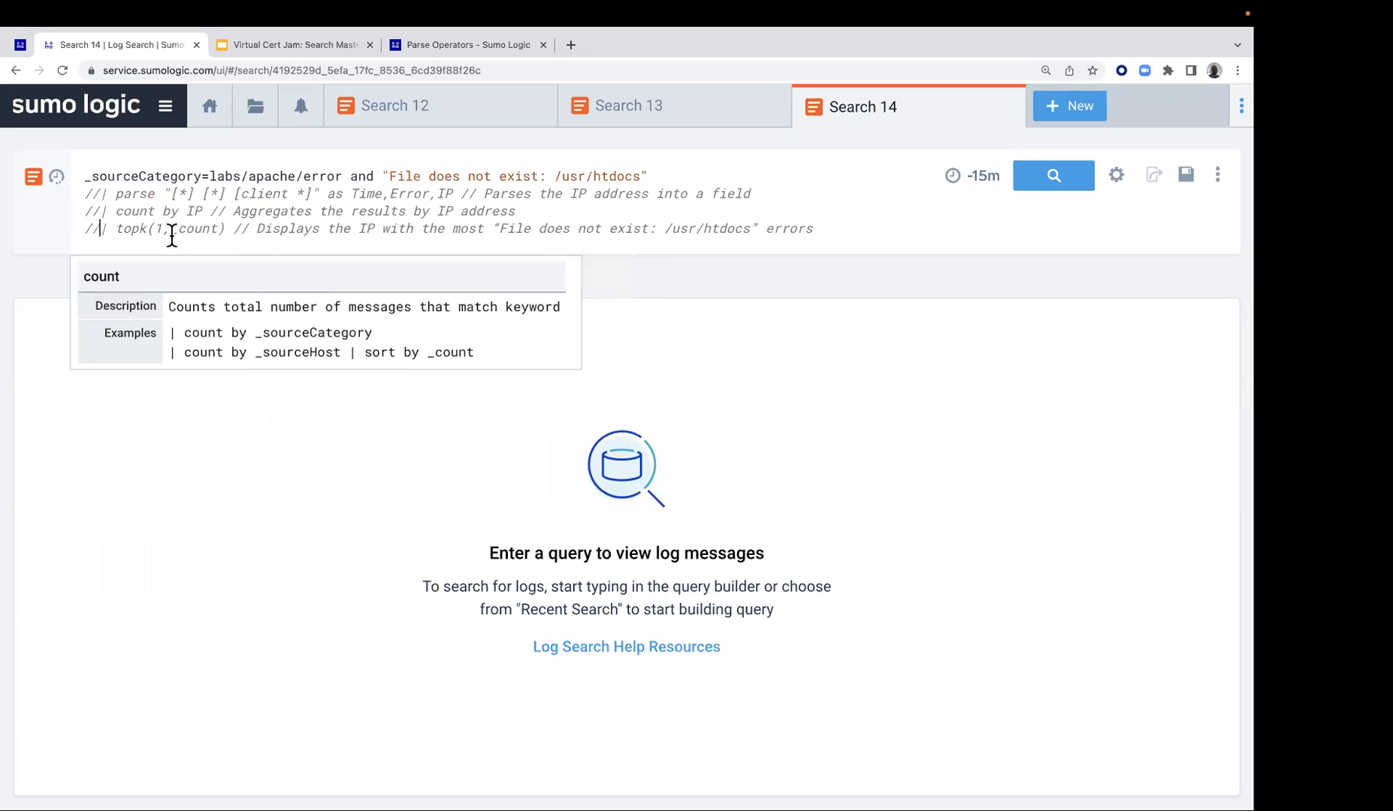
pyautogui.click(96, 192)
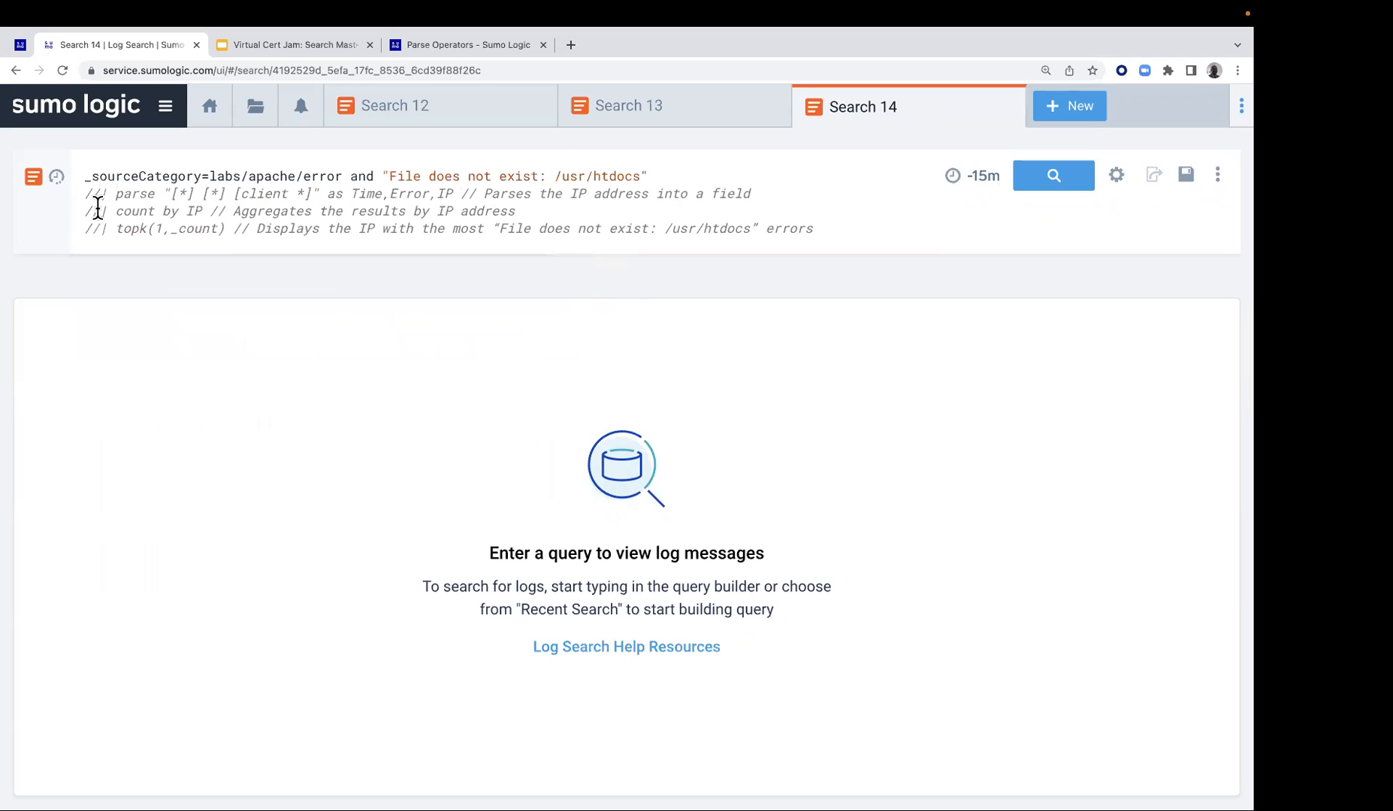
pyautogui.press('BackSpace')
pyautogui.press('BackSpace')
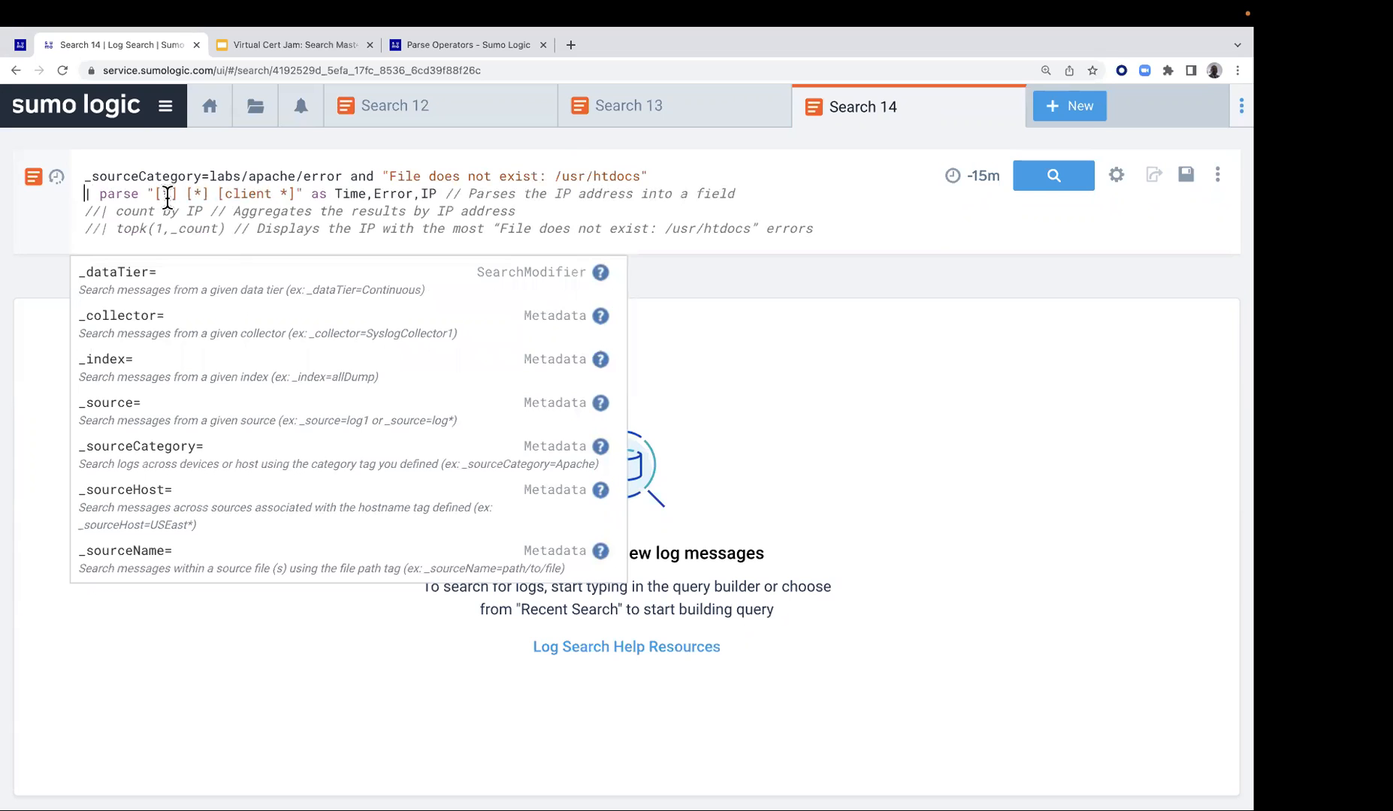
pyautogui.write('//')
# Run the search with only the source category and keyword line active, and rerun it with the Time,Error,IP parse line uncommented
pyautogui.click(1057, 180)
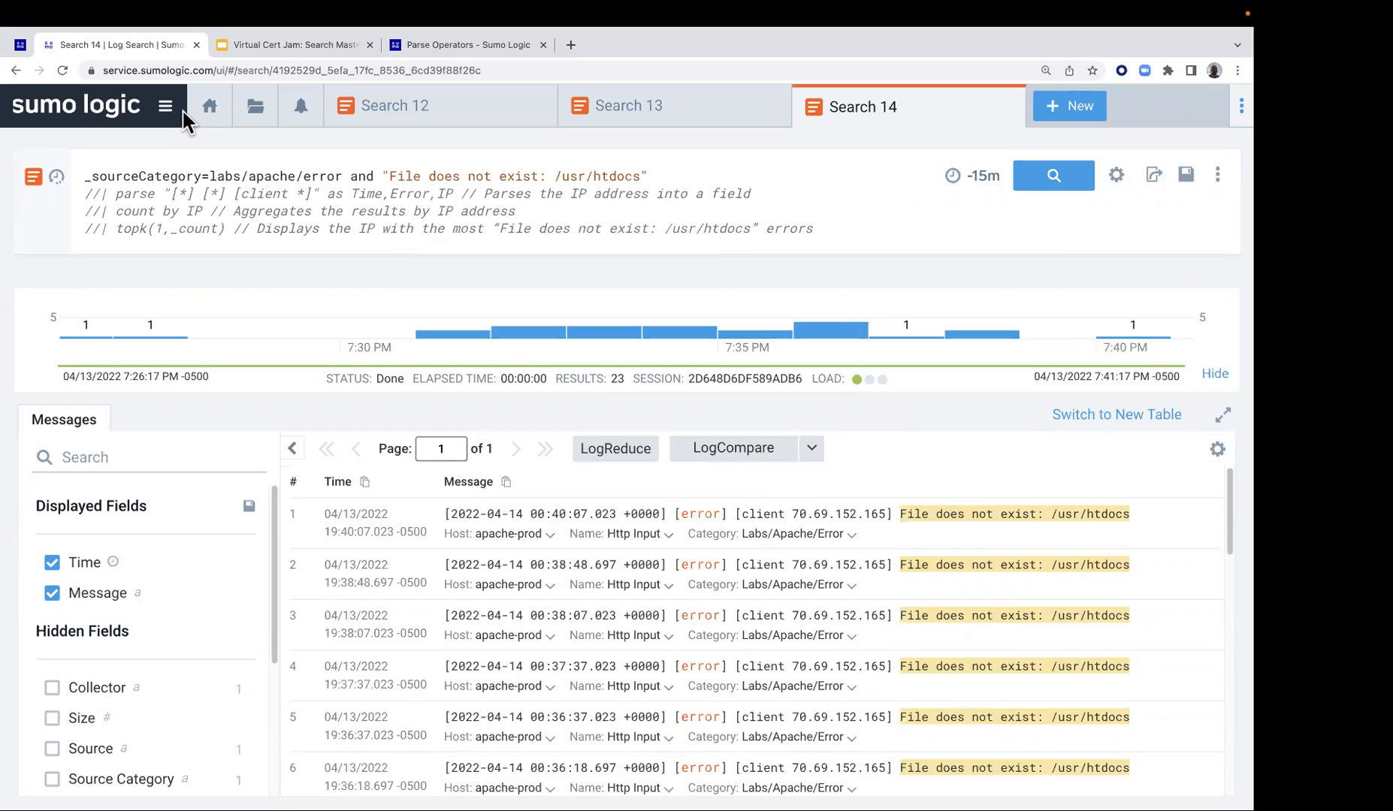
pyautogui.click(102, 193)
pyautogui.press('BackSpace')
pyautogui.press('BackSpace')
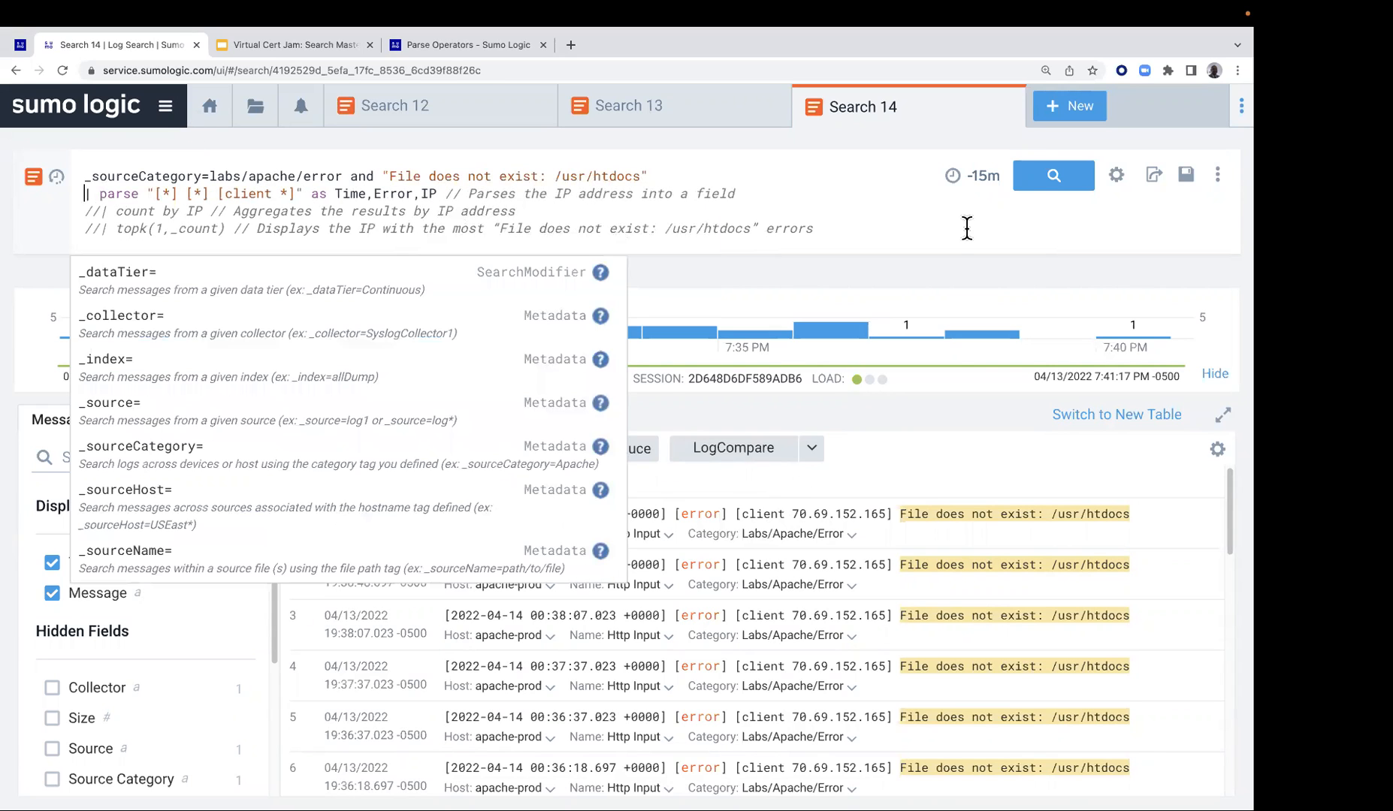
pyautogui.click(1054, 176)
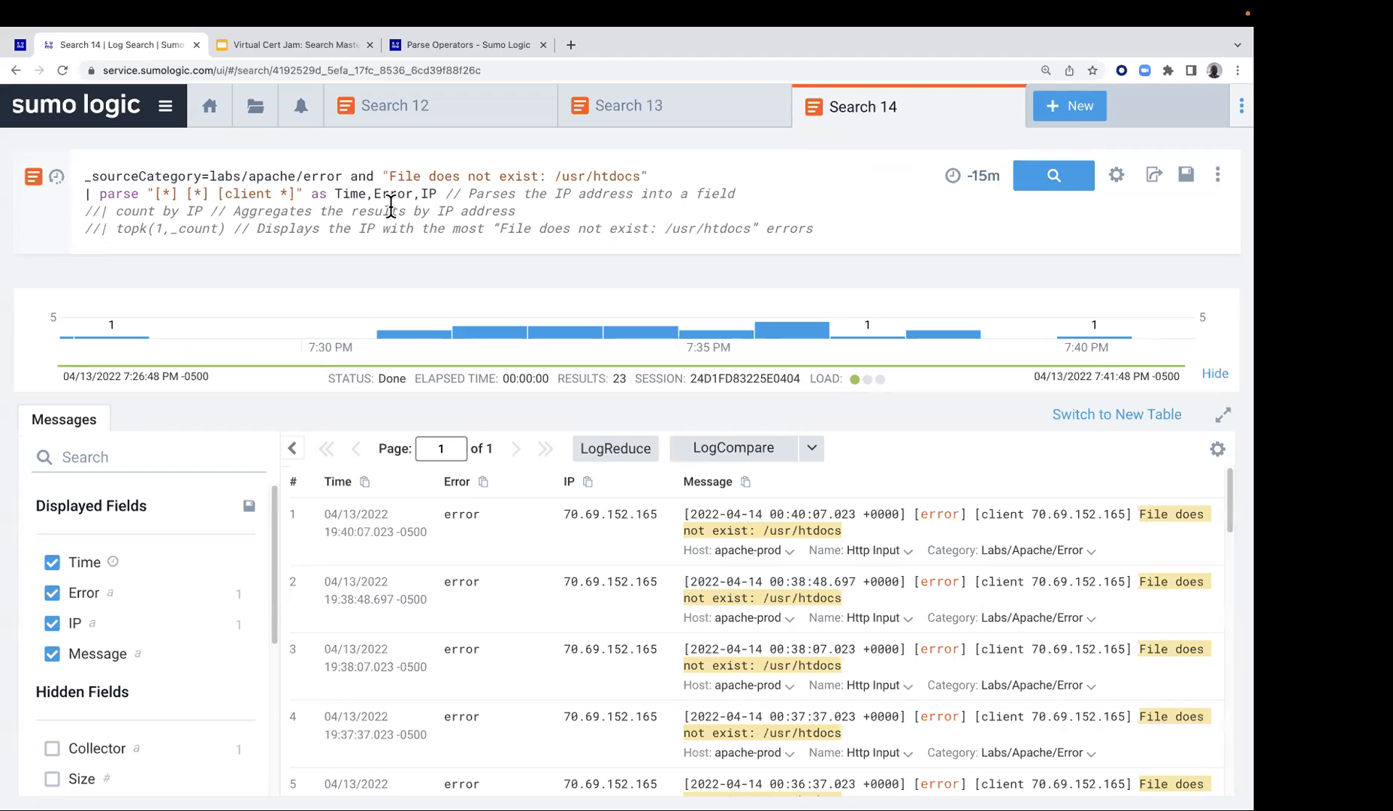
# Uncomment the count by IP line, look over the parsed IP values and rerun the search
pyautogui.click(100, 212)
pyautogui.press('BackSpace')
pyautogui.press('BackSpace')
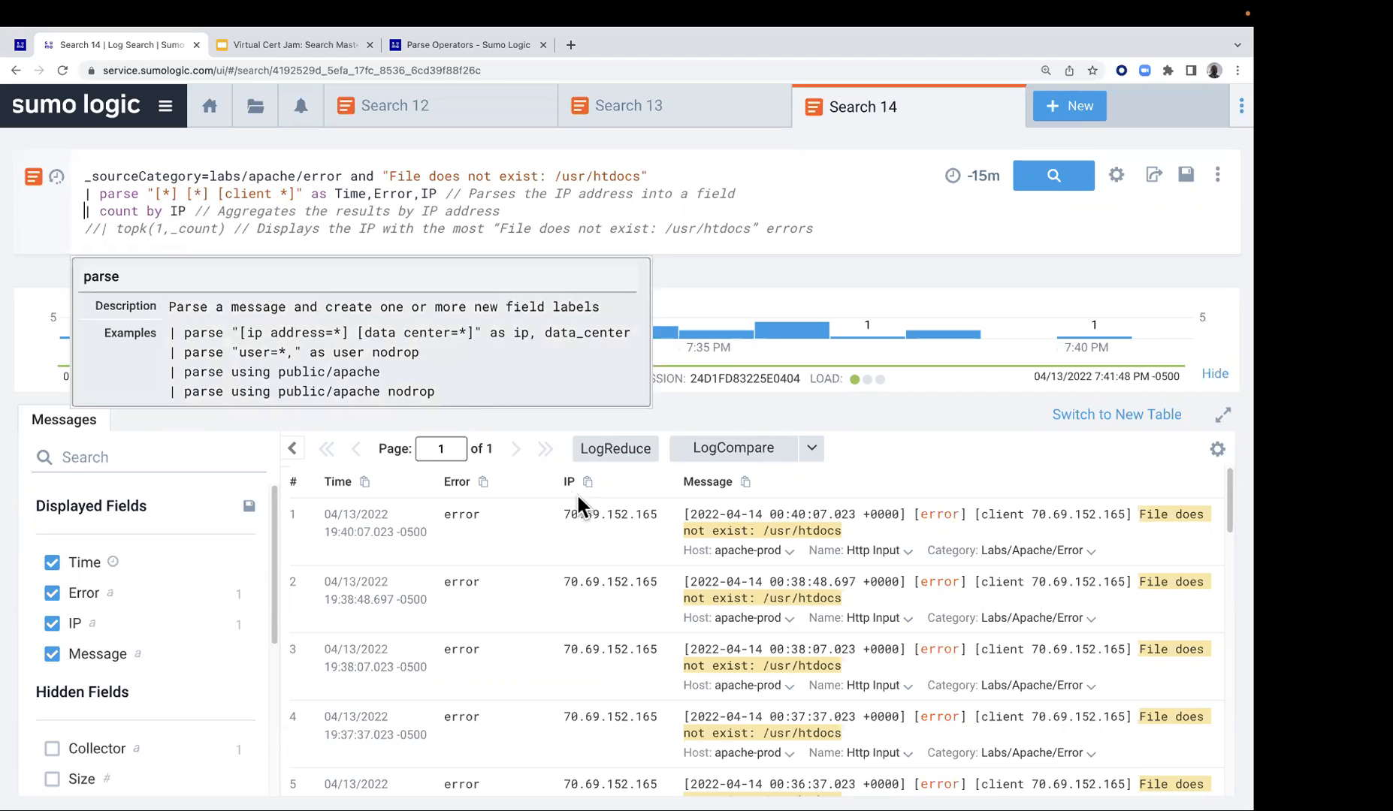
pyautogui.scroll(-7, 623, 631)
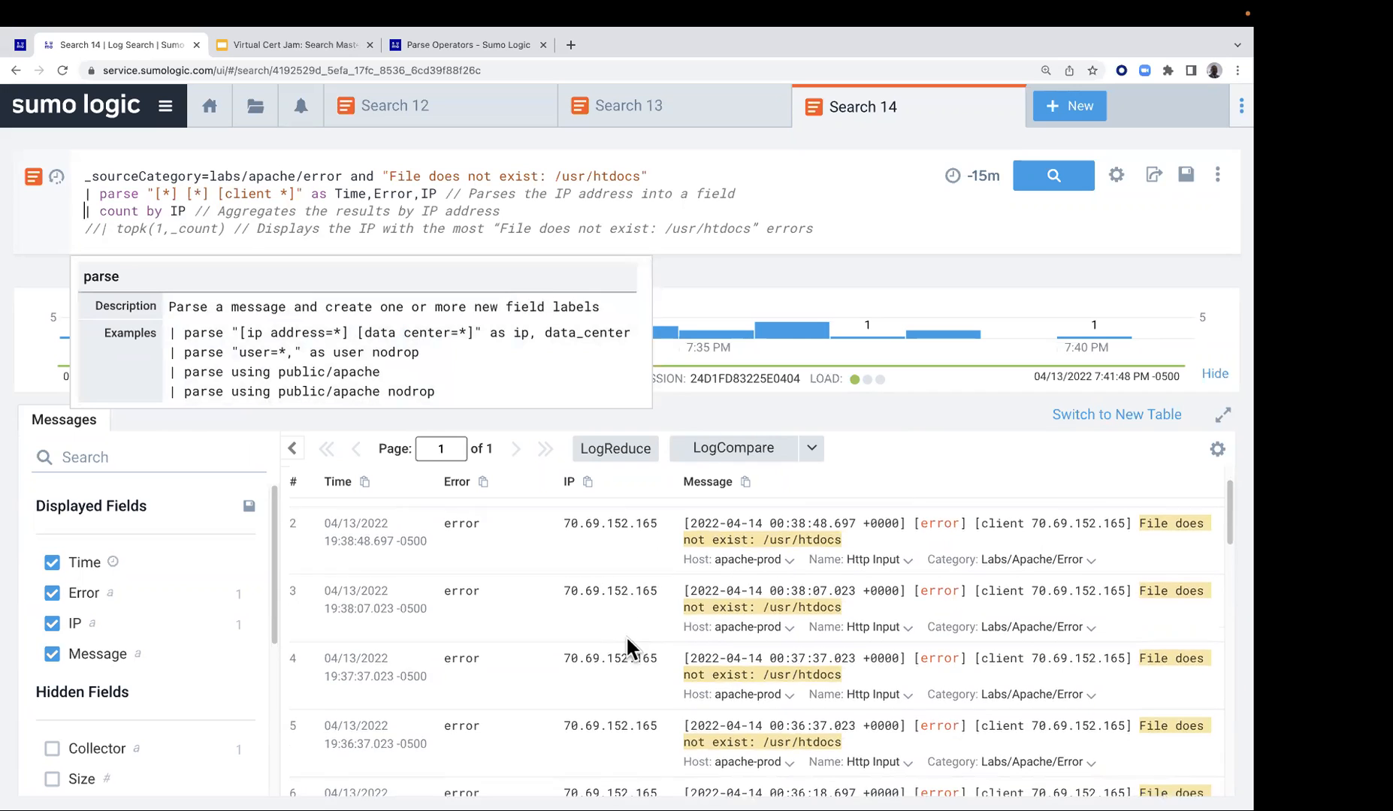
pyautogui.scroll(2, 621, 666)
pyautogui.scroll(7, 620, 634)
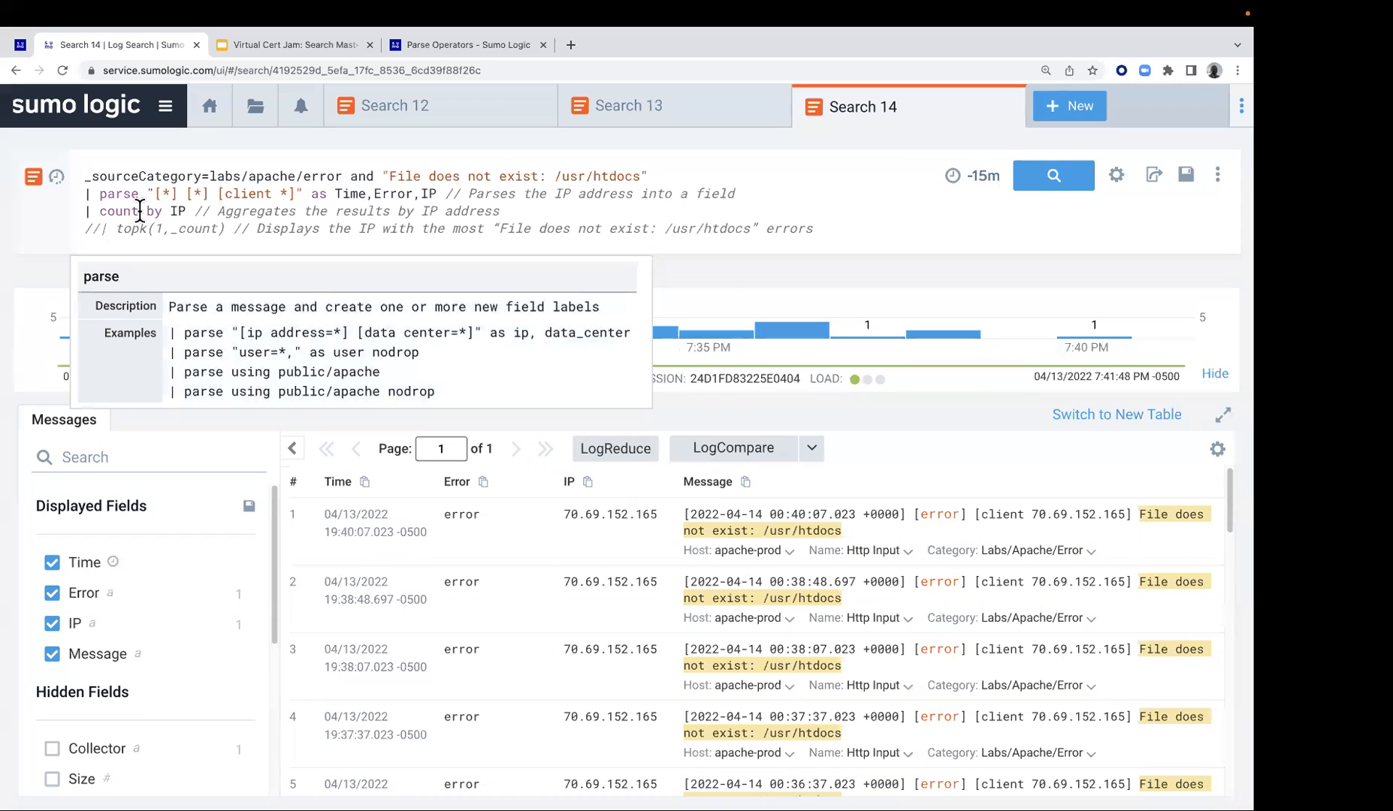
pyautogui.click(1052, 175)
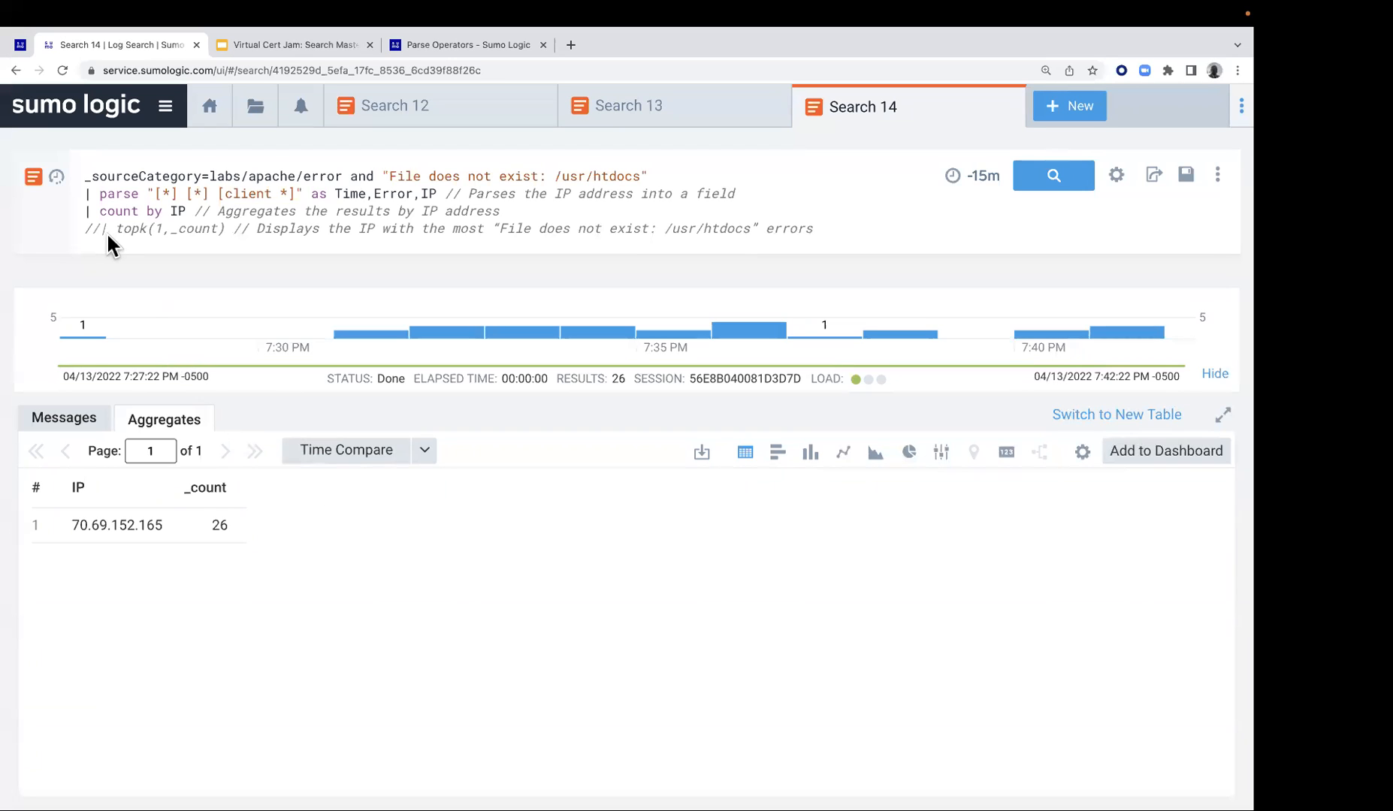
# Uncomment the topk(1,_count) line and run the full child query
pyautogui.press('BackSpace')
pyautogui.press('BackSpace')
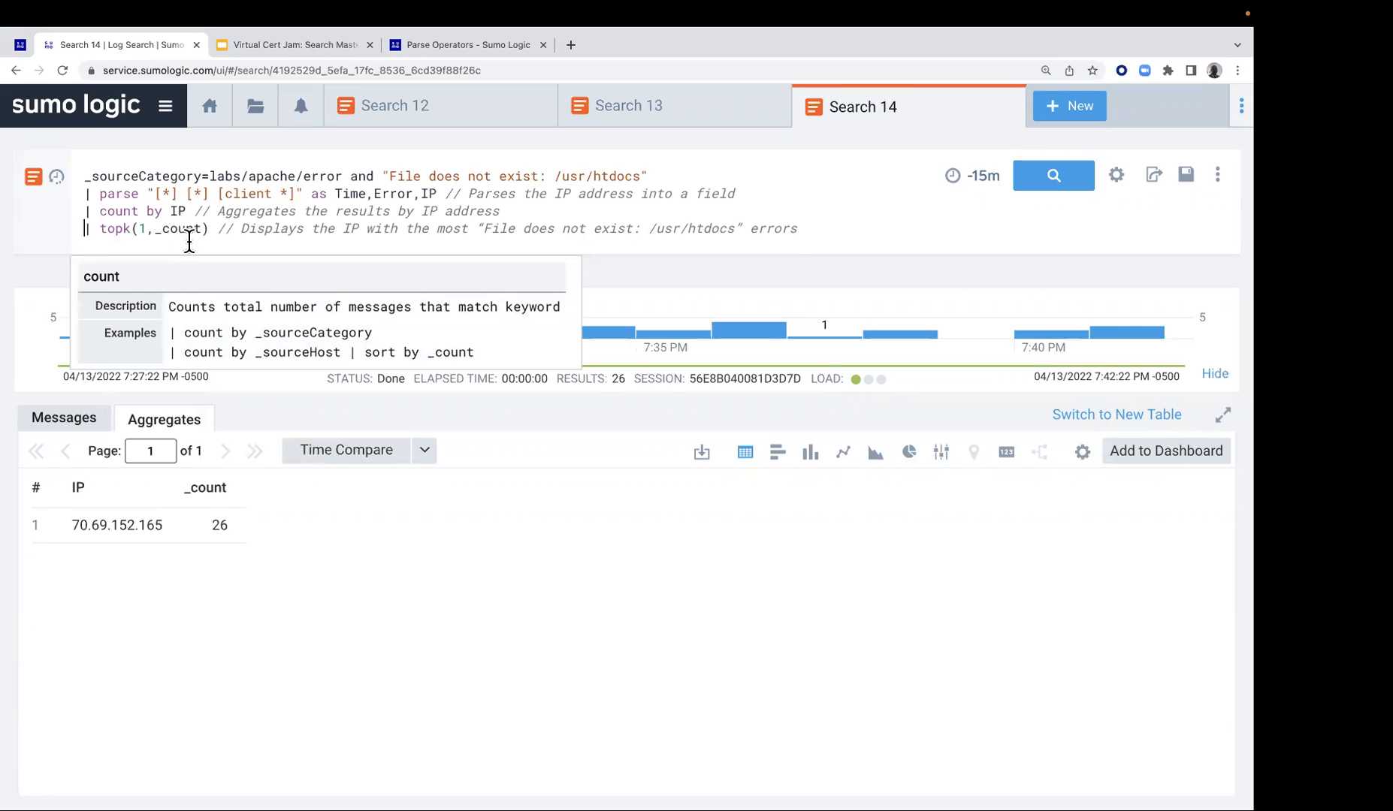
pyautogui.click(1070, 176)
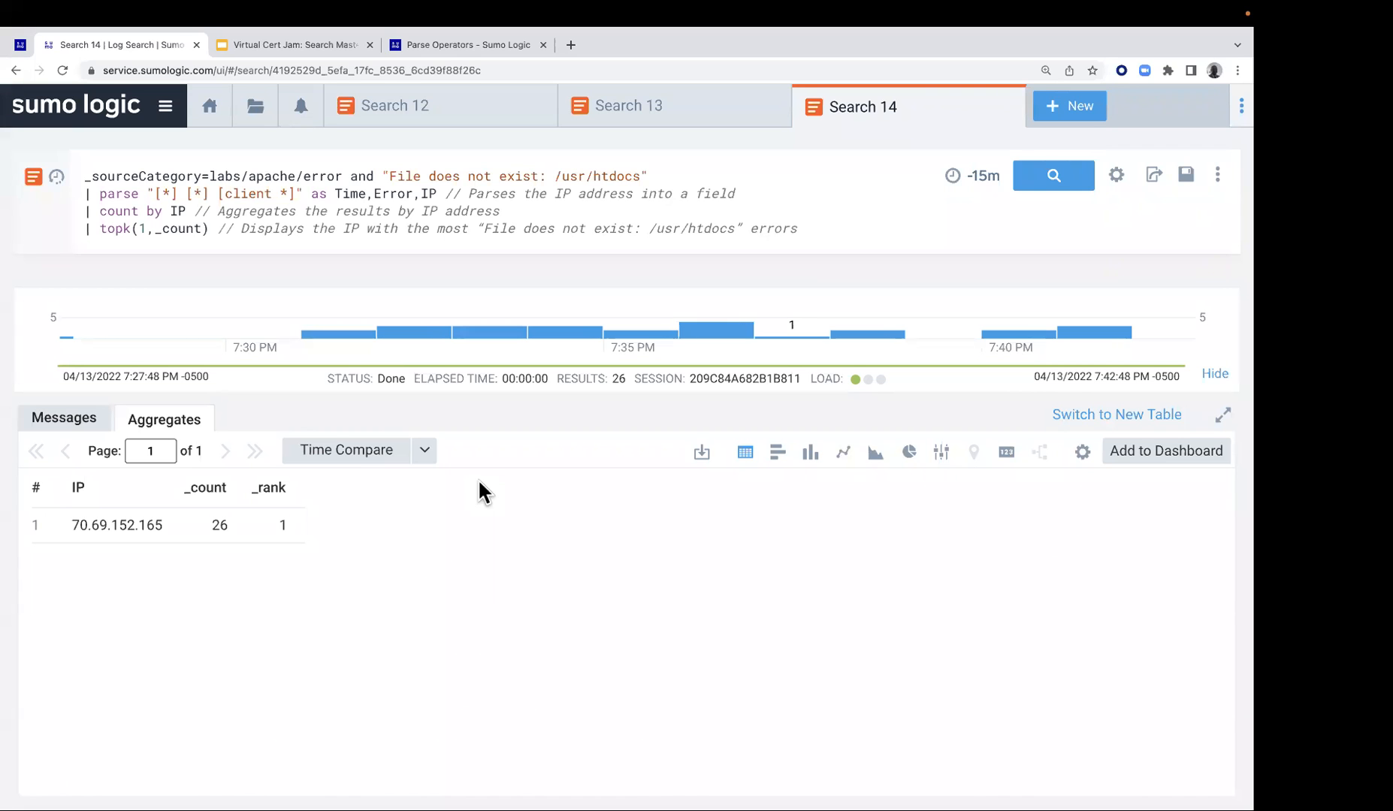
# Return to the Lab 5 guide and copy the combined parent and child query with the subquery syntax from step 4
pyautogui.click(20, 45)
pyautogui.scroll(-3, 507, 425)
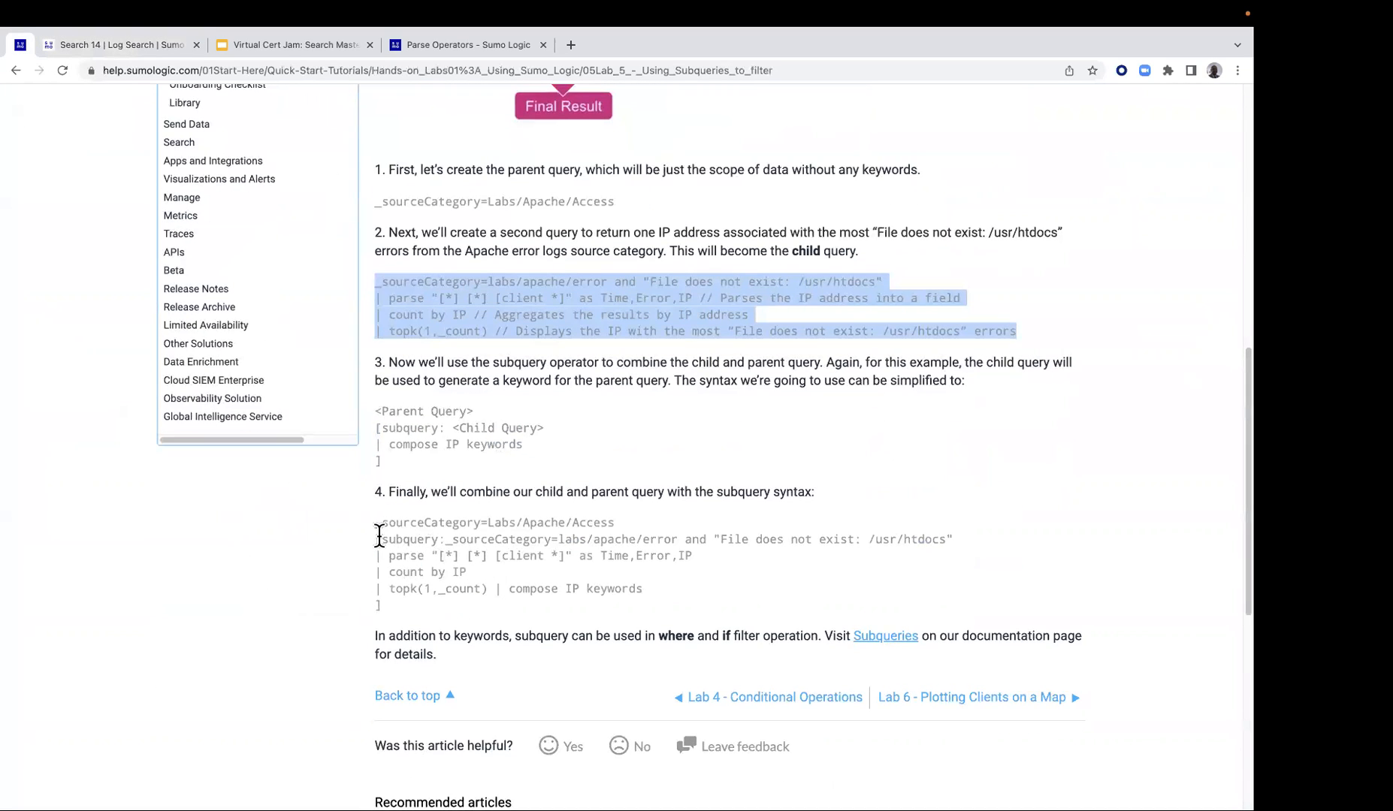
pyautogui.moveTo(380, 523); pyautogui.dragTo(413, 603)
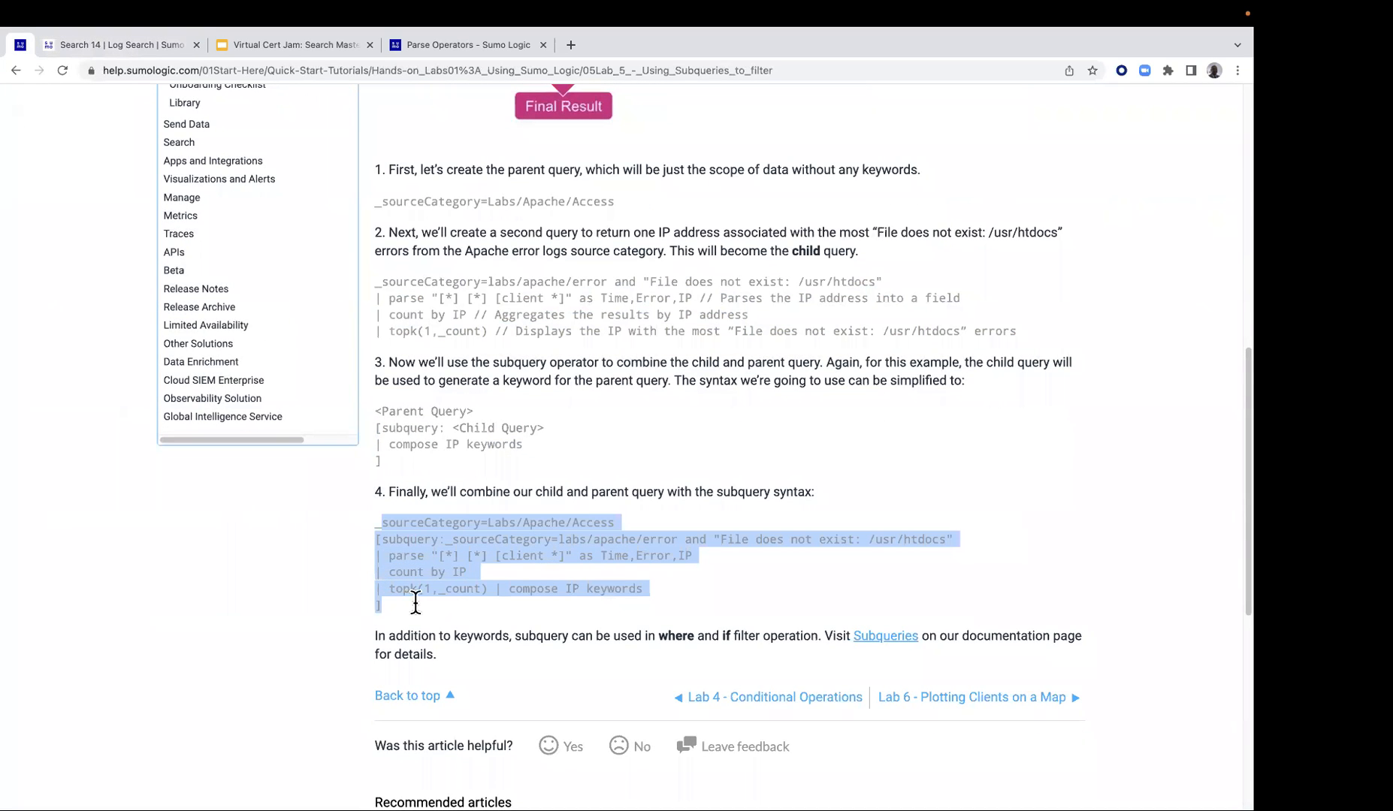
pyautogui.click(377, 523)
pyautogui.moveTo(378, 523); pyautogui.dragTo(391, 605)
pyautogui.rightClick(426, 546)
pyautogui.click(450, 578)
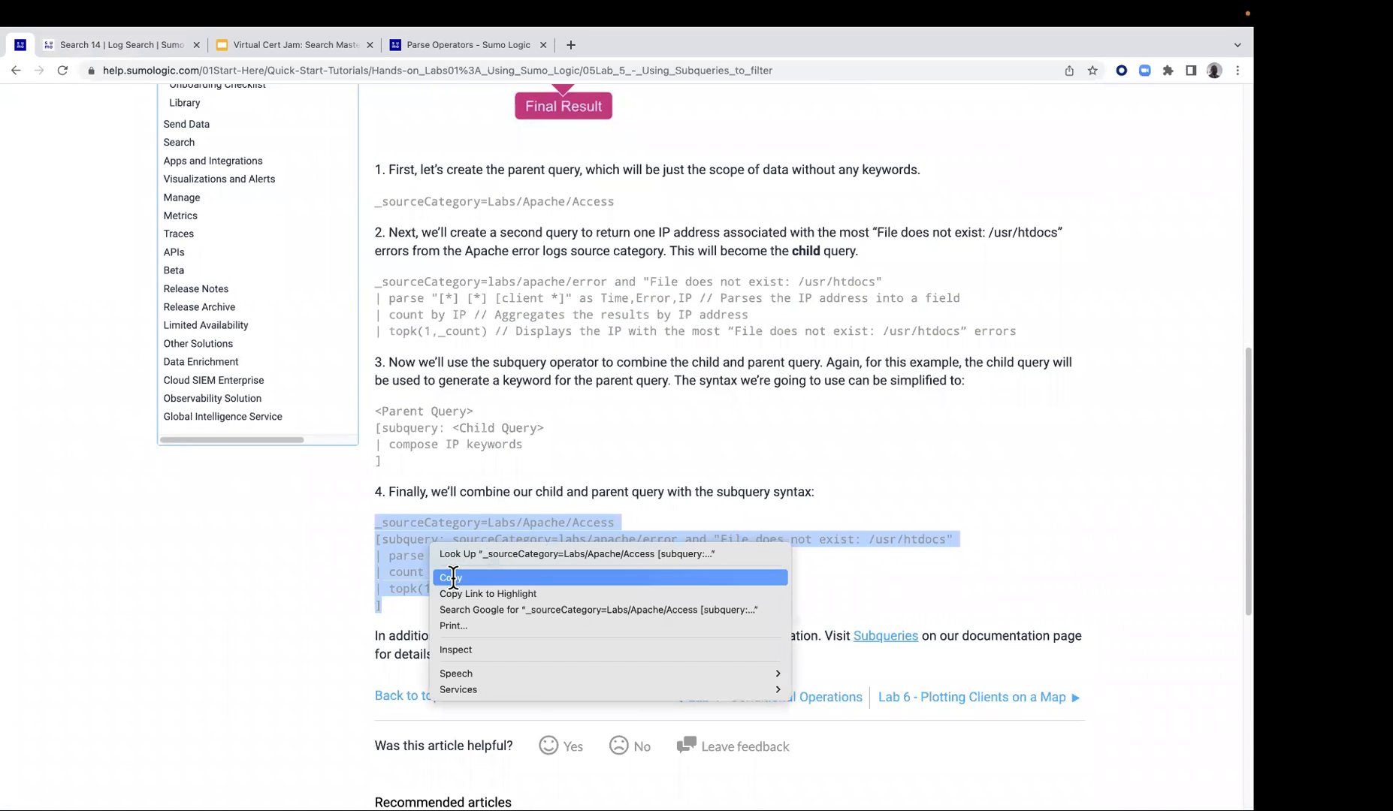
# Switch back to Sumo Logic, open a new log search and paste the copied parent and child subquery into it
pyautogui.click(68, 41)
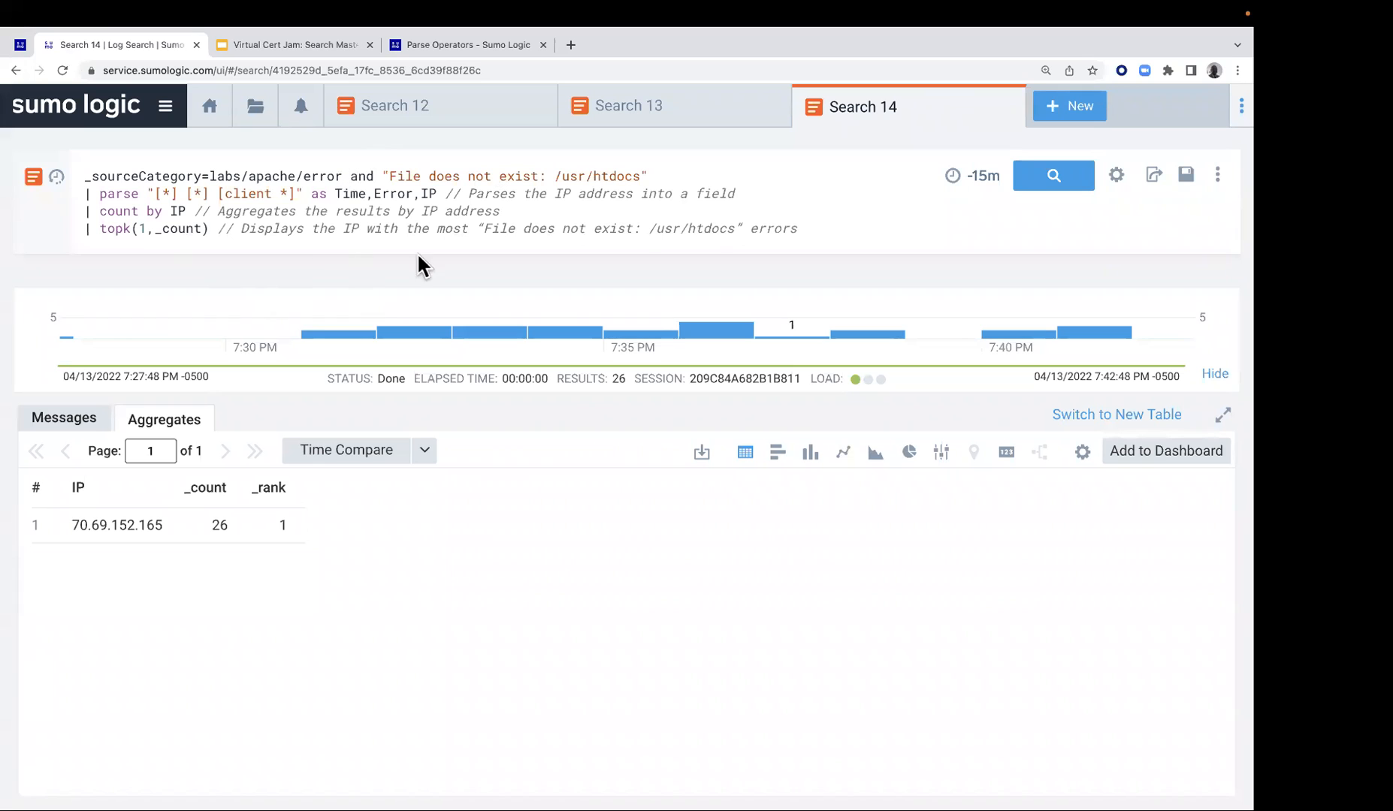
pyautogui.click(1055, 107)
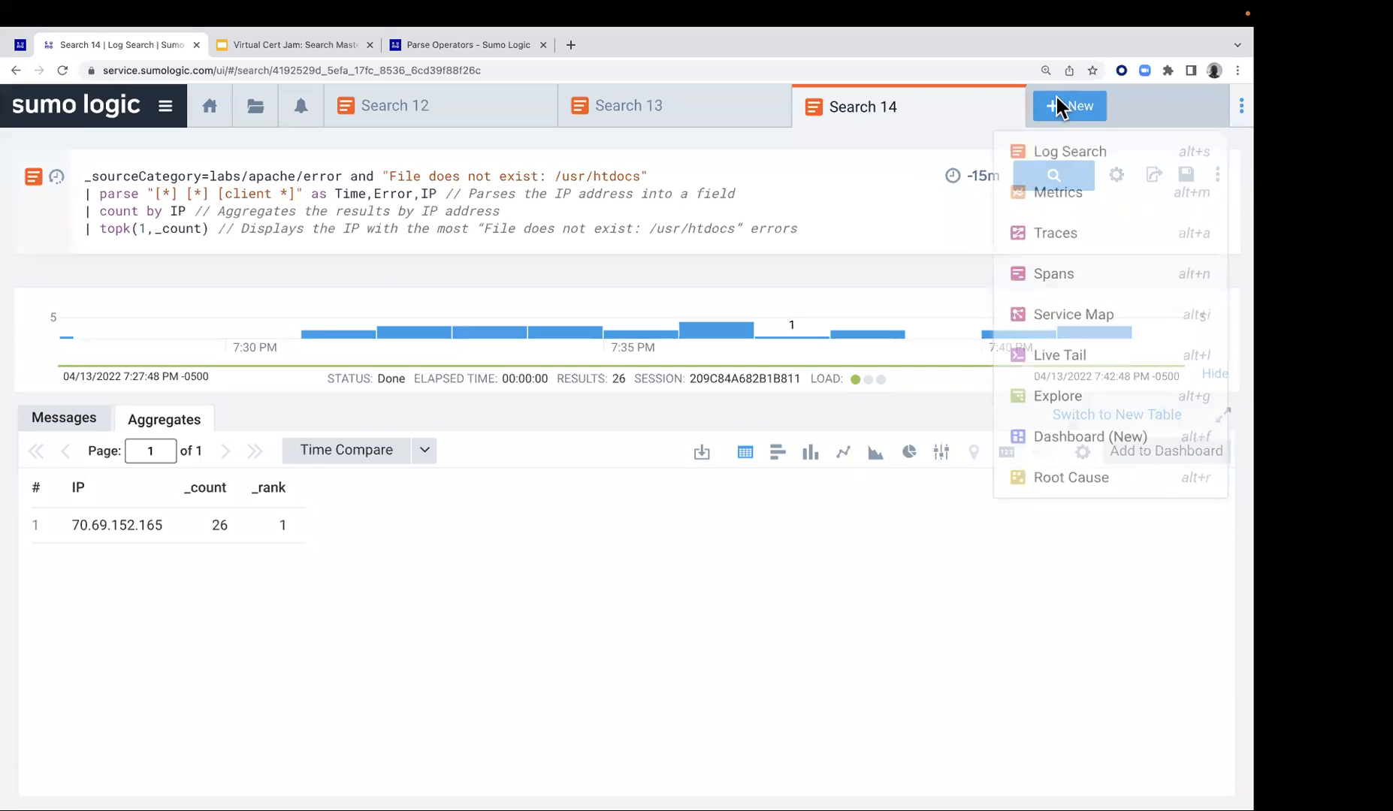
pyautogui.click(1052, 153)
pyautogui.click(339, 173)
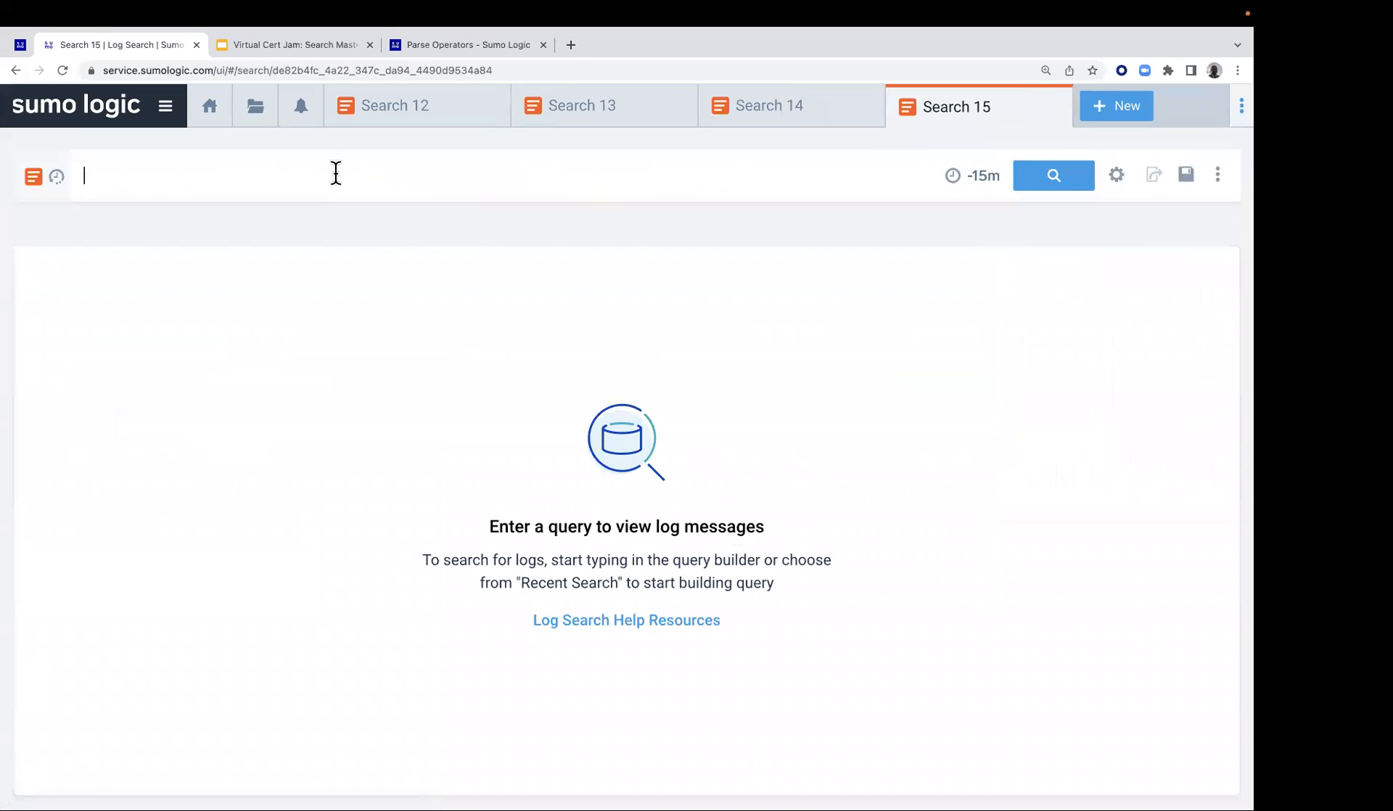
pyautogui.press('super+v')
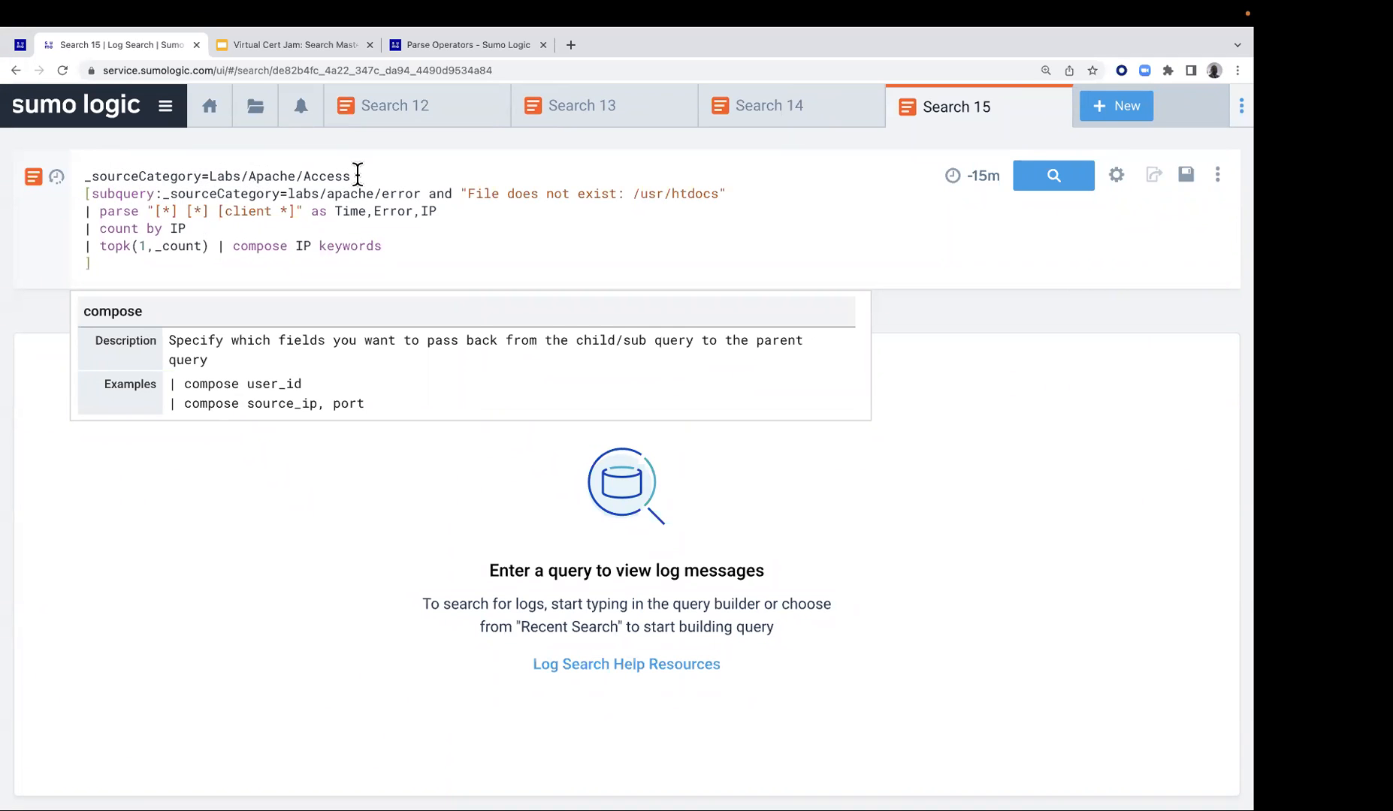
pyautogui.click(410, 174)
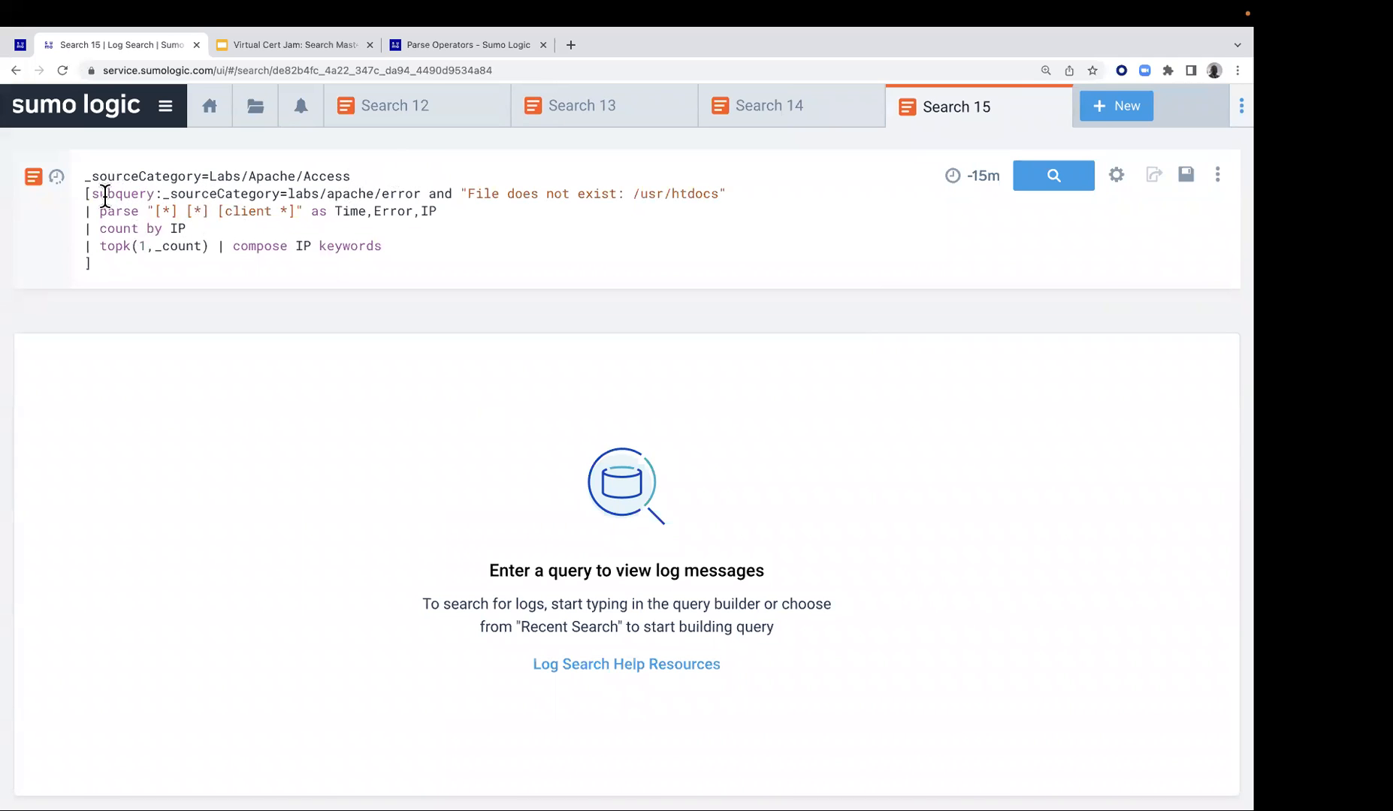
# Run the combined subquery search and put the compose IP keywords clause on its own line
pyautogui.moveTo(95, 196); pyautogui.dragTo(154, 201)
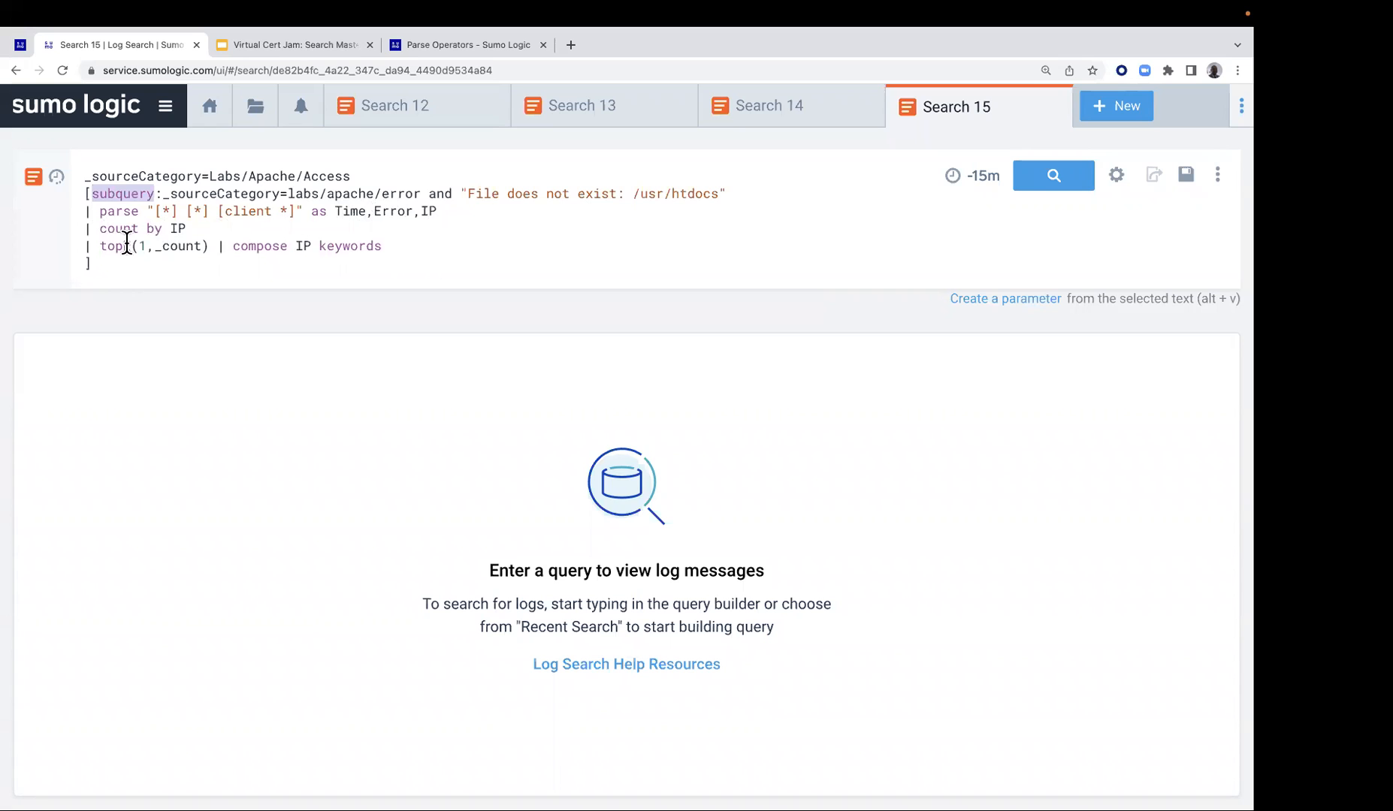
pyautogui.click(219, 246)
pyautogui.press('Return')
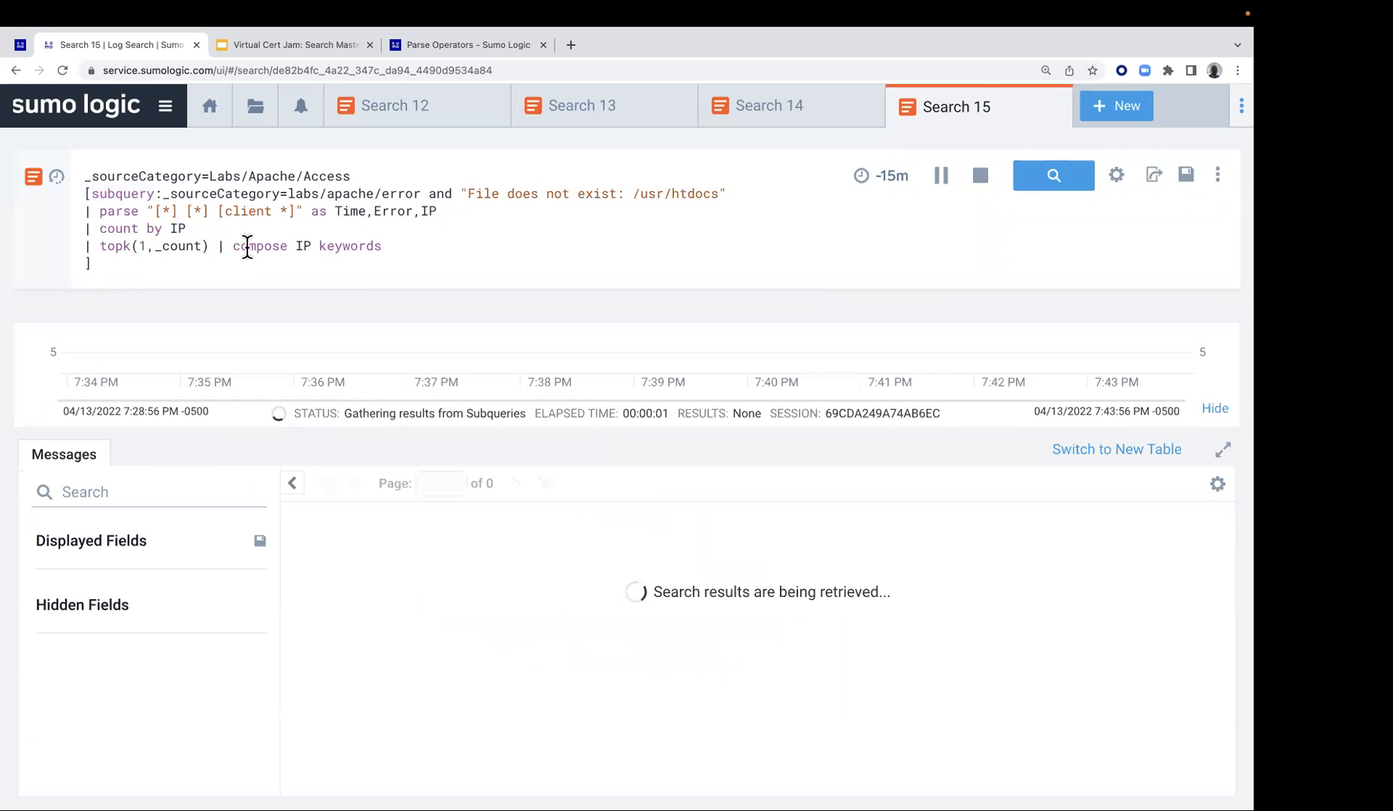
pyautogui.hotkey('shift', 'Return')
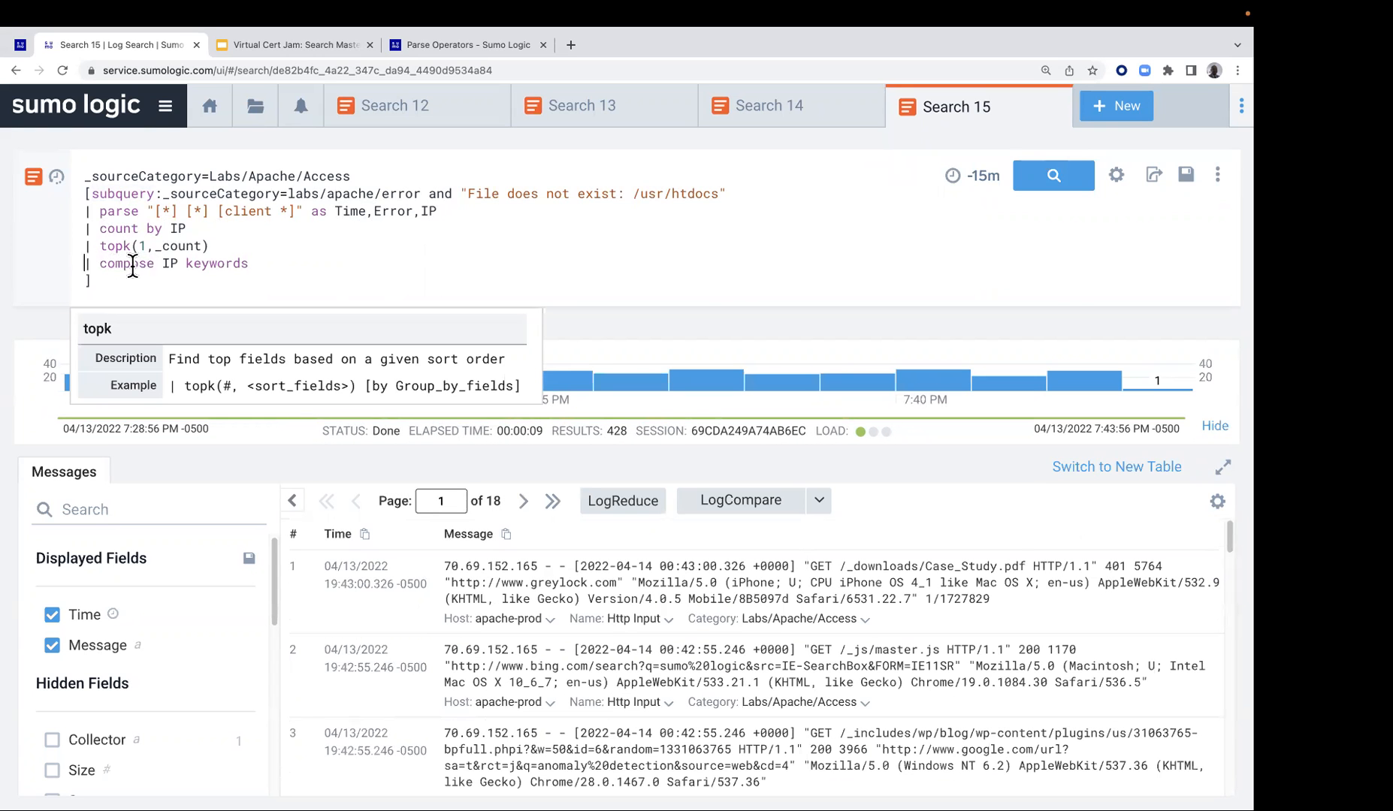
# Rerun the reformatted subquery search and examine the client IP addresses in the returned Apache access messages
pyautogui.doubleClick(178, 228)
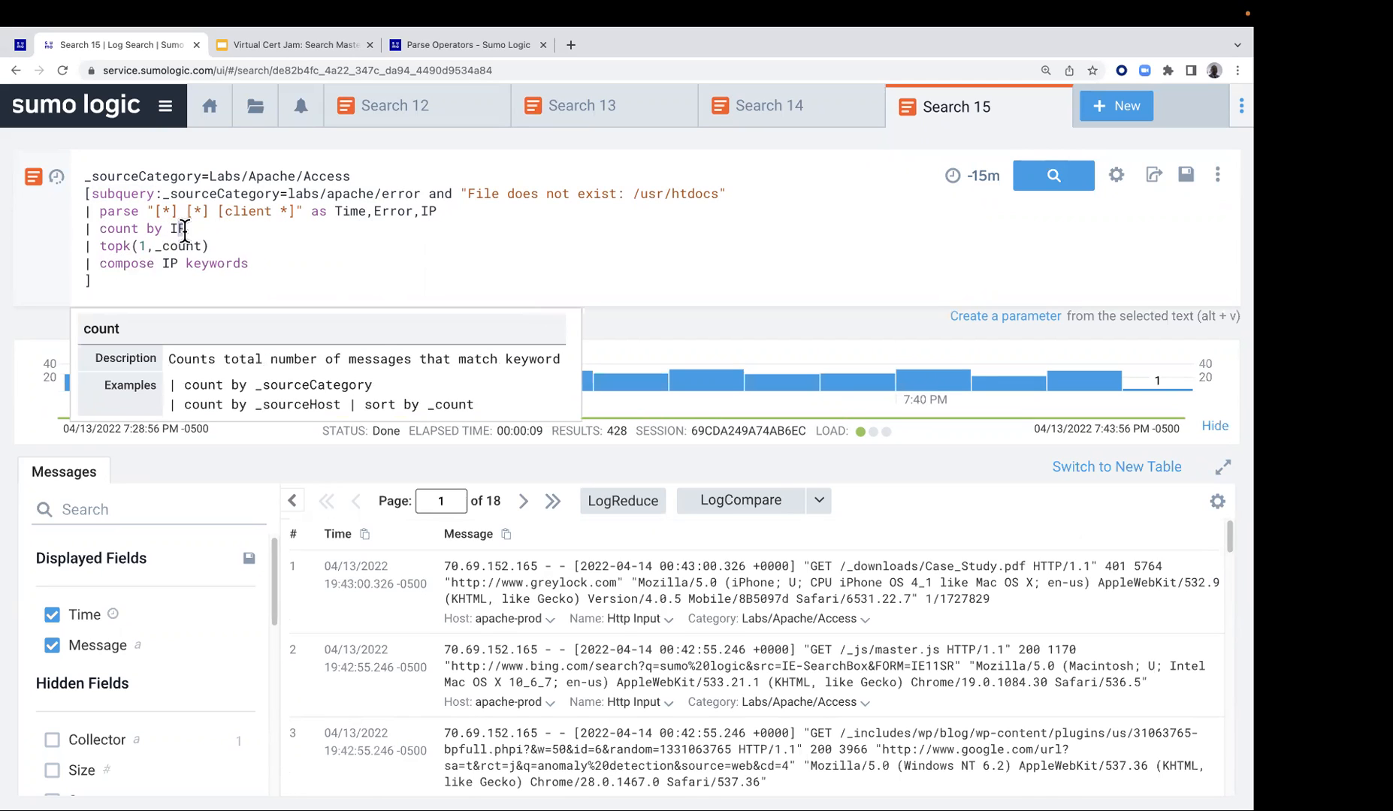
pyautogui.click(201, 268)
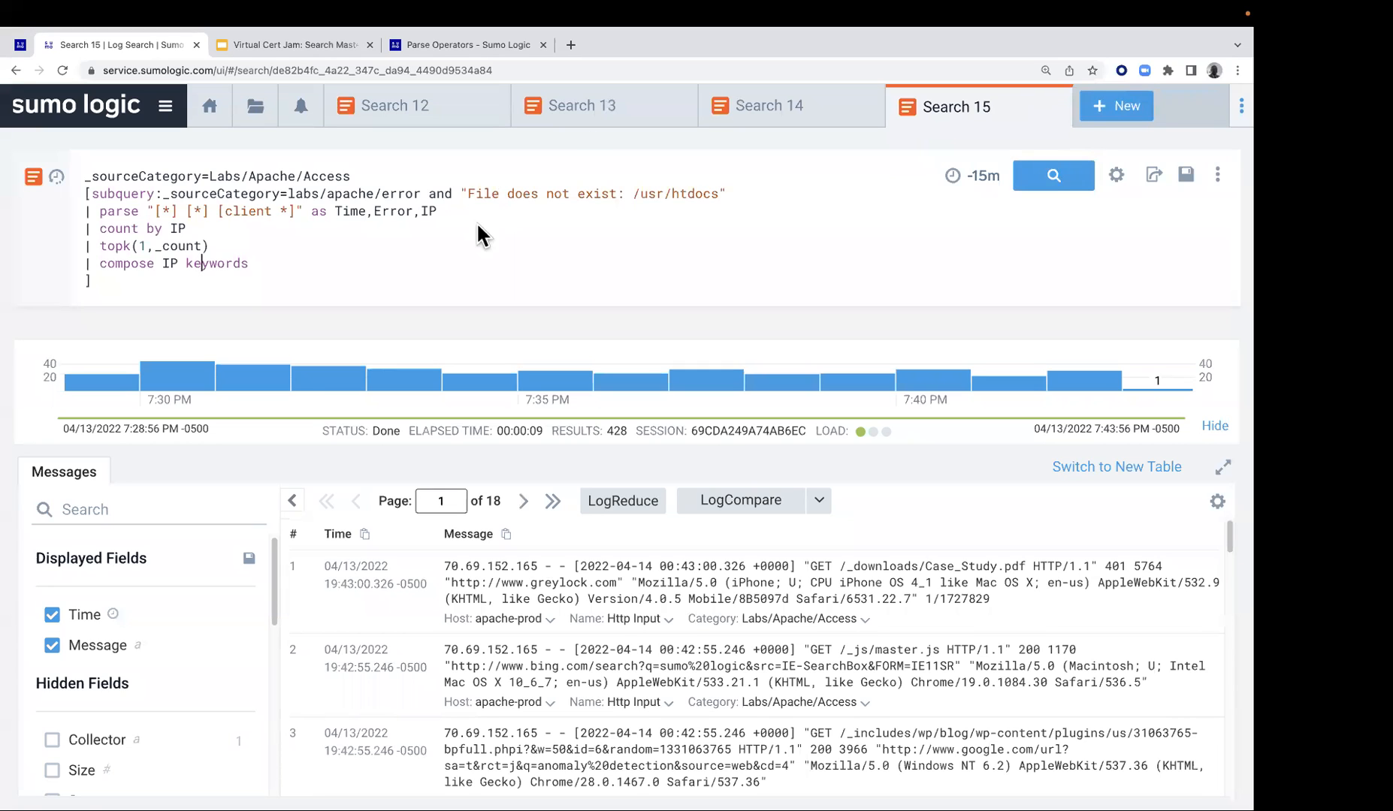
pyautogui.press('Return')
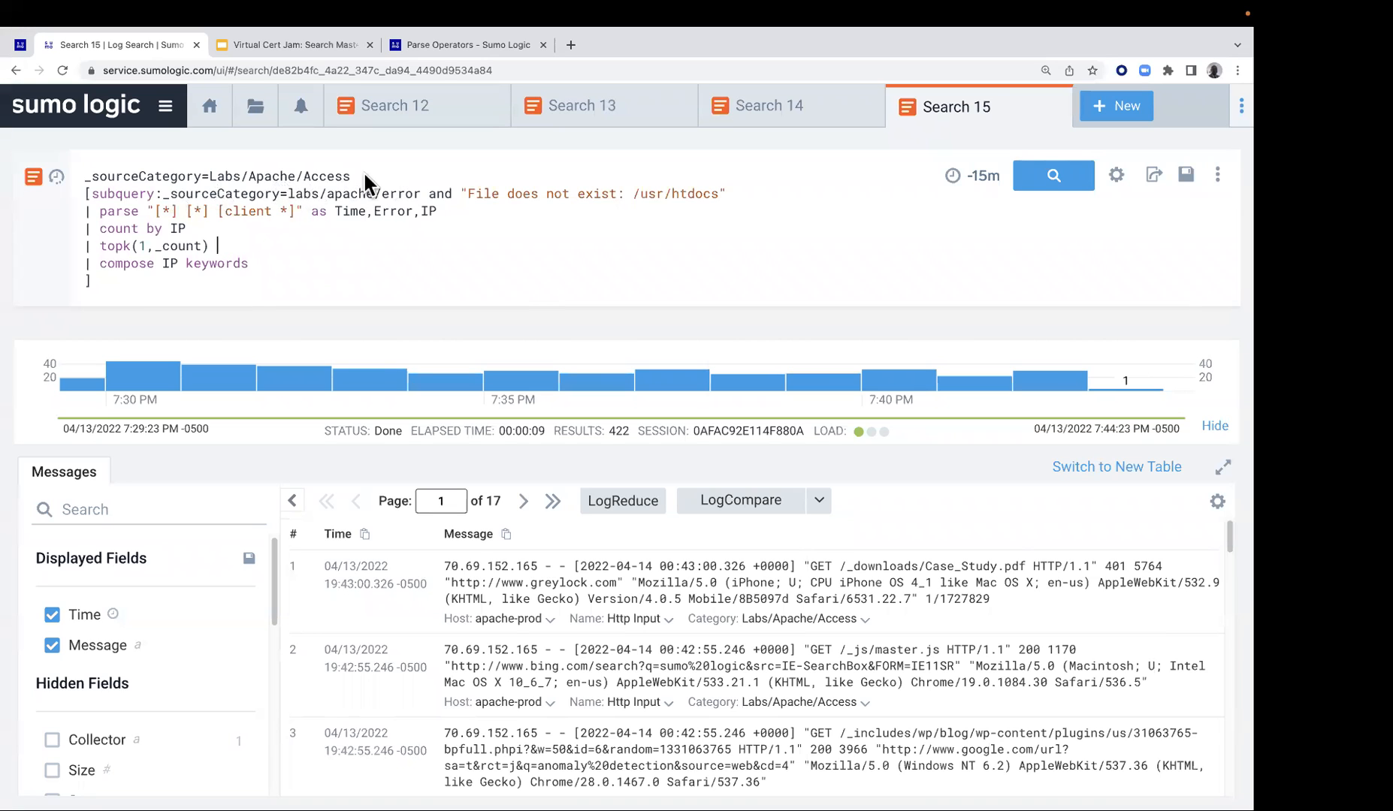
pyautogui.scroll(-1, 567, 594)
pyautogui.scroll(-3, 567, 601)
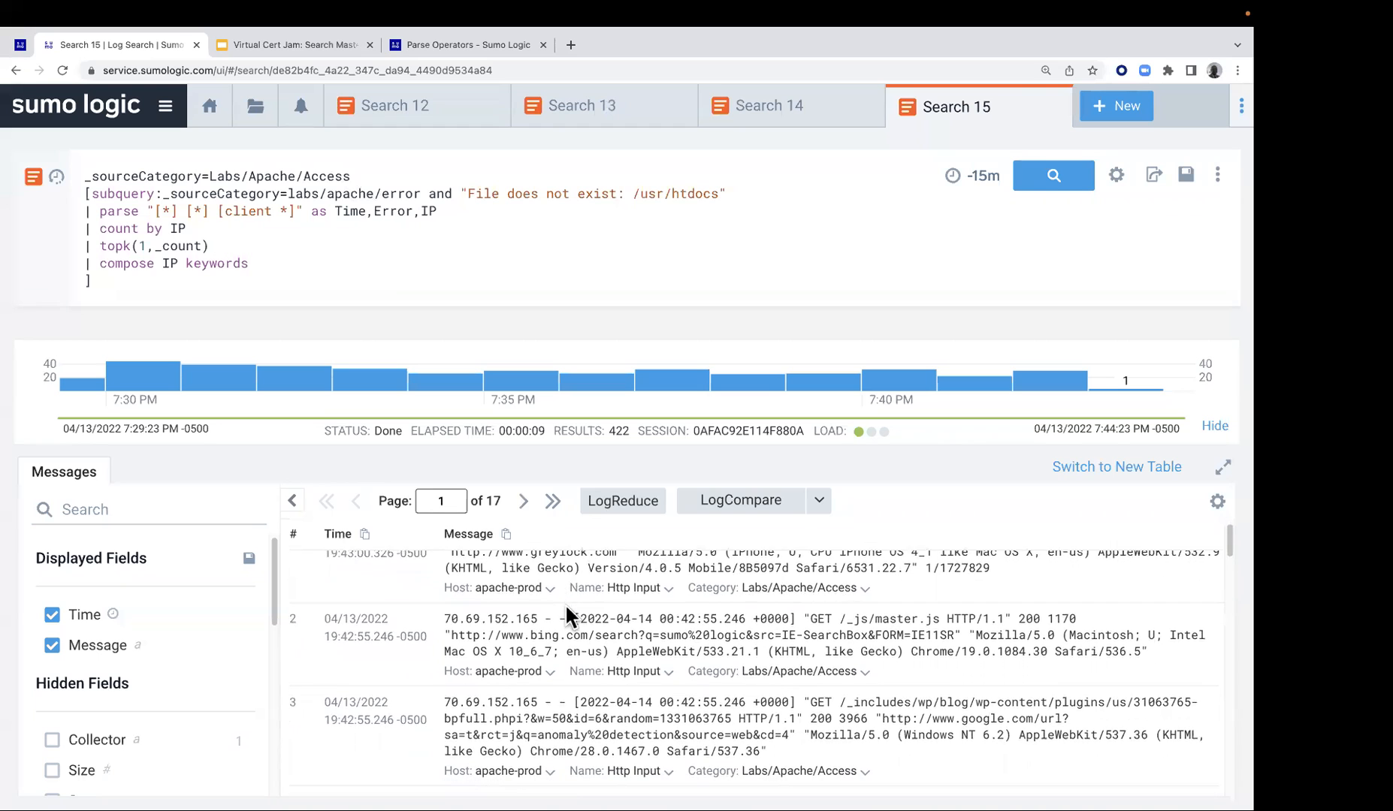
pyautogui.scroll(-5, 546, 630)
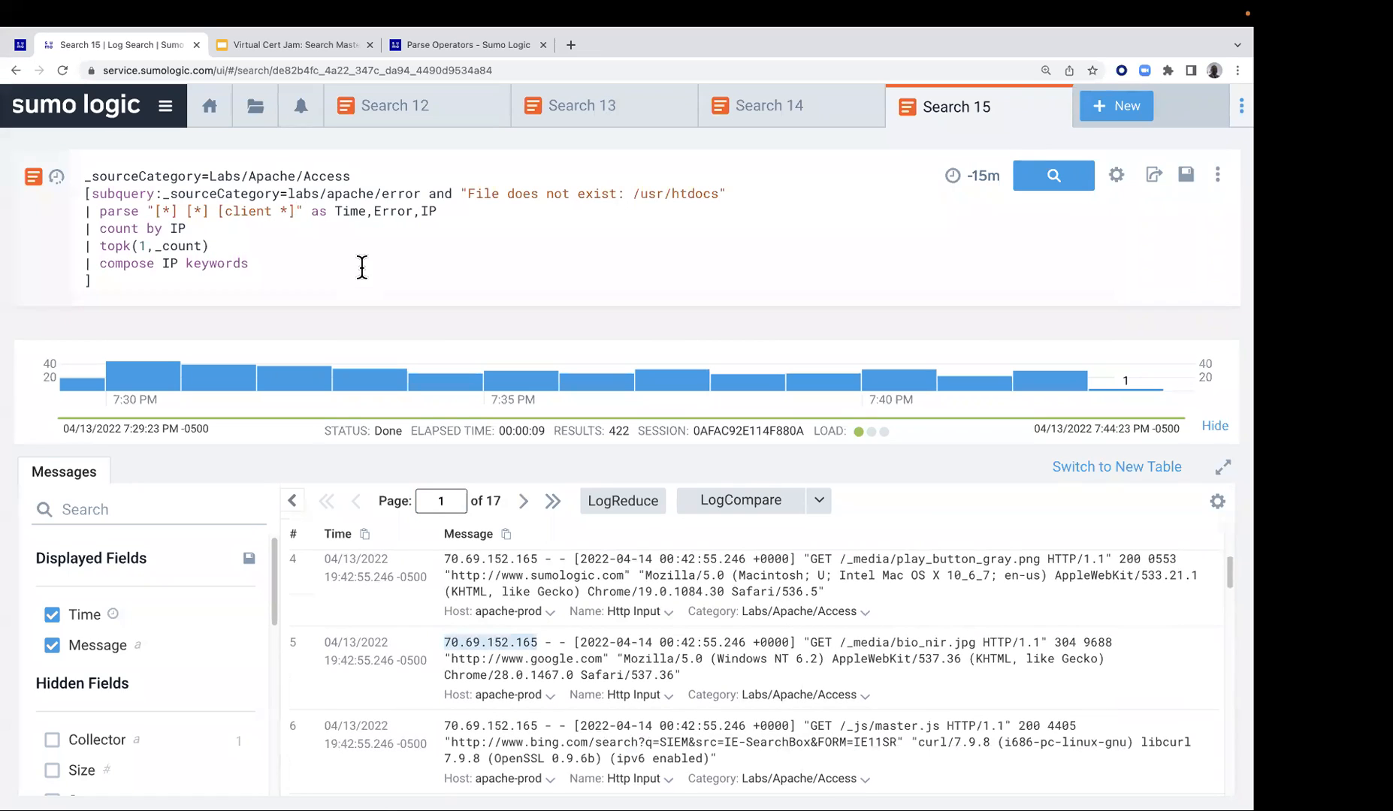
# Return to the Lab 5 guide and open Lab 6 - Plotting Clients on a Map
pyautogui.click(20, 46)
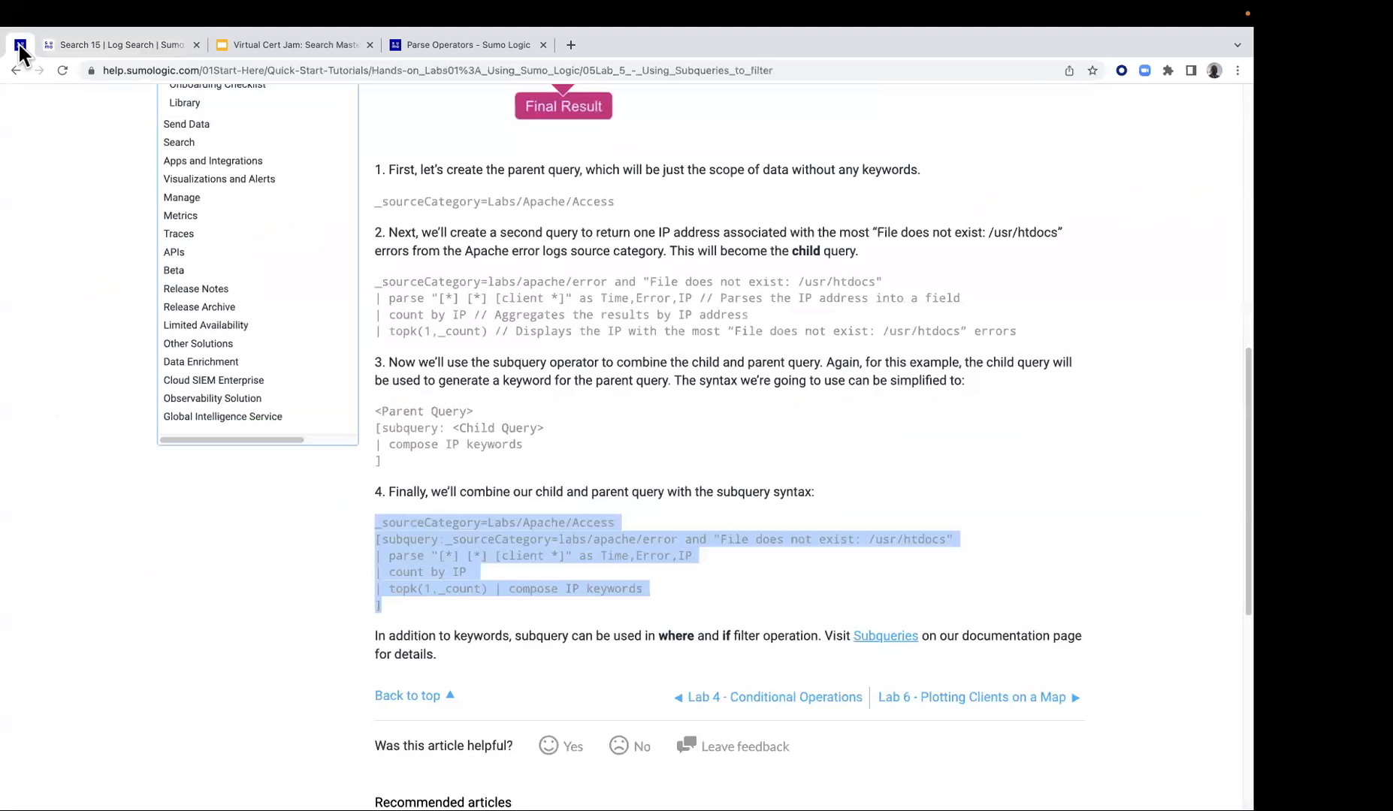
pyautogui.scroll(-5, 476, 334)
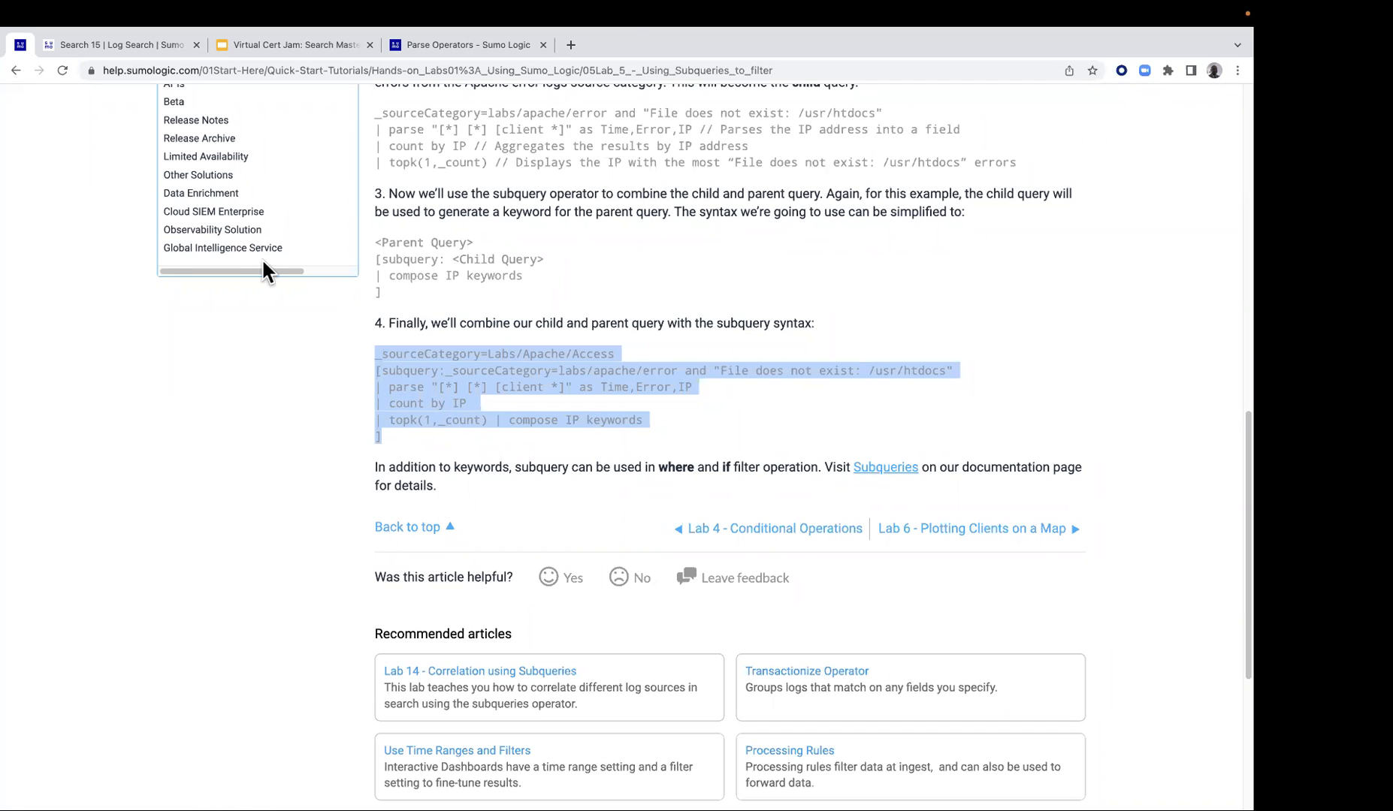
pyautogui.click(1000, 527)
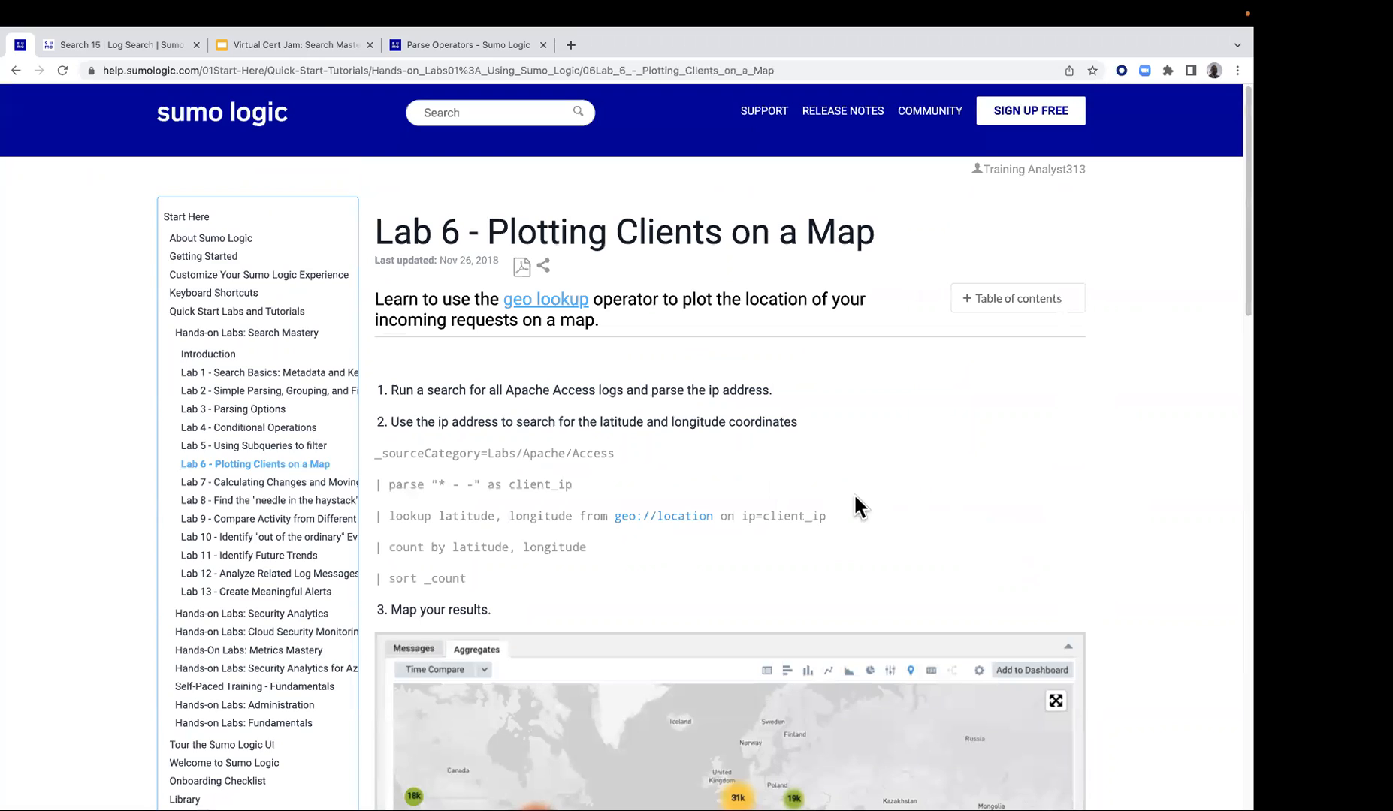
# Open the geo lookup documentation from the Lab 6 guide and review its required and optional fields
pyautogui.click(560, 304)
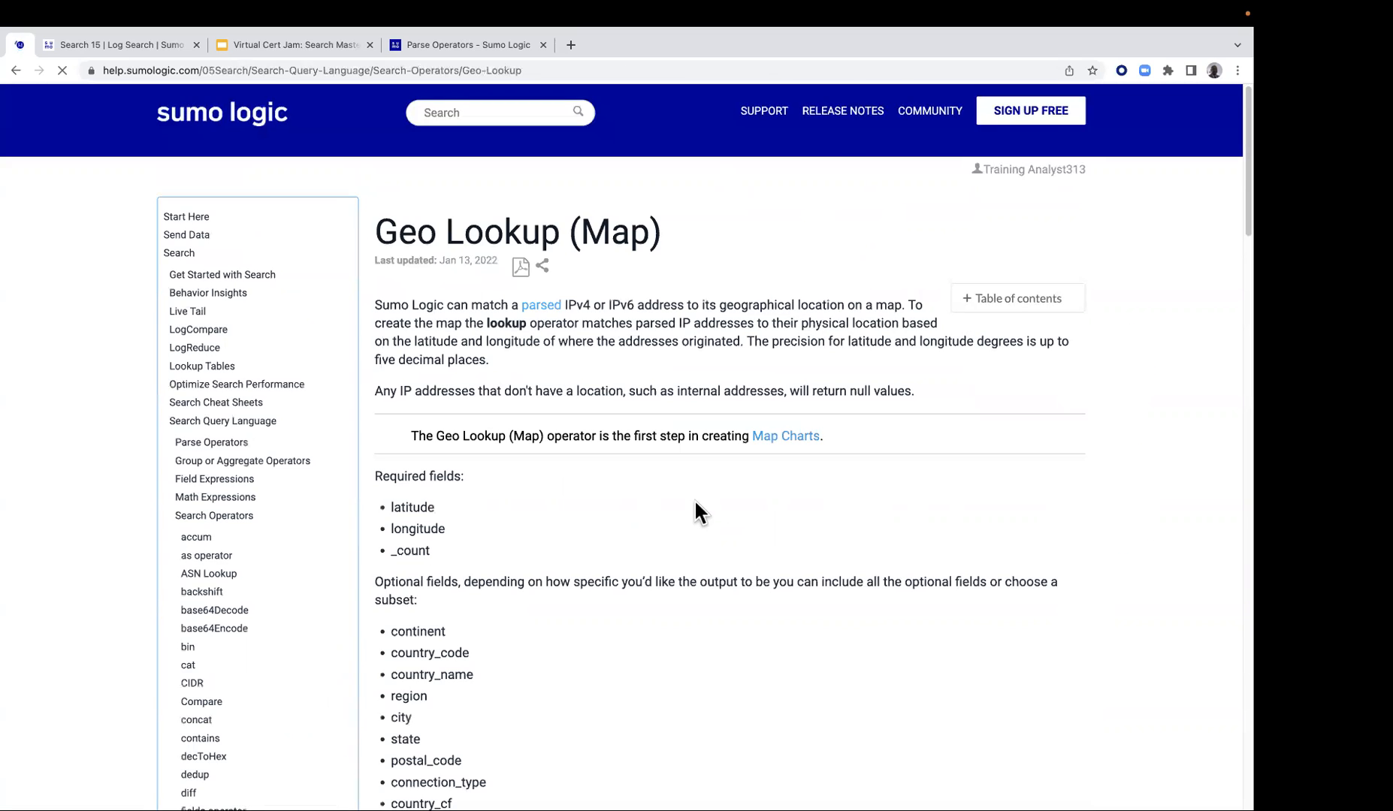
pyautogui.scroll(-4, 693, 505)
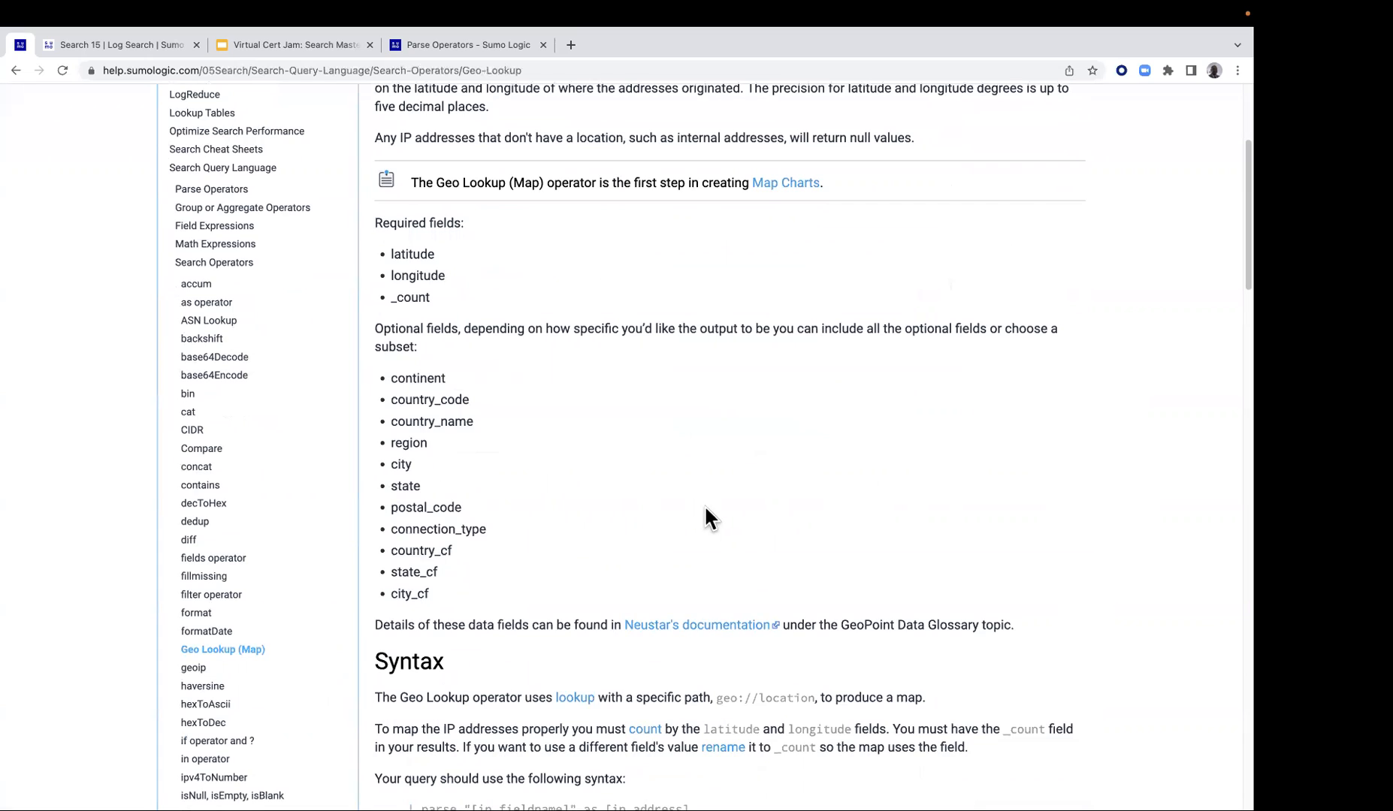
pyautogui.scroll(2, 713, 474)
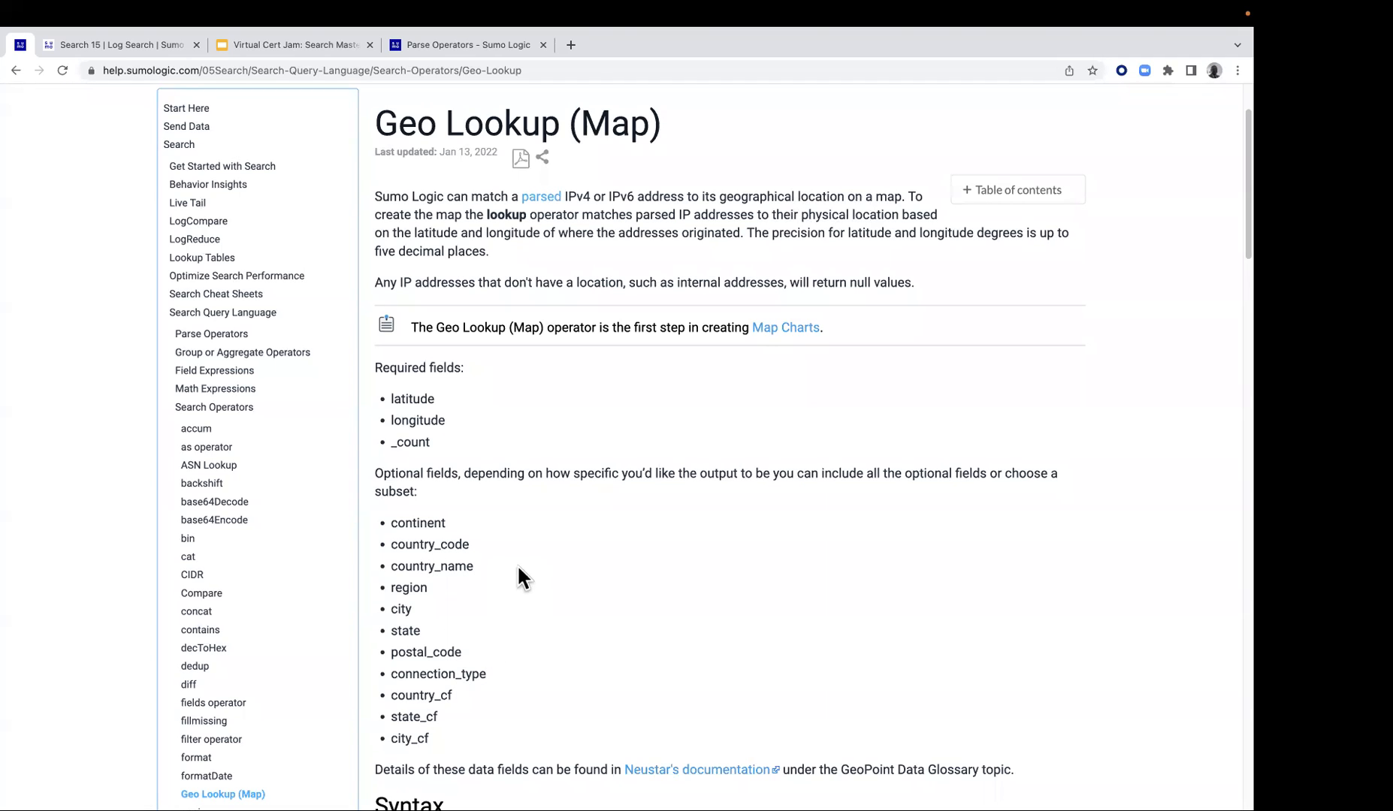
pyautogui.click(540, 71)
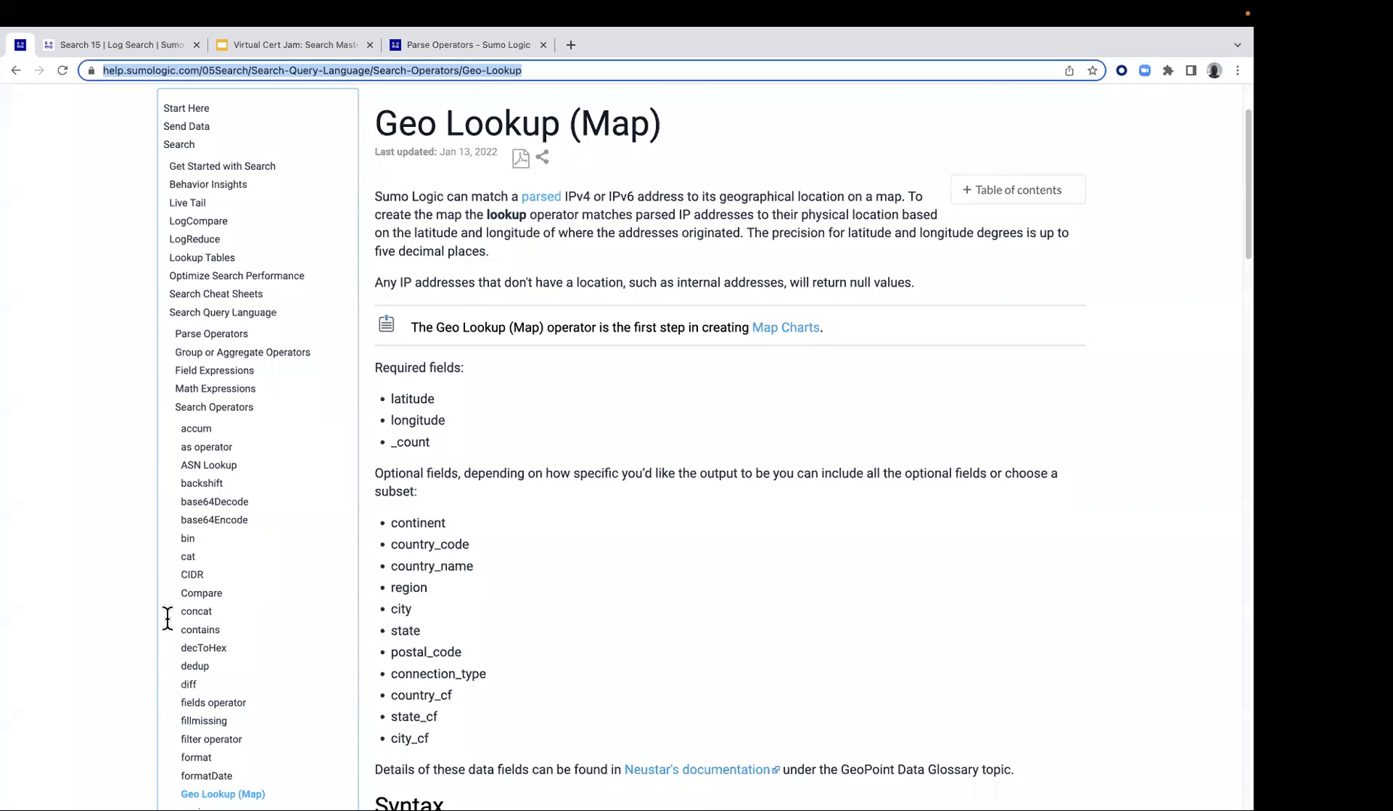
# Go back to the Lab 6 guide and copy the full query that looks up latitude and longitude from client_ip
pyautogui.moveTo(95, 24)
pyautogui.click(18, 89)
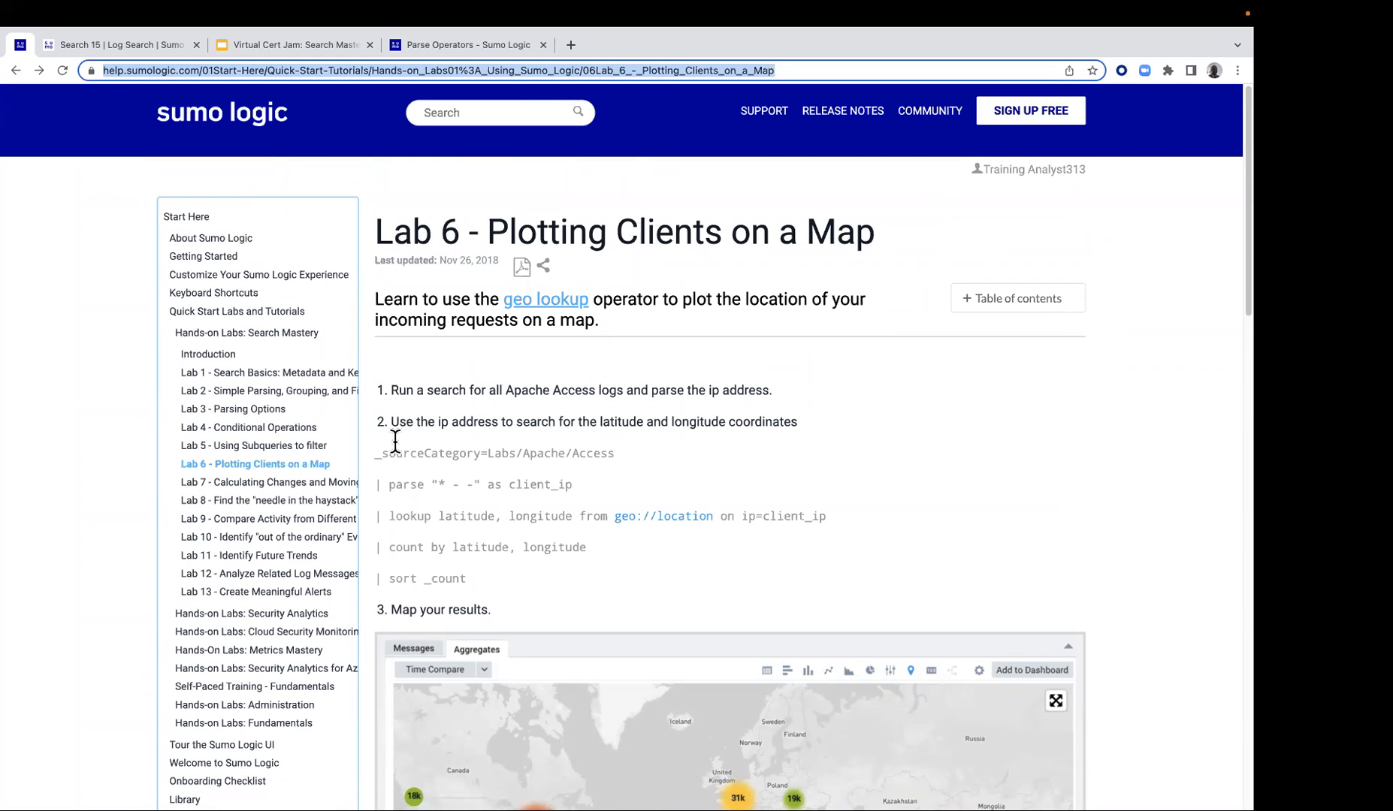
pyautogui.moveTo(381, 446); pyautogui.dragTo(475, 578)
pyautogui.rightClick(472, 502)
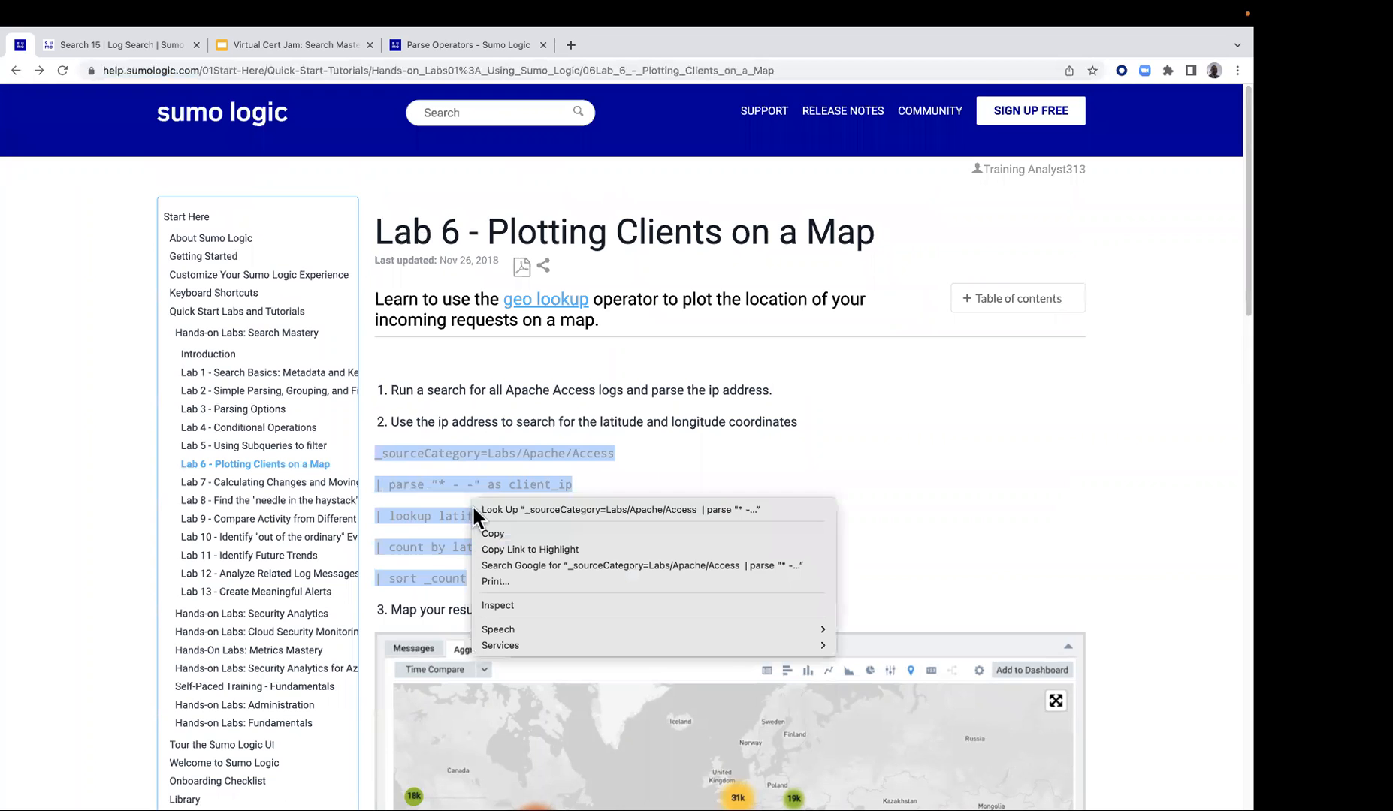
pyautogui.click(495, 529)
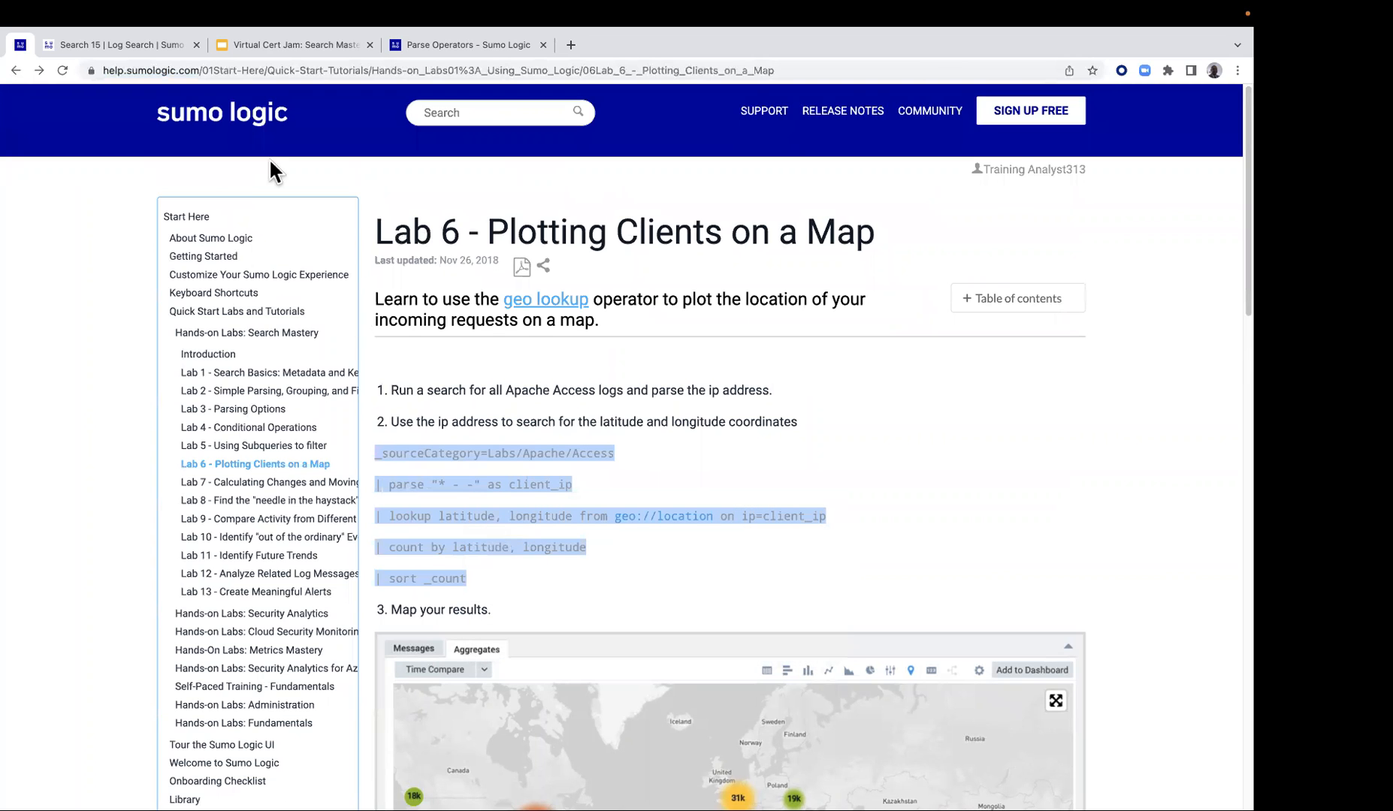
# Close all open Sumo Logic search tabs and paste the Lab 6 query into a new log search
pyautogui.click(156, 45)
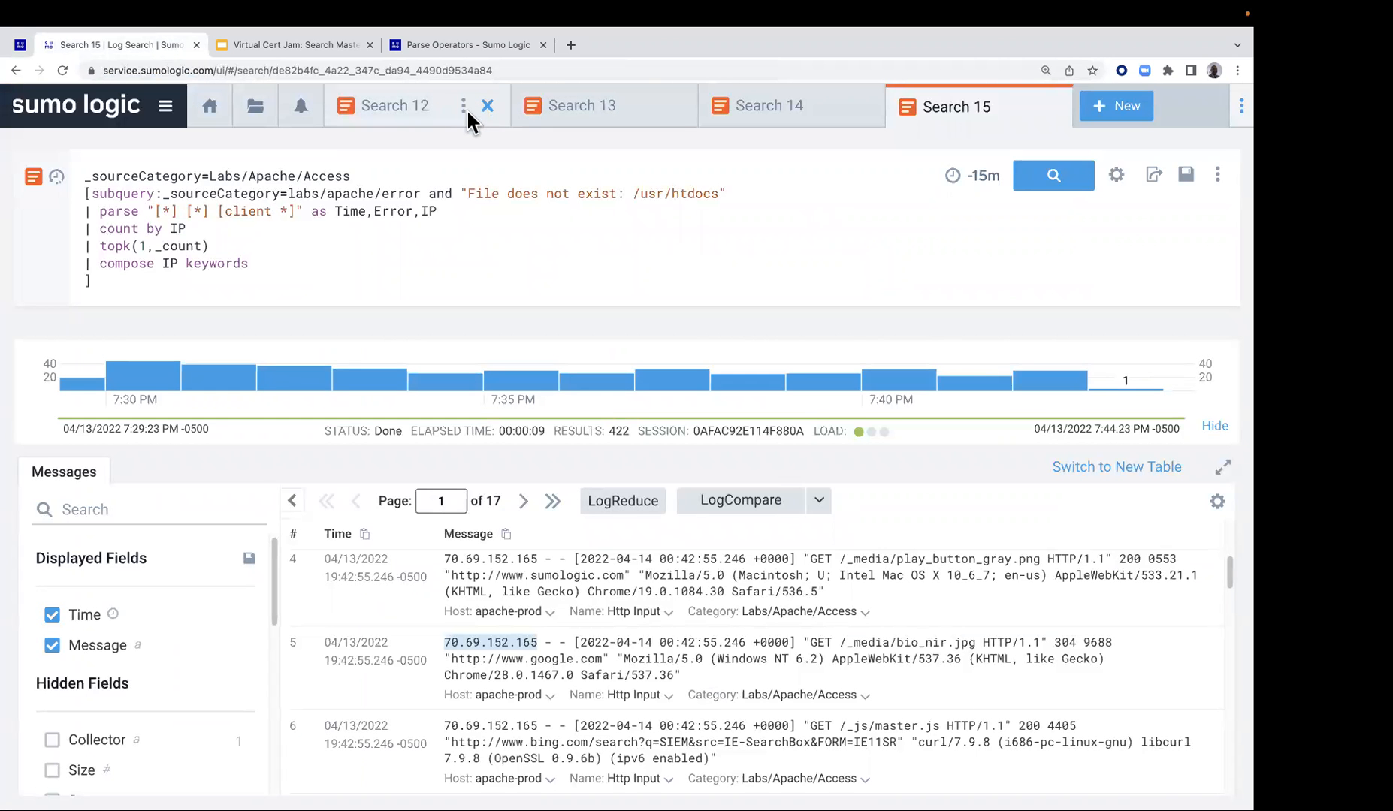
pyautogui.click(465, 107)
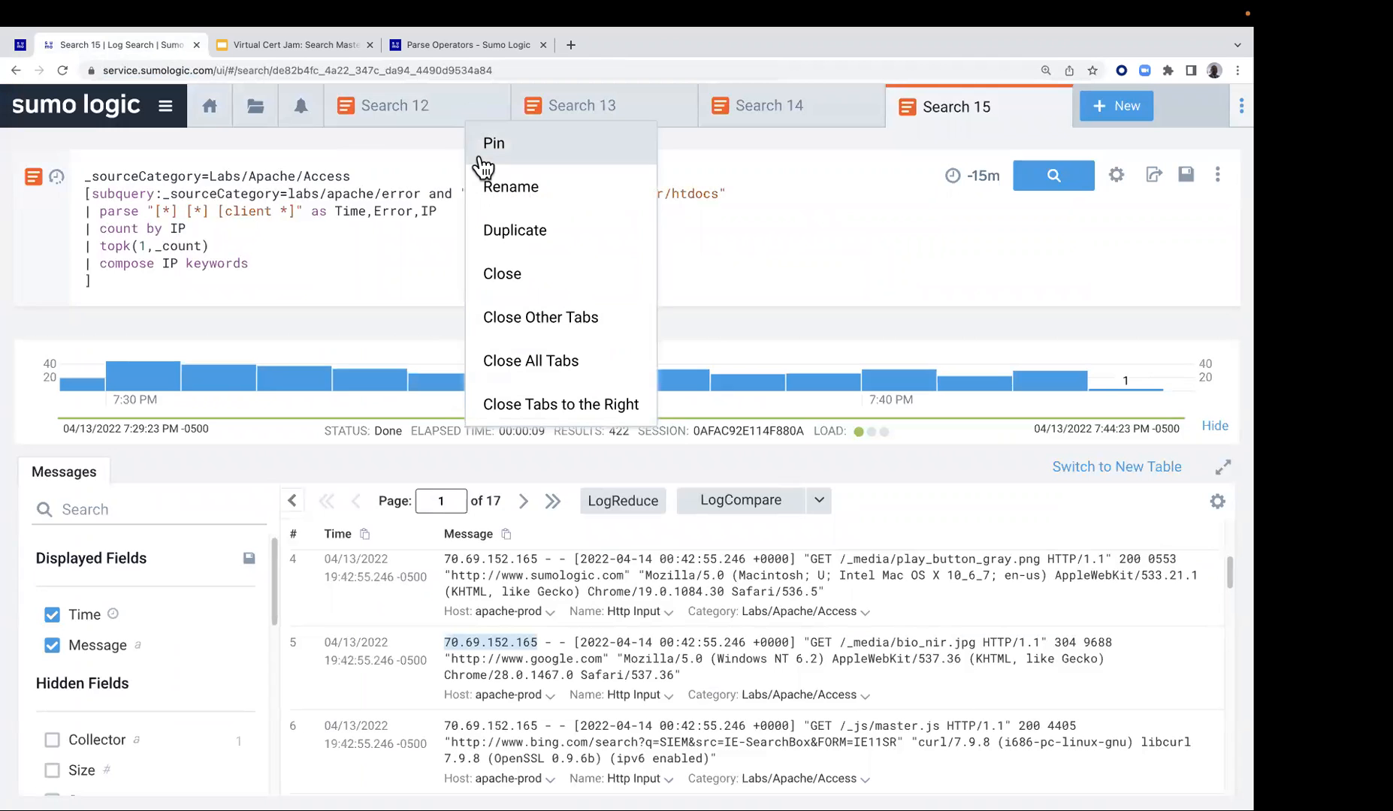
pyautogui.click(535, 363)
pyautogui.click(373, 113)
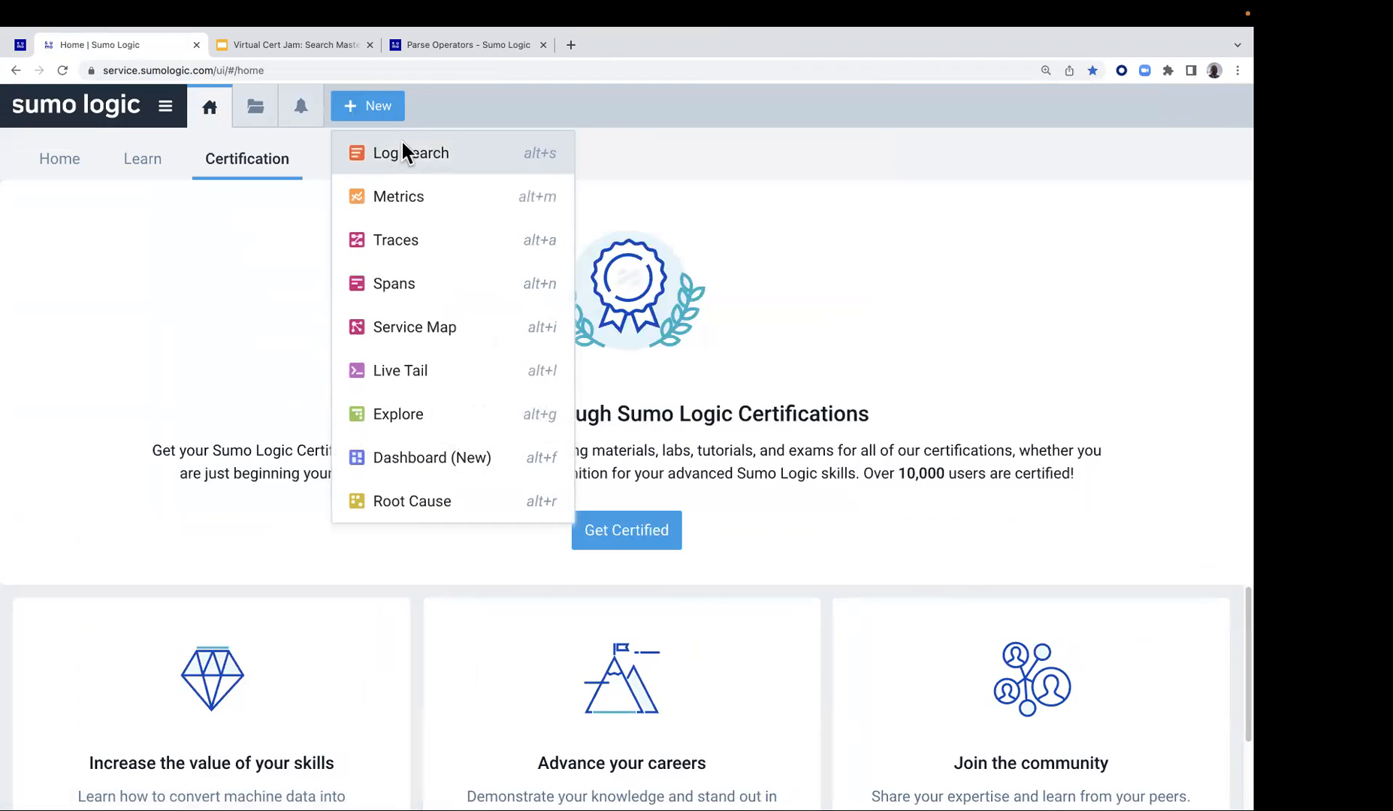
pyautogui.click(403, 151)
pyautogui.click(376, 167)
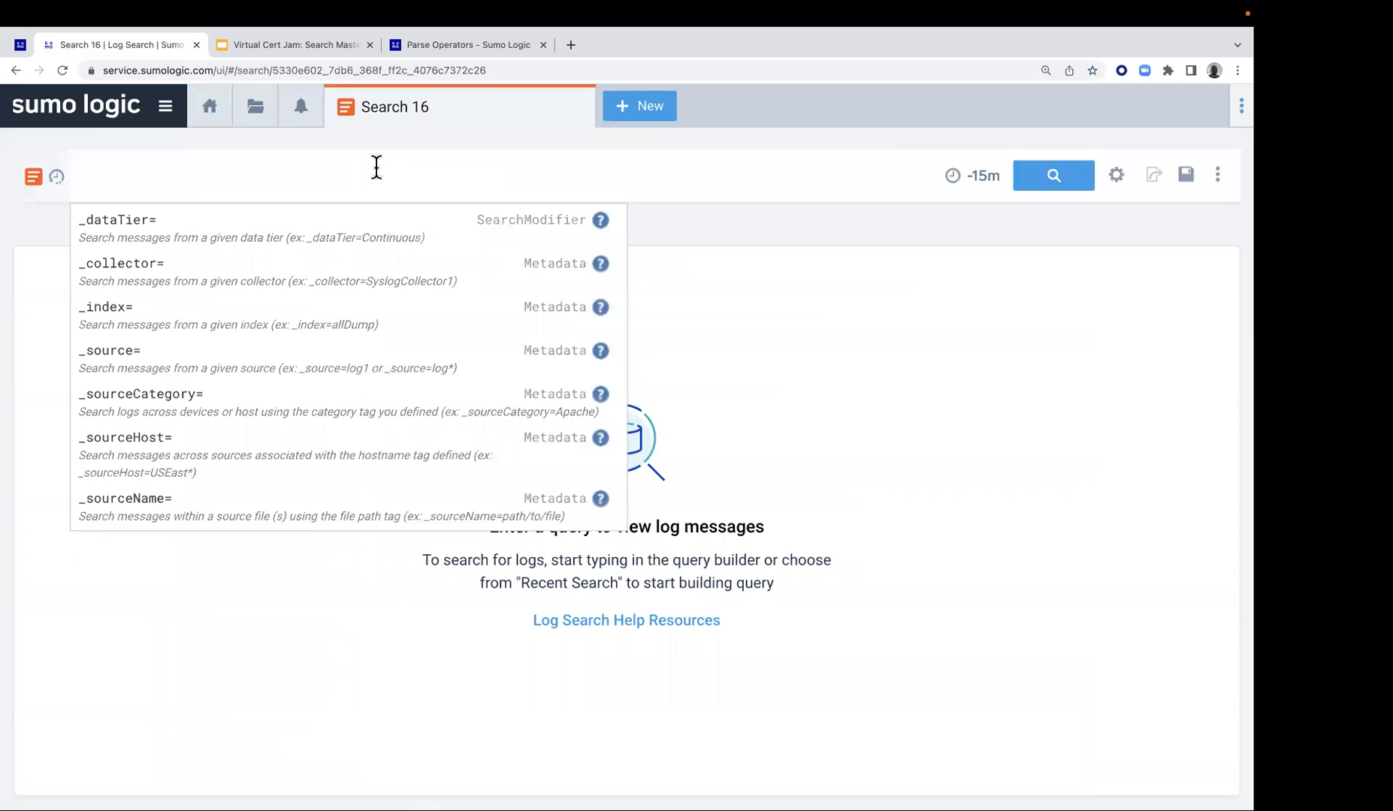
pyautogui.press('super+v')
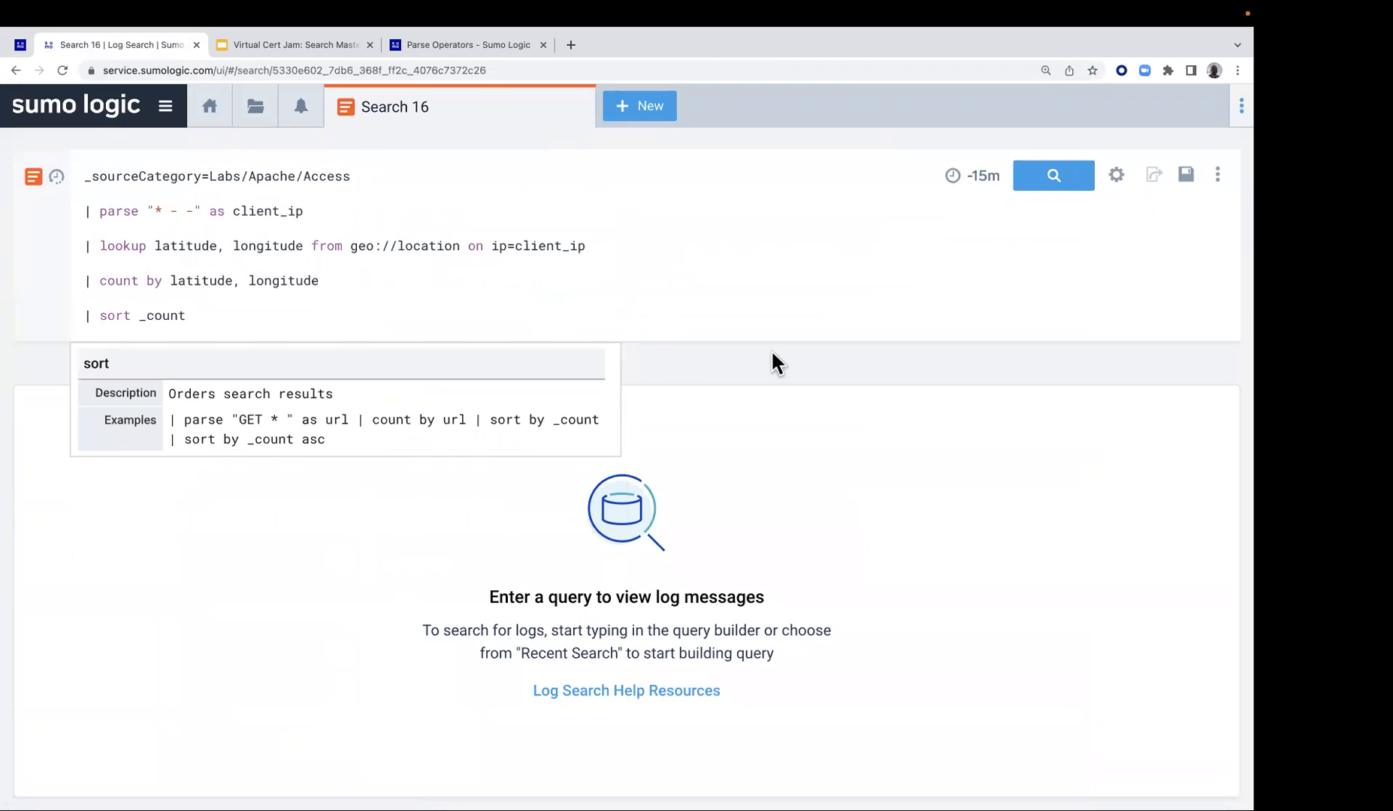
# Comment out every line below _sourceCategory=Labs/Apache/Access, run the search and inspect the IP addresses starting the messages
pyautogui.click(82, 211)
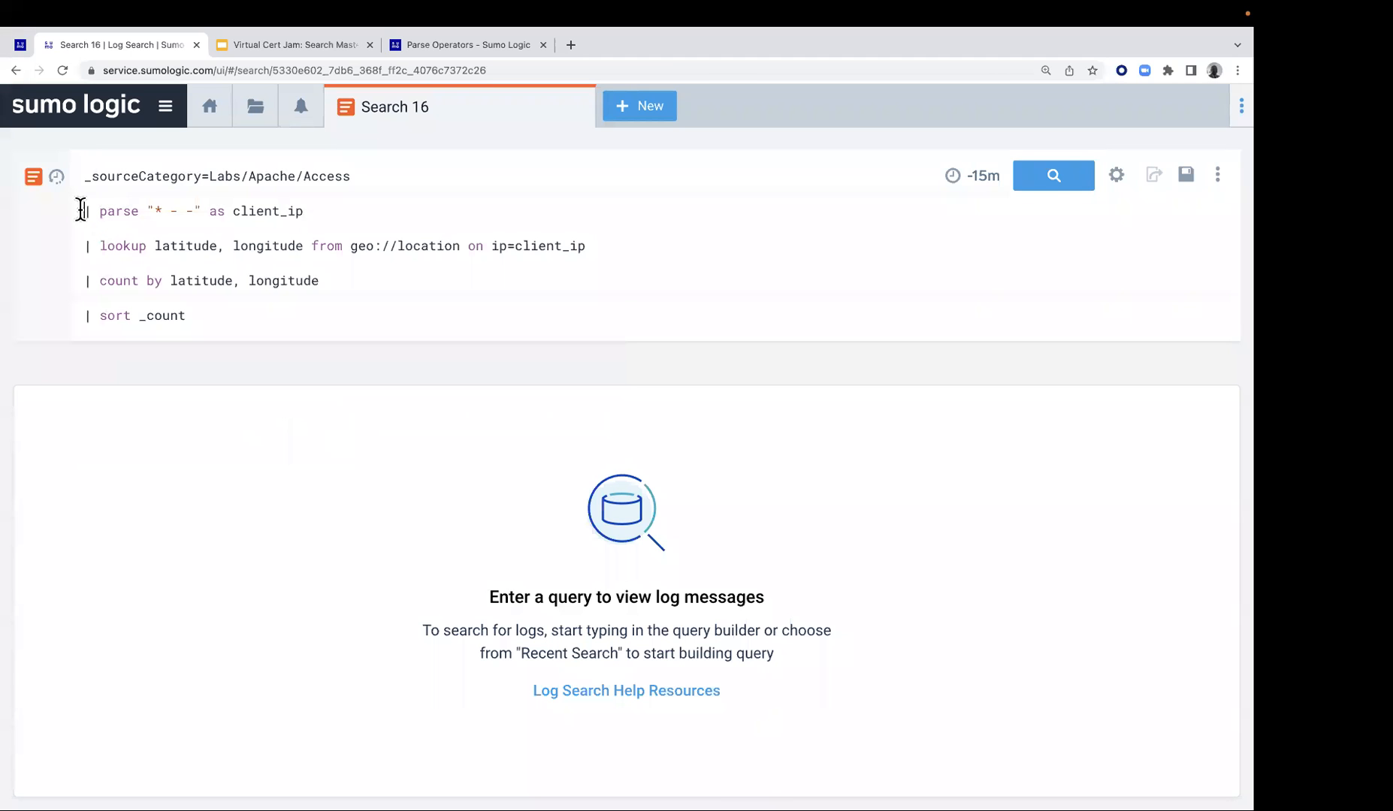
pyautogui.click(82, 316)
pyautogui.write('//')
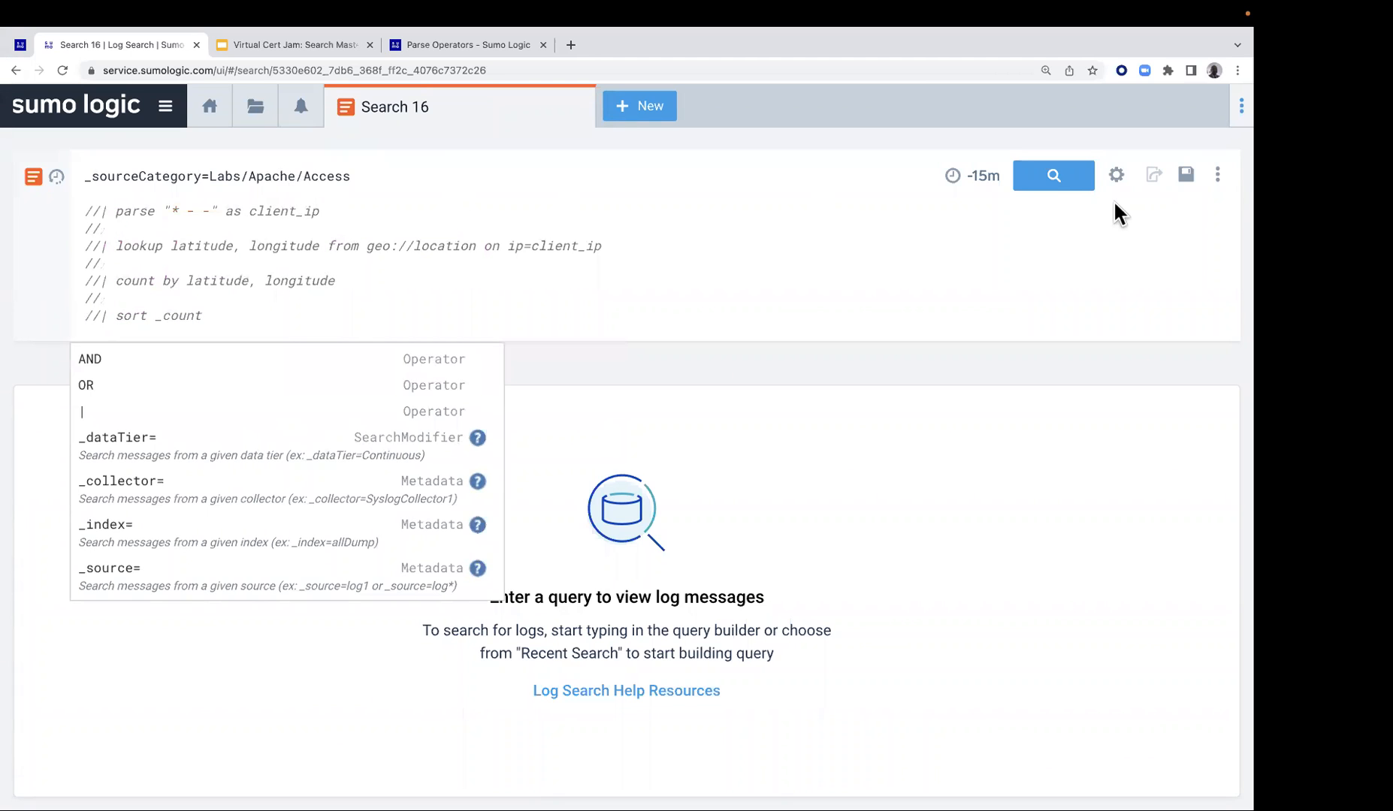
pyautogui.click(1058, 176)
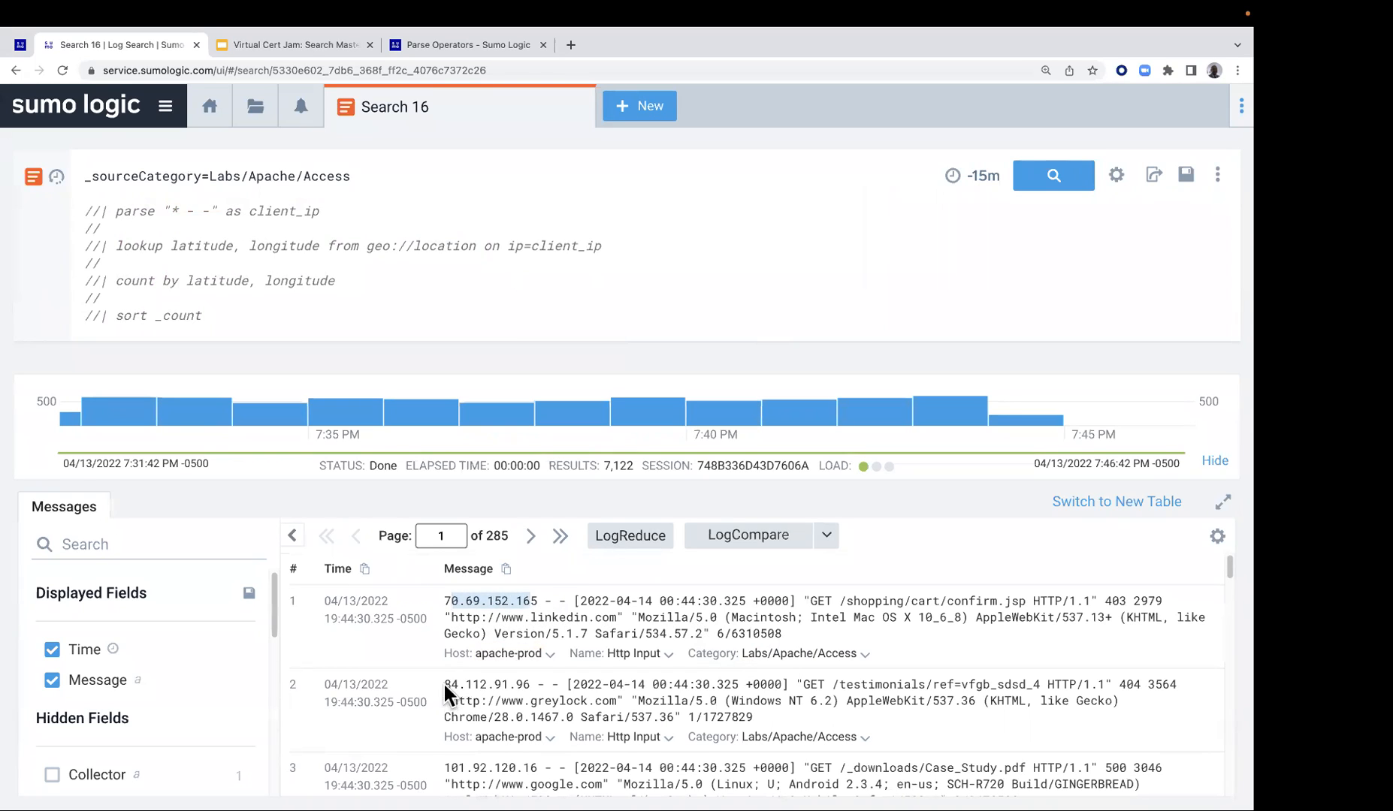
pyautogui.moveTo(443, 682); pyautogui.dragTo(475, 683)
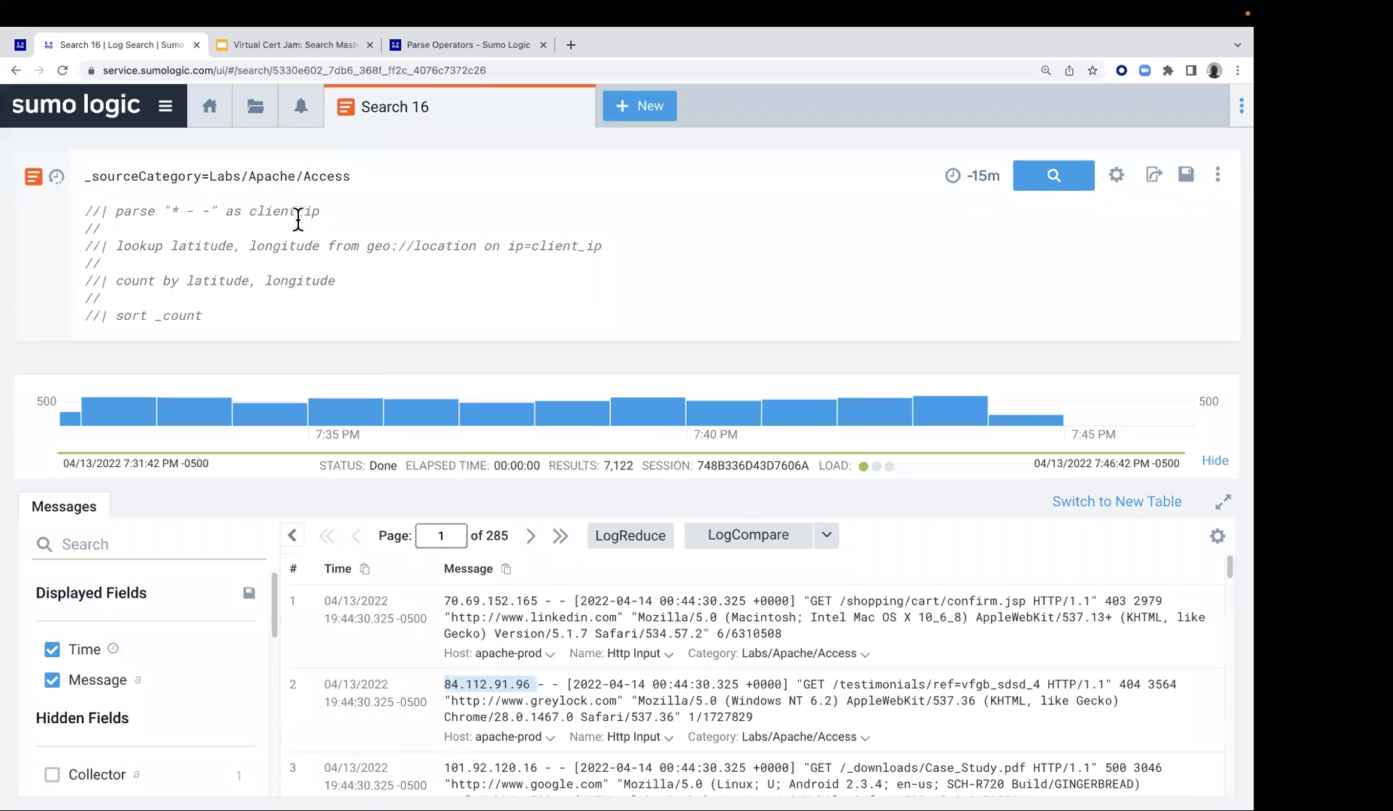
# Uncomment the parse "* - -" as client_ip line and rerun the search
pyautogui.click(105, 207)
pyautogui.press('BackSpace')
pyautogui.press('BackSpace')
pyautogui.press('Return')
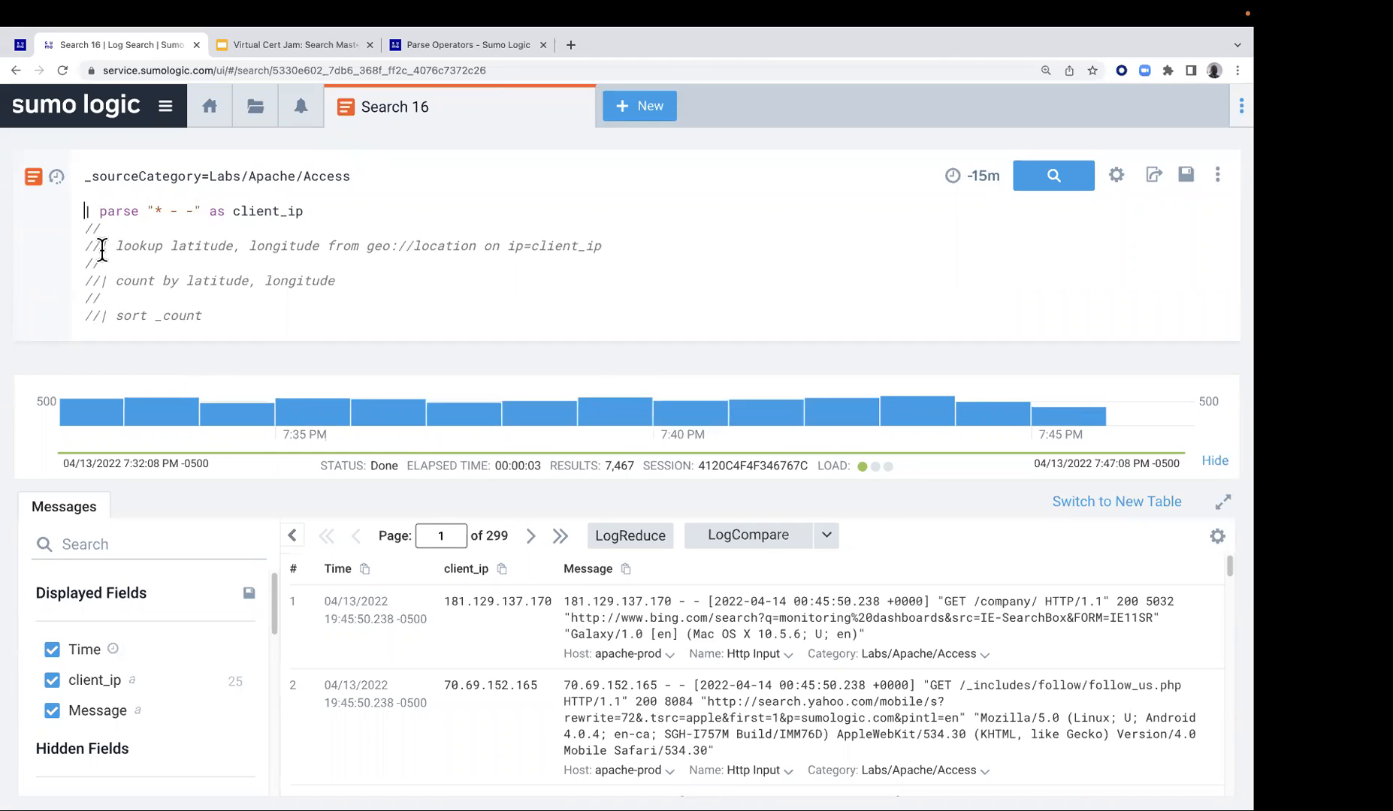
# Uncomment the lookup latitude, longitude from geo://location line and rerun the search
pyautogui.press('BackSpace')
pyautogui.press('BackSpace')
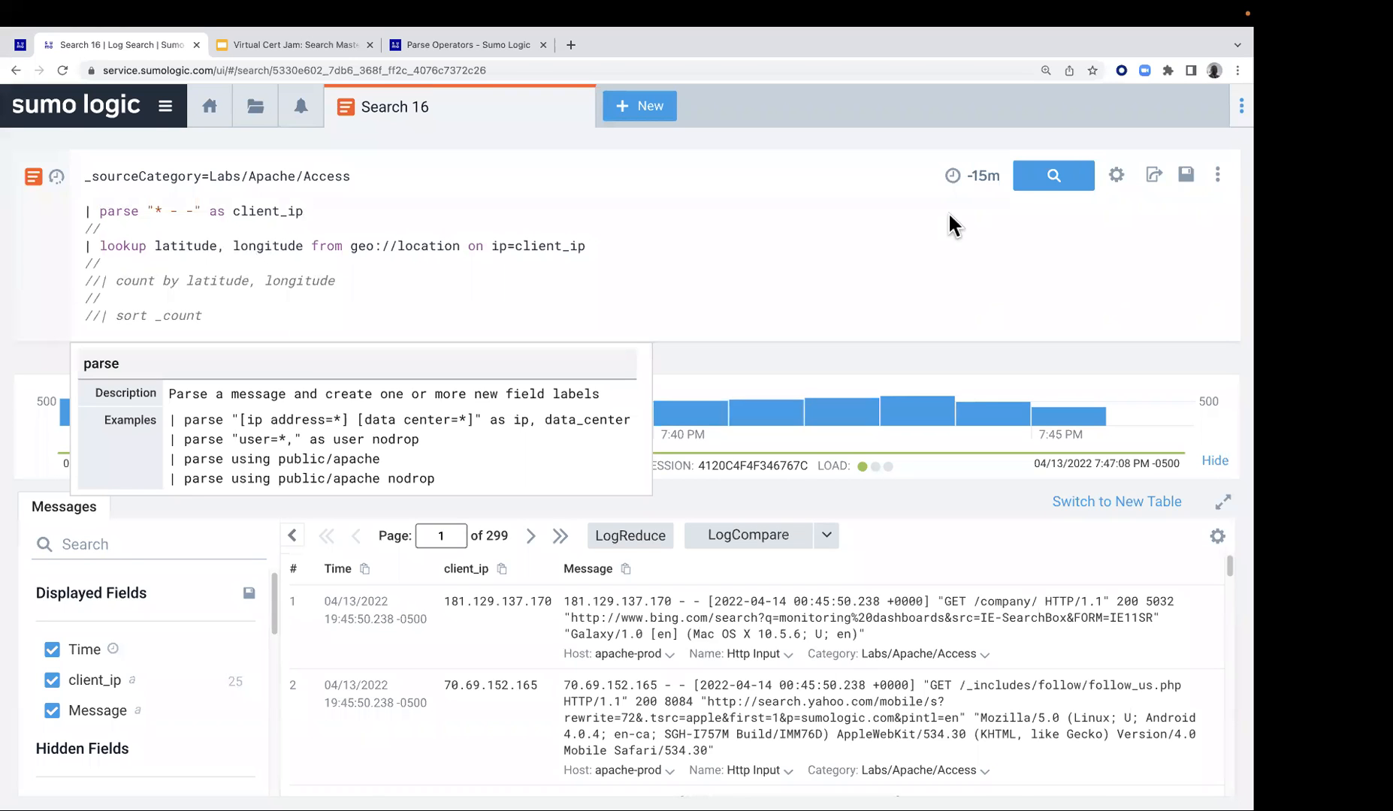
pyautogui.click(1070, 177)
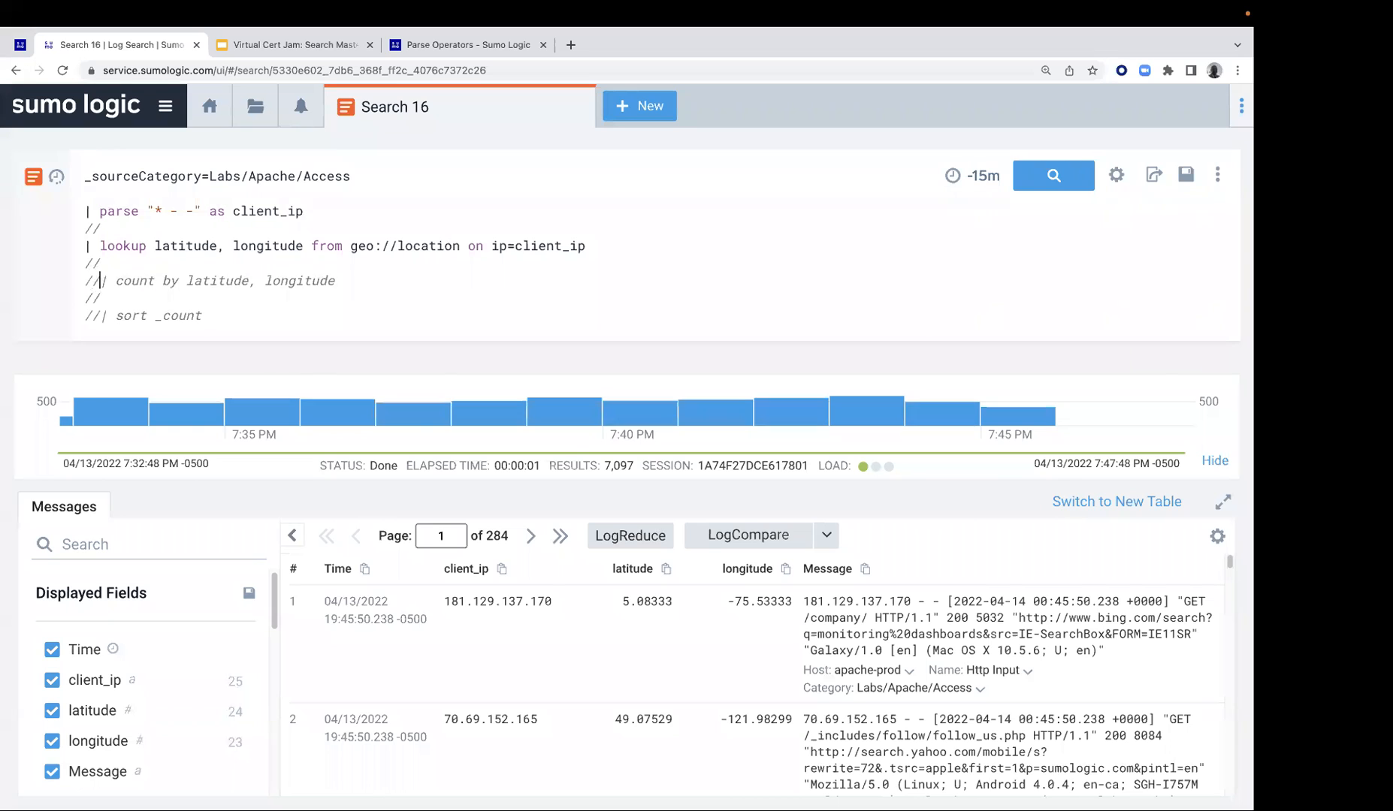
# Uncomment the count by latitude, longitude line and rerun the search
pyautogui.press('BackSpace')
pyautogui.press('BackSpace')
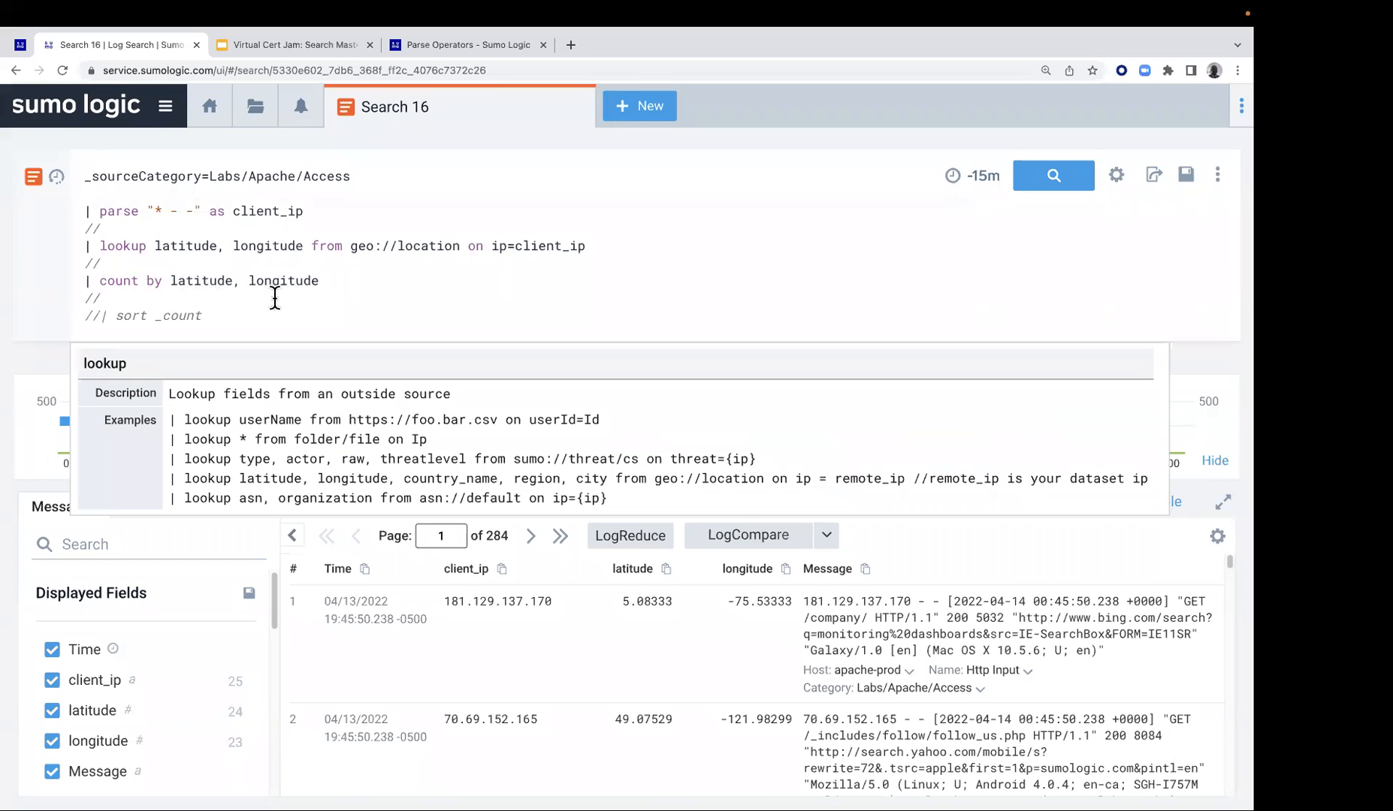
pyautogui.click(1072, 189)
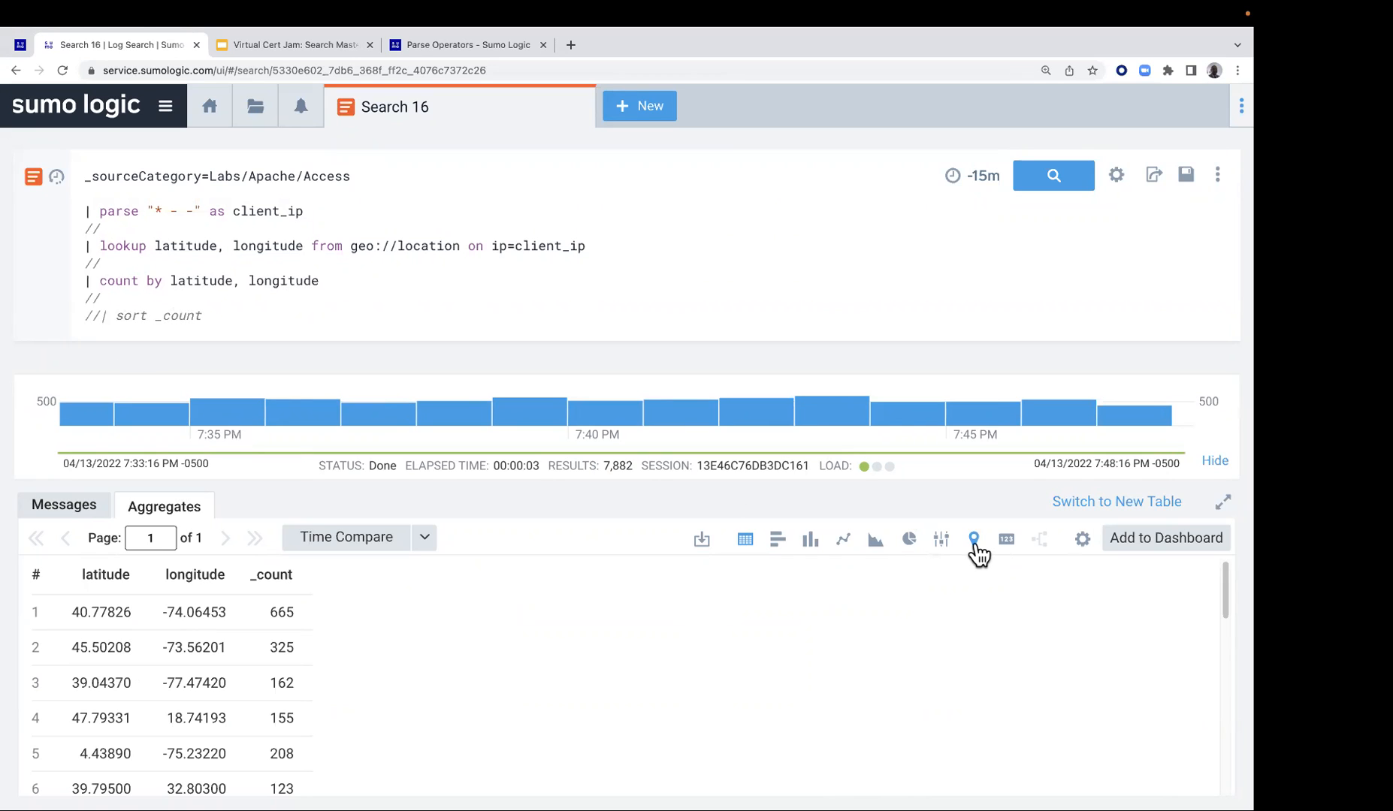
# Uncomment the sort _count line and rerun the complete geo lookup search
pyautogui.click(99, 316)
pyautogui.press('BackSpace')
pyautogui.press('BackSpace')
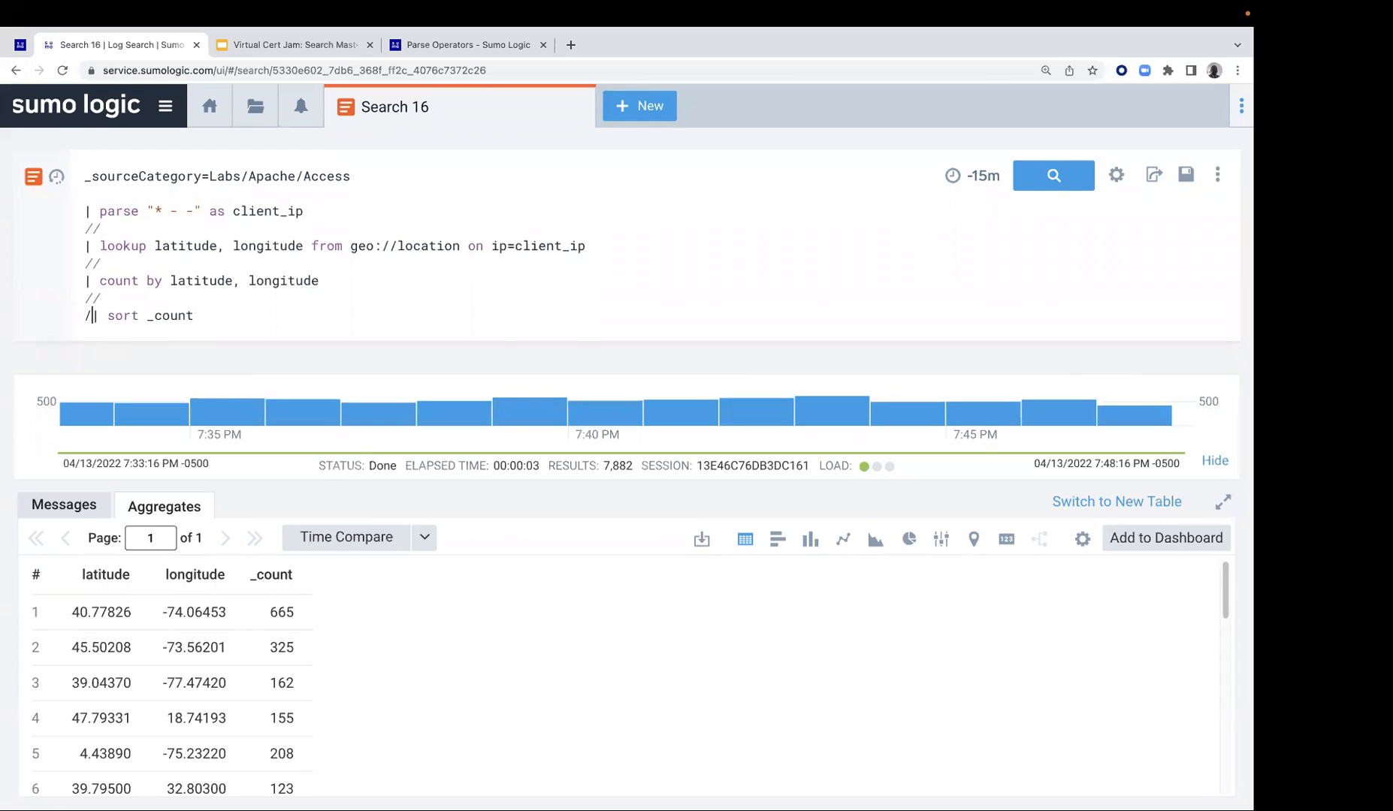
pyautogui.click(1059, 188)
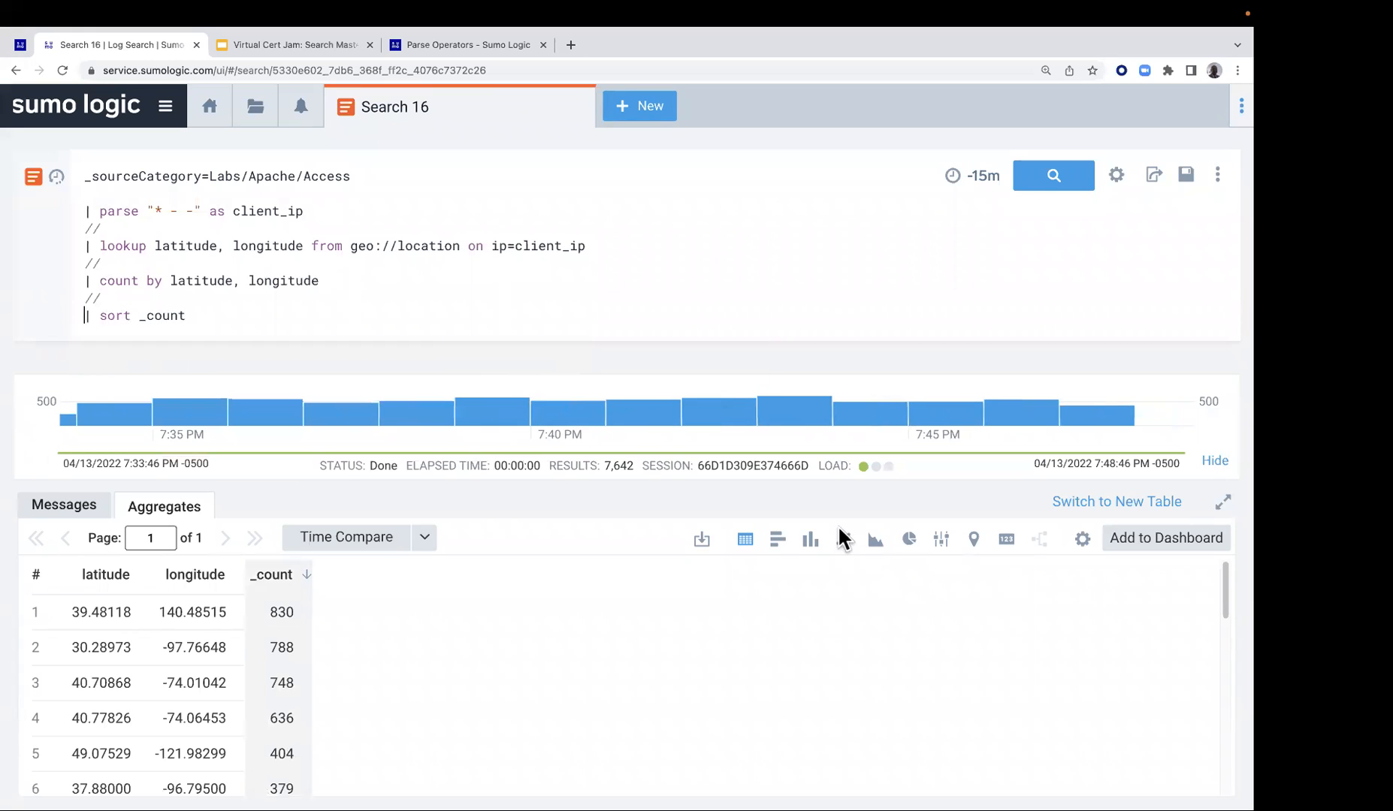
# Display the aggregated results as a map and examine the client clusters in the United States down to the New York and New Jersey area
pyautogui.click(974, 539)
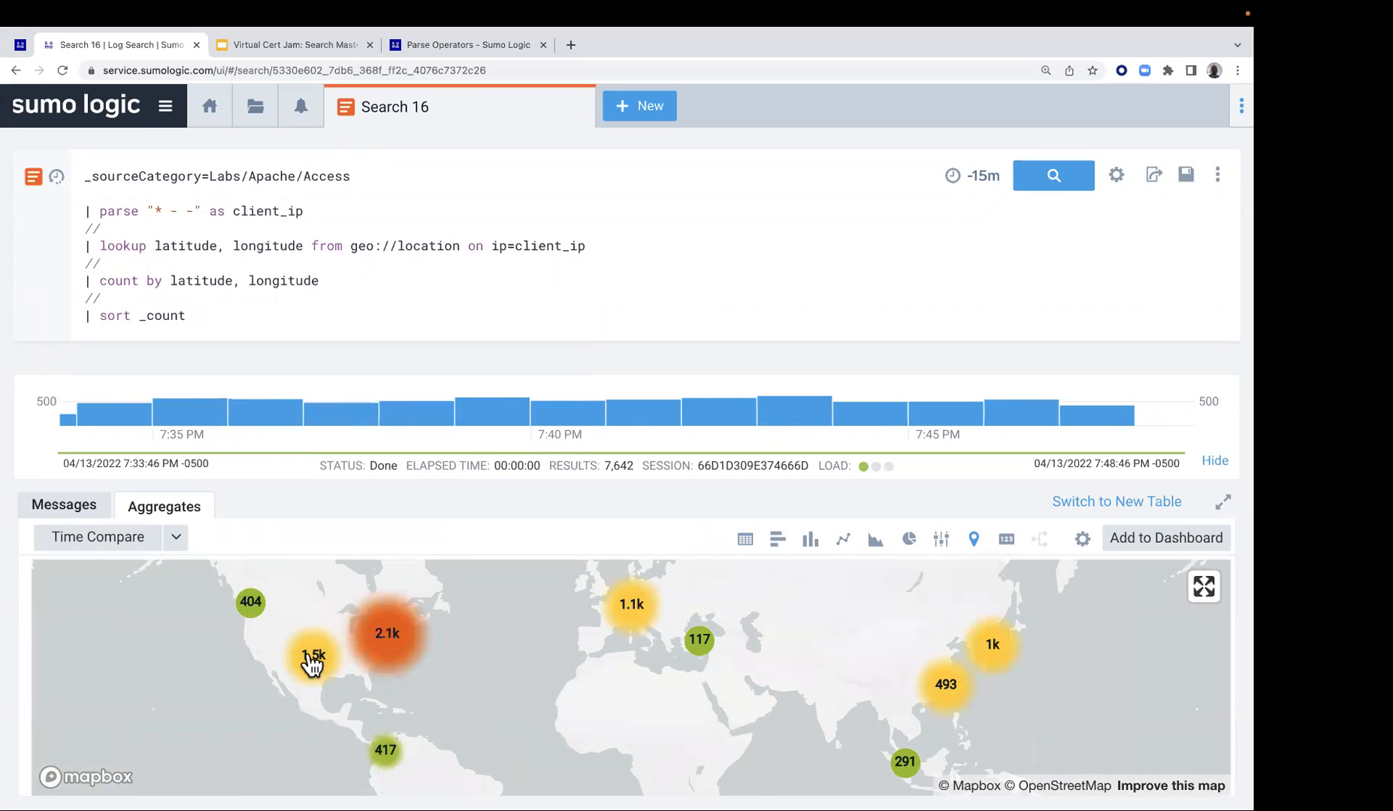
pyautogui.scroll(1, 328, 679)
pyautogui.scroll(4, 326, 678)
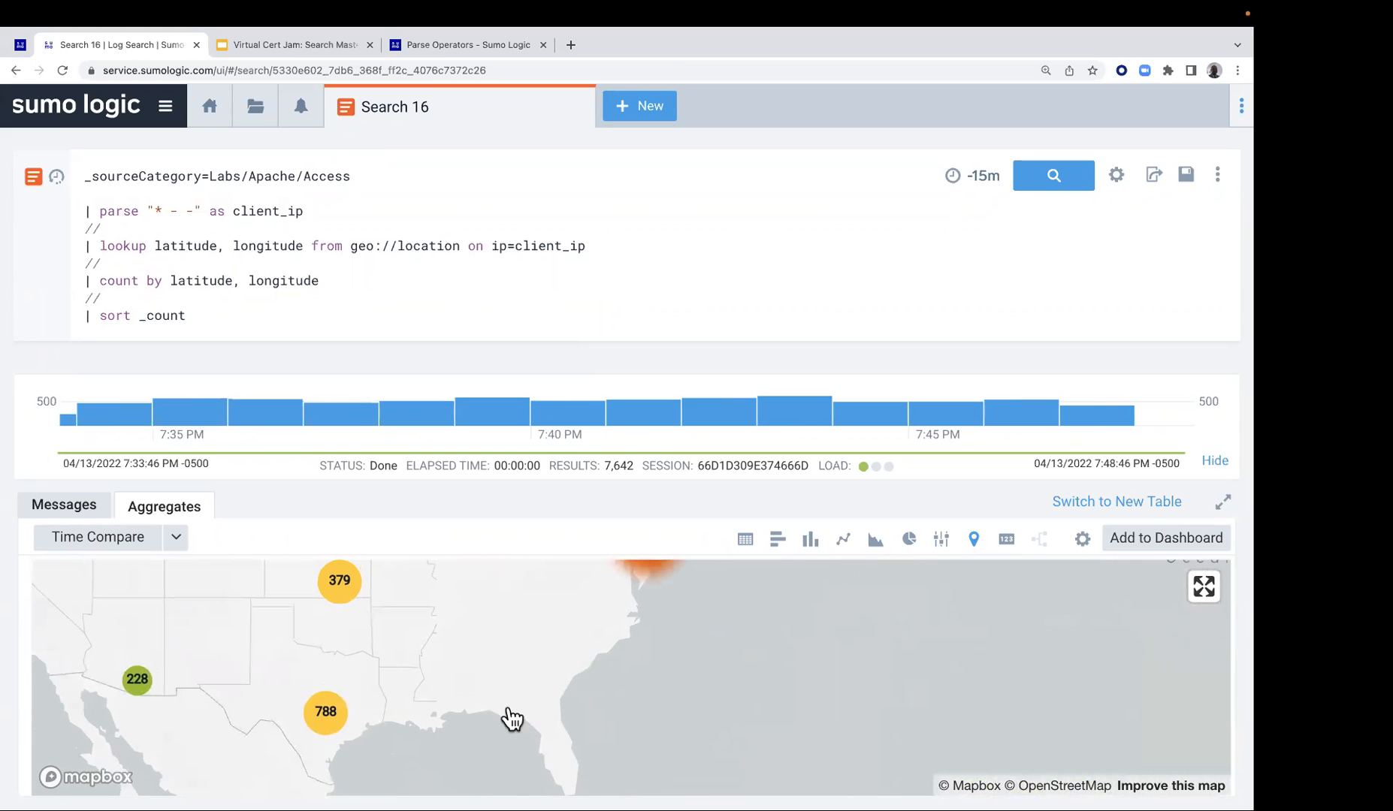
pyautogui.moveTo(386, 647); pyautogui.dragTo(480, 728)
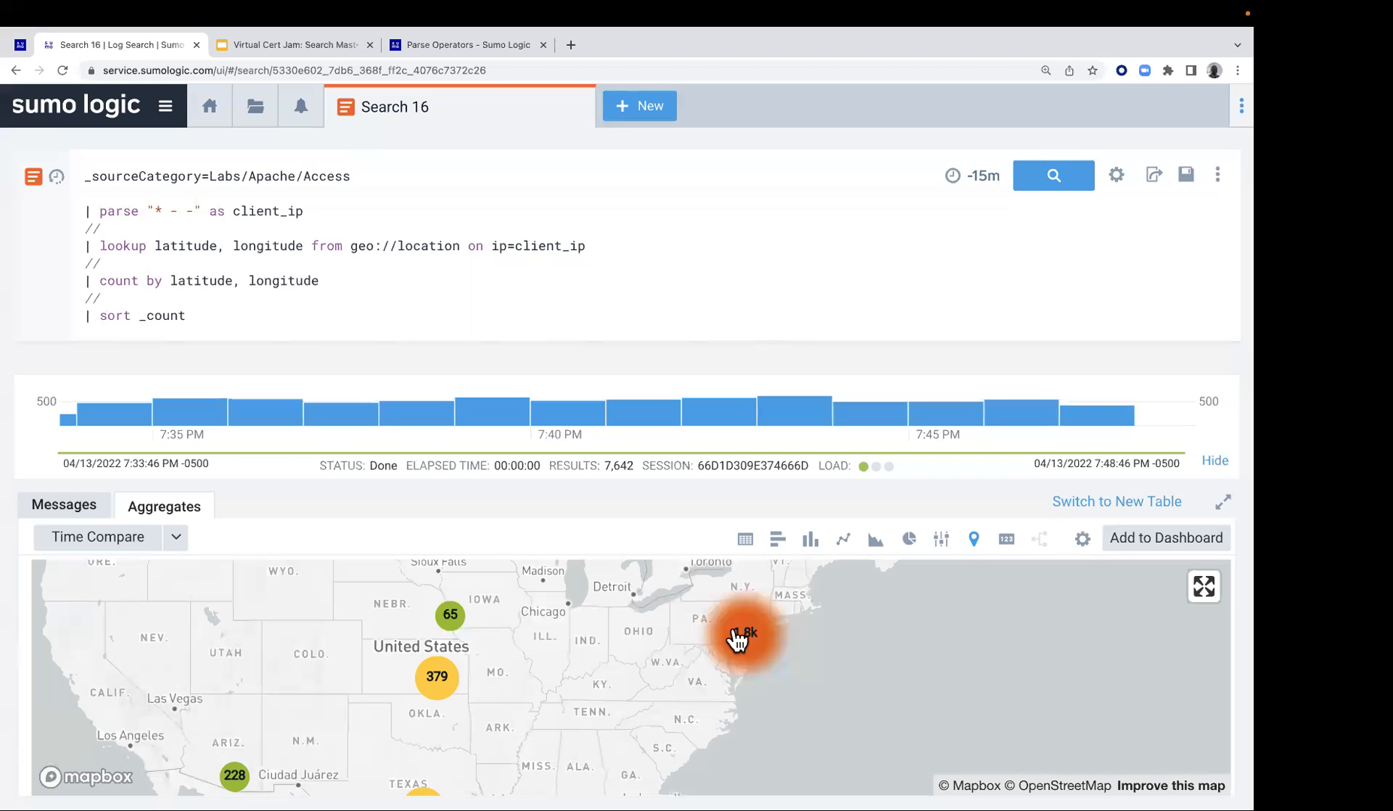
pyautogui.scroll(1, 726, 640)
pyautogui.scroll(5, 726, 640)
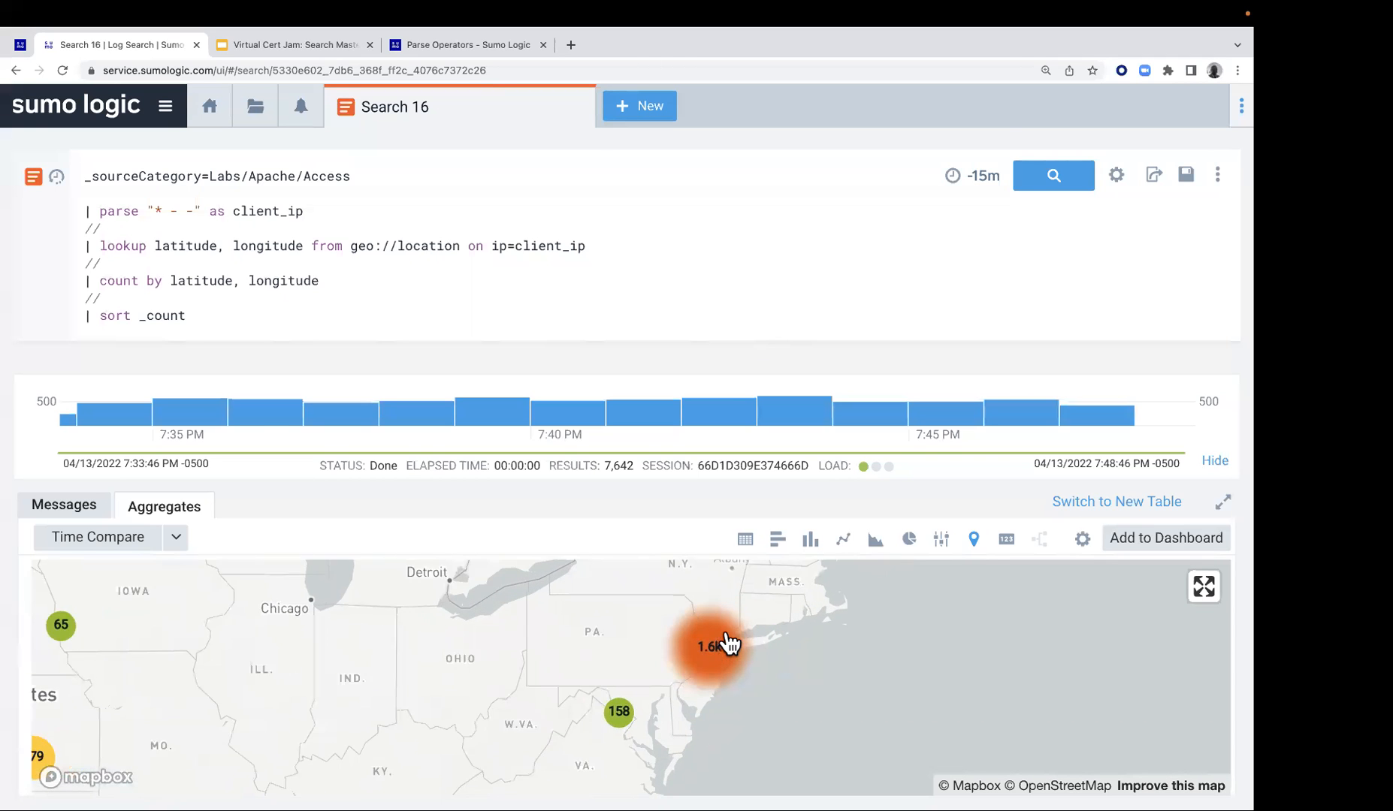
pyautogui.scroll(5, 710, 662)
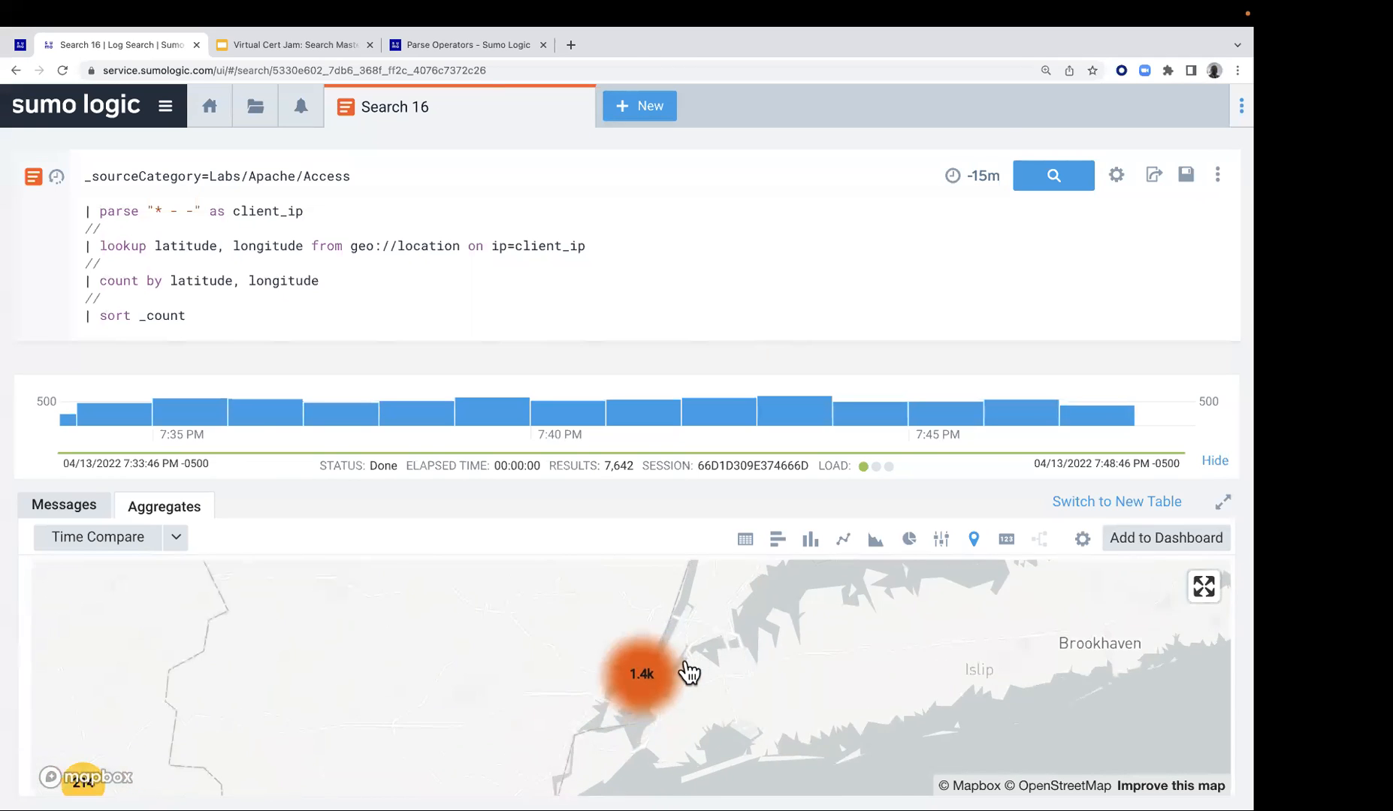
pyautogui.scroll(5, 578, 622)
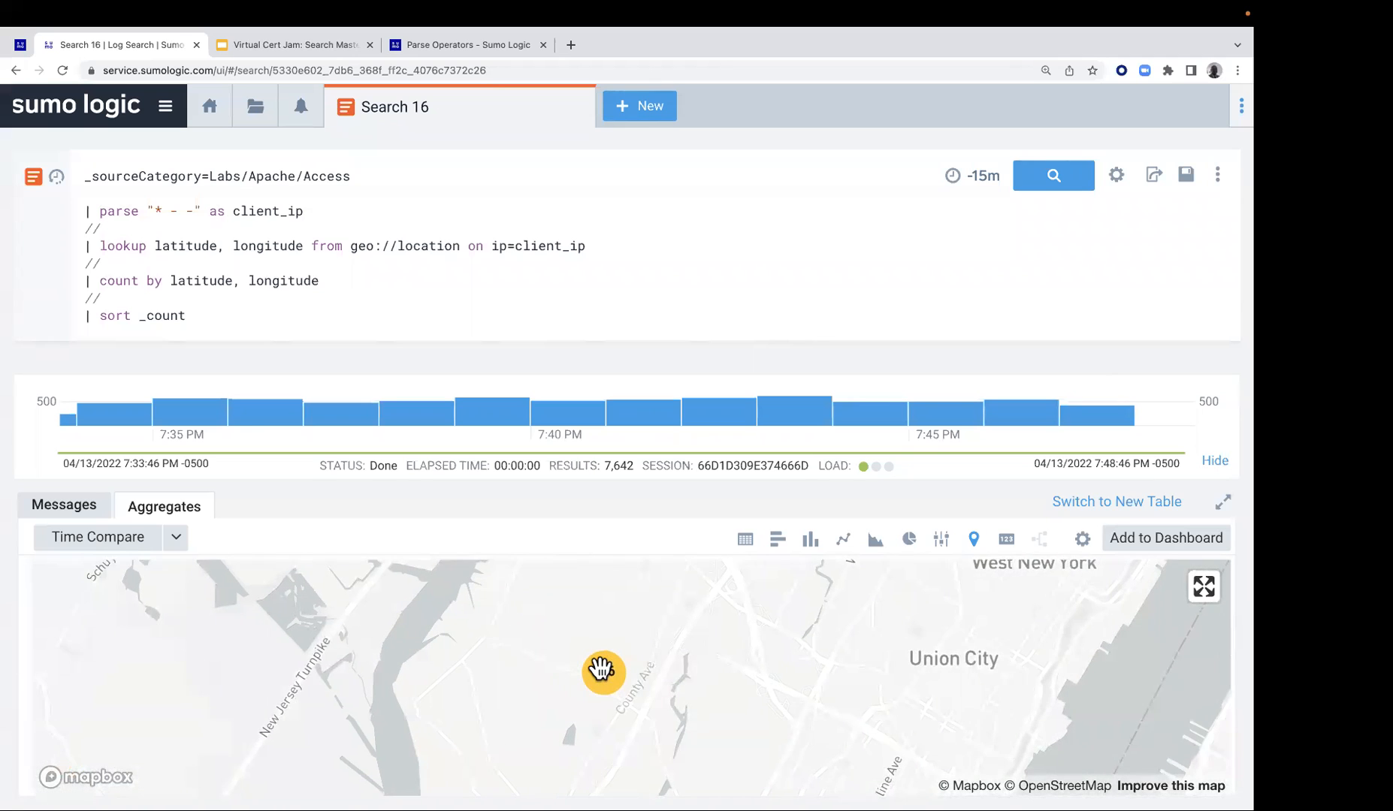
pyautogui.scroll(2, 605, 673)
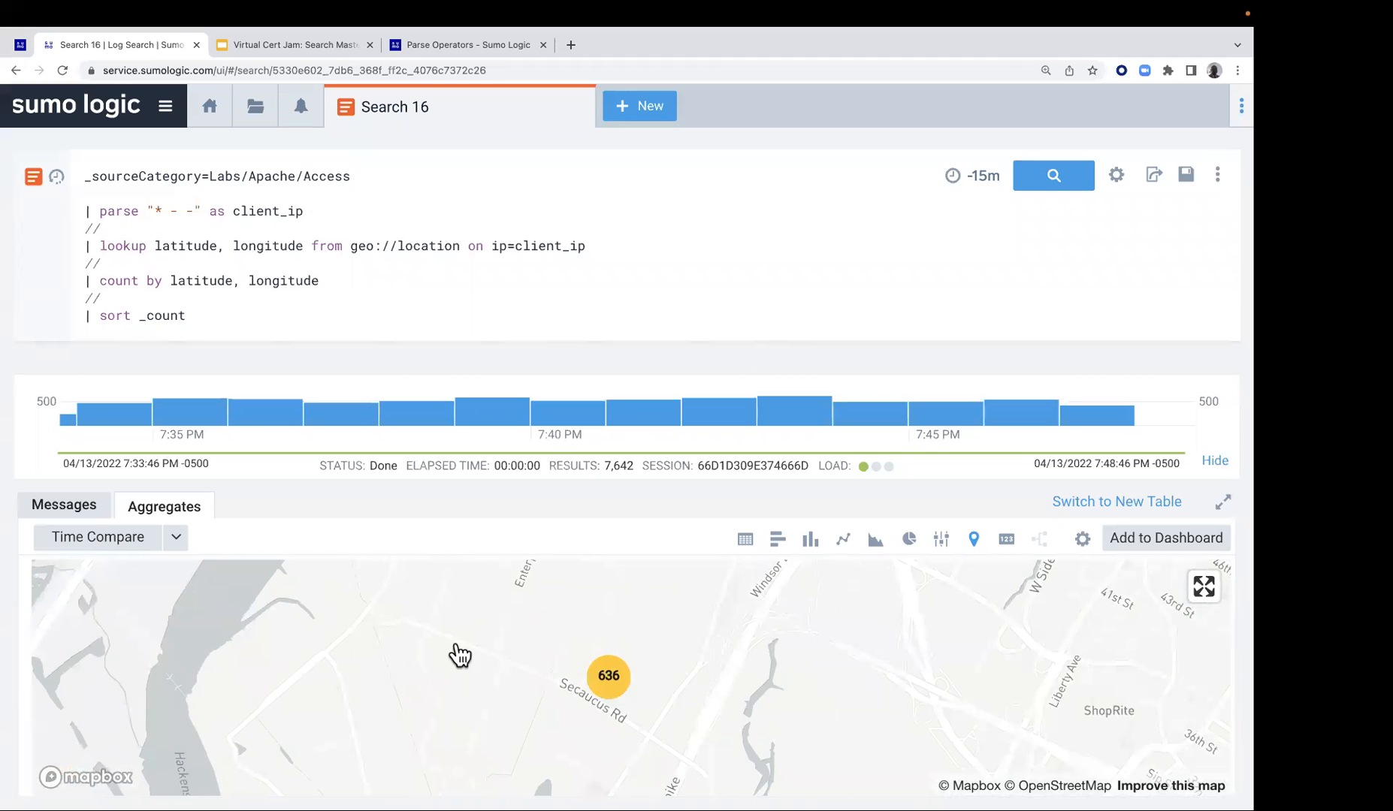
pyautogui.scroll(-10, 457, 650)
pyautogui.scroll(-2, 457, 650)
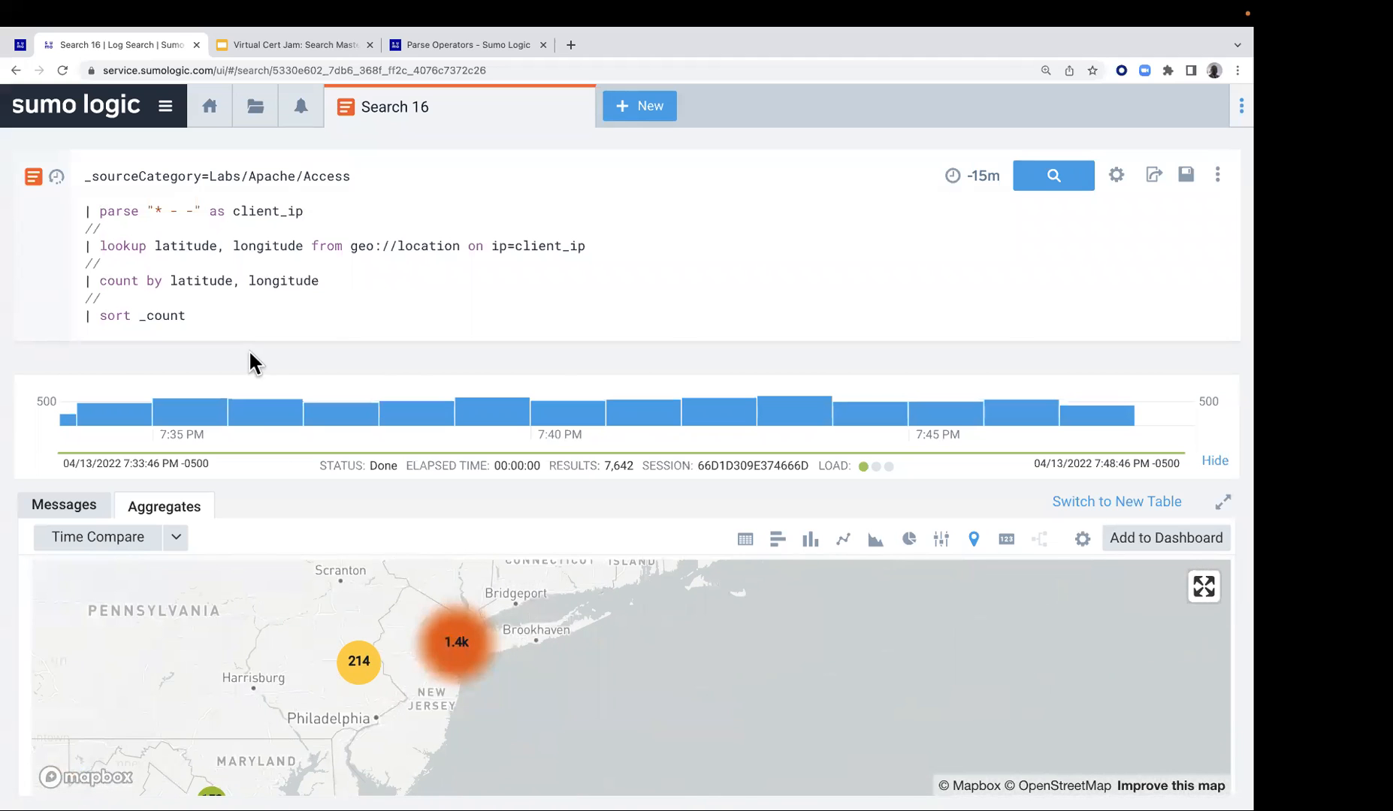
# In the lab guide, open Lab 7 - Calculating Changes and Moving Averages and consult the linked diff operator documentation before returning to the lab
pyautogui.click(21, 47)
pyautogui.scroll(-7, 534, 504)
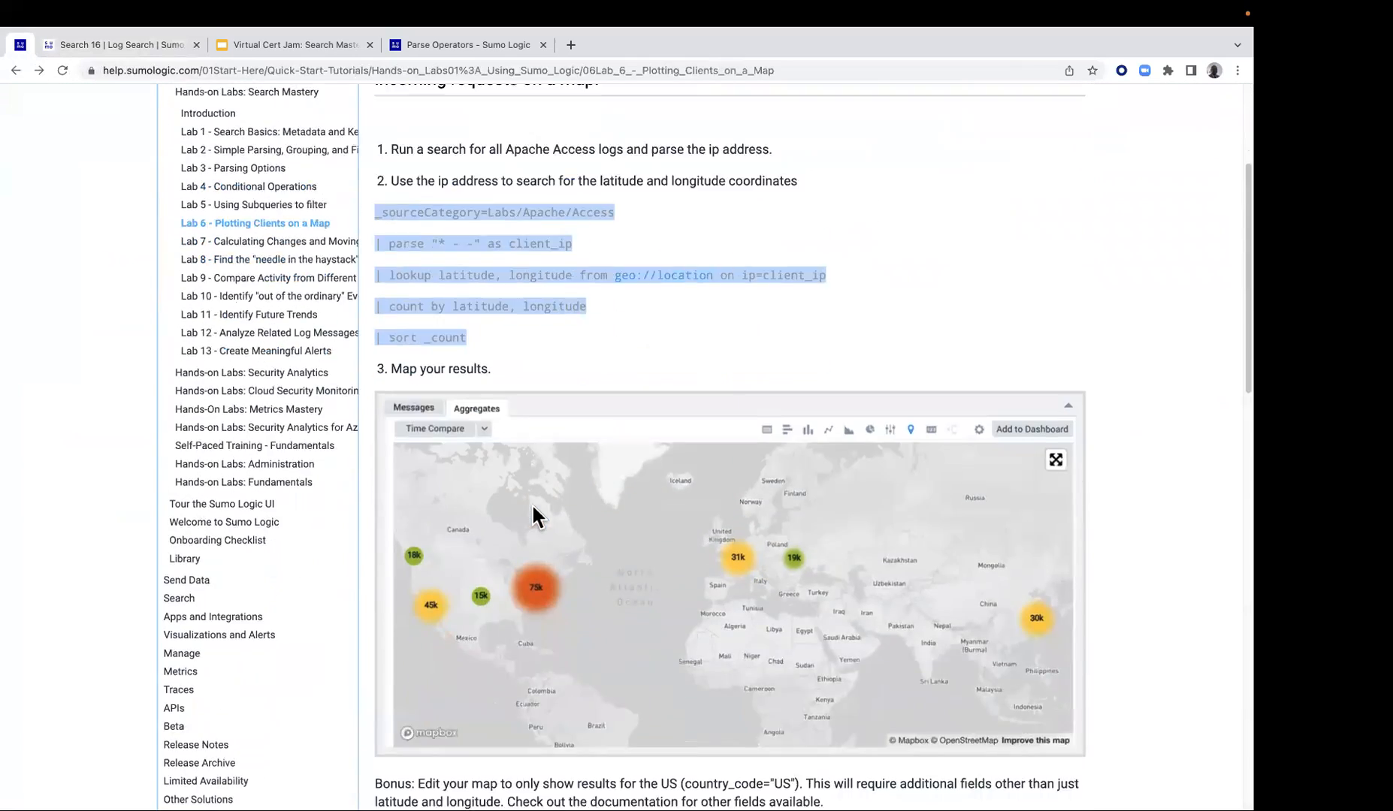
pyautogui.scroll(-8, 562, 535)
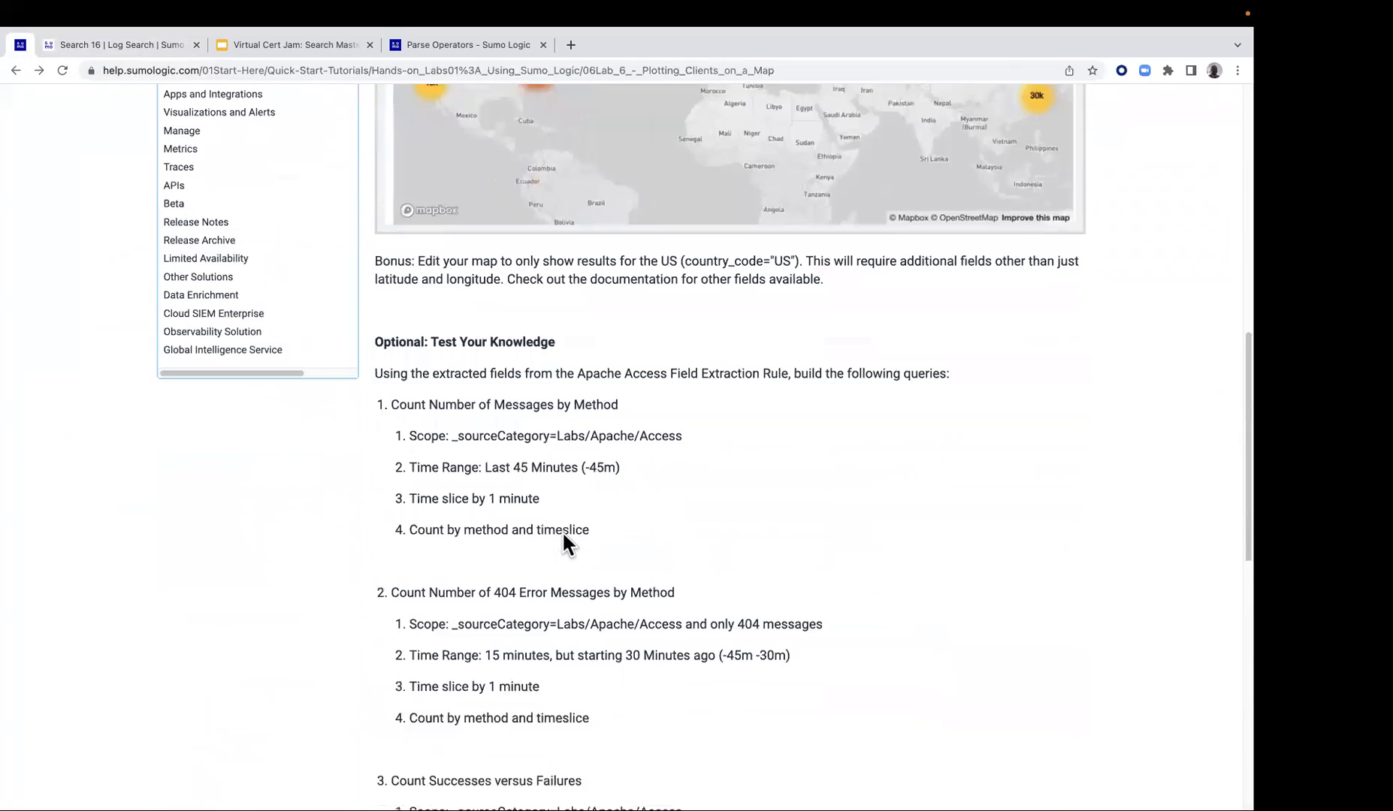
pyautogui.scroll(-1, 796, 567)
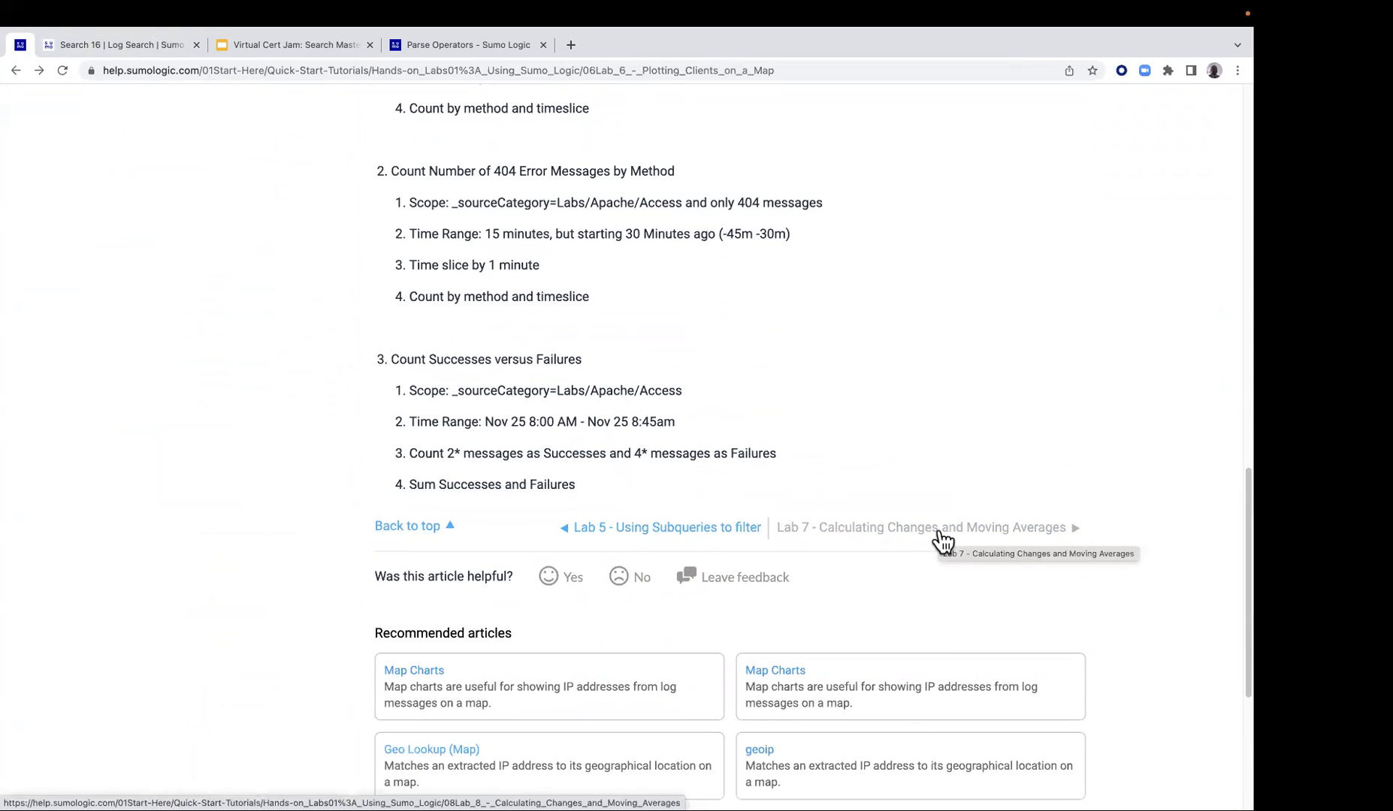
pyautogui.click(938, 539)
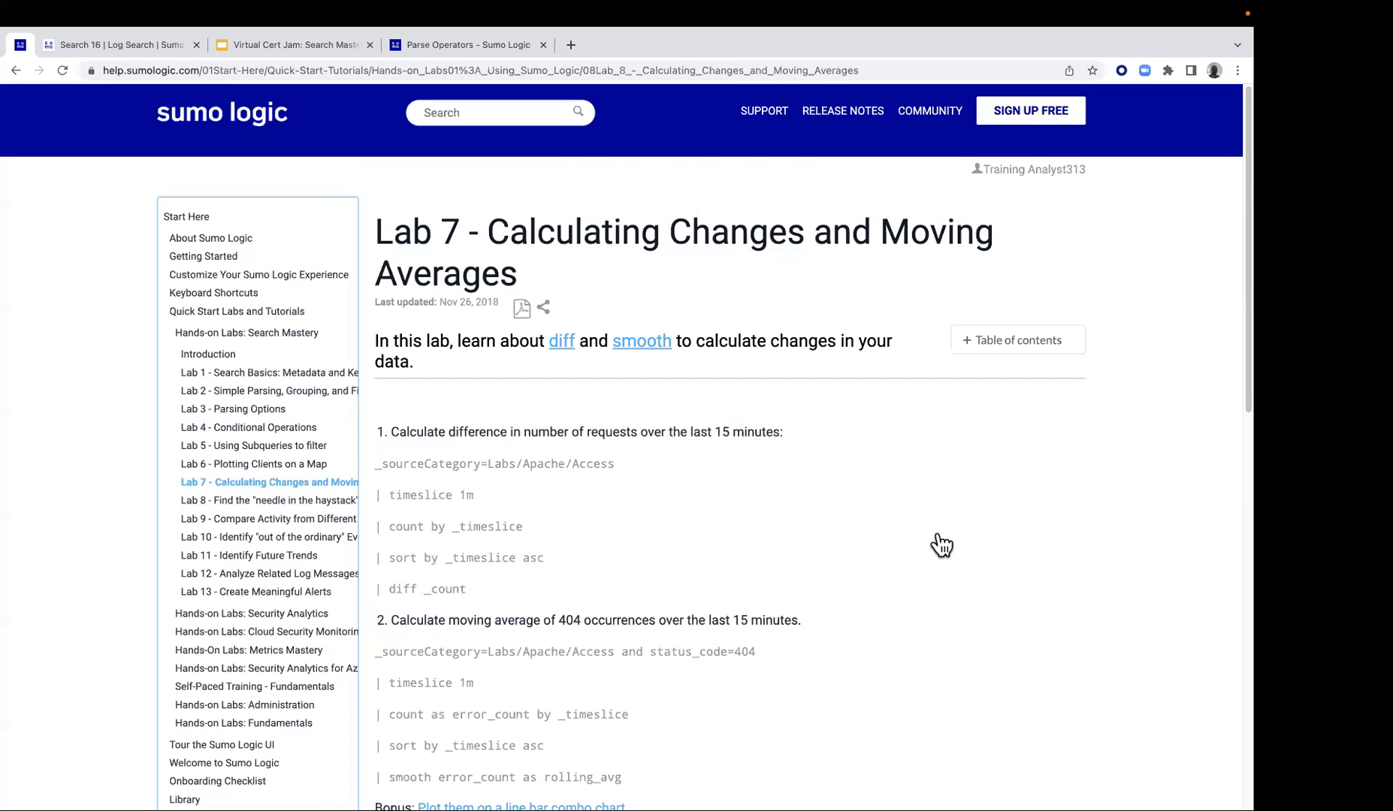
pyautogui.click(568, 348)
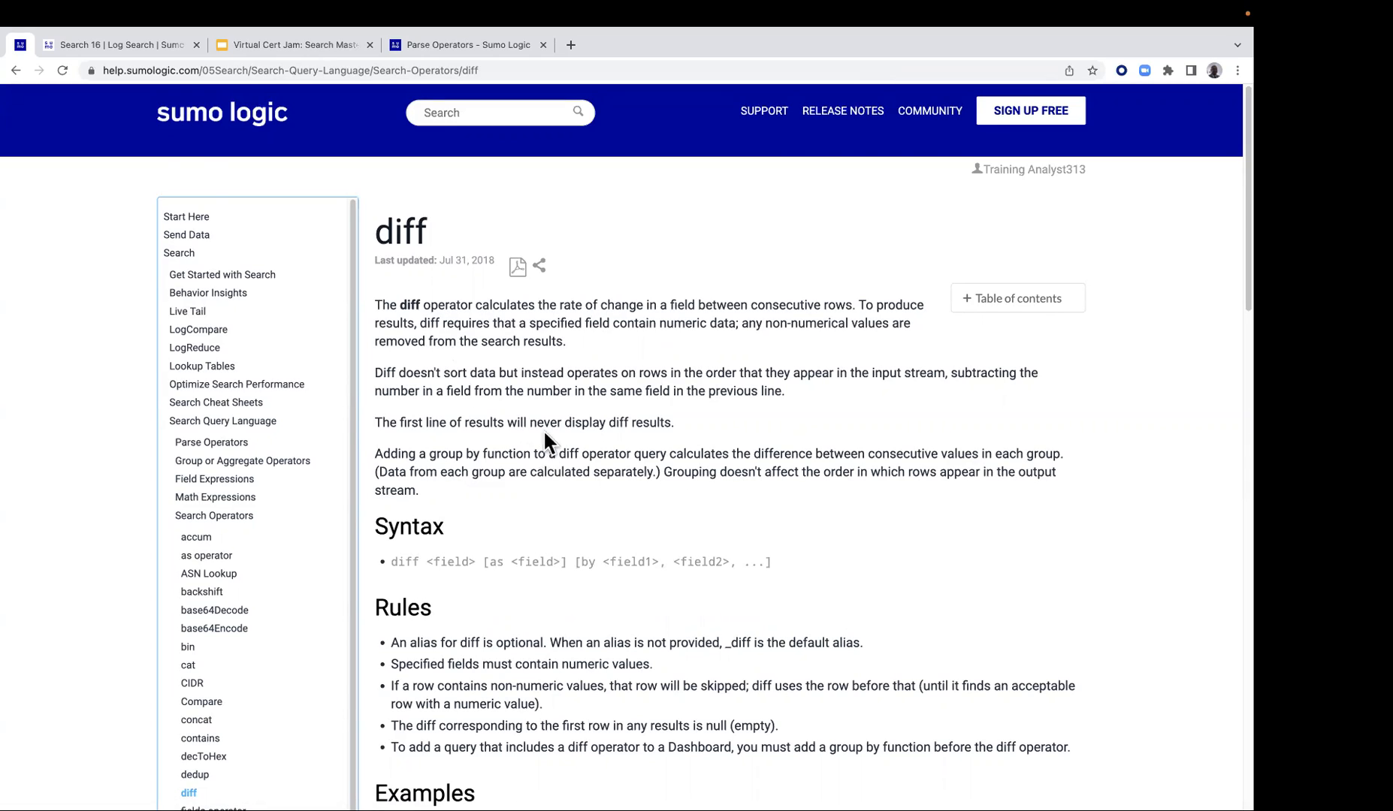
pyautogui.click(17, 71)
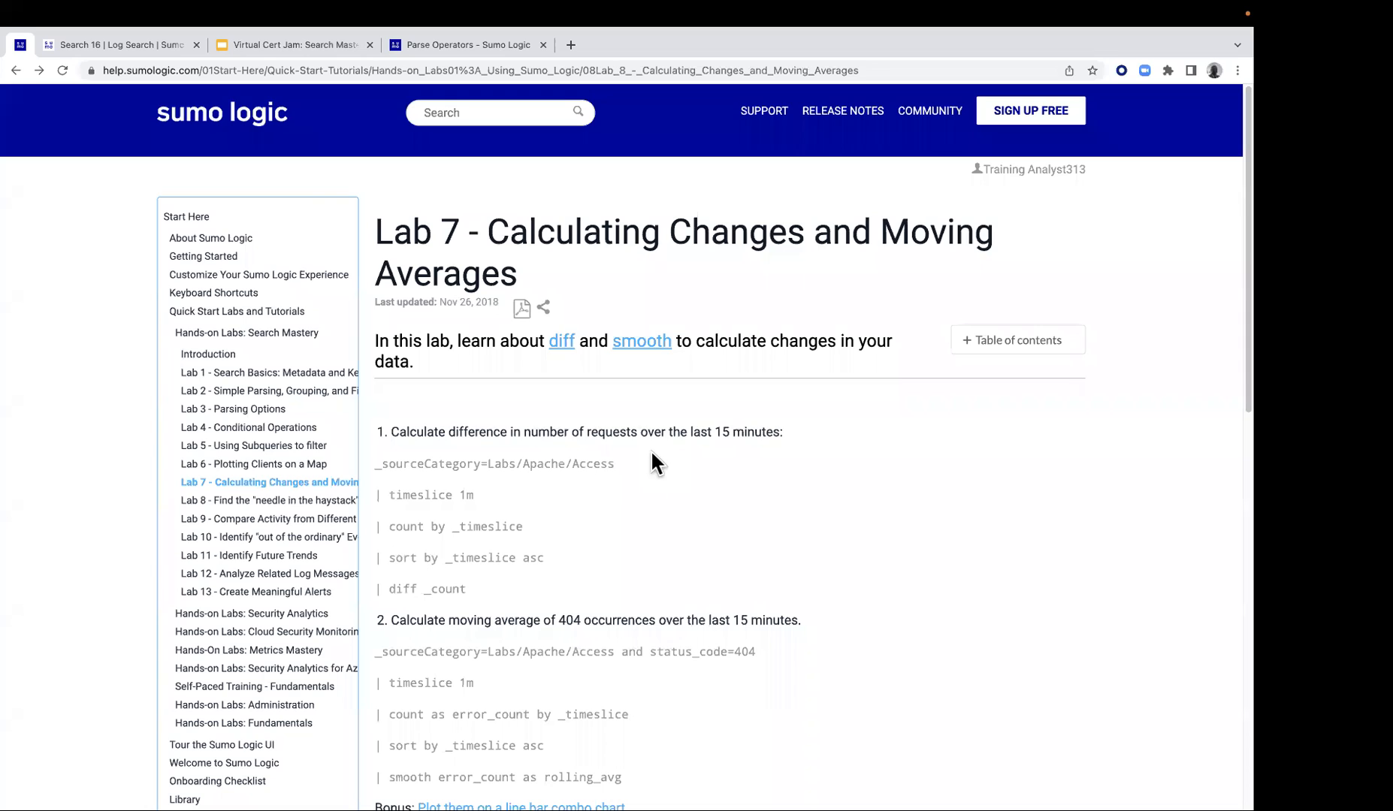
# Copy Lab 7's first query, from _sourceCategory=Labs/Apache/Access through diff _count, into a new Sumo Logic log search
pyautogui.moveTo(376, 460); pyautogui.dragTo(470, 601)
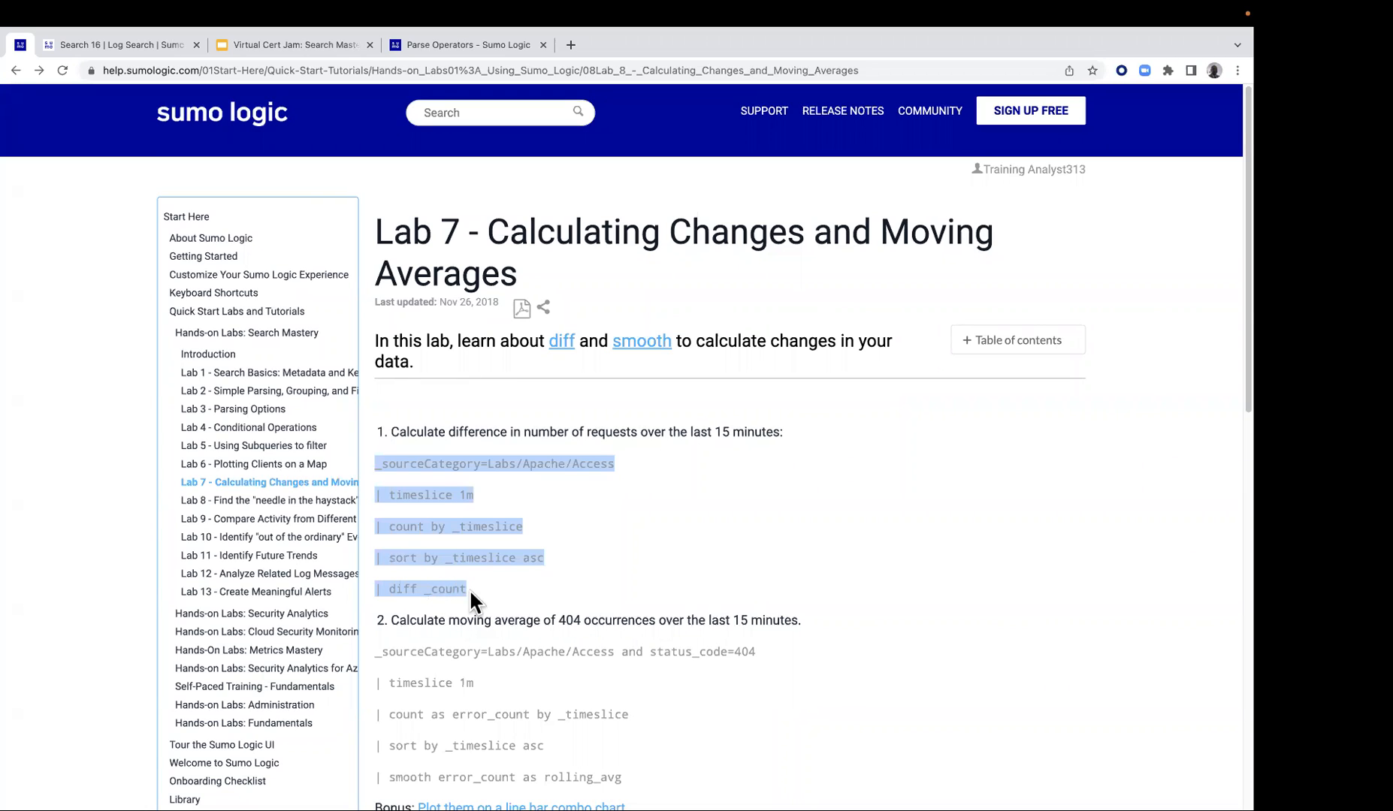
pyautogui.rightClick(448, 537)
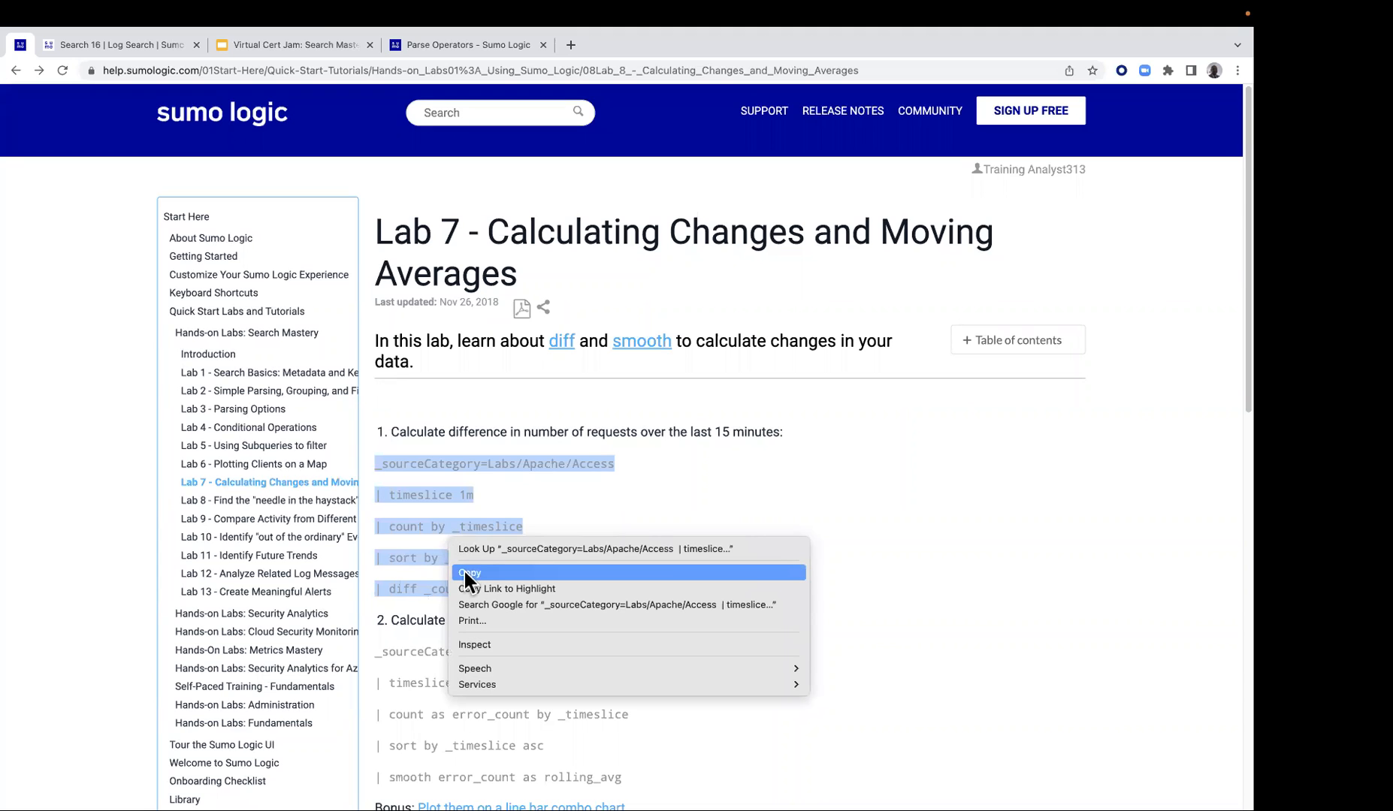
pyautogui.click(463, 573)
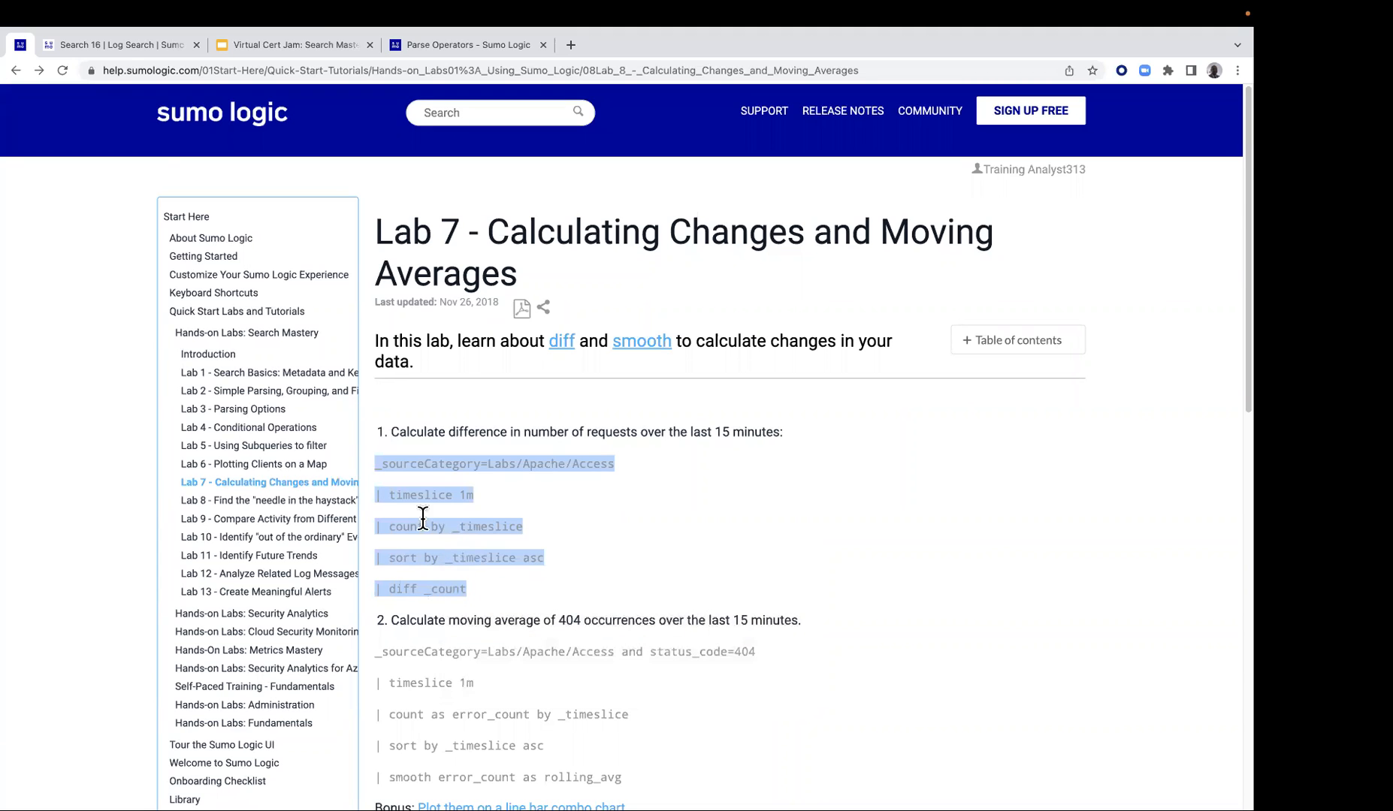
pyautogui.click(129, 51)
pyautogui.click(644, 106)
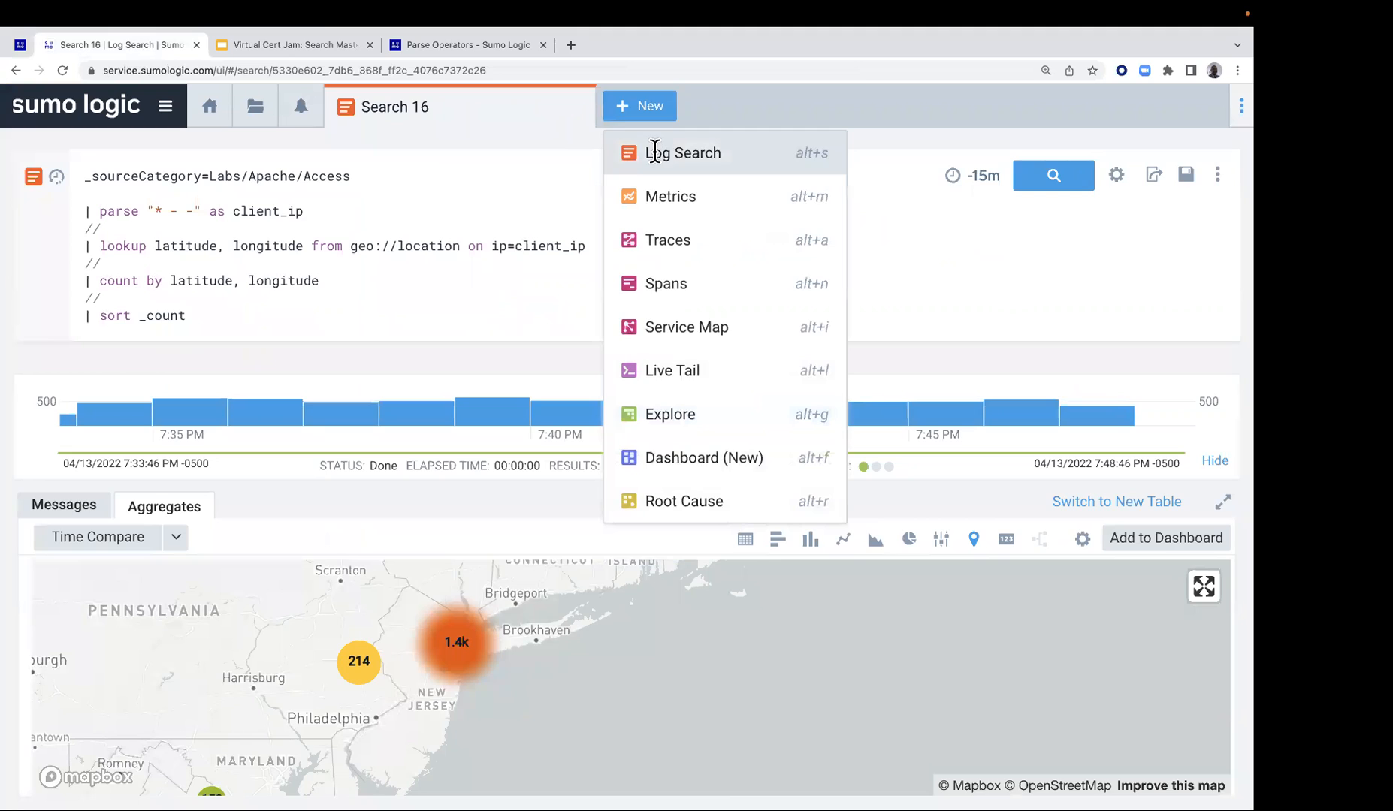
pyautogui.click(653, 149)
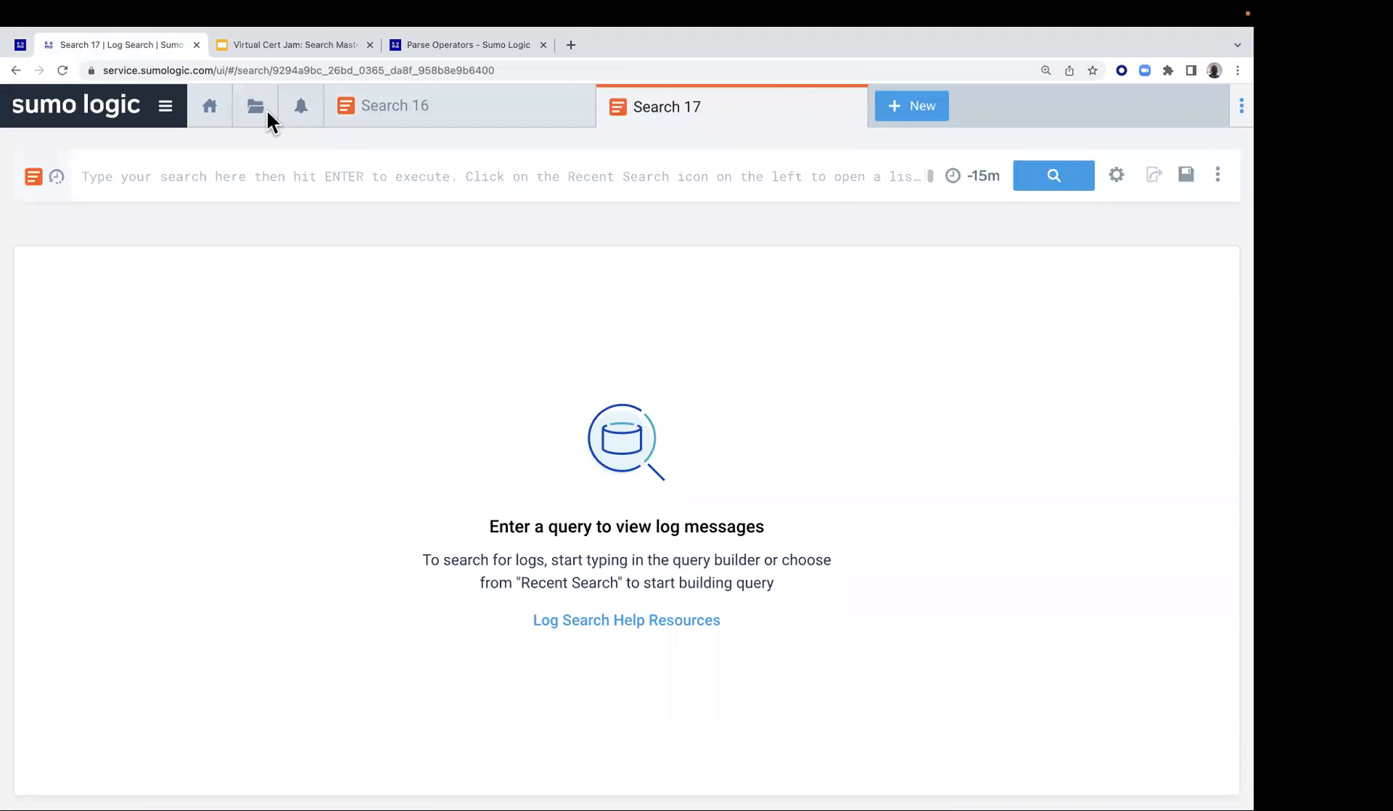
pyautogui.click(330, 176)
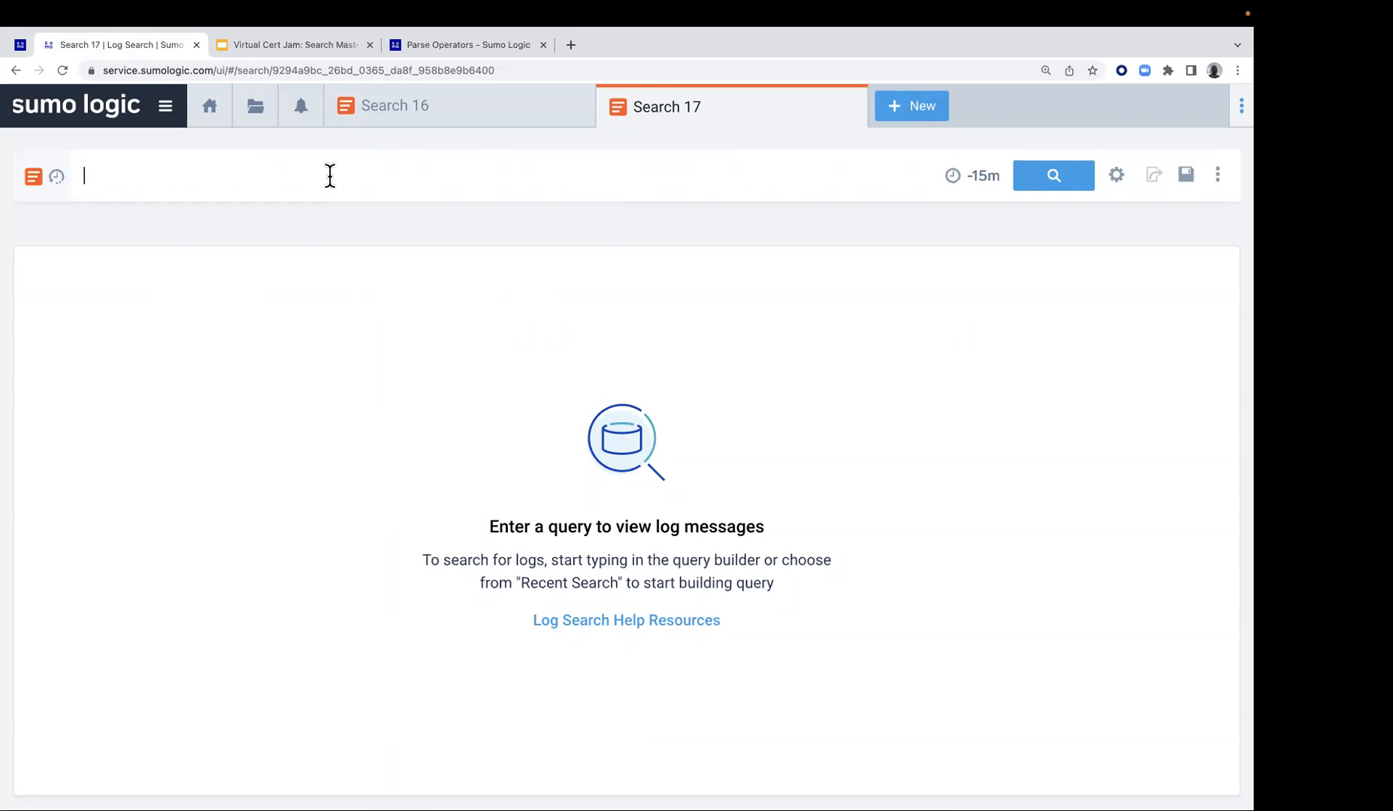
pyautogui.press('super+v')
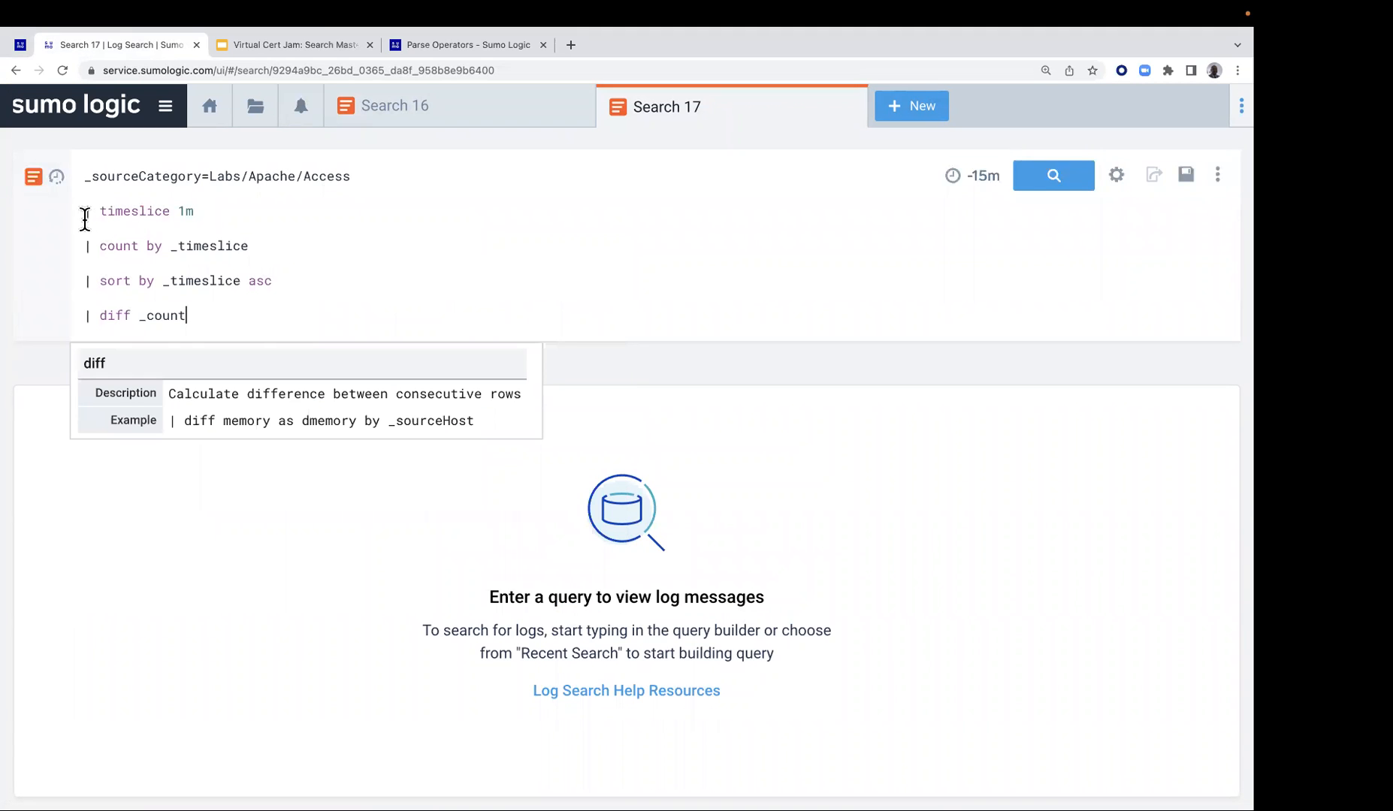
# Comment out every line below _sourceCategory=Labs/Apache/Access in the Lab 7 query and run the search
pyautogui.moveTo(81, 213); pyautogui.dragTo(80, 332)
pyautogui.write('//')
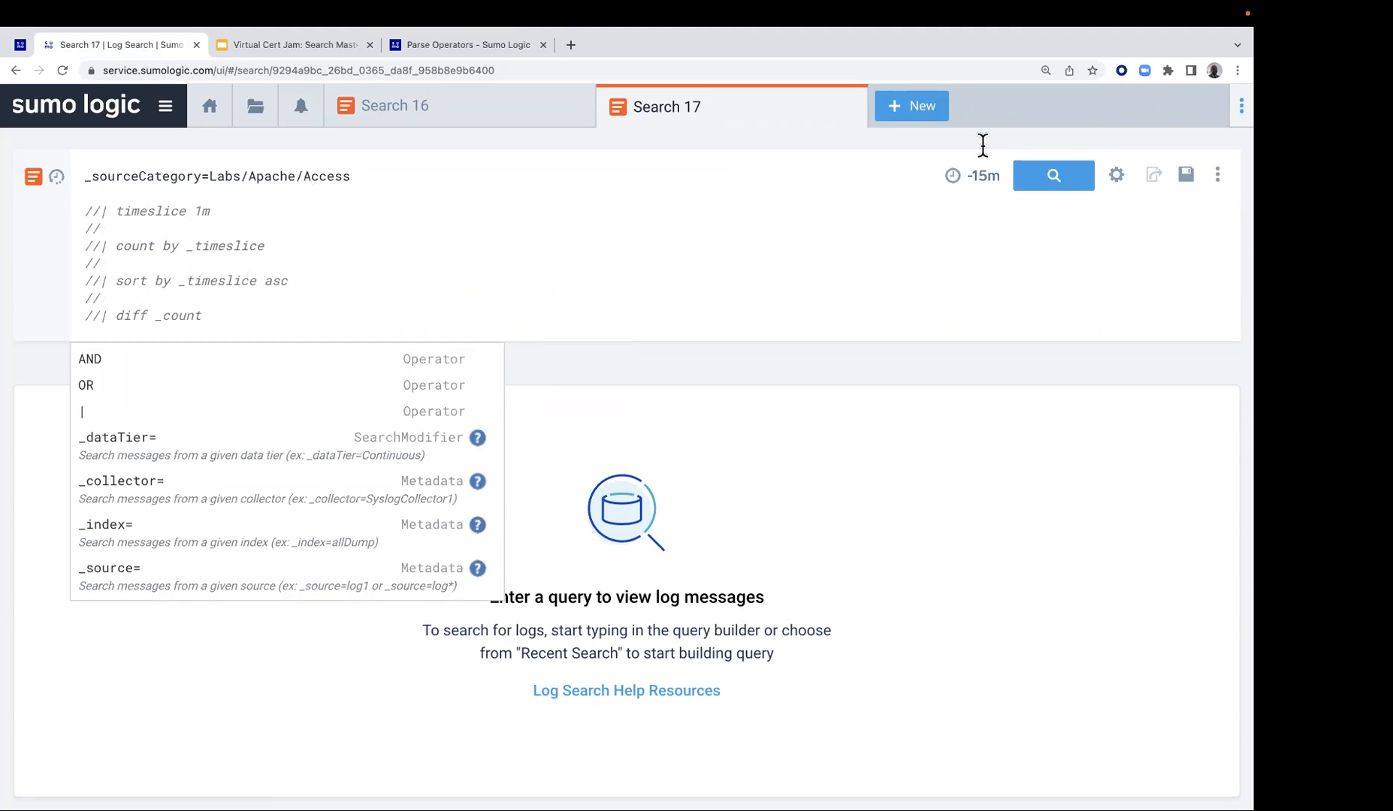
pyautogui.click(1041, 175)
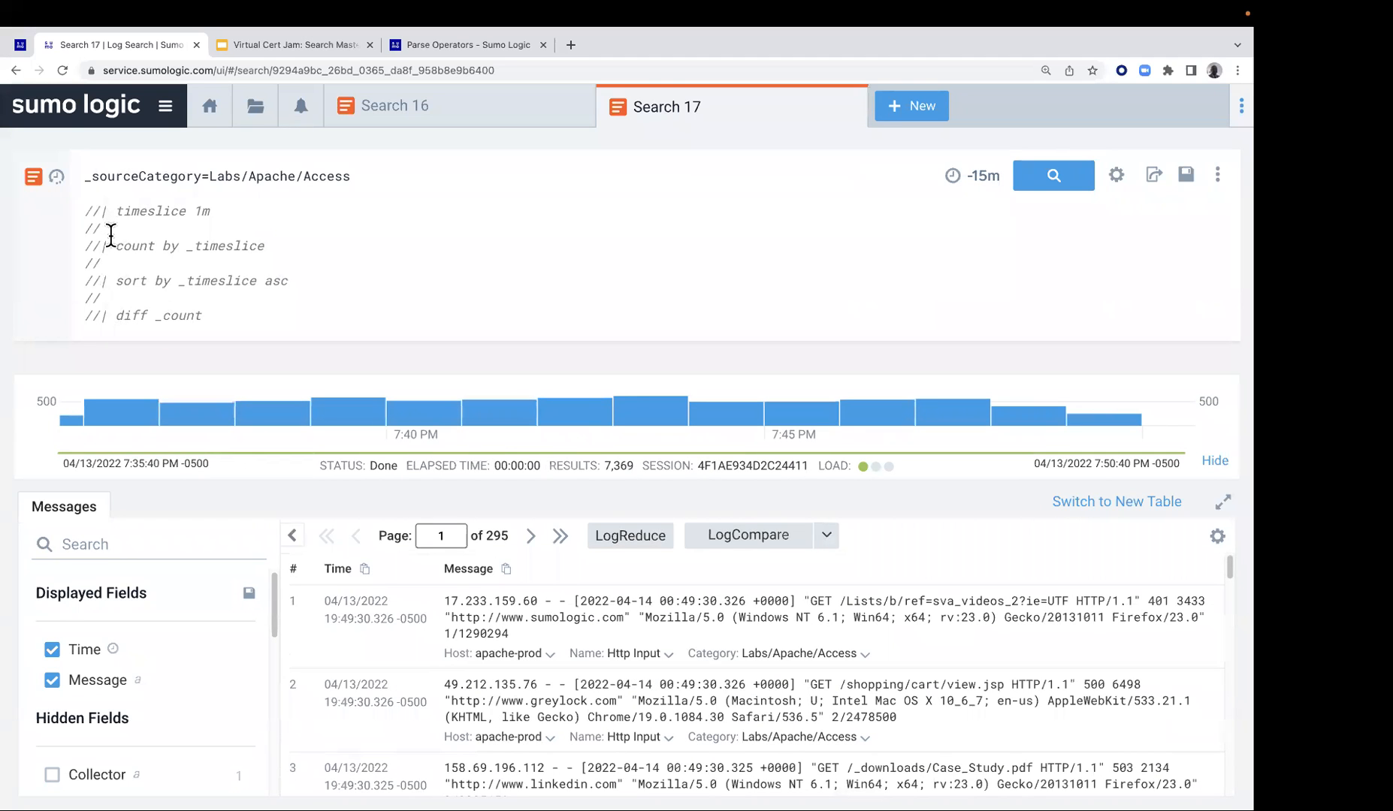
# Uncomment the timeslice 1m line and rerun the search
pyautogui.press('super+slash')
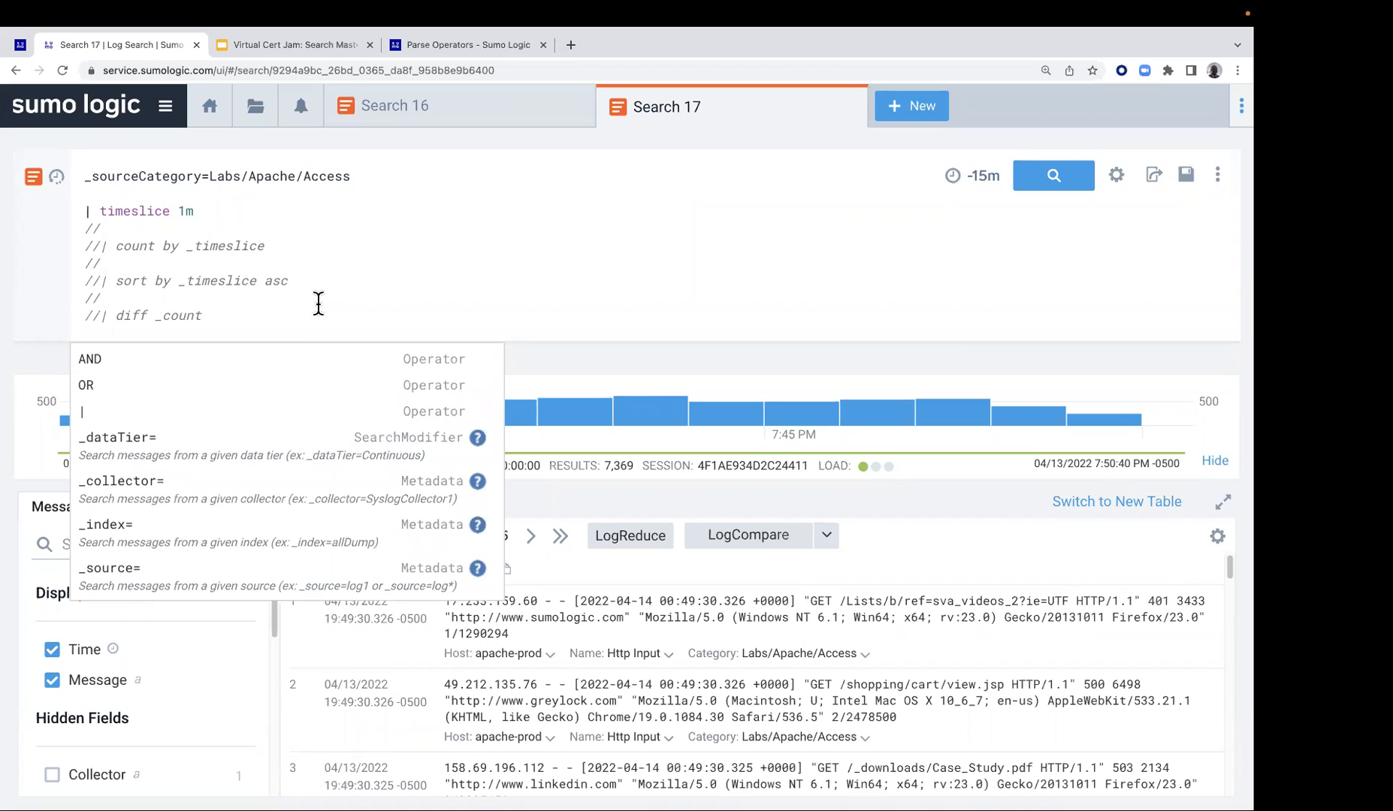
pyautogui.click(1064, 185)
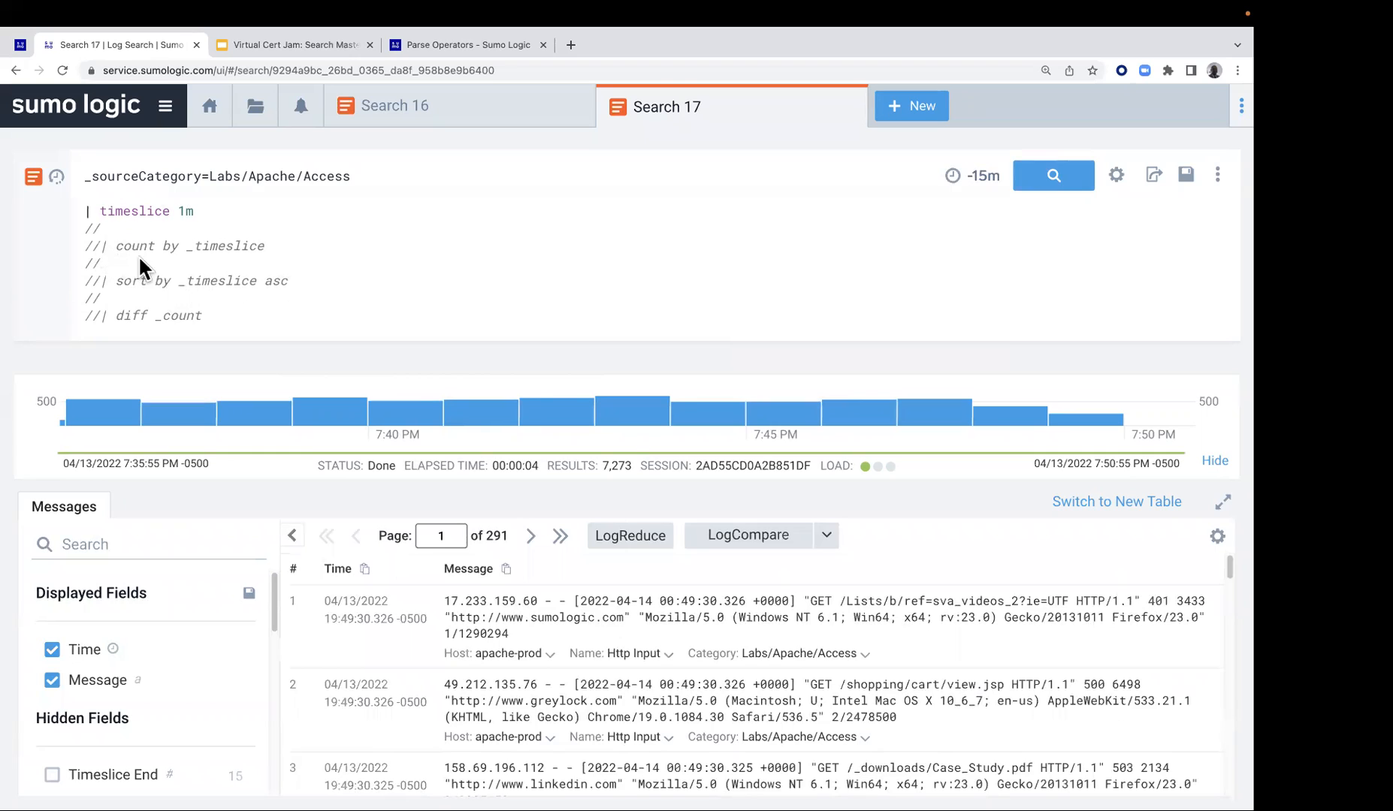
# Uncomment the count by _timeslice line and rerun the search
pyautogui.press('BackSpace')
pyautogui.press('BackSpace')
pyautogui.moveTo(112, 220)
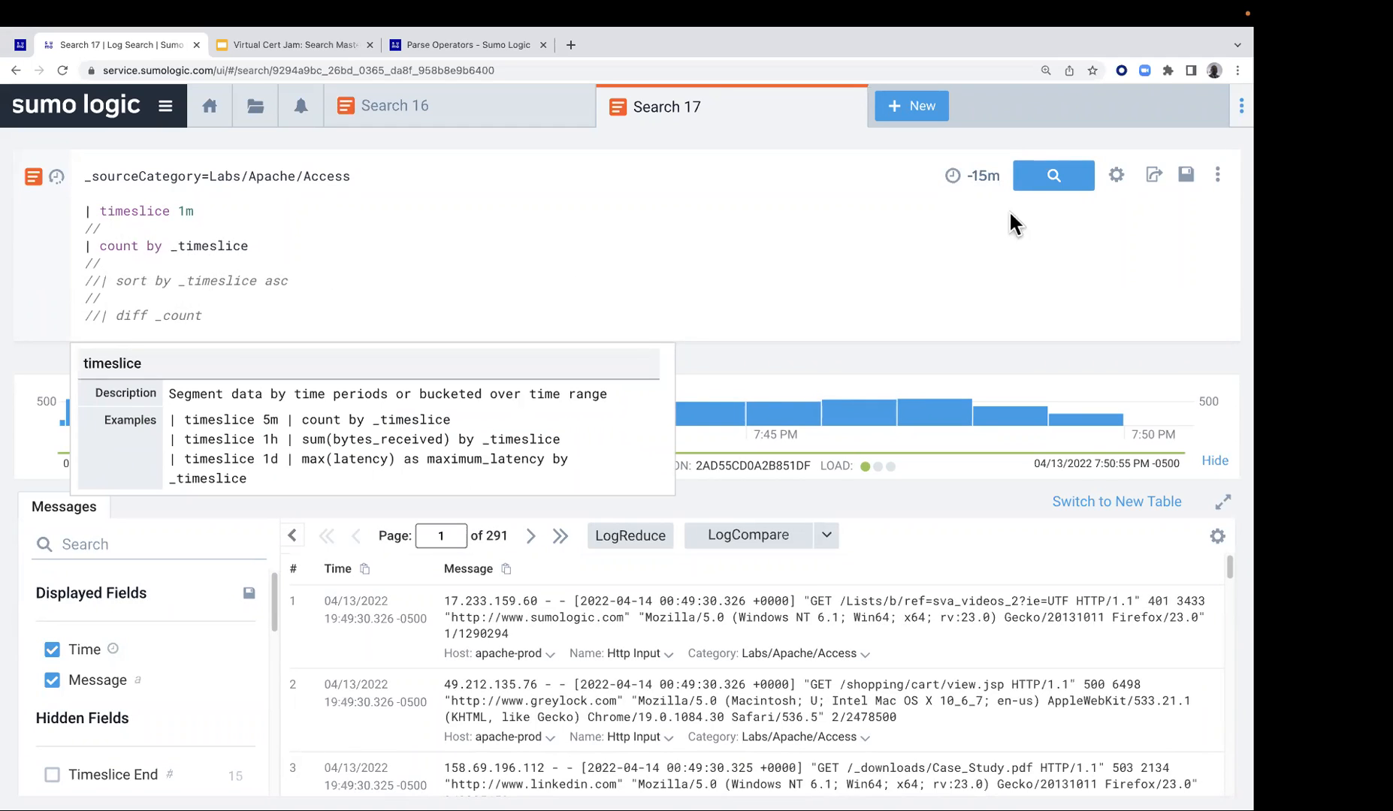
pyautogui.click(1055, 181)
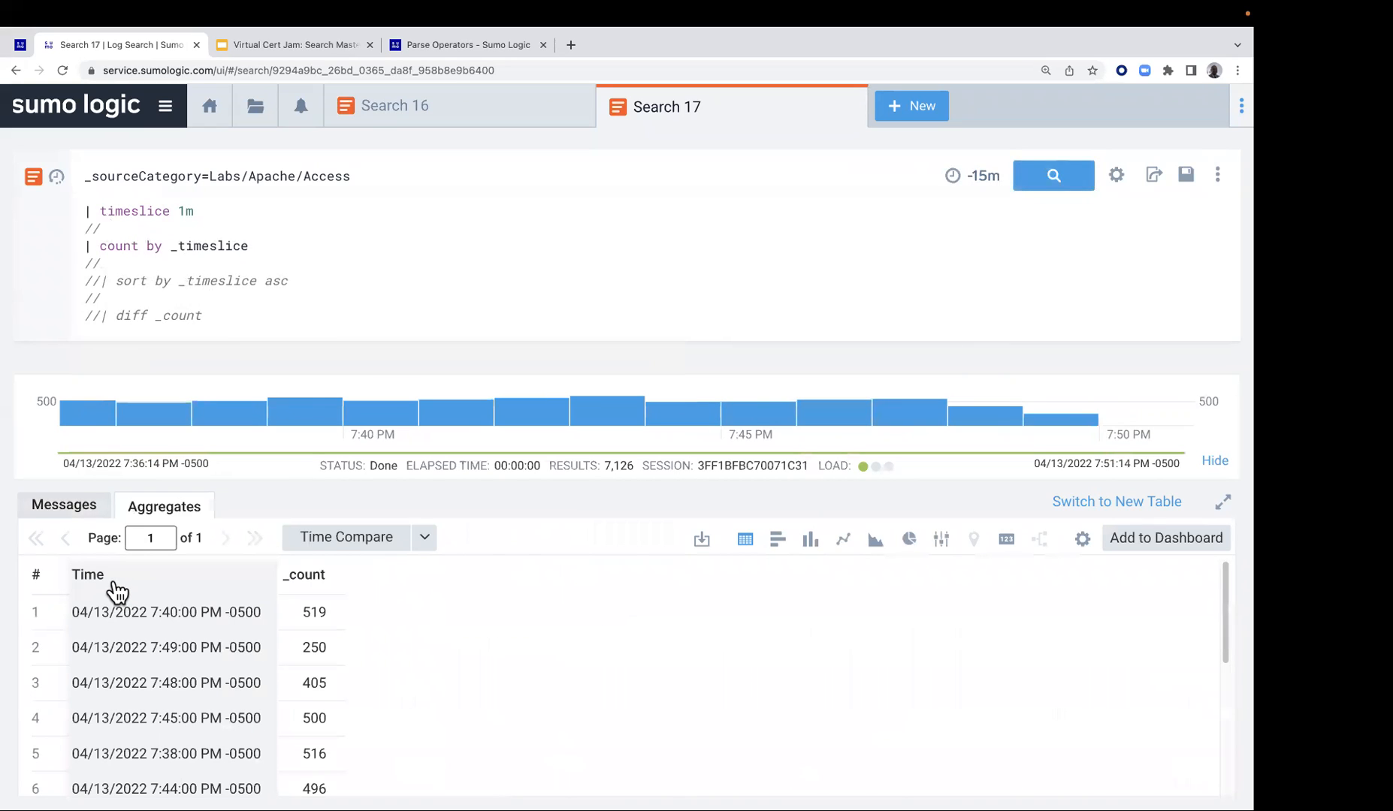
# Uncomment the sort by _timeslice asc line and rerun the search
pyautogui.click(98, 281)
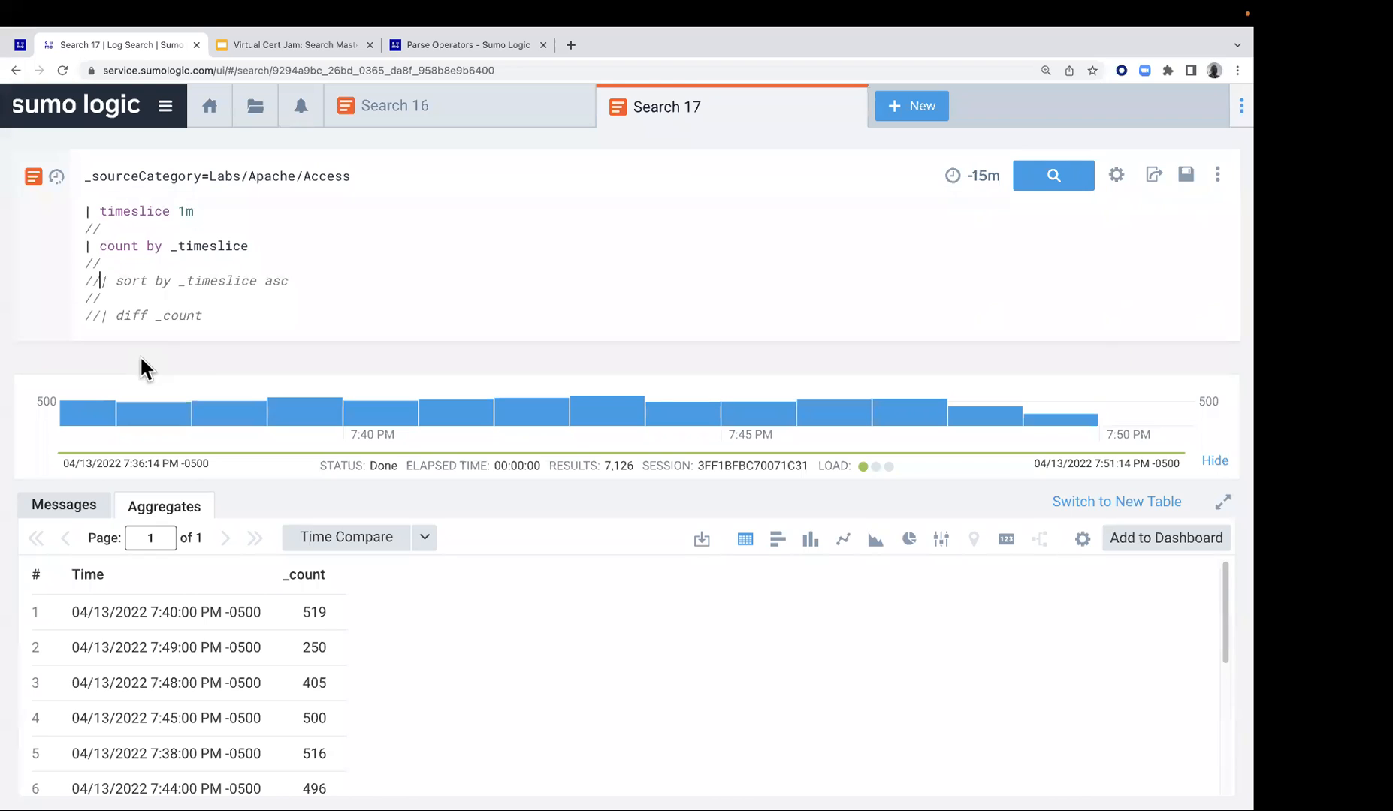
pyautogui.press('BackSpace')
pyautogui.press('BackSpace')
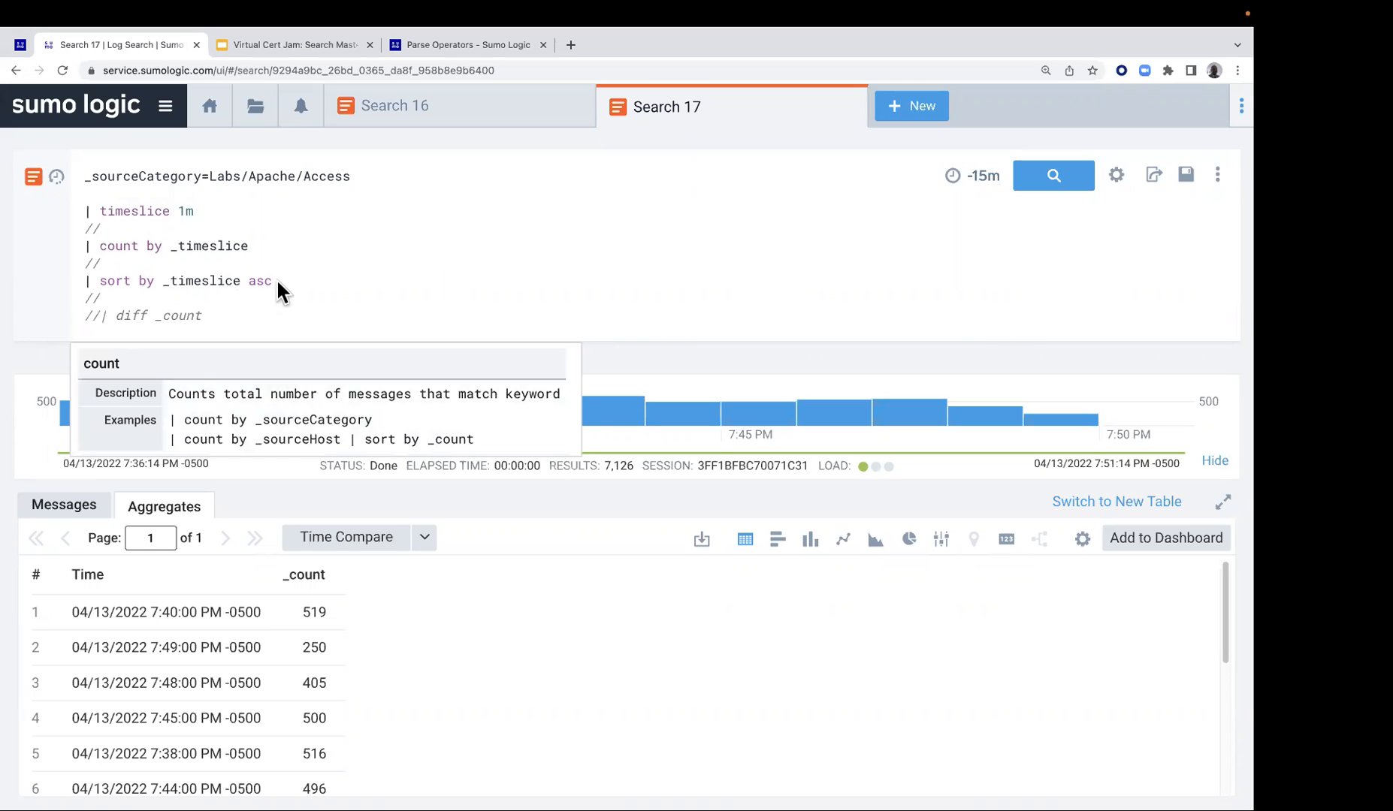
pyautogui.click(1064, 181)
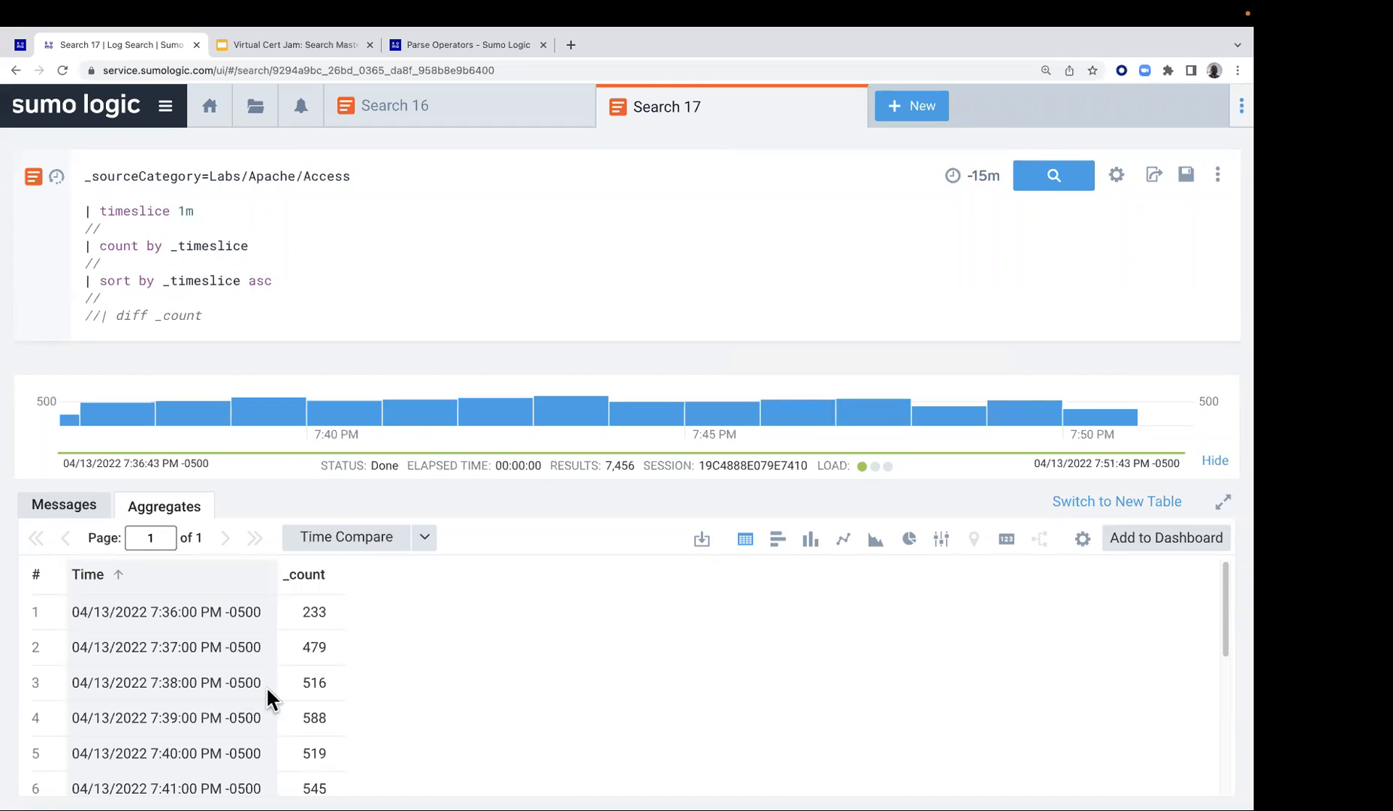
# Uncomment the diff _count line and rerun the search
pyautogui.click(103, 316)
pyautogui.press('BackSpace')
pyautogui.press('BackSpace')
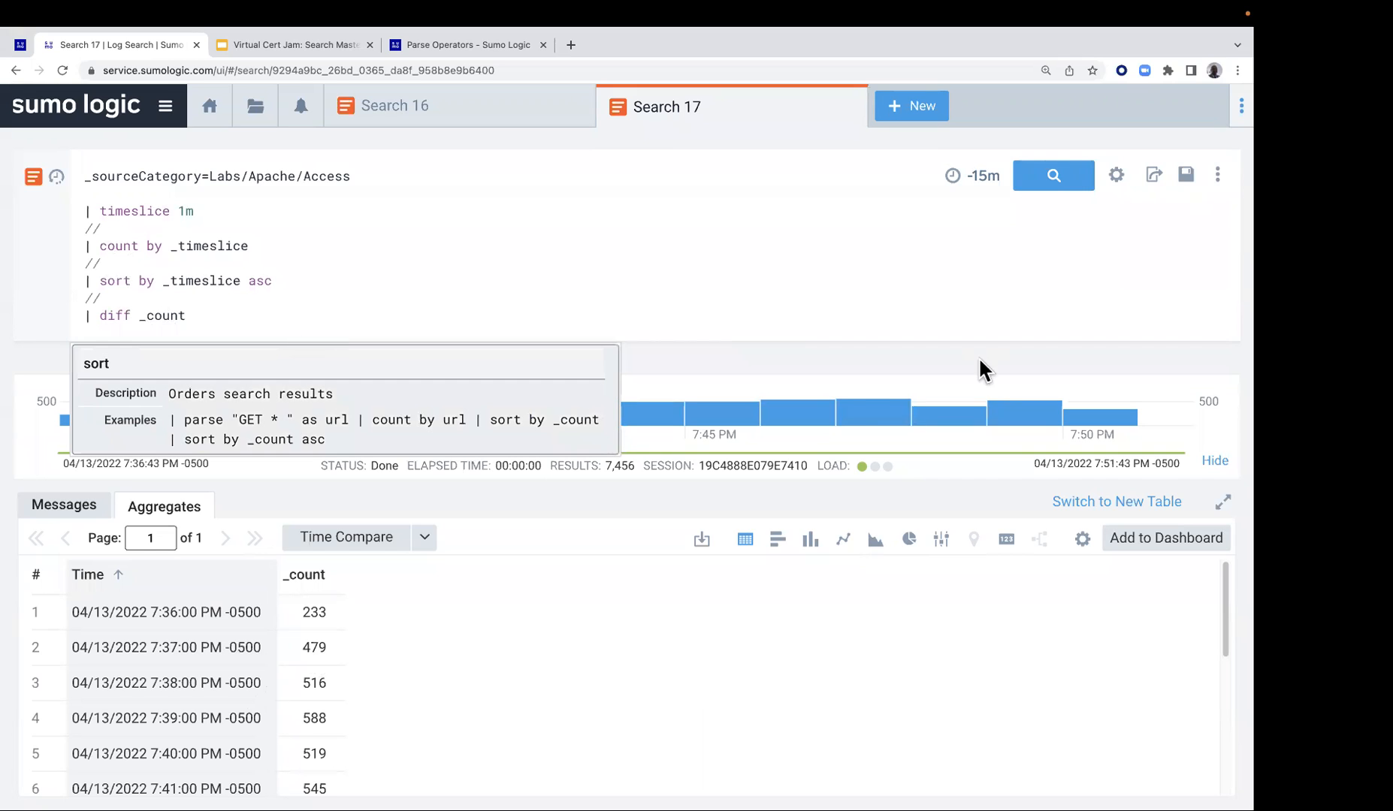
pyautogui.click(1055, 175)
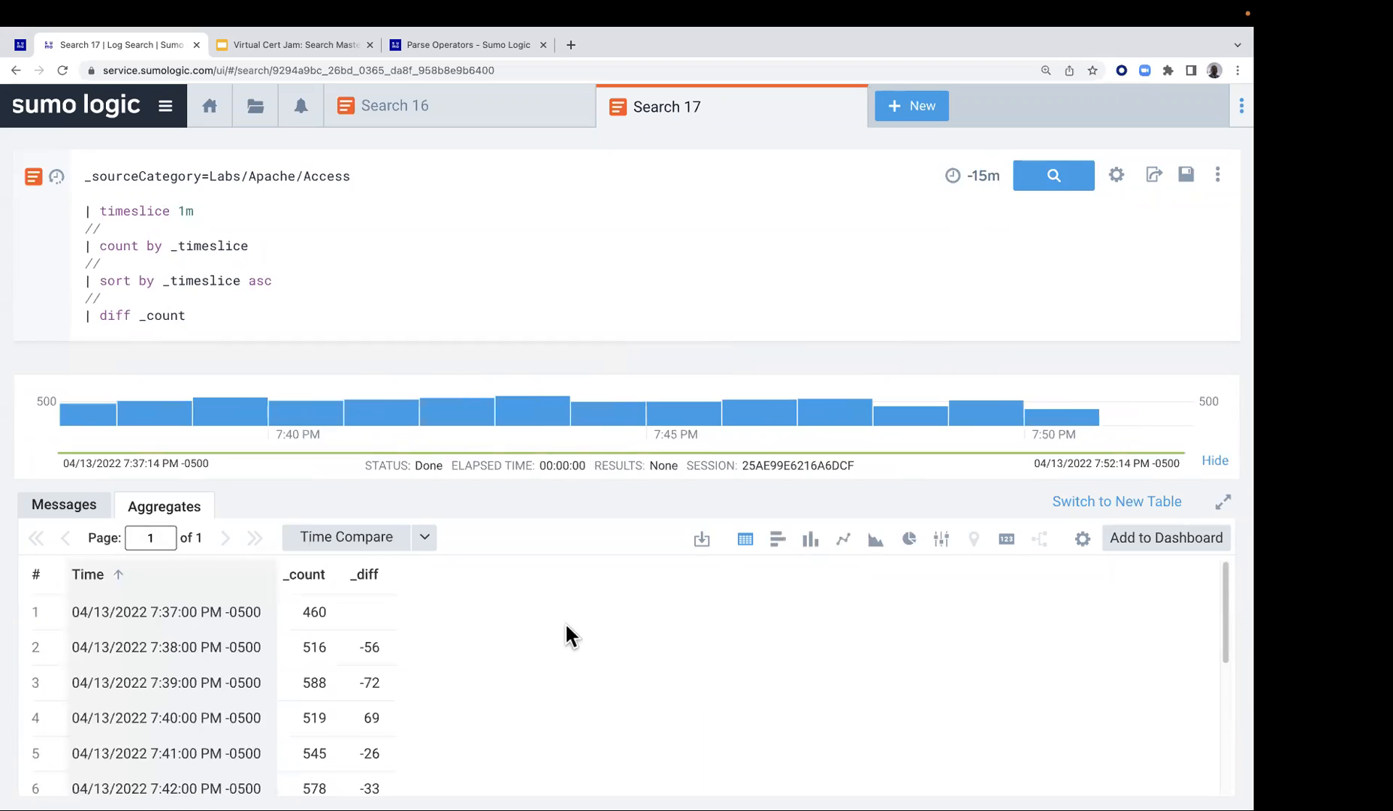
# Review the per-minute _count and _diff results and display them as a line chart
pyautogui.scroll(-1, 355, 611)
pyautogui.scroll(1, 355, 612)
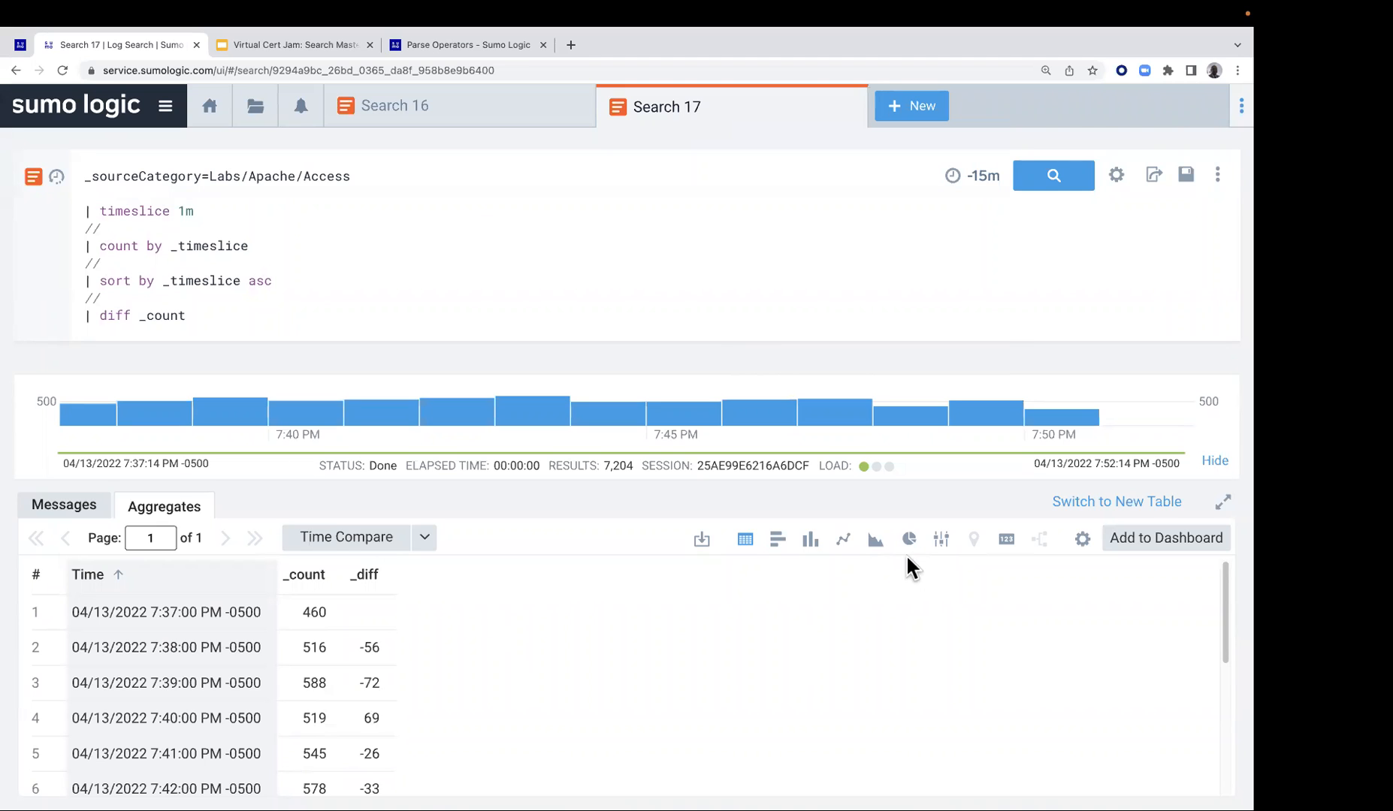
pyautogui.click(847, 545)
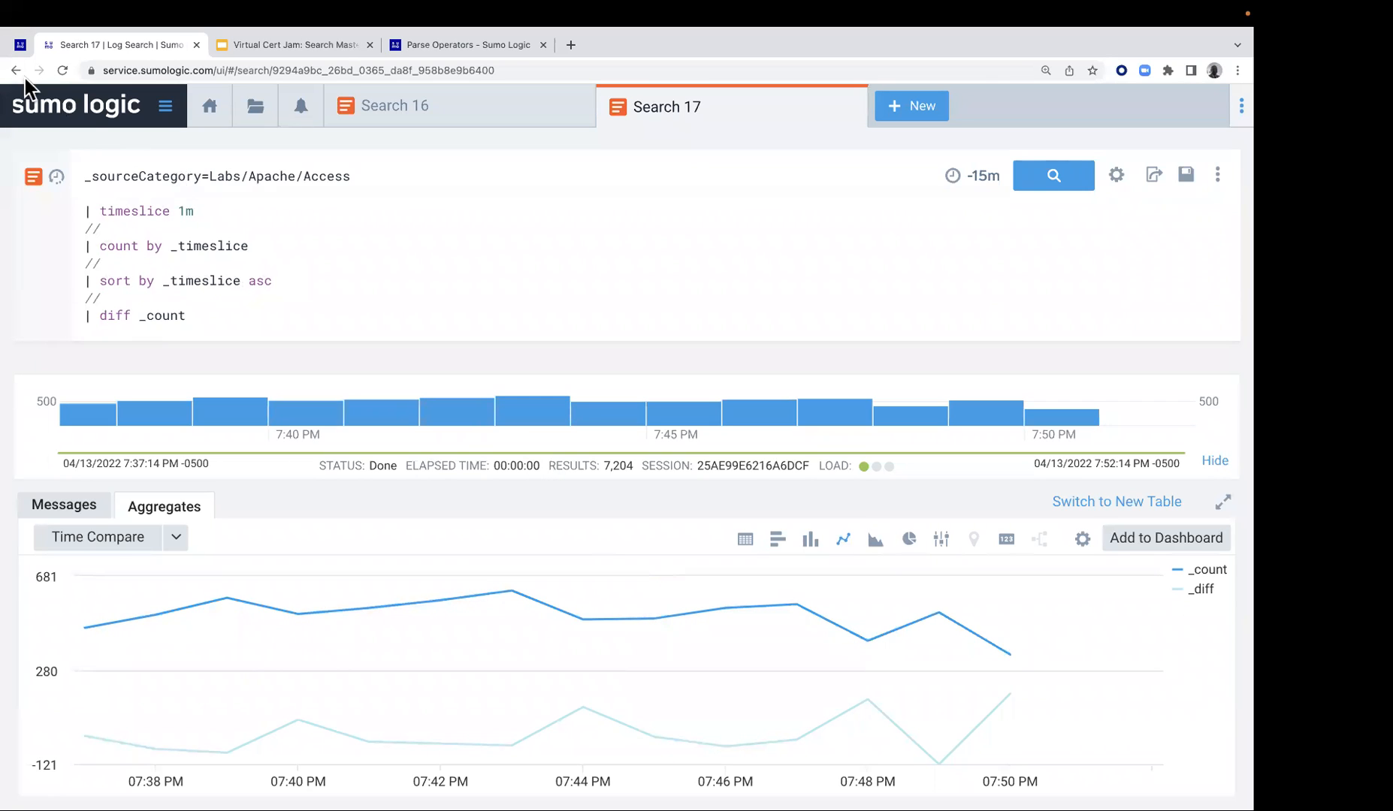
# Look over the second exercise in Lab 7 and read the linked documentation on the smooth operator
pyautogui.click(20, 44)
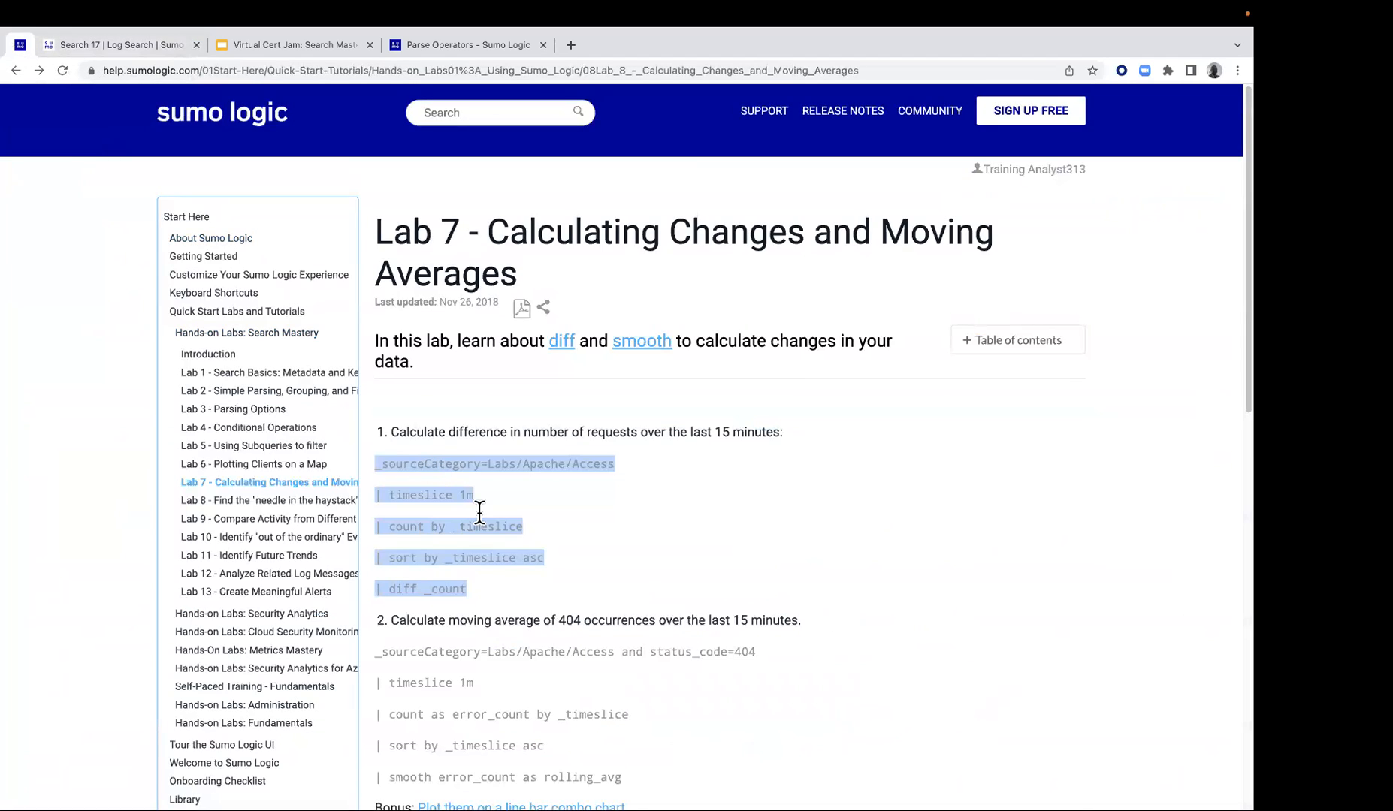
pyautogui.scroll(-1, 477, 513)
pyautogui.scroll(-1, 477, 518)
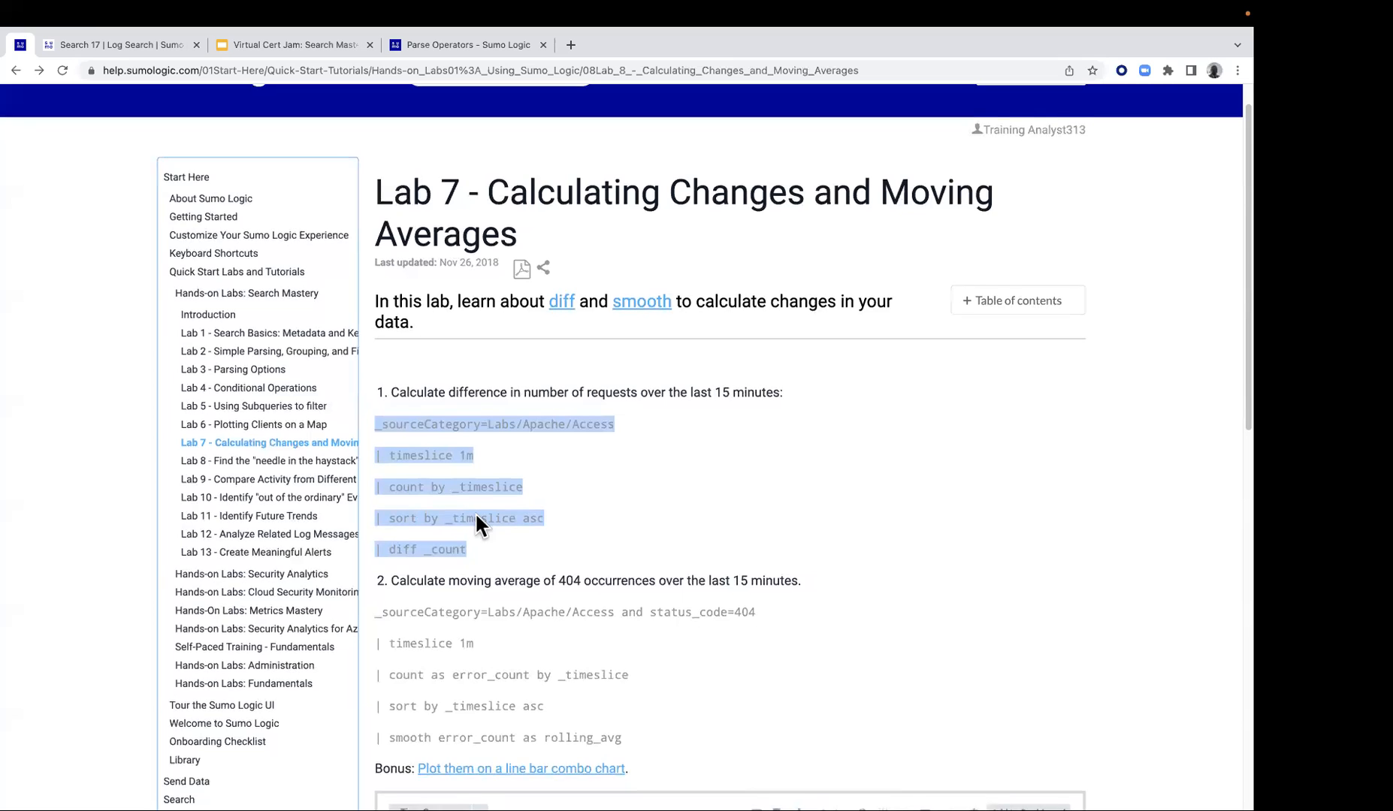
pyautogui.scroll(-3, 423, 660)
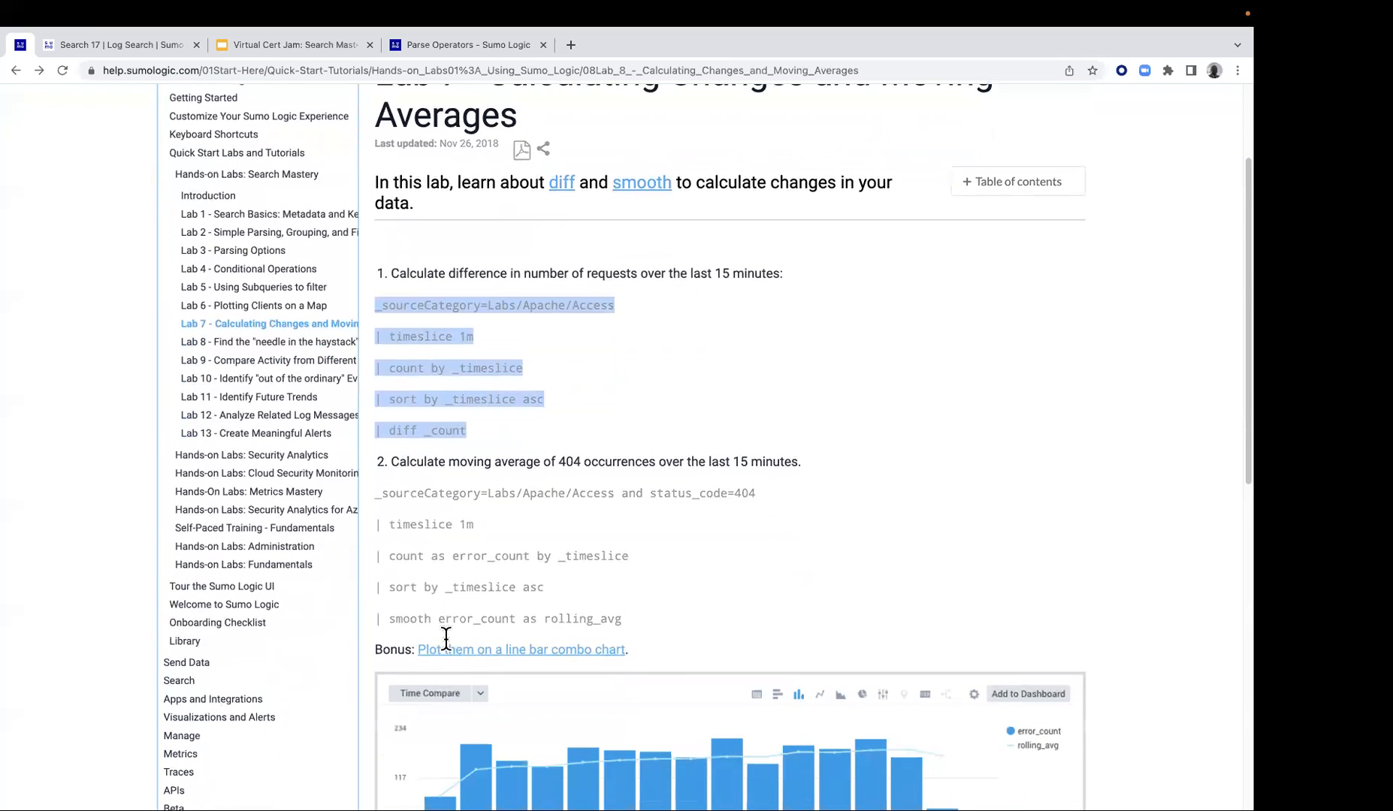
pyautogui.rightClick(640, 187)
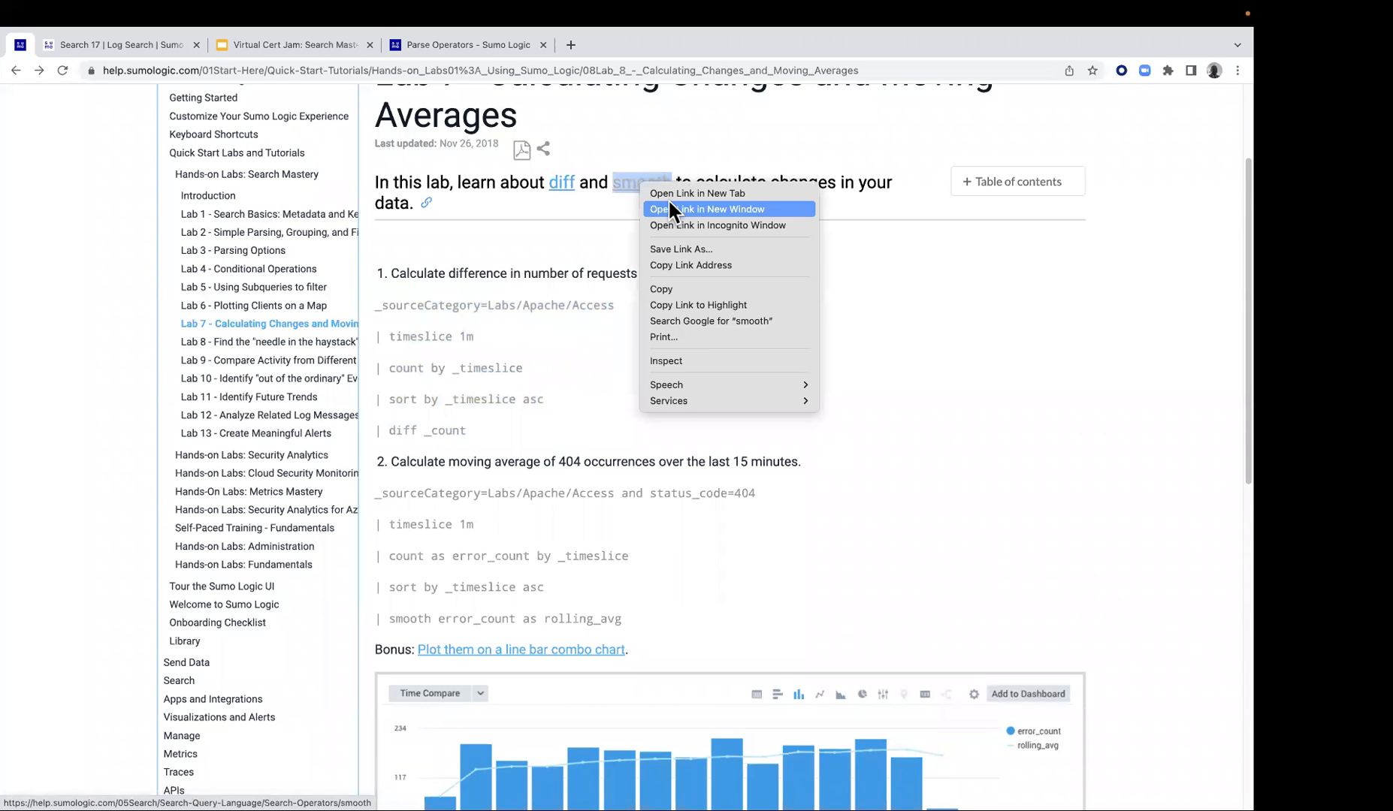
pyautogui.click(674, 194)
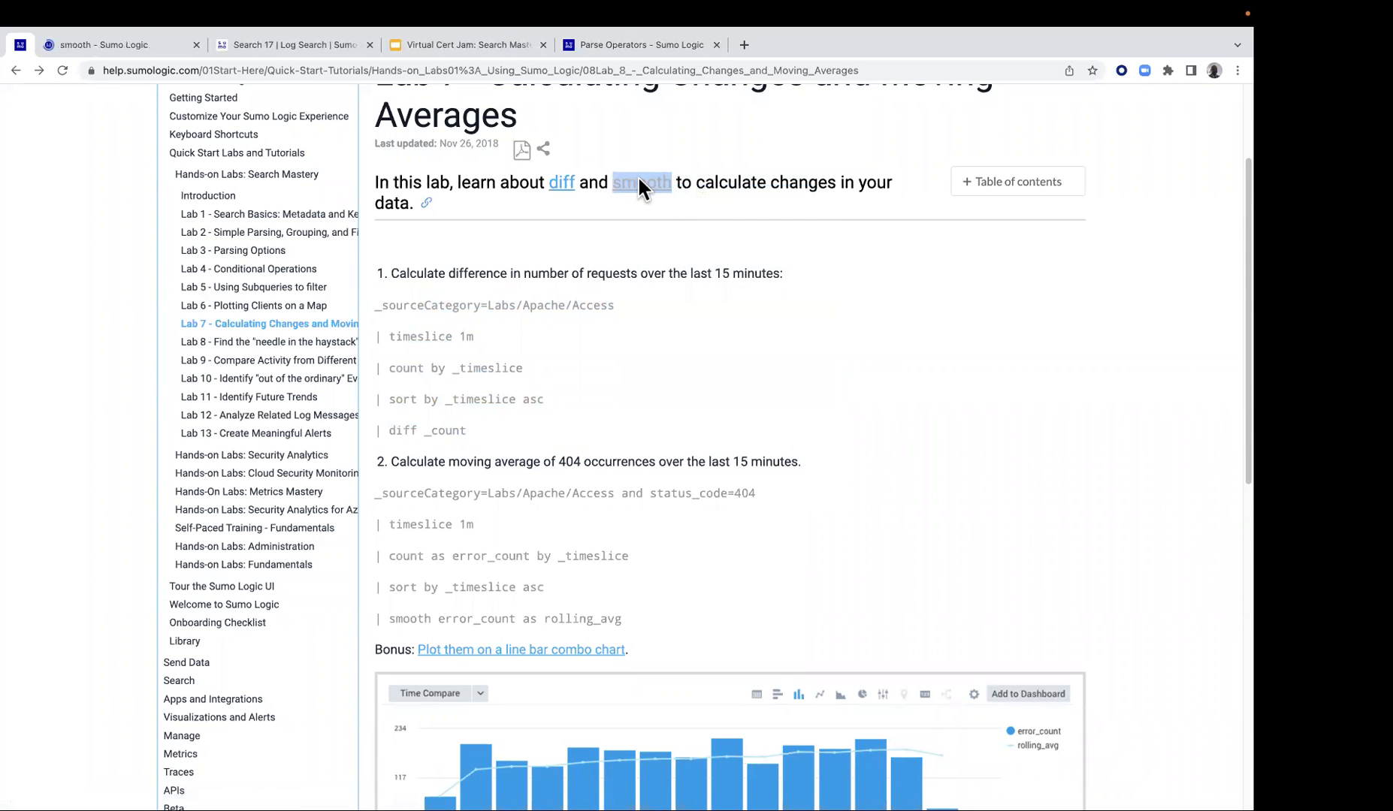
pyautogui.click(134, 44)
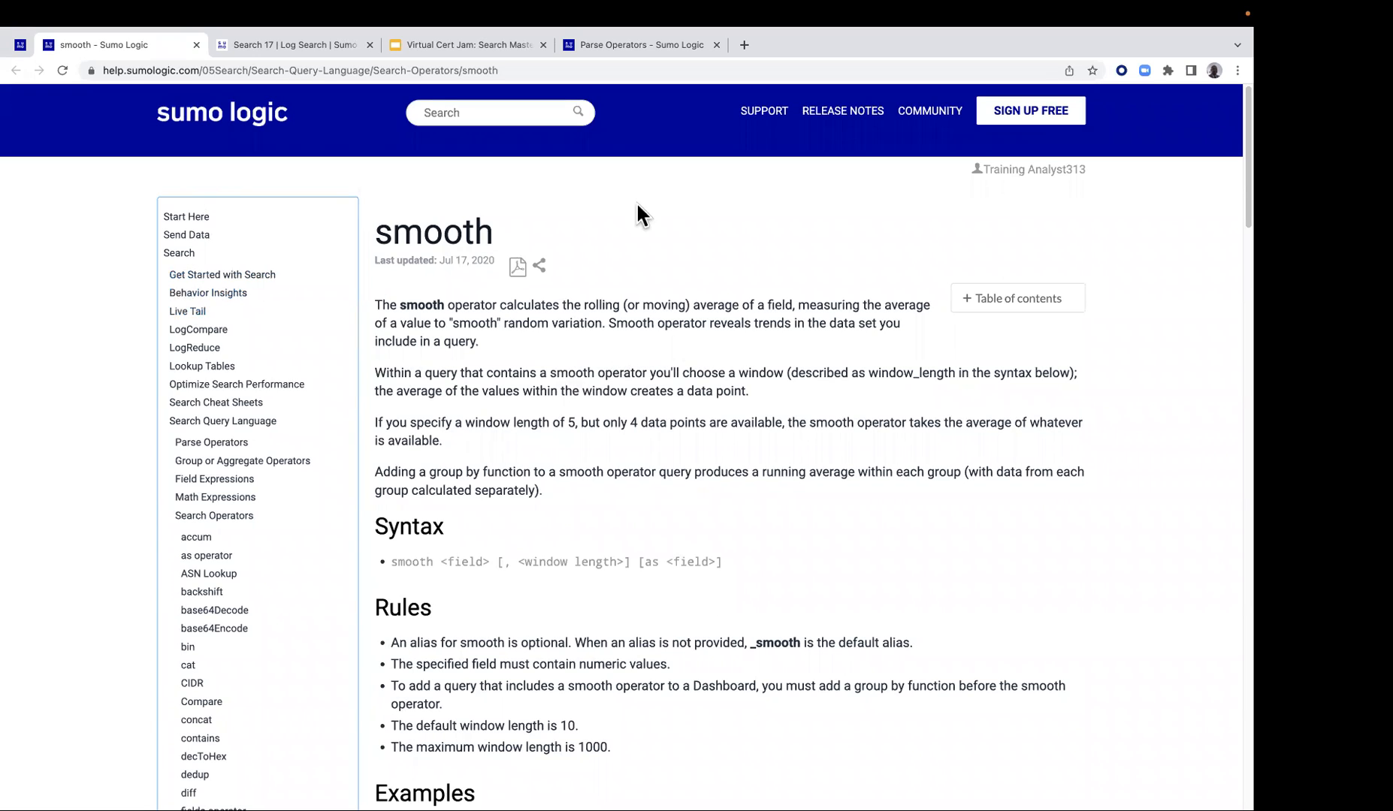
pyautogui.click(195, 45)
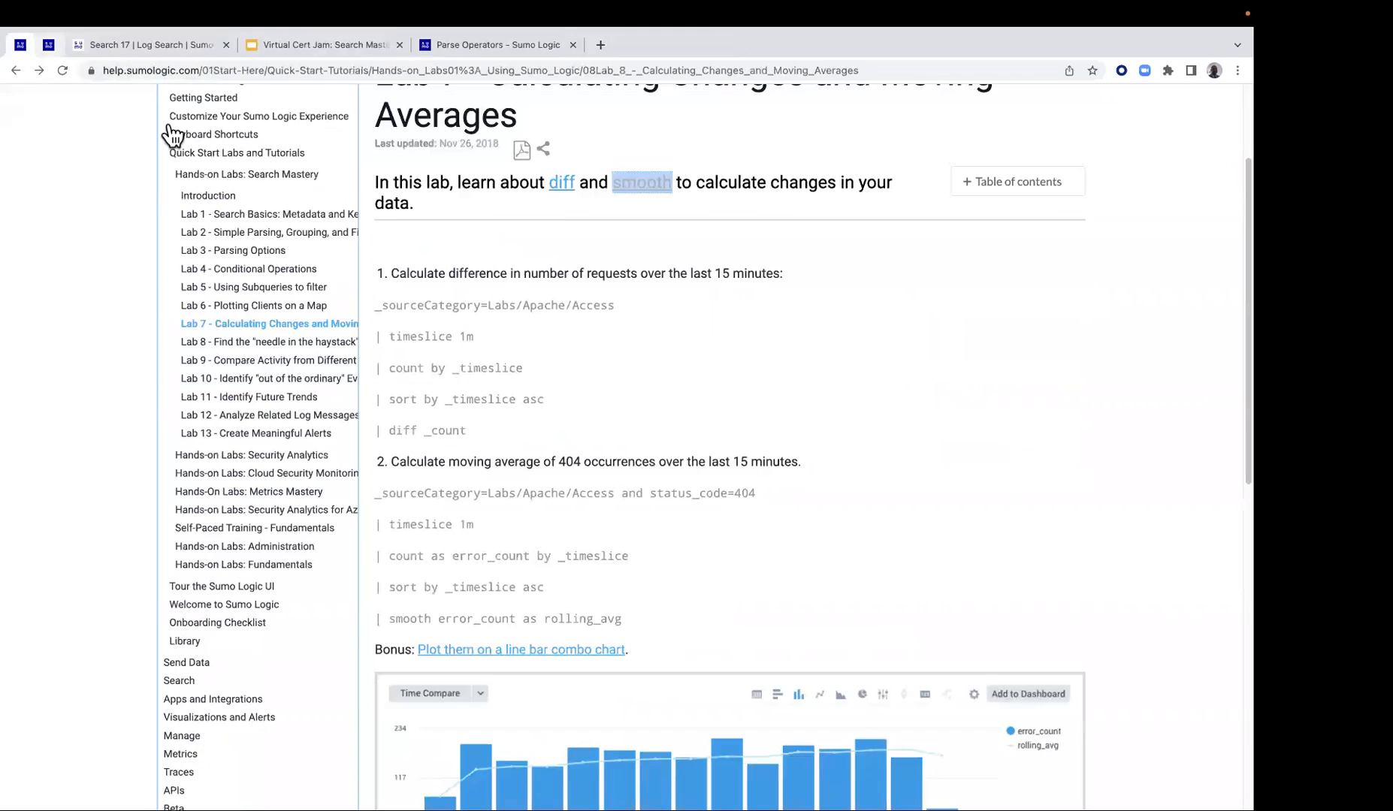
pyautogui.click(70, 45)
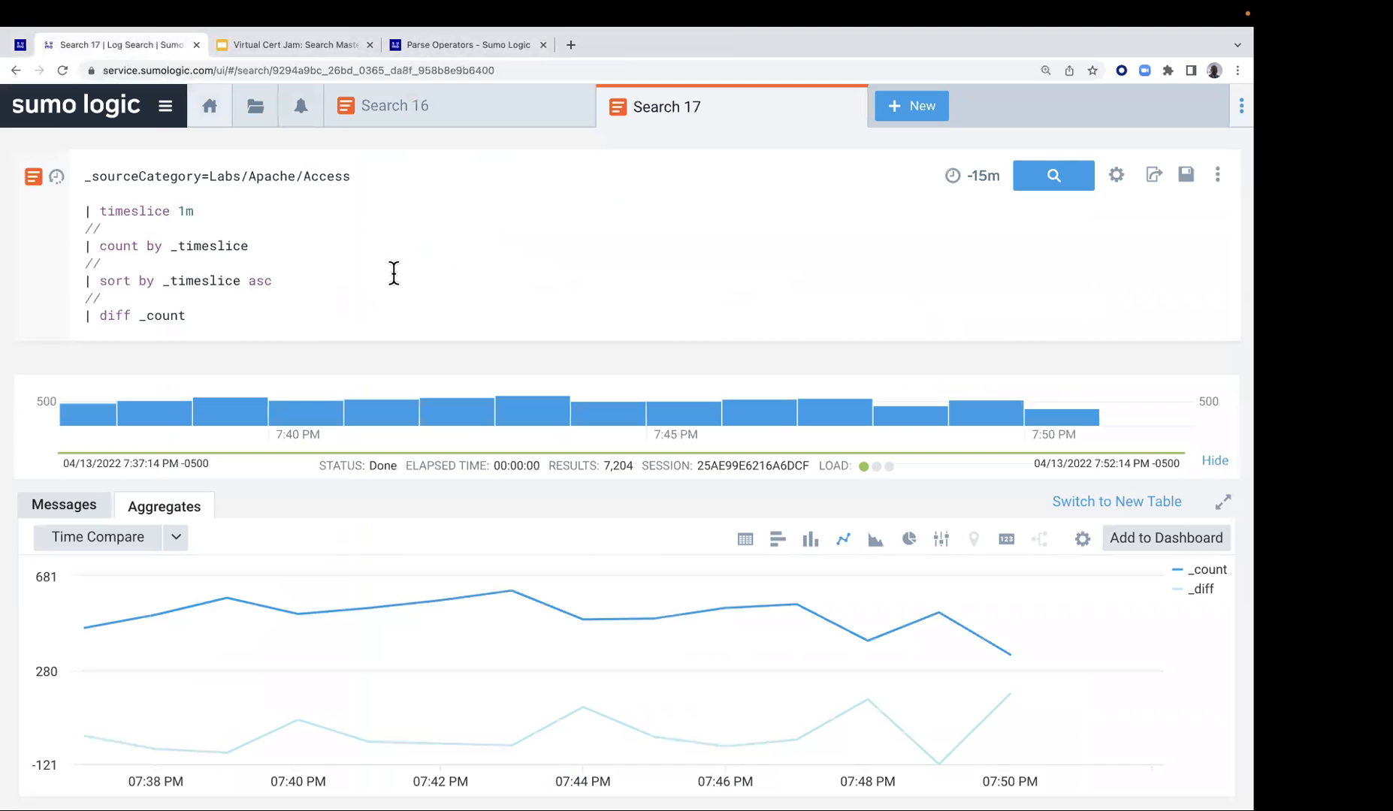
# Open a new log search and paste in the Lab 7 query that calculates the difference in requests
pyautogui.click(20, 45)
pyautogui.moveTo(377, 487); pyautogui.dragTo(619, 617)
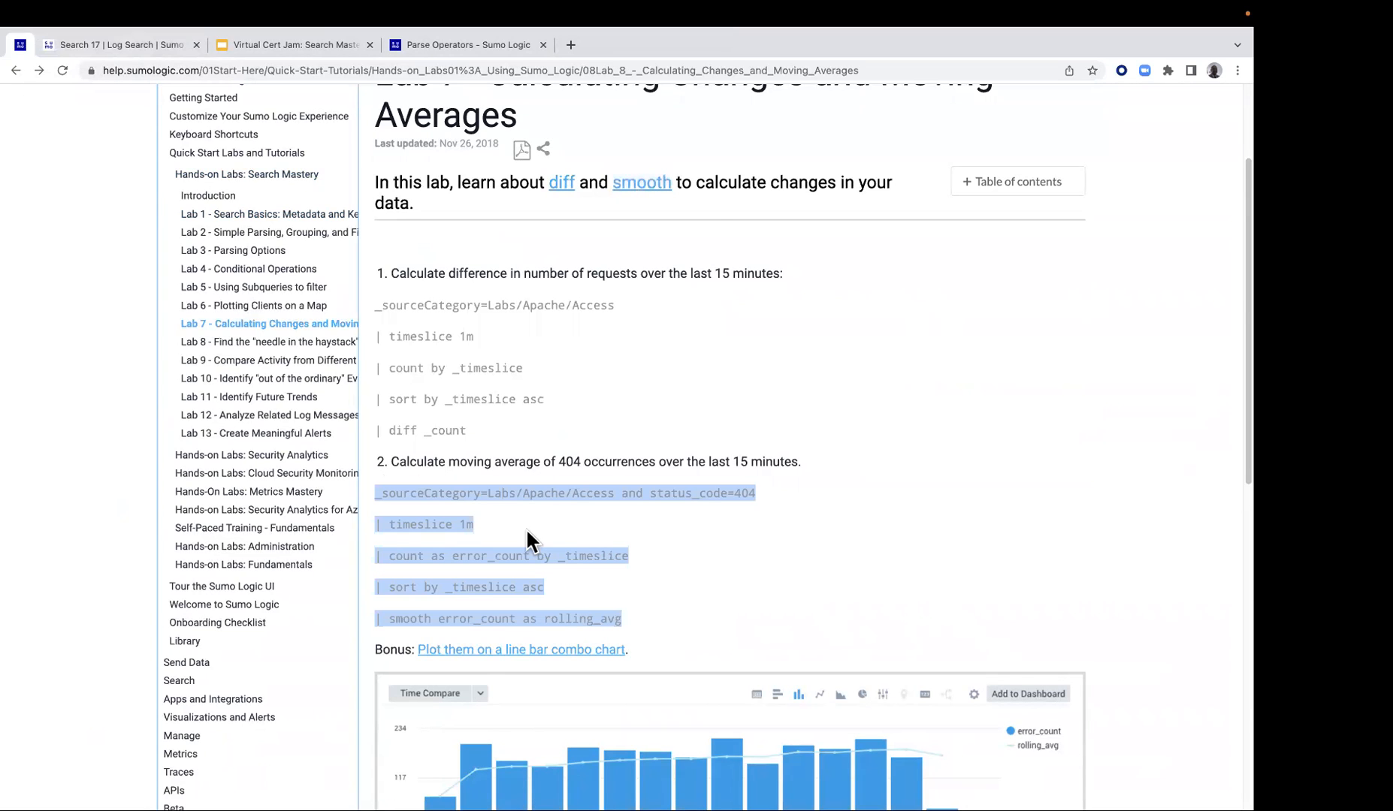
pyautogui.click(146, 44)
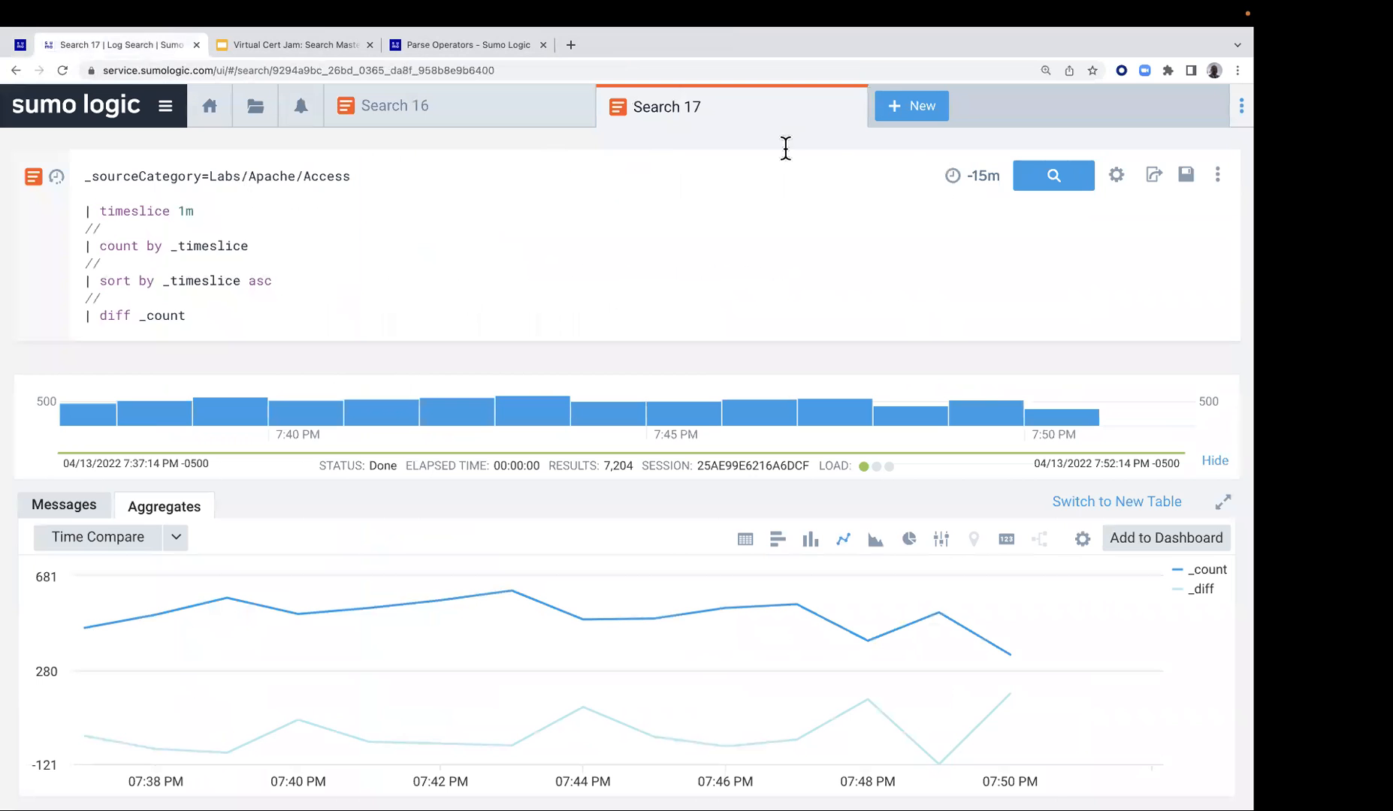
pyautogui.click(910, 105)
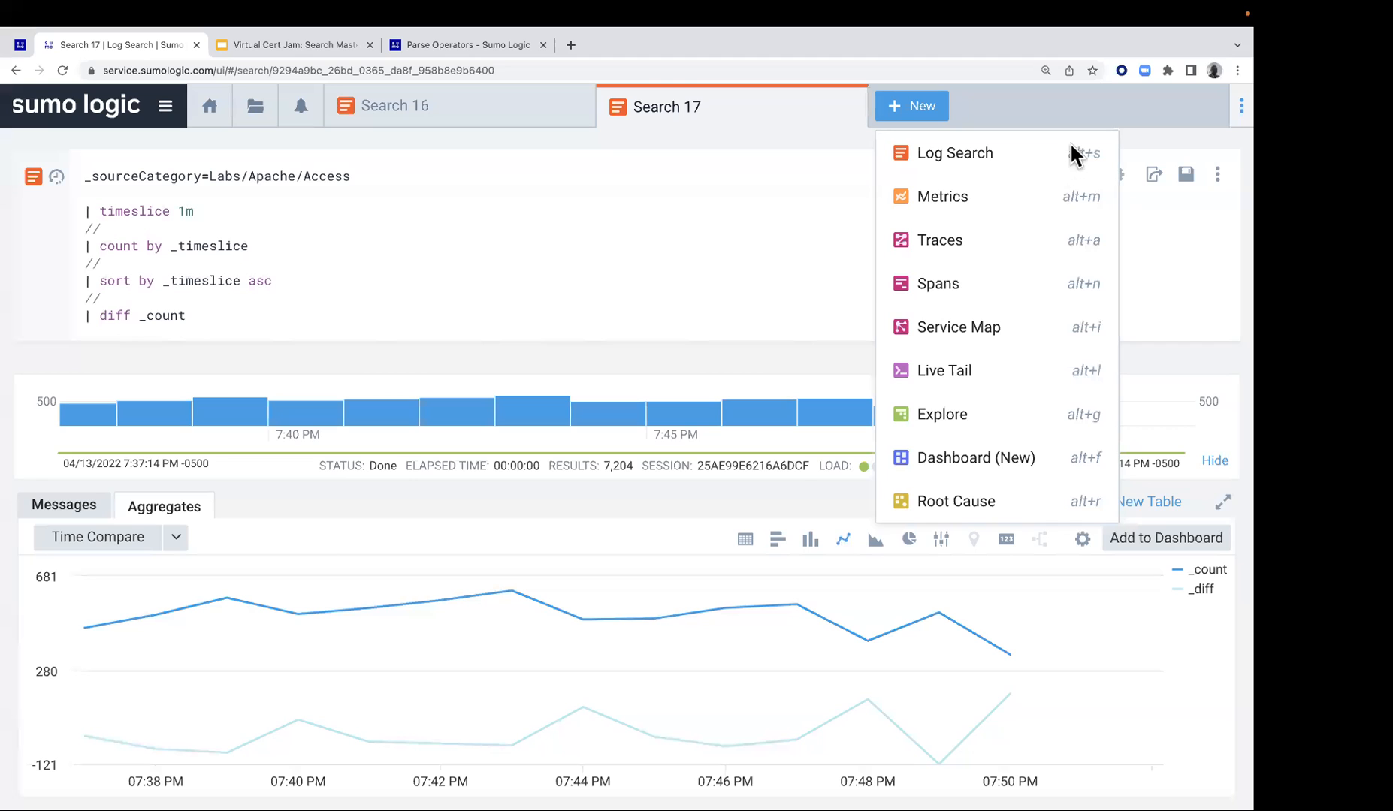
pyautogui.click(984, 153)
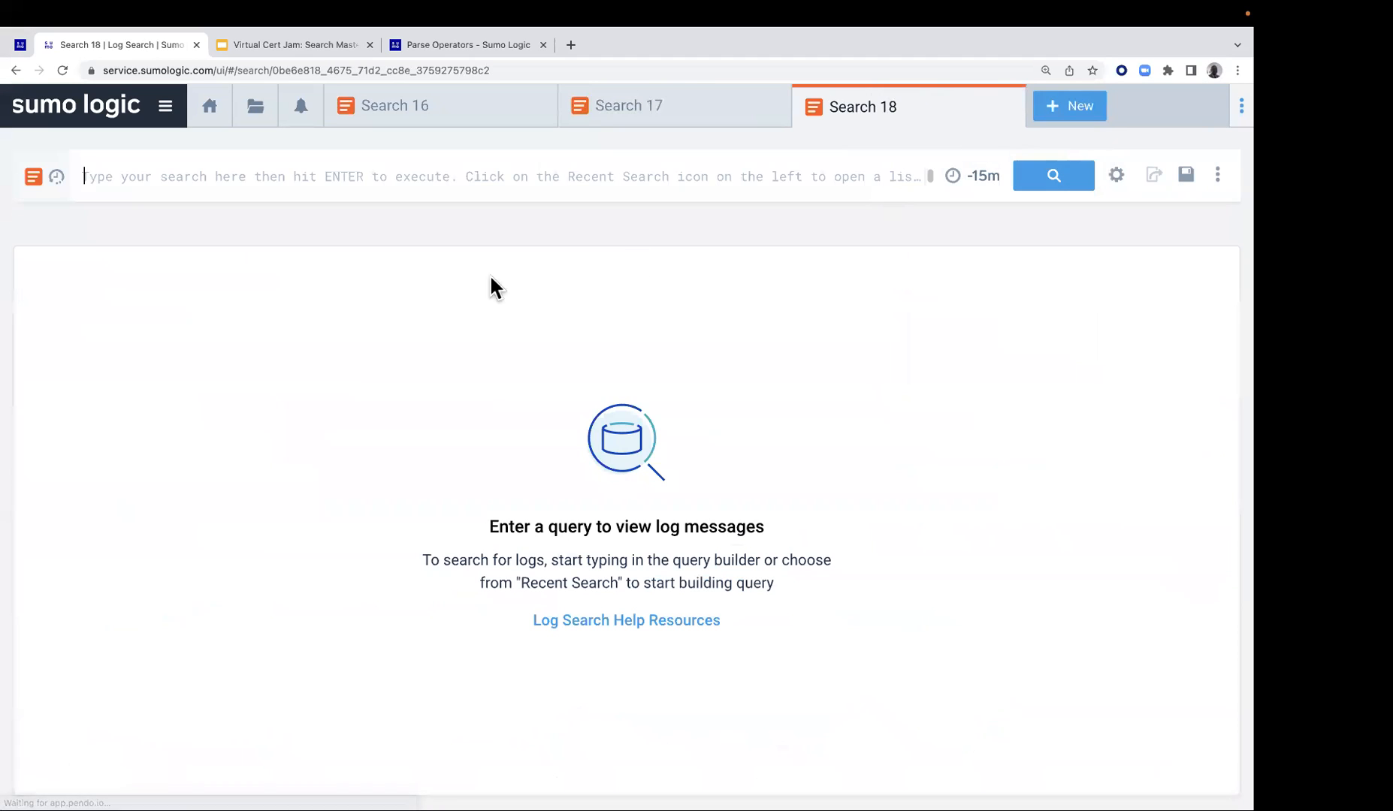
pyautogui.click(233, 167)
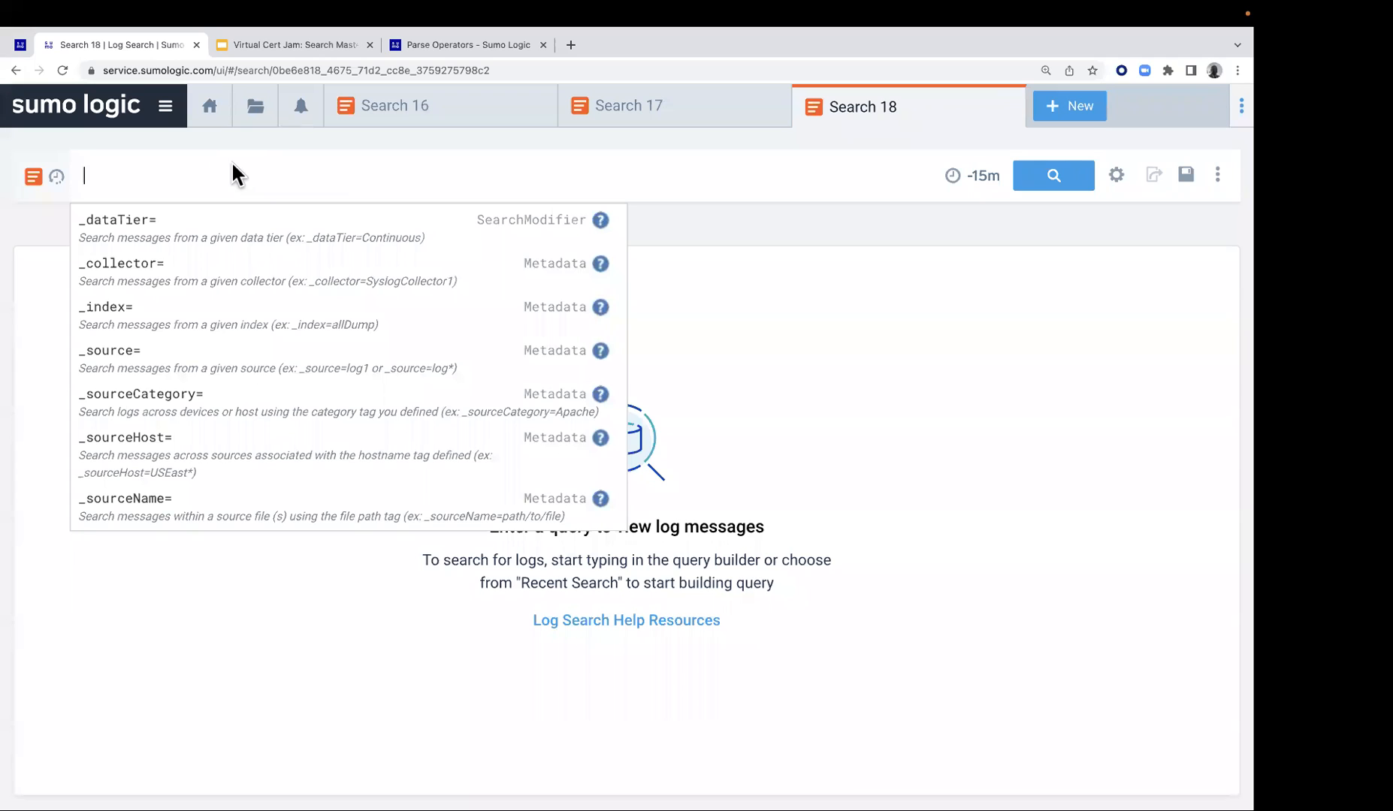
pyautogui.write('_sourceCategory=Labs/Apache/Access | timeslice 1m | count by _timeslice | sort by _timeslice asc | diff _count')
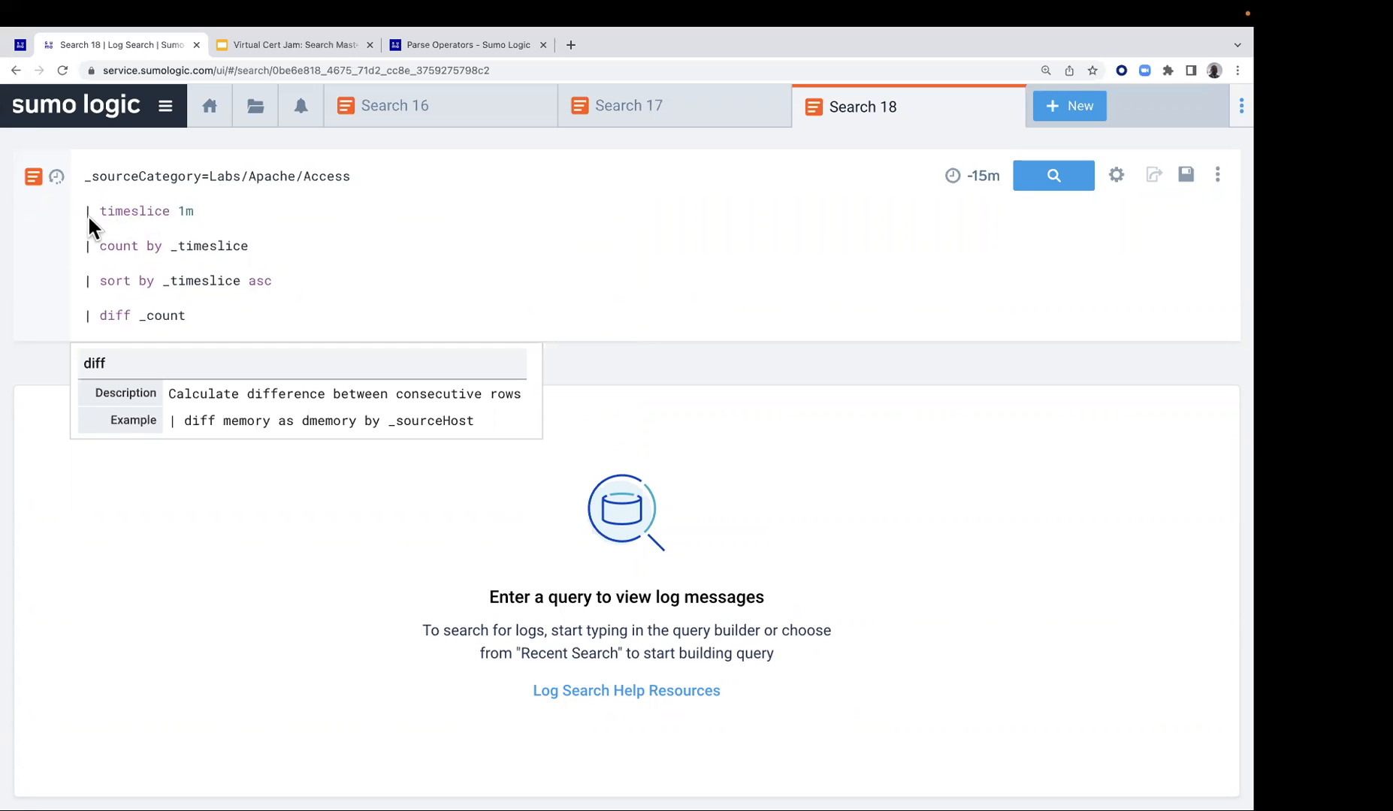
# Comment out the count, sort and diff lines in the new search, keeping timeslice 1m active, and run it
pyautogui.click(85, 242)
pyautogui.write('//')
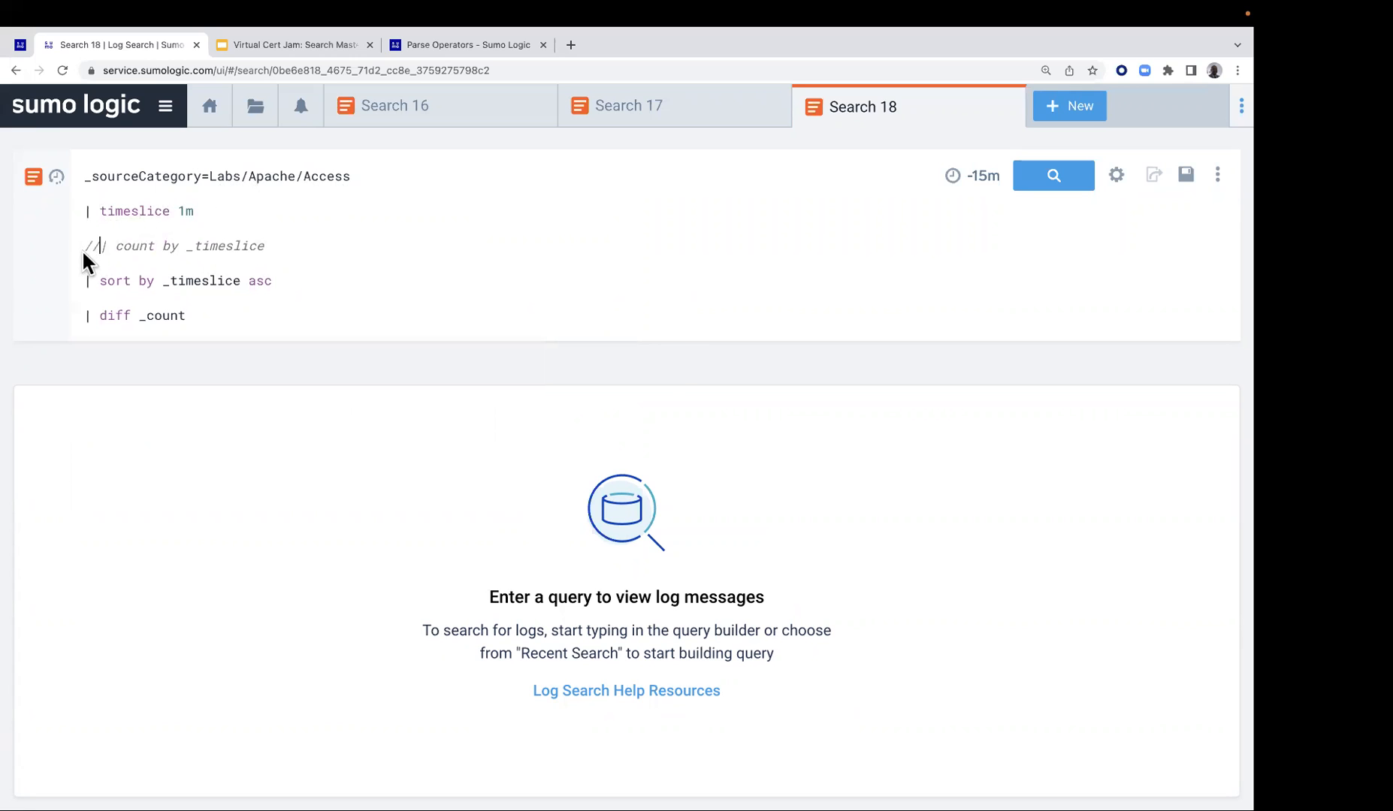
pyautogui.click(83, 282)
pyautogui.write('//')
pyautogui.click(85, 316)
pyautogui.write('//')
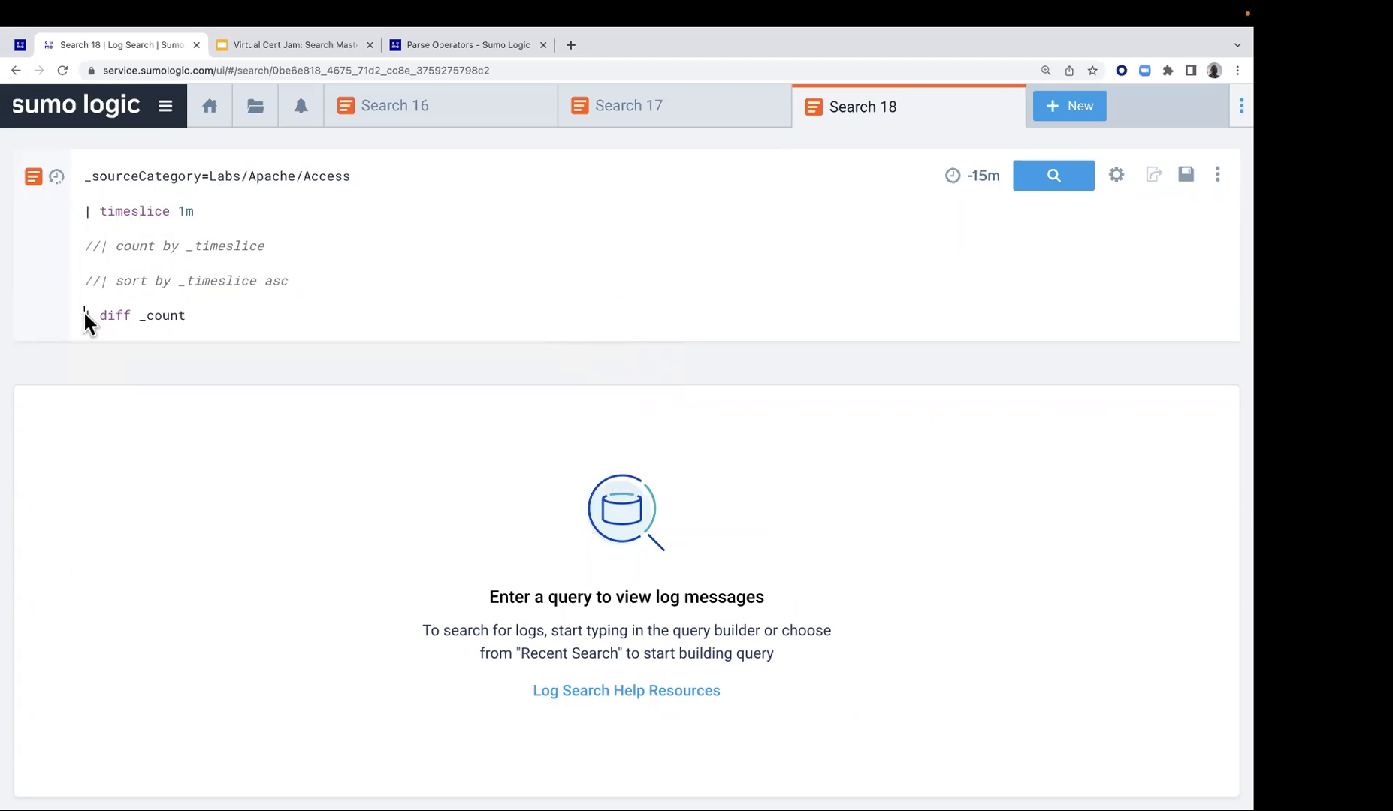
pyautogui.click(1054, 176)
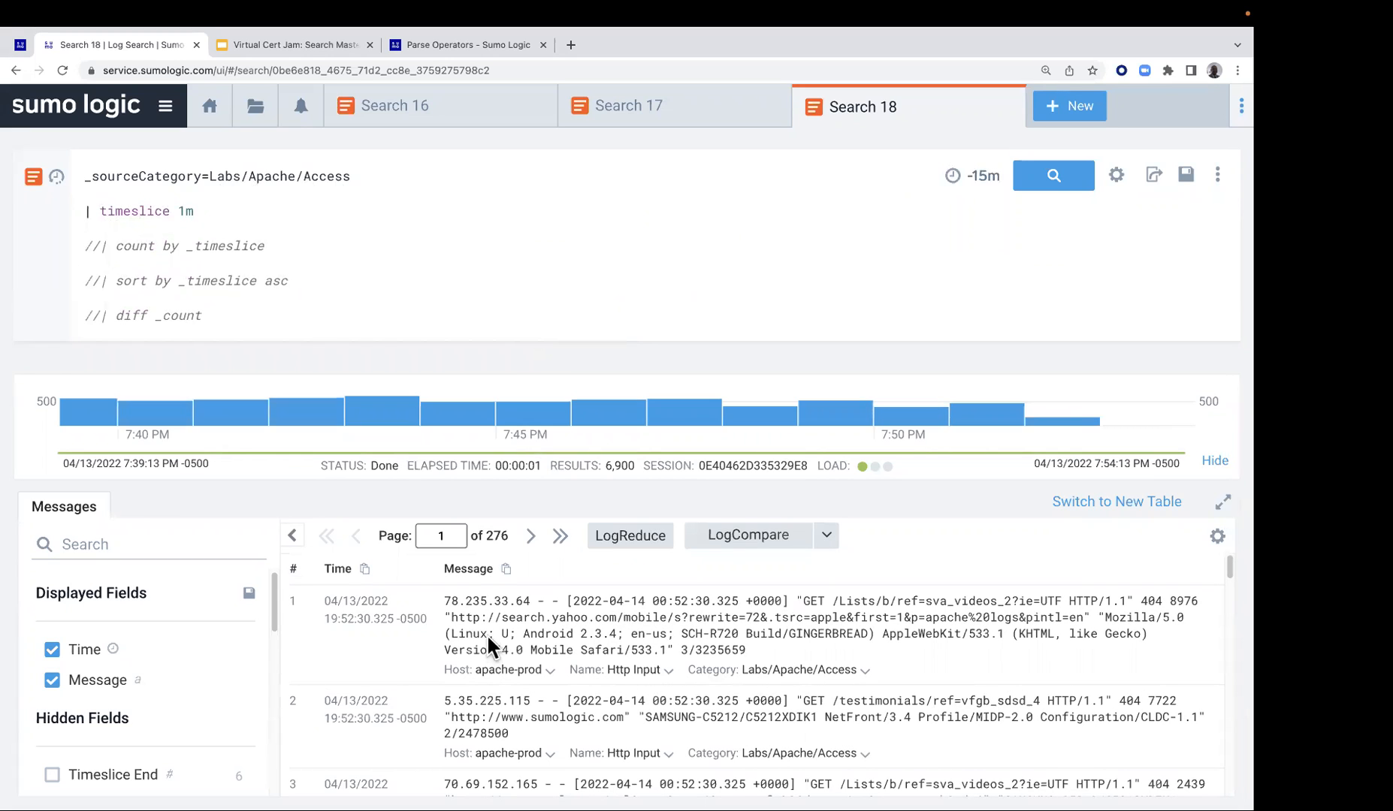
# Uncomment the count by _timeslice line in the new search and rerun it
pyautogui.click(98, 246)
pyautogui.press('Return')
pyautogui.press('BackSpace')
pyautogui.press('BackSpace')
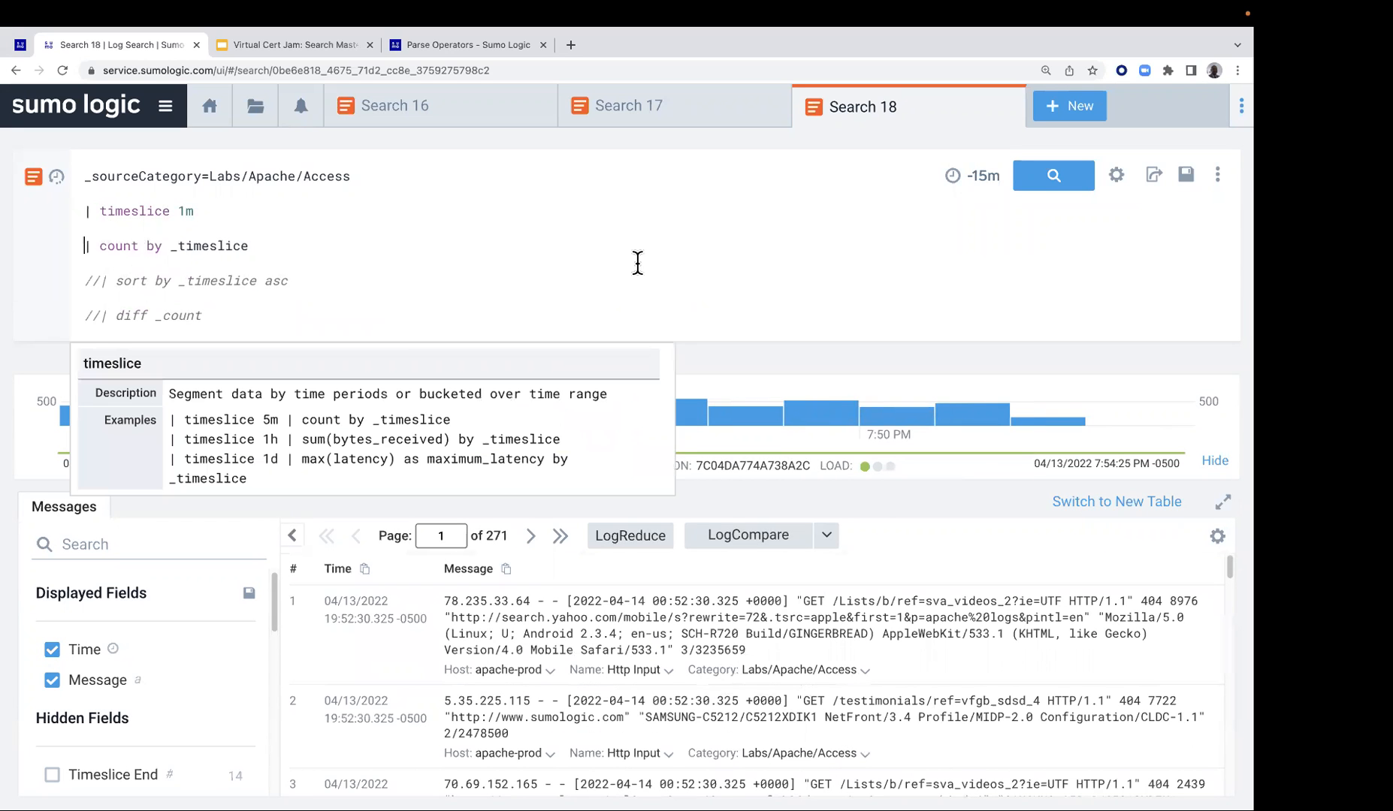
pyautogui.click(1039, 175)
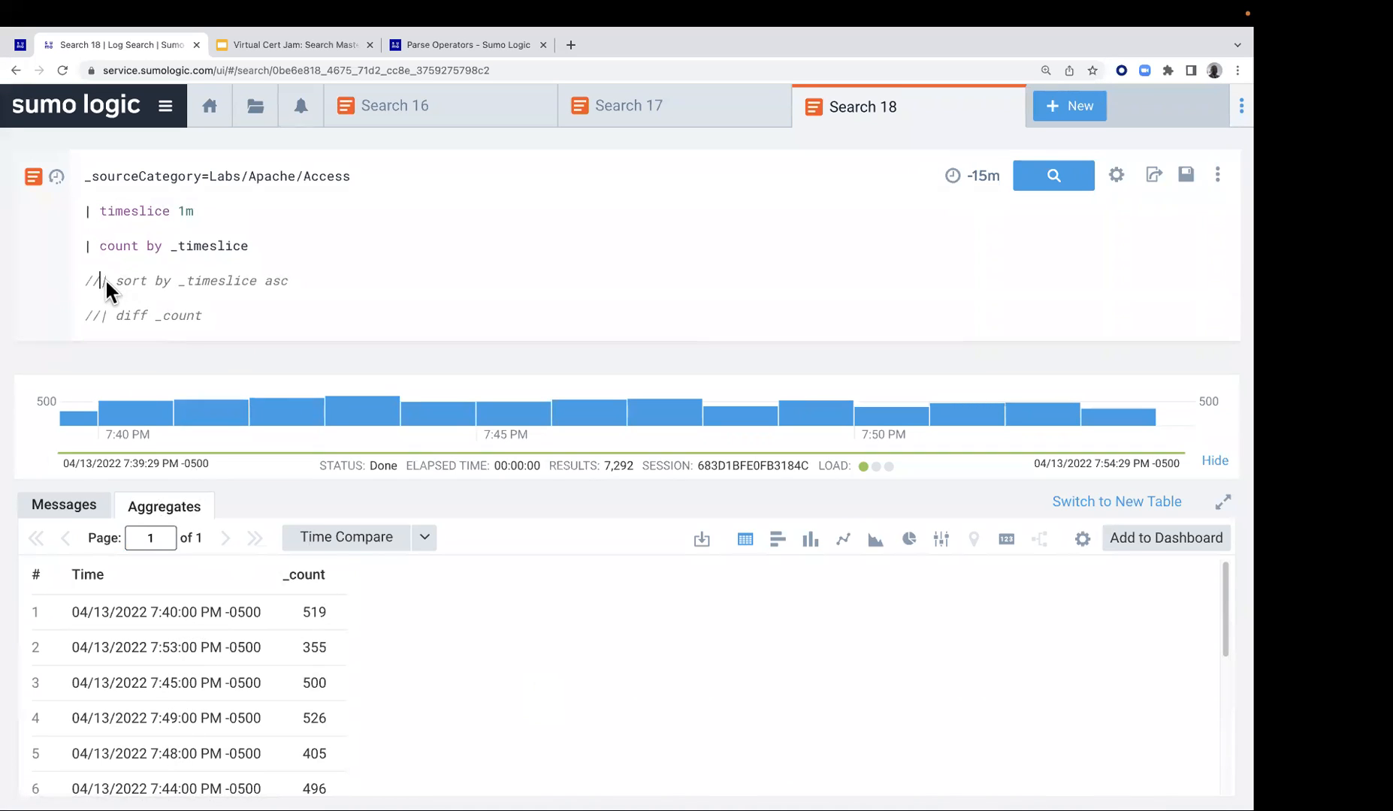
# Uncomment the sort by _timeslice asc line in the new search and rerun it
pyautogui.press('BackSpace')
pyautogui.press('BackSpace')
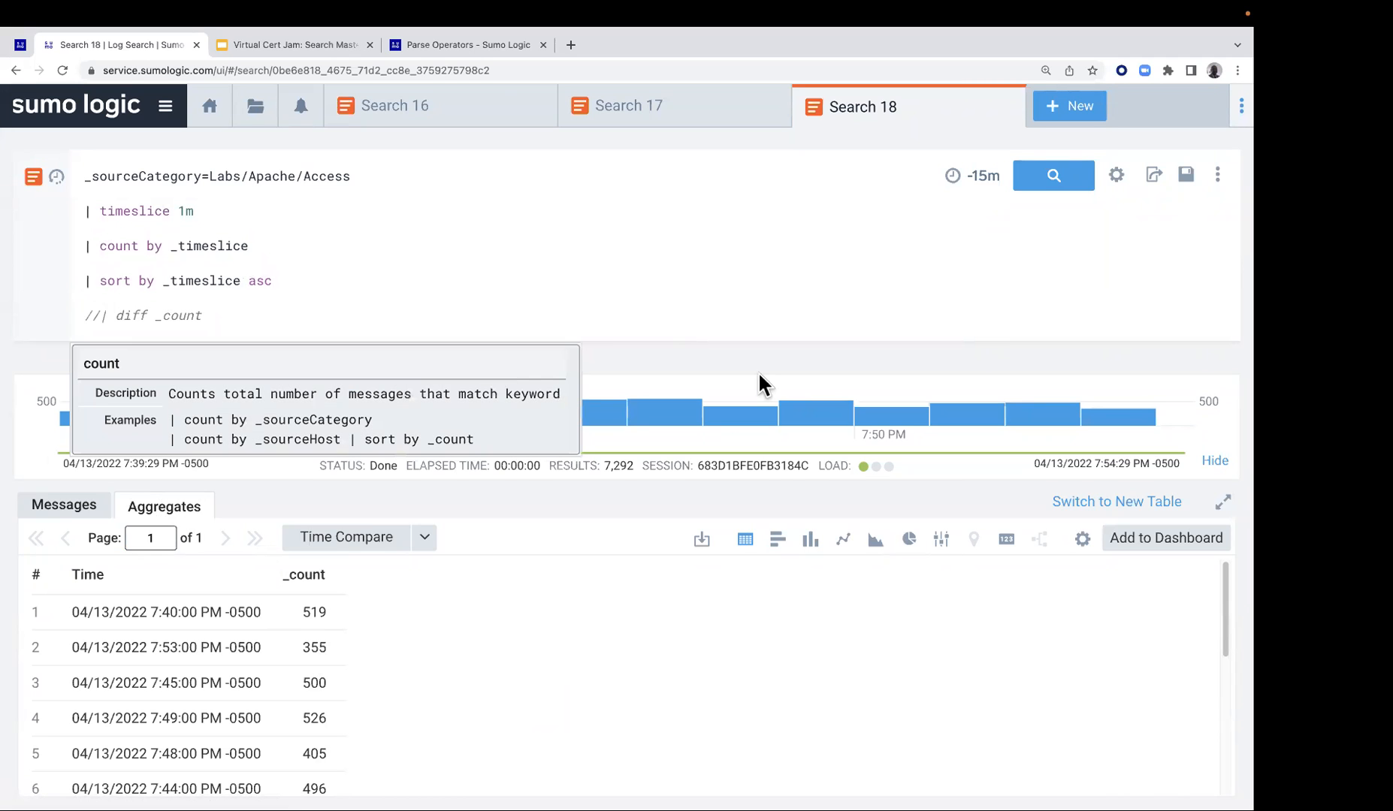
pyautogui.click(1067, 177)
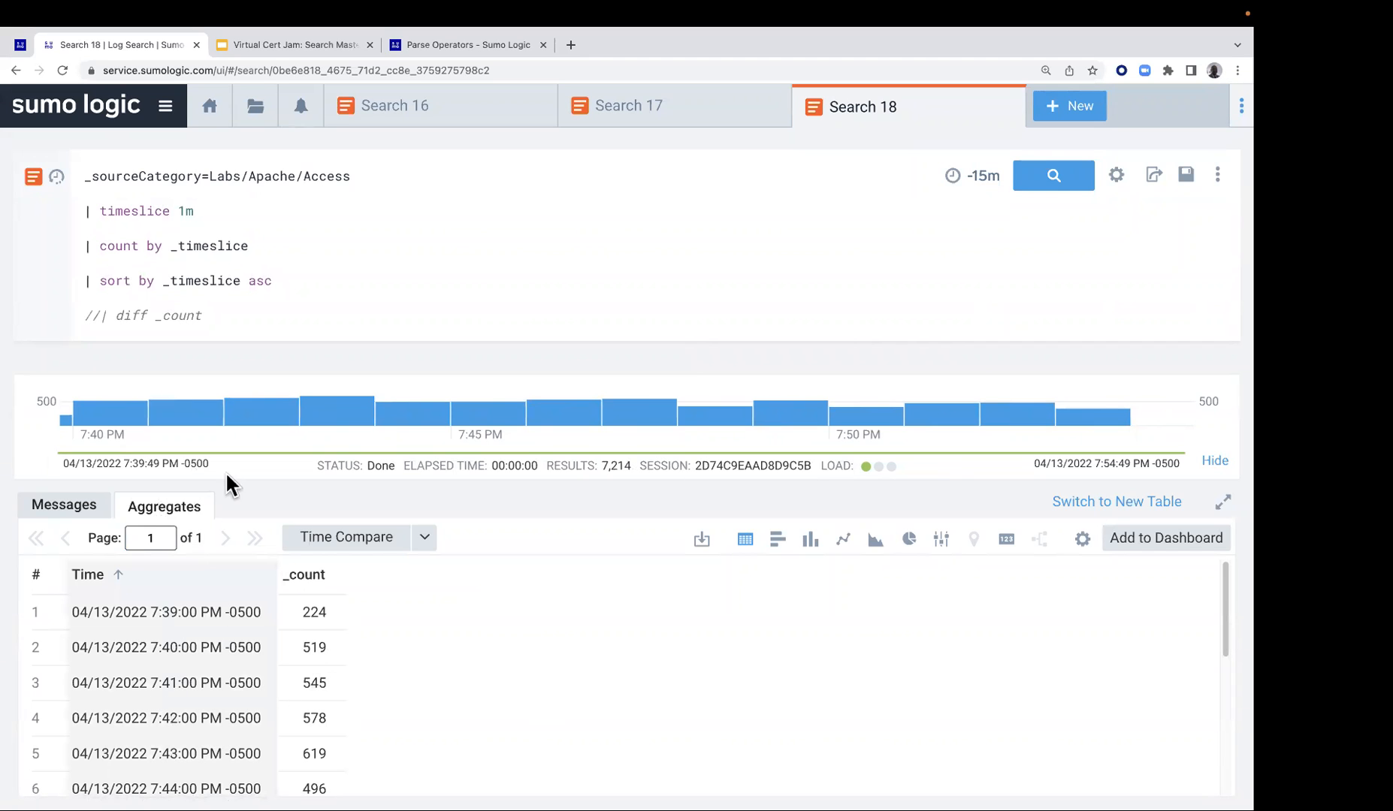
# Copy the line | smooth error_count as rolling_avg from the second Lab 7 query
pyautogui.click(257, 45)
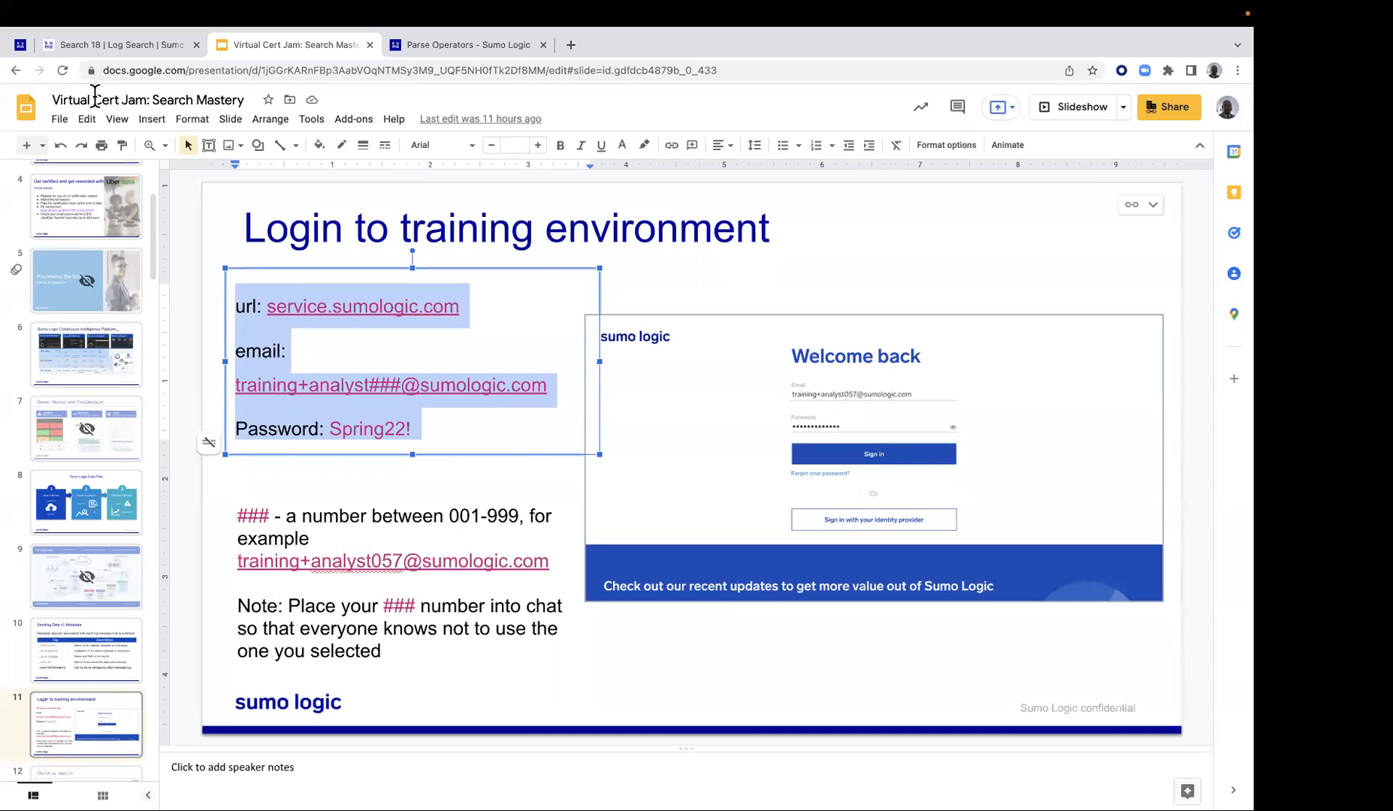
pyautogui.click(21, 45)
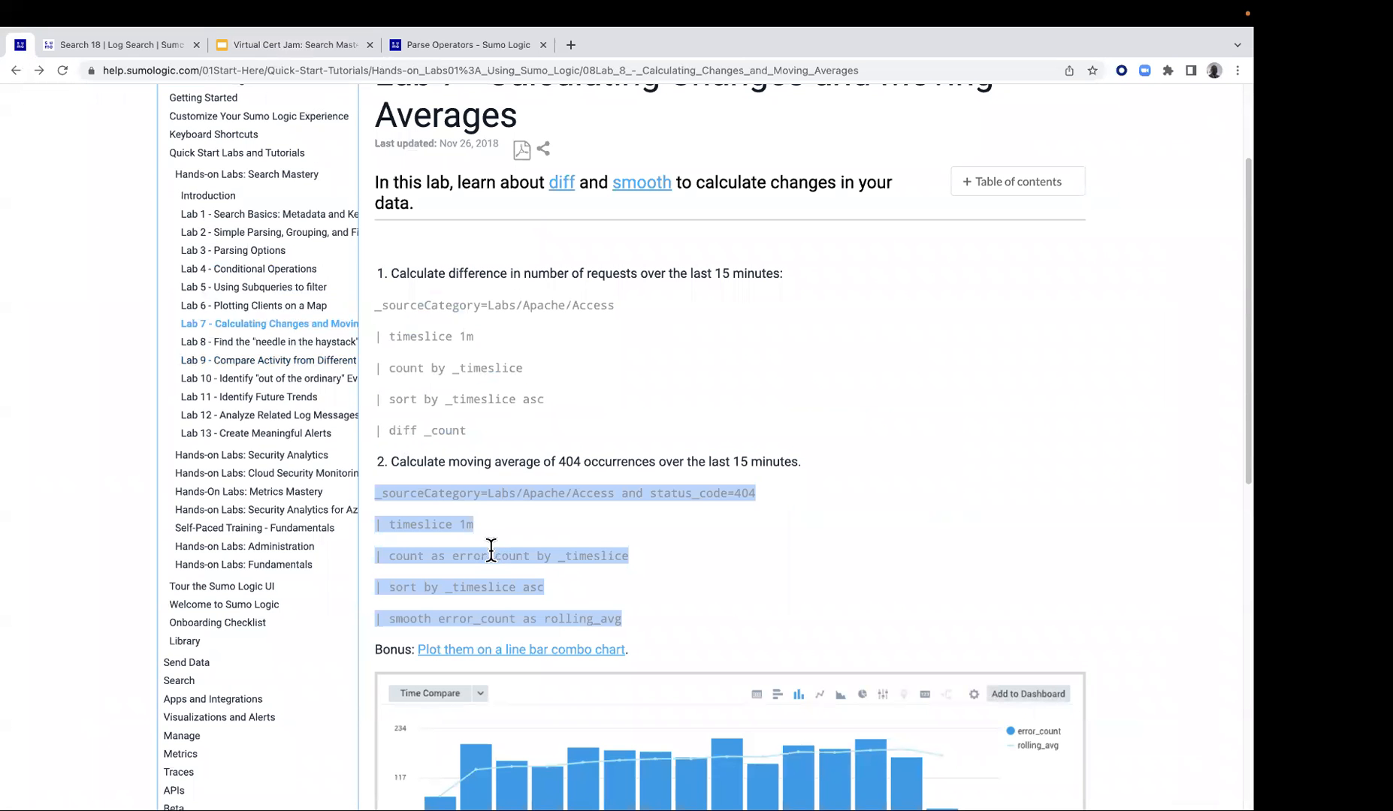
pyautogui.click(542, 587)
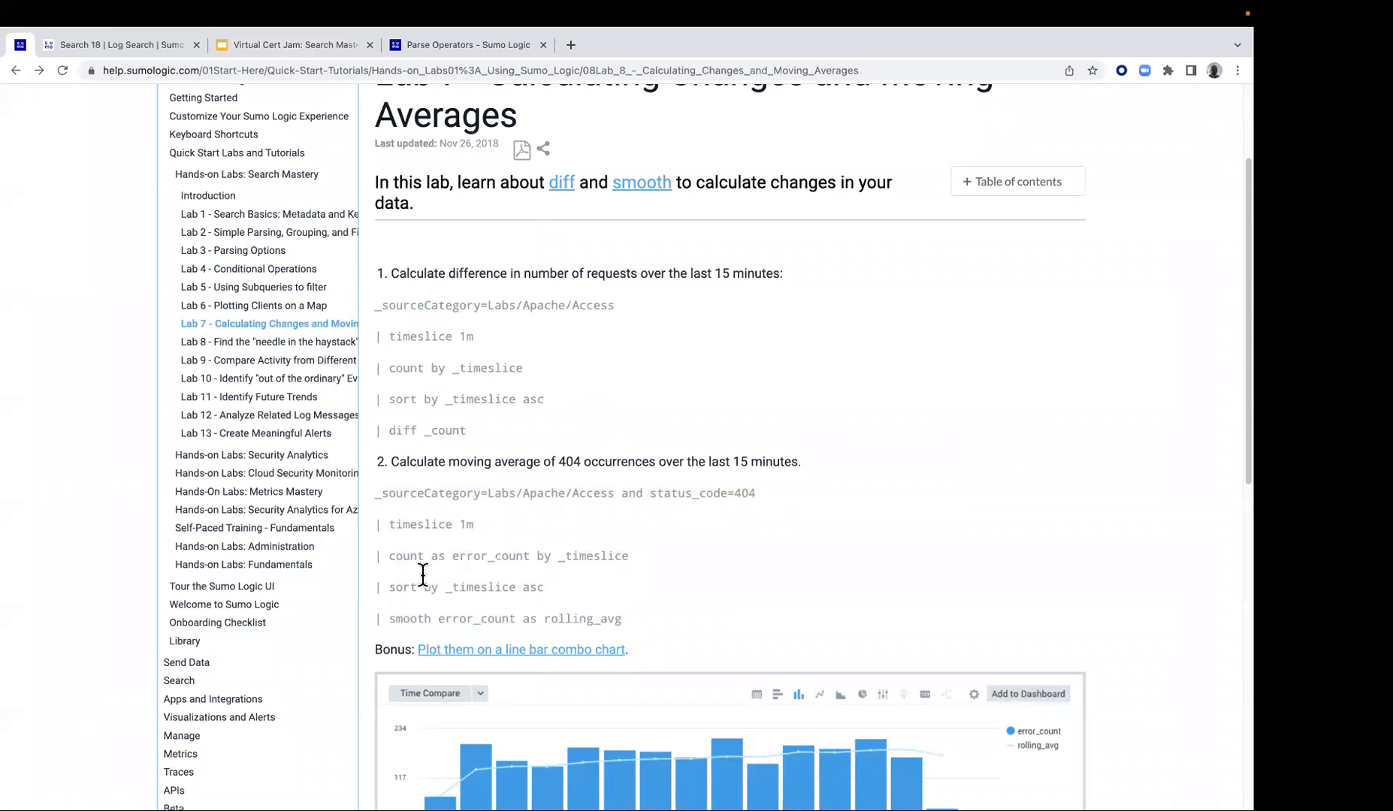
pyautogui.moveTo(380, 619); pyautogui.dragTo(622, 619)
pyautogui.click(388, 622)
pyautogui.moveTo(377, 619); pyautogui.dragTo(651, 621)
pyautogui.rightClick(577, 622)
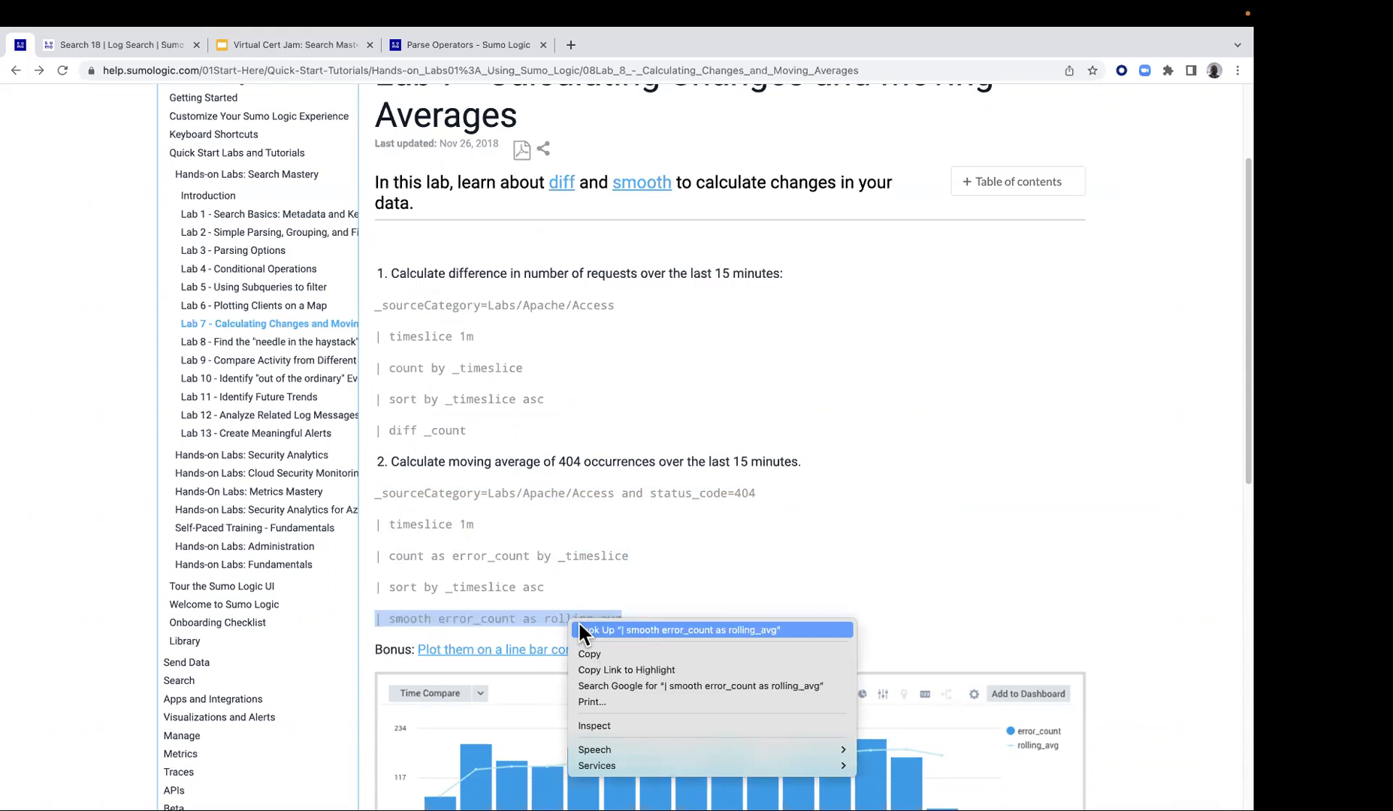
pyautogui.click(590, 654)
# Replace the commented-out diff _count line in the search with | smooth error_count as rolling_avg
pyautogui.click(150, 45)
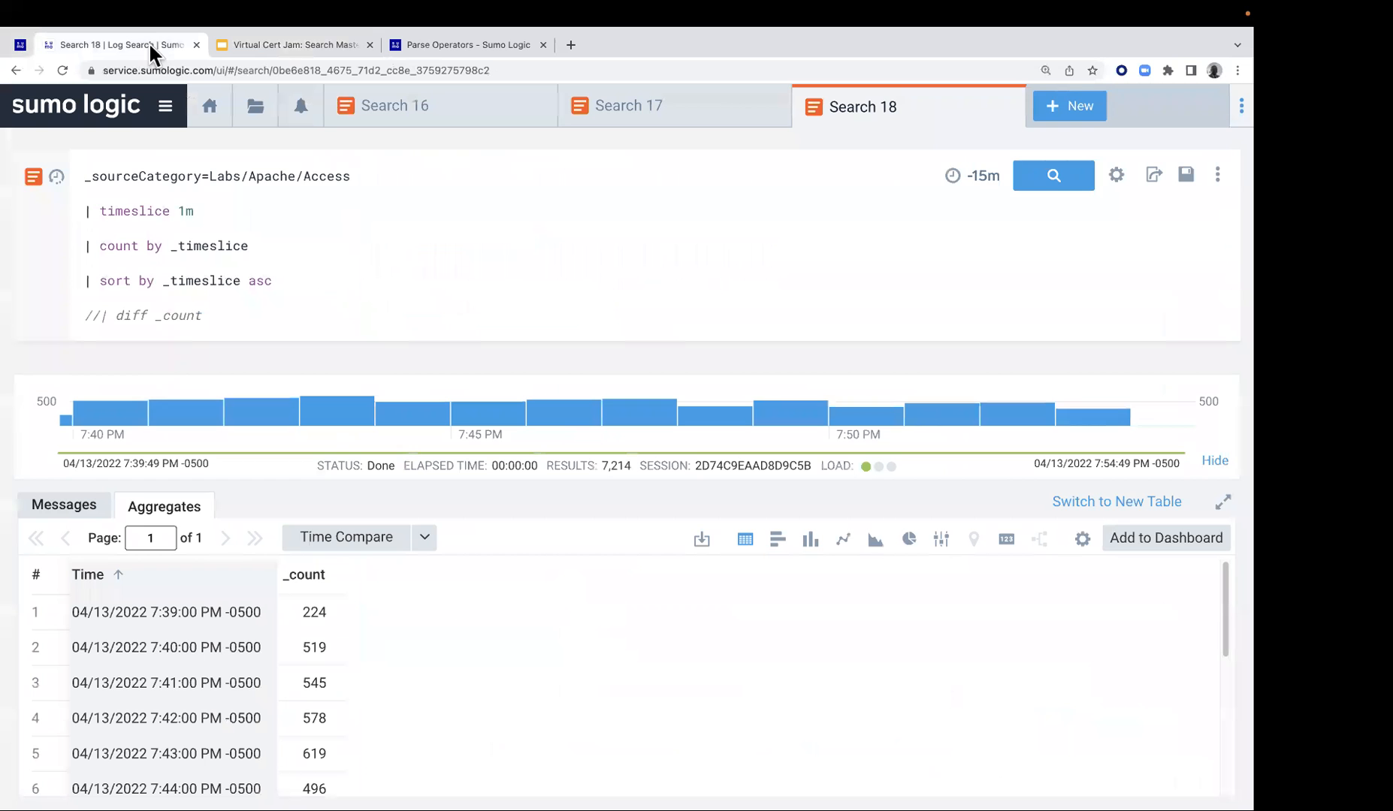
pyautogui.moveTo(83, 317); pyautogui.dragTo(333, 327)
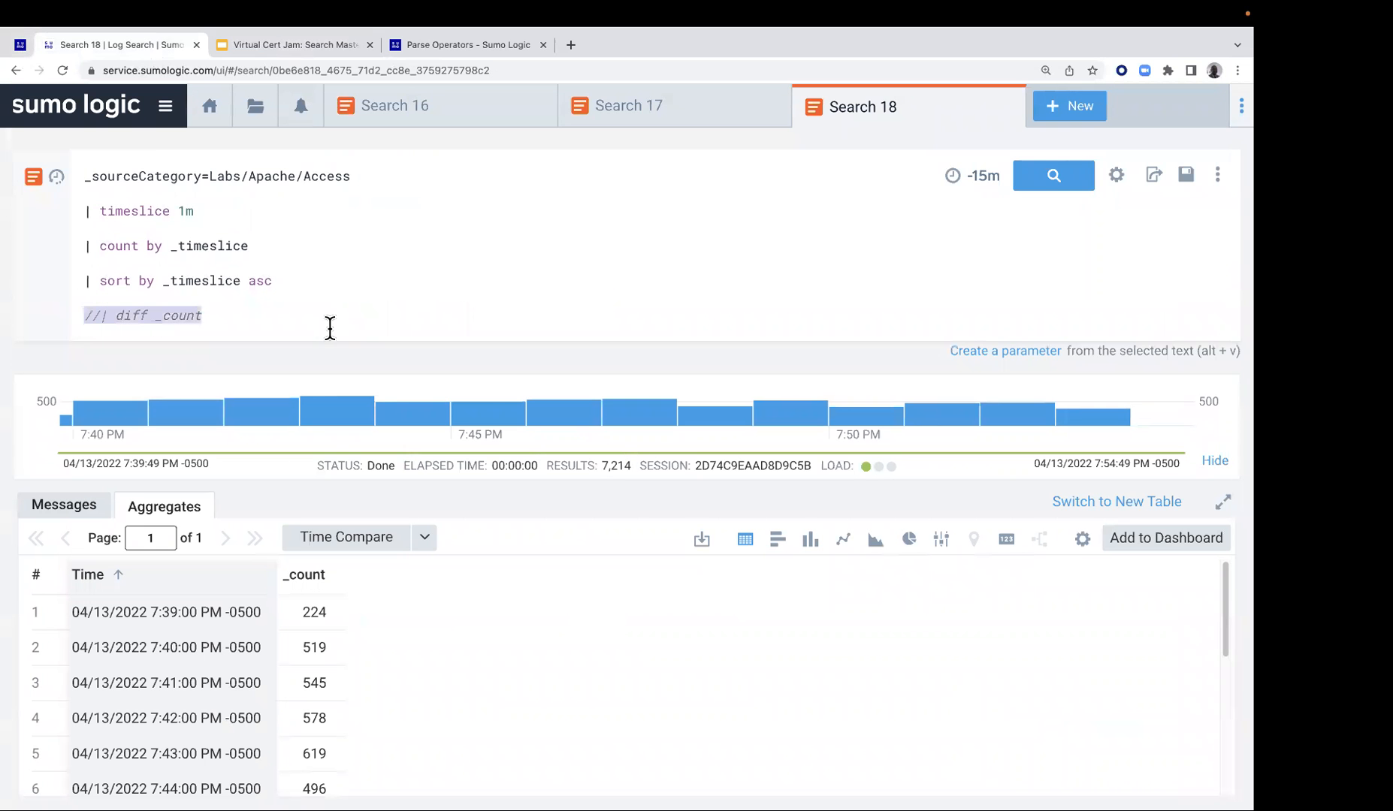
pyautogui.press('super+v')
pyautogui.moveTo(131, 323)
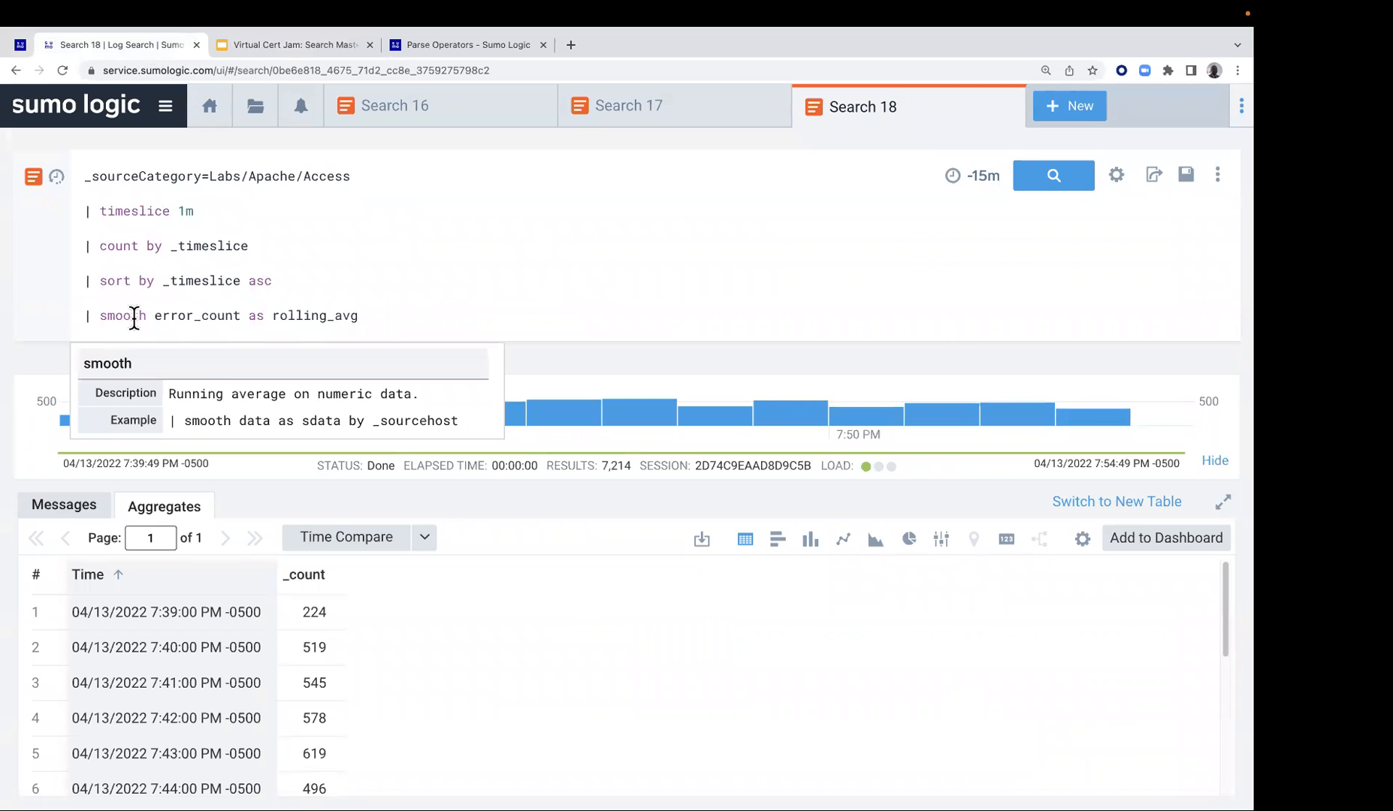
# Copy the full second Lab 7 query from the lab guide and replace the whole text of the current search with it
pyautogui.click(21, 45)
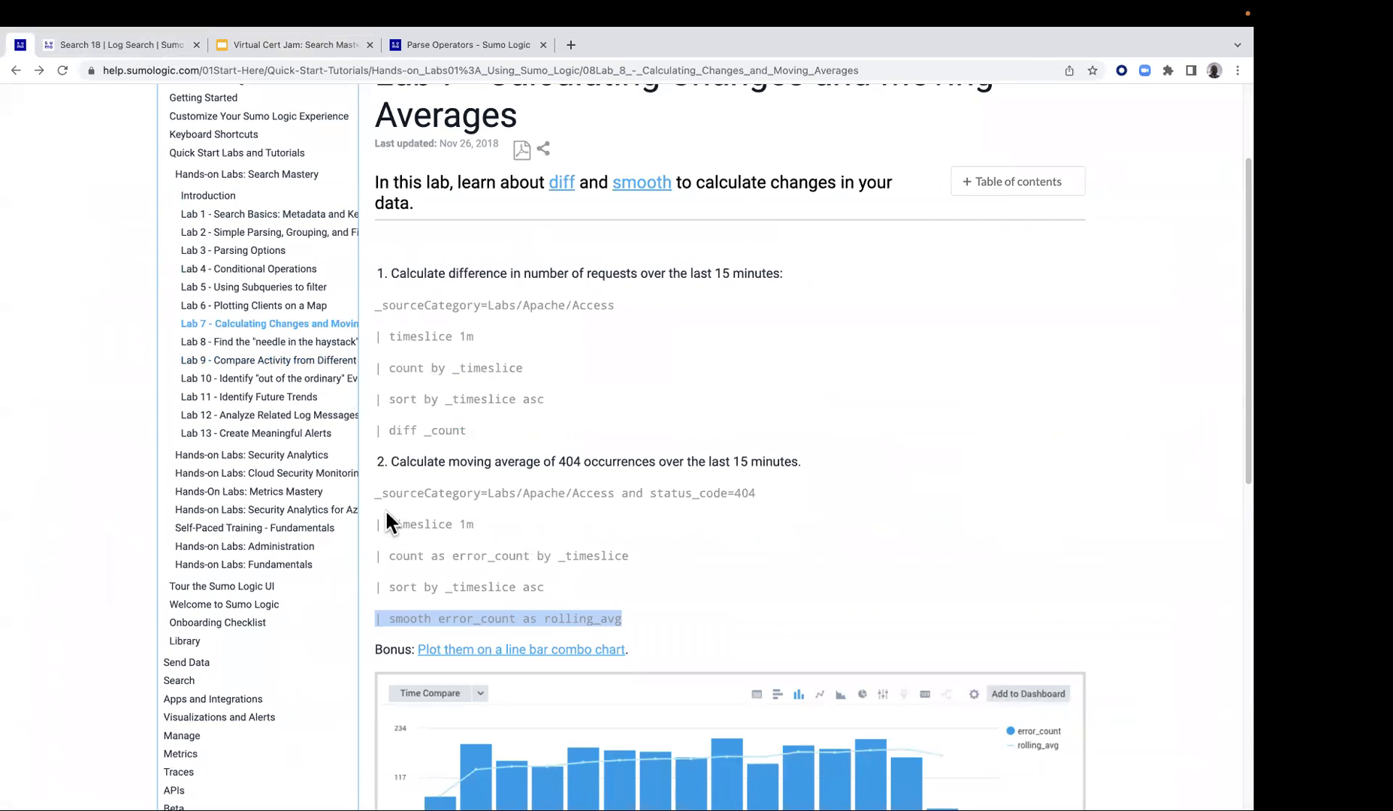
pyautogui.moveTo(374, 492); pyautogui.dragTo(625, 620)
pyautogui.rightClick(561, 619)
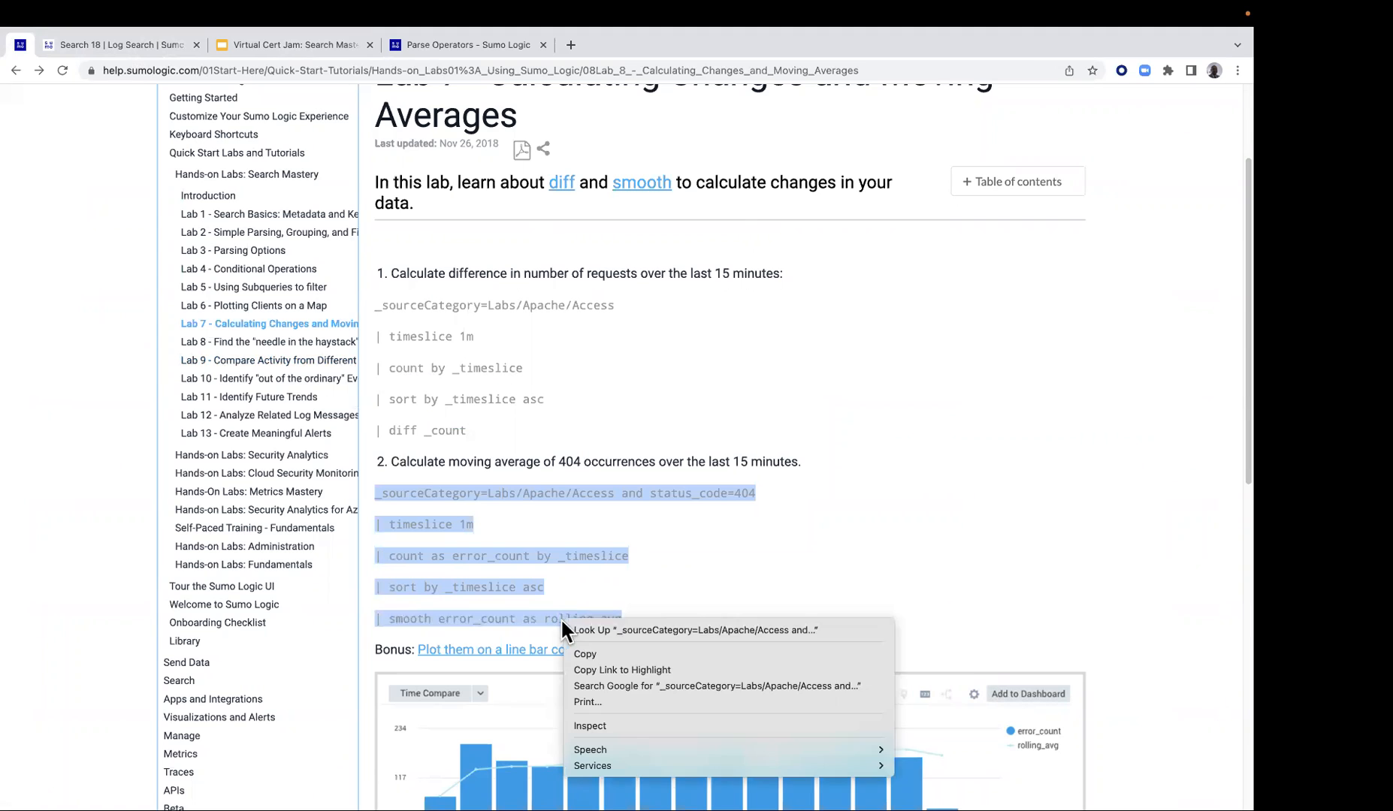
pyautogui.click(583, 653)
pyautogui.click(81, 45)
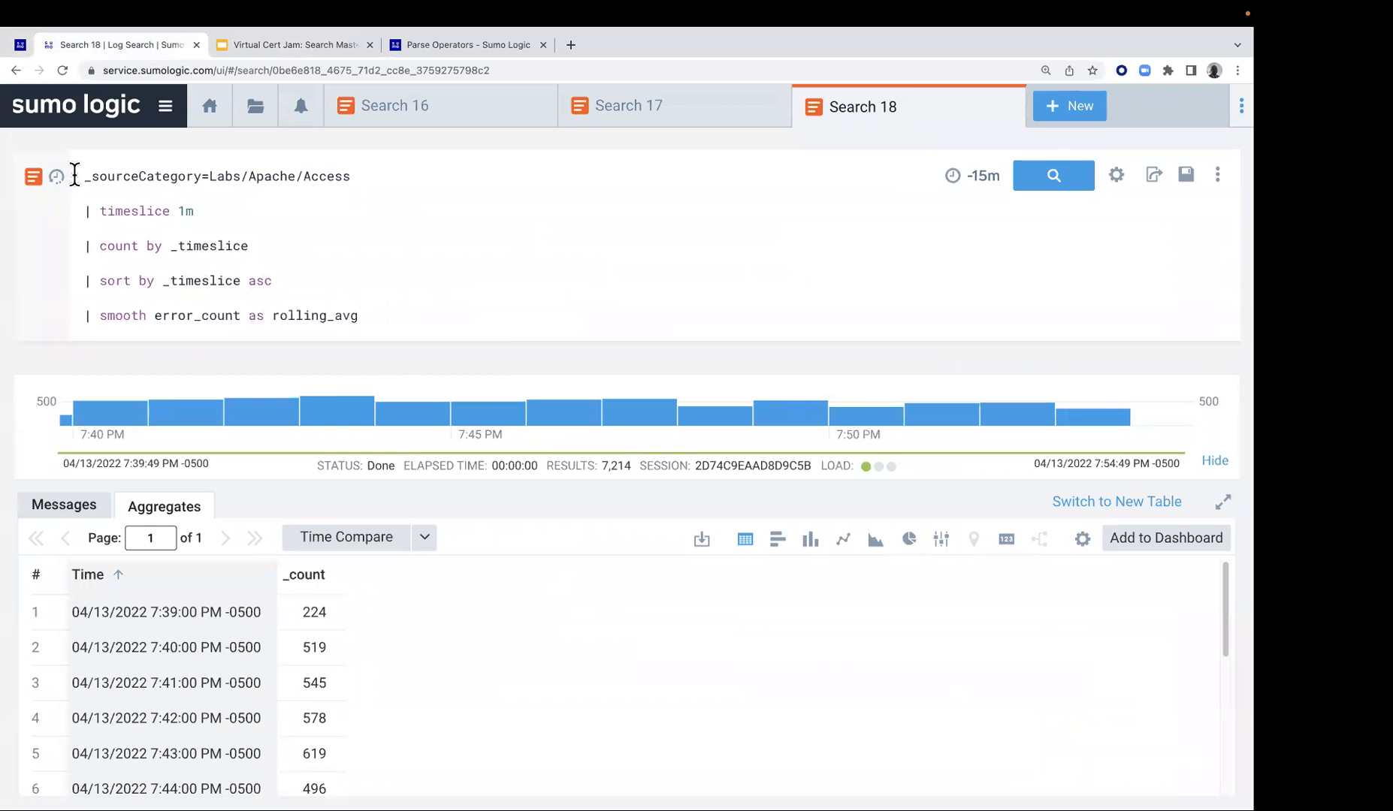
pyautogui.moveTo(74, 175); pyautogui.dragTo(462, 361)
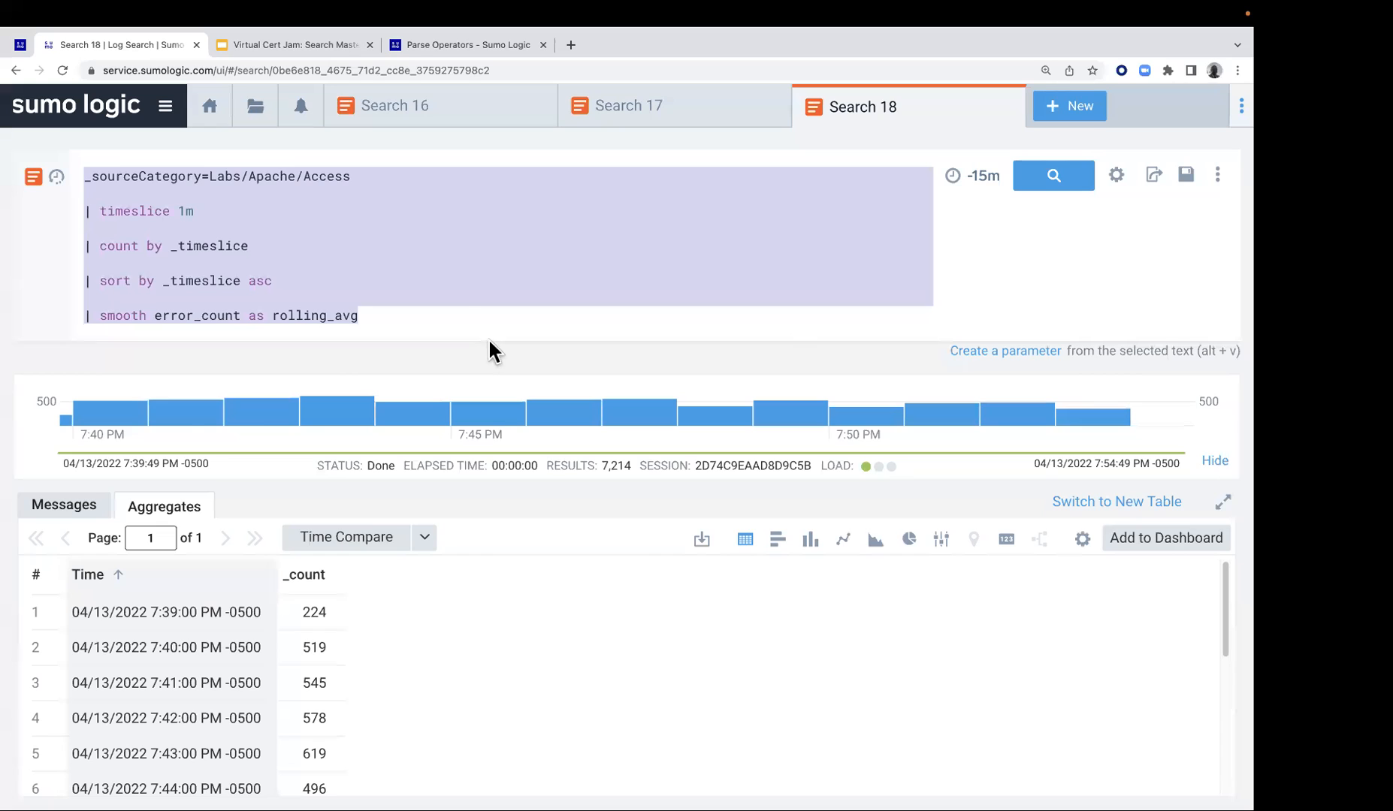
pyautogui.press('super+v')
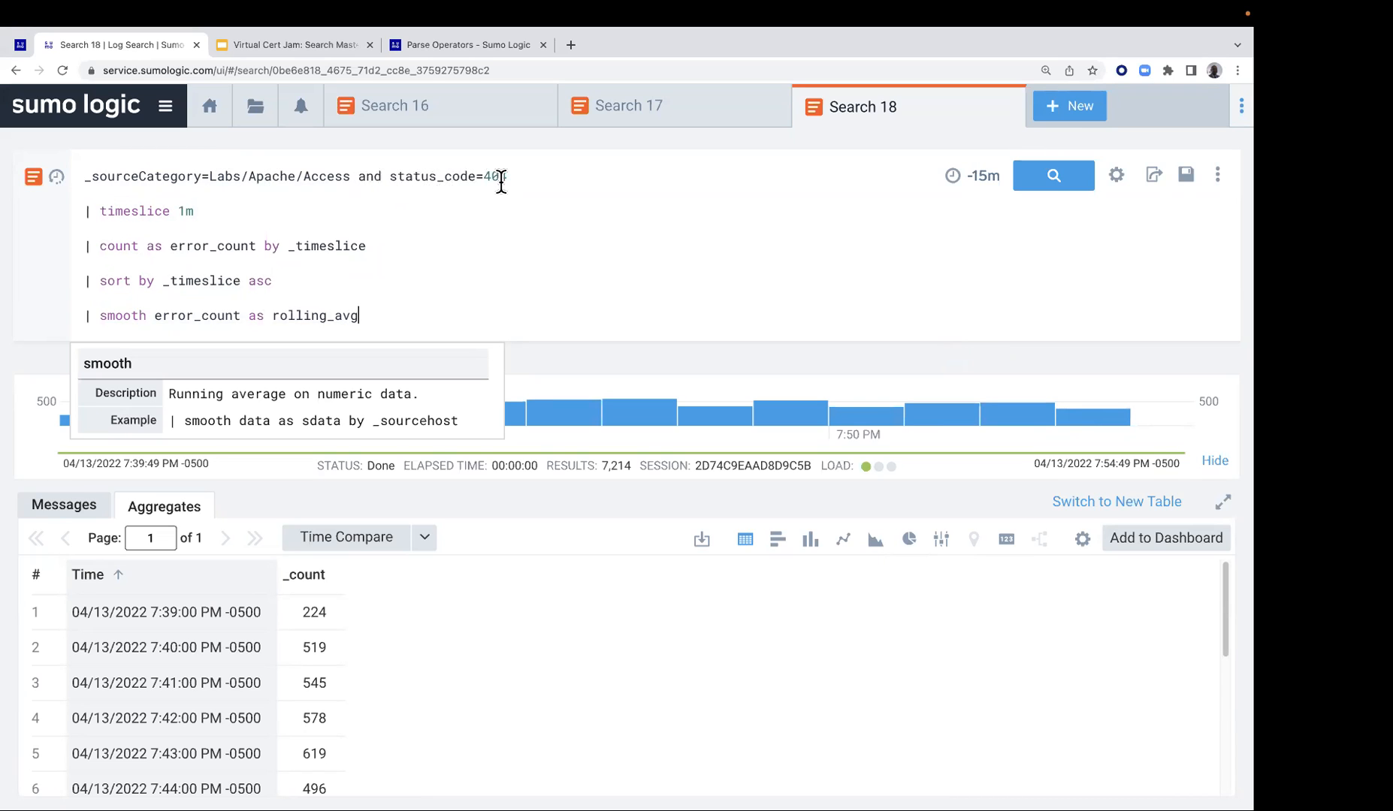
pyautogui.click(83, 217)
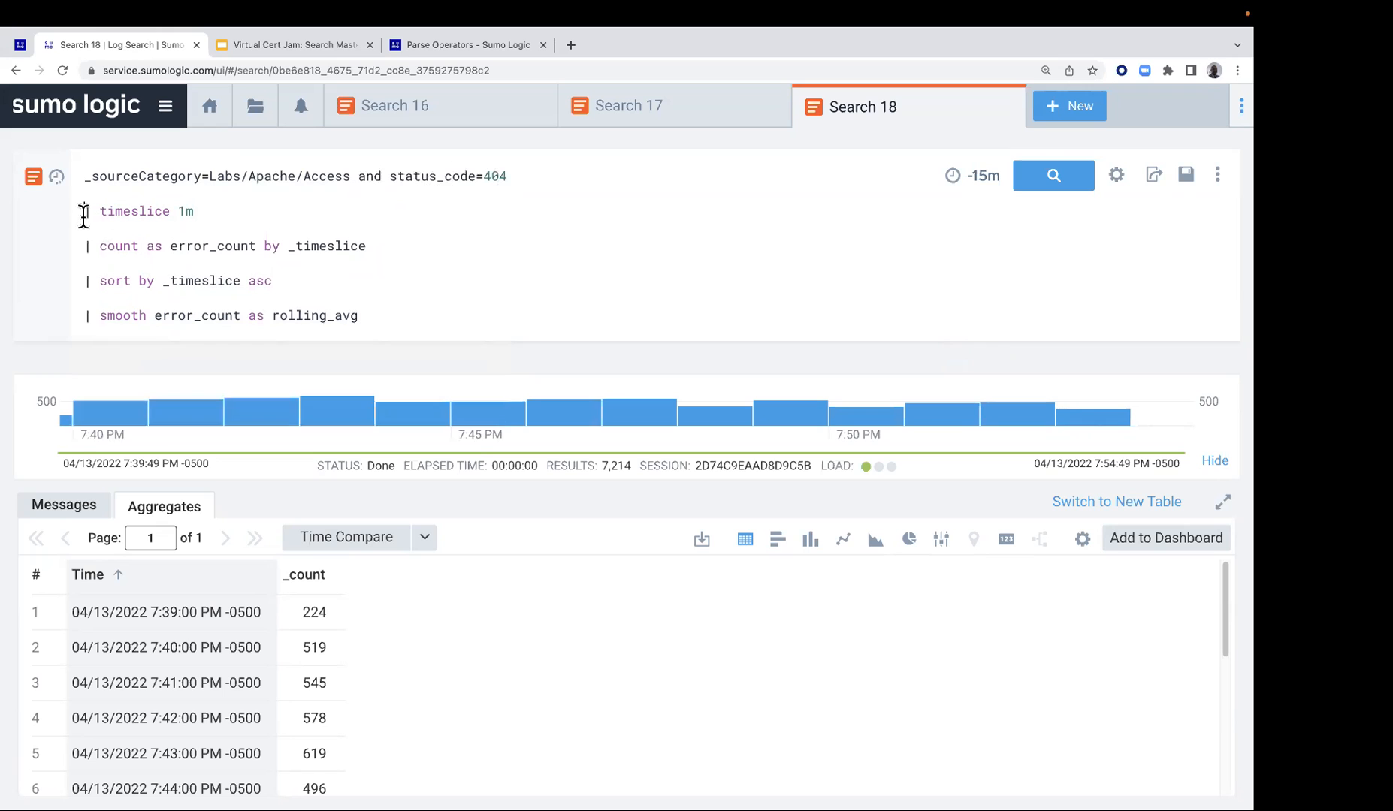
pyautogui.write('//')
pyautogui.moveTo(81, 253); pyautogui.dragTo(81, 263)
pyautogui.write('//')
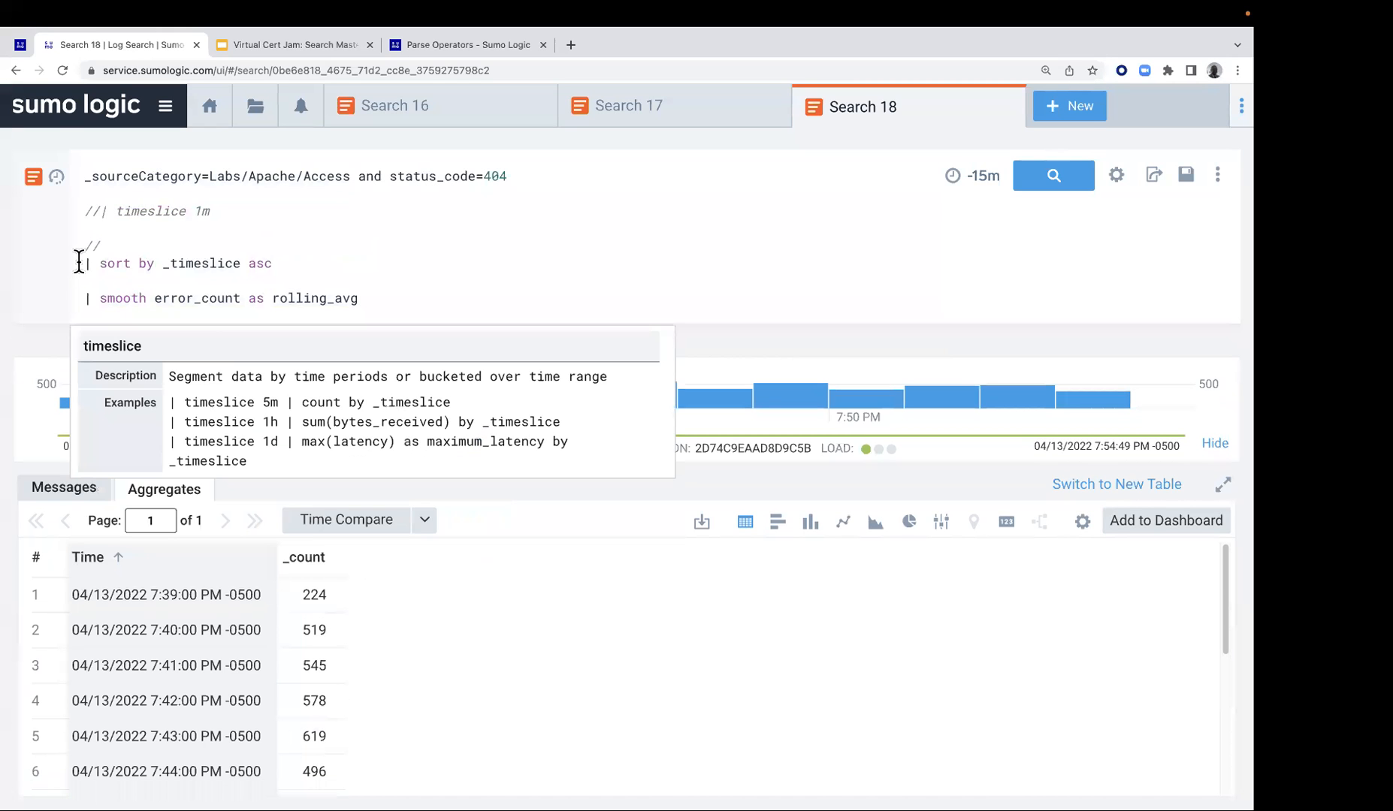
pyautogui.press('BackSpace')
pyautogui.press('BackSpace')
pyautogui.press('BackSpace')
pyautogui.press('BackSpace')
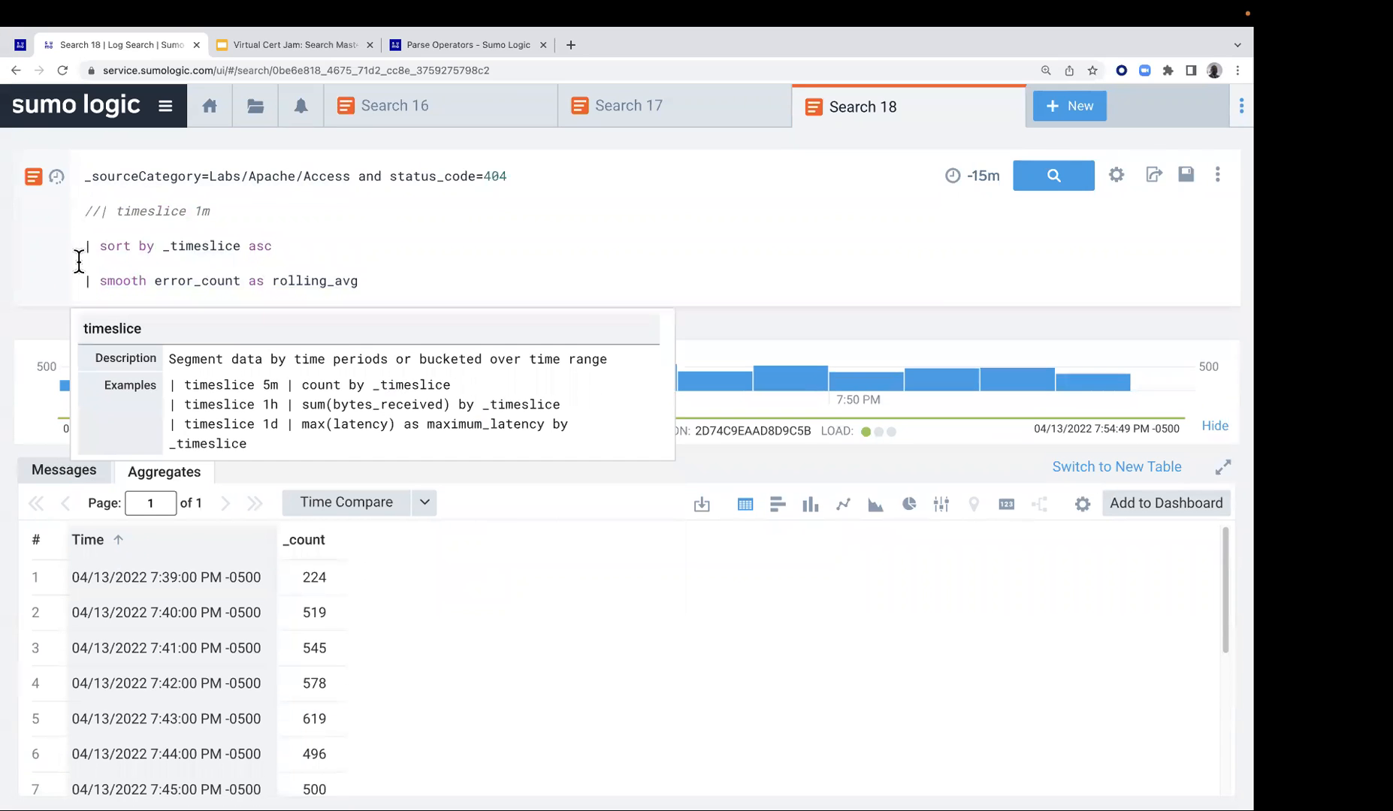
pyautogui.moveTo(86, 172); pyautogui.dragTo(447, 298)
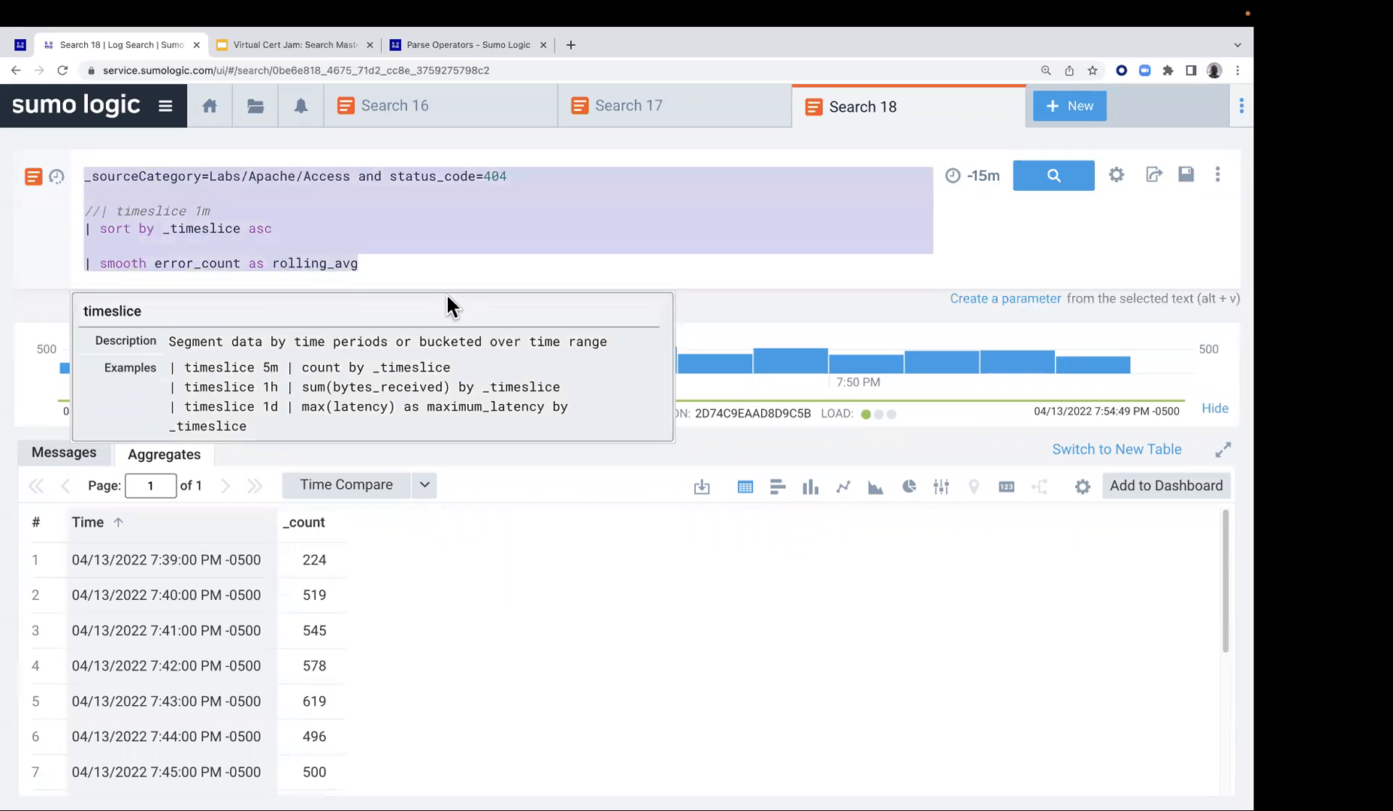
pyautogui.hotkey('ctrl', 'v')
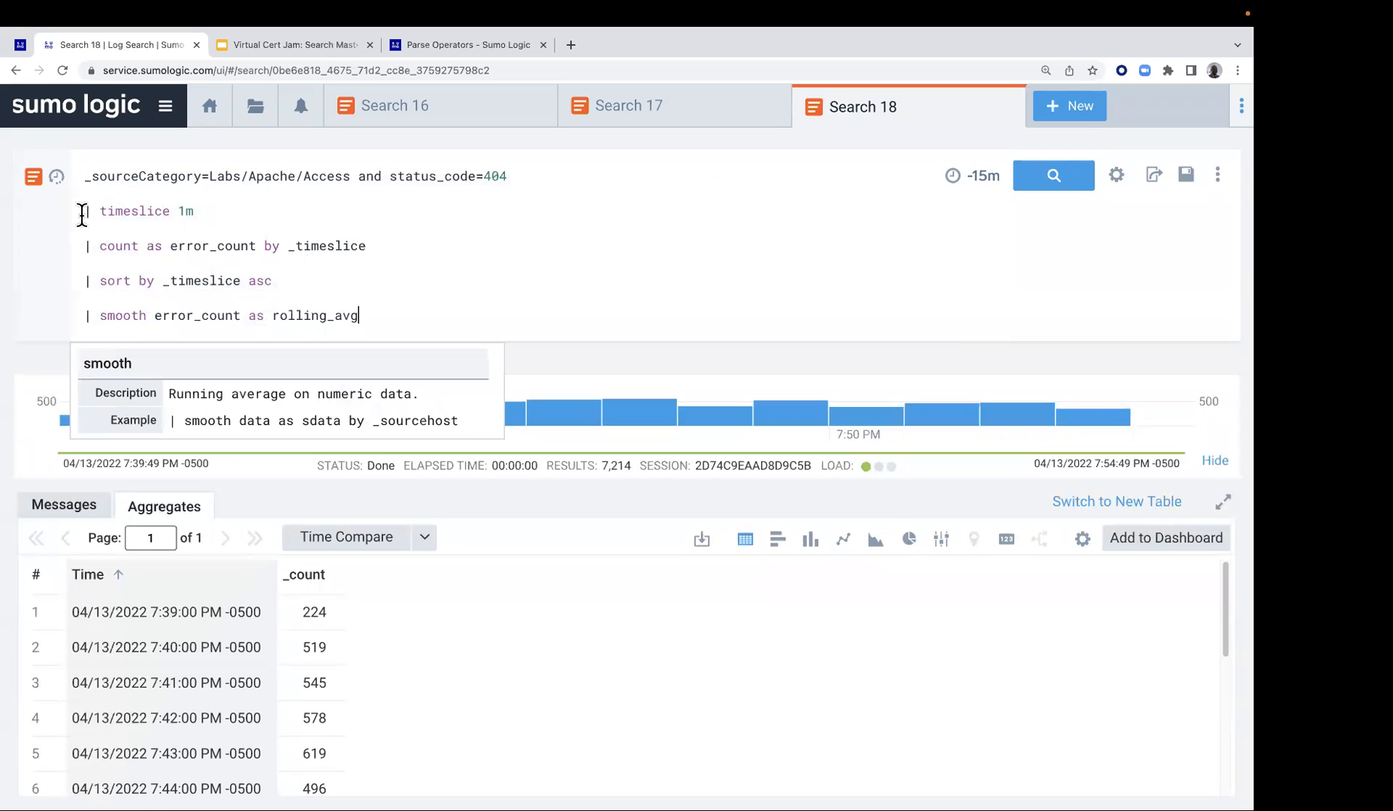
# Comment out every line below _sourceCategory=Labs/Apache/Access and status_code=404 with //
pyautogui.click(83, 212)
pyautogui.moveTo(77, 285); pyautogui.dragTo(77, 315)
pyautogui.write('//')
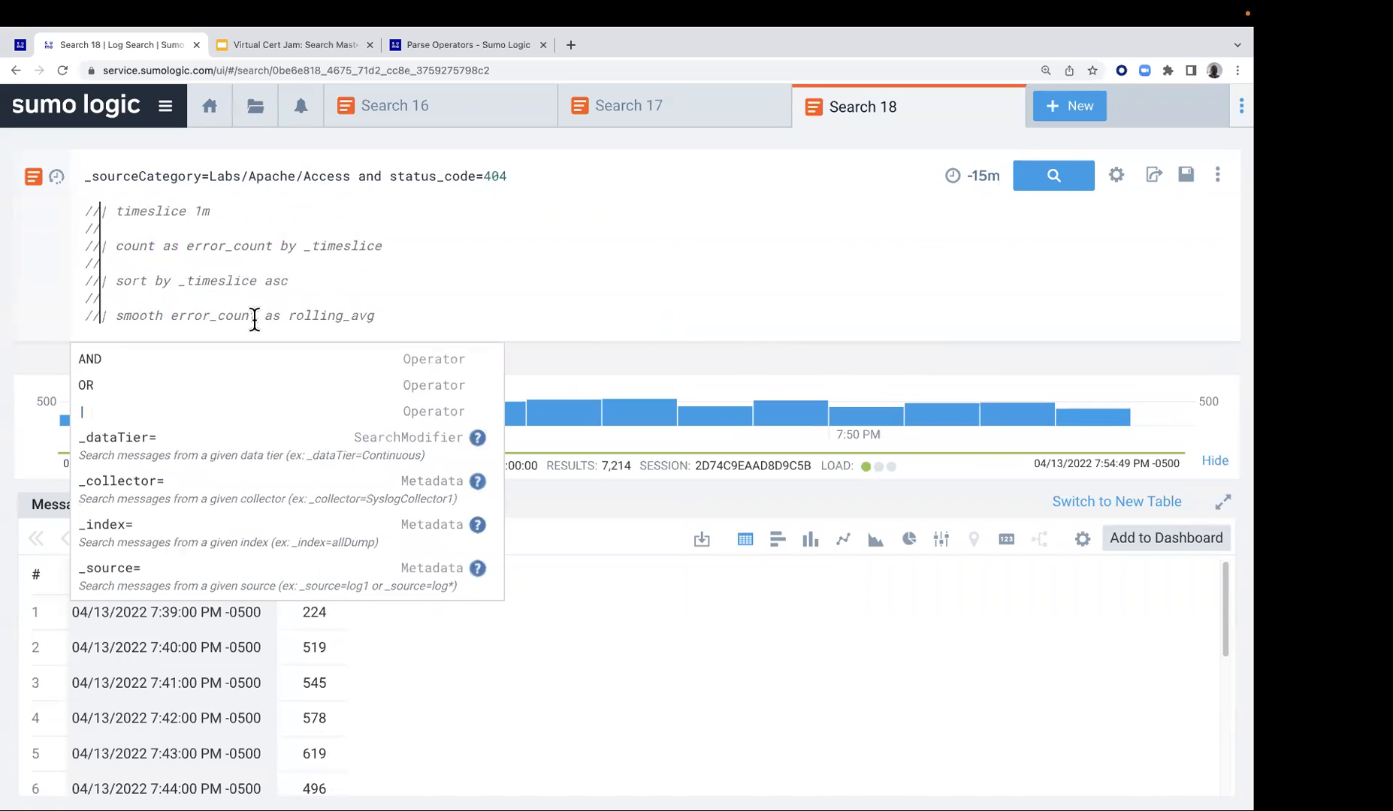
# Uncomment the timeslice 1m line, run the 404 search and look through the returned messages
pyautogui.click(82, 212)
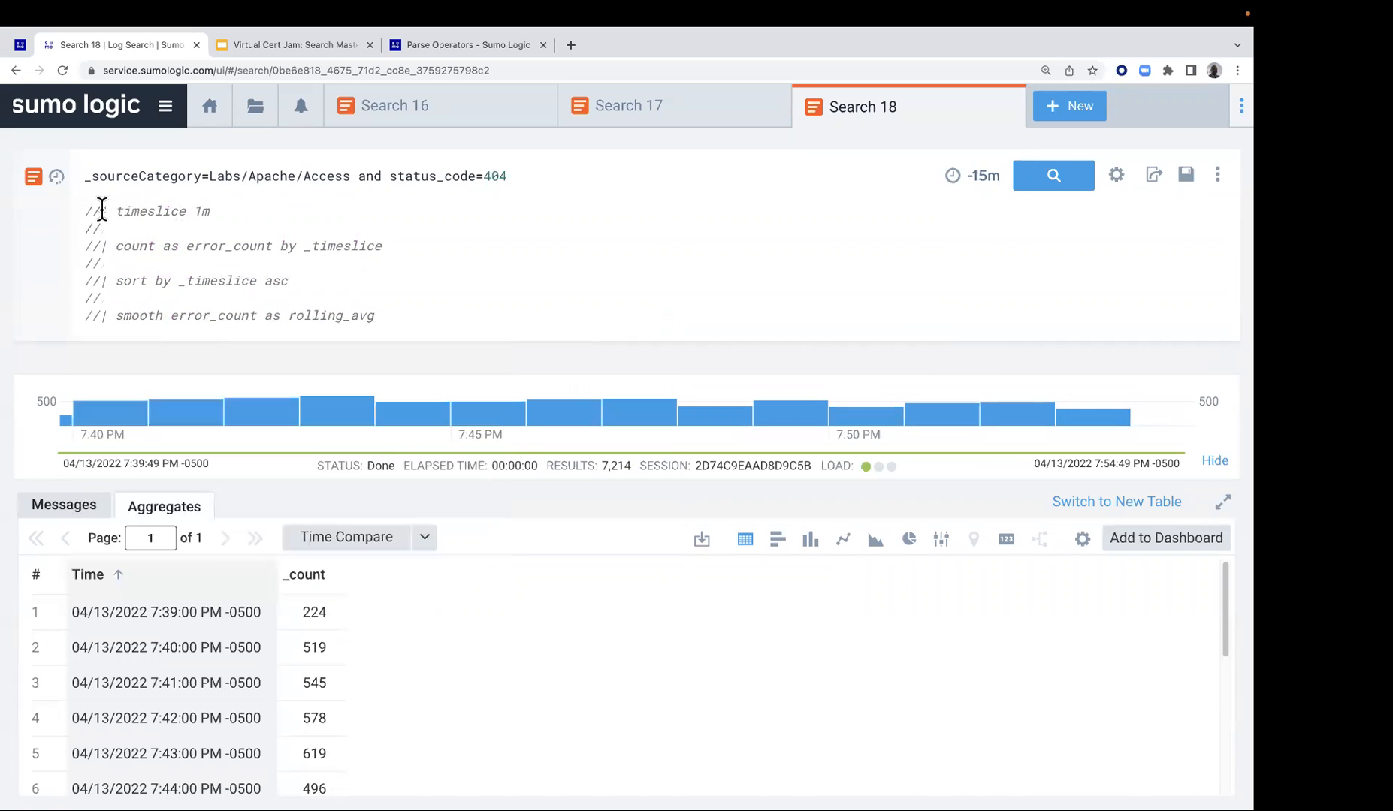
pyautogui.press('BackSpace')
pyautogui.press('BackSpace')
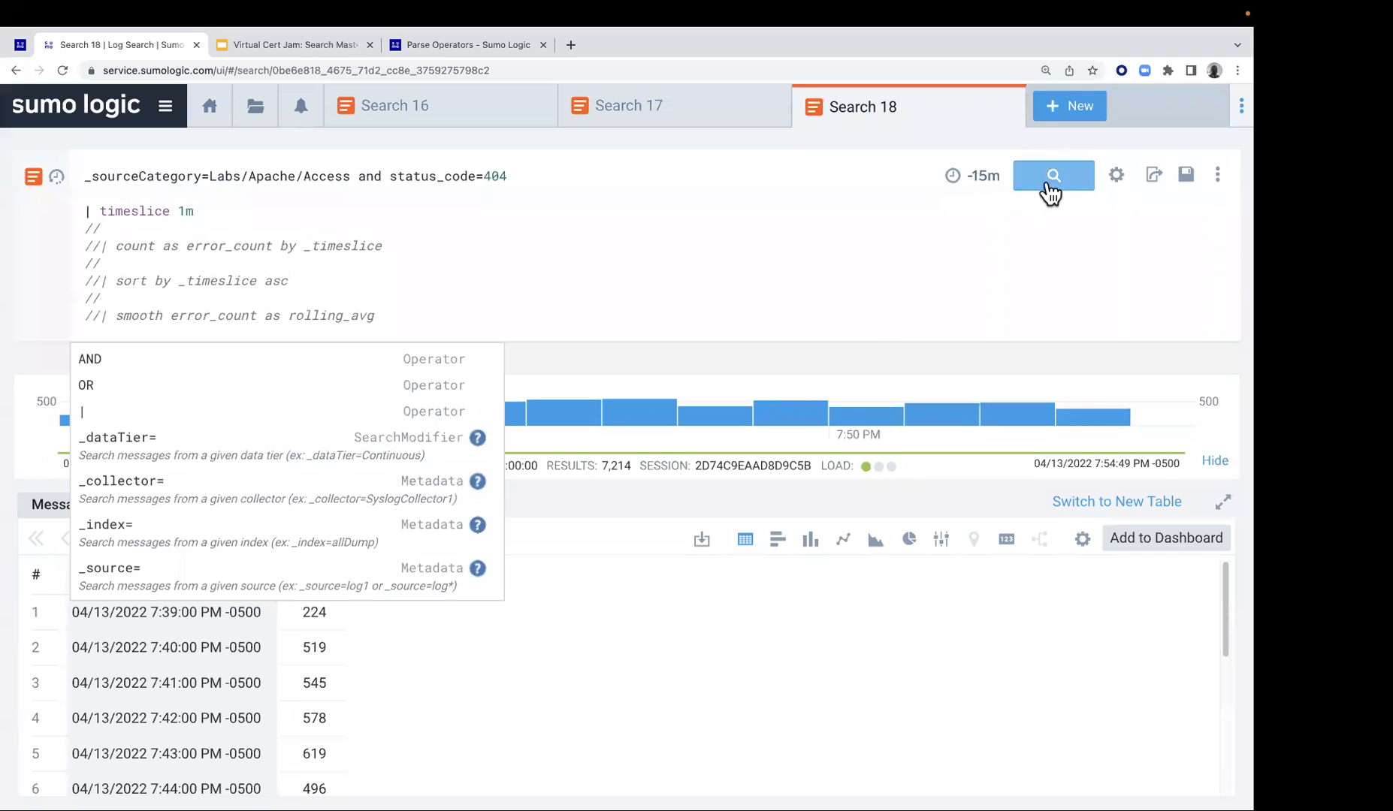
pyautogui.click(1053, 183)
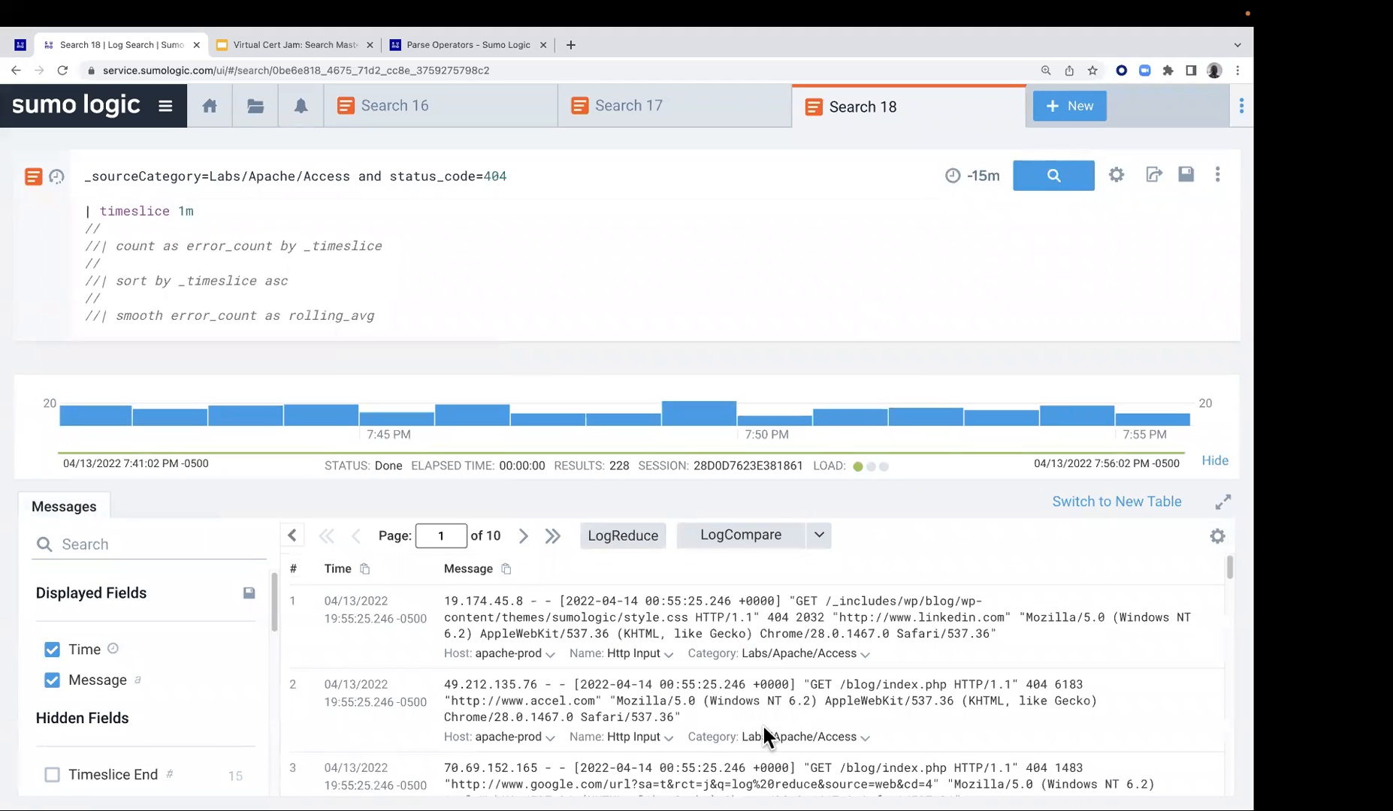
pyautogui.scroll(-1, 704, 713)
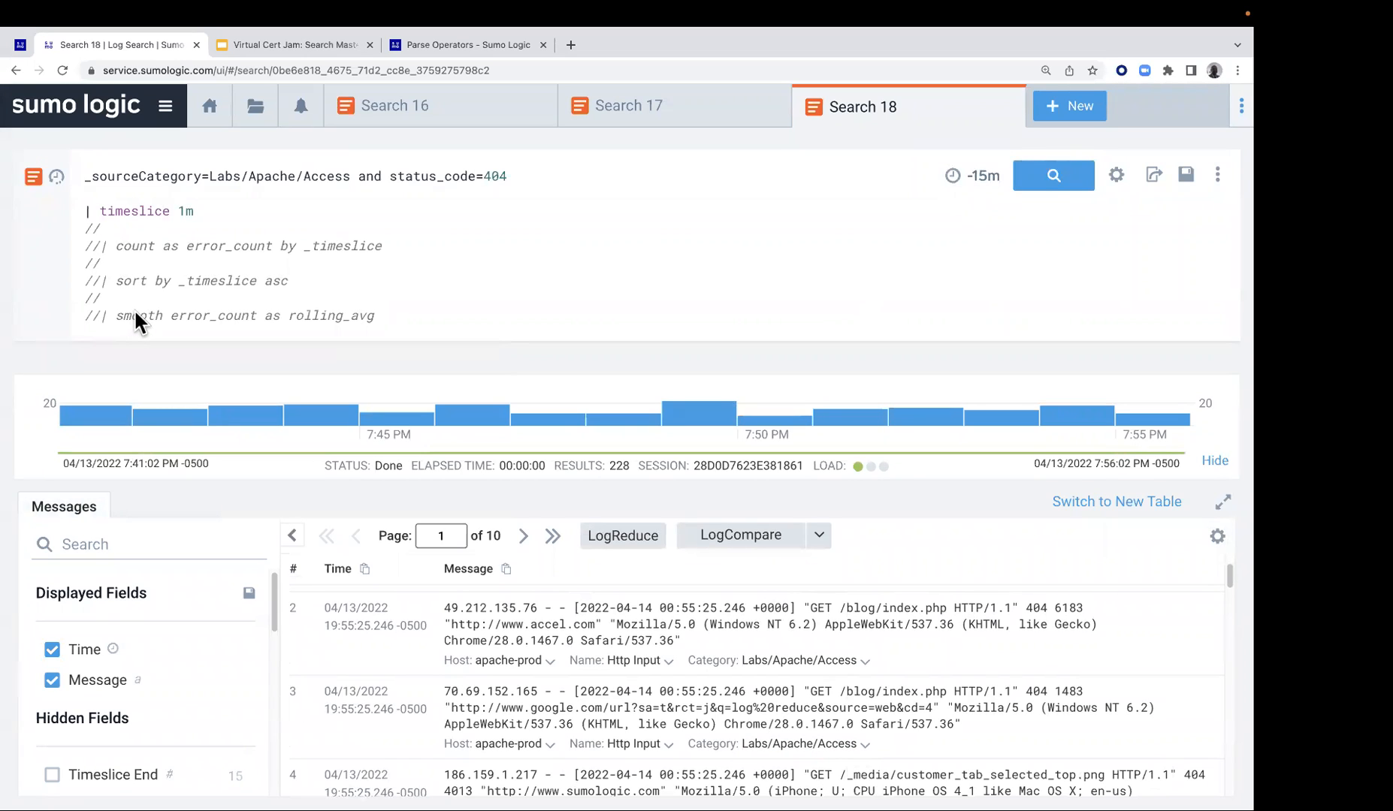
# Uncomment the count as error_count by _timeslice line, rerun the search, and compare its messages with the aggregates
pyautogui.press('BackSpace')
pyautogui.press('BackSpace')
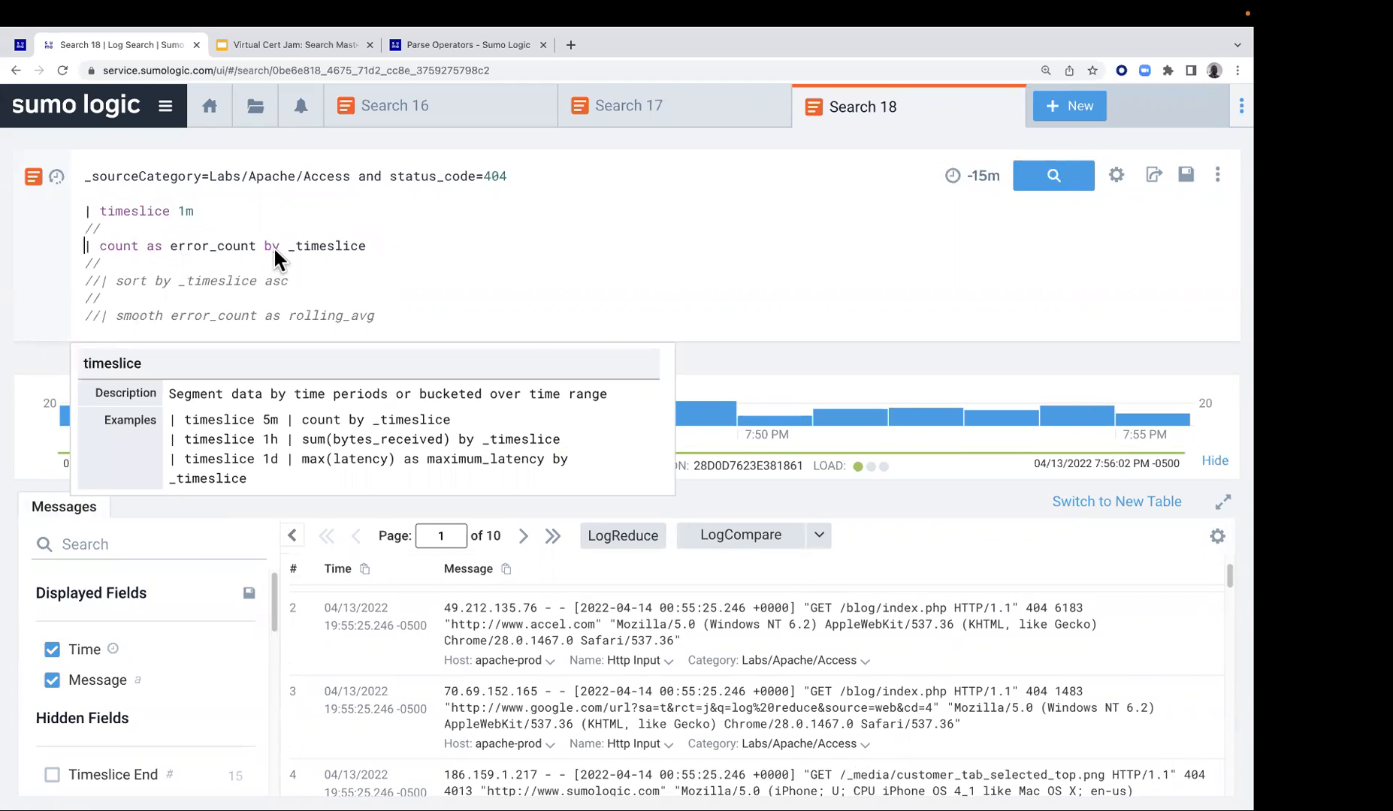
pyautogui.press('Return')
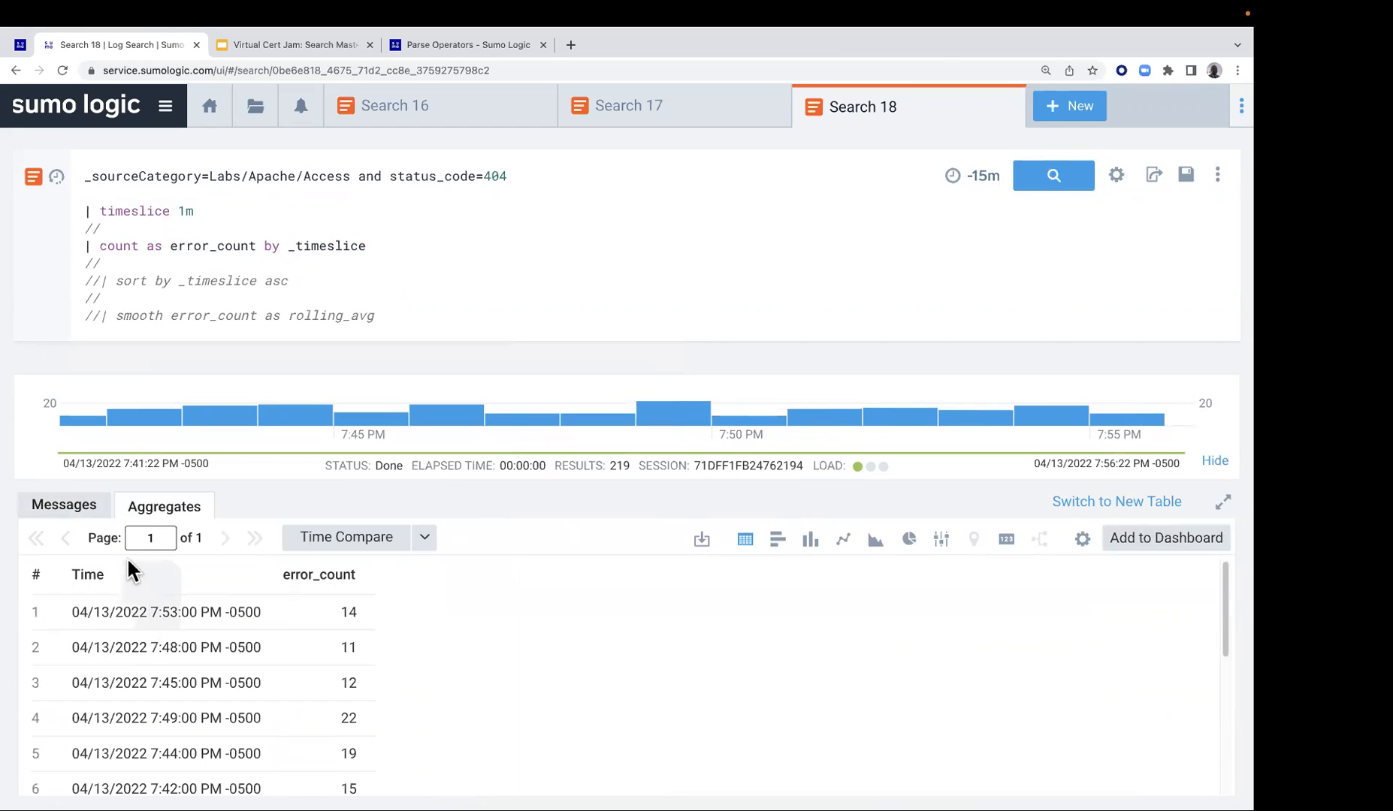
pyautogui.click(81, 513)
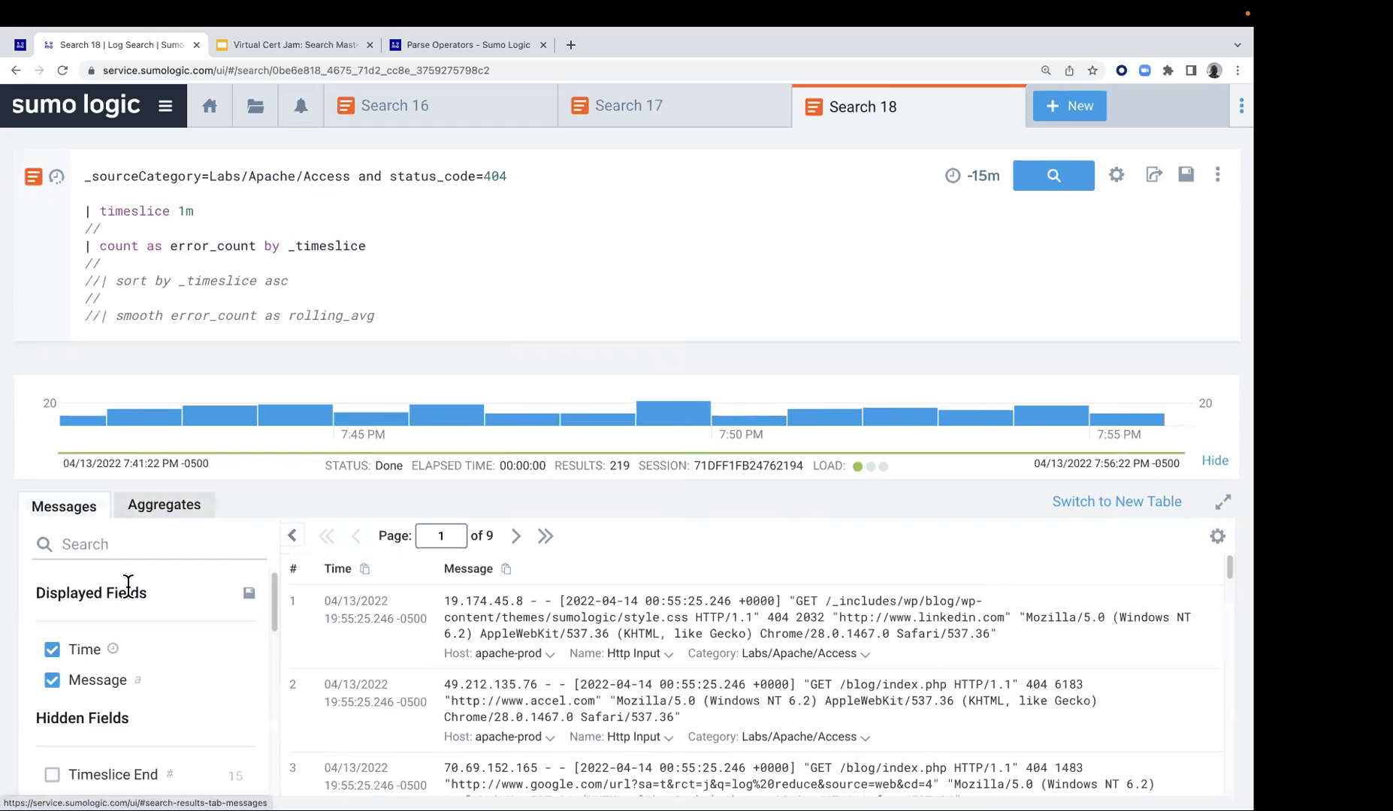
pyautogui.click(178, 497)
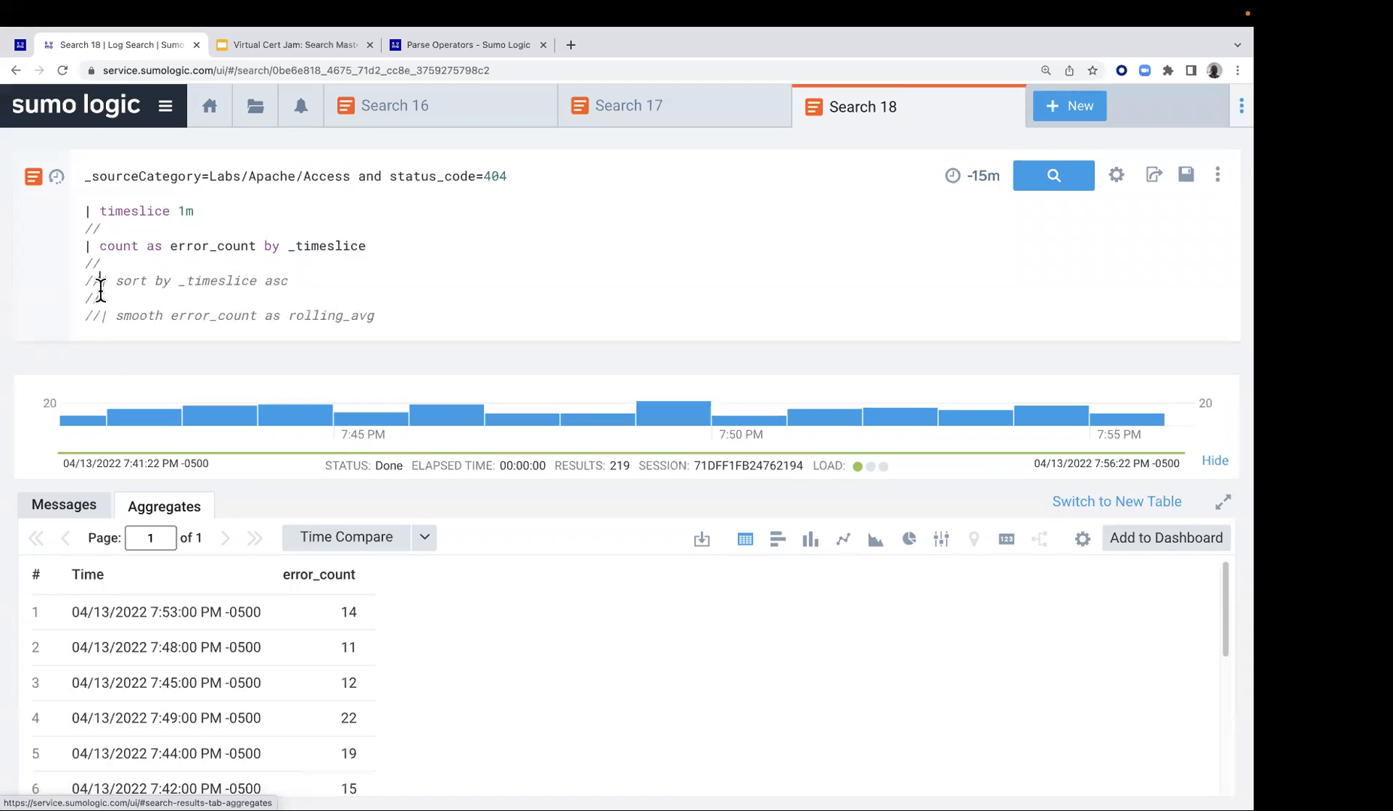
# Uncomment the sort by _timeslice asc line in the 404 search and rerun it
pyautogui.press('BackSpace')
pyautogui.press('BackSpace')
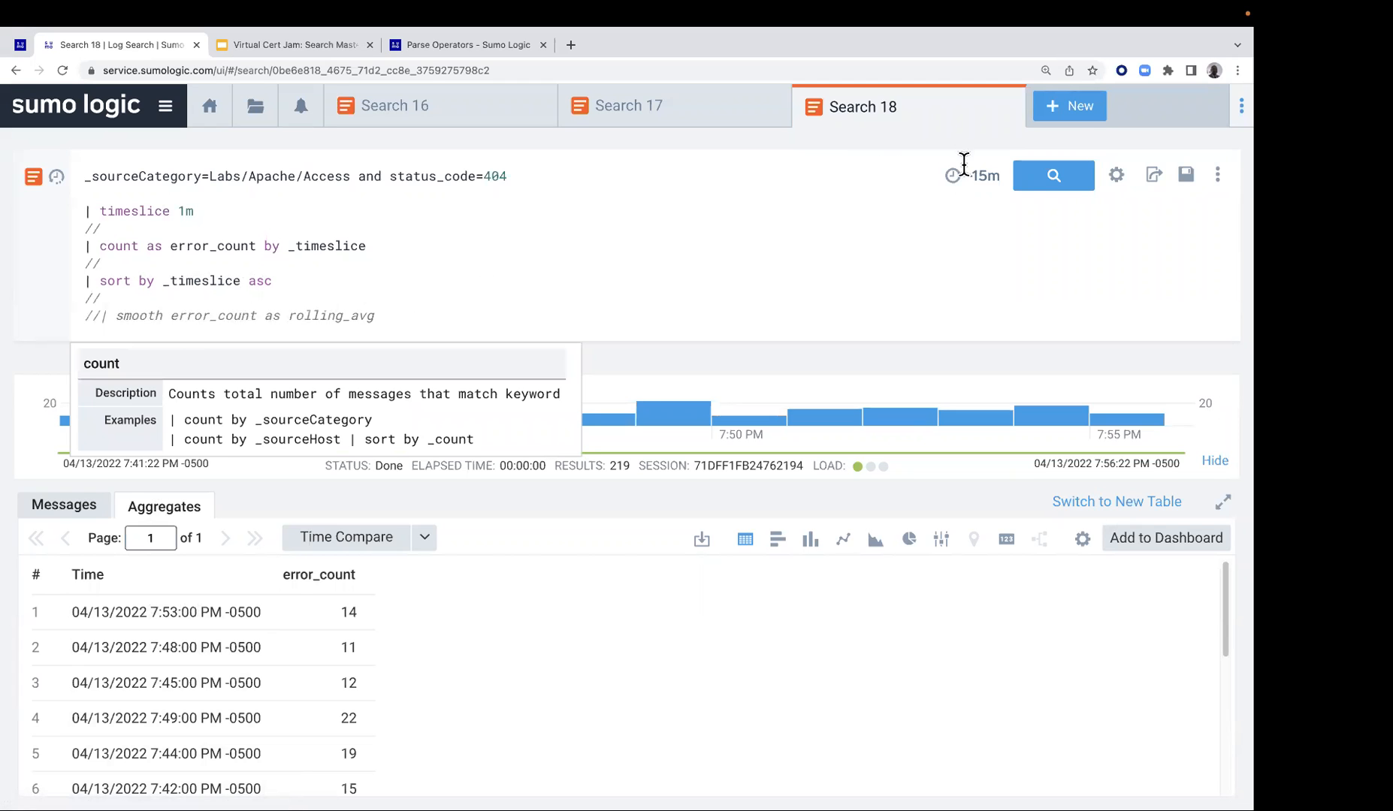
pyautogui.click(1040, 184)
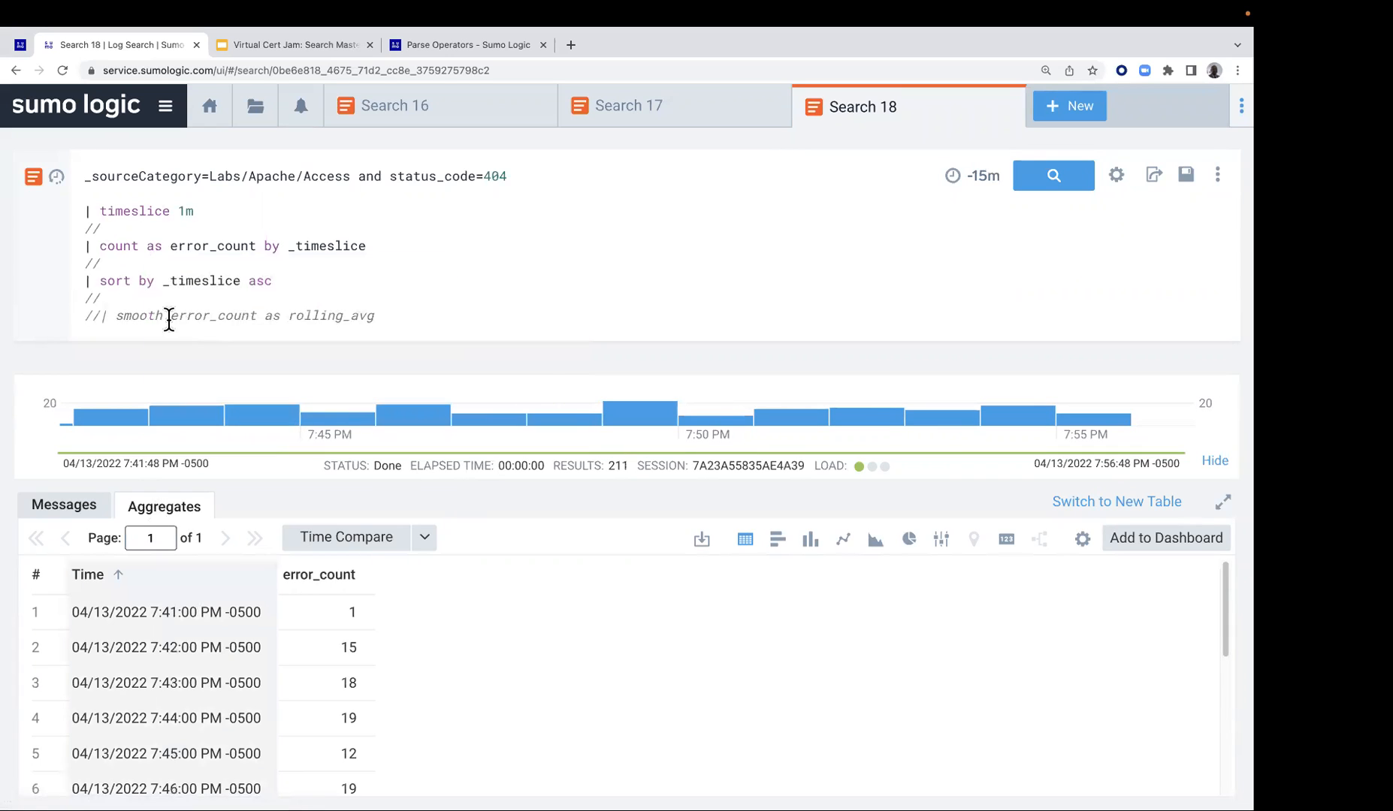
# Uncomment the smooth error_count as rolling_avg line and rerun the search
pyautogui.click(99, 316)
pyautogui.press('BackSpace')
pyautogui.press('BackSpace')
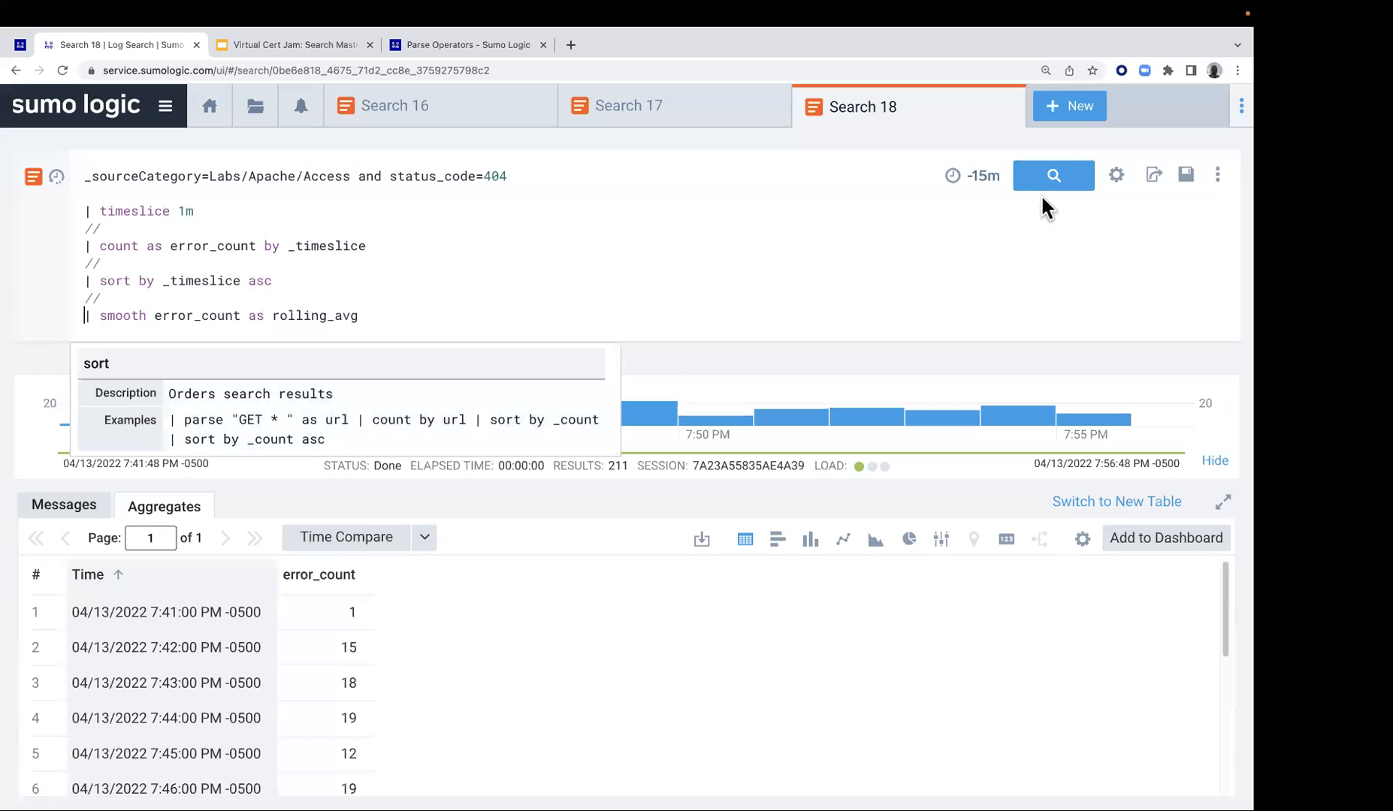
pyautogui.click(1052, 177)
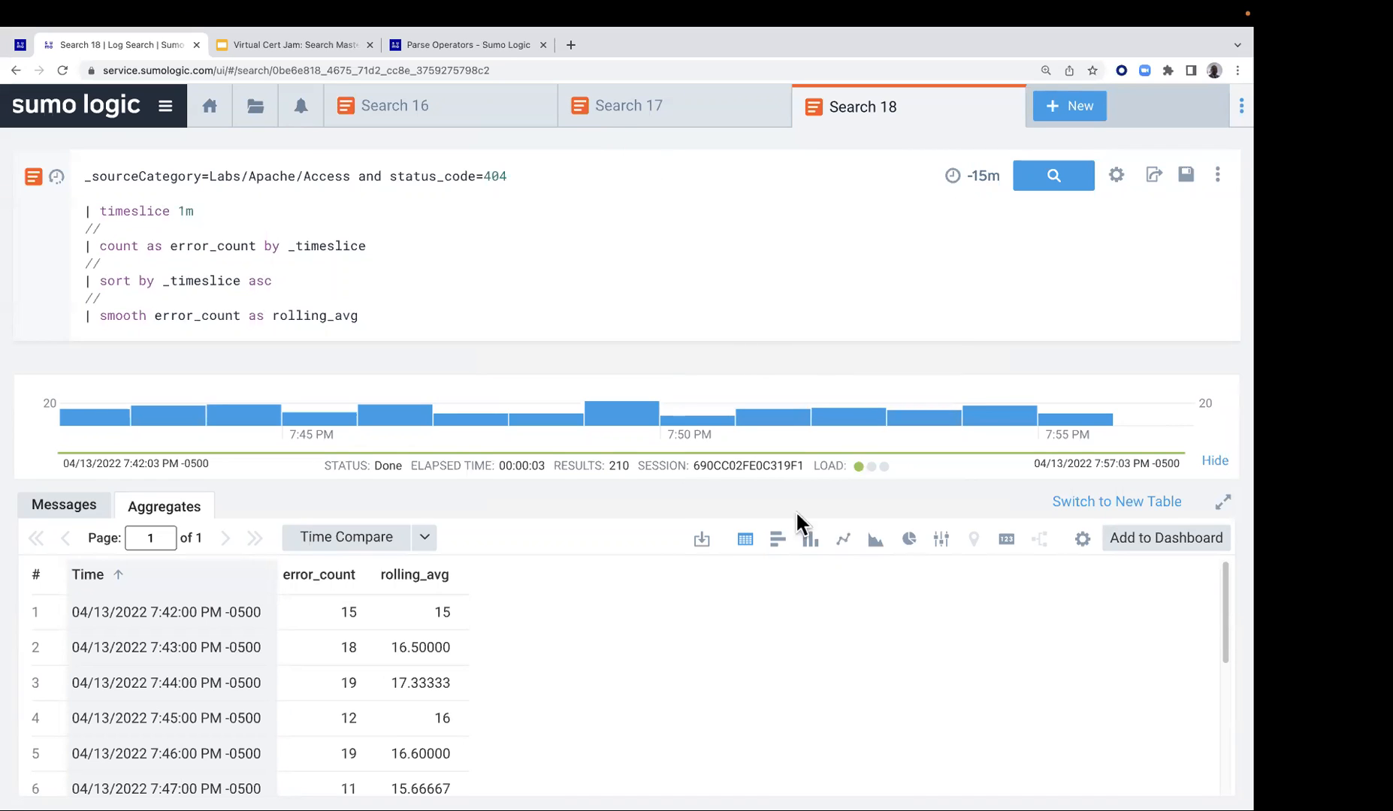
# Display the aggregates as a line chart and change the error_count series to Column Chart, keeping rolling_avg as a line
pyautogui.click(843, 539)
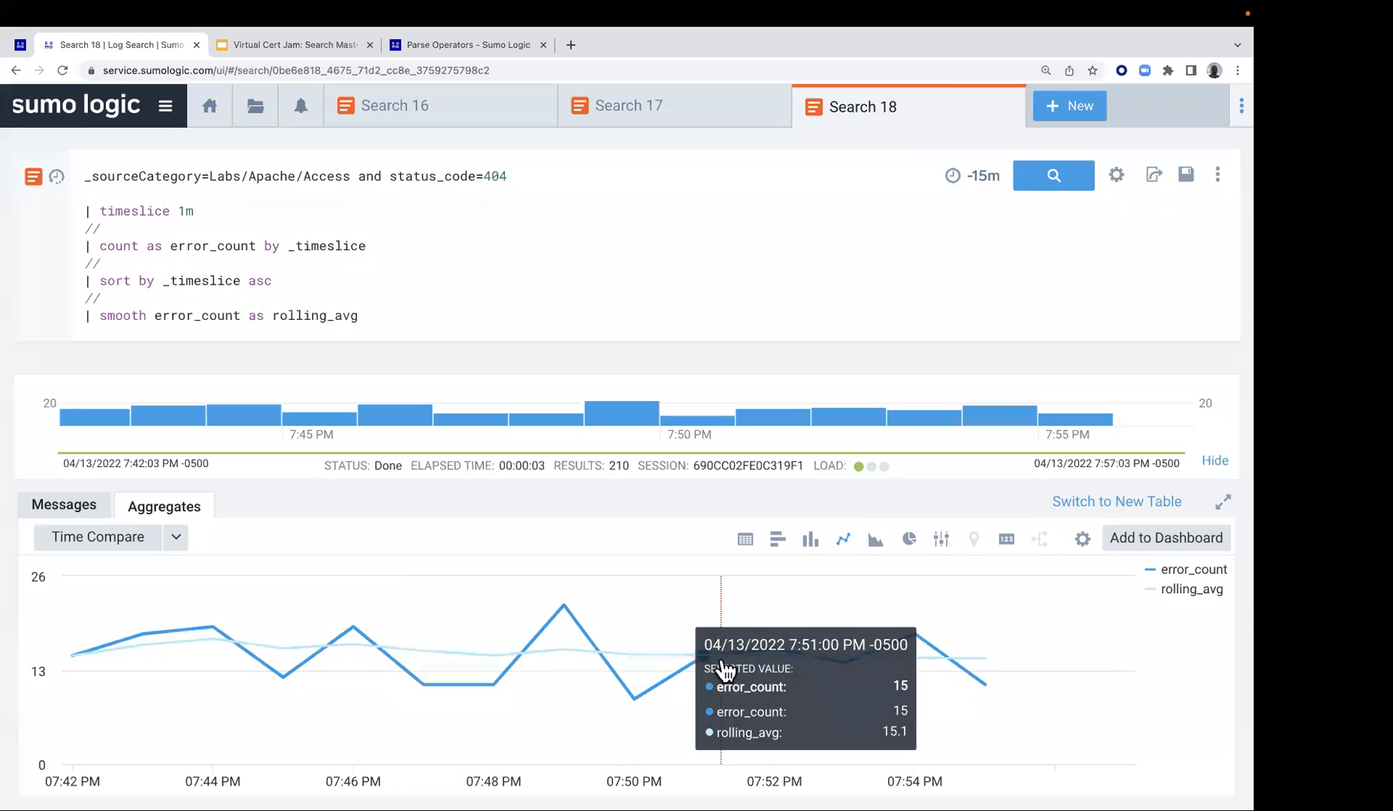
pyautogui.click(1084, 539)
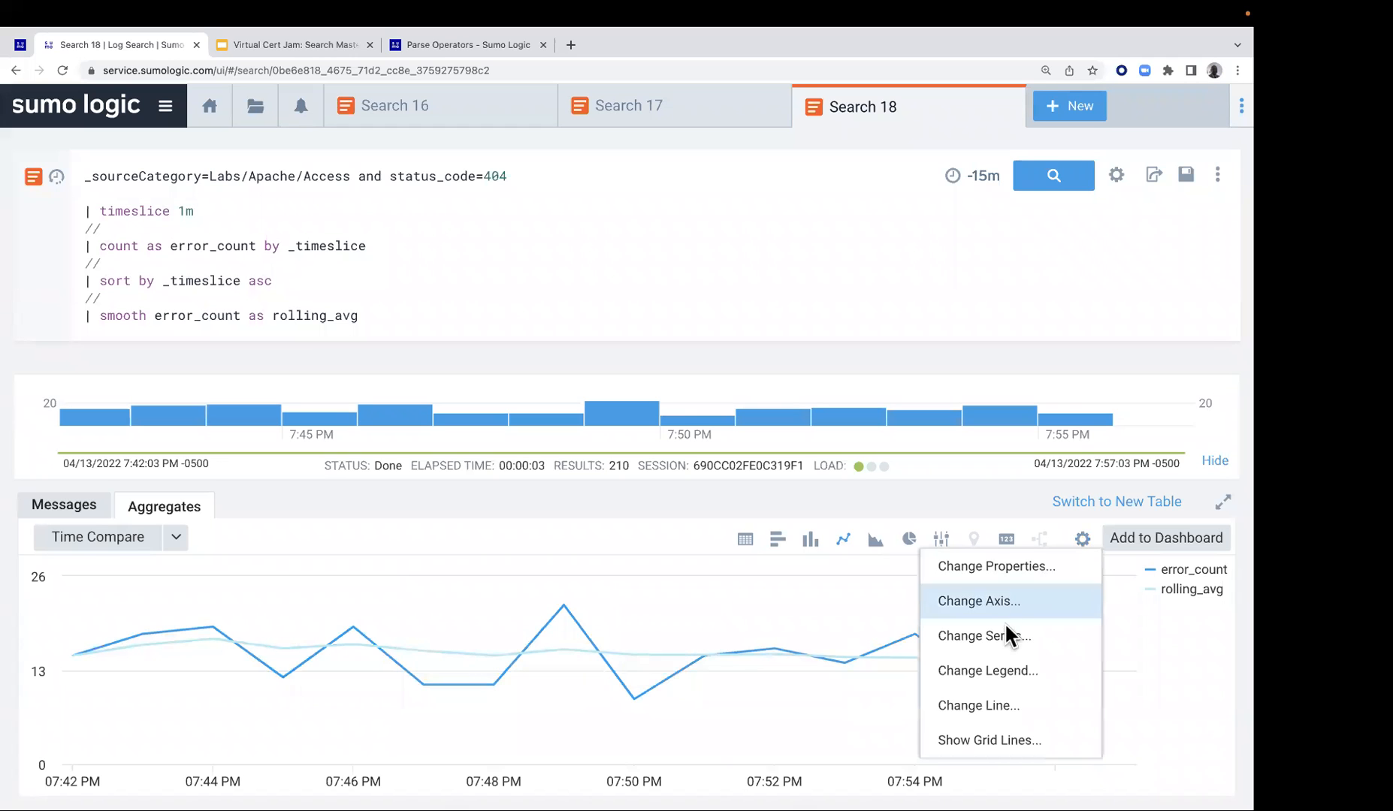
pyautogui.click(1003, 638)
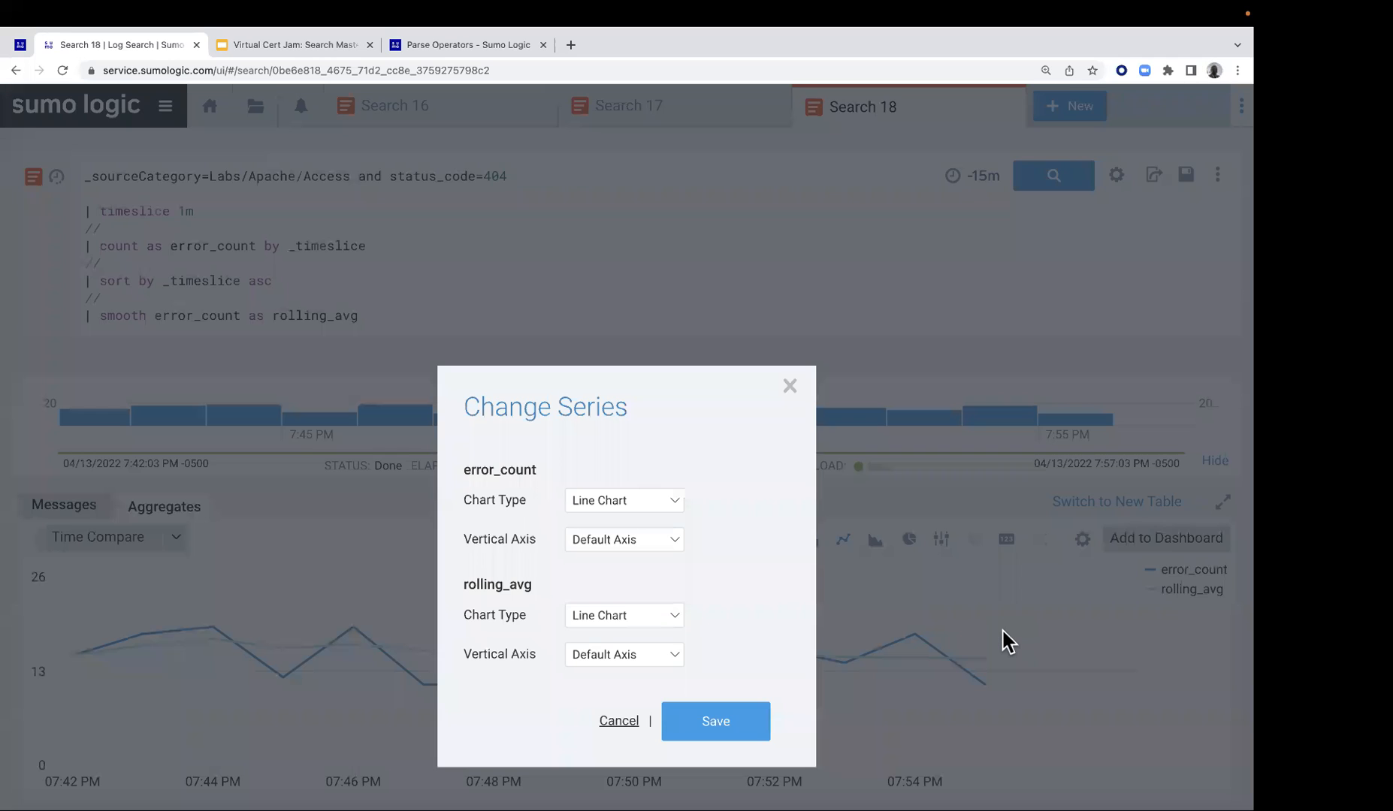
pyautogui.click(672, 501)
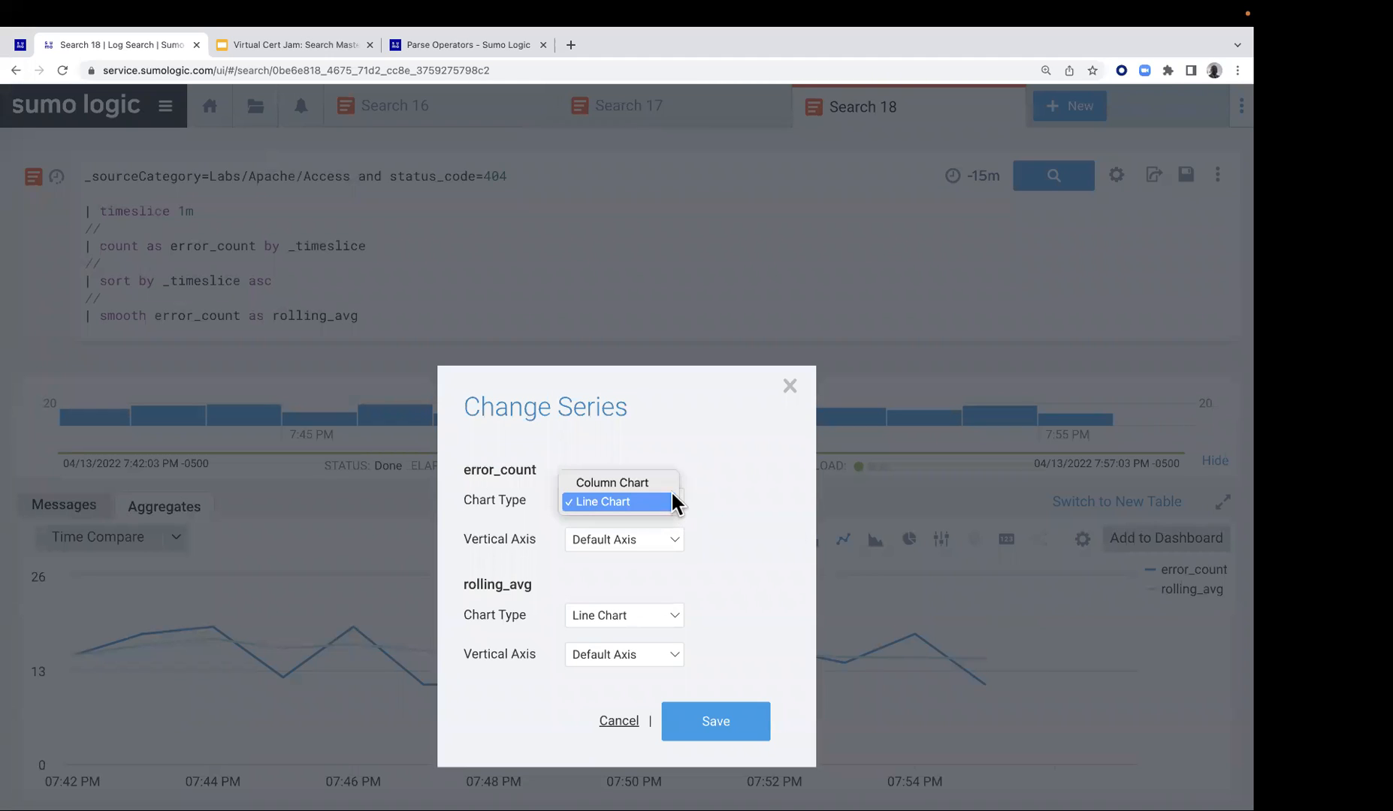
pyautogui.click(672, 488)
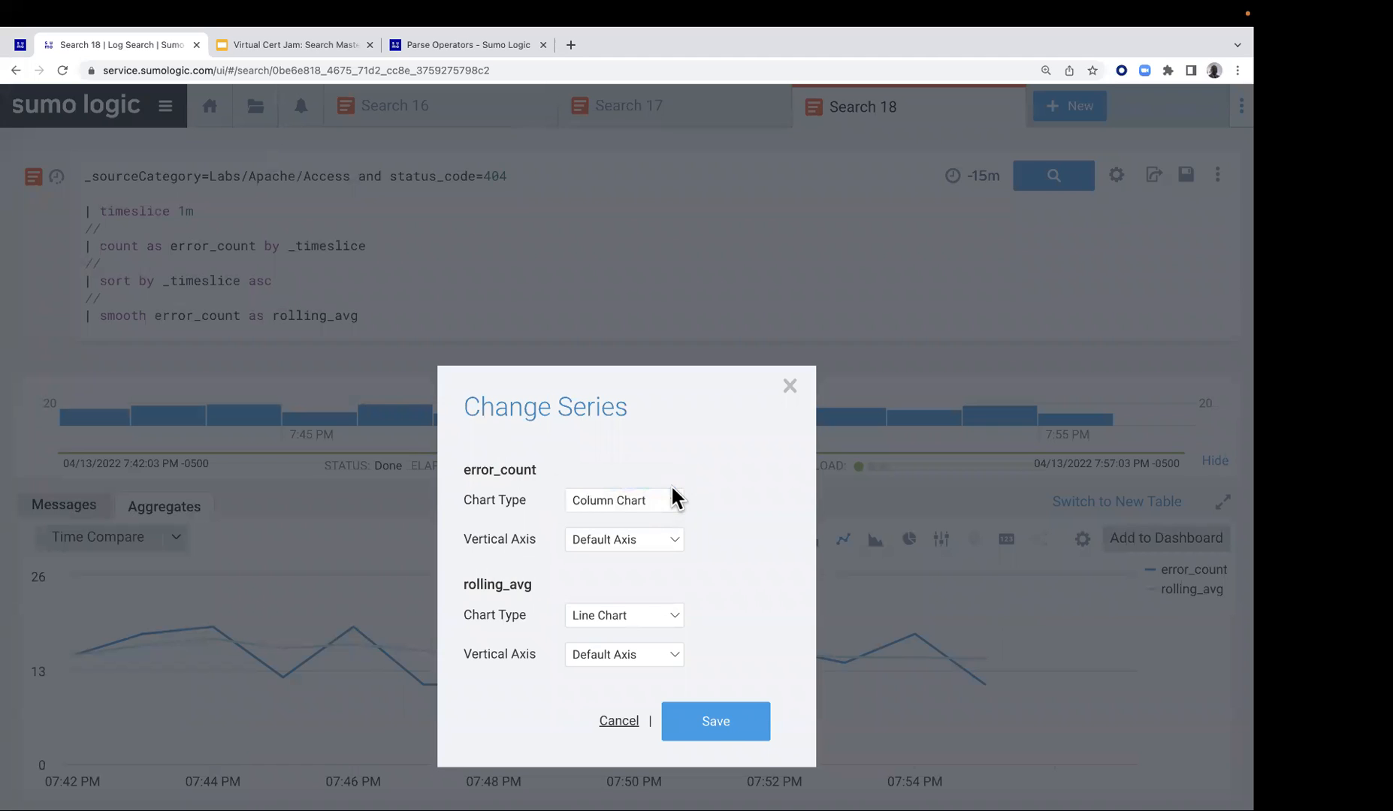
pyautogui.click(726, 733)
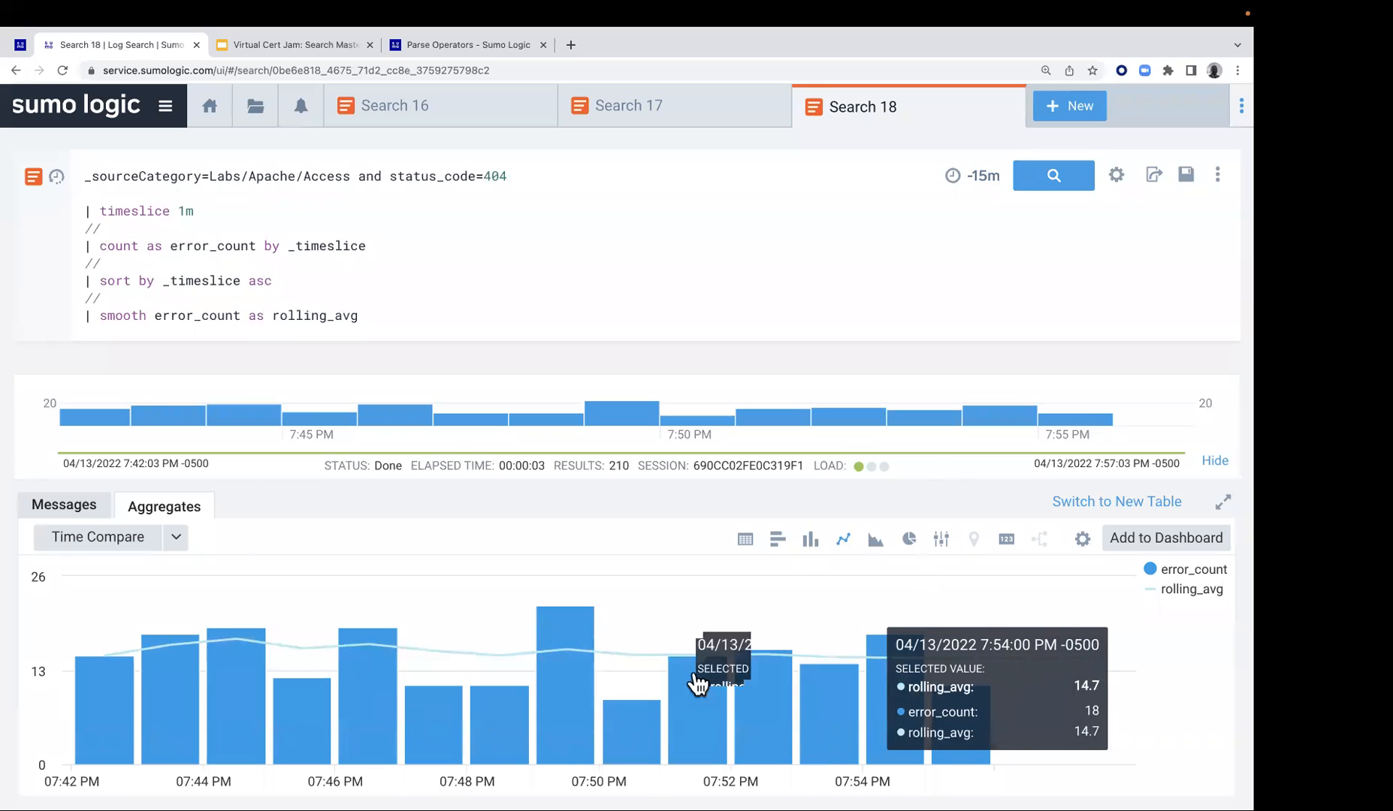
# Review the chart type and vertical axis settings of both chart series without changing them
pyautogui.click(1080, 542)
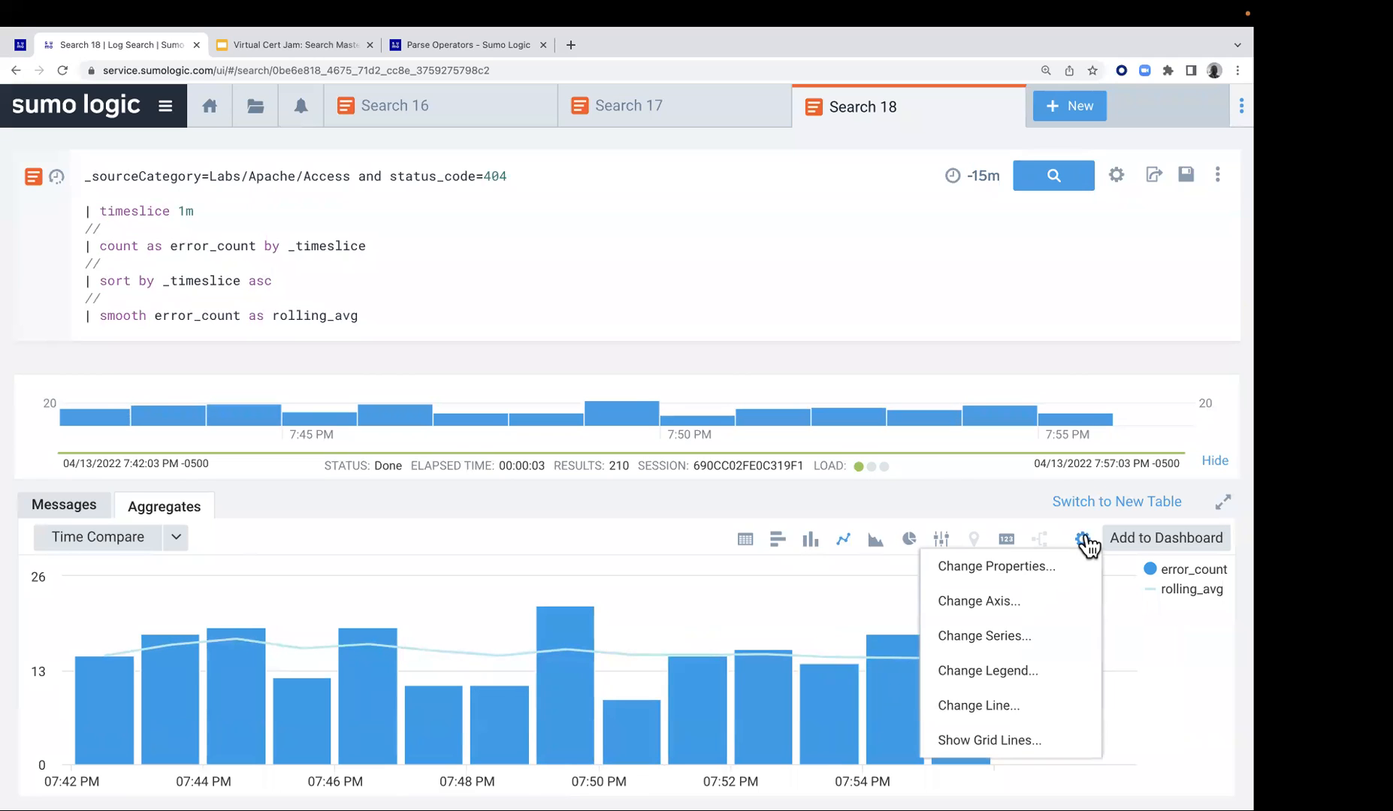
pyautogui.click(1003, 636)
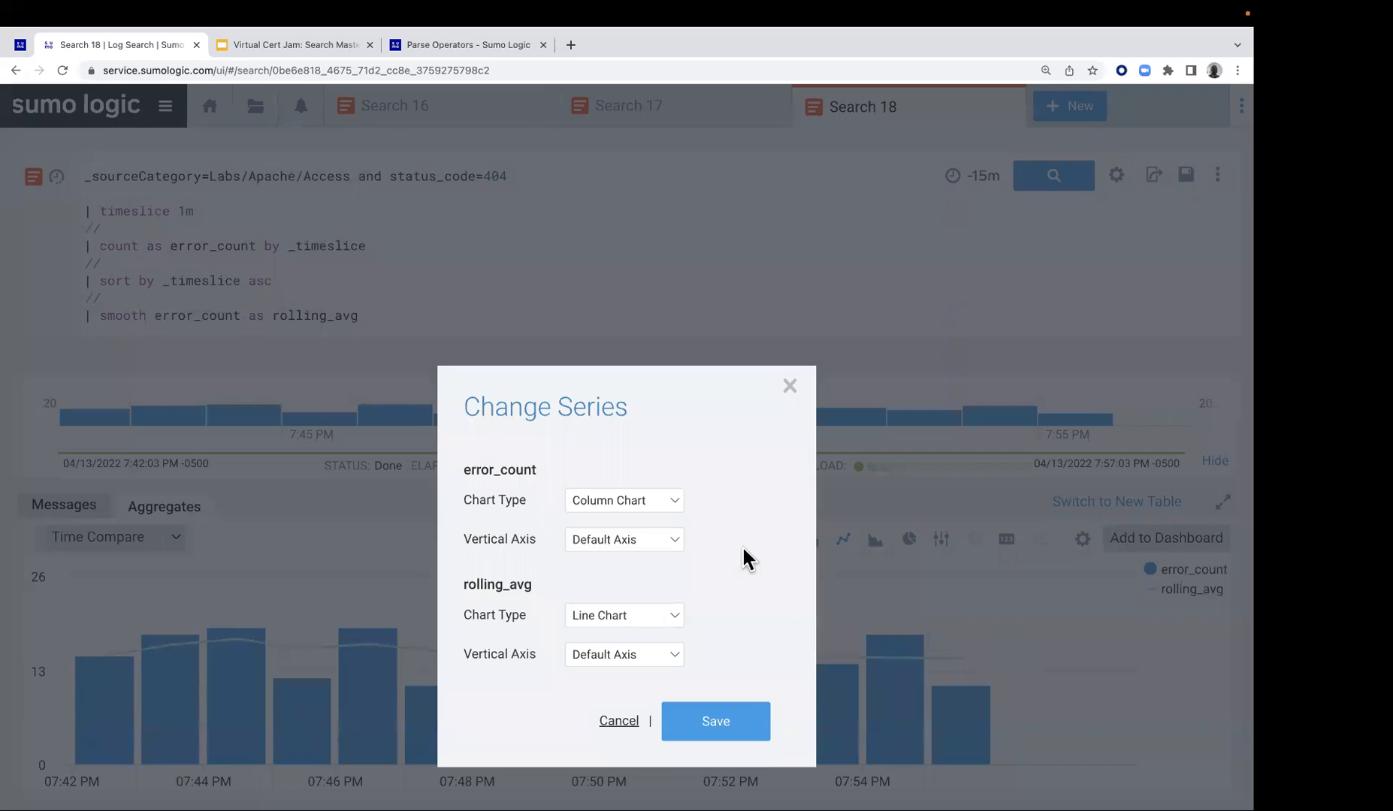
pyautogui.click(616, 721)
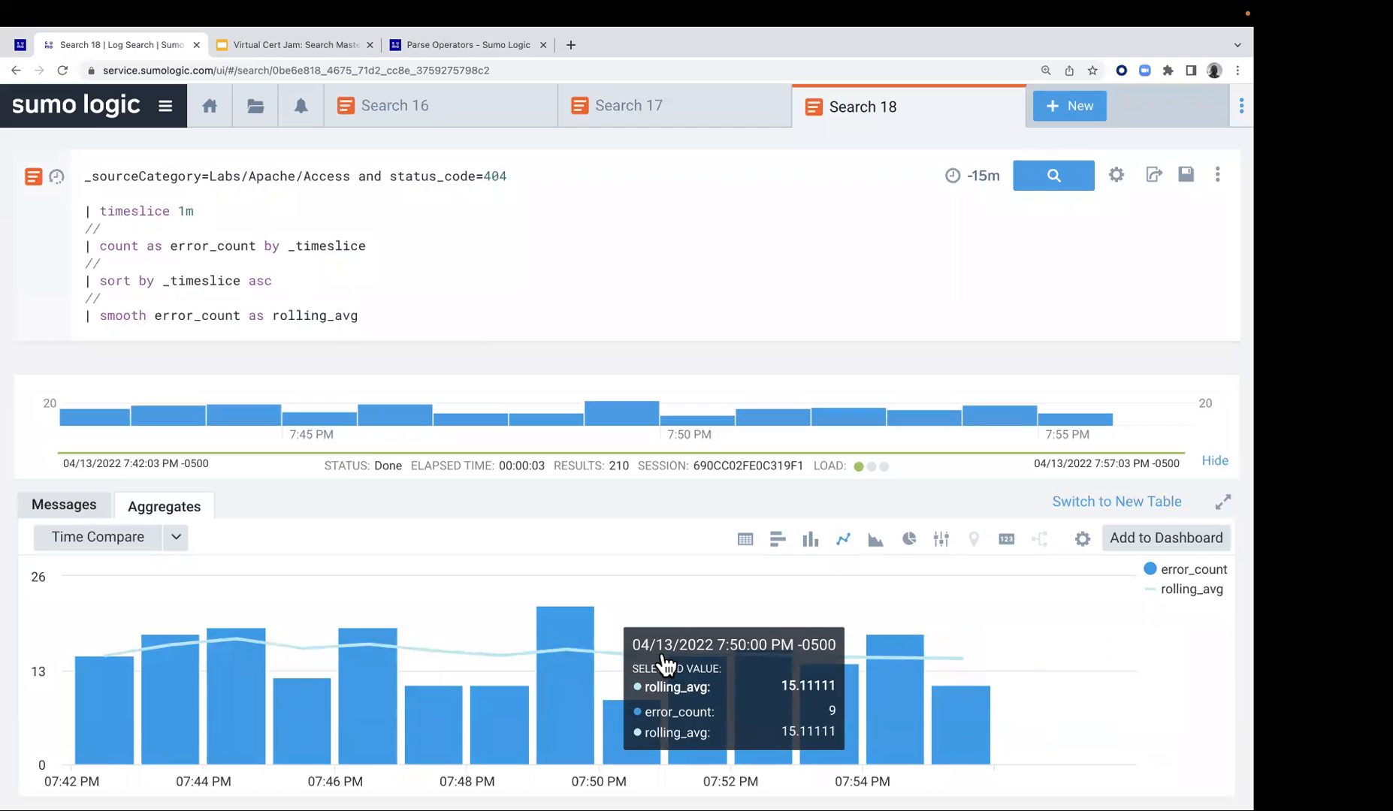
# Return to the Lab 7 page of the lab guide and advance to Lab 8 - Find the "needle in the haystack"
pyautogui.moveTo(577, 6)
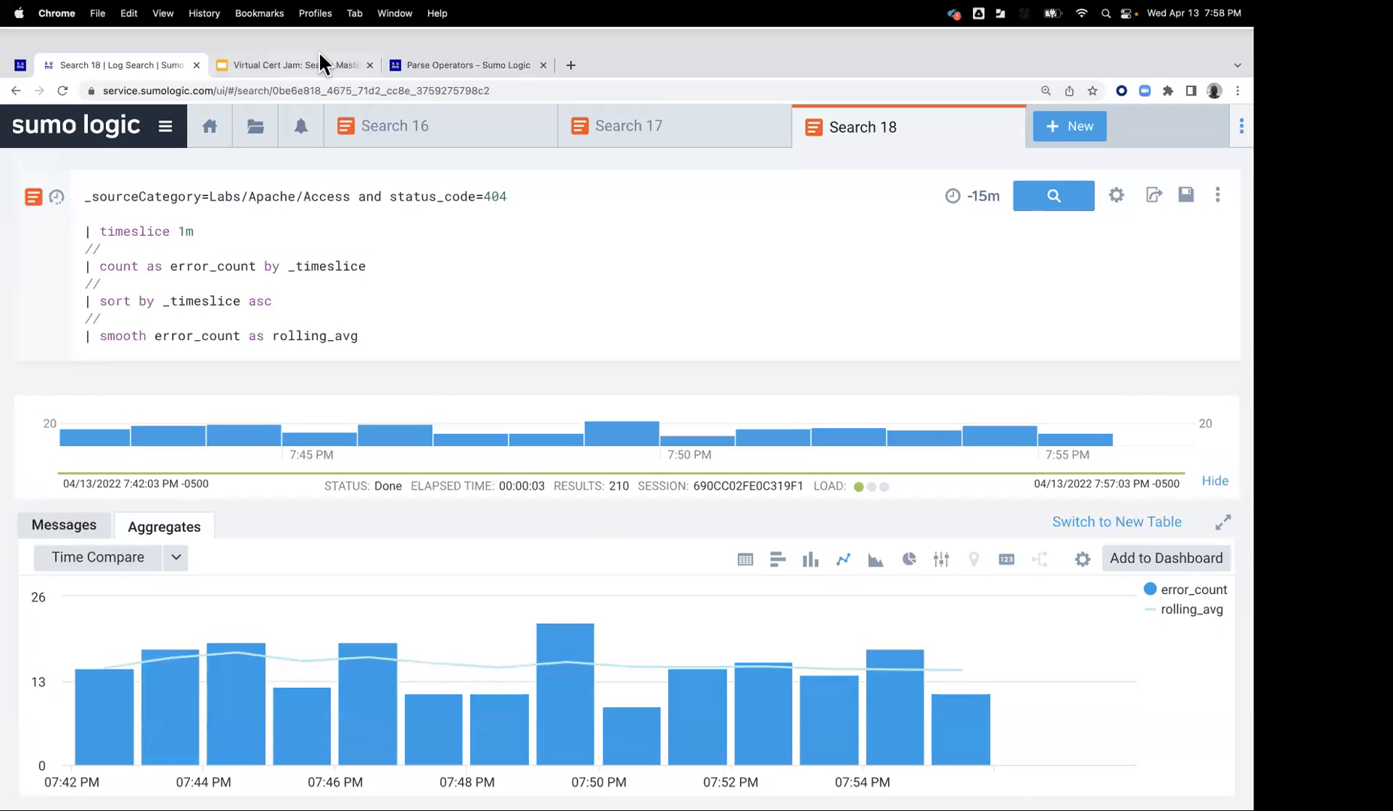
pyautogui.click(20, 65)
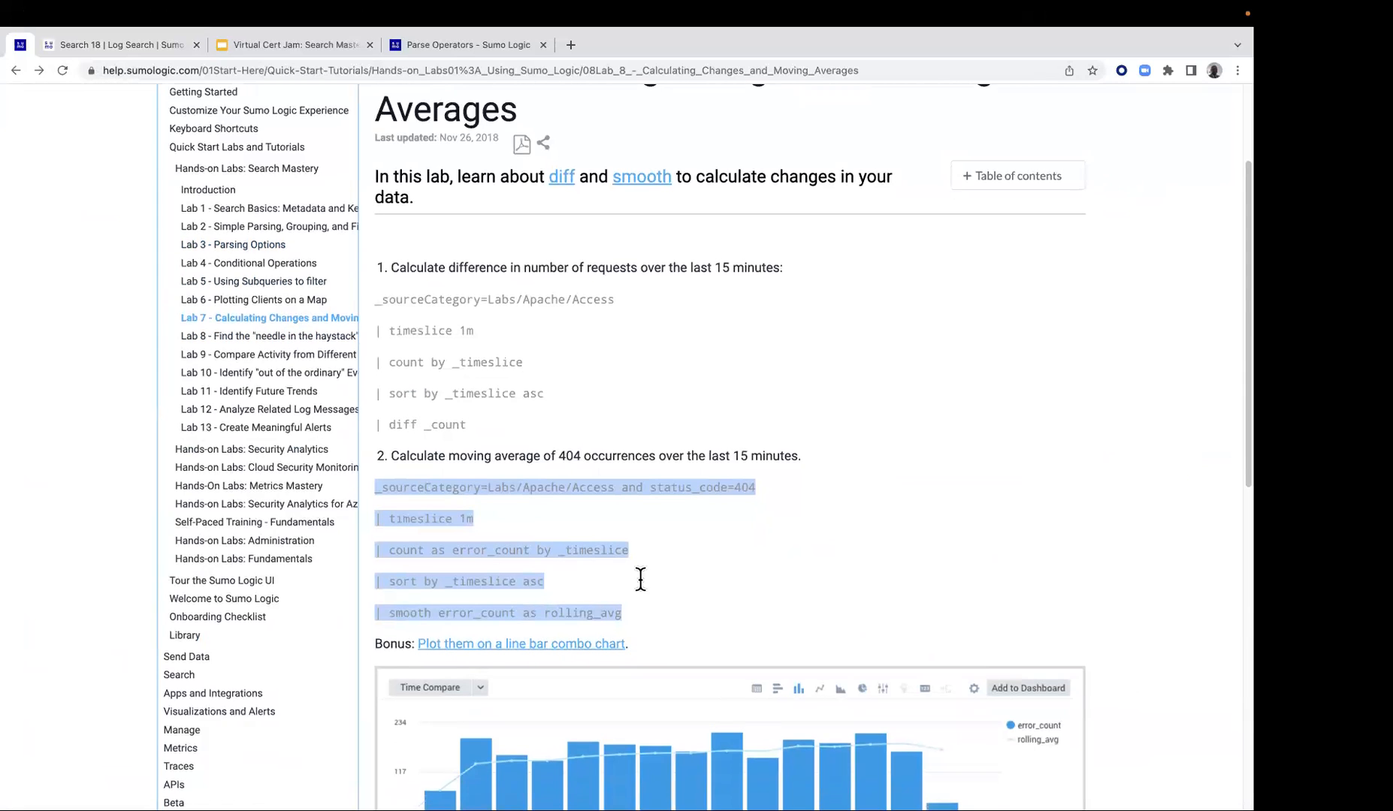
pyautogui.scroll(-5, 601, 569)
pyautogui.click(952, 514)
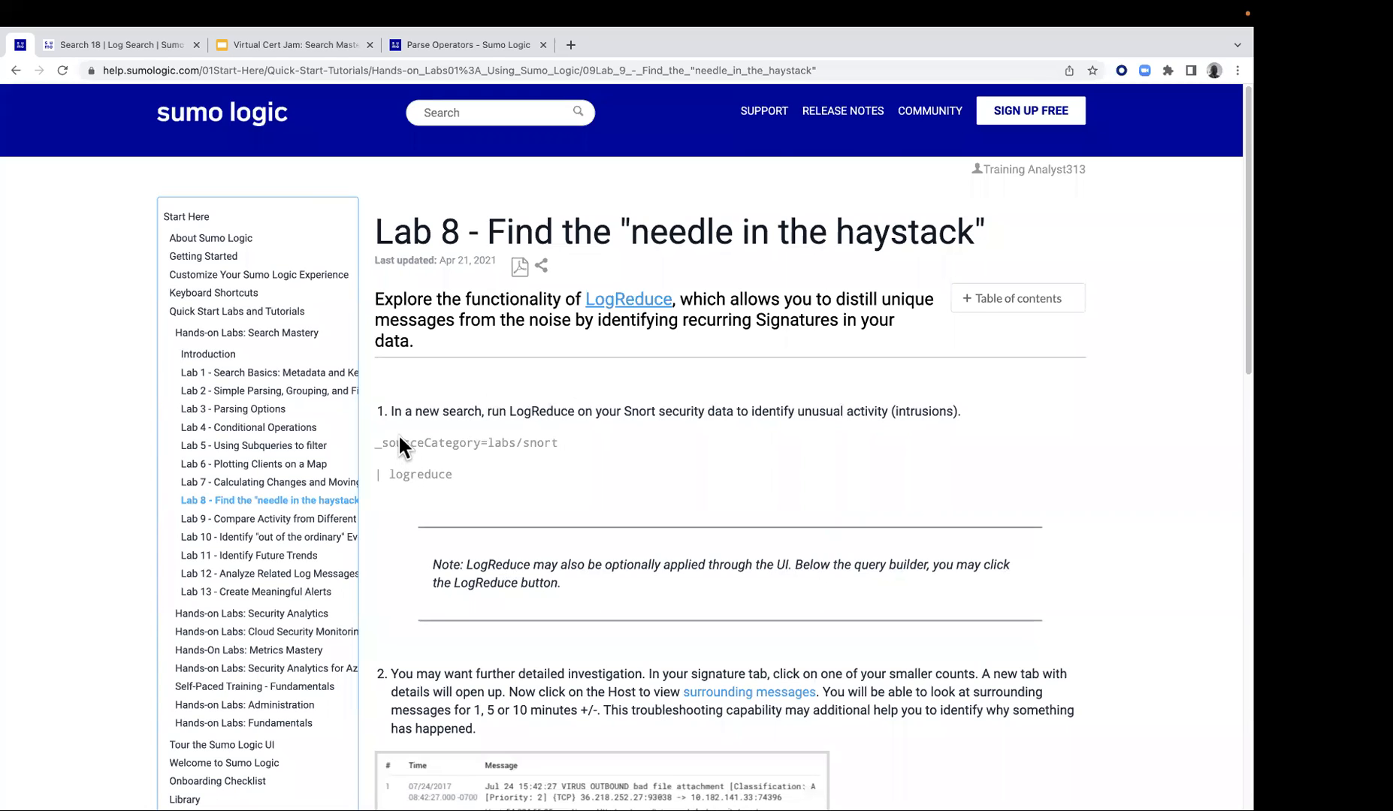
# Copy the _sourceCategory=labs/snort line from the Lab 8 guide and run it in a new log search
pyautogui.tripleClick(563, 443)
pyautogui.press('super+c')
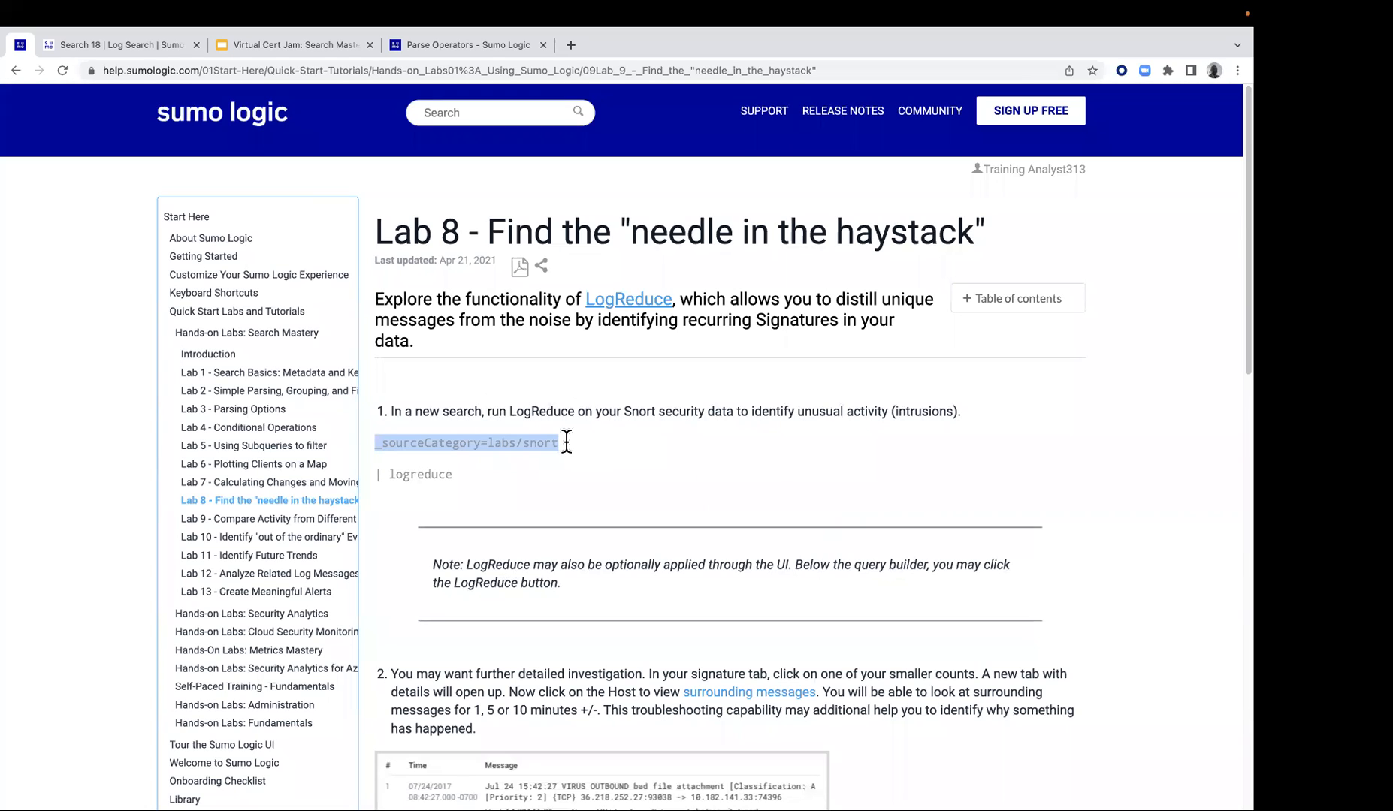
pyautogui.click(140, 32)
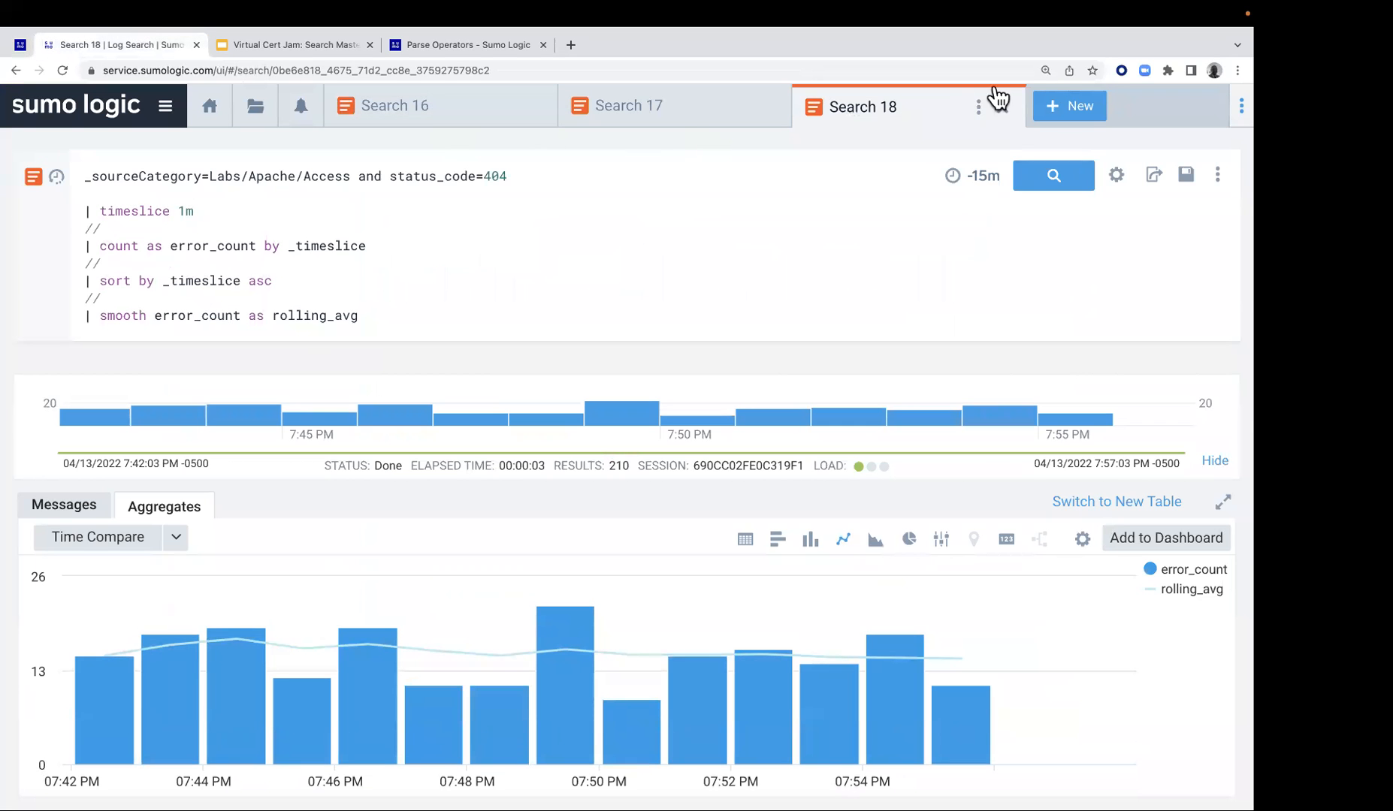
pyautogui.click(1063, 104)
pyautogui.click(1070, 149)
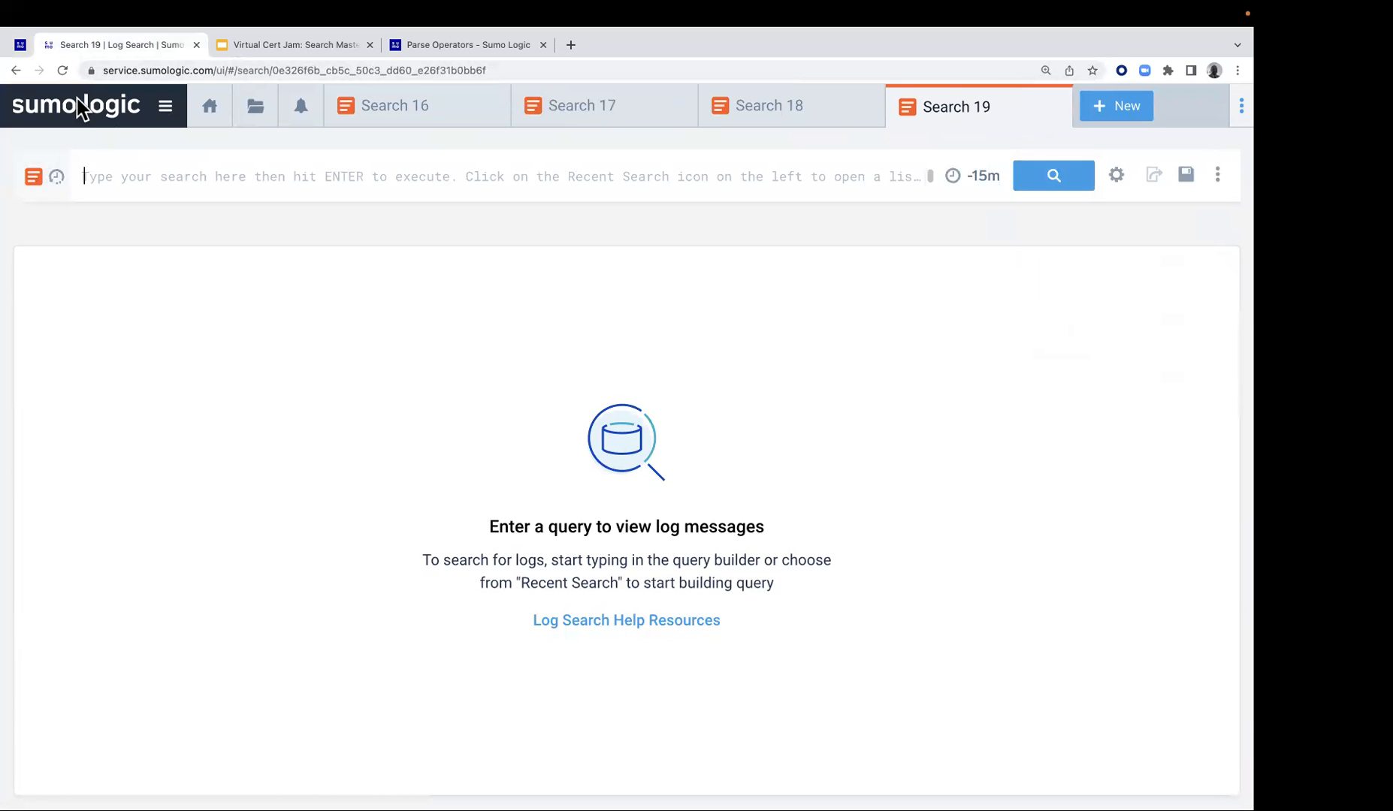
pyautogui.click(220, 166)
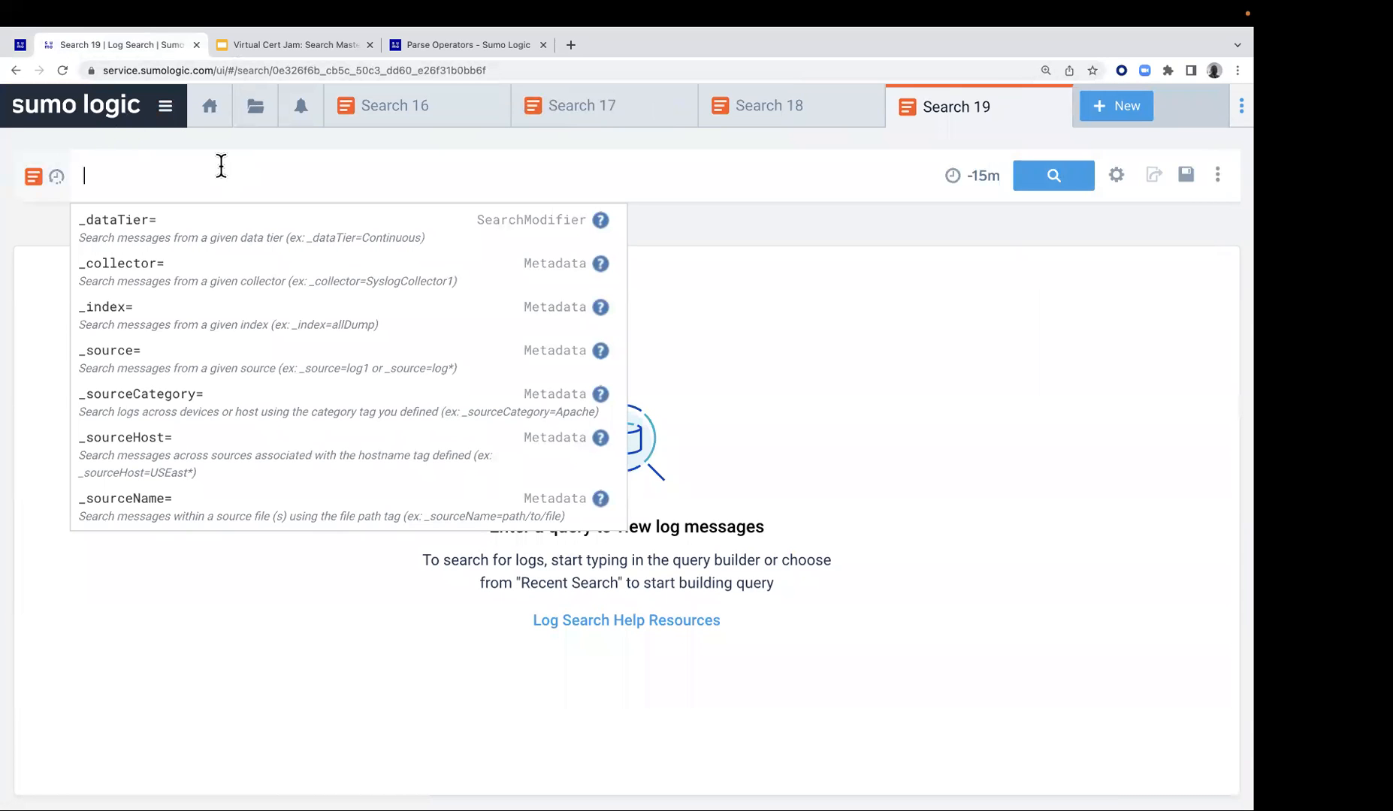
pyautogui.press('super+v')
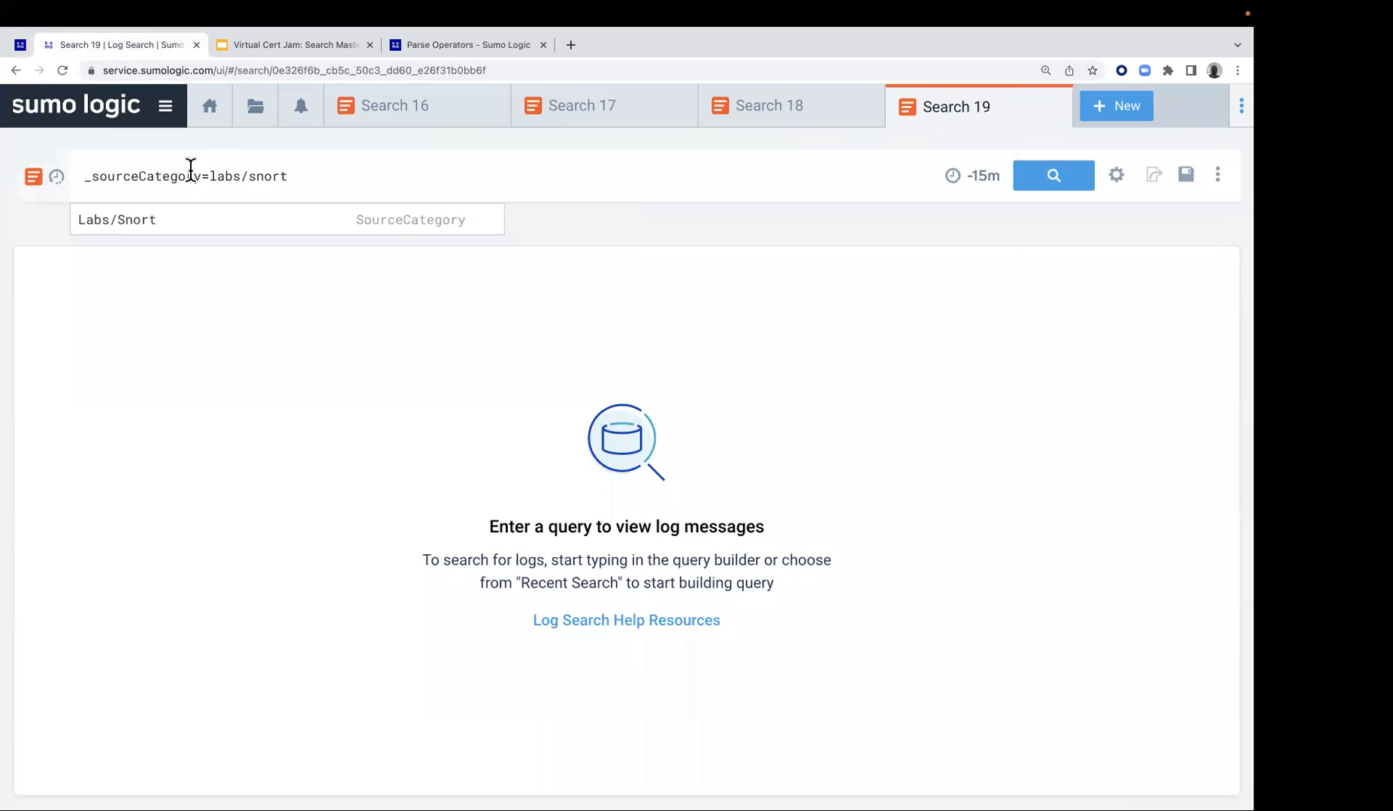
pyautogui.click(1045, 179)
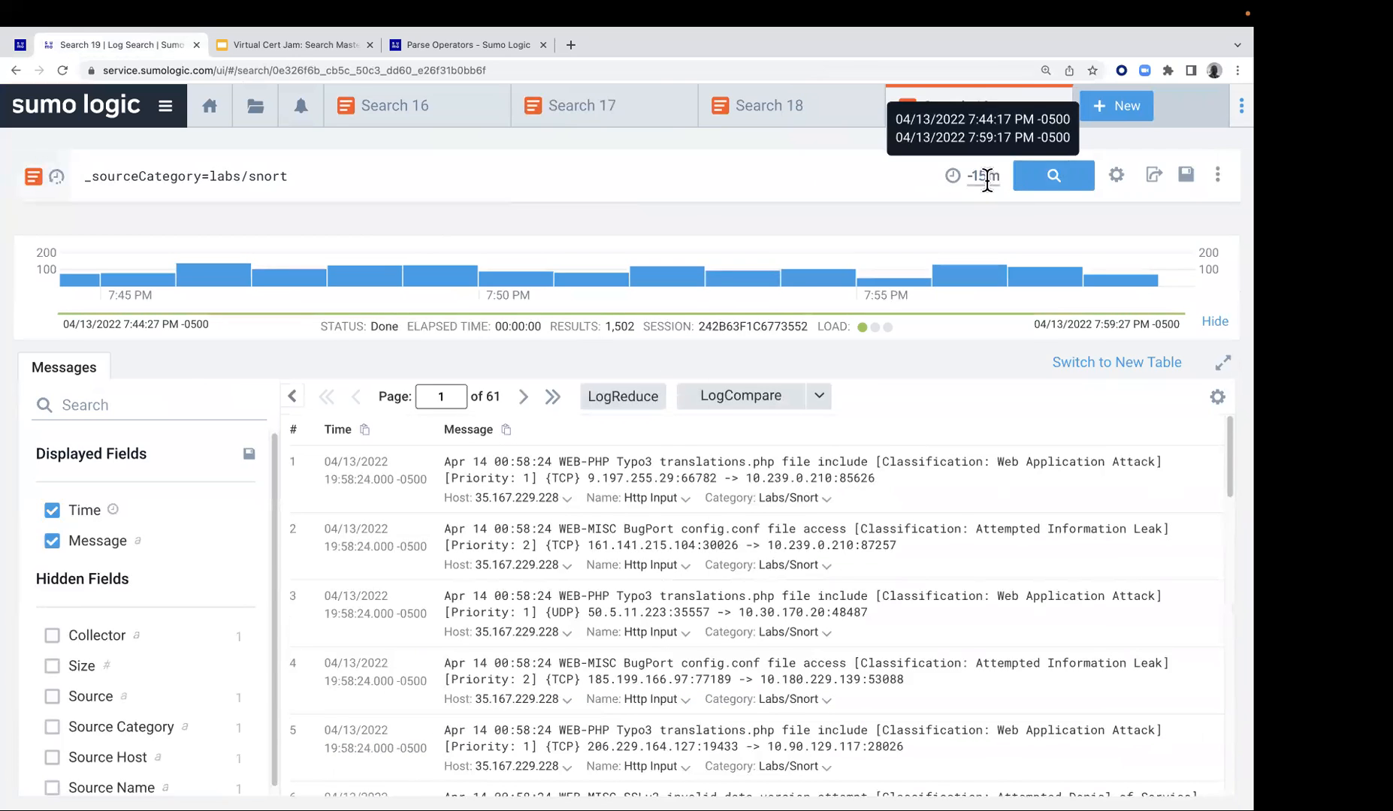
# Set the Snort search's time range to -60m and rerun the search
pyautogui.click(991, 185)
pyautogui.click(830, 296)
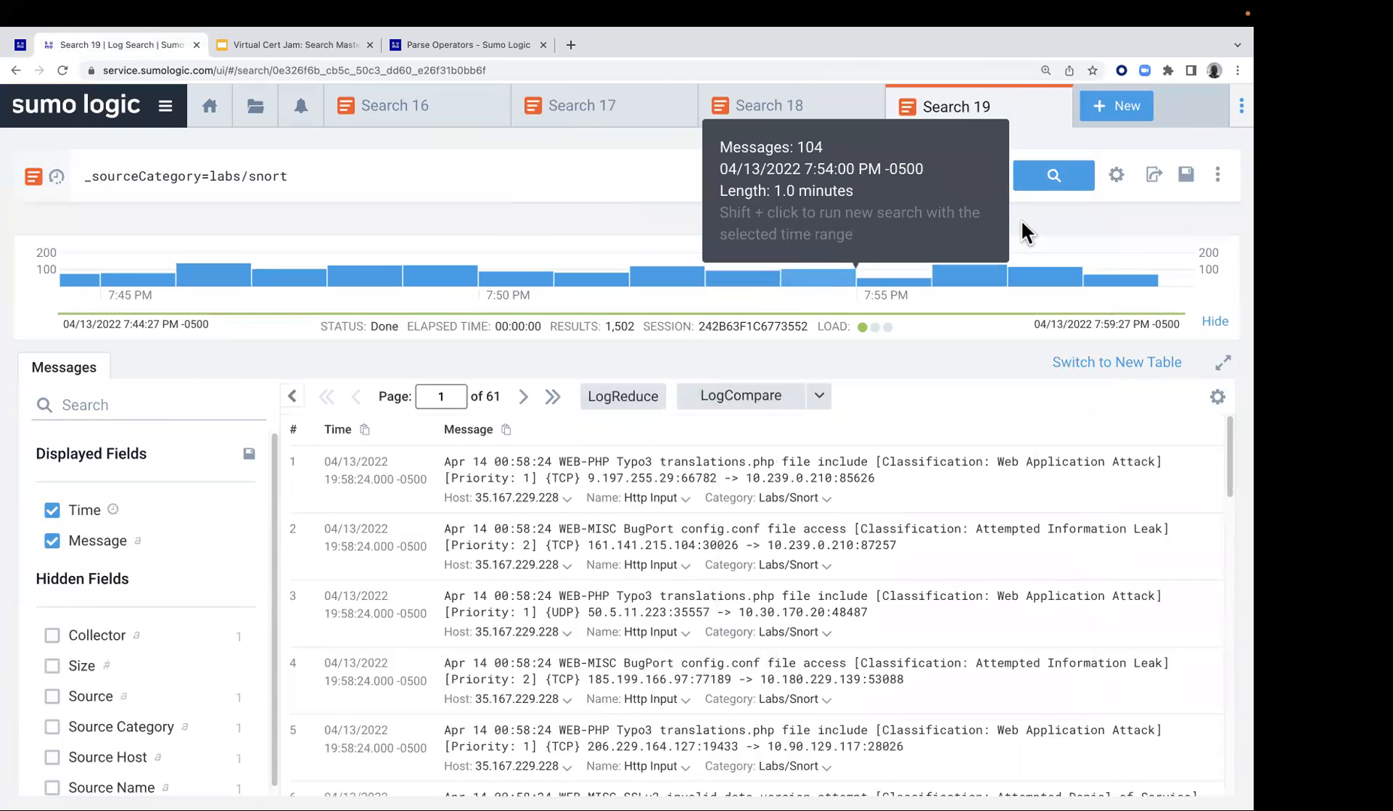
pyautogui.click(1062, 180)
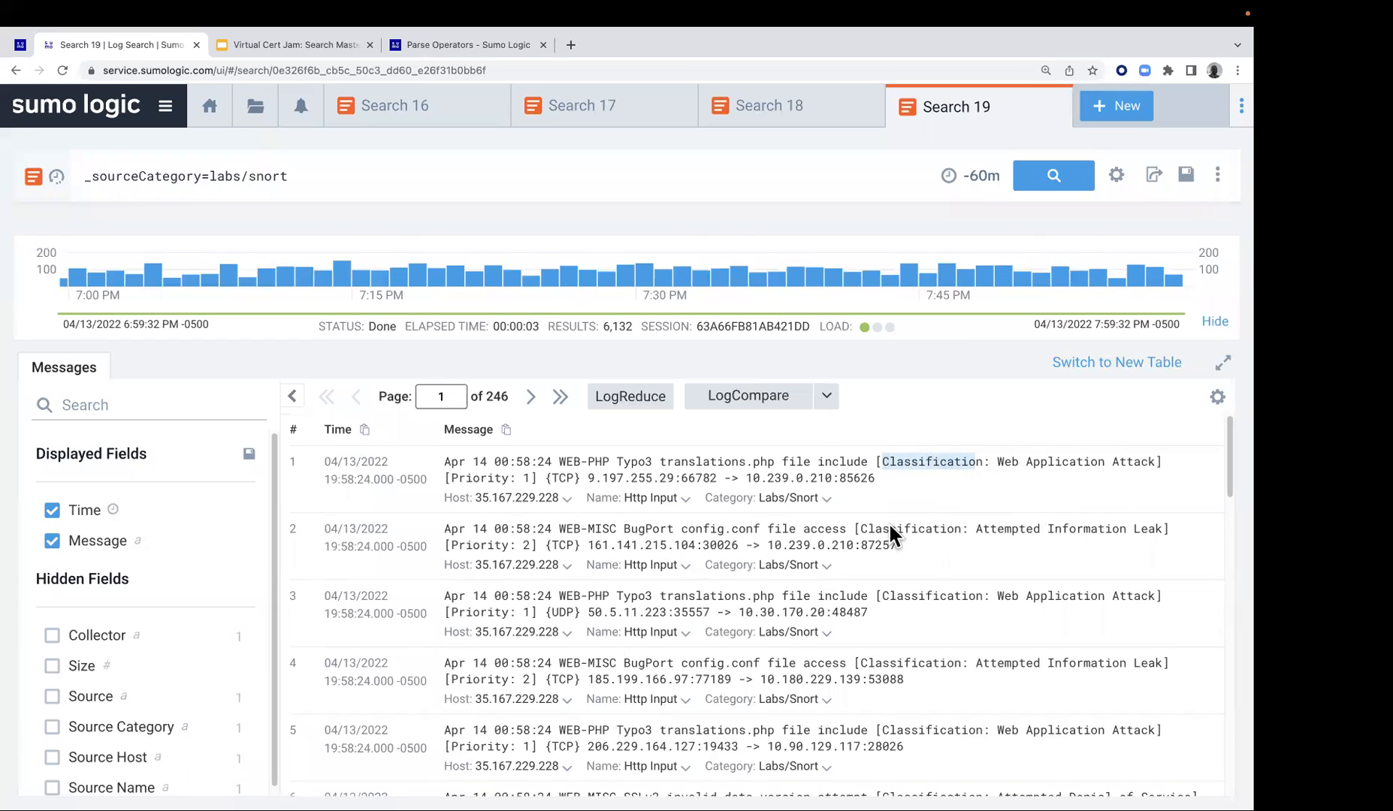
# Run LogReduce on the Snort search results to group the messages into signatures
pyautogui.moveTo(995, 531); pyautogui.dragTo(1027, 538)
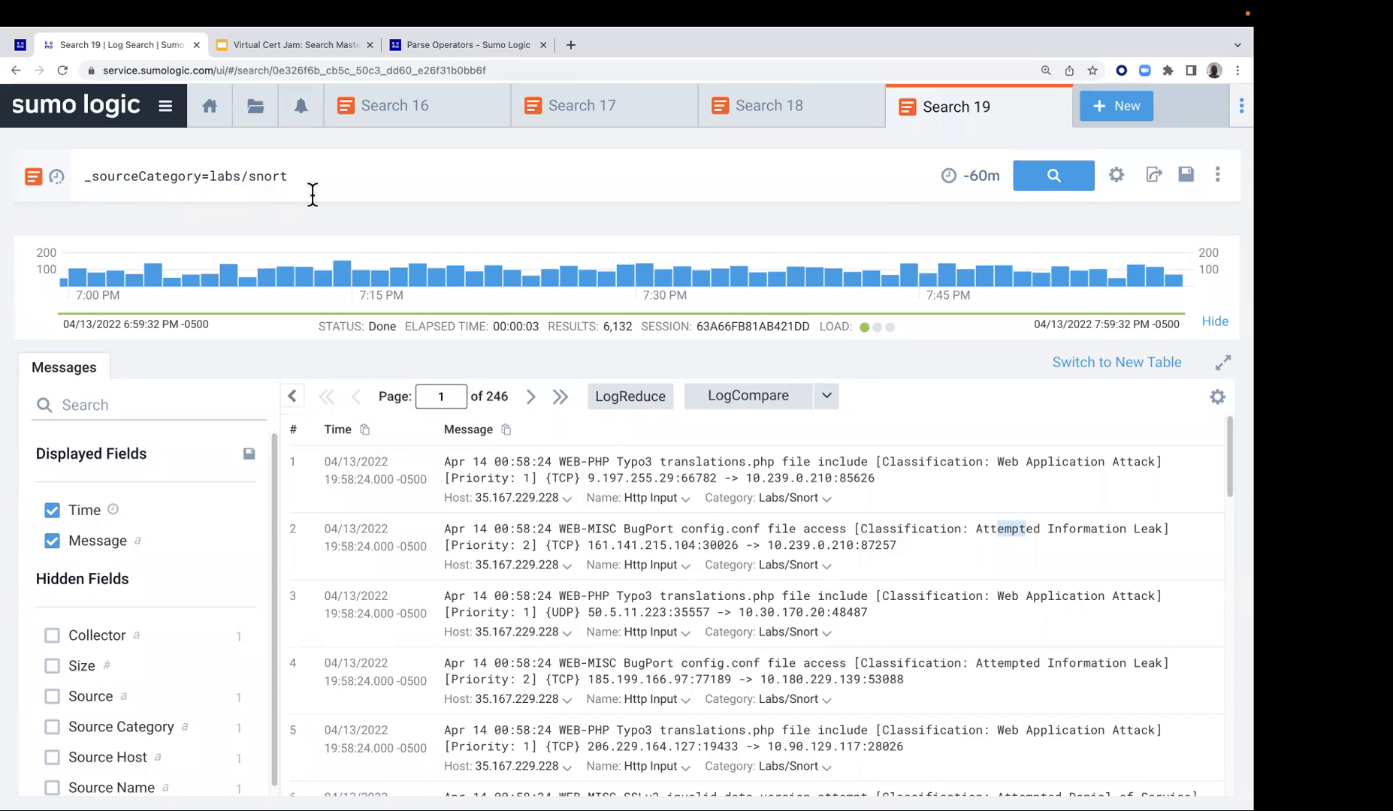
pyautogui.click(628, 398)
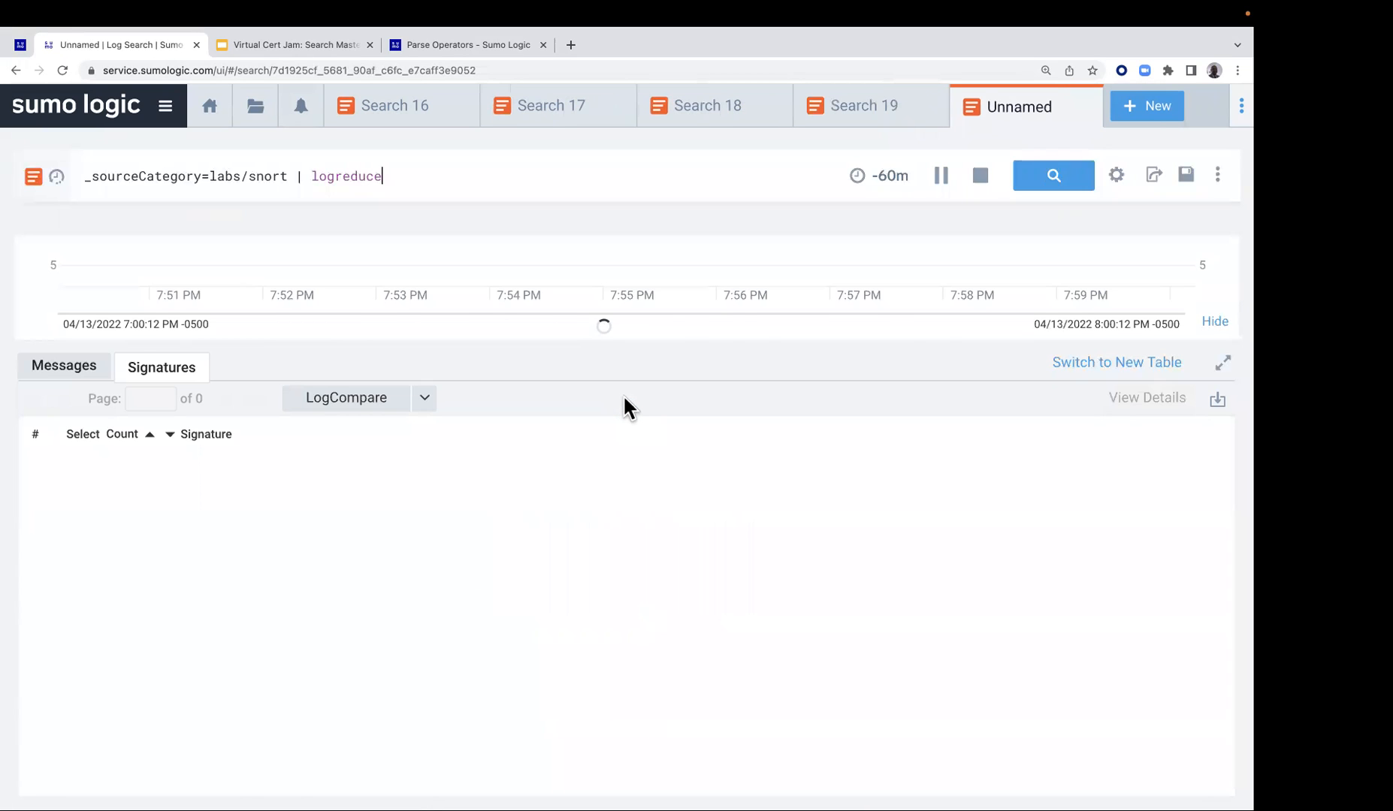
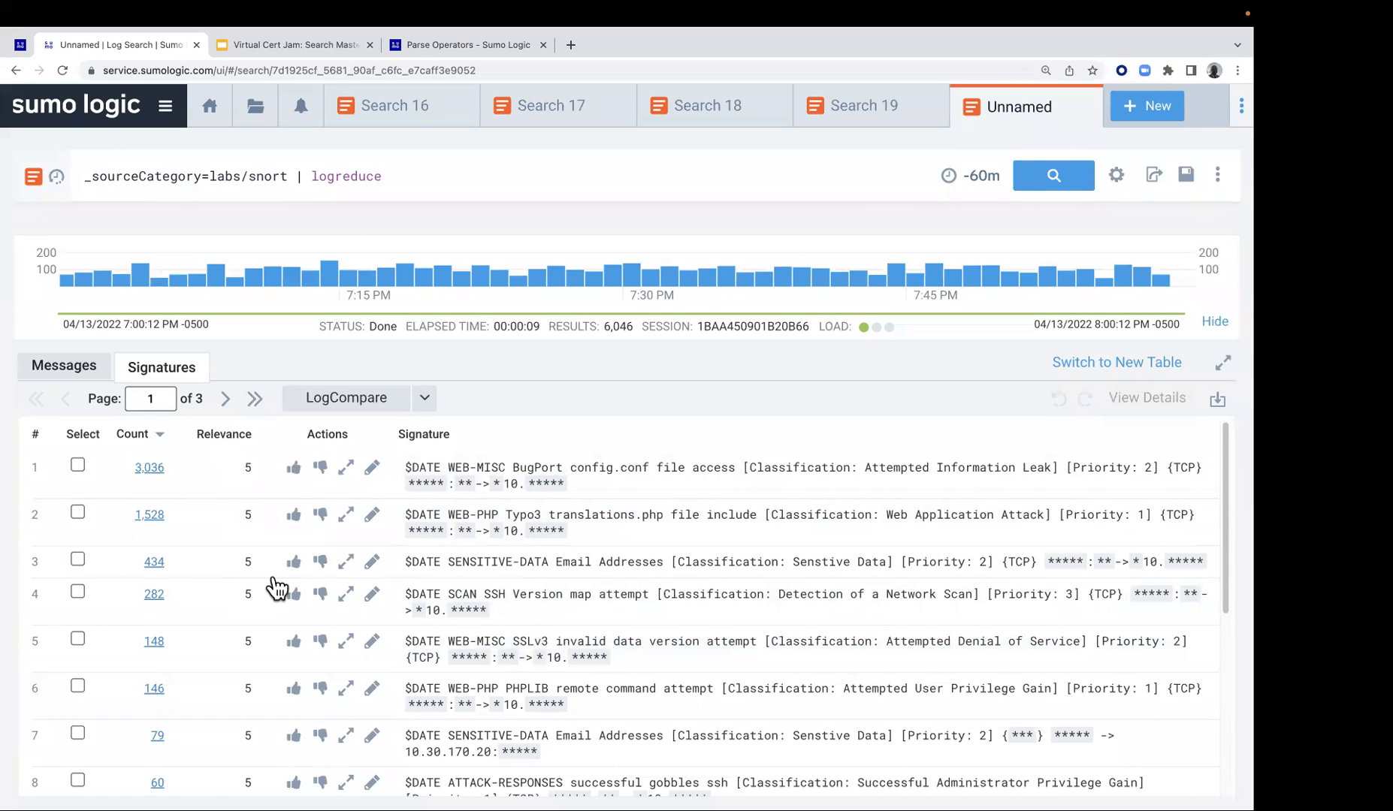
# Demote the WEB-MISC BugPort config.conf file access signature in the LogReduce results
pyautogui.click(320, 467)
pyautogui.click(427, 467)
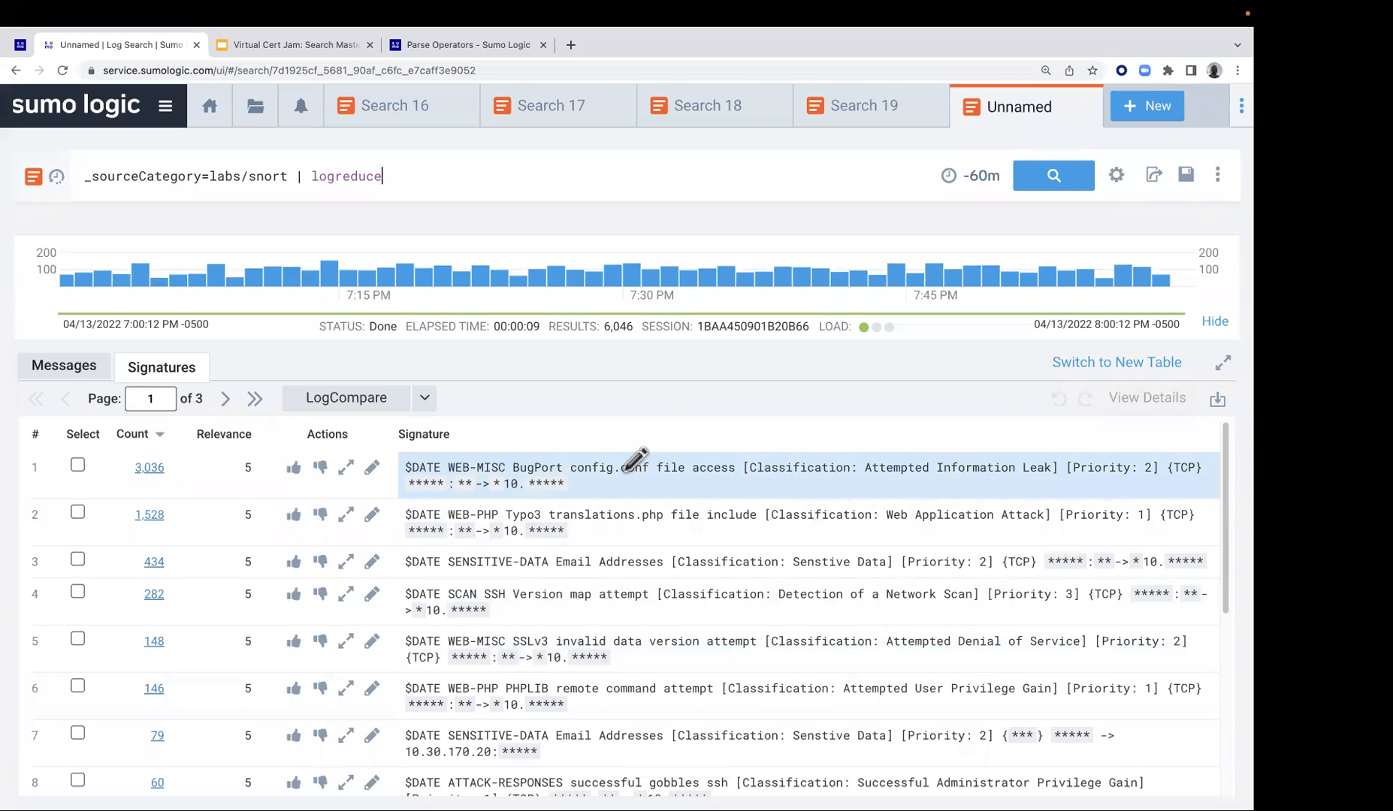
pyautogui.click(321, 467)
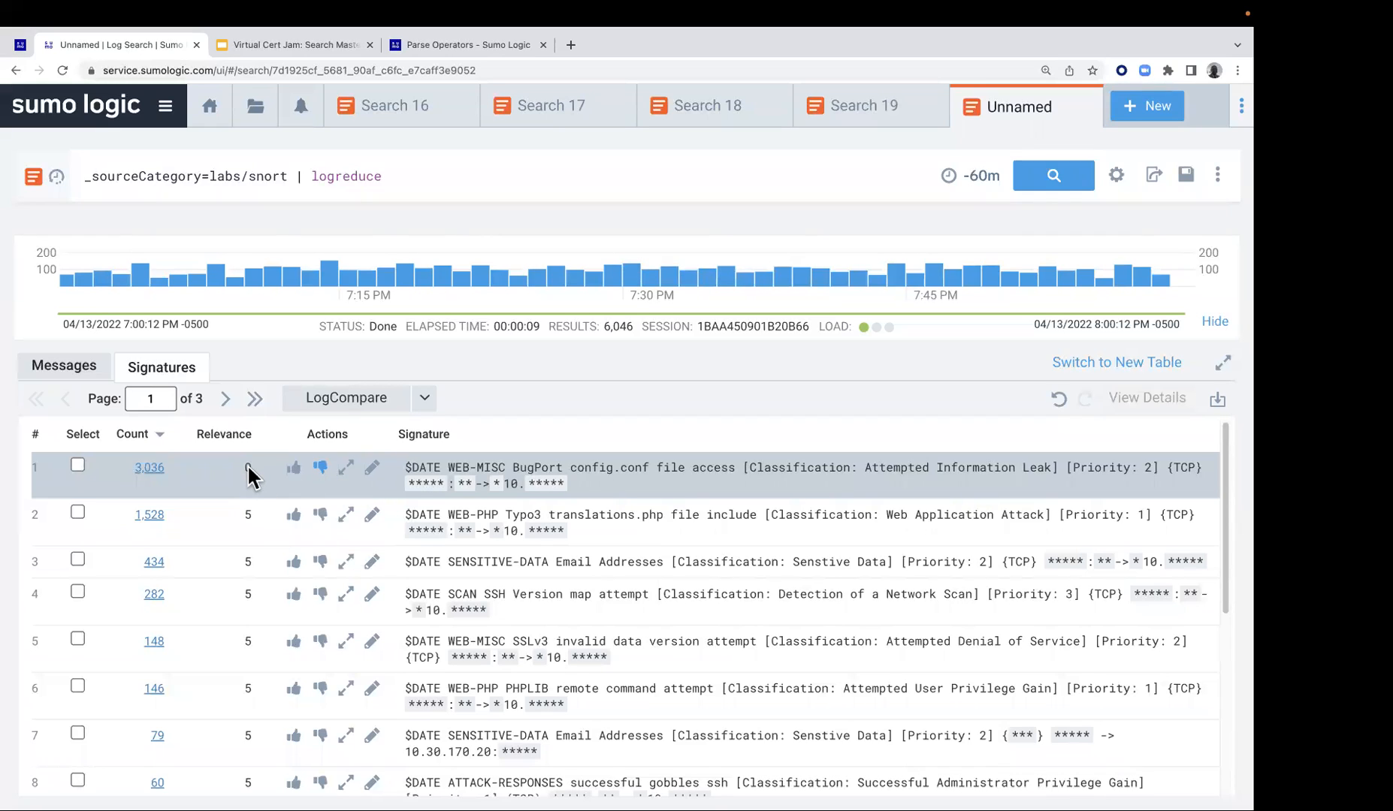
# Try promoting the ATTACK-RESPONSES gobbles ssh signature and undo it, and open the third signature's editor and cancel without changes
pyautogui.scroll(-1, 283, 535)
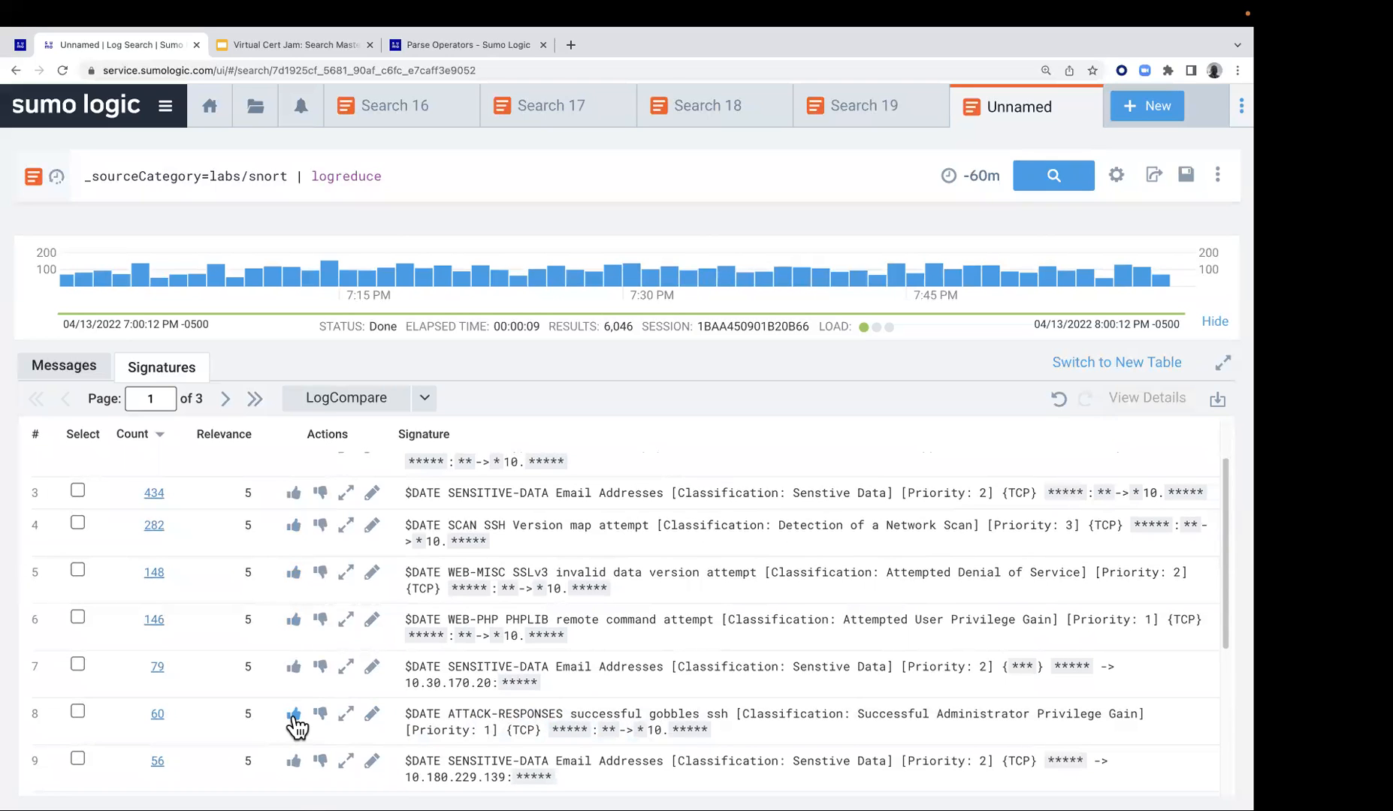
pyautogui.click(293, 715)
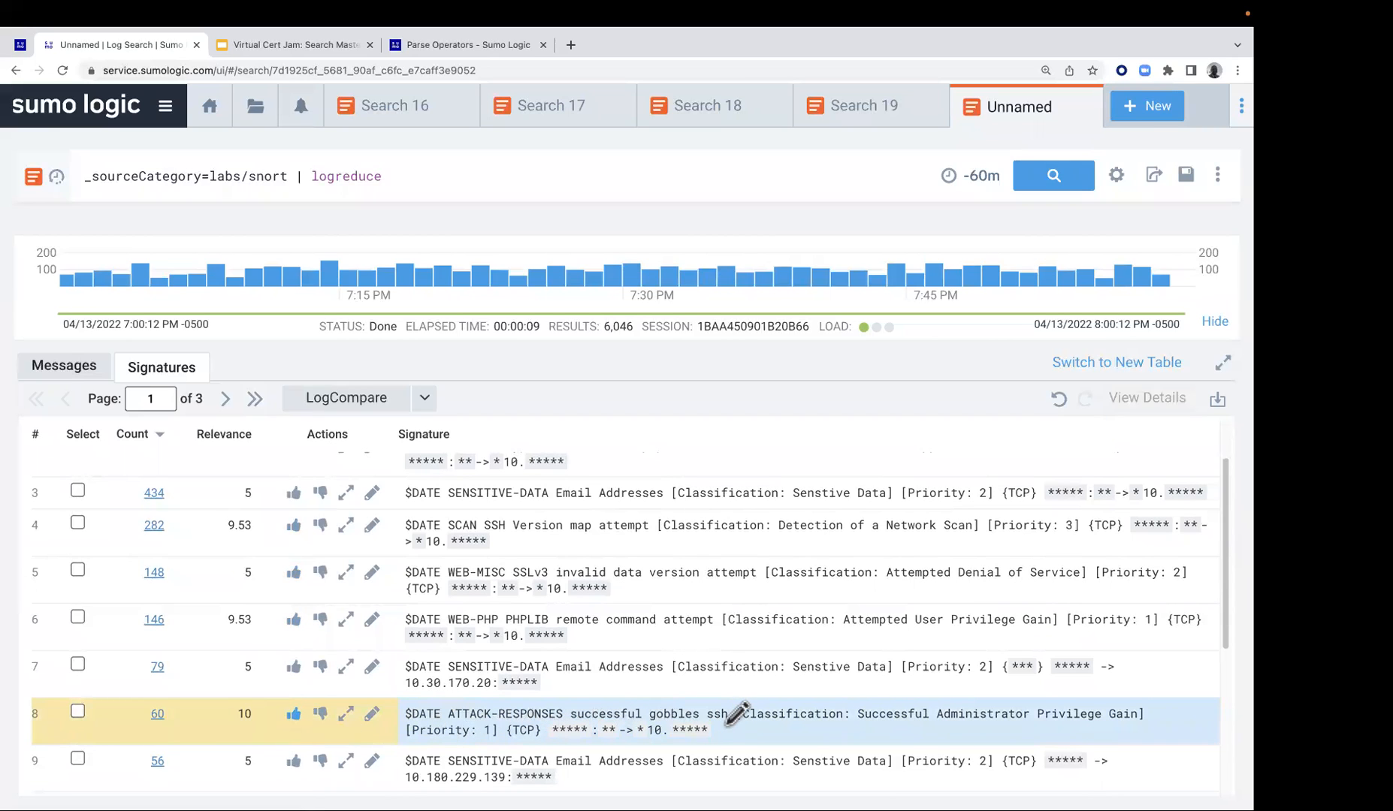
pyautogui.click(294, 715)
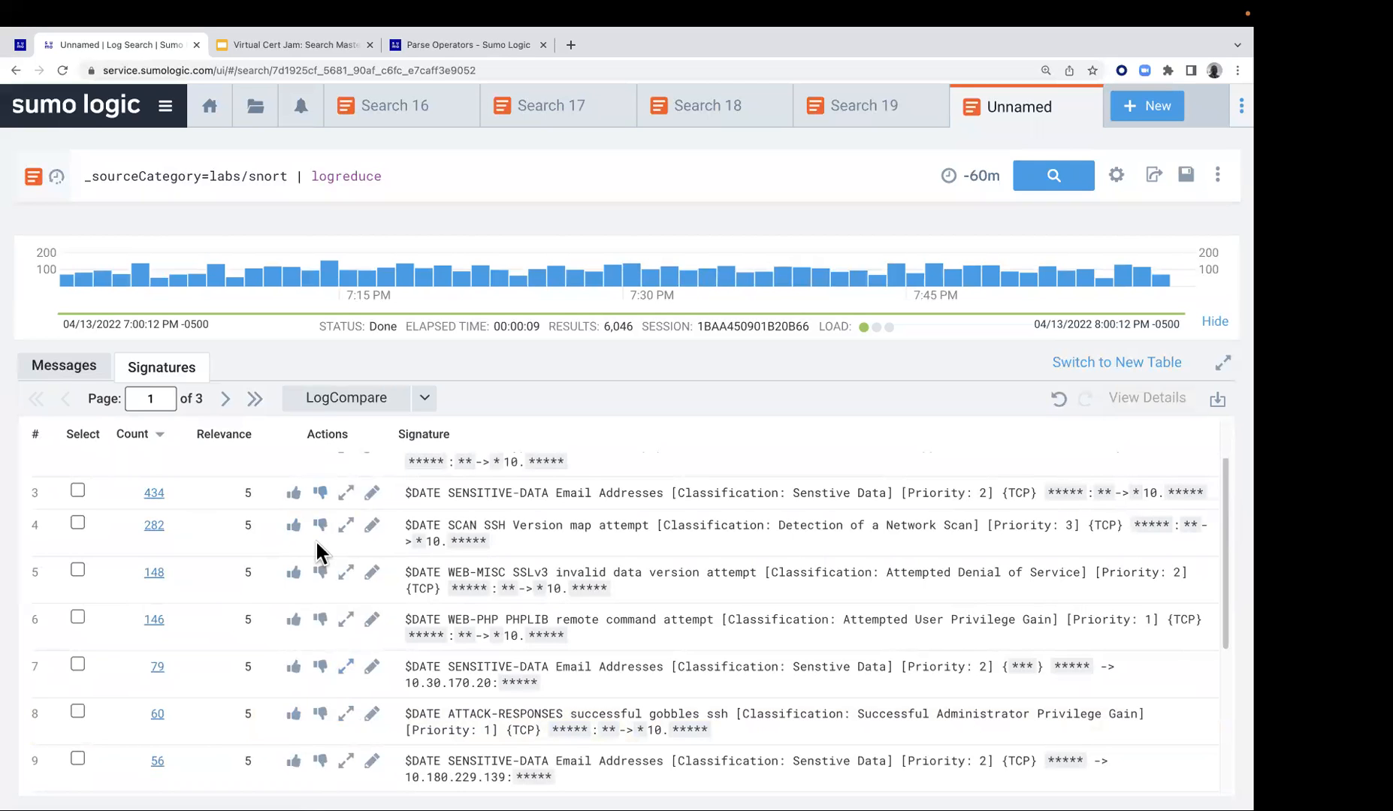
pyautogui.click(373, 495)
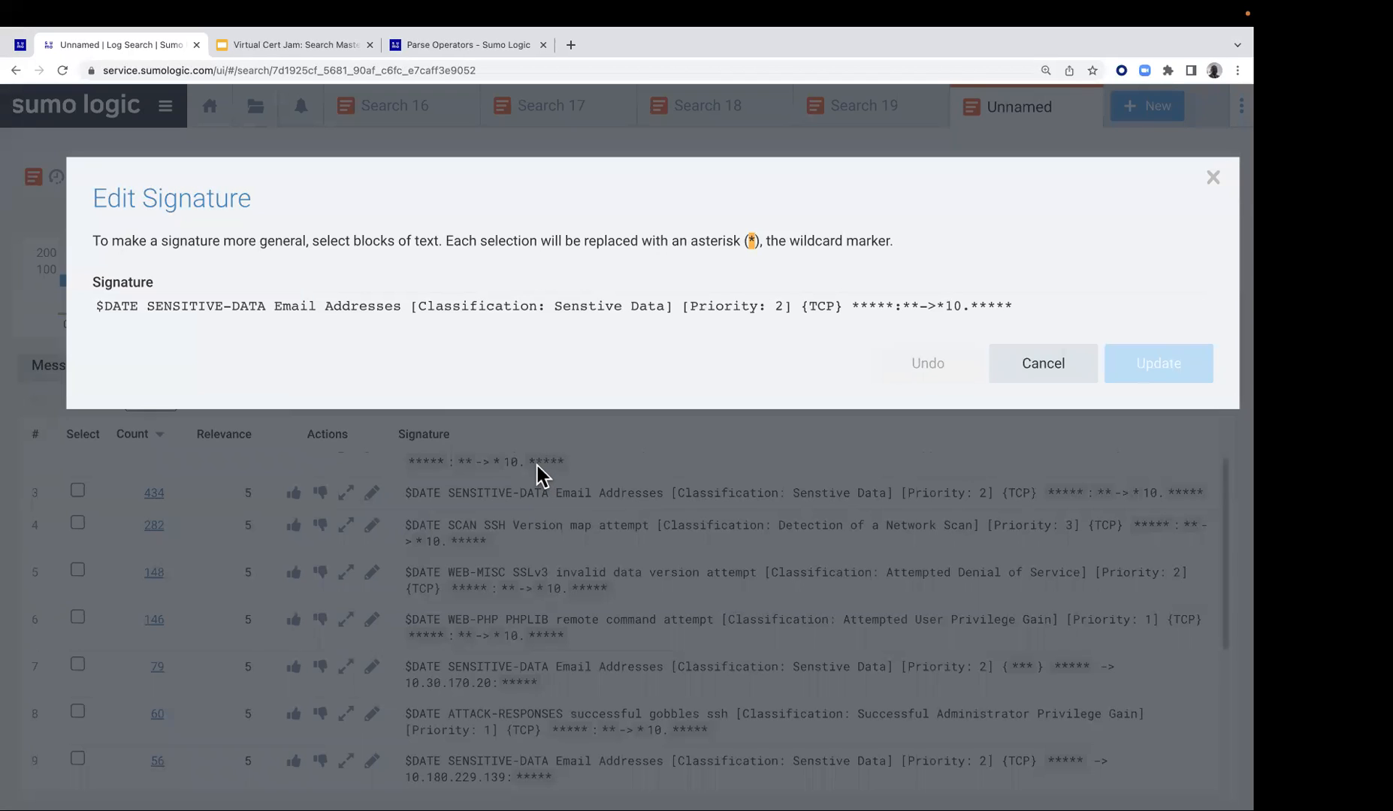
pyautogui.click(1043, 364)
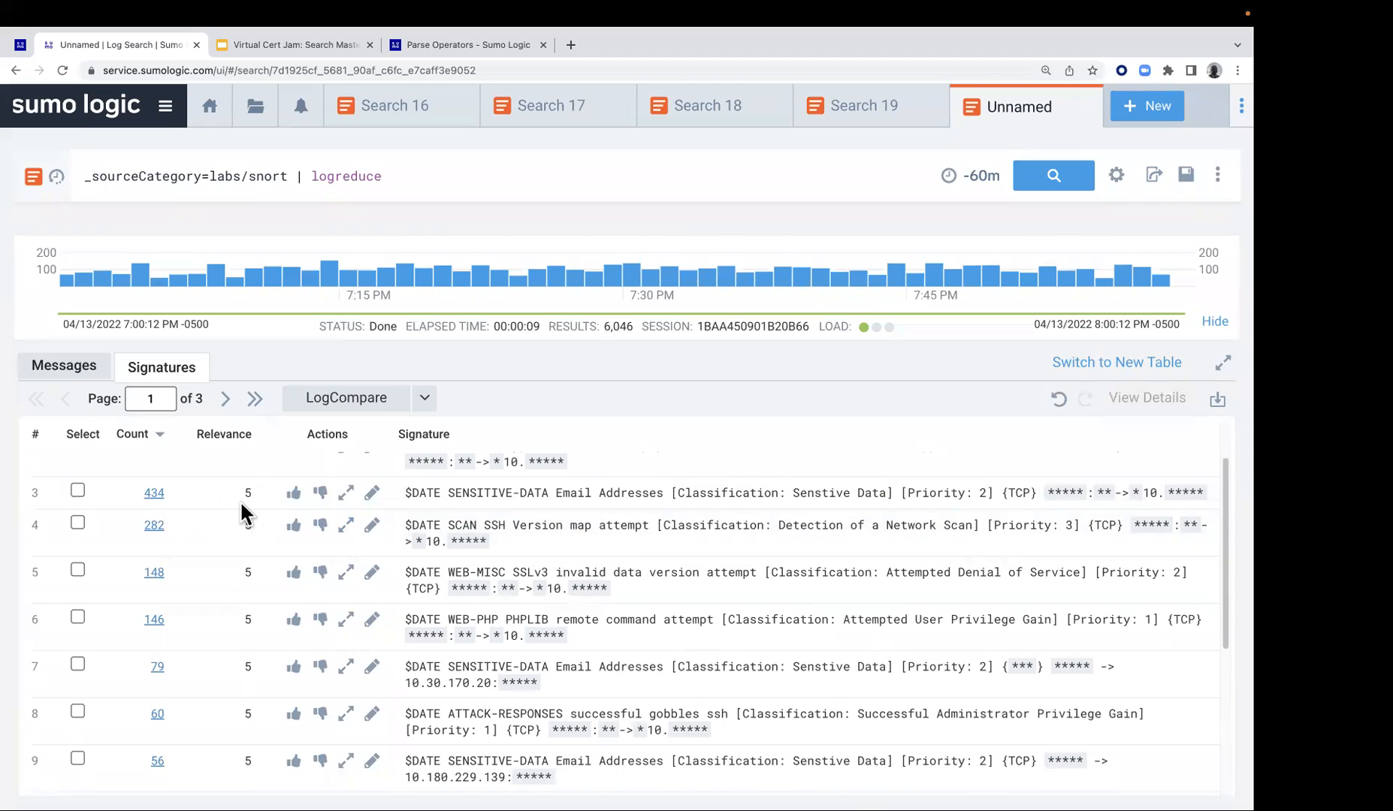
# Open the messages behind the third signature, SENSITIVE-DATA Email Addresses, and check the Surrounding Messages options for the first message's host, name and category
pyautogui.click(156, 495)
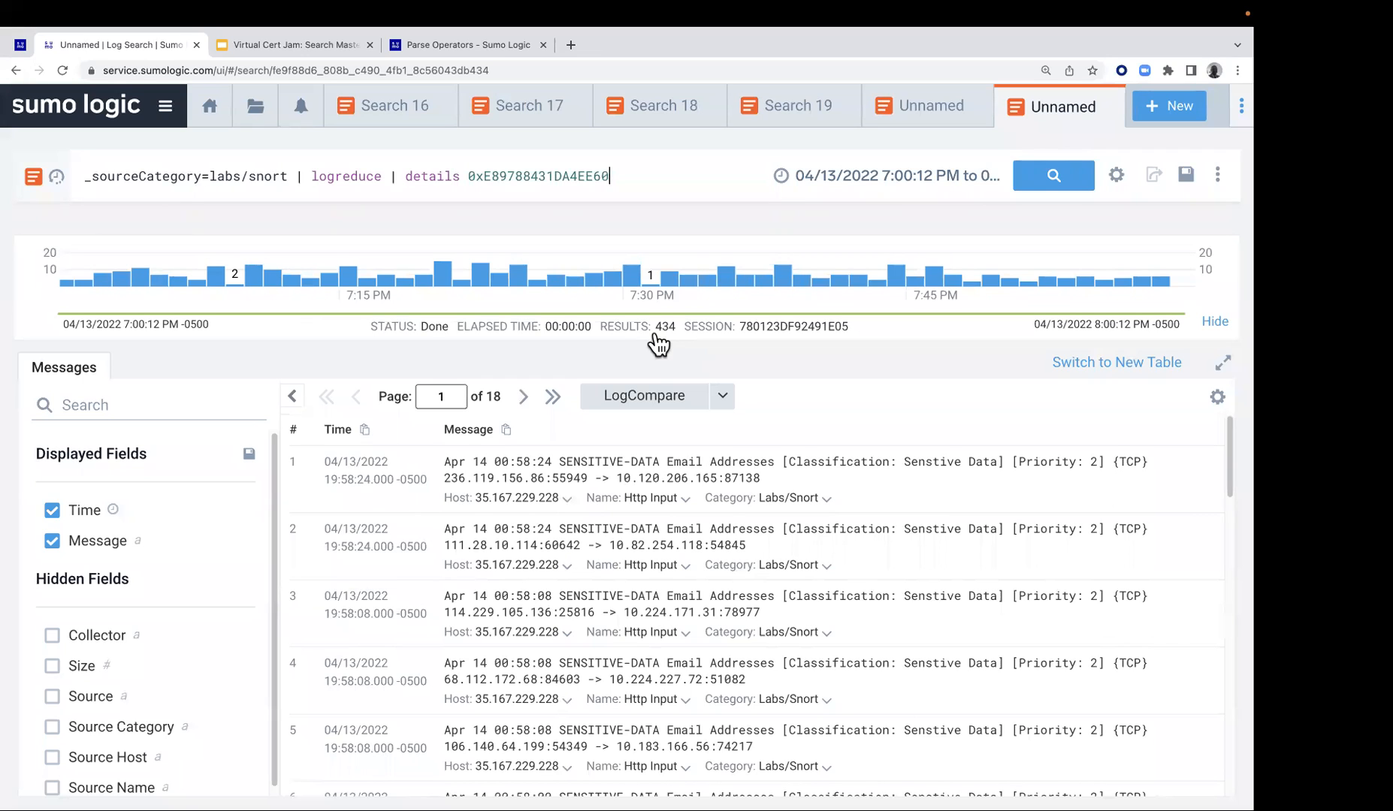
pyautogui.click(567, 502)
pyautogui.moveTo(583, 534)
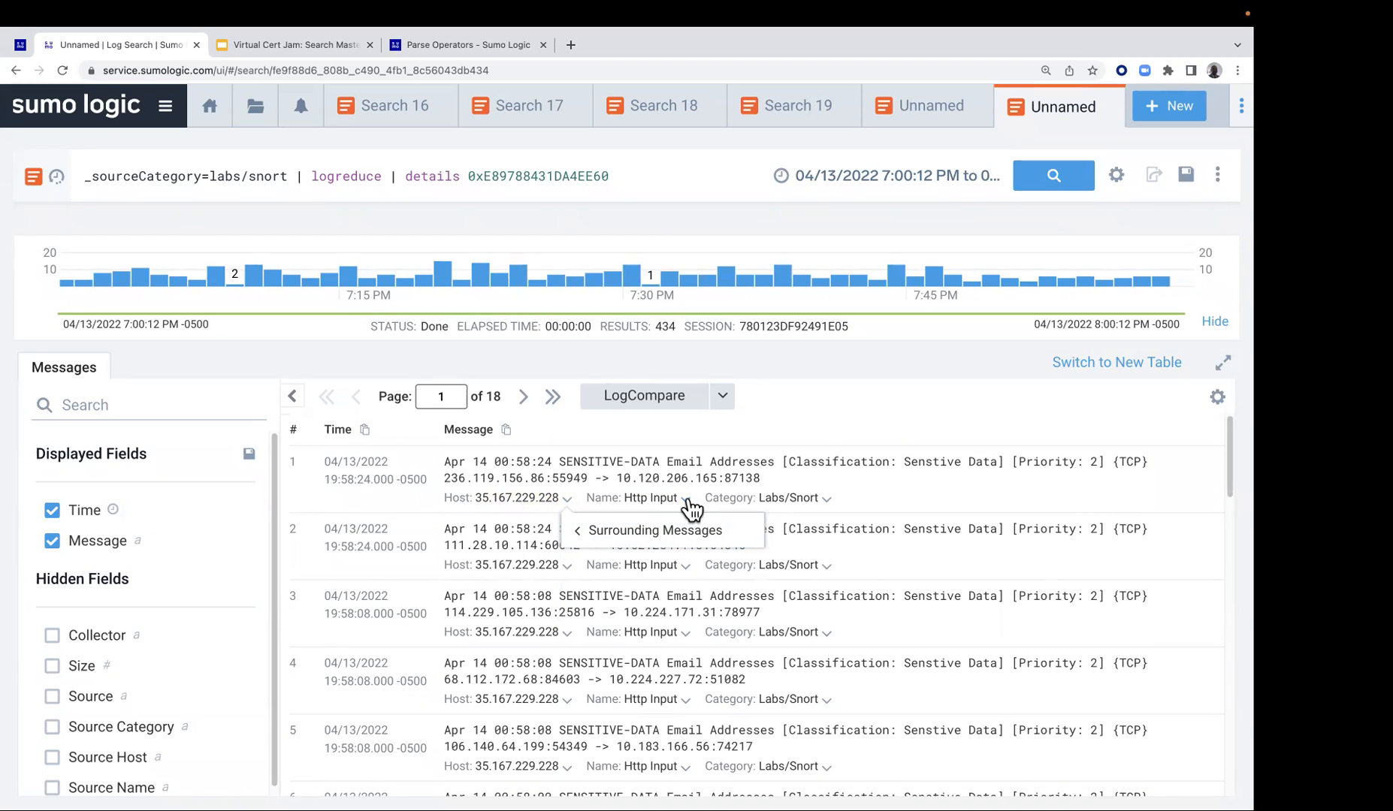
pyautogui.moveTo(667, 529)
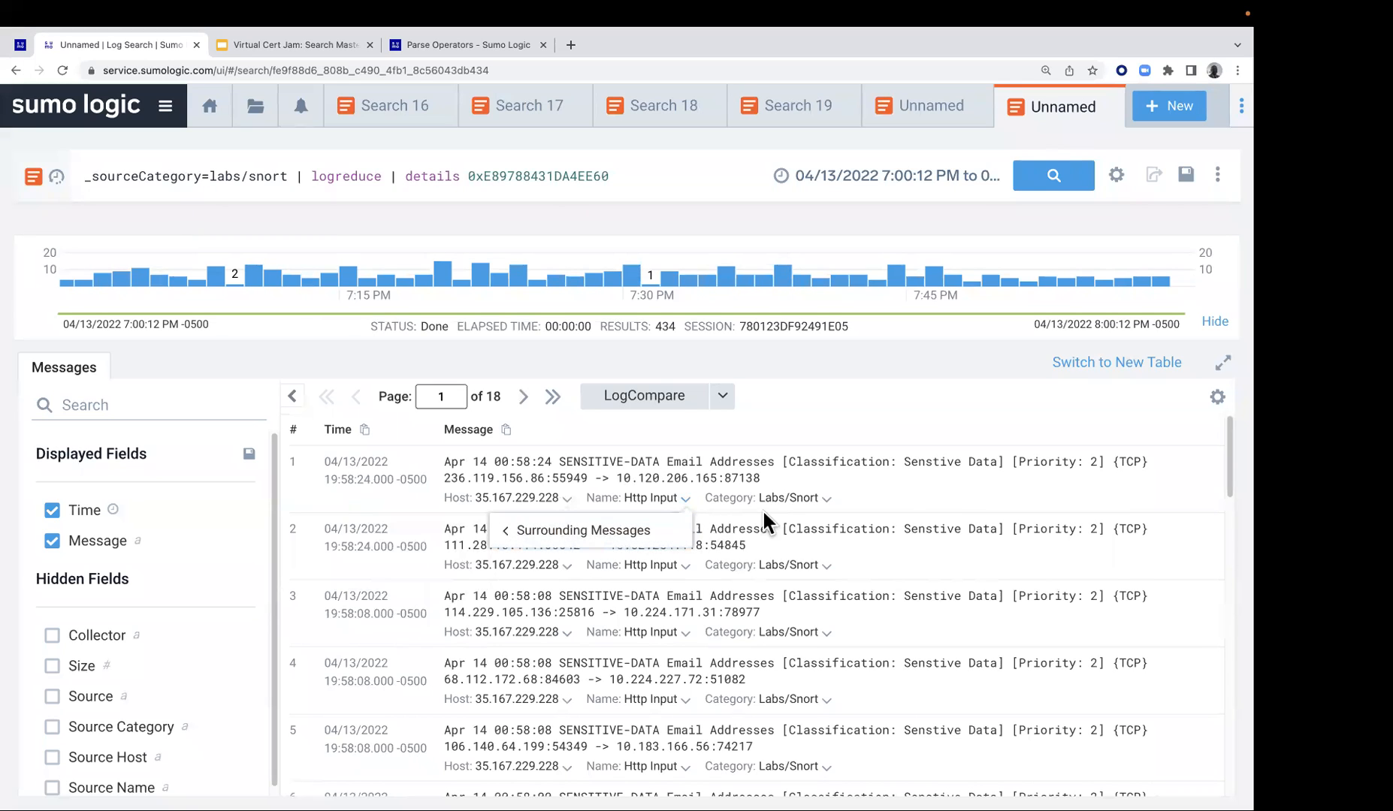
pyautogui.click(824, 501)
pyautogui.moveTo(799, 538)
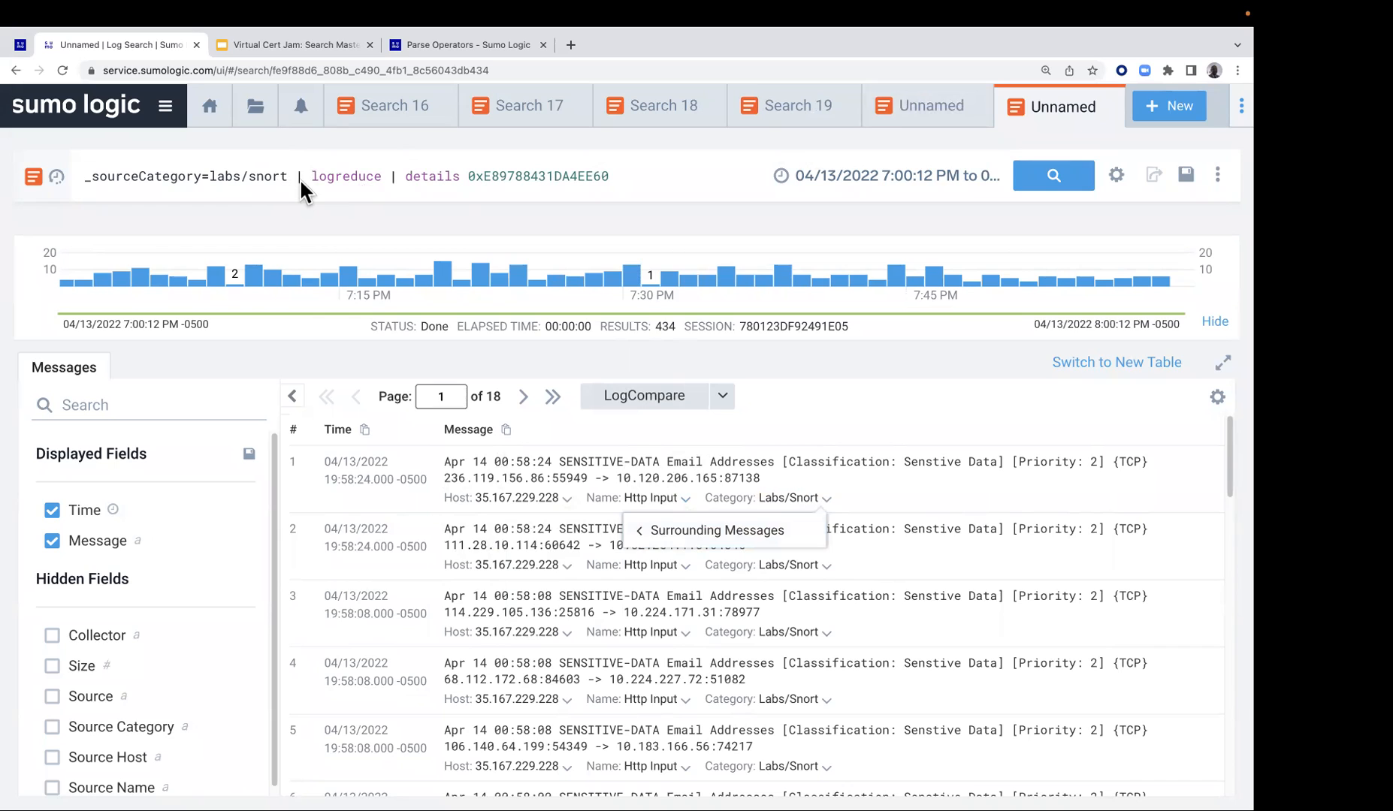
# Remove the logreduce and details operators from the query and rerun it as _sourceCategory=labs/snort
pyautogui.moveTo(293, 179); pyautogui.dragTo(630, 178)
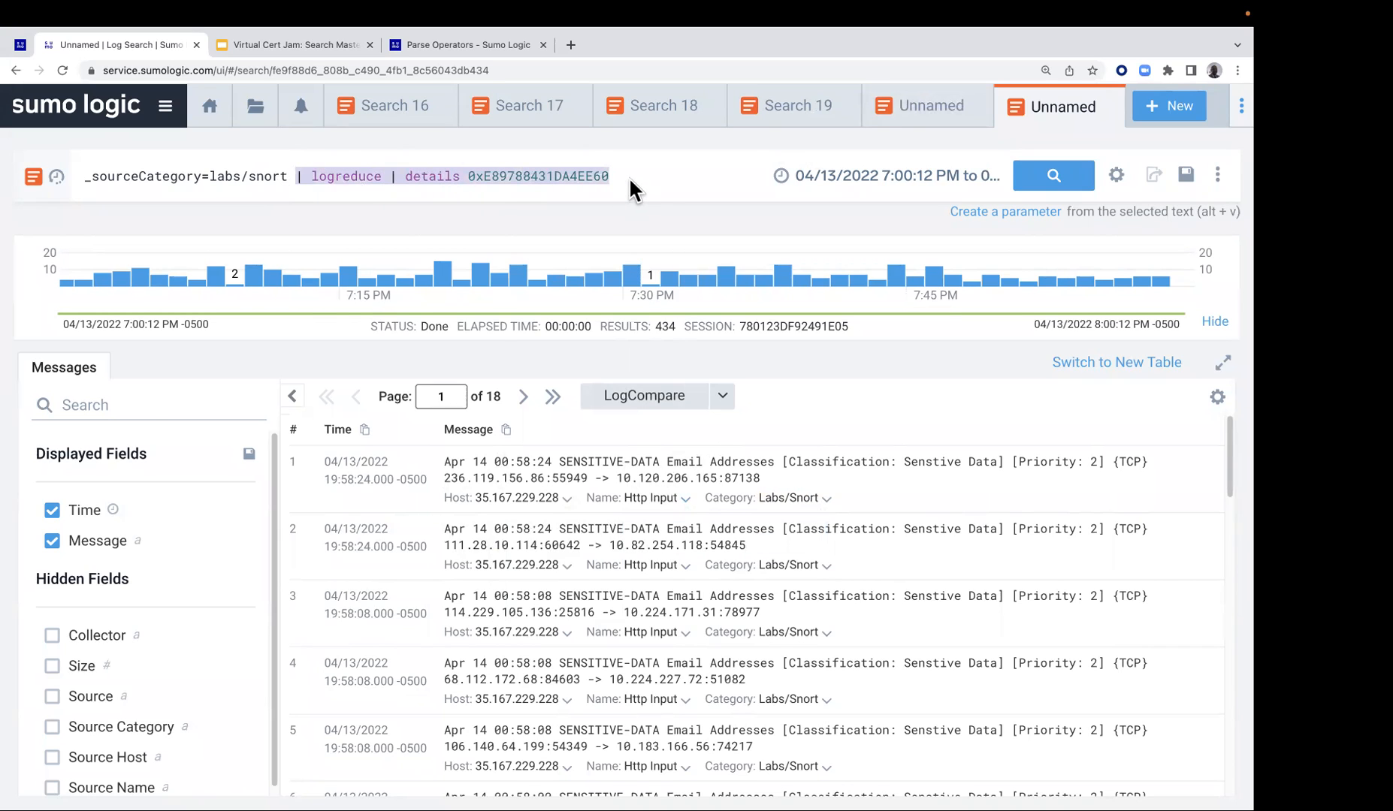
pyautogui.press('BackSpace')
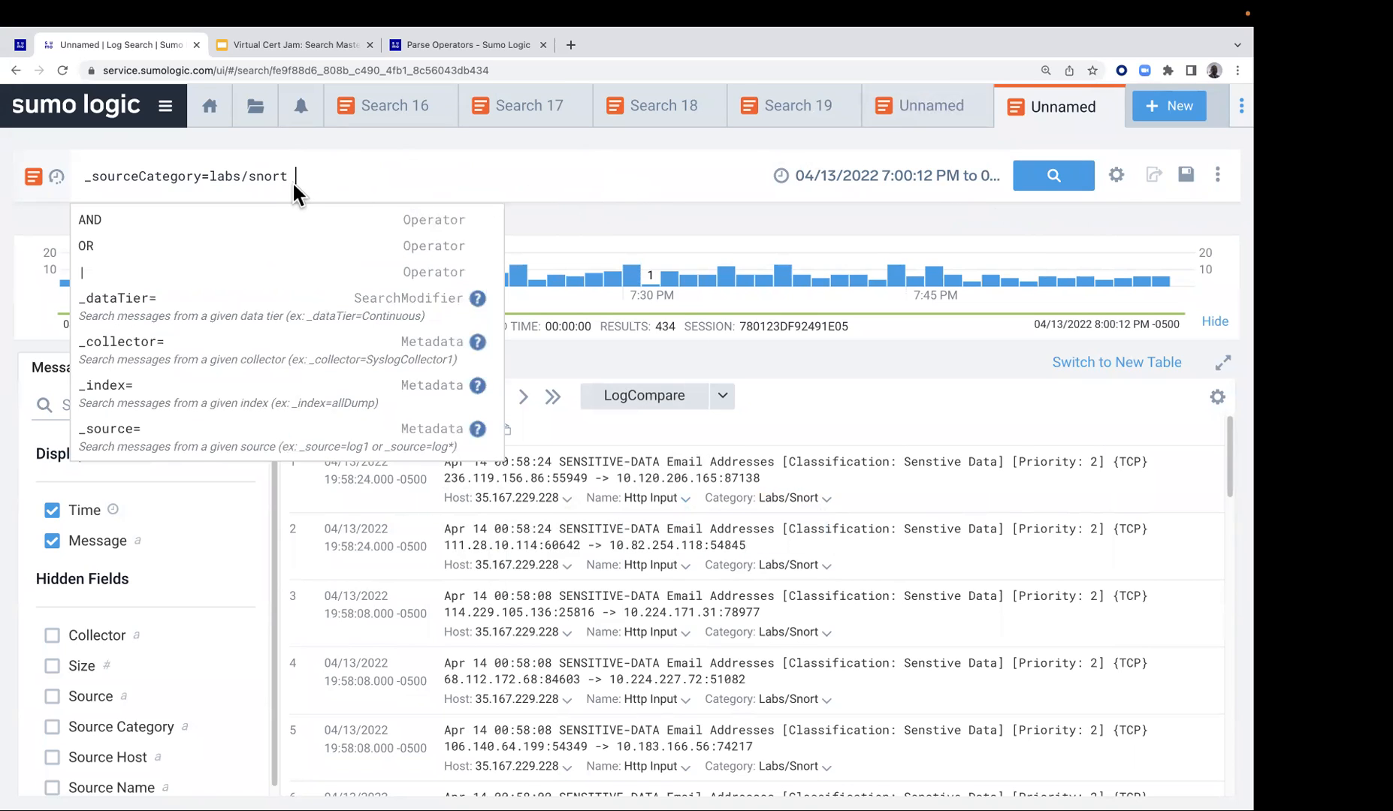
pyautogui.click(1064, 180)
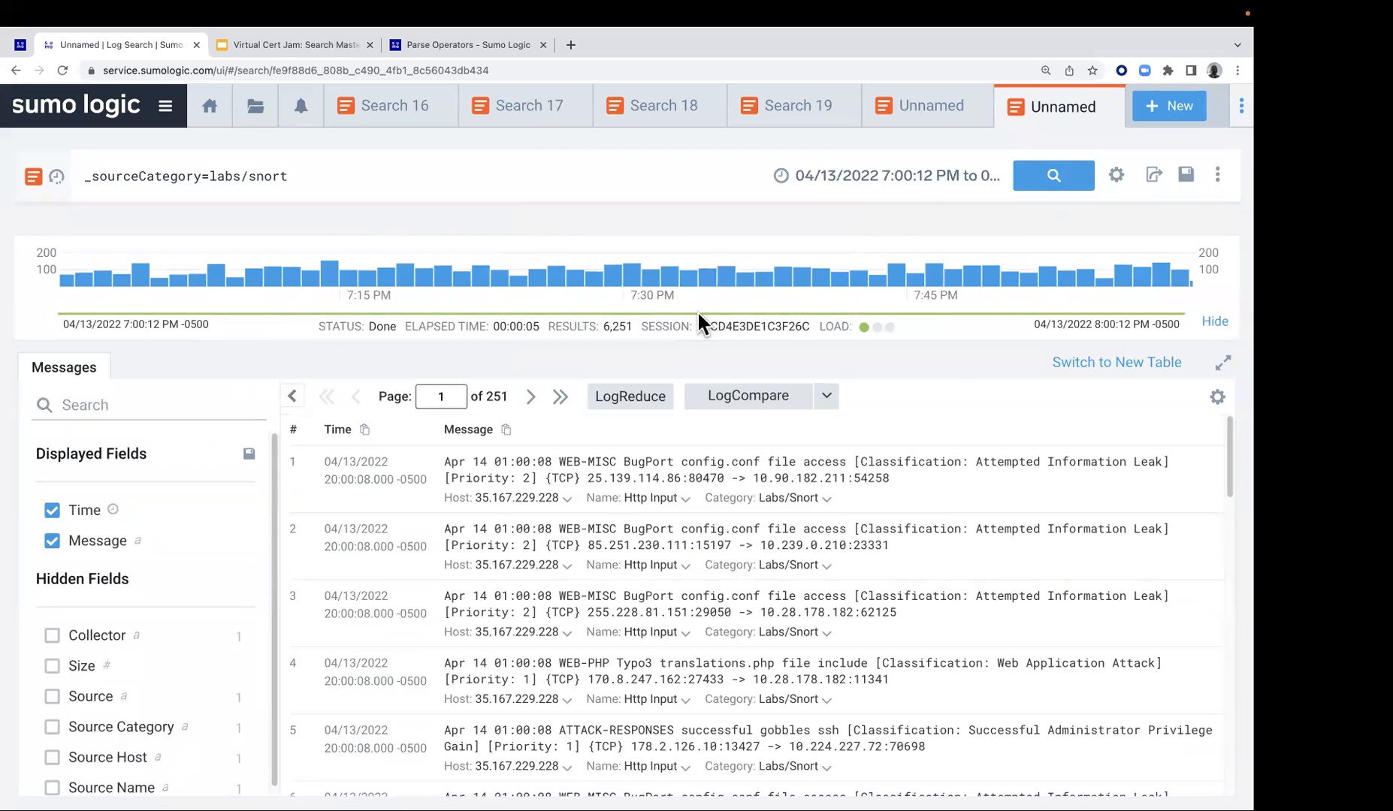
# Run LogCompare on the Snort search with timeshift -24h and put the logcompare operator on its own query line
pyautogui.click(766, 394)
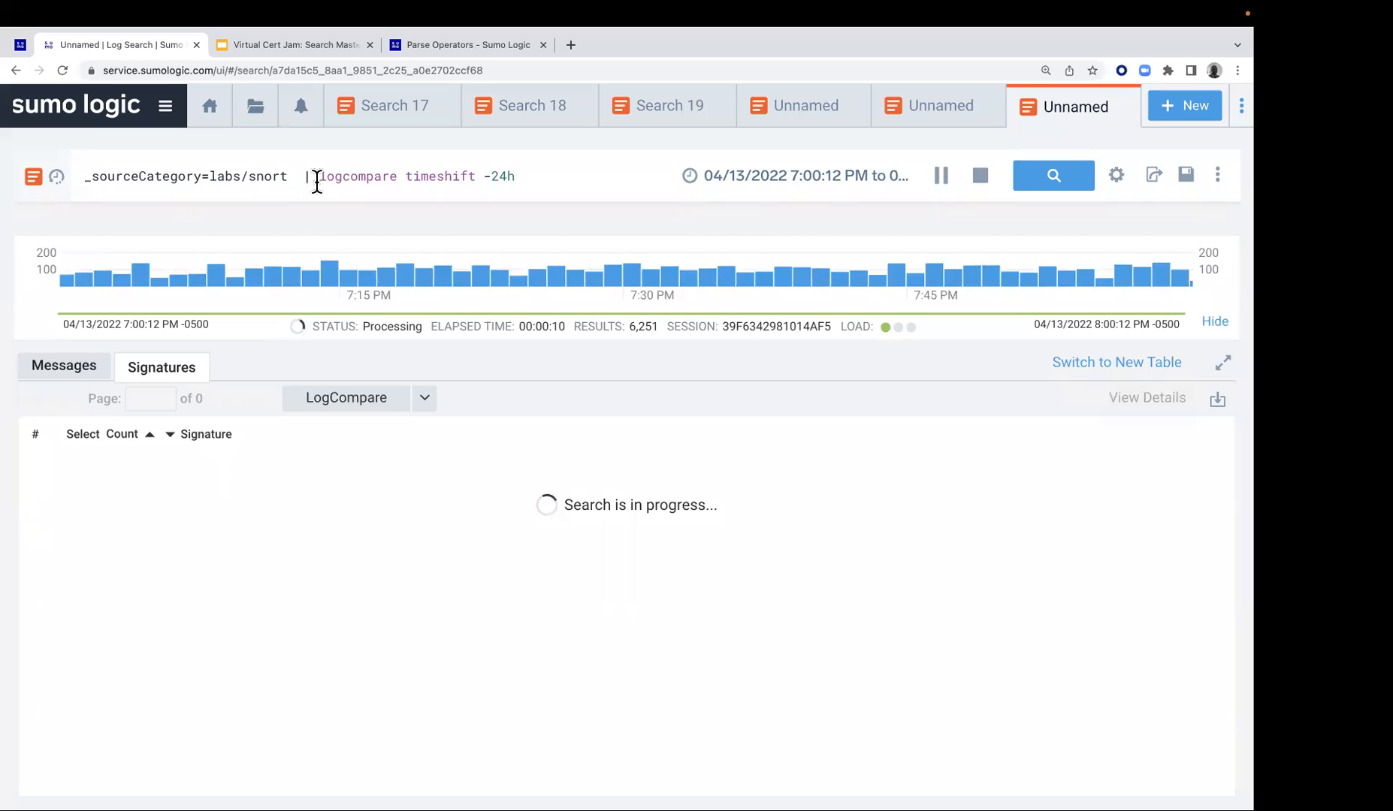
pyautogui.press('Return')
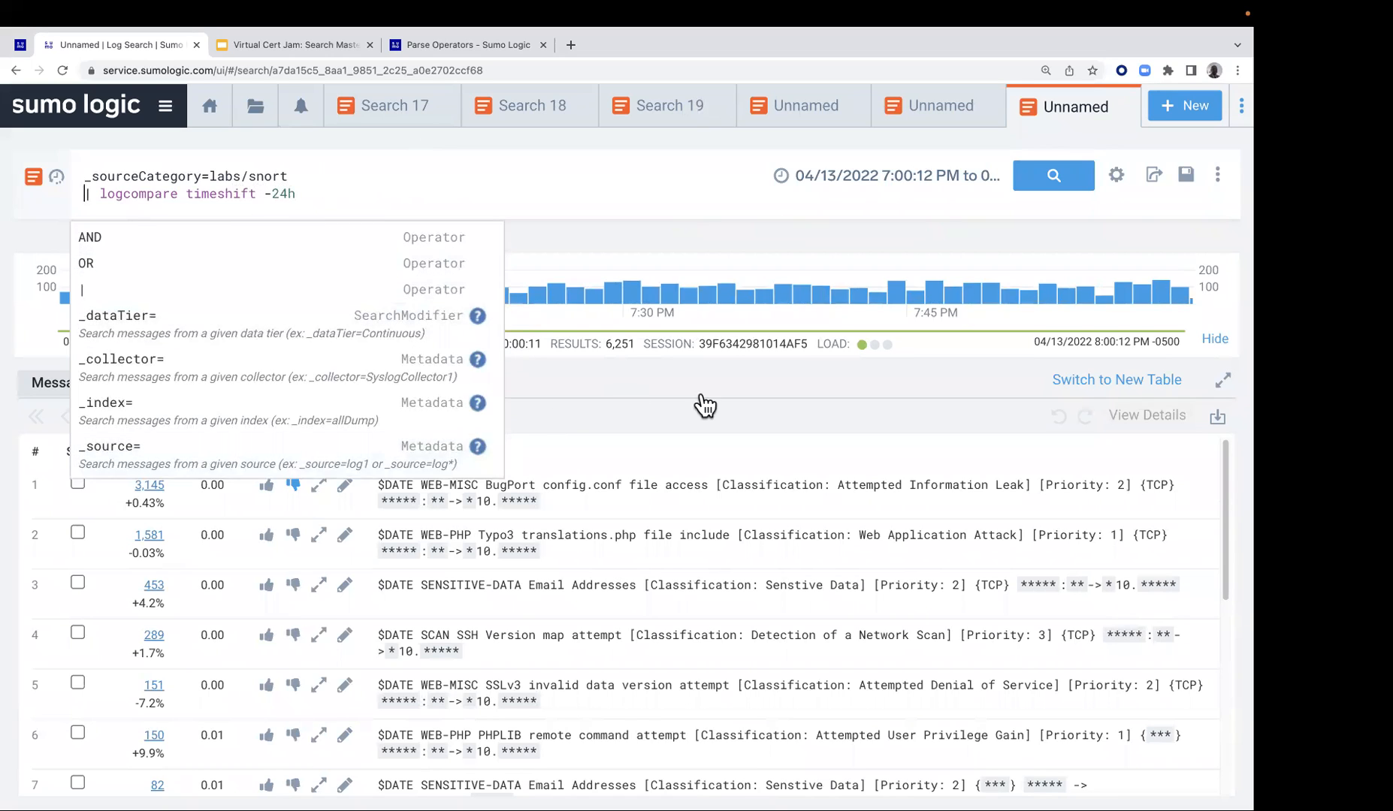
pyautogui.click(669, 398)
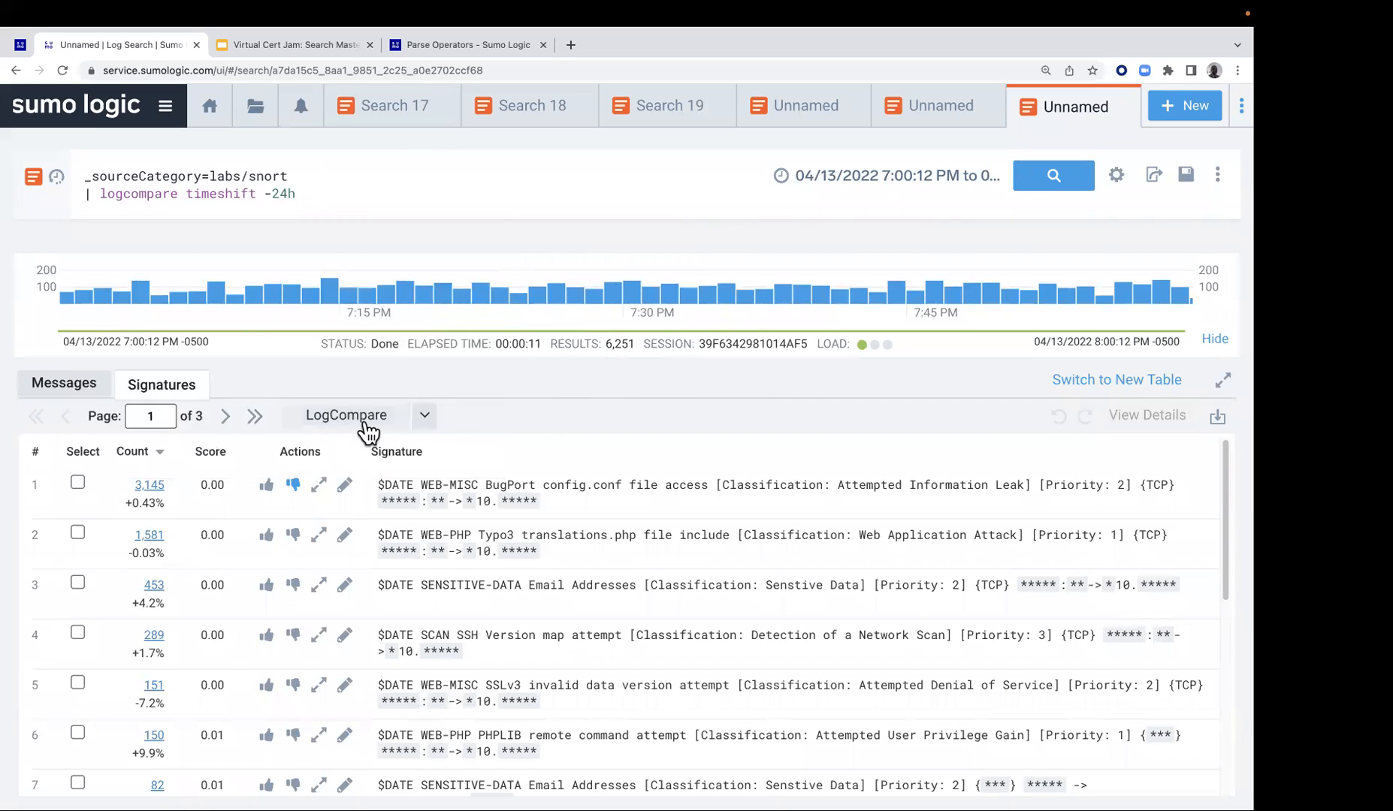
pyautogui.click(425, 417)
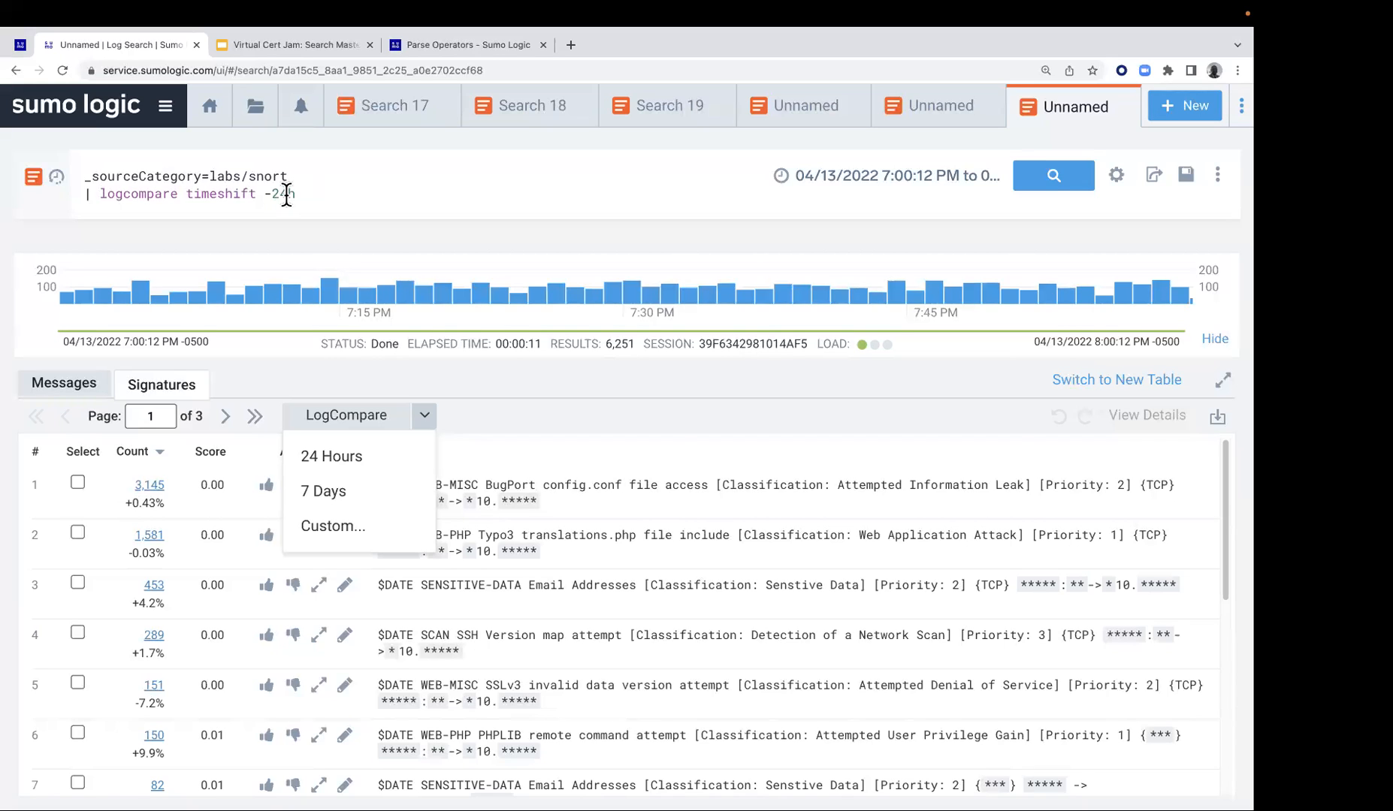
pyautogui.click(472, 395)
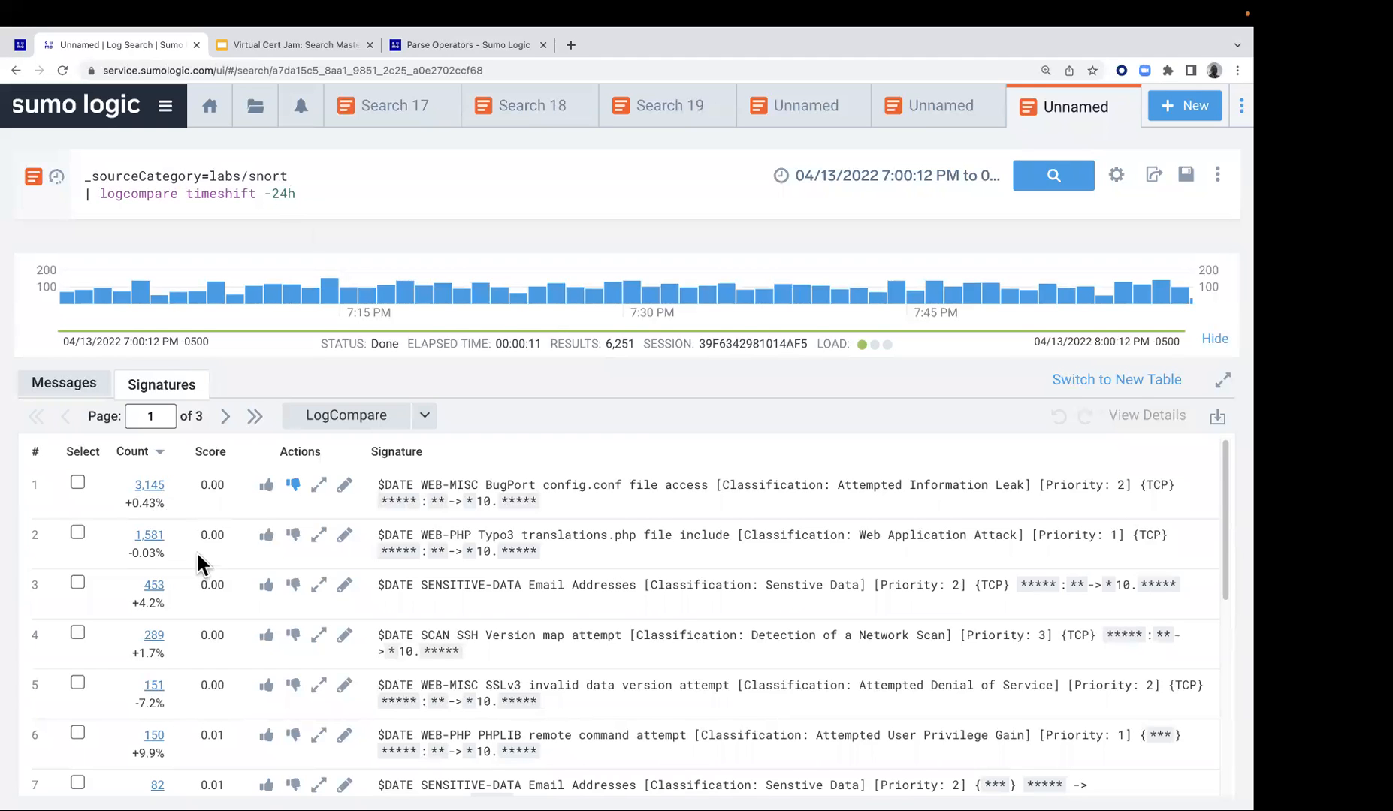
# Page through the LogCompare signatures to the end of page 3, examining the count changes against the baseline
pyautogui.click(224, 416)
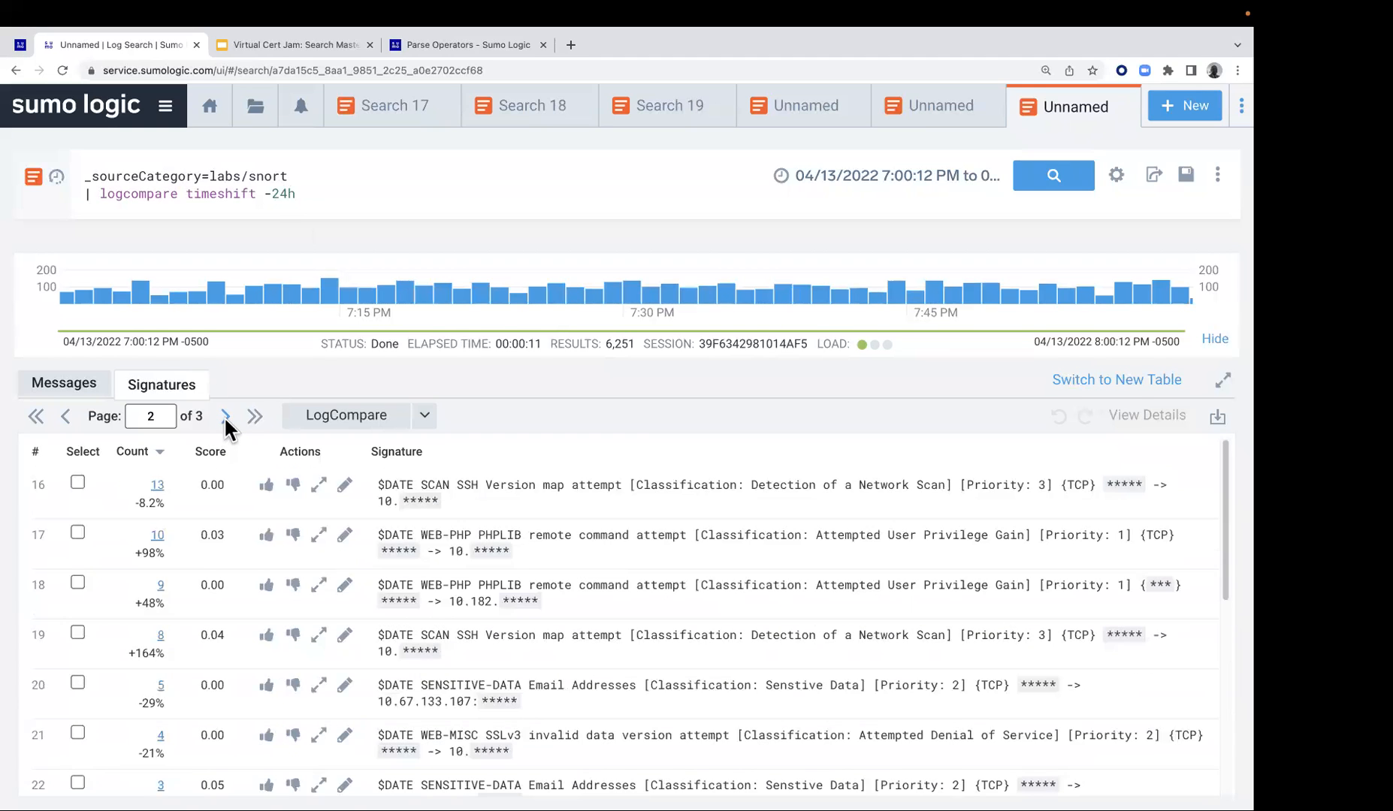
pyautogui.scroll(-2, 201, 478)
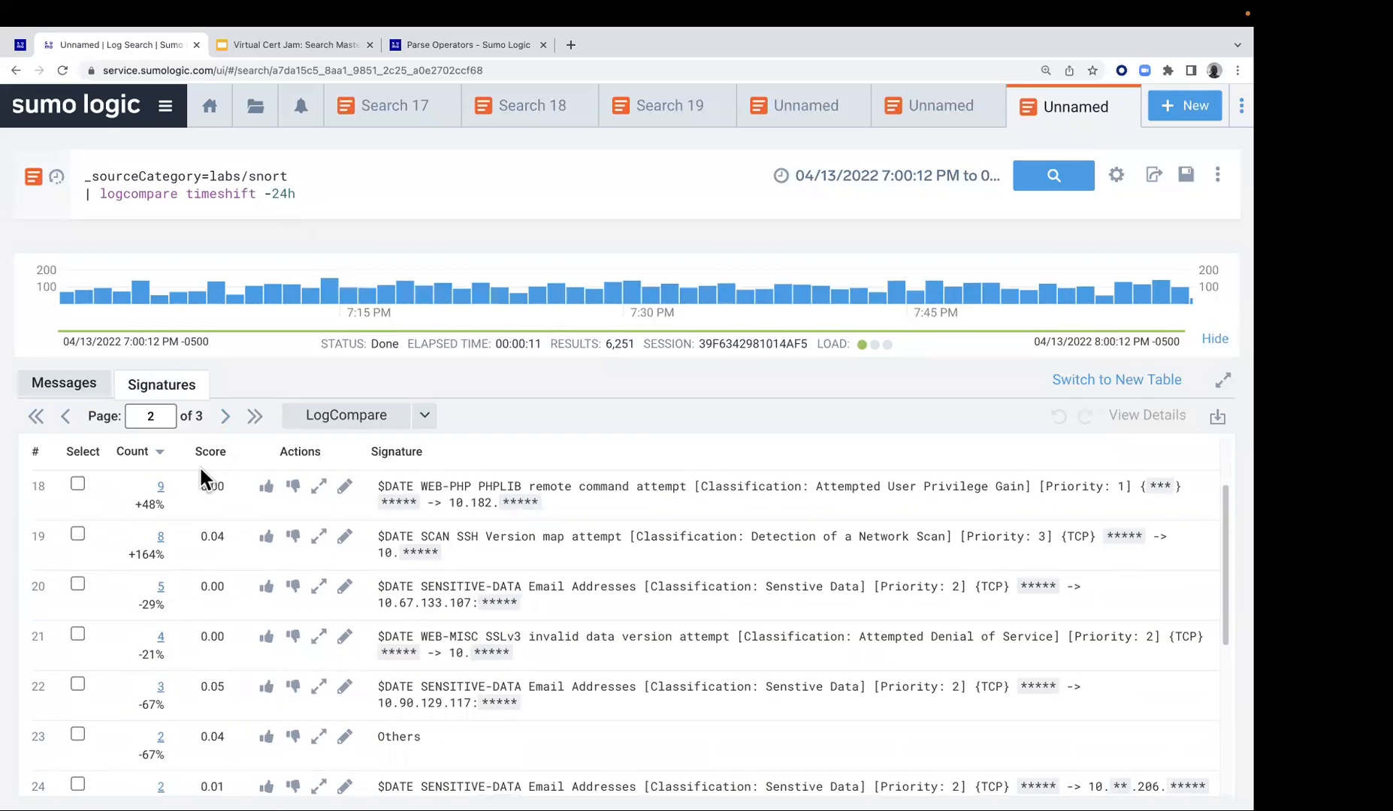
pyautogui.click(222, 414)
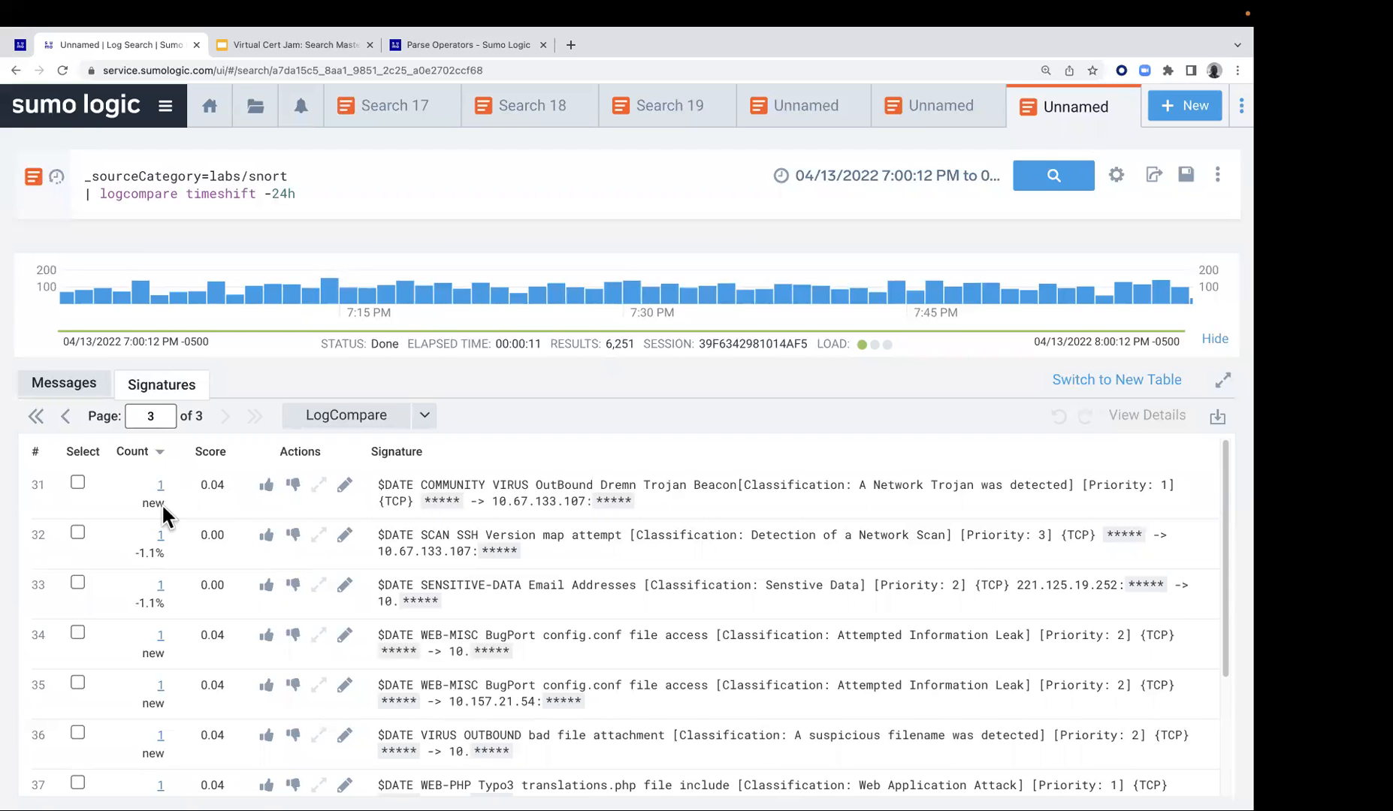
pyautogui.scroll(-1, 165, 541)
pyautogui.scroll(-5, 156, 654)
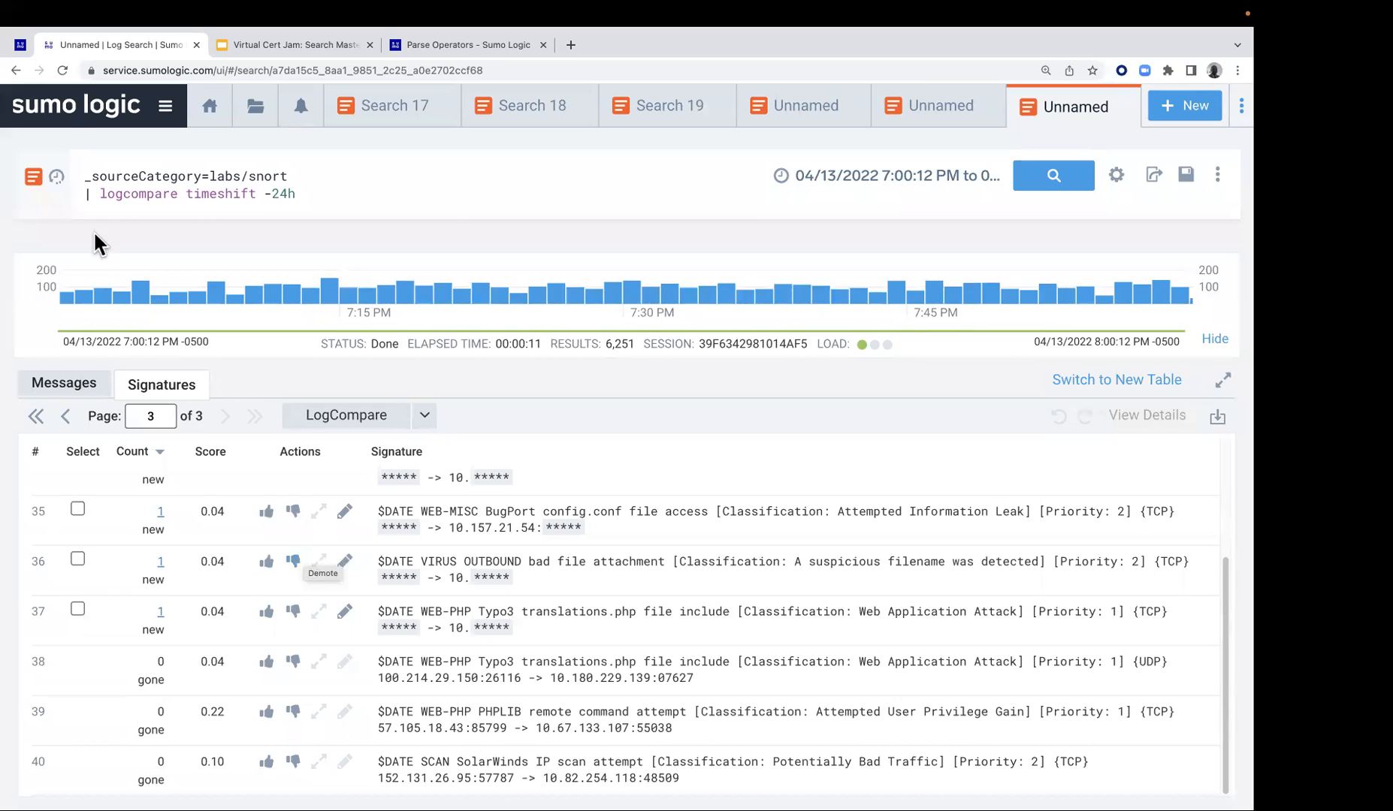
# Return to the Lab 8 page of the lab guide and advance to Lab 9 - Compare Activity from Different Periods
pyautogui.click(22, 44)
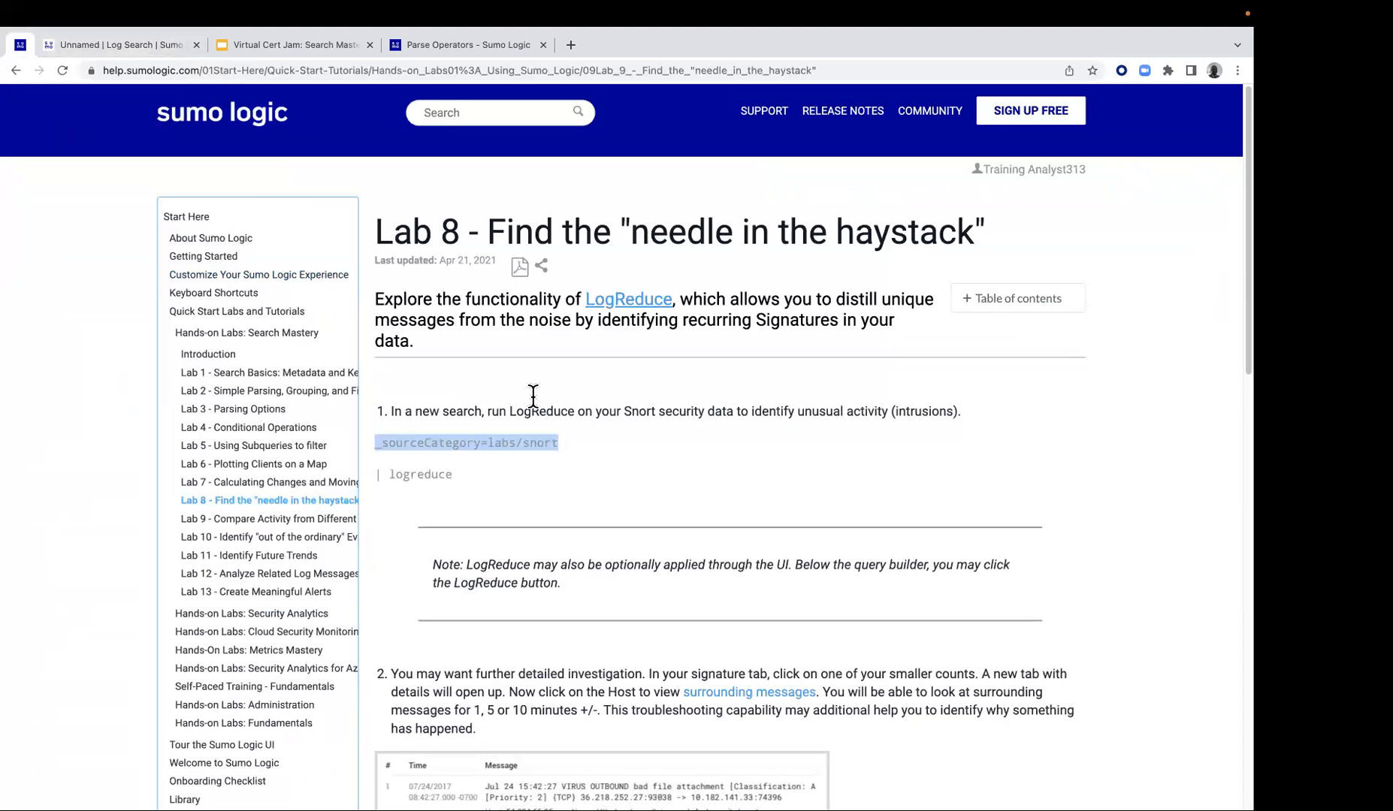
pyautogui.scroll(-2, 806, 532)
pyautogui.scroll(-10, 805, 532)
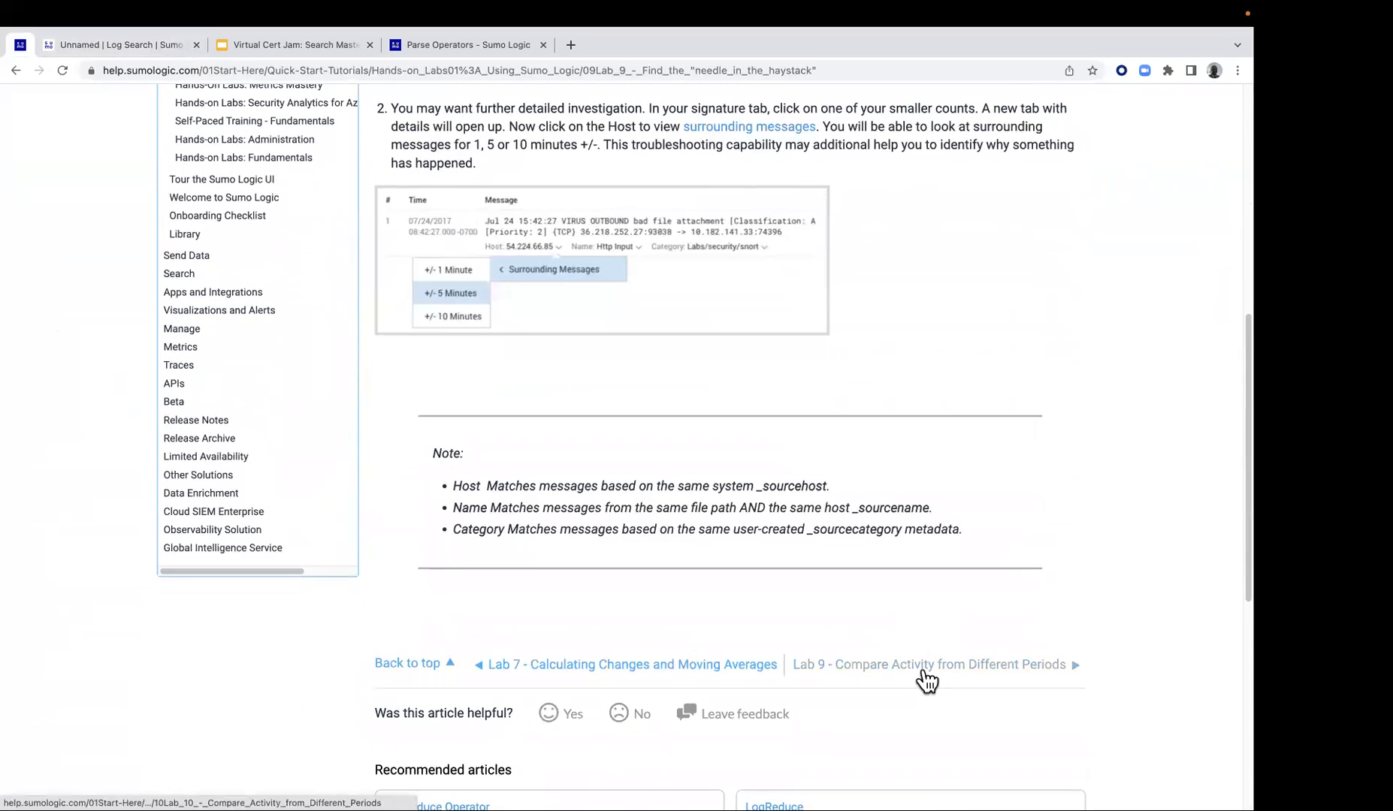
pyautogui.click(928, 679)
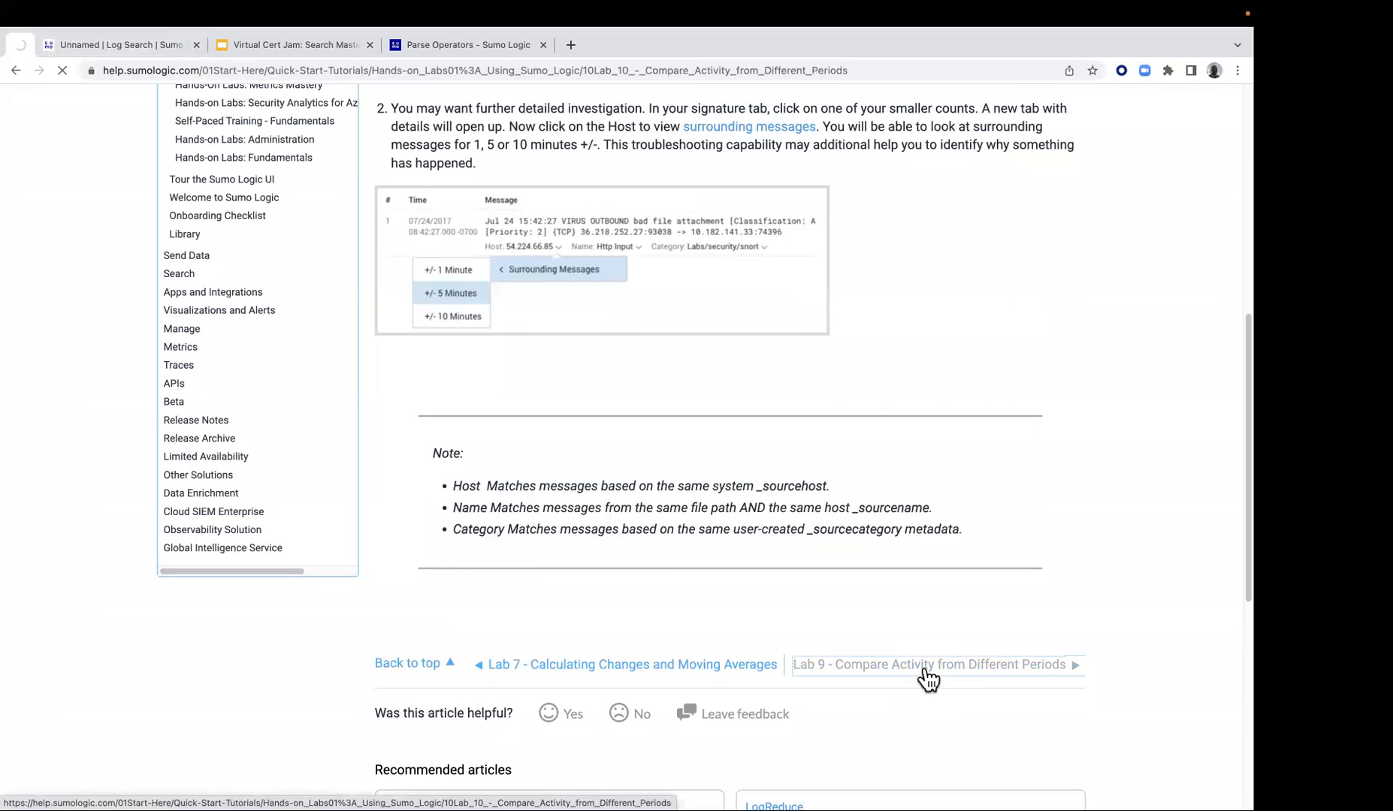
# Copy "| where abs(_deltaPercentage) > 25" from the Lab 9 guide and add it below the logcompare line in the Snort query
pyautogui.scroll(-1, 458, 492)
pyautogui.scroll(-3, 548, 493)
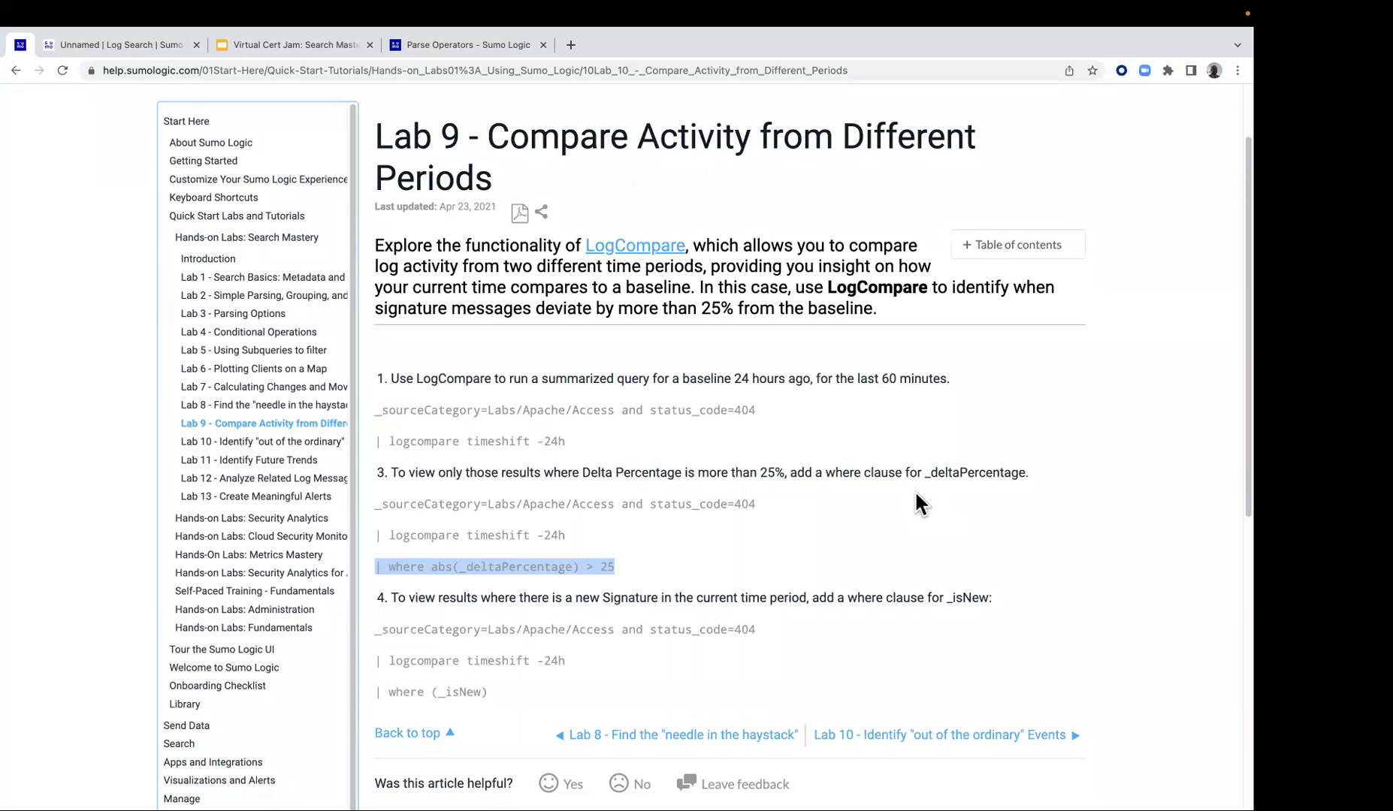
pyautogui.rightClick(526, 570)
pyautogui.click(558, 599)
pyautogui.click(159, 45)
pyautogui.click(314, 195)
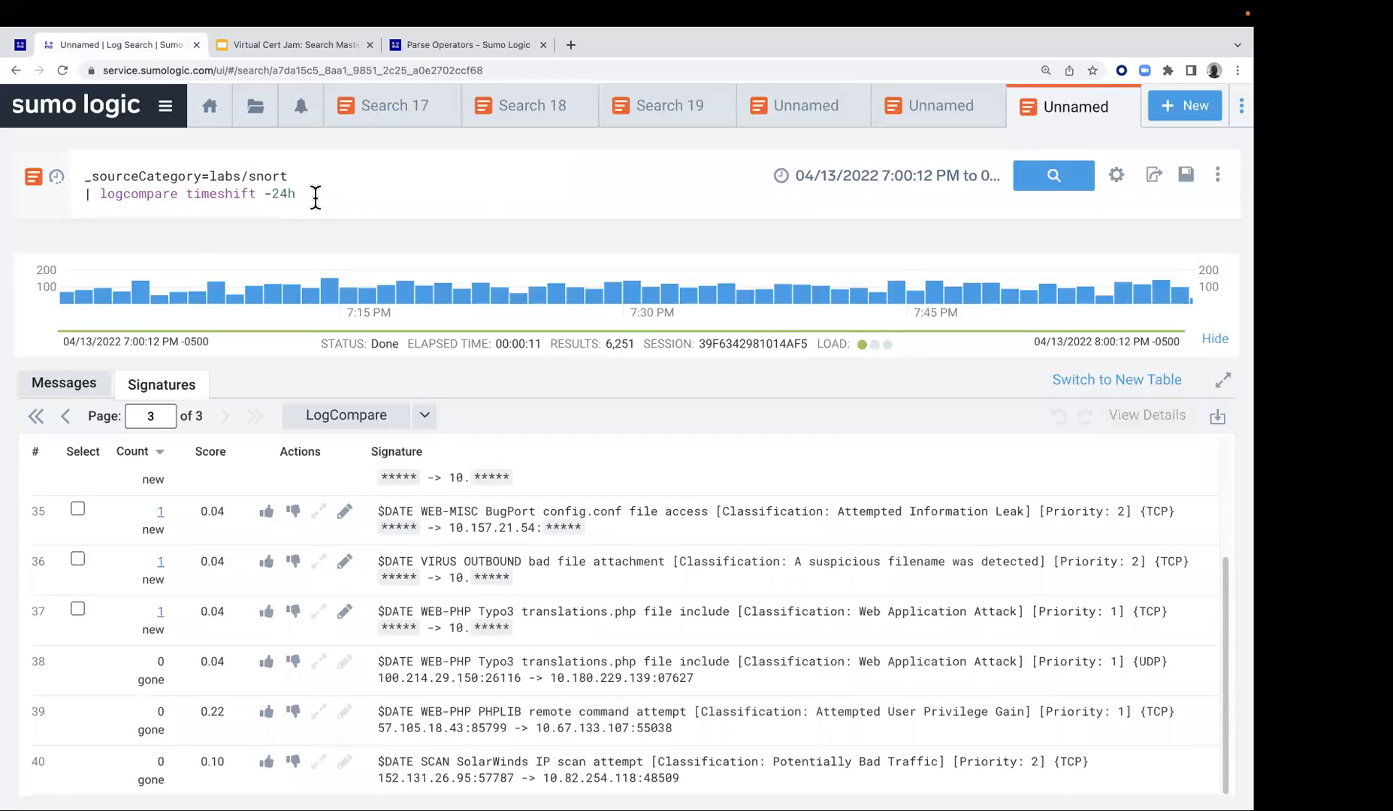
pyautogui.press('Return')
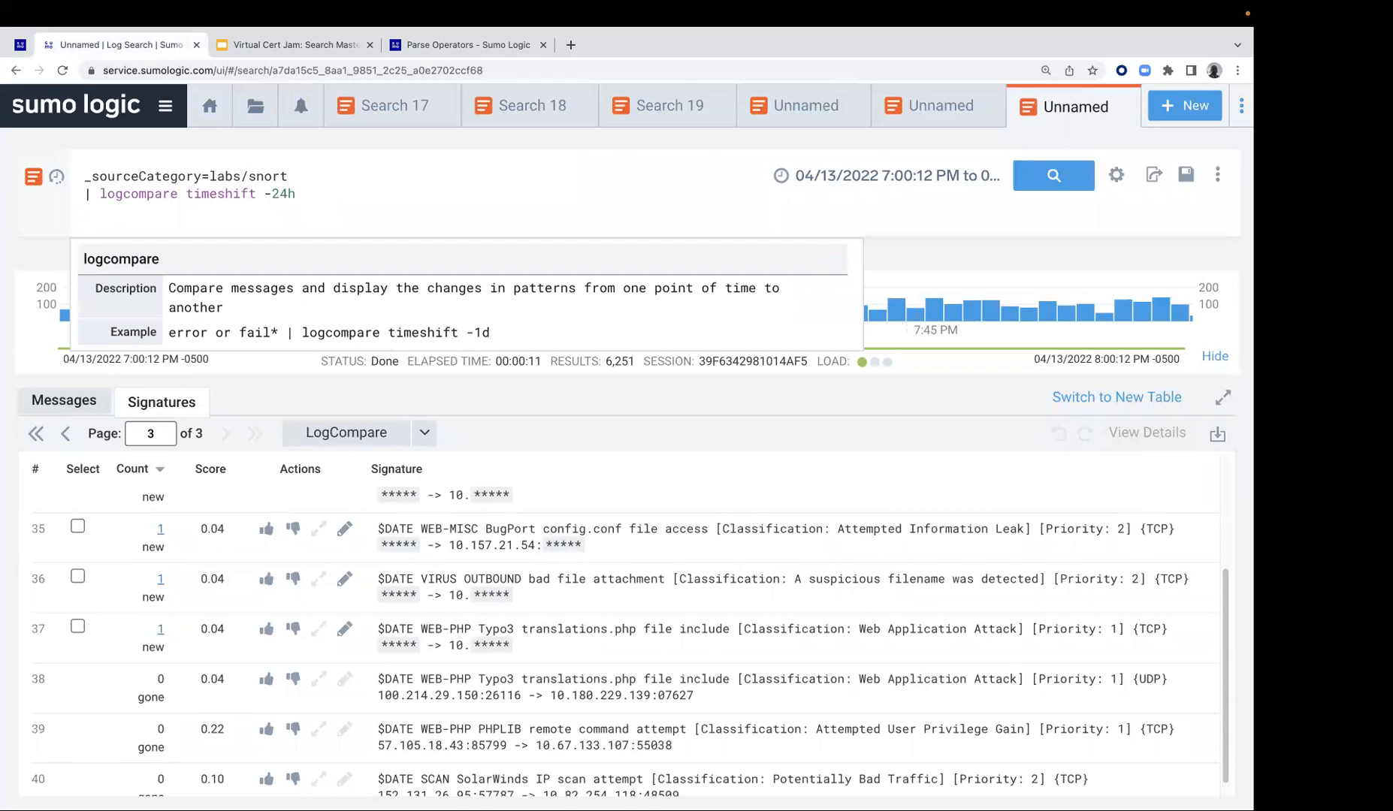
pyautogui.press('super+v')
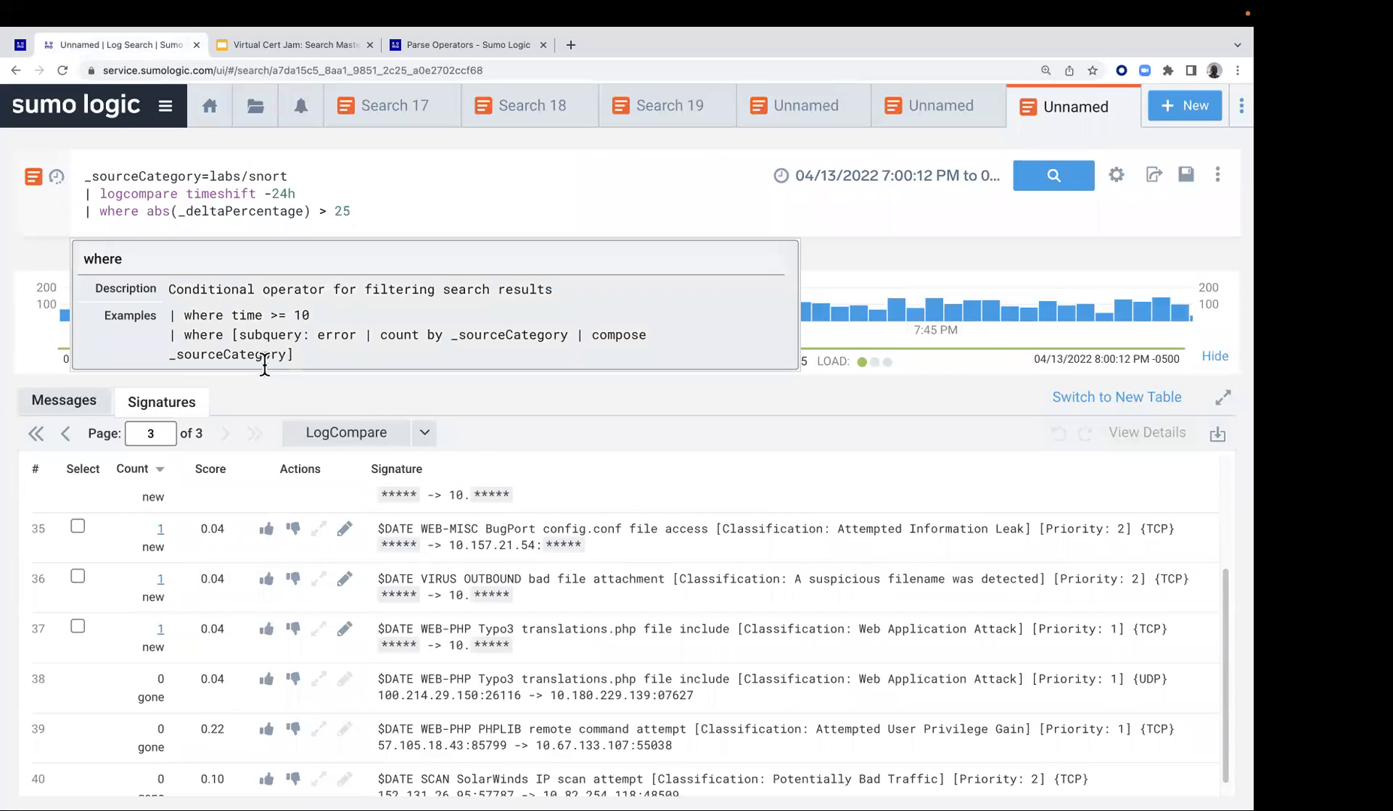
# Go back to the first signatures page, run the query with the _deltaPercentage filter, and review the filtered signatures through page 2
pyautogui.click(66, 434)
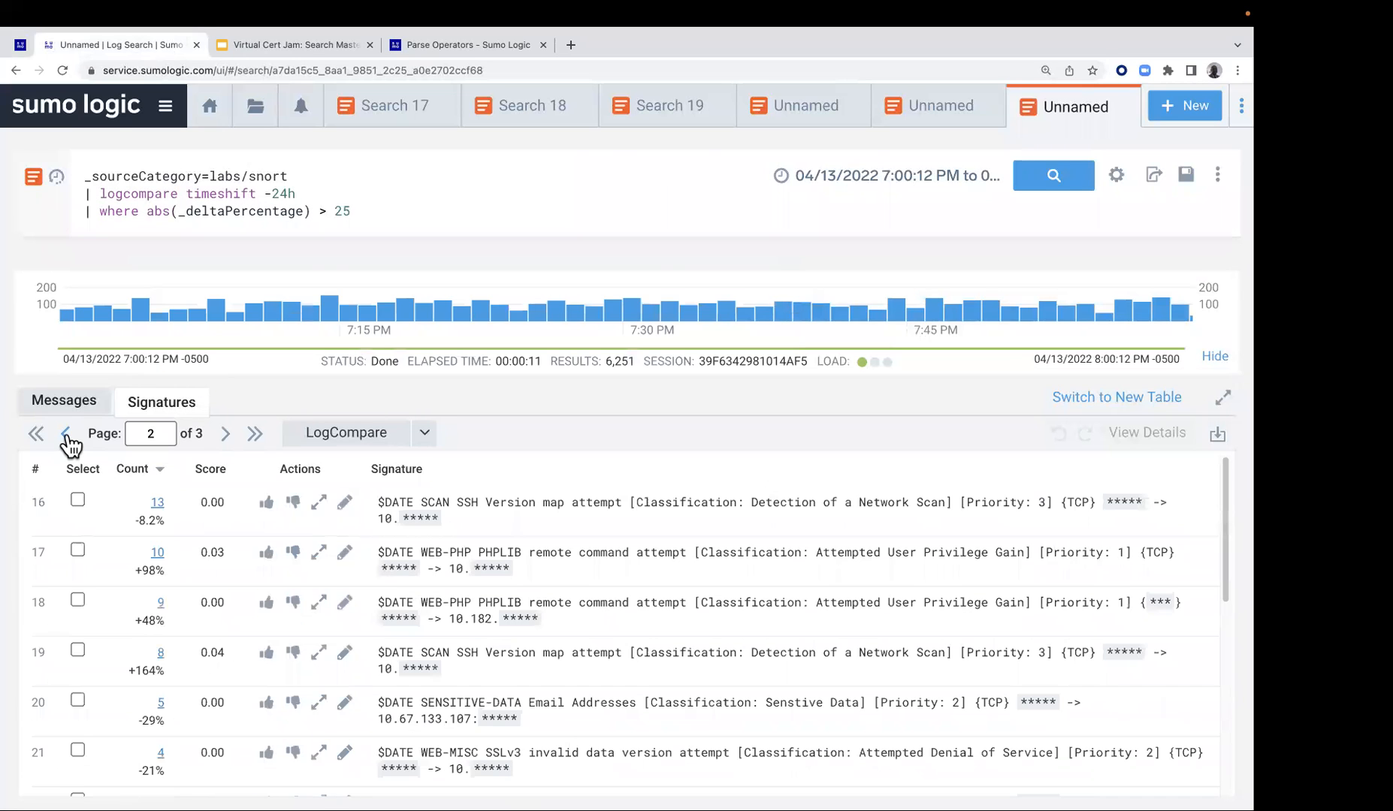
pyautogui.click(66, 434)
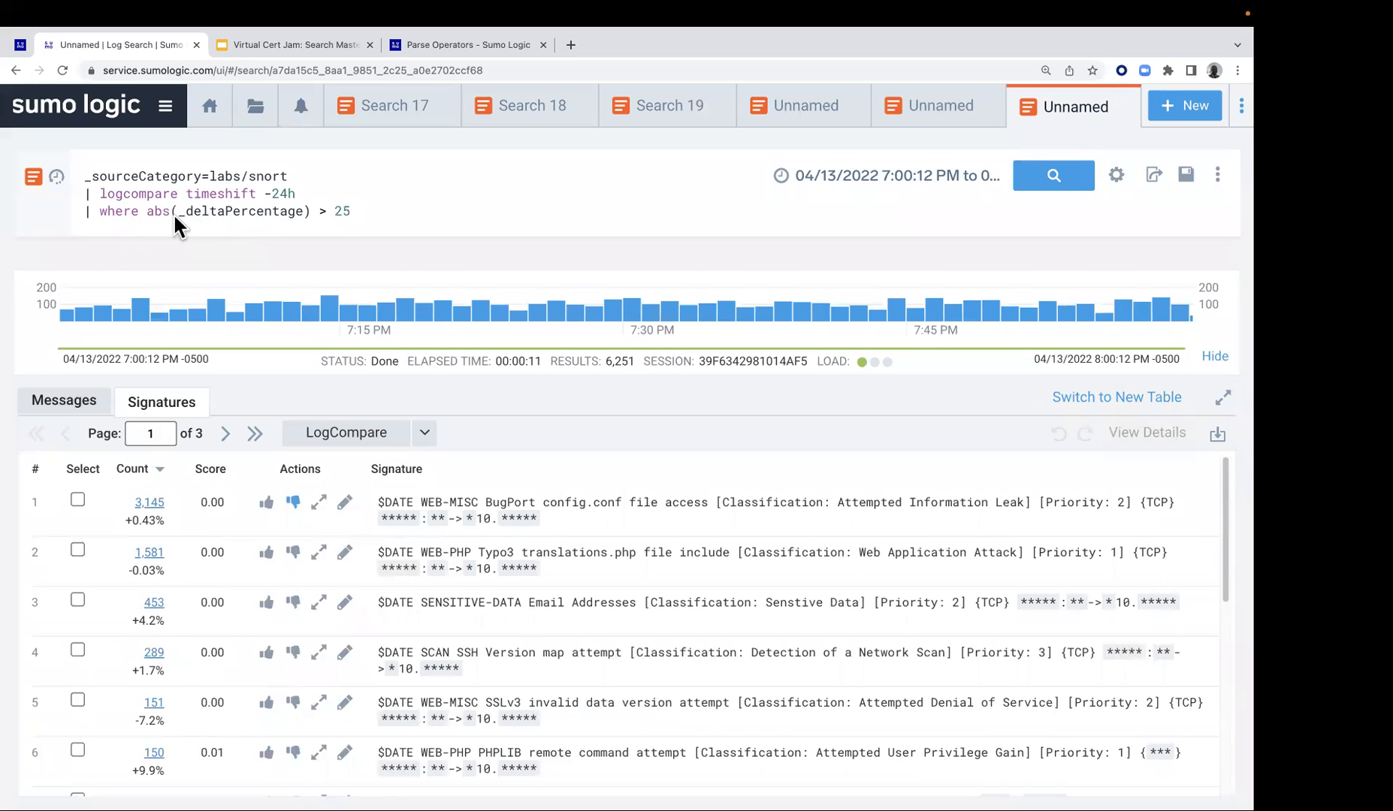
pyautogui.click(1049, 185)
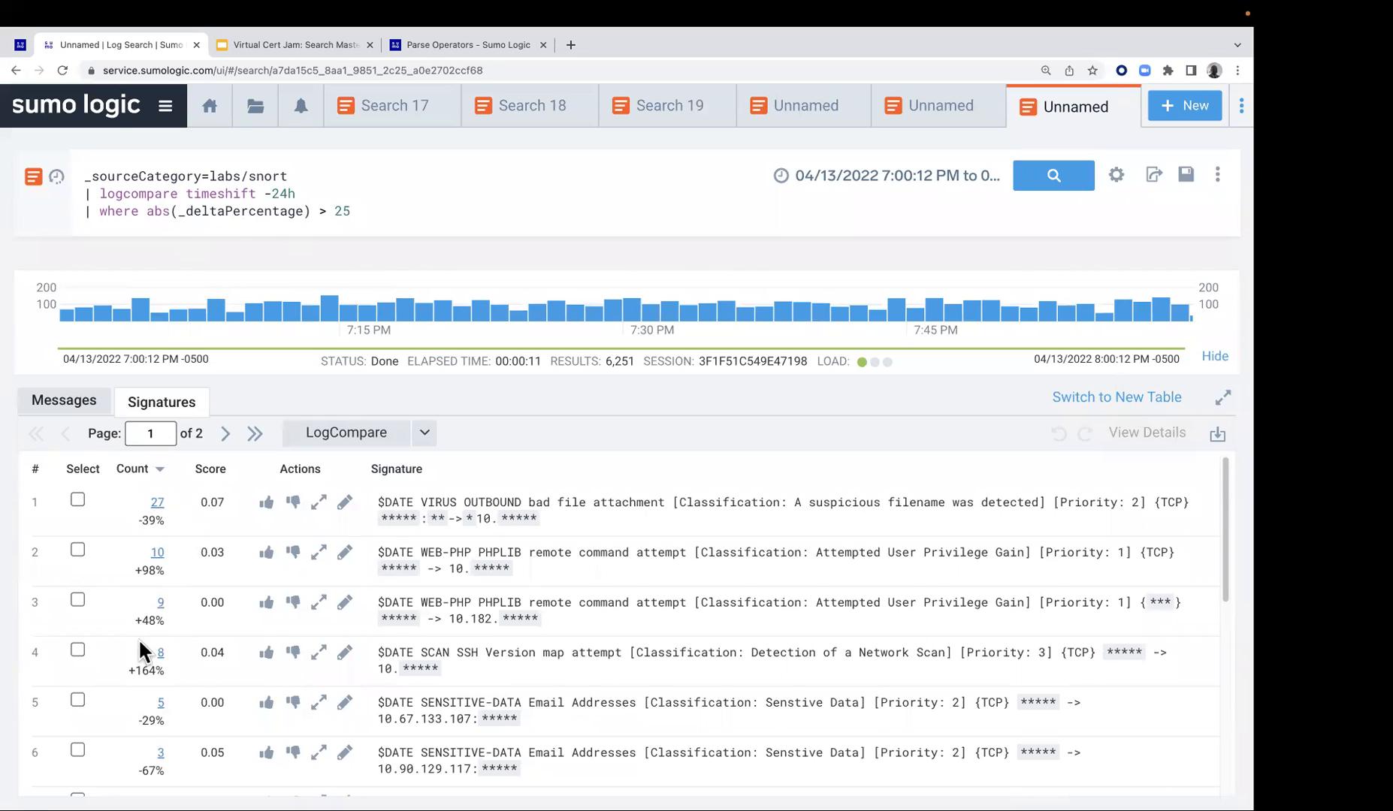
pyautogui.scroll(-1, 161, 717)
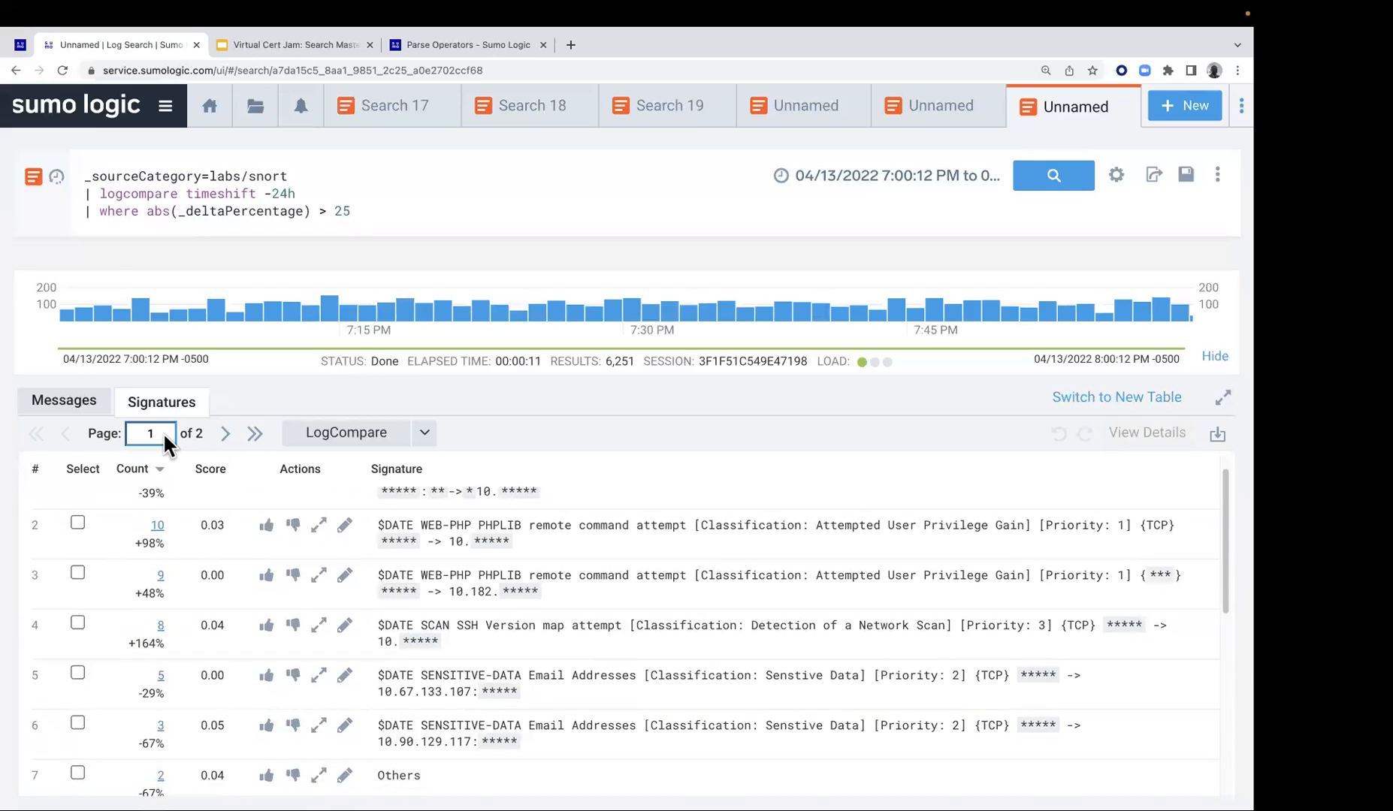
pyautogui.click(225, 434)
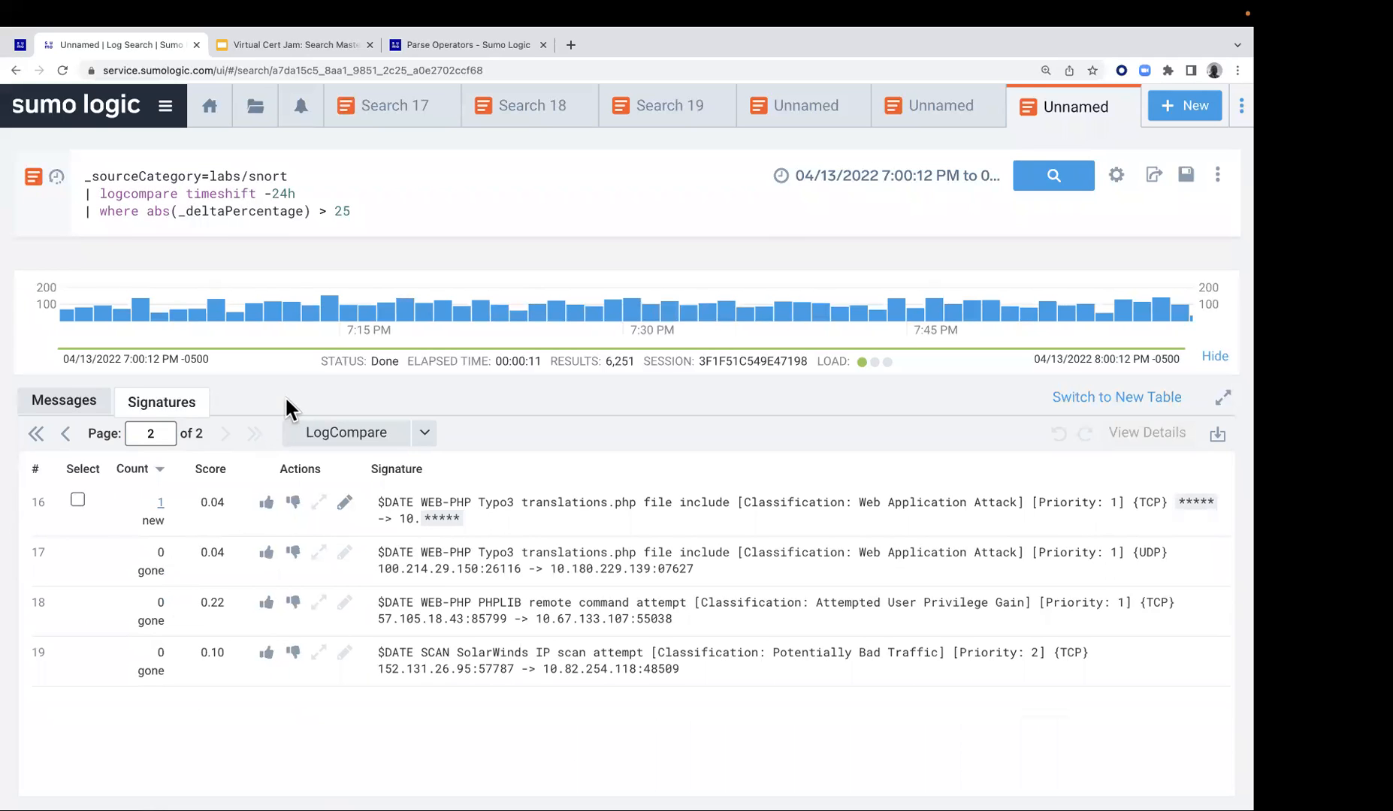
# Copy "| where (_isNew)" from the Lab 9 guide and replace the _deltaPercentage filter line in the Snort query with it
pyautogui.click(21, 44)
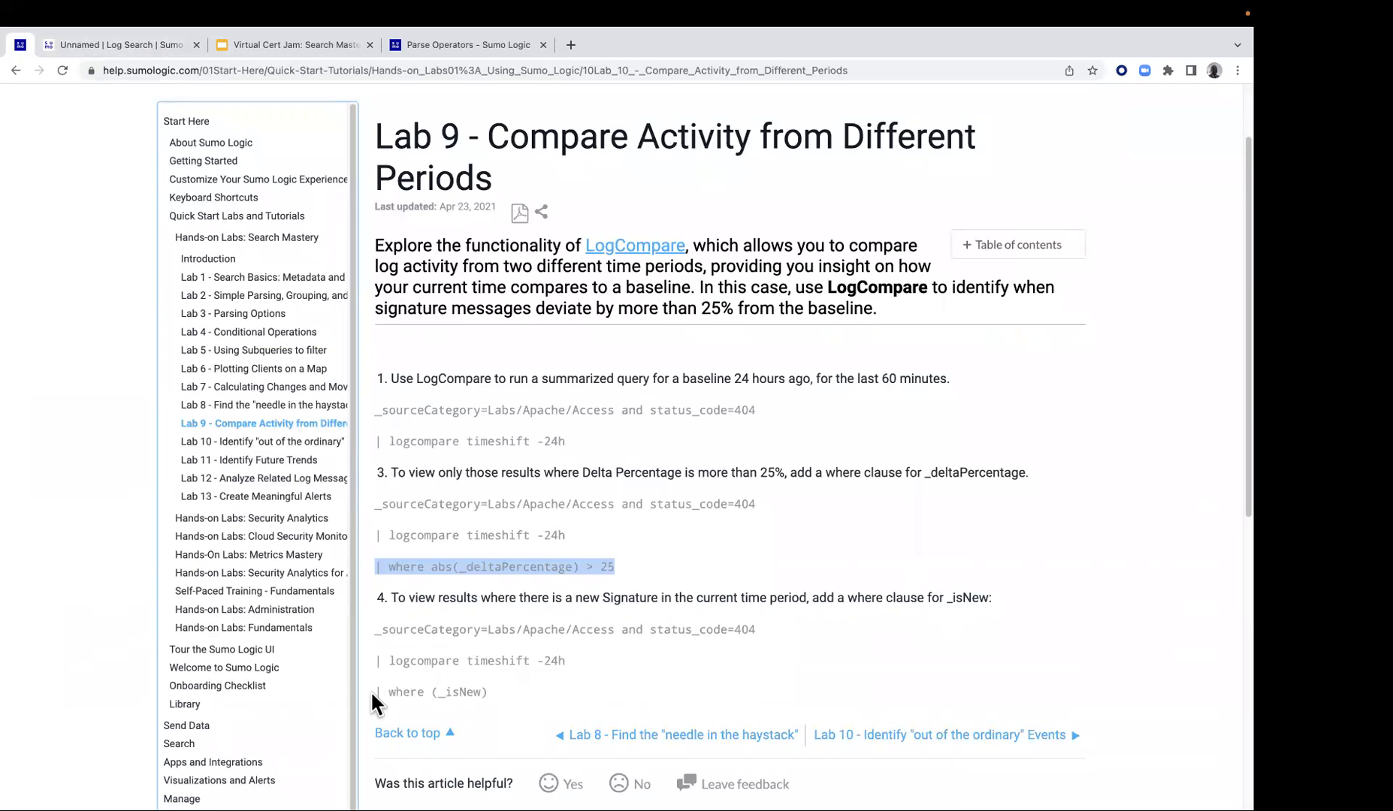
pyautogui.moveTo(373, 692); pyautogui.dragTo(489, 692)
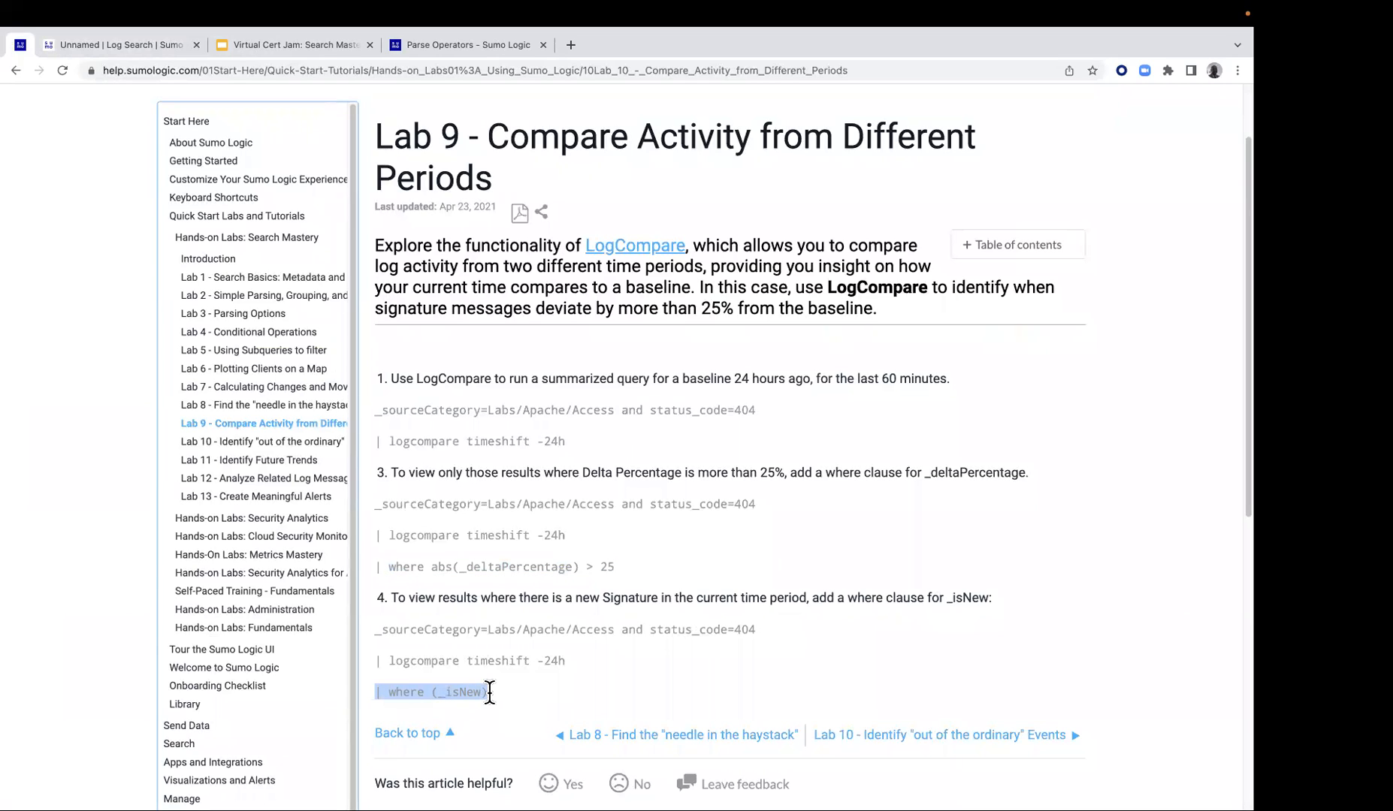
pyautogui.rightClick(456, 686)
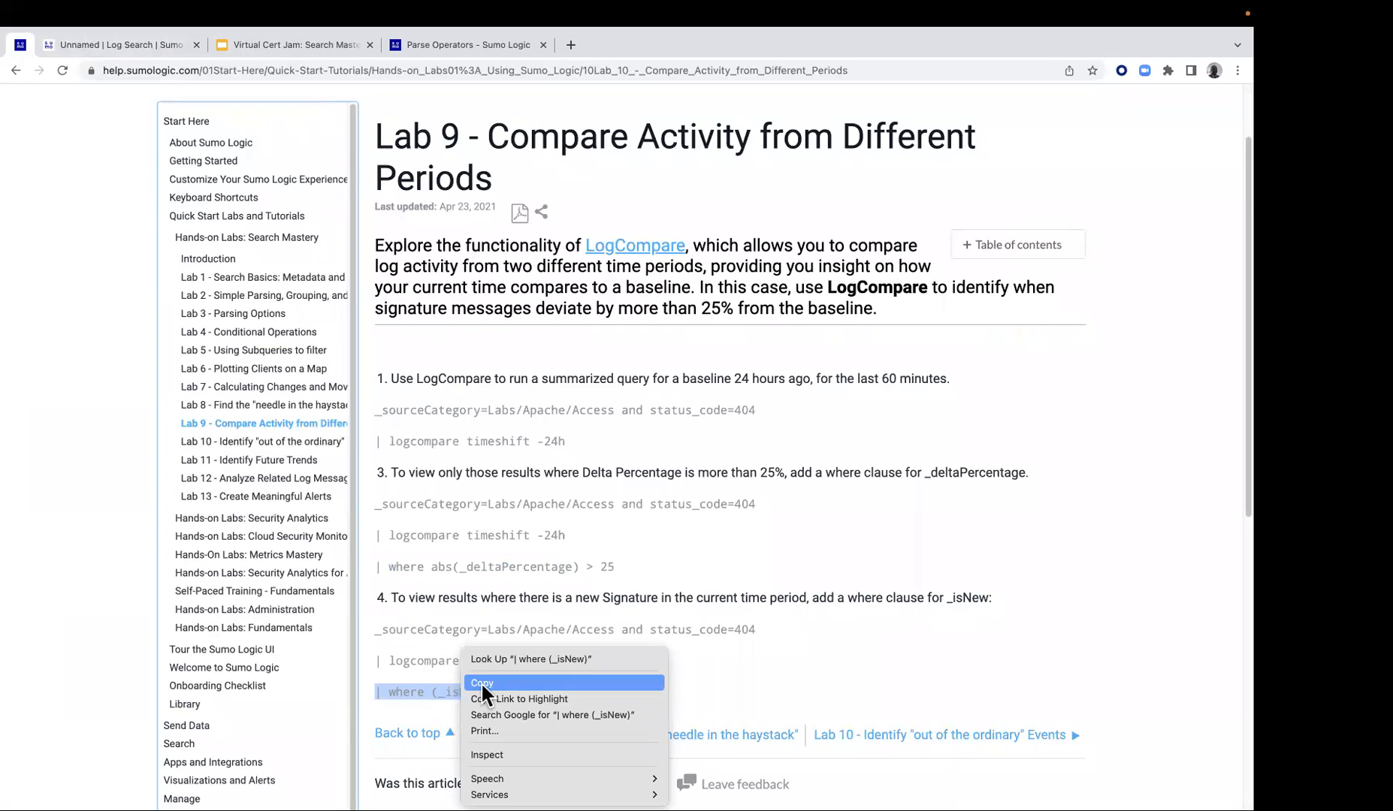
pyautogui.click(481, 681)
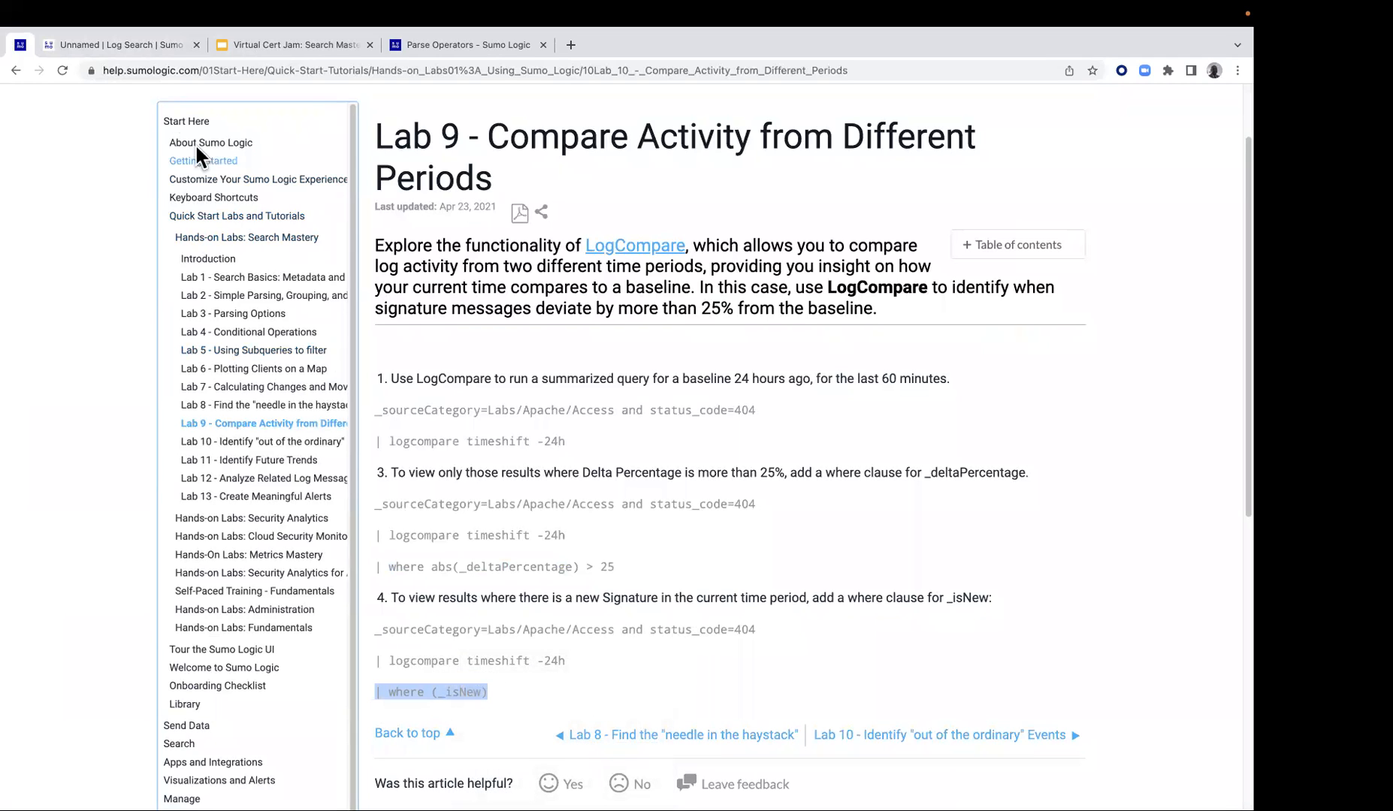
pyautogui.click(118, 45)
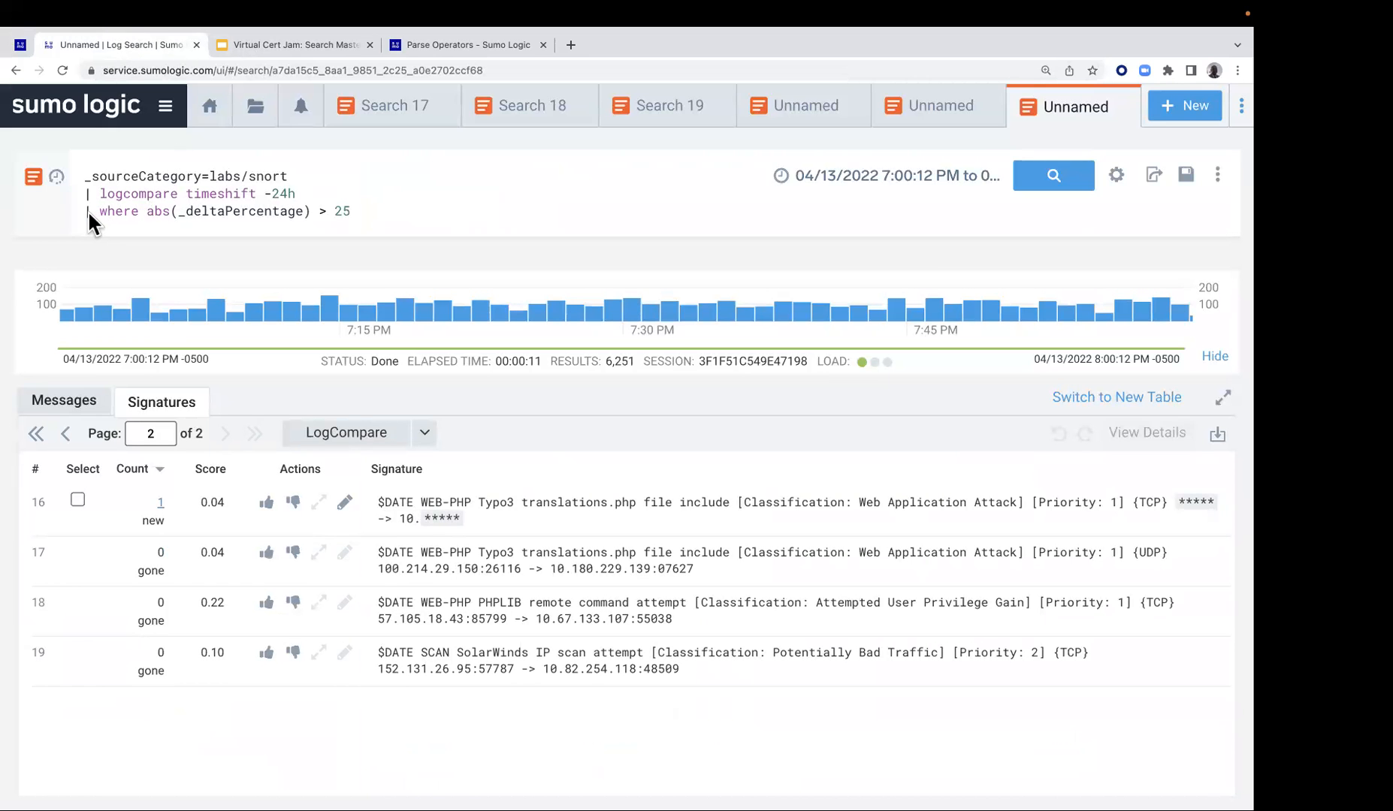
pyautogui.moveTo(90, 208); pyautogui.dragTo(349, 205)
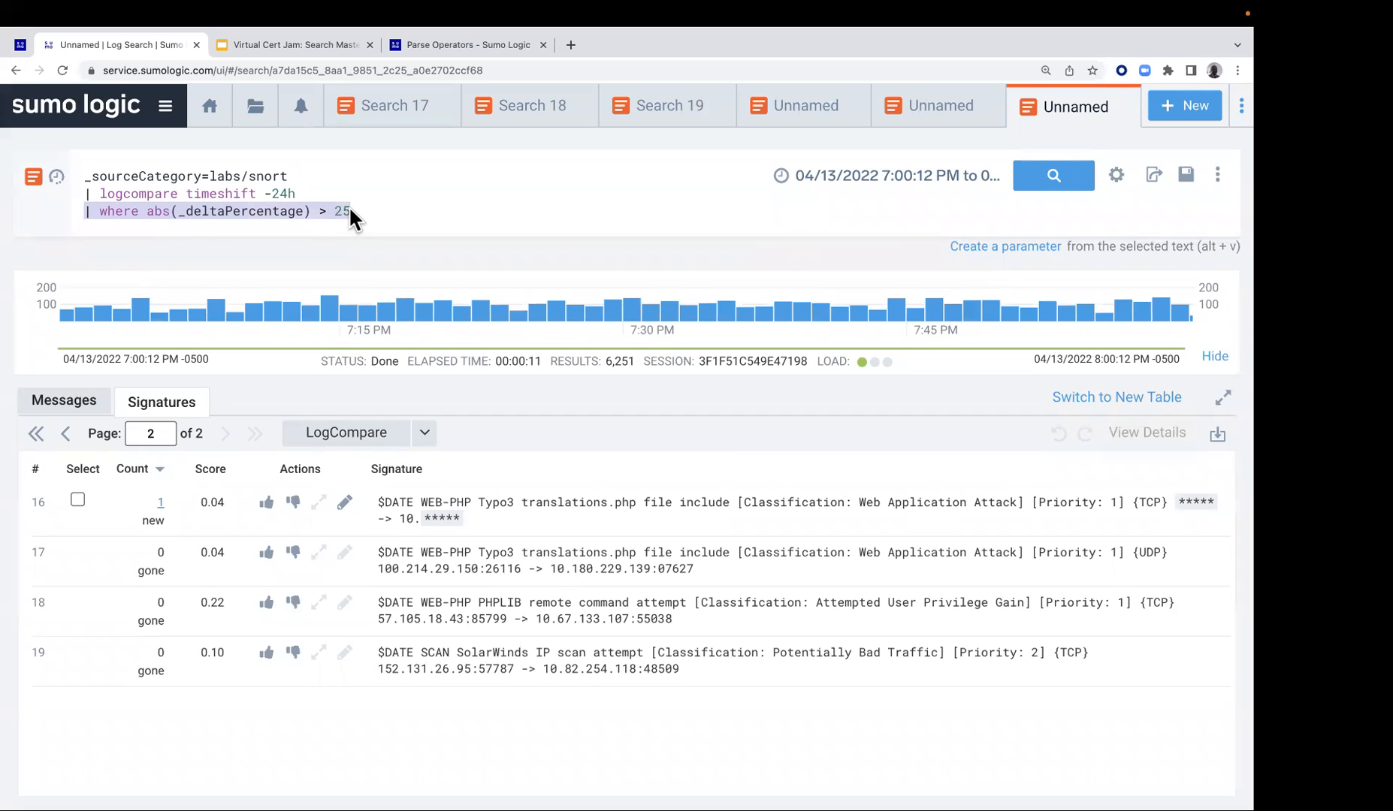
pyautogui.hotkey('ctrl', 'v')
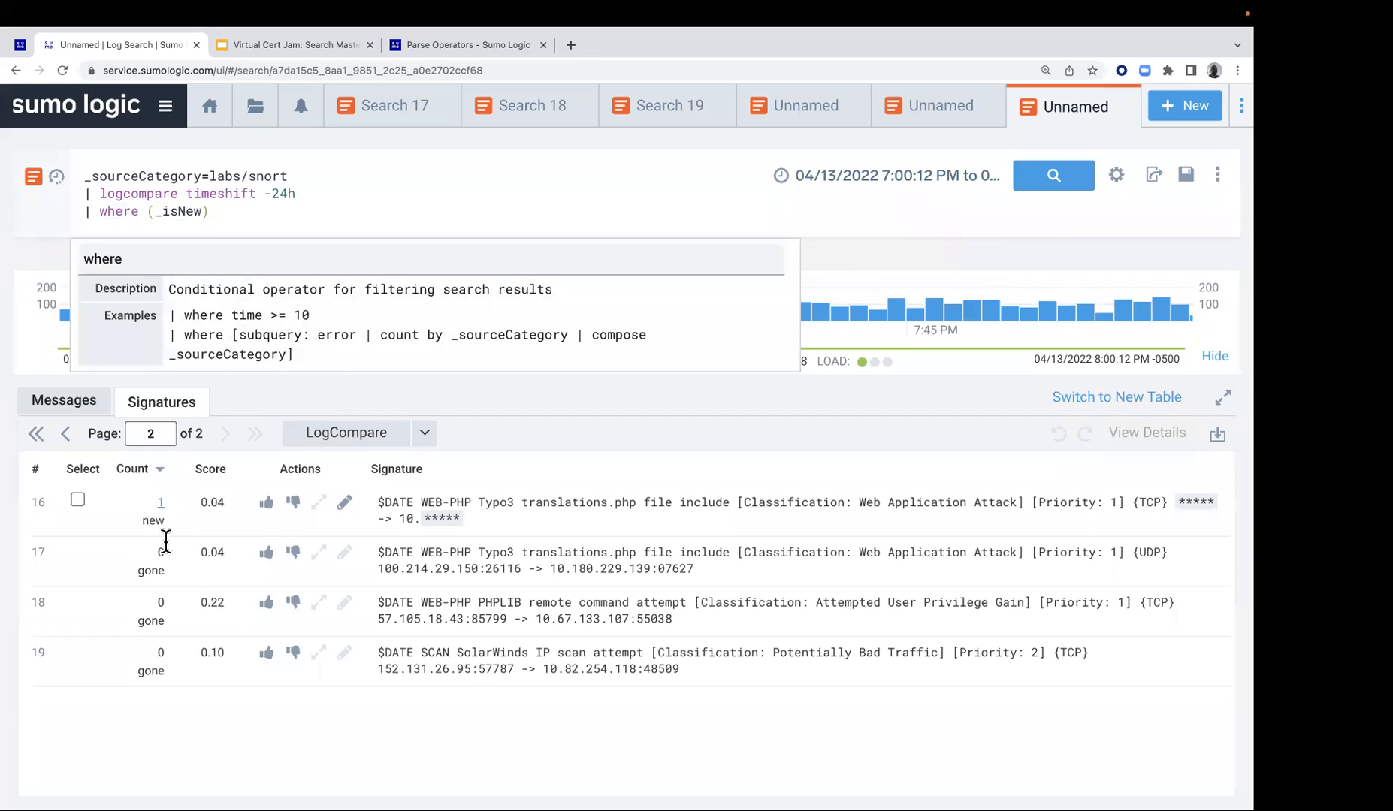
# Run the Snort LogCompare query with the _isNew filter and review the list of new signatures
pyautogui.click(1056, 177)
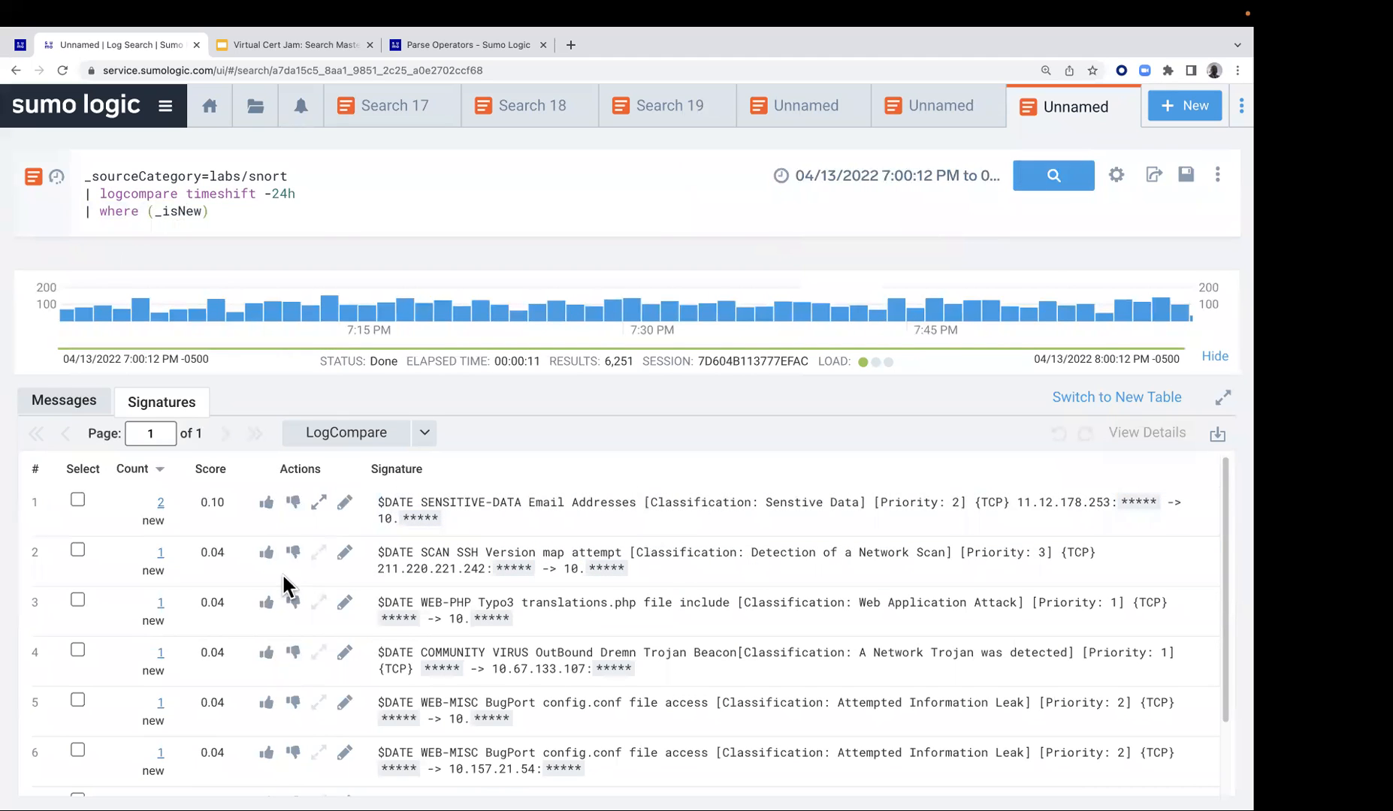
pyautogui.scroll(-3, 195, 684)
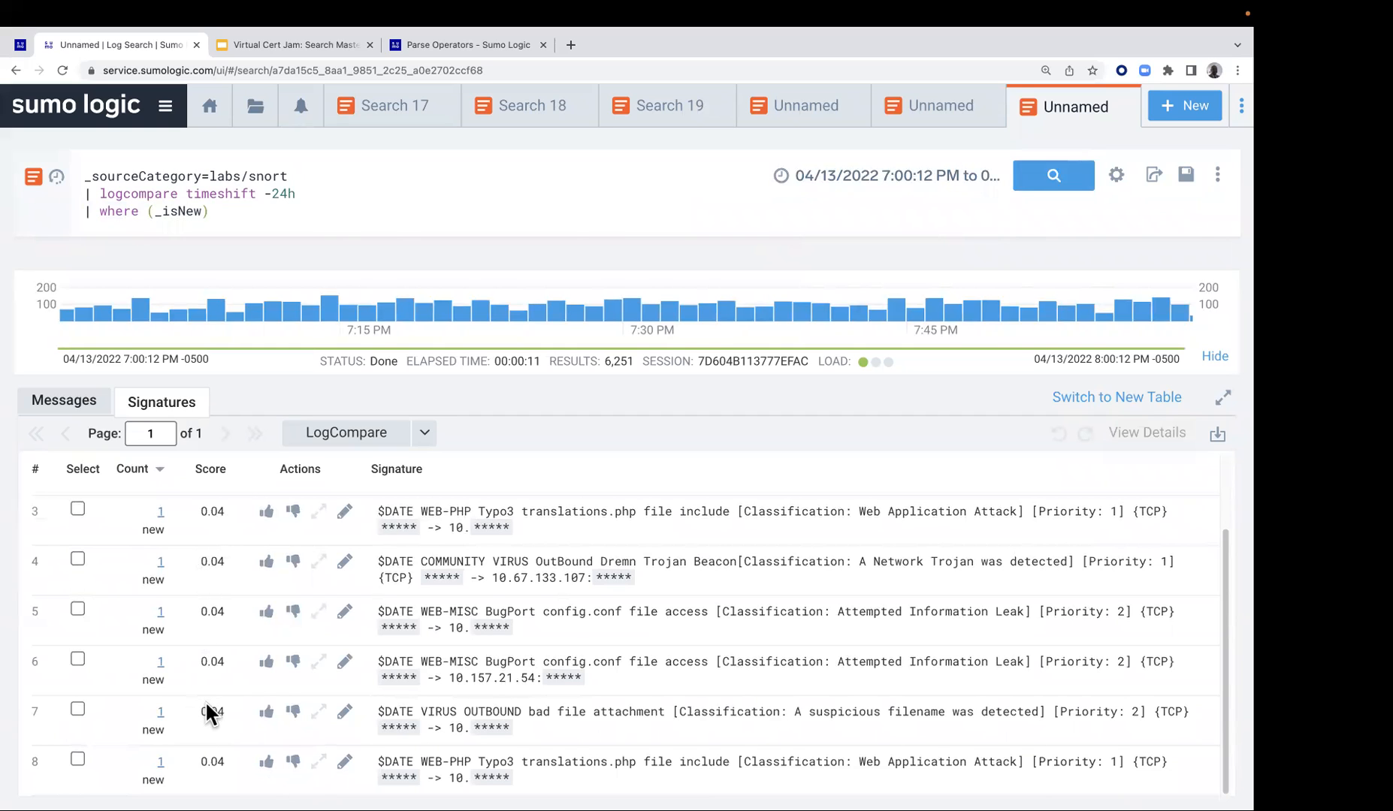
pyautogui.scroll(3, 199, 592)
pyautogui.scroll(-3, 195, 599)
pyautogui.moveTo(145, 312)
# Return to the Lab 9 guide and advance to Lab 10 - Identify "out of the ordinary" Events
pyautogui.click(20, 44)
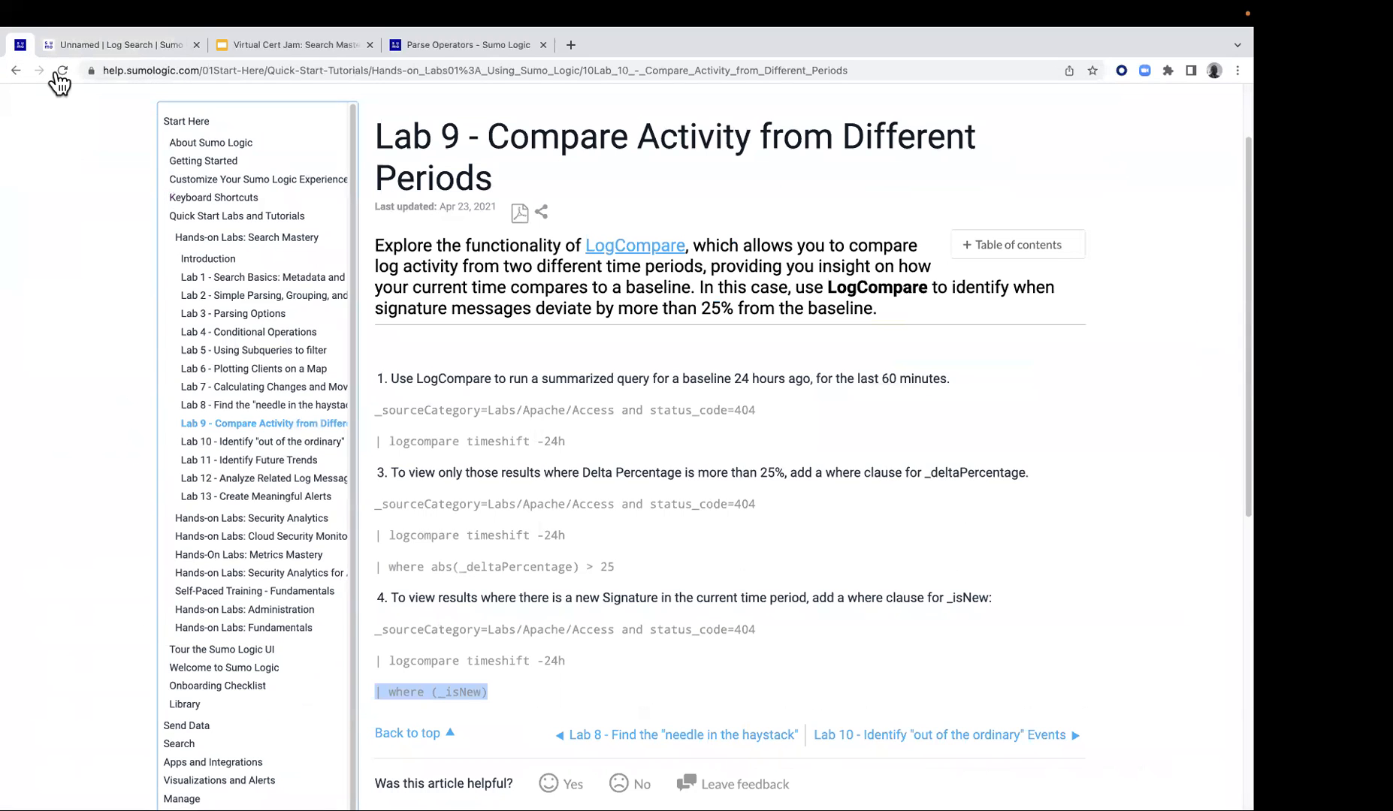
pyautogui.scroll(-5, 617, 485)
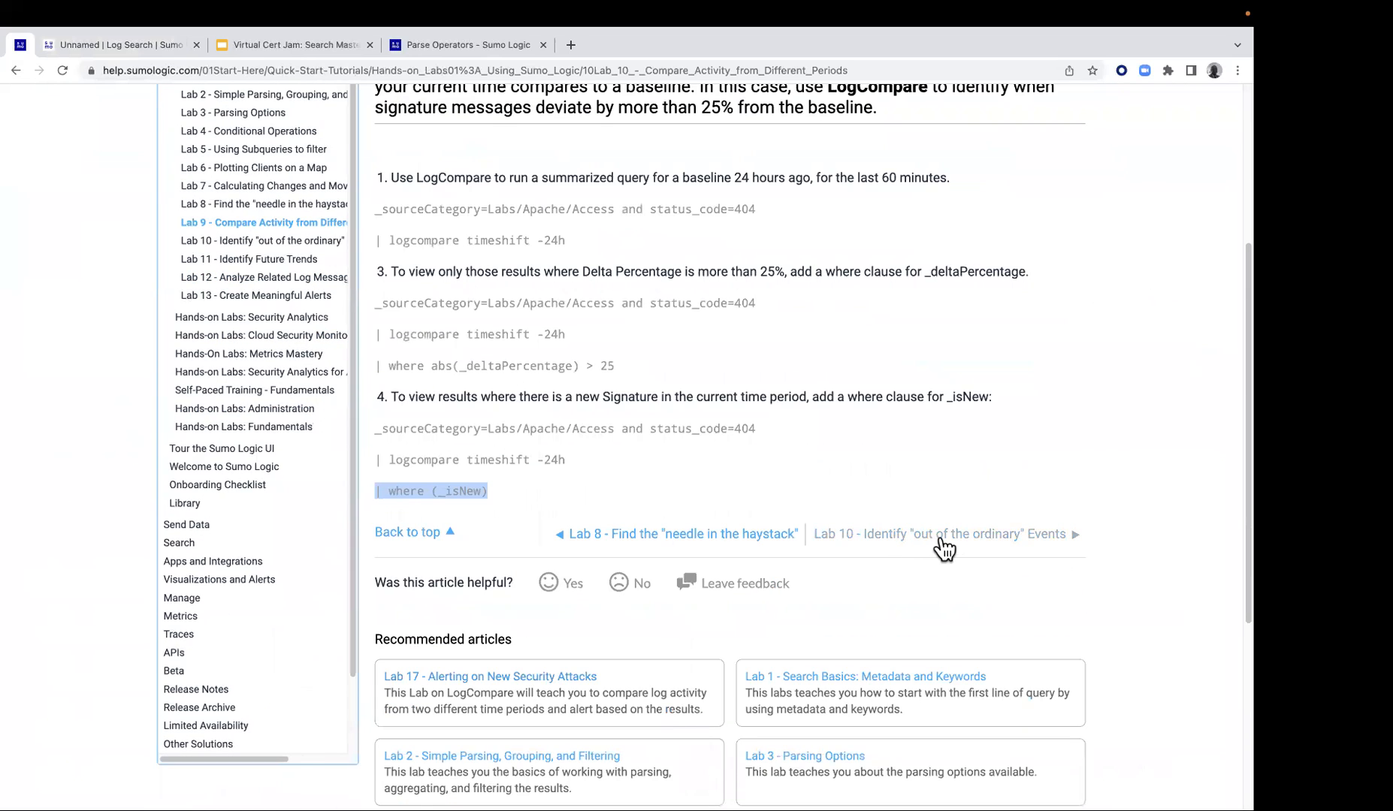
pyautogui.click(943, 534)
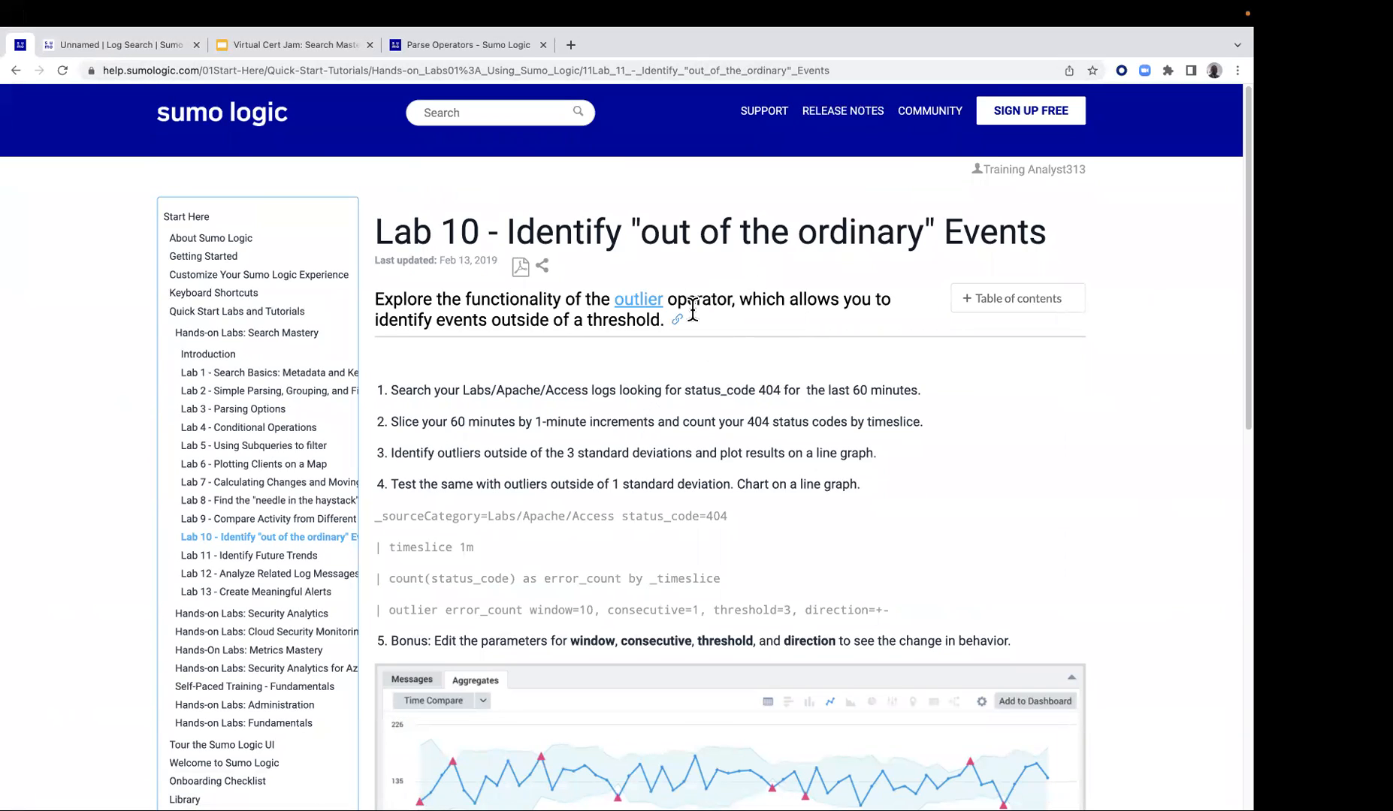
# Open the outlier operator documentation in its own tab, examine its syntax, returned fields and keyword arguments, and close it
pyautogui.rightClick(644, 304)
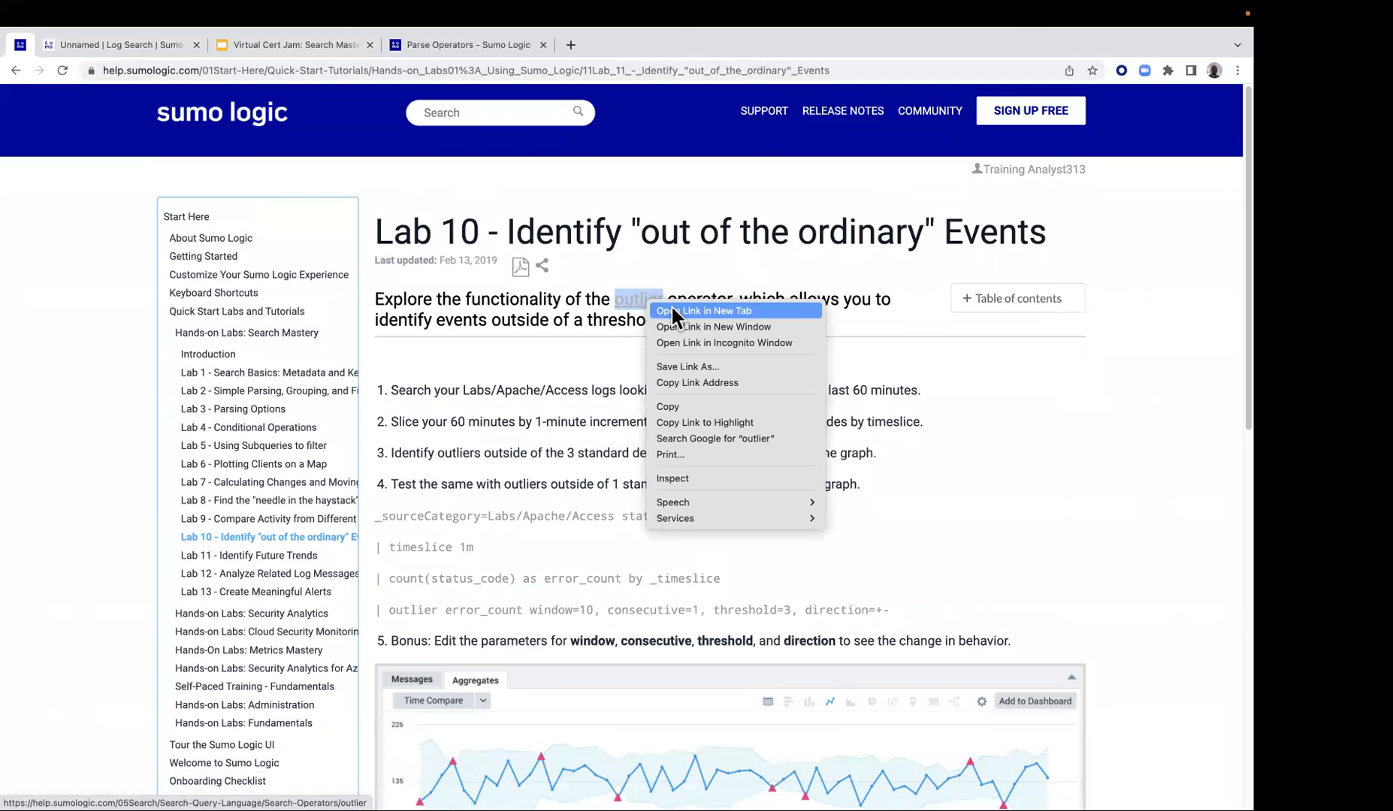
pyautogui.click(671, 308)
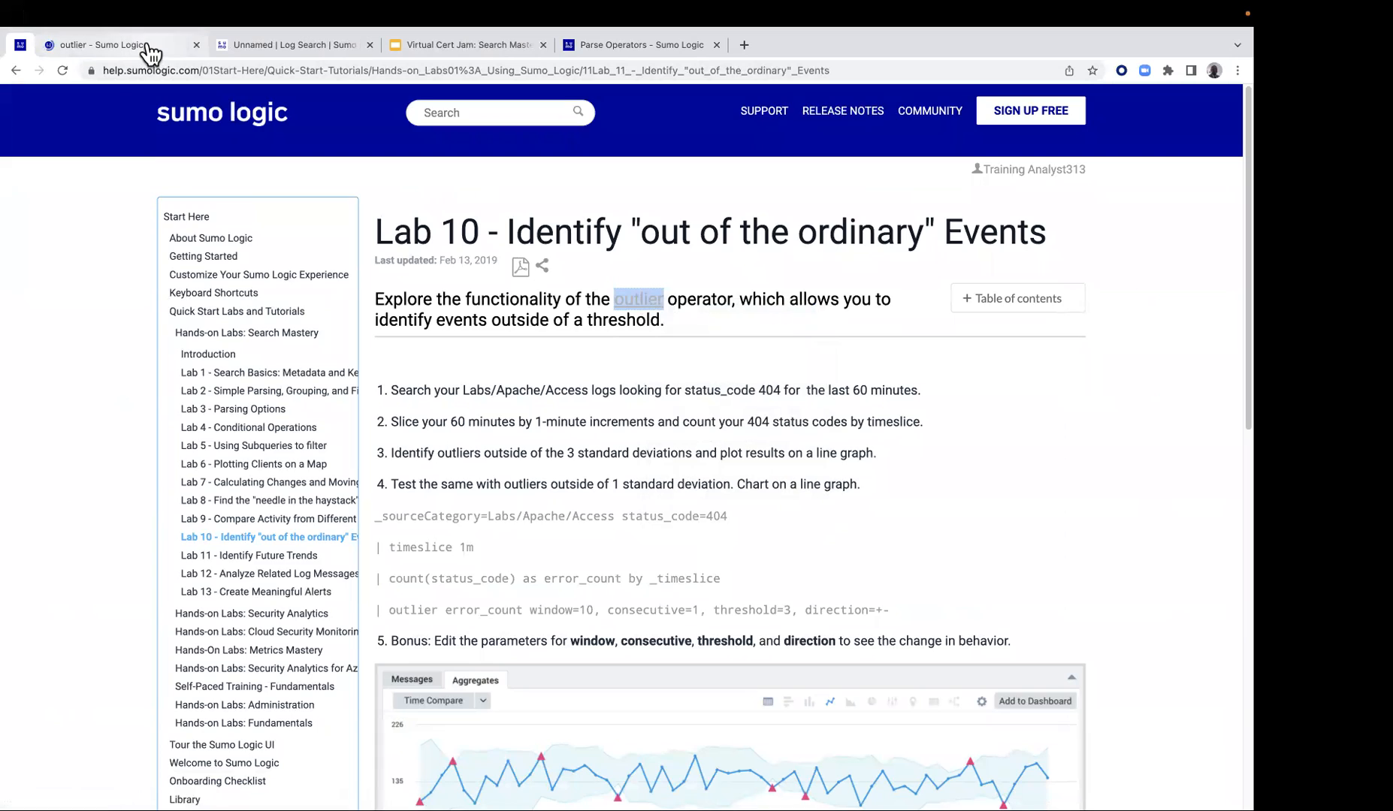
pyautogui.click(148, 48)
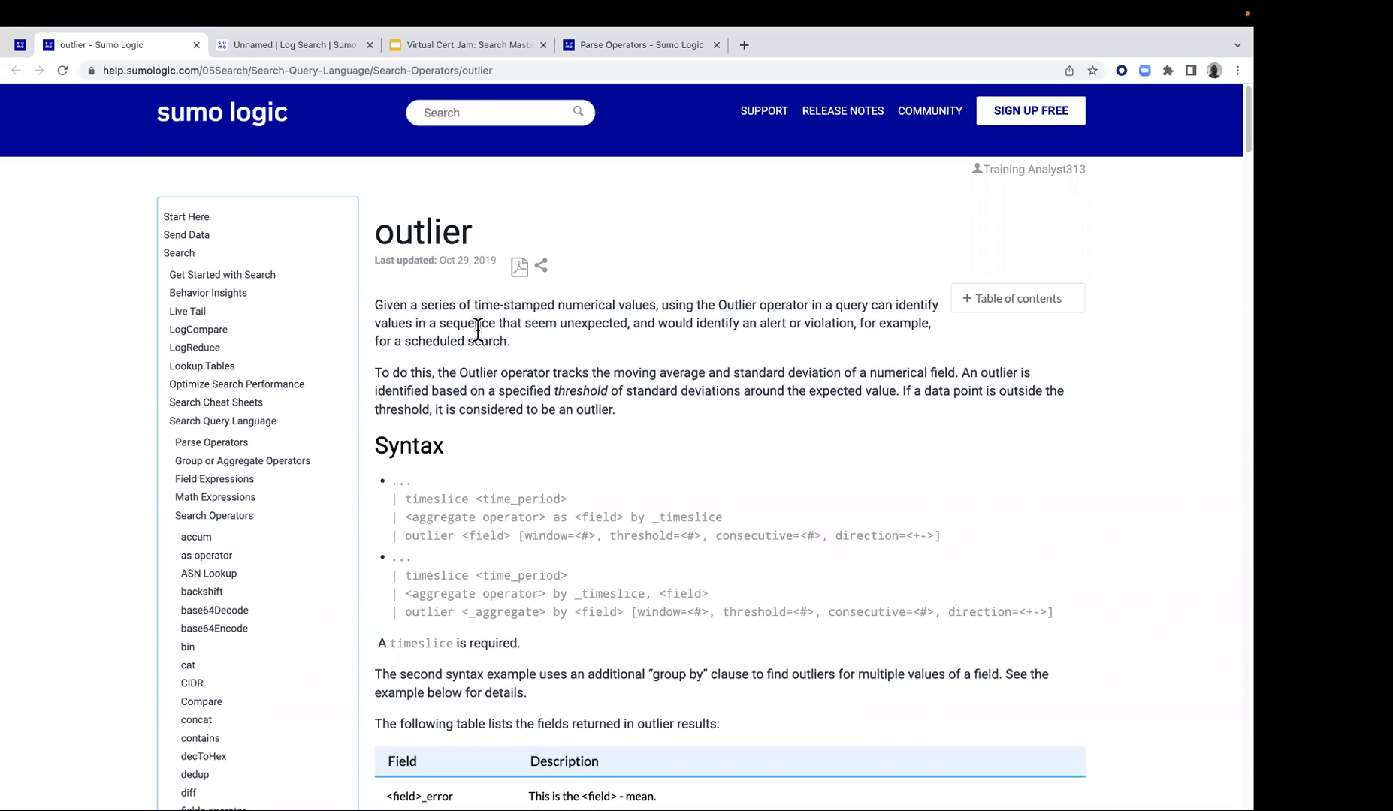
pyautogui.scroll(-1, 589, 344)
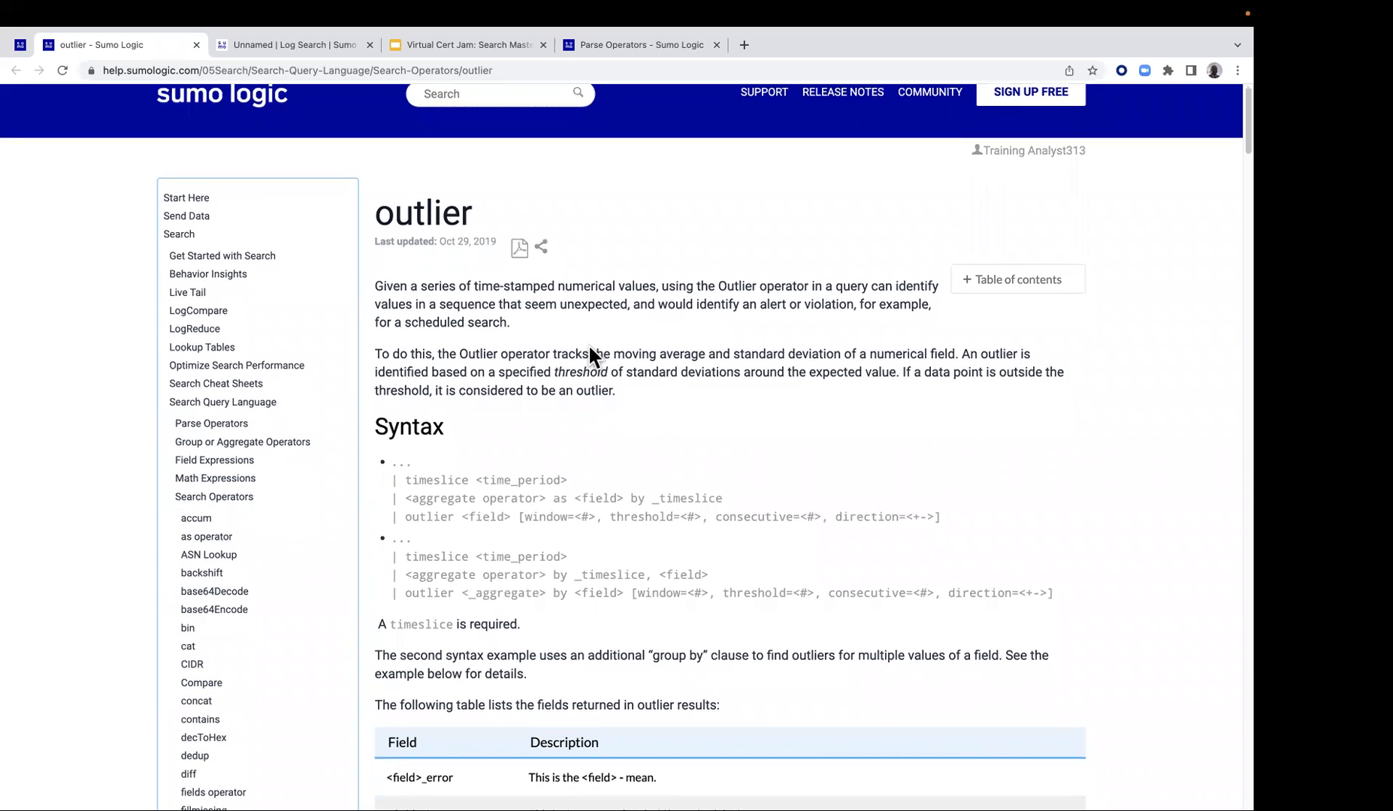
pyautogui.scroll(-5, 628, 331)
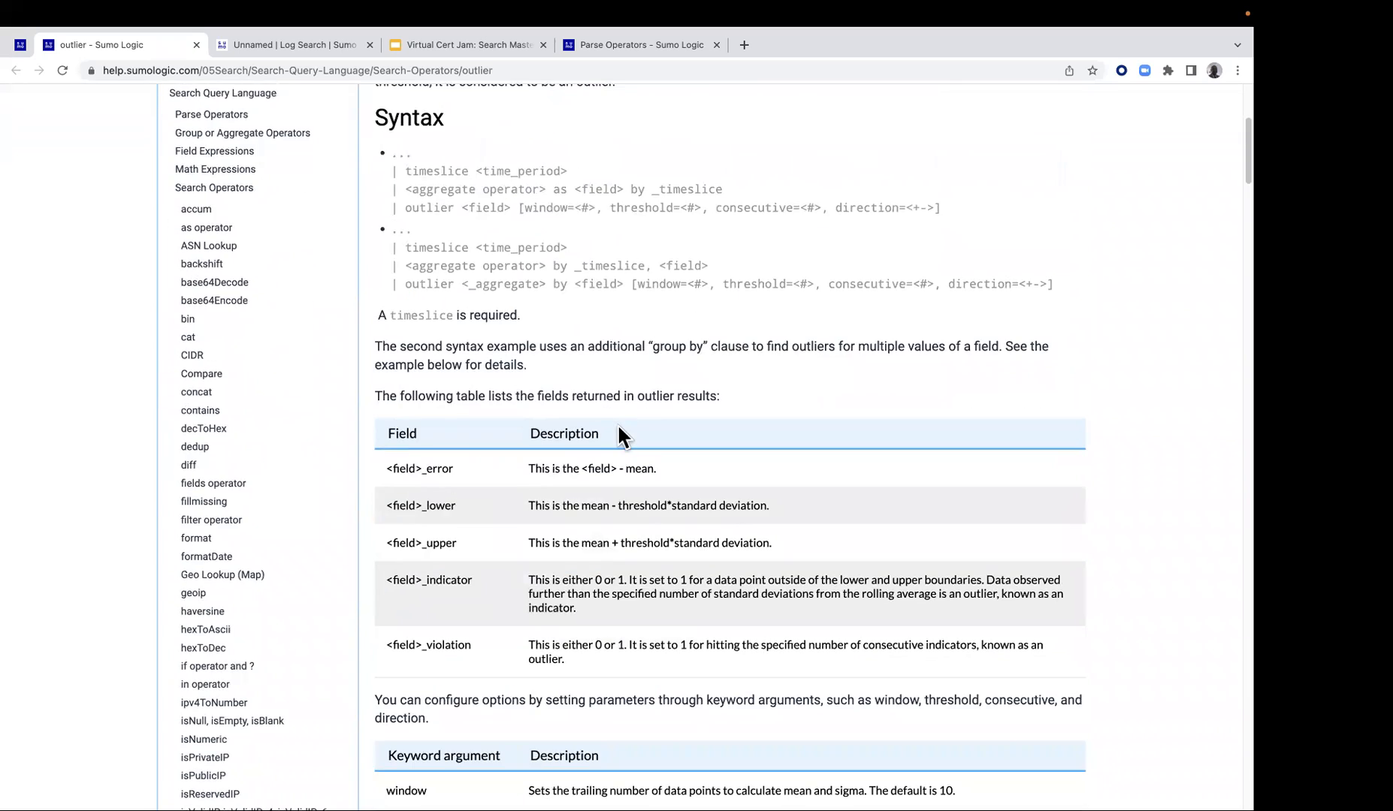
pyautogui.scroll(-5, 621, 421)
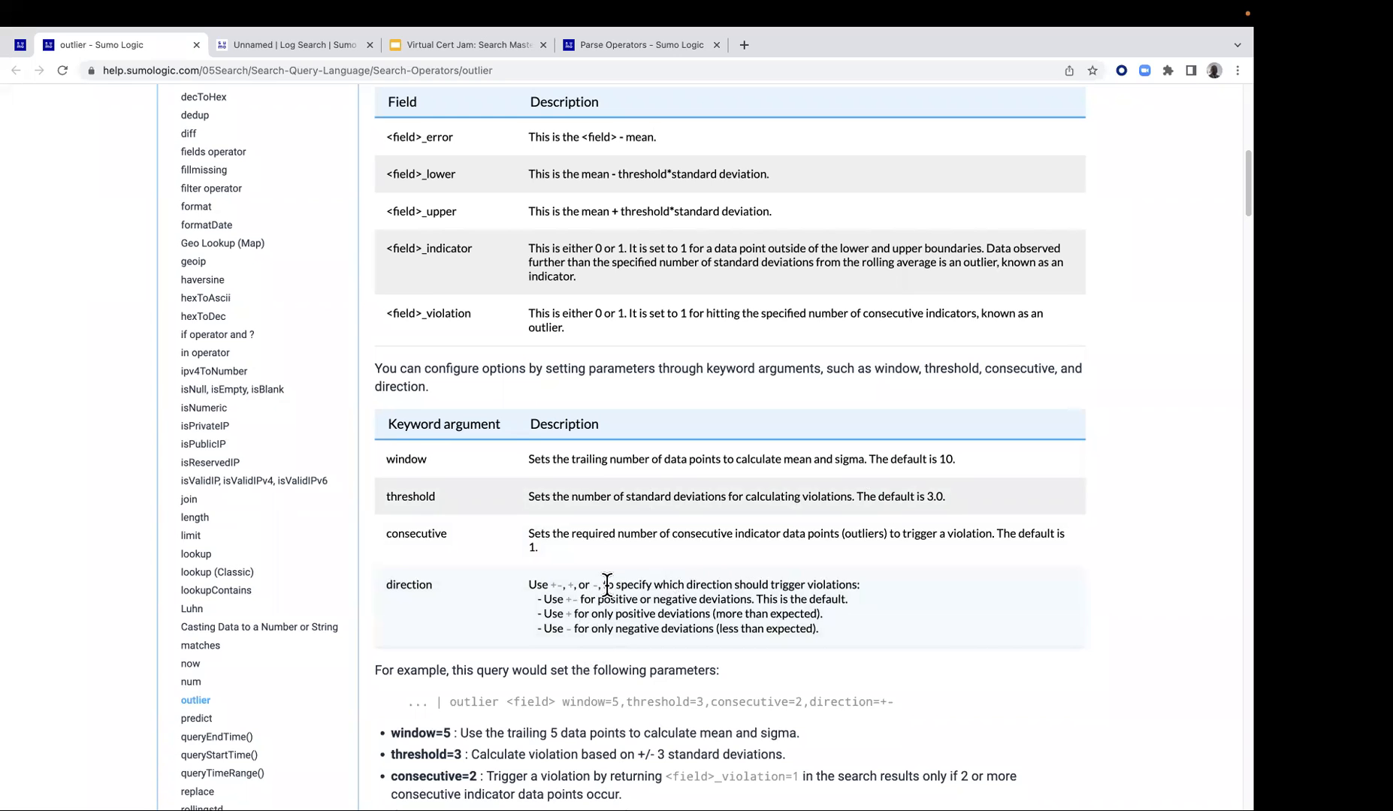
pyautogui.scroll(4, 605, 579)
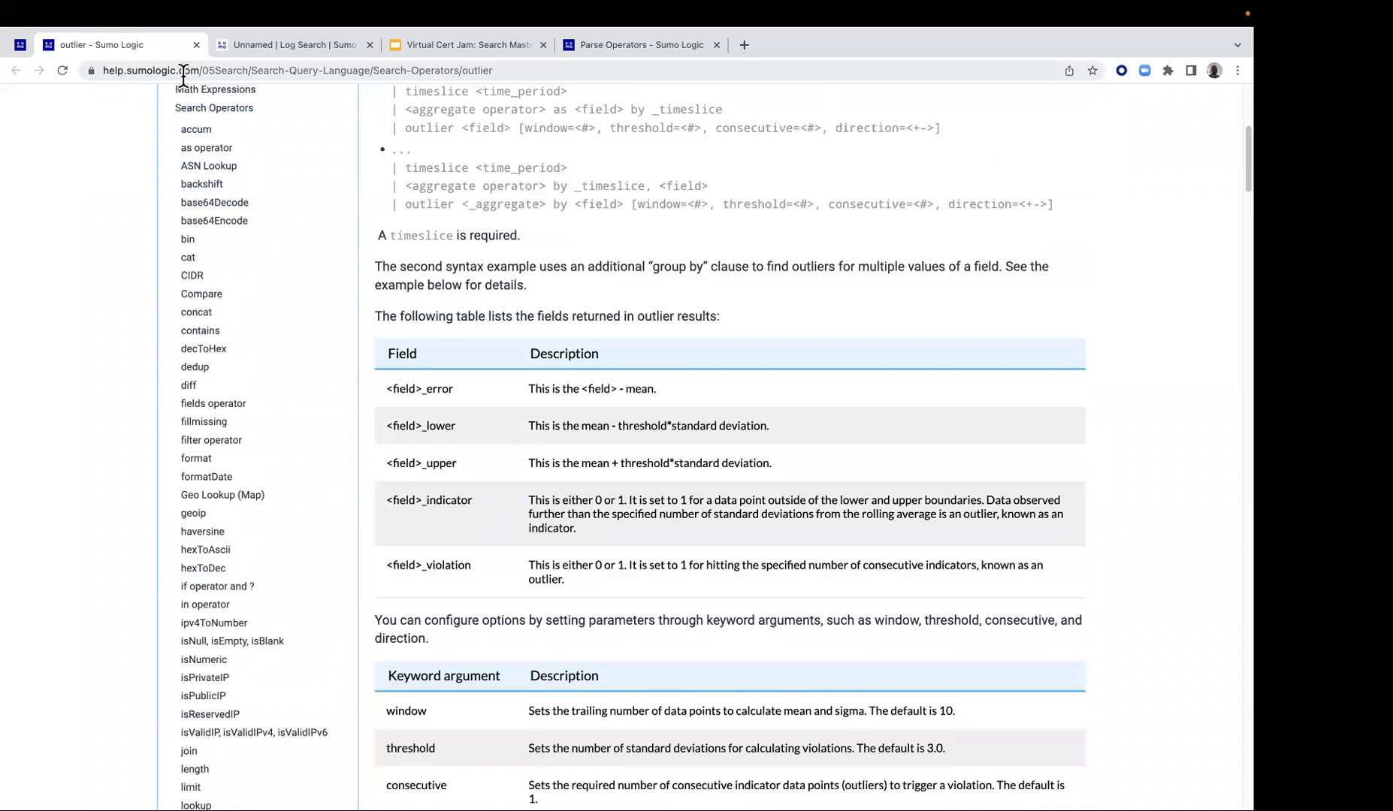
pyautogui.click(195, 45)
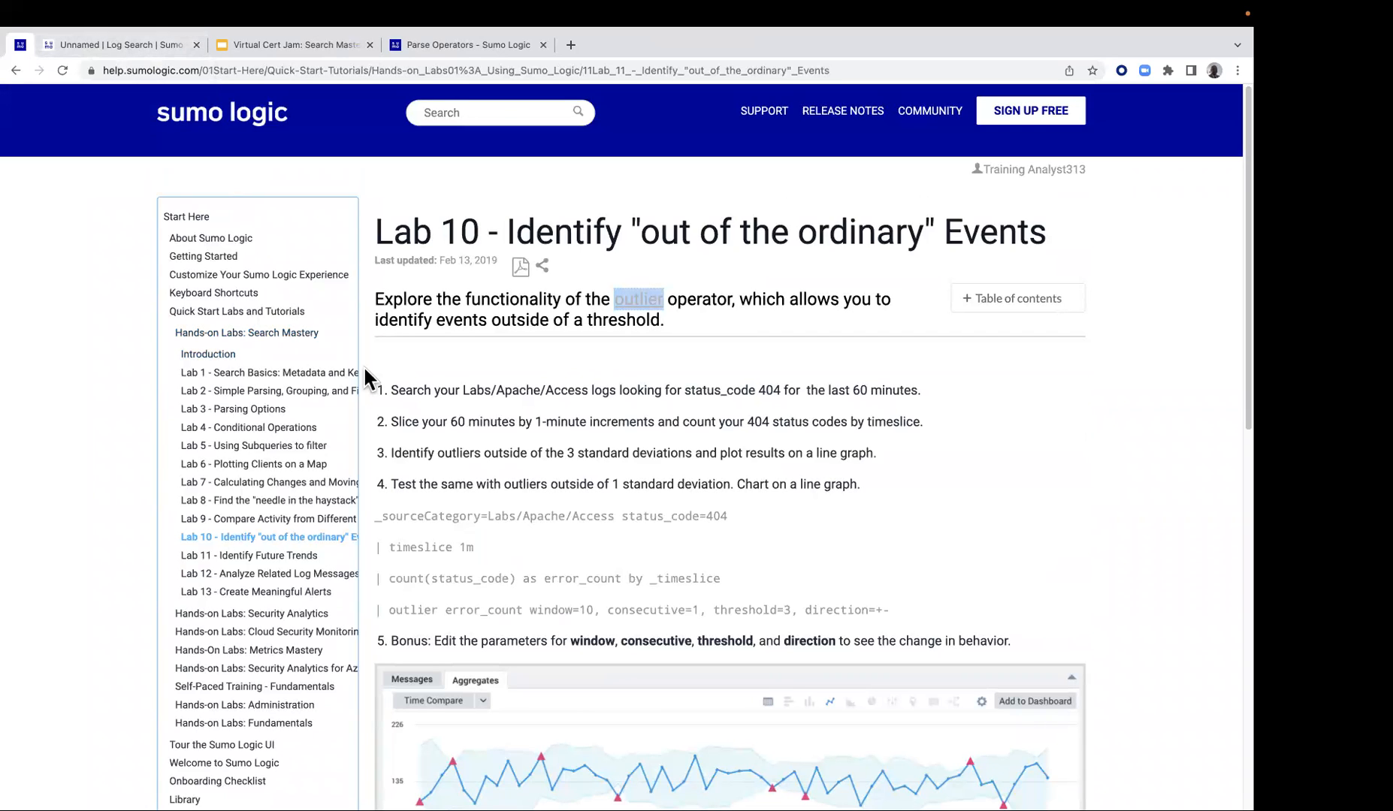
# Copy the full four-line outlier query for status_code=404 from the Lab 10 guide and return to the Sumo Logic search page
pyautogui.click(377, 516)
pyautogui.moveTo(377, 516); pyautogui.dragTo(876, 616)
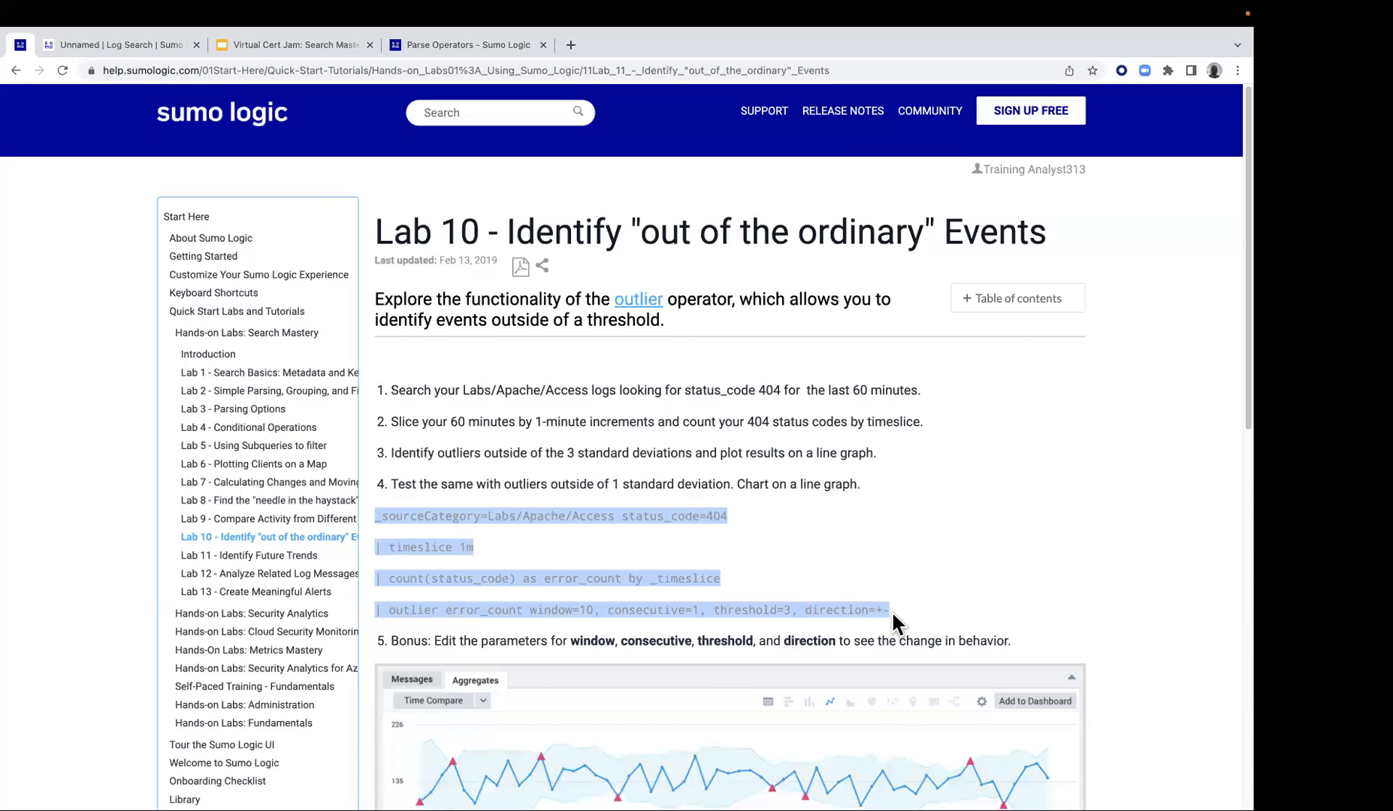
pyautogui.rightClick(604, 515)
pyautogui.click(651, 537)
pyautogui.click(145, 48)
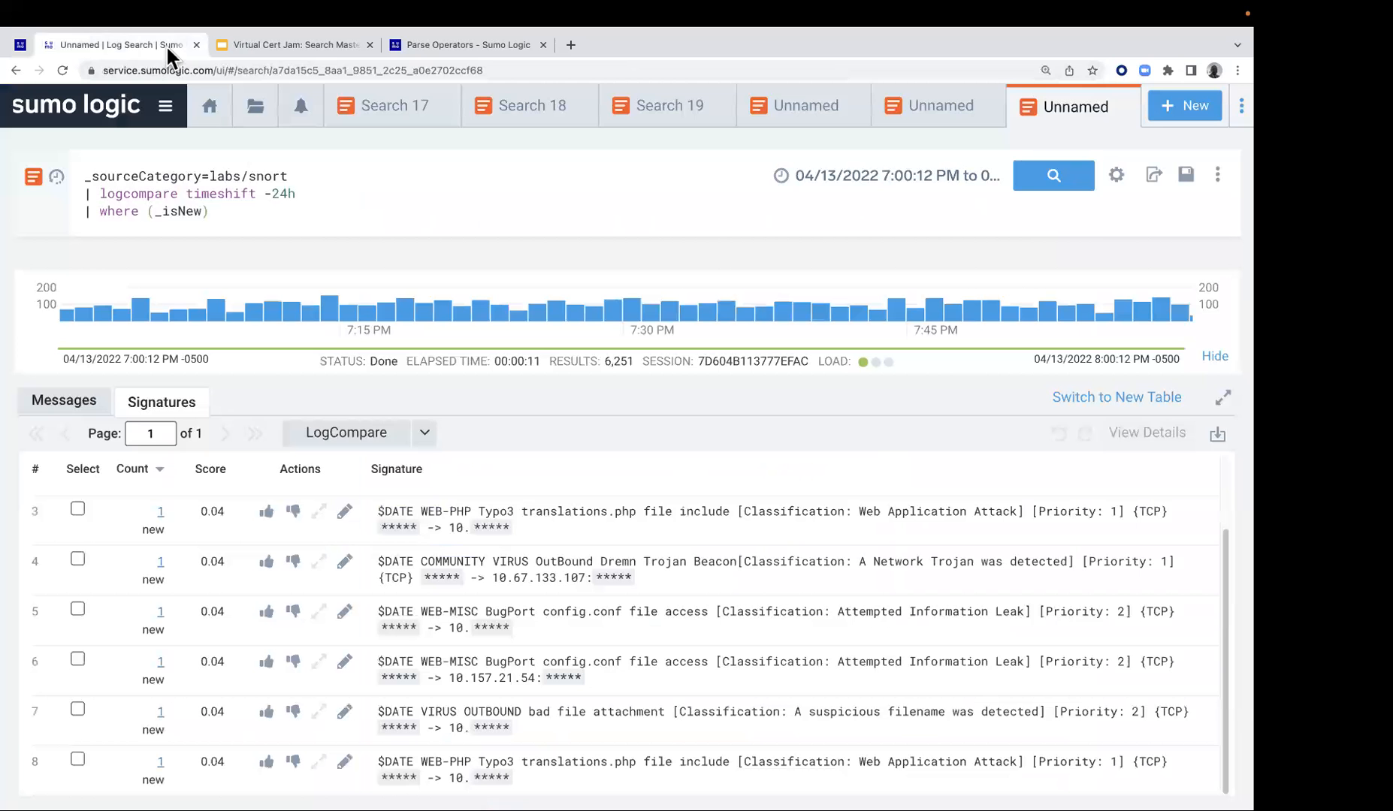
# Close all open search tabs in Sumo Logic and start a new log search
pyautogui.rightClick(826, 105)
pyautogui.click(862, 353)
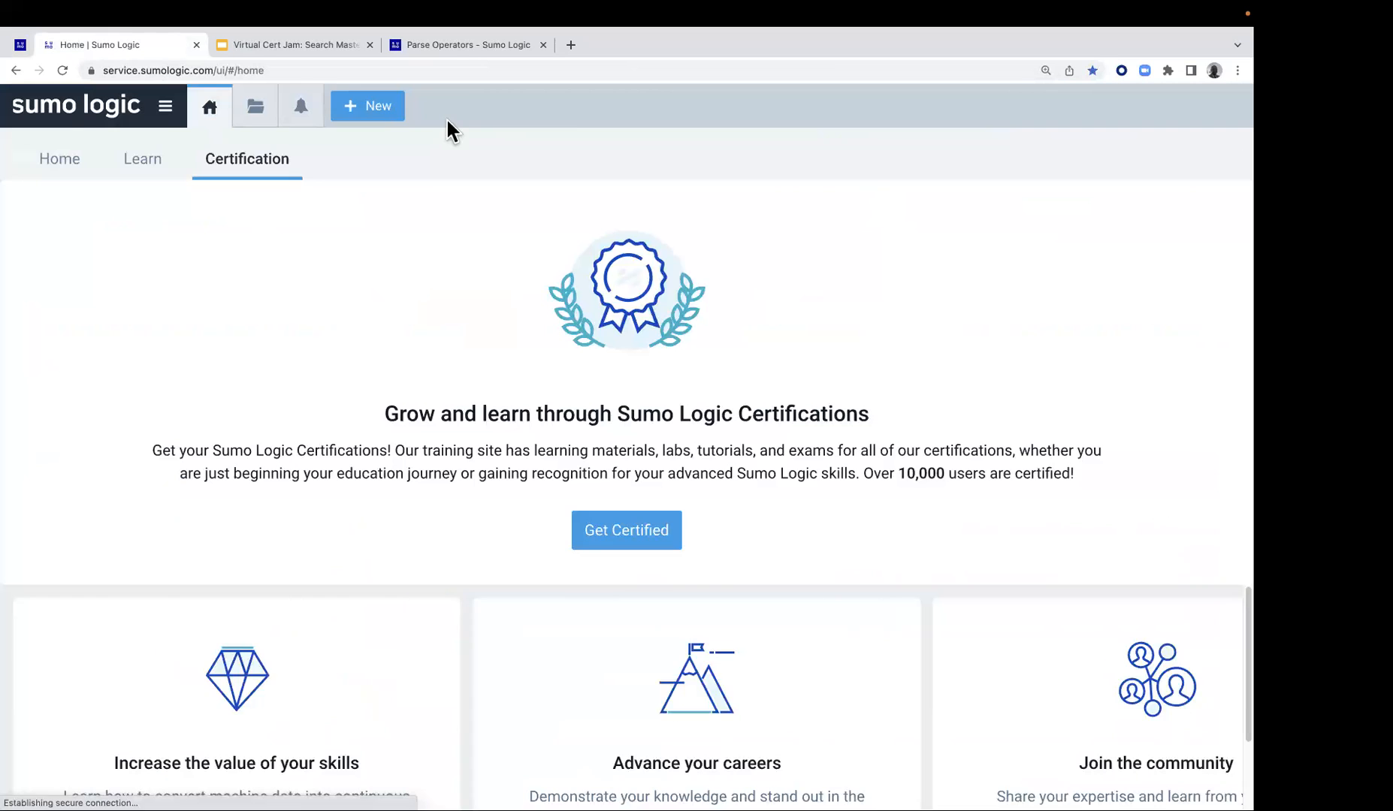
pyautogui.click(380, 106)
pyautogui.click(386, 143)
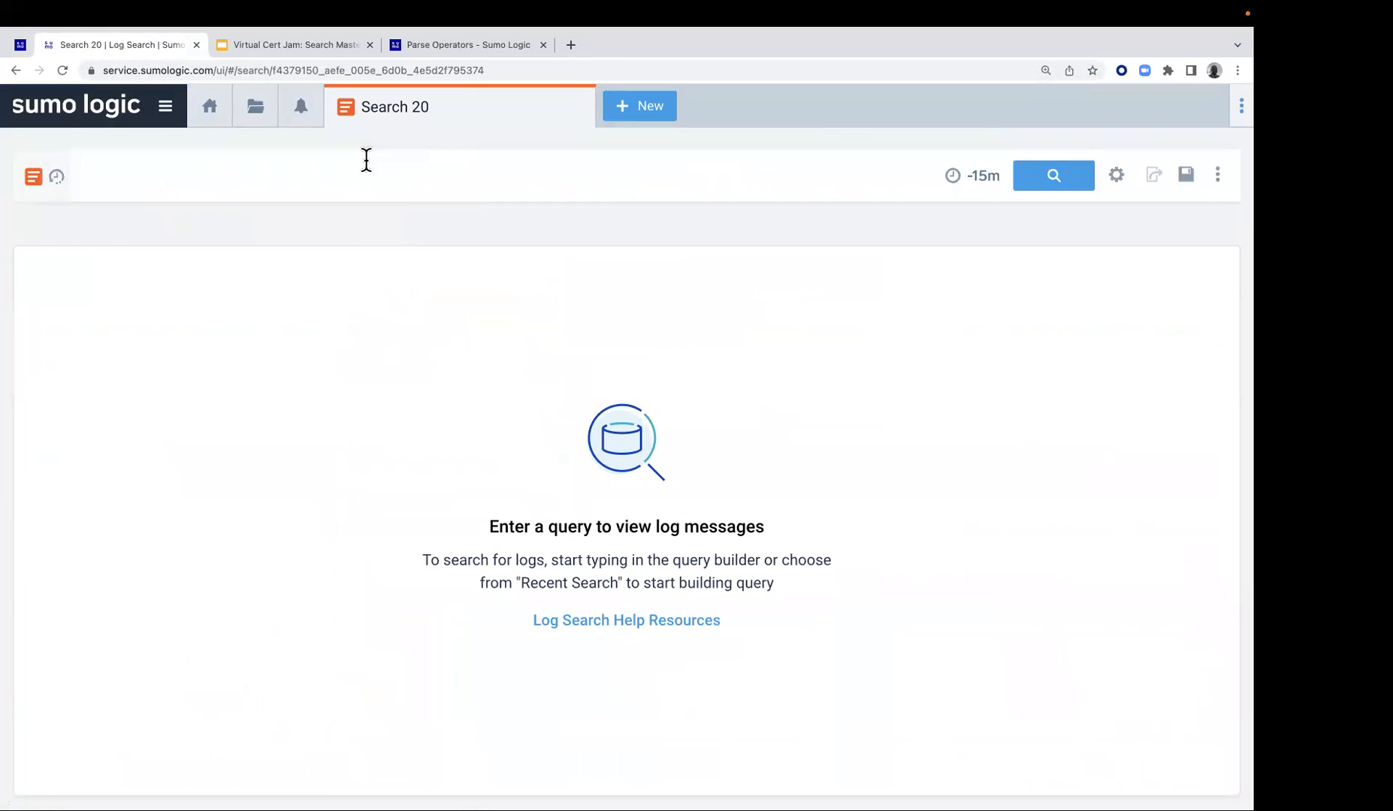
# Paste the Lab 10 query into the new search and comment out its outlier and count lines with //
pyautogui.click(366, 159)
pyautogui.press('super+v')
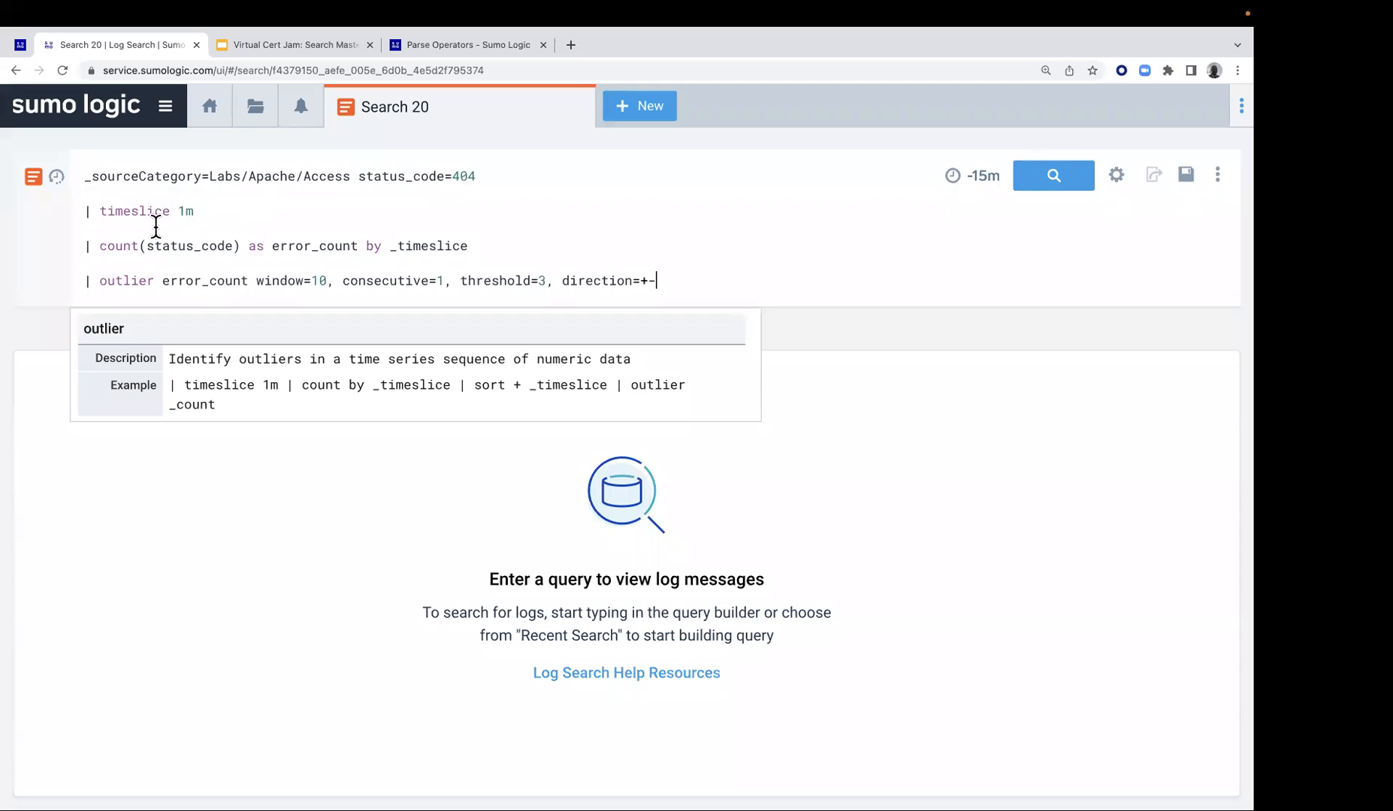
pyautogui.click(86, 282)
pyautogui.write('//')
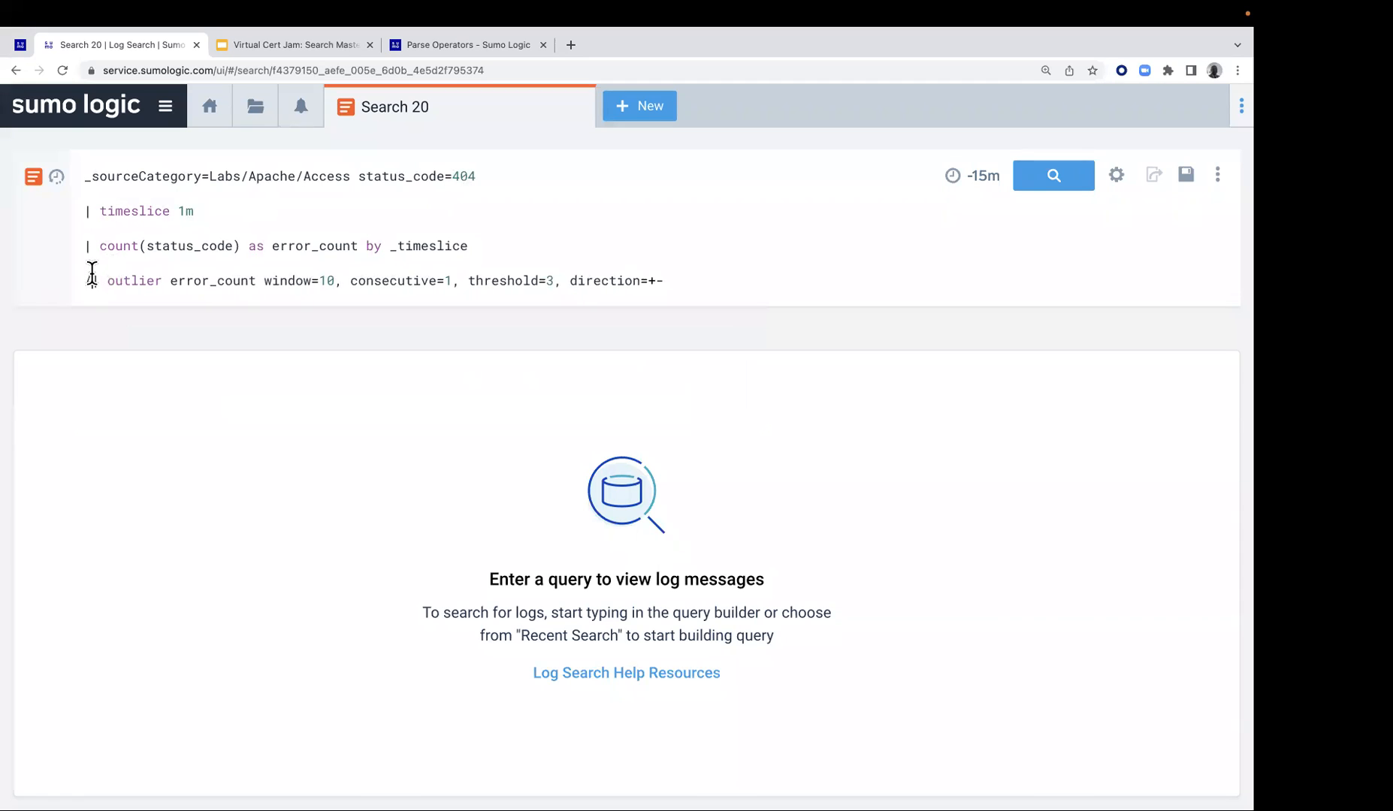
pyautogui.click(84, 246)
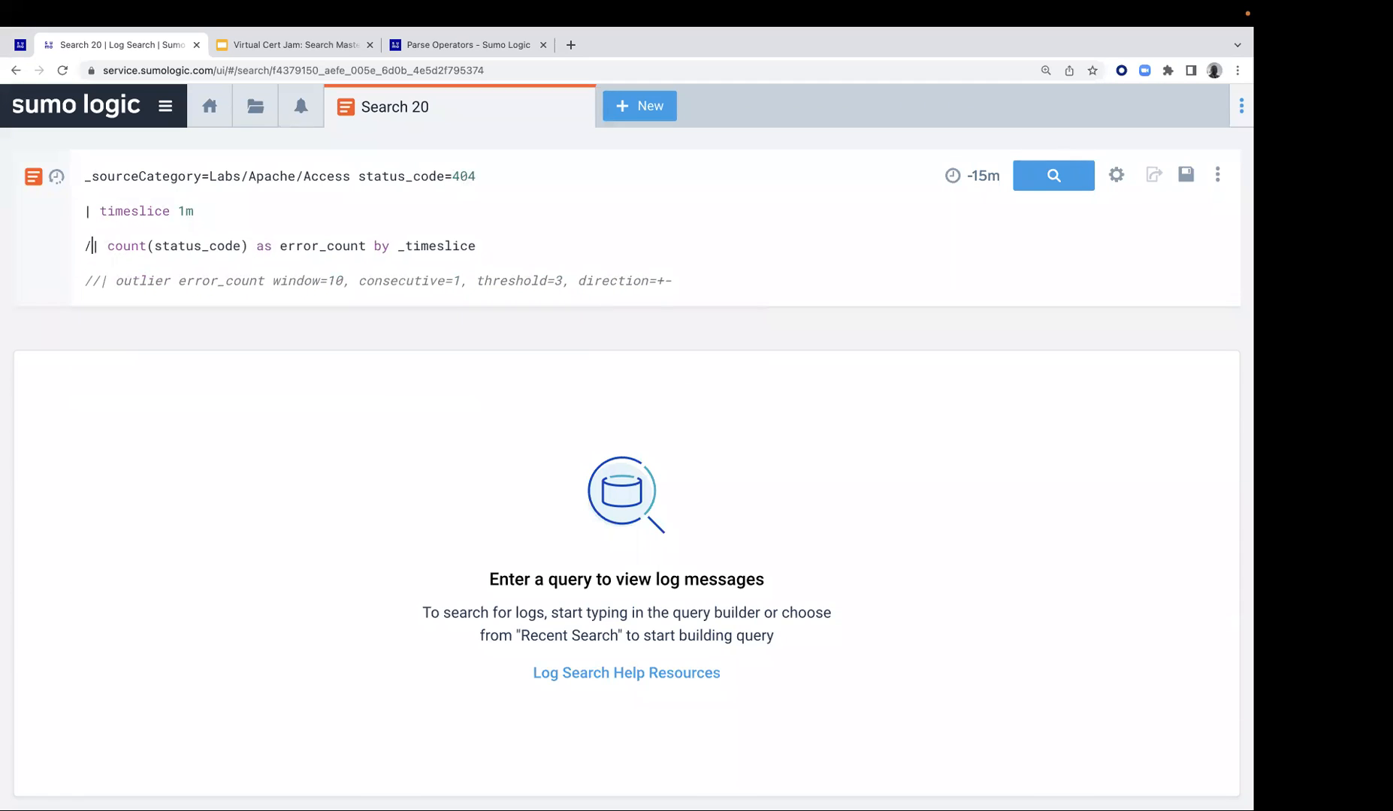
pyautogui.write('//')
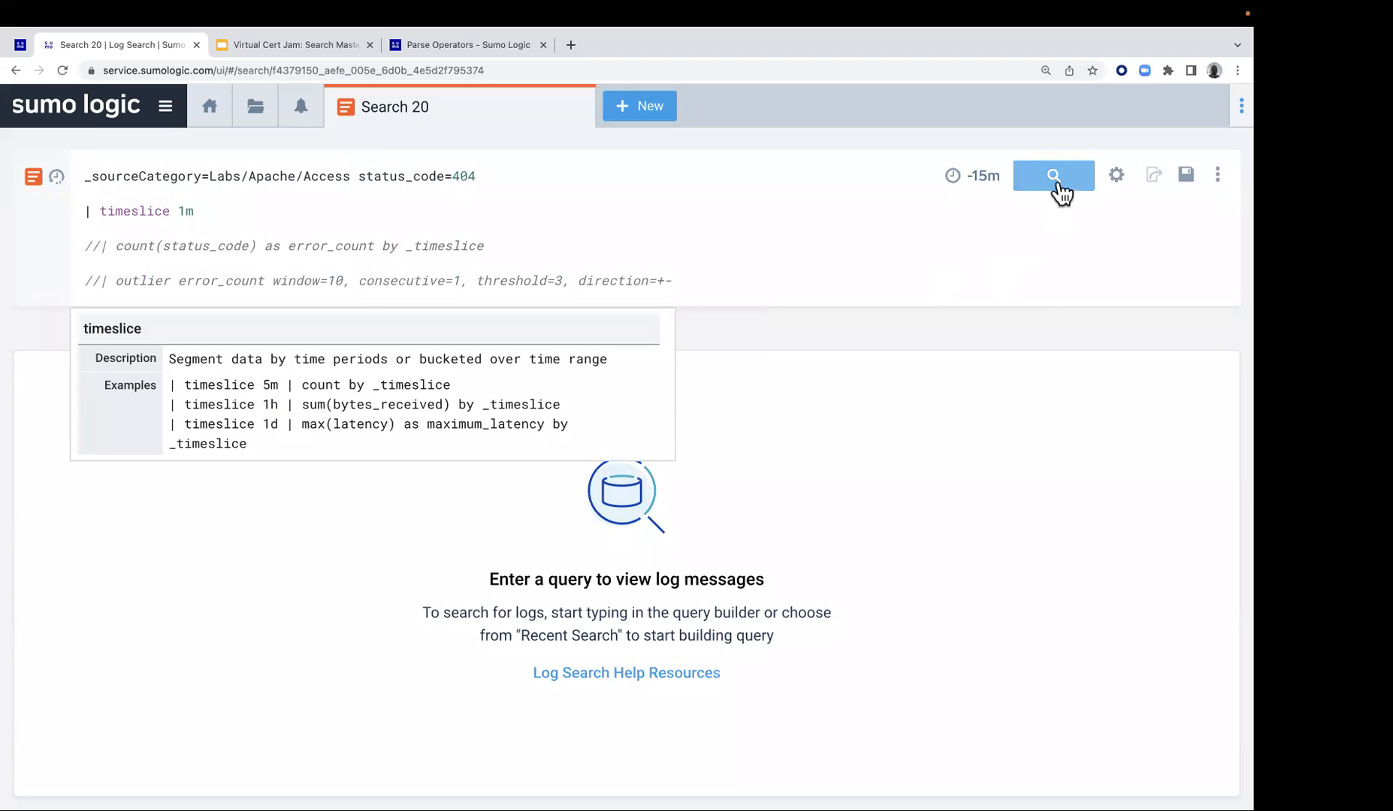
# Check the Lab 10 guide, set the search's time range to Last 60 Minutes, and run the query with only the timeslice line active
pyautogui.click(21, 46)
pyautogui.click(160, 45)
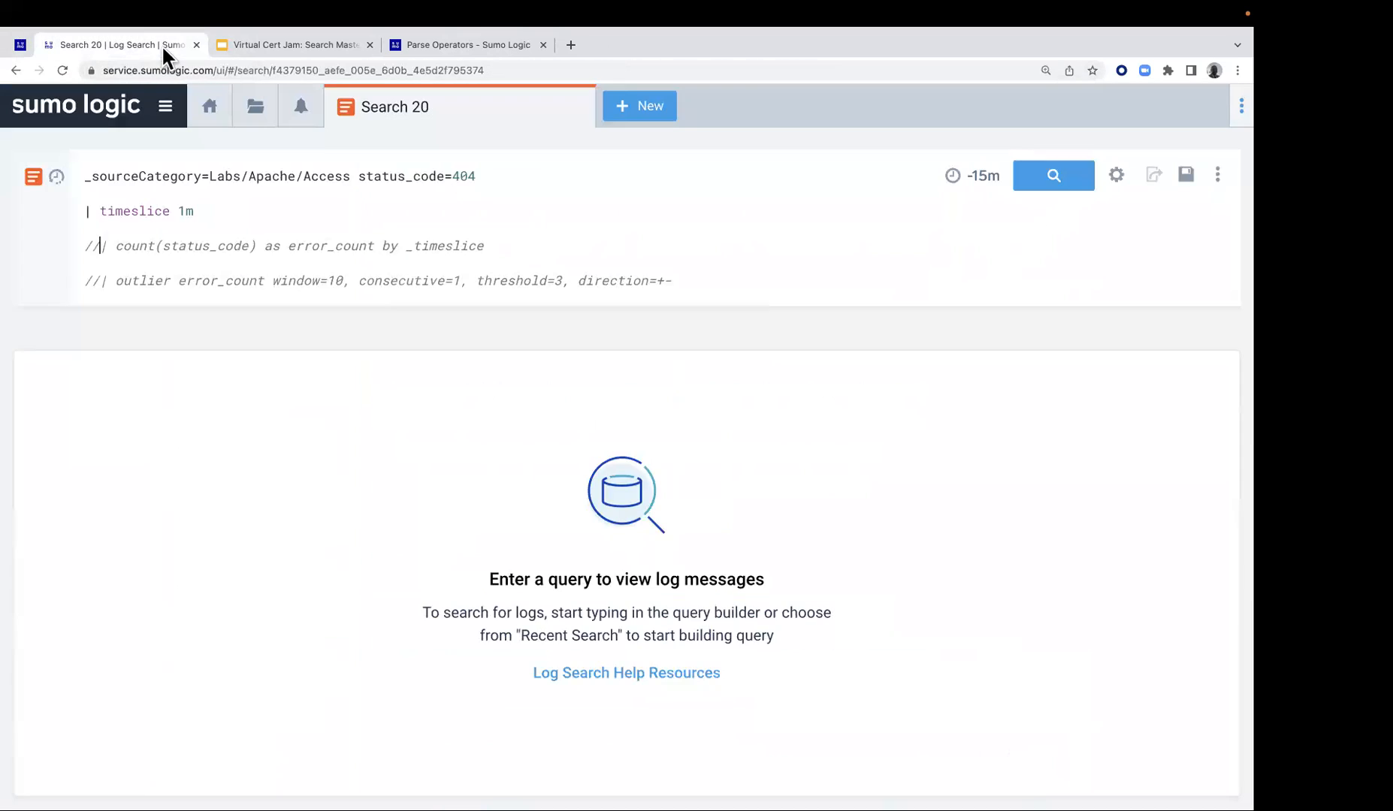
pyautogui.click(986, 176)
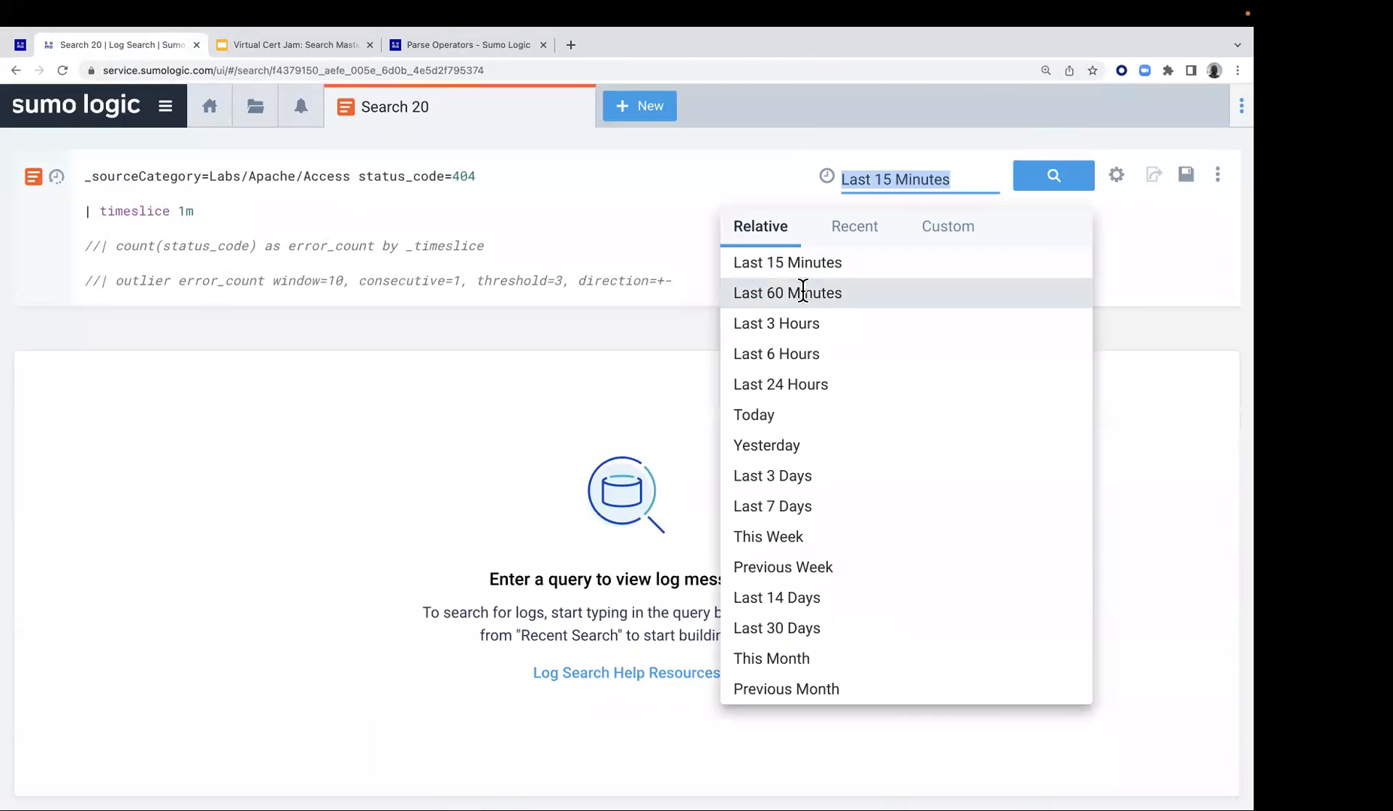
pyautogui.click(802, 289)
pyautogui.click(1064, 180)
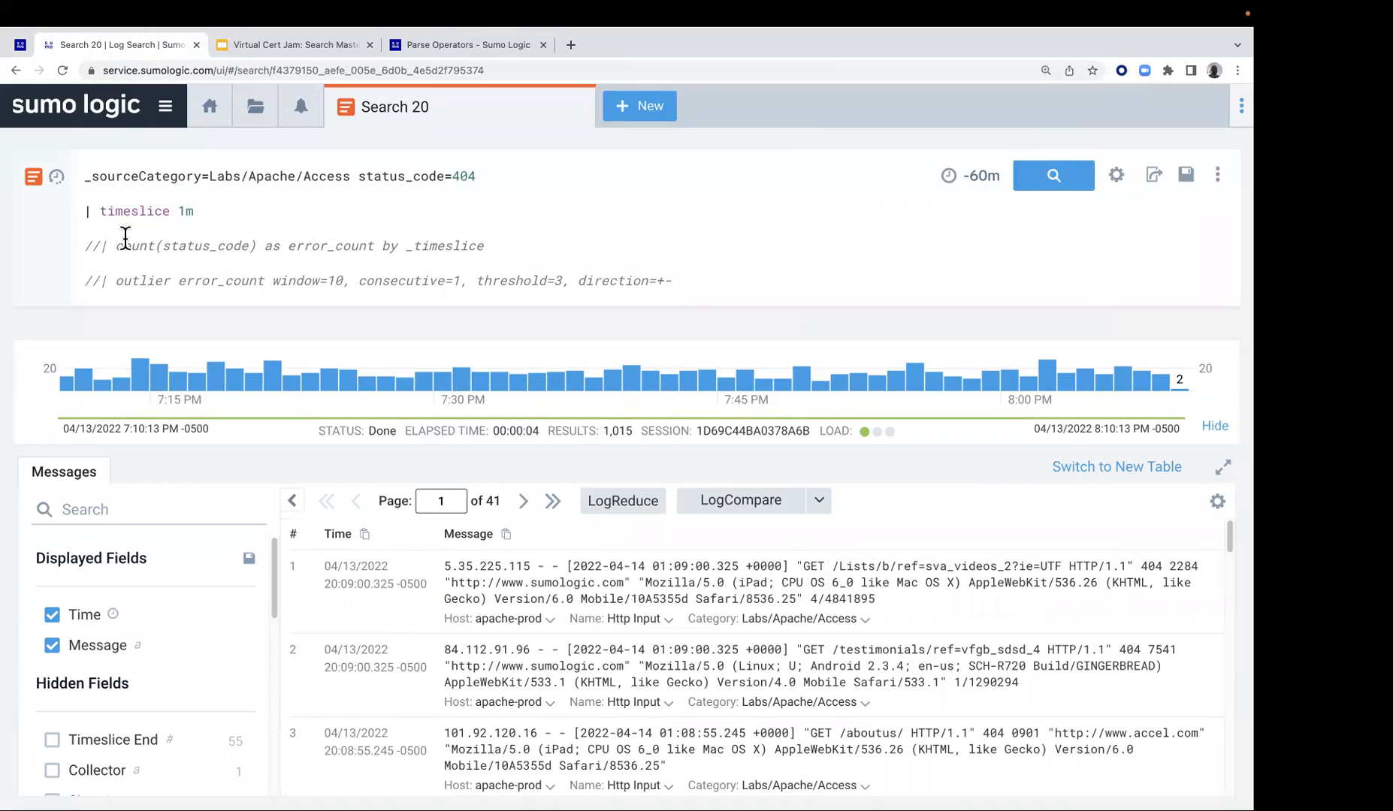
# Uncomment the count line and the outlier line one at a time, running the query after each change
pyautogui.press('super+slash')
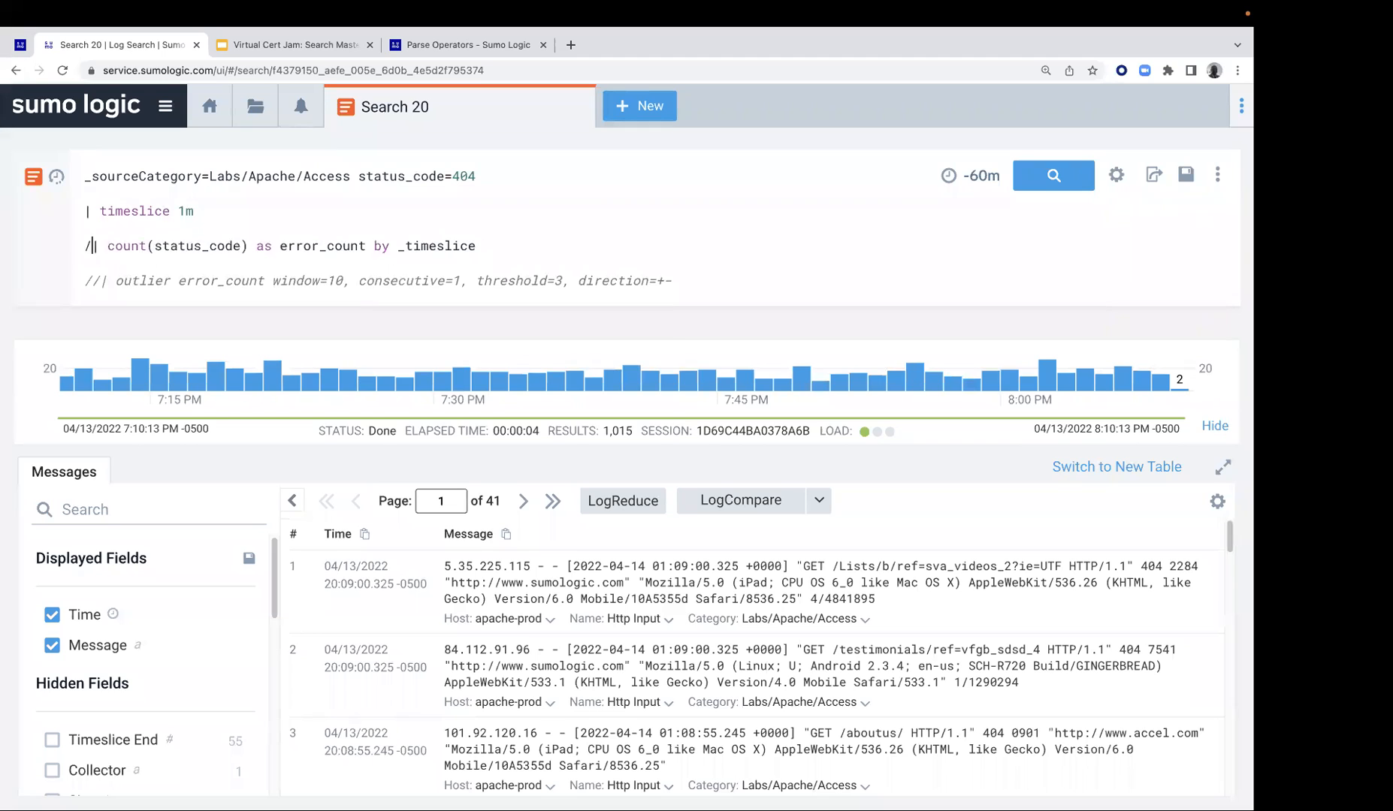
pyautogui.press('Return')
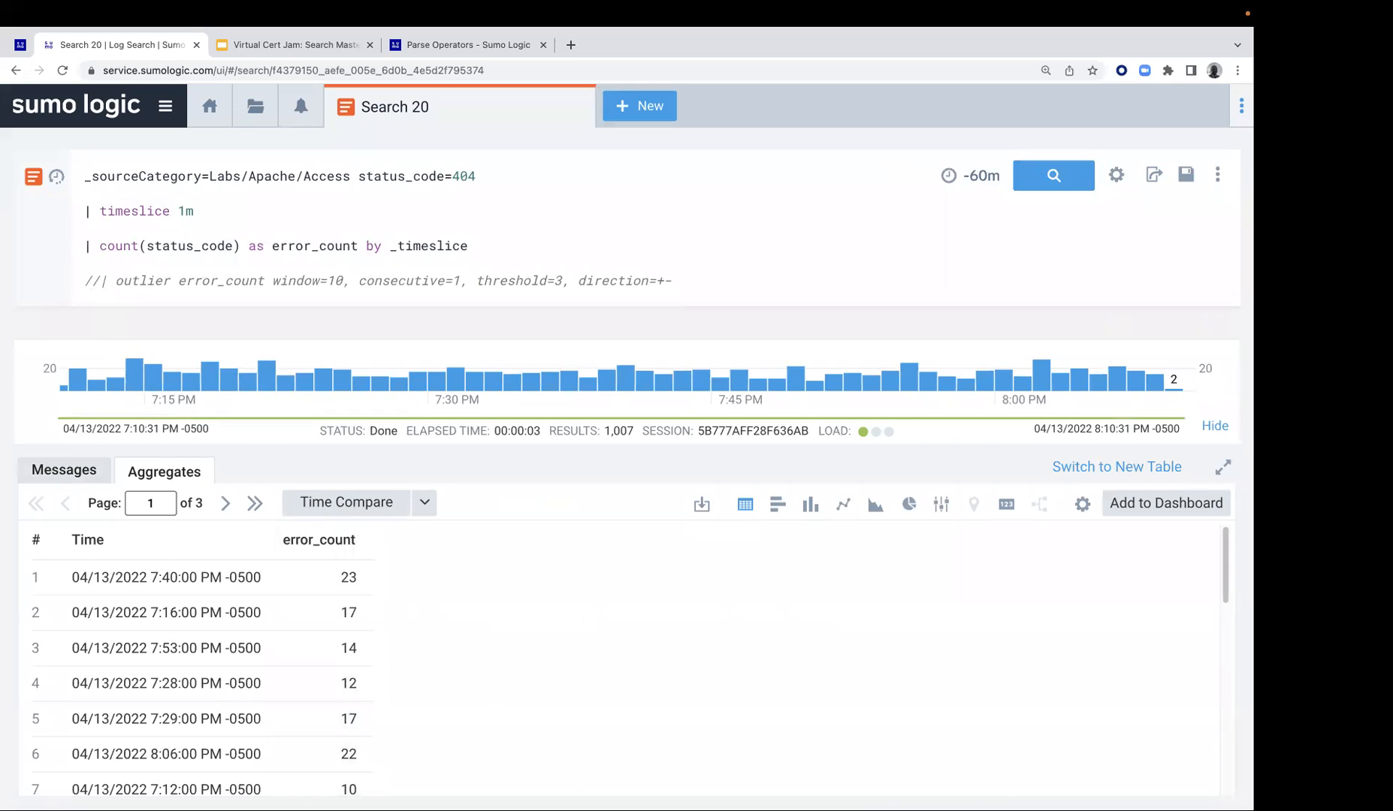
pyautogui.press('super+slash')
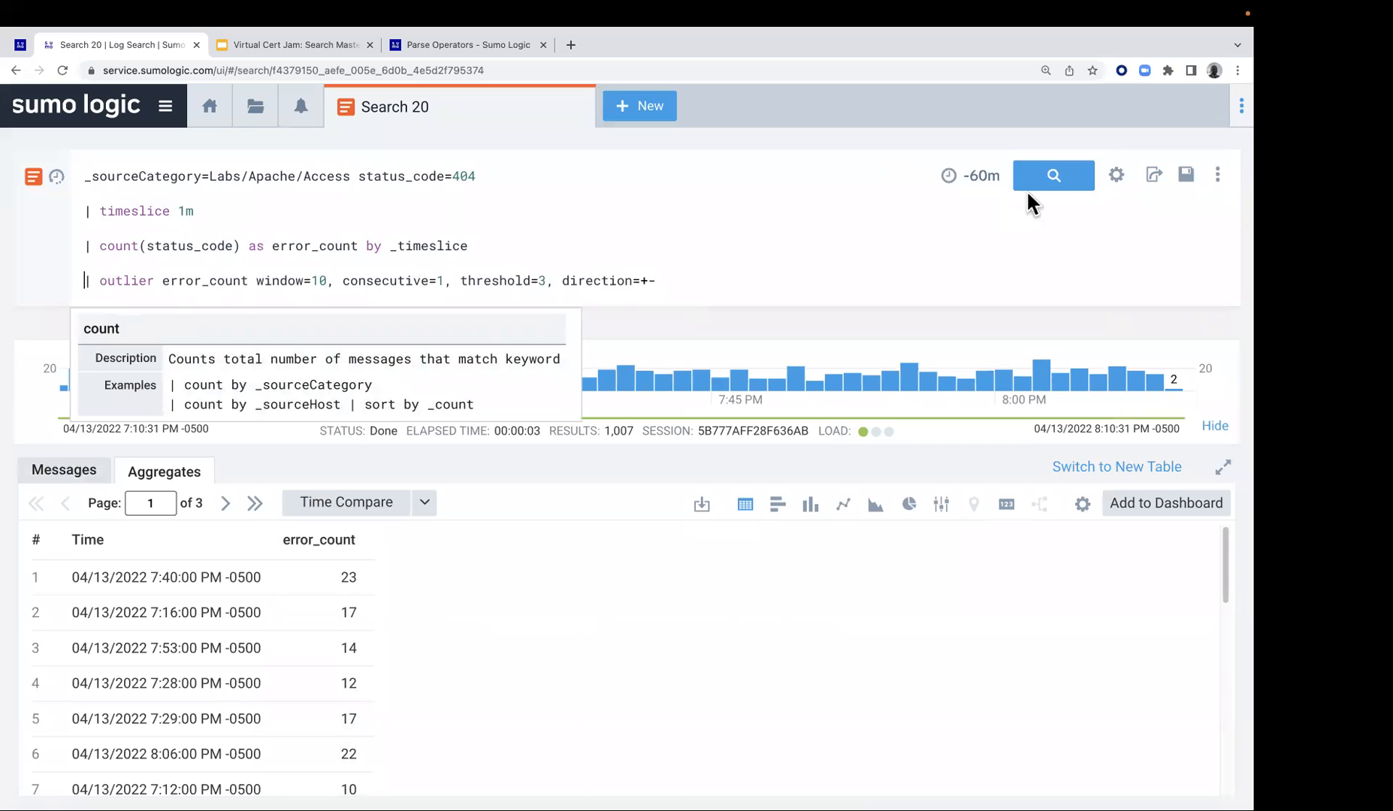
pyautogui.click(1061, 183)
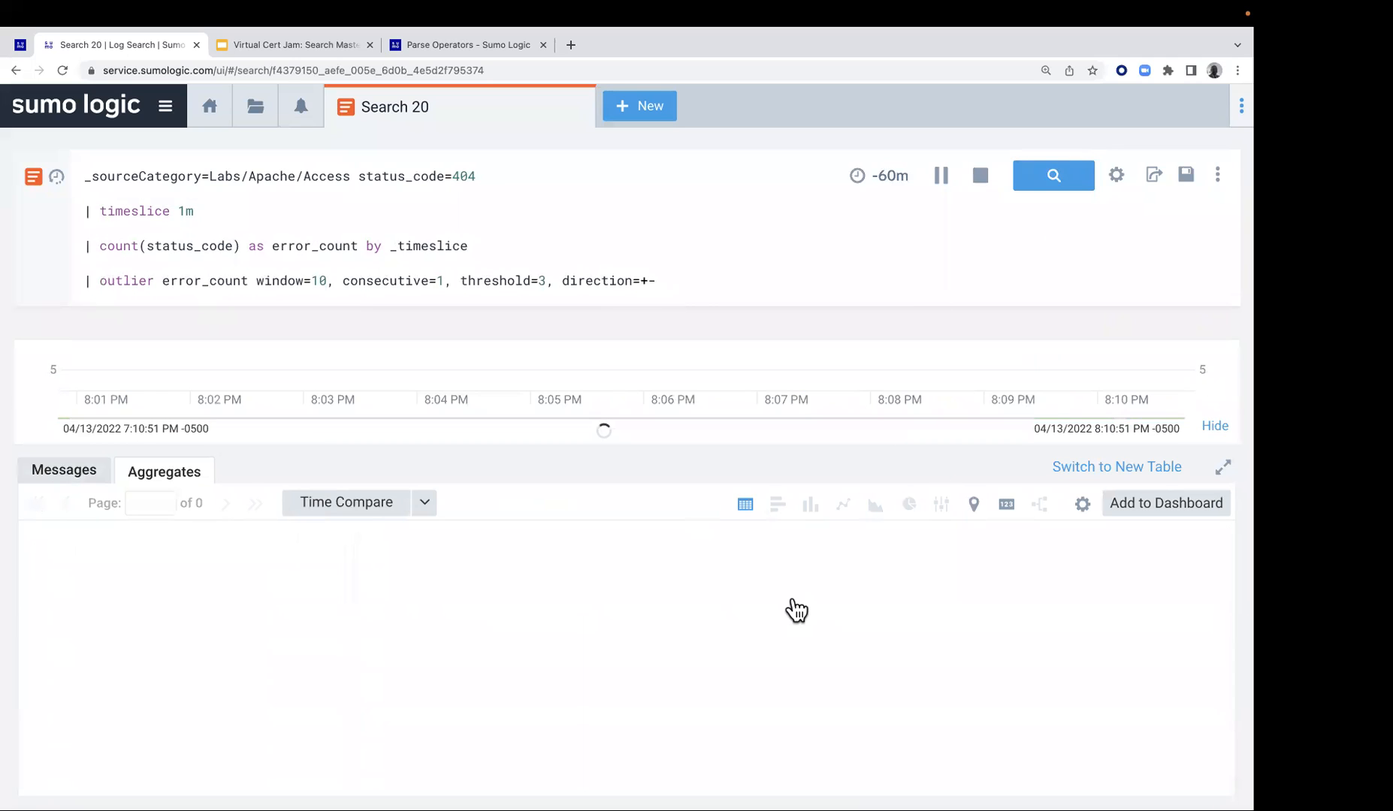
# Set the outlier line's consecutive parameter to 2, run the query, and page through the aggregate results
pyautogui.doubleClick(444, 283)
pyautogui.write('2')
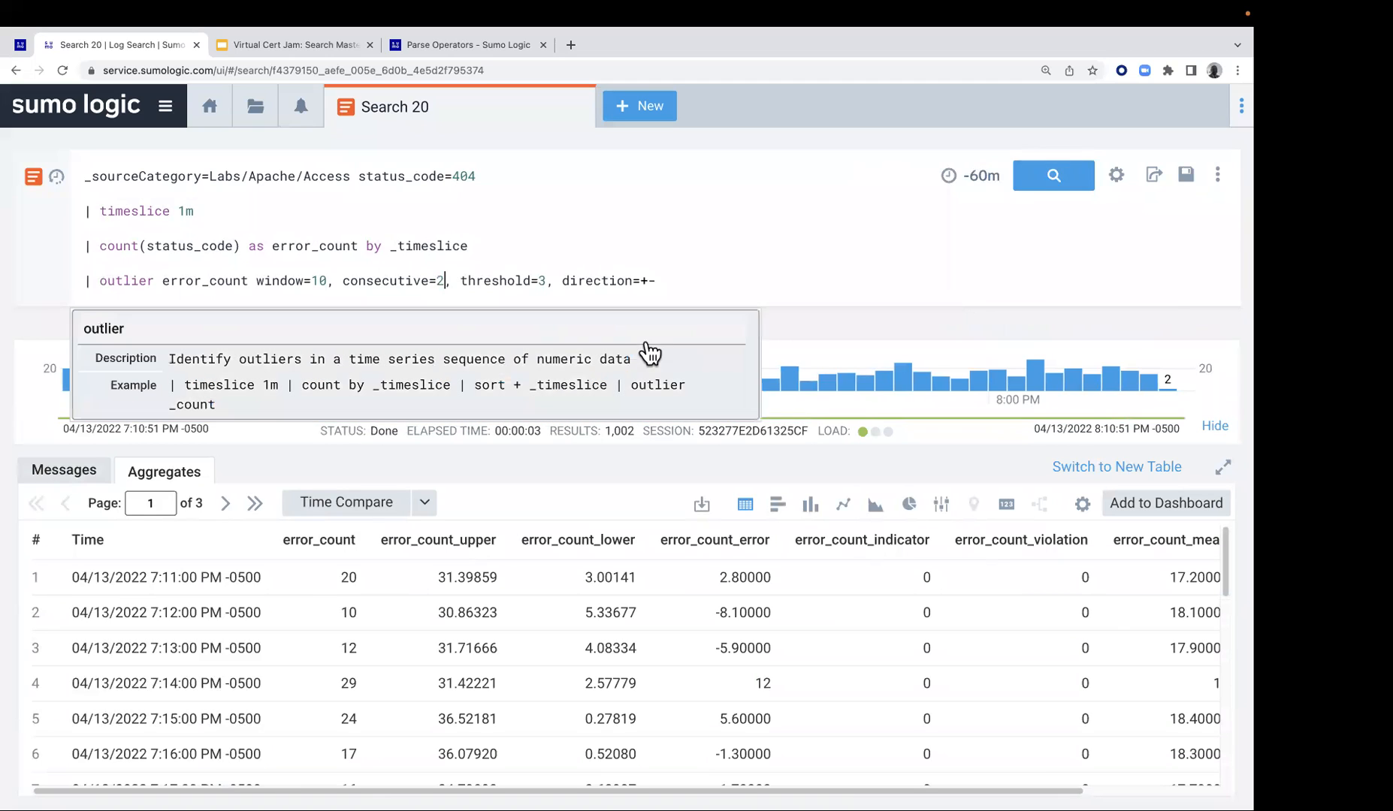
pyautogui.click(1049, 192)
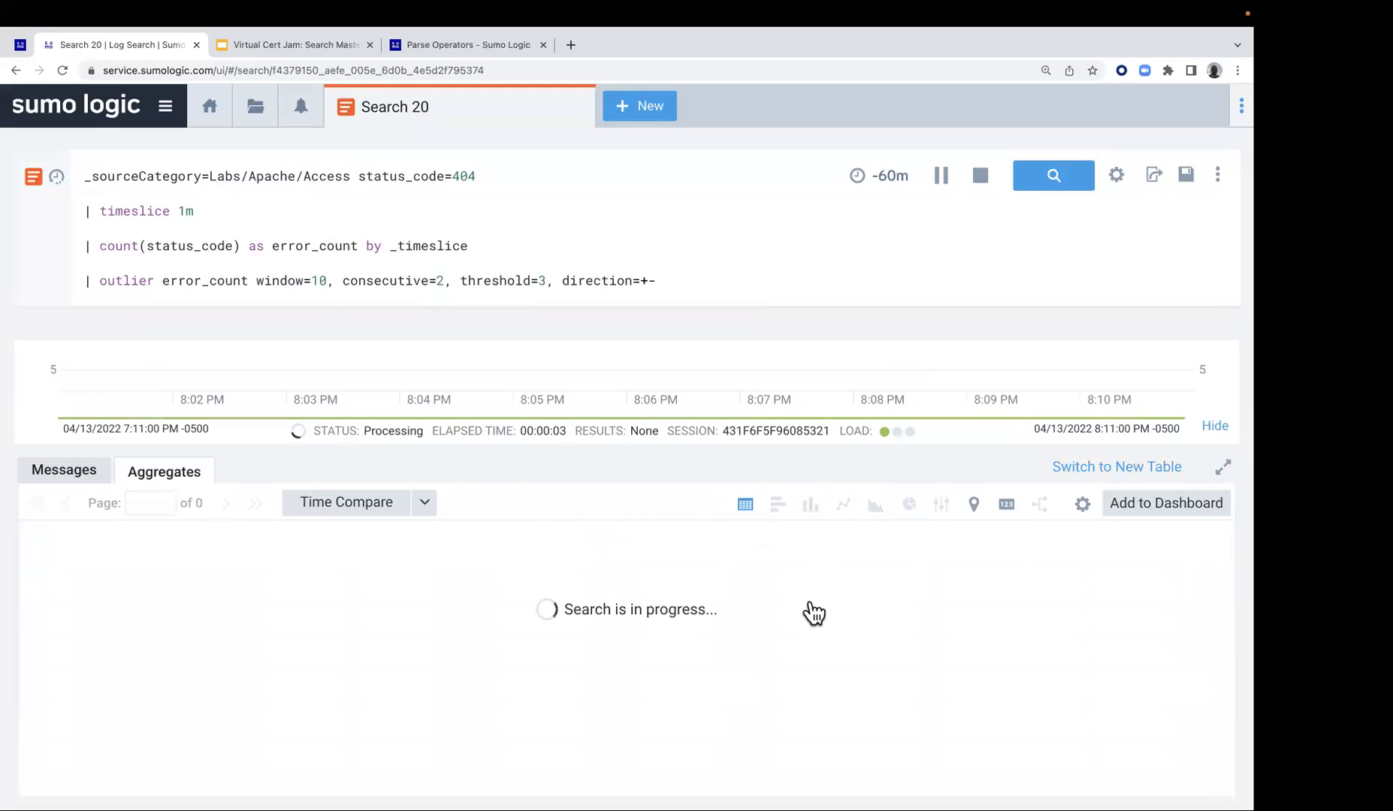
pyautogui.scroll(-10, 814, 612)
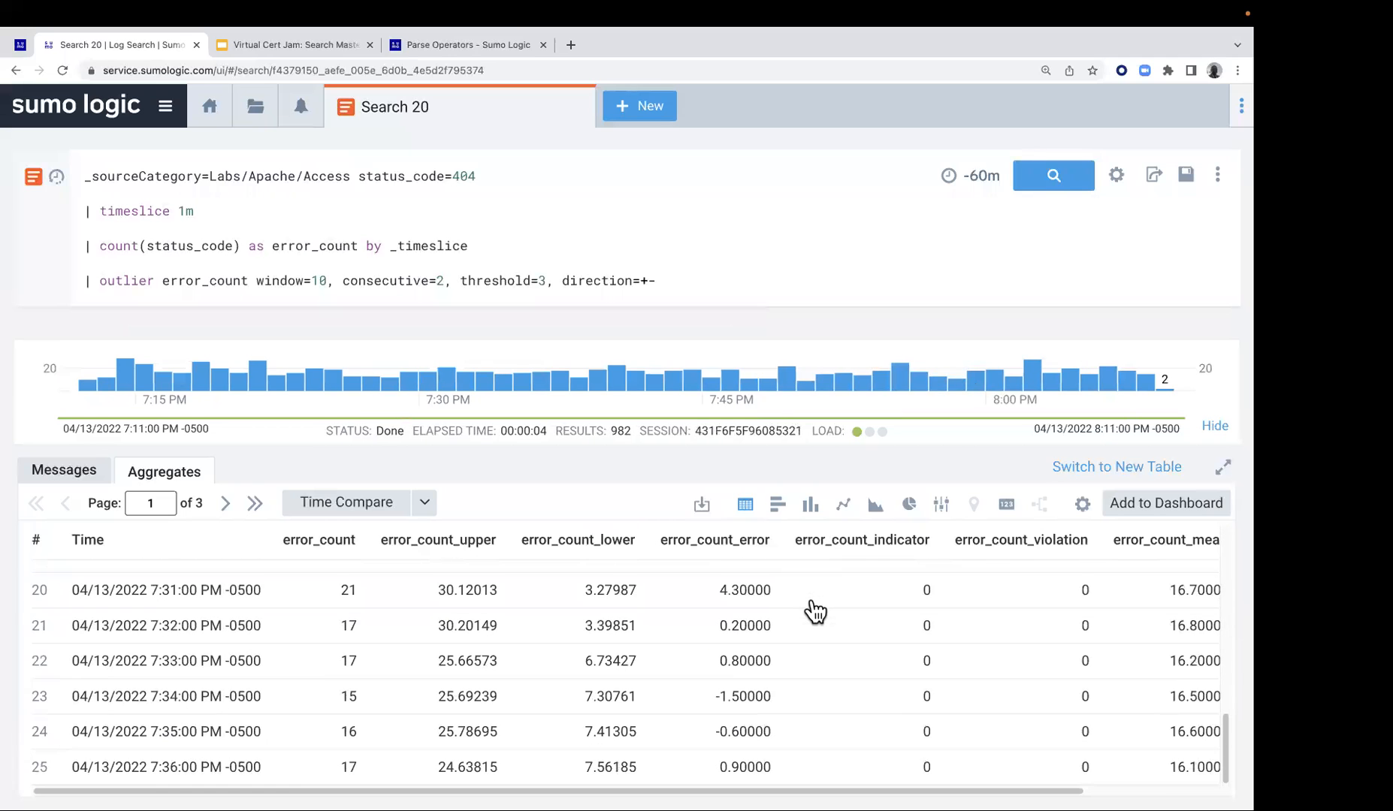
pyautogui.click(226, 503)
pyautogui.scroll(-10, 441, 612)
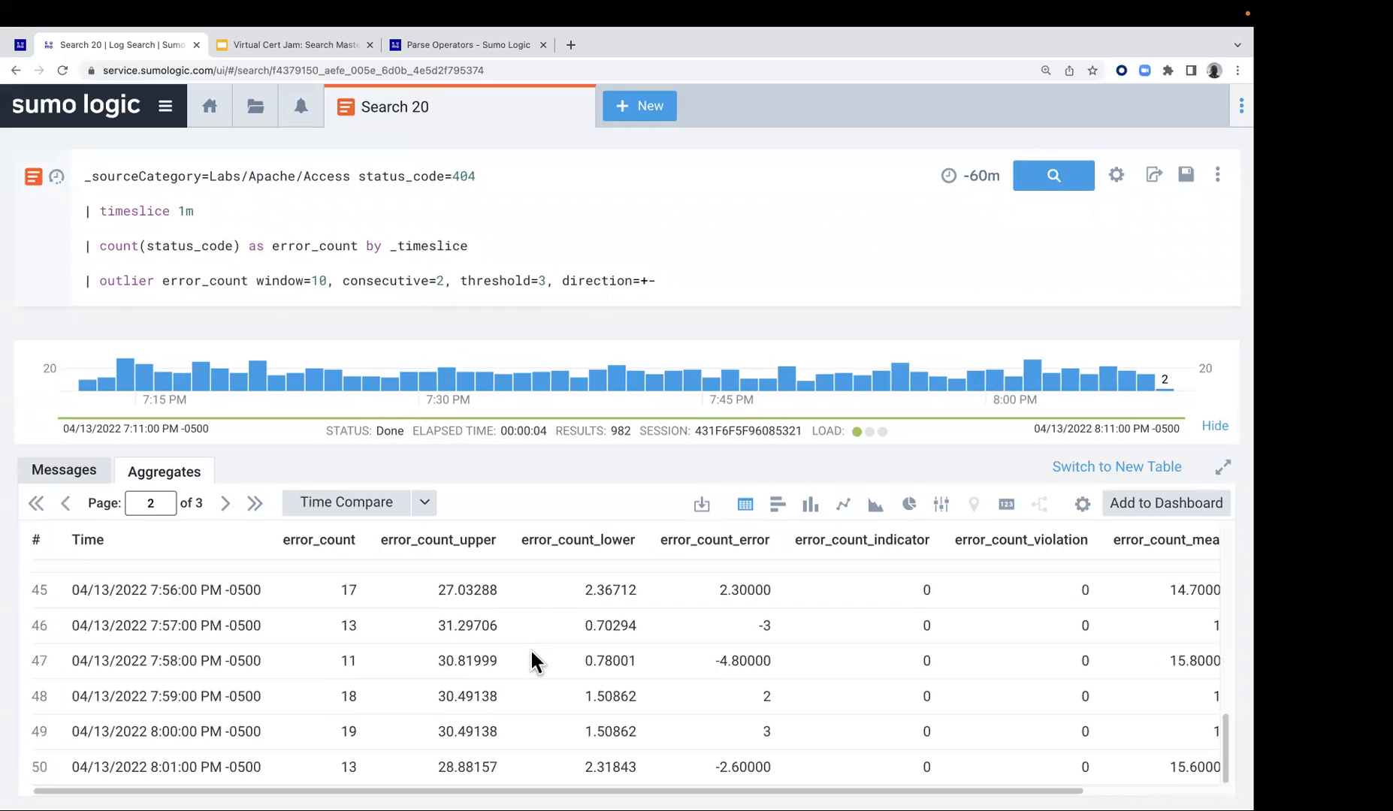
# Set the outlier threshold to 1, rerun the query, and display the aggregate results as a line chart
pyautogui.doubleClick(540, 280)
pyautogui.write('1')
pyautogui.click(1054, 177)
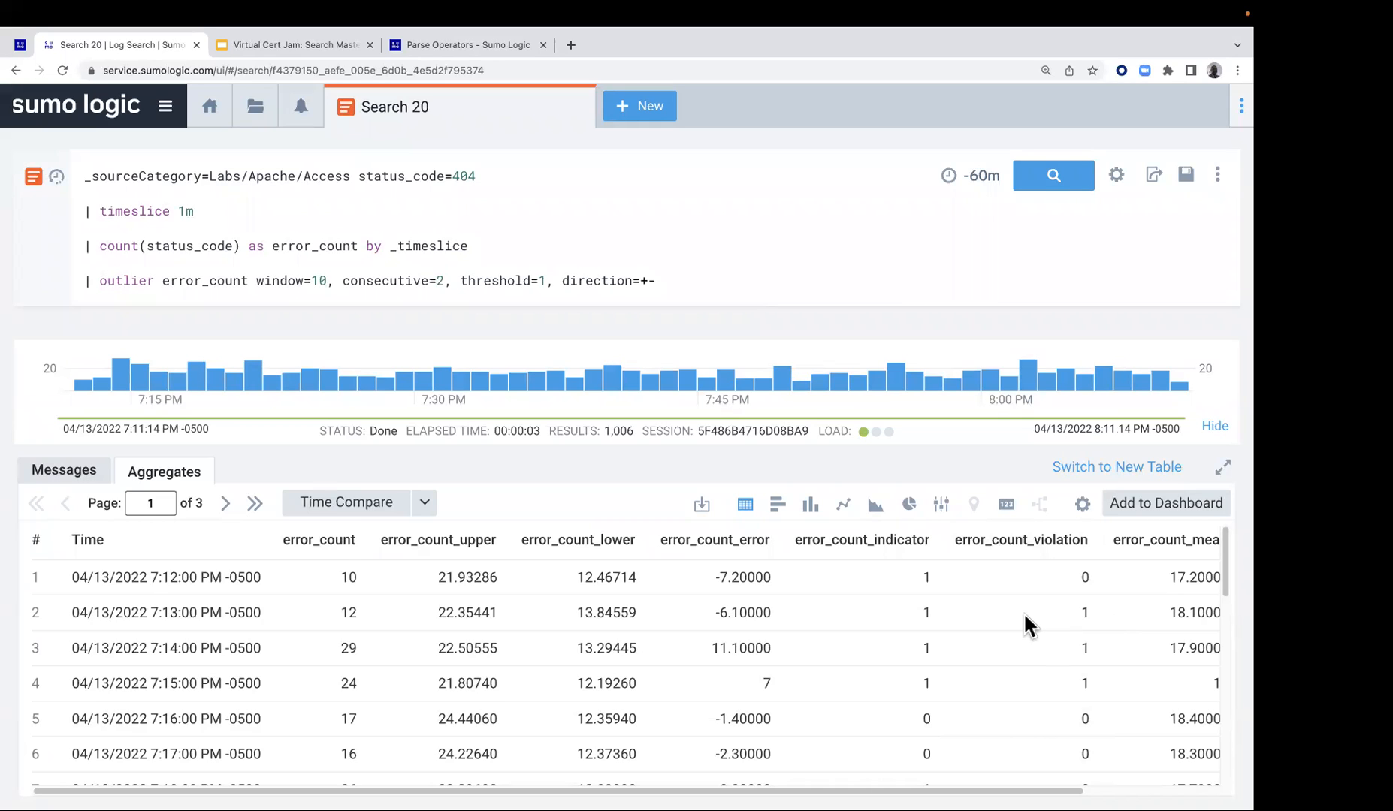
pyautogui.click(844, 505)
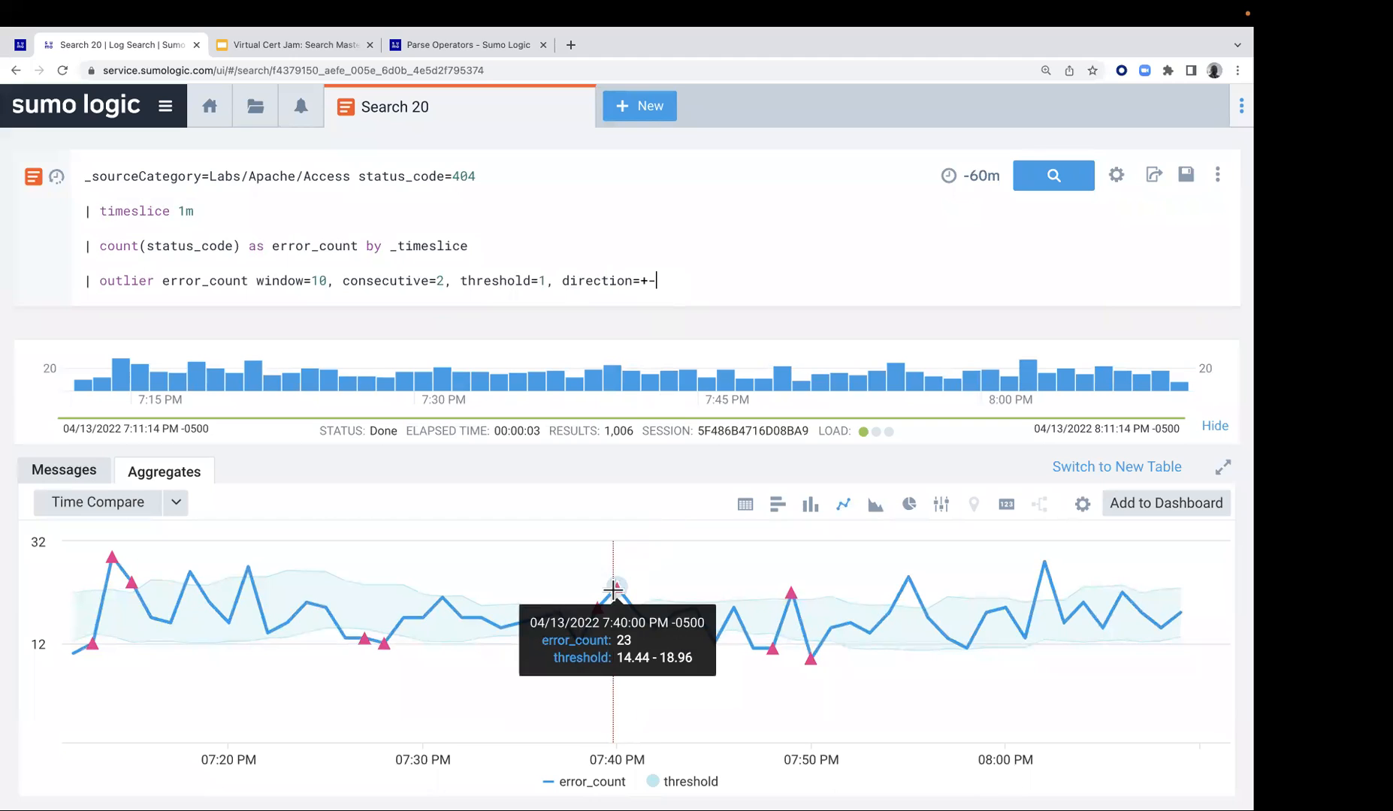
# Run the query with the outlier direction set to +, and again with it set to -
pyautogui.moveTo(628, 587)
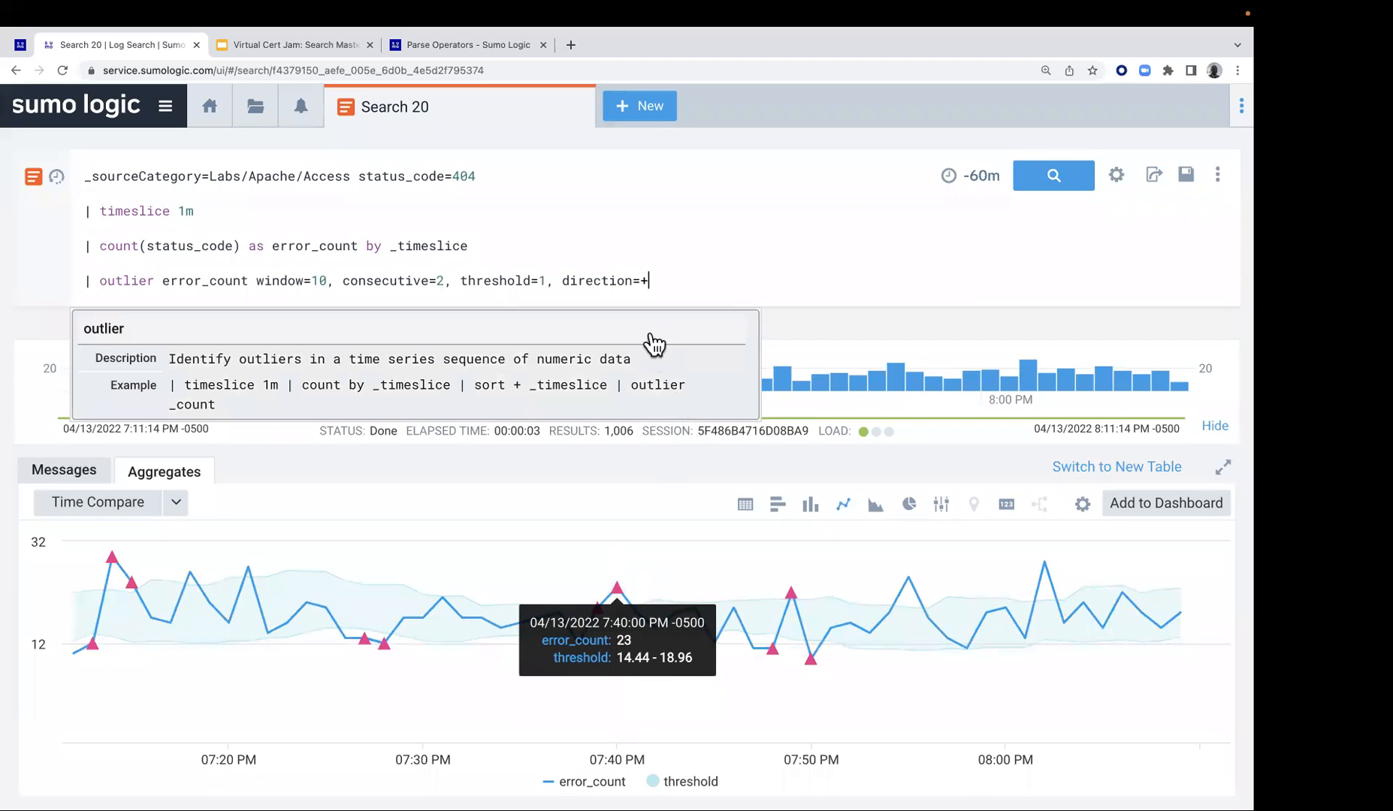
pyautogui.click(1055, 177)
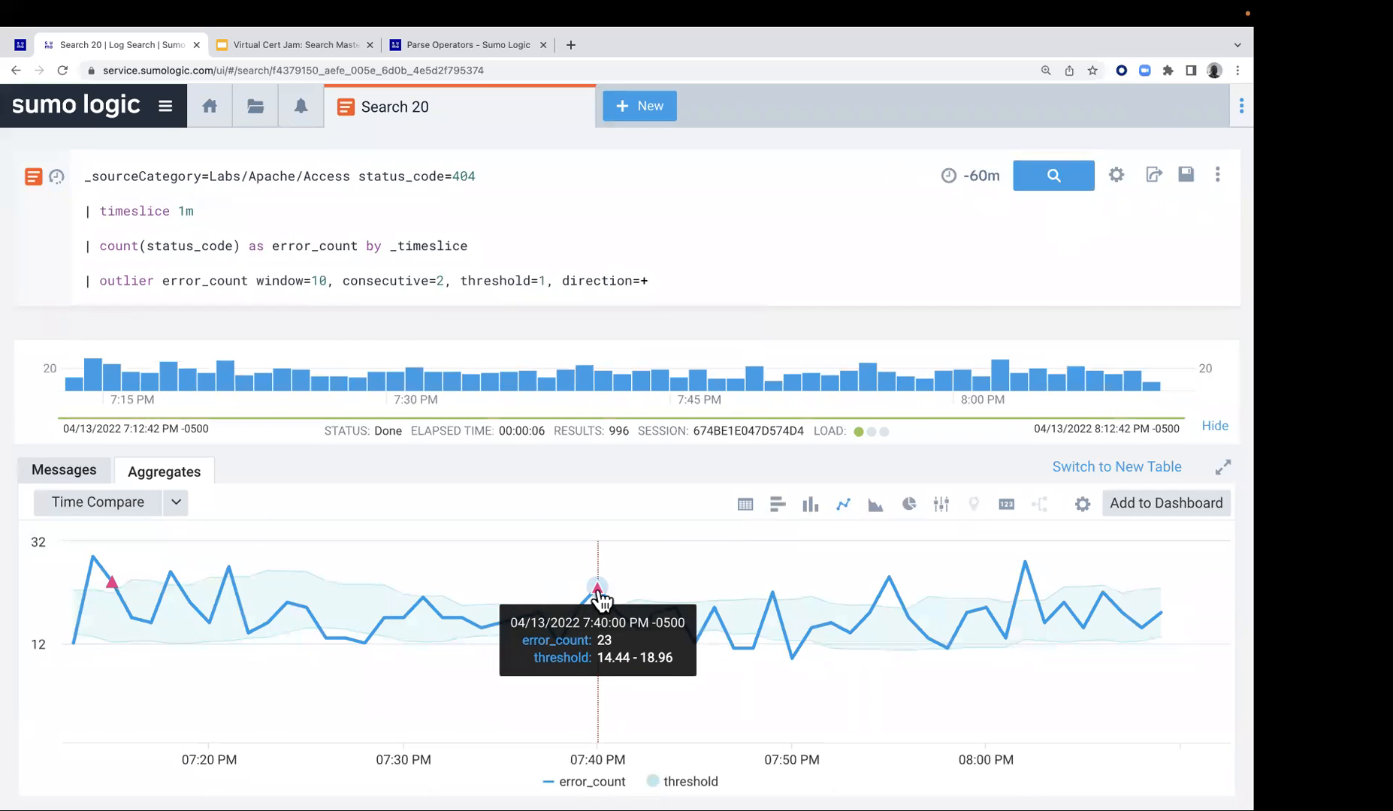
pyautogui.click(660, 287)
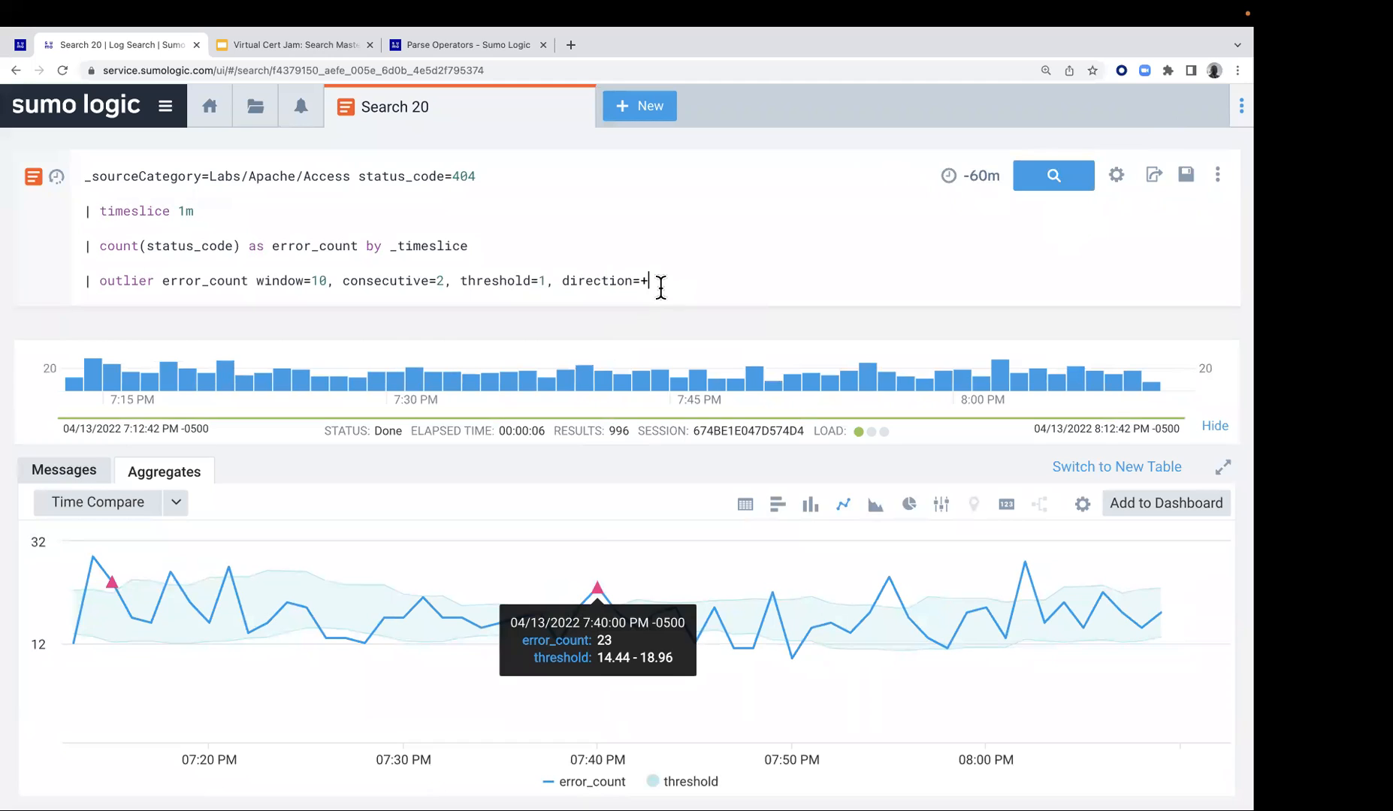
pyautogui.press('BackSpace')
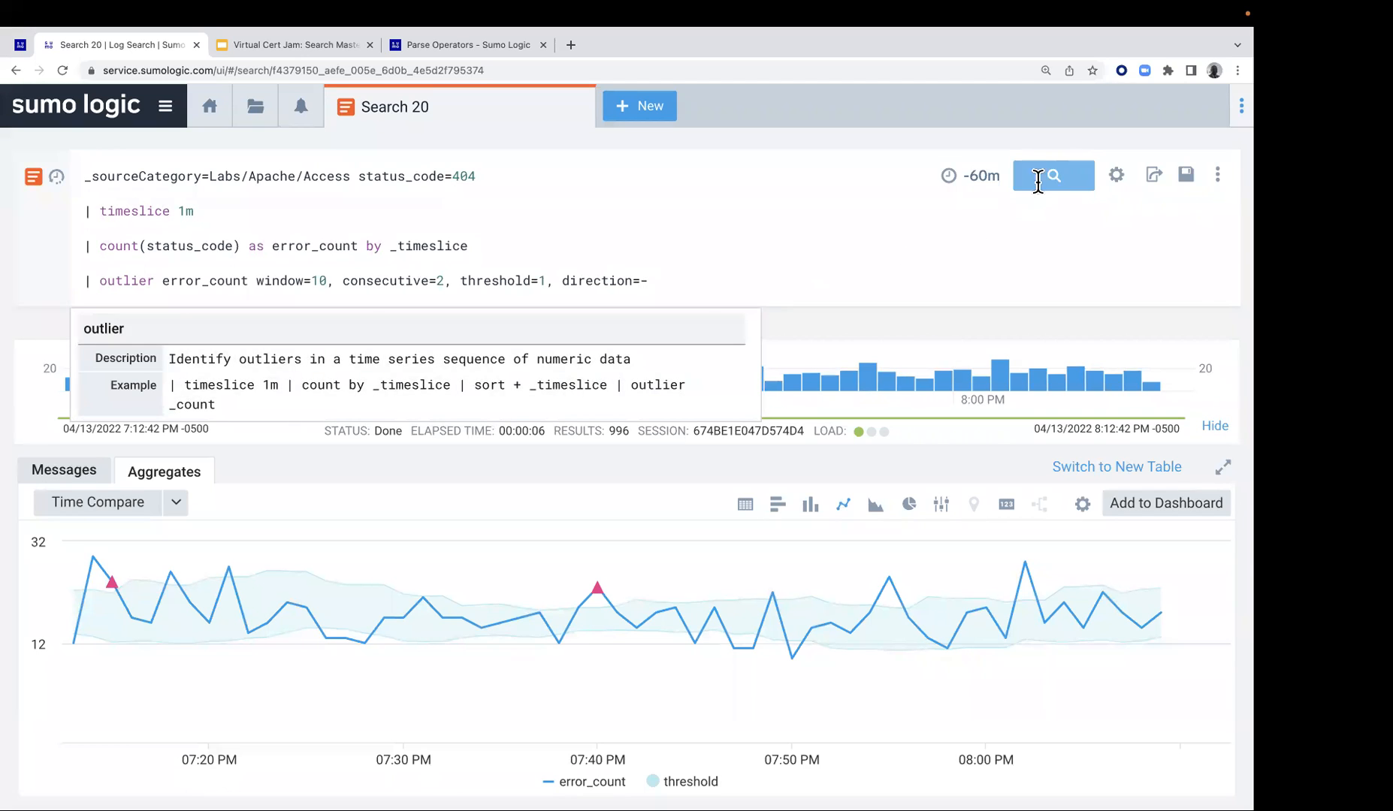
pyautogui.press('Return')
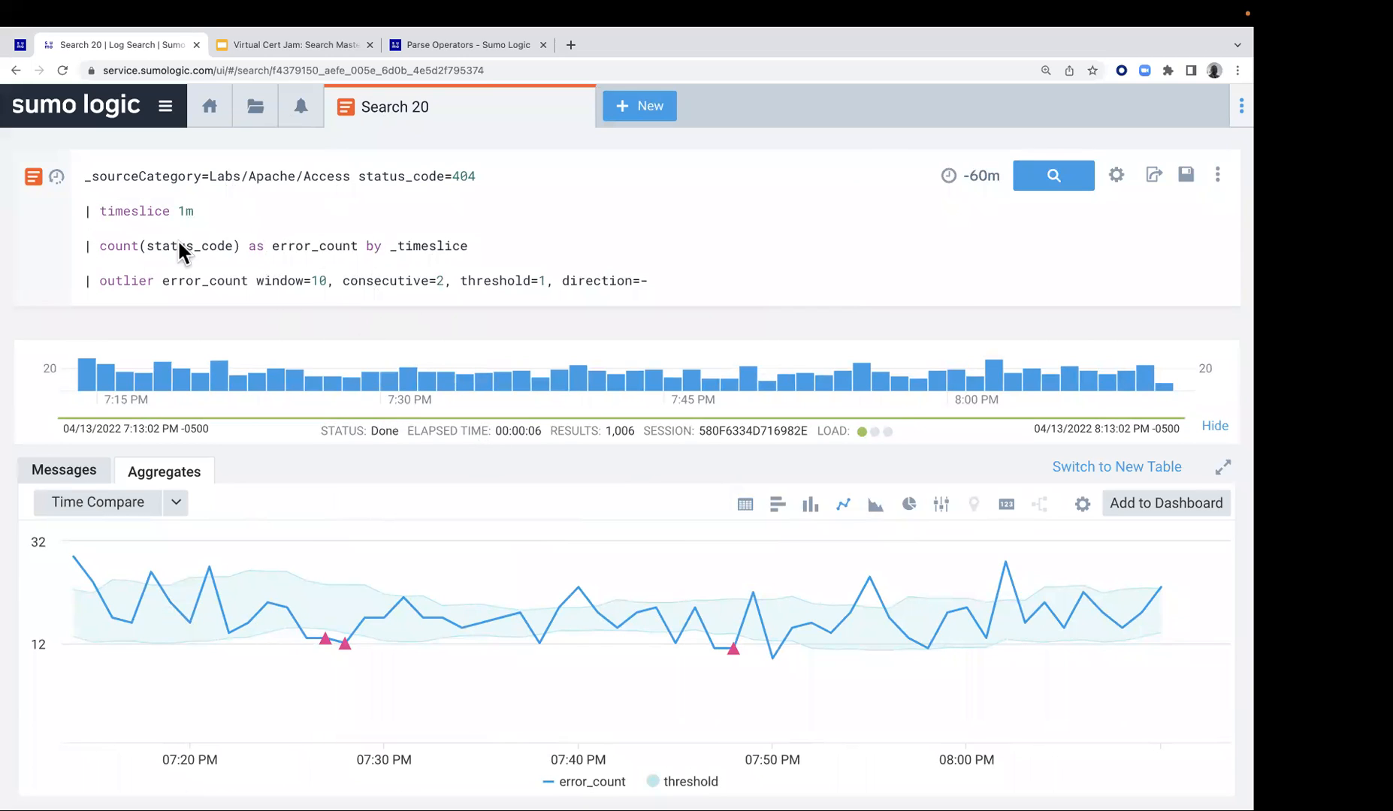
# Read the rest of the Lab 10 guide and open Lab 11 - Identify Future Trends
pyautogui.click(20, 44)
pyautogui.scroll(-3, 593, 490)
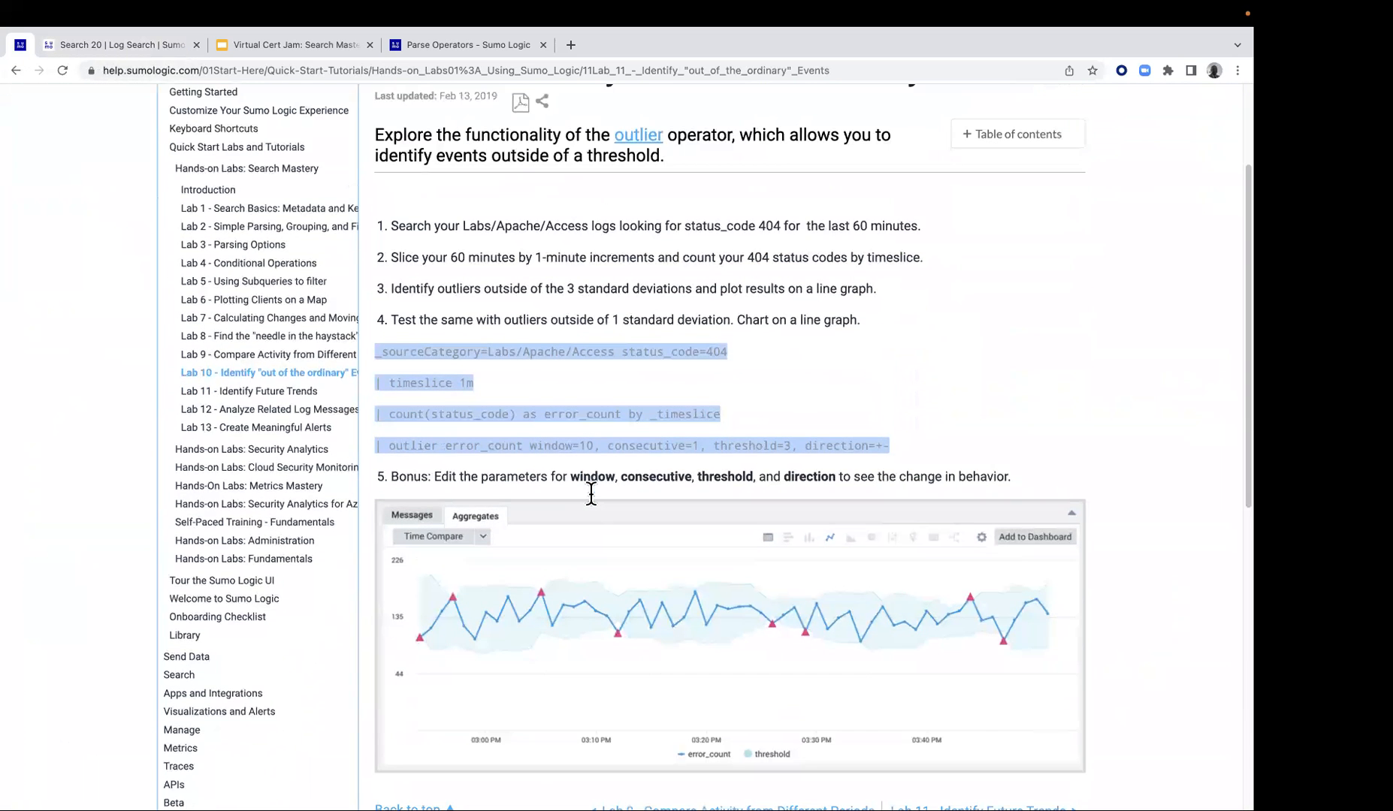
pyautogui.scroll(-1, 655, 478)
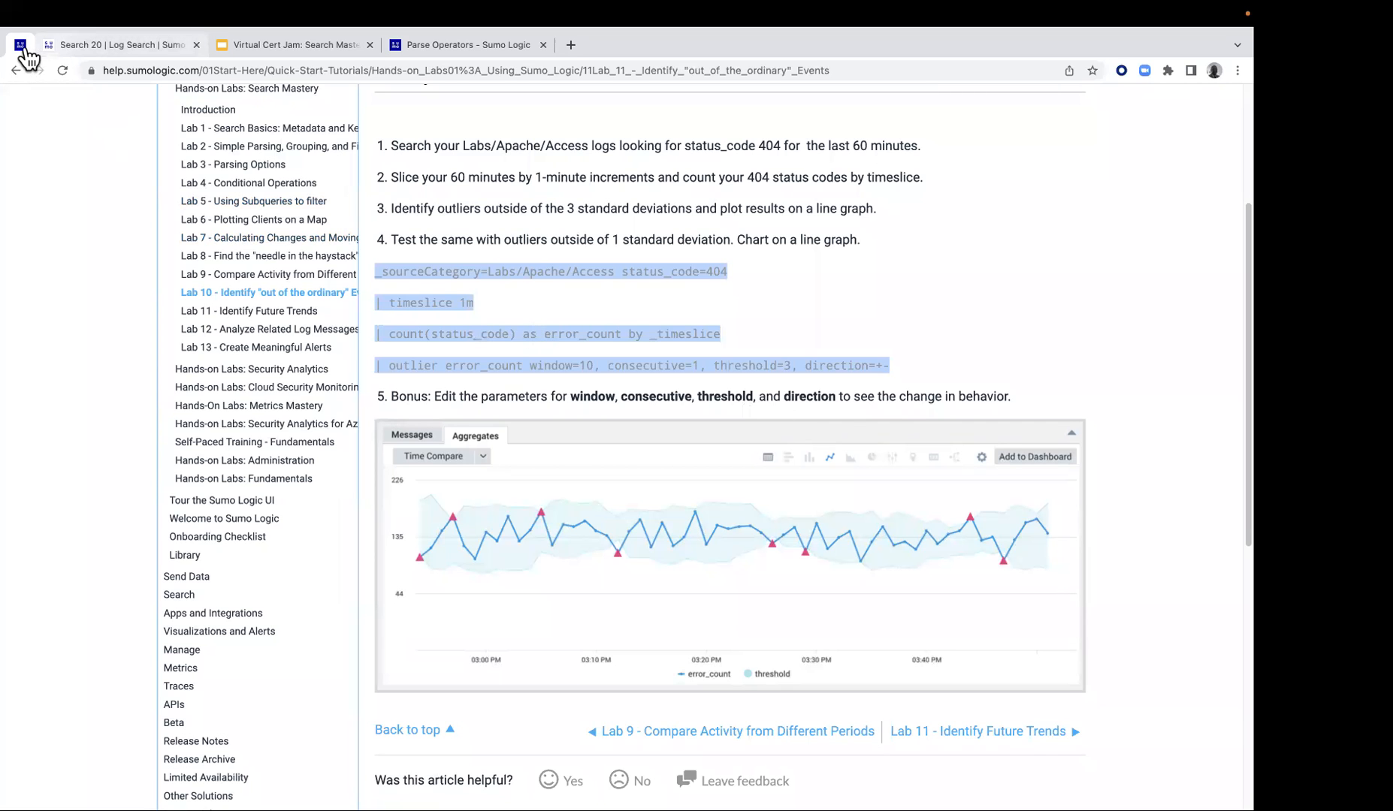
pyautogui.click(97, 49)
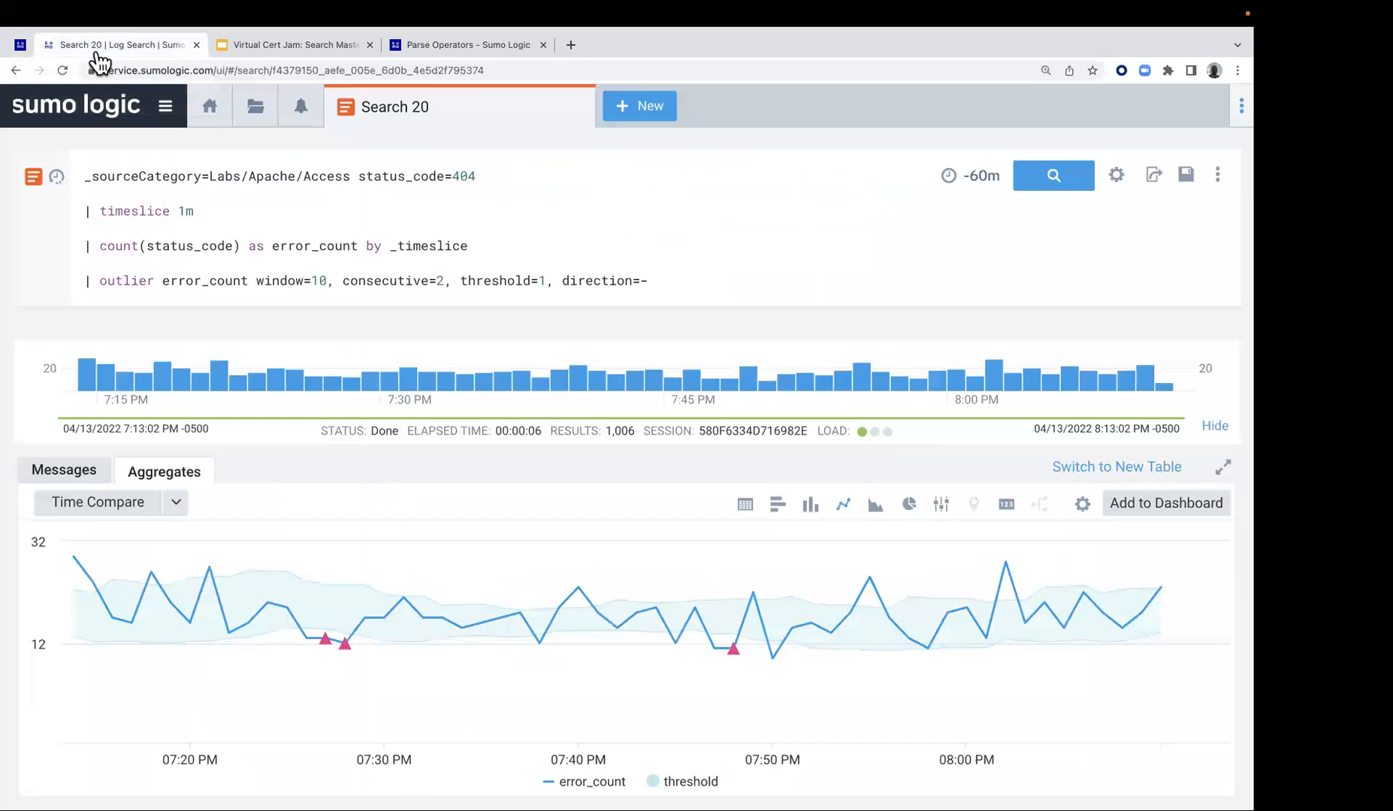
pyautogui.click(23, 45)
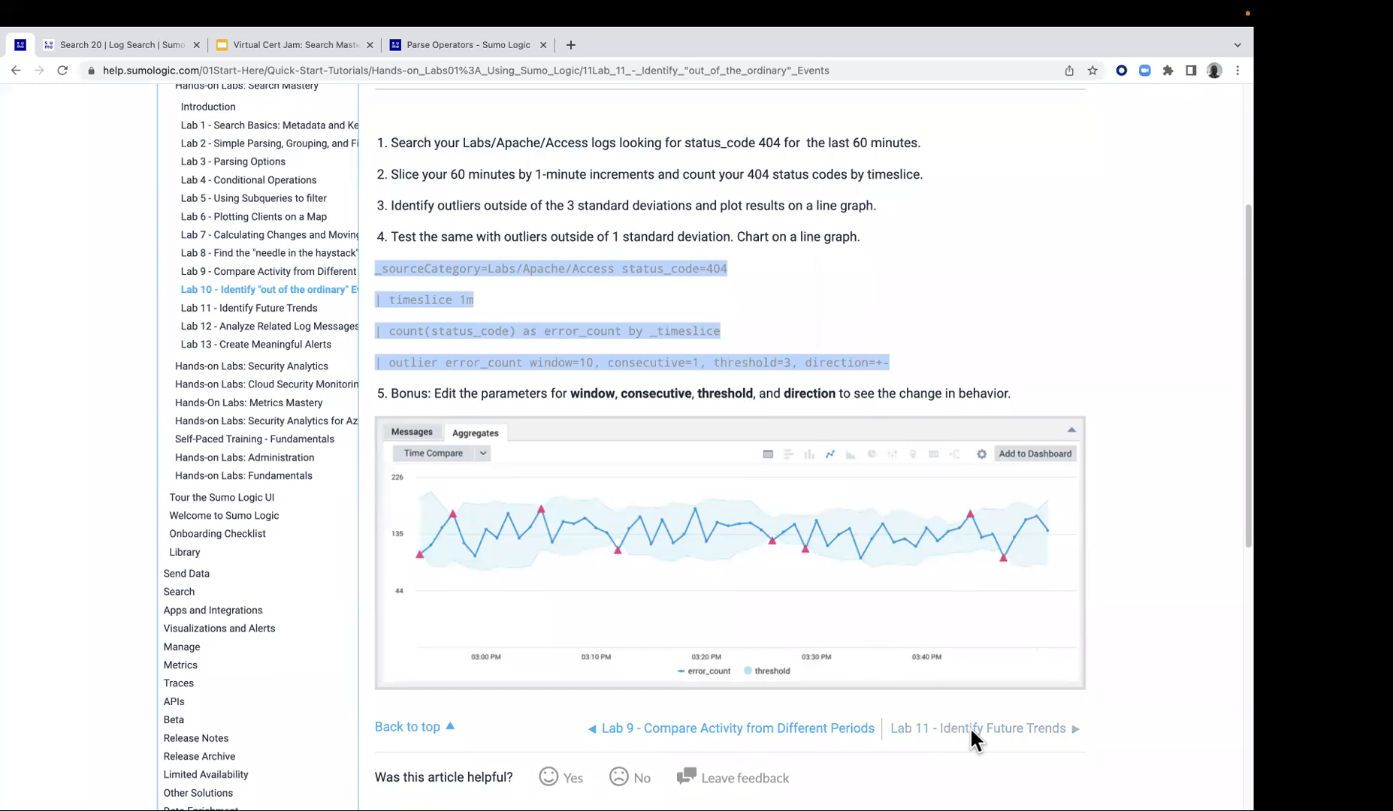
pyautogui.click(970, 728)
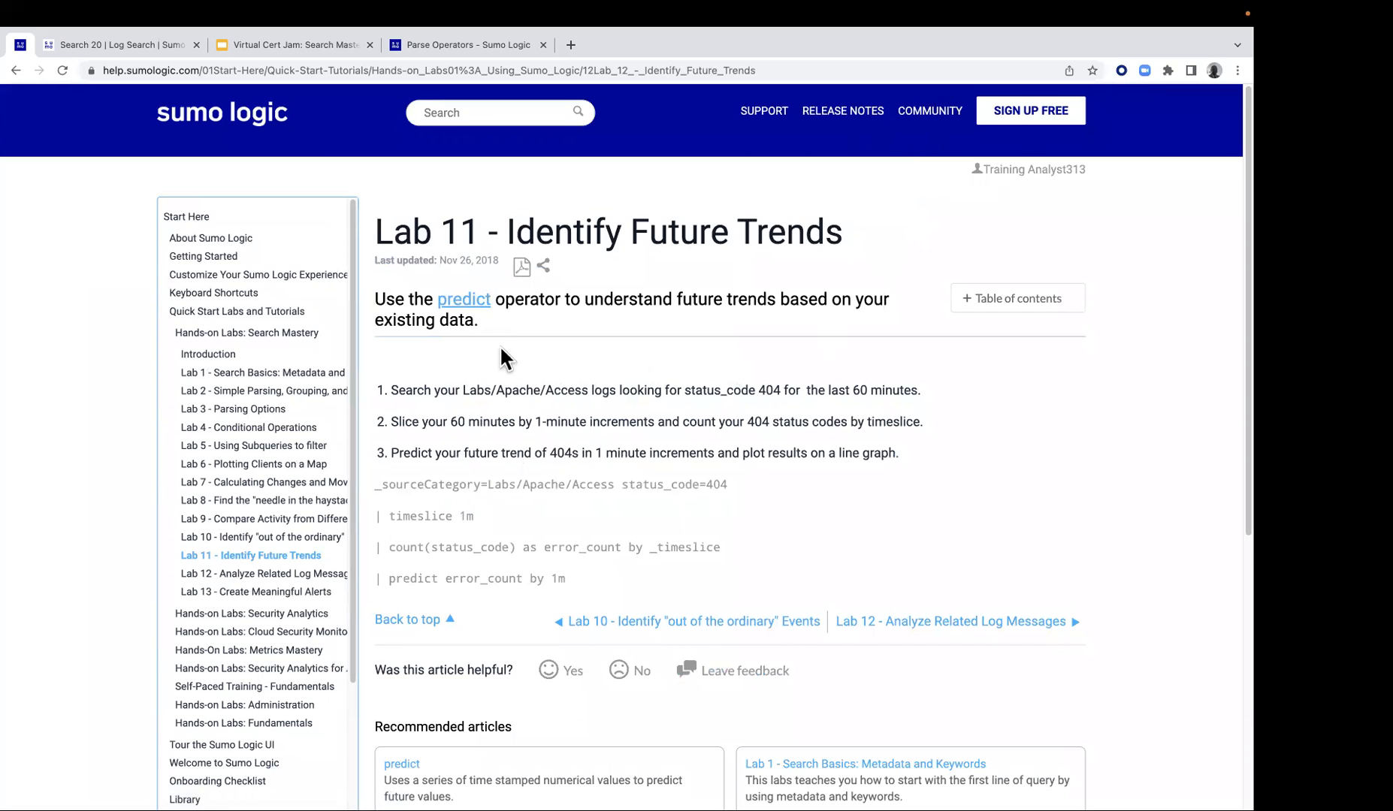
# Examine the predict operator's documentation, including its linear regression and auto-regressive syntax, and return to the Lab 11 guide
pyautogui.click(475, 299)
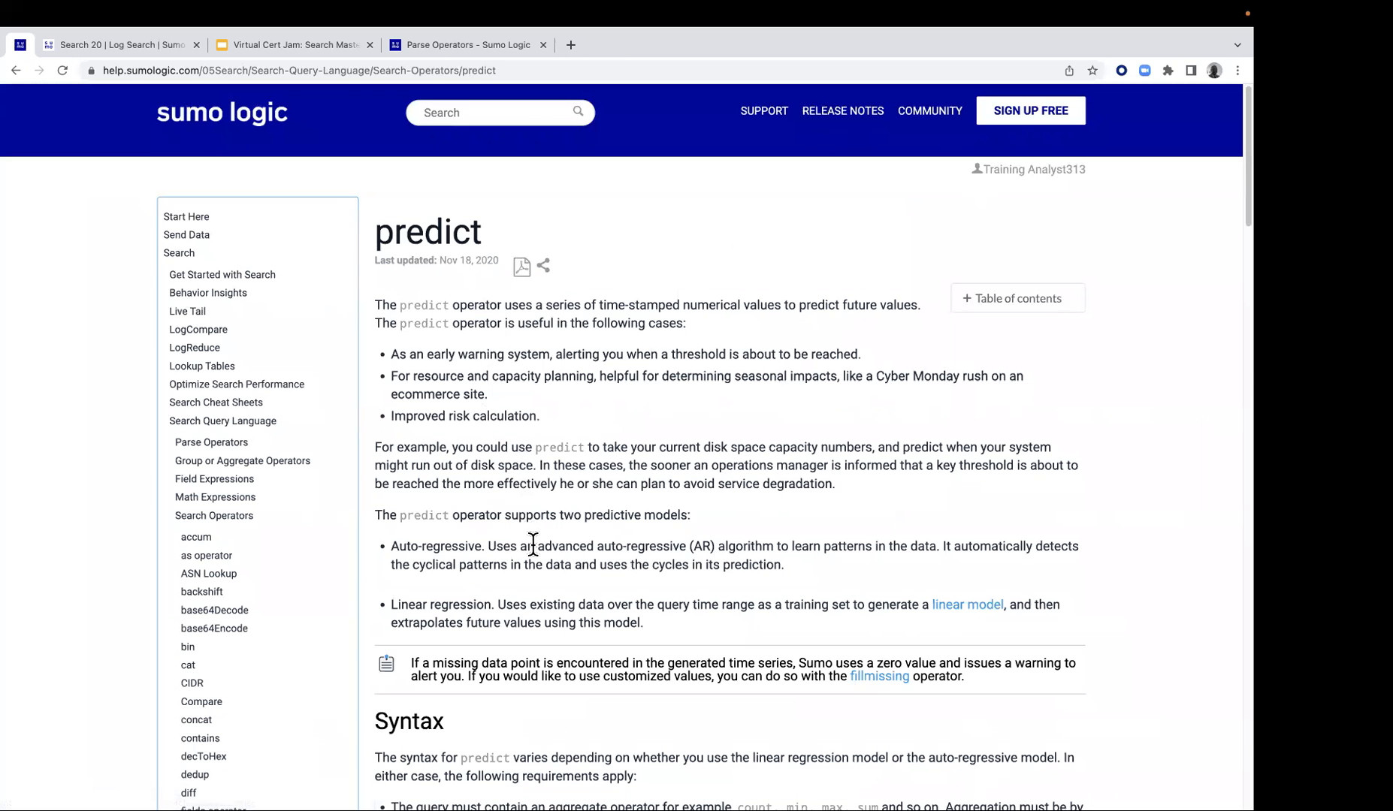
pyautogui.scroll(-3, 533, 543)
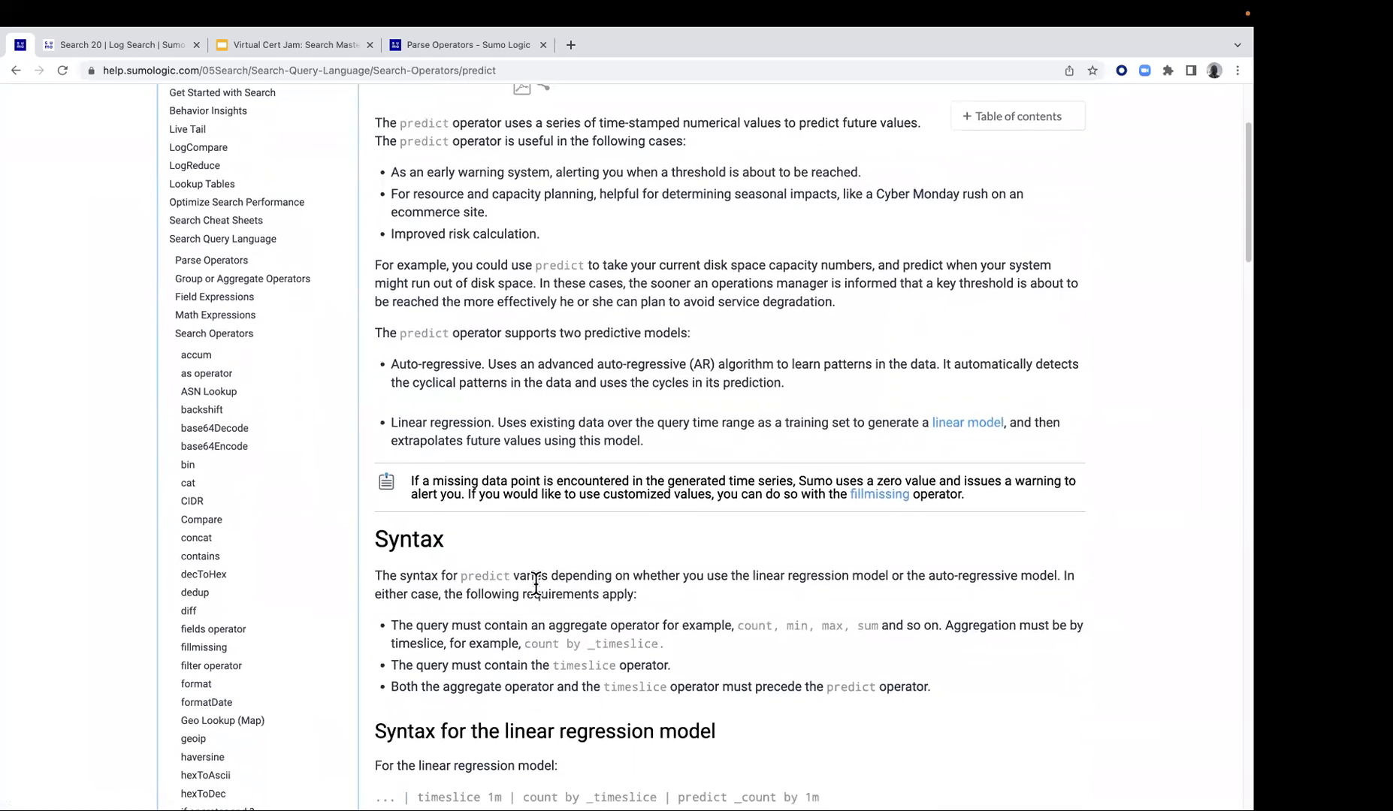
pyautogui.scroll(-1, 535, 585)
pyautogui.moveTo(508, 682); pyautogui.dragTo(631, 675)
pyautogui.scroll(-2, 622, 671)
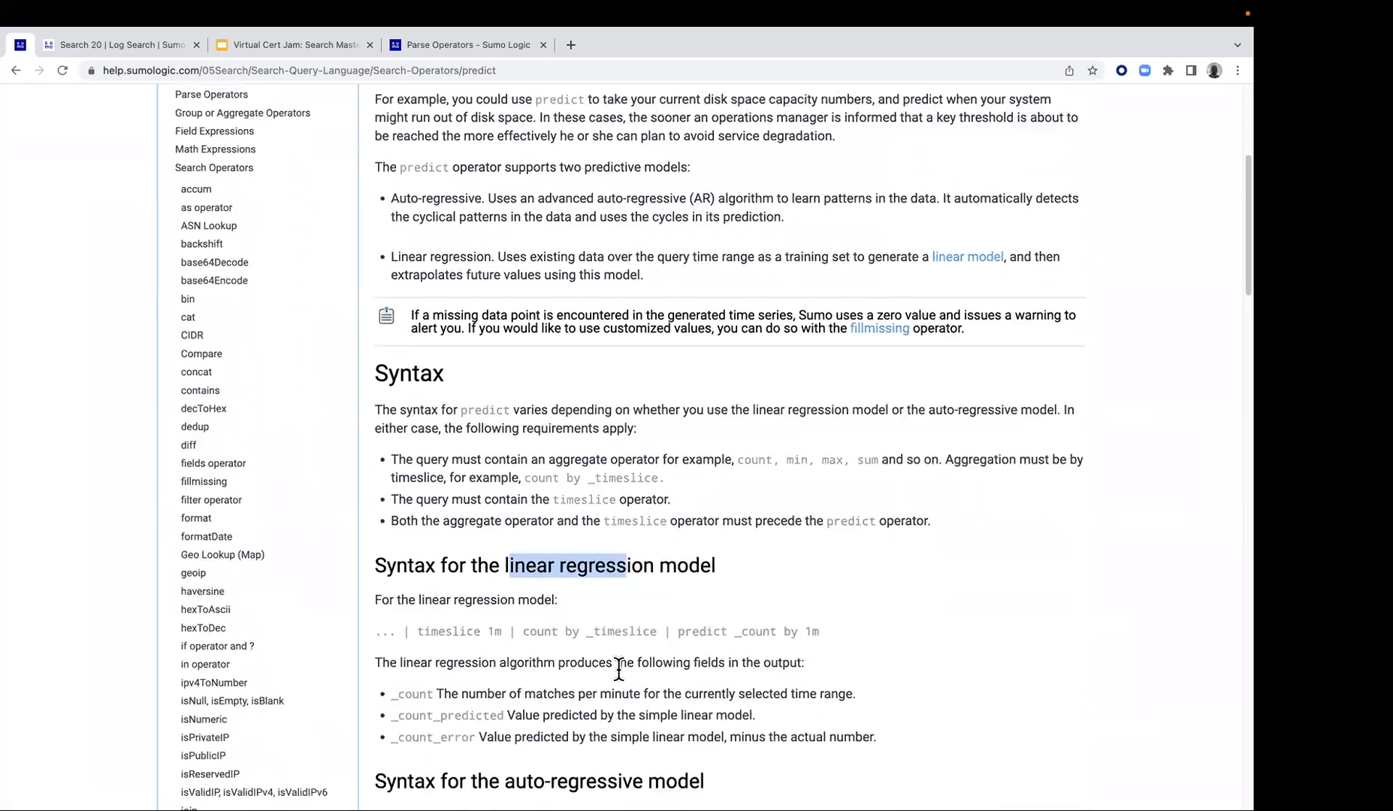
pyautogui.scroll(-2, 618, 668)
pyautogui.moveTo(505, 652); pyautogui.dragTo(639, 653)
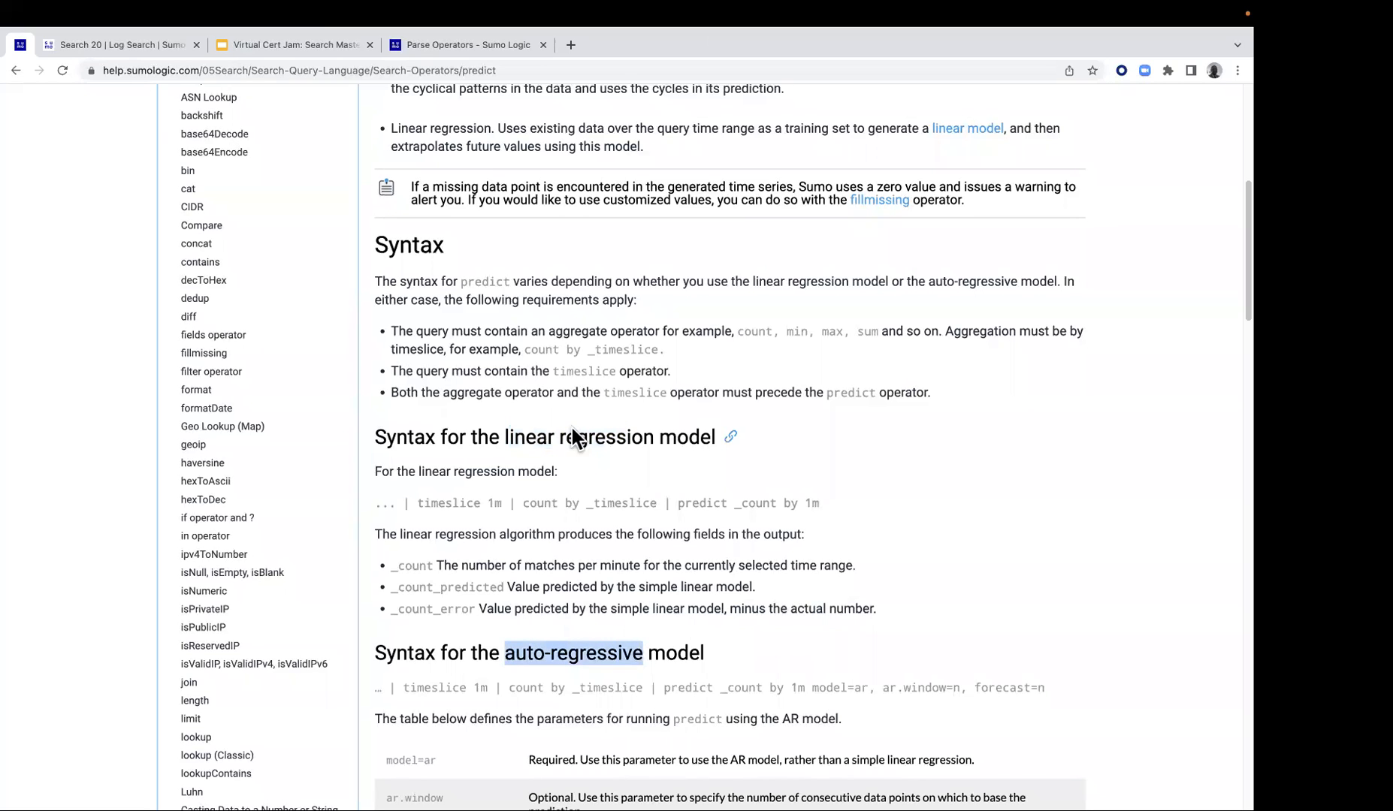
pyautogui.scroll(8, 571, 424)
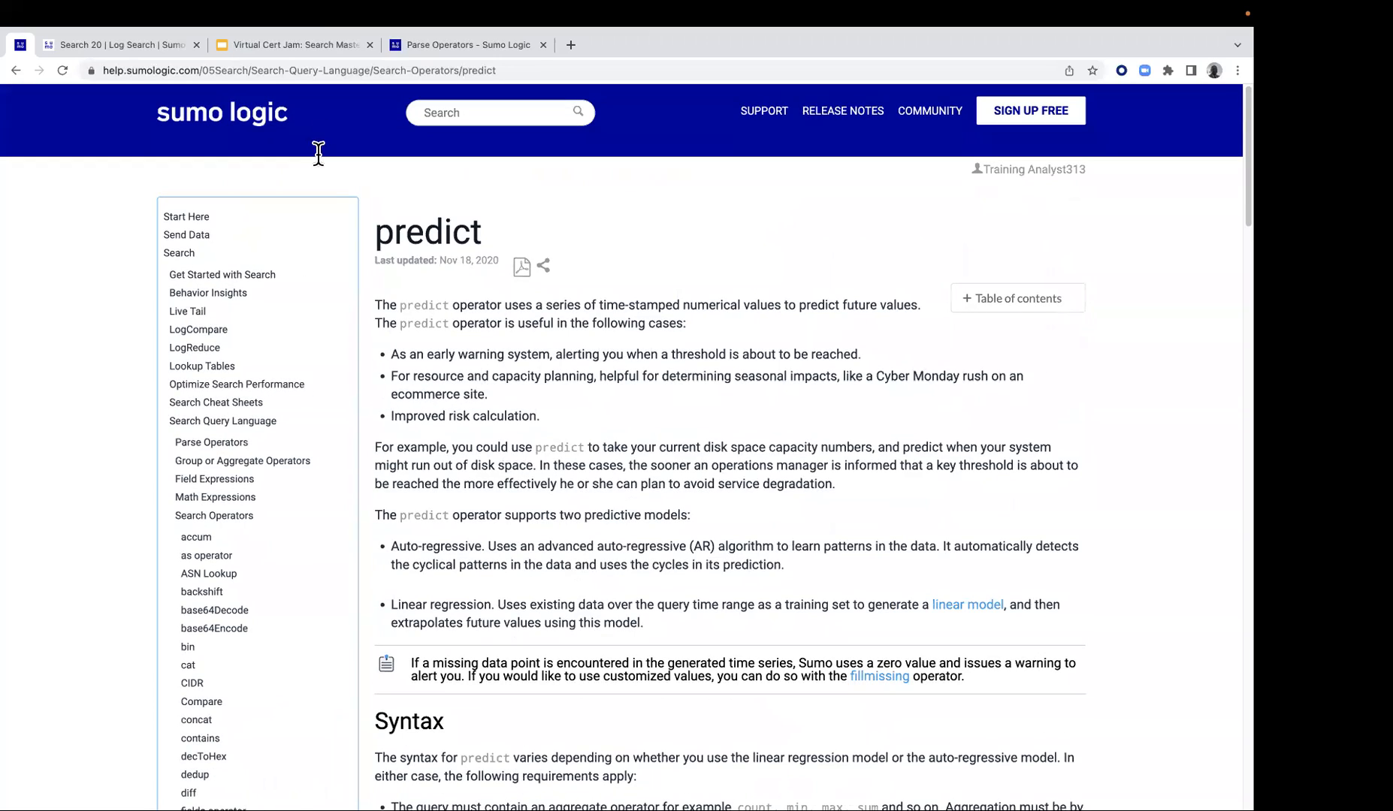
pyautogui.click(495, 70)
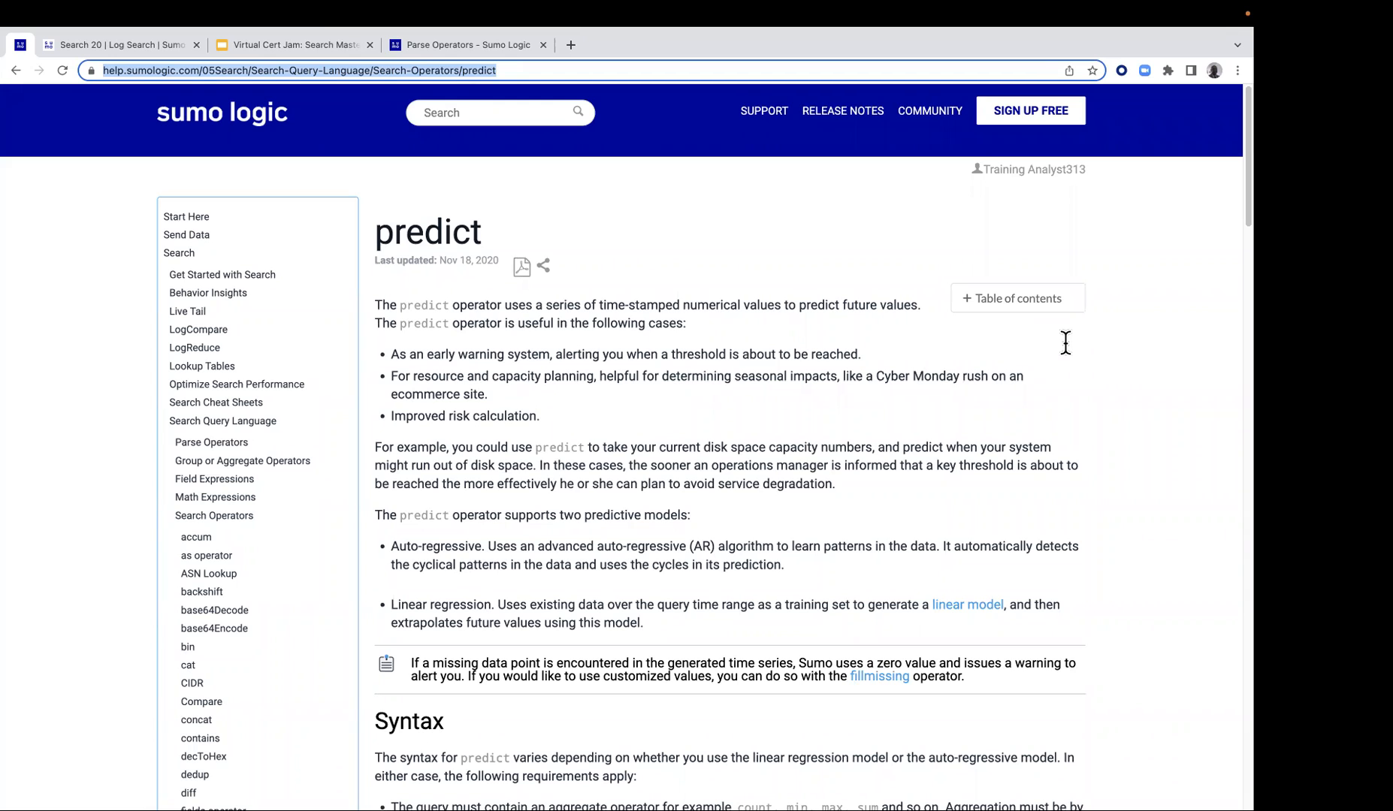
pyautogui.click(15, 71)
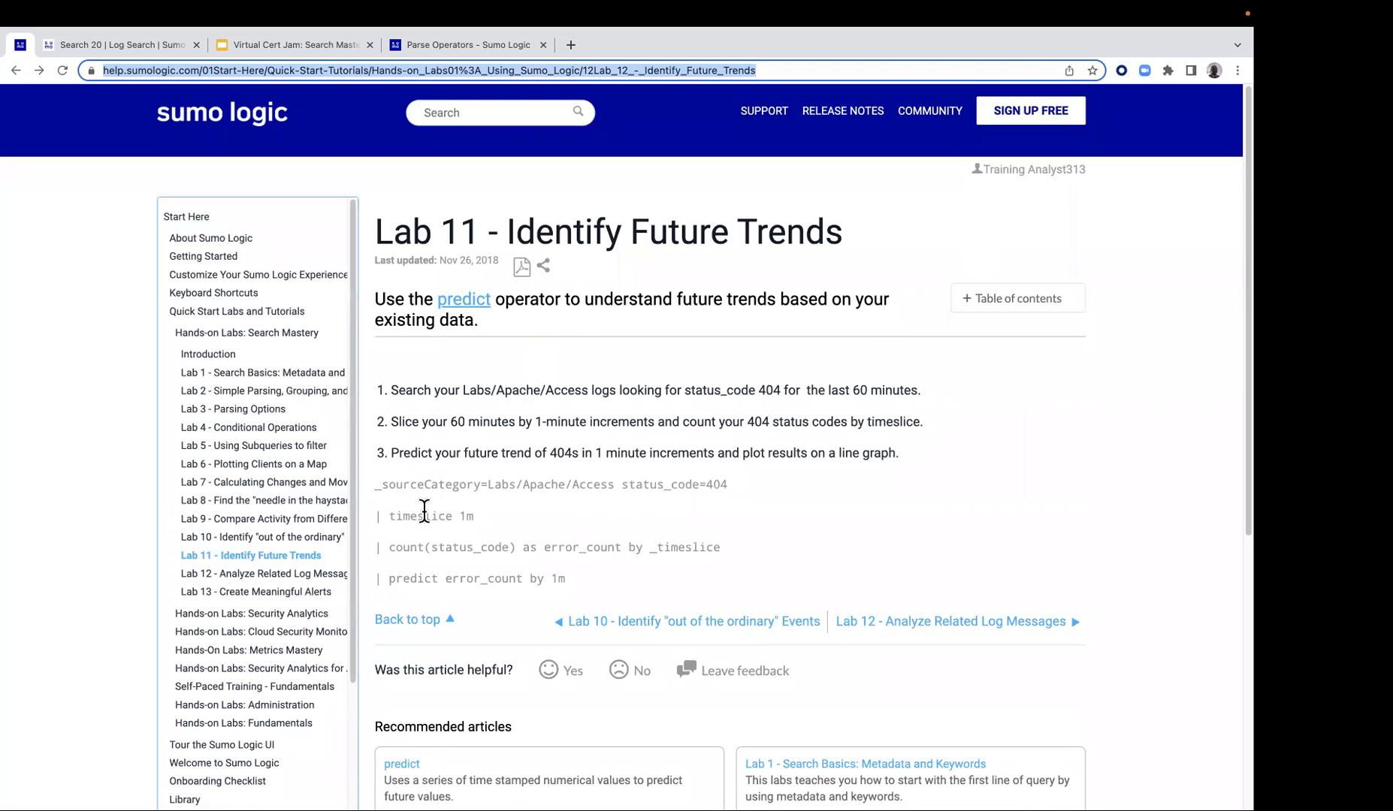
# Copy the complete Lab 11 query, from the _sourceCategory line through the predict line
pyautogui.moveTo(389, 486); pyautogui.dragTo(494, 559)
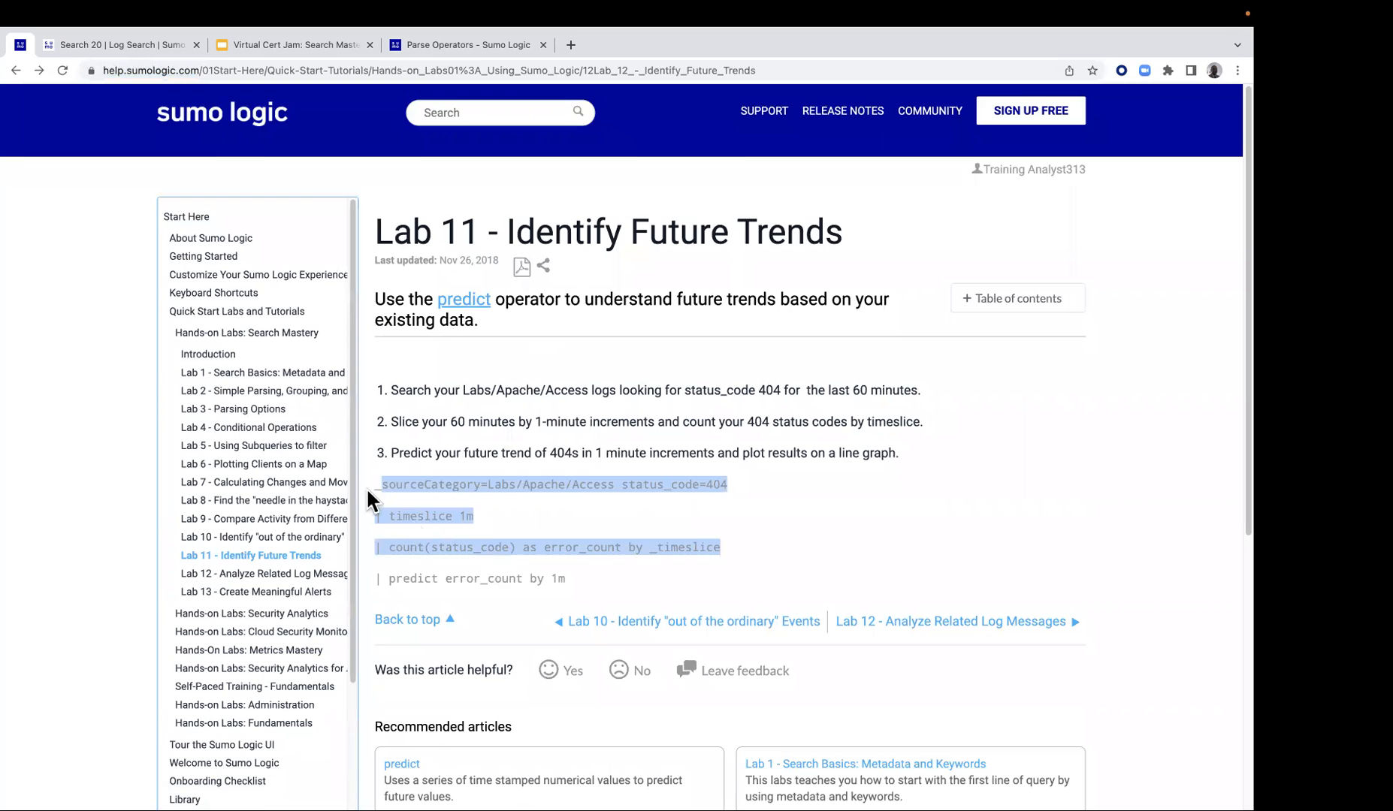
pyautogui.click(367, 484)
pyautogui.moveTo(369, 485); pyautogui.dragTo(577, 577)
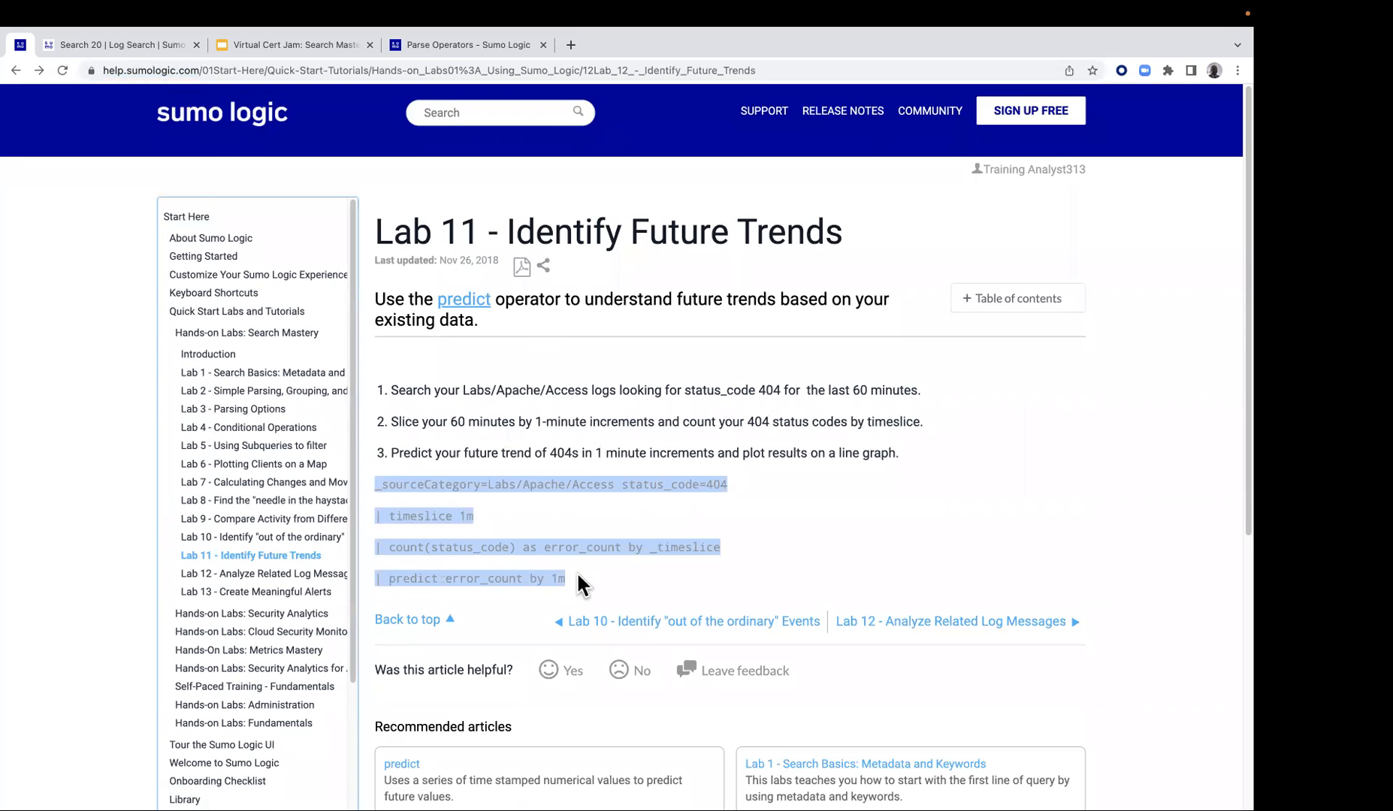
pyautogui.rightClick(562, 556)
pyautogui.click(589, 581)
# Start a new log search in Sumo Logic and paste the Lab 11 query into it
pyautogui.click(124, 45)
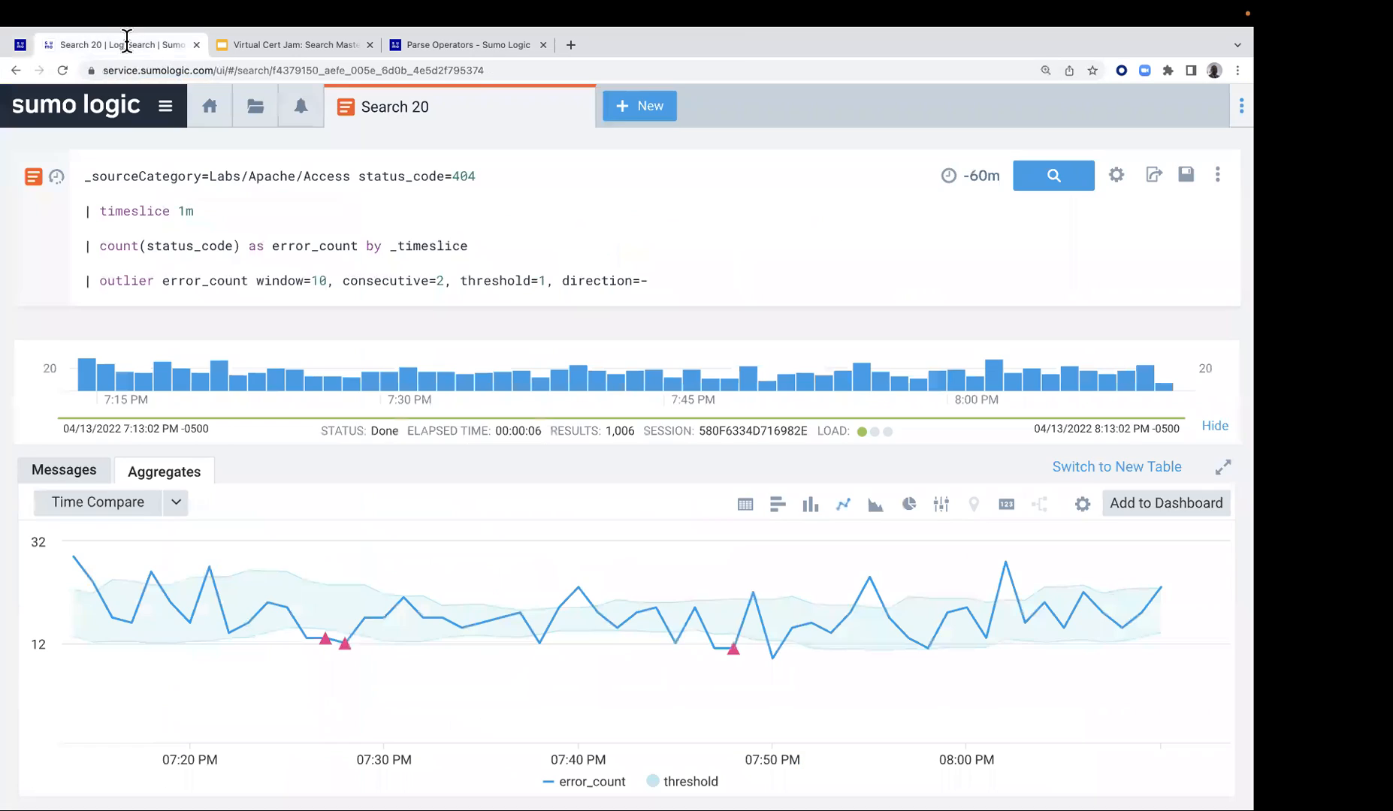
pyautogui.click(643, 112)
pyautogui.click(661, 153)
pyautogui.click(323, 176)
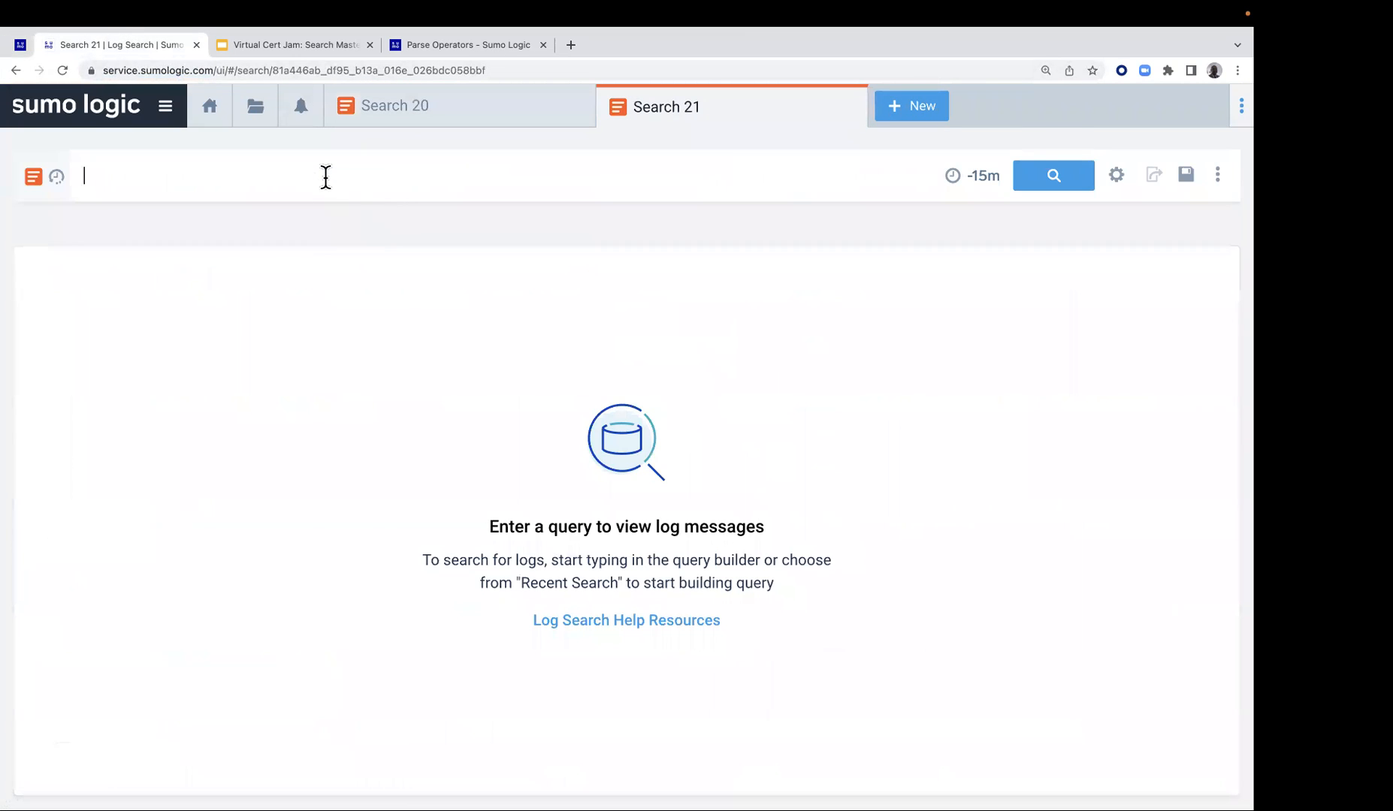
pyautogui.hotkey('ctrl', 'v')
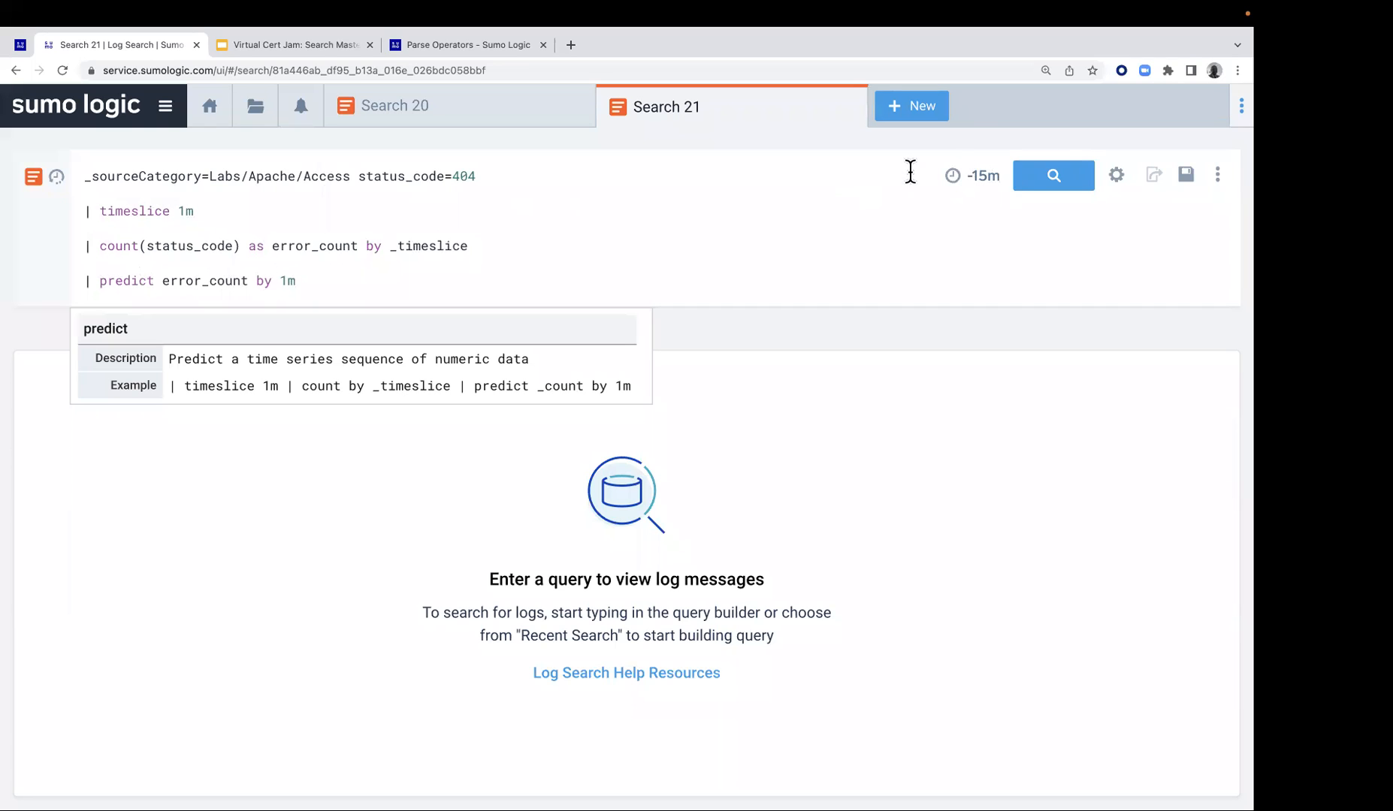
# Run the predict query and display its aggregate results as a line chart
pyautogui.press('Return')
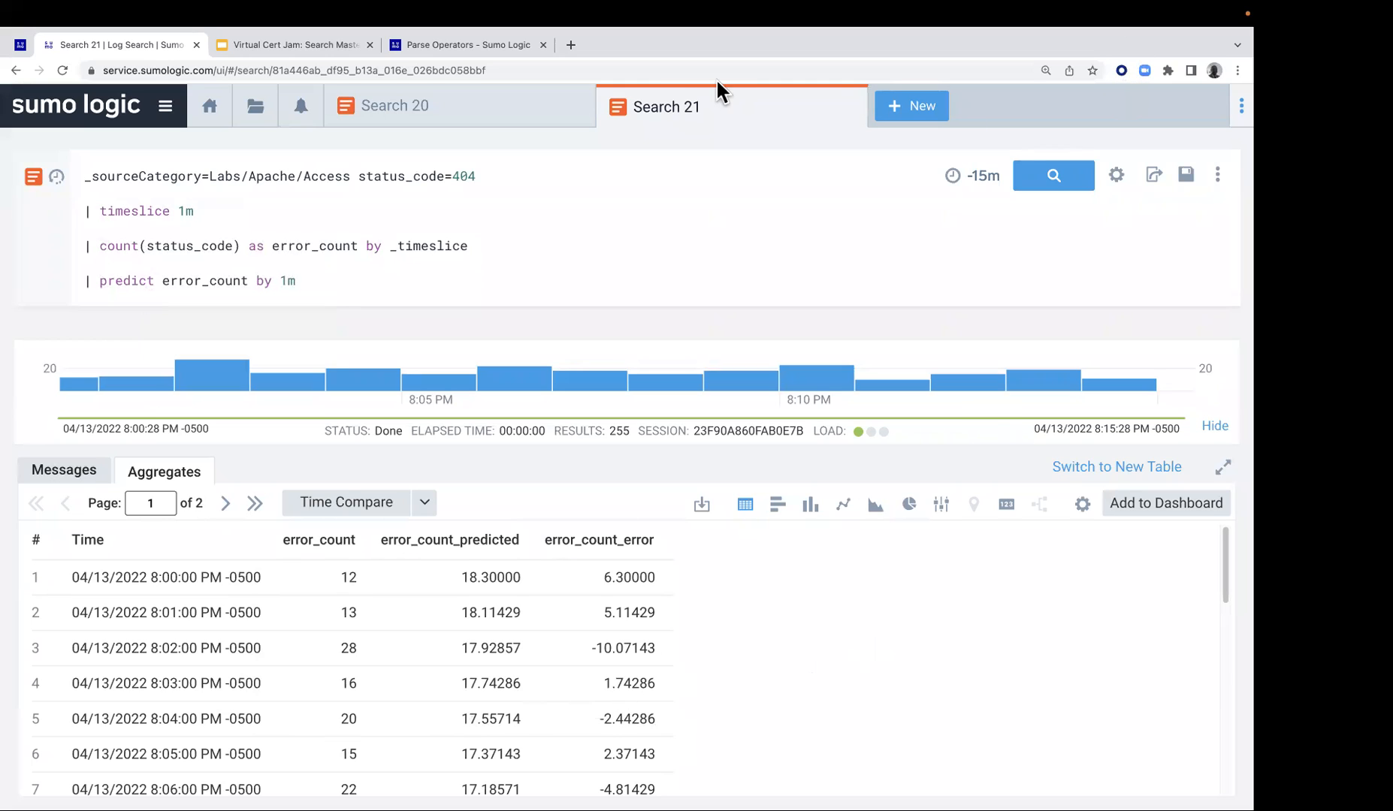
pyautogui.click(844, 508)
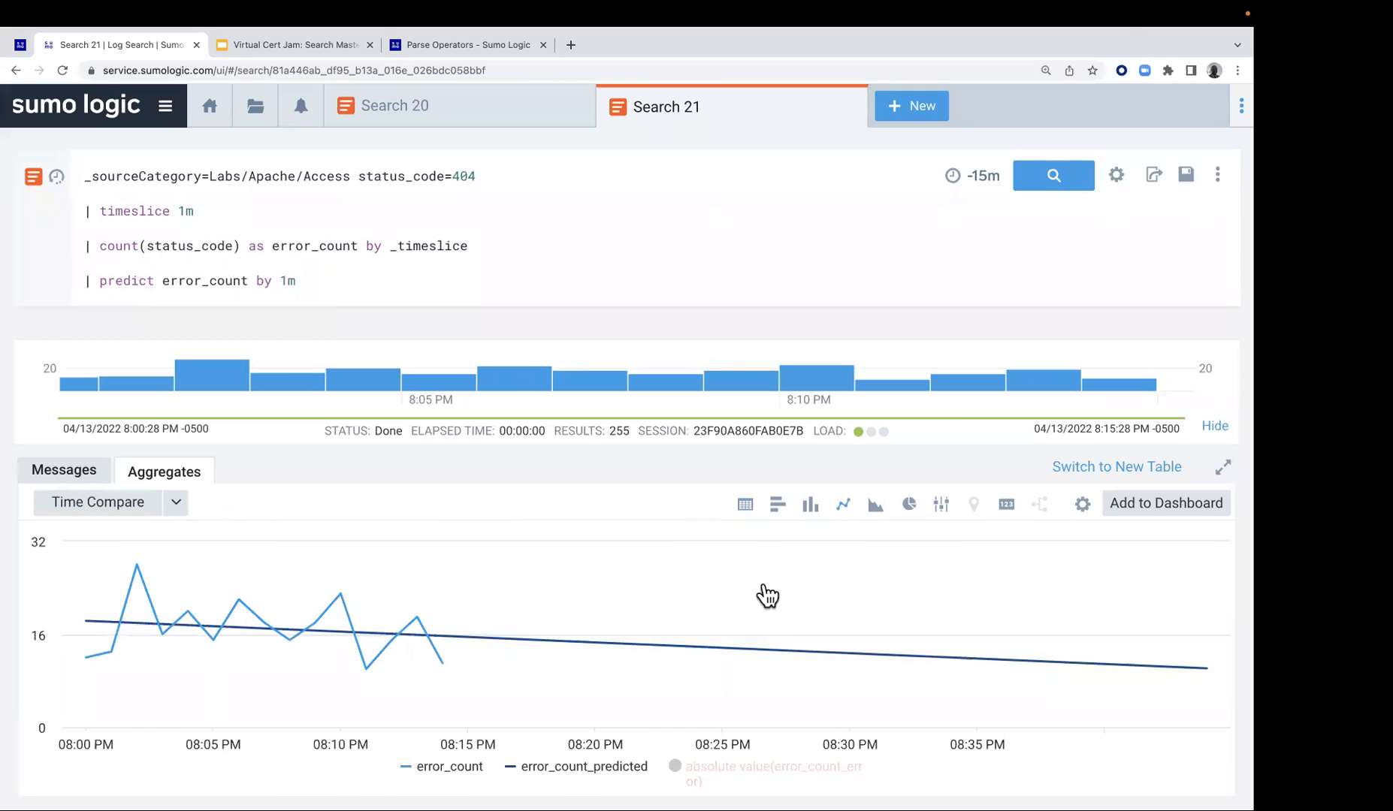
pyautogui.moveTo(150, 622)
# Look through the raw log messages behind the predict query and return to its aggregate results
pyautogui.click(83, 469)
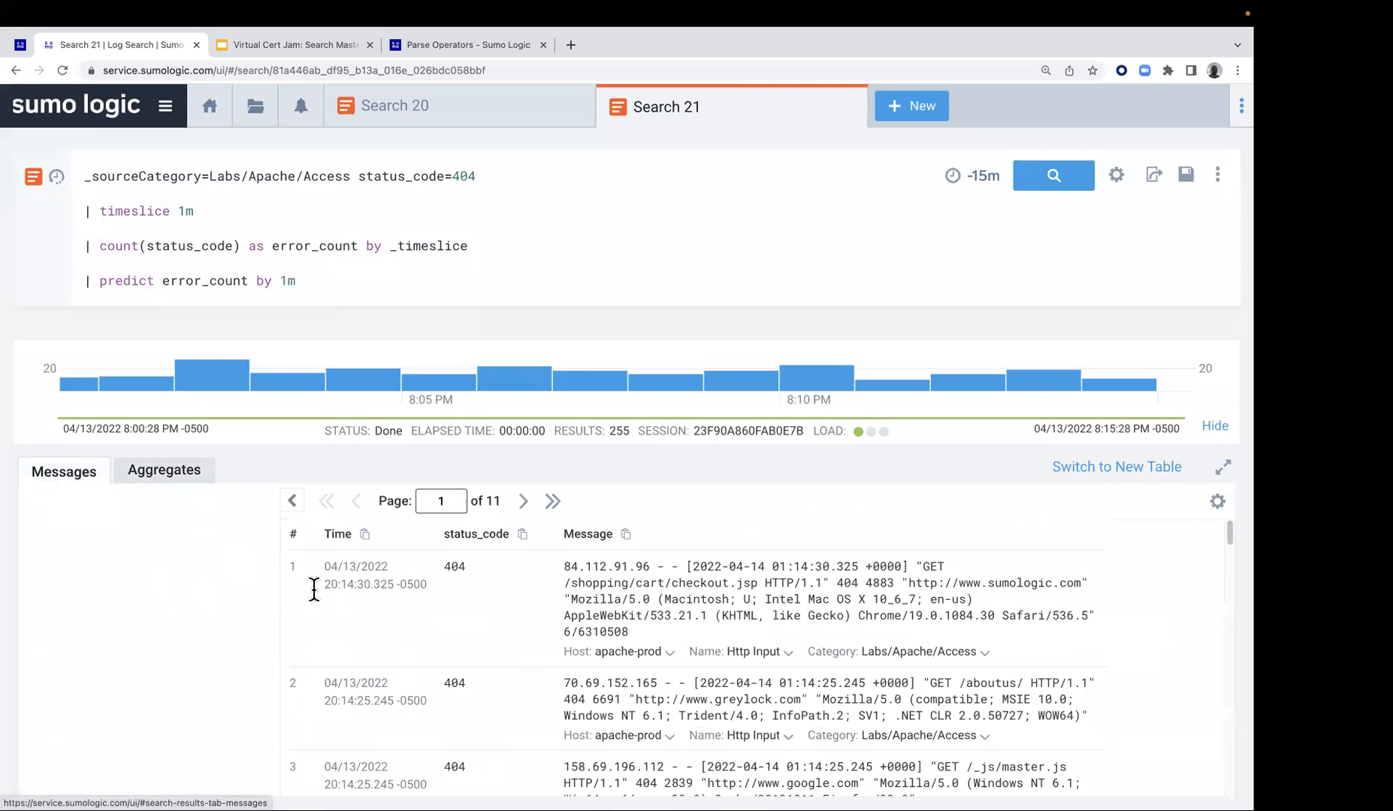
pyautogui.scroll(-10, 319, 595)
pyautogui.scroll(-10, 321, 594)
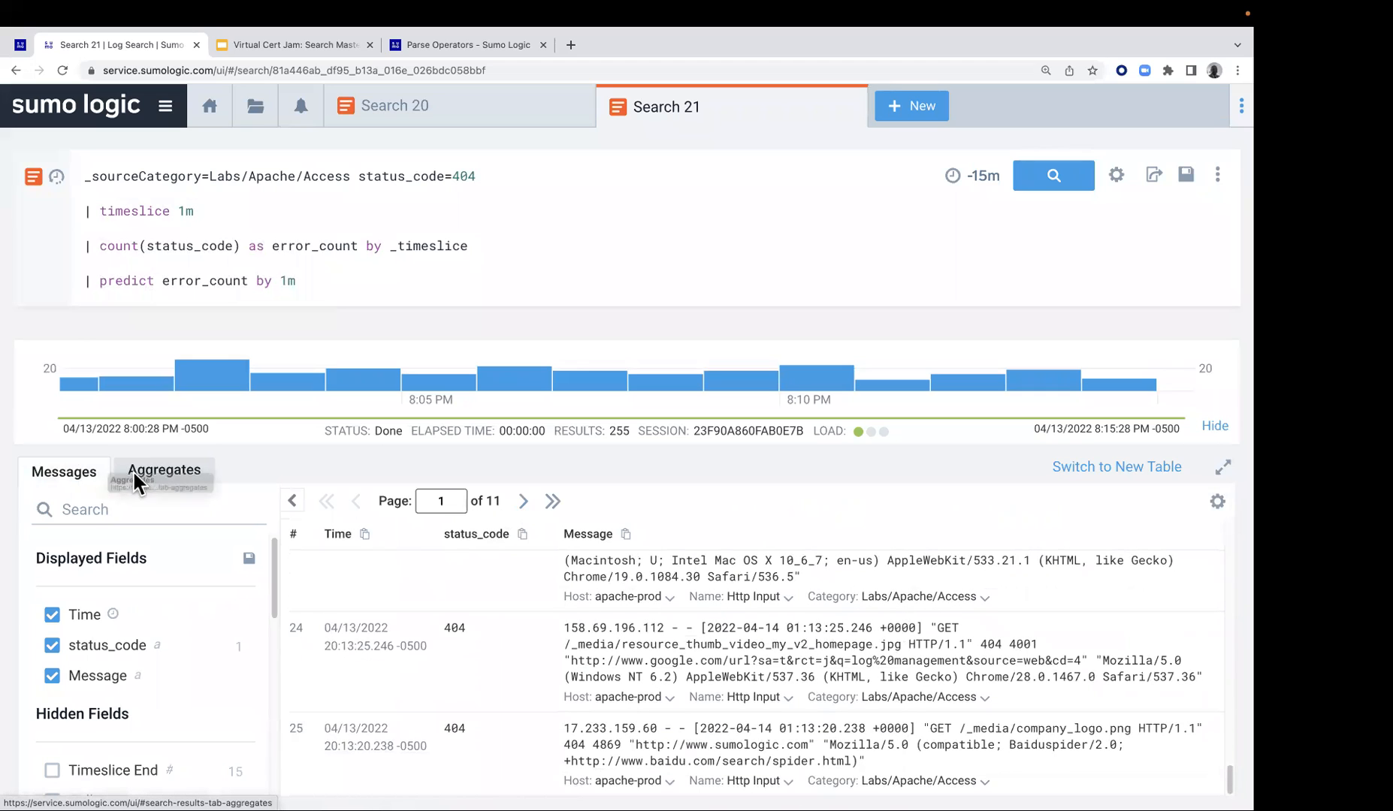
pyautogui.click(188, 472)
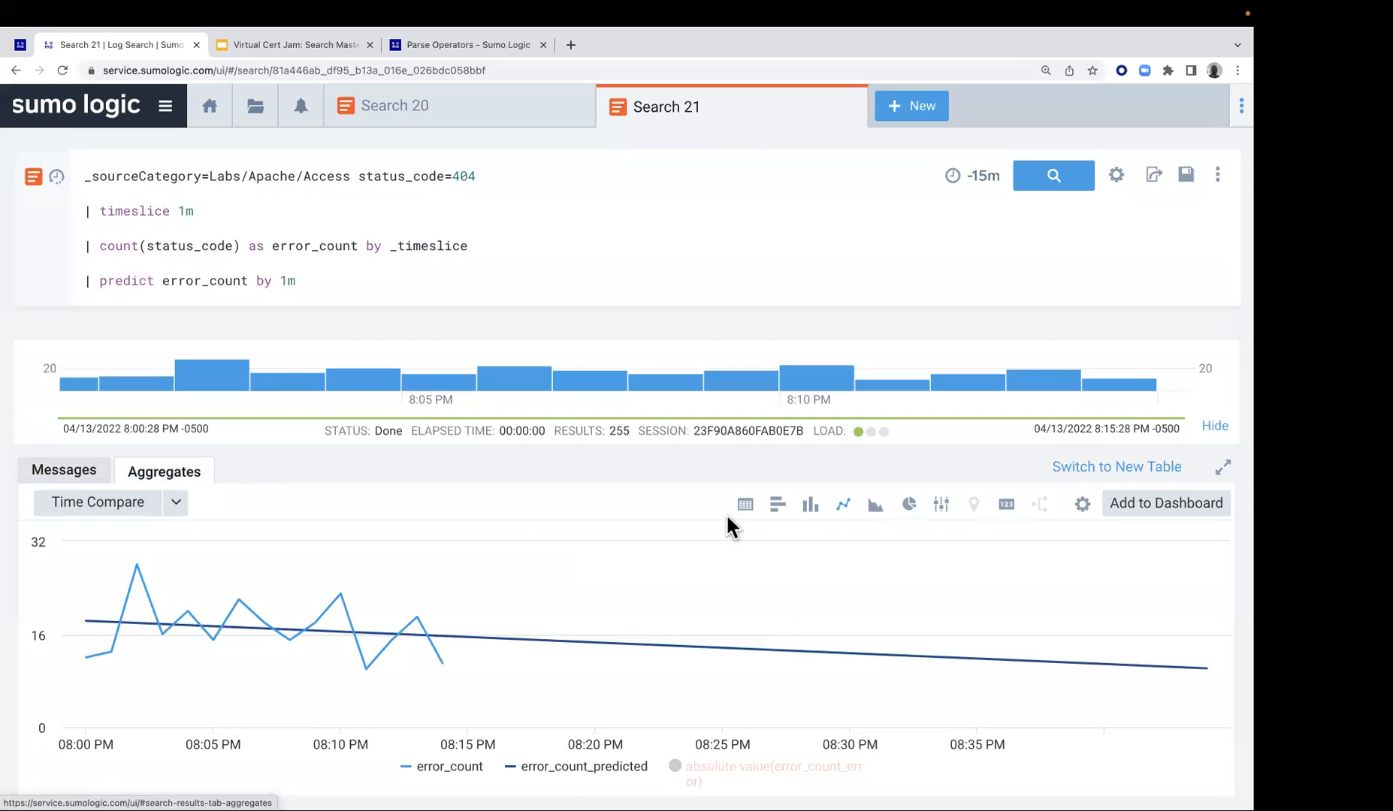
# Examine the actual and predicted error counts as a table, and switch back to the line chart
pyautogui.click(745, 504)
pyautogui.scroll(-2, 556, 601)
pyautogui.scroll(-7, 526, 605)
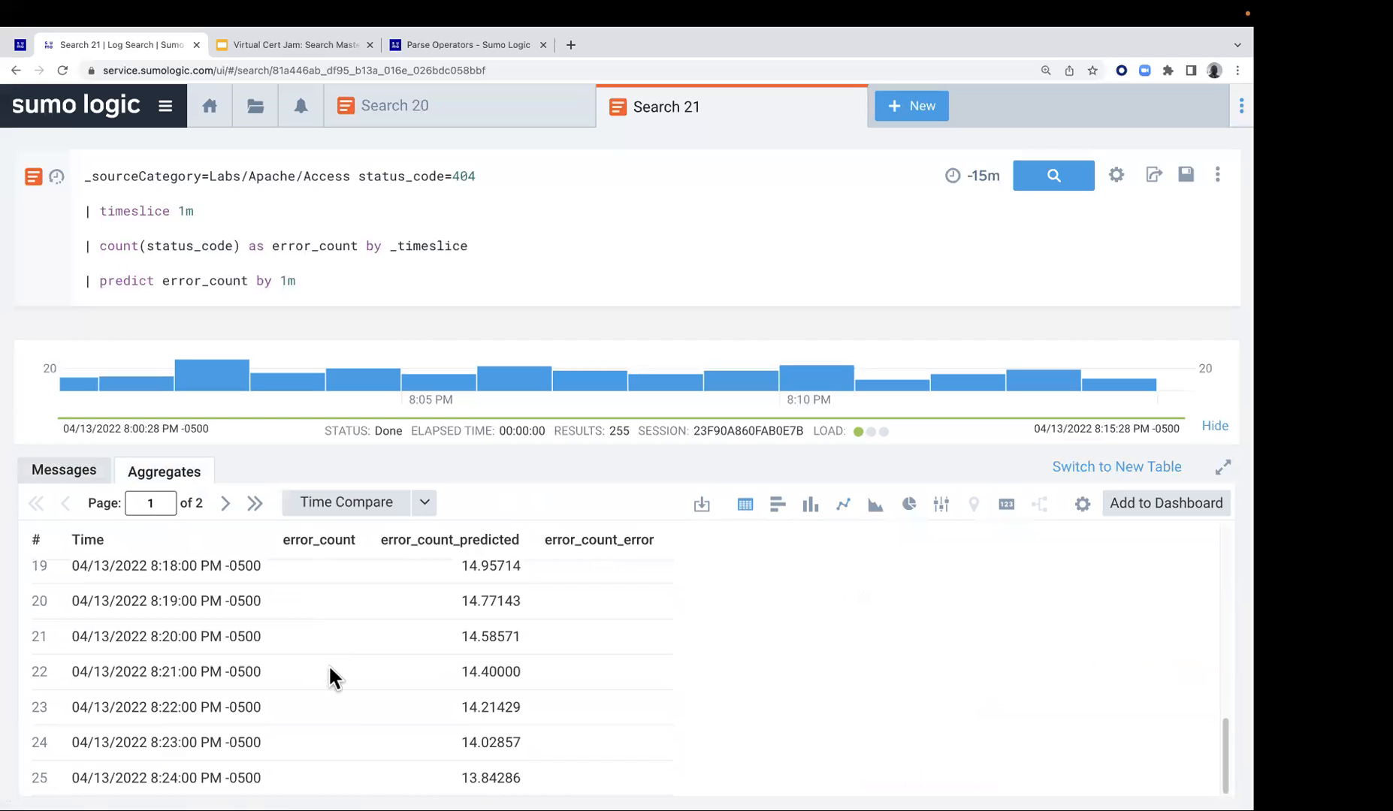
pyautogui.scroll(3, 361, 676)
pyautogui.scroll(-3, 451, 616)
pyautogui.click(842, 504)
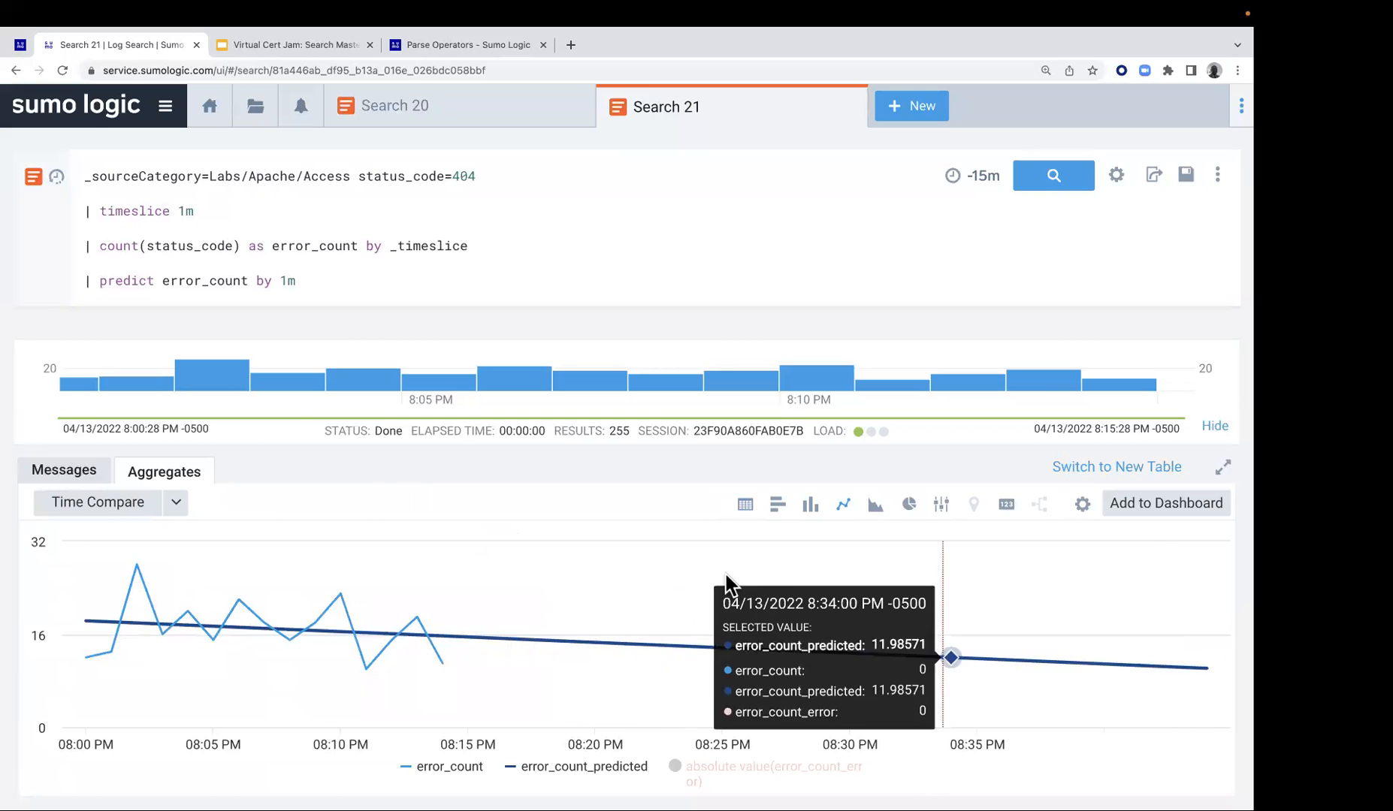
# Open the Lab 12 - Analyze Related Log Messages instructions and copy the whole example transaction query
pyautogui.click(22, 49)
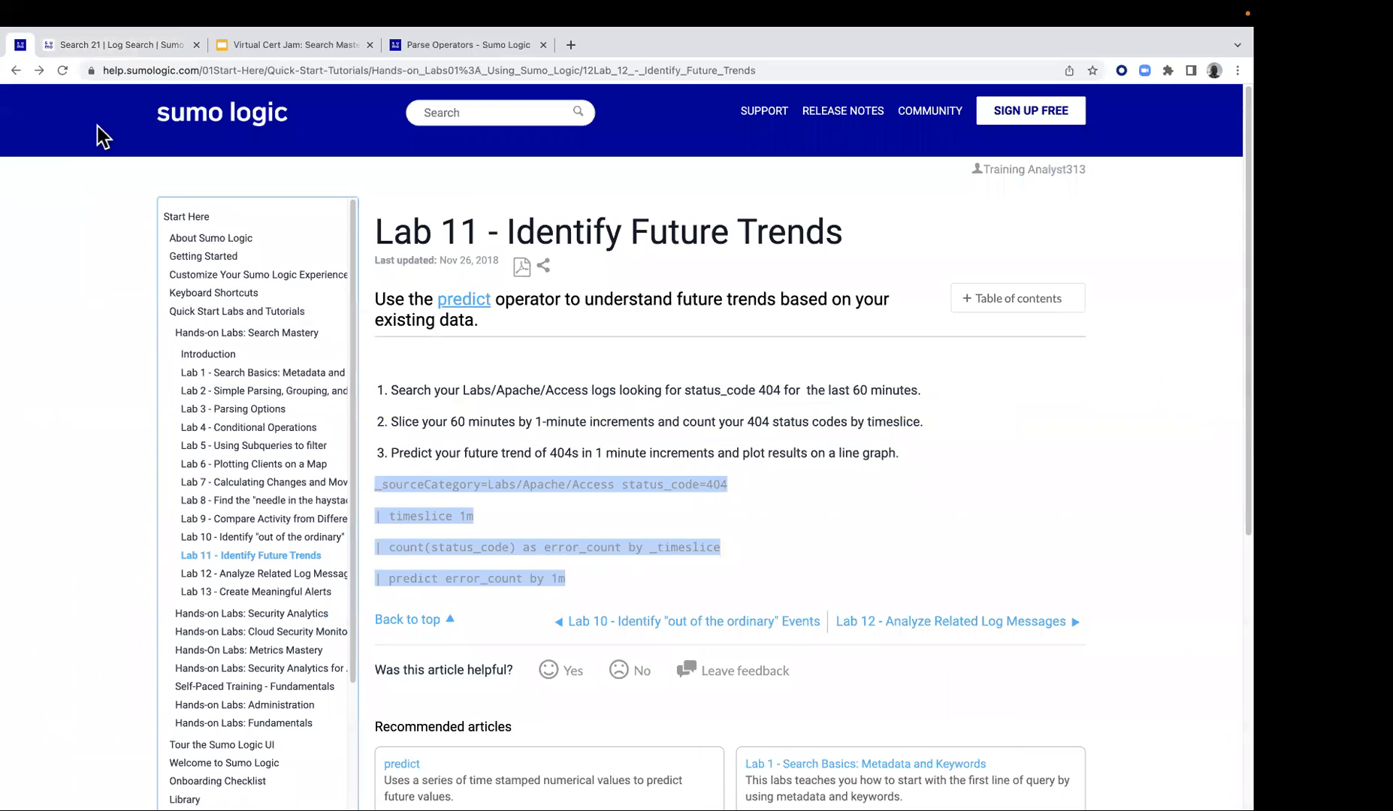
pyautogui.click(975, 634)
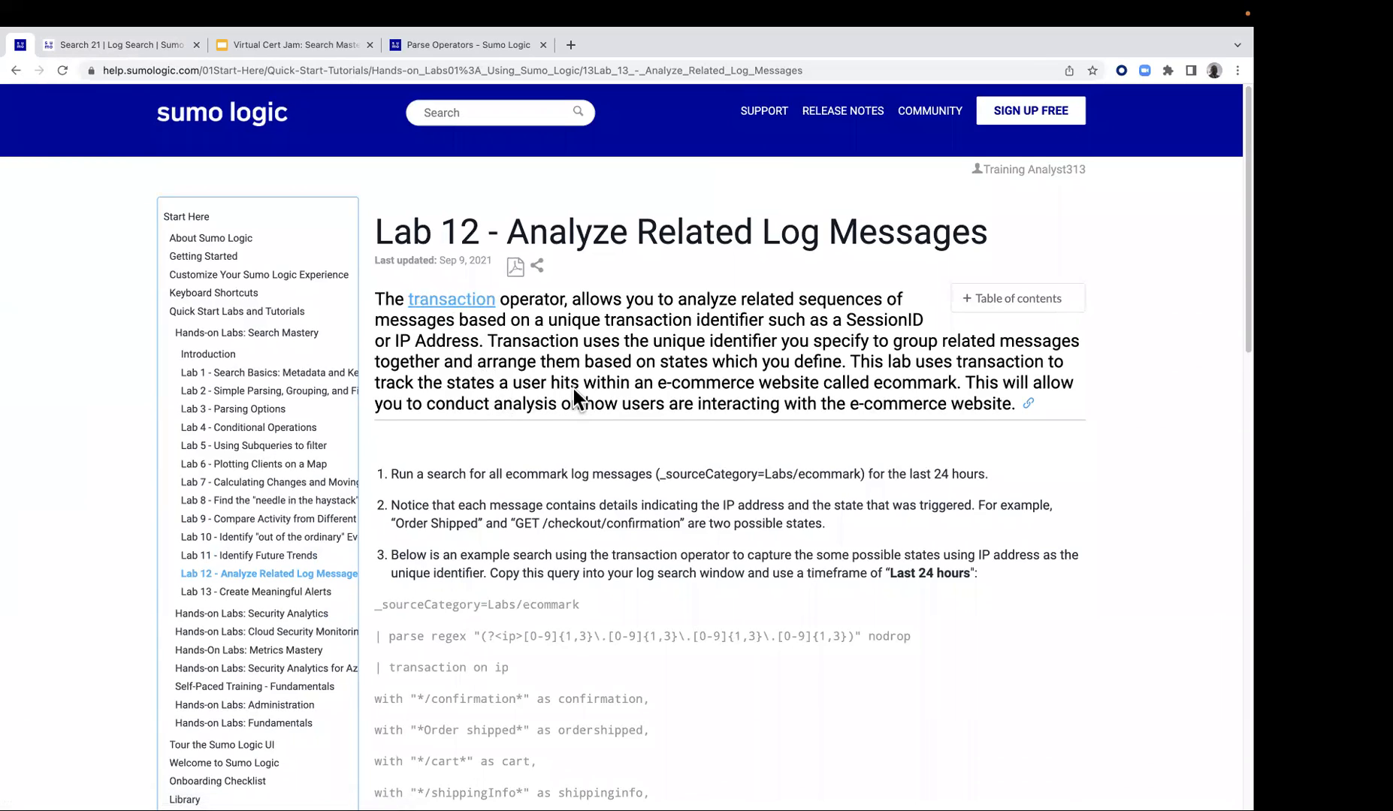
pyautogui.scroll(-1, 571, 388)
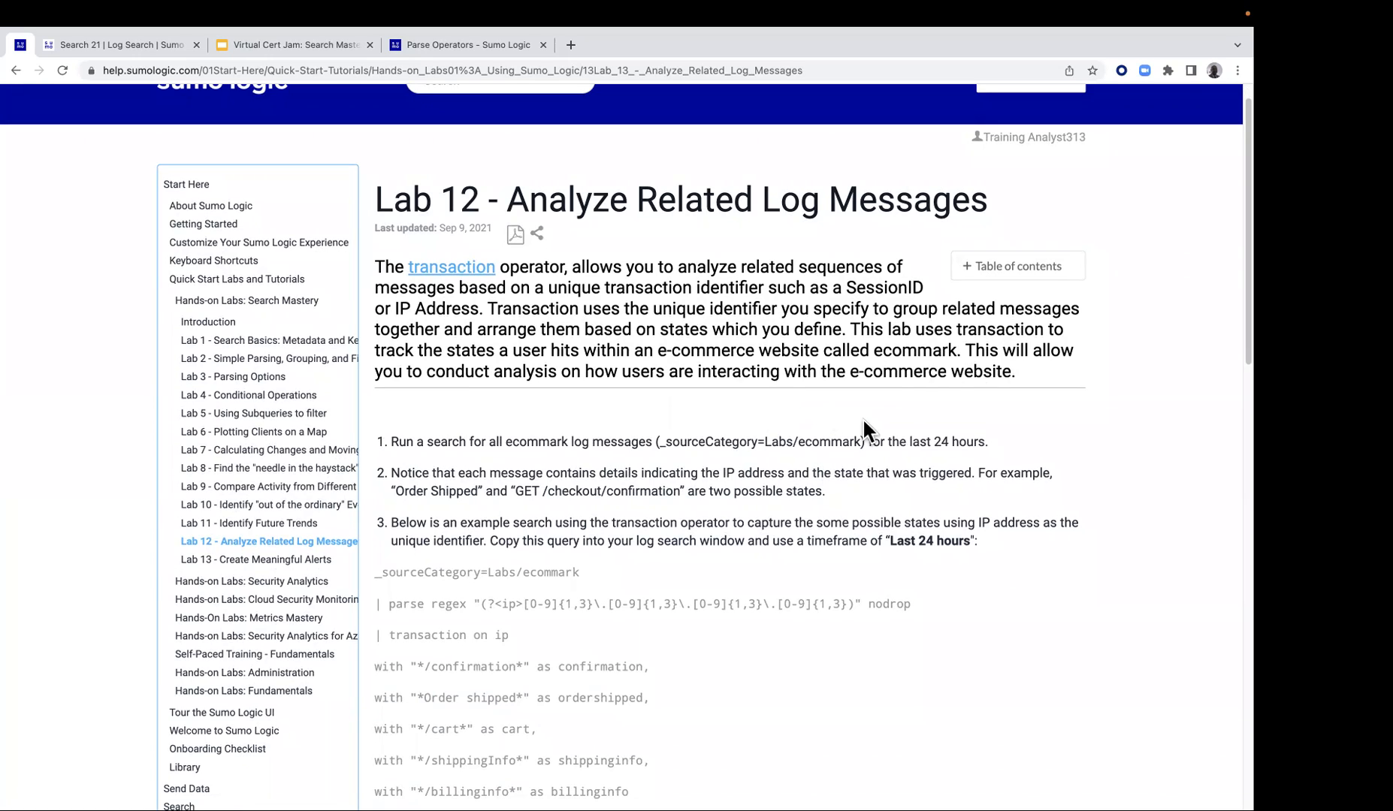
pyautogui.scroll(-1, 813, 455)
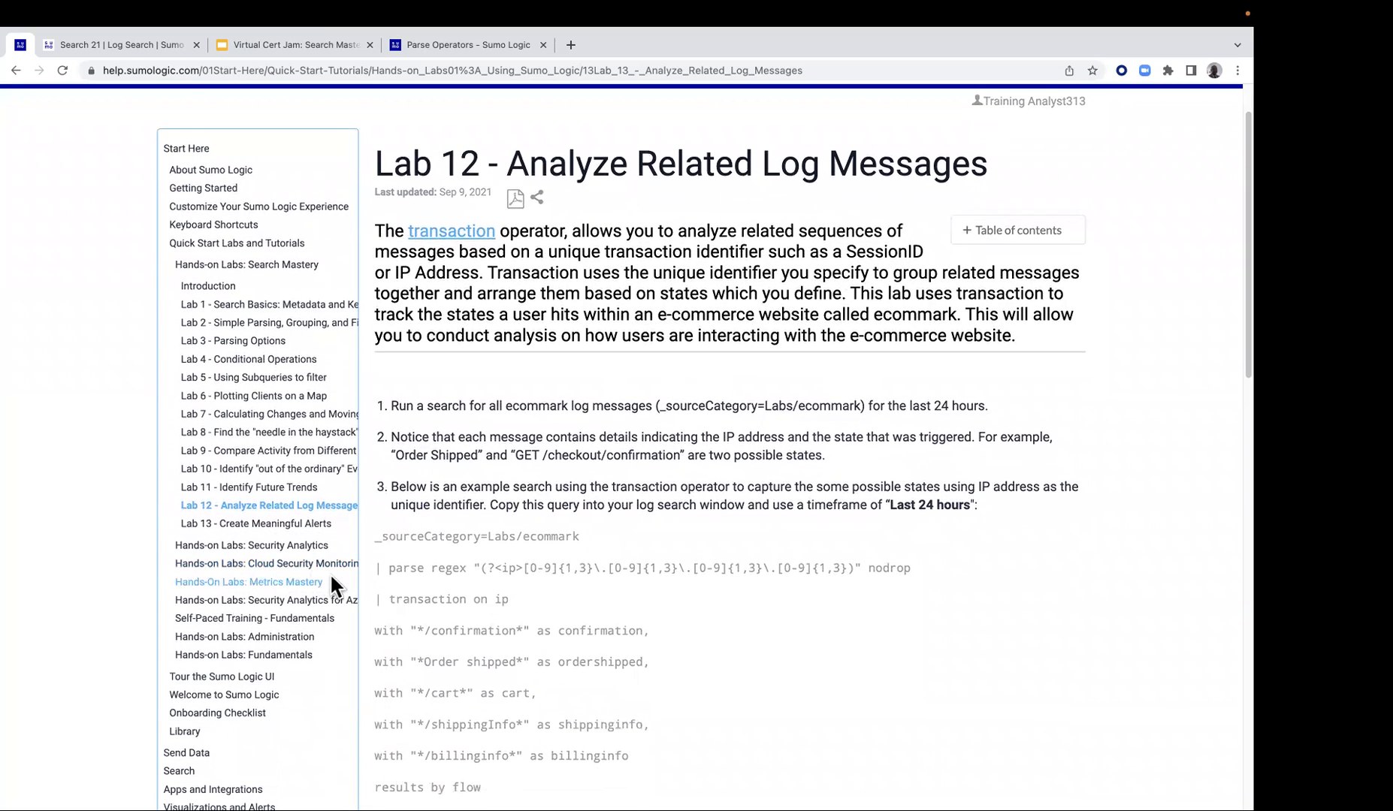
pyautogui.moveTo(370, 537); pyautogui.dragTo(597, 529)
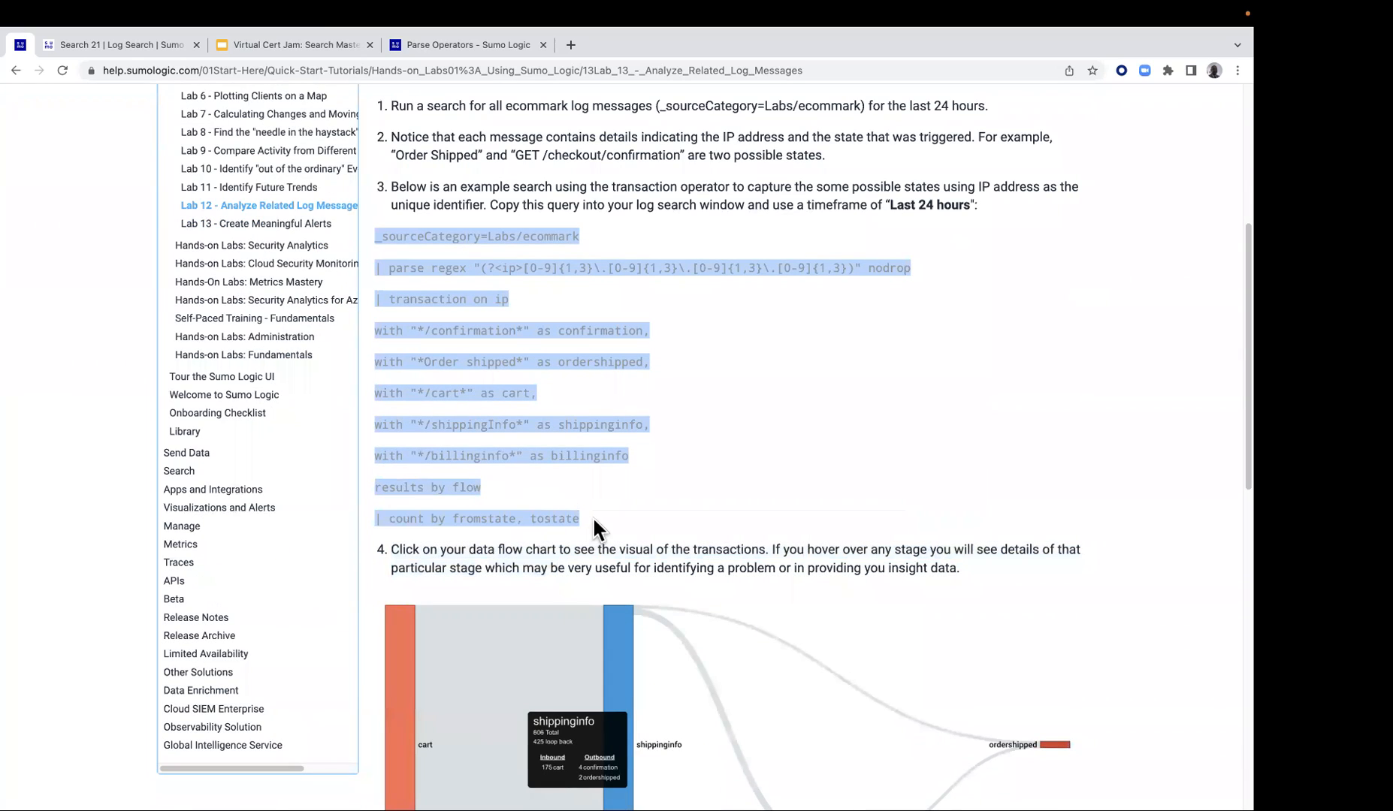
pyautogui.rightClick(534, 450)
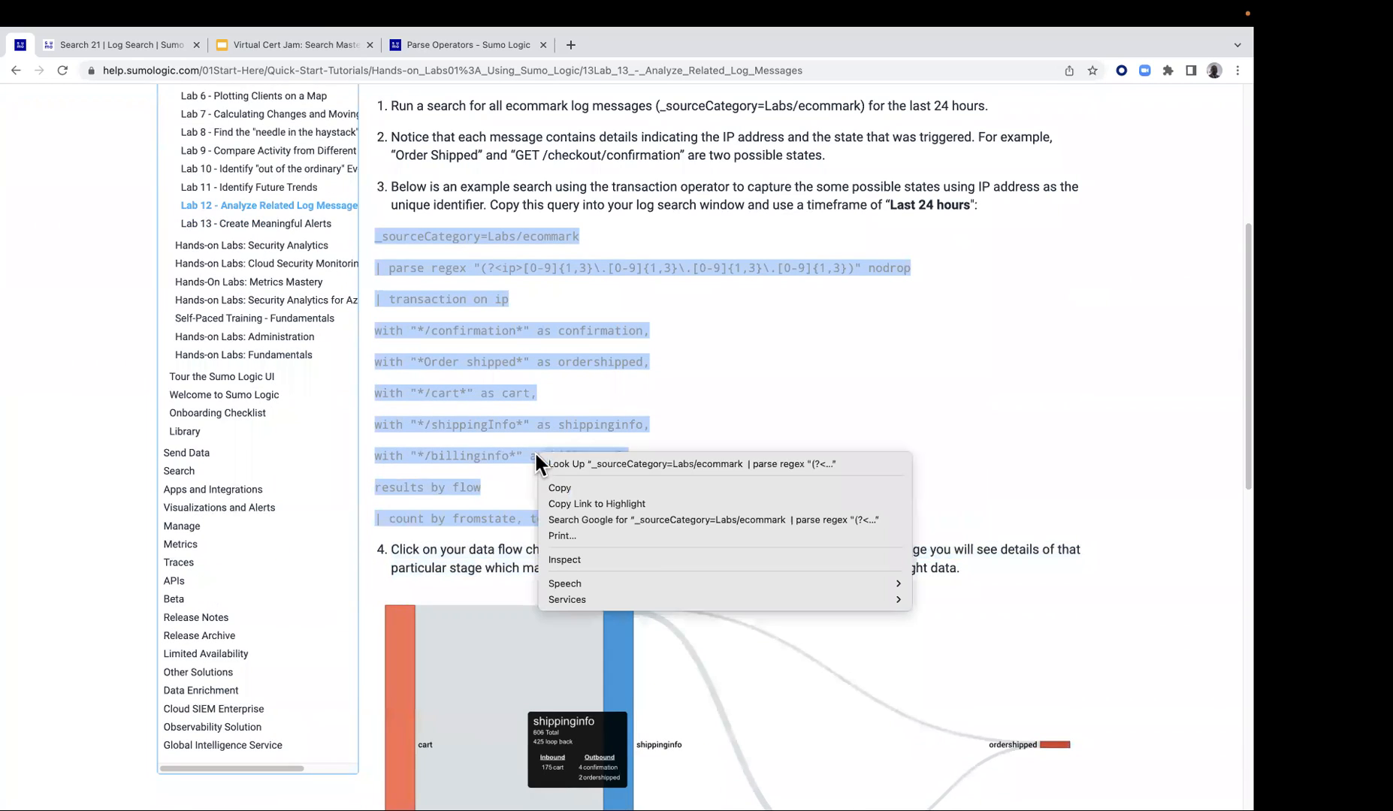
pyautogui.click(567, 488)
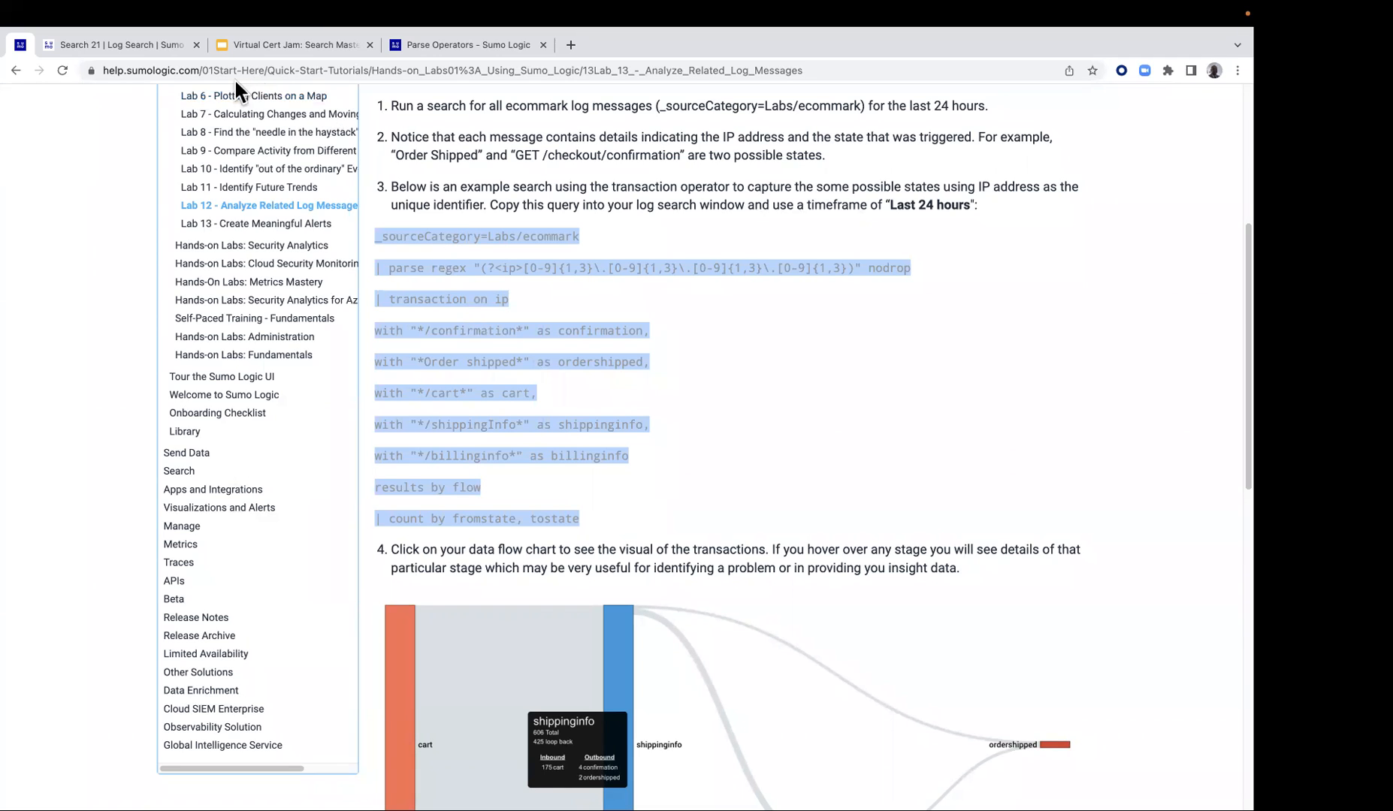
# Start a new log search in Sumo Logic and paste the Lab 12 transaction query into it
pyautogui.click(146, 38)
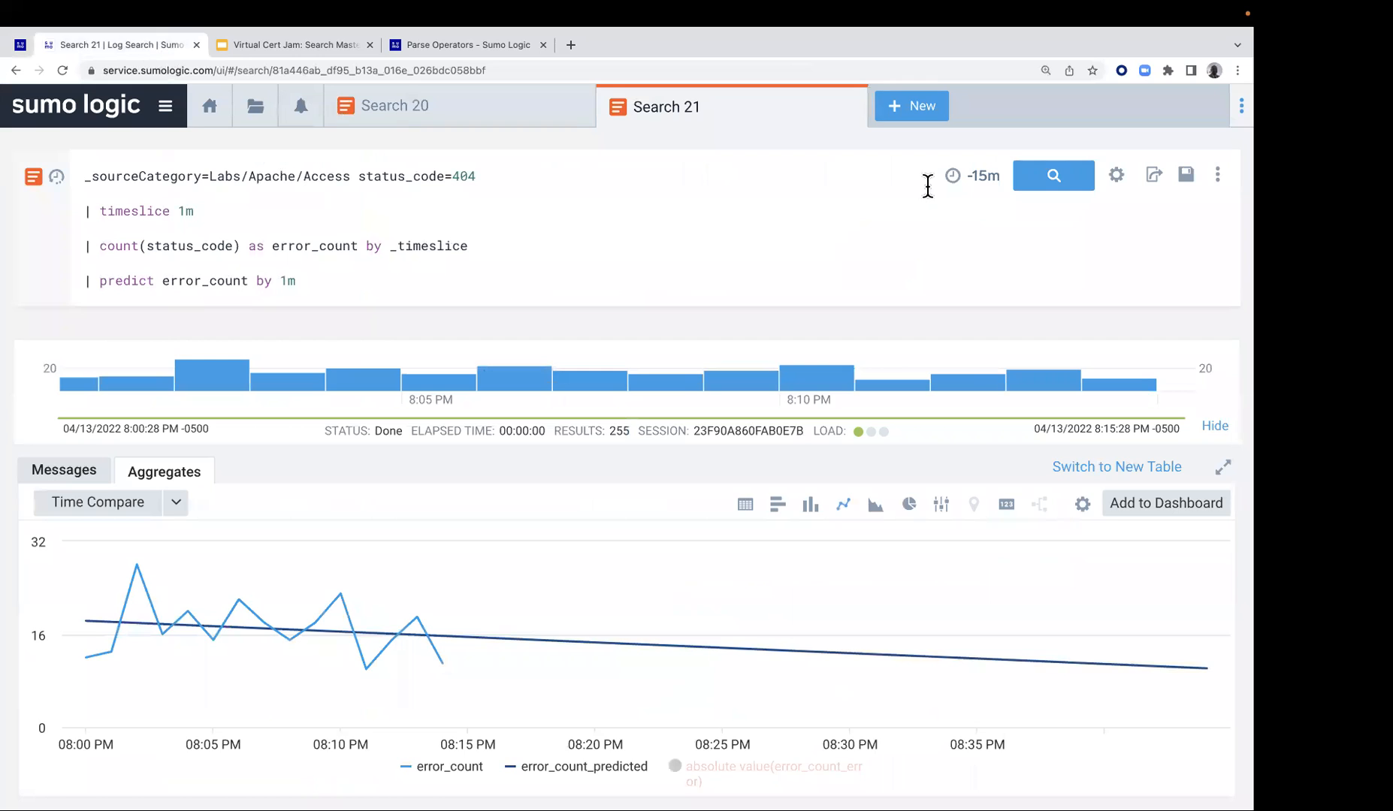
pyautogui.click(915, 109)
pyautogui.click(967, 150)
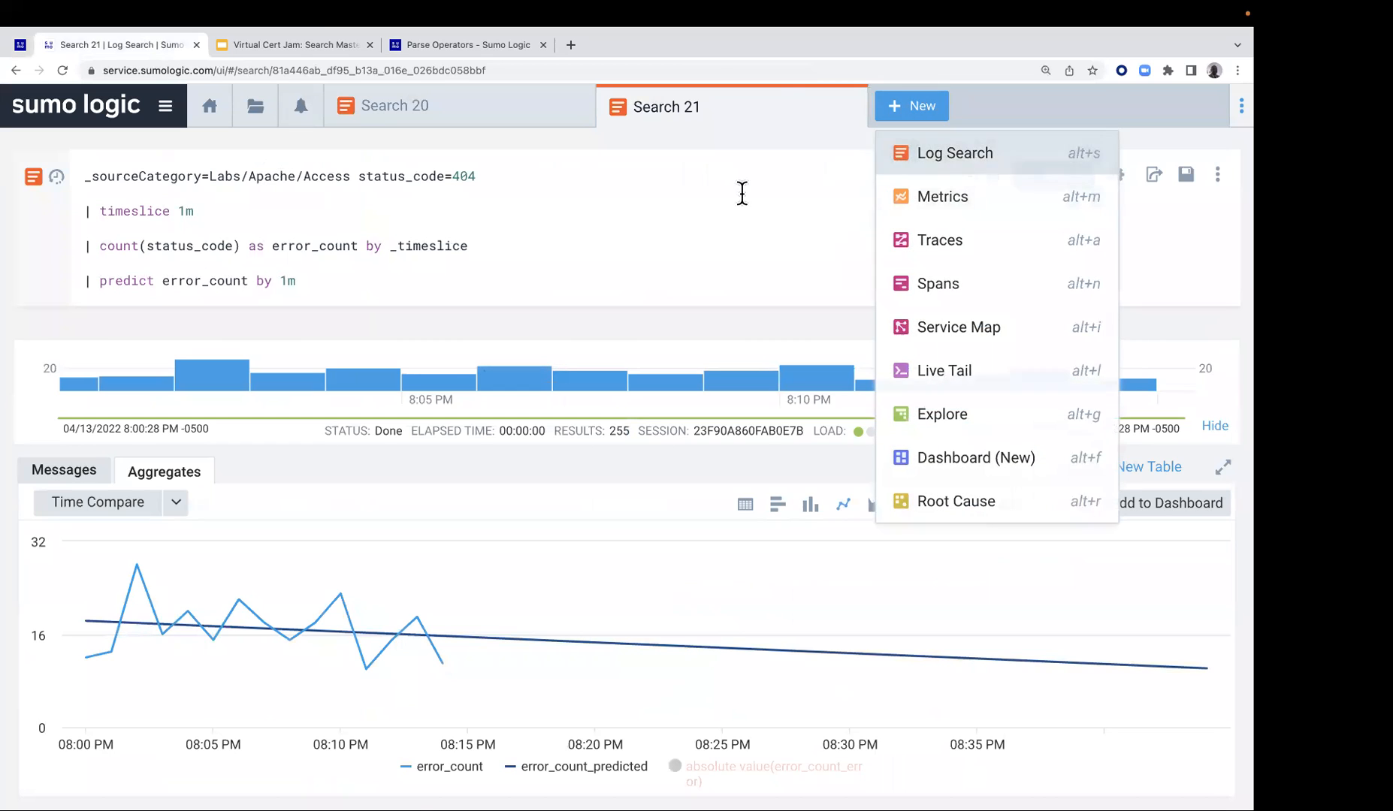
pyautogui.click(543, 181)
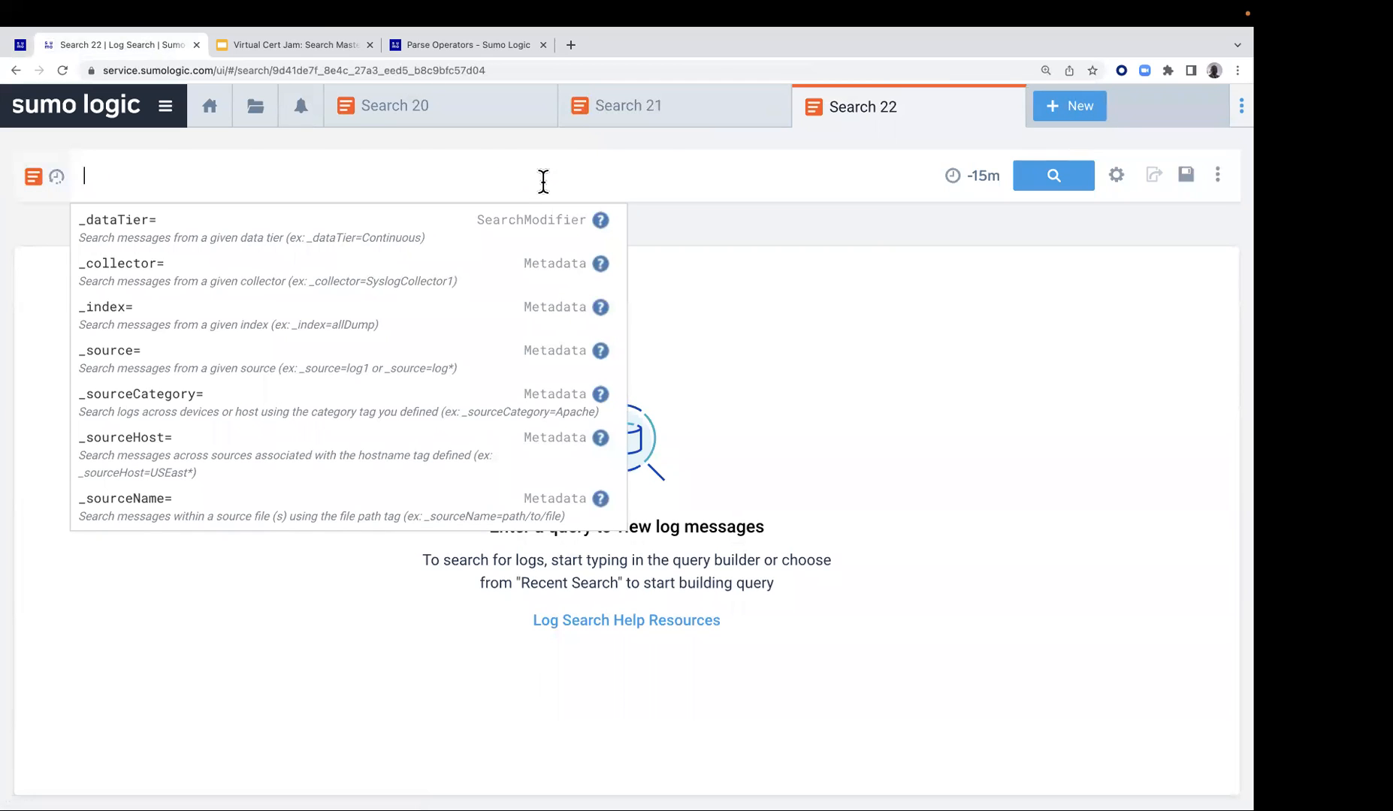
pyautogui.press('super+v')
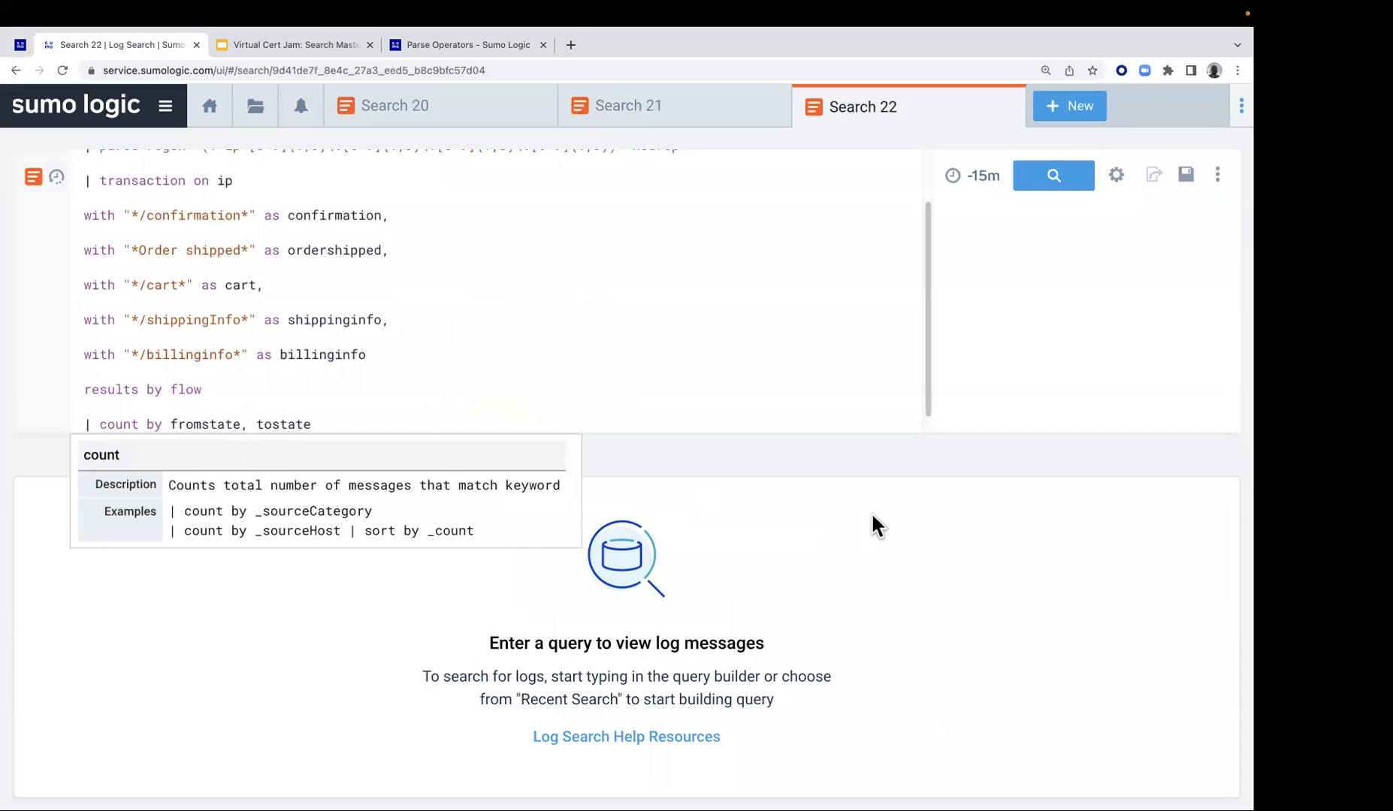
# Run the transaction query over the Last 24 Hours and look through the fromstate and tostate counts
pyautogui.click(974, 178)
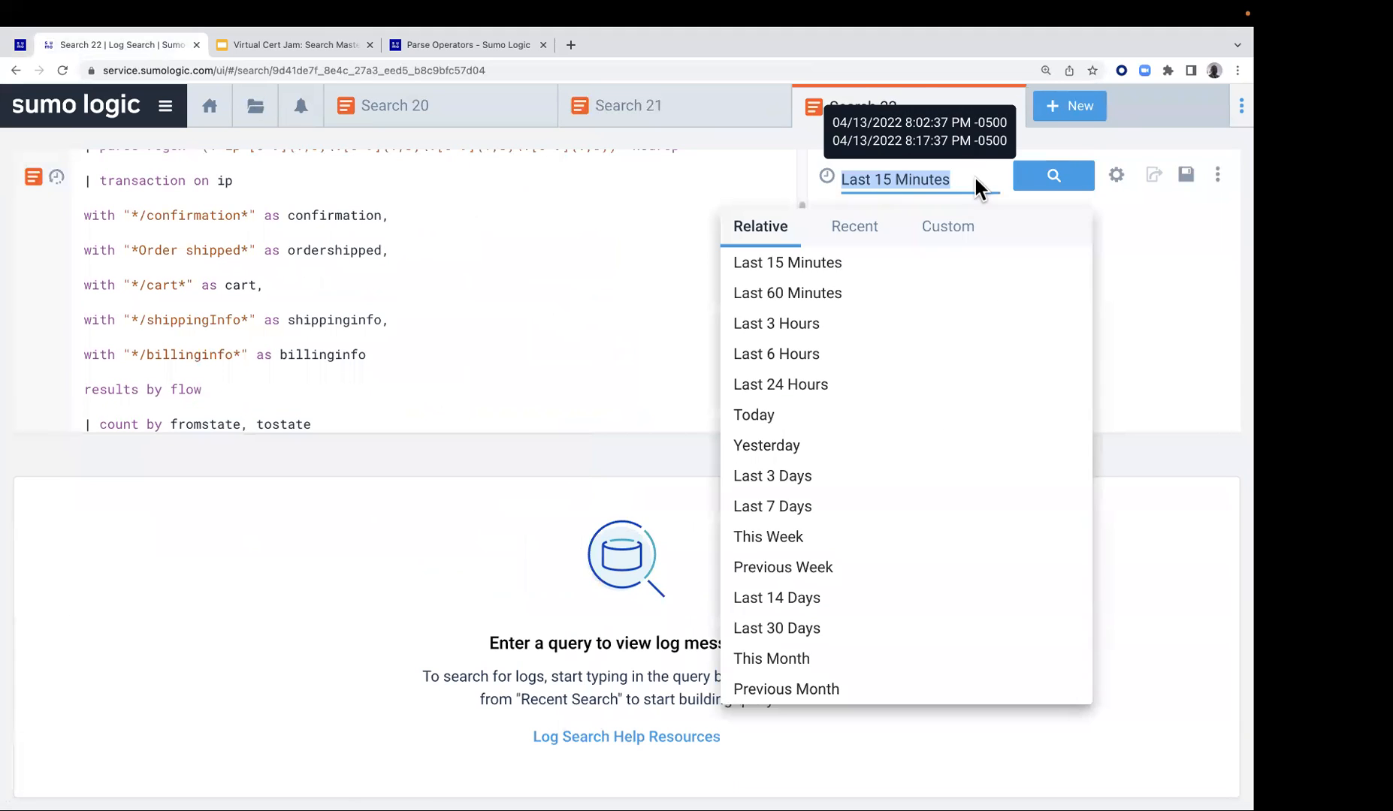
pyautogui.click(803, 384)
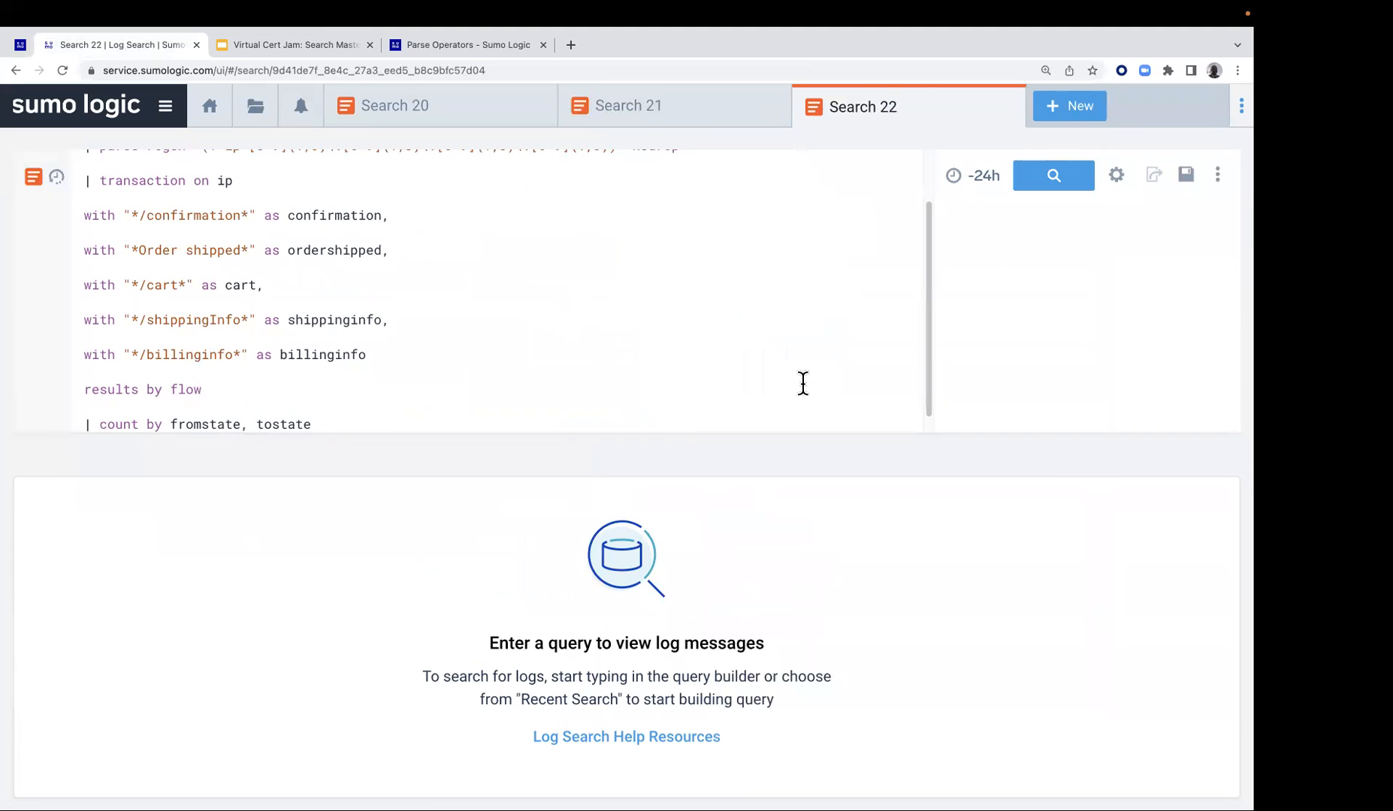
pyautogui.click(1048, 194)
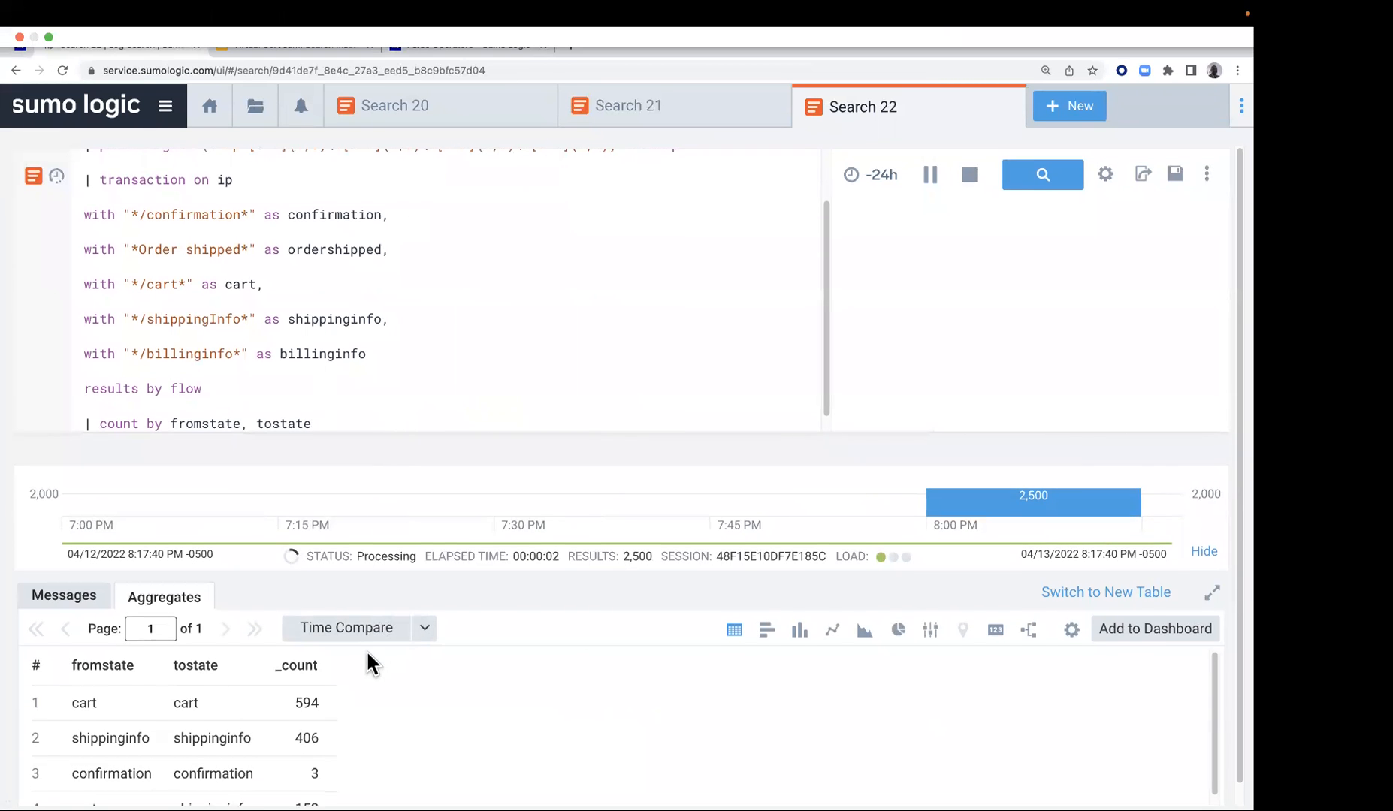
pyautogui.scroll(-1, 376, 657)
pyautogui.scroll(-1, 121, 685)
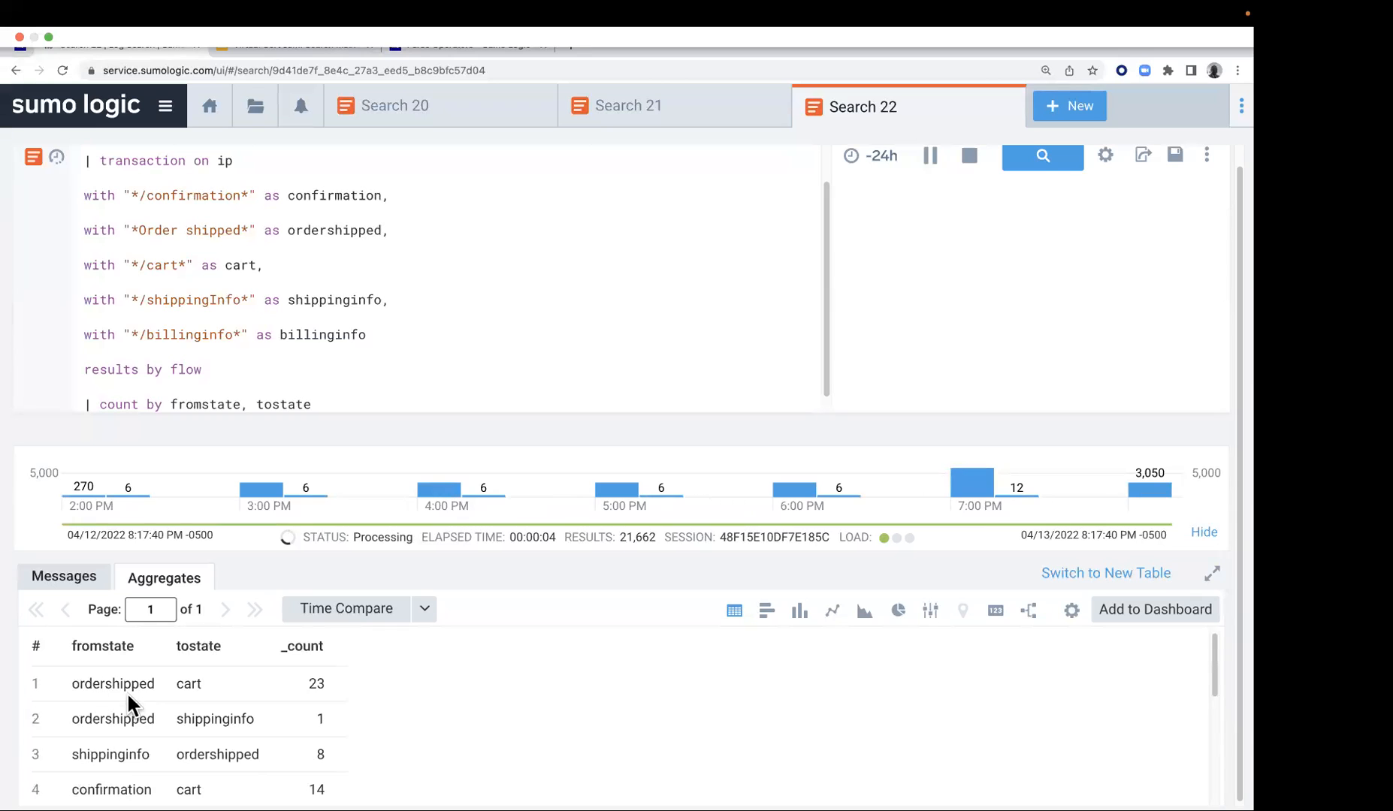
pyautogui.scroll(-4, 143, 722)
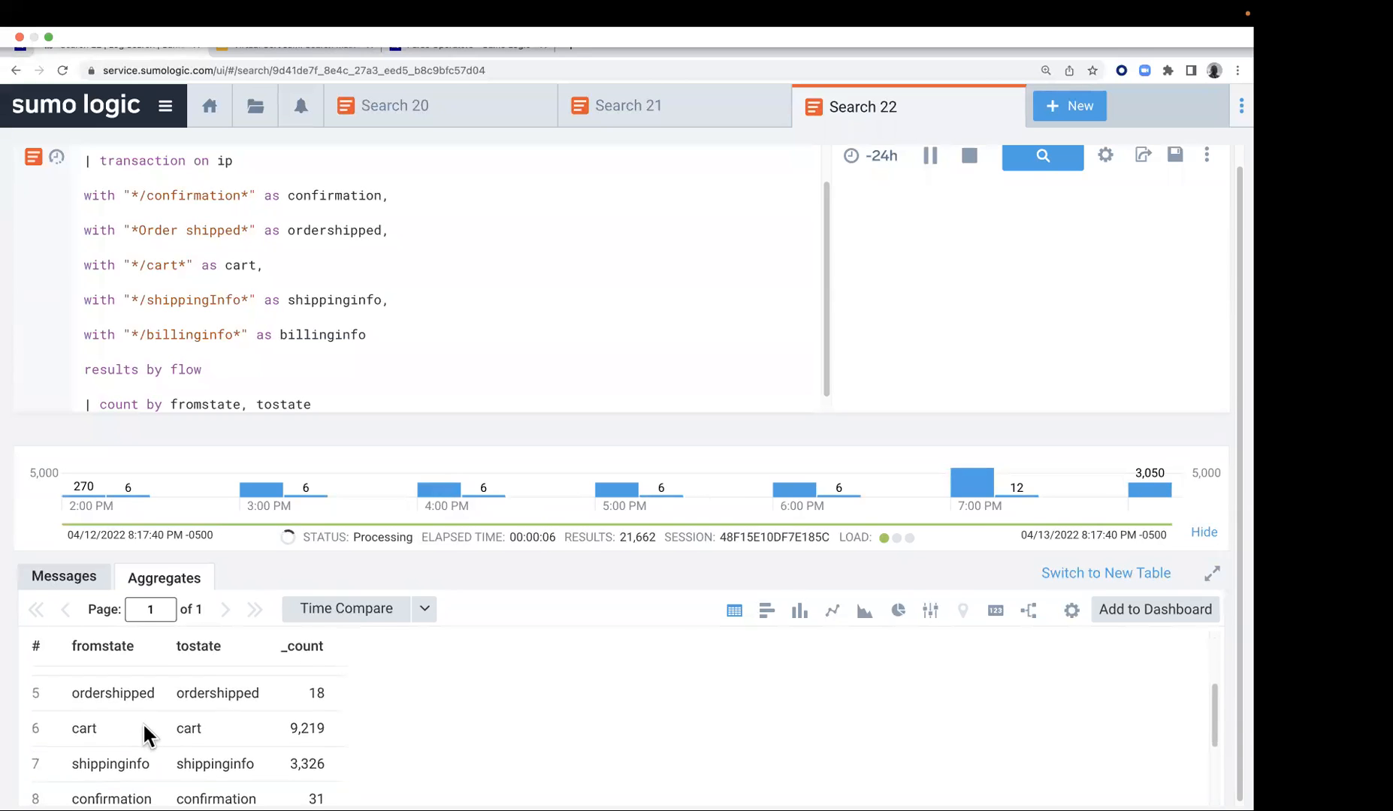
pyautogui.scroll(4, 144, 721)
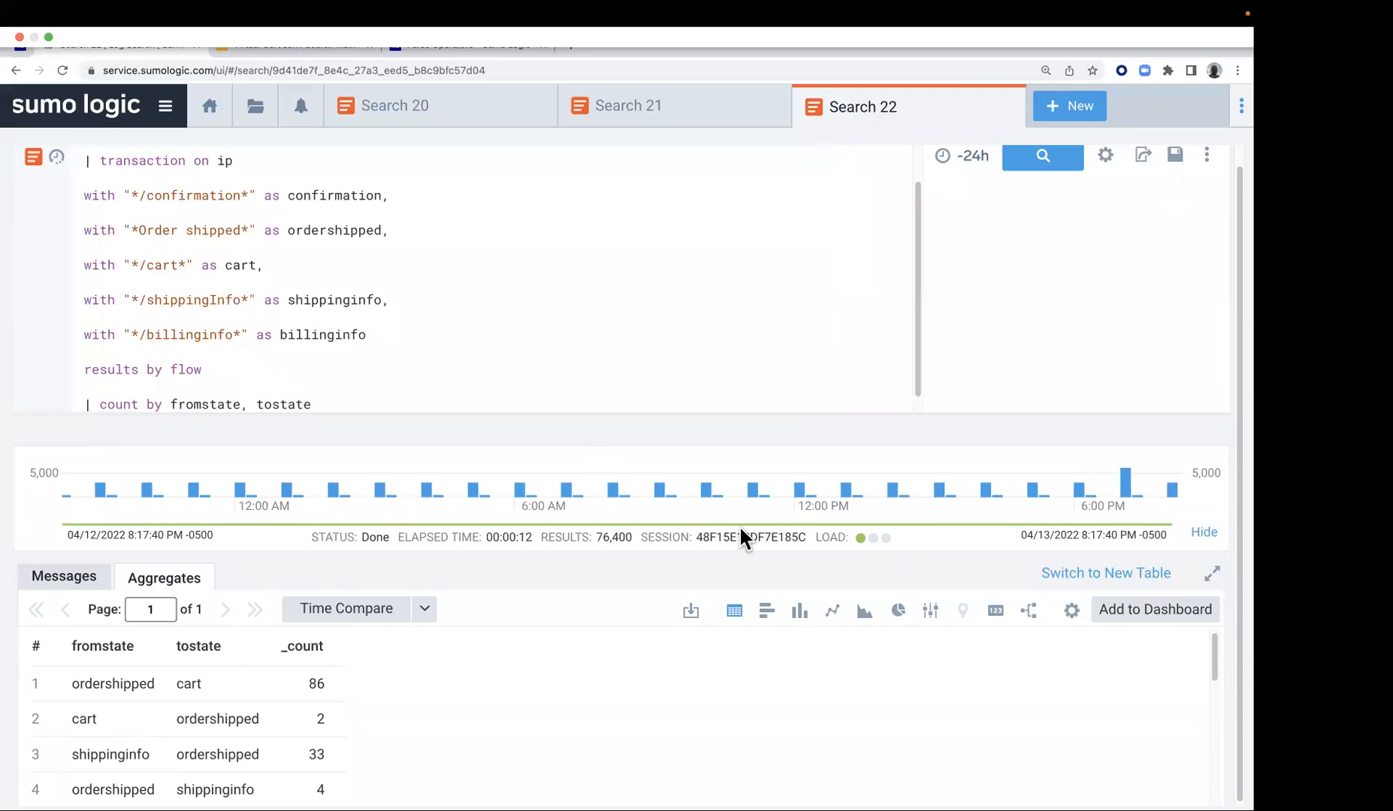
# Display the aggregate results as a transaction flow chart and inspect the ordershipped, cart and shippinginfo states' inbound and outbound details
pyautogui.click(1027, 612)
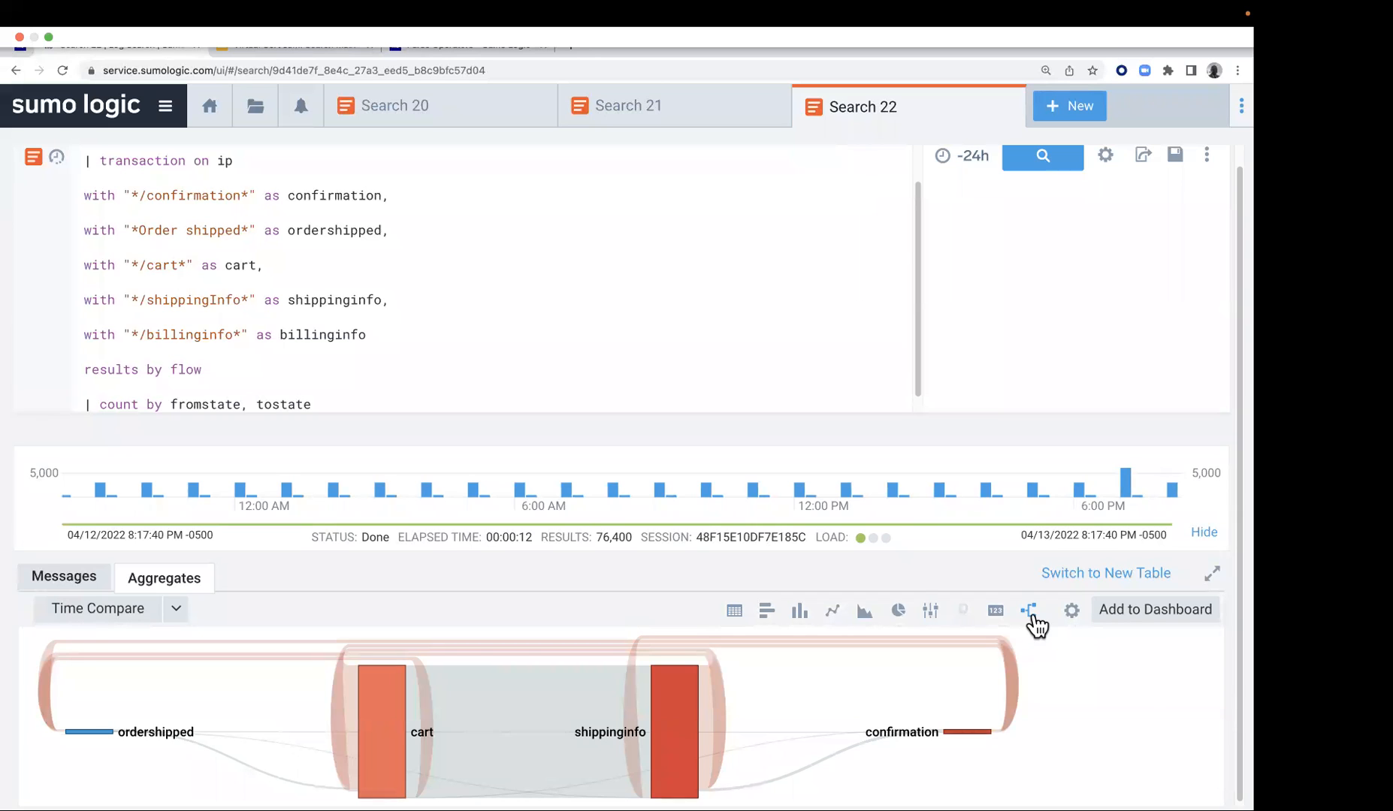
pyautogui.scroll(-1, 1029, 635)
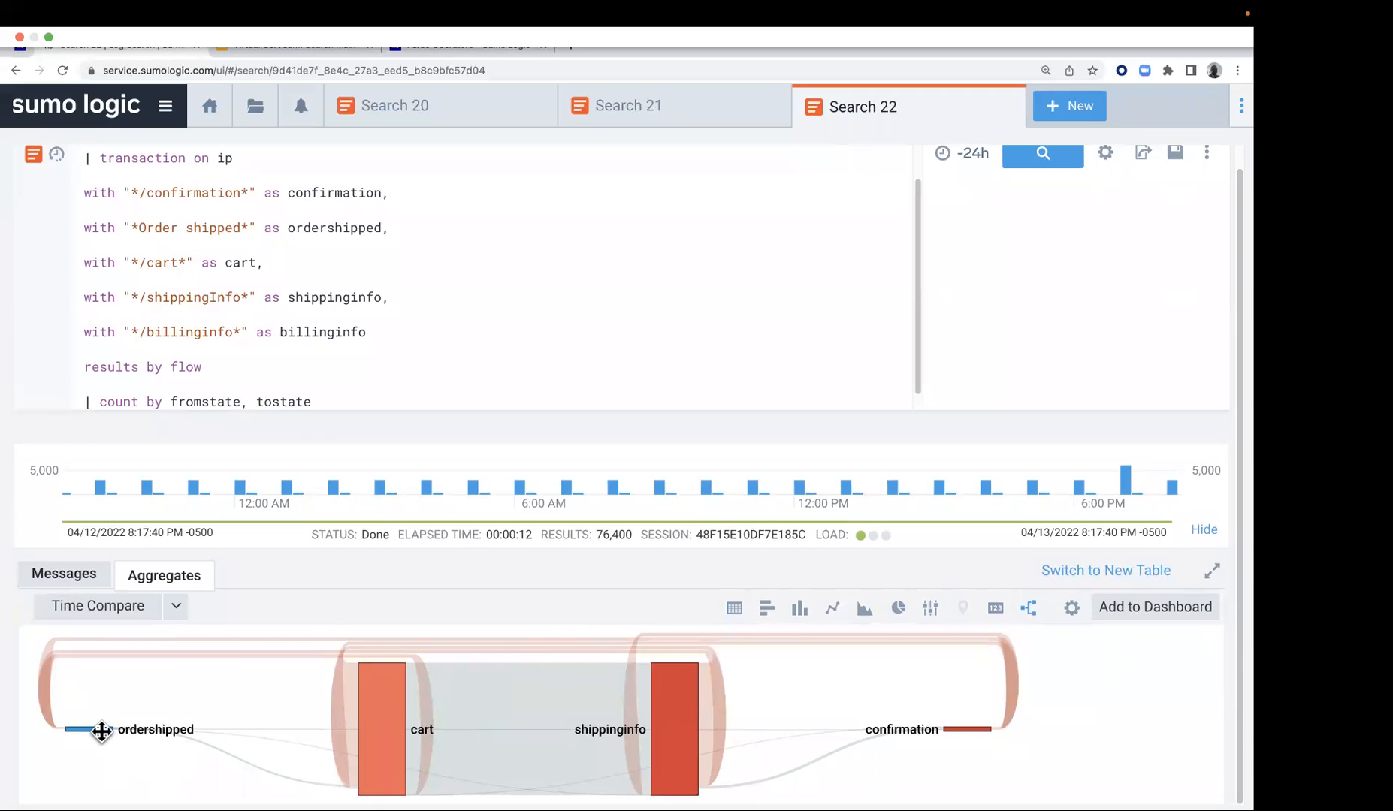
pyautogui.moveTo(97, 731)
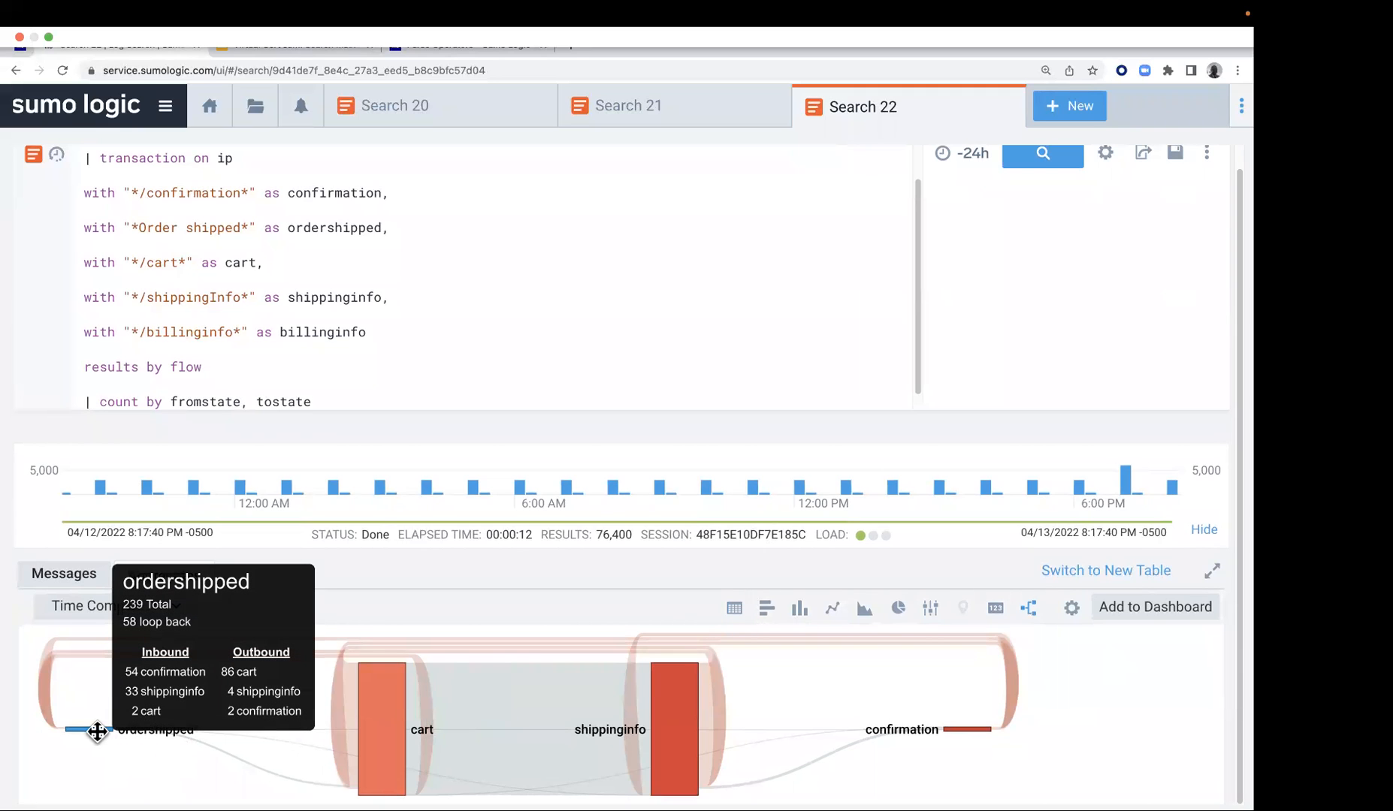
pyautogui.moveTo(380, 744)
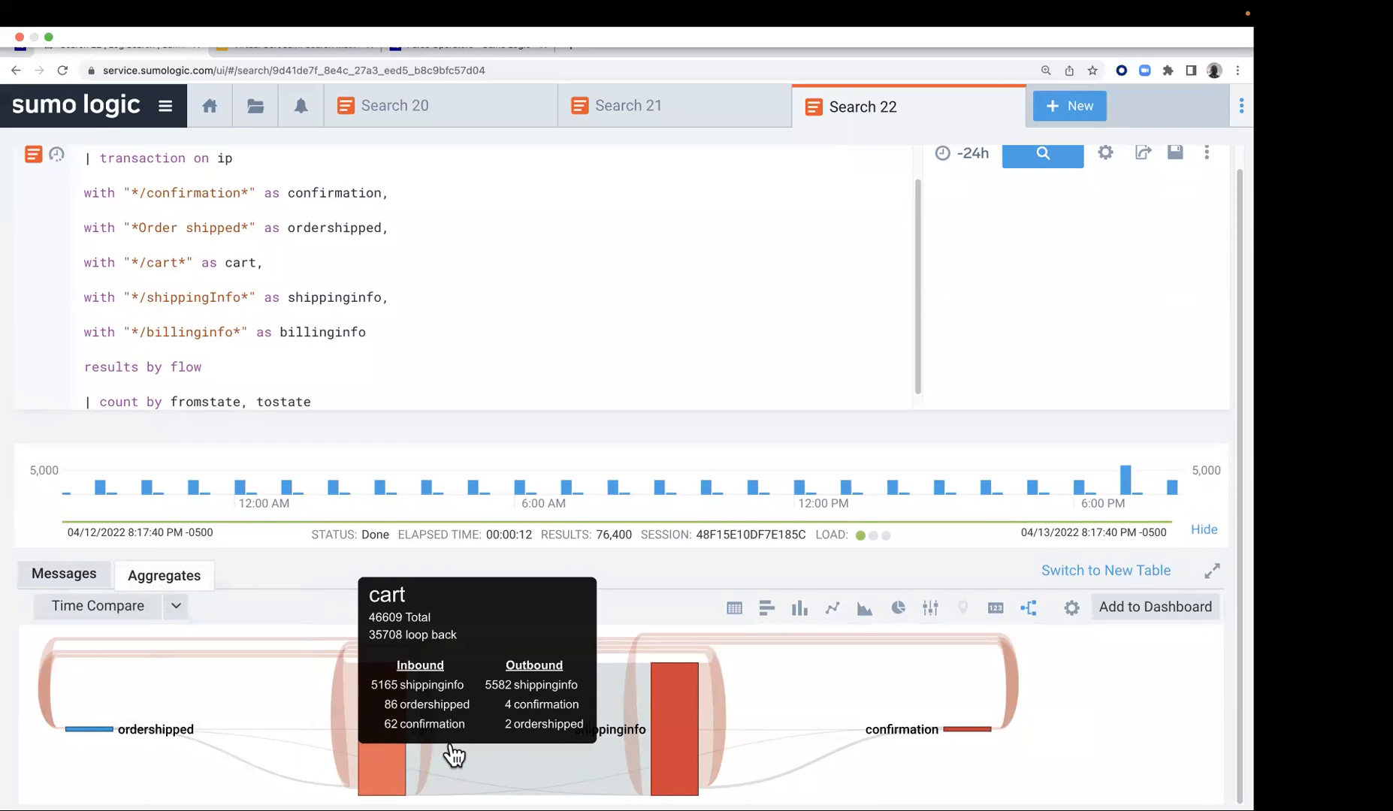
pyautogui.moveTo(688, 746)
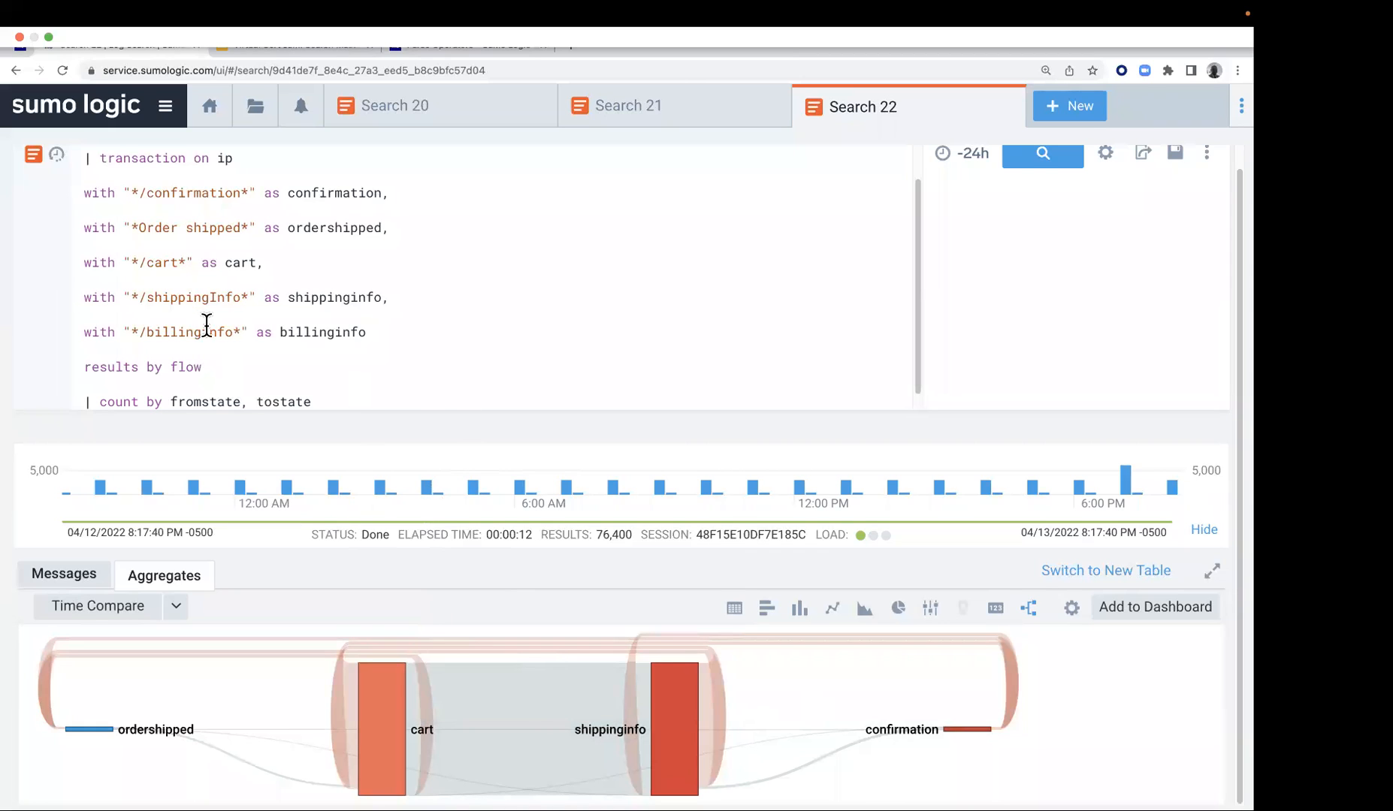
# Return to the lab guide, go past the Lab 12 knowledge test, and open Lab 13 - Create Meaningful Alerts
pyautogui.click(20, 44)
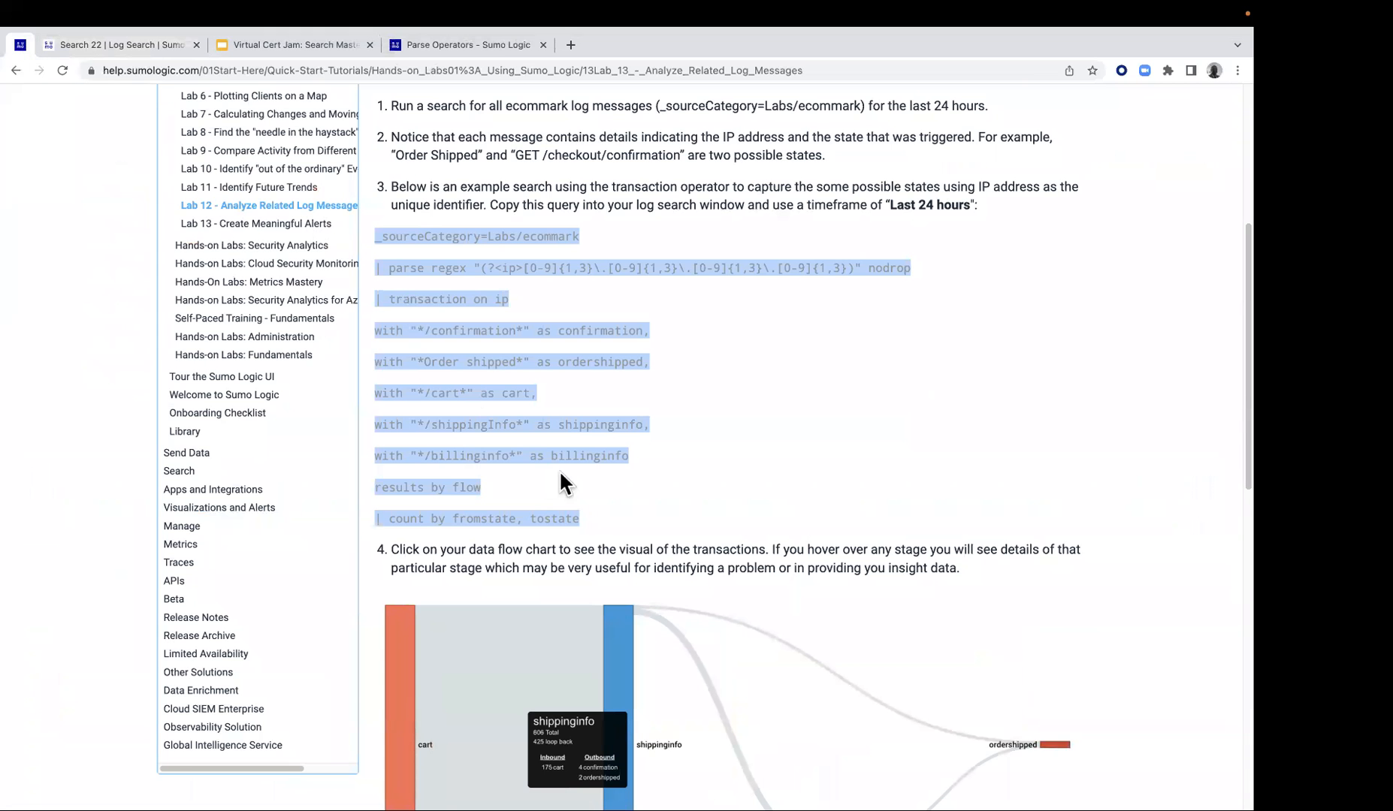
pyautogui.scroll(-10, 560, 472)
pyautogui.scroll(4, 818, 551)
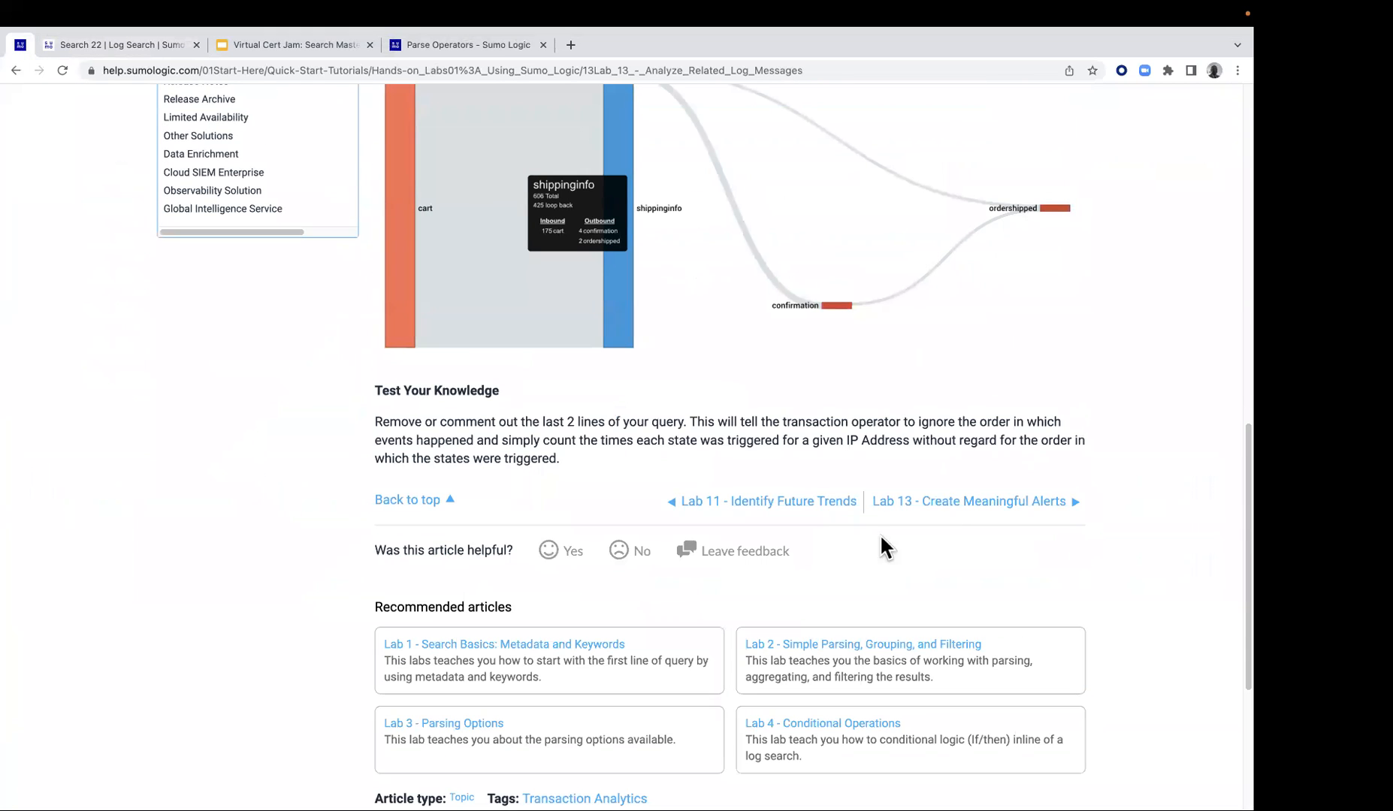
pyautogui.click(952, 503)
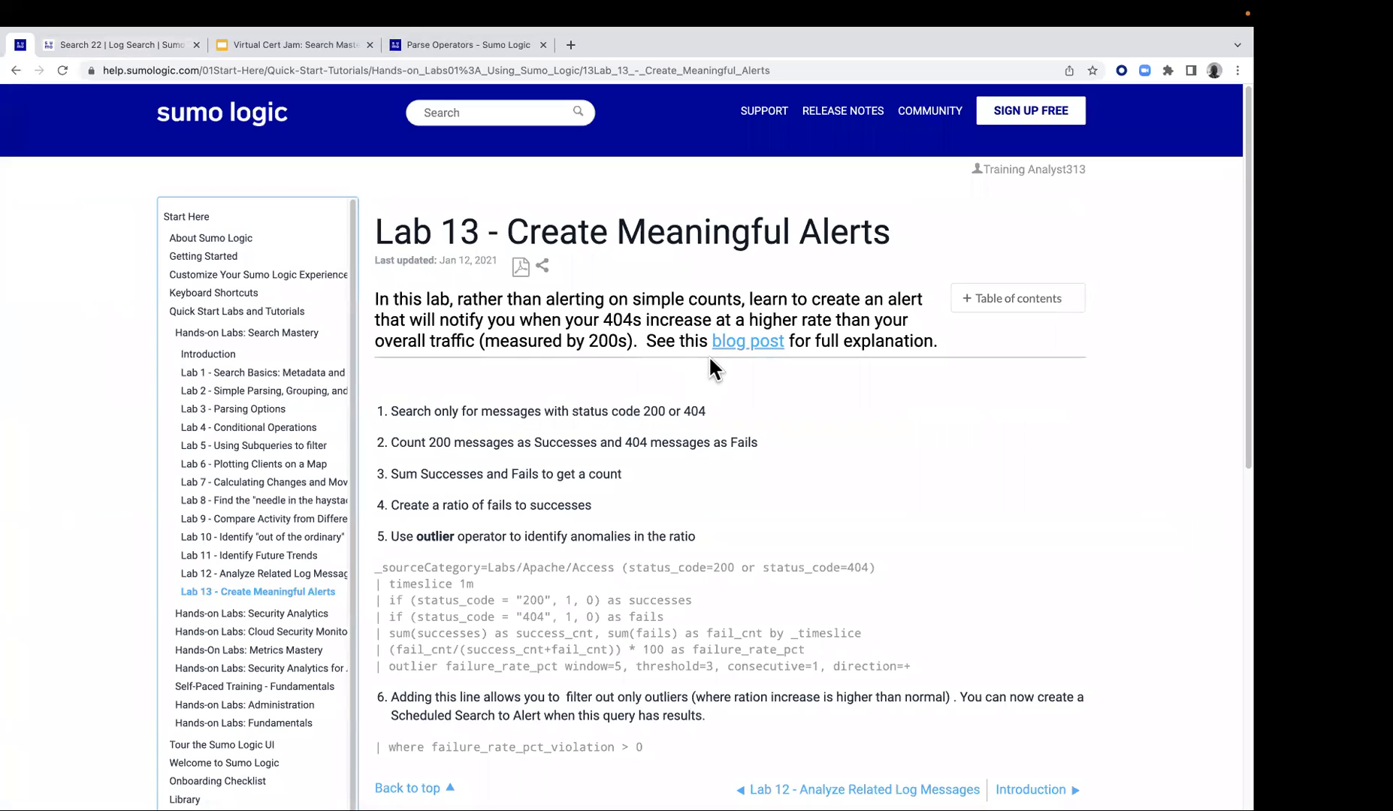
# Open the blog post linked in Lab 13 and skim its sections on actionable and directed alerts and static 404 error monitoring
pyautogui.click(748, 346)
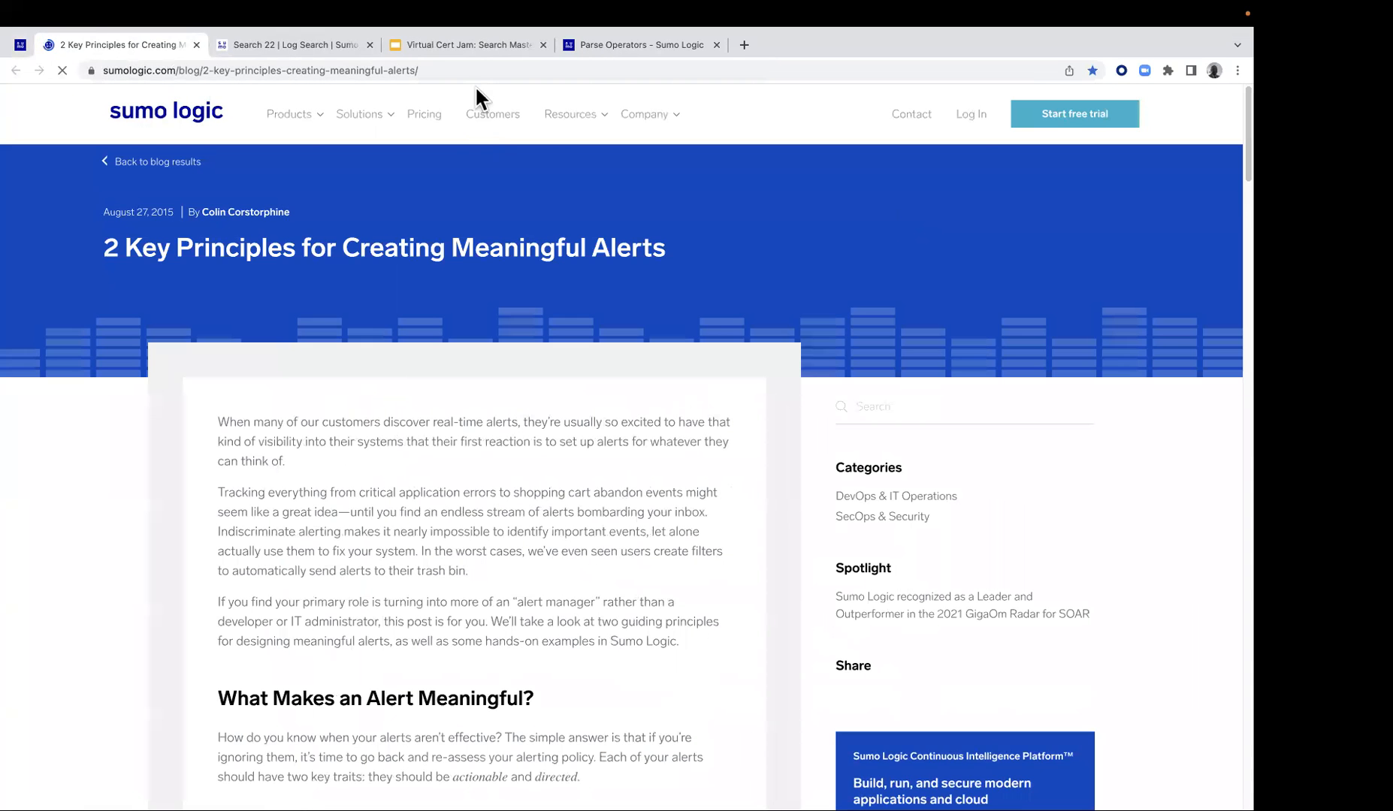
pyautogui.click(473, 70)
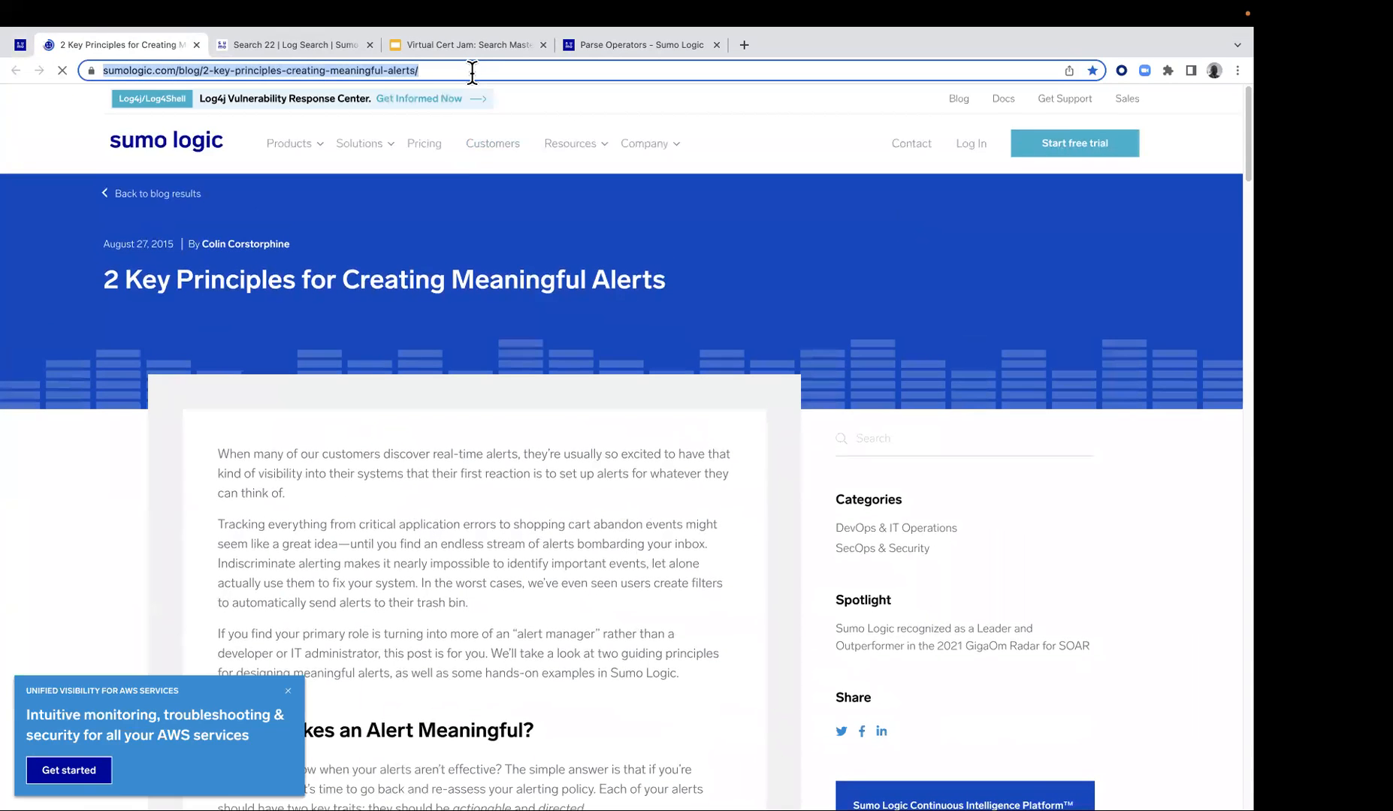
pyautogui.click(377, 691)
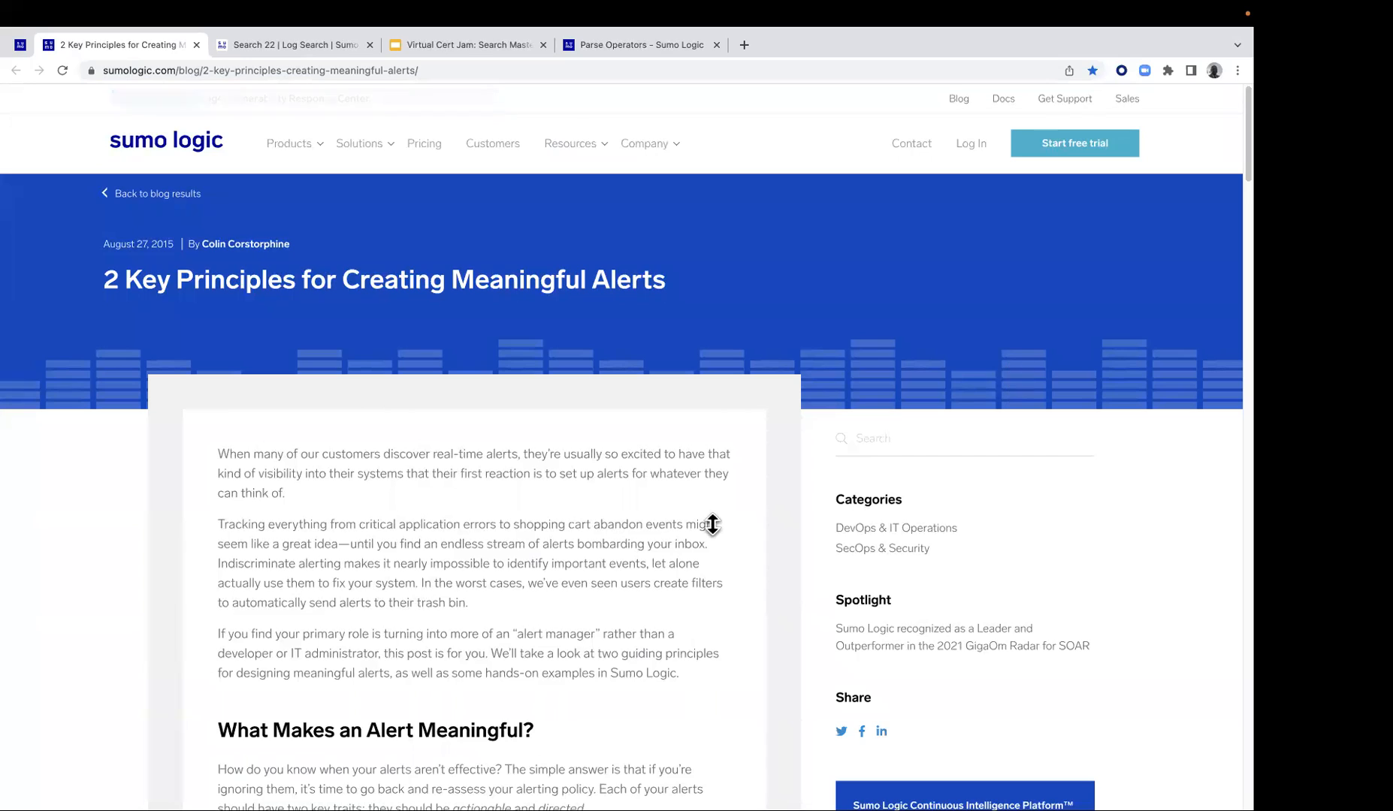
pyautogui.scroll(-4, 497, 547)
pyautogui.scroll(-1, 497, 548)
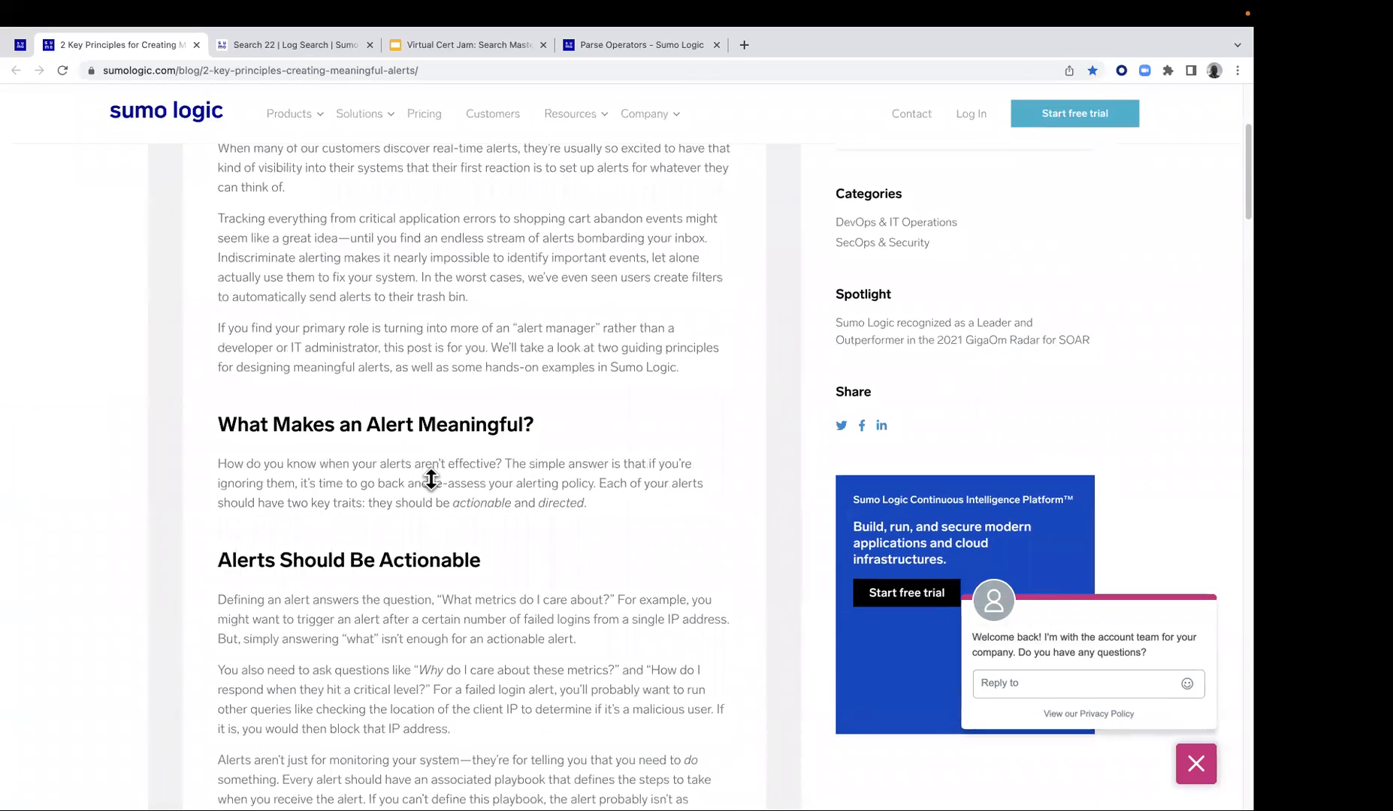
pyautogui.scroll(-4, 433, 505)
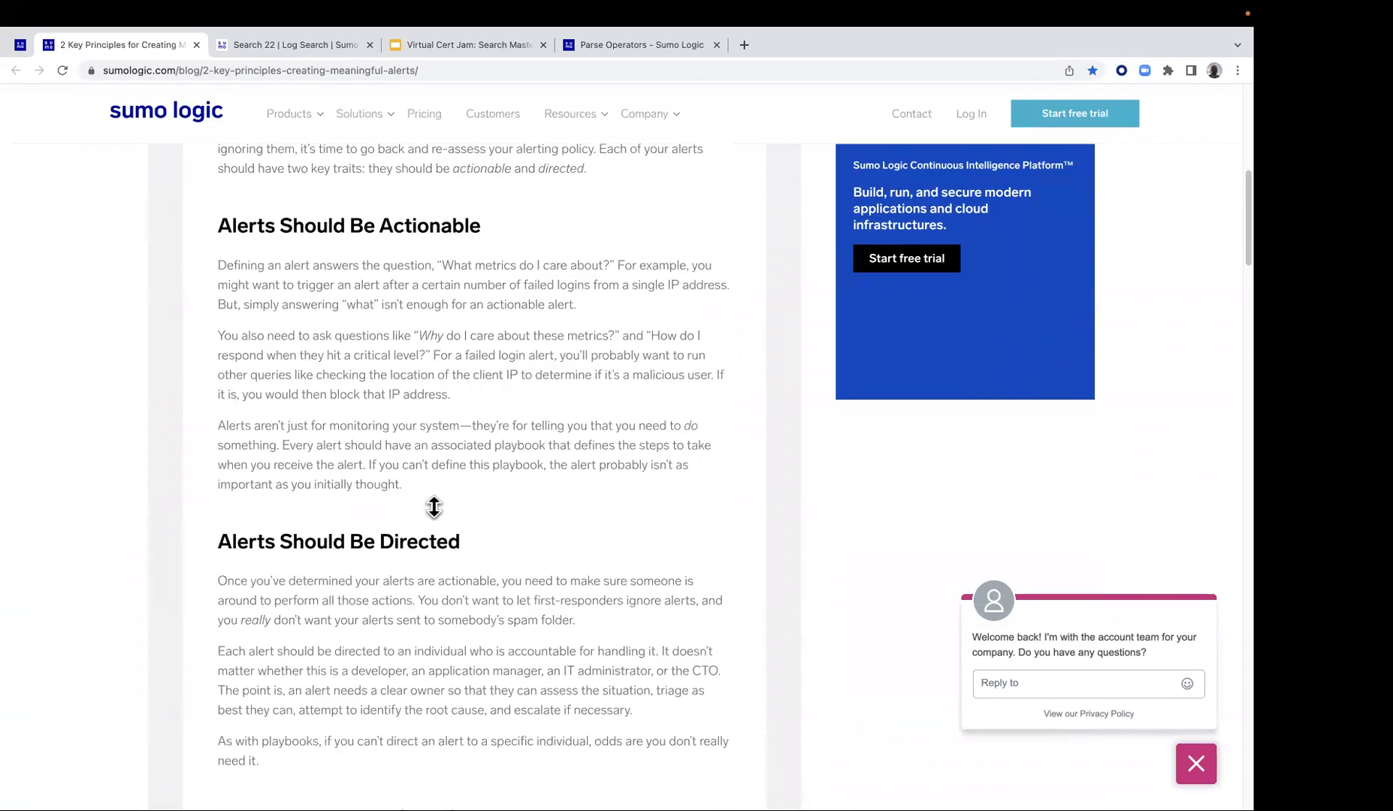
pyautogui.scroll(-3, 438, 561)
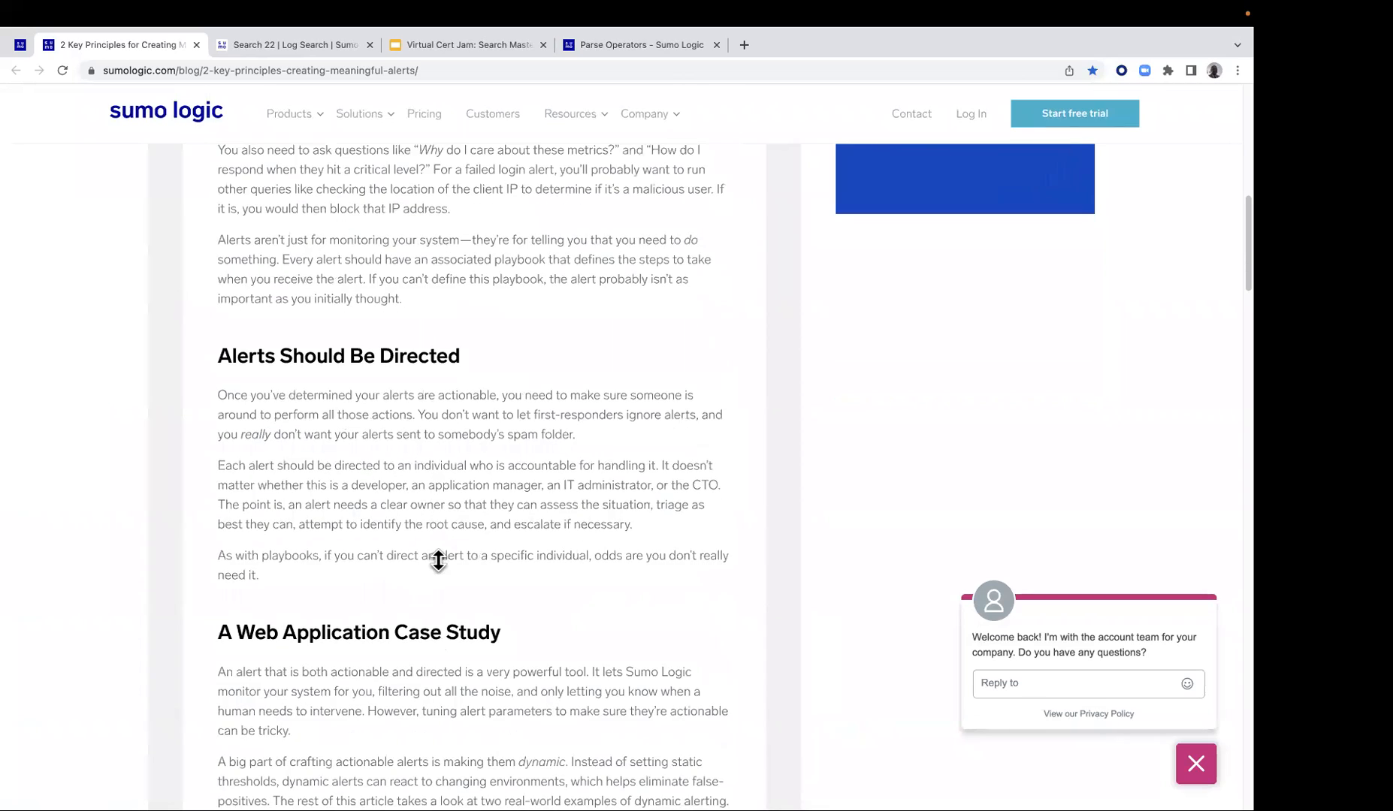
pyautogui.scroll(-4, 444, 556)
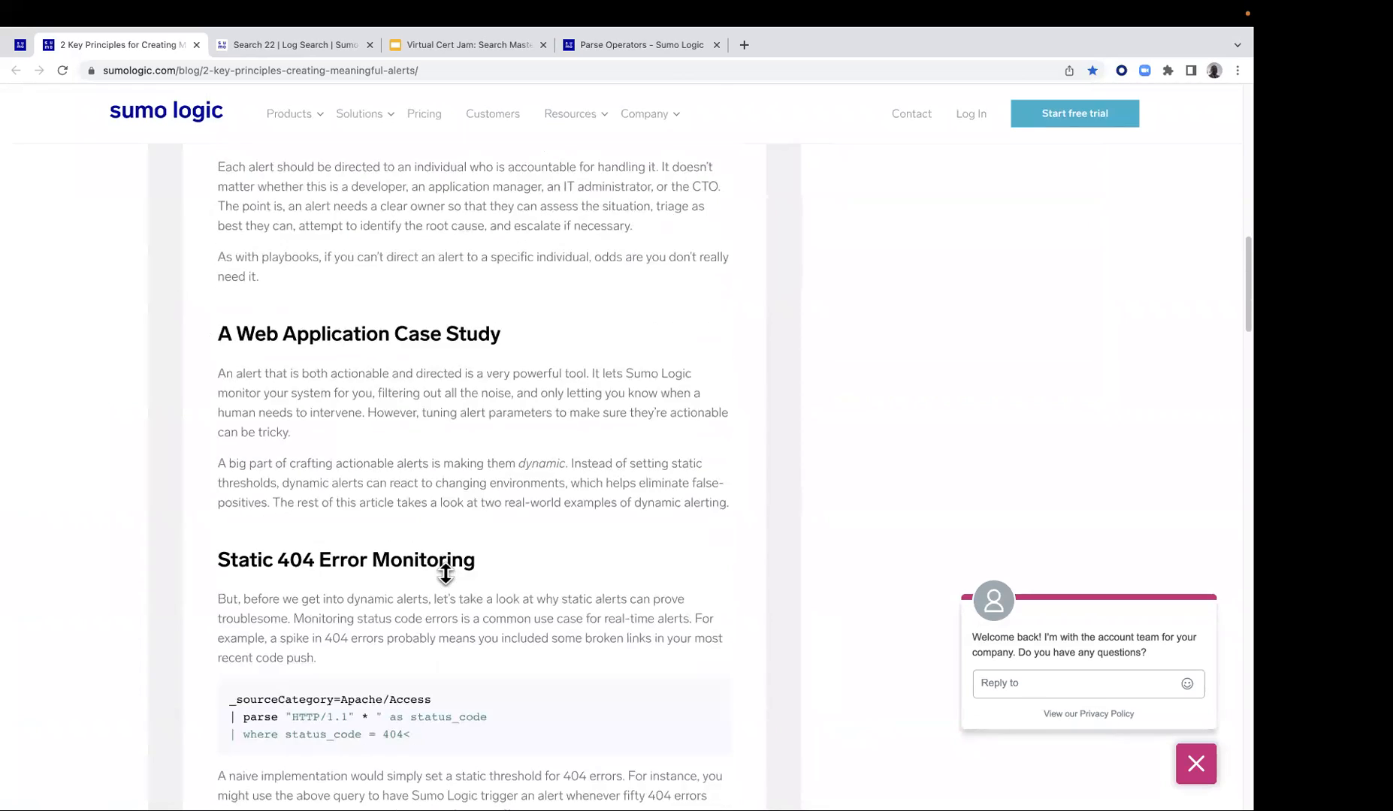
pyautogui.scroll(-1, 445, 573)
pyautogui.scroll(-1, 432, 481)
pyautogui.scroll(8, 391, 405)
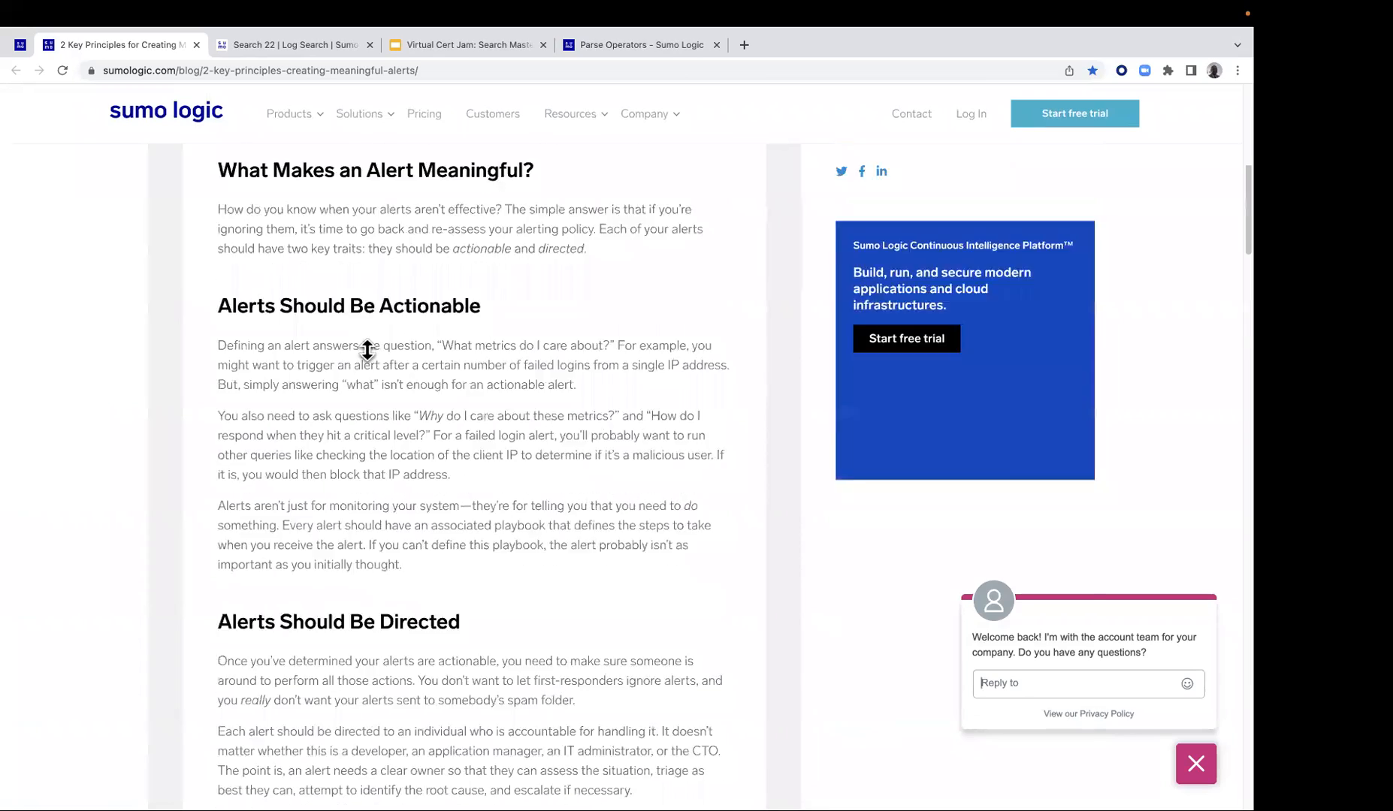
pyautogui.scroll(3, 368, 350)
# Leave the blog post and bring the Lab 13 instructions back up
pyautogui.click(278, 46)
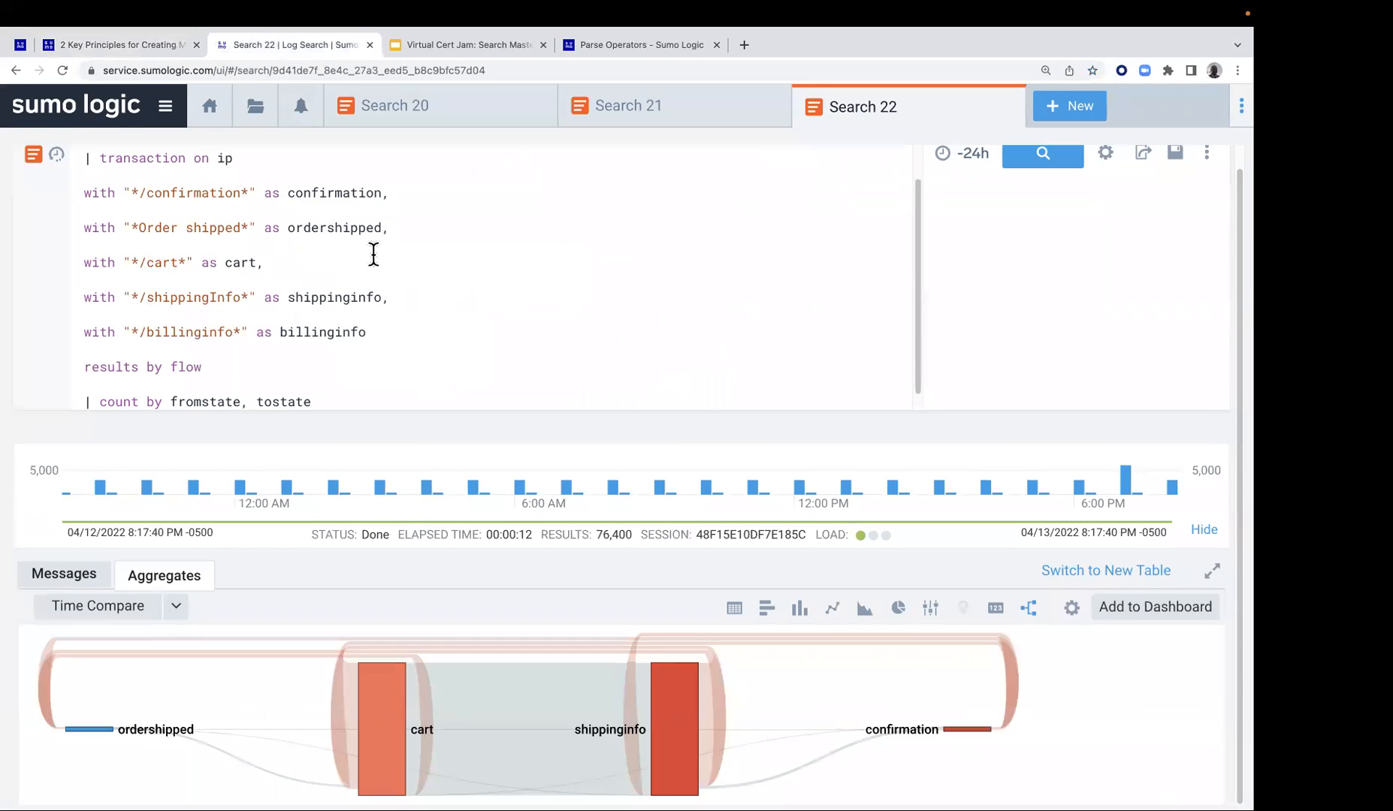
pyautogui.click(49, 65)
pyautogui.click(20, 66)
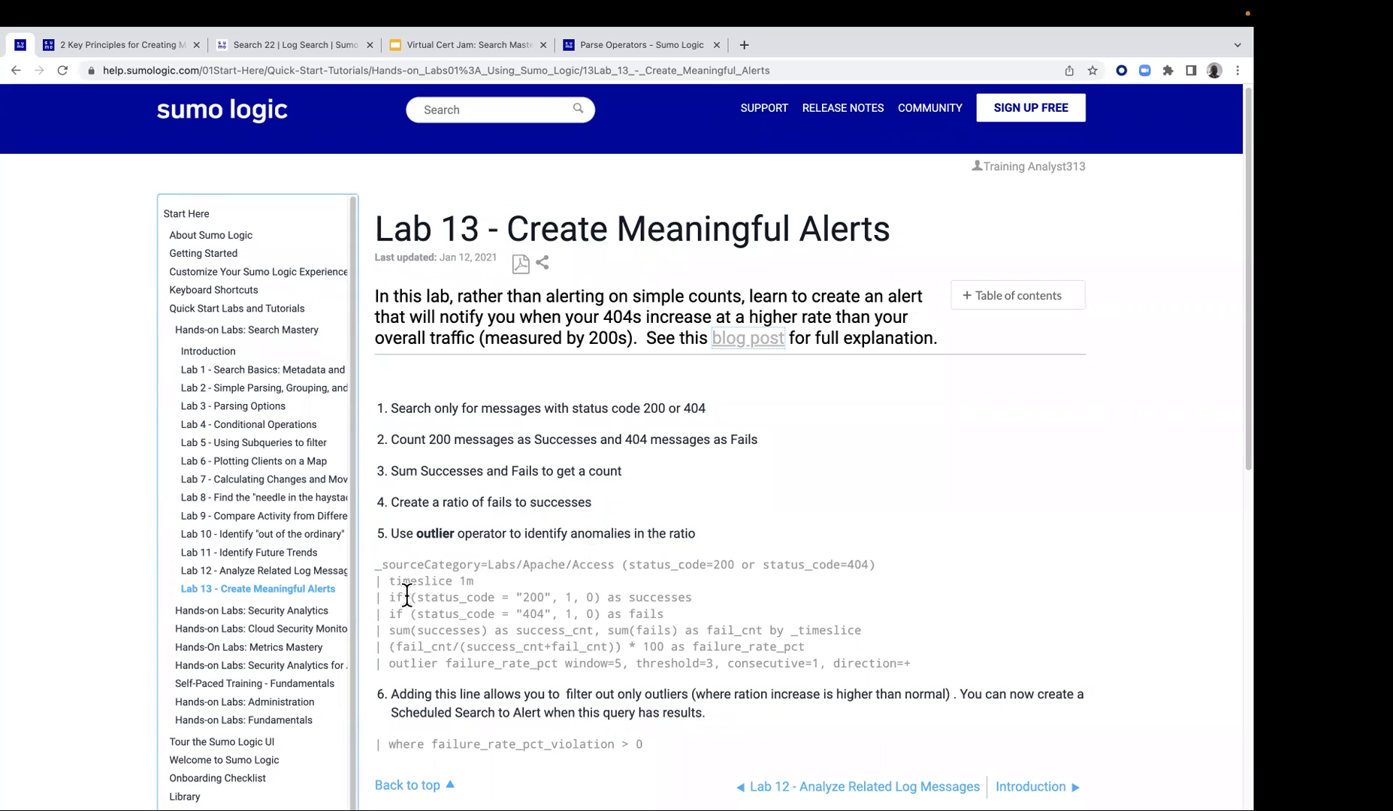
# Copy the Lab 13 failure-rate outlier query, from the _sourceCategory line through the outlier line, and close the alerts blog post
pyautogui.moveTo(375, 563); pyautogui.dragTo(910, 667)
pyautogui.rightClick(644, 619)
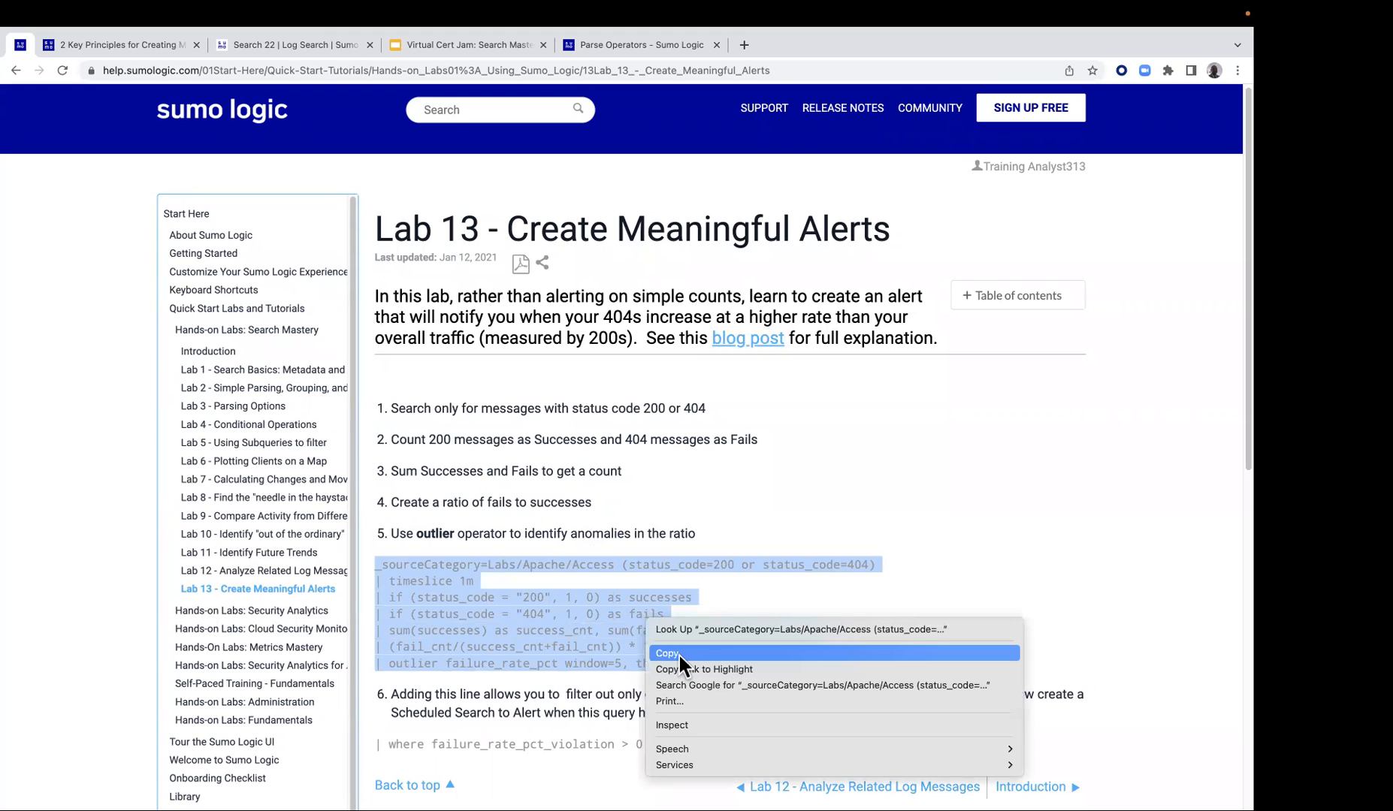
pyautogui.click(677, 652)
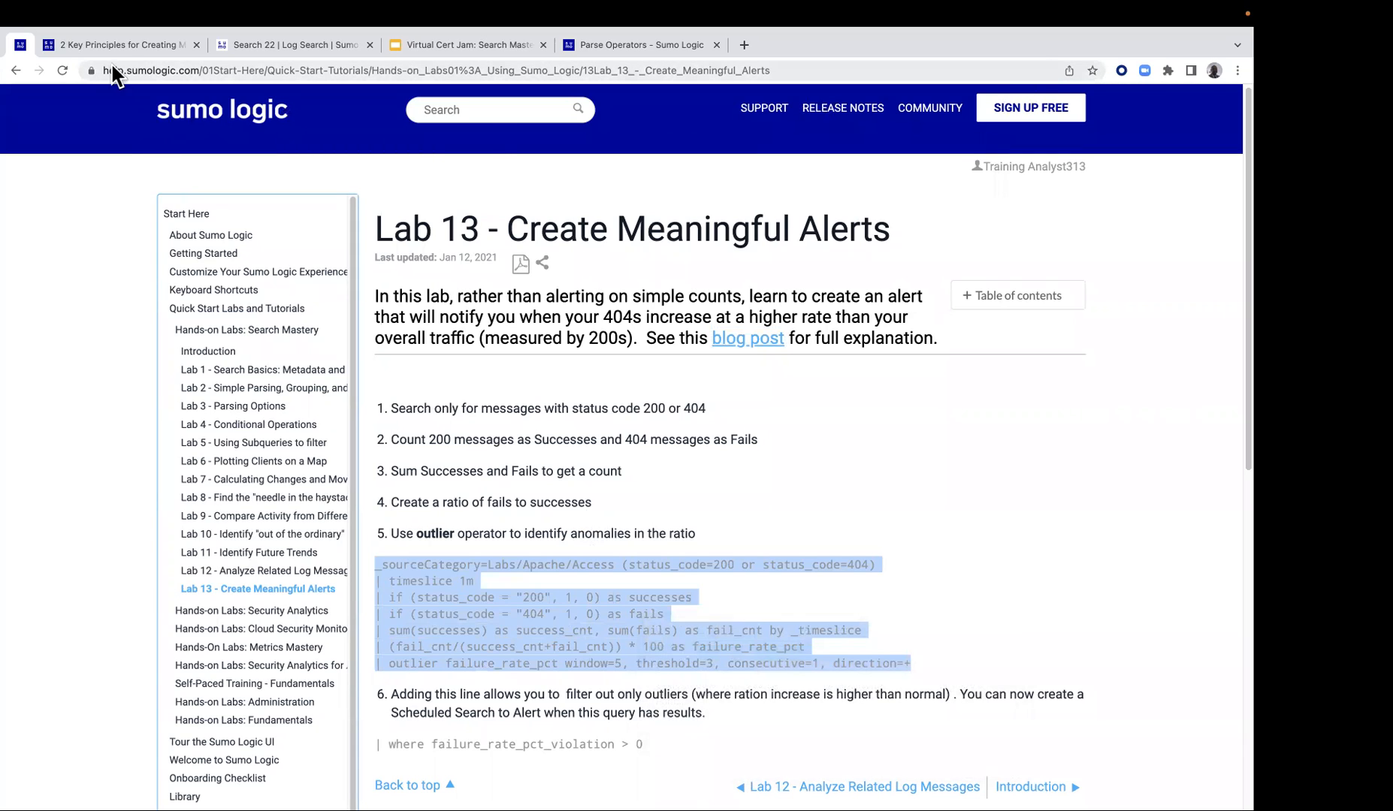
pyautogui.click(119, 44)
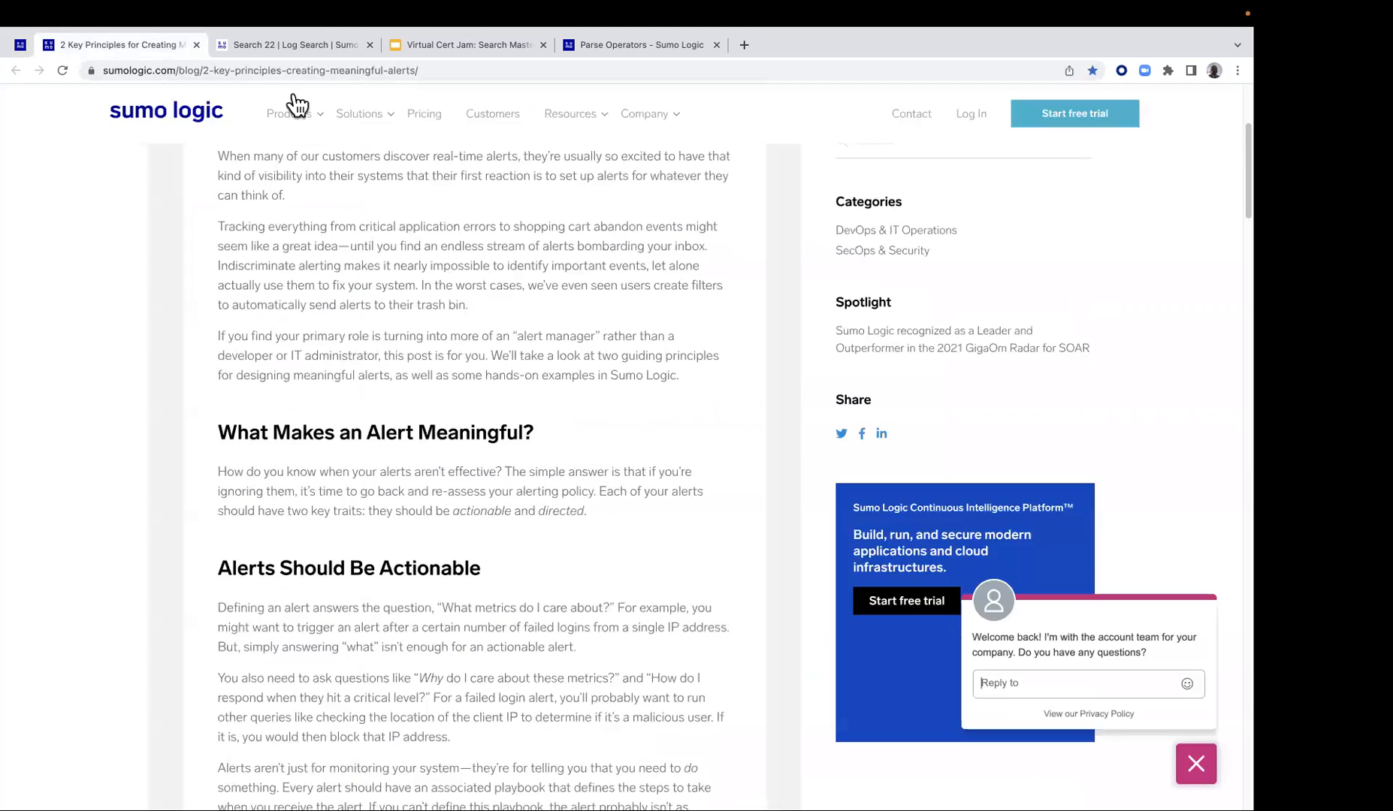
pyautogui.click(196, 45)
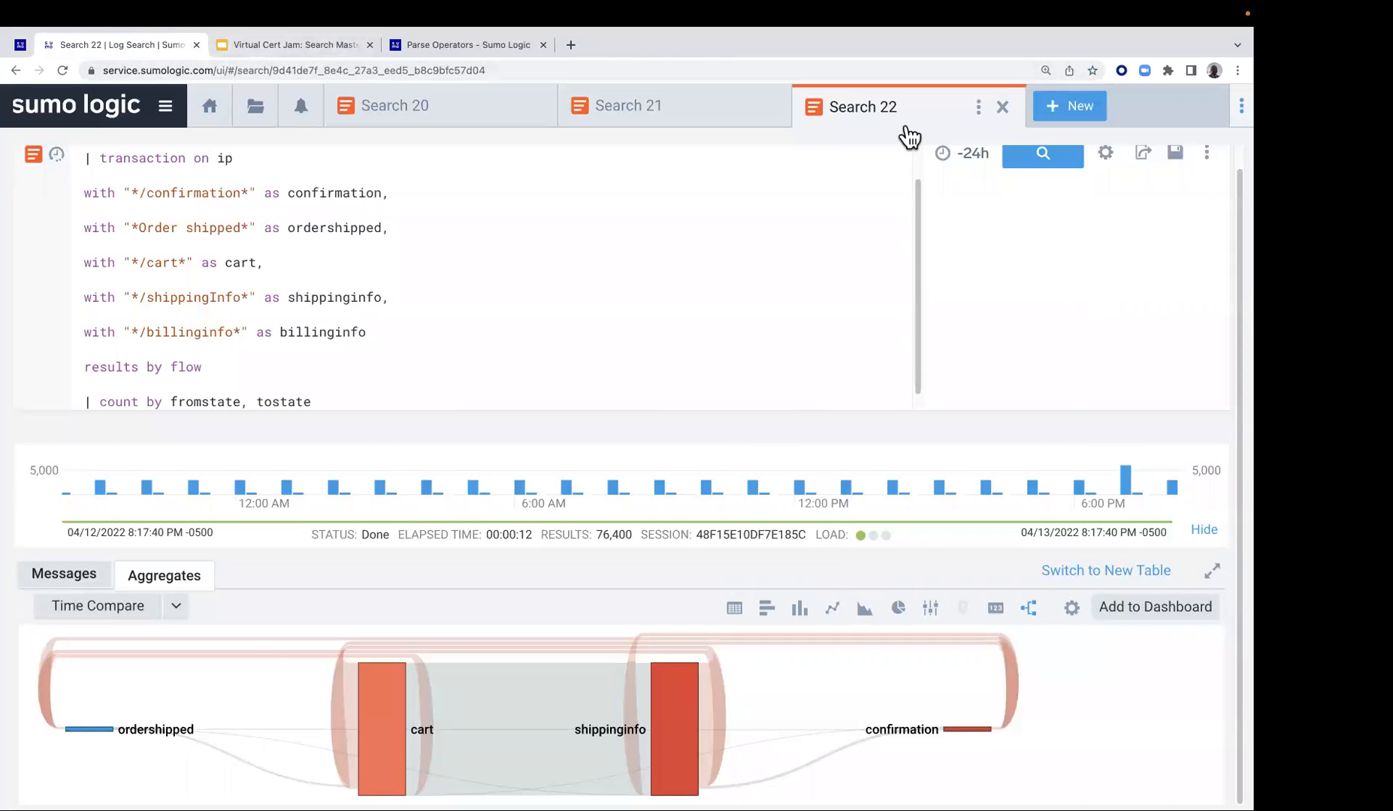
# Start a new log search with the copied Labs/Apache/Access failure-rate query and run it over the last 15 minutes
pyautogui.click(1057, 119)
pyautogui.click(1056, 149)
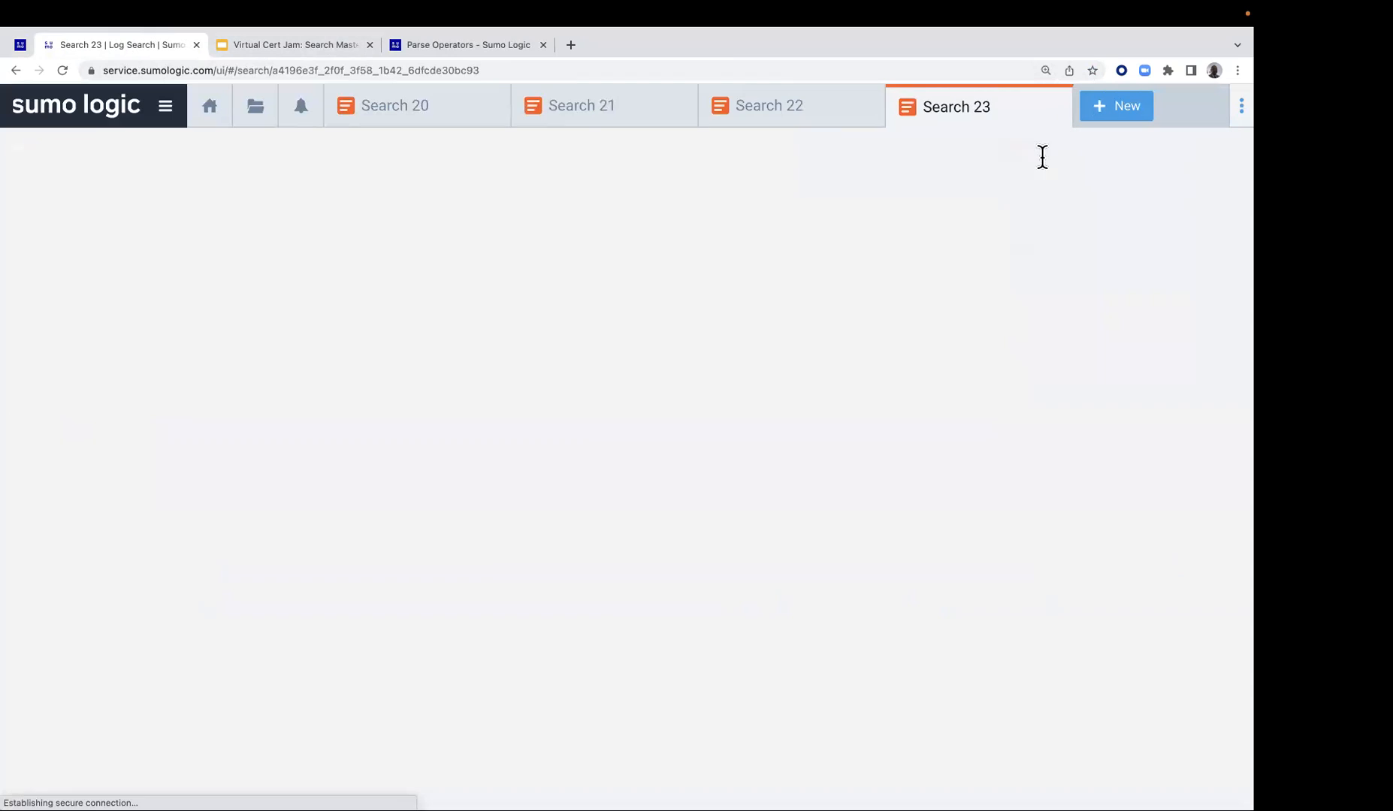
pyautogui.click(729, 164)
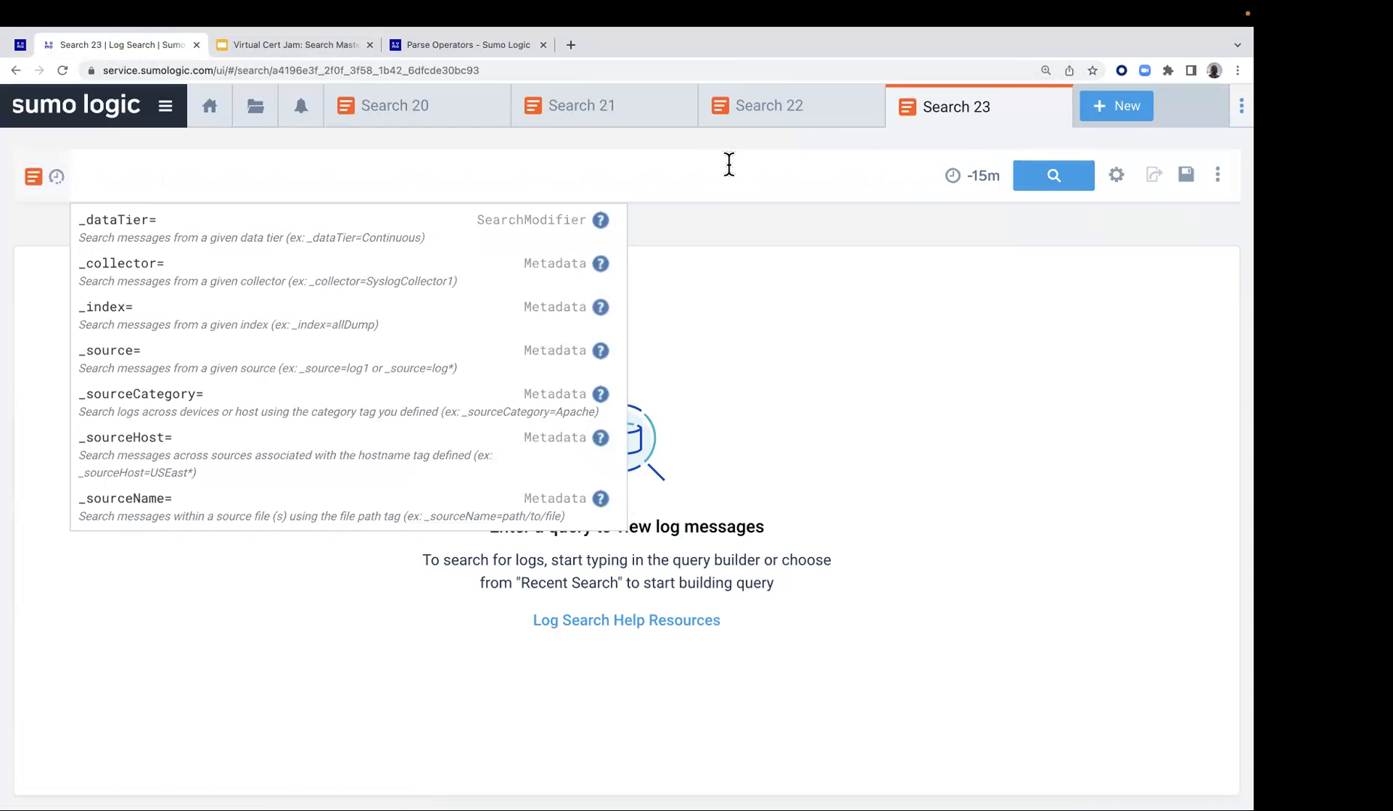
pyautogui.press('super+v')
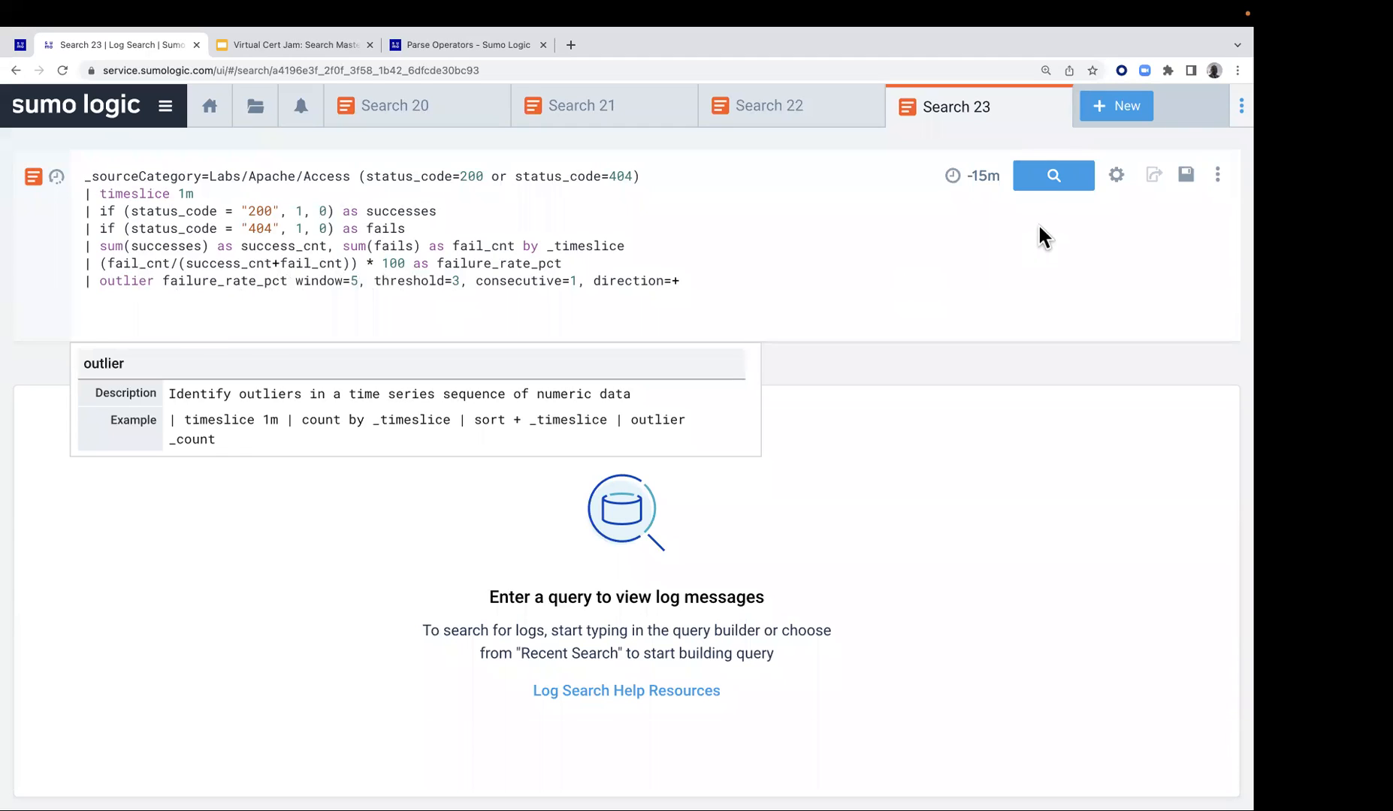
pyautogui.click(1039, 179)
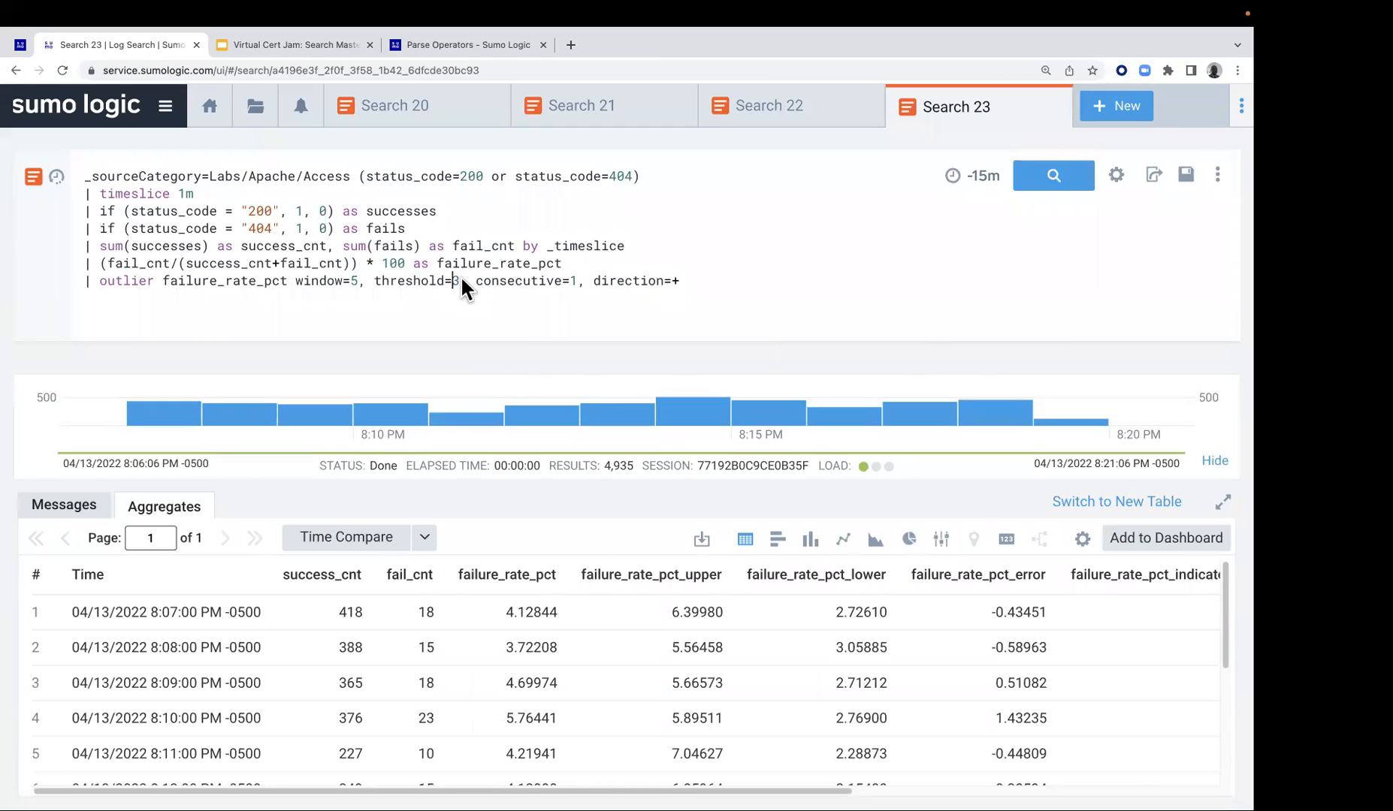
# Set the outlier threshold to 2, rerun the search and check the failure_rate_pct indicator and violation columns
pyautogui.hotkey('shift', 'Right')
pyautogui.write('2')
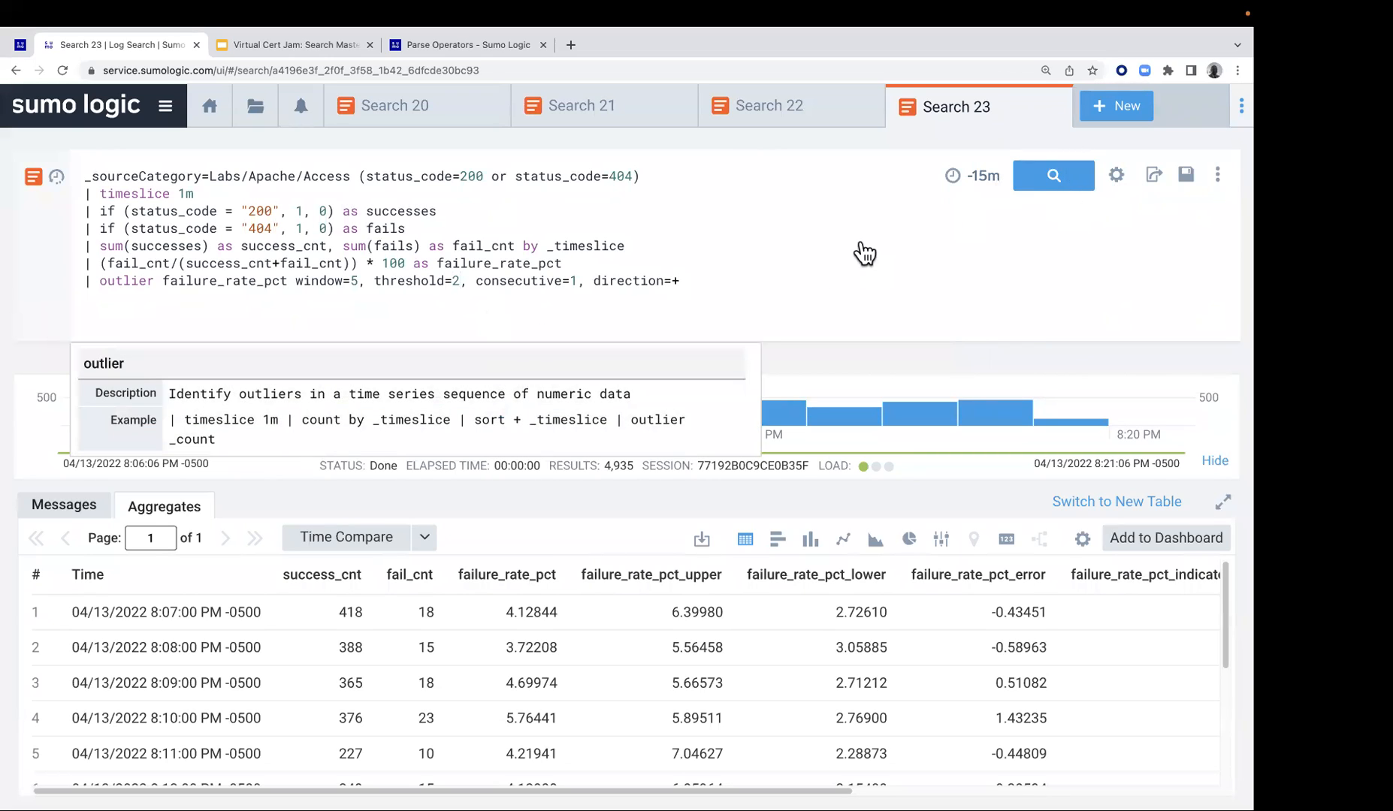
pyautogui.click(713, 311)
pyautogui.press('Return')
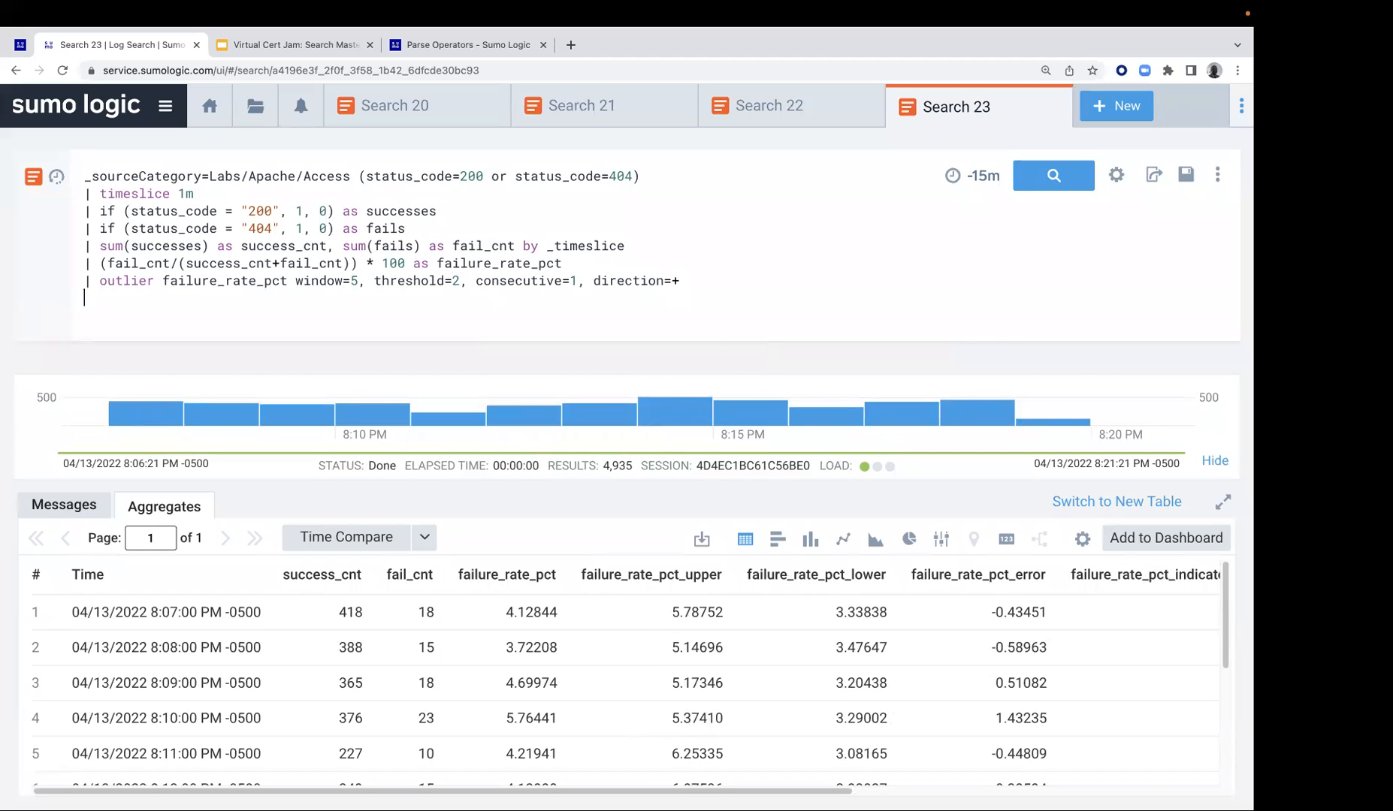
pyautogui.hscroll(5, 1174, 766)
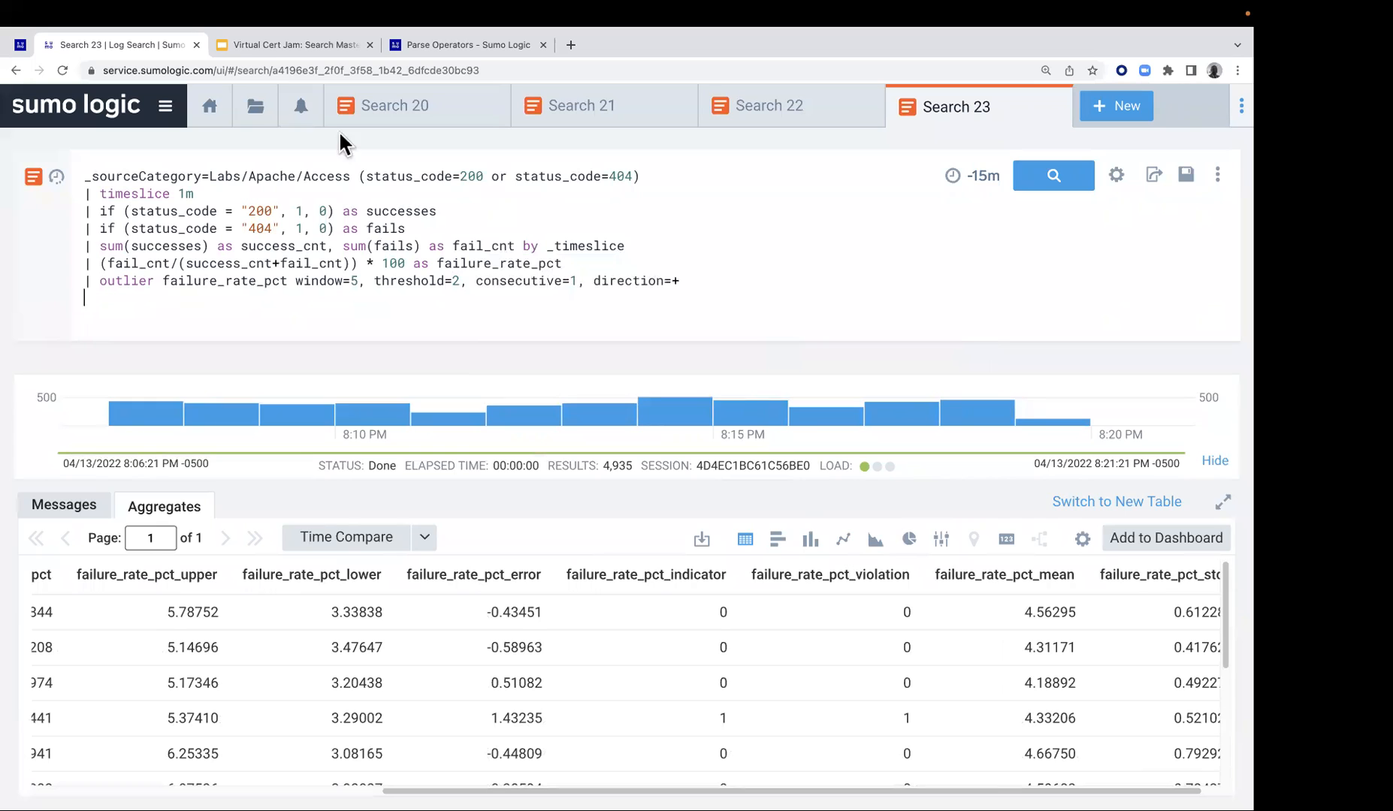
# Append the lab guide's line "| where failure_rate_pct_violation > 0" to the end of the query and rerun the search
pyautogui.click(20, 45)
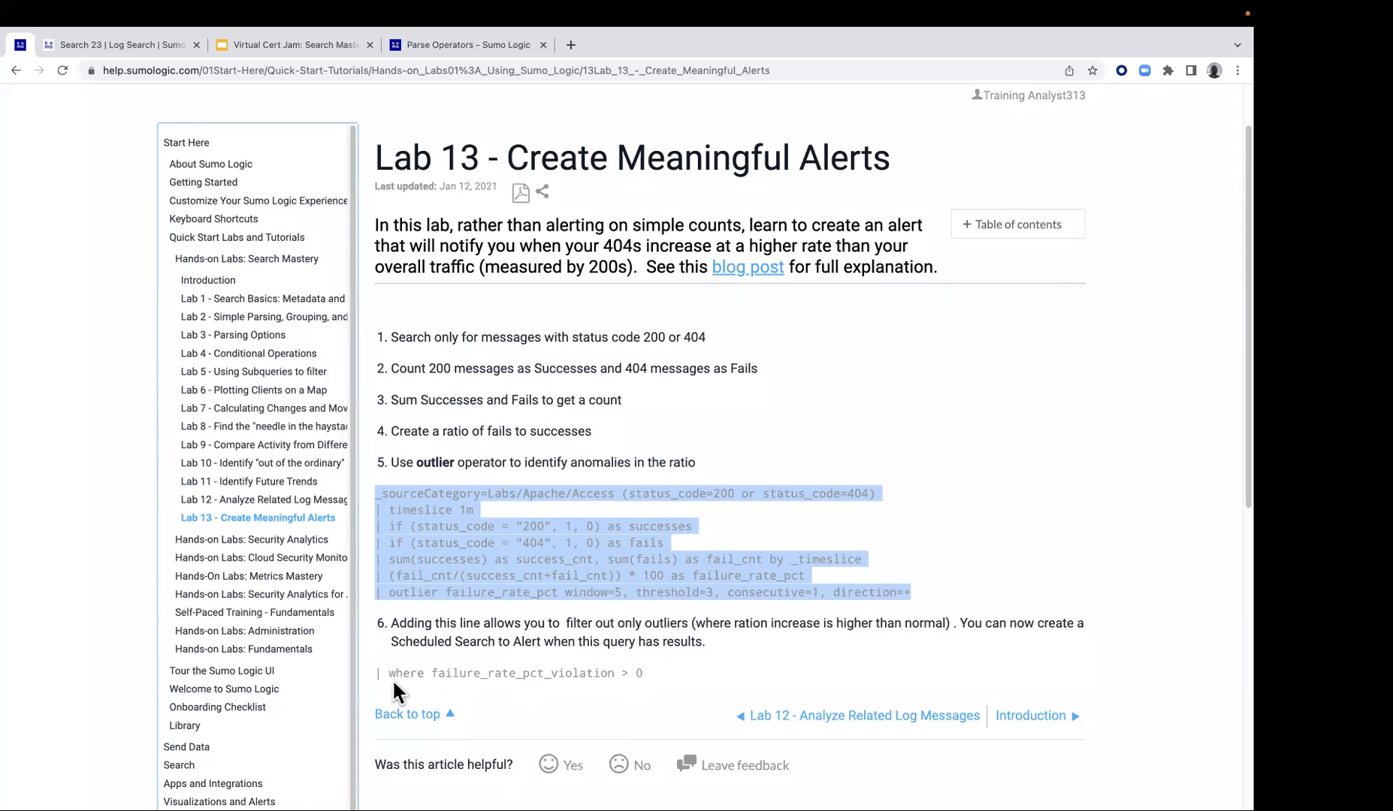
pyautogui.moveTo(378, 673); pyautogui.dragTo(649, 670)
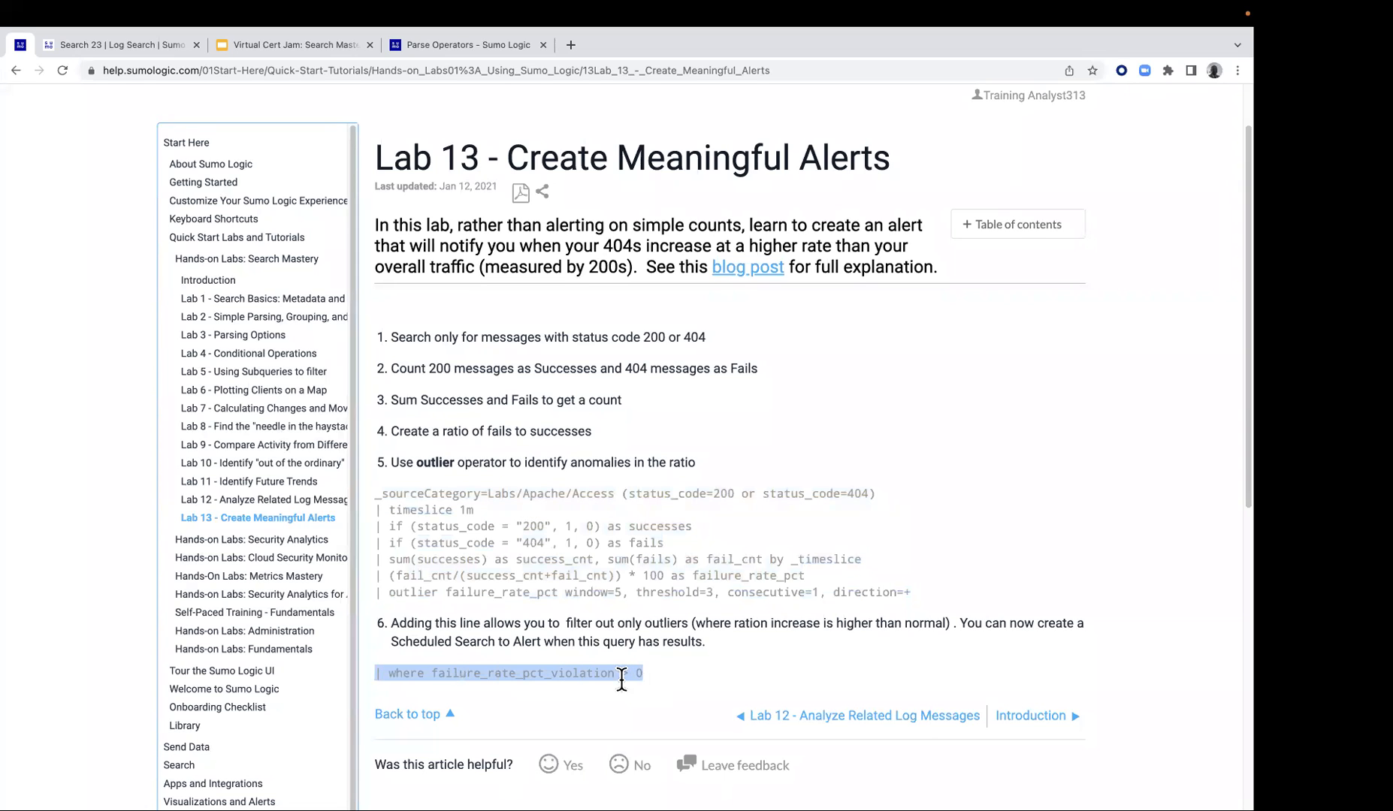
pyautogui.rightClick(624, 671)
pyautogui.click(634, 682)
pyautogui.click(82, 51)
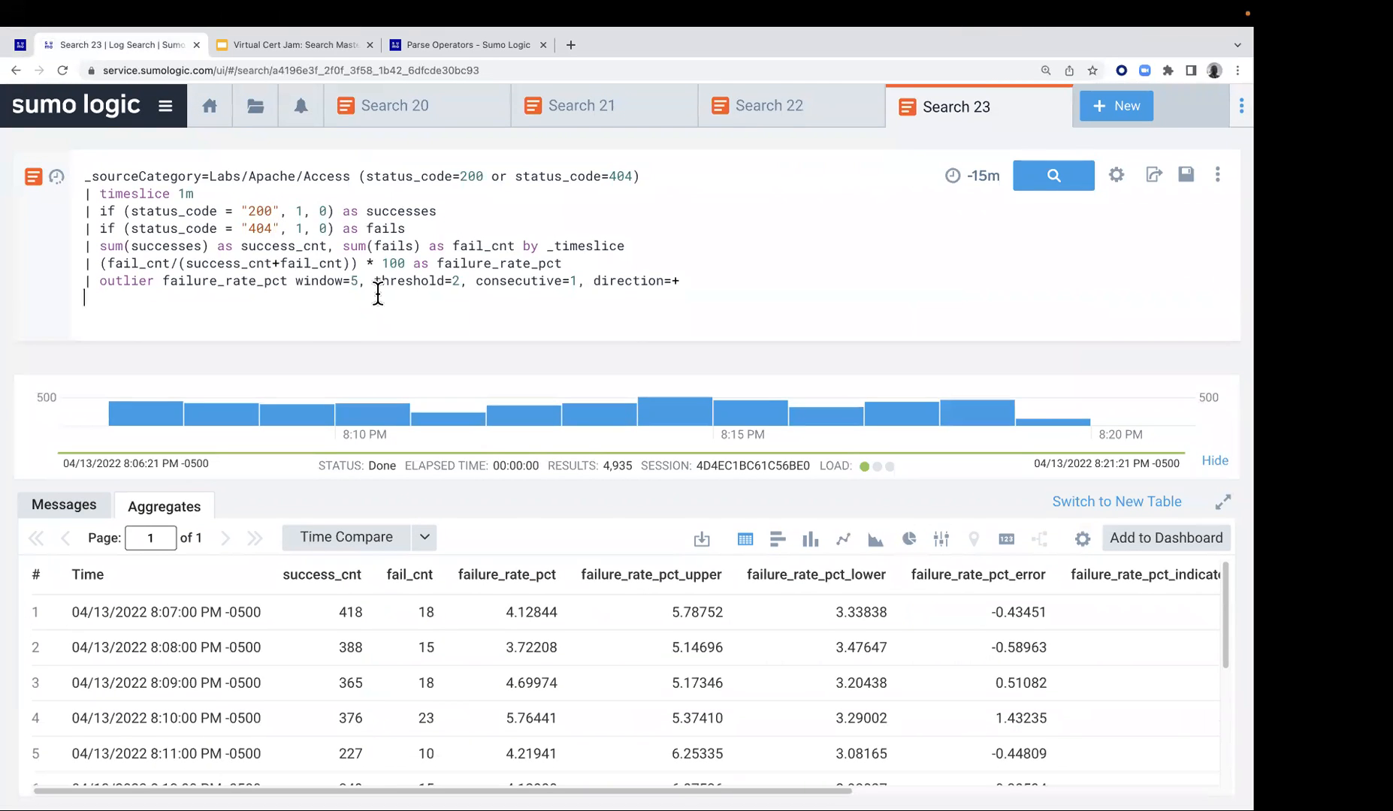
pyautogui.hotkey('ctrl', 'v')
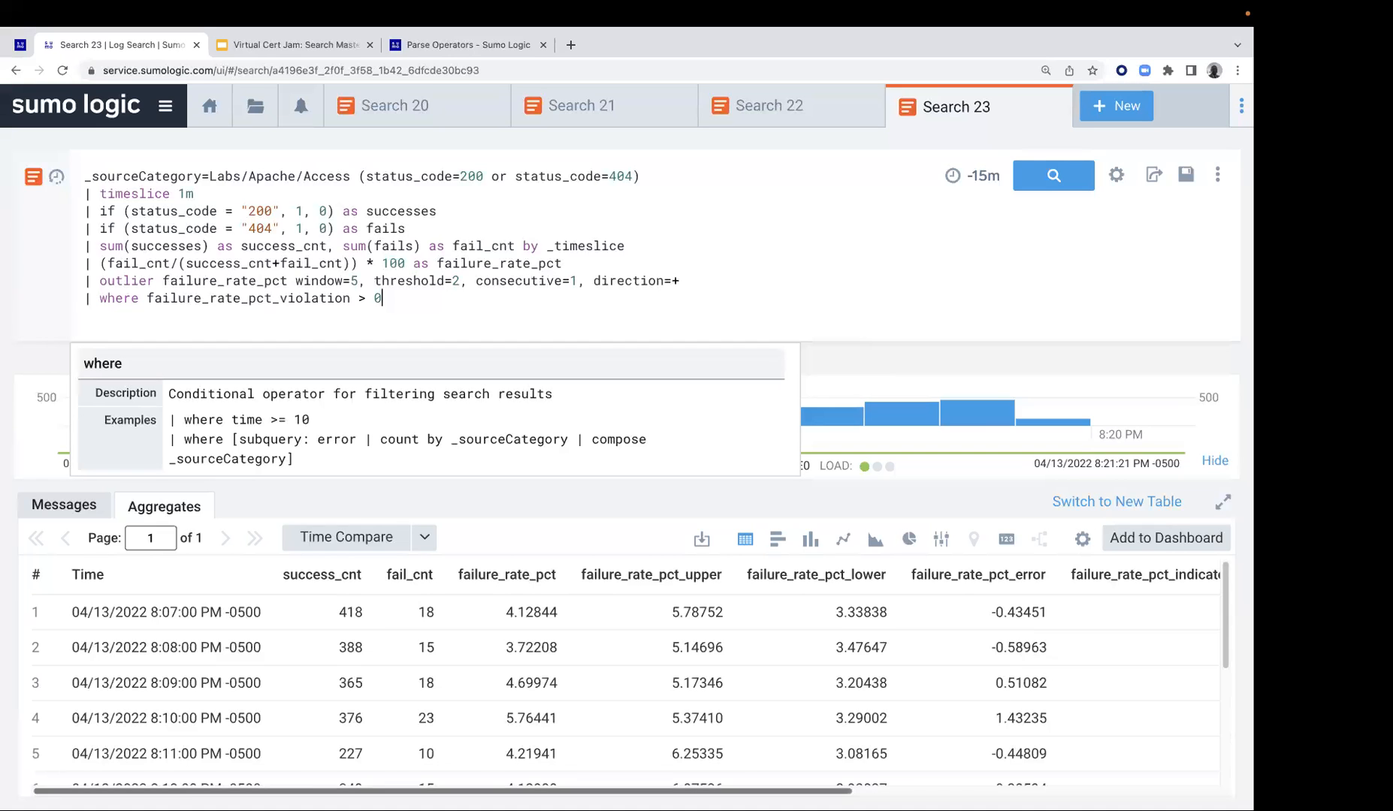
pyautogui.hscroll(10, 864, 631)
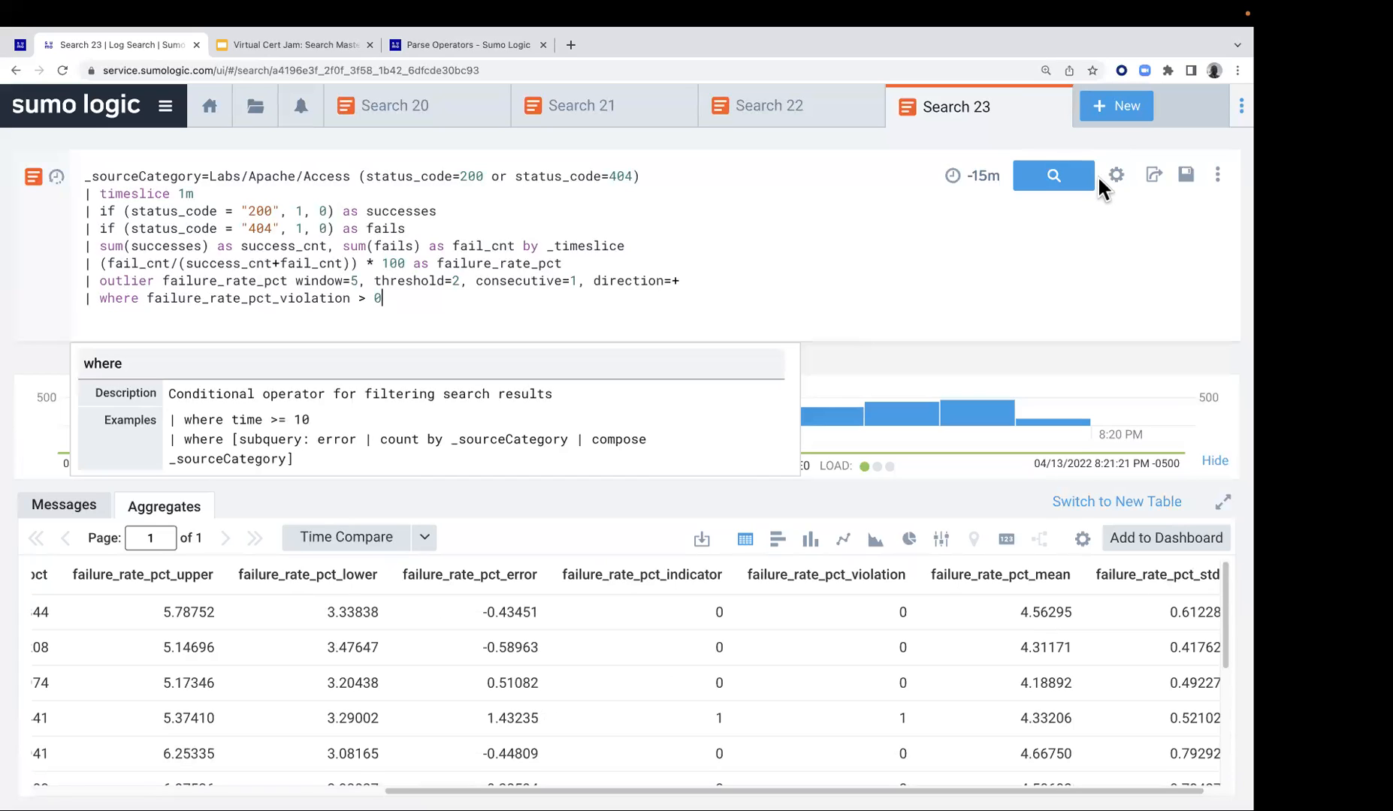
pyautogui.click(703, 313)
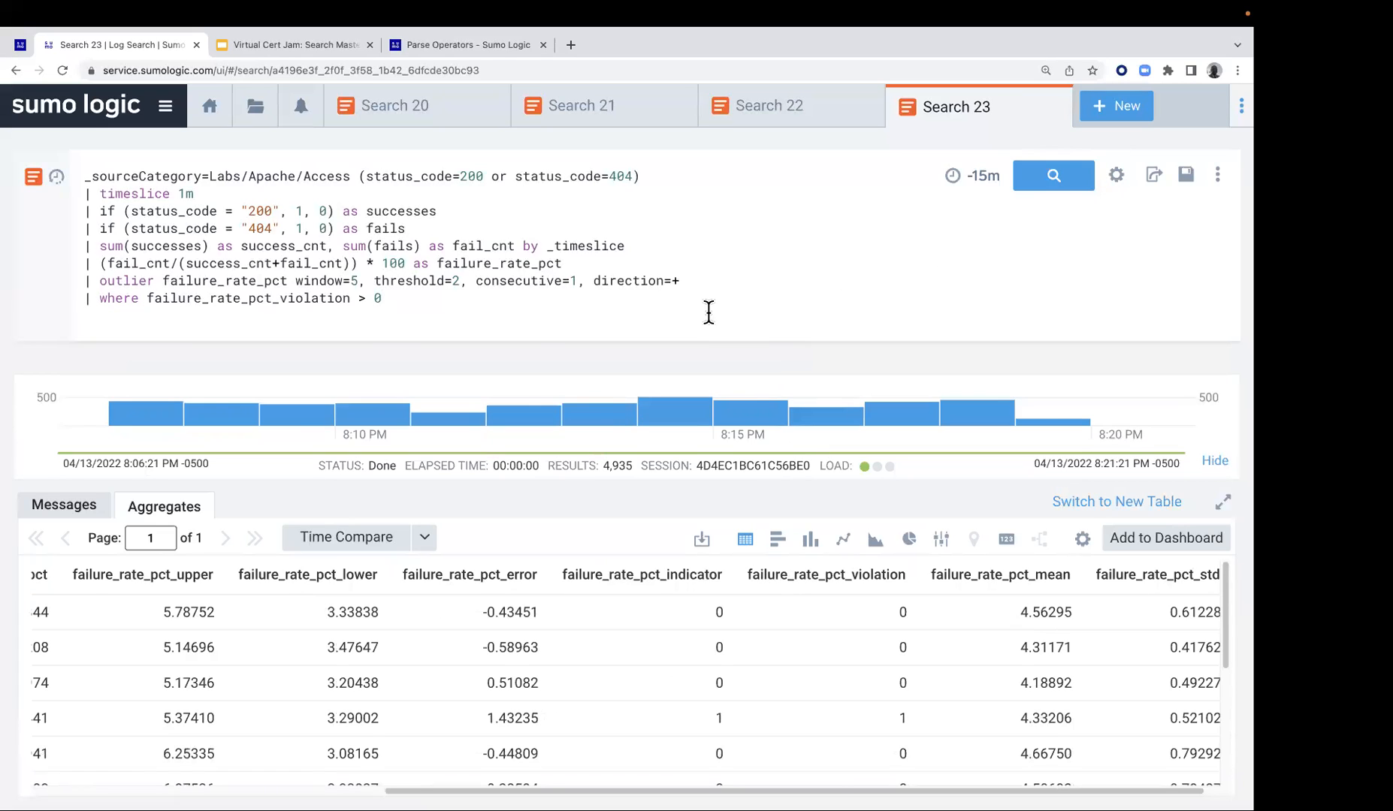
pyautogui.press('Return')
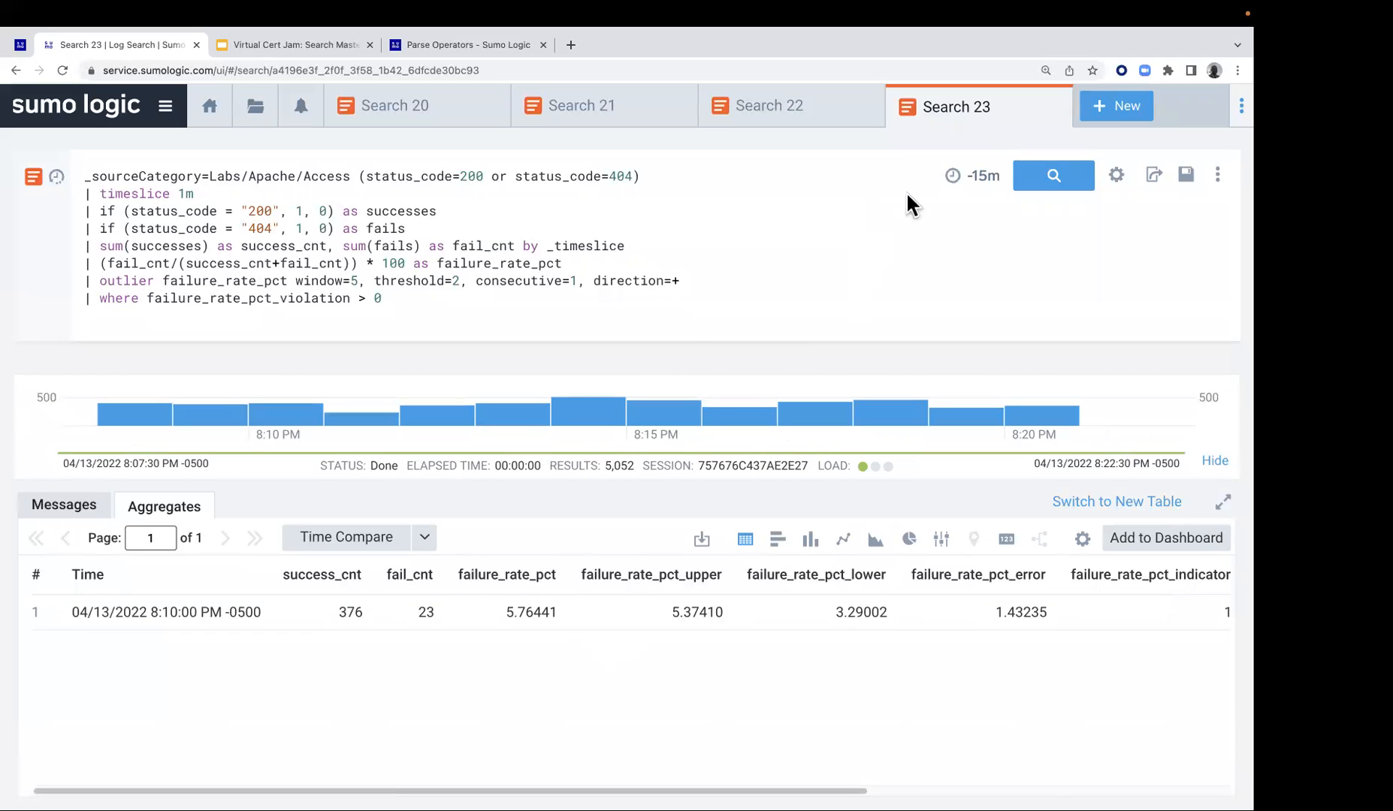
# Widen the search's time range to Last 60 Minutes and run it again
pyautogui.click(977, 175)
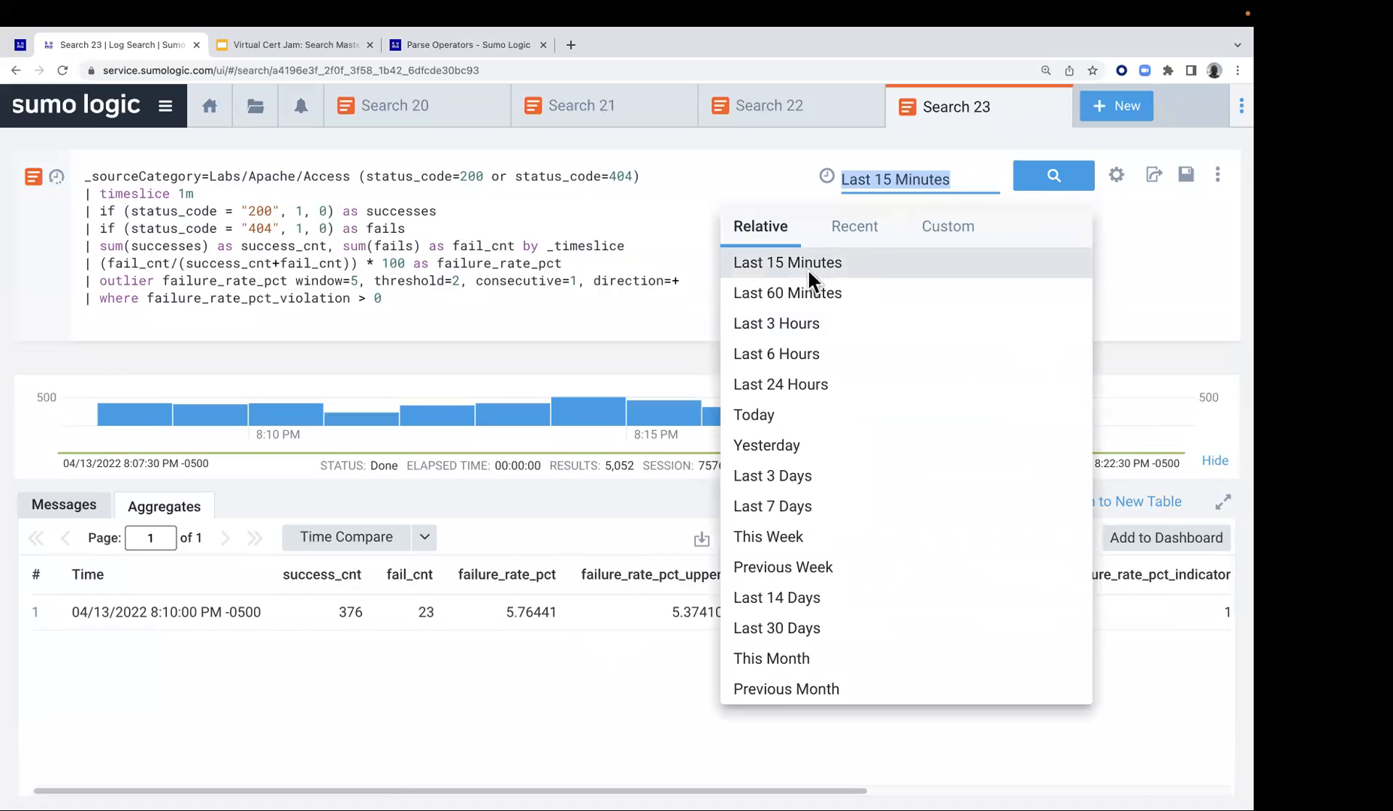
pyautogui.click(812, 294)
pyautogui.click(1027, 181)
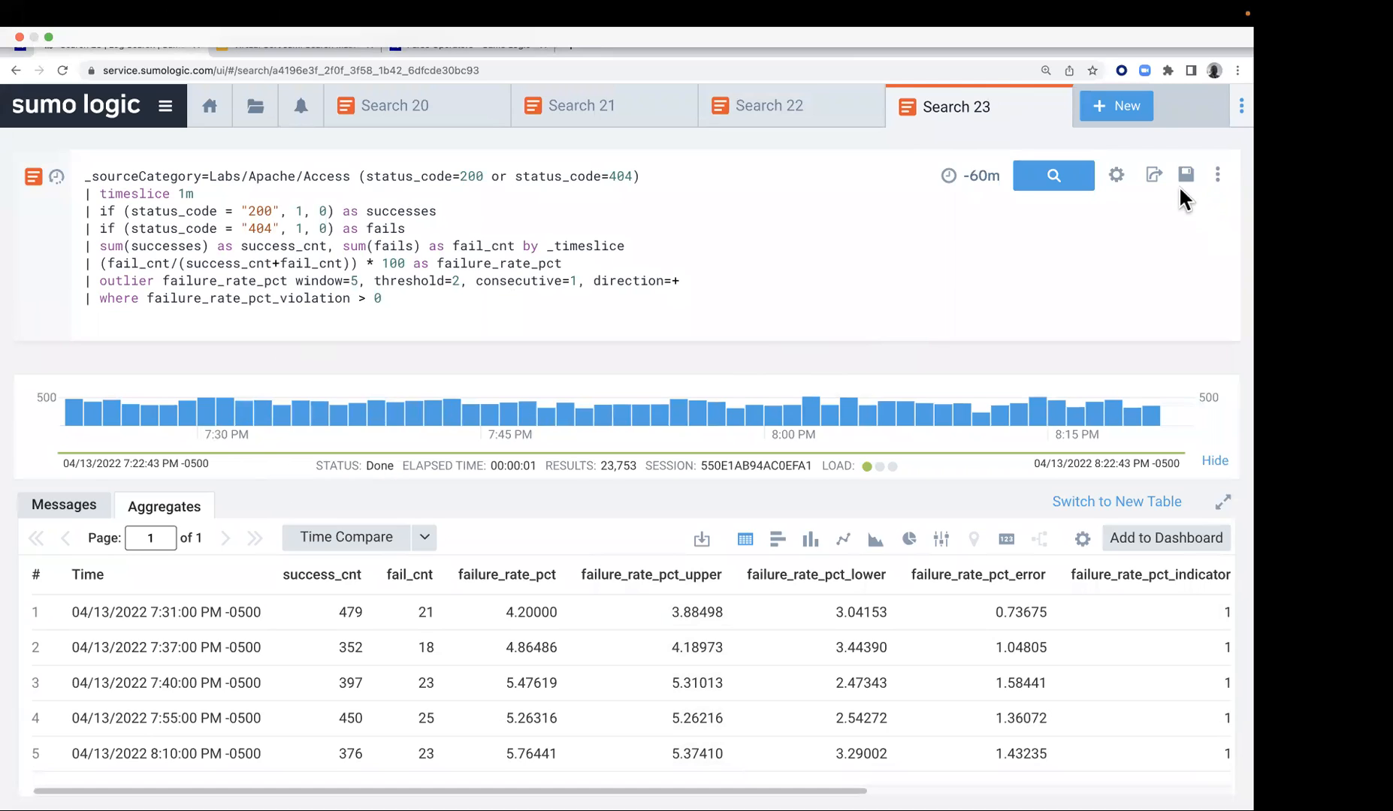
# Begin saving the search as Search 23 and schedule it with a run frequency of Every 15 Minutes
pyautogui.click(1217, 175)
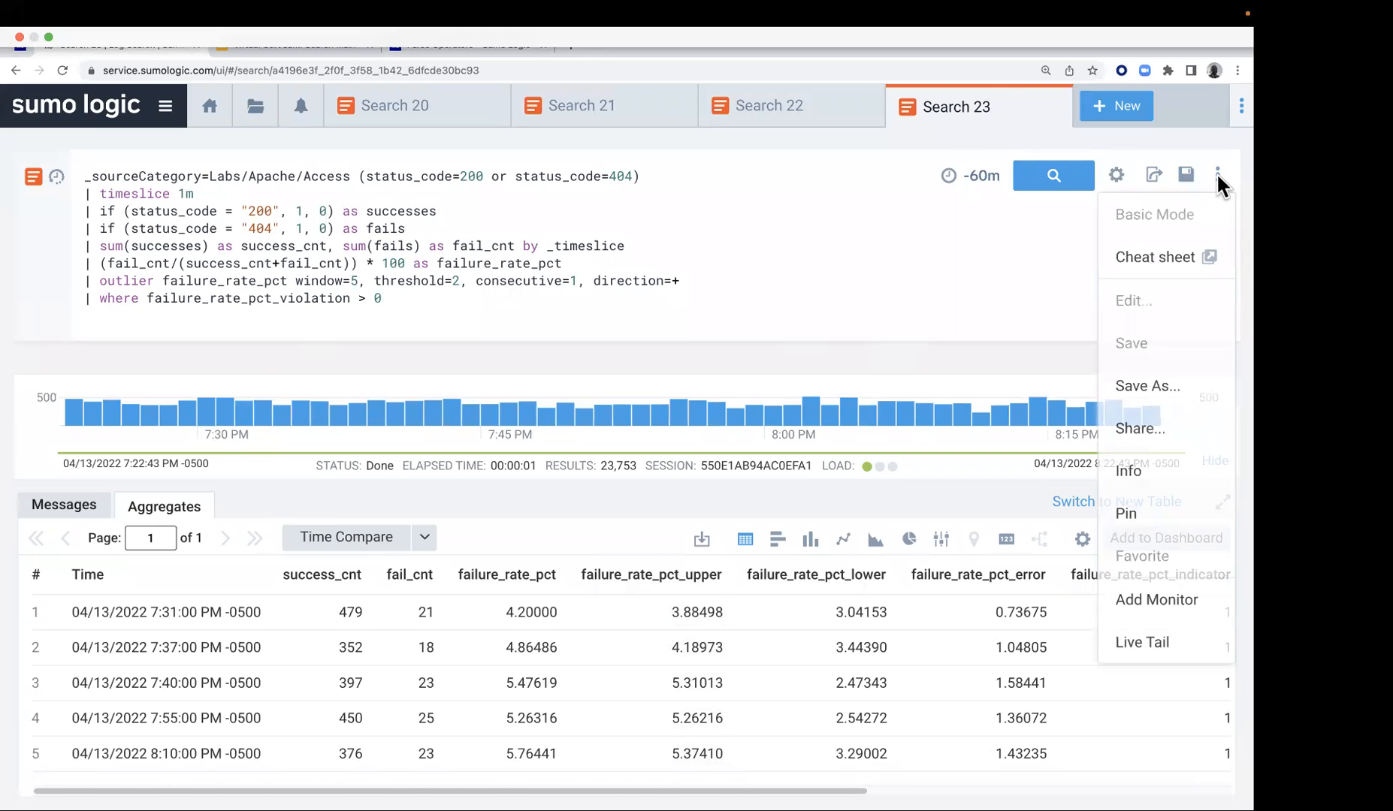
pyautogui.click(1149, 390)
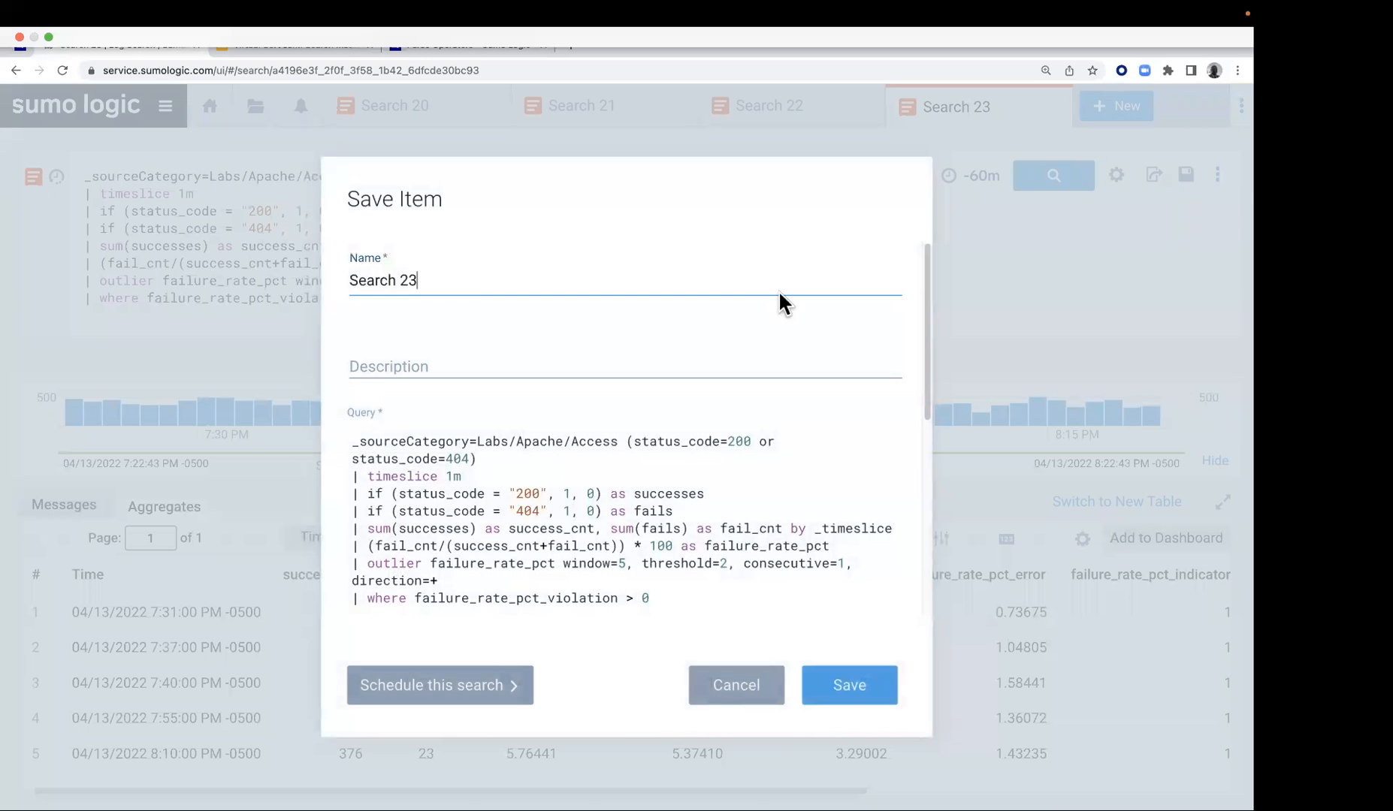
pyautogui.moveTo(413, 281); pyautogui.dragTo(318, 279)
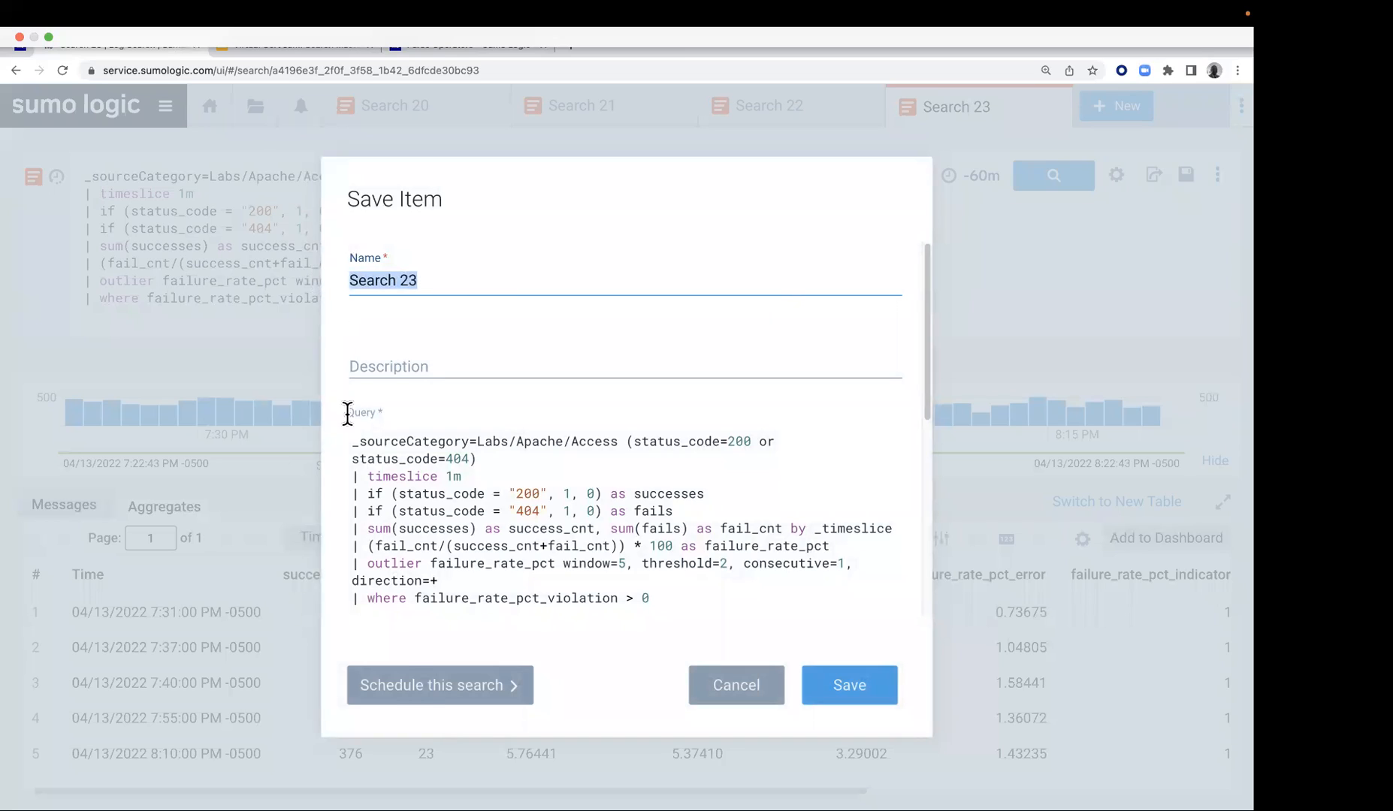
pyautogui.click(421, 685)
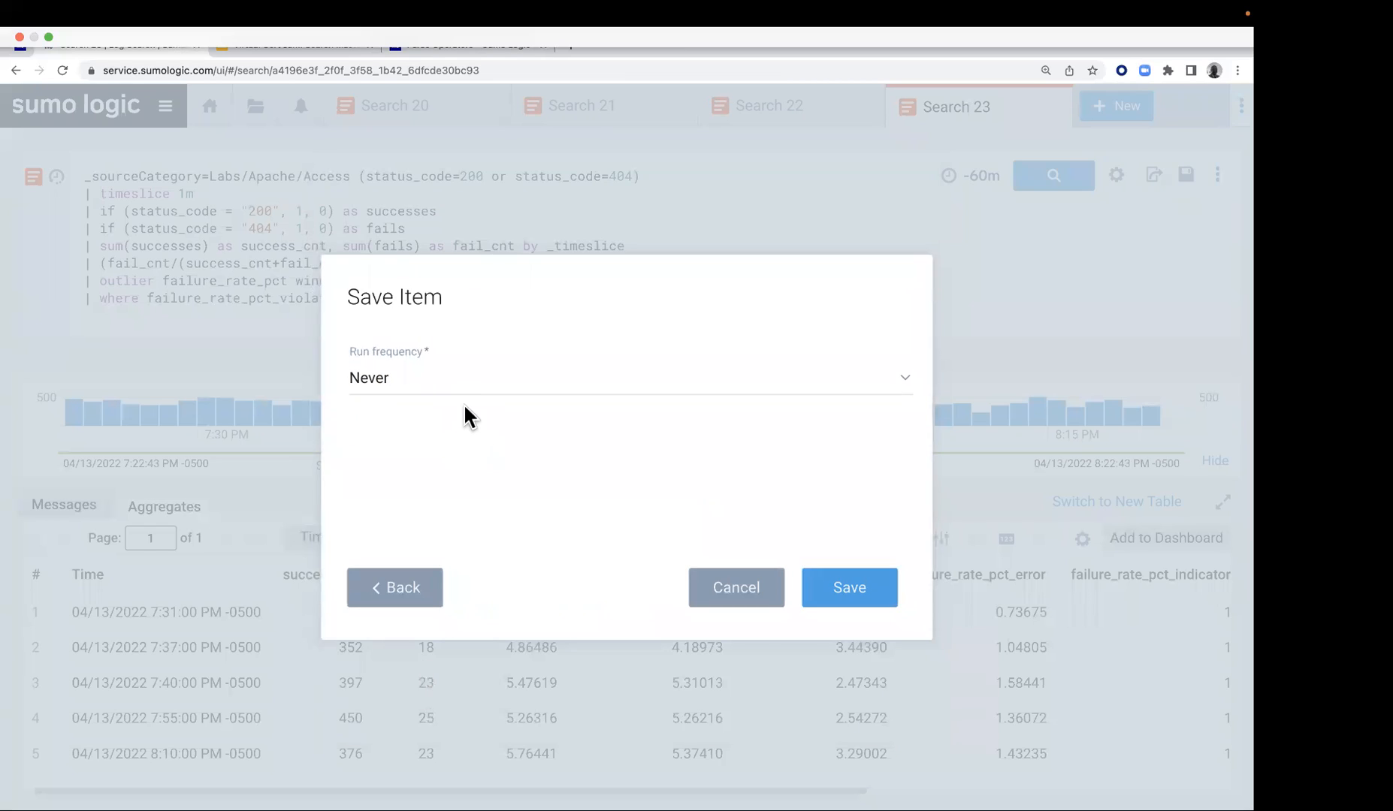
pyautogui.click(831, 387)
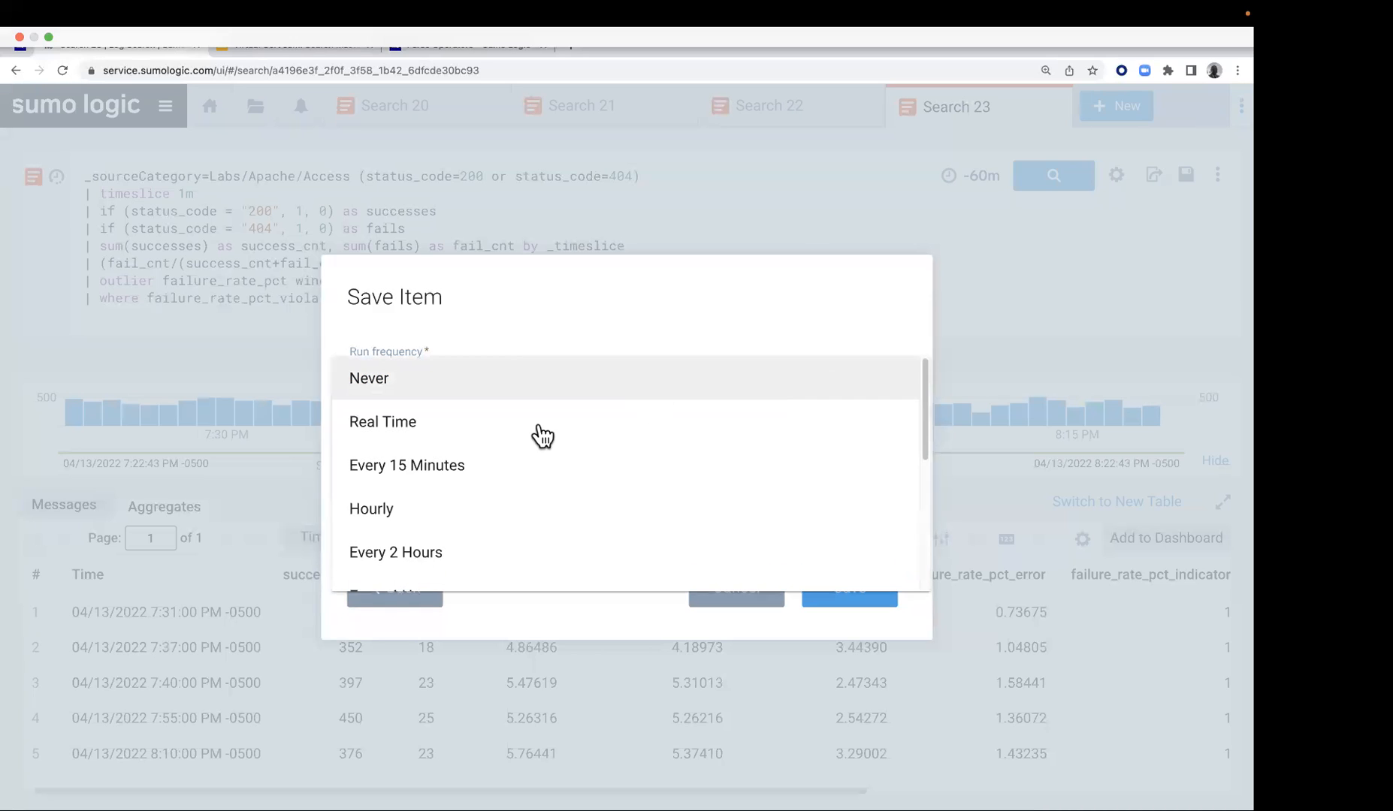
pyautogui.click(431, 478)
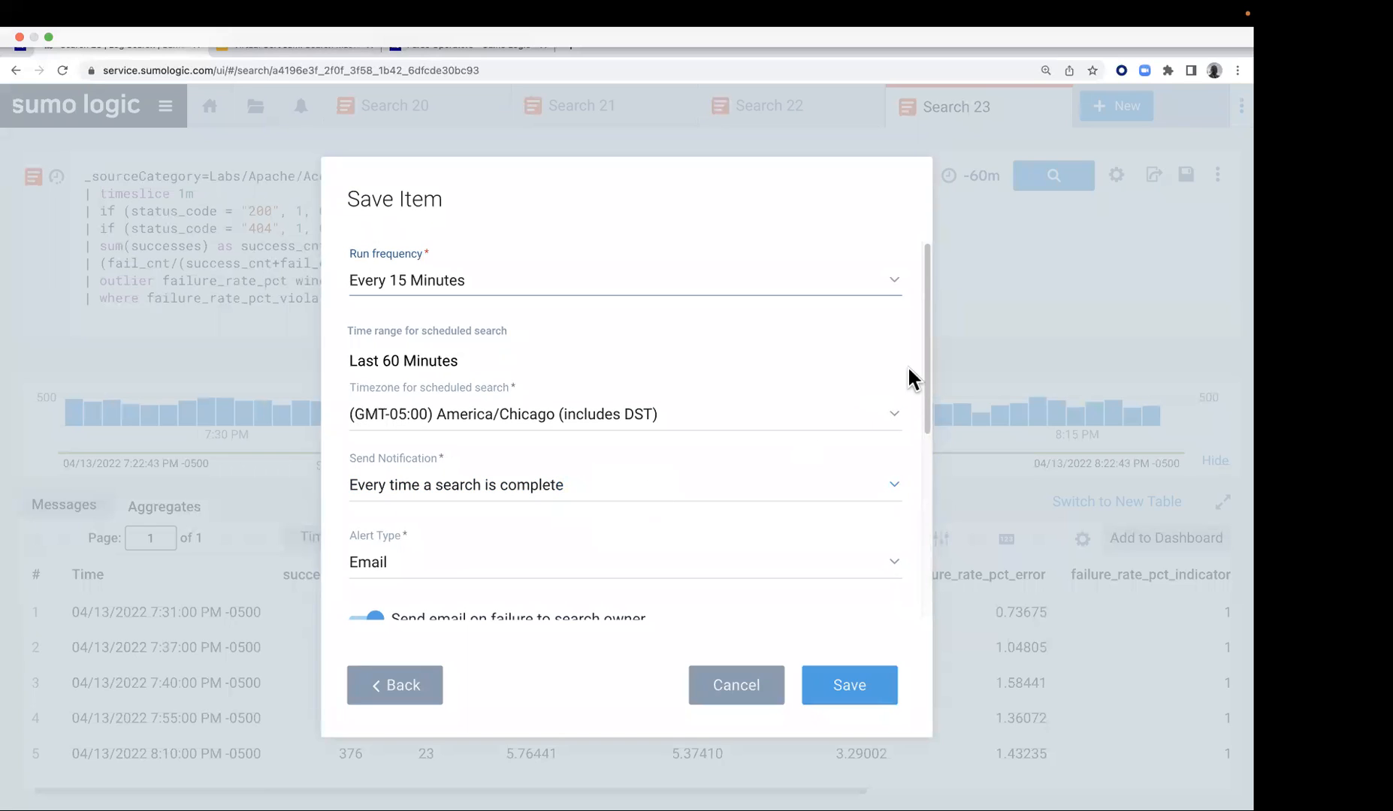
# Review the alert types, keep Email, enter the recipient's email address and save the scheduled search
pyautogui.moveTo(924, 369); pyautogui.dragTo(924, 473)
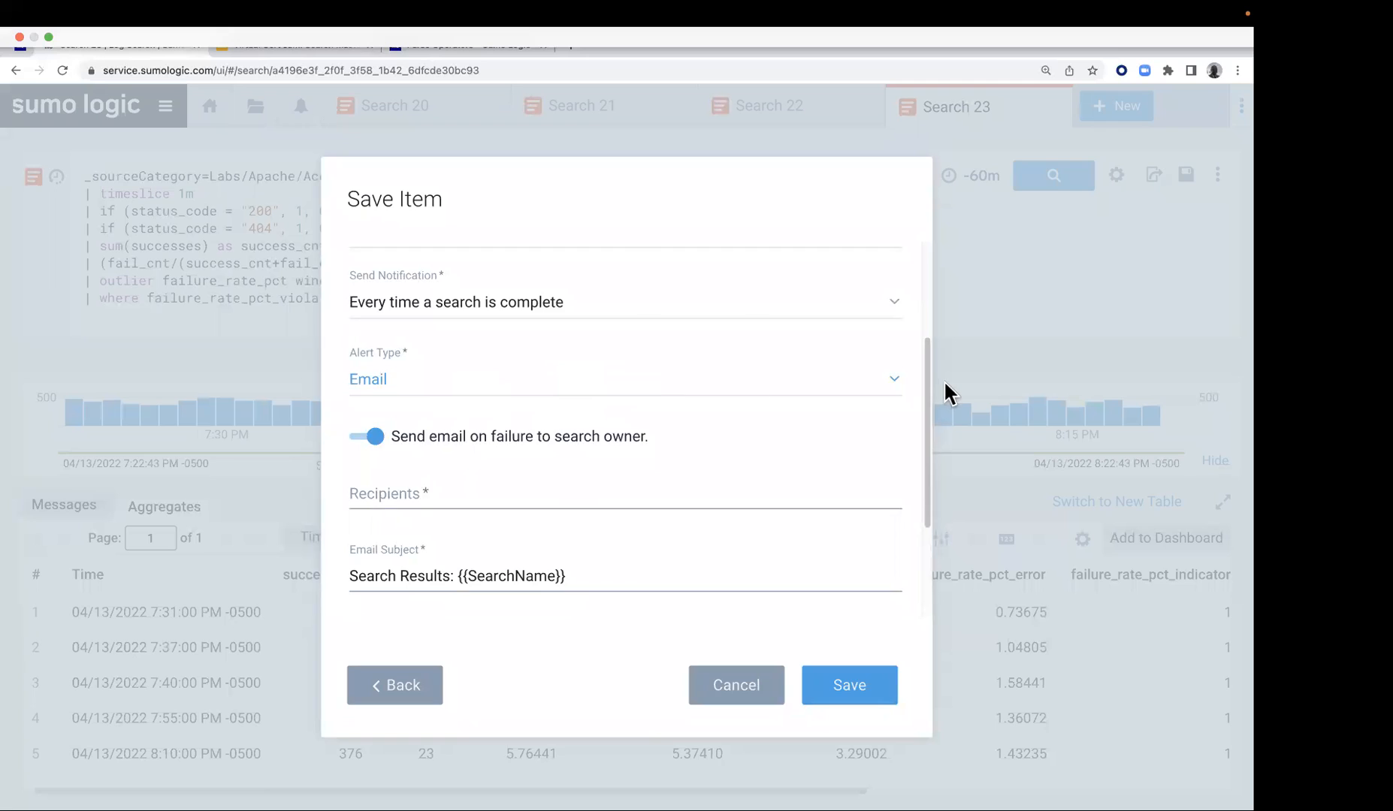
pyautogui.click(897, 386)
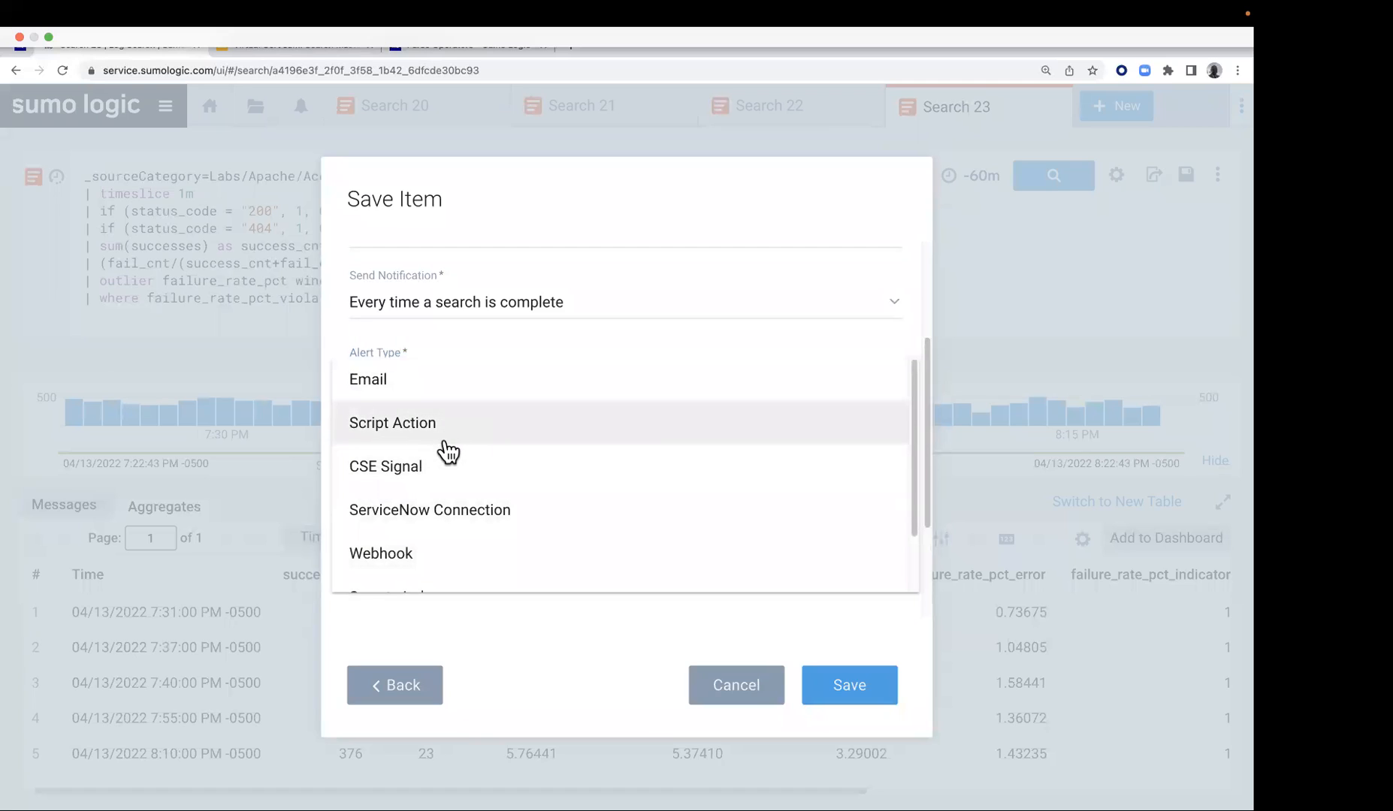
pyautogui.scroll(-2, 451, 488)
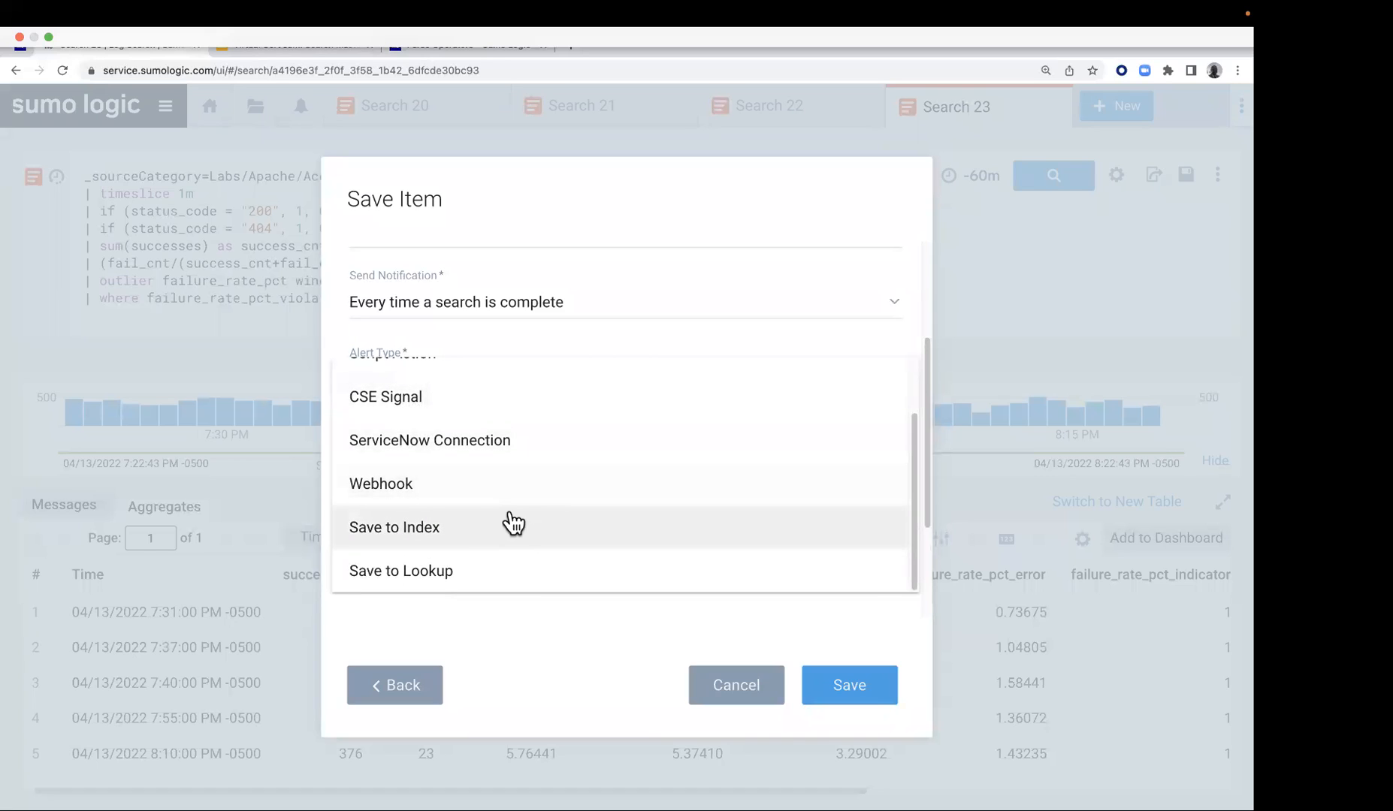
pyautogui.scroll(2, 439, 405)
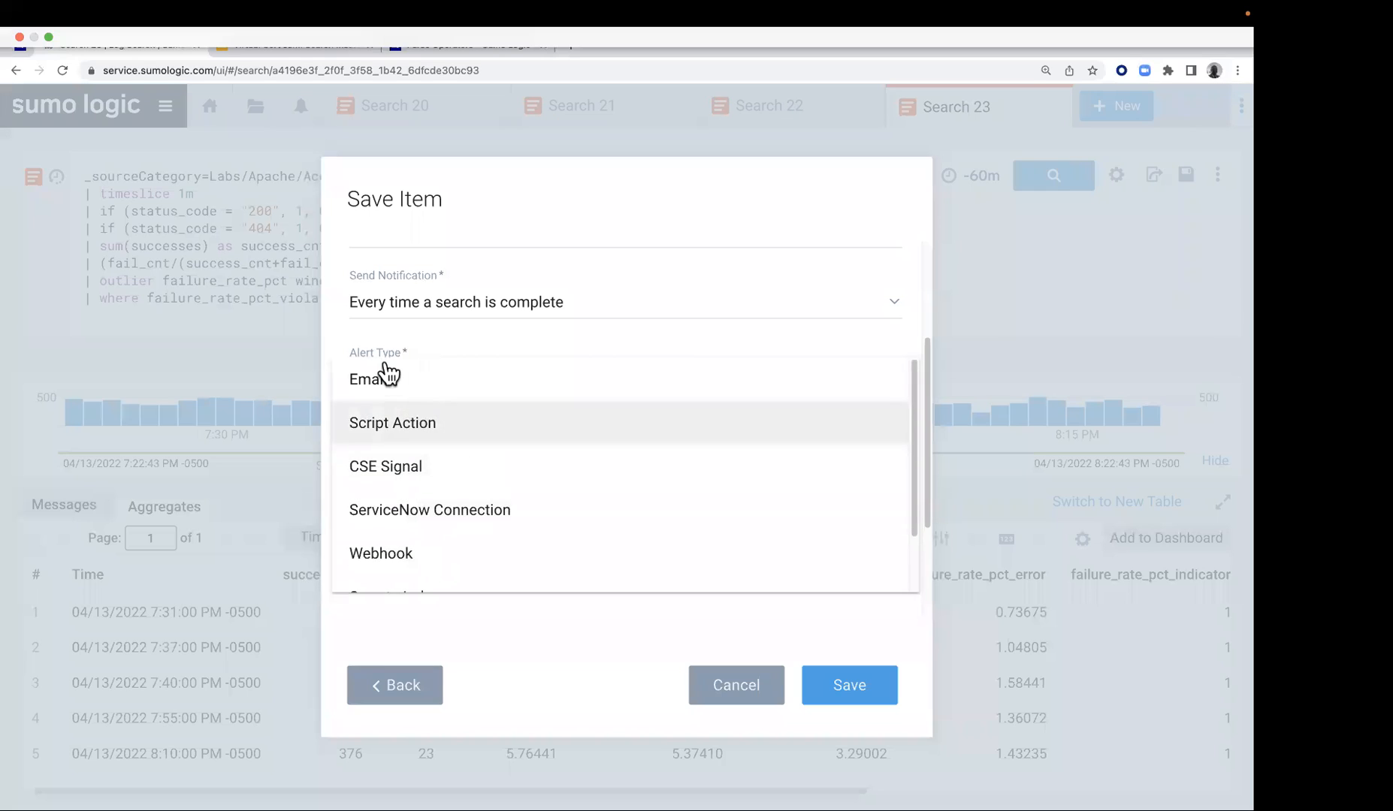
pyautogui.click(399, 380)
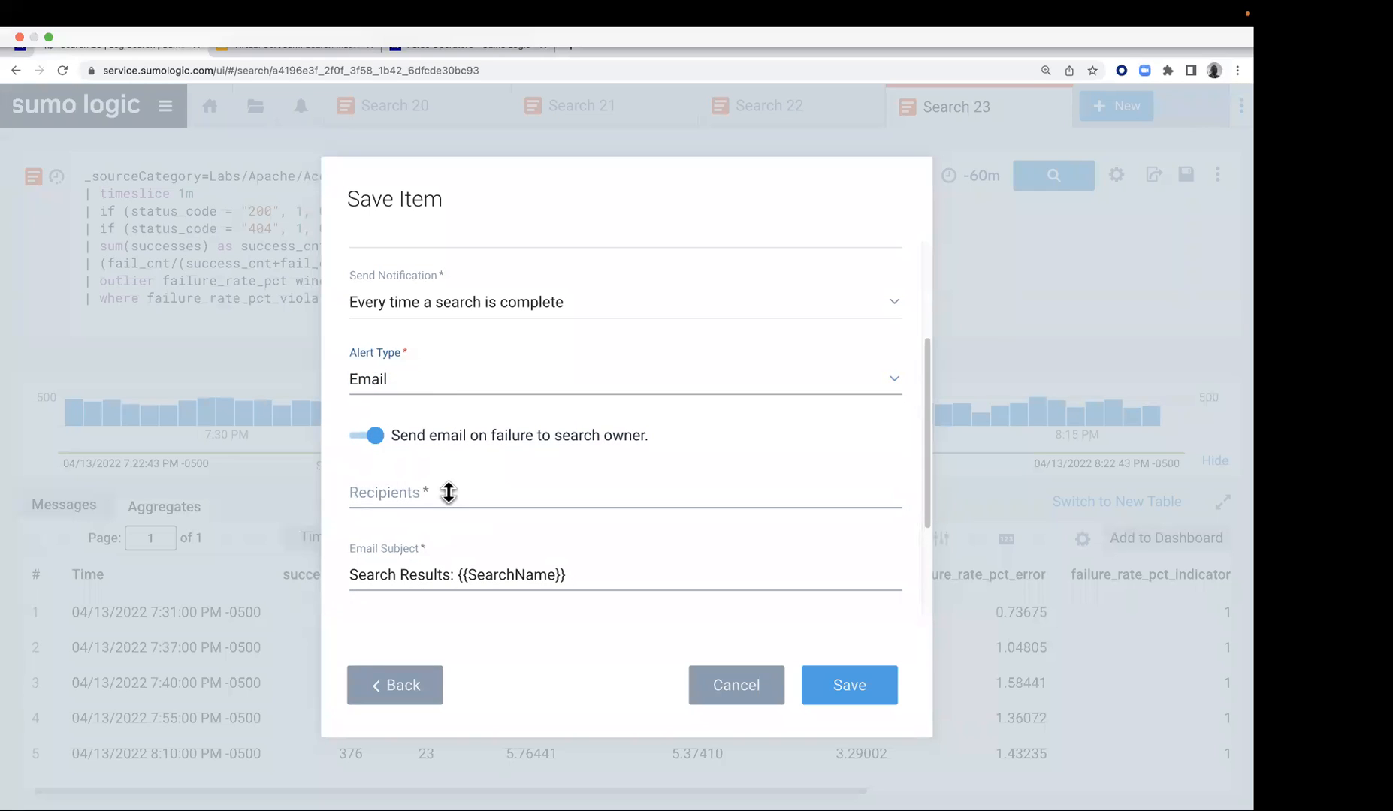
pyautogui.click(448, 491)
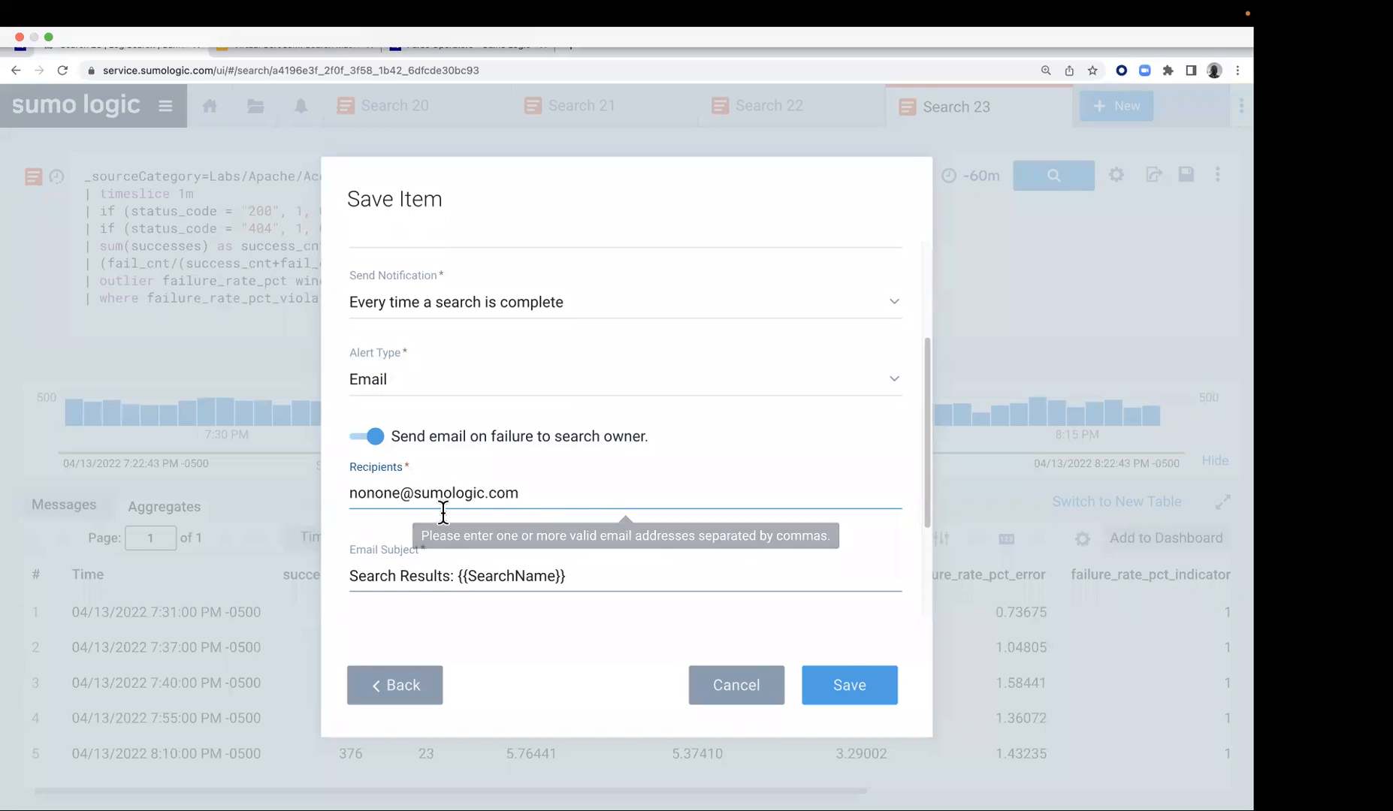
pyautogui.click(839, 670)
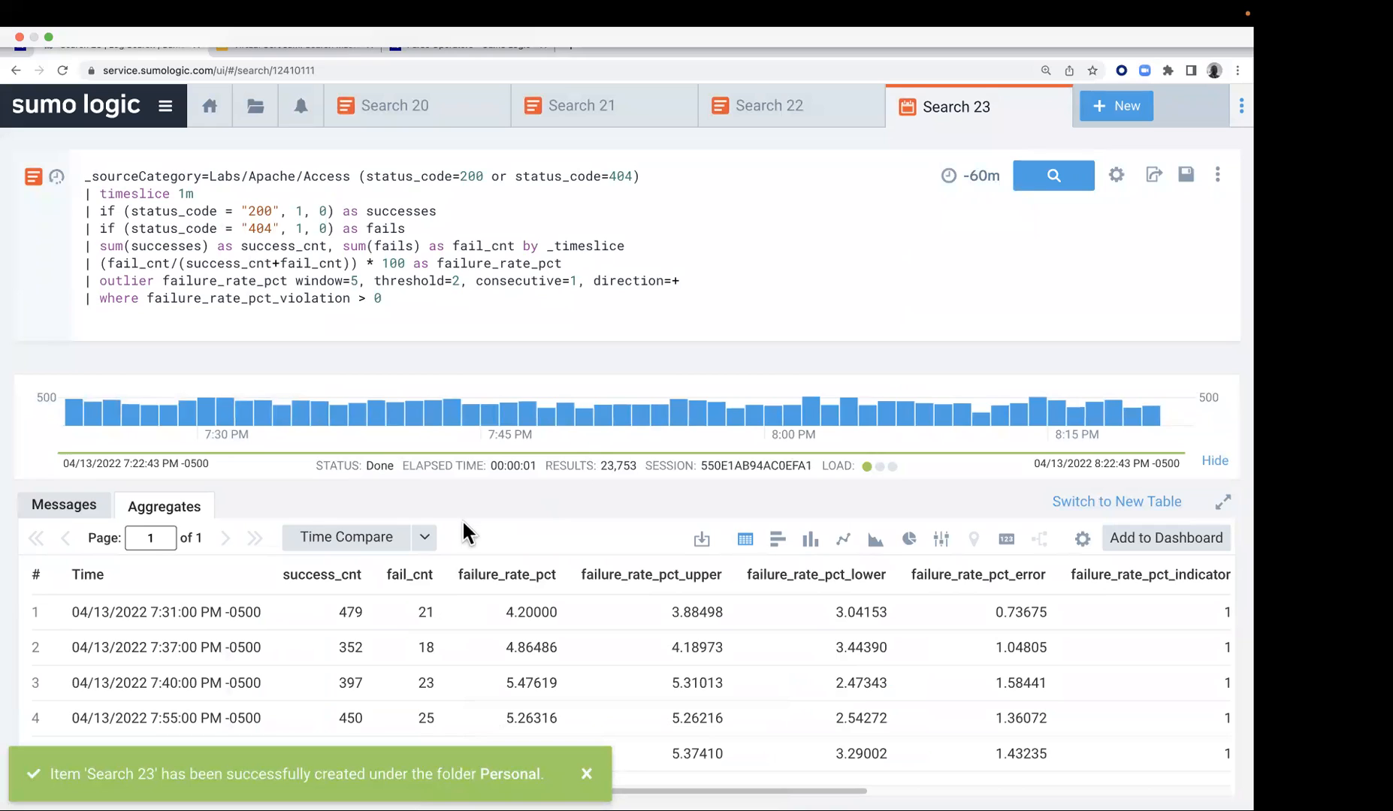
# Find the saved Search 23 in the personal folder of the library and open it for editing
pyautogui.click(1219, 183)
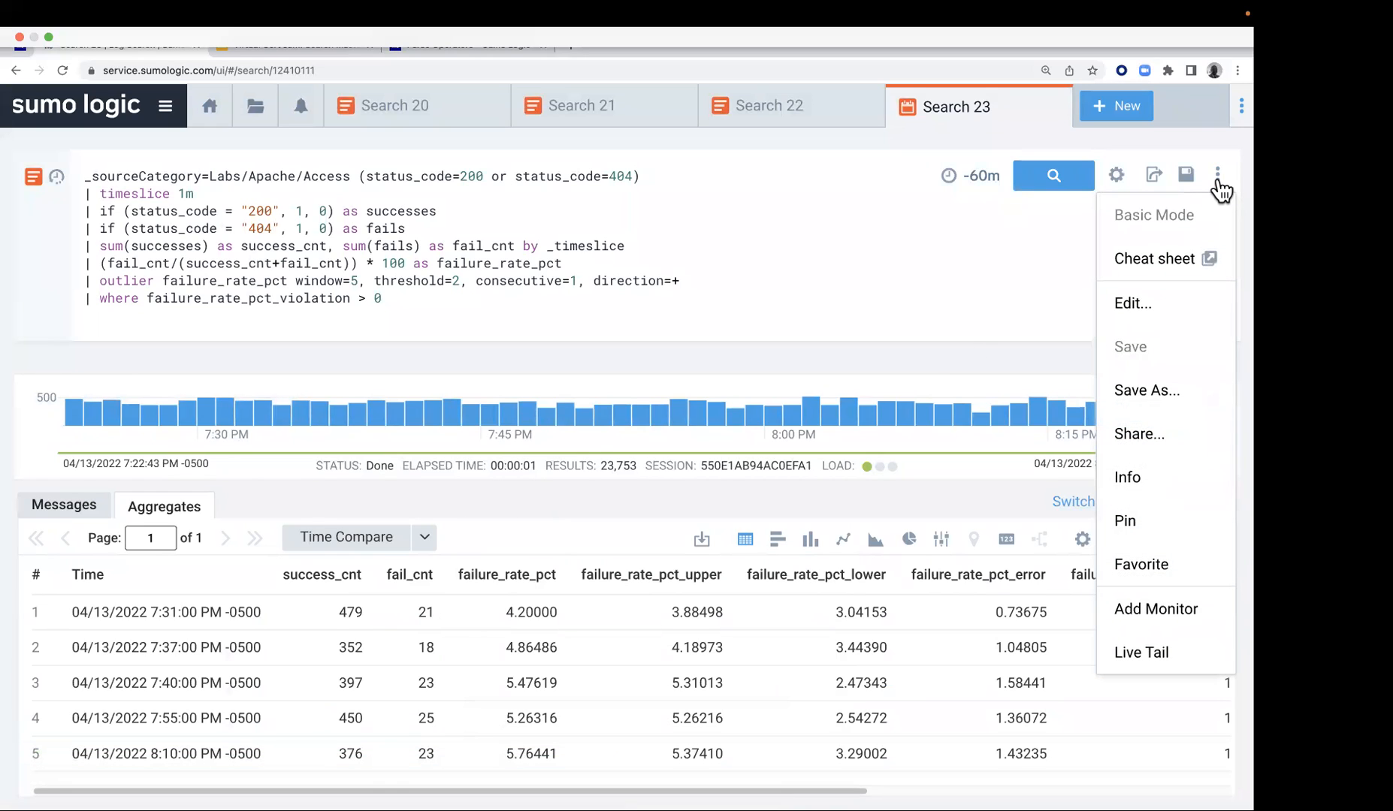
pyautogui.click(165, 106)
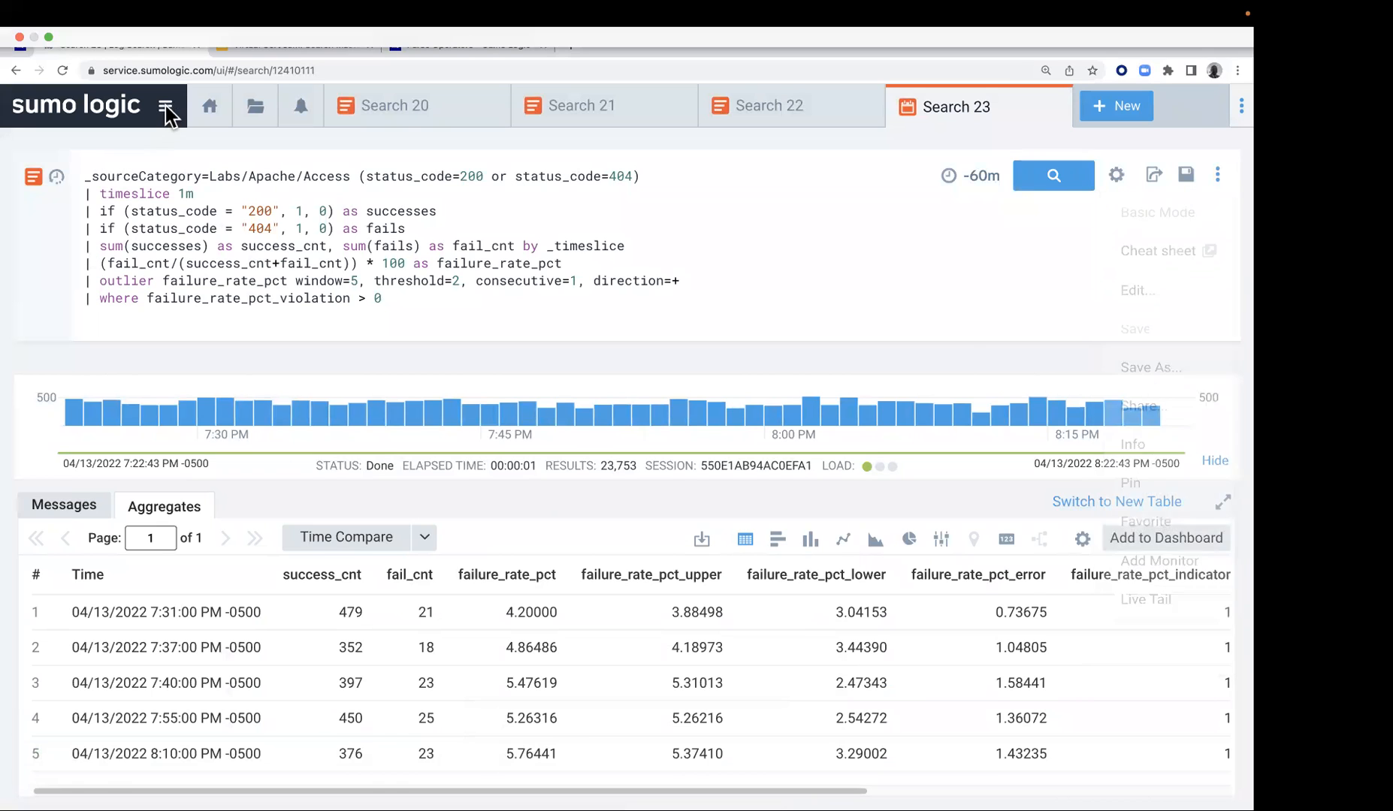
pyautogui.click(165, 105)
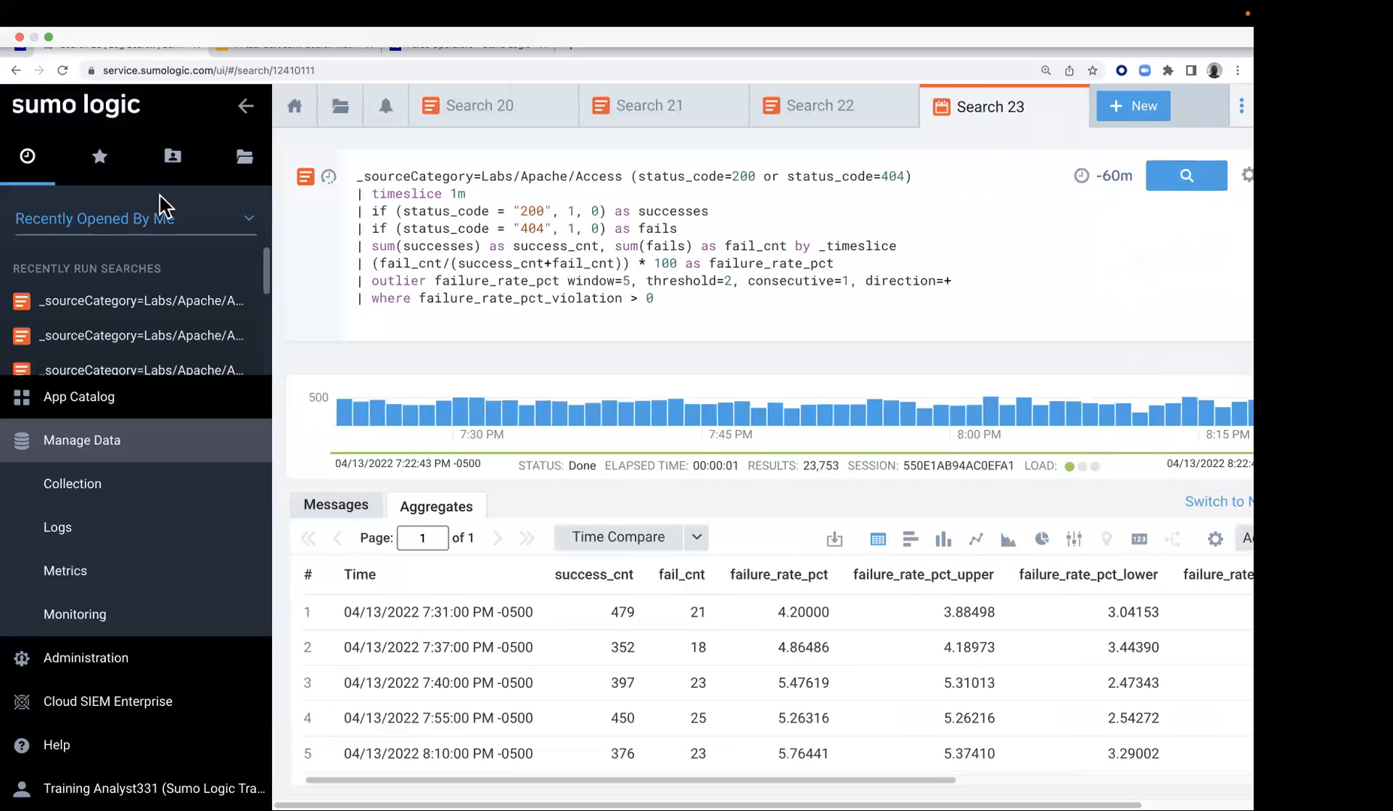
pyautogui.click(173, 155)
pyautogui.moveTo(159, 264)
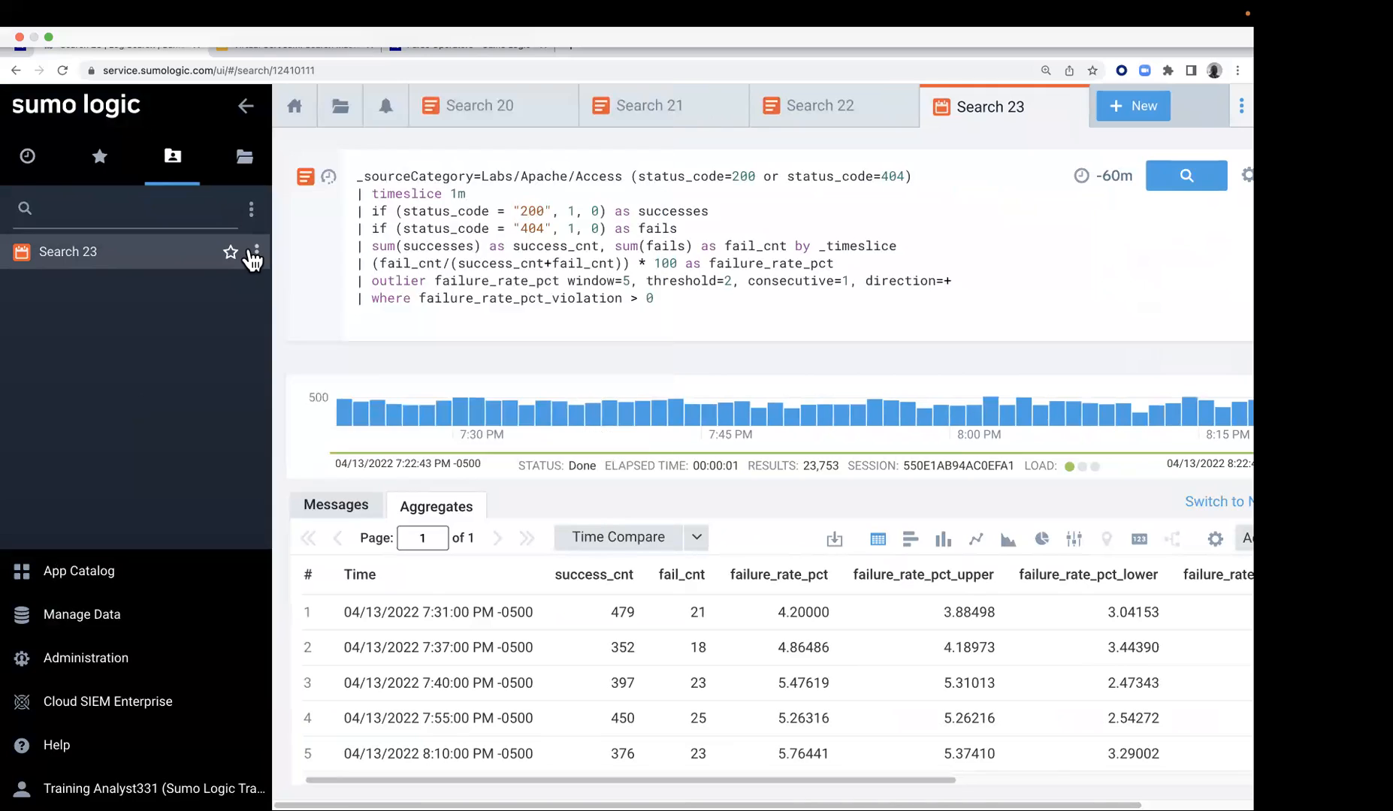
pyautogui.click(256, 252)
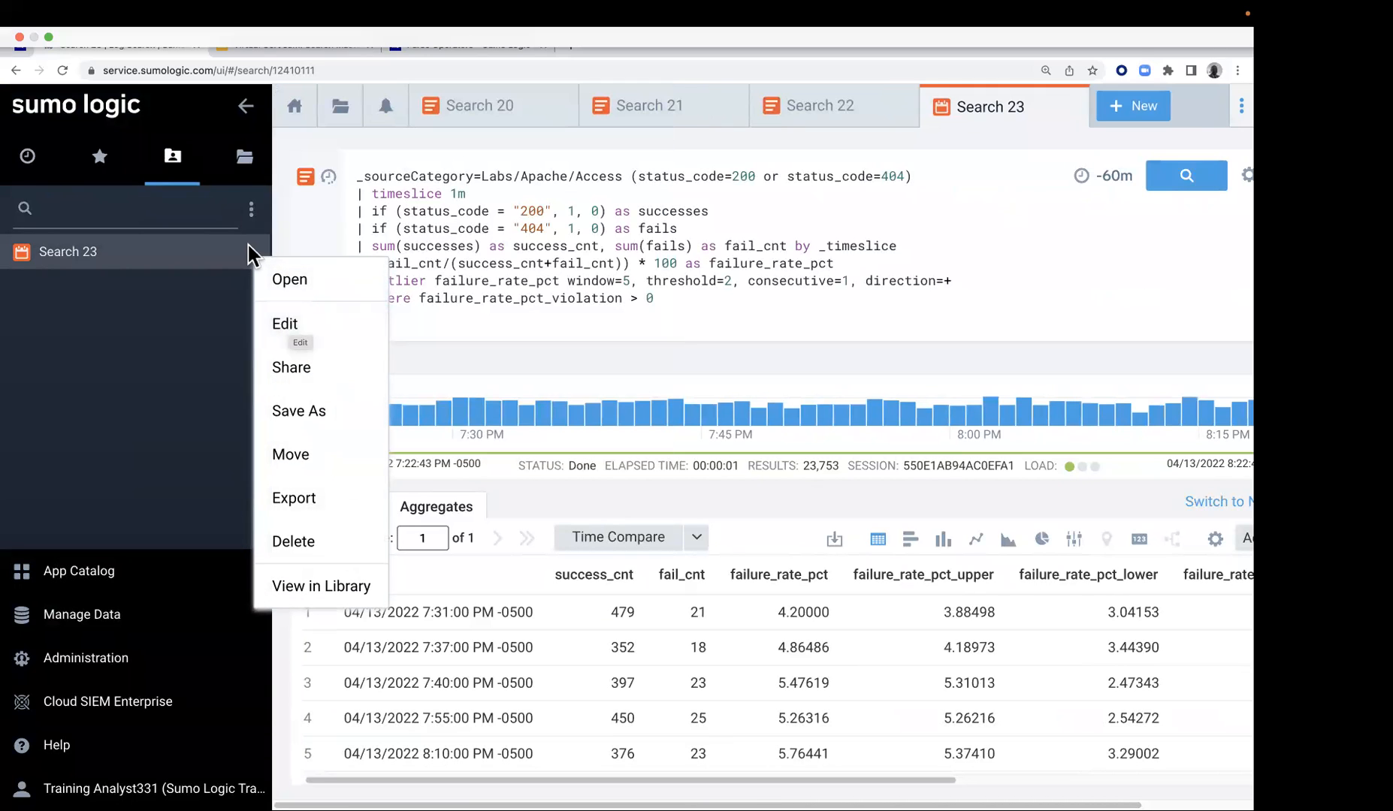
pyautogui.click(285, 324)
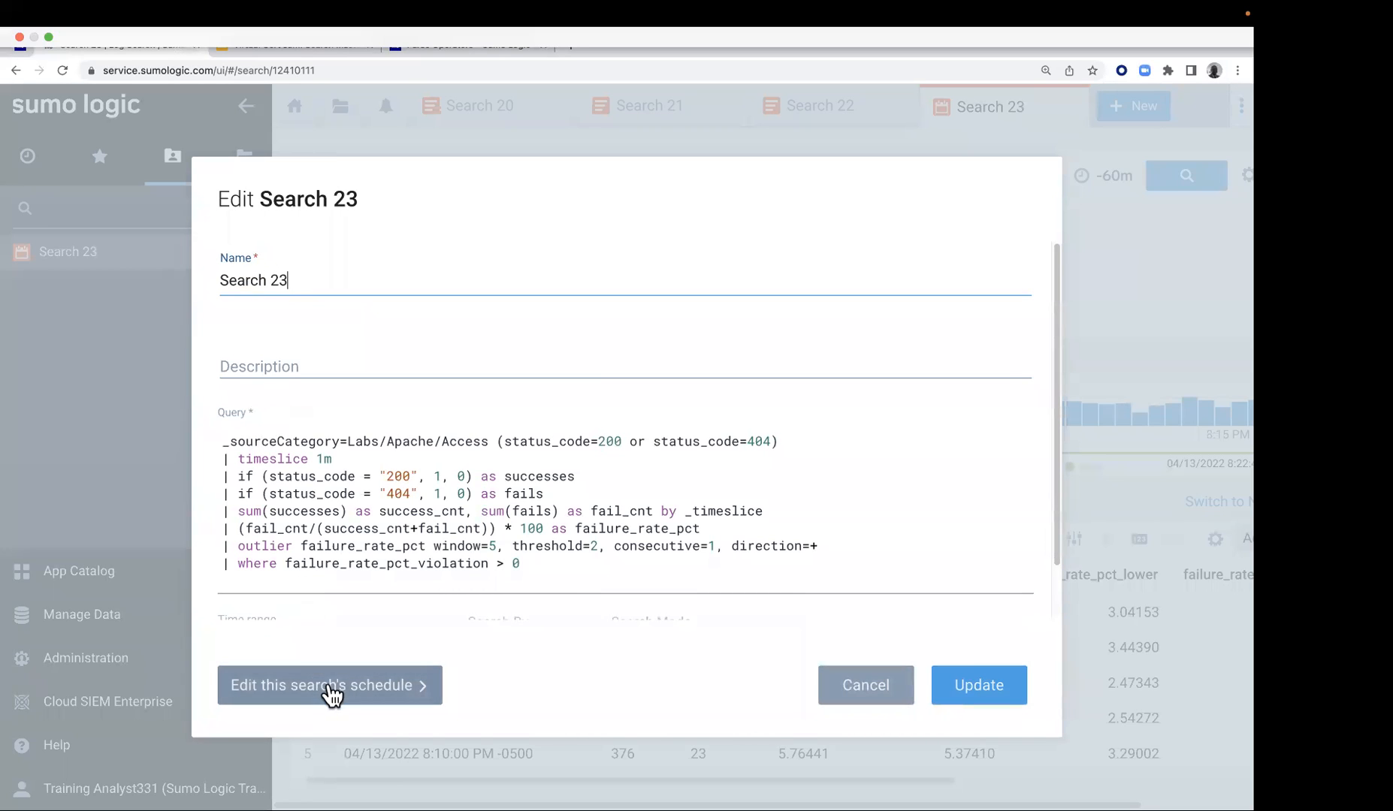
# Turn off Search 23's schedule by setting its run frequency to Never, and update the saved search
pyautogui.click(331, 685)
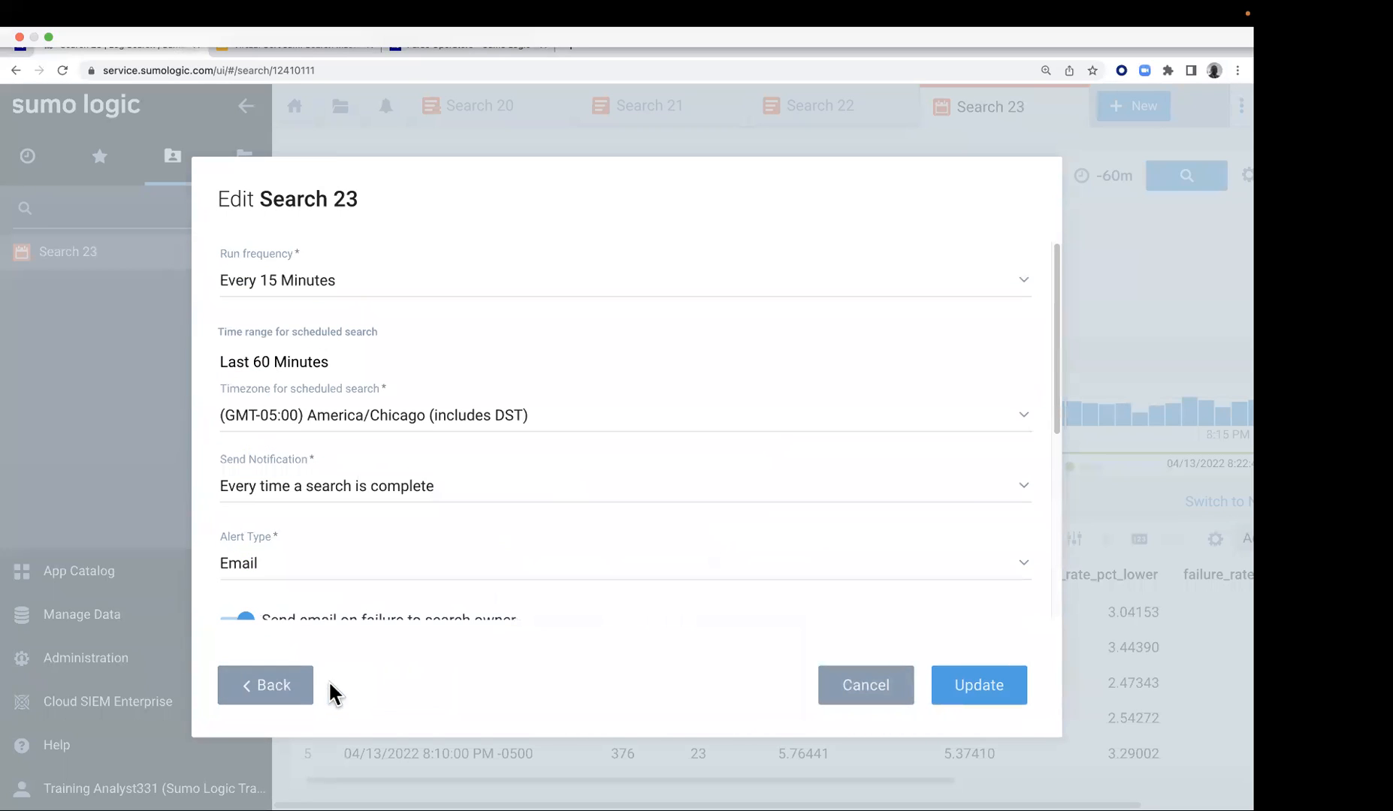
pyautogui.click(580, 292)
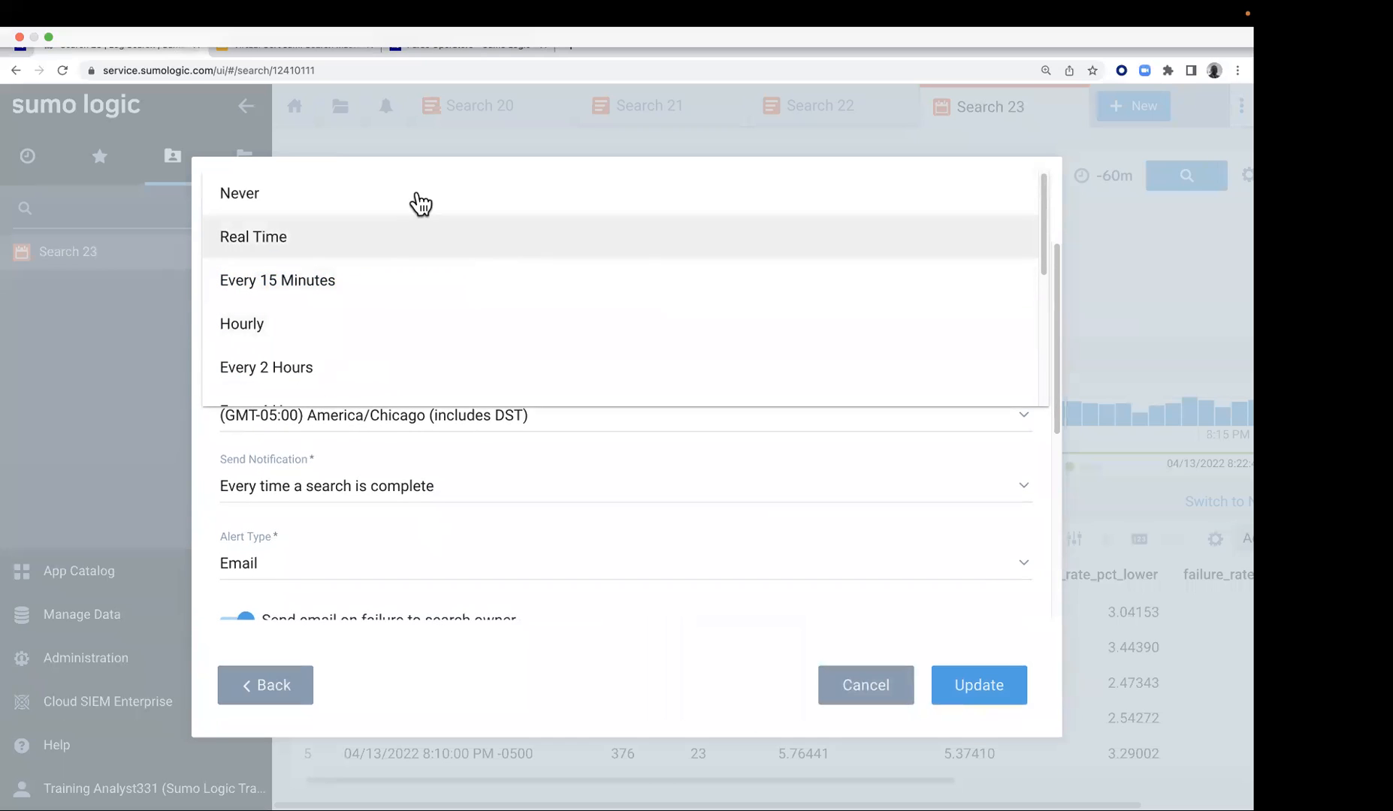
pyautogui.click(421, 203)
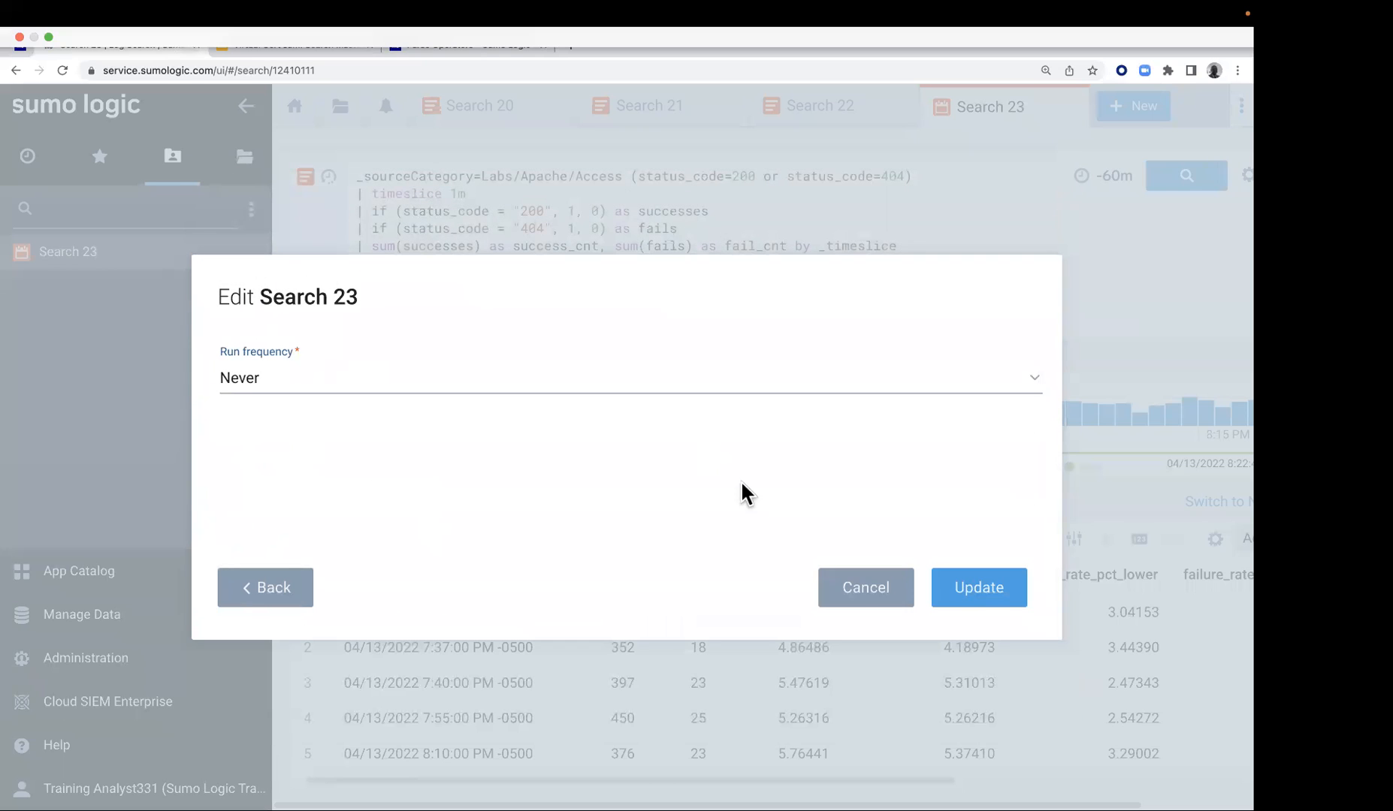
pyautogui.click(986, 590)
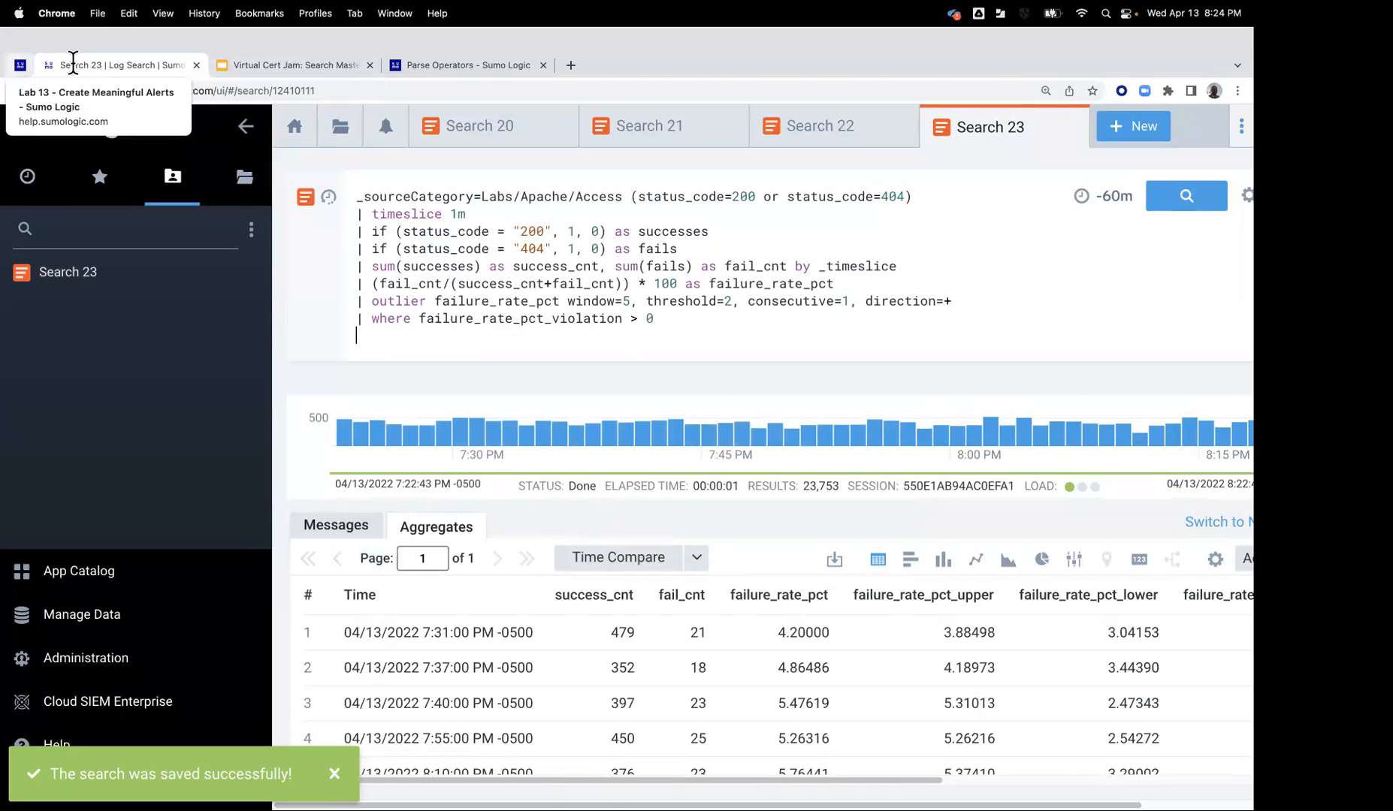
# Check back on the Lab 13 guide, then switch to the Virtual Cert Jam deck in Google Slides and present it full screen
pyautogui.click(23, 64)
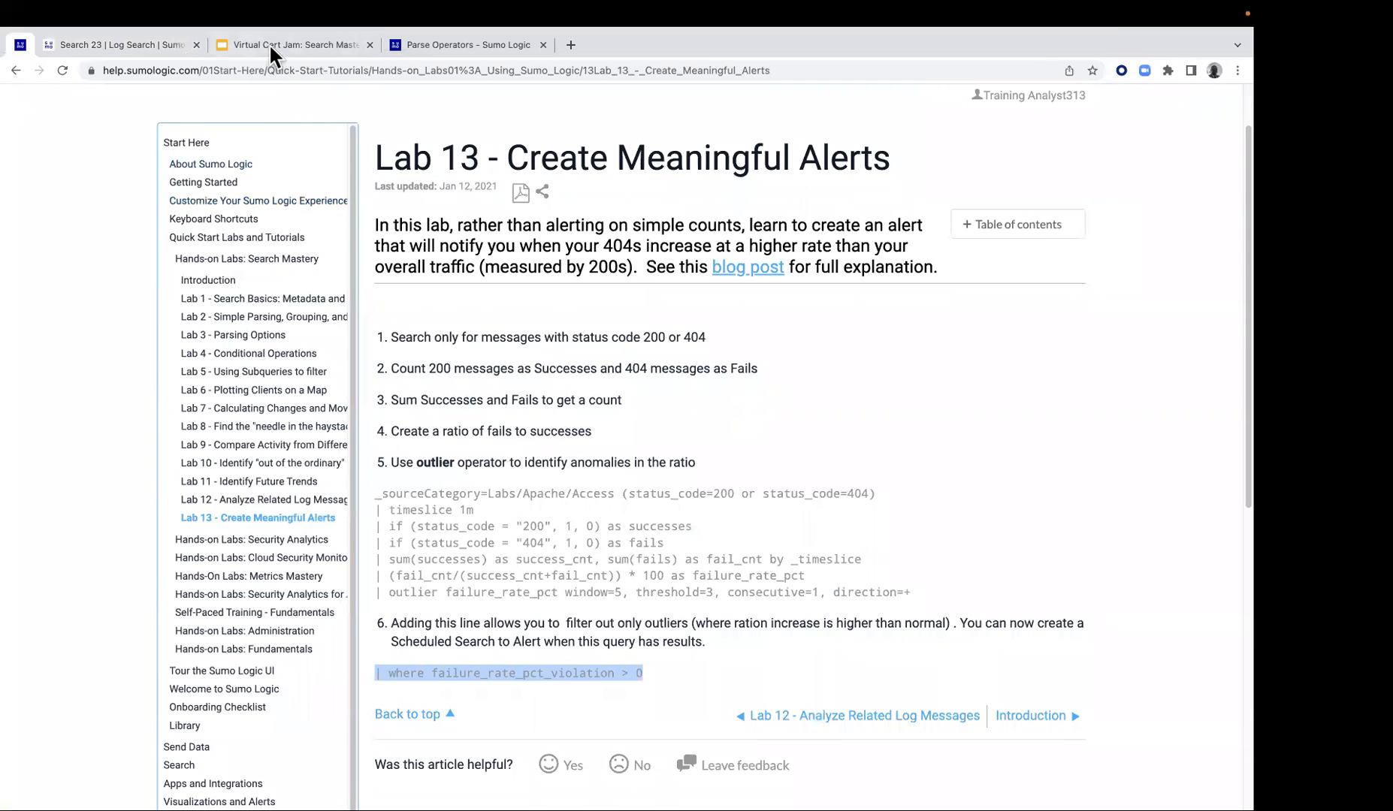
pyautogui.click(269, 43)
pyautogui.click(1080, 108)
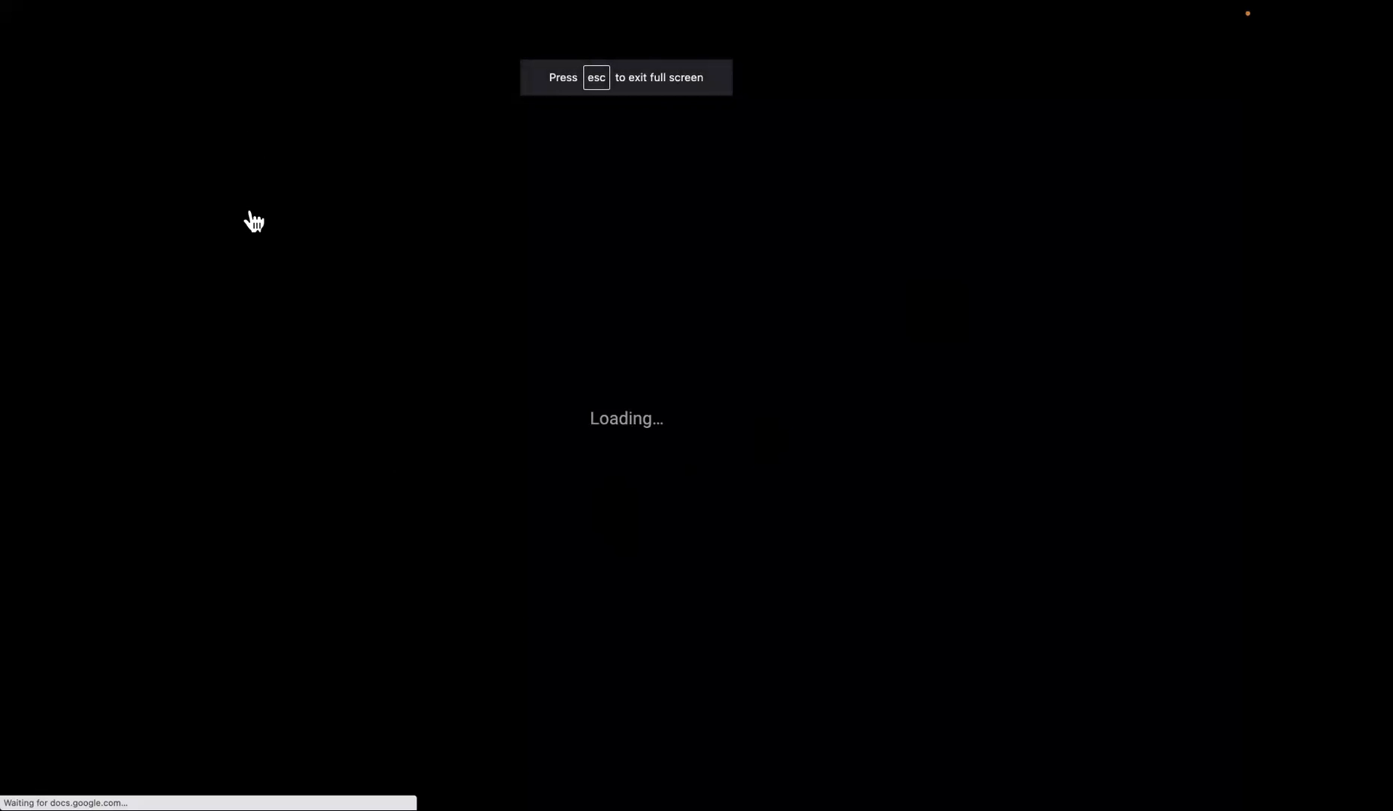
pyautogui.moveTo(822, 15)
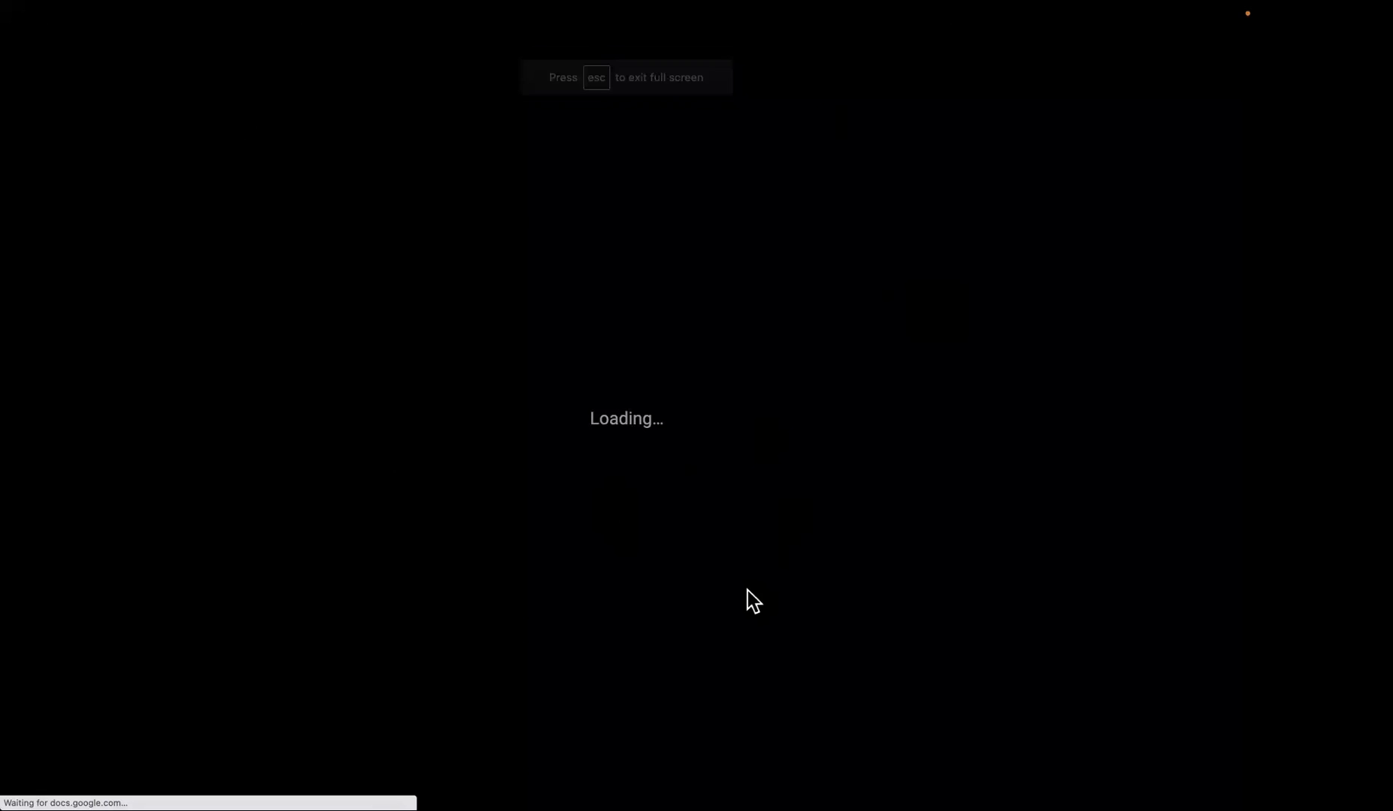